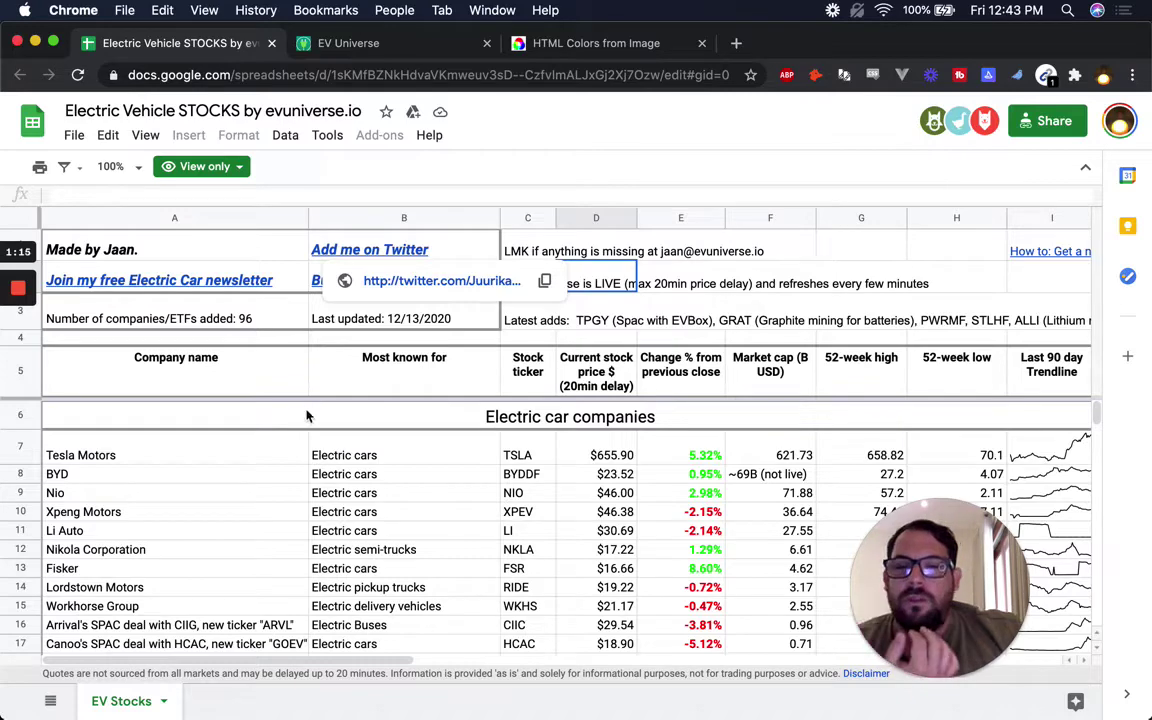
Step: Look through the stock list from the Tesla Motors row down to the EV Charging networks / systems section
{"action": "left_click", "coordinate": [229, 457]}
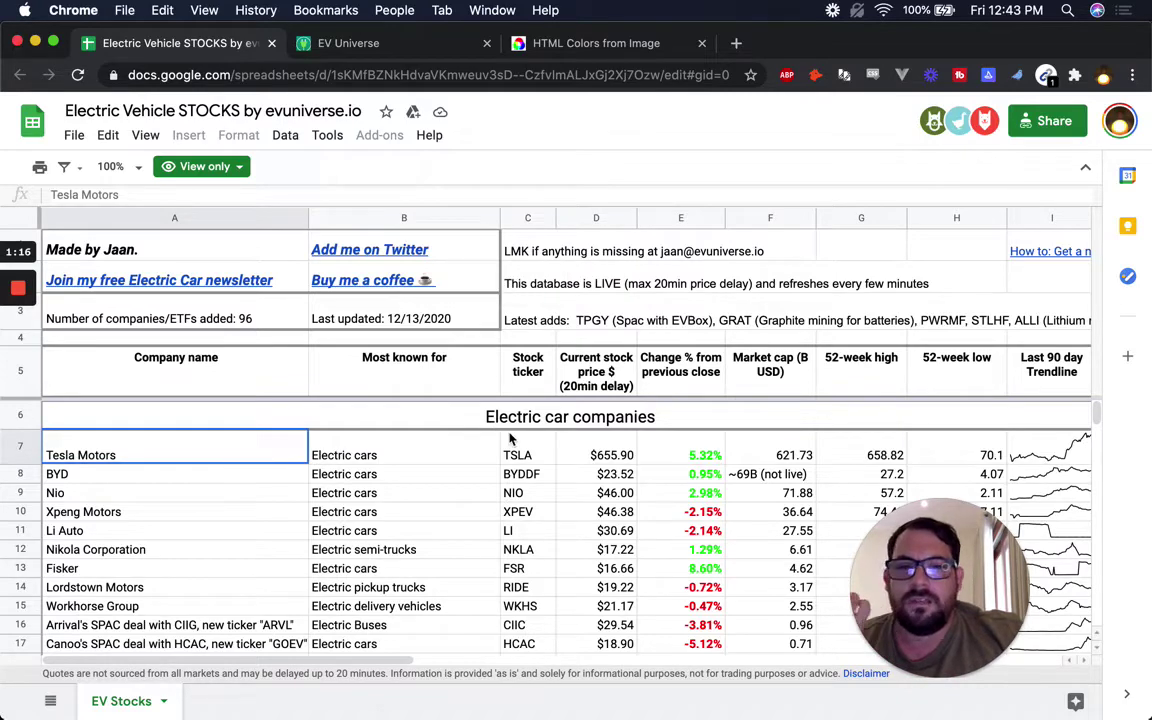
{"action": "scroll", "coordinate": [440, 460], "scroll_direction": "down", "scroll_amount": 4}
{"action": "scroll", "coordinate": [423, 466], "scroll_direction": "down", "scroll_amount": 3}
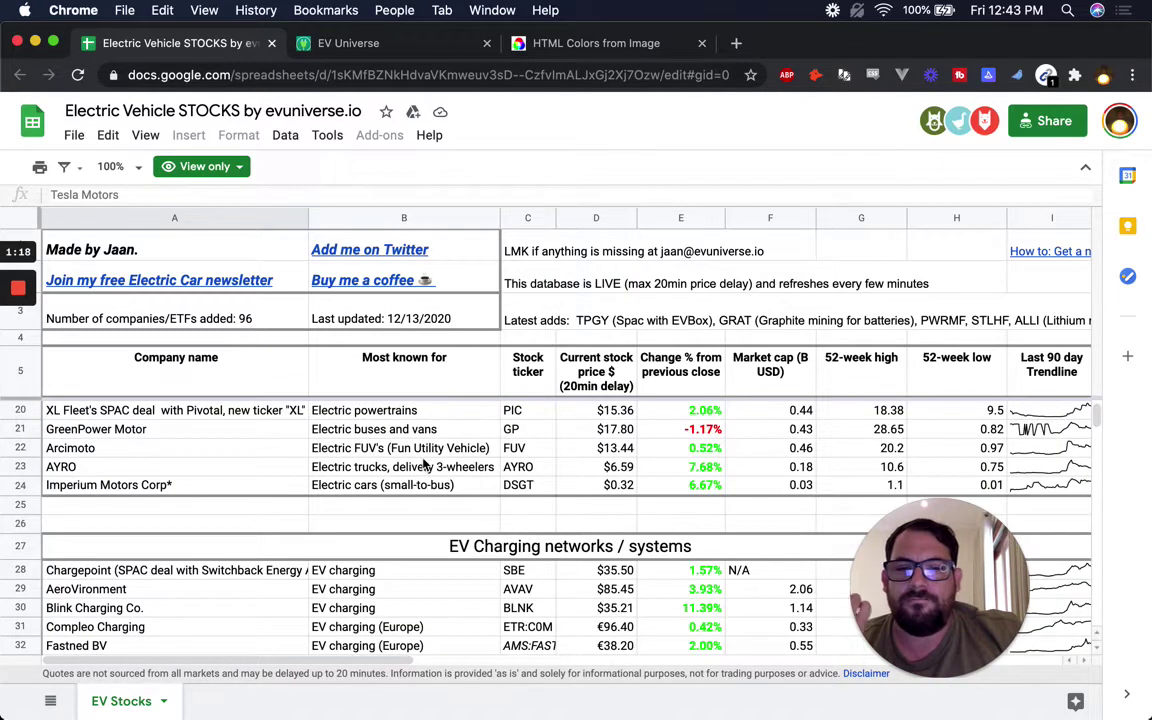
{"action": "scroll", "coordinate": [419, 451], "scroll_direction": "down", "scroll_amount": 1}
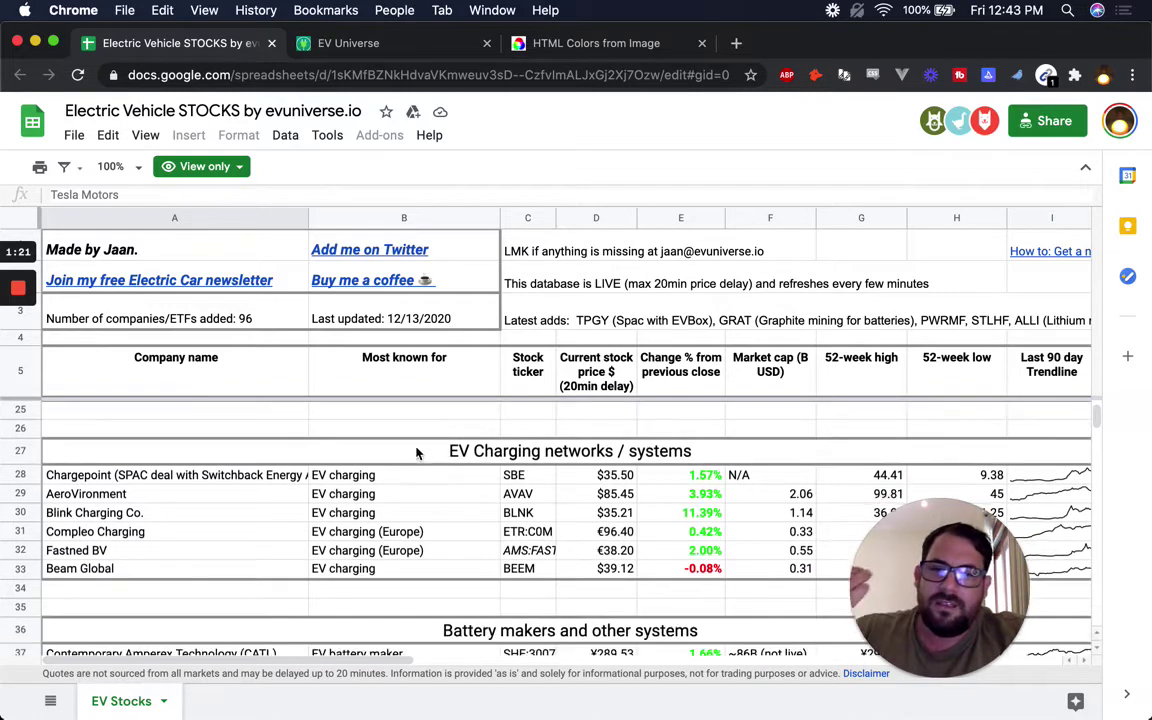
{"action": "scroll", "coordinate": [433, 452], "scroll_direction": "down", "scroll_amount": 1}
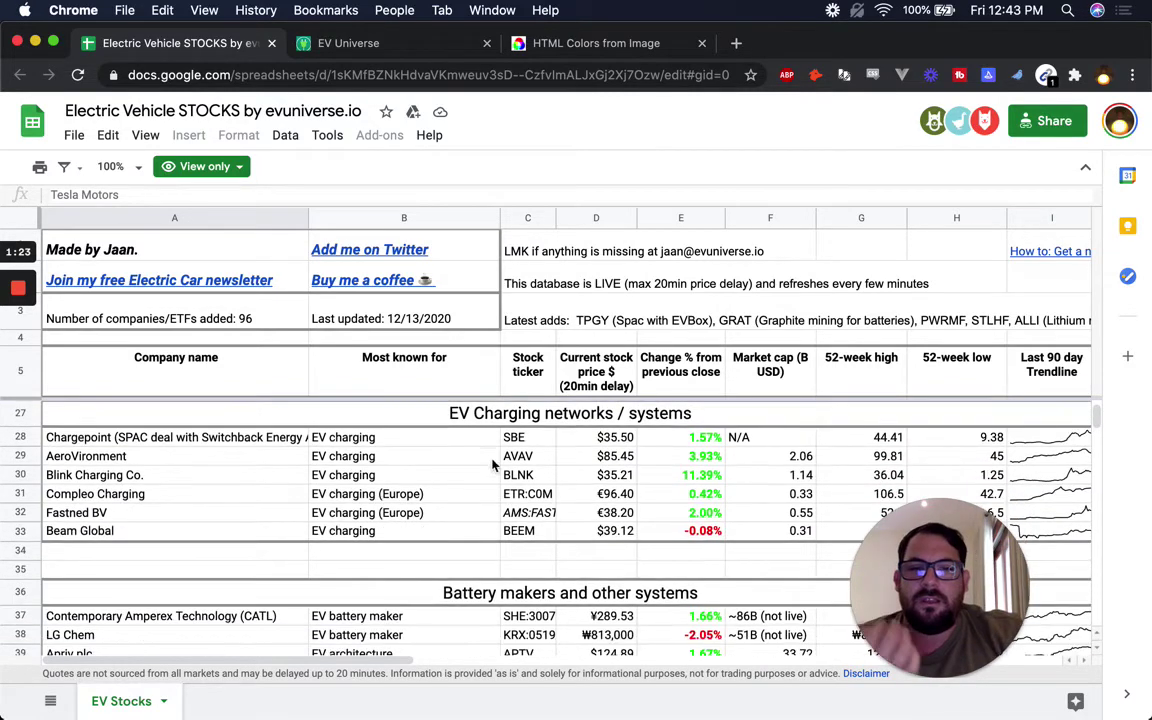
Step: Switch to the EV Universe website and look over its newsletter sign-up page
{"action": "left_click", "coordinate": [370, 45]}
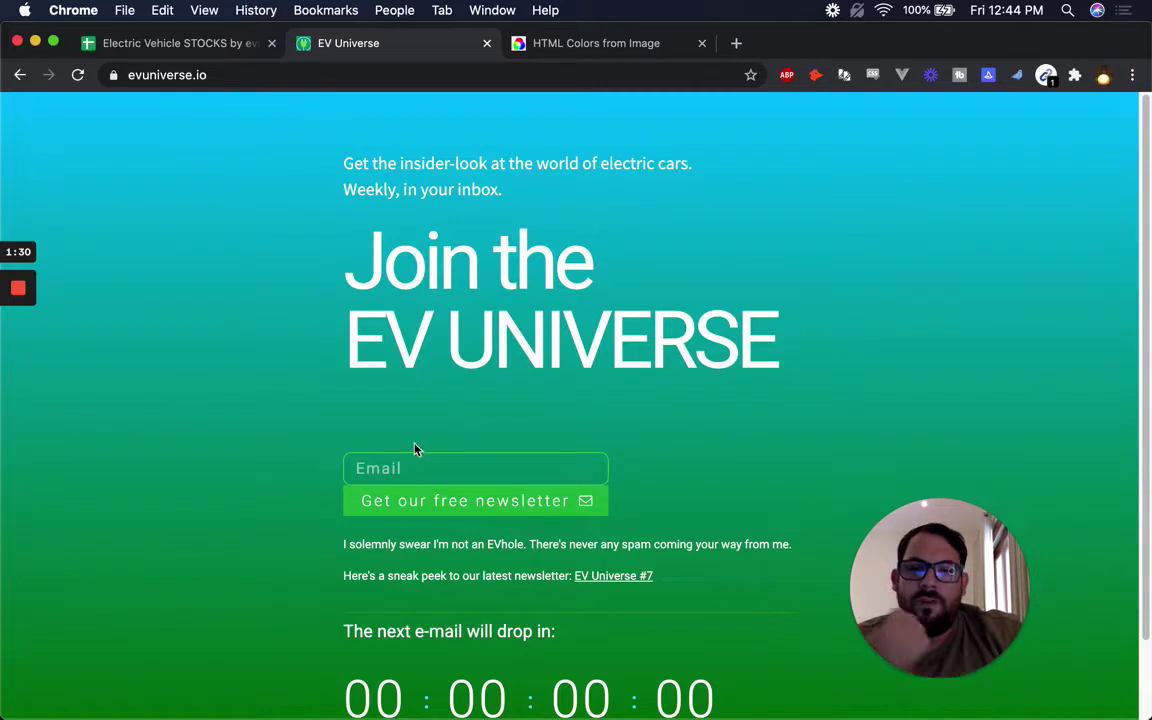
{"action": "left_click", "coordinate": [407, 469]}
{"action": "left_click", "coordinate": [610, 429]}
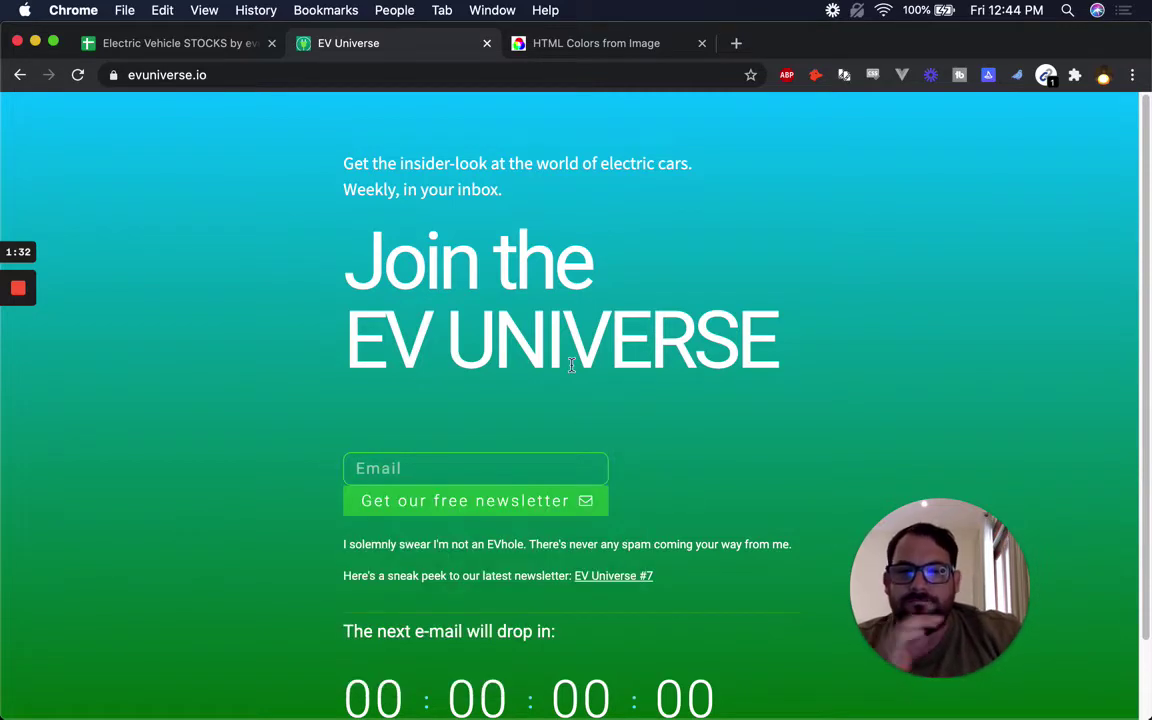
{"action": "scroll", "coordinate": [570, 366], "scroll_direction": "down", "scroll_amount": 2}
{"action": "scroll", "coordinate": [280, 110], "scroll_direction": "up", "scroll_amount": 2}
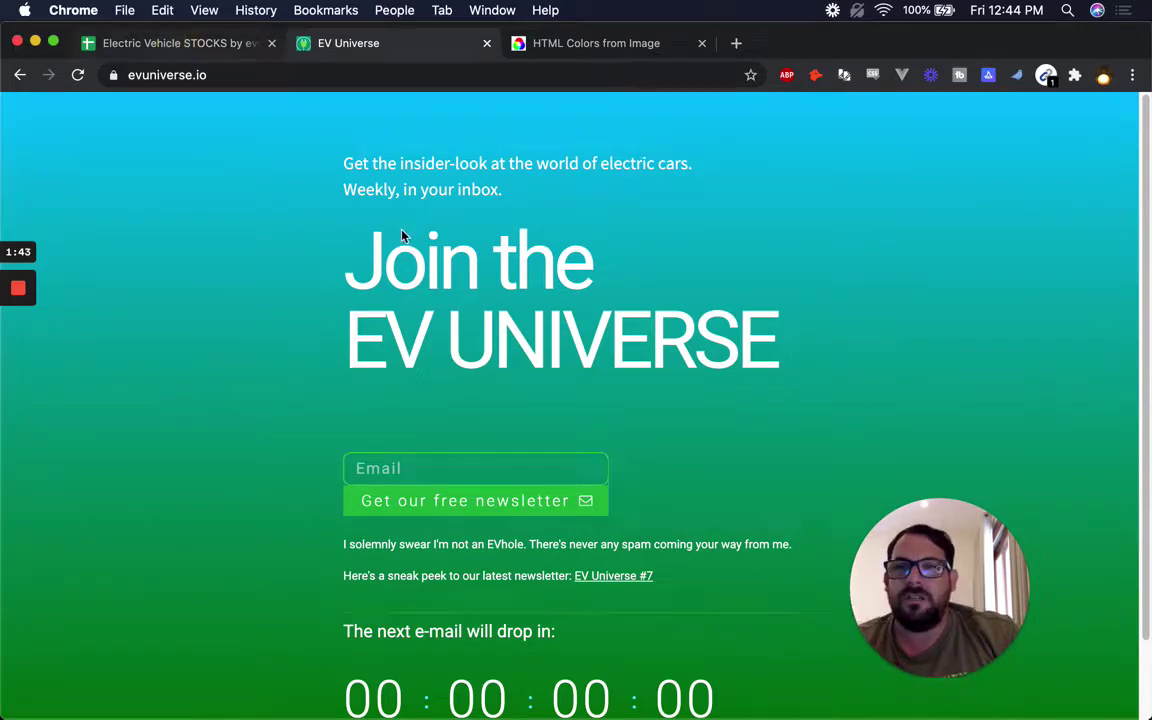
Step: Return to the Electric Vehicle STOCKS spreadsheet and inspect the column C header cells from the contact note to Stock ticker
{"action": "key", "text": "super+1"}
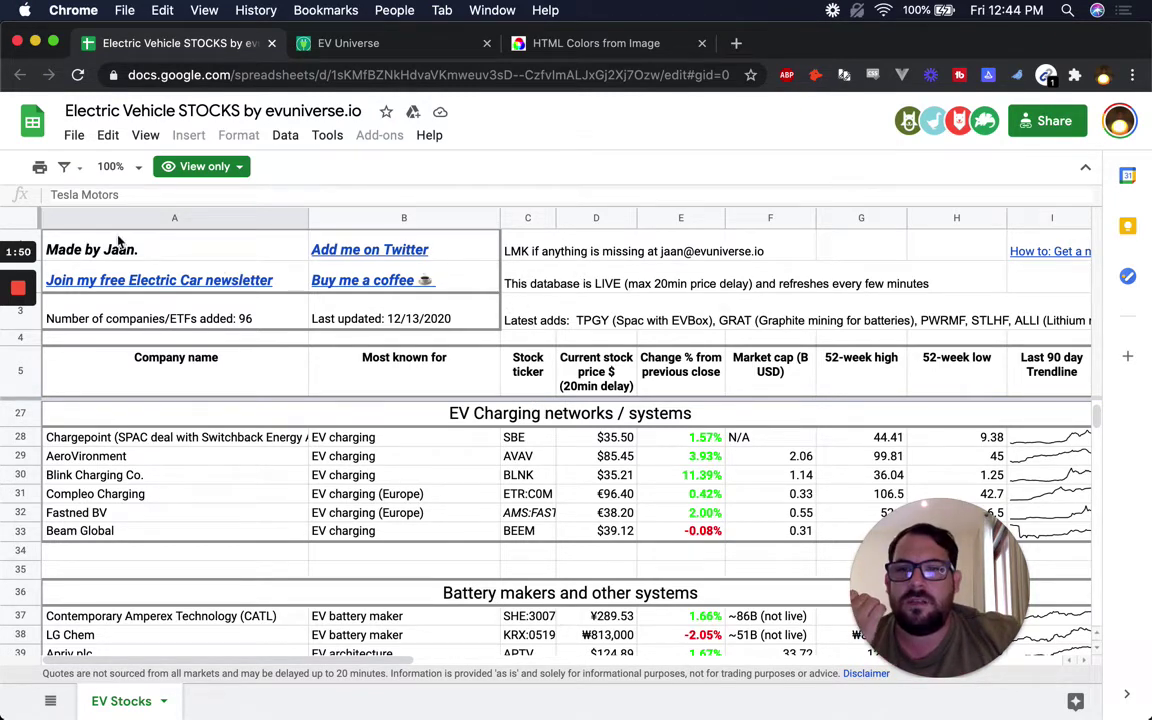
{"action": "left_click", "coordinate": [544, 257]}
{"action": "left_click", "coordinate": [530, 283]}
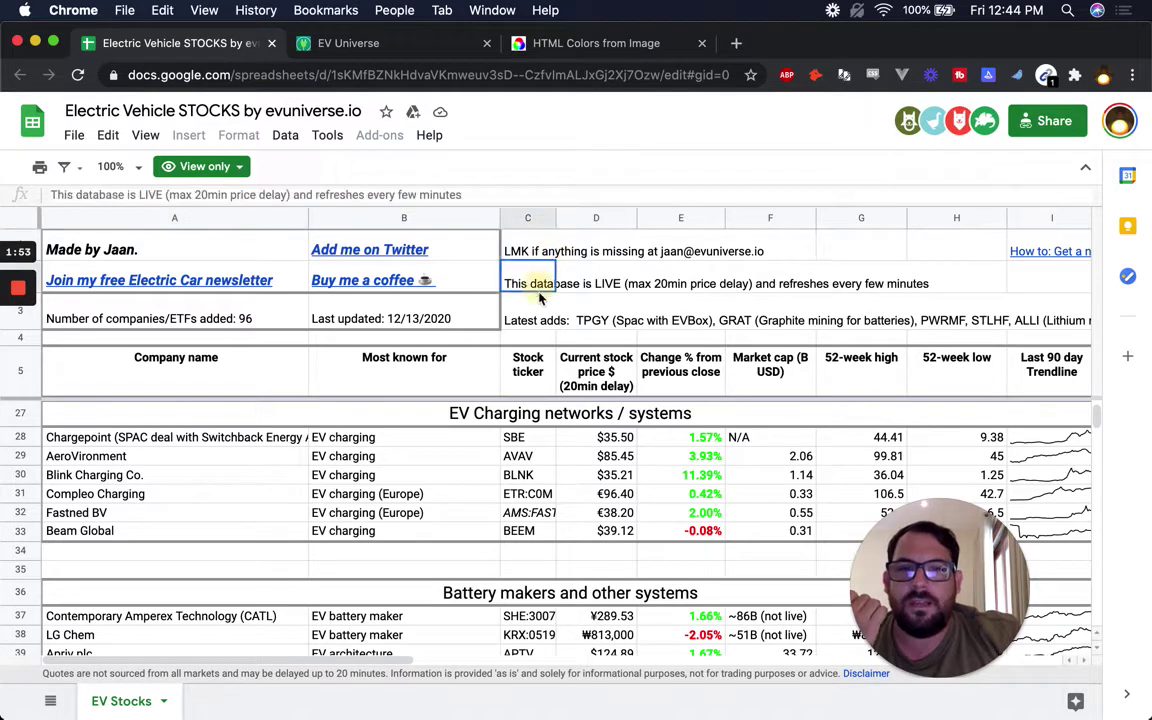
{"action": "left_click", "coordinate": [530, 320]}
{"action": "left_click", "coordinate": [530, 337]}
{"action": "left_click", "coordinate": [536, 370]}
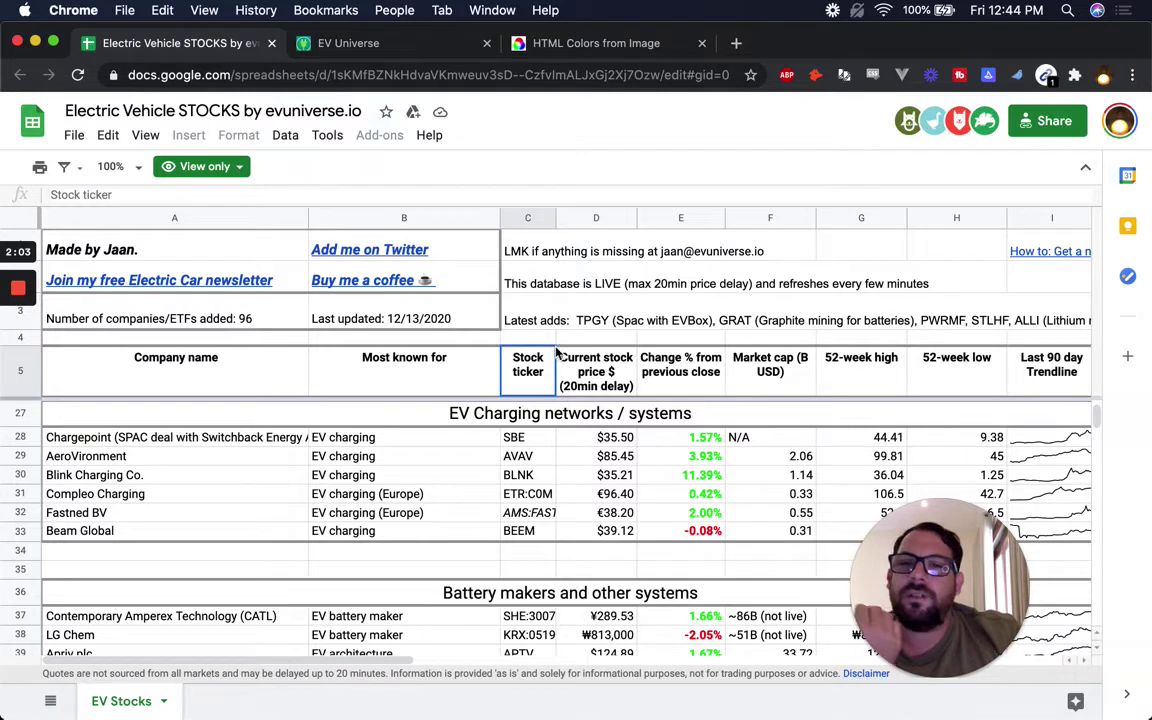
Step: Inspect the header links for the newsletter, Twitter, buying a coffee and table update notifications
{"action": "left_click", "coordinate": [118, 281]}
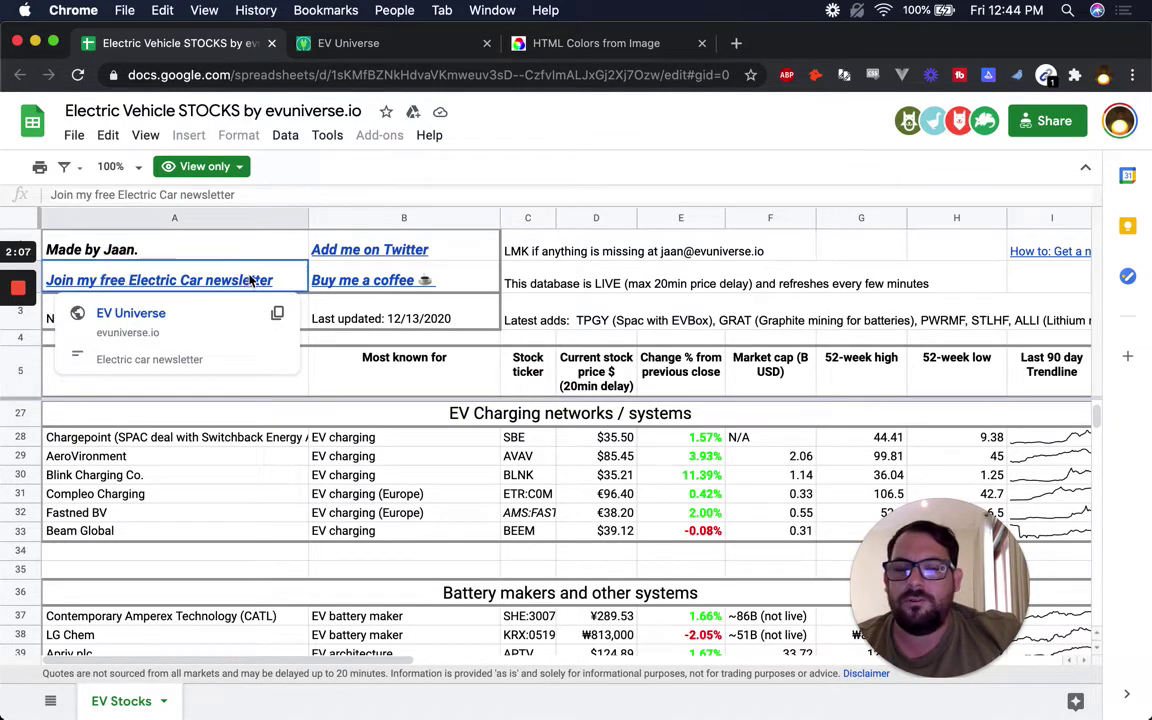
{"action": "left_click", "coordinate": [405, 248]}
{"action": "left_click", "coordinate": [565, 250]}
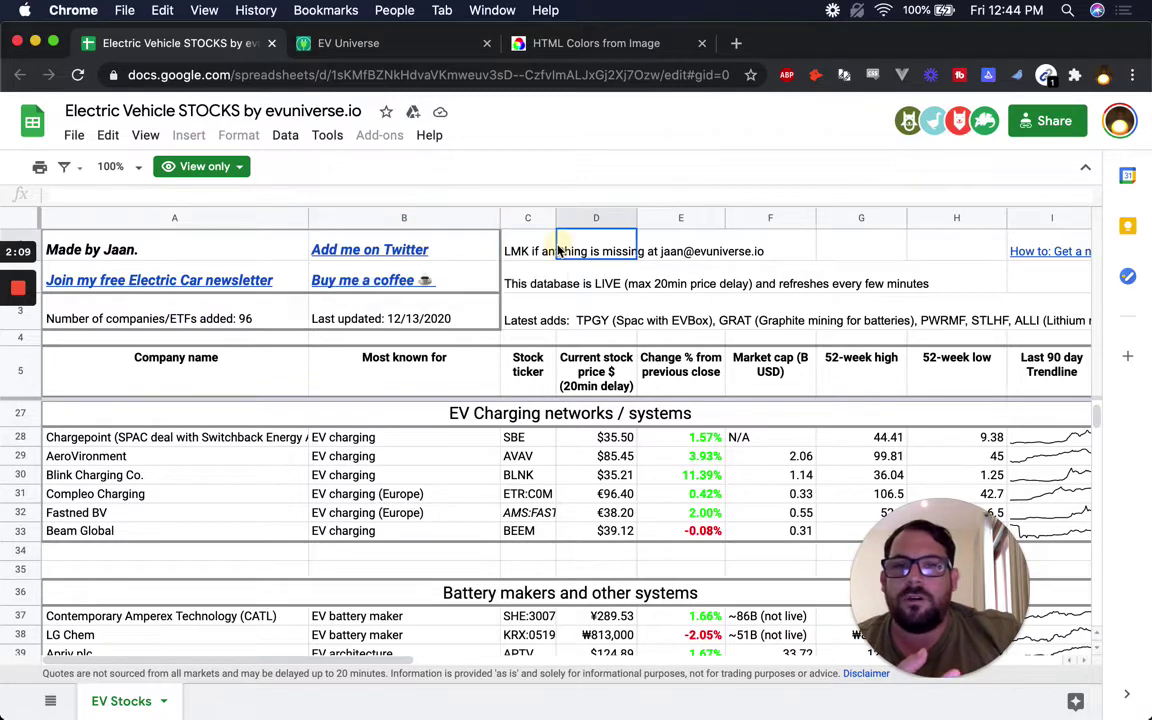
{"action": "left_click", "coordinate": [349, 283]}
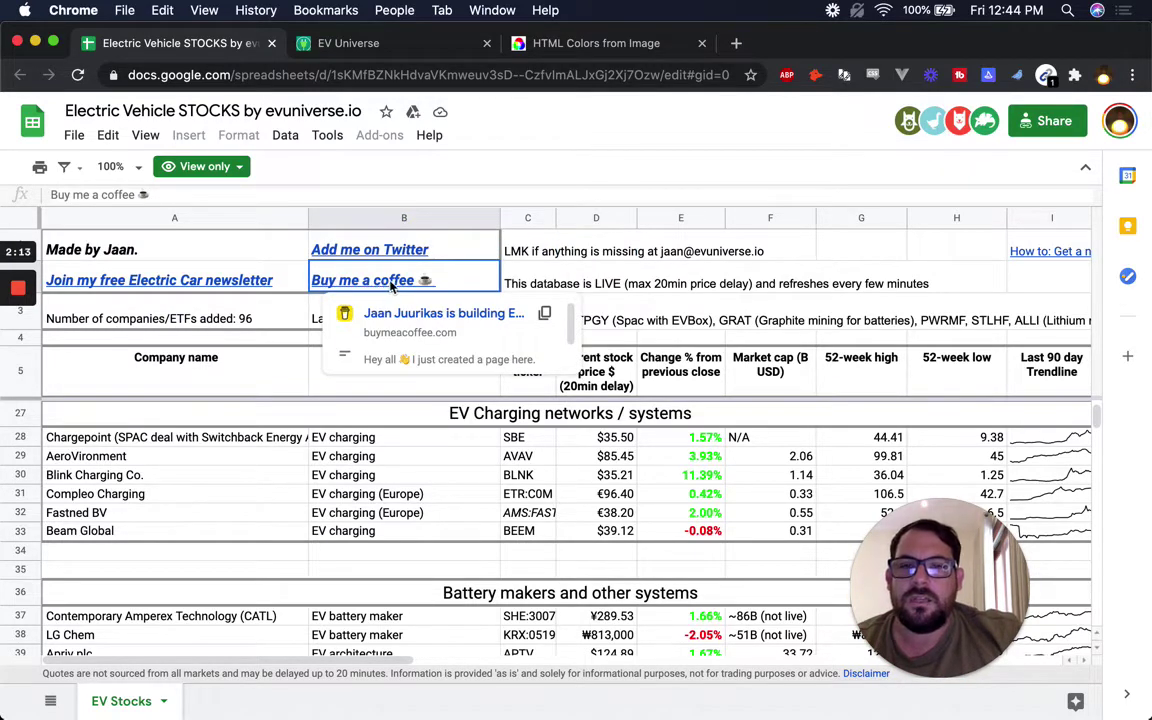
{"action": "left_click", "coordinate": [1058, 250]}
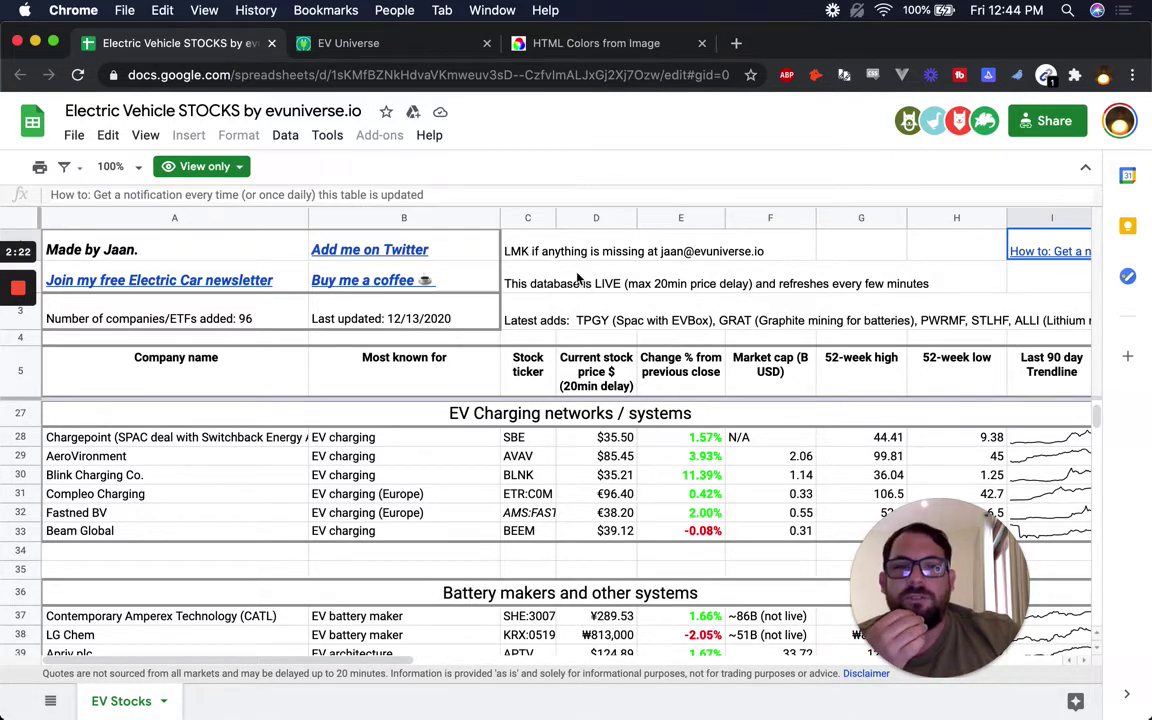
Step: Review the header's contact note, live database note, company count and last updated date cells
{"action": "left_click", "coordinate": [525, 251]}
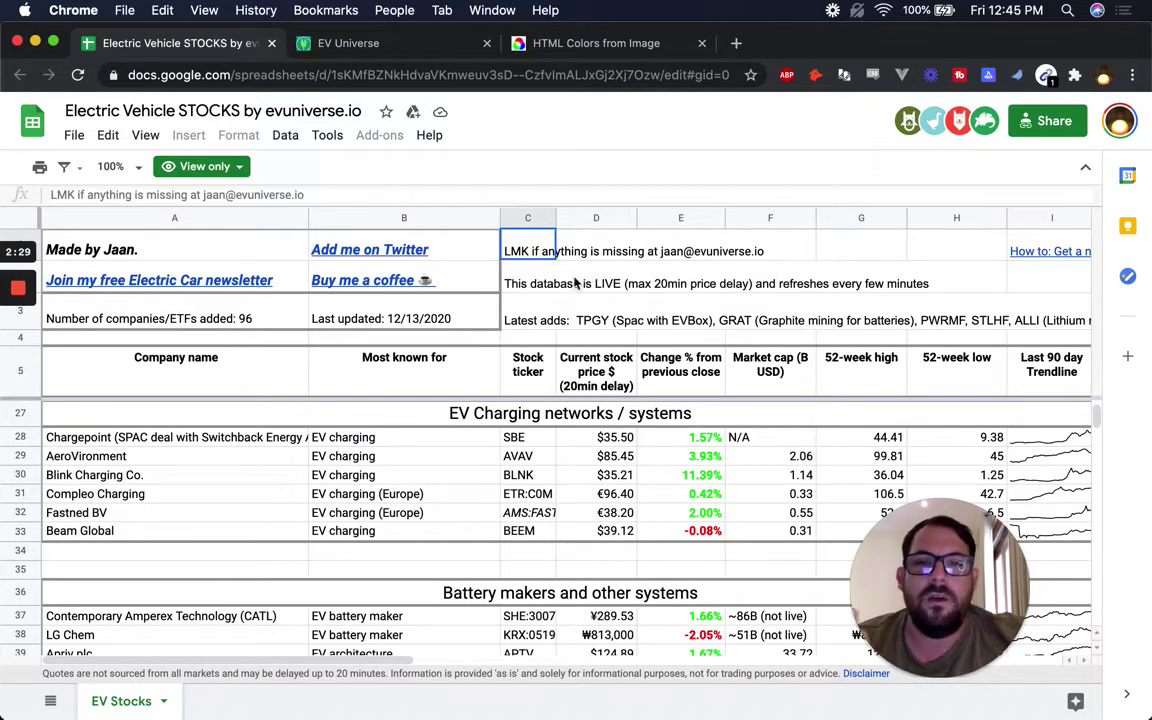
{"action": "key", "text": "Down"}
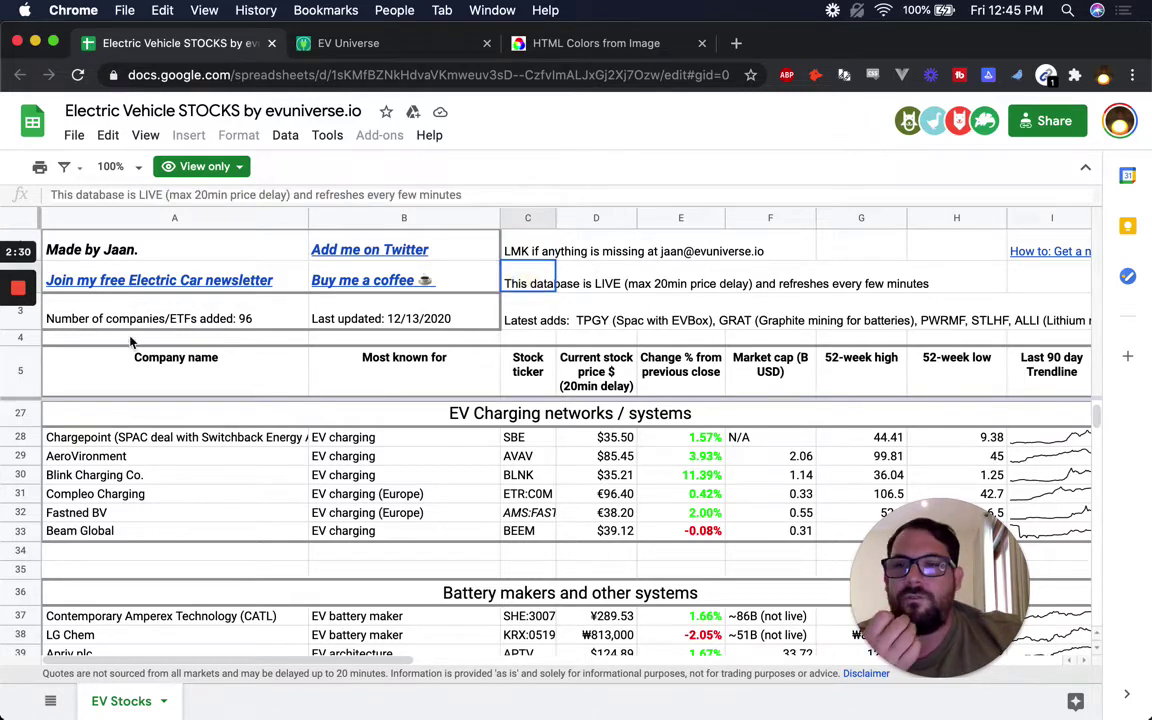
{"action": "left_click", "coordinate": [180, 320]}
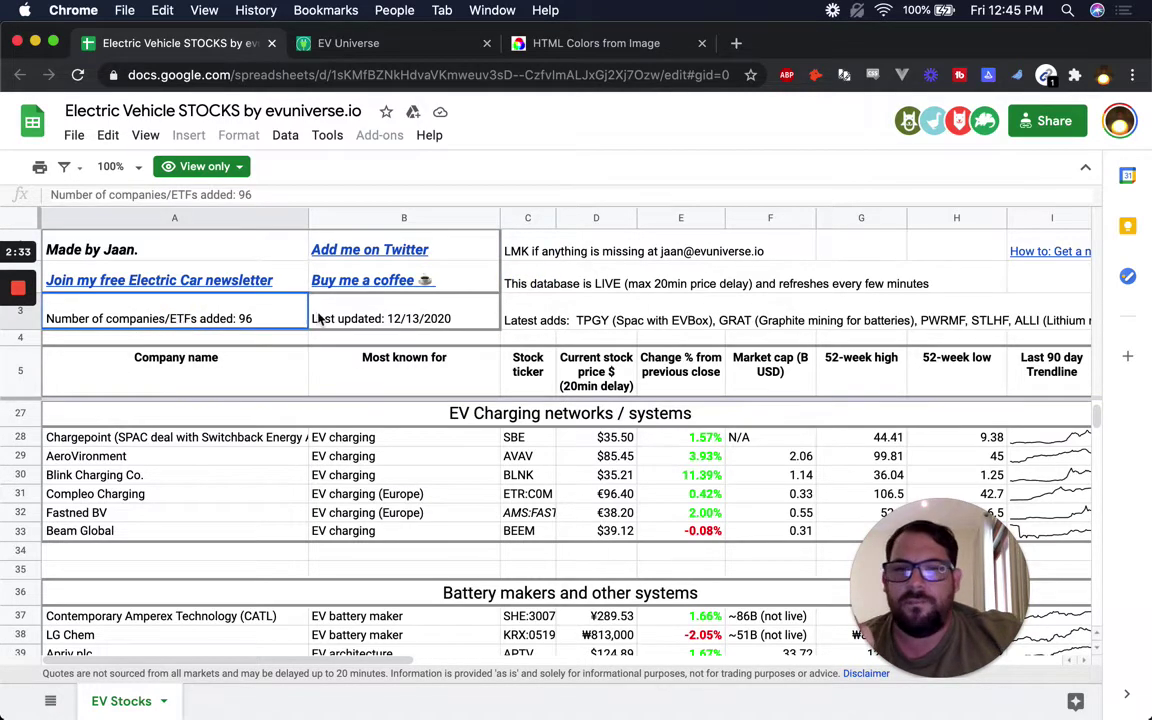
{"action": "left_click", "coordinate": [398, 318]}
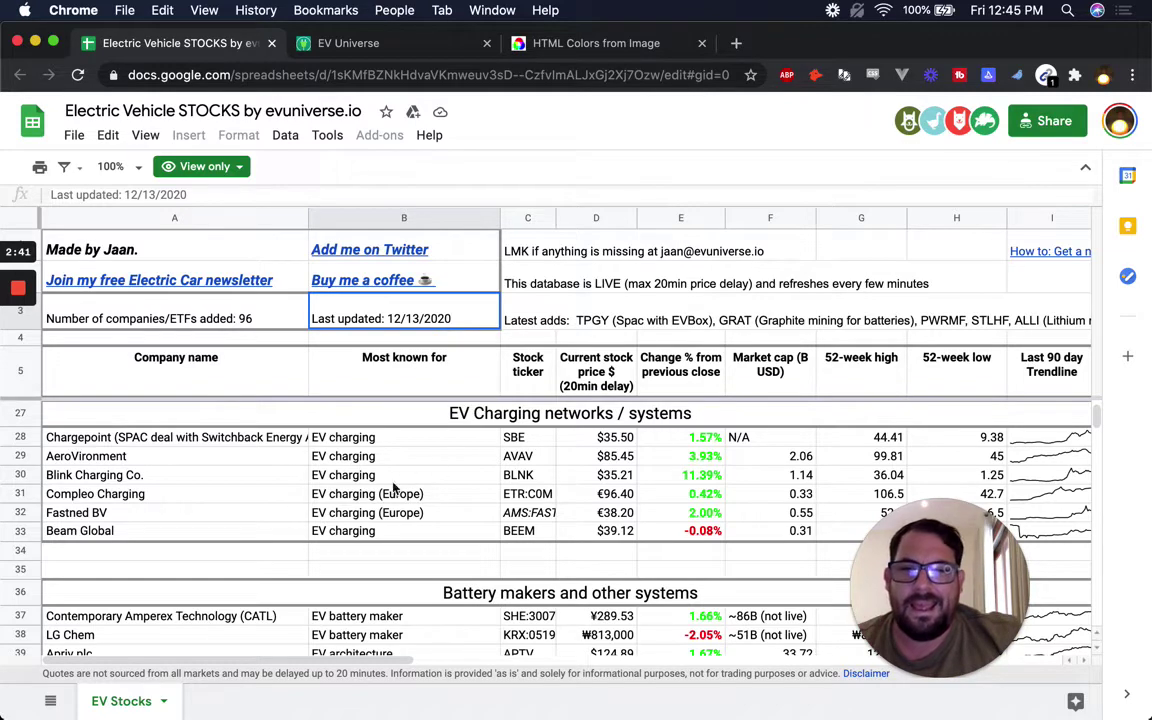
{"action": "left_click", "coordinate": [180, 318]}
{"action": "left_click", "coordinate": [406, 320]}
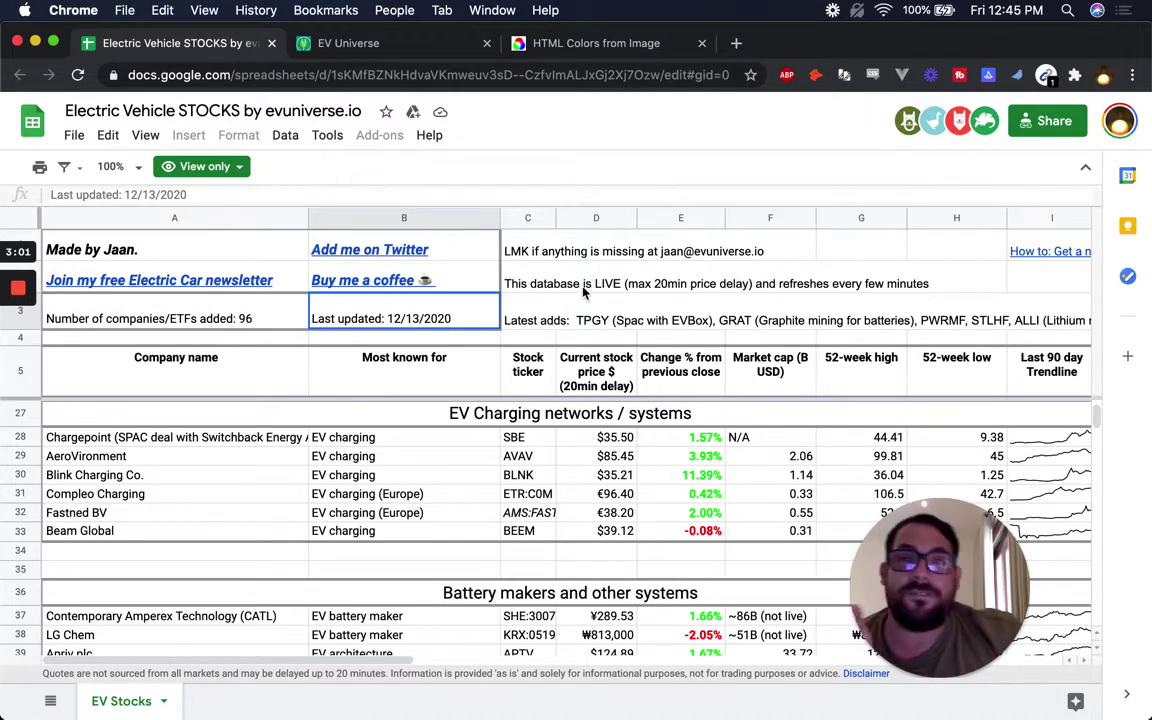
Step: Read the full Latest adds note along row 3 out to column O, and return to column A
{"action": "left_click", "coordinate": [514, 318]}
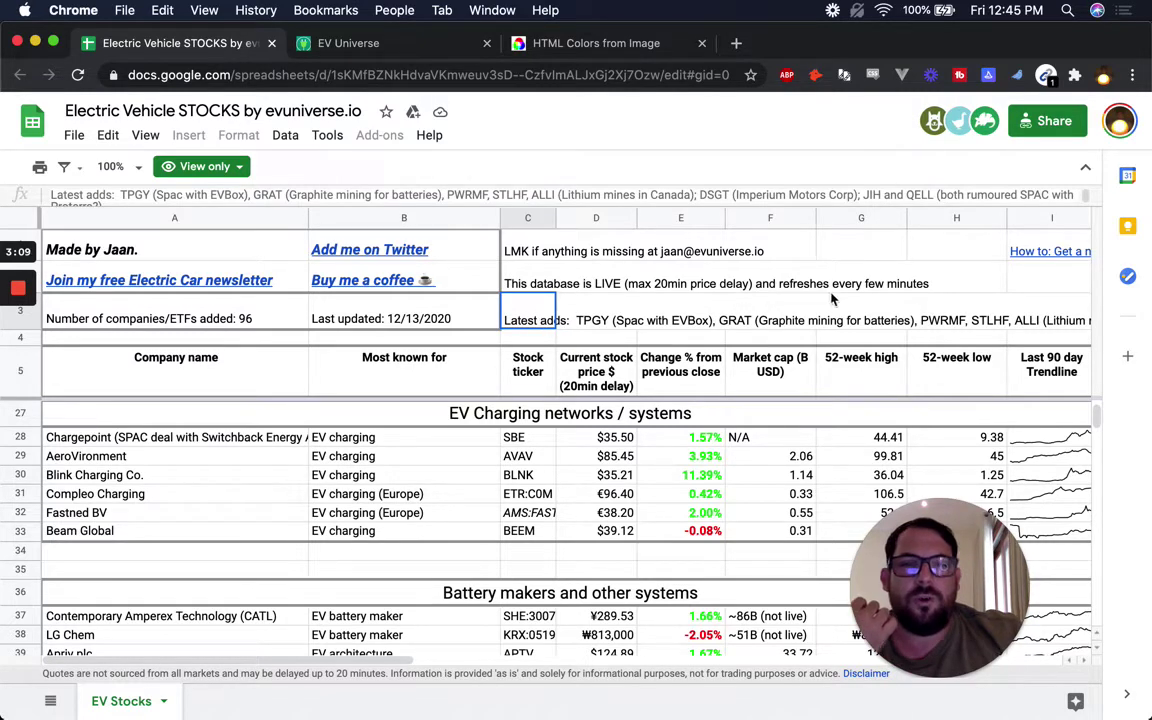
{"action": "key", "text": "super+Right"}
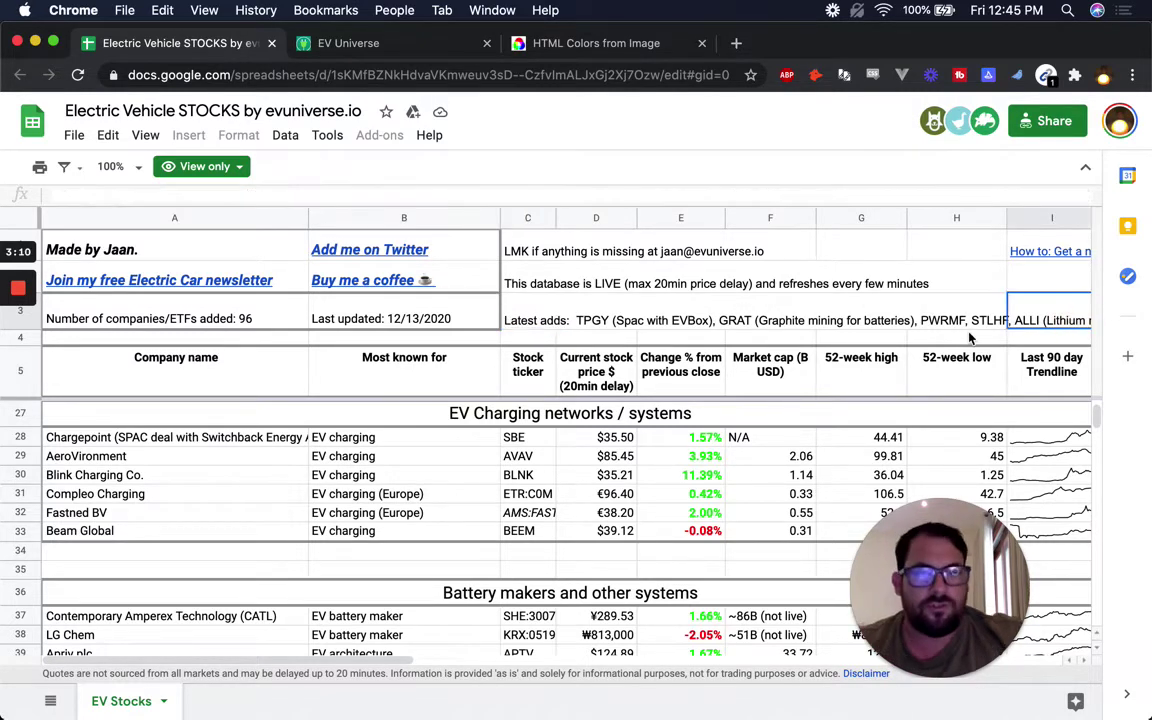
{"action": "key", "text": "Right"}
{"action": "key", "text": "Right"}
{"action": "key", "text": "Right"}
{"action": "key", "text": "Right"}
{"action": "key", "text": "Right"}
{"action": "key", "text": "Right"}
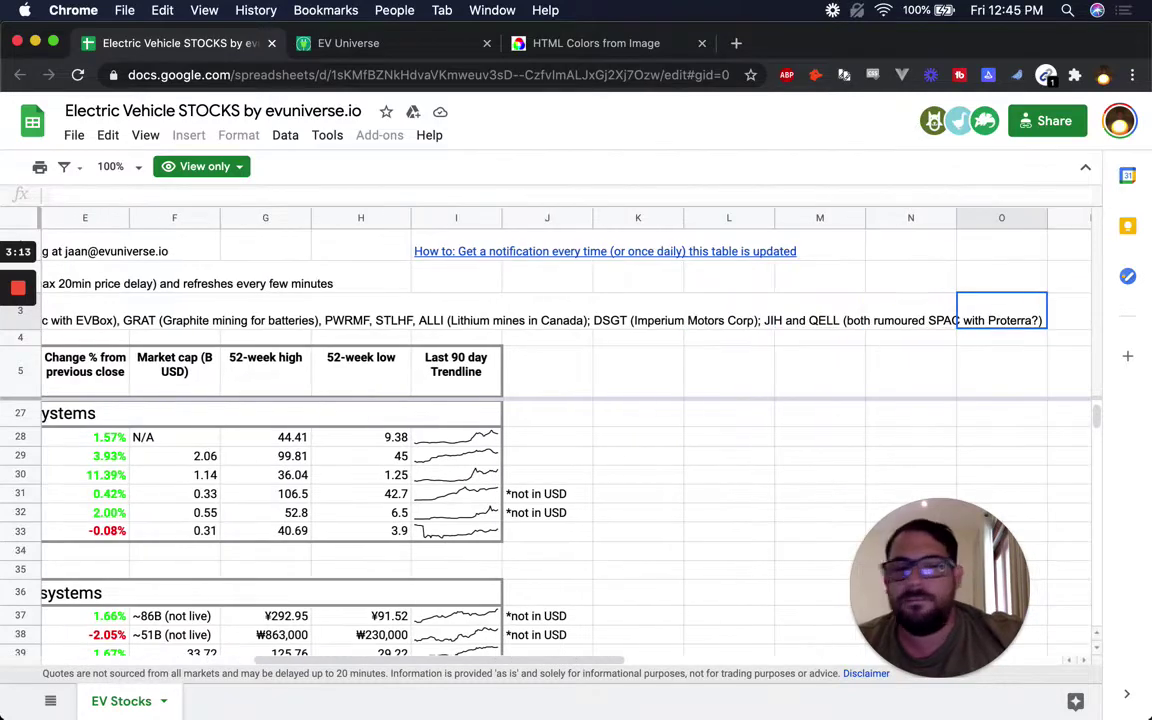
{"action": "key", "text": "Left"}
{"action": "key", "text": "Left"}
{"action": "key", "text": "Left"}
{"action": "key", "text": "Left"}
{"action": "key", "text": "Left"}
{"action": "key", "text": "Left"}
{"action": "key", "text": "Left"}
{"action": "key", "text": "Left"}
{"action": "key", "text": "Left"}
{"action": "key", "text": "Left"}
{"action": "key", "text": "Left"}
{"action": "key", "text": "Left"}
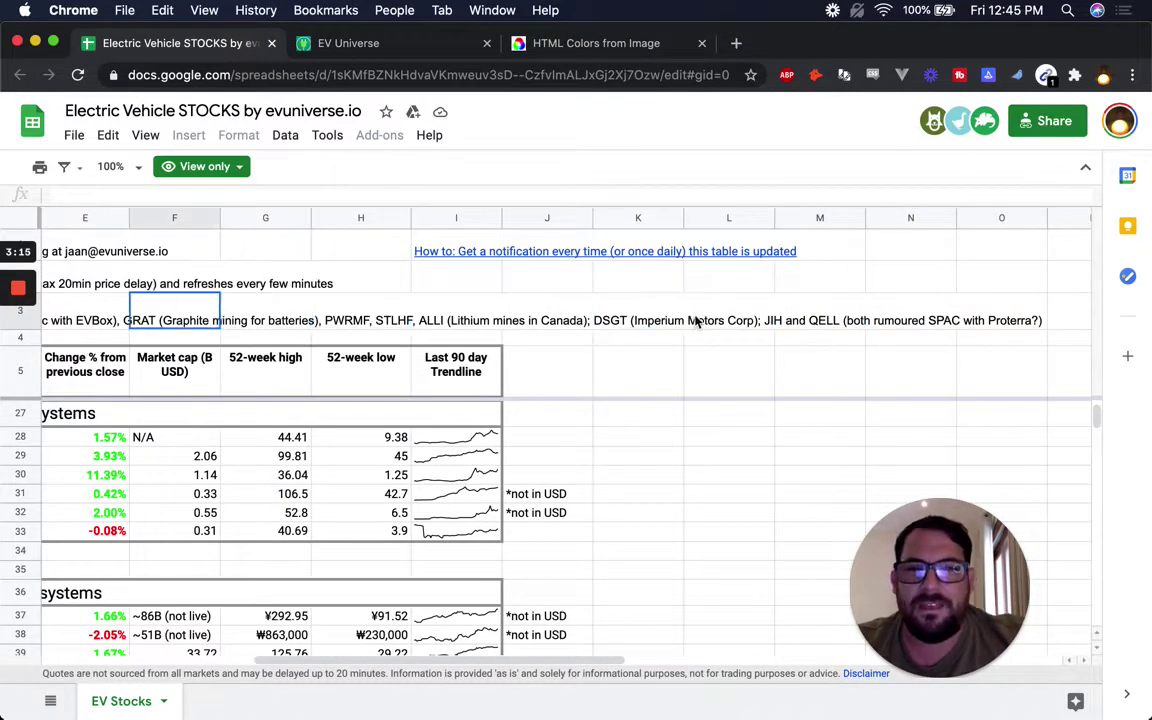
{"action": "key", "text": "Left"}
{"action": "key", "text": "Left"}
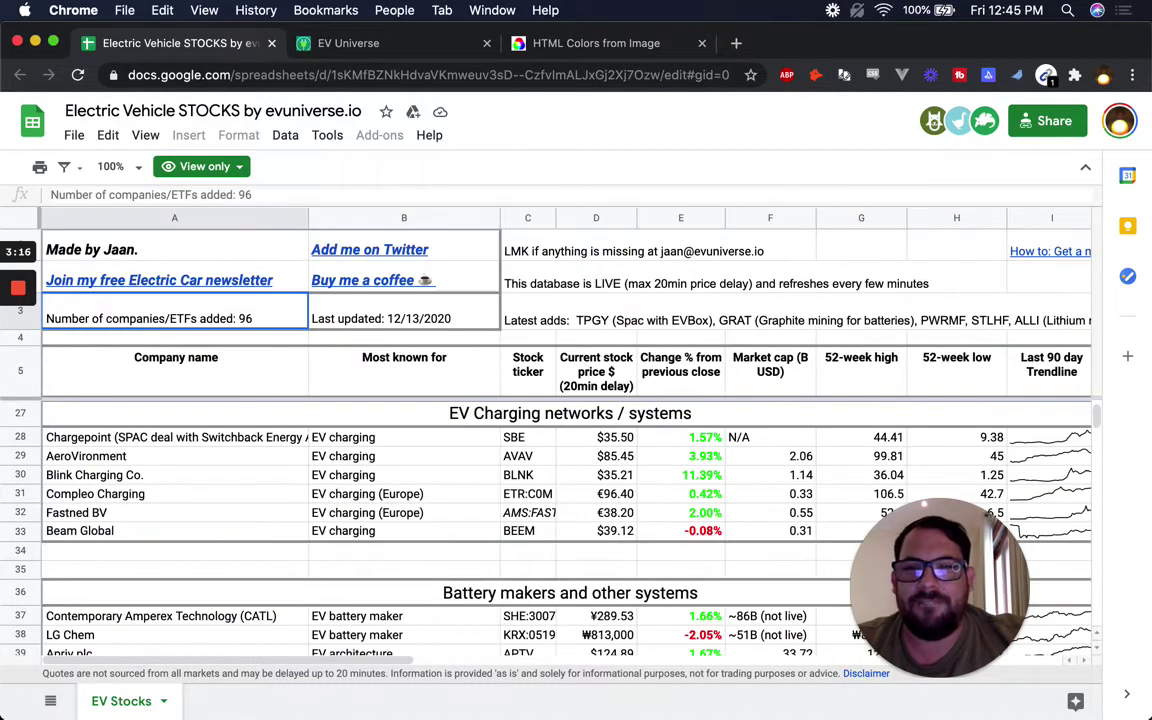
Step: Step down the current stock price column from D3 to the Li Auto price in D11 to view its formula
{"action": "left_click", "coordinate": [562, 336]}
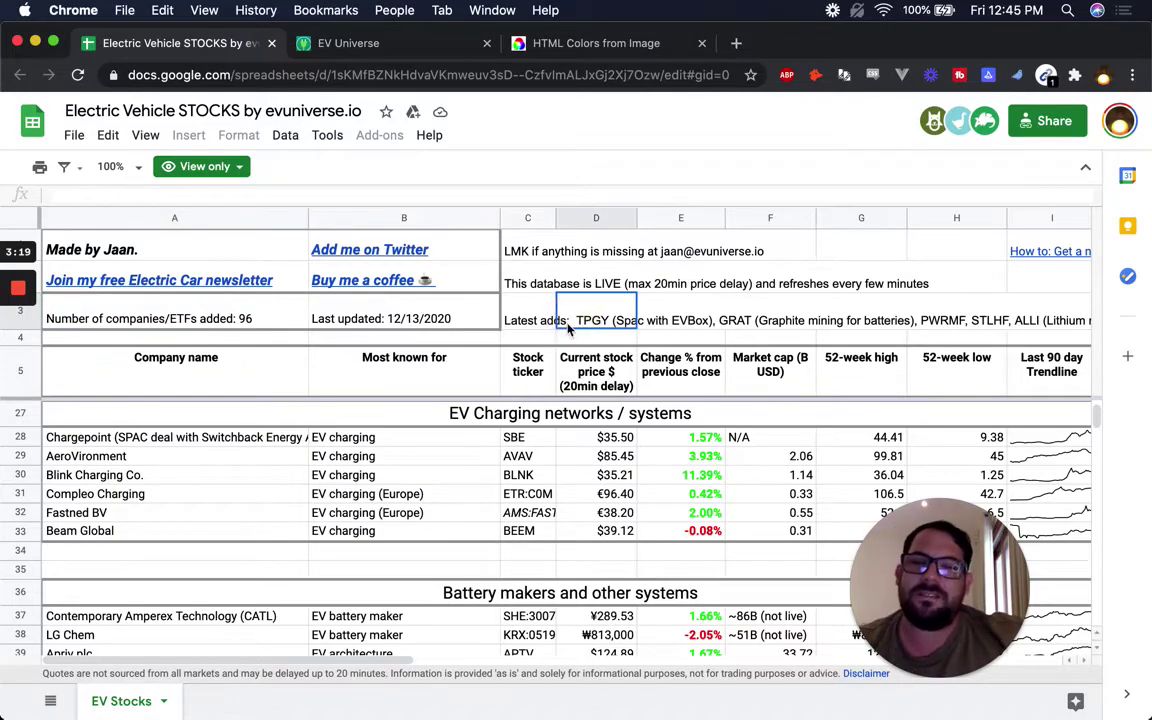
{"action": "key", "text": "Down"}
{"action": "key", "text": "Down"}
{"action": "key", "text": "Down"}
{"action": "key", "text": "Down"}
{"action": "key", "text": "Down"}
{"action": "key", "text": "Down"}
{"action": "key", "text": "Down"}
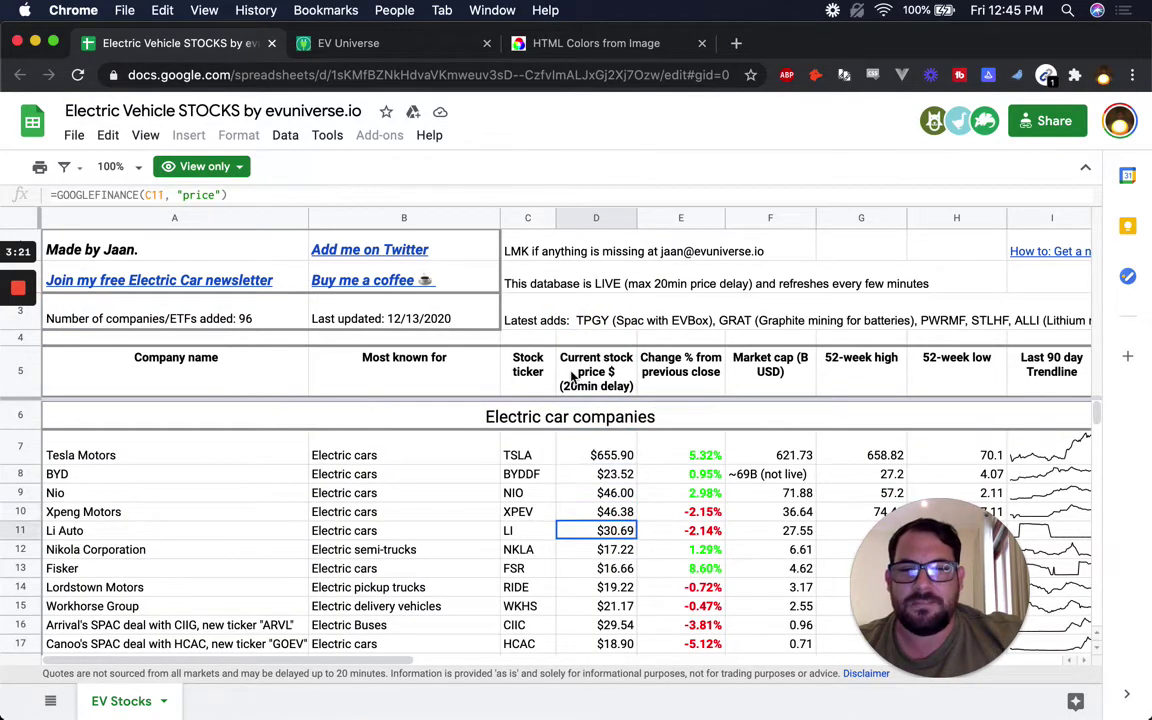
Step: Examine the company sections down past the last listed companies, and return to Tesla's ticker in C7
{"action": "scroll", "coordinate": [573, 390], "scroll_direction": "down", "scroll_amount": 3}
{"action": "scroll", "coordinate": [573, 390], "scroll_direction": "down", "scroll_amount": 20}
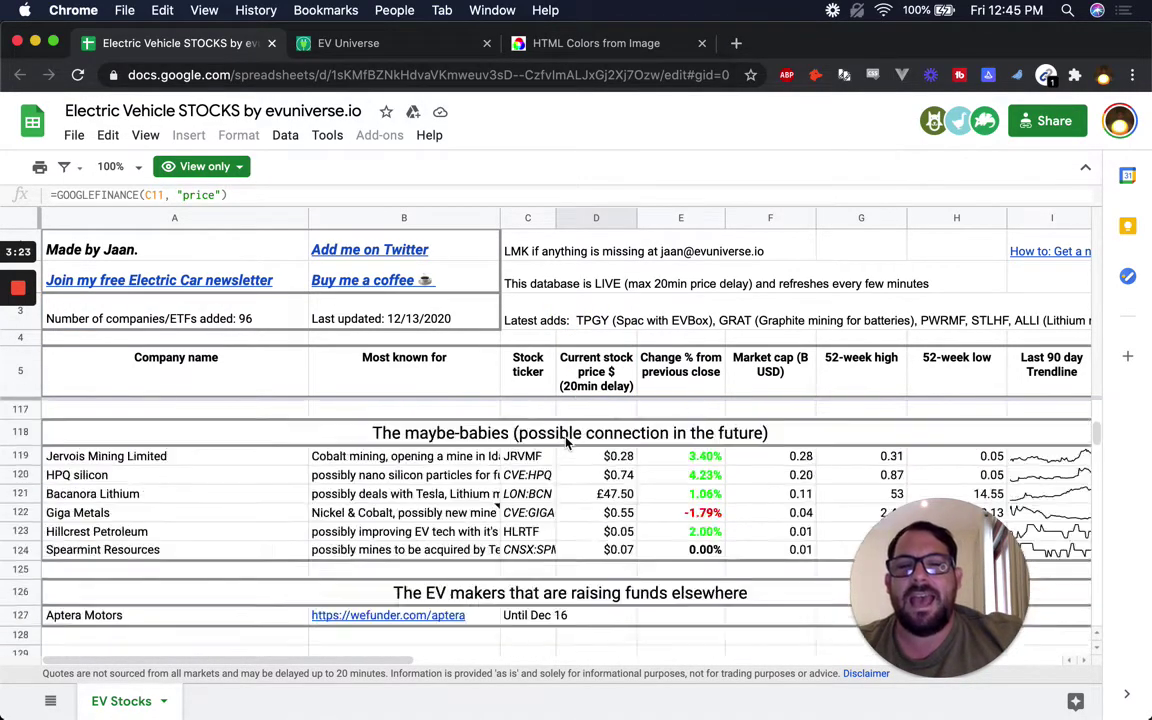
{"action": "scroll", "coordinate": [453, 516], "scroll_direction": "down", "scroll_amount": 13}
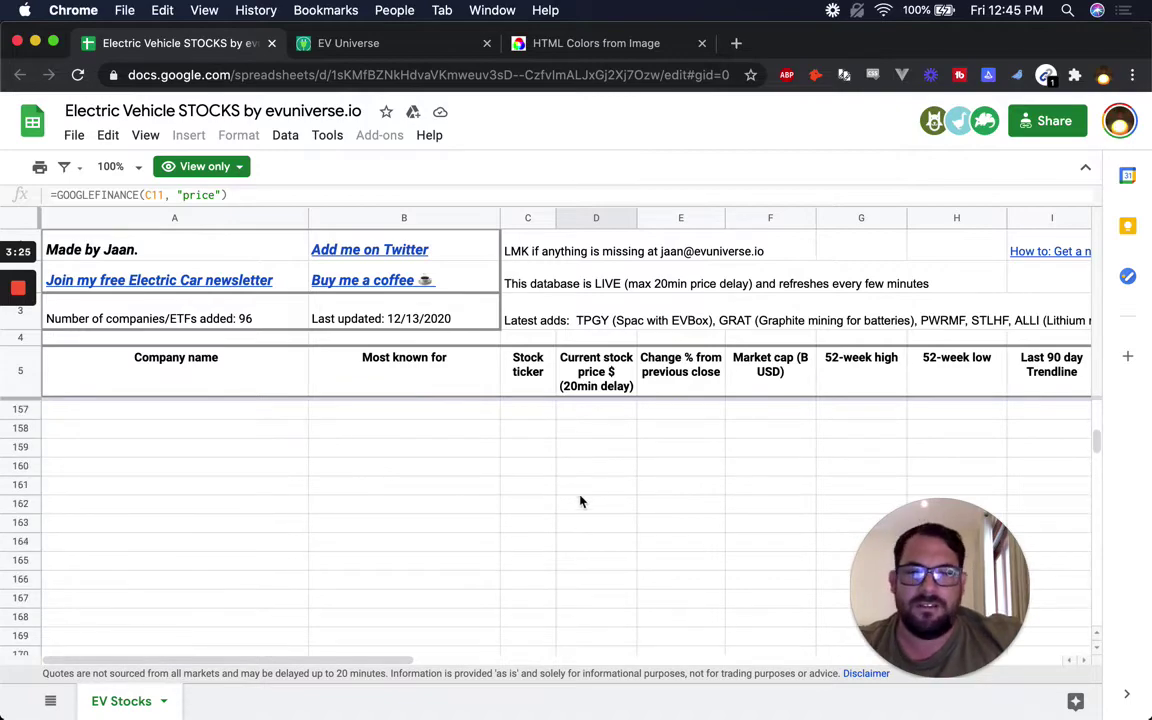
{"action": "scroll", "coordinate": [584, 499], "scroll_direction": "up", "scroll_amount": 12}
{"action": "scroll", "coordinate": [588, 497], "scroll_direction": "up", "scroll_amount": 20}
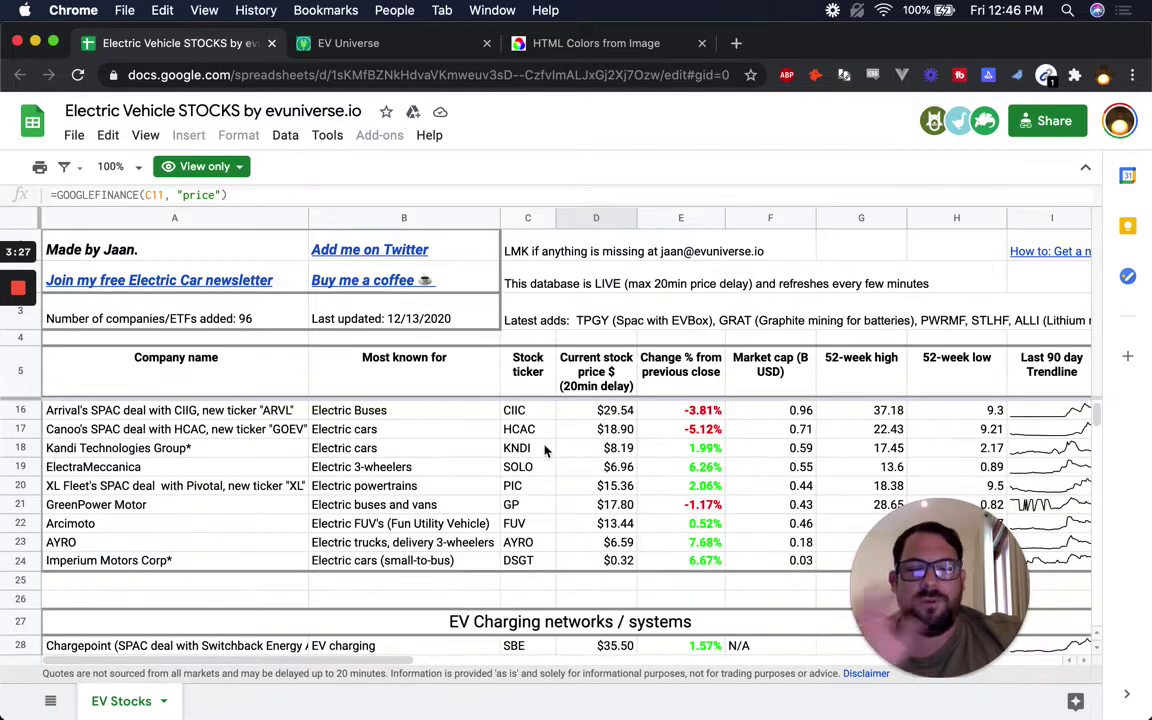
{"action": "scroll", "coordinate": [540, 450], "scroll_direction": "down", "scroll_amount": 7}
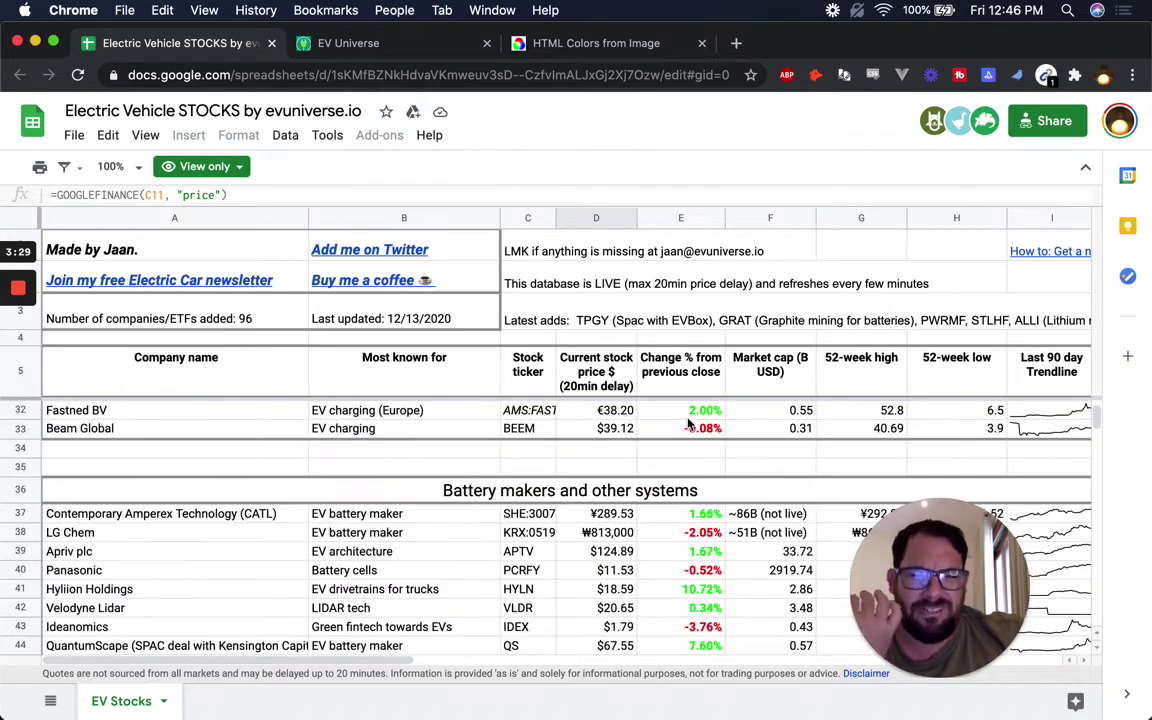
{"action": "scroll", "coordinate": [620, 420], "scroll_direction": "up", "scroll_amount": 7}
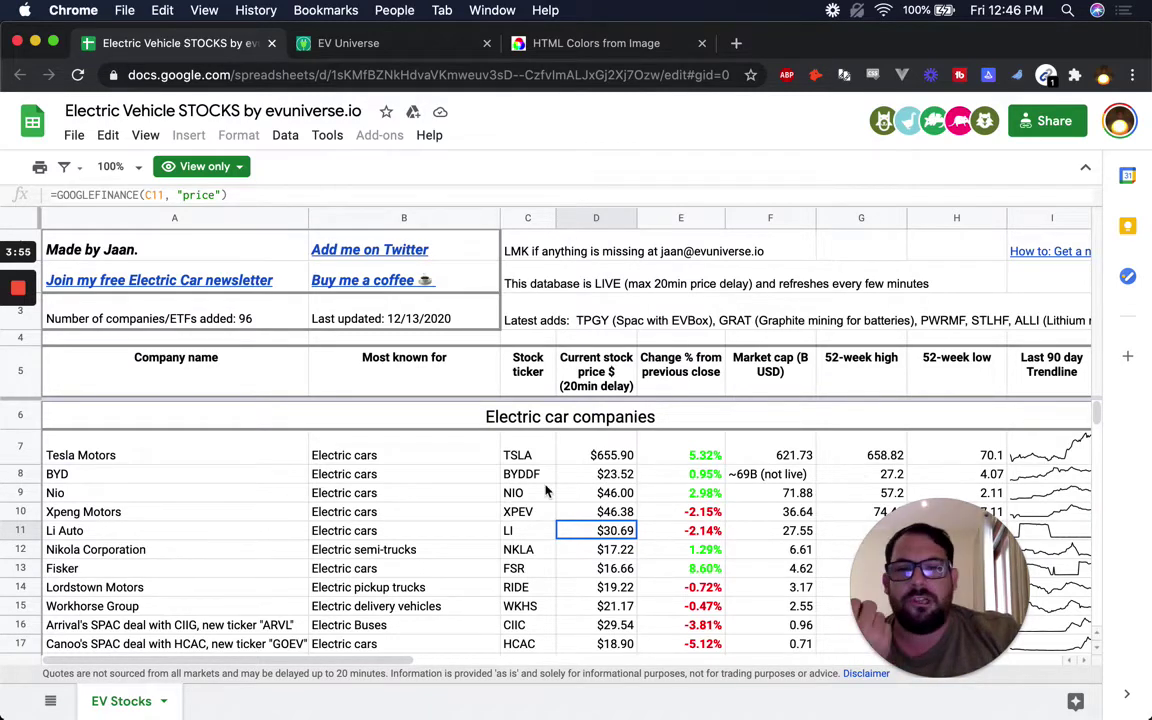
{"action": "left_click", "coordinate": [550, 450]}
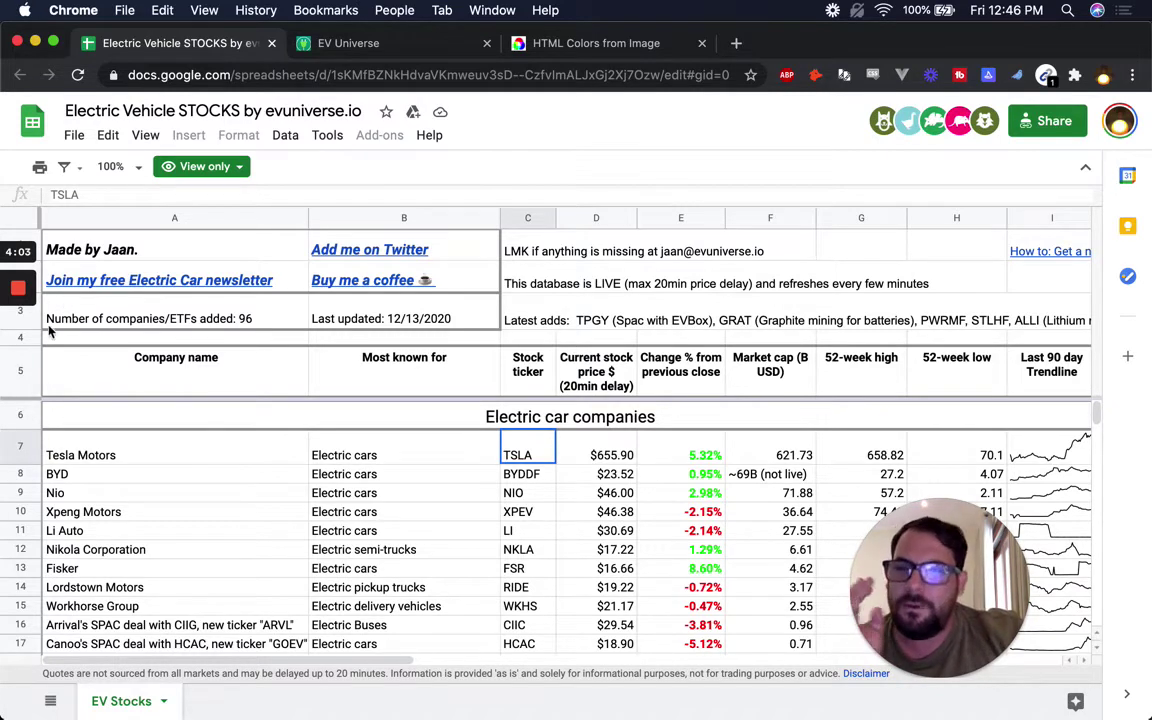
{"action": "mouse_move", "coordinate": [21, 305]}
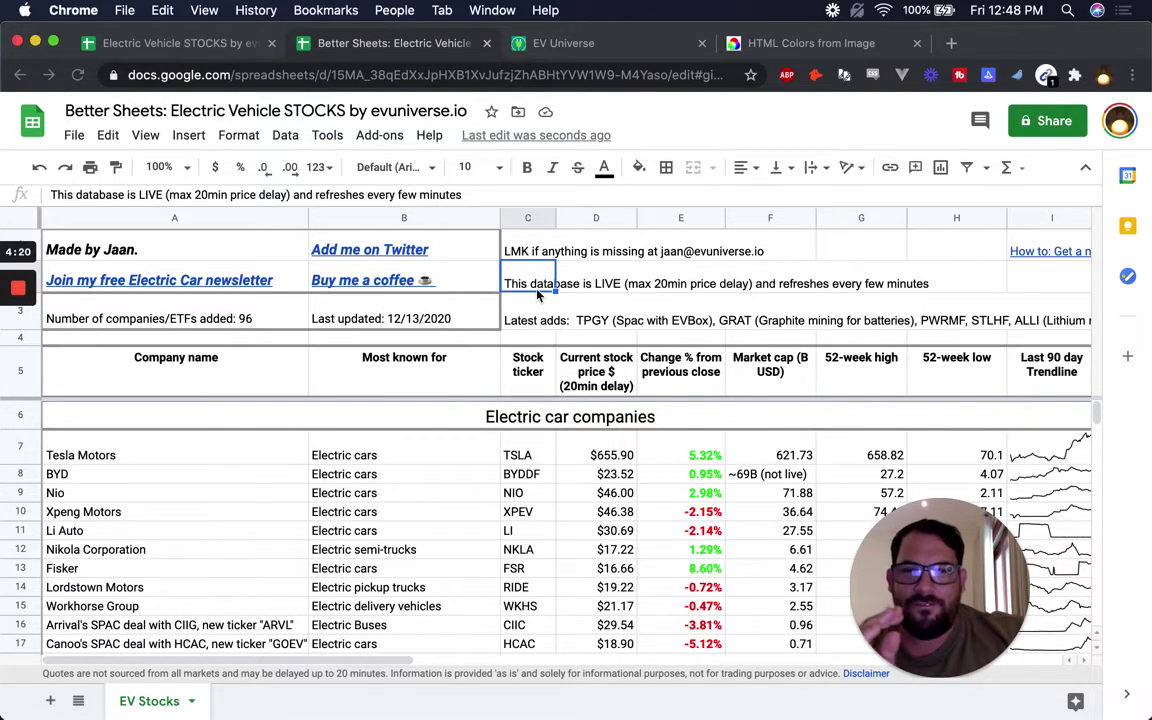
Step: Walk down the stock ticker column in the Better Sheets copy from C2 to the Canoo ticker in C17
{"action": "key", "text": "Down"}
{"action": "key", "text": "Down"}
{"action": "key", "text": "Down"}
{"action": "key", "text": "Down"}
{"action": "key", "text": "Down"}
{"action": "key", "text": "Down"}
{"action": "key", "text": "Down"}
{"action": "key", "text": "Down"}
{"action": "key", "text": "Down"}
{"action": "key", "text": "Down"}
{"action": "key", "text": "Down"}
{"action": "key", "text": "Down"}
{"action": "key", "text": "Down"}
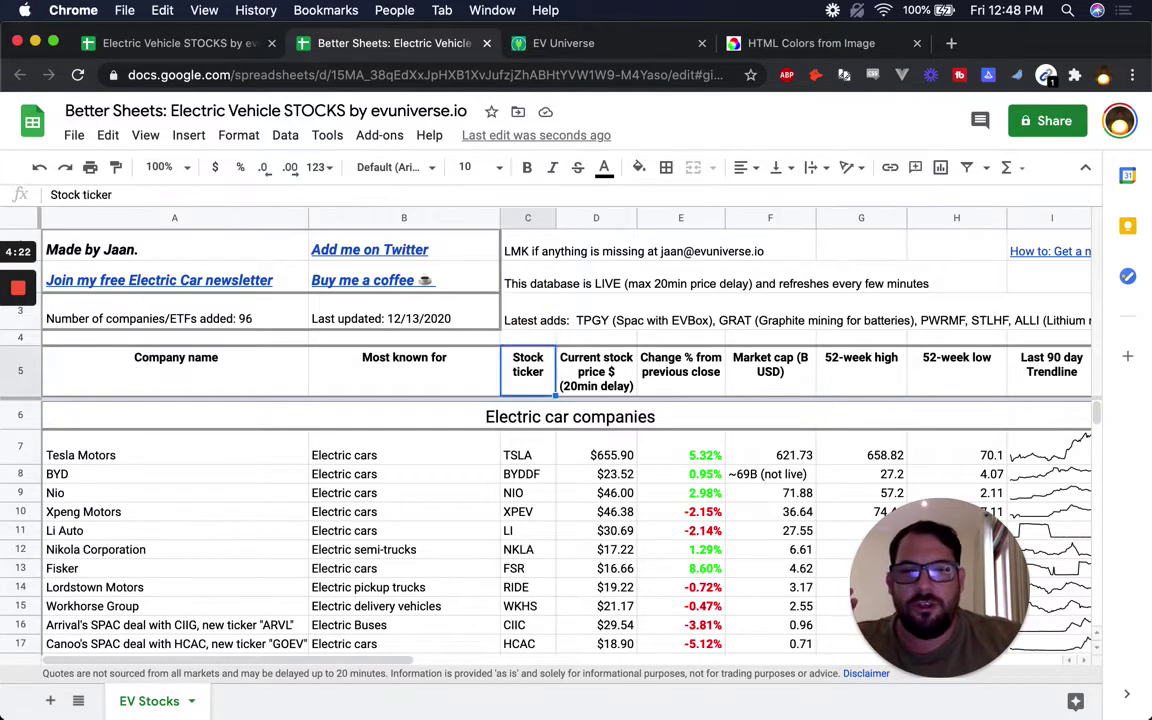
{"action": "key", "text": "Down"}
{"action": "key", "text": "Down"}
{"action": "key", "text": "Down"}
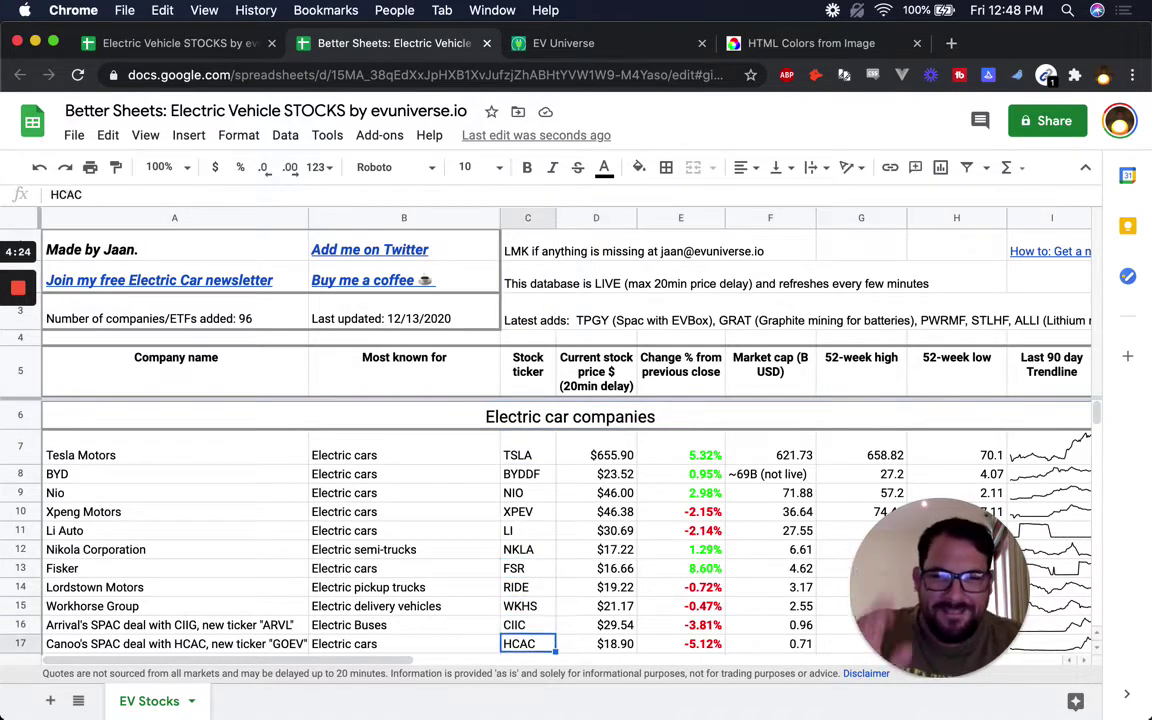
Step: Look past the last listed companies to the unused rows at the end of the EV Stocks sheet
{"action": "scroll", "coordinate": [489, 480], "scroll_direction": "down", "scroll_amount": 5}
{"action": "scroll", "coordinate": [430, 505], "scroll_direction": "down", "scroll_amount": 20}
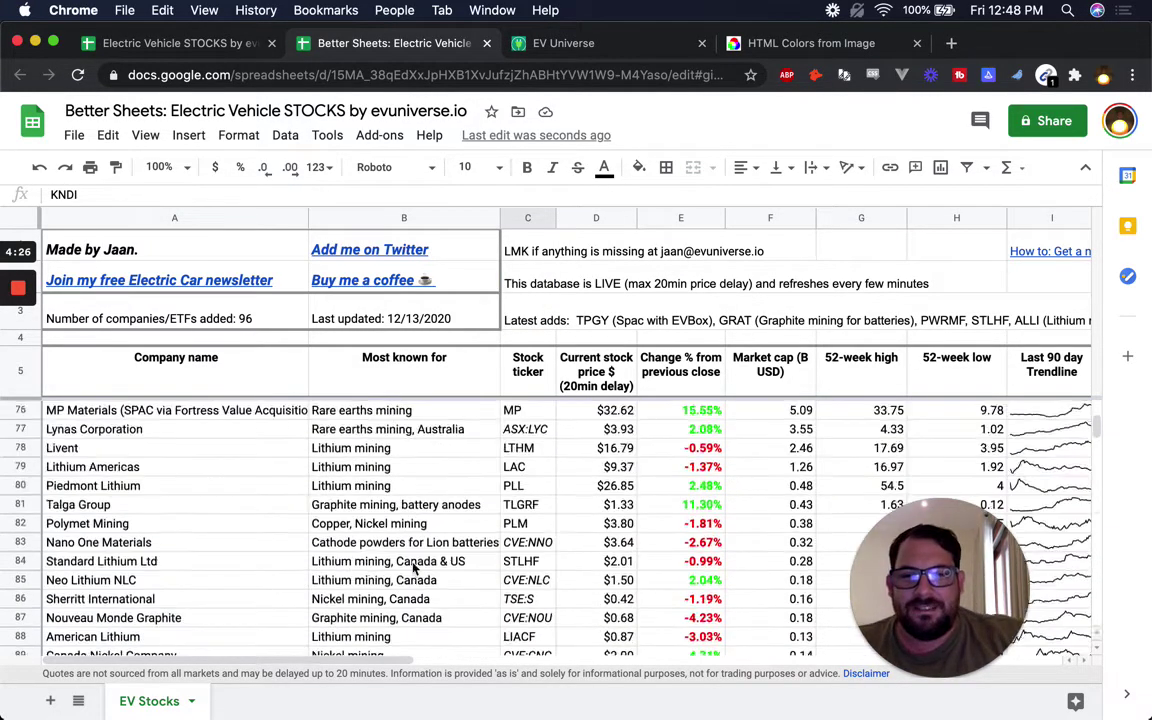
{"action": "scroll", "coordinate": [369, 556], "scroll_direction": "down", "scroll_amount": 8}
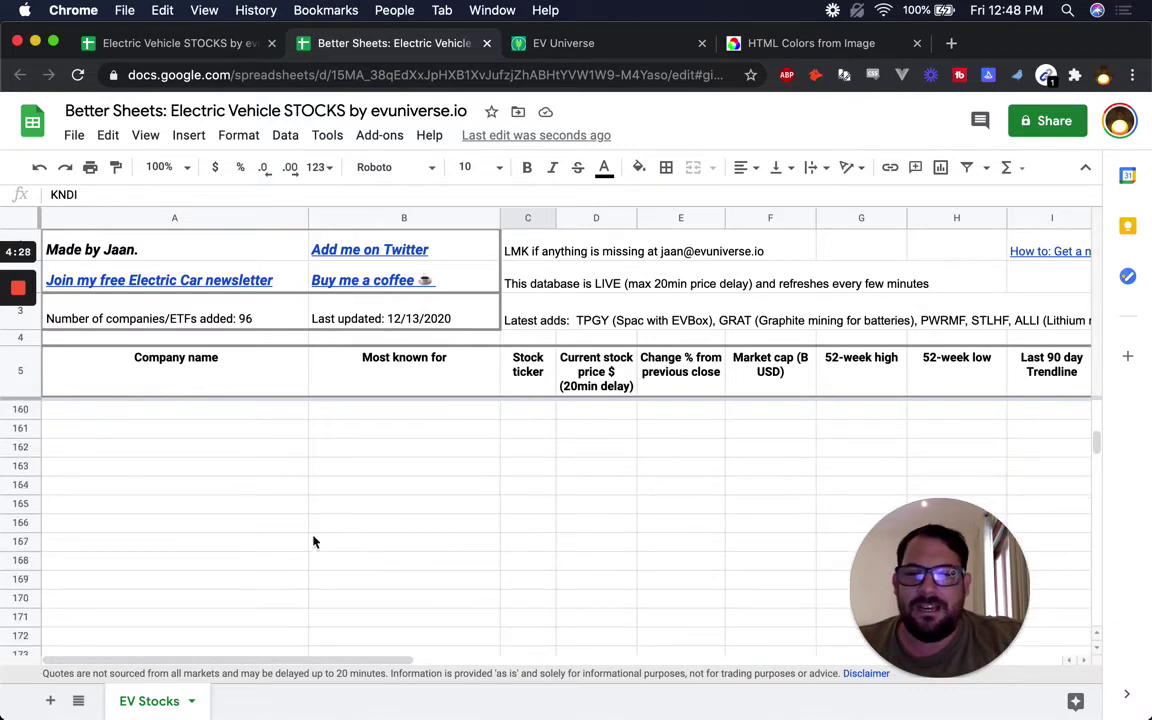
{"action": "left_click", "coordinate": [20, 430]}
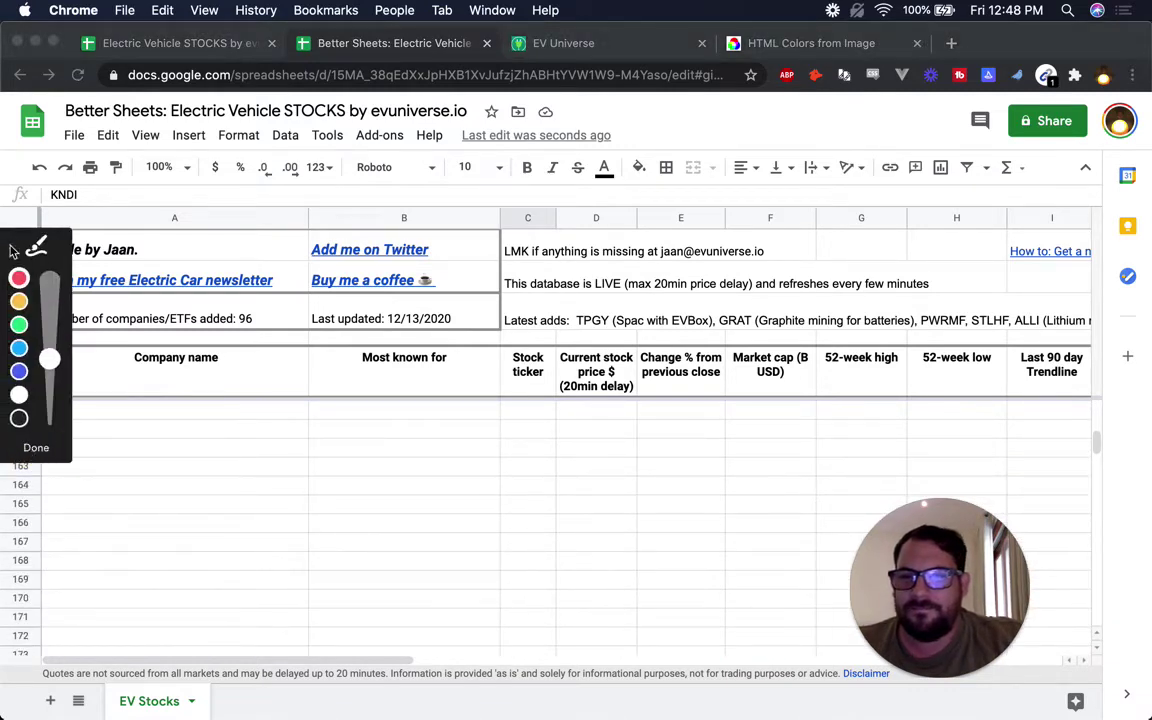
{"action": "left_click", "coordinate": [103, 495]}
{"action": "left_click_drag", "start_coordinate": [145, 455], "coordinate": [430, 545]}
{"action": "mouse_move", "coordinate": [287, 460]}
{"action": "left_mouse_down"}
{"action": "mouse_move", "coordinate": [116, 535]}
{"action": "mouse_move", "coordinate": [370, 415]}
{"action": "left_mouse_up"}
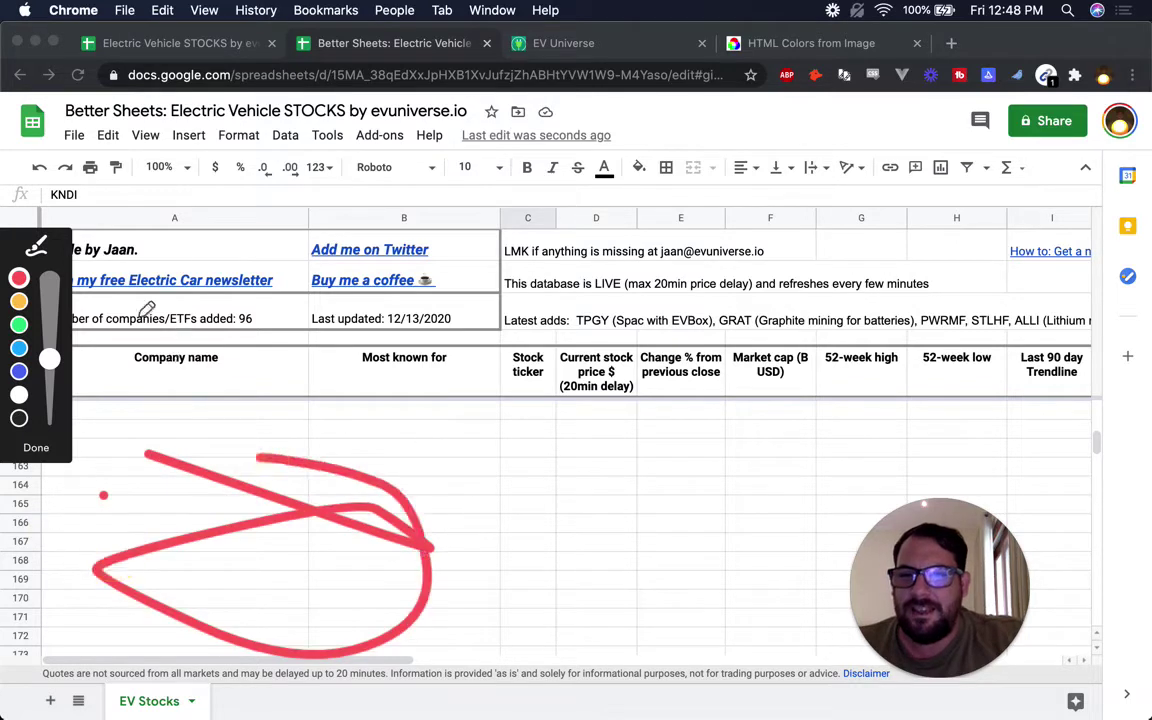
{"action": "left_click", "coordinate": [30, 447]}
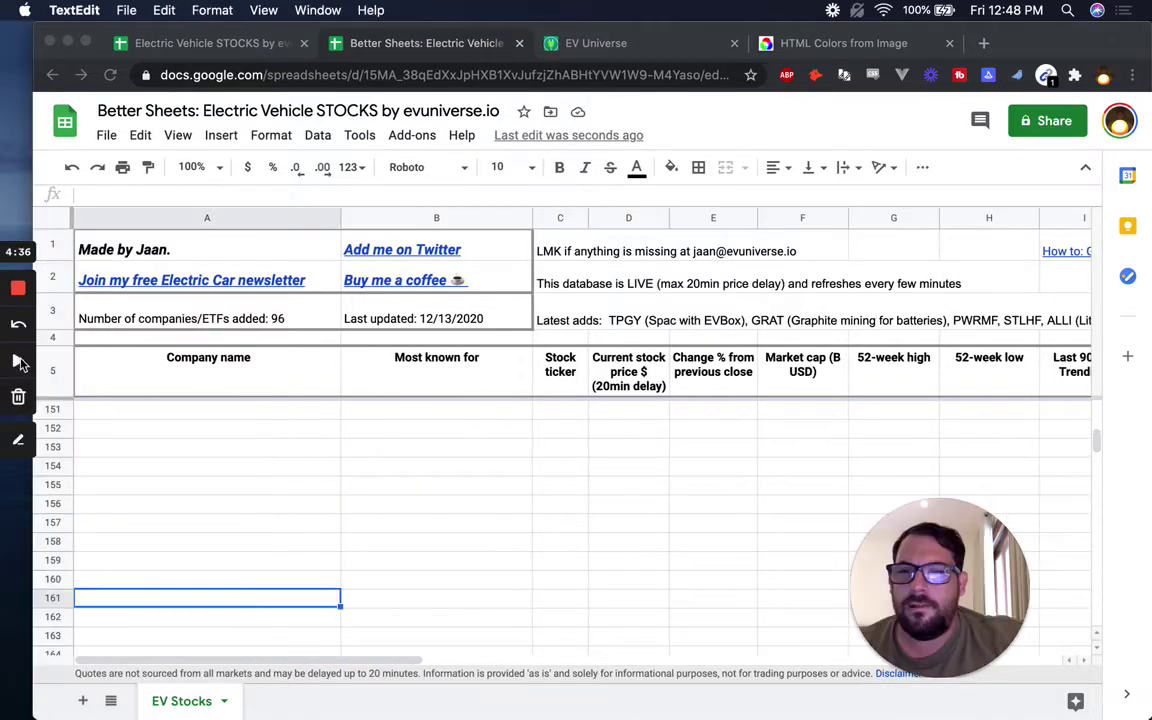
Step: Delete the empty rows 144 to 1087 below the list of companies hoped to go public soon
{"action": "scroll", "coordinate": [180, 485], "scroll_direction": "up", "scroll_amount": 5}
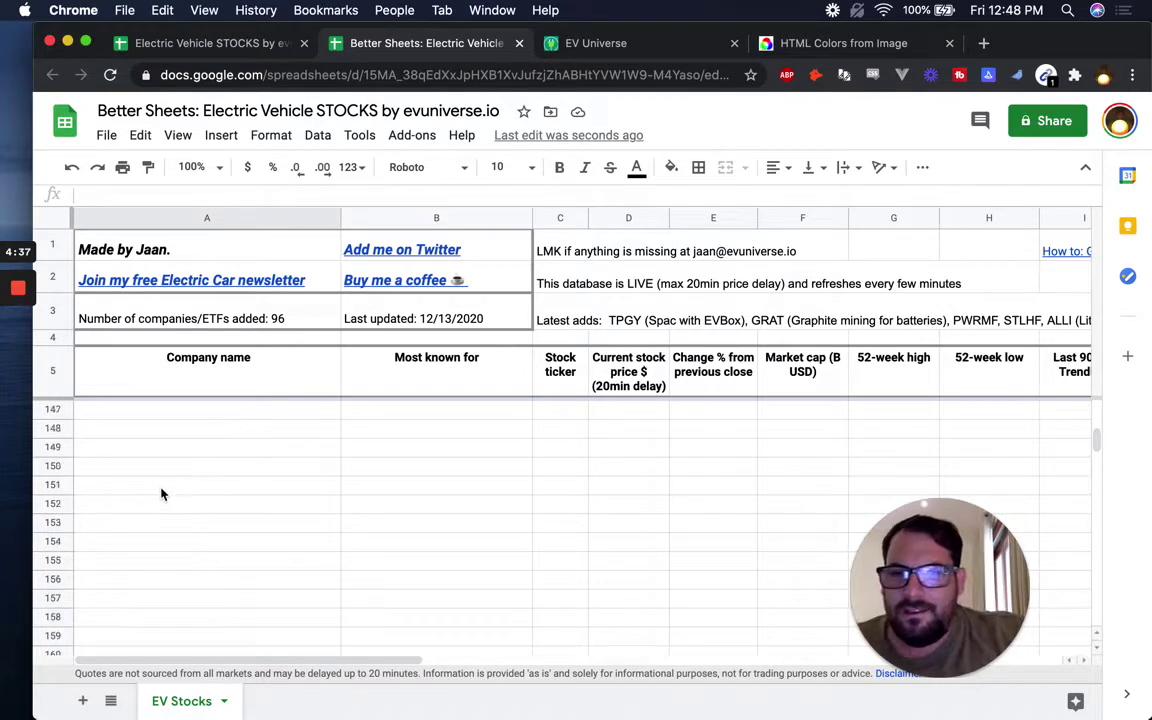
{"action": "scroll", "coordinate": [146, 450], "scroll_direction": "up", "scroll_amount": 5}
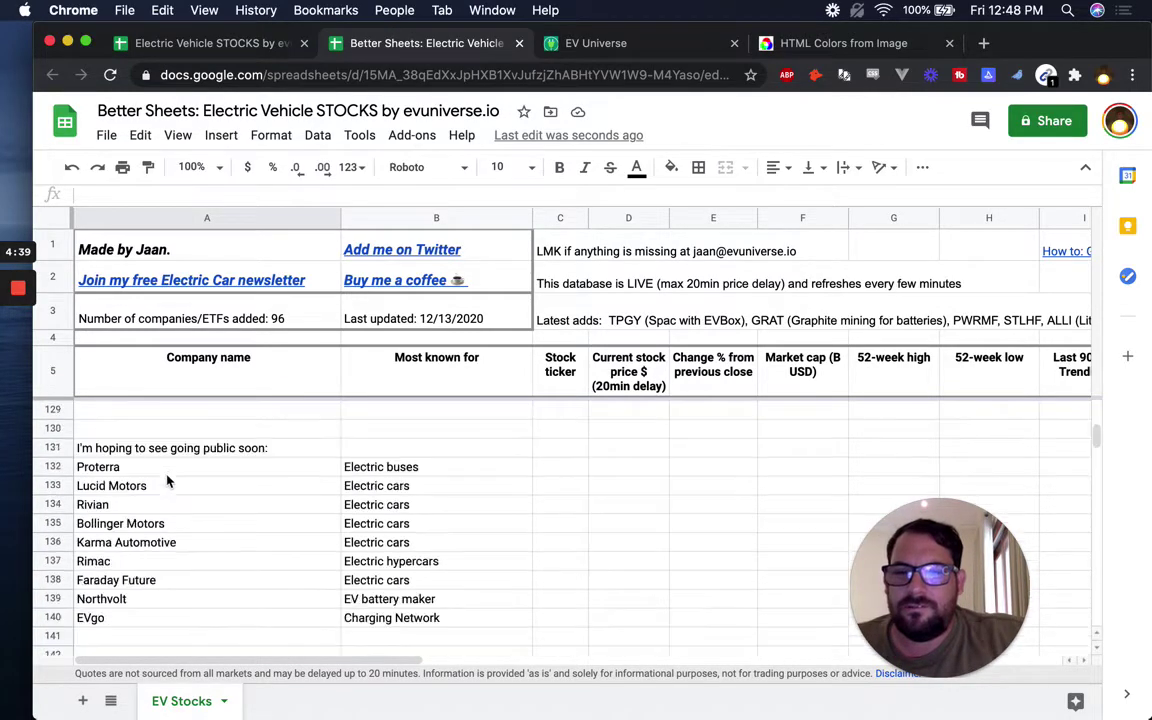
{"action": "scroll", "coordinate": [150, 550], "scroll_direction": "down", "scroll_amount": 5}
{"action": "left_click", "coordinate": [53, 427]}
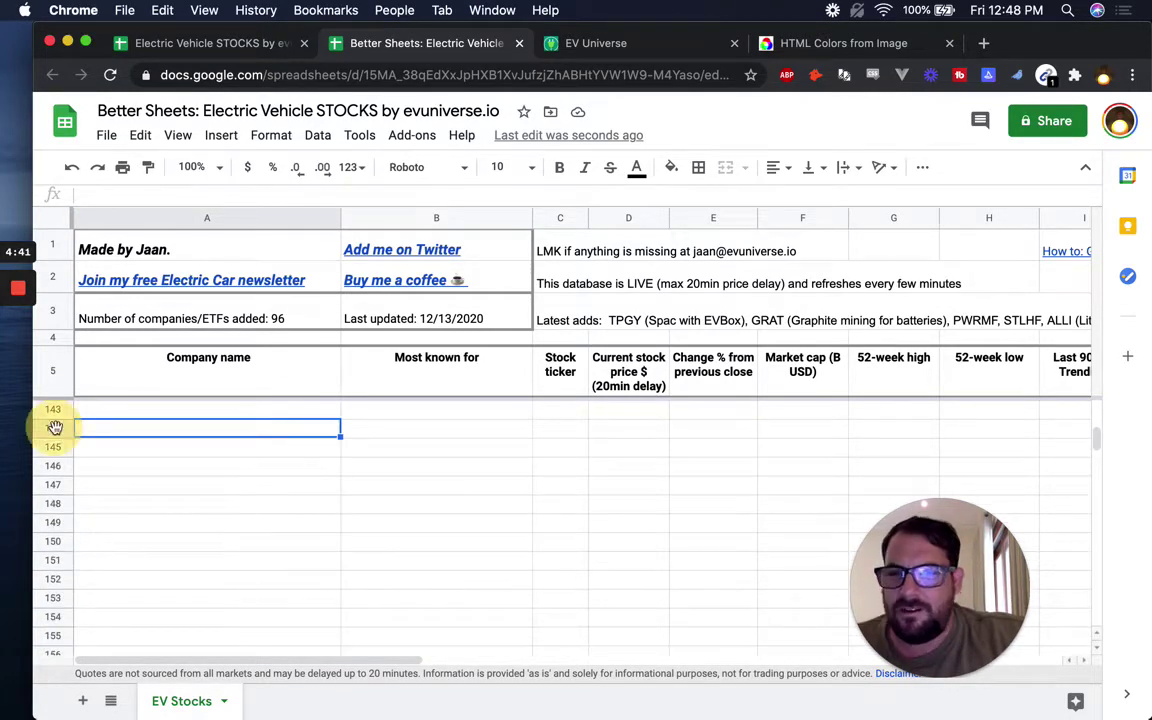
{"action": "key", "text": "super+shift+Down"}
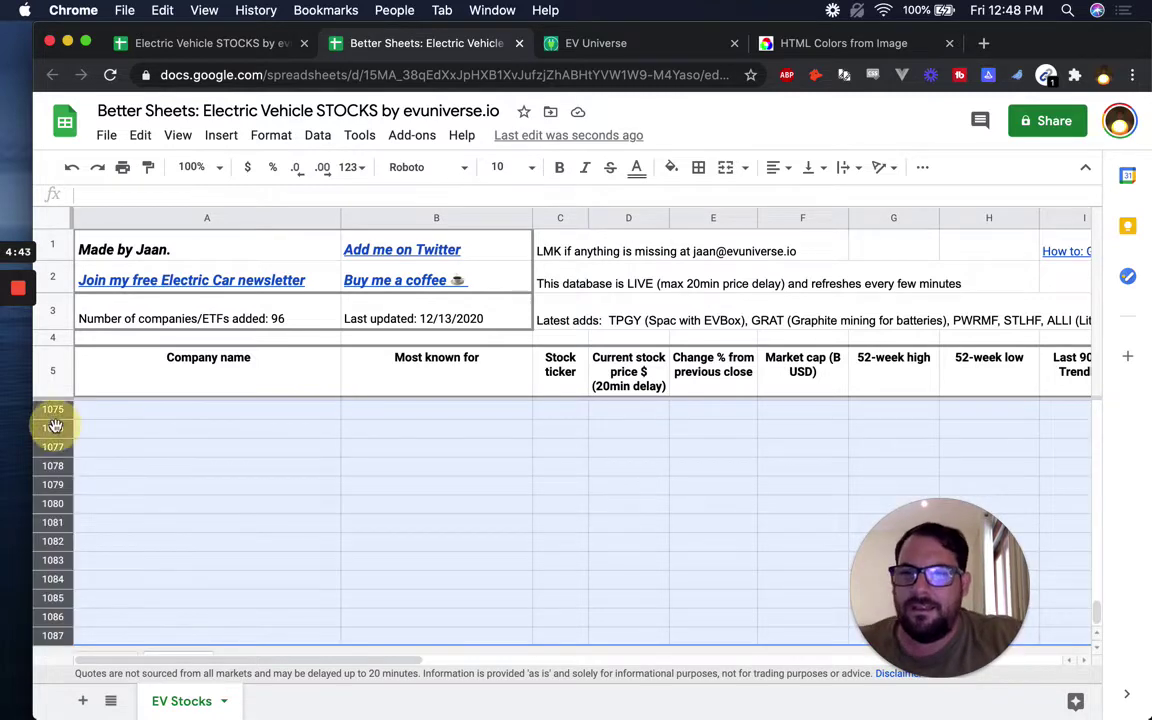
{"action": "right_click", "coordinate": [67, 433]}
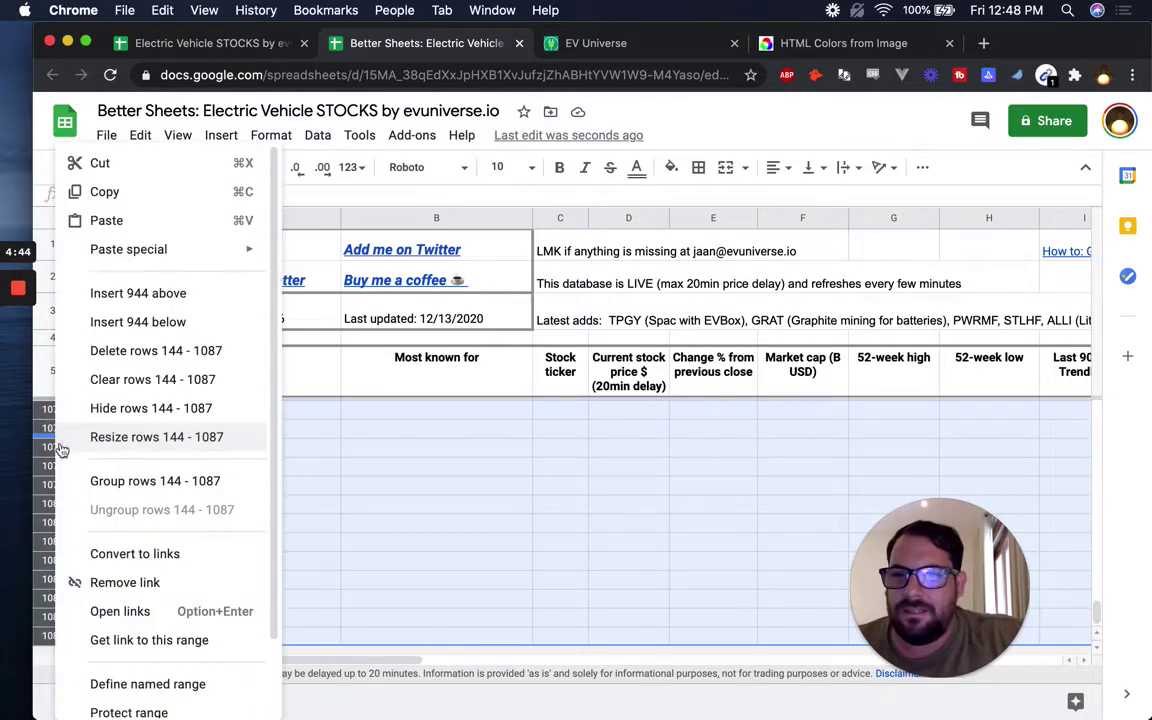
{"action": "left_click", "coordinate": [140, 355]}
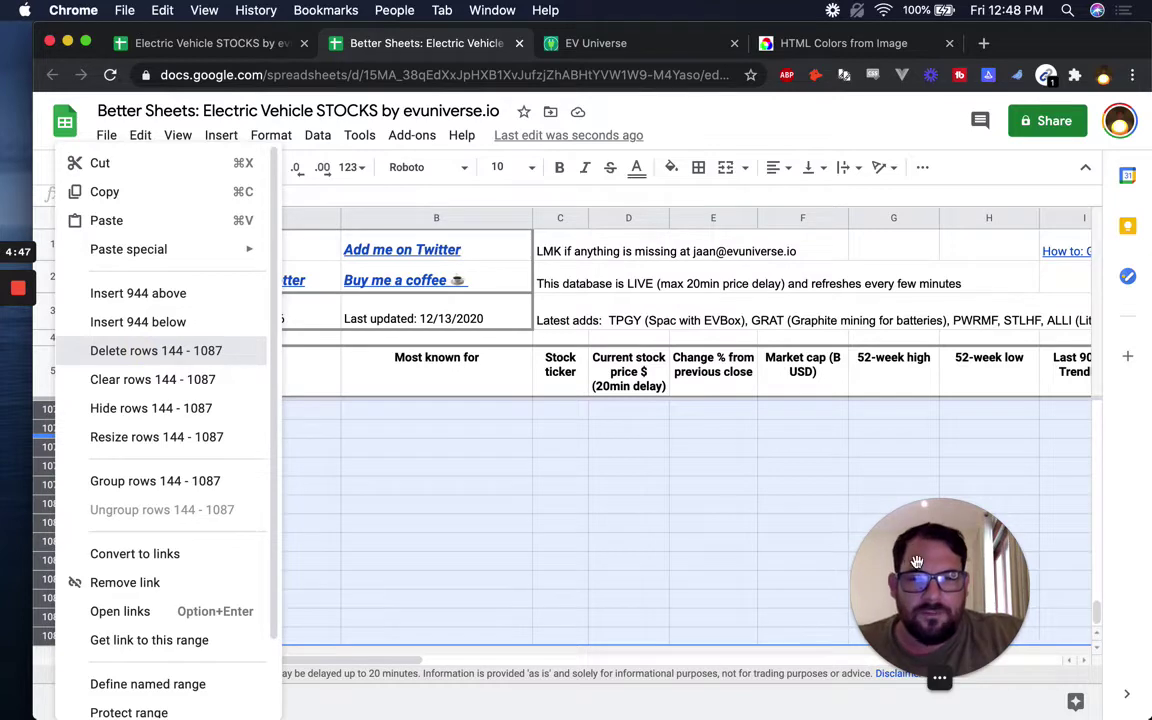
{"action": "left_click_drag", "start_coordinate": [935, 563], "coordinate": [903, 472]}
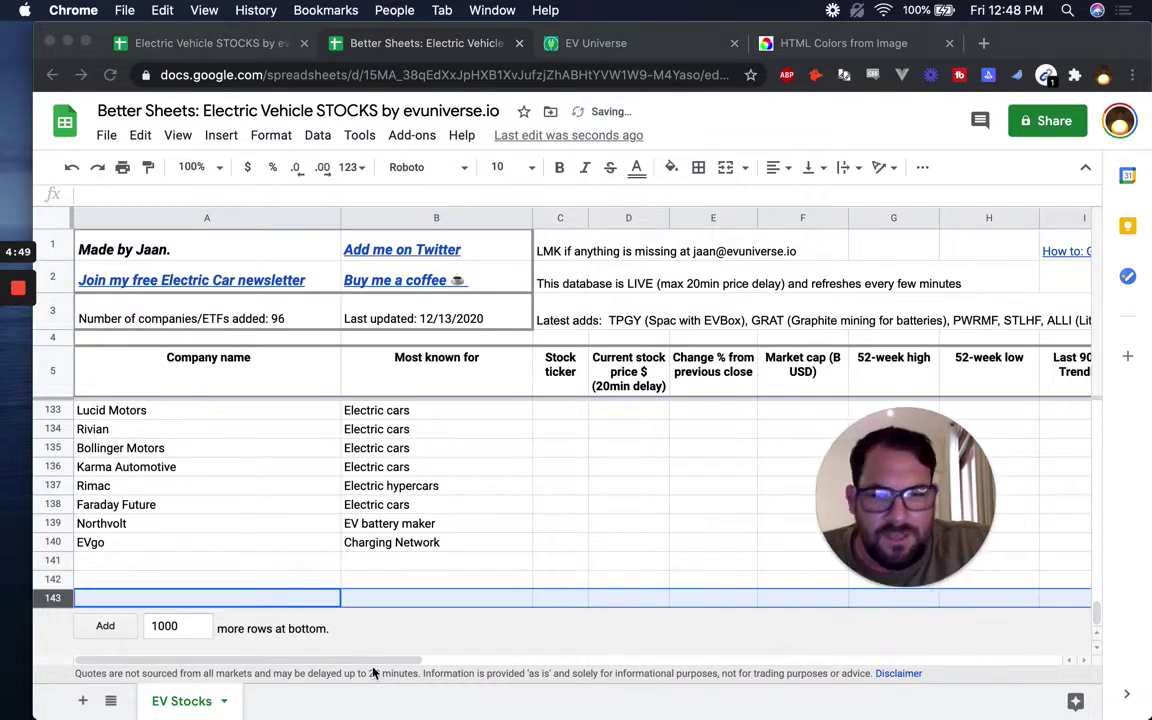
Step: Examine column J upward from row 137 to see which of its cells are in use
{"action": "left_click_drag", "start_coordinate": [379, 663], "coordinate": [743, 664]}
{"action": "left_click", "coordinate": [210, 217]}
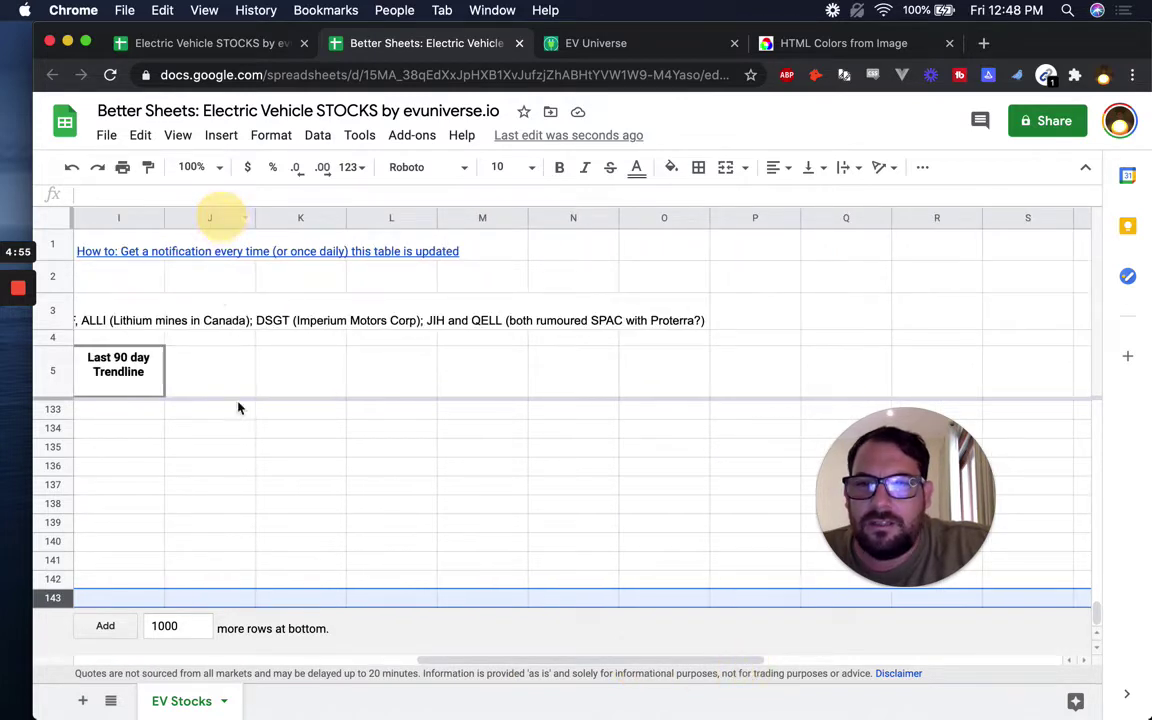
{"action": "left_click", "coordinate": [218, 486]}
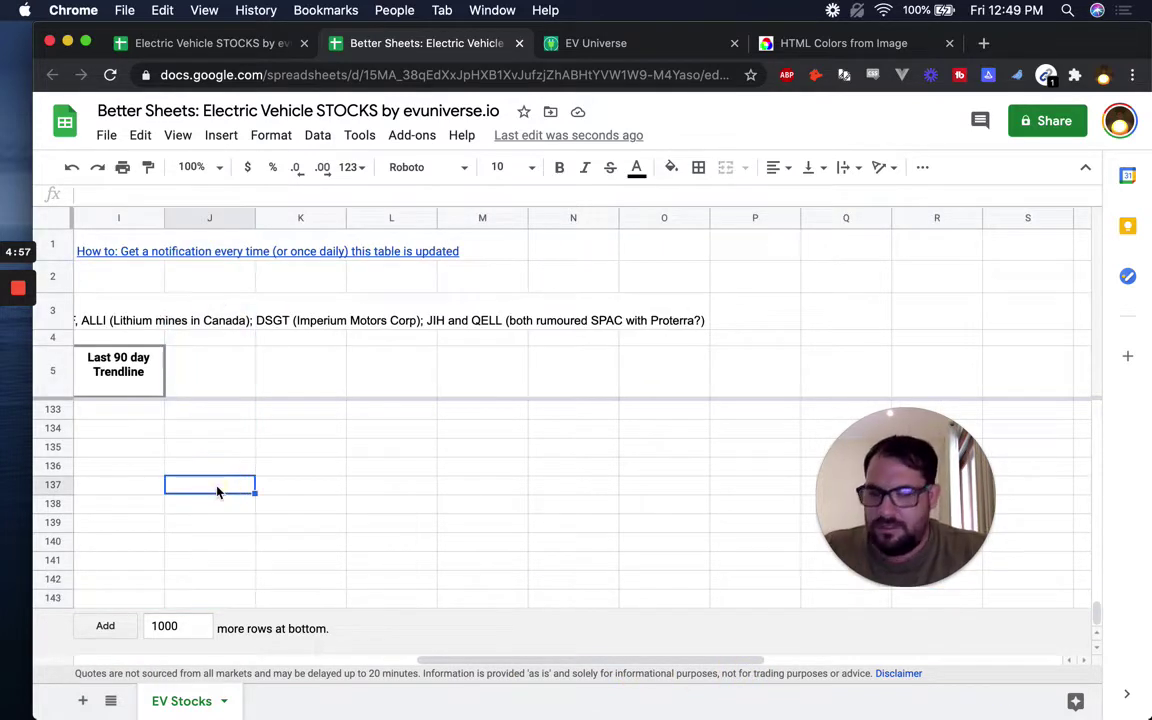
{"action": "key", "text": "ctrl+Up"}
{"action": "key", "text": "ctrl+Up"}
{"action": "key", "text": "ctrl+Up"}
{"action": "key", "text": "ctrl+Up"}
{"action": "key", "text": "ctrl+Up"}
{"action": "key", "text": "ctrl+Up"}
{"action": "key", "text": "ctrl+Up"}
{"action": "key", "text": "ctrl+Up"}
{"action": "key", "text": "ctrl+Up"}
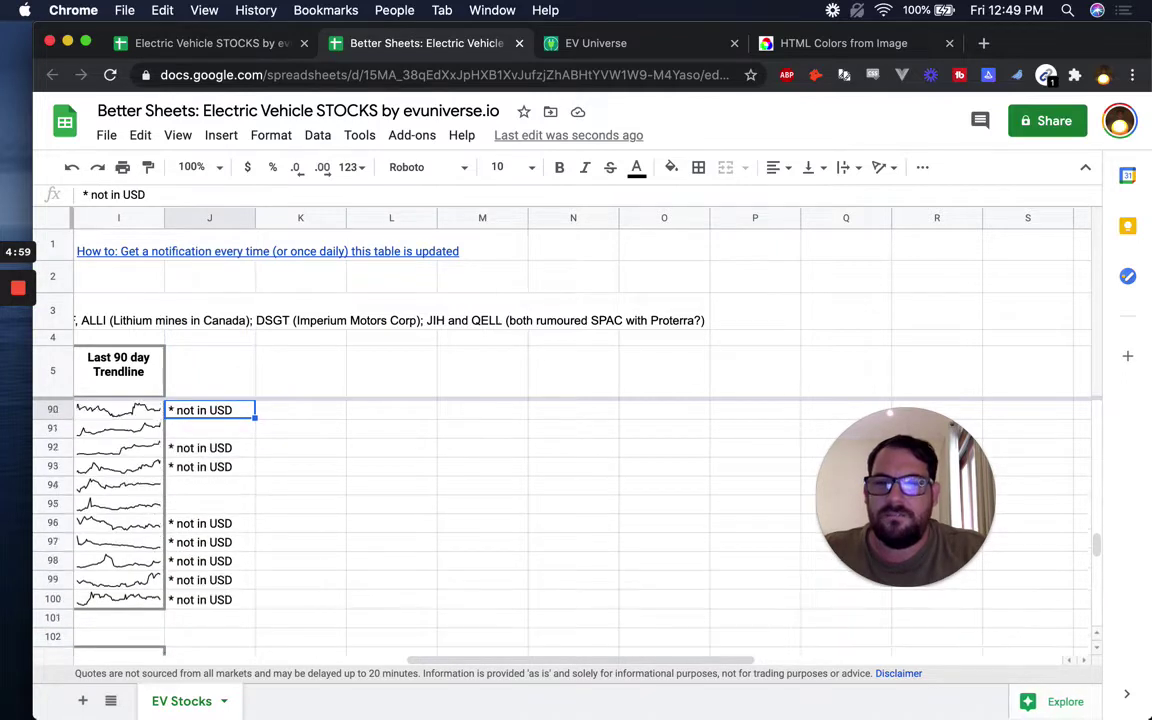
{"action": "left_click", "coordinate": [292, 244]}
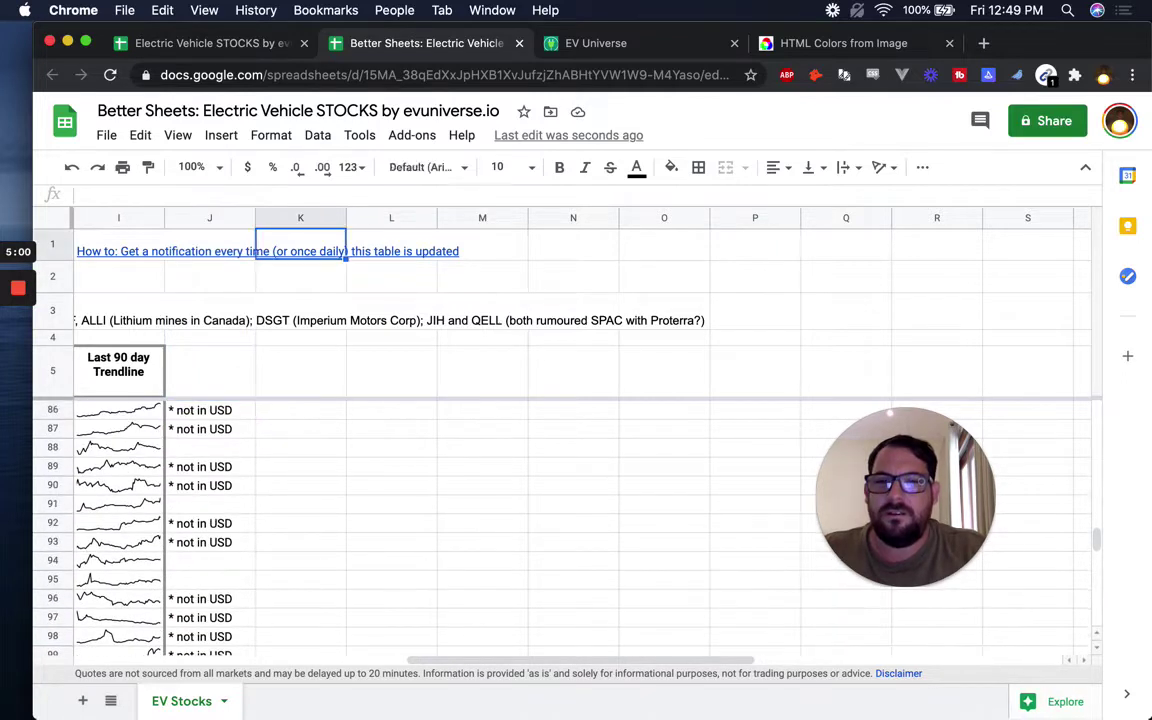
Step: Delete columns K through AC from the EV Stocks sheet
{"action": "left_click", "coordinate": [289, 218]}
{"action": "key", "text": "ctrl+shift+Right"}
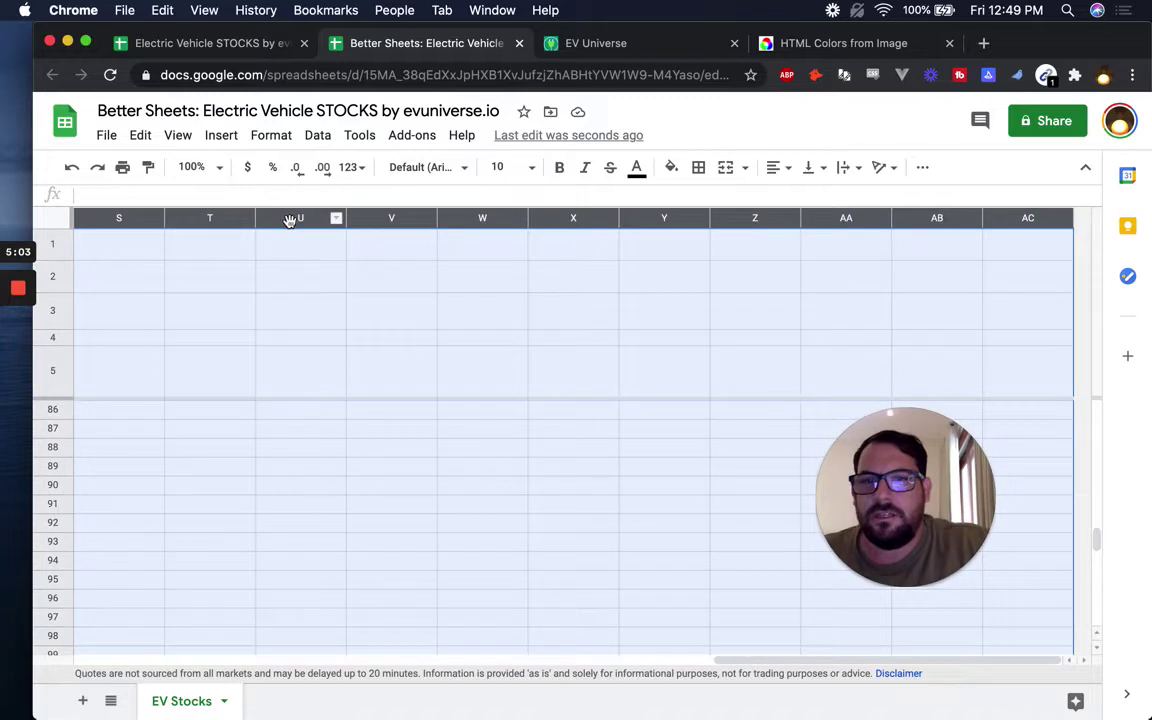
{"action": "right_click", "coordinate": [290, 218]}
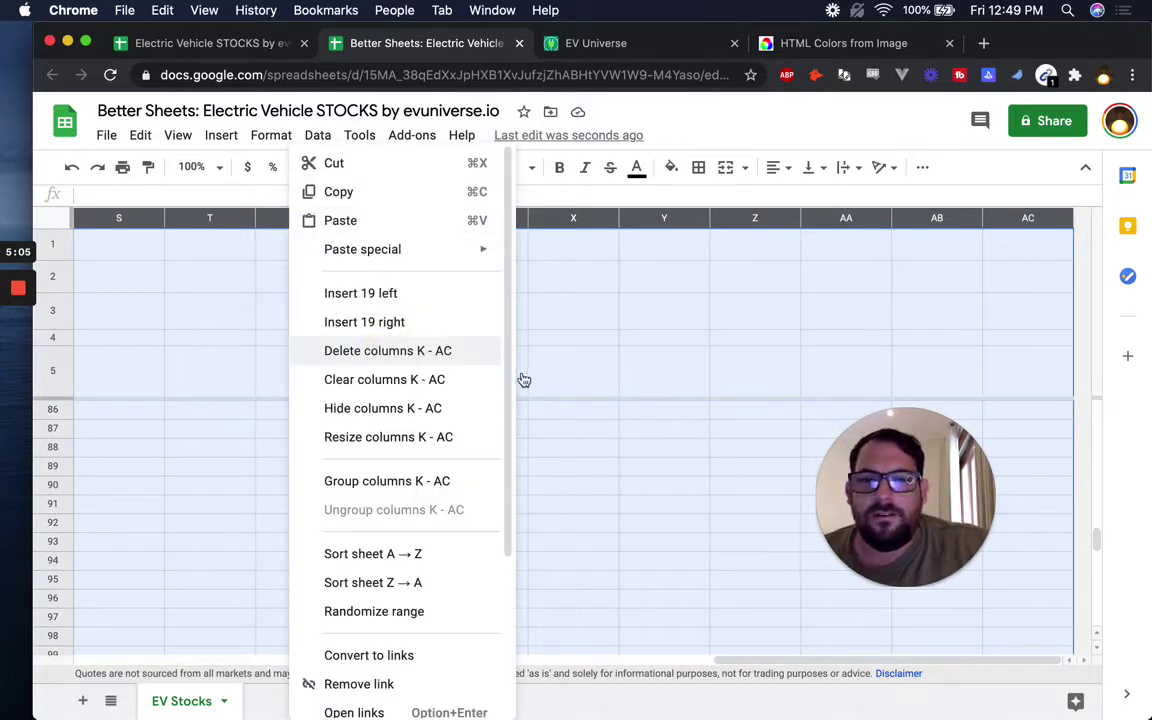
{"action": "left_click", "coordinate": [387, 350]}
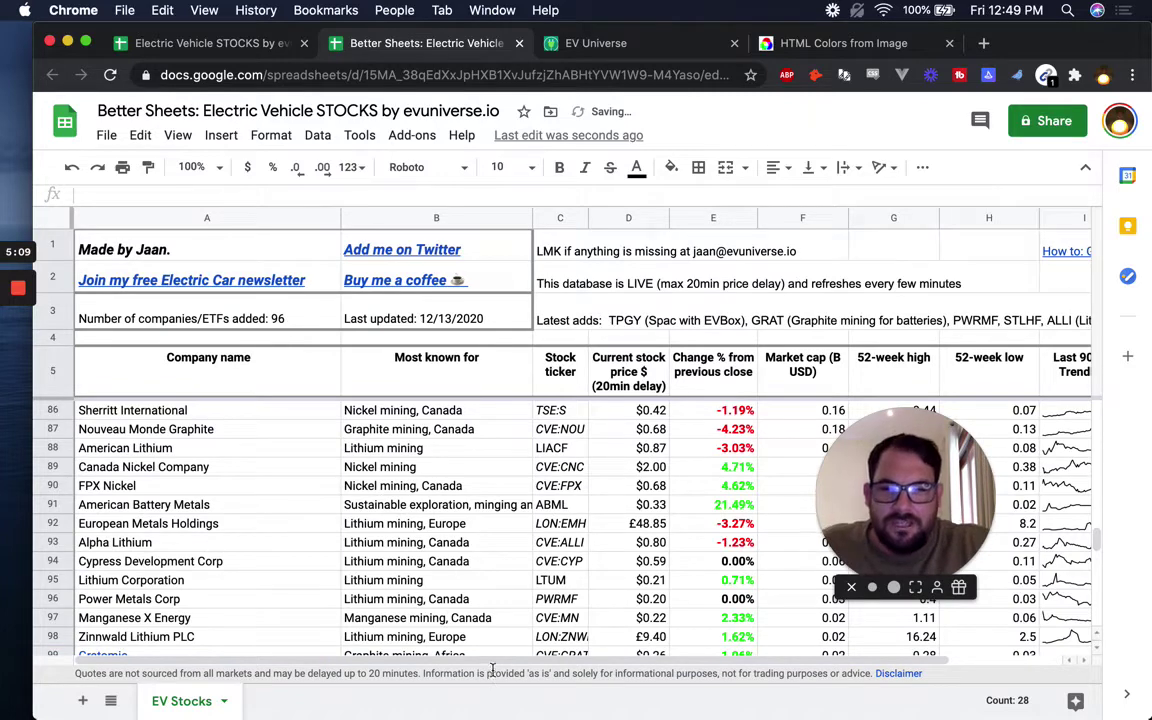
{"action": "mouse_move", "coordinate": [493, 664]}
{"action": "left_mouse_down"}
{"action": "mouse_move", "coordinate": [560, 664]}
{"action": "mouse_move", "coordinate": [476, 658]}
{"action": "left_mouse_up"}
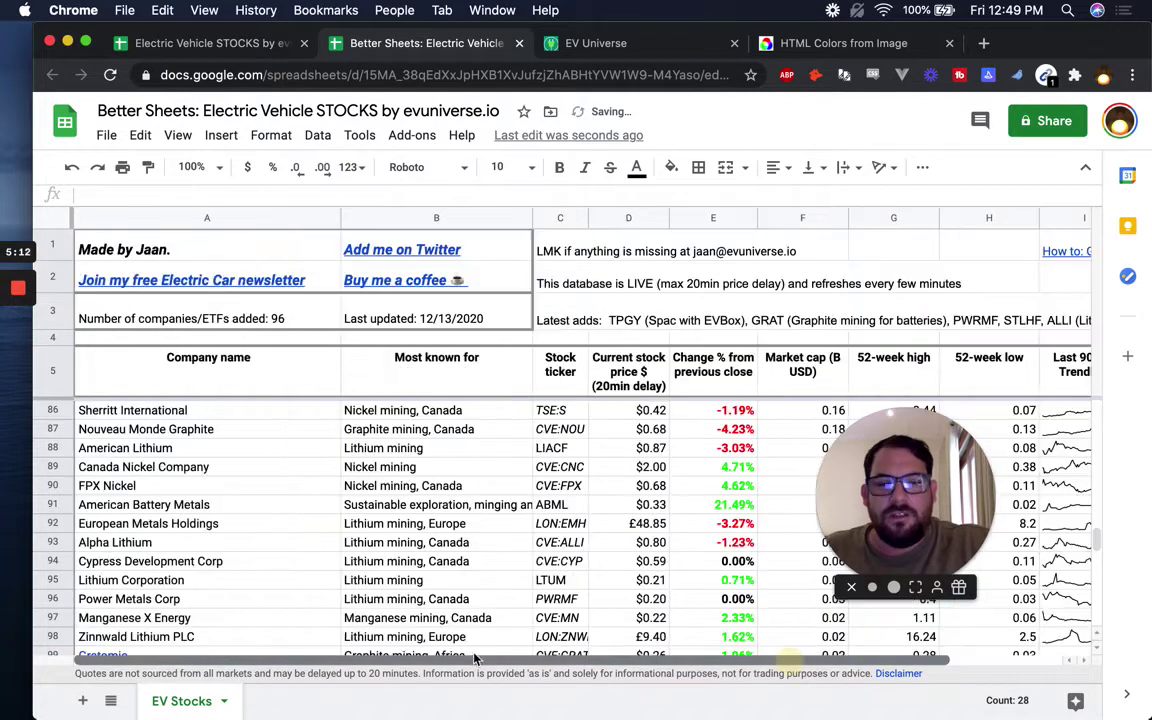
Step: Review the header's notification, newsletter, Twitter and coffee links, the missing-info note and the Latest adds note in rows 1 to 3
{"action": "left_click", "coordinate": [1055, 253]}
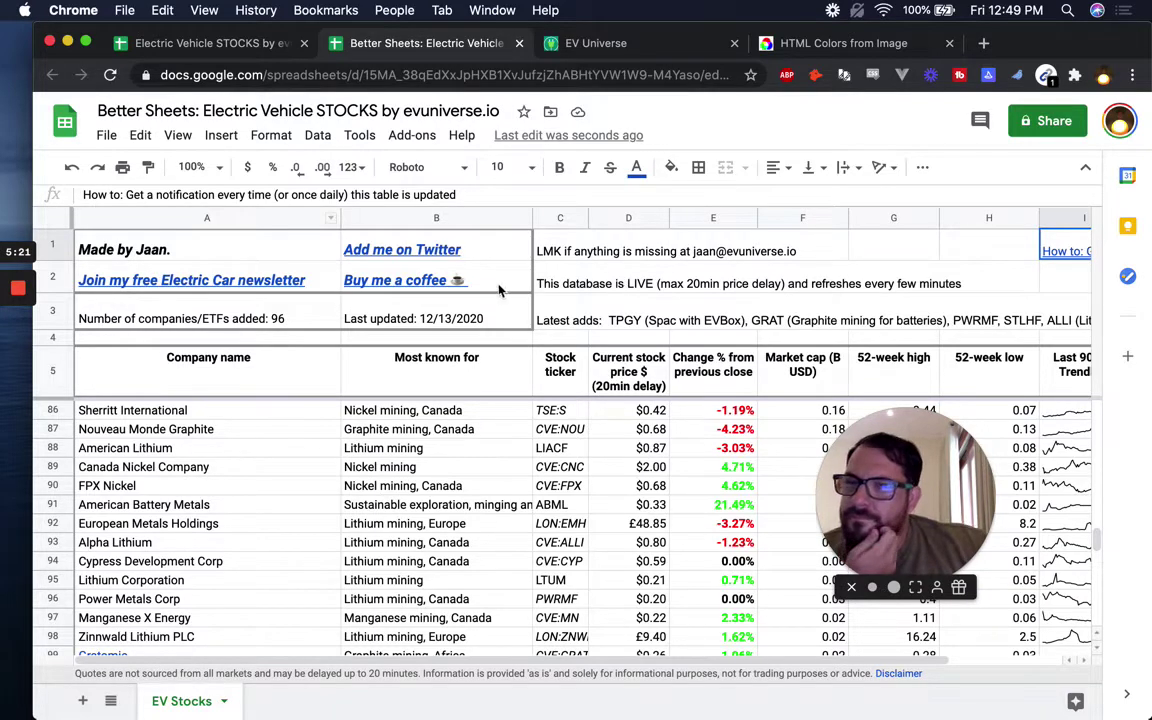
{"action": "mouse_move", "coordinate": [471, 286]}
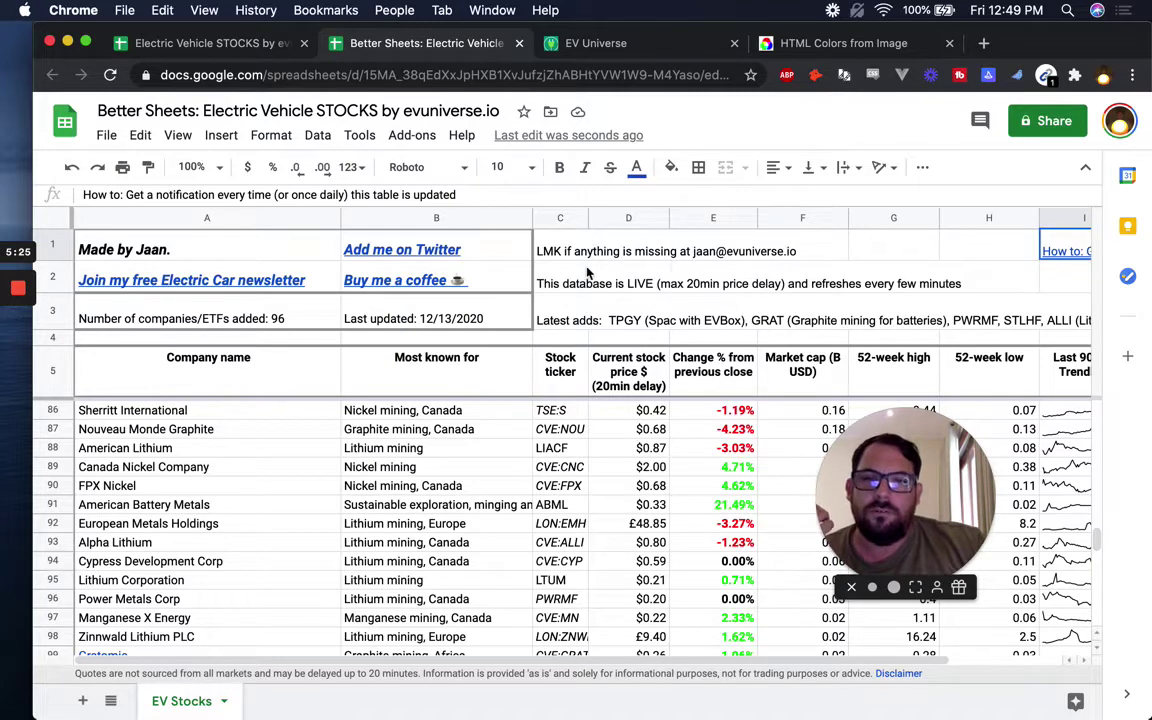
{"action": "scroll", "coordinate": [576, 335], "scroll_direction": "up", "scroll_amount": 1}
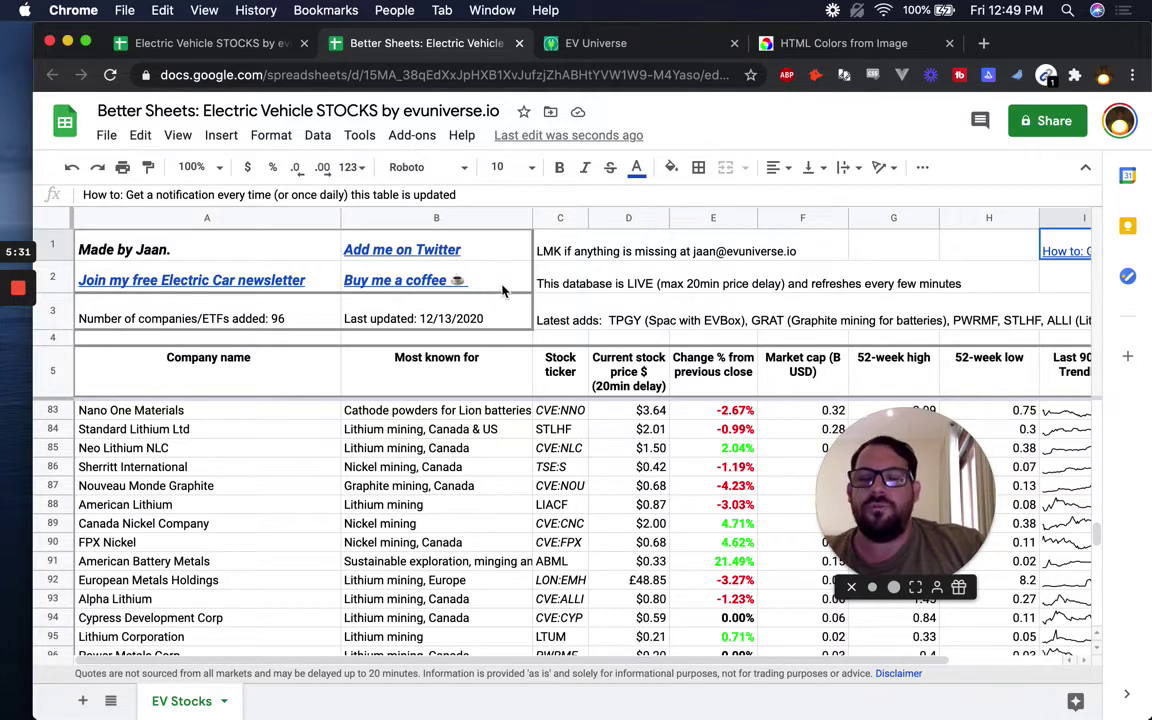
{"action": "left_click", "coordinate": [550, 255]}
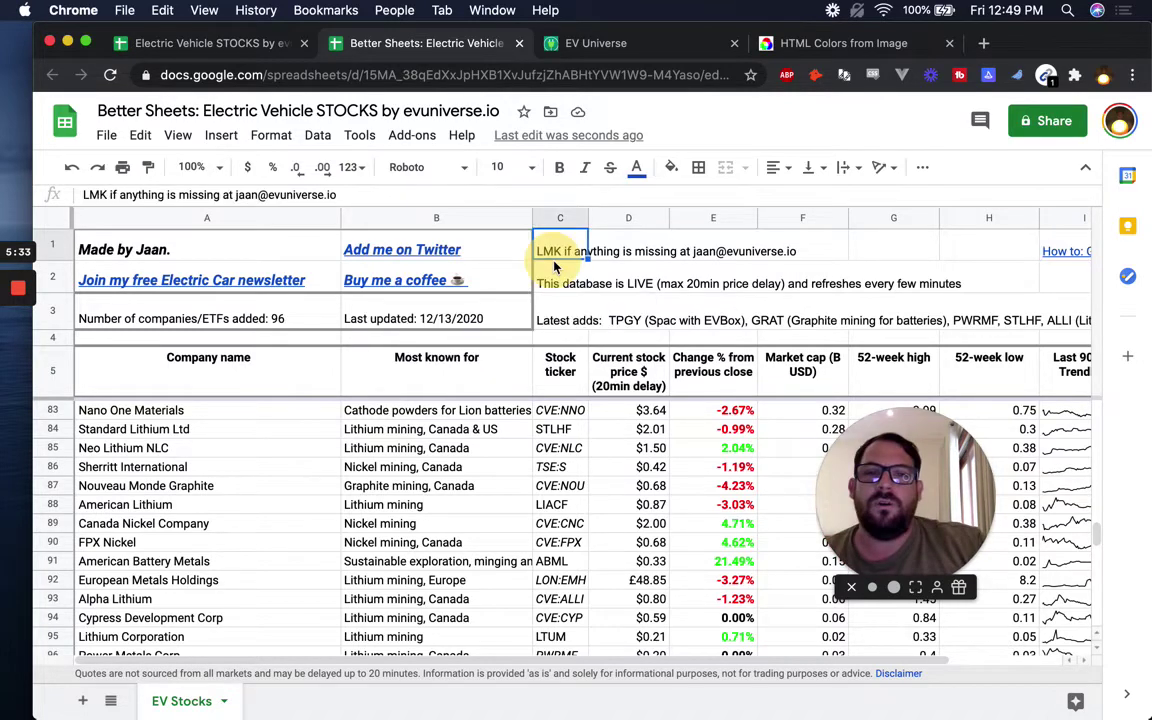
{"action": "left_click", "coordinate": [370, 287]}
{"action": "left_click", "coordinate": [160, 275]}
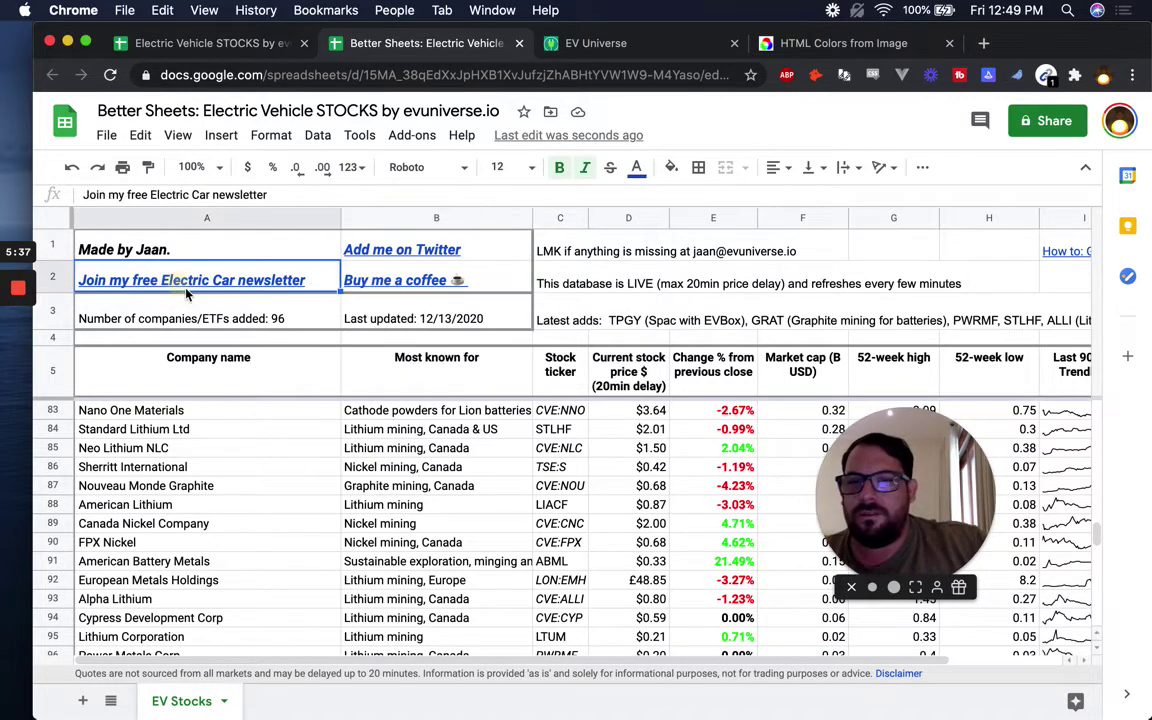
{"action": "left_click", "coordinate": [445, 248]}
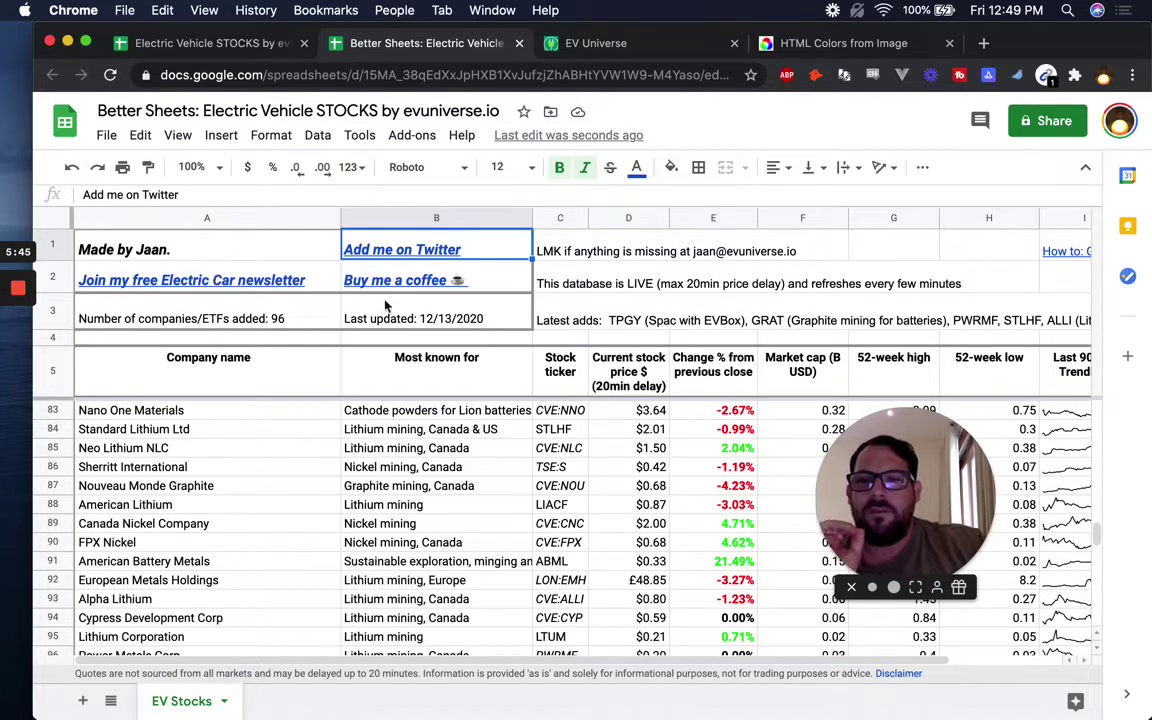
{"action": "key", "text": "Right"}
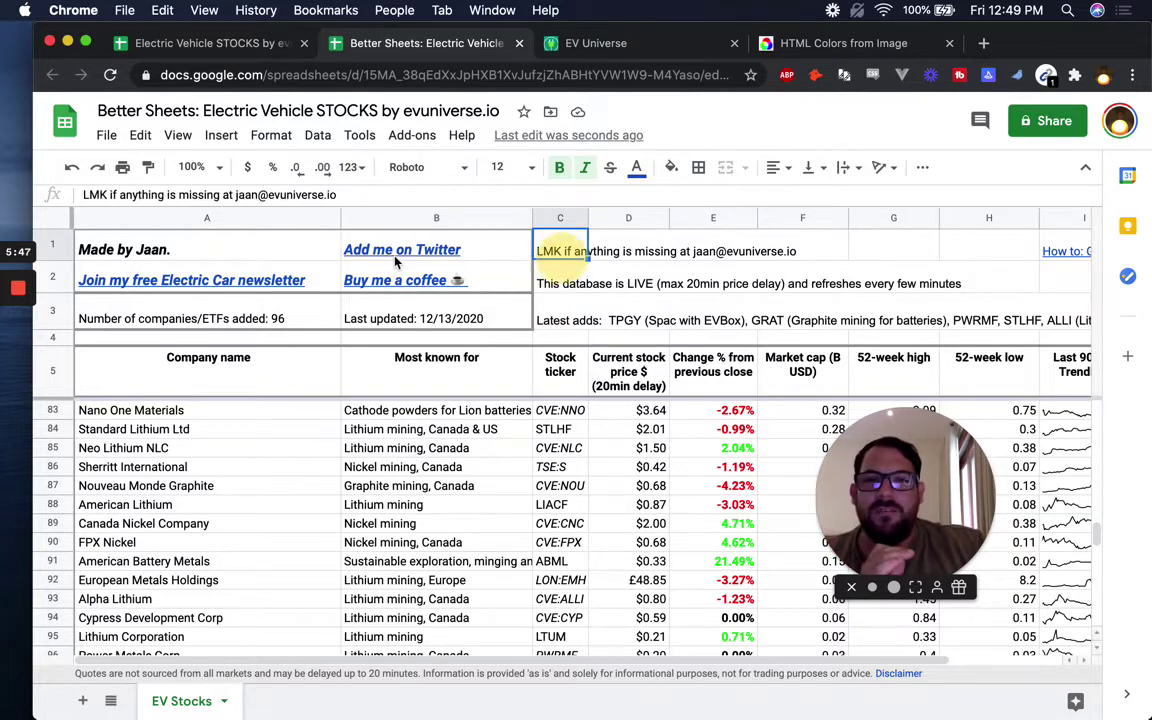
{"action": "key", "text": "Left"}
{"action": "left_click", "coordinate": [268, 291]}
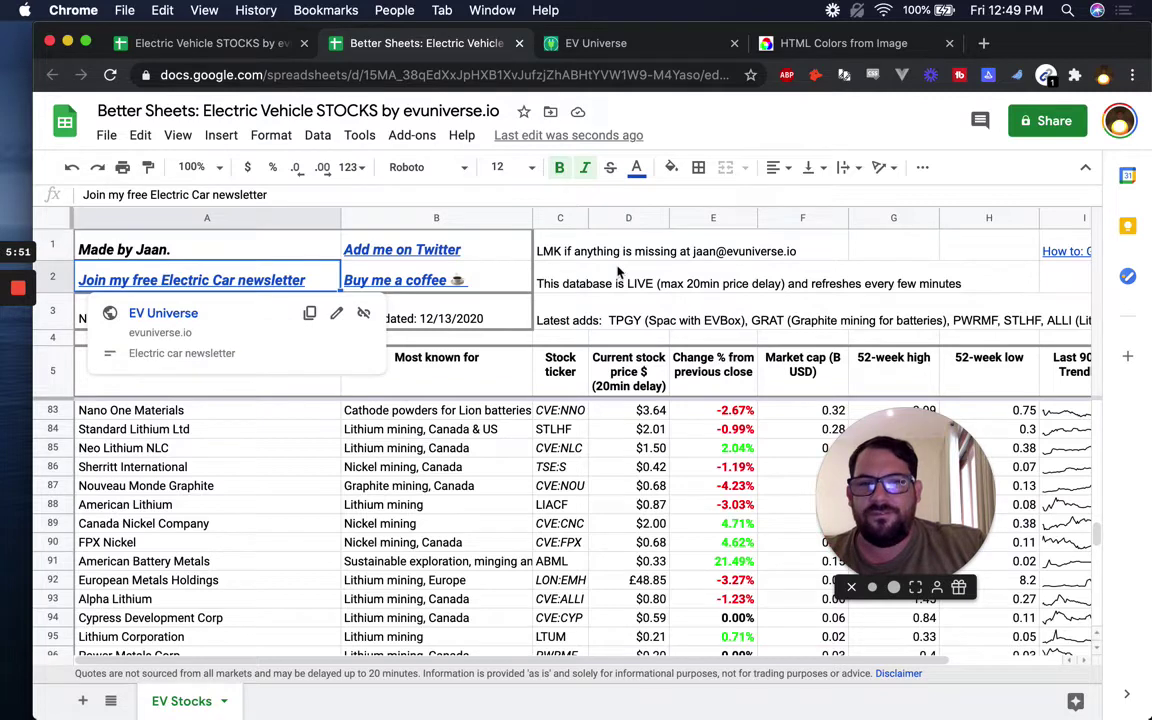
{"action": "left_click", "coordinate": [604, 307]}
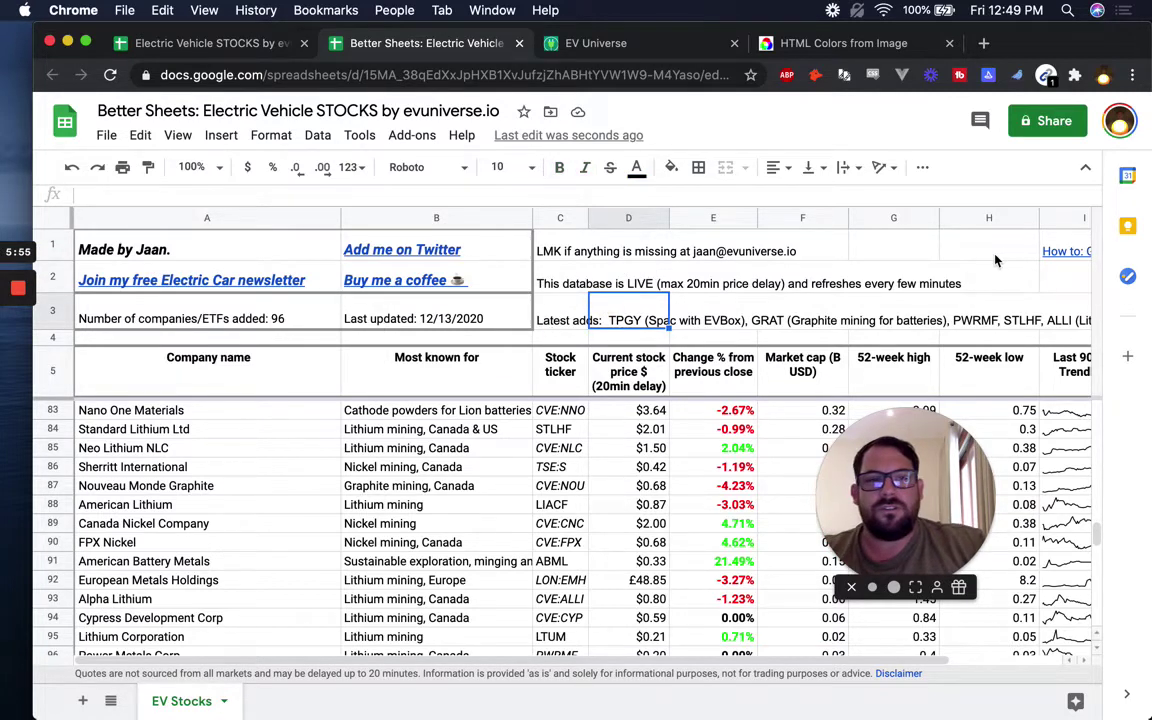
{"action": "left_click", "coordinate": [1067, 249]}
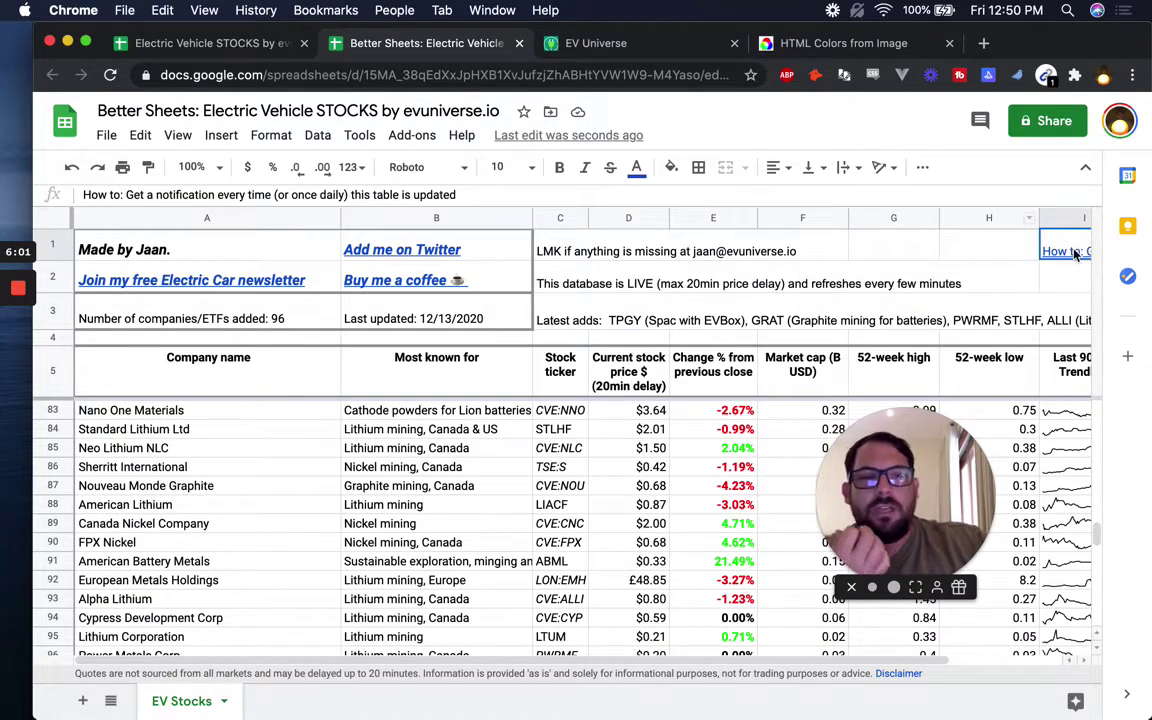
{"action": "mouse_move", "coordinate": [1062, 252]}
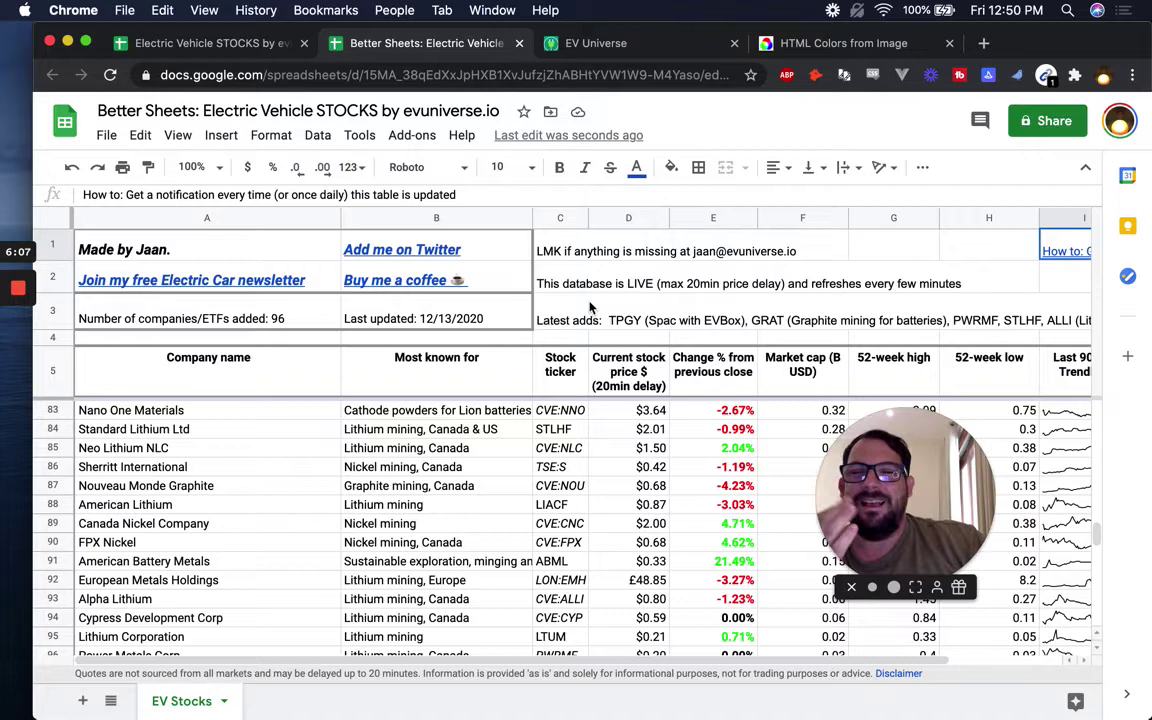
{"action": "left_click", "coordinate": [548, 325]}
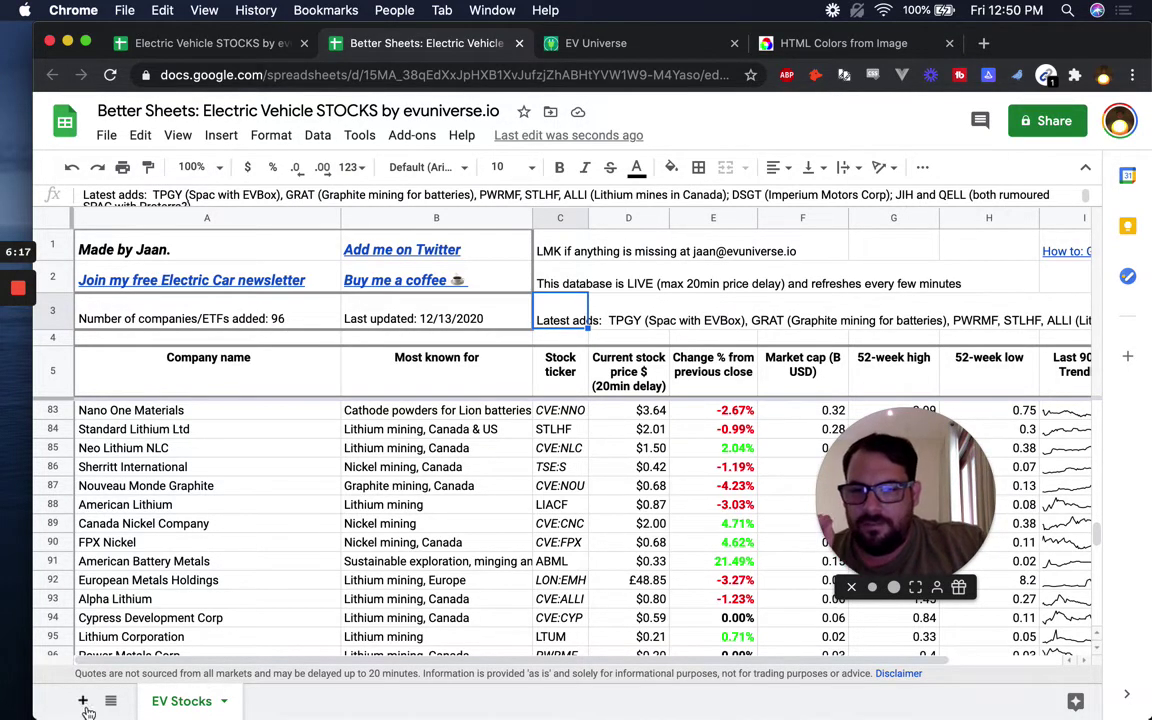
Step: Add a new sheet named CONTACT and return to the EV Stocks sheet
{"action": "double_click", "coordinate": [273, 701]}
{"action": "type", "text": "CONCT"}
{"action": "key", "text": "BackSpace"}
{"action": "key", "text": "BackSpace"}
{"action": "type", "text": "TACT"}
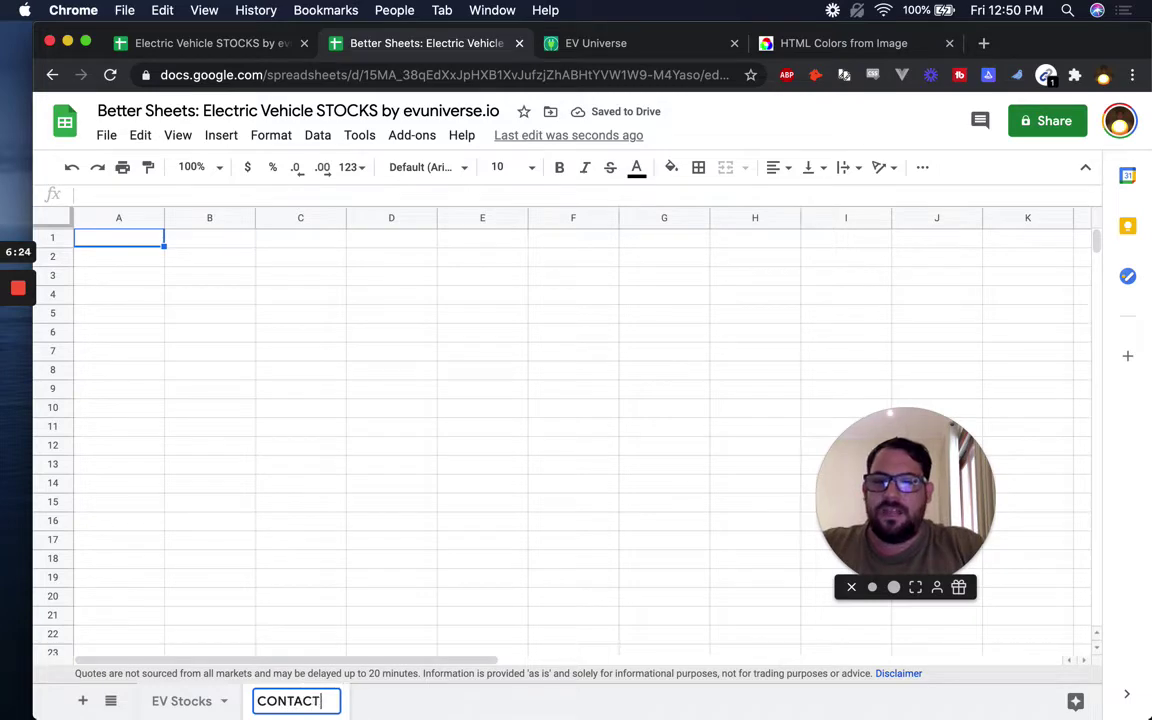
{"action": "key", "text": "Return"}
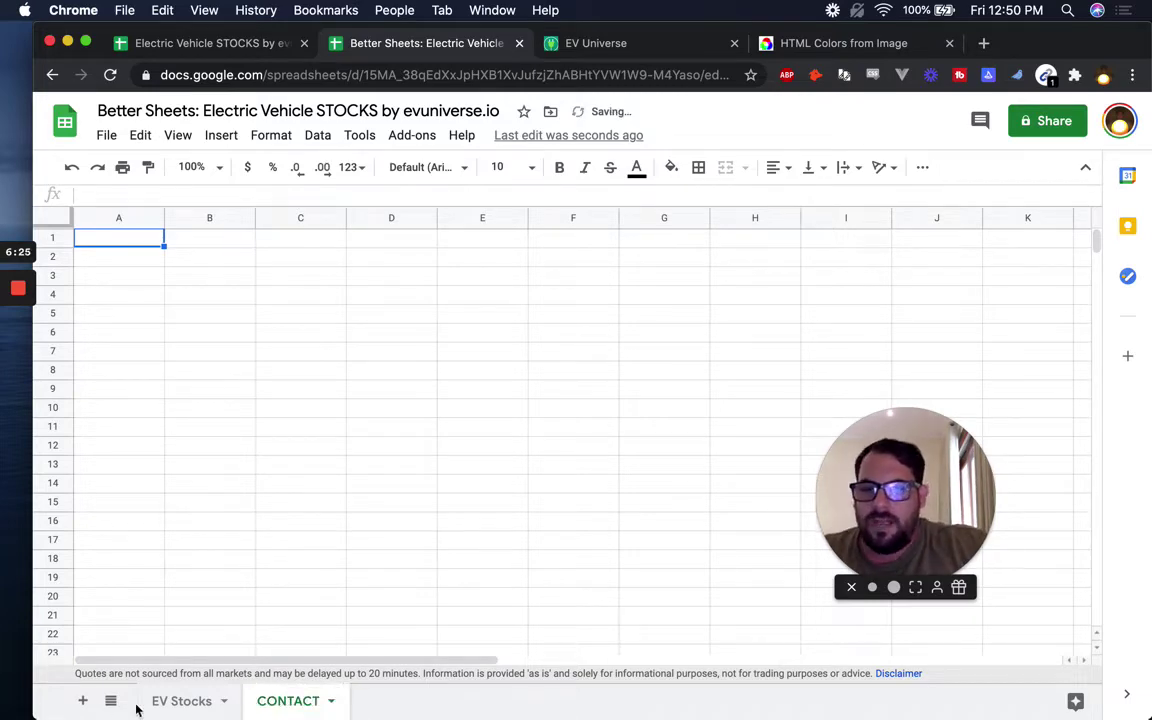
{"action": "left_click", "coordinate": [186, 702]}
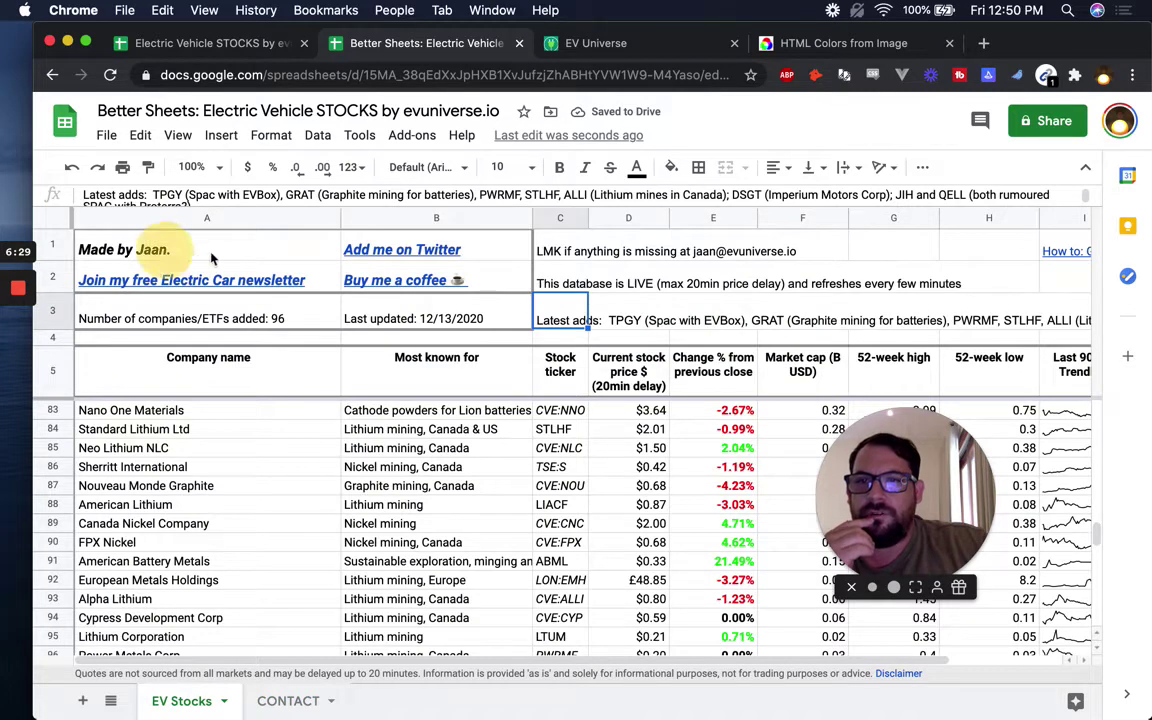
Step: Copy the "Add me on Twitter" link from cell B1 of EV Stocks into cell B3 of the CONTACT sheet
{"action": "left_click", "coordinate": [285, 257]}
{"action": "left_click", "coordinate": [226, 277]}
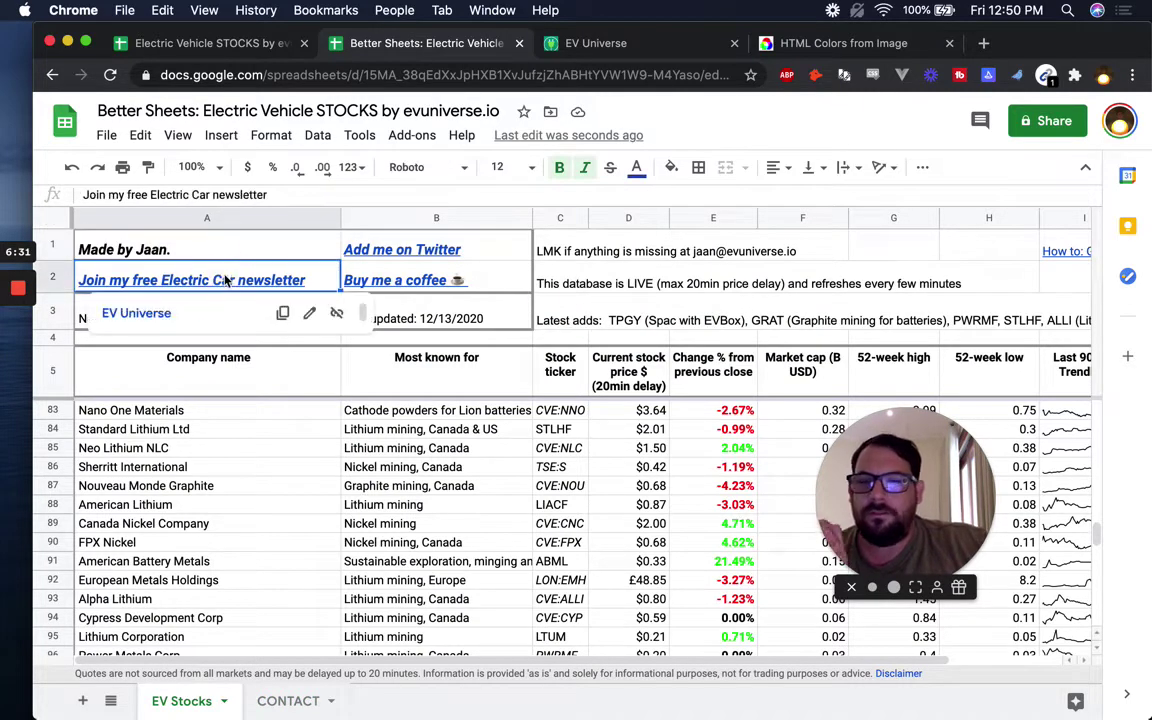
{"action": "left_click", "coordinate": [446, 252]}
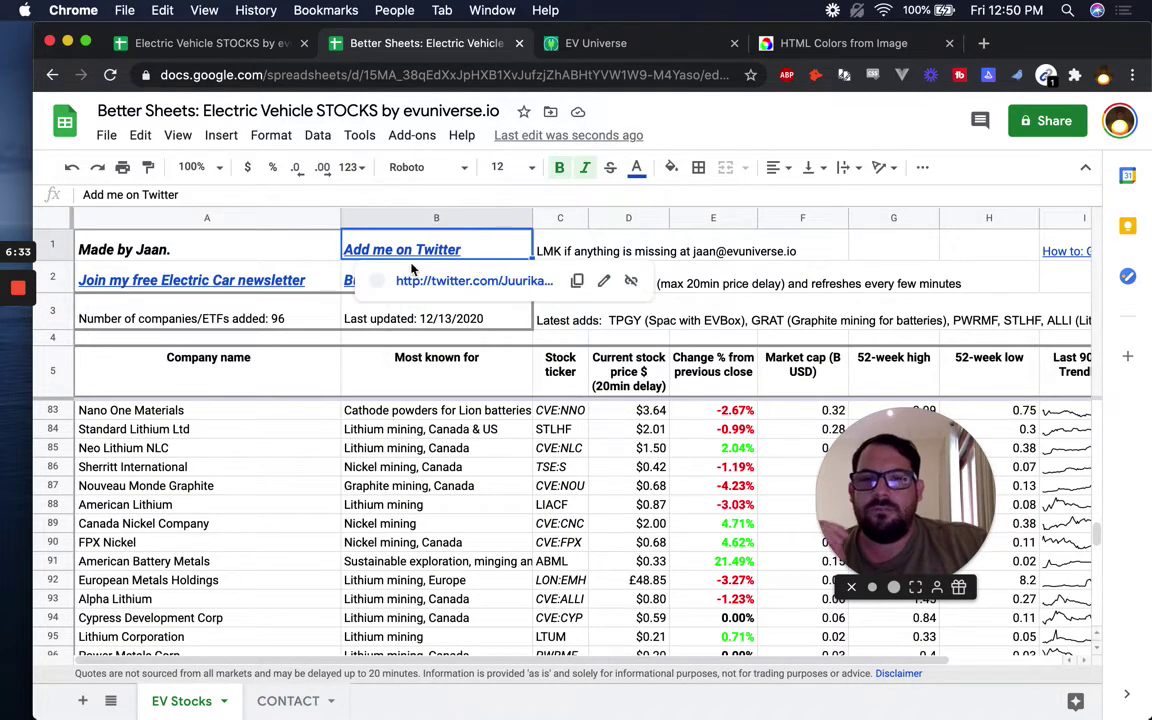
{"action": "key", "text": "super+c"}
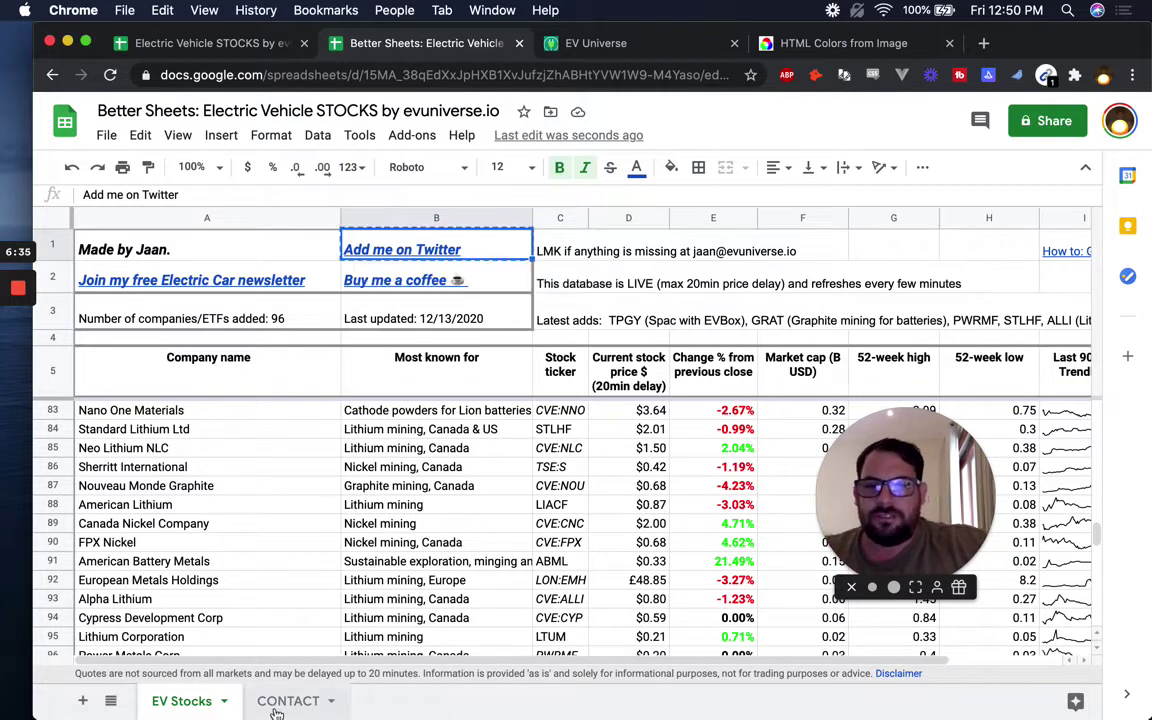
{"action": "left_click", "coordinate": [285, 703]}
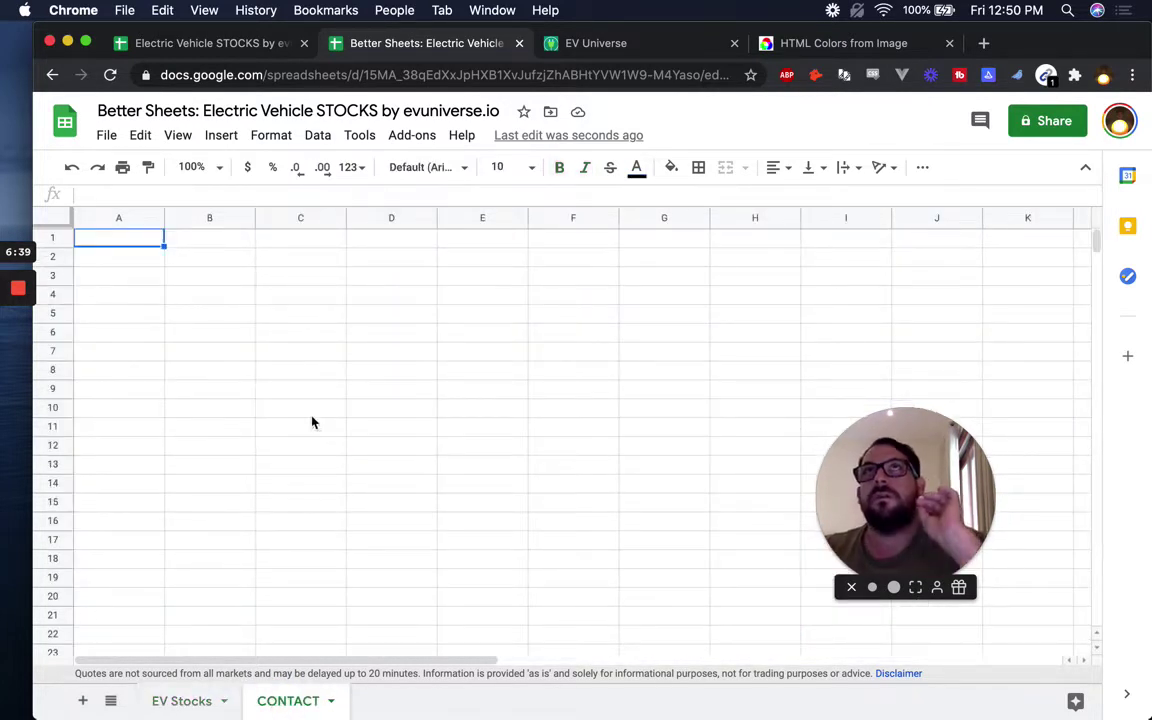
{"action": "left_click", "coordinate": [160, 276]}
{"action": "left_click", "coordinate": [193, 281]}
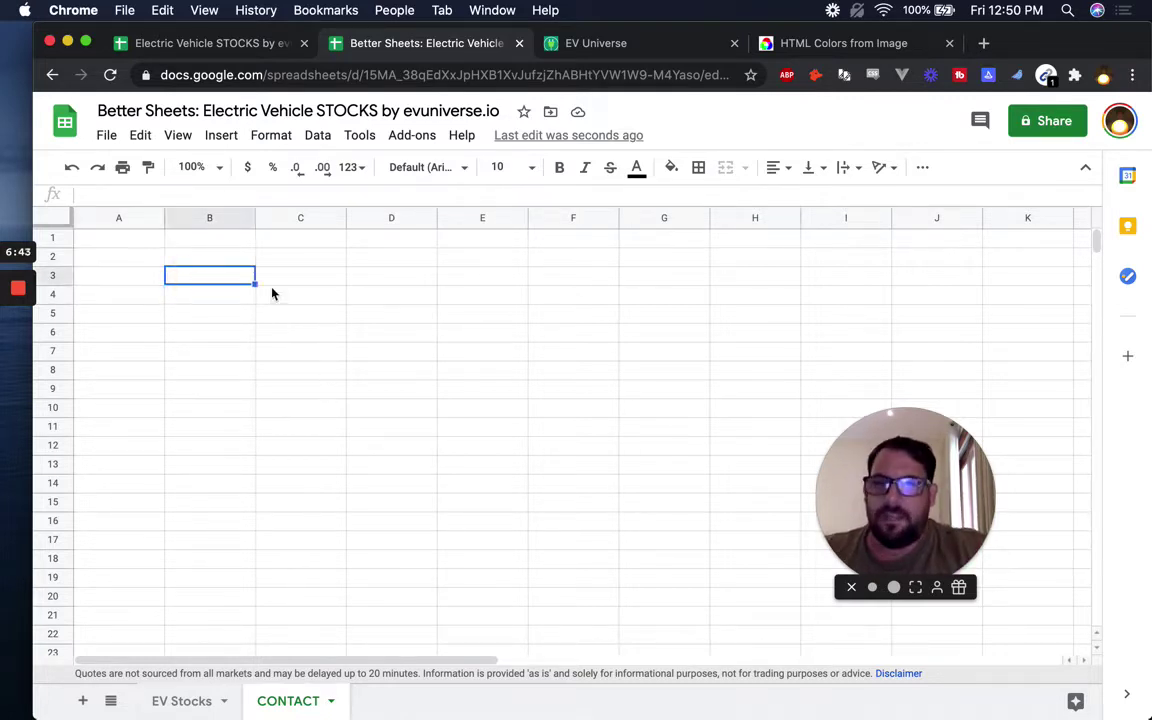
{"action": "key", "text": "super+v"}
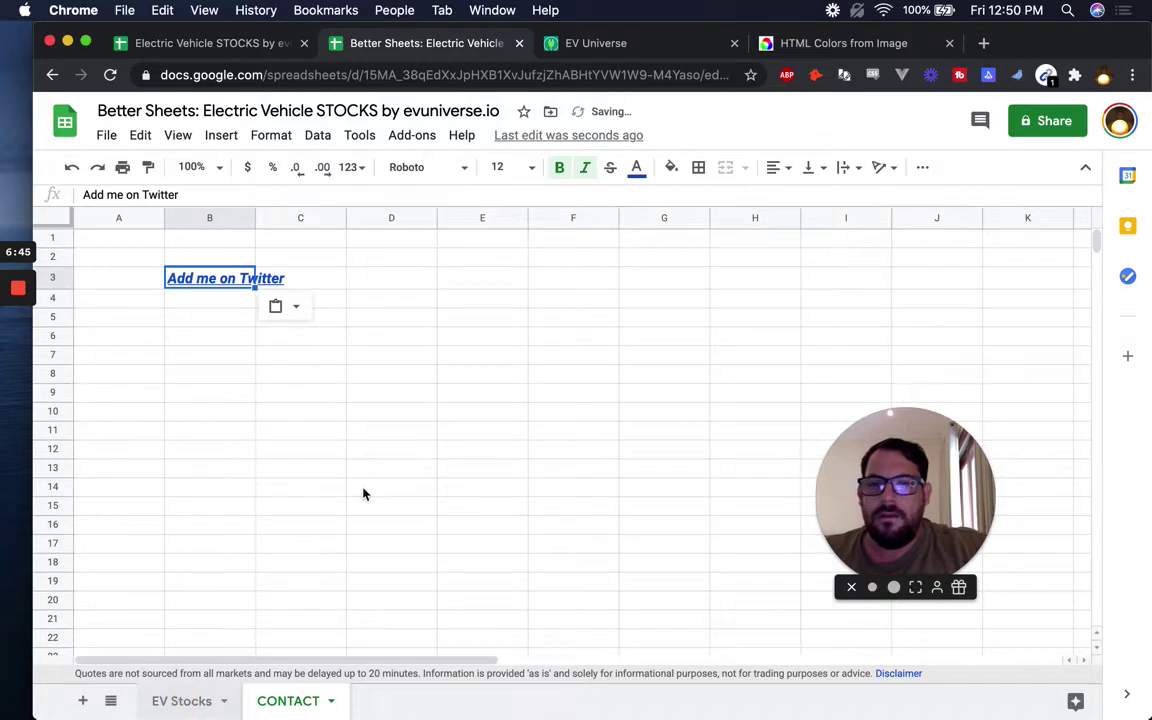
Step: Copy the "Buy me a coffee" link from cell B2 of EV Stocks into cell B6 of the CONTACT sheet
{"action": "key", "text": "alt+Up"}
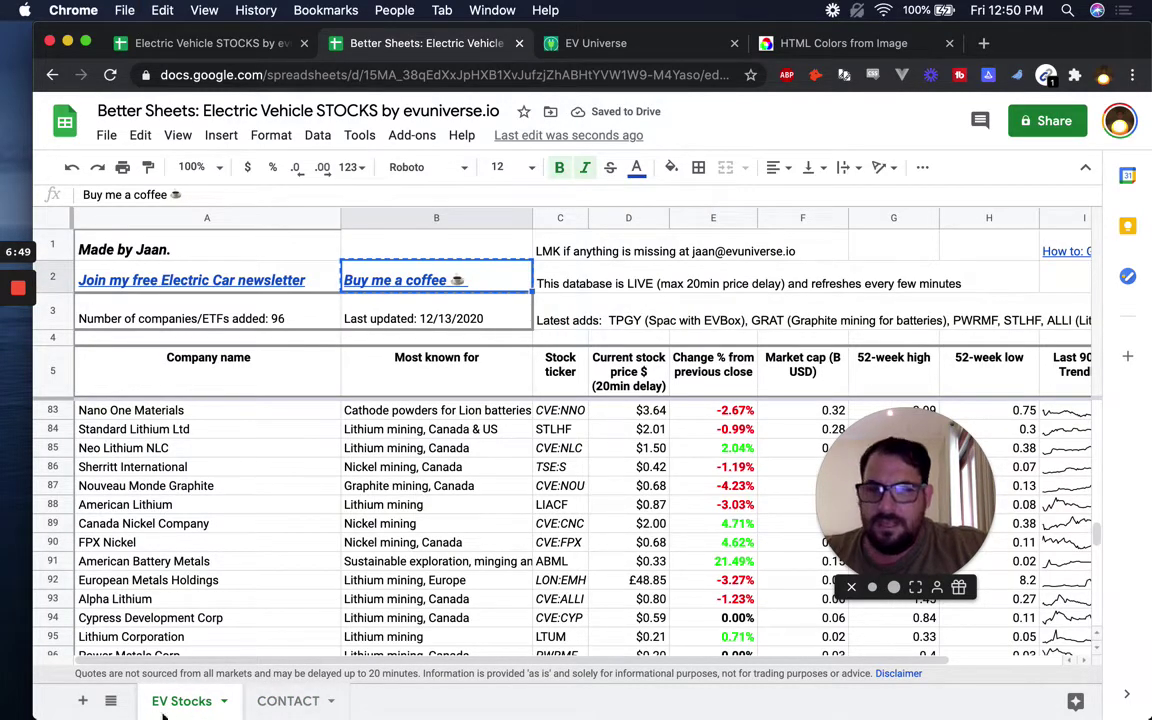
{"action": "left_click", "coordinate": [293, 705]}
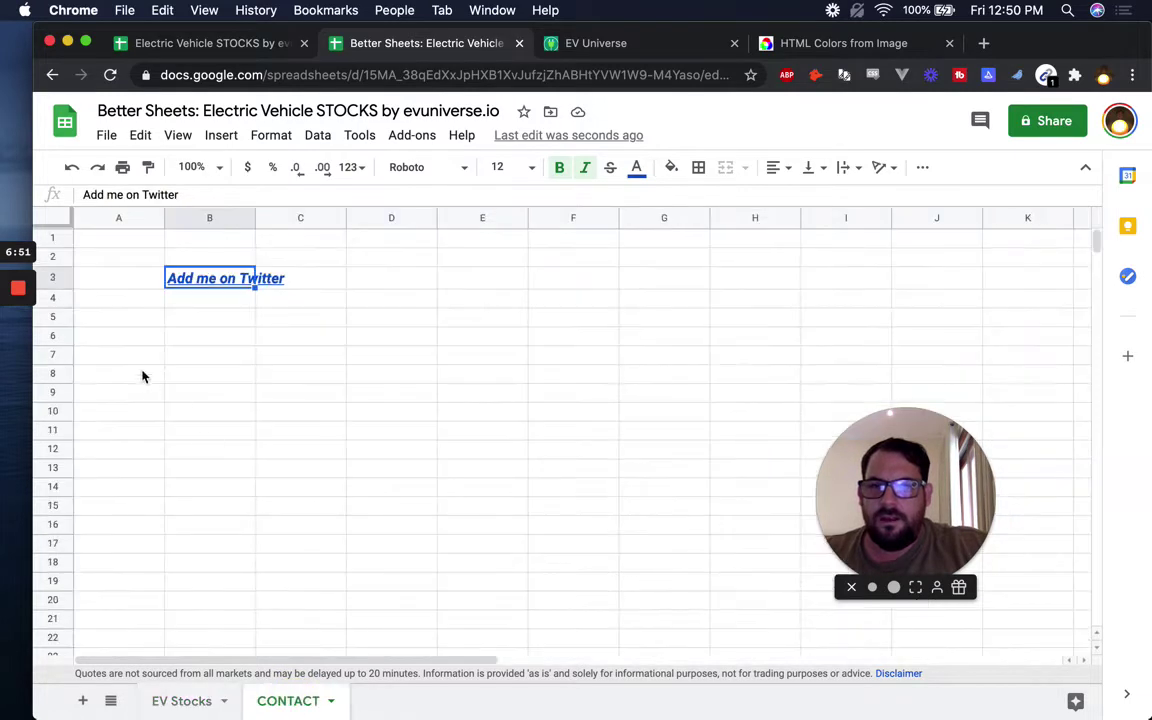
{"action": "left_click", "coordinate": [180, 320]}
{"action": "left_click", "coordinate": [204, 338]}
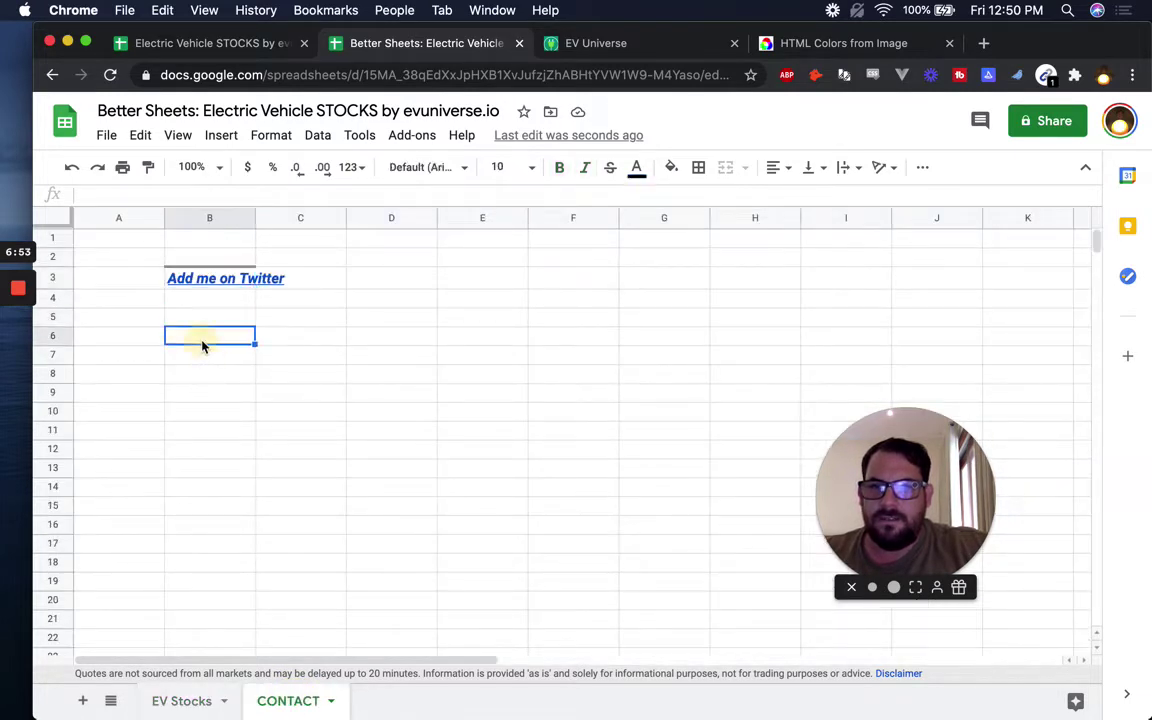
{"action": "key", "text": "cmd+v"}
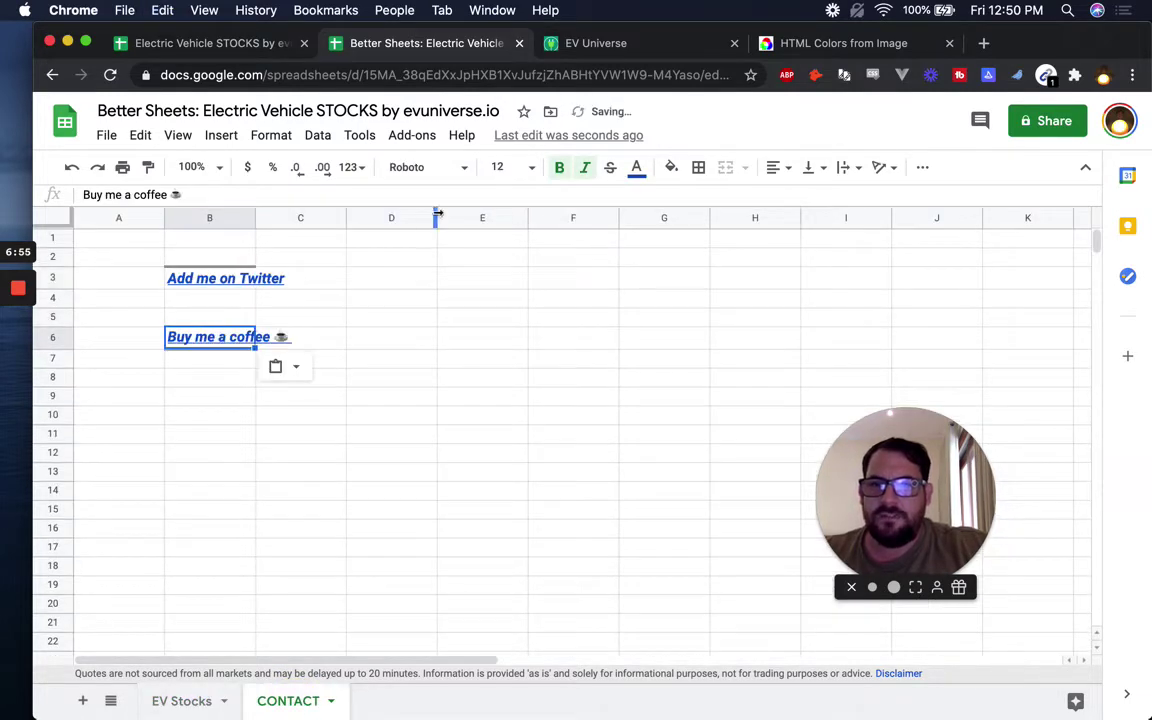
Step: Delete columns D through Z from the CONTACT sheet
{"action": "left_click", "coordinate": [393, 218]}
{"action": "key", "text": "super+shift+Right"}
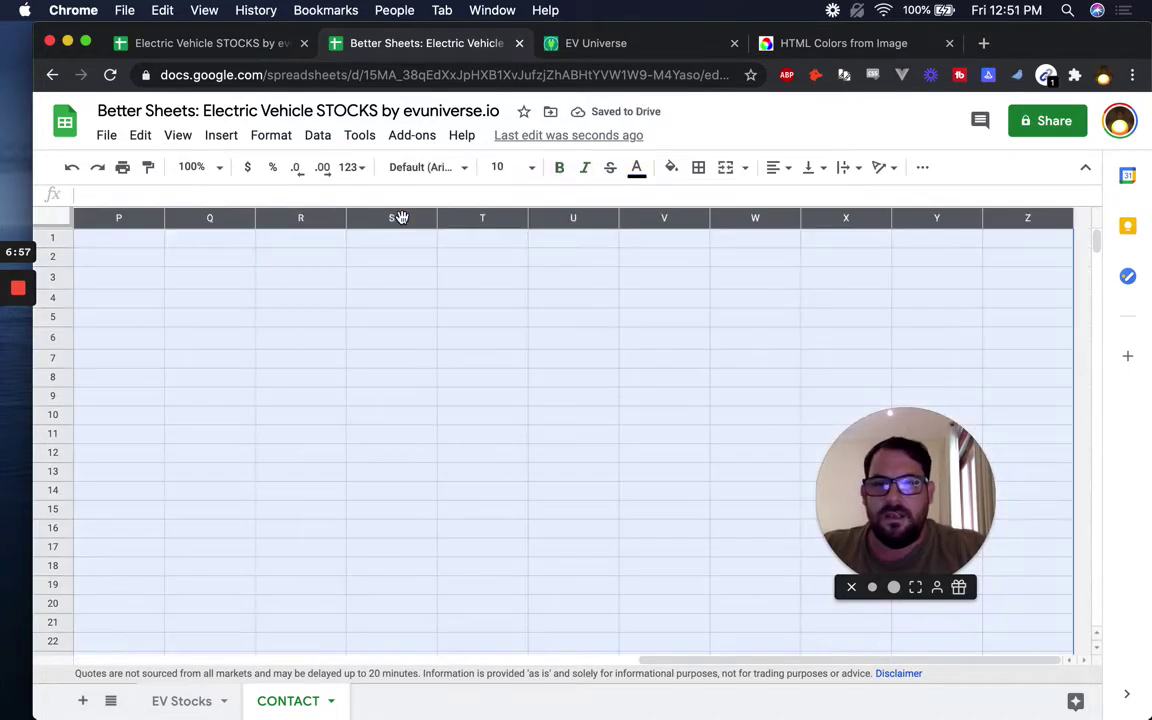
{"action": "right_click", "coordinate": [400, 217]}
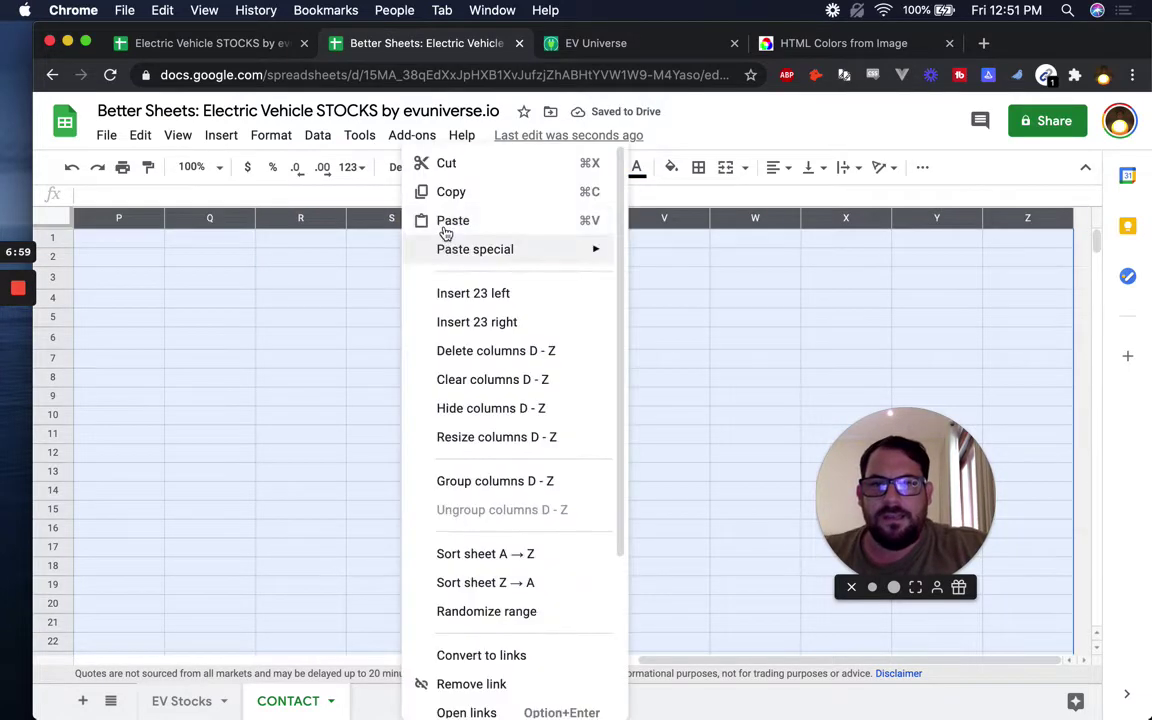
{"action": "left_click", "coordinate": [499, 354]}
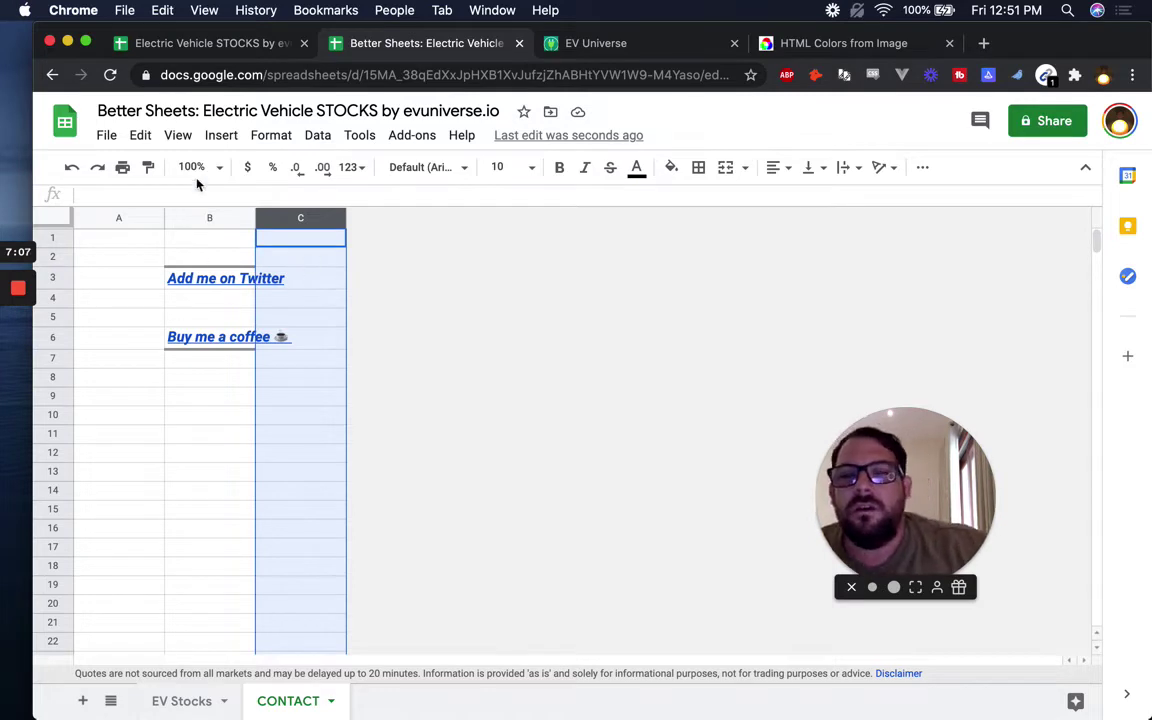
Step: Move the "LMK if anything is missing" note from cell C1 of EV Stocks to cell B9 of the CONTACT sheet
{"action": "mouse_move", "coordinate": [175, 285]}
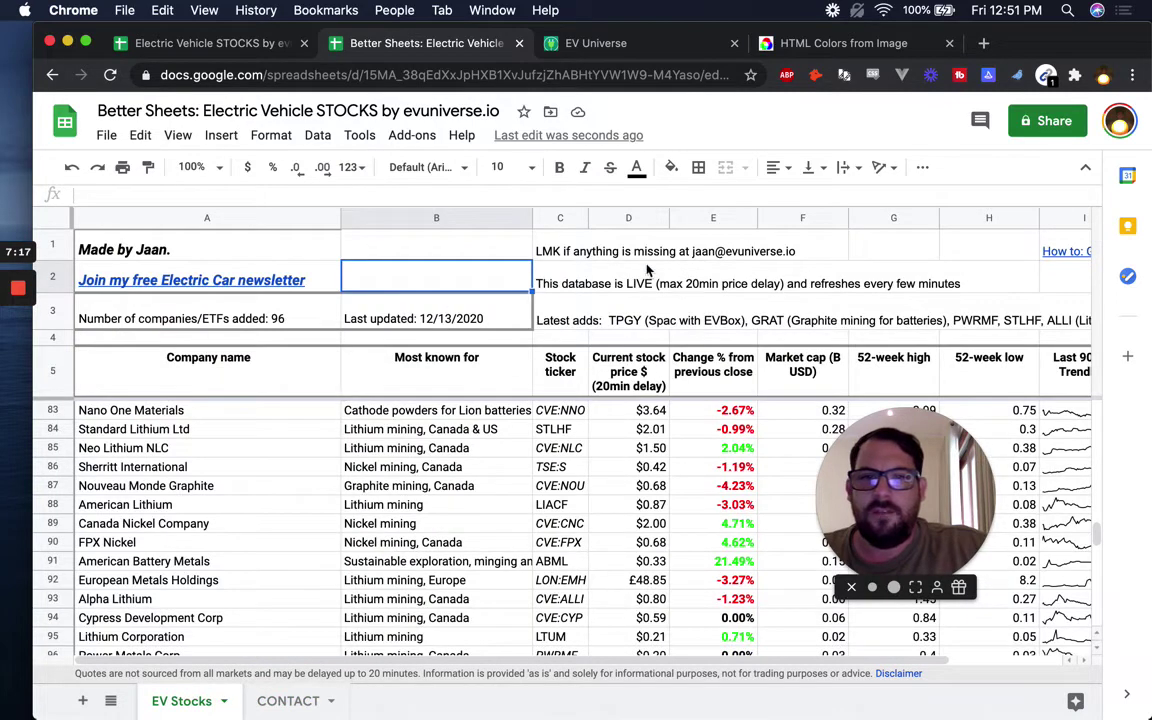
{"action": "left_click", "coordinate": [549, 257]}
{"action": "double_click", "coordinate": [565, 246]}
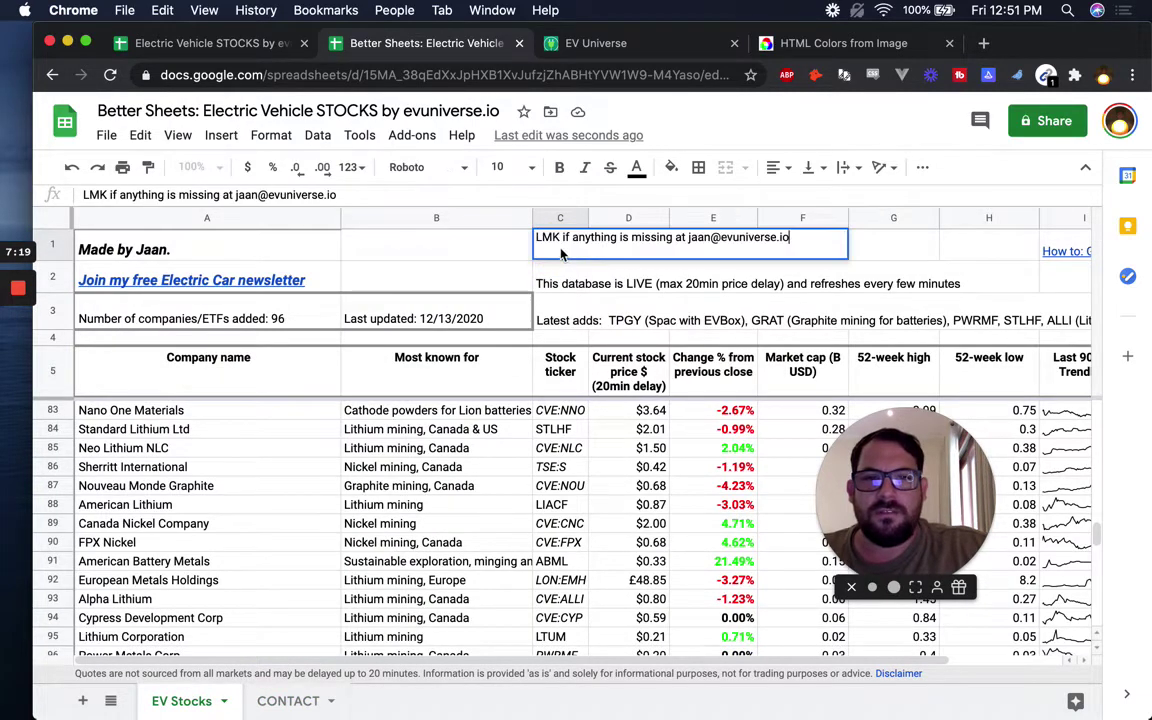
{"action": "triple_click", "coordinate": [575, 253]}
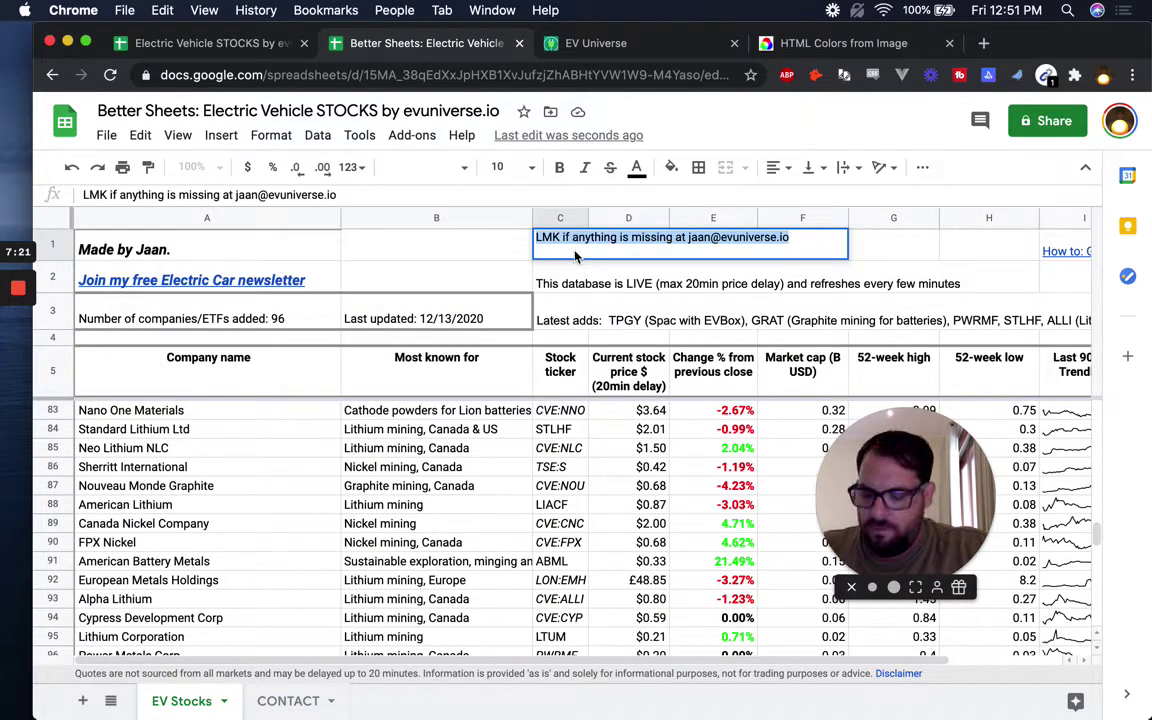
{"action": "key", "text": "BackSpace"}
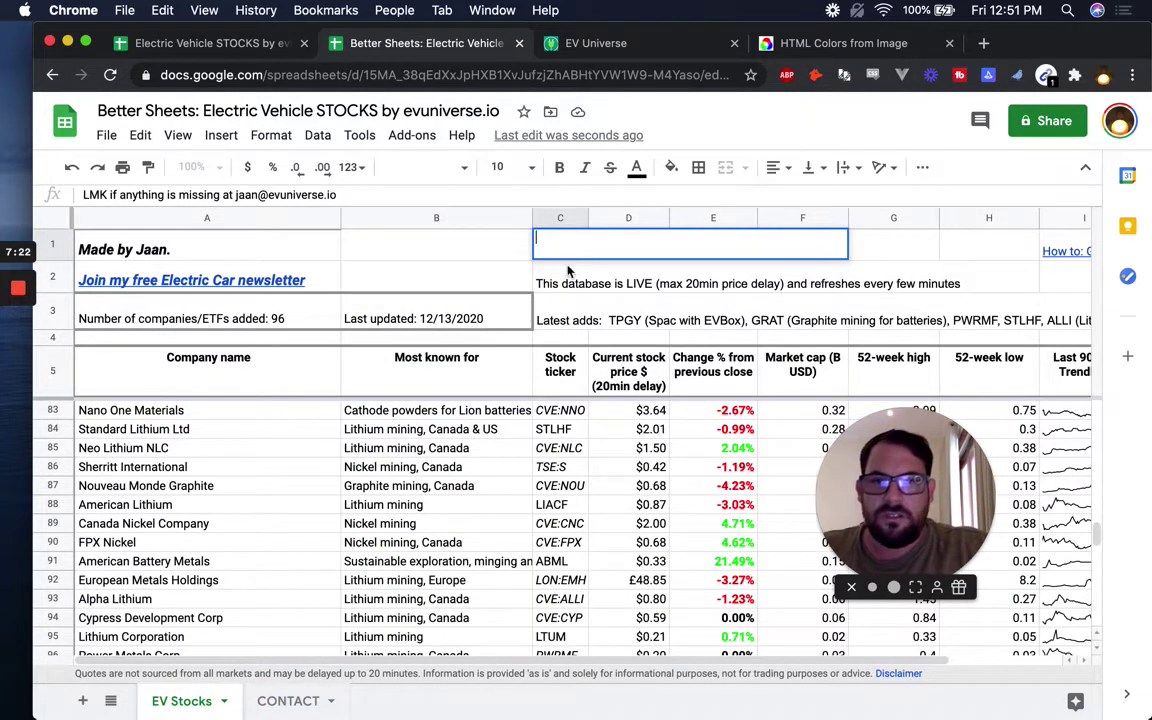
{"action": "left_click", "coordinate": [290, 701]}
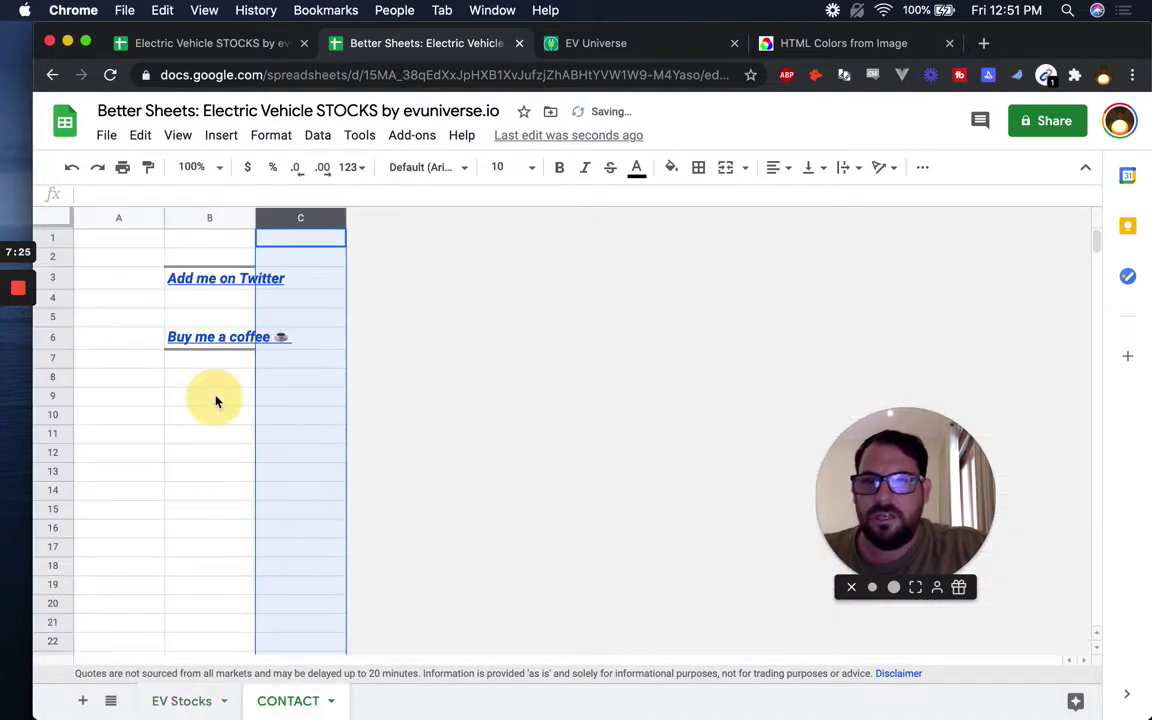
{"action": "left_click", "coordinate": [215, 400]}
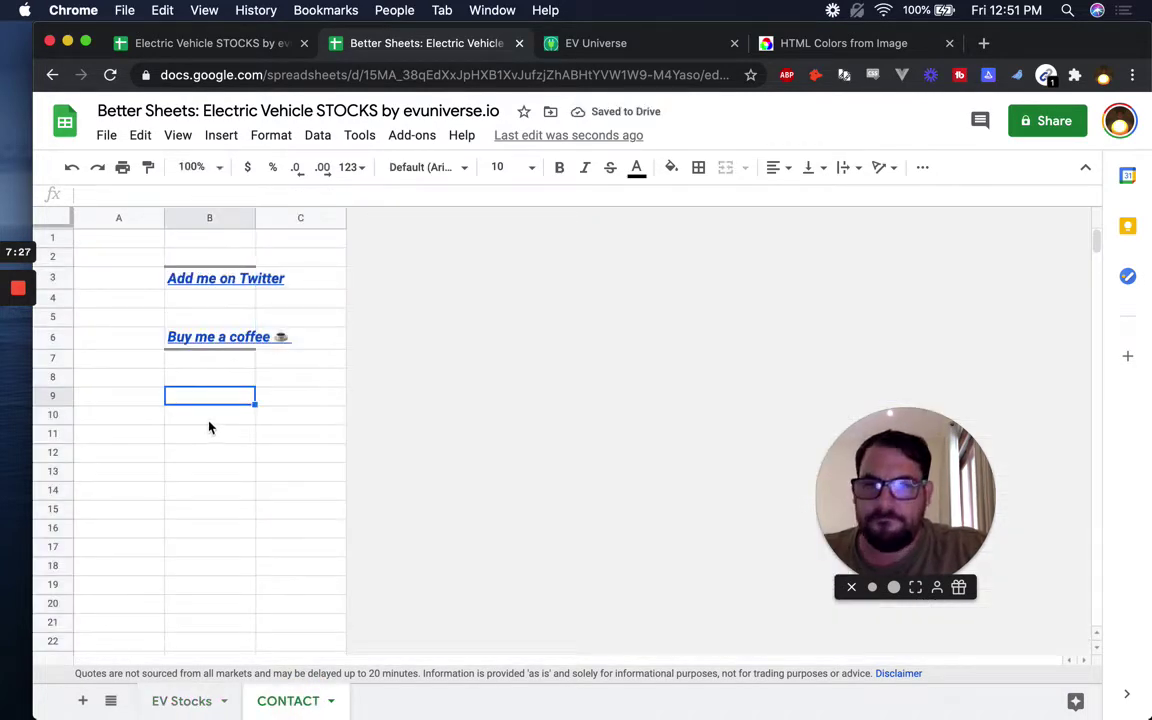
{"action": "key", "text": "super+v"}
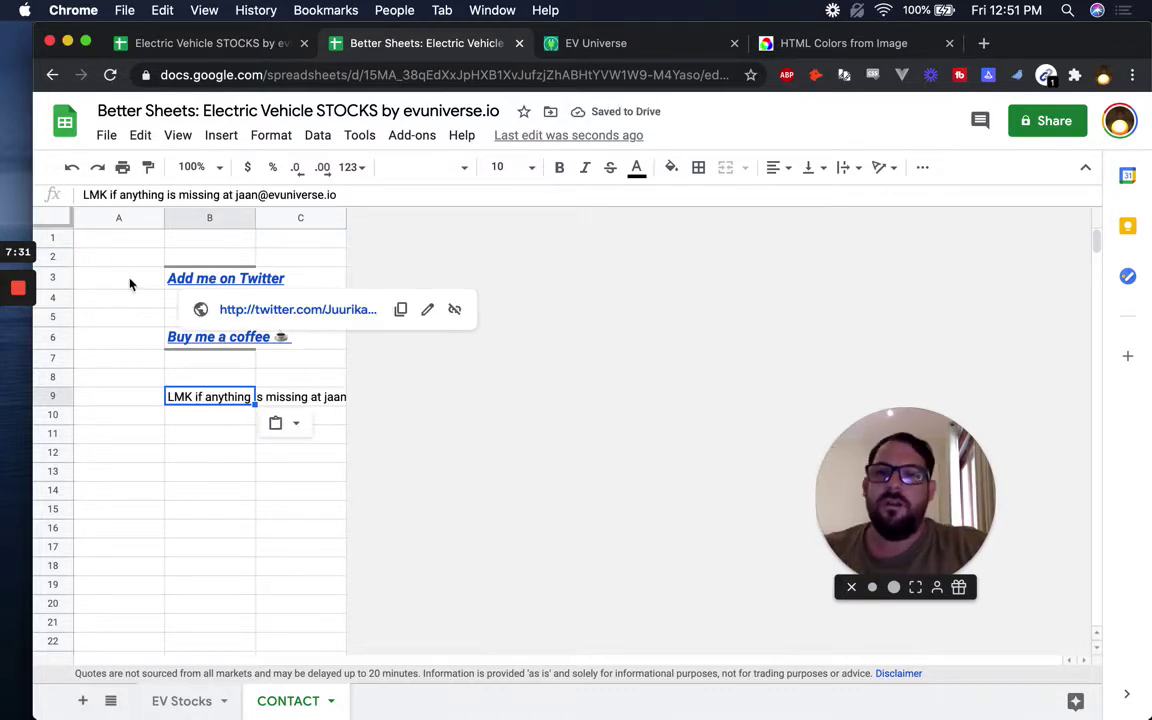
Step: Return to the EV Stocks sheet and unfreeze its top five rows
{"action": "left_click", "coordinate": [182, 701]}
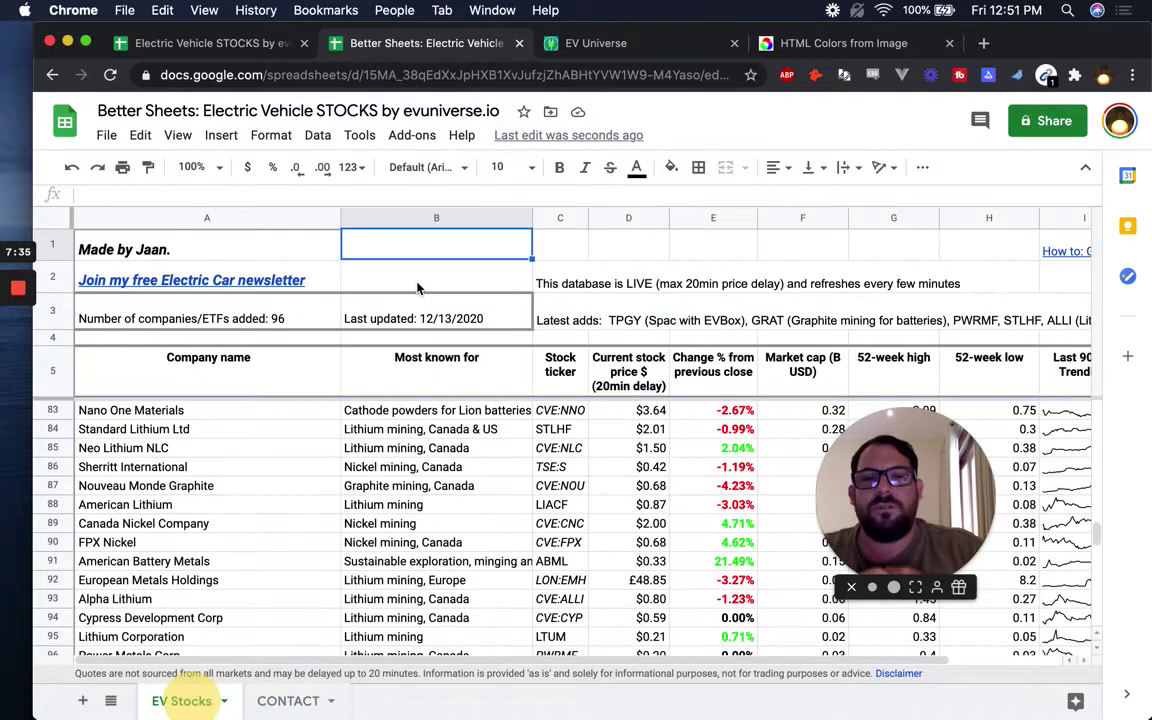
{"action": "left_click", "coordinate": [580, 277]}
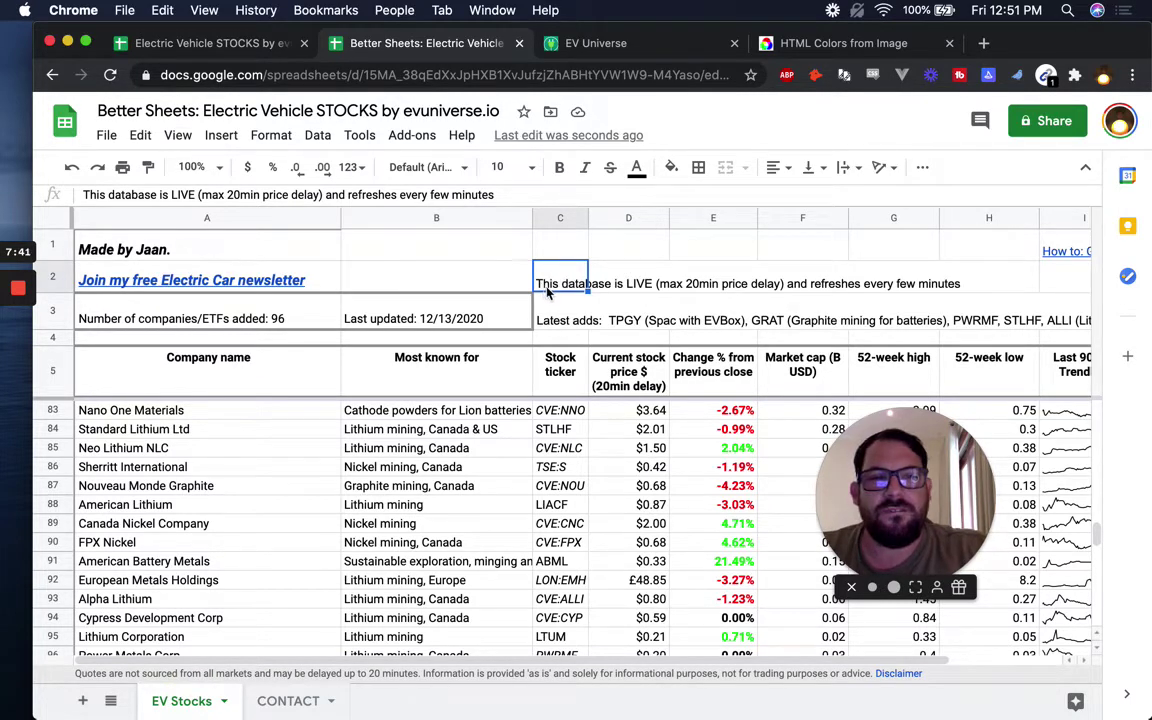
{"action": "left_click", "coordinate": [155, 250]}
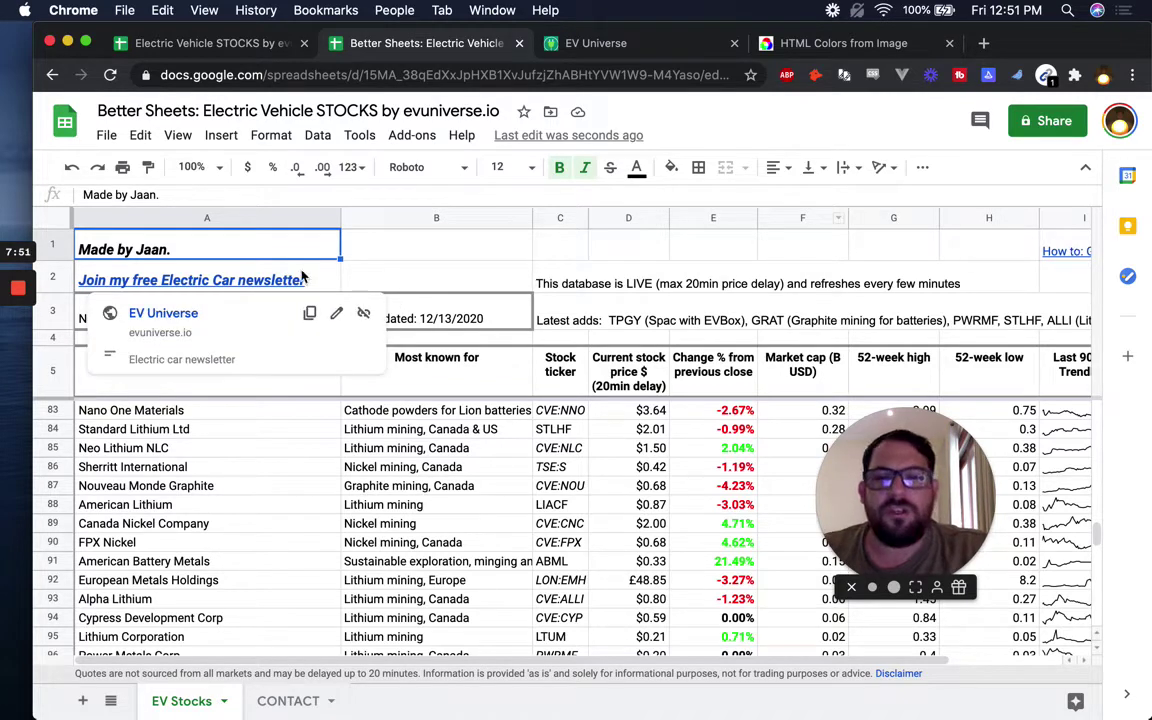
{"action": "left_click", "coordinate": [434, 248]}
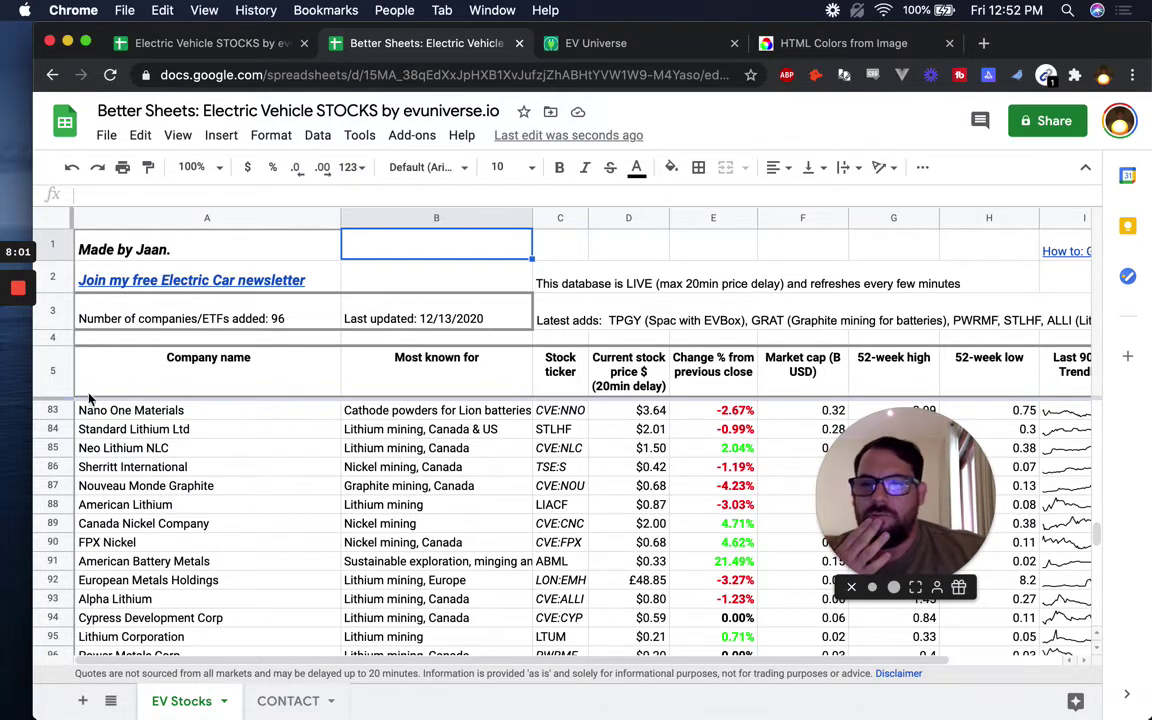
{"action": "left_click_drag", "start_coordinate": [53, 397], "coordinate": [60, 206]}
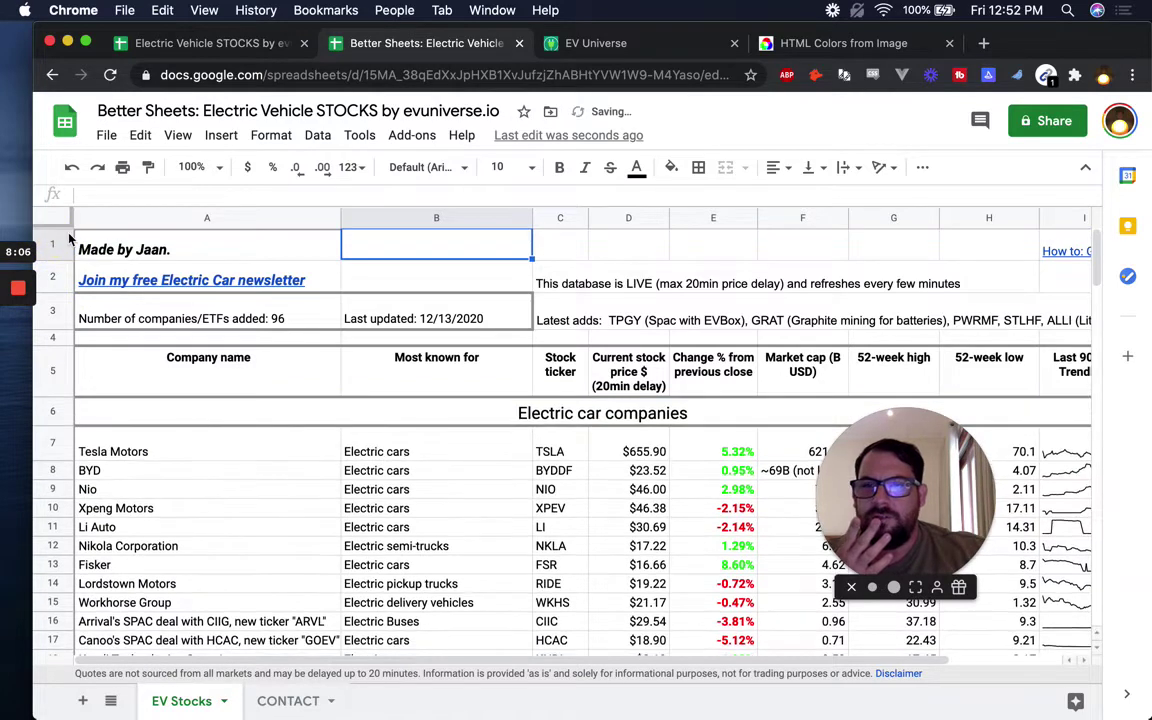
Step: Move the column-heading row from row 5 to row 1, above the contact and info rows
{"action": "left_click", "coordinate": [210, 315]}
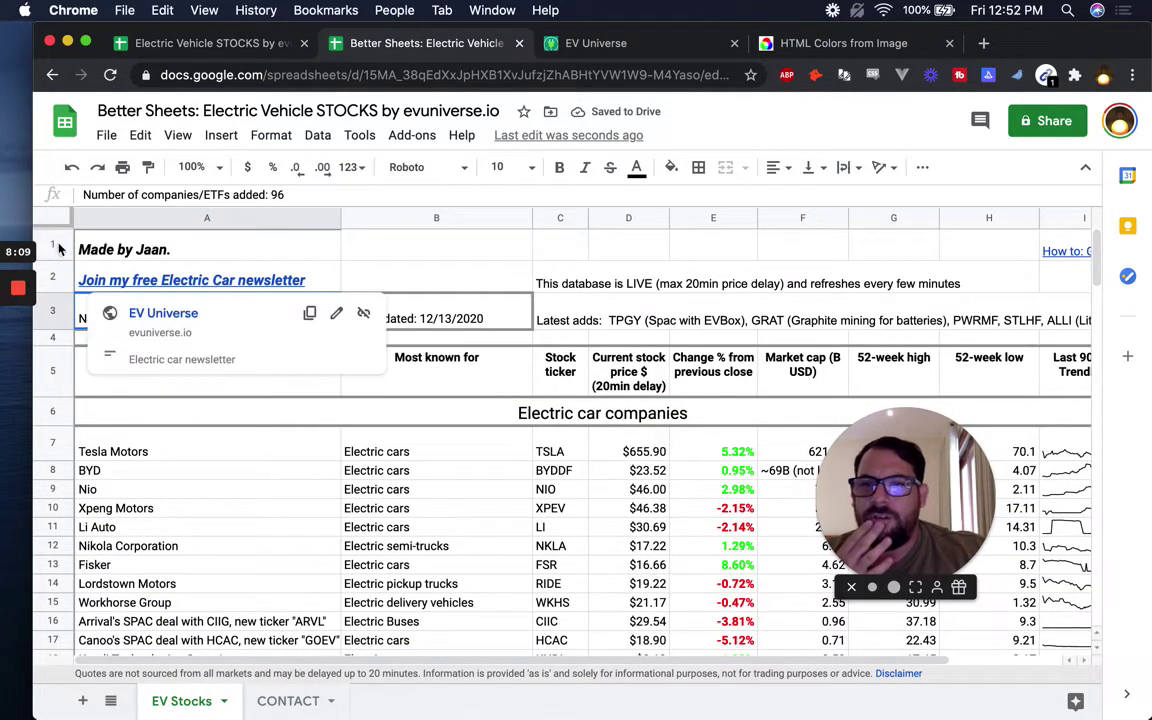
{"action": "left_click", "coordinate": [95, 380]}
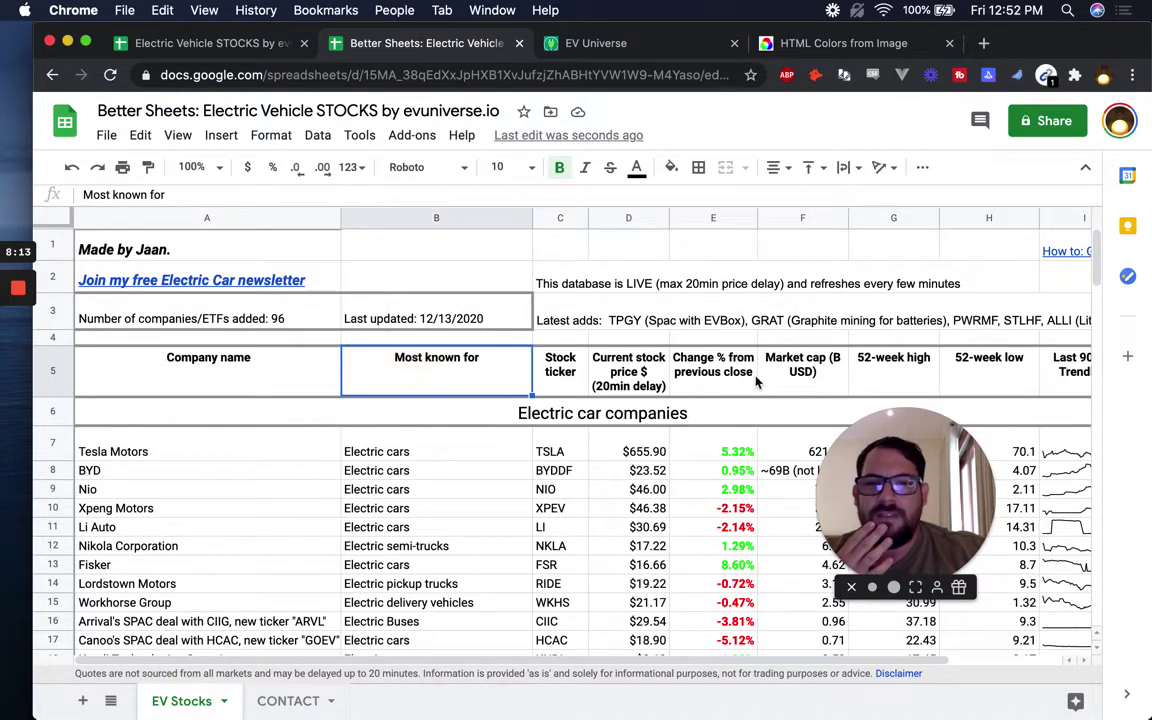
{"action": "left_click", "coordinate": [49, 373]}
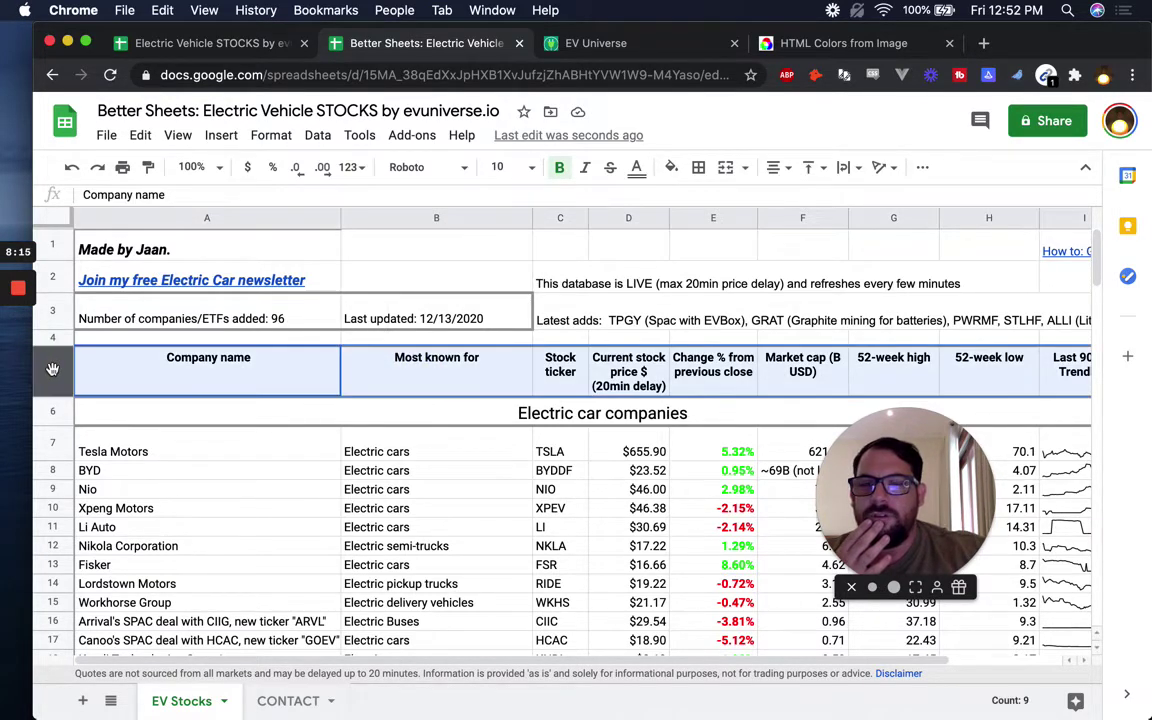
{"action": "left_click_drag", "start_coordinate": [61, 255], "coordinate": [191, 263]}
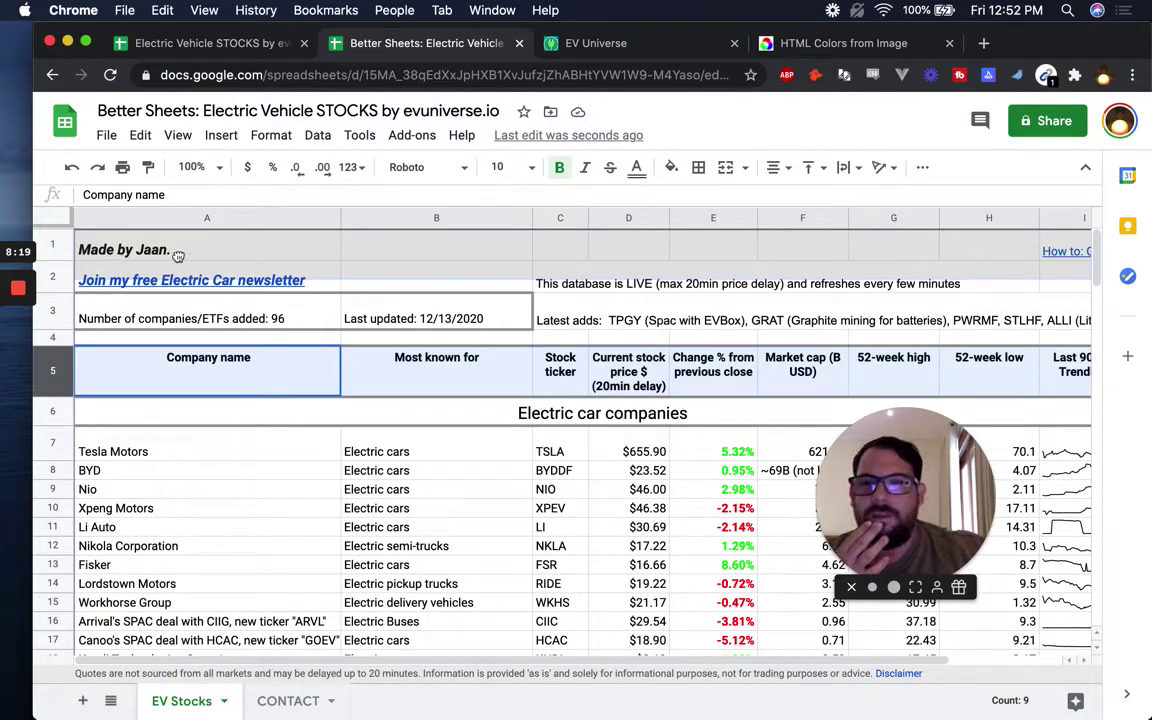
{"action": "left_click_drag", "start_coordinate": [76, 230], "coordinate": [64, 207]}
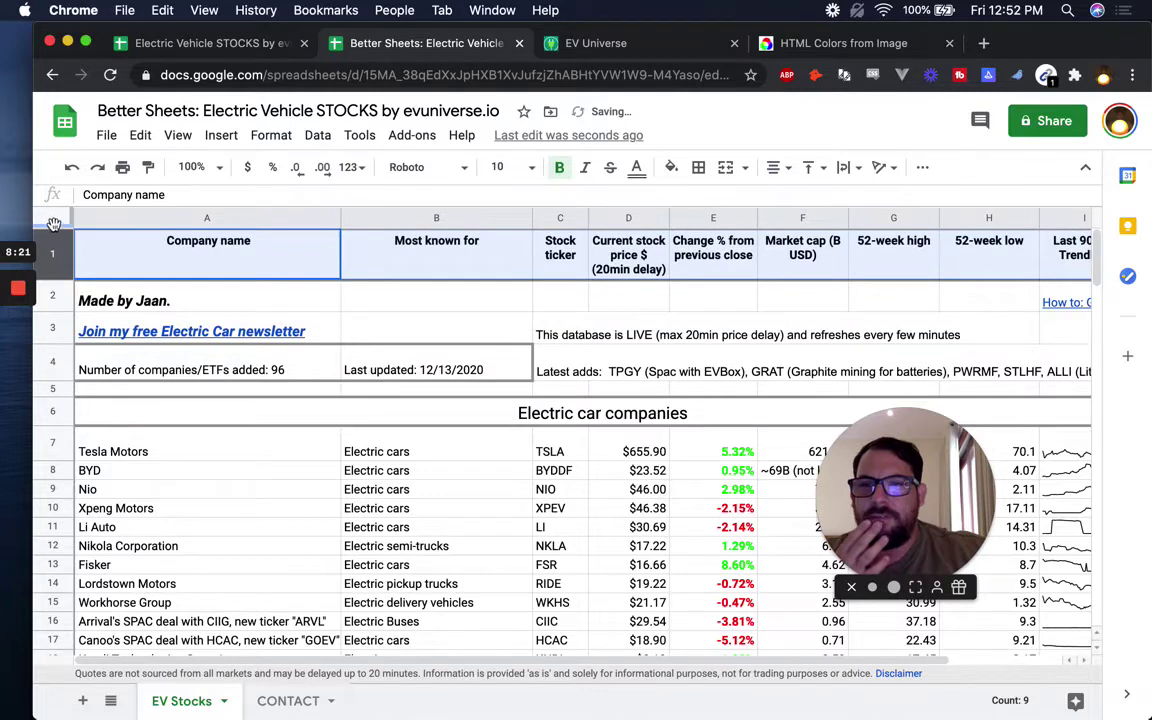
Step: Freeze only row 1 with the column headings and check it by scrolling the sheet
{"action": "mouse_move", "coordinate": [55, 232]}
{"action": "left_mouse_down"}
{"action": "mouse_move", "coordinate": [57, 272]}
{"action": "mouse_move", "coordinate": [51, 254]}
{"action": "left_mouse_up"}
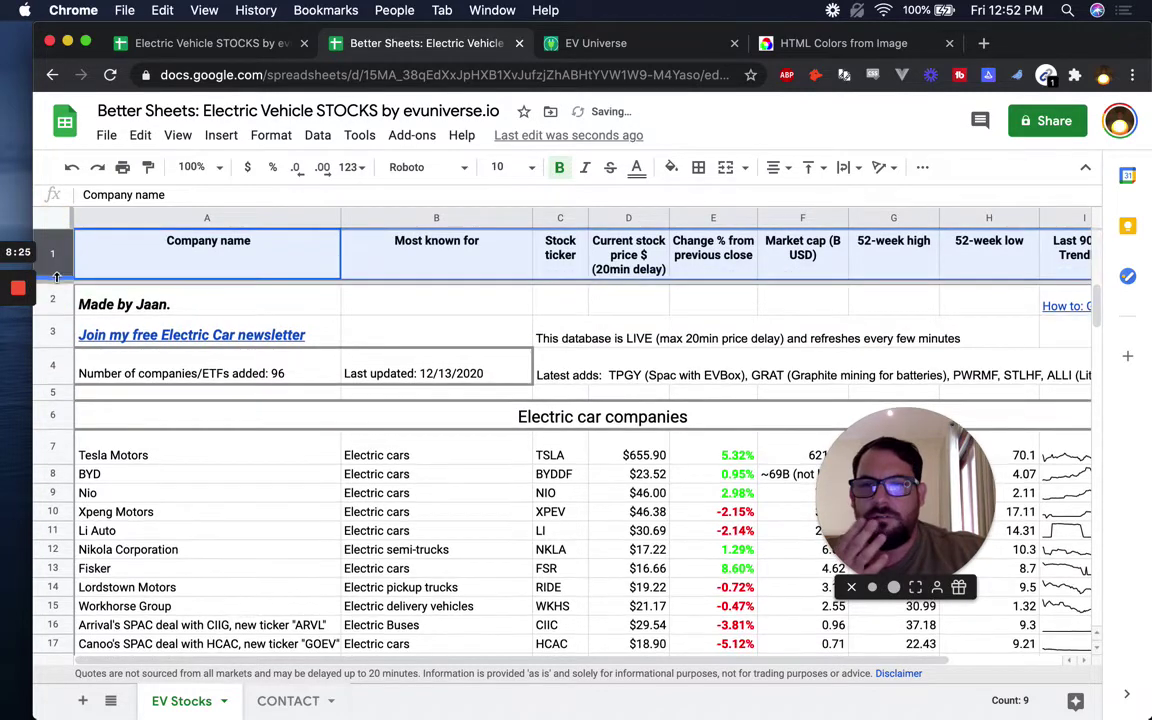
{"action": "left_click", "coordinate": [220, 250]}
{"action": "left_click", "coordinate": [262, 300]}
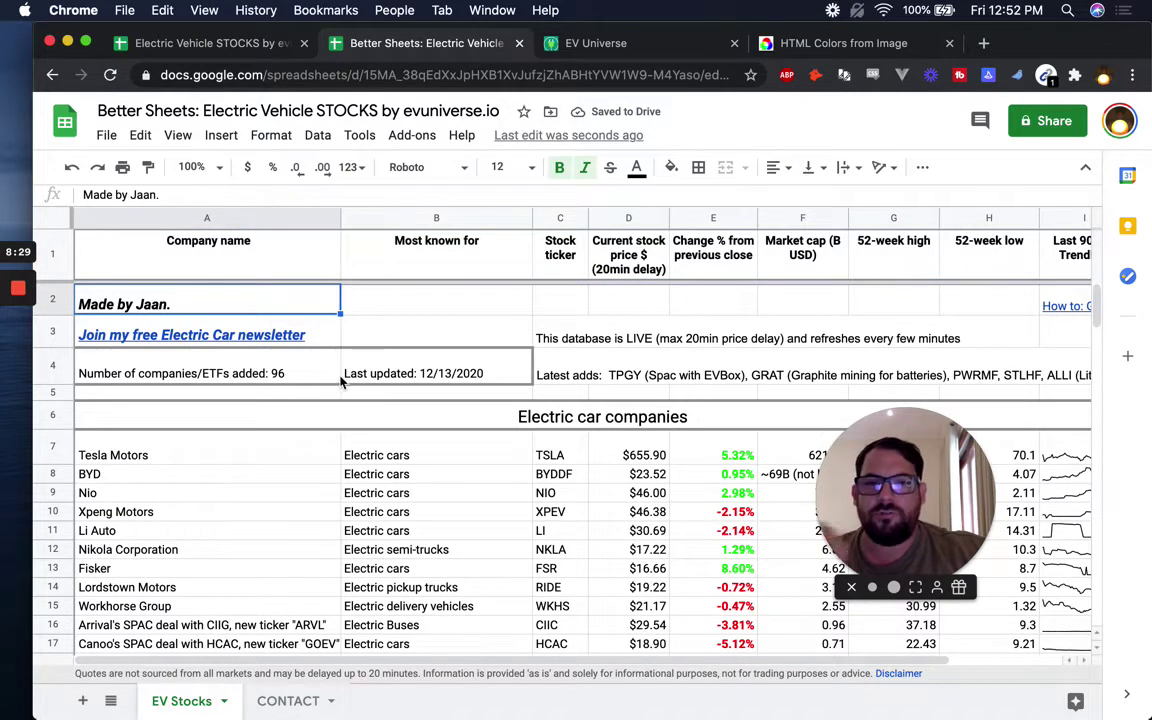
{"action": "scroll", "coordinate": [349, 374], "scroll_direction": "down", "scroll_amount": 2}
{"action": "scroll", "coordinate": [376, 371], "scroll_direction": "up", "scroll_amount": 2}
Step: Review the newsletter link, the live-database note and the number of companies/ETFs cell in rows 3 and 4
{"action": "left_click", "coordinate": [215, 337]}
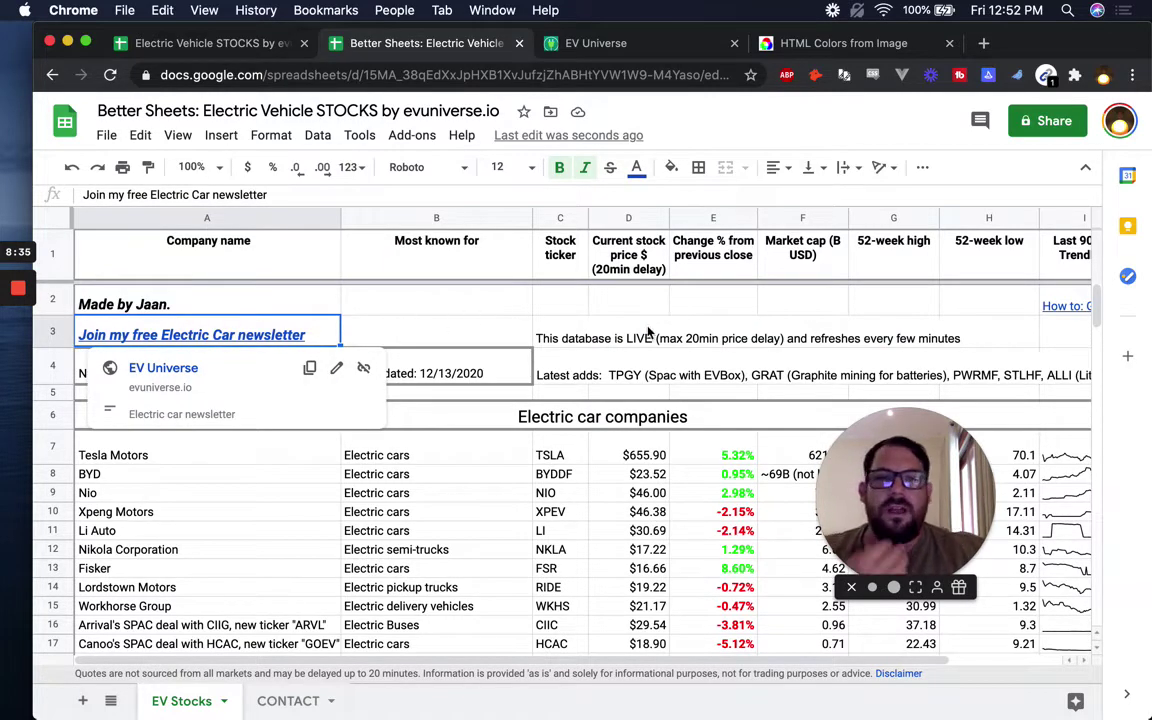
{"action": "left_click", "coordinate": [552, 338]}
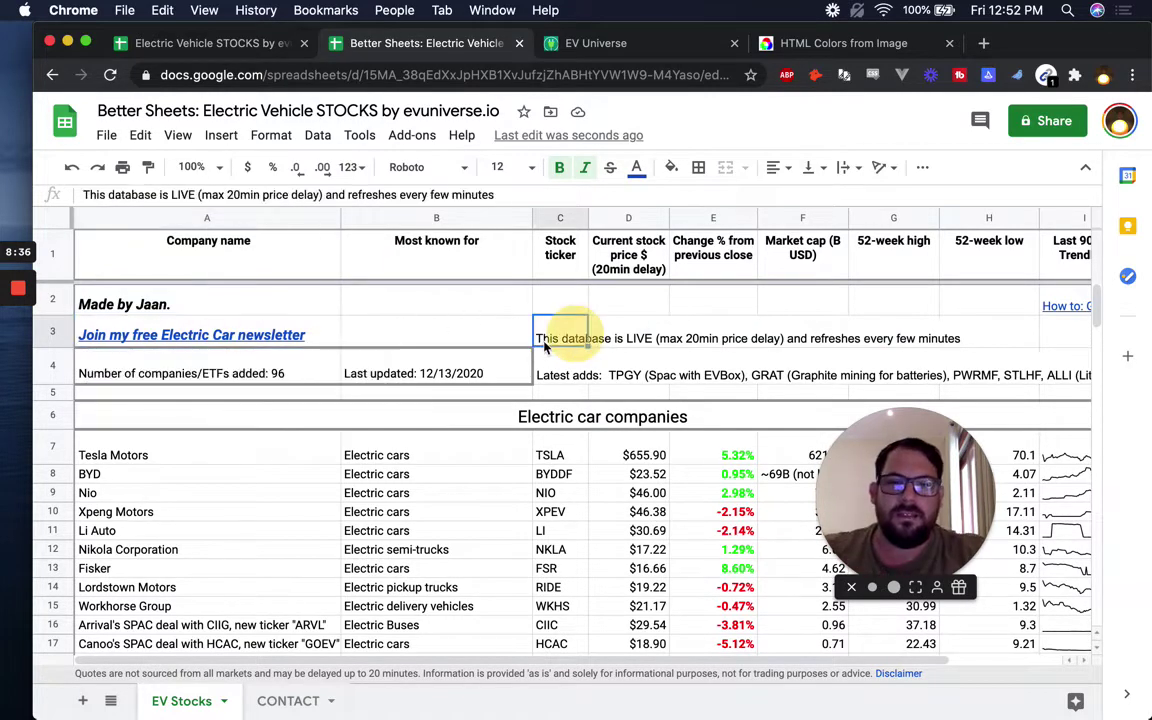
{"action": "left_click", "coordinate": [210, 372]}
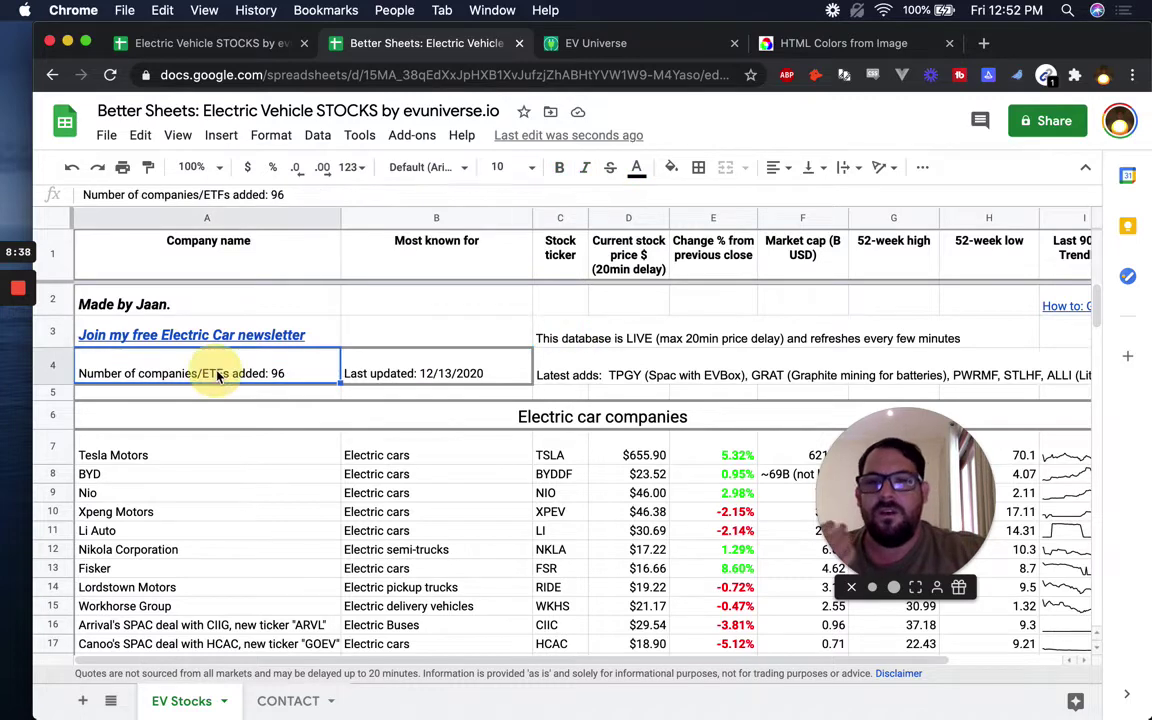
{"action": "left_click", "coordinate": [478, 378]}
{"action": "left_click", "coordinate": [970, 300]}
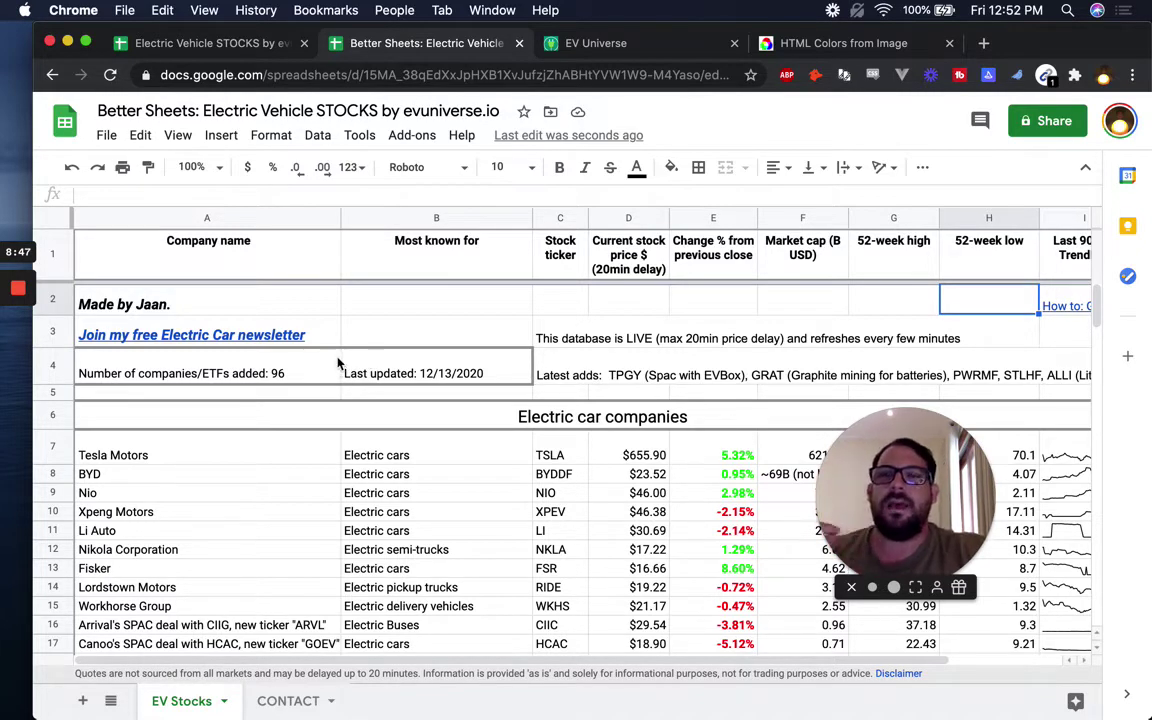
{"action": "scroll", "coordinate": [335, 368], "scroll_direction": "down", "scroll_amount": 1}
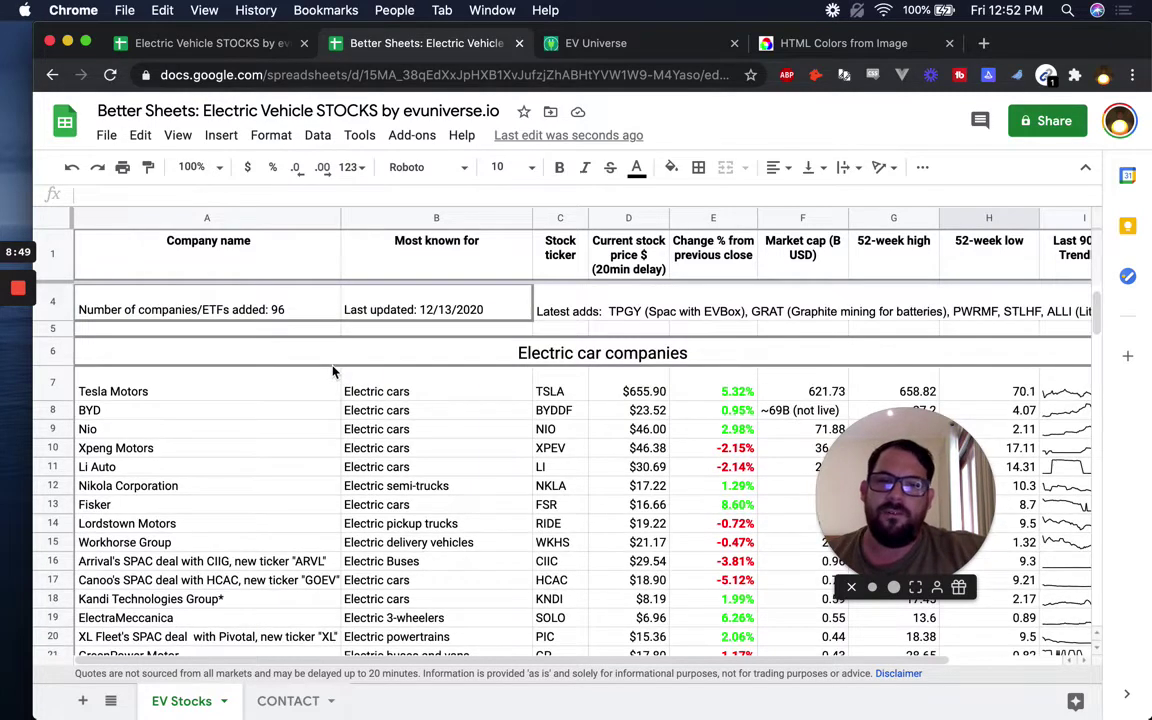
{"action": "scroll", "coordinate": [352, 350], "scroll_direction": "down", "scroll_amount": 1}
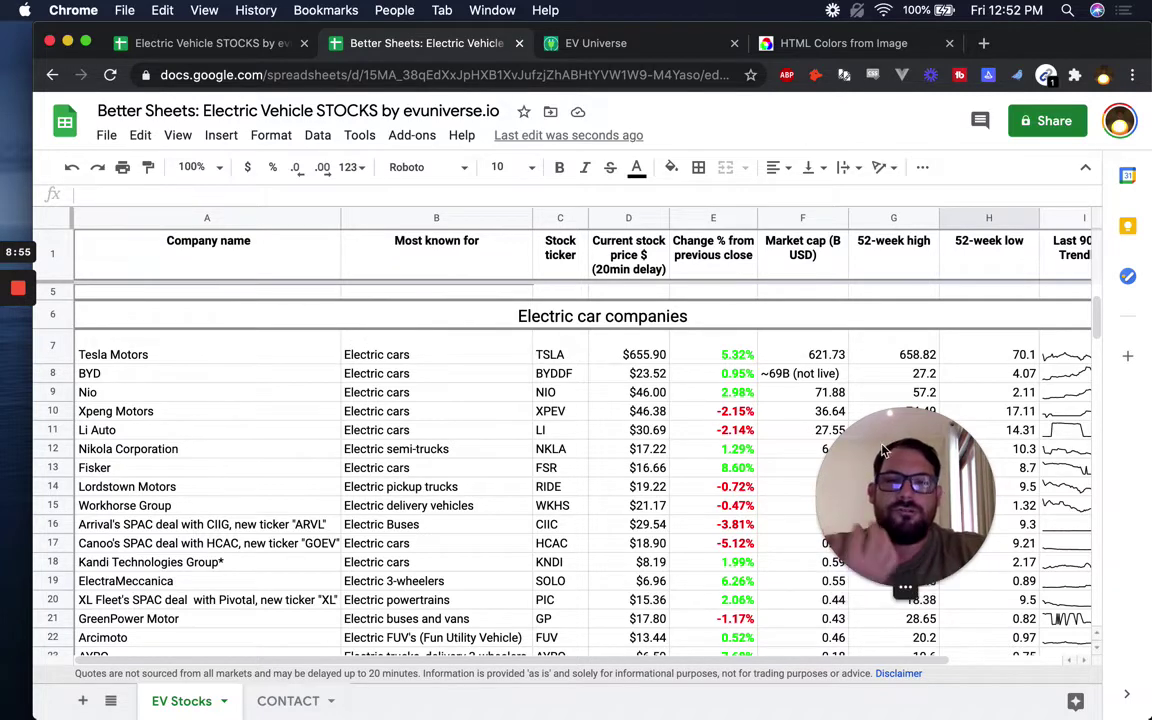
{"action": "left_click_drag", "start_coordinate": [884, 450], "coordinate": [1033, 557]}
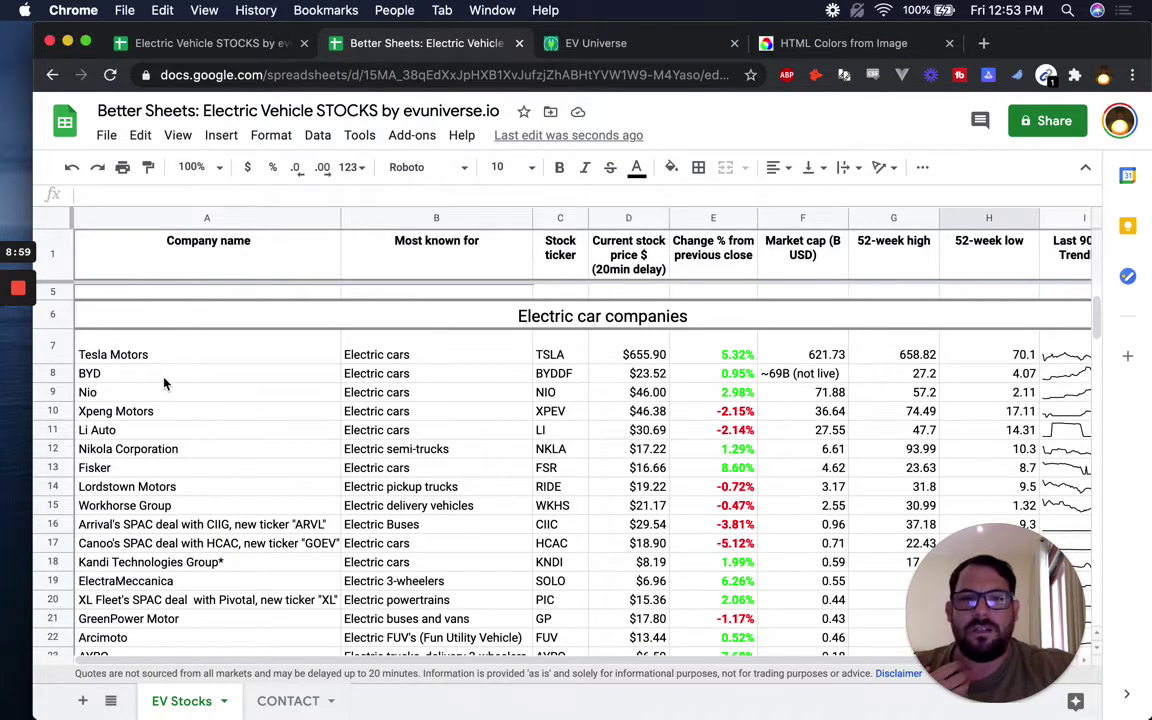
{"action": "scroll", "coordinate": [165, 384], "scroll_direction": "up", "scroll_amount": 2}
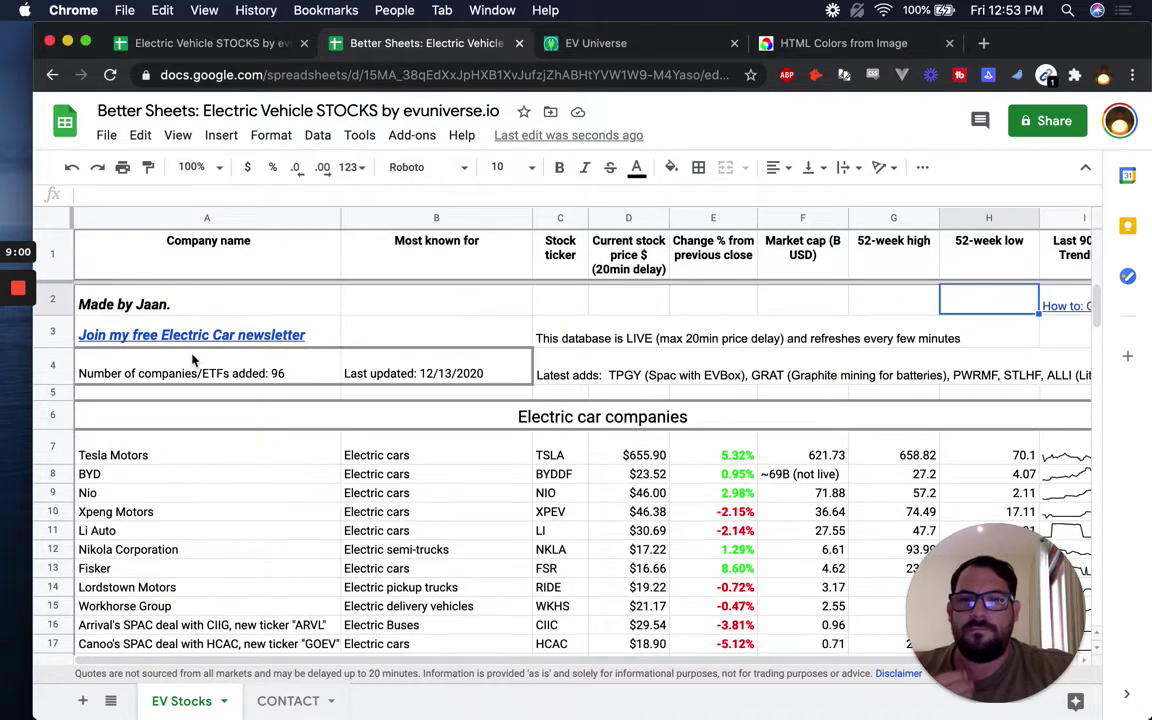
Step: Align the column headings in row 1 to the bottom of their cells
{"action": "left_click", "coordinate": [256, 255]}
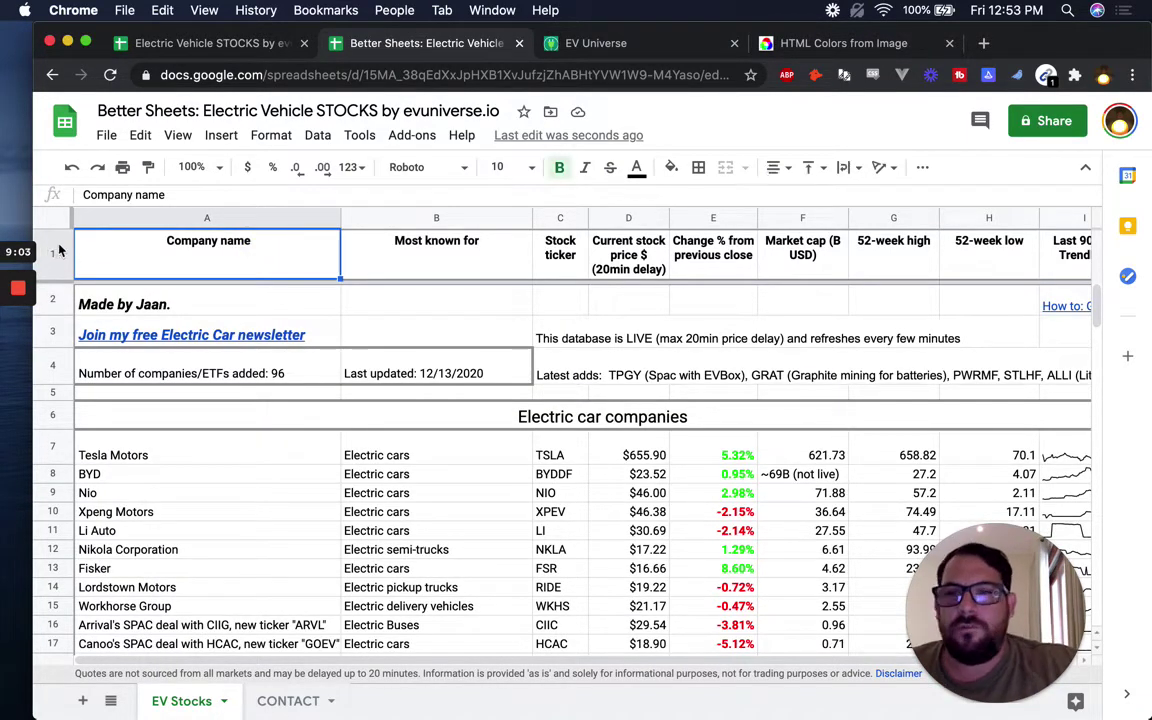
{"action": "left_click", "coordinate": [53, 252]}
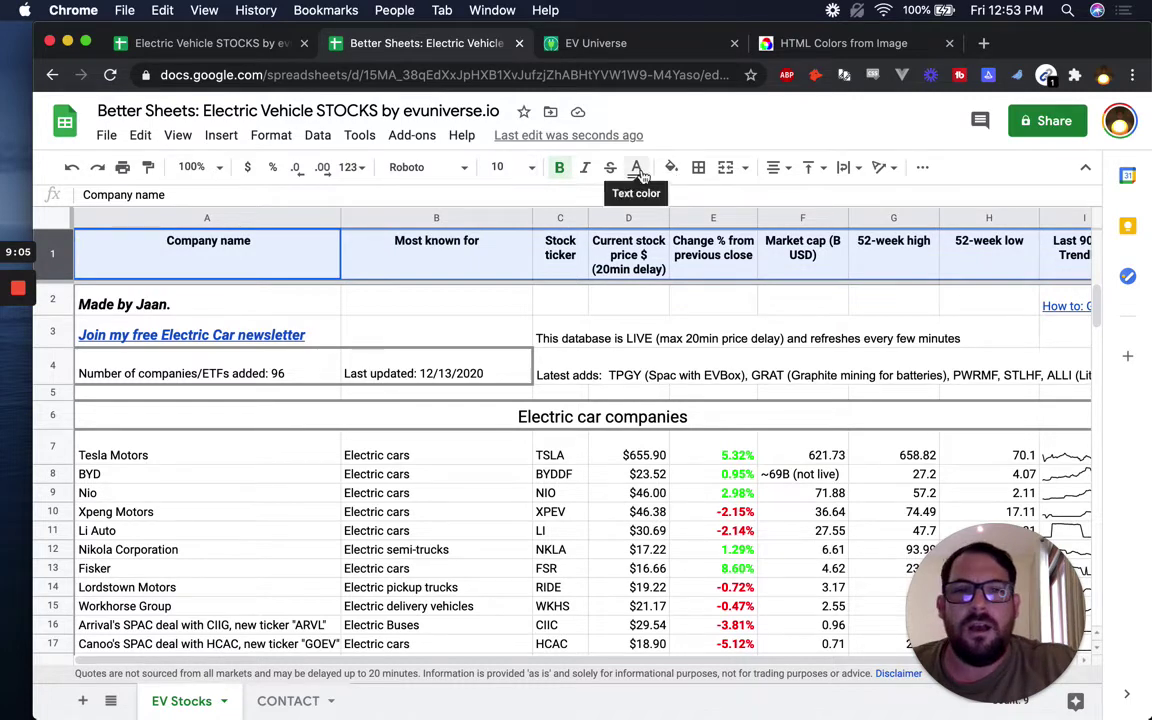
{"action": "left_click", "coordinate": [808, 167]}
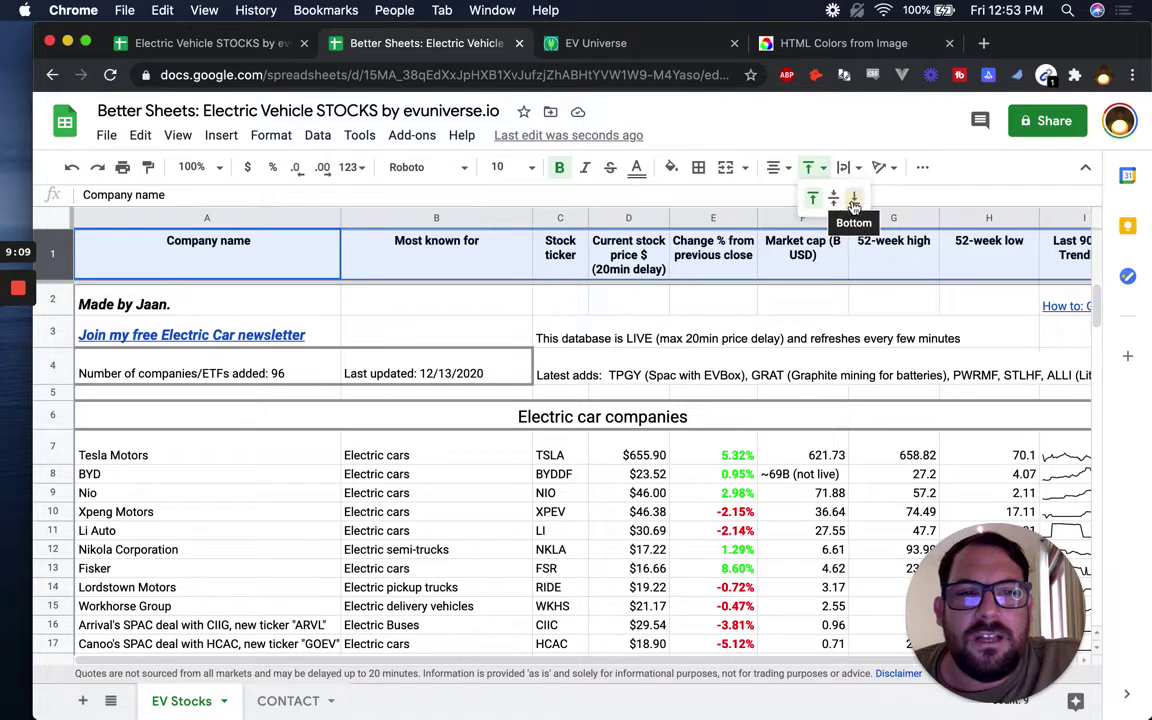
{"action": "left_click", "coordinate": [853, 201]}
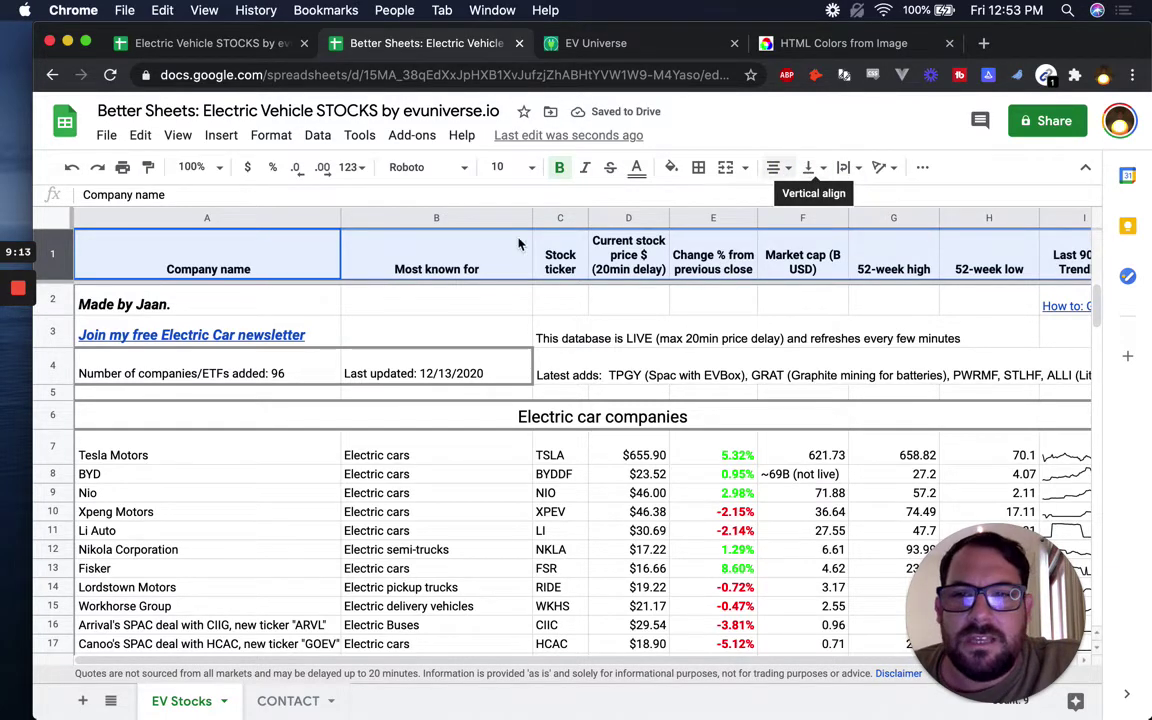
Step: Switch to the EV Universe website and capture a screenshot of the page showing its blue-to-green background
{"action": "left_click", "coordinate": [588, 55]}
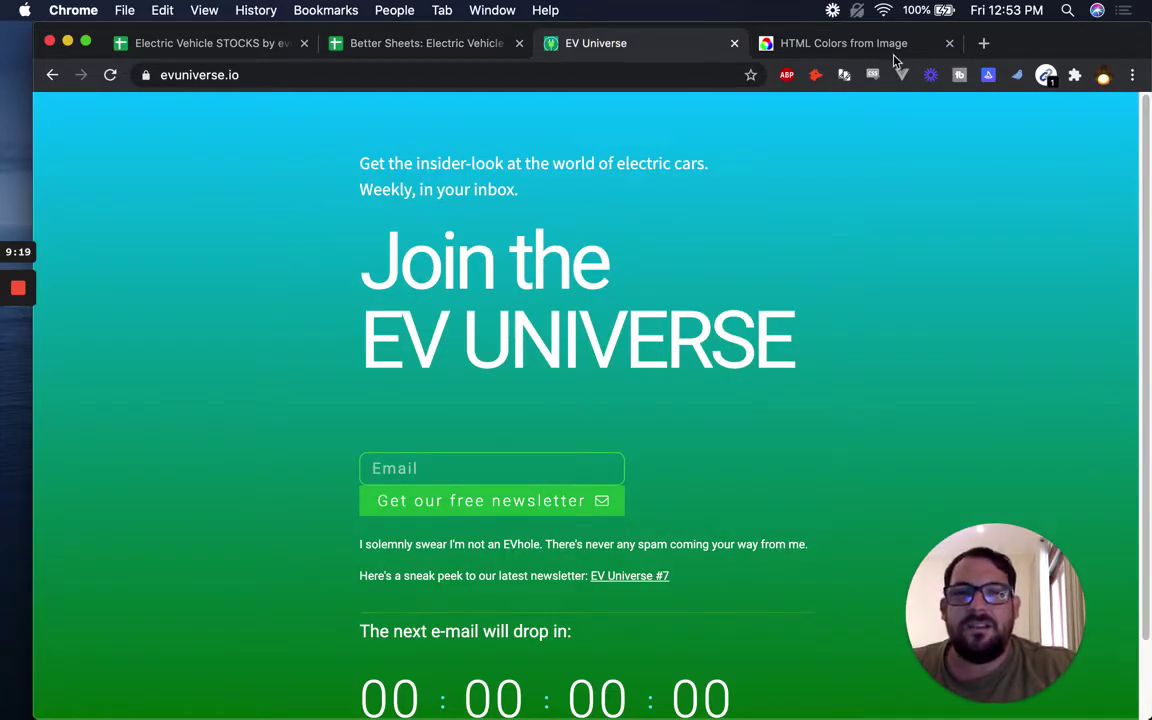
{"action": "left_click", "coordinate": [873, 45]}
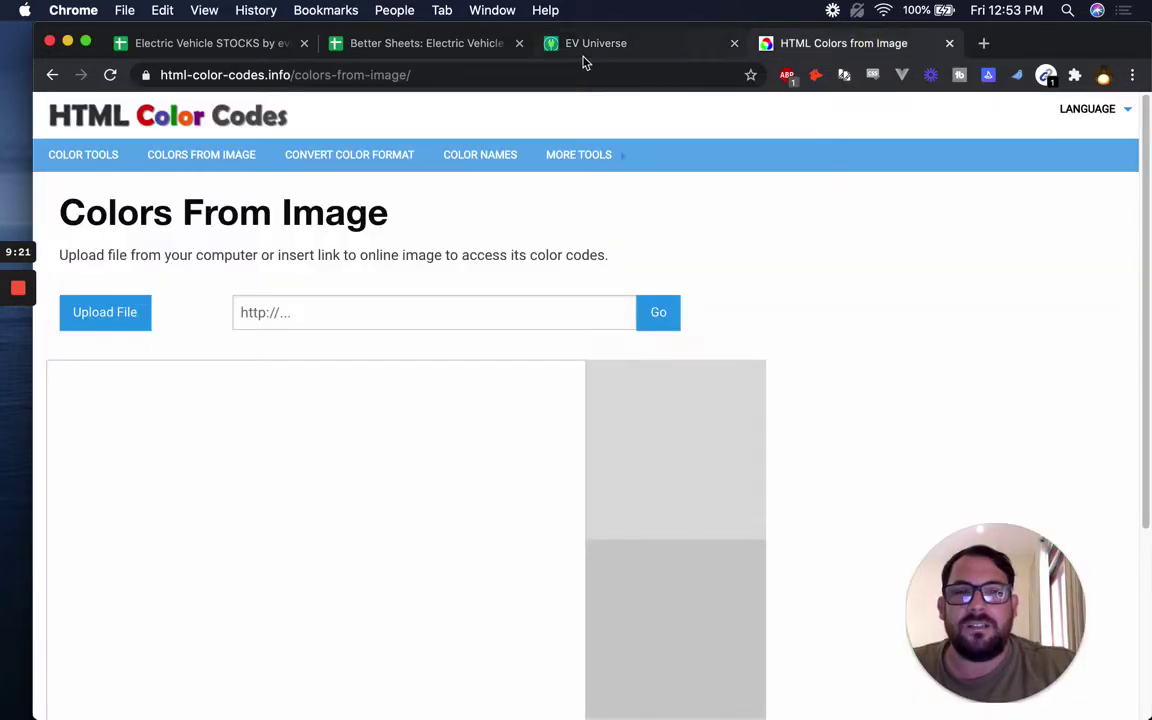
{"action": "key", "text": "ctrl+shift+Tab"}
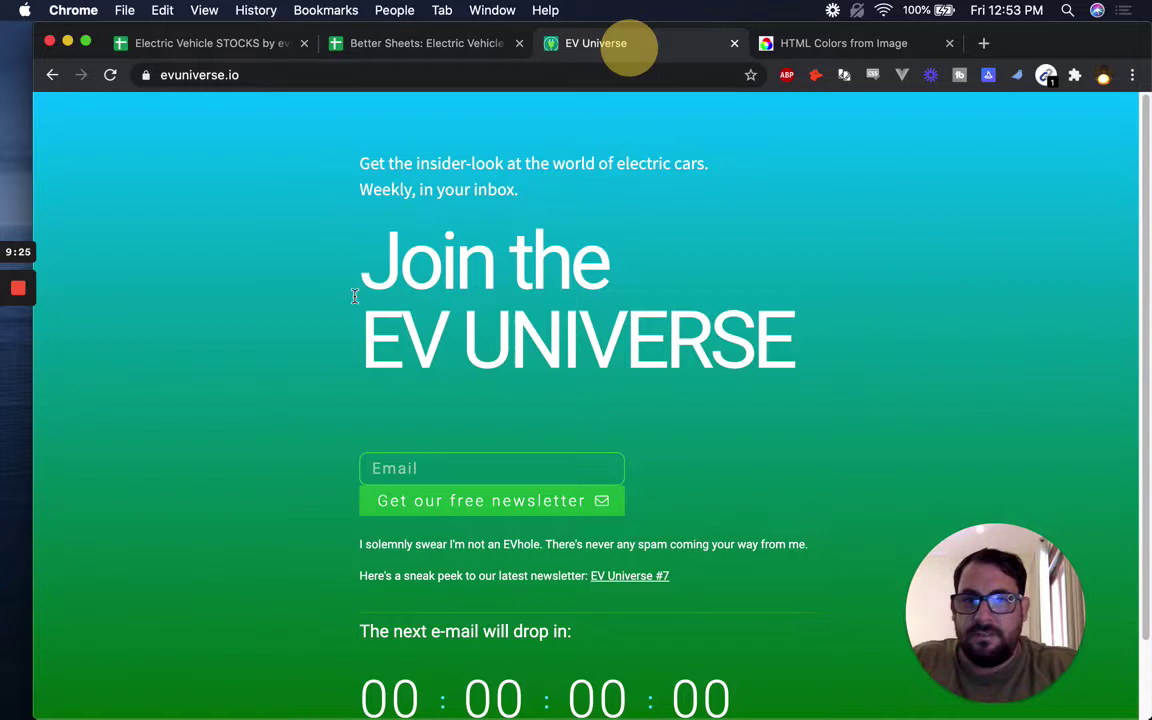
{"action": "key", "text": "super+shift+4"}
{"action": "left_click_drag", "start_coordinate": [135, 208], "coordinate": [853, 652]}
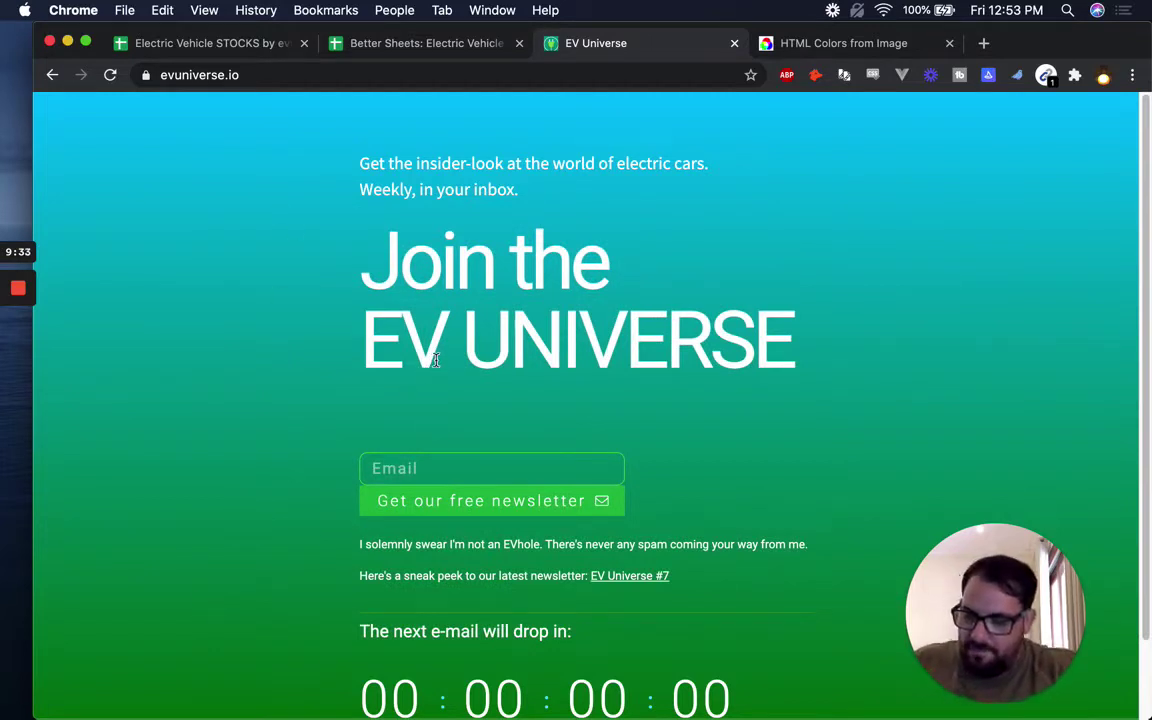
{"action": "key", "text": "super+shift+4"}
{"action": "left_click_drag", "start_coordinate": [128, 95], "coordinate": [834, 710]}
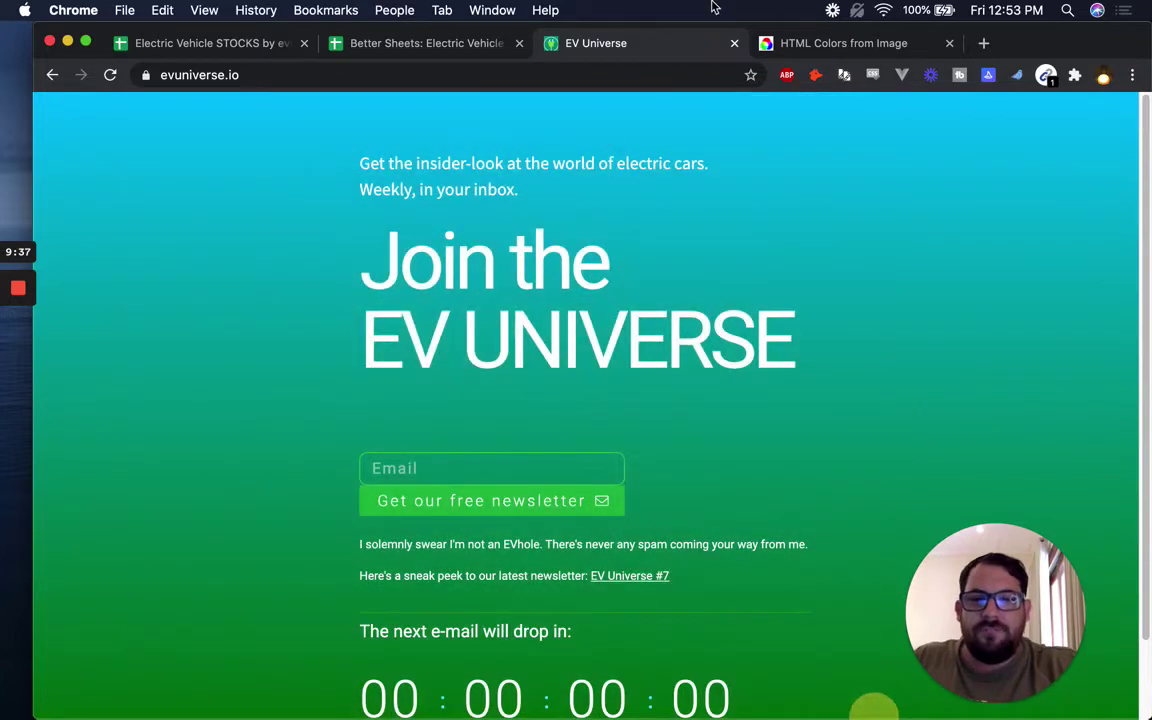
Step: Upload the newest desktop screenshot, Screen Shot 2020-12-18 at 12.53.37 PM, to the HTML Colors from Image page
{"action": "left_click", "coordinate": [870, 48]}
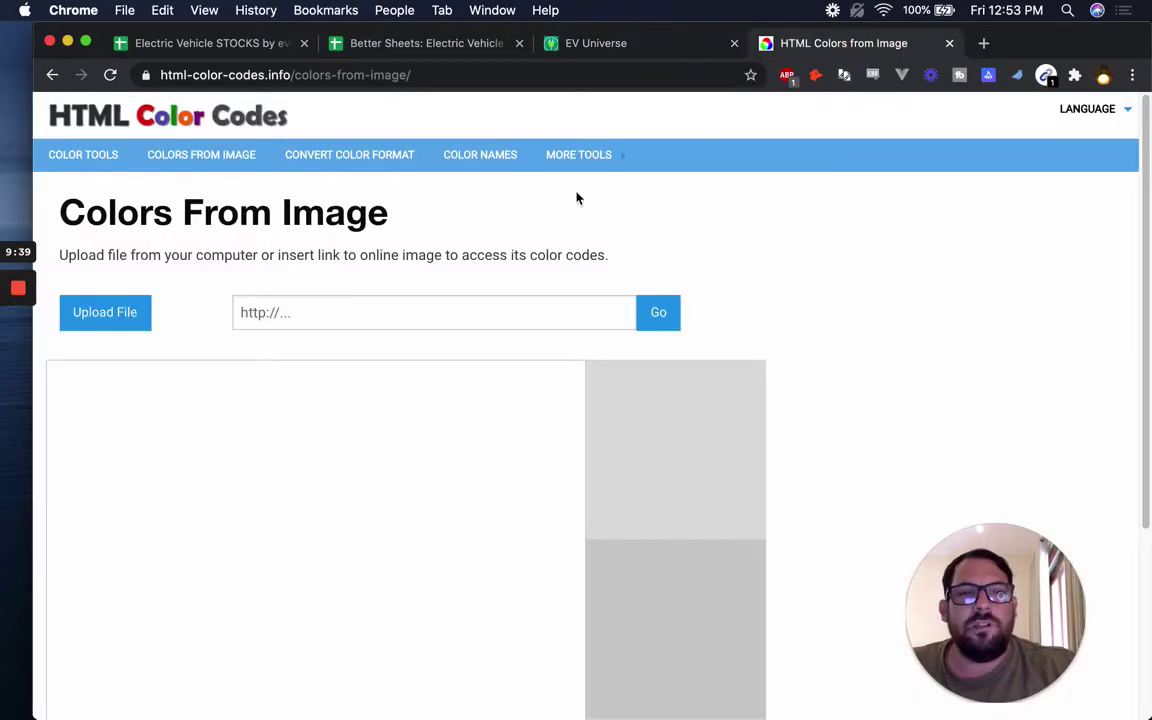
{"action": "left_click", "coordinate": [102, 314]}
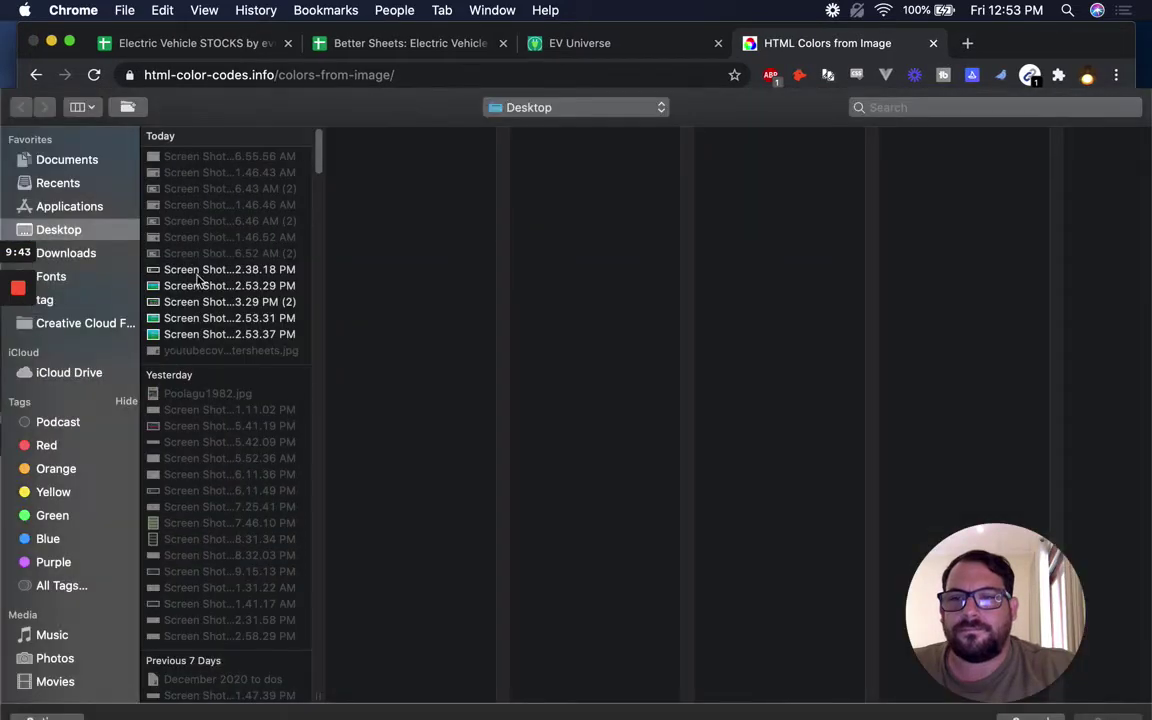
{"action": "left_click", "coordinate": [213, 337]}
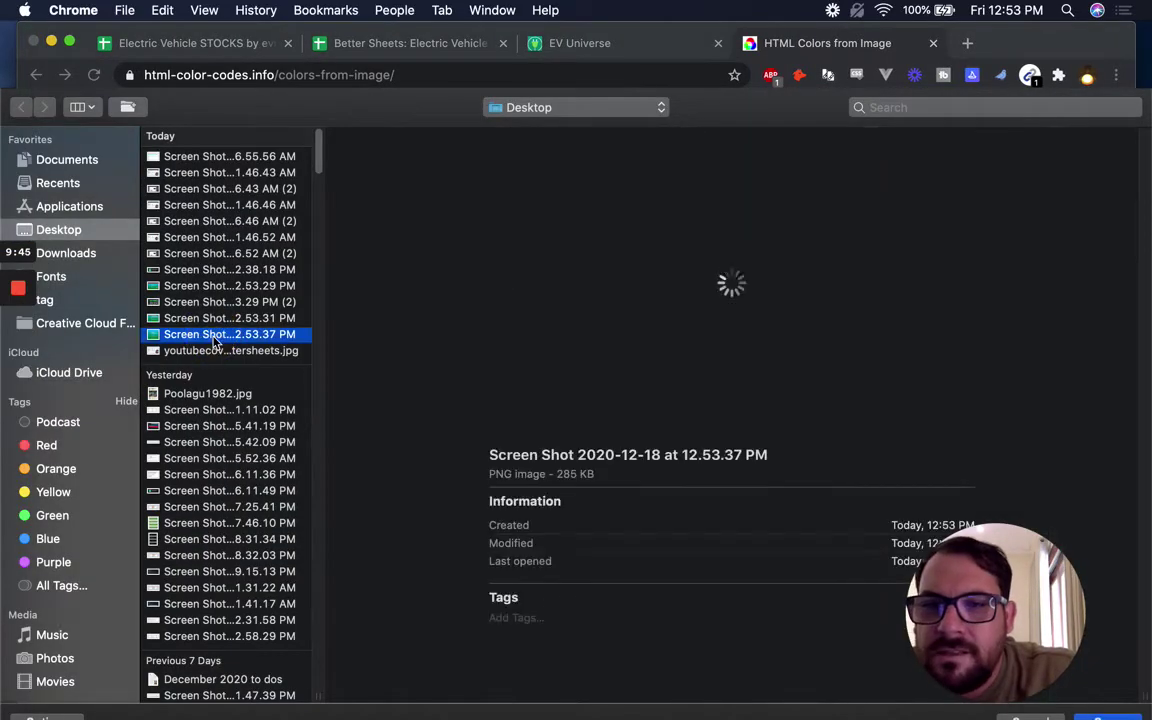
{"action": "double_click", "coordinate": [210, 336]}
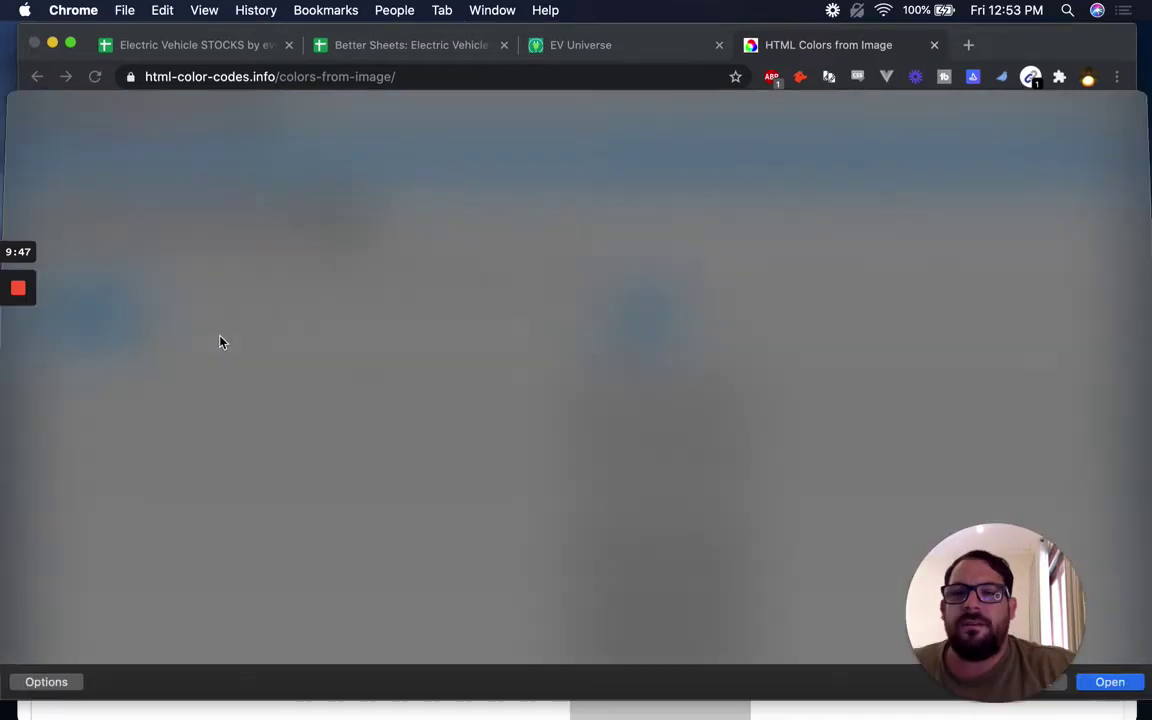
Step: Sample the light blue near the top and the dark green near the bottom of the uploaded image
{"action": "scroll", "coordinate": [429, 288], "scroll_direction": "down", "scroll_amount": 3}
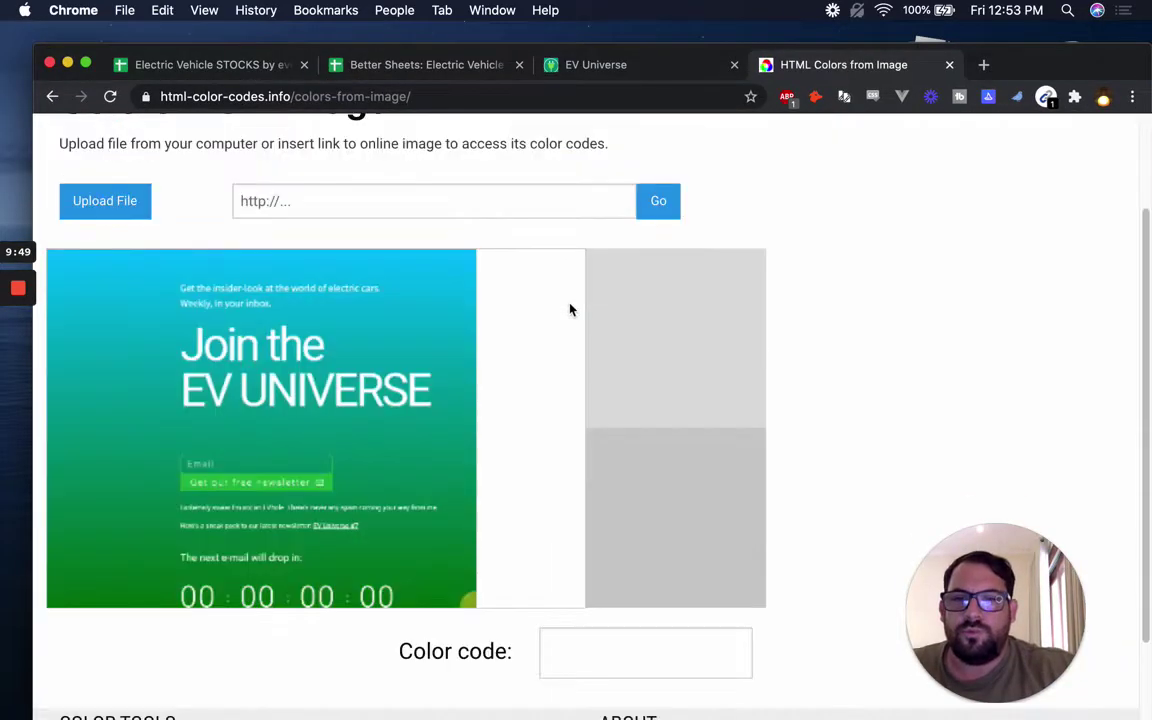
{"action": "left_click", "coordinate": [120, 258]}
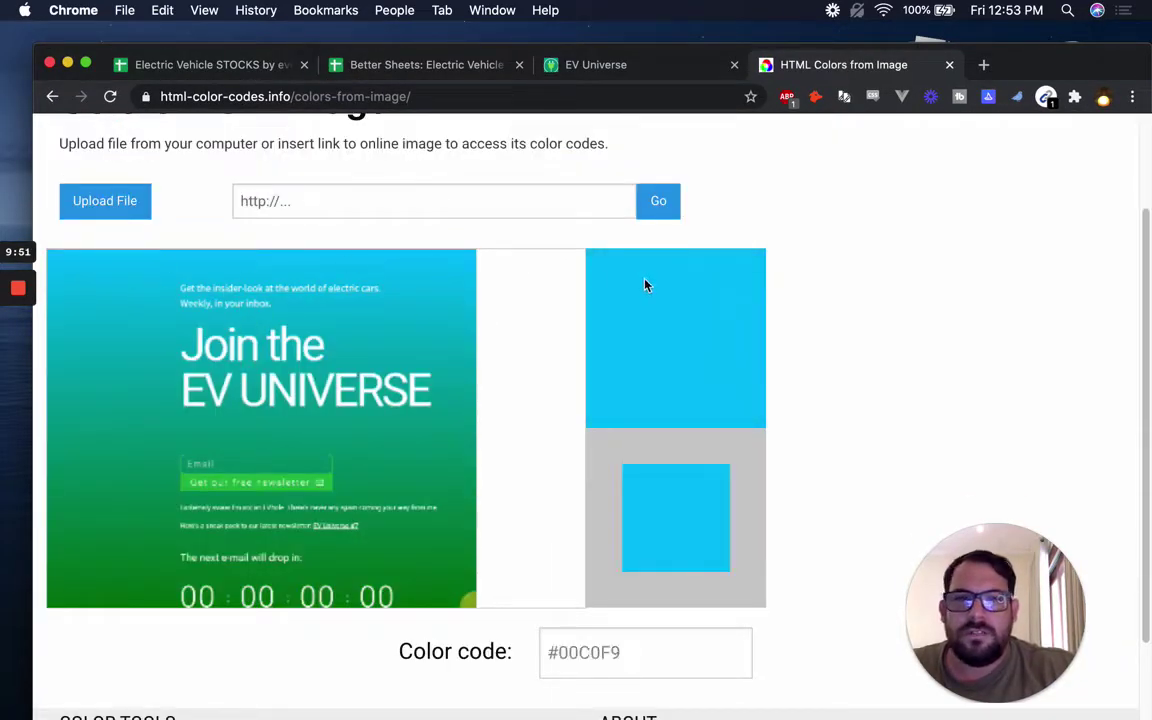
{"action": "left_click", "coordinate": [128, 556]}
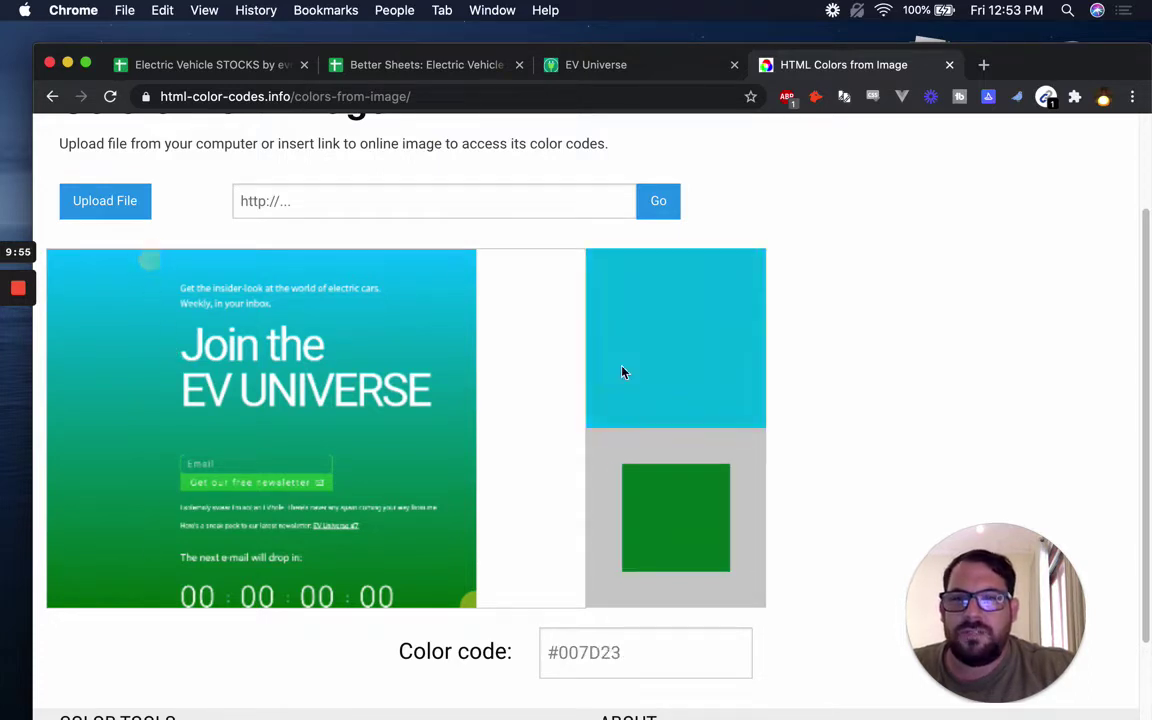
{"action": "scroll", "coordinate": [848, 360], "scroll_direction": "down", "scroll_amount": 2}
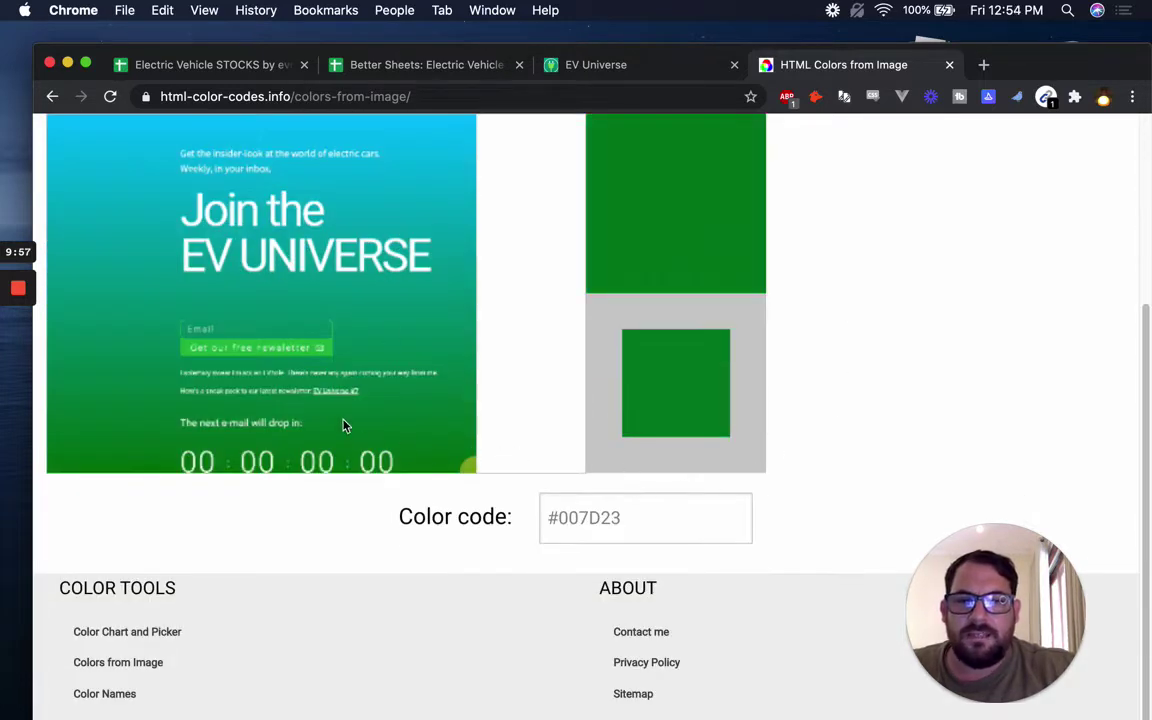
Step: Pick the light blue #01C0F9 from the top edge of the image and copy its color code without the hash
{"action": "scroll", "coordinate": [345, 427], "scroll_direction": "up", "scroll_amount": 2}
{"action": "left_click", "coordinate": [224, 262]}
{"action": "left_click", "coordinate": [383, 244]}
{"action": "left_click", "coordinate": [452, 250]}
{"action": "left_click", "coordinate": [456, 252]}
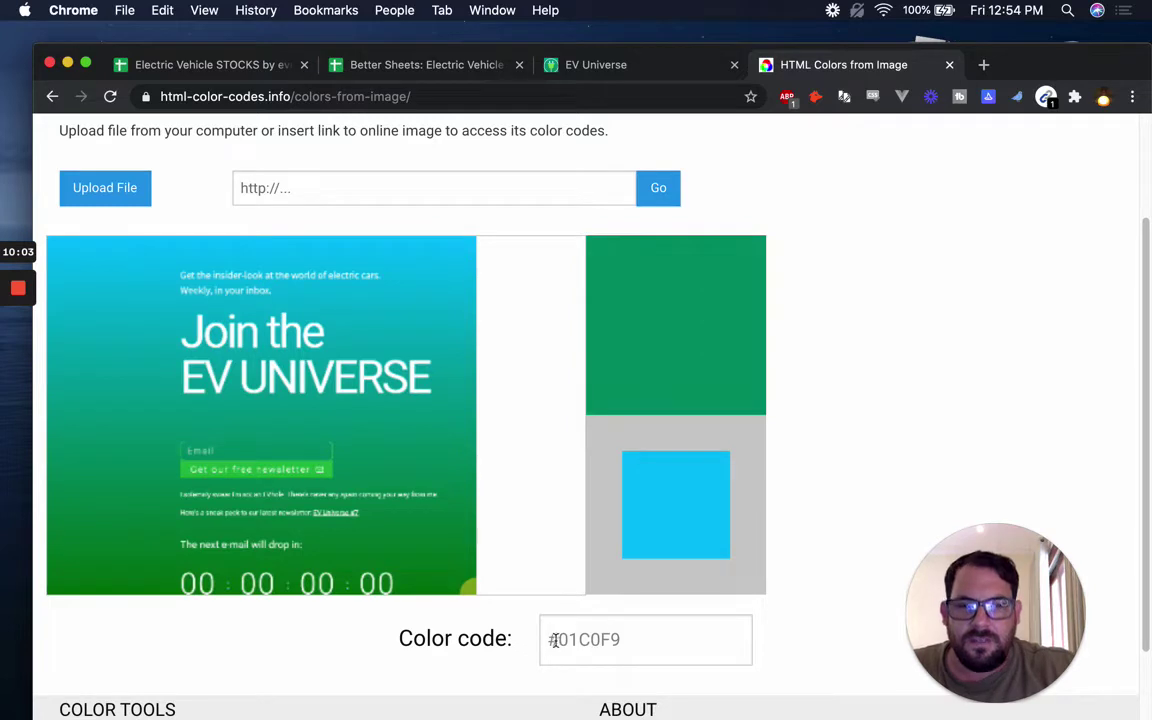
{"action": "left_click_drag", "start_coordinate": [556, 640], "coordinate": [640, 632]}
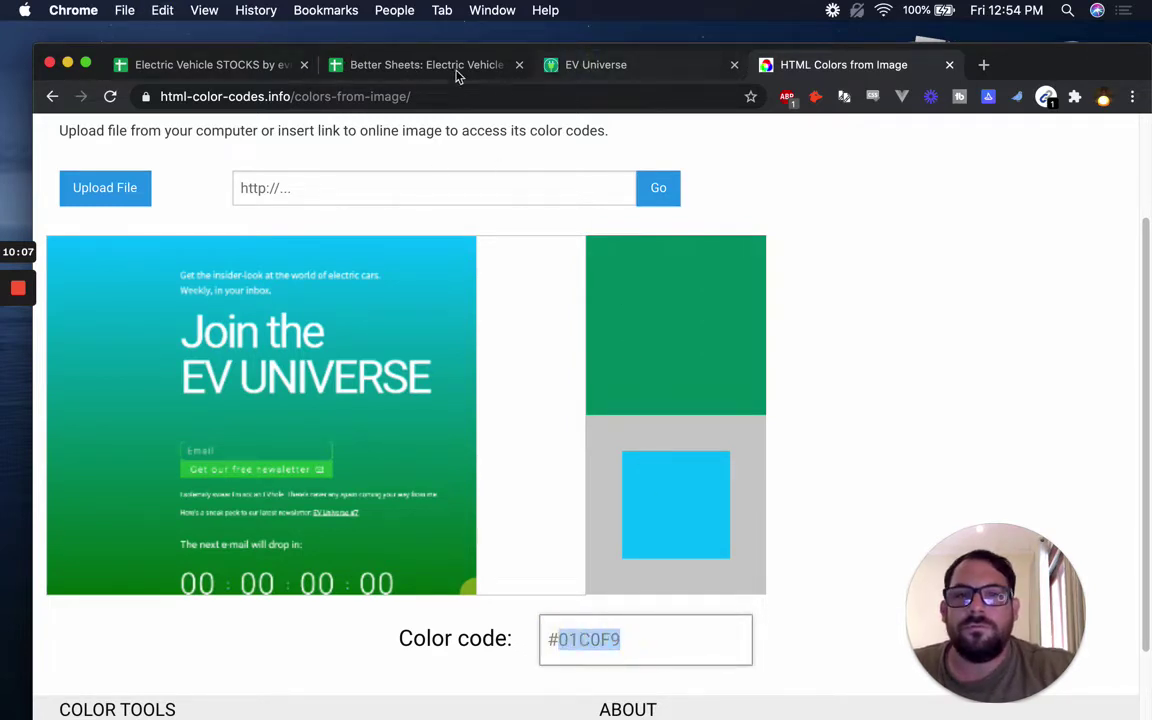
Step: Return to the Better Sheets spreadsheet and fill the heading row 1 with the custom color #01C0F9
{"action": "key", "text": "ctrl+shift+Tab"}
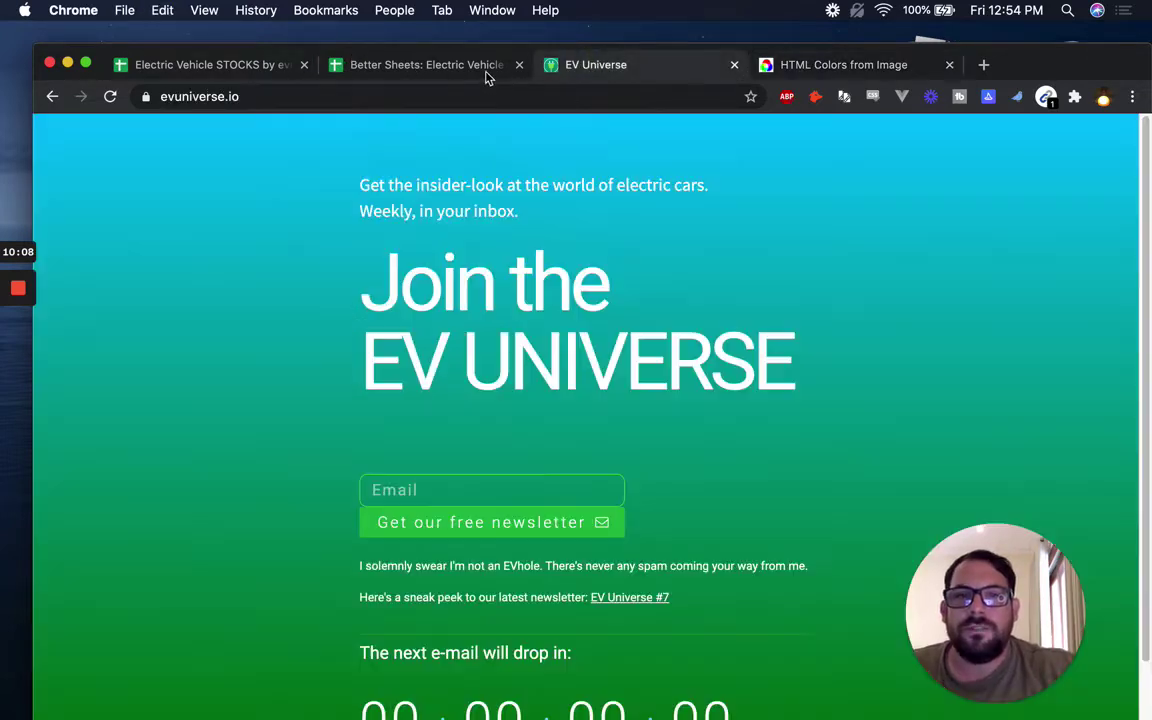
{"action": "left_click", "coordinate": [238, 68]}
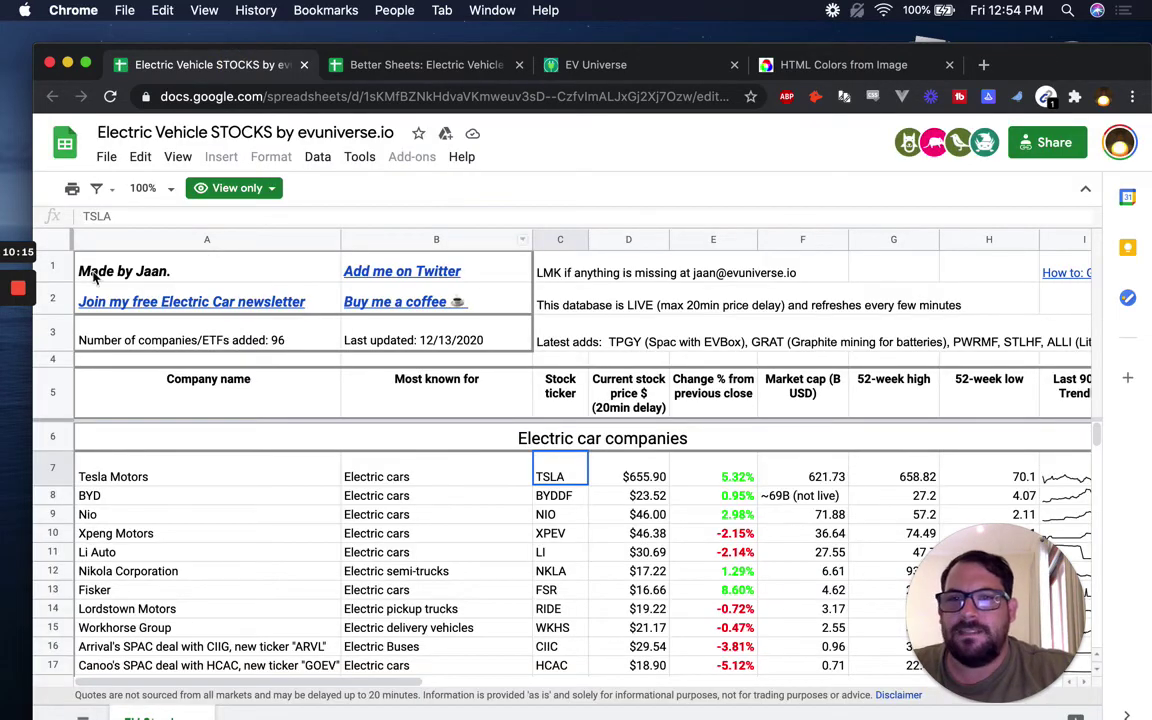
{"action": "left_click", "coordinate": [383, 70]}
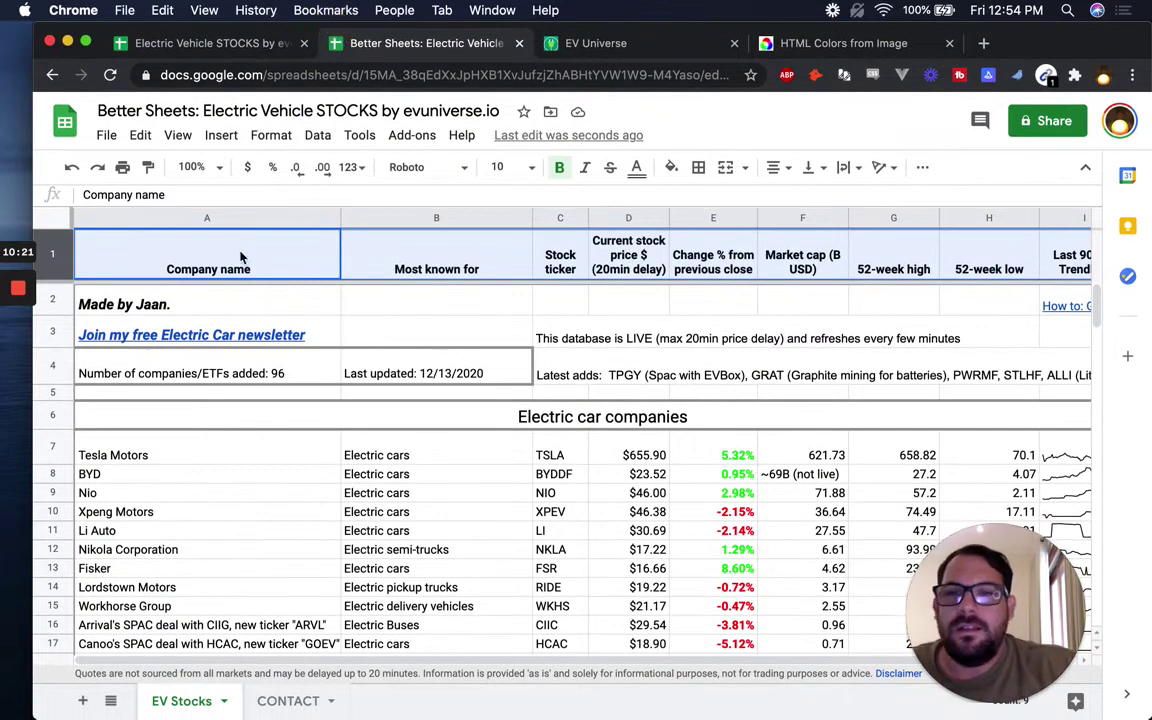
{"action": "left_click", "coordinate": [672, 167]}
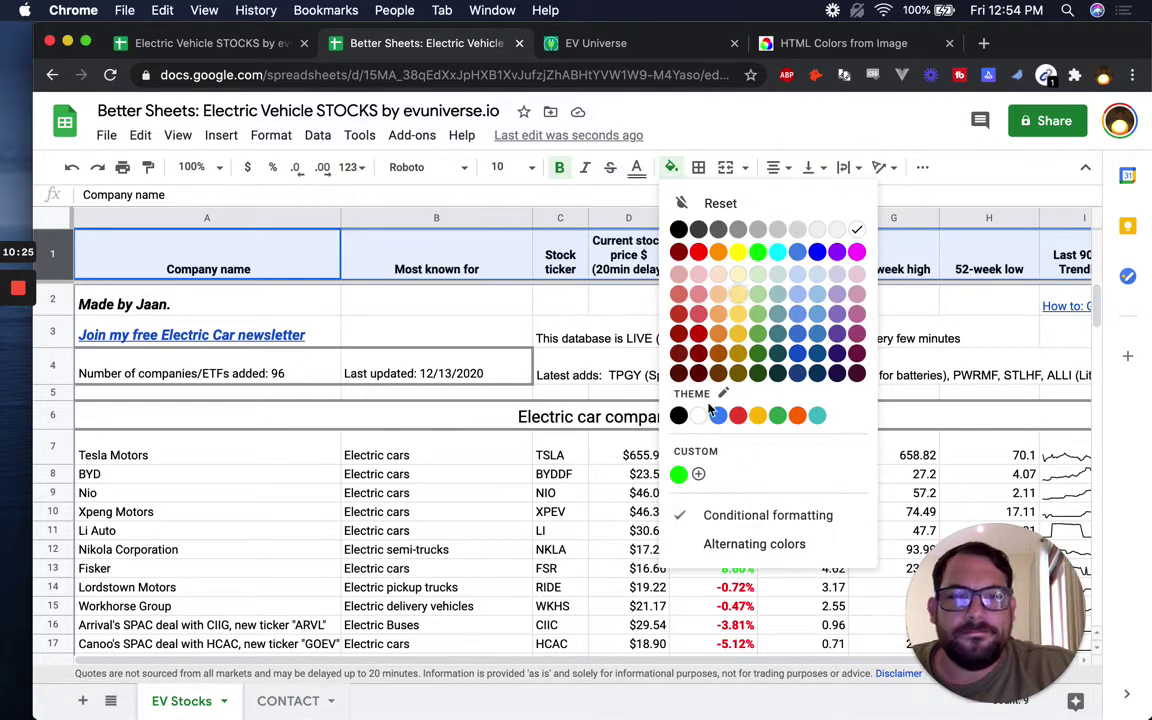
{"action": "left_click", "coordinate": [698, 473]}
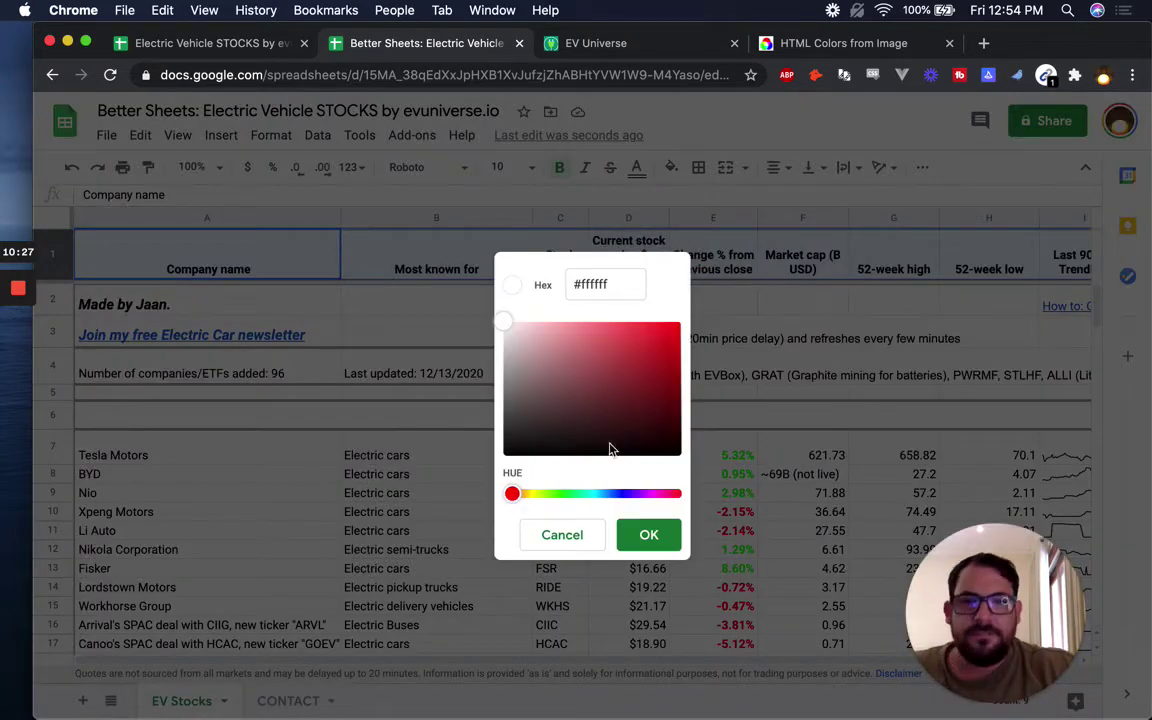
{"action": "left_click_drag", "start_coordinate": [580, 284], "coordinate": [663, 290]}
{"action": "type", "text": "#01C0F9"}
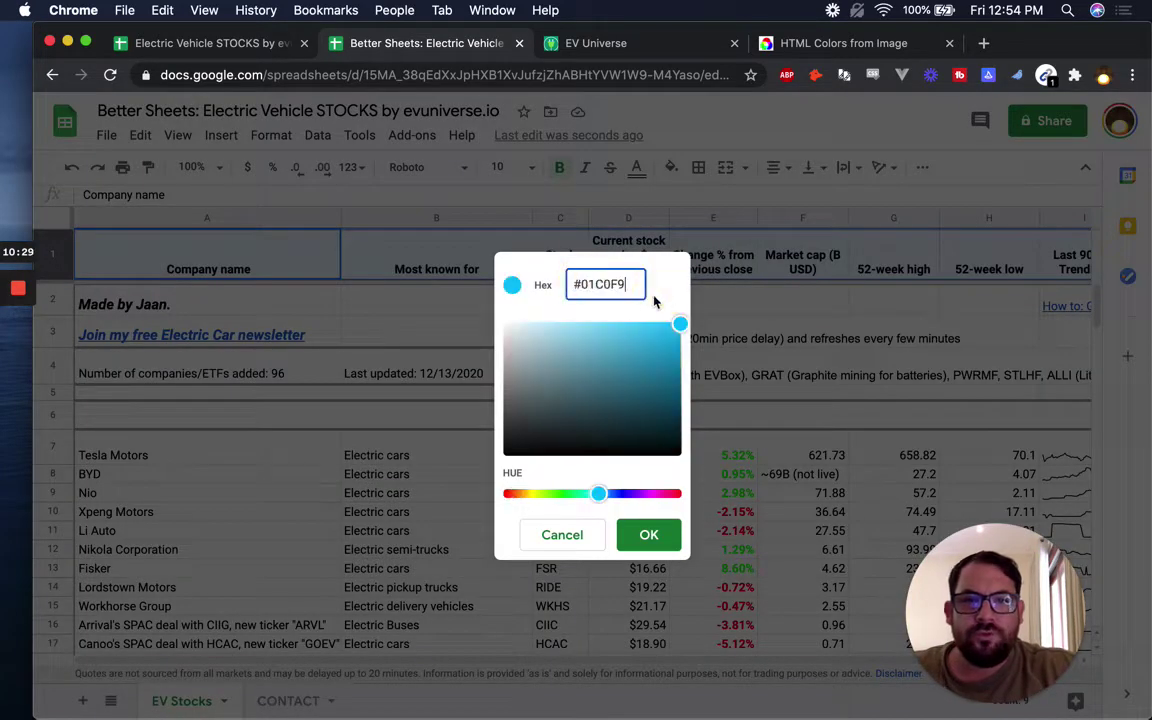
{"action": "left_click", "coordinate": [648, 534]}
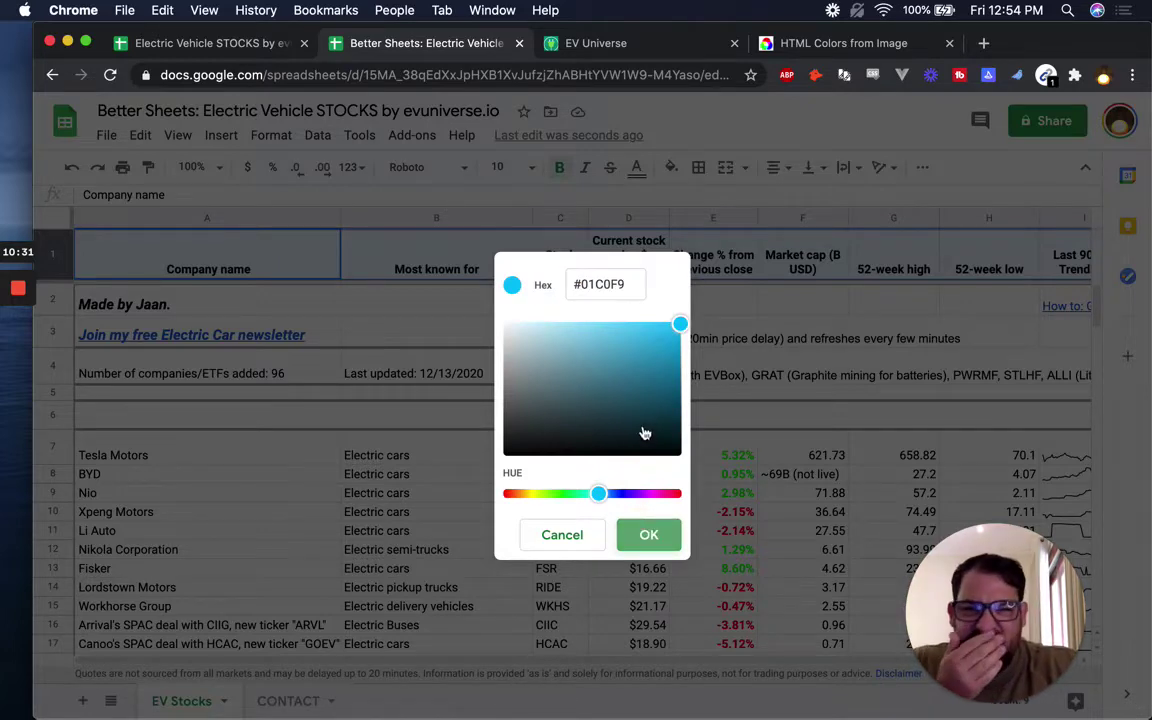
{"action": "left_click", "coordinate": [652, 536]}
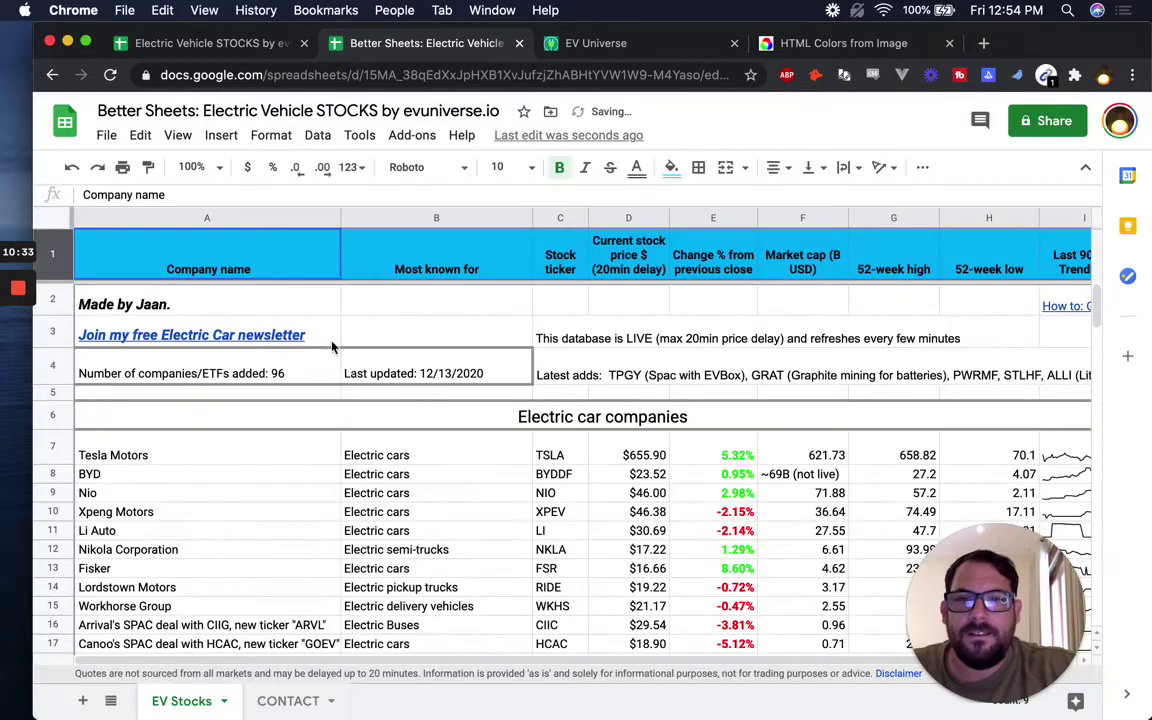
Step: Set the text color of the heading row 1 to white, after trying dark grey
{"action": "left_click", "coordinate": [636, 167]}
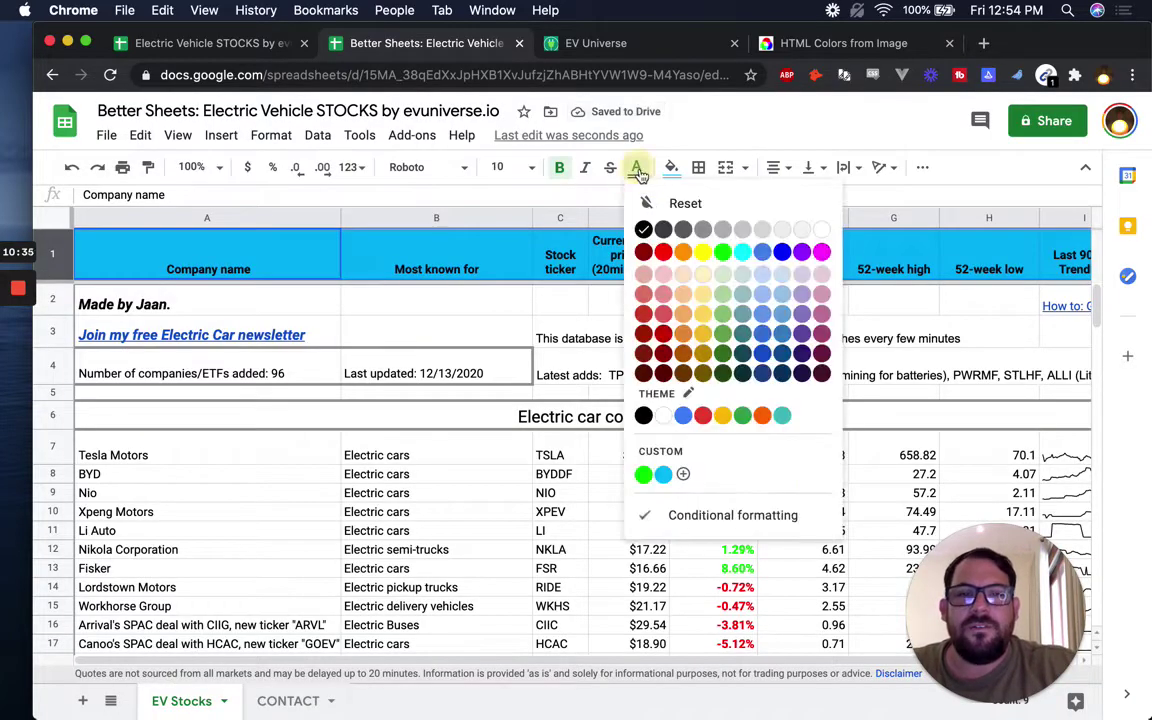
{"action": "left_click", "coordinate": [683, 230]}
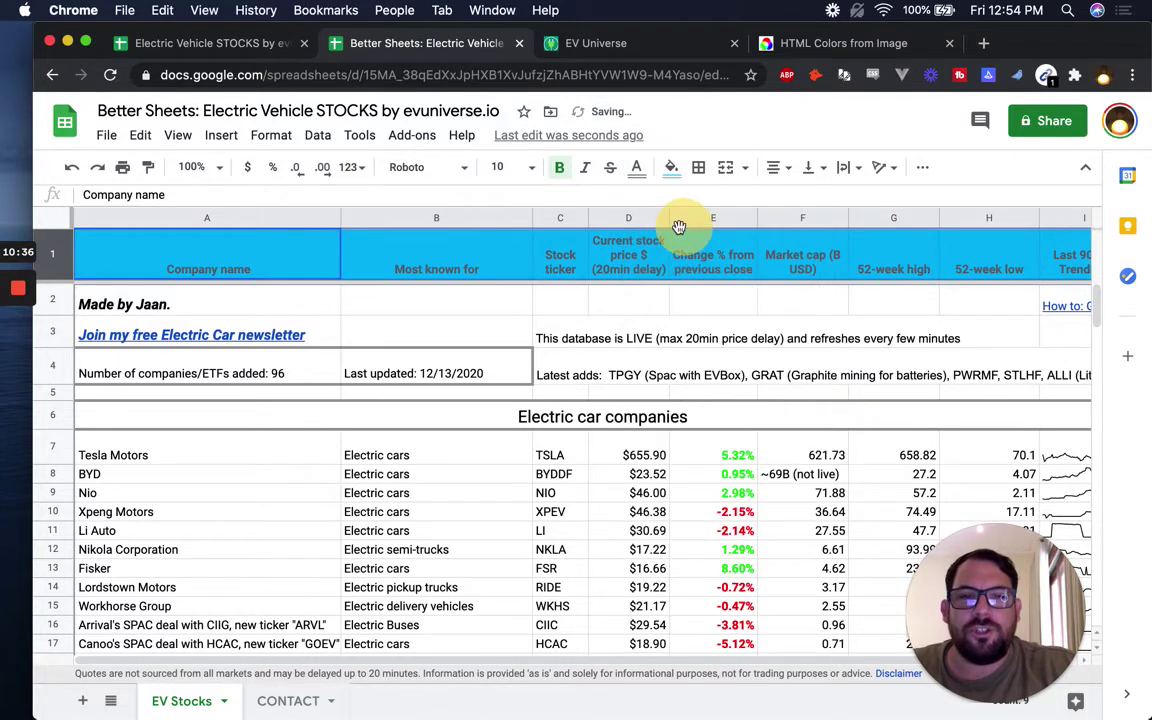
{"action": "left_click", "coordinate": [636, 167]}
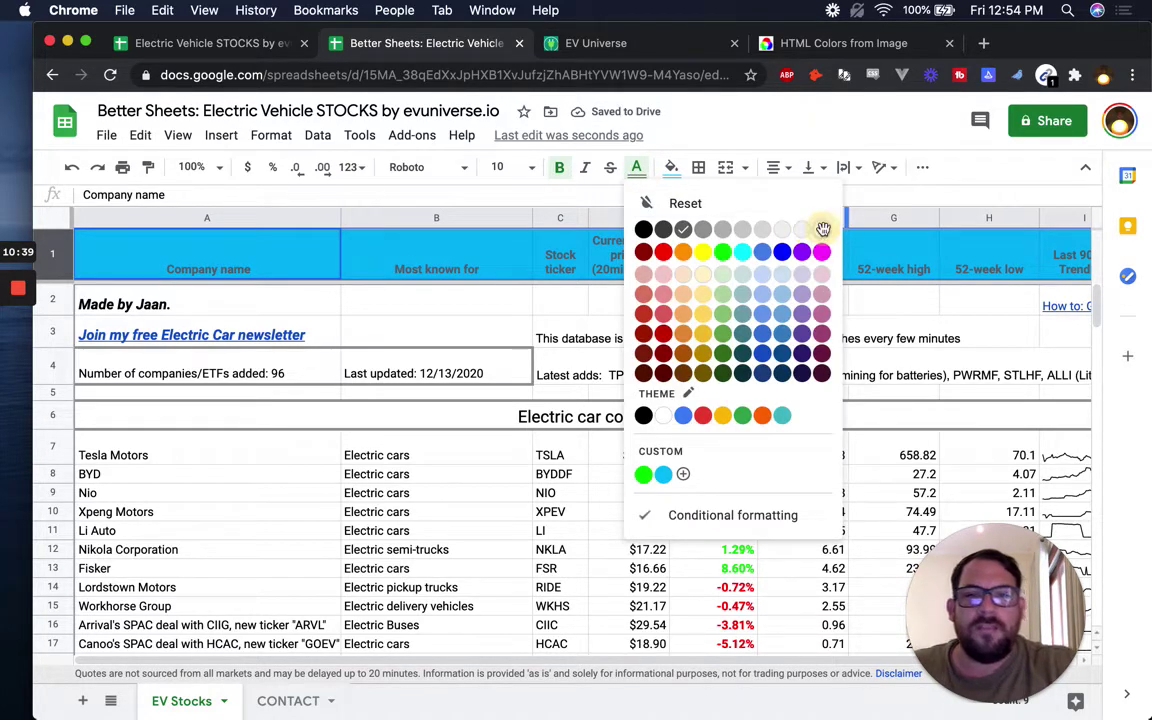
{"action": "left_click", "coordinate": [822, 229]}
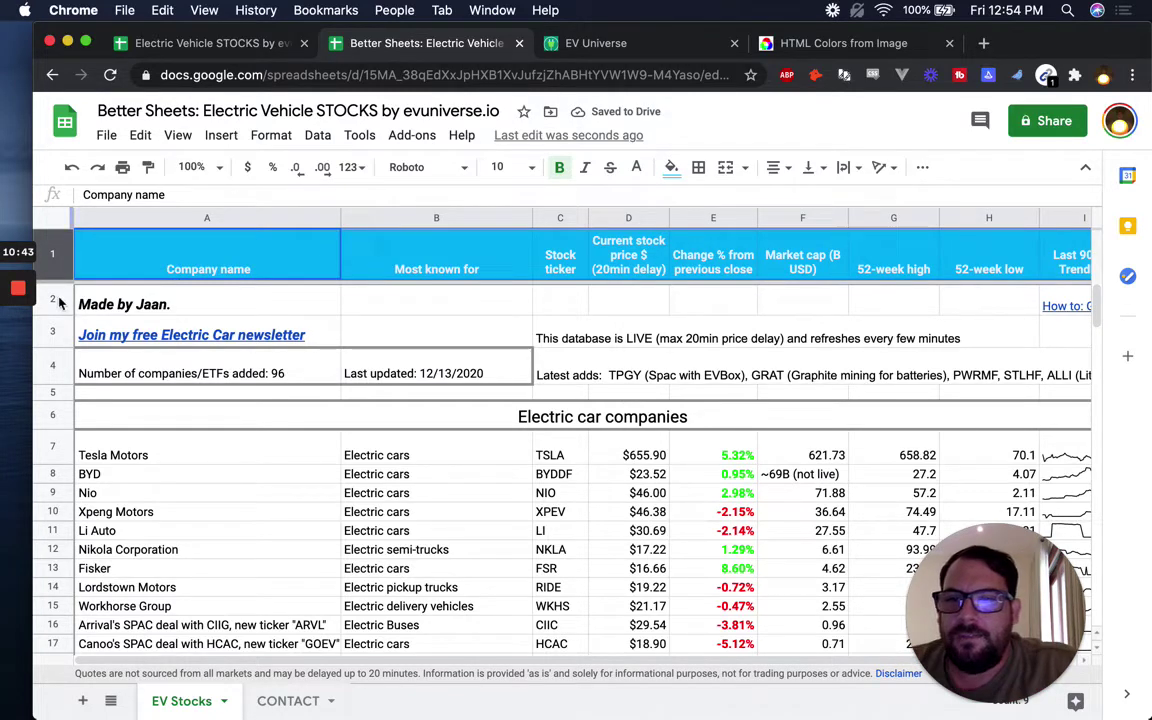
Step: Select rows 2 to 6, then sample the teal #00A296 from the middle of the image on HTML Colors from Image and copy its code without the hash
{"action": "left_click_drag", "start_coordinate": [52, 298], "coordinate": [58, 410]}
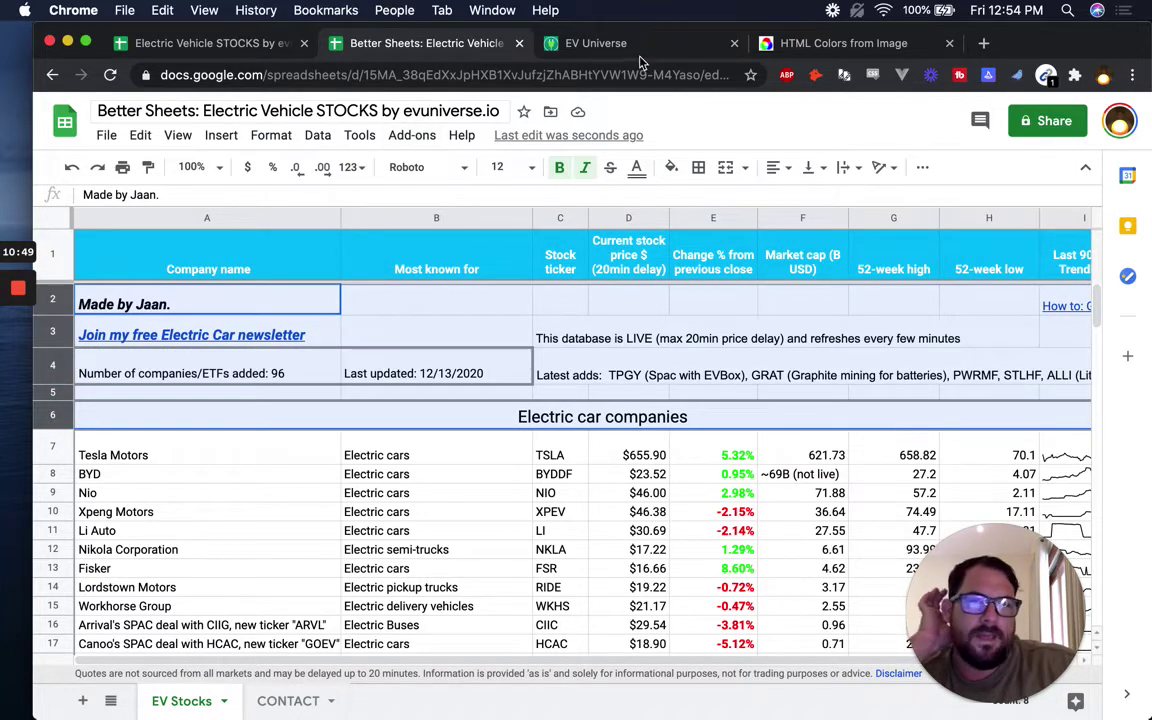
{"action": "left_click", "coordinate": [620, 45]}
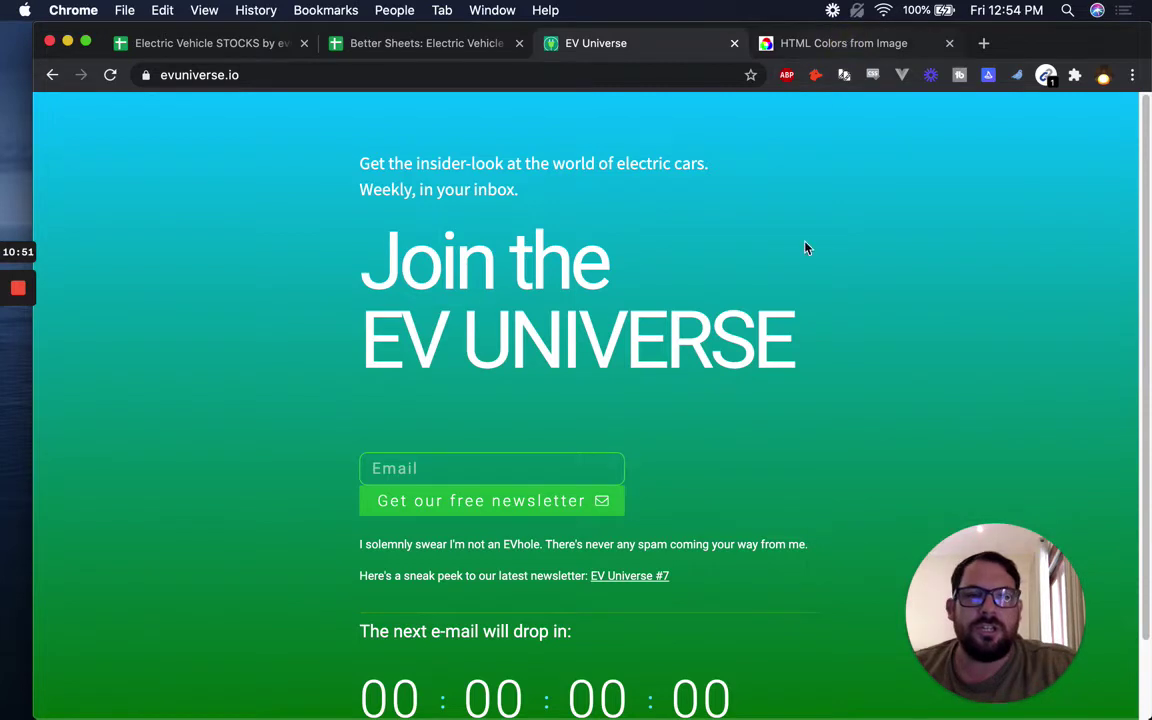
{"action": "key", "text": "ctrl+Tab"}
{"action": "left_click", "coordinate": [426, 572]}
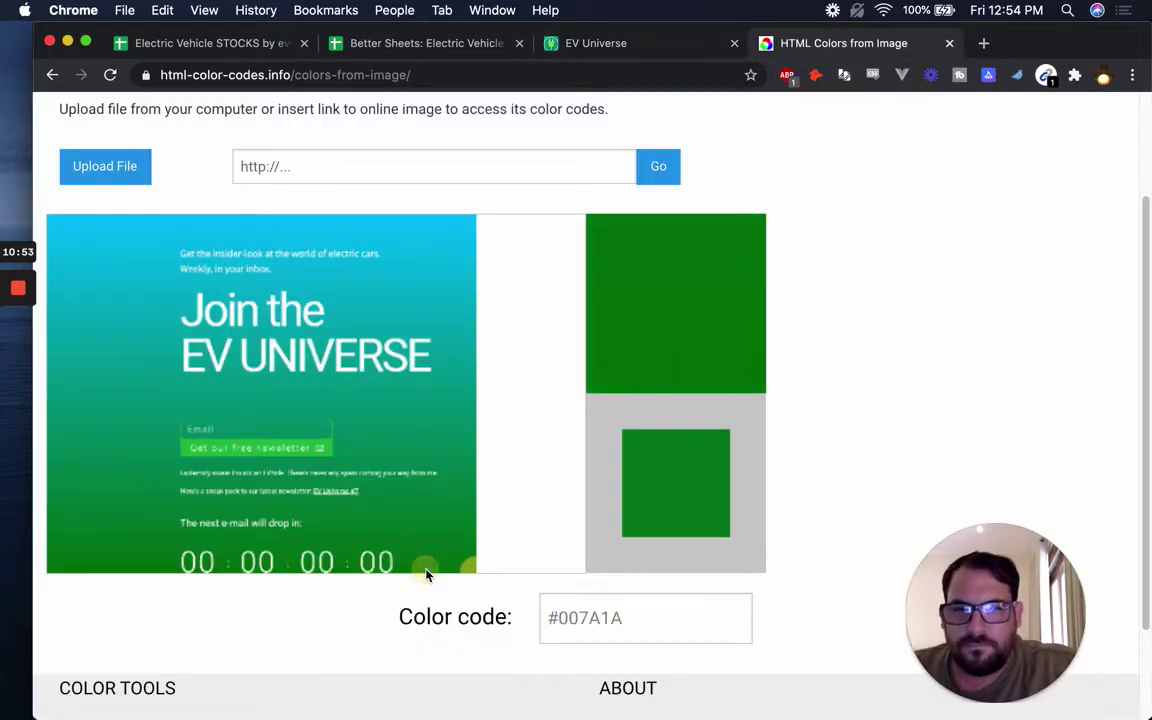
{"action": "left_click", "coordinate": [105, 432]}
{"action": "left_click", "coordinate": [116, 393]}
{"action": "left_click", "coordinate": [130, 381]}
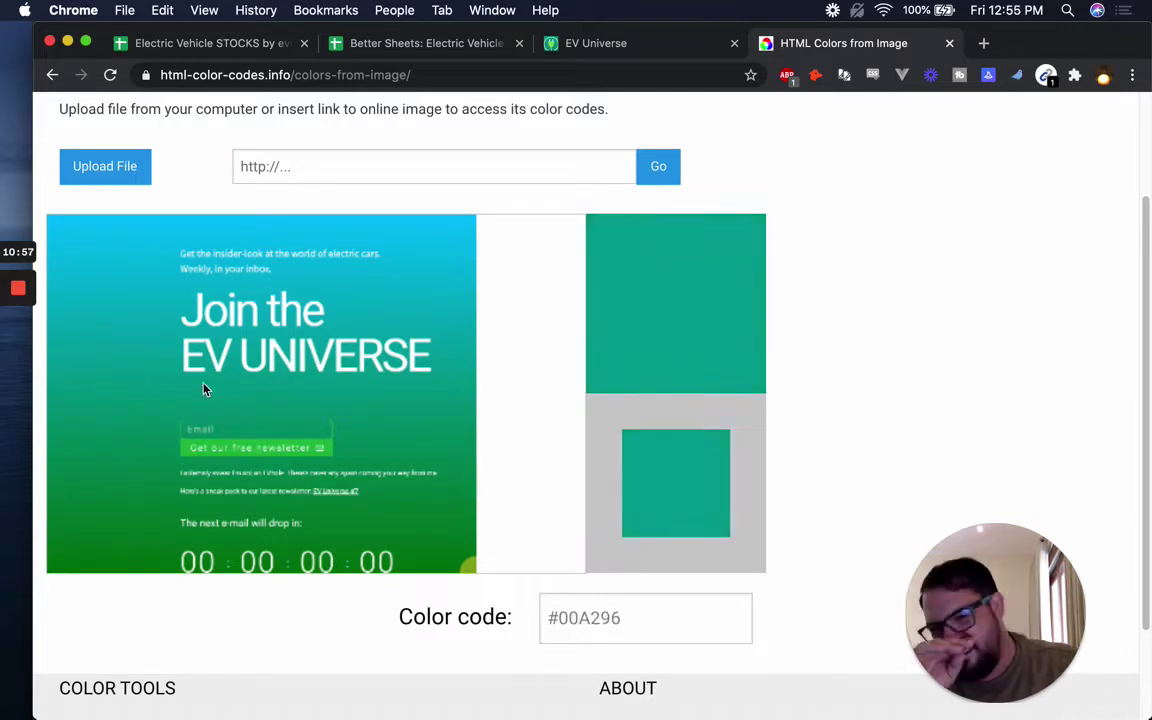
{"action": "left_click", "coordinate": [99, 392]}
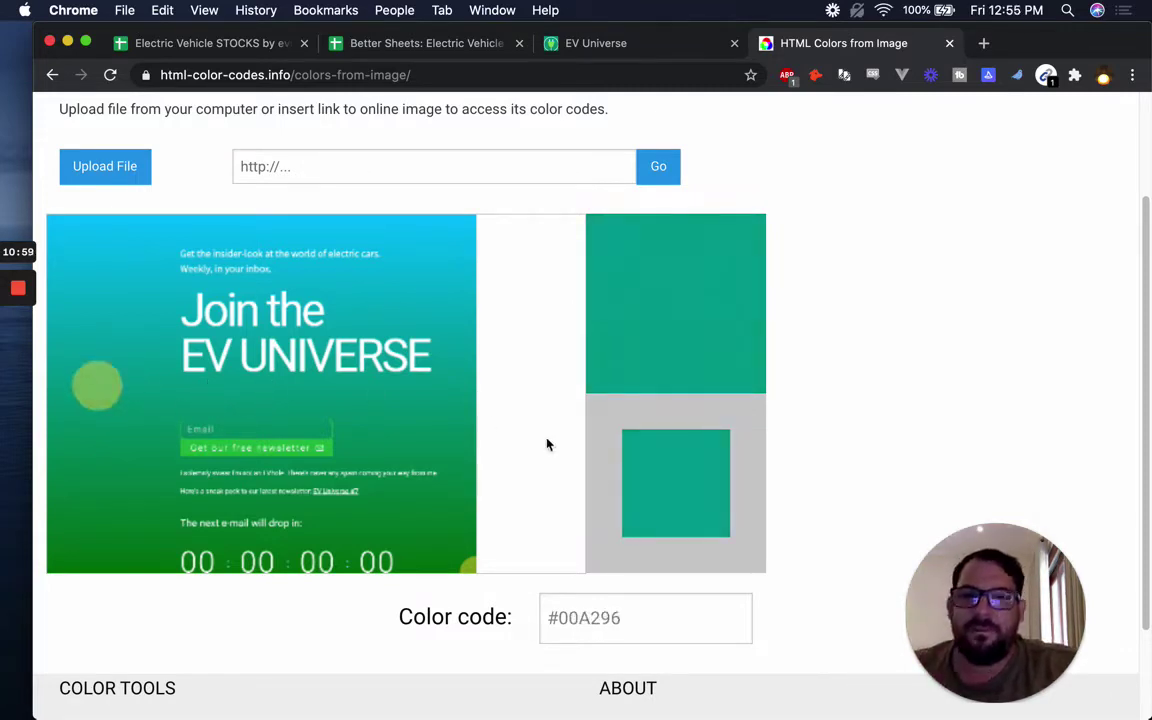
{"action": "double_click", "coordinate": [656, 620]}
{"action": "key", "text": "super+c"}
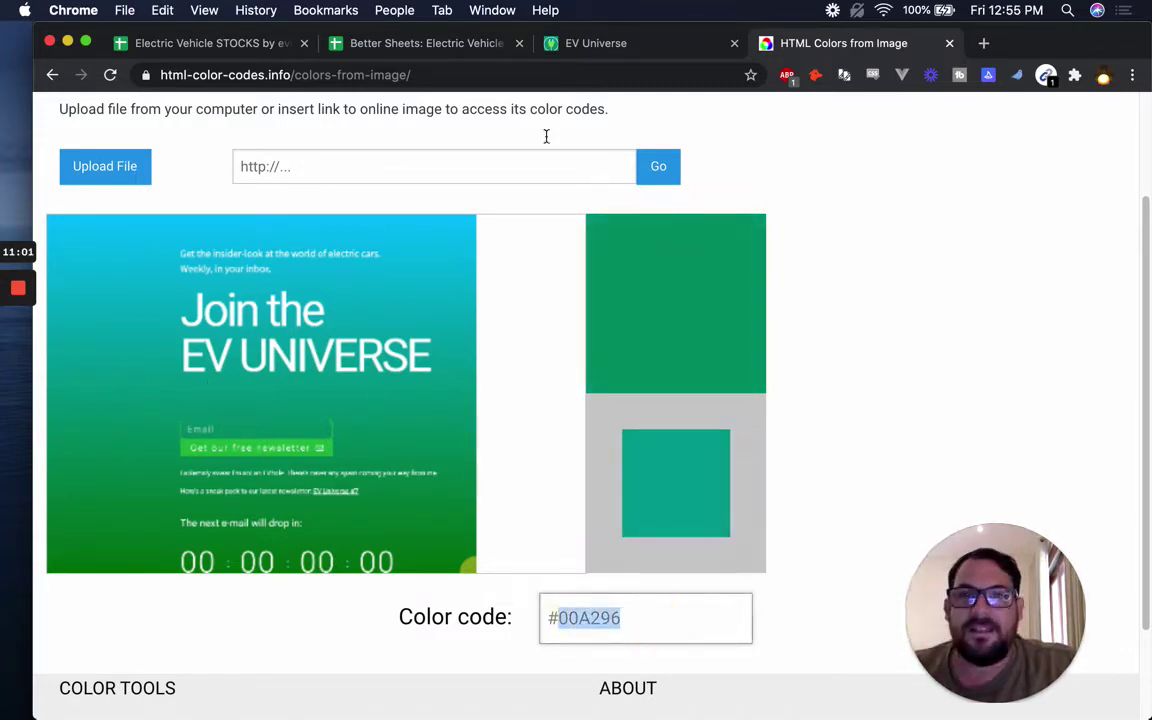
Step: Return to the Better Sheets spreadsheet and fill rows 2 to 6 with the custom color #00A296
{"action": "left_click", "coordinate": [421, 45]}
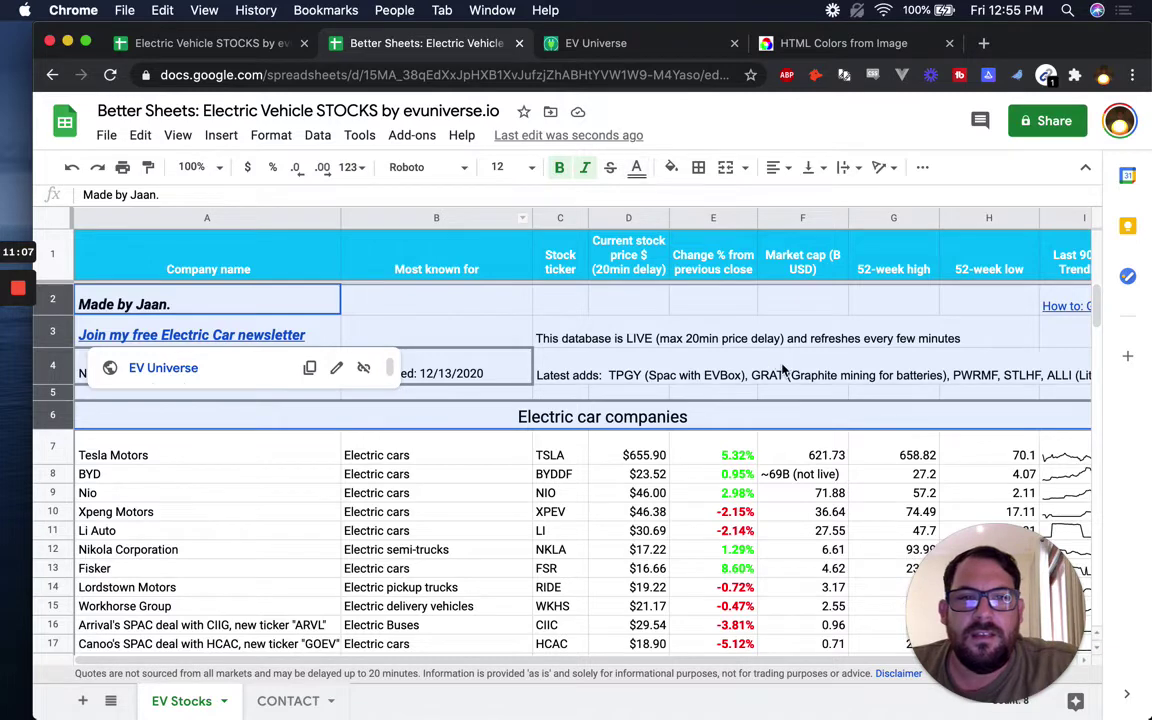
{"action": "left_click", "coordinate": [671, 167]}
{"action": "left_click", "coordinate": [718, 474]}
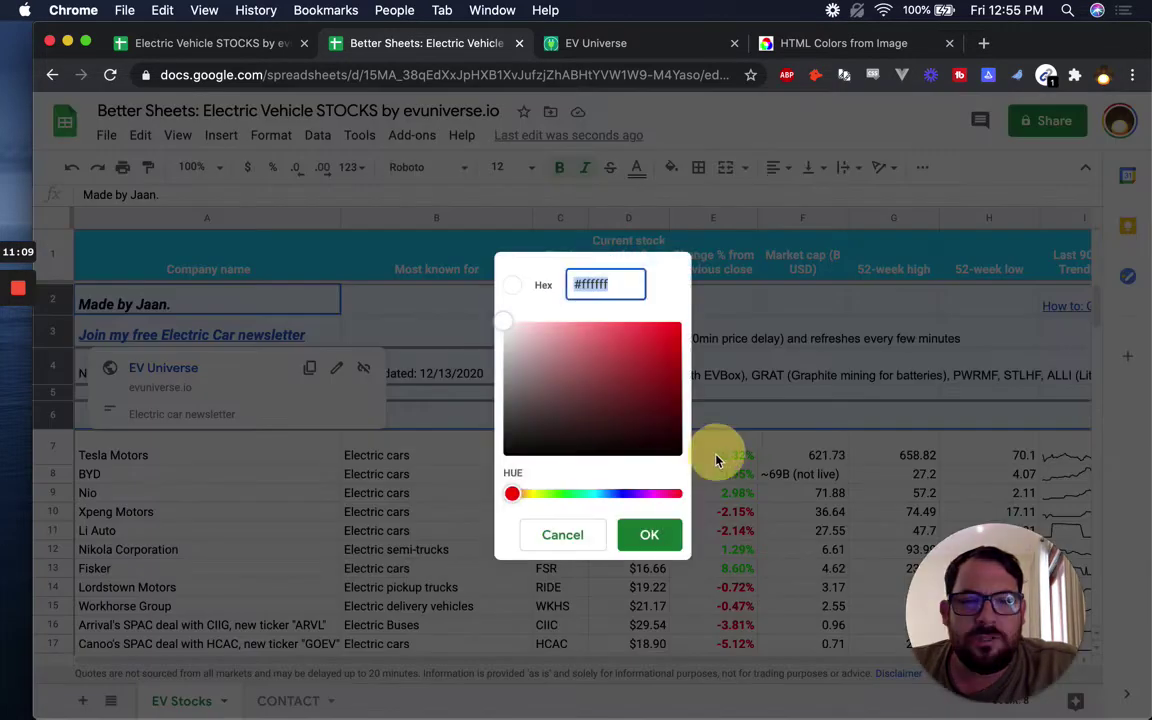
{"action": "double_click", "coordinate": [582, 284]}
{"action": "key", "text": "super+v"}
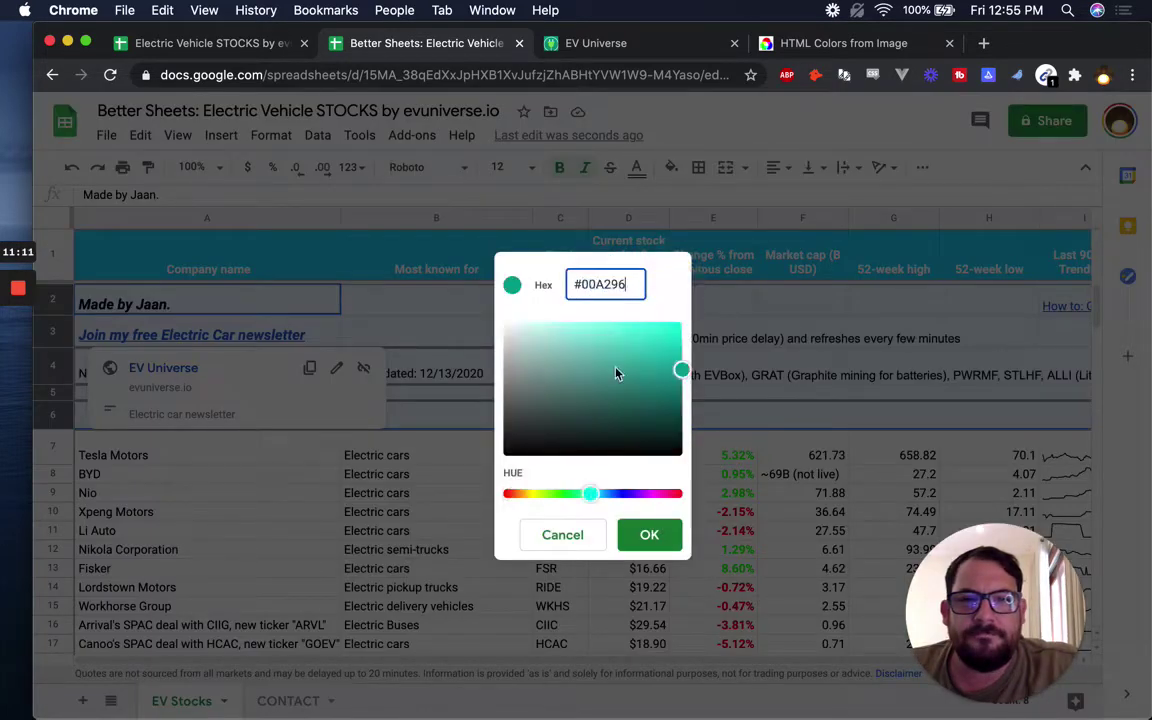
{"action": "left_click", "coordinate": [649, 537]}
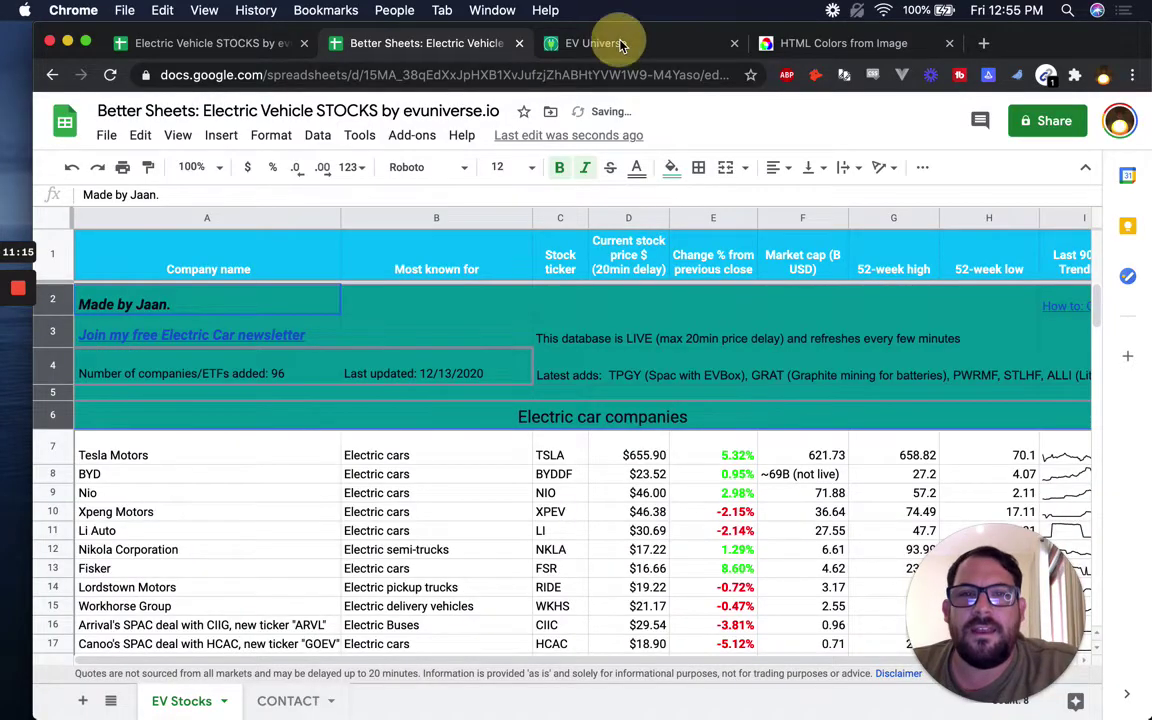
Step: Sample the dark green #00770F near the bottom of the image on HTML Colors from Image and copy its code without the hash
{"action": "left_click", "coordinate": [620, 45]}
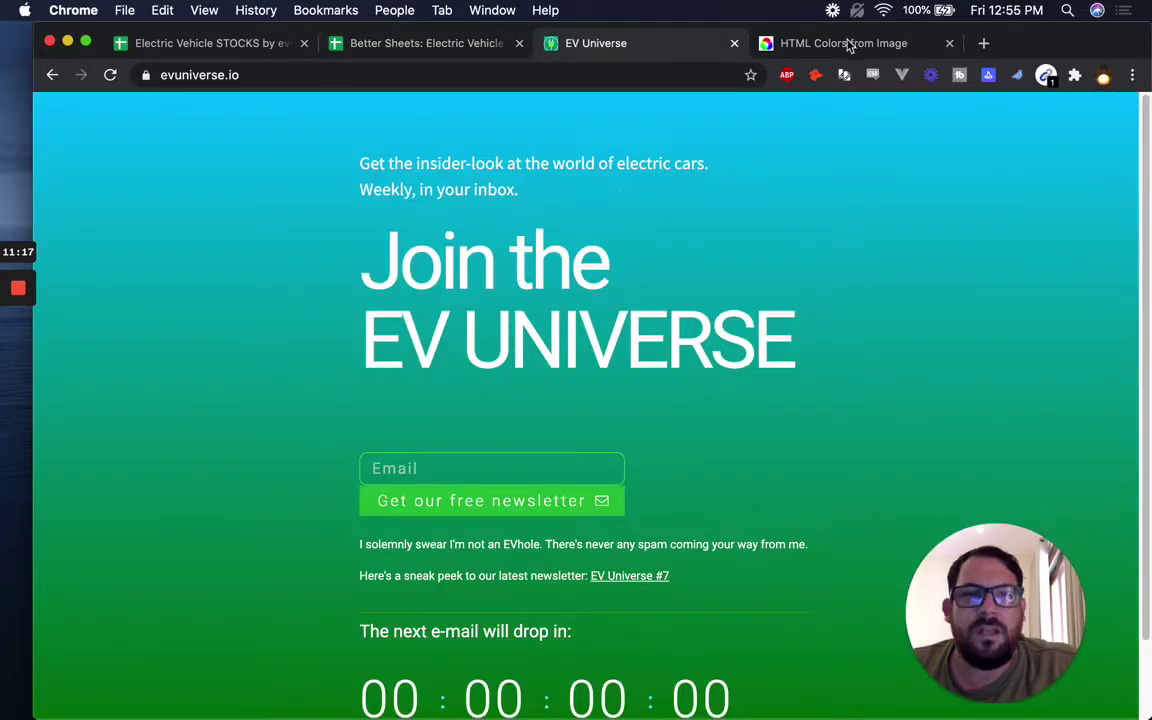
{"action": "left_click", "coordinate": [810, 45]}
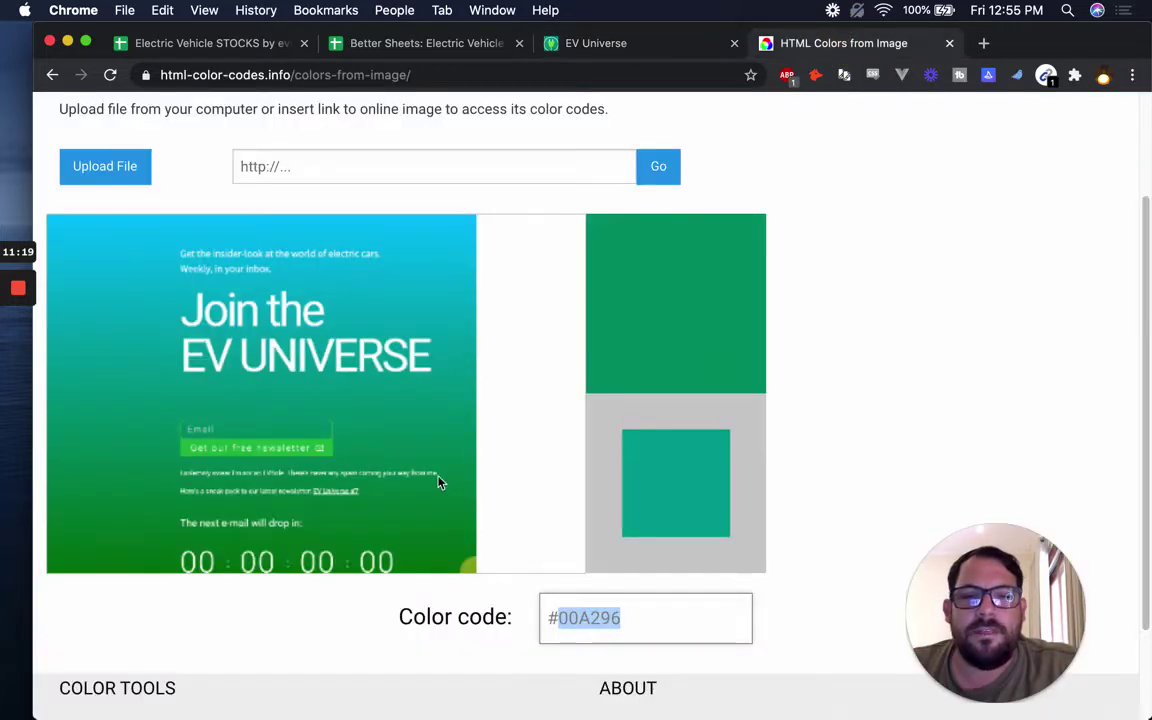
{"action": "left_click", "coordinate": [444, 558]}
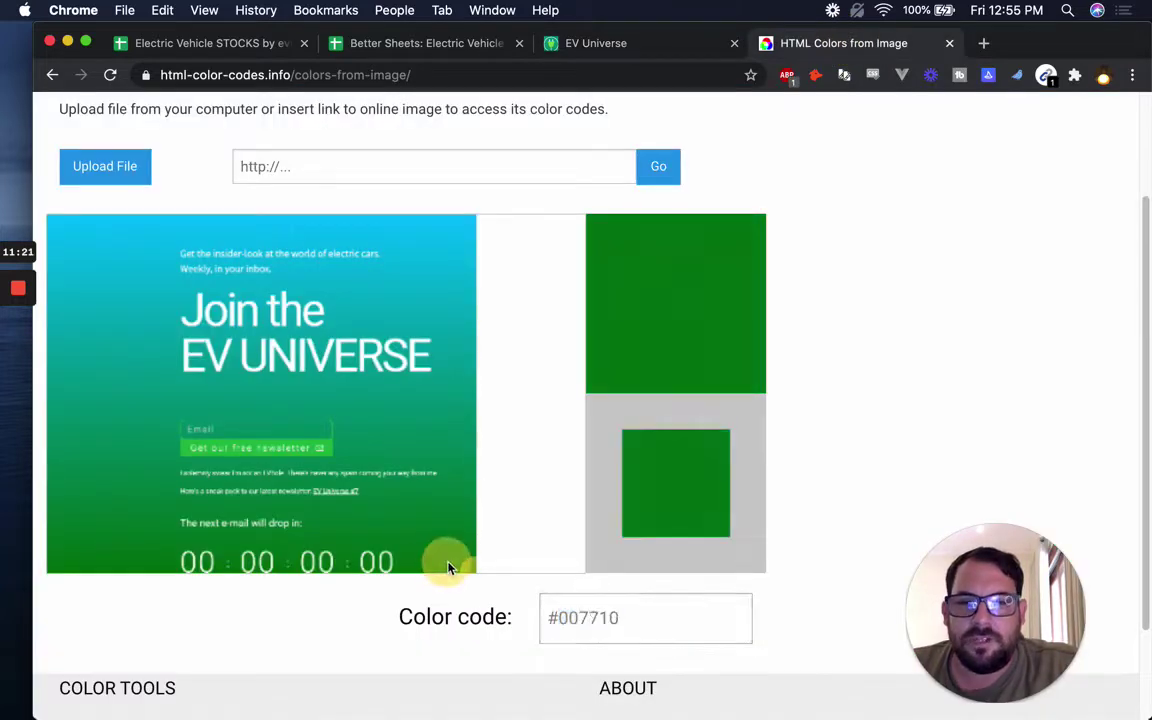
{"action": "left_click_drag", "start_coordinate": [561, 628], "coordinate": [666, 609]}
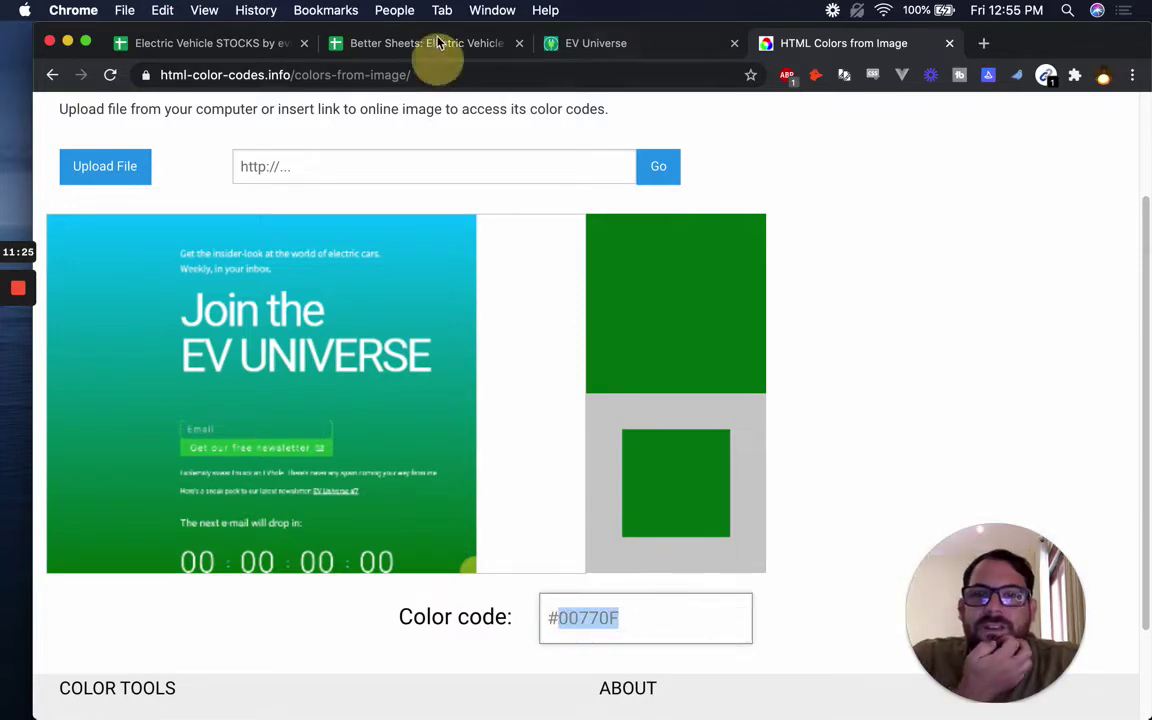
Step: Back in the Better Sheets spreadsheet, add the custom color #00770F and apply it as the fill of rows 2 to 6
{"action": "left_click", "coordinate": [395, 45]}
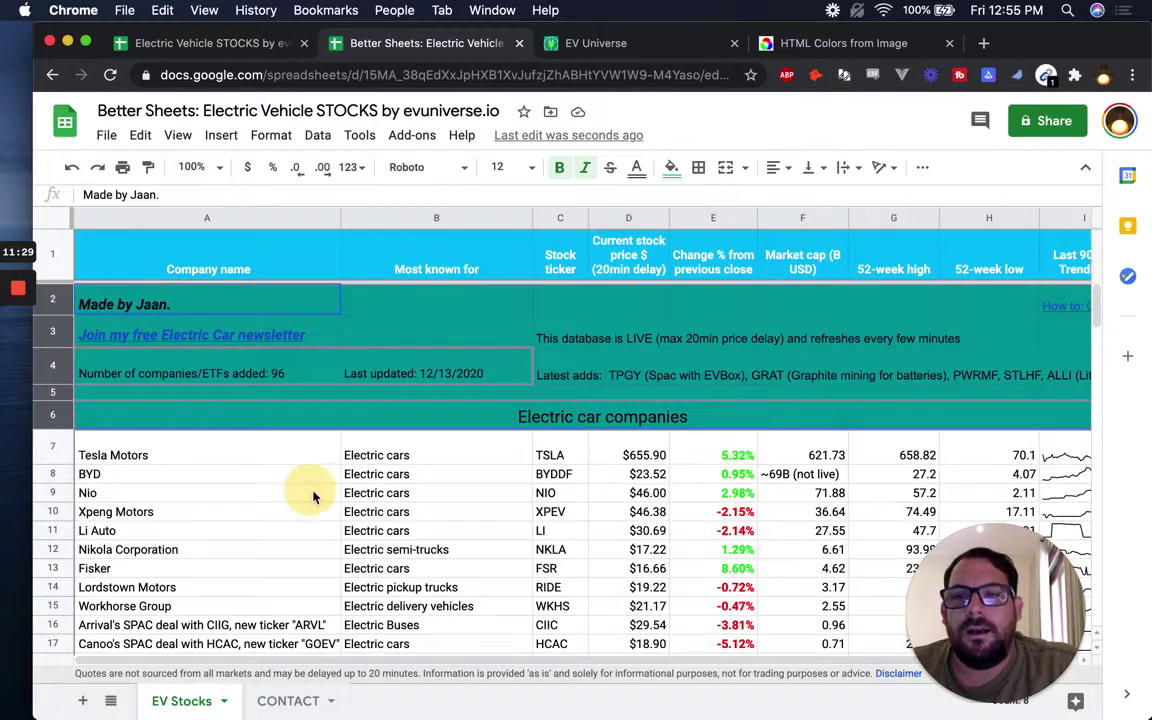
{"action": "left_click", "coordinate": [313, 497]}
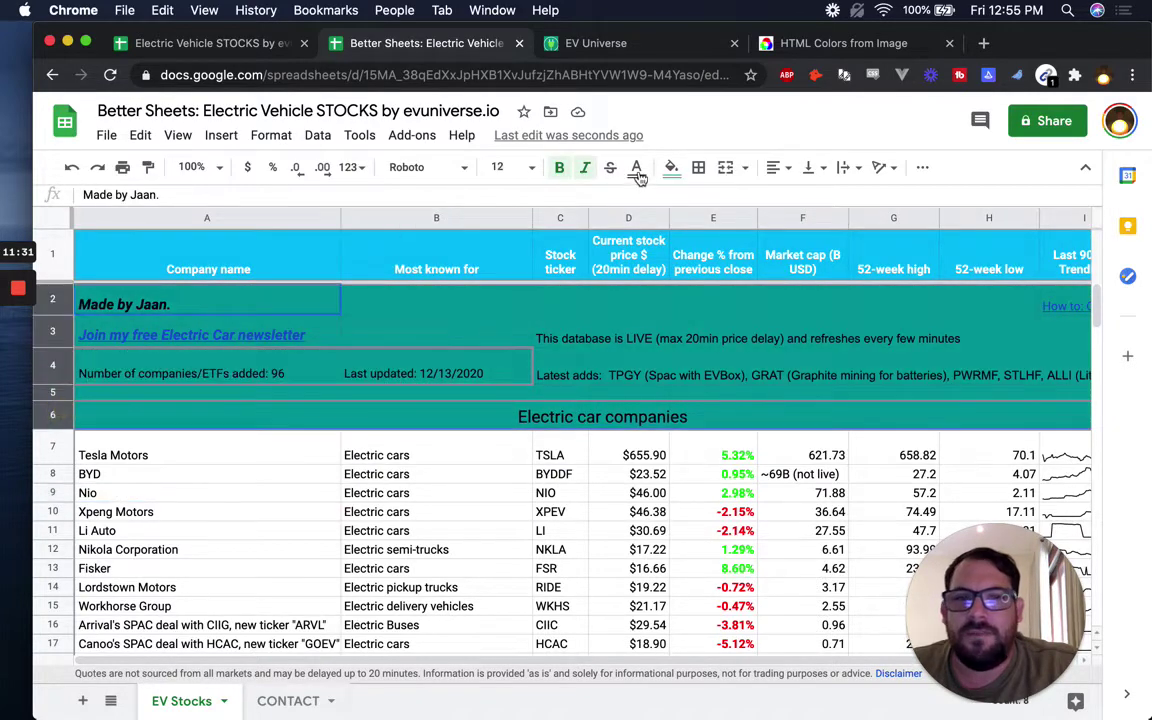
{"action": "left_click", "coordinate": [671, 167]}
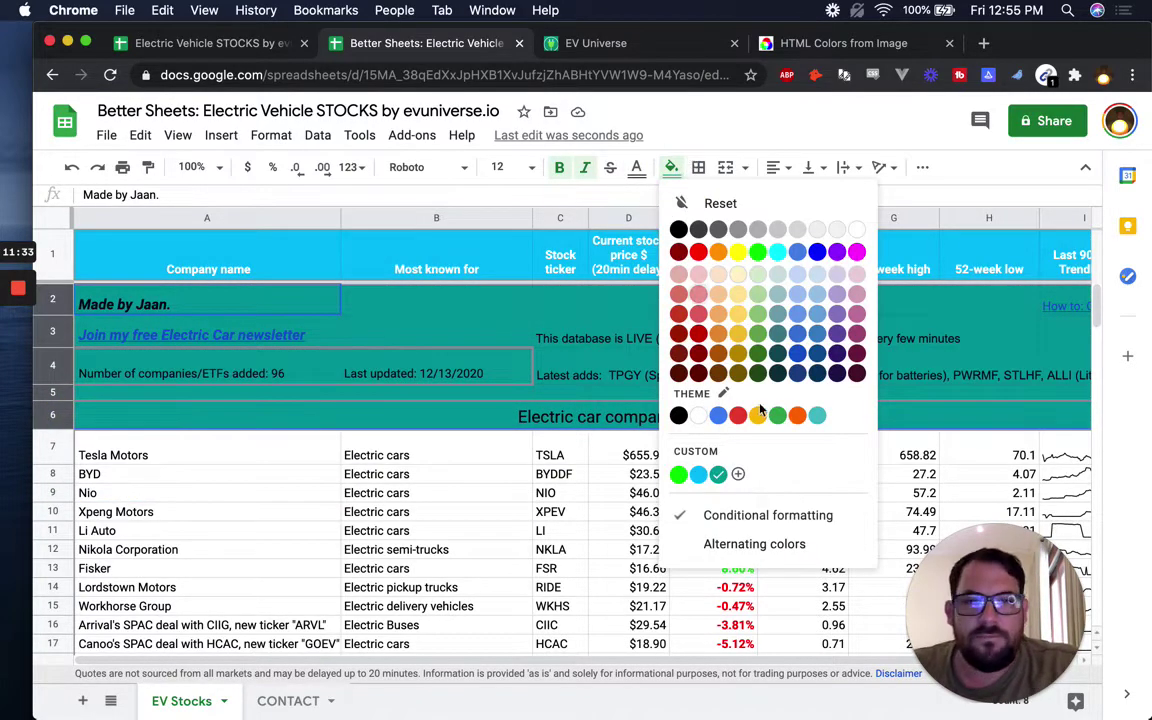
{"action": "left_click", "coordinate": [738, 474]}
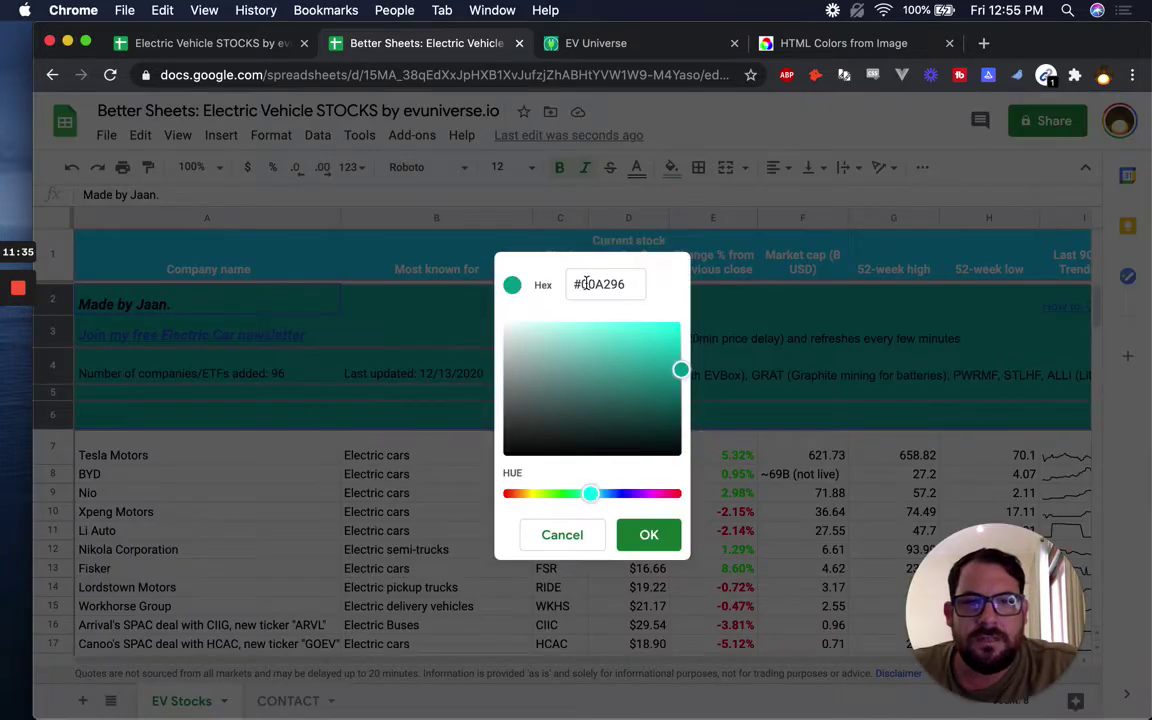
{"action": "triple_click", "coordinate": [600, 284]}
{"action": "type", "text": "#00770F"}
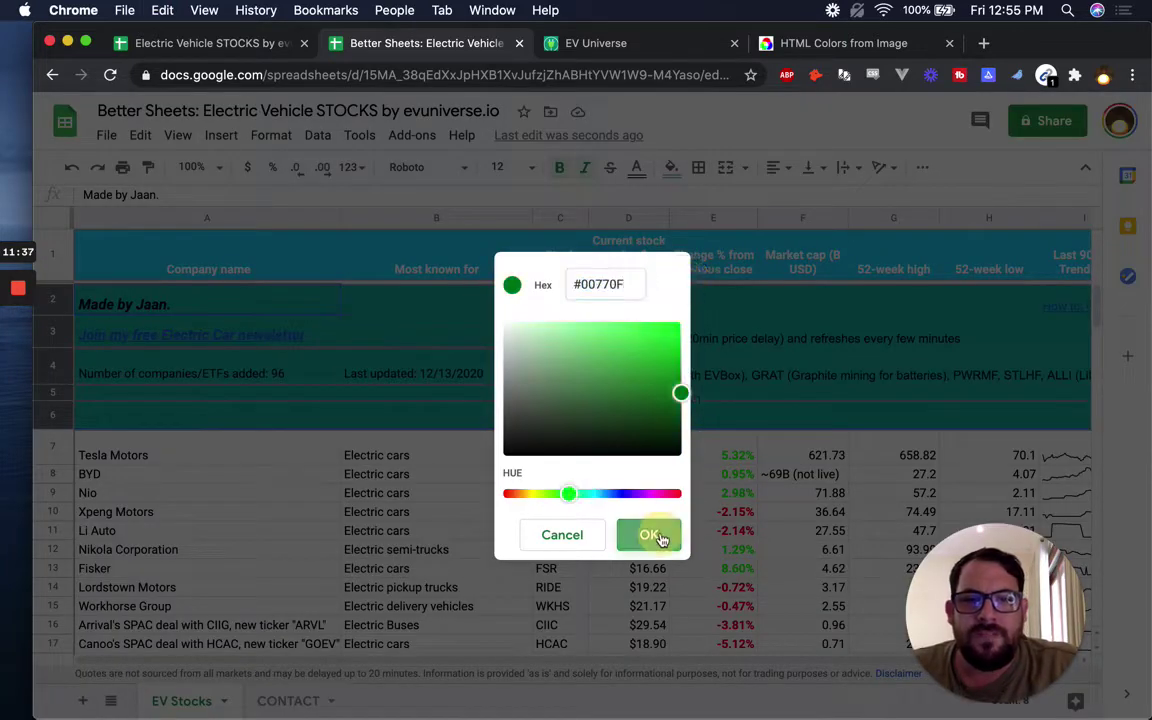
{"action": "left_click", "coordinate": [648, 536]}
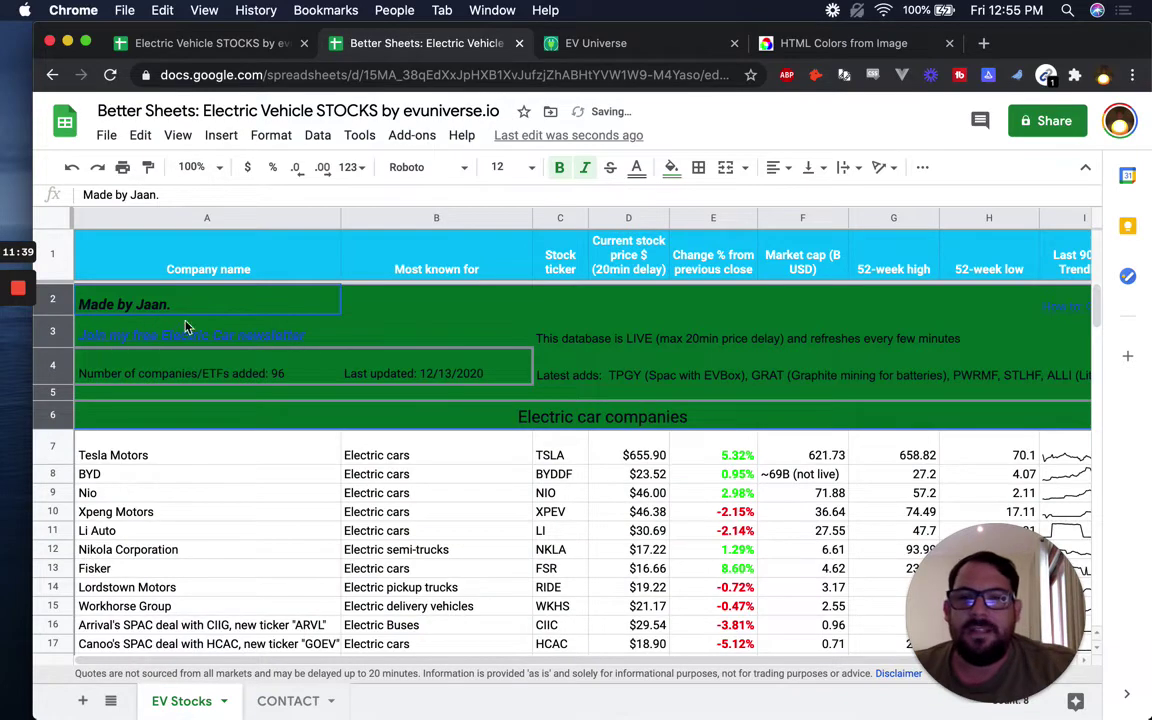
Step: Refill rows 2 to 6 with the custom teal #00A296 and give the Electric car companies row the custom dark green #00770F fill
{"action": "left_click", "coordinate": [672, 167]}
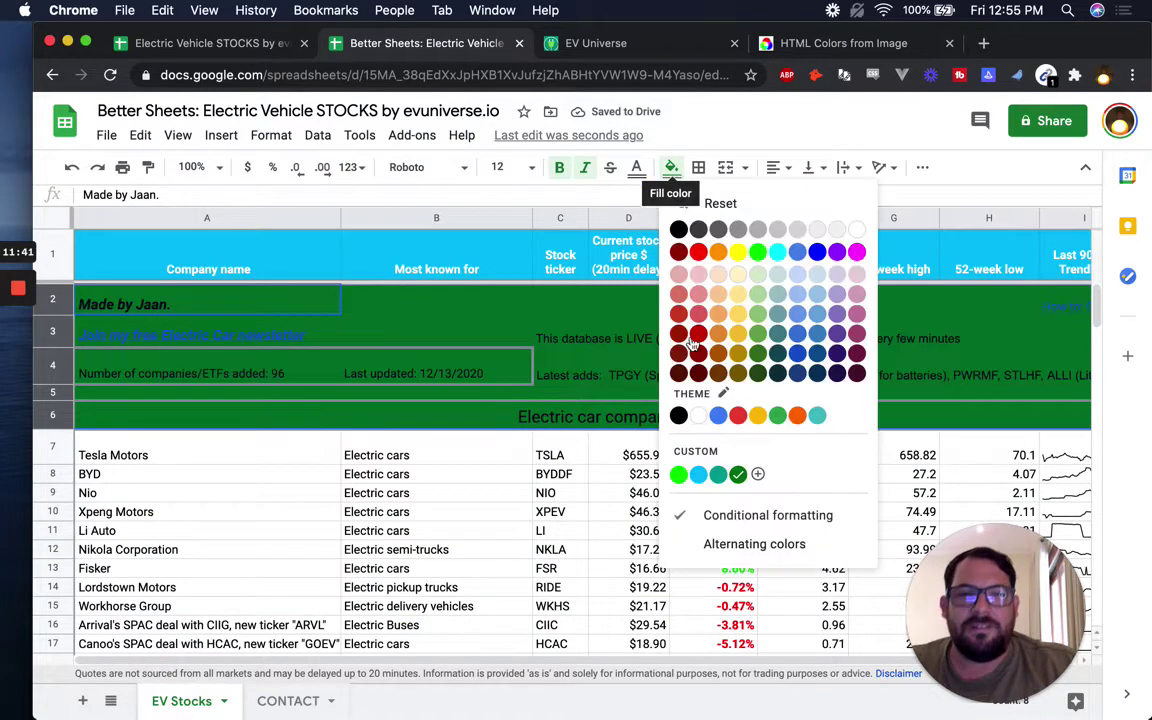
{"action": "left_click", "coordinate": [718, 474]}
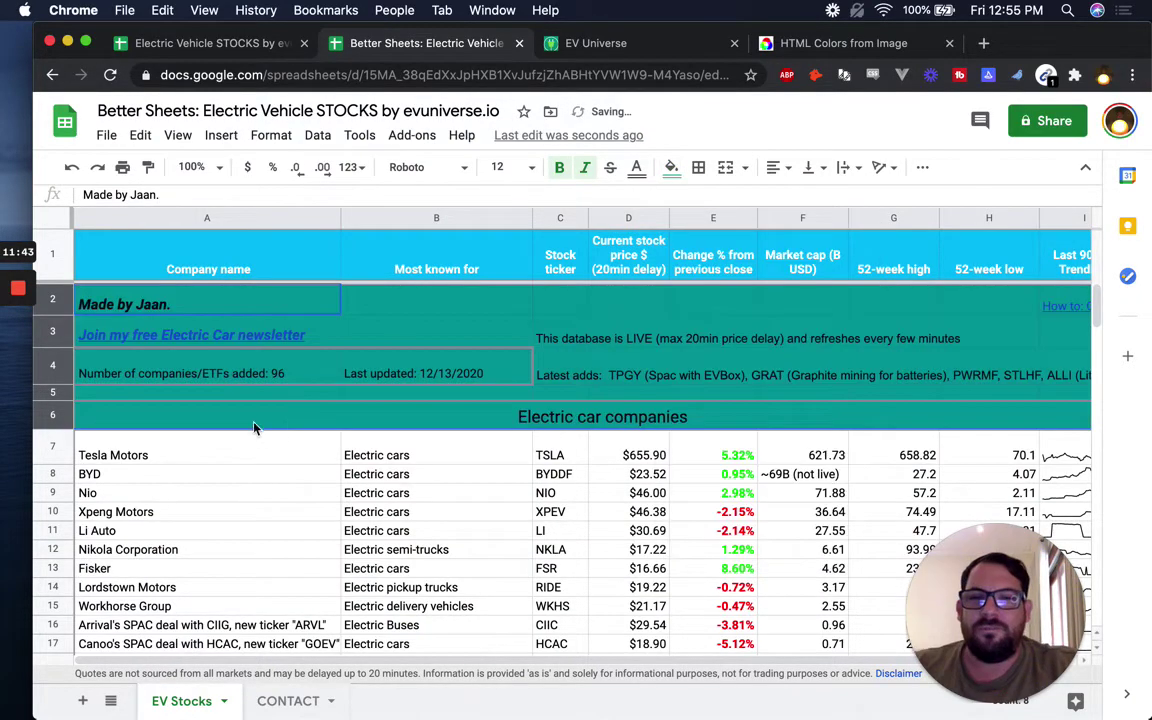
{"action": "left_click", "coordinate": [52, 415]}
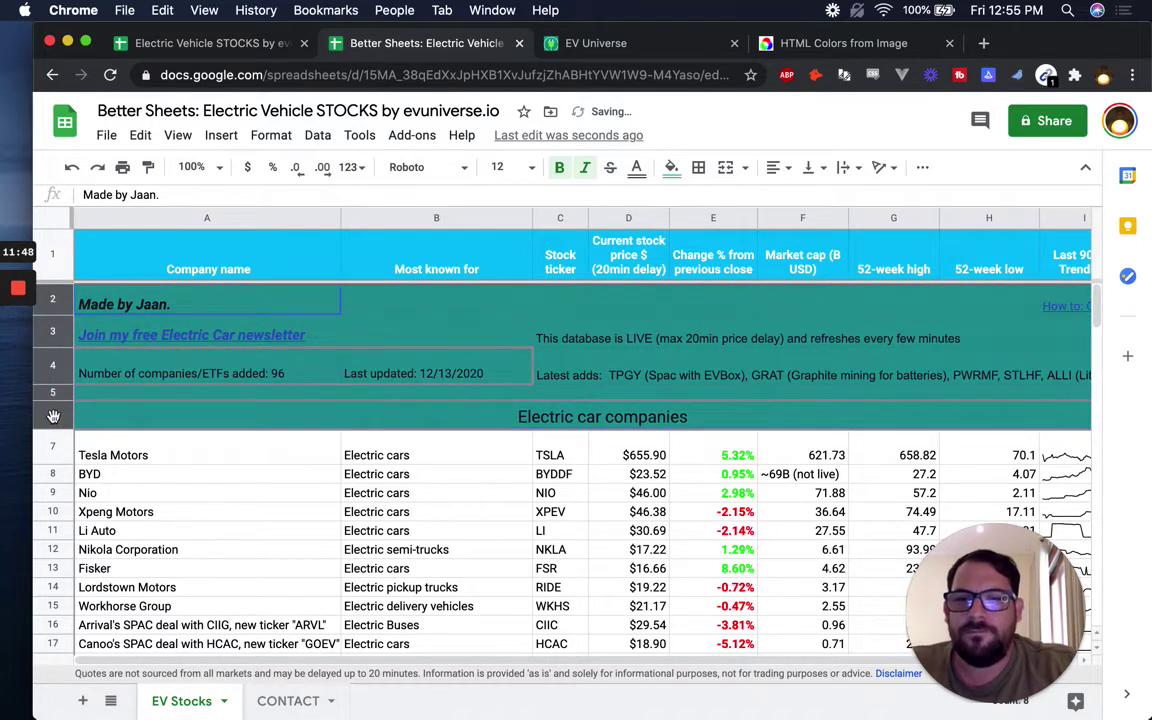
{"action": "left_click", "coordinate": [671, 167]}
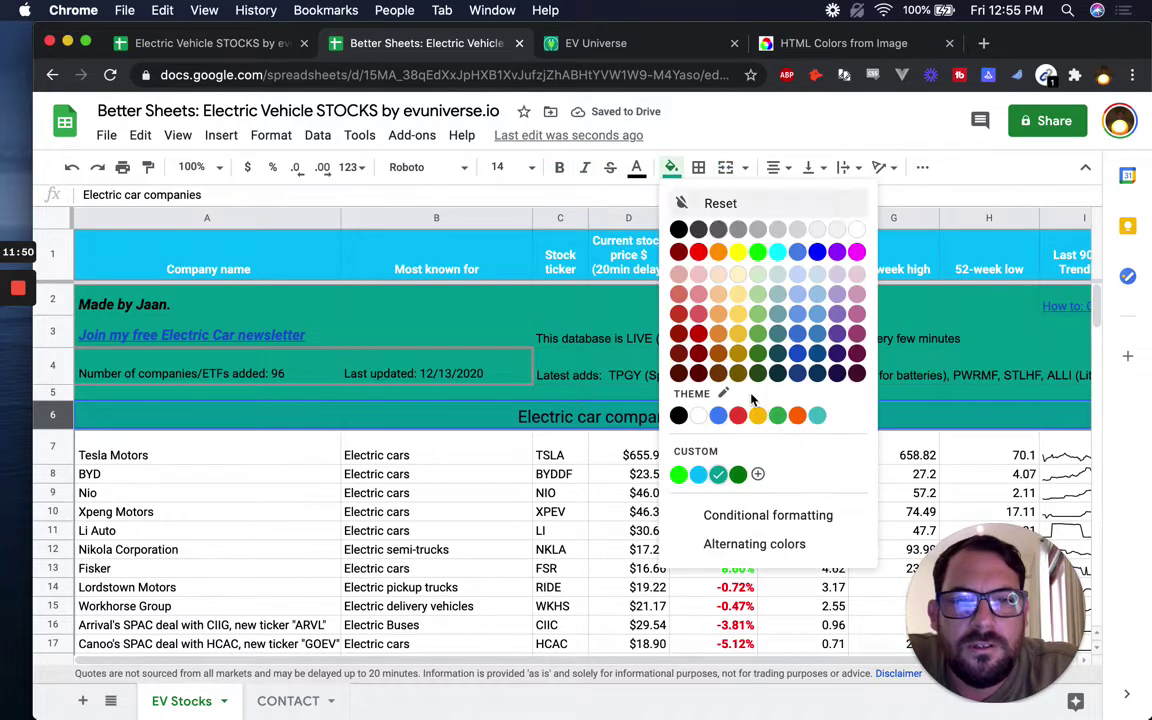
{"action": "left_click", "coordinate": [739, 474]}
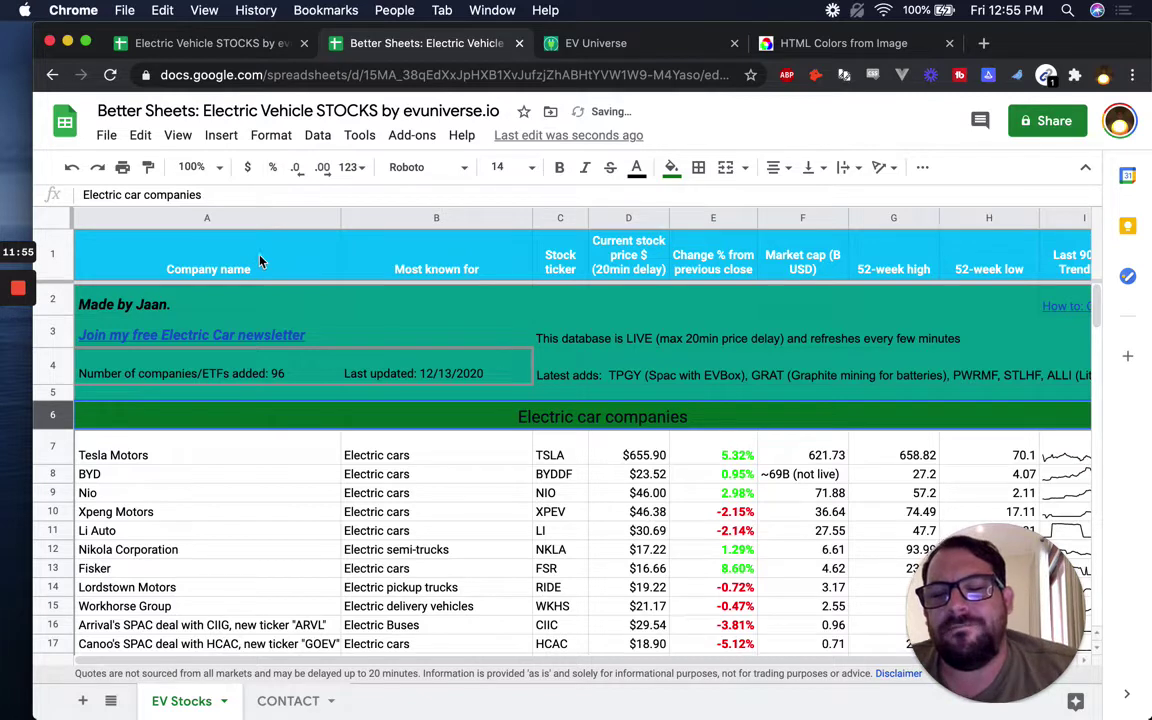
Step: Set the text color of the teal information rows 2 to 5 to white
{"action": "left_click", "coordinate": [645, 330]}
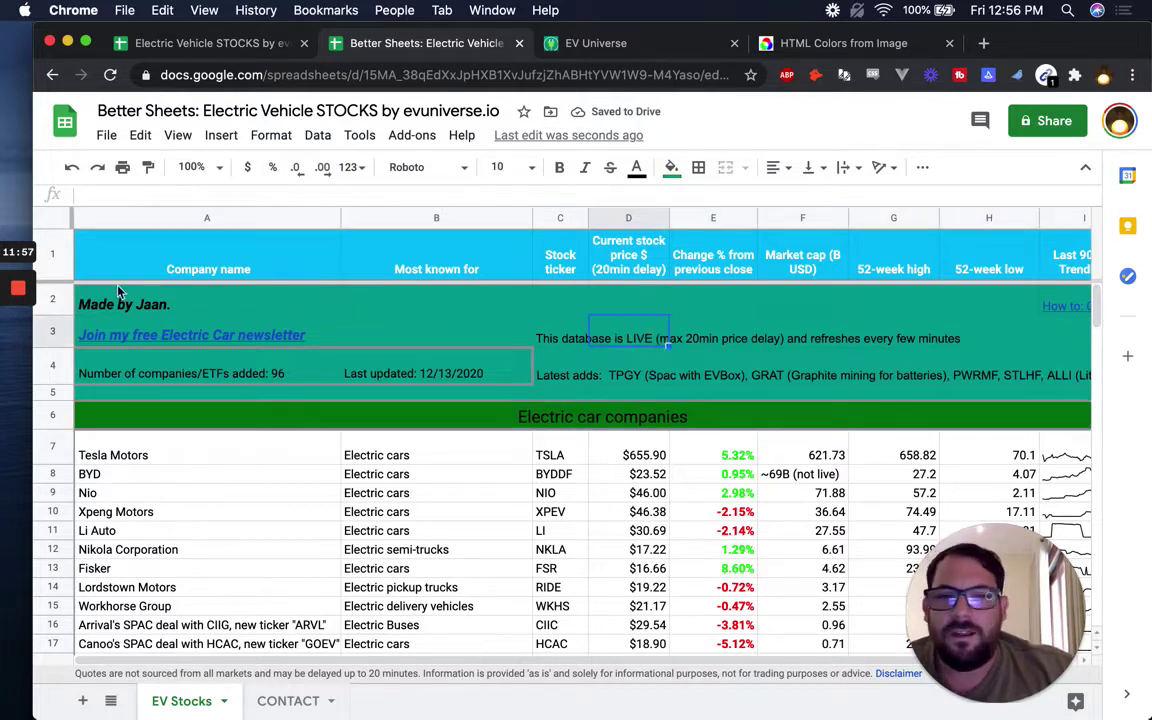
{"action": "left_click", "coordinate": [68, 418]}
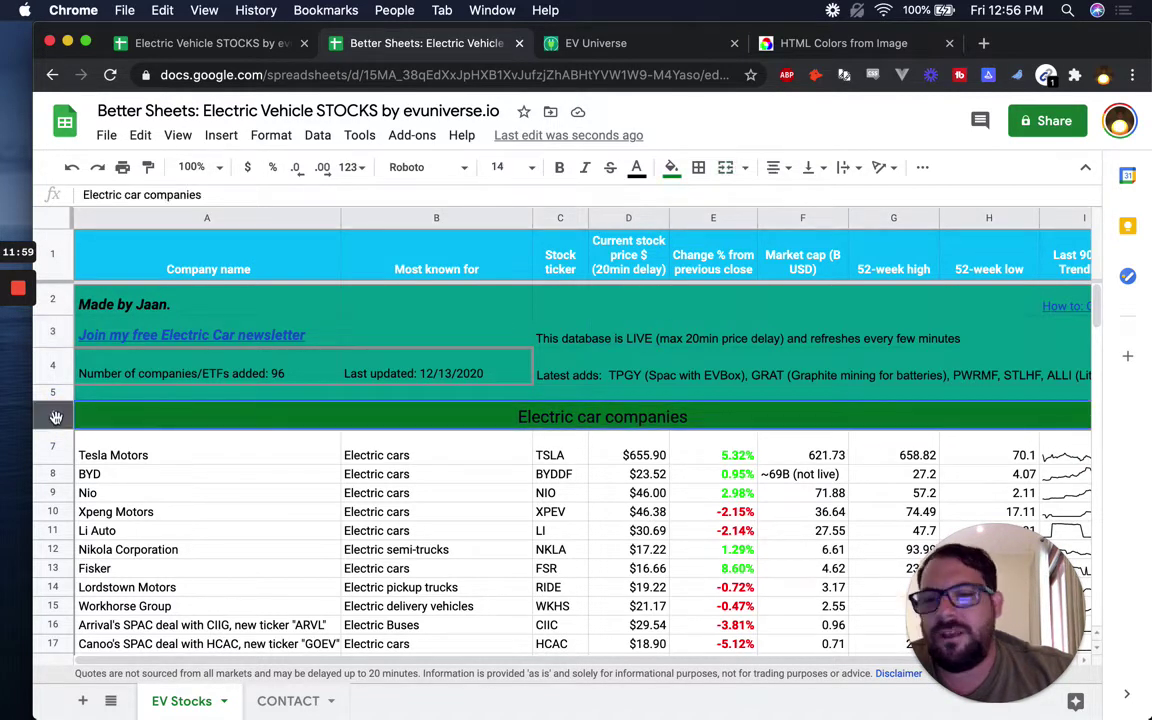
{"action": "left_click", "coordinate": [60, 295]}
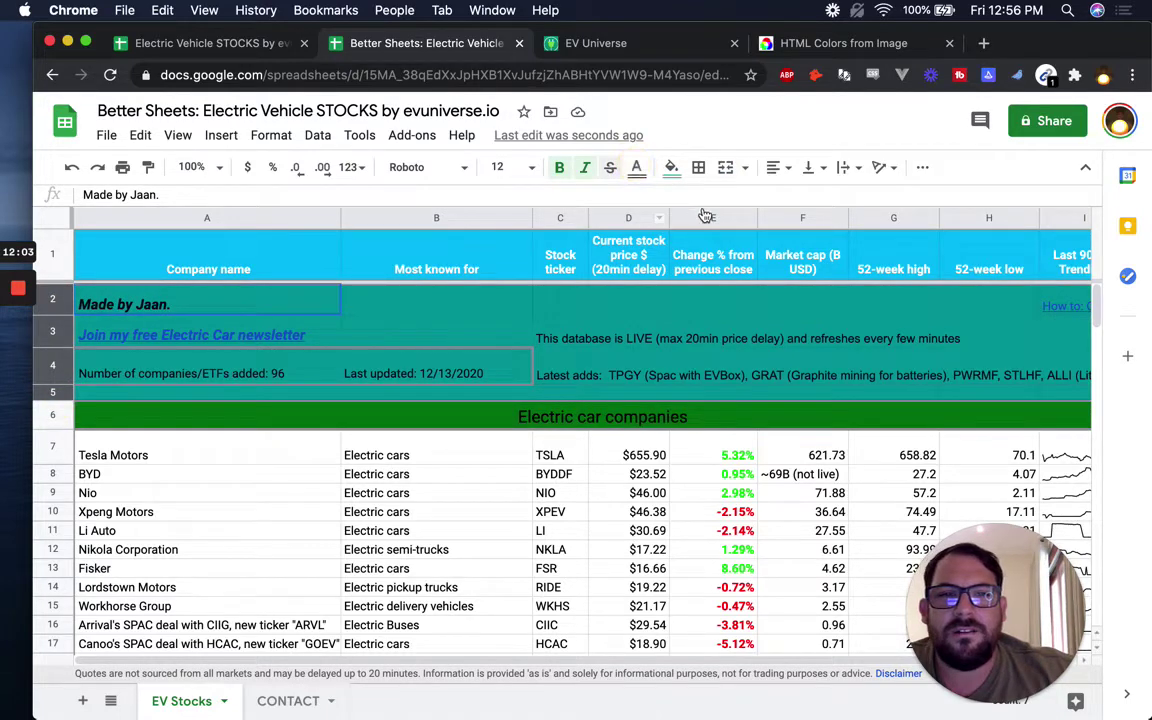
{"action": "left_click", "coordinate": [636, 167]}
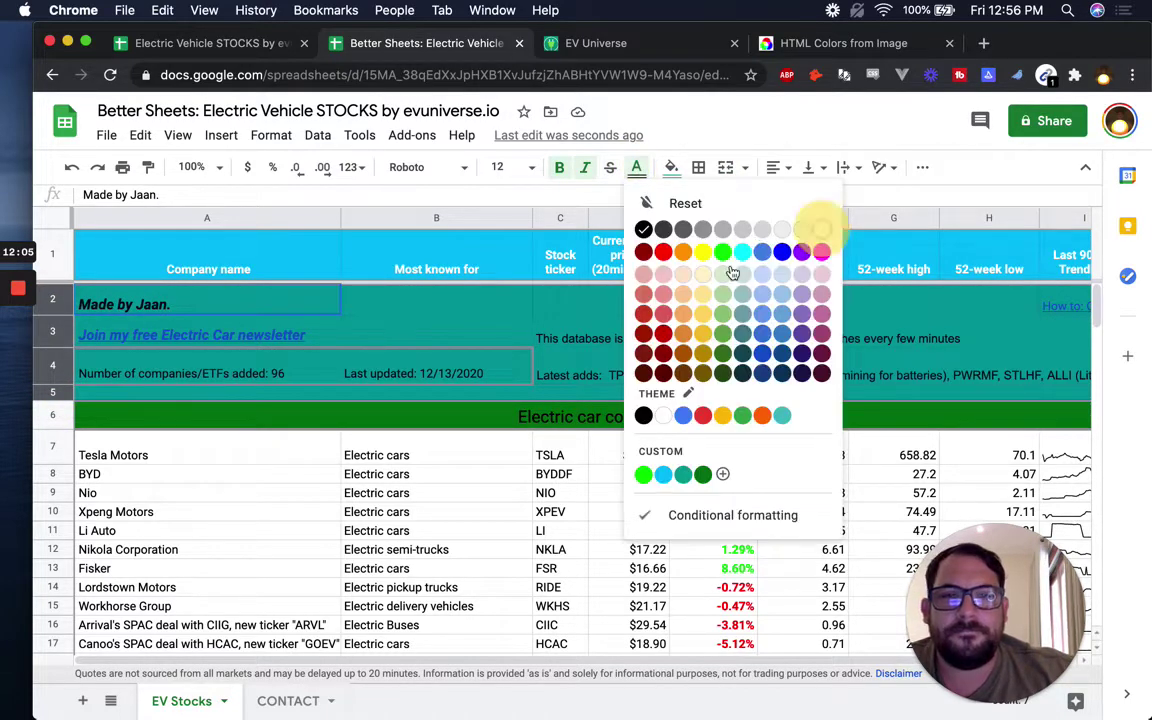
{"action": "left_click", "coordinate": [818, 231]}
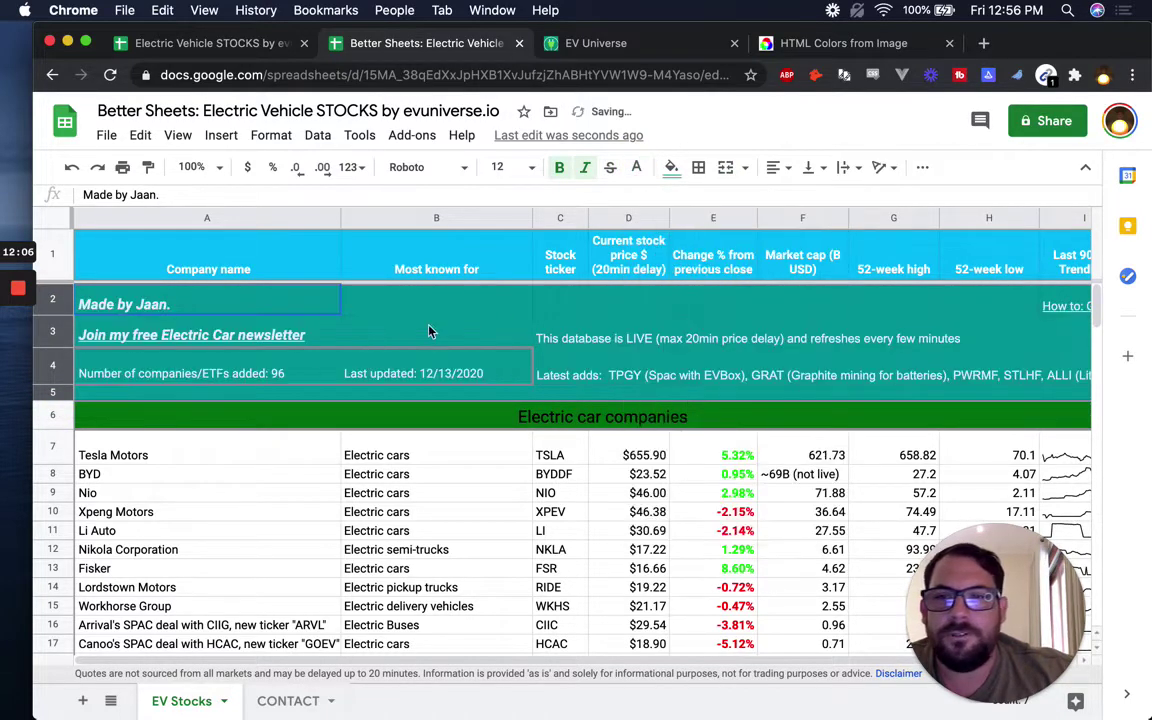
Step: Set the text color of the Electric car companies heading in row 6 to white
{"action": "left_click", "coordinate": [55, 416]}
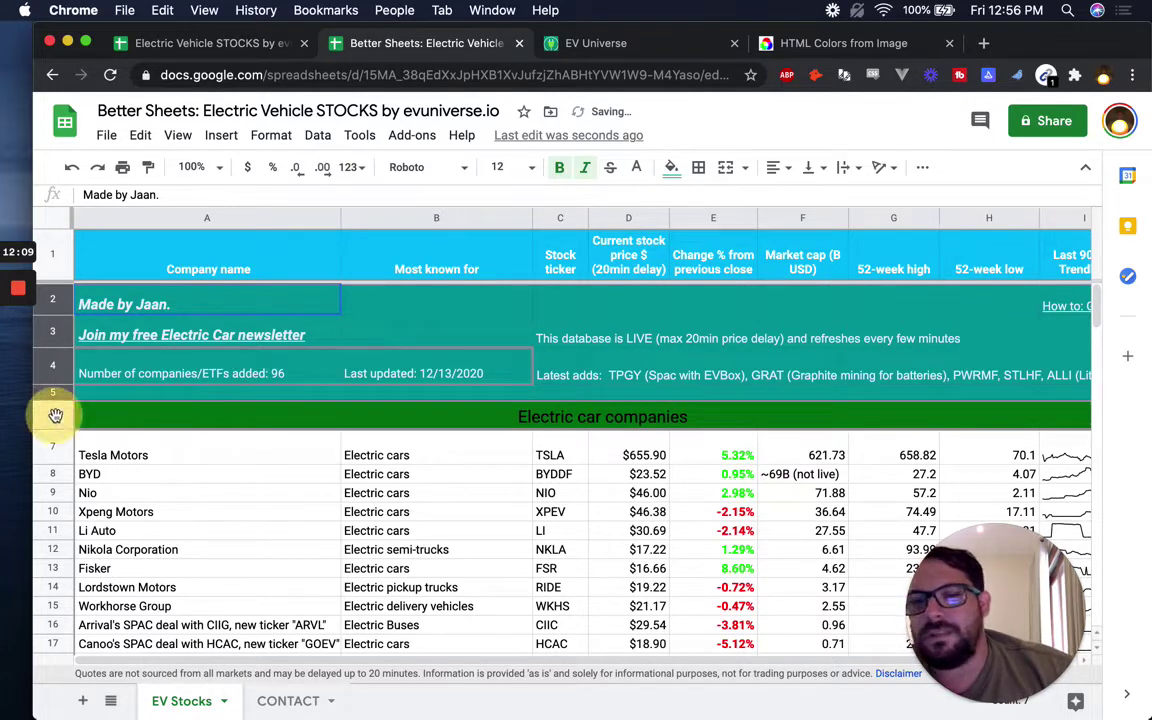
{"action": "left_click", "coordinate": [635, 170]}
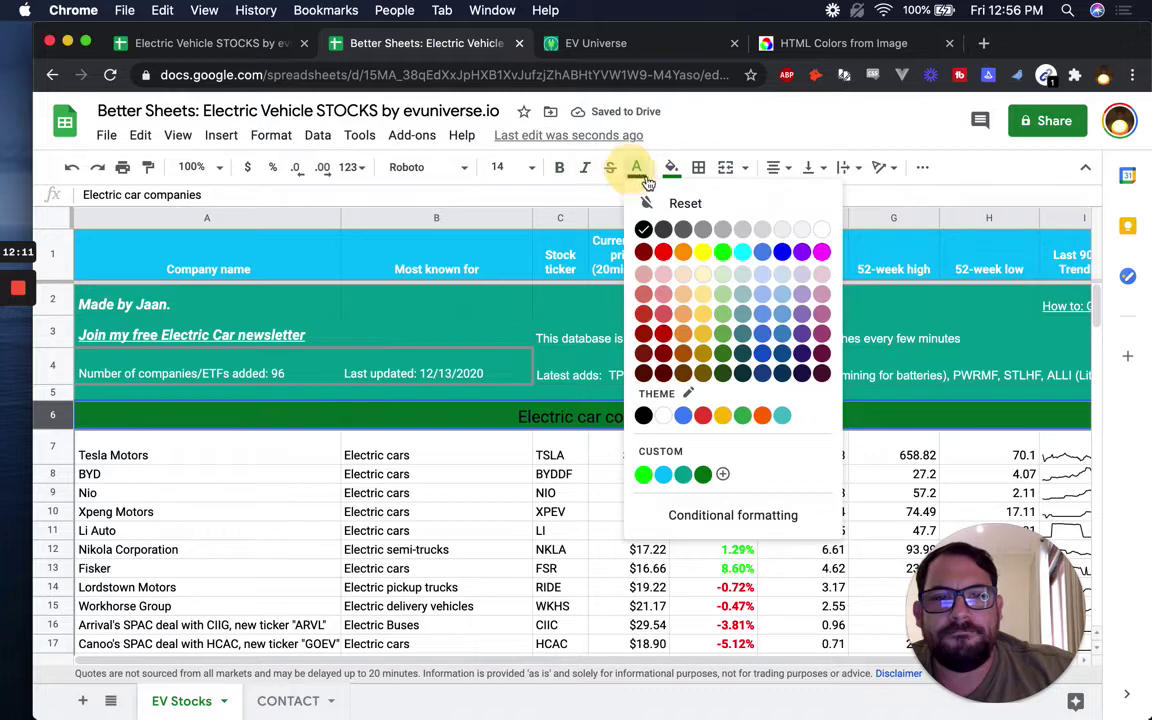
{"action": "left_click", "coordinate": [818, 229]}
{"action": "left_click", "coordinate": [697, 378]}
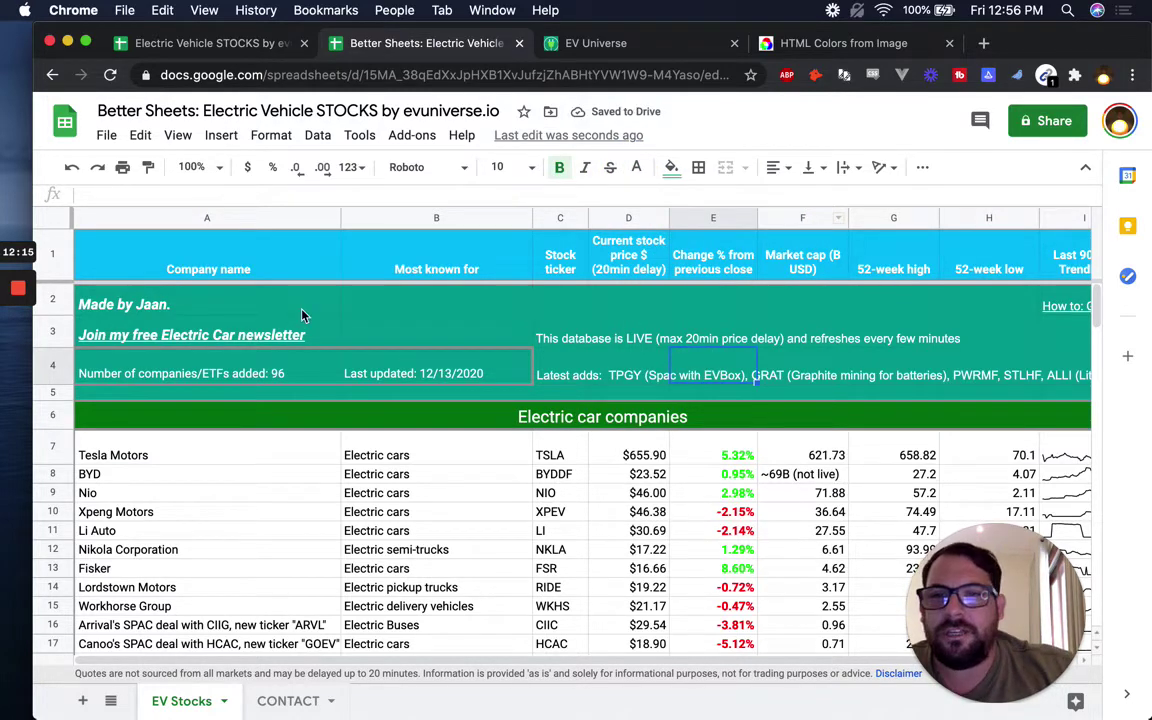
Step: Hide the gridlines on the EV Stocks sheet
{"action": "left_click", "coordinate": [177, 135]}
{"action": "left_click", "coordinate": [229, 213]}
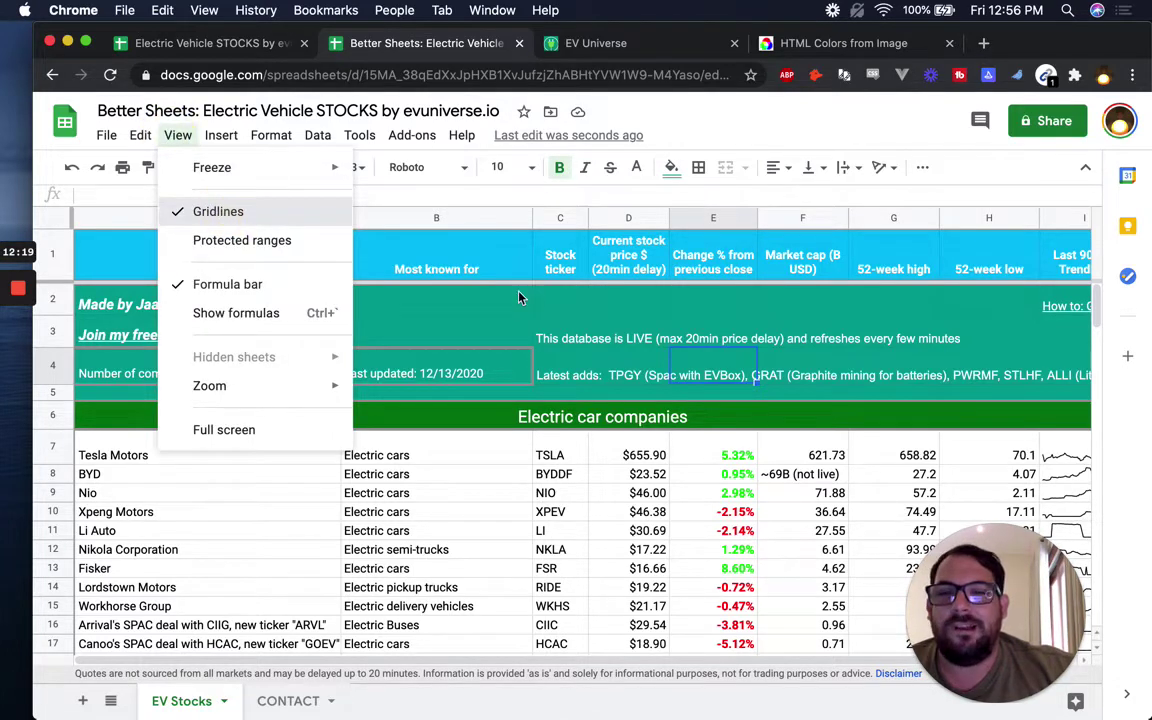
{"action": "left_click", "coordinate": [447, 283]}
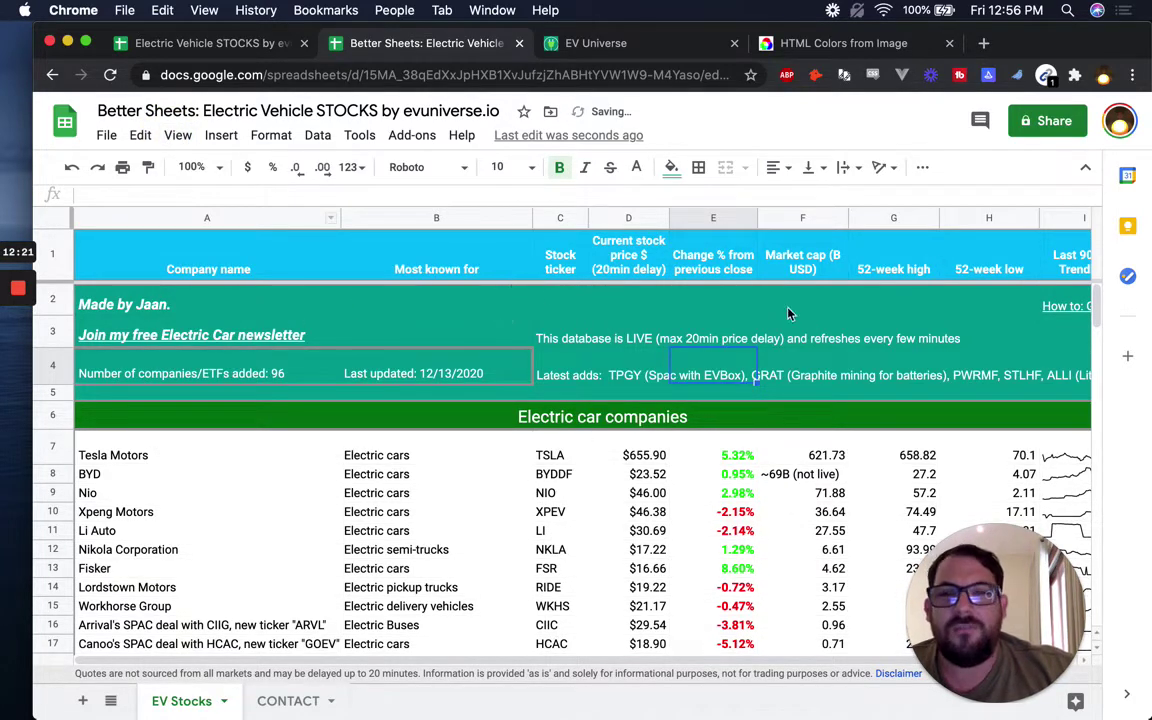
Step: Remove all borders from the teal information rows and the green Electric car companies row, rows 2 to 6
{"action": "left_click", "coordinate": [120, 263]}
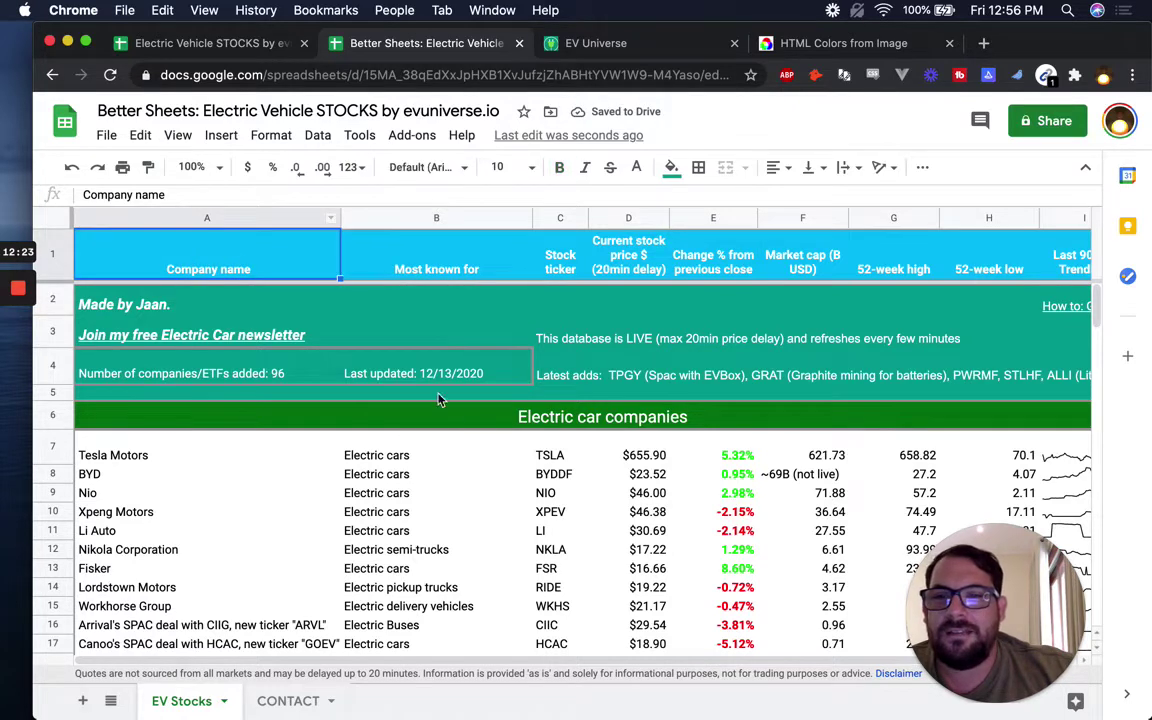
{"action": "key", "text": "Down"}
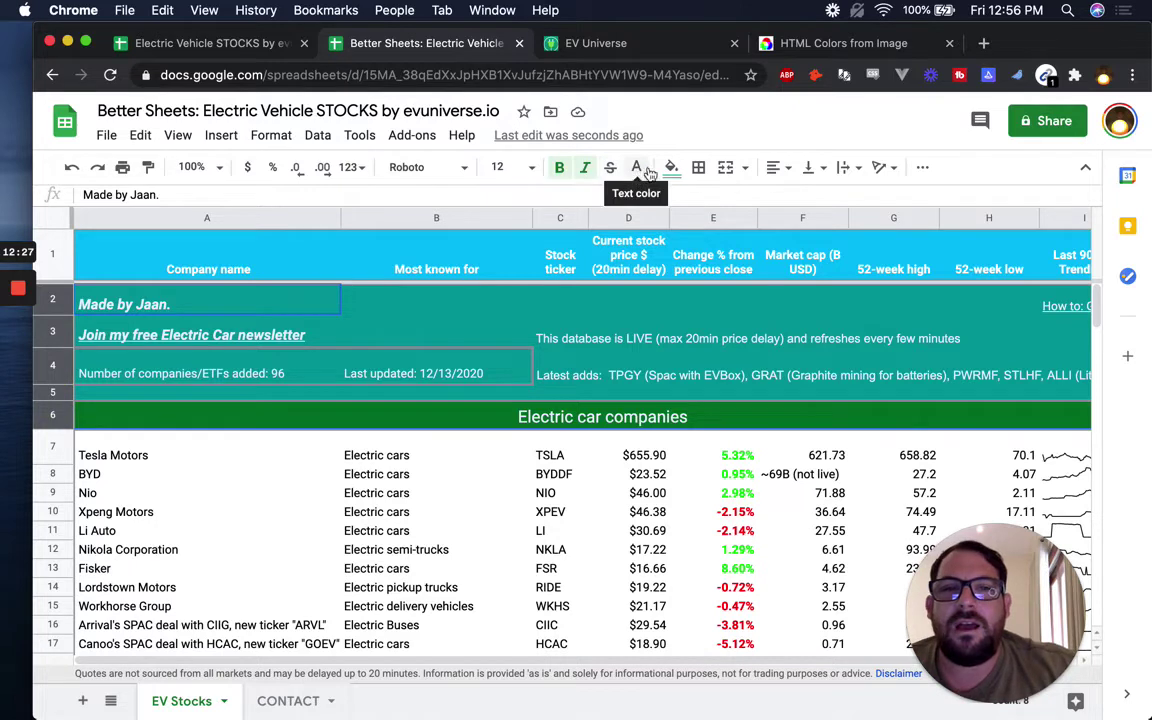
{"action": "left_click", "coordinate": [698, 167]}
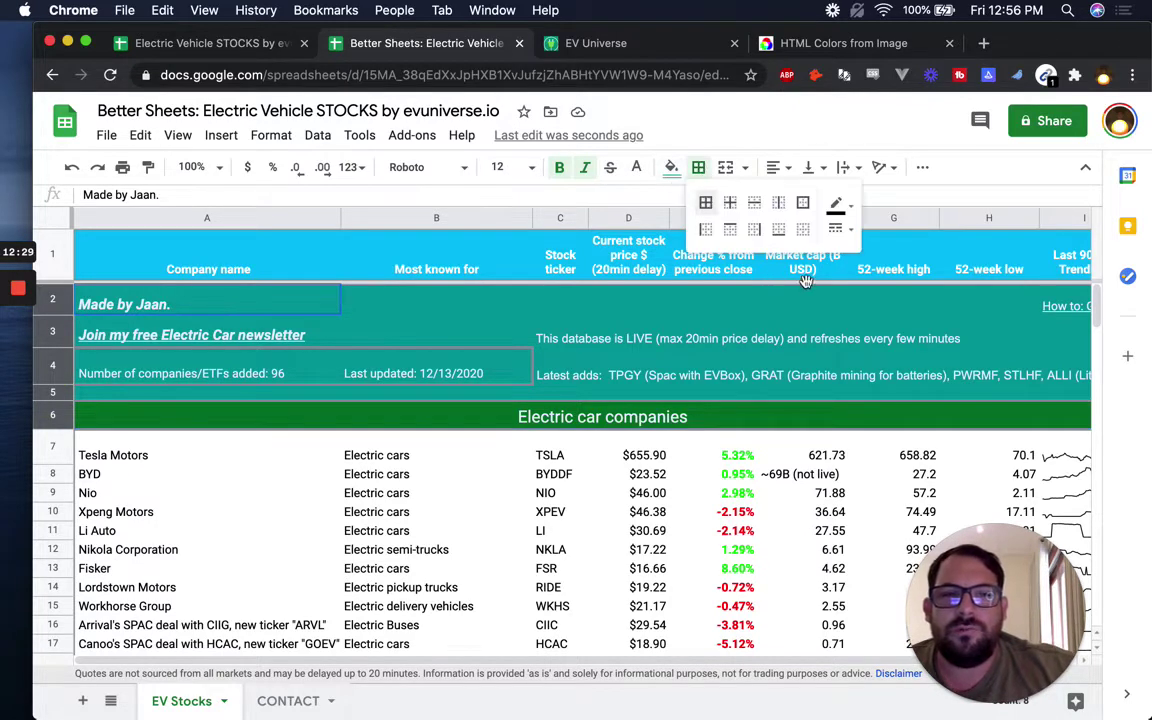
{"action": "left_click", "coordinate": [804, 231]}
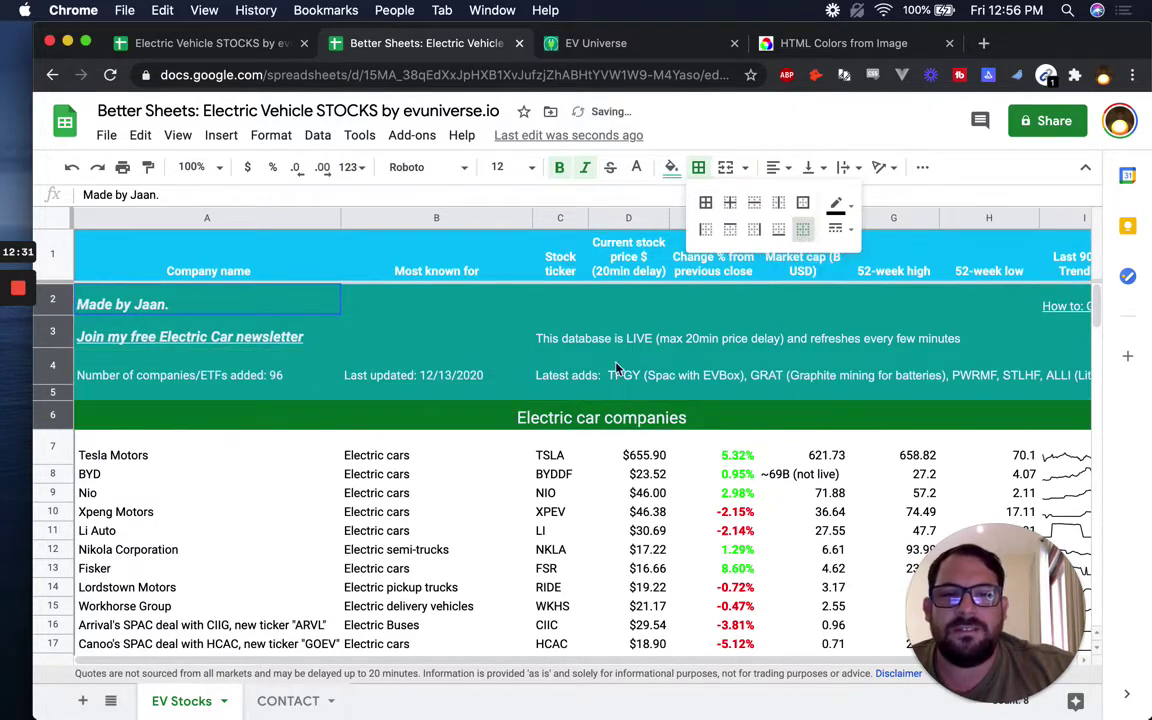
{"action": "left_click", "coordinate": [529, 312]}
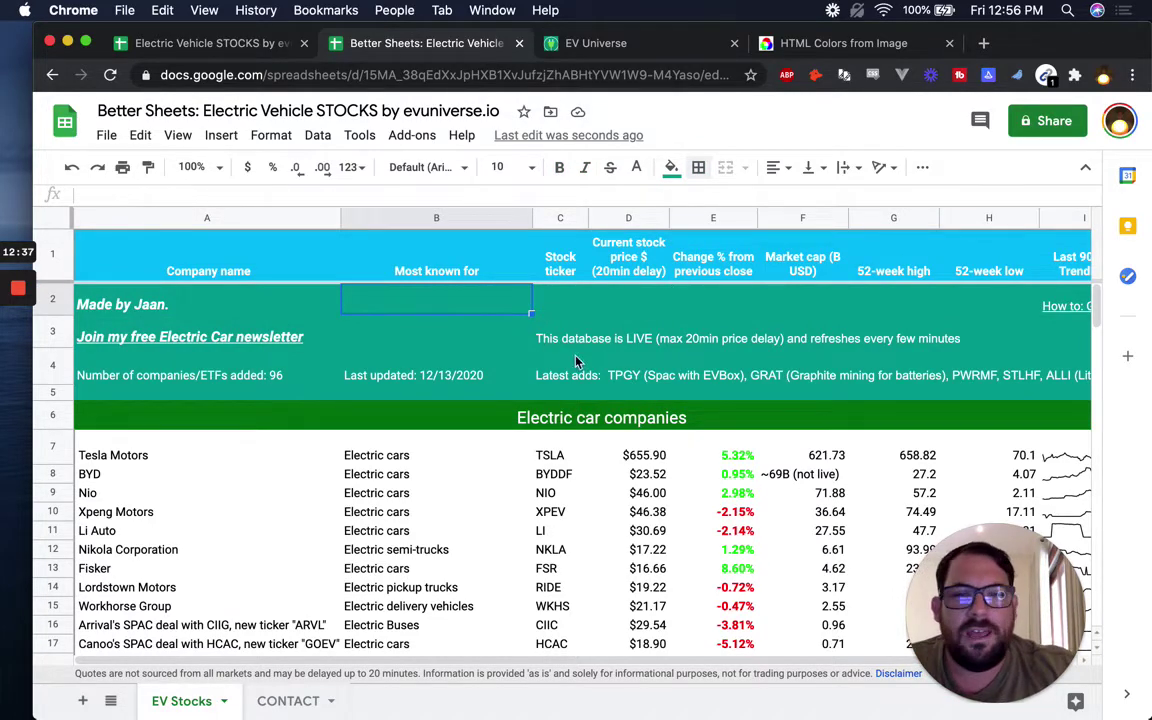
Step: Examine the electric car company list, going cell by cell along the Tesla Motors row from Company name to column J
{"action": "scroll", "coordinate": [584, 356], "scroll_direction": "down", "scroll_amount": 3}
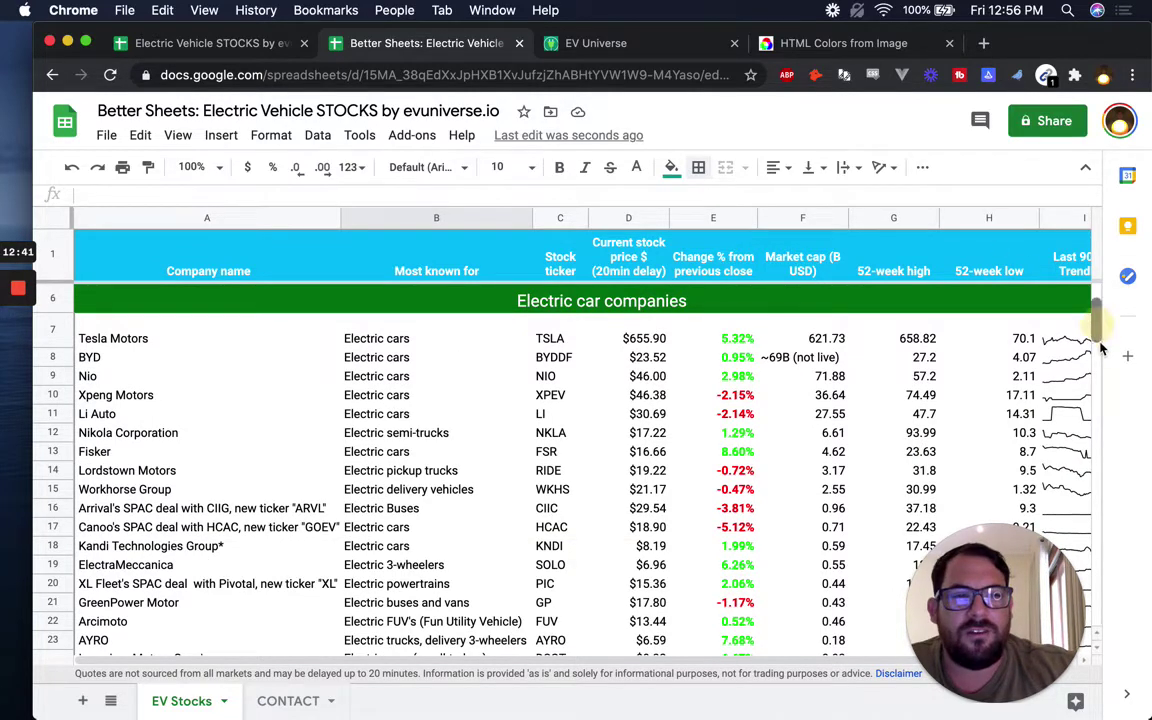
{"action": "scroll", "coordinate": [1100, 345], "scroll_direction": "down", "scroll_amount": 3}
{"action": "mouse_move", "coordinate": [1100, 350]}
{"action": "left_mouse_down"}
{"action": "mouse_move", "coordinate": [1094, 312]}
{"action": "mouse_move", "coordinate": [1107, 345]}
{"action": "mouse_move", "coordinate": [1100, 329]}
{"action": "left_mouse_up"}
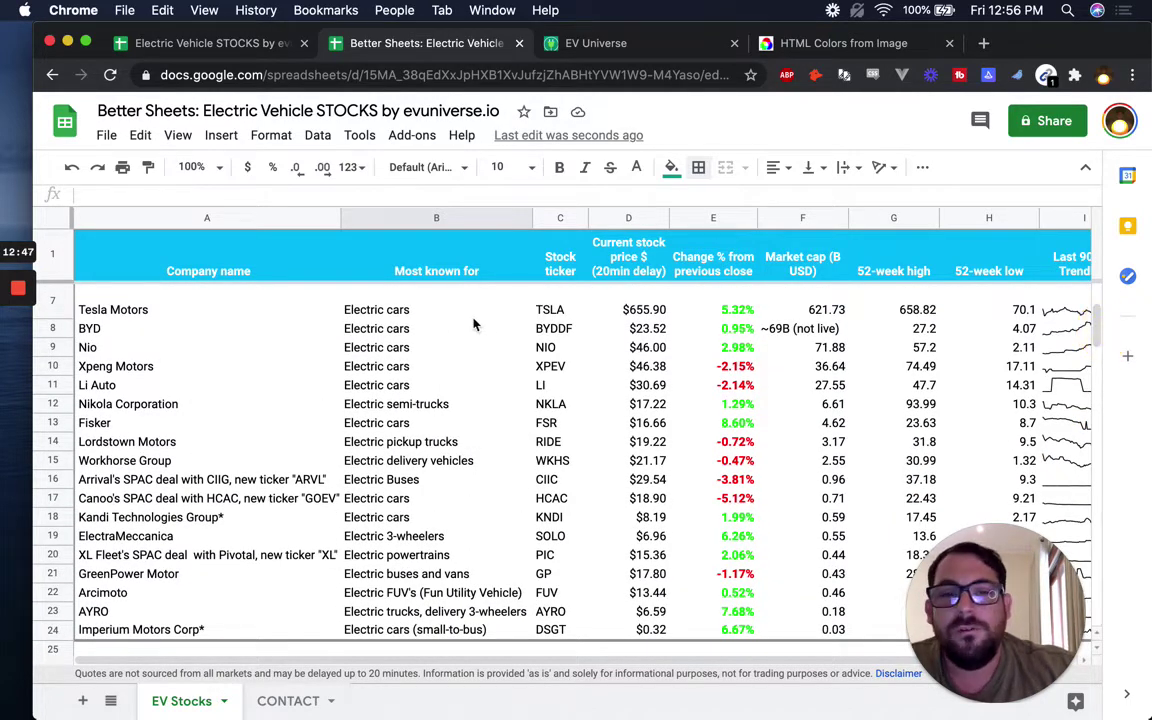
{"action": "left_click", "coordinate": [233, 328]}
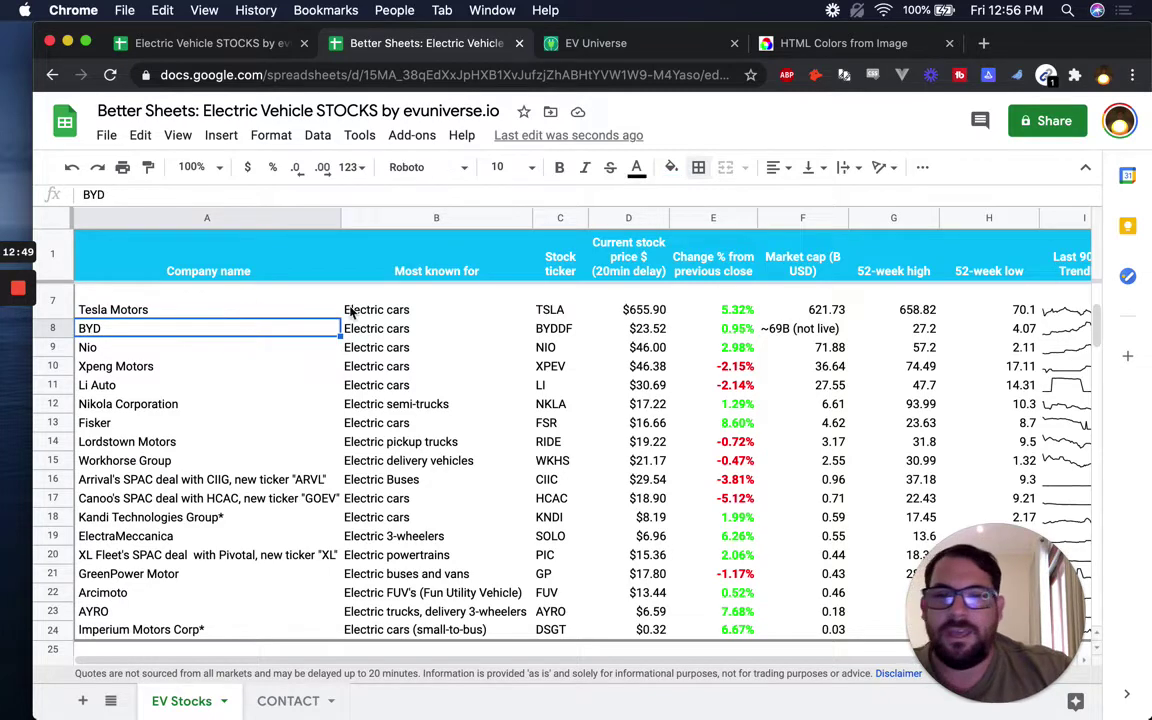
{"action": "key", "text": "Up"}
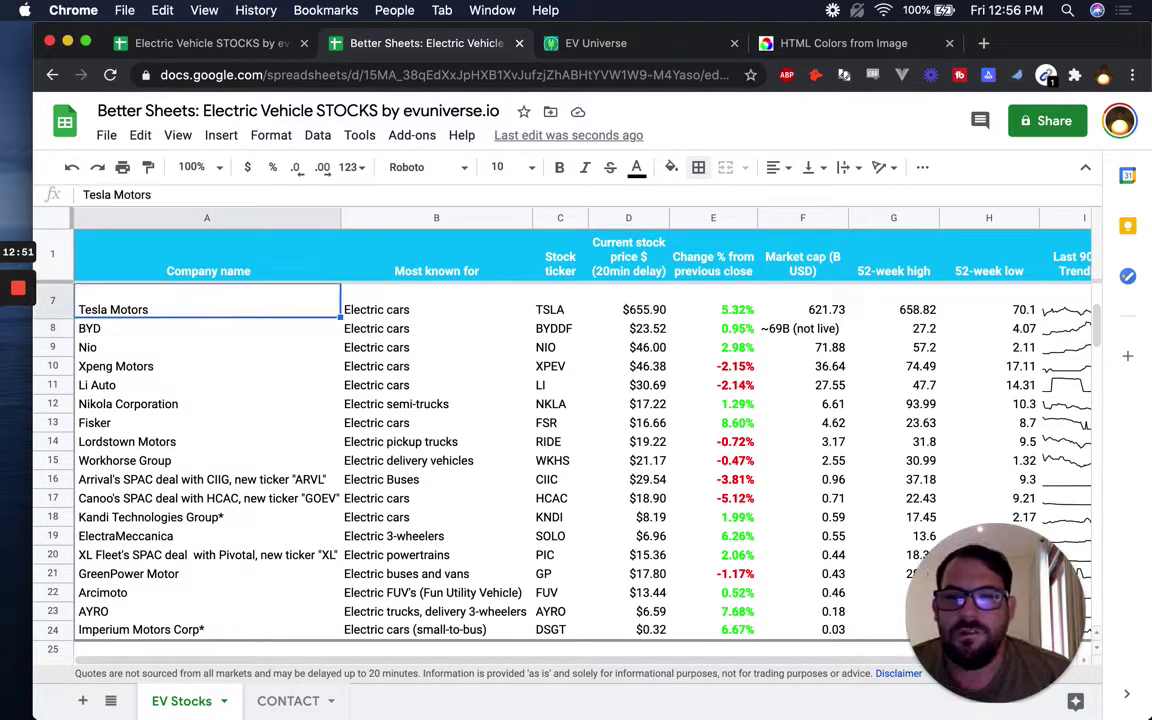
{"action": "key", "text": "Right"}
{"action": "key", "text": "Right"}
{"action": "key", "text": "Right"}
{"action": "key", "text": "Right"}
{"action": "key", "text": "Right"}
{"action": "key", "text": "Right"}
{"action": "key", "text": "Right"}
{"action": "key", "text": "Right"}
{"action": "key", "text": "Left"}
{"action": "key", "text": "Left"}
{"action": "key", "text": "Left"}
{"action": "key", "text": "Left"}
{"action": "key", "text": "Left"}
{"action": "key", "text": "Left"}
{"action": "key", "text": "Left"}
{"action": "key", "text": "Left"}
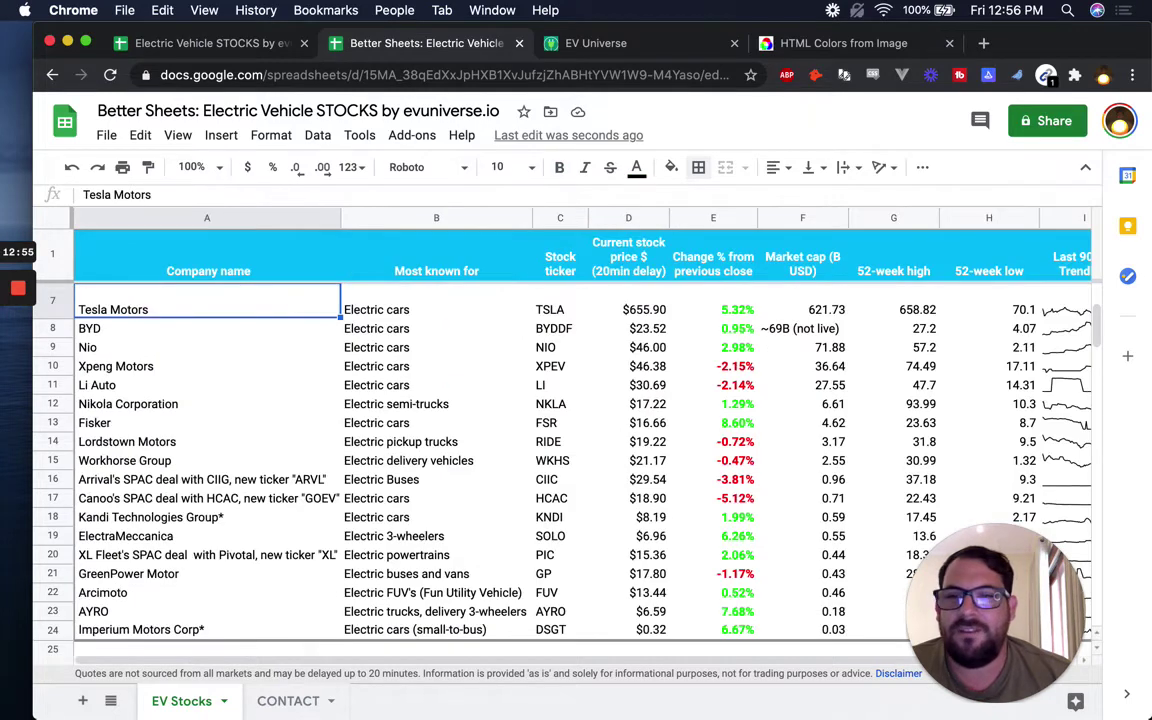
{"action": "key", "text": "Right"}
{"action": "key", "text": "Right"}
{"action": "key", "text": "Right"}
{"action": "key", "text": "Right"}
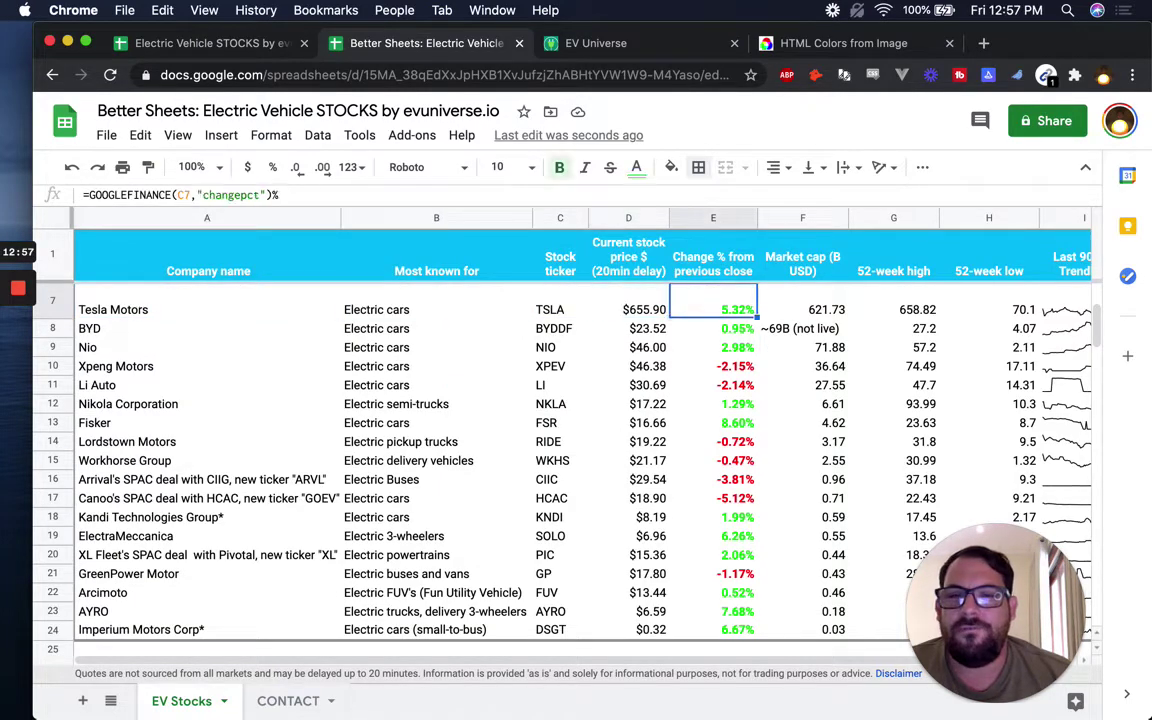
{"action": "key", "text": "Left"}
{"action": "key", "text": "Left"}
{"action": "key", "text": "Left"}
{"action": "key", "text": "Left"}
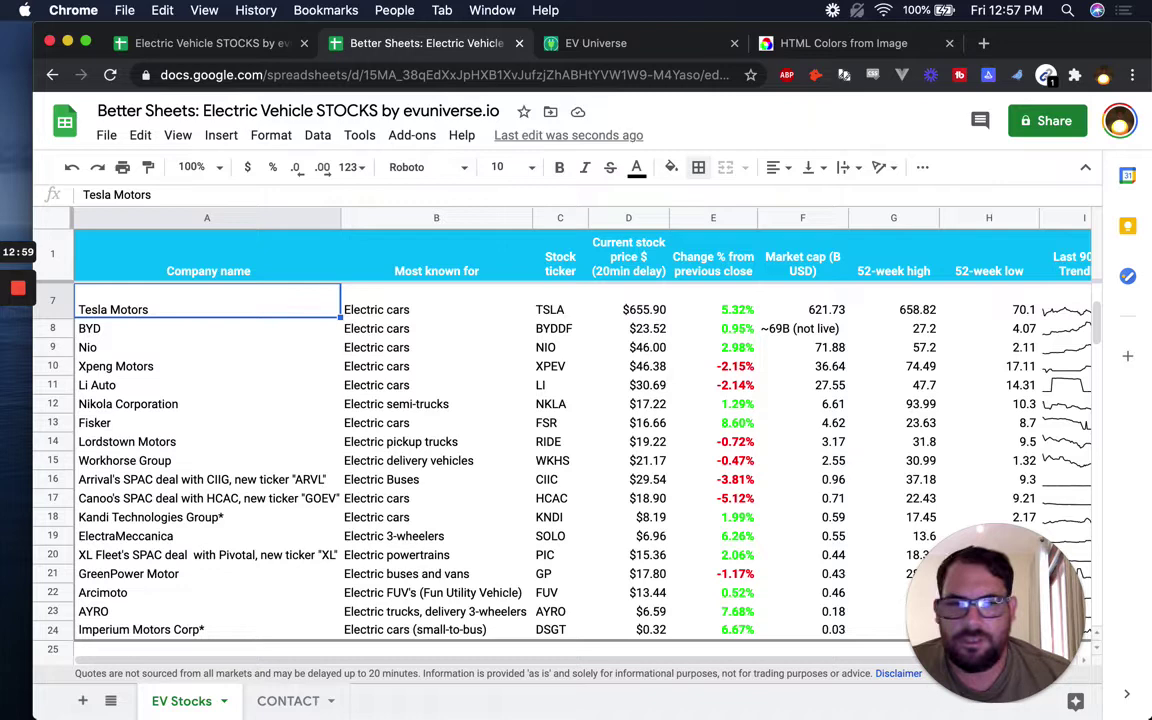
{"action": "key", "text": "Right"}
{"action": "key", "text": "Right"}
{"action": "key", "text": "Right"}
{"action": "key", "text": "Right"}
{"action": "key", "text": "Right"}
{"action": "key", "text": "Right"}
{"action": "key", "text": "Right"}
{"action": "key", "text": "Right"}
{"action": "key", "text": "Right"}
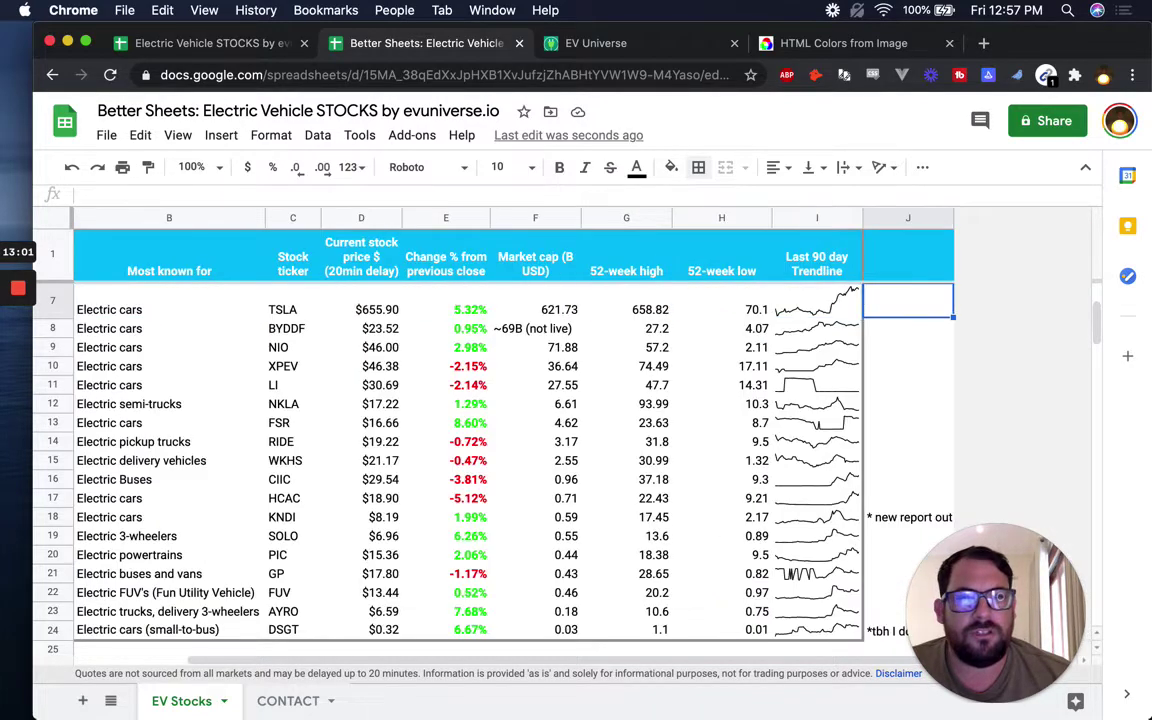
Step: Remove all borders from the entire EV Stocks sheet
{"action": "scroll", "coordinate": [199, 268], "scroll_direction": "up", "scroll_amount": 2}
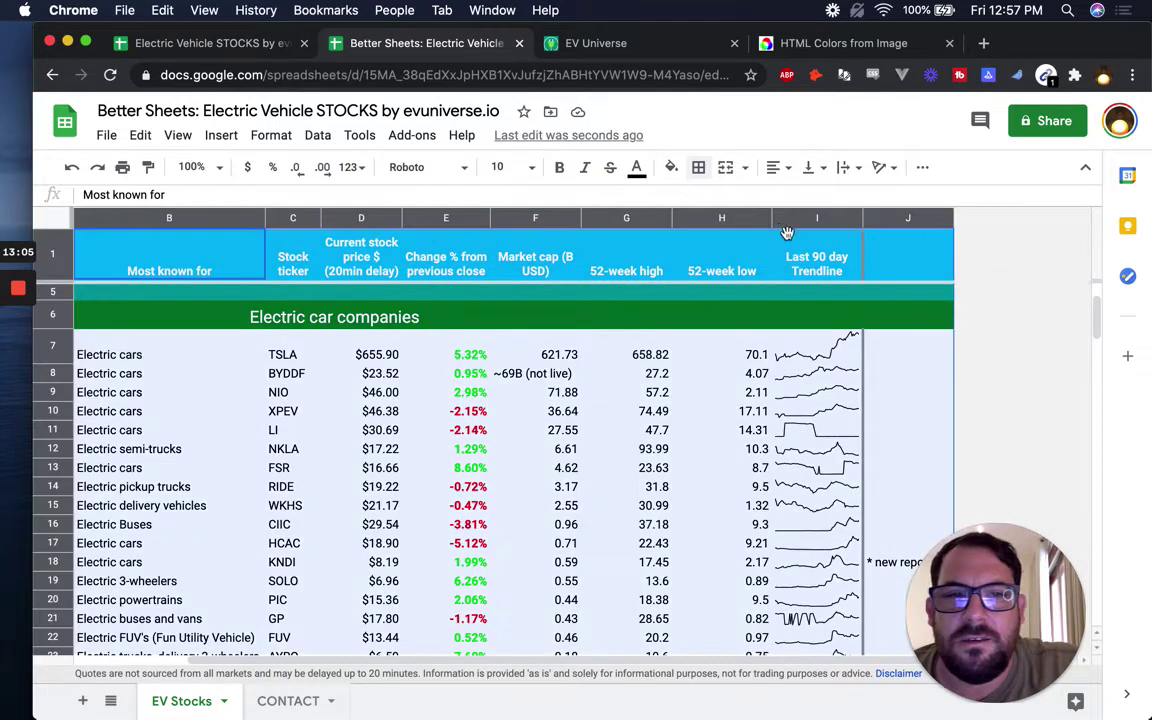
{"action": "left_click", "coordinate": [48, 218]}
{"action": "left_click", "coordinate": [696, 168]}
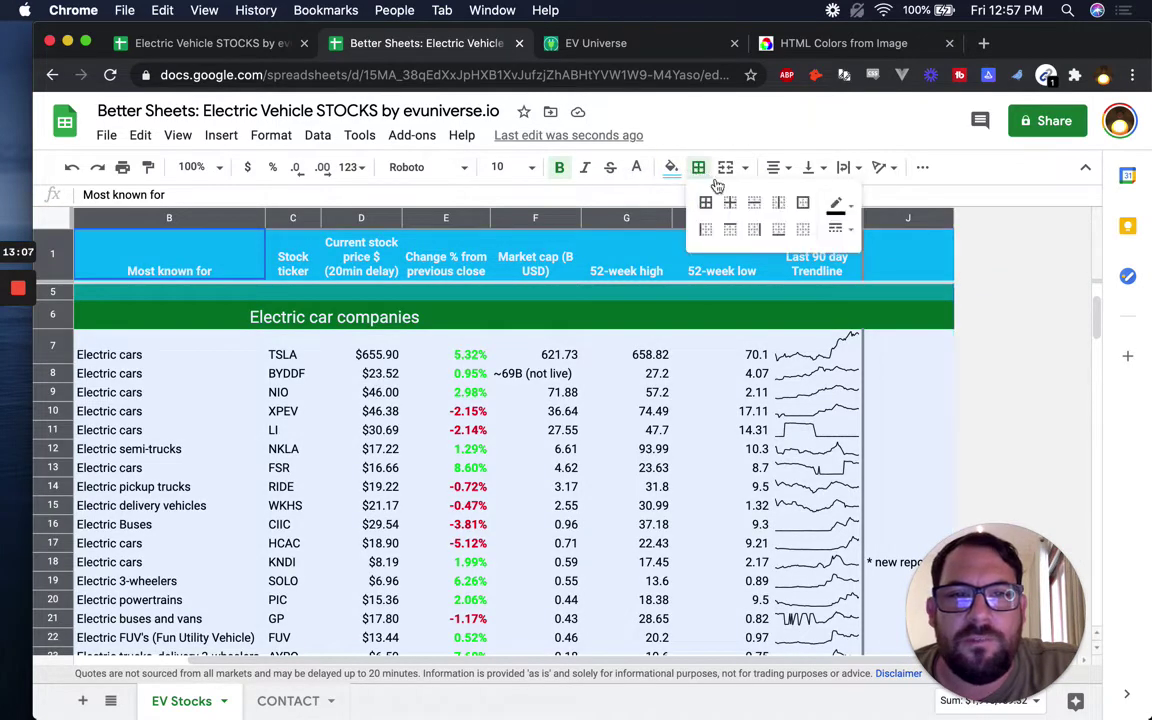
{"action": "left_click", "coordinate": [805, 231]}
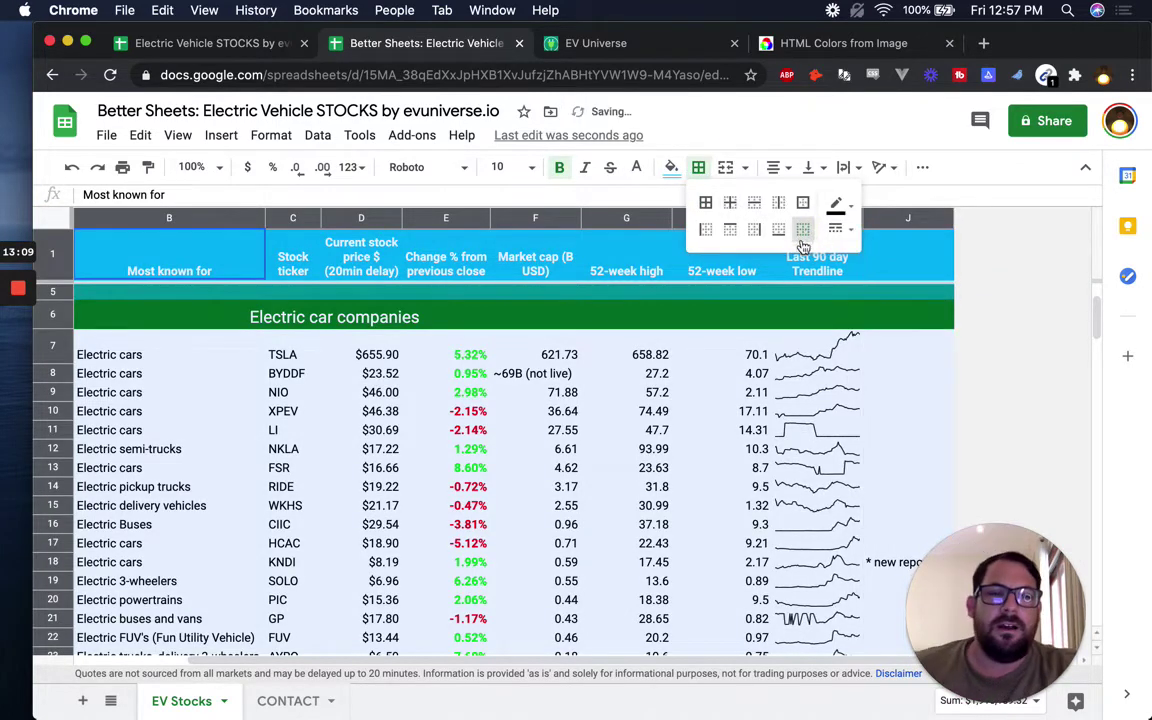
{"action": "left_click", "coordinate": [822, 452]}
{"action": "scroll", "coordinate": [786, 424], "scroll_direction": "up", "scroll_amount": 2}
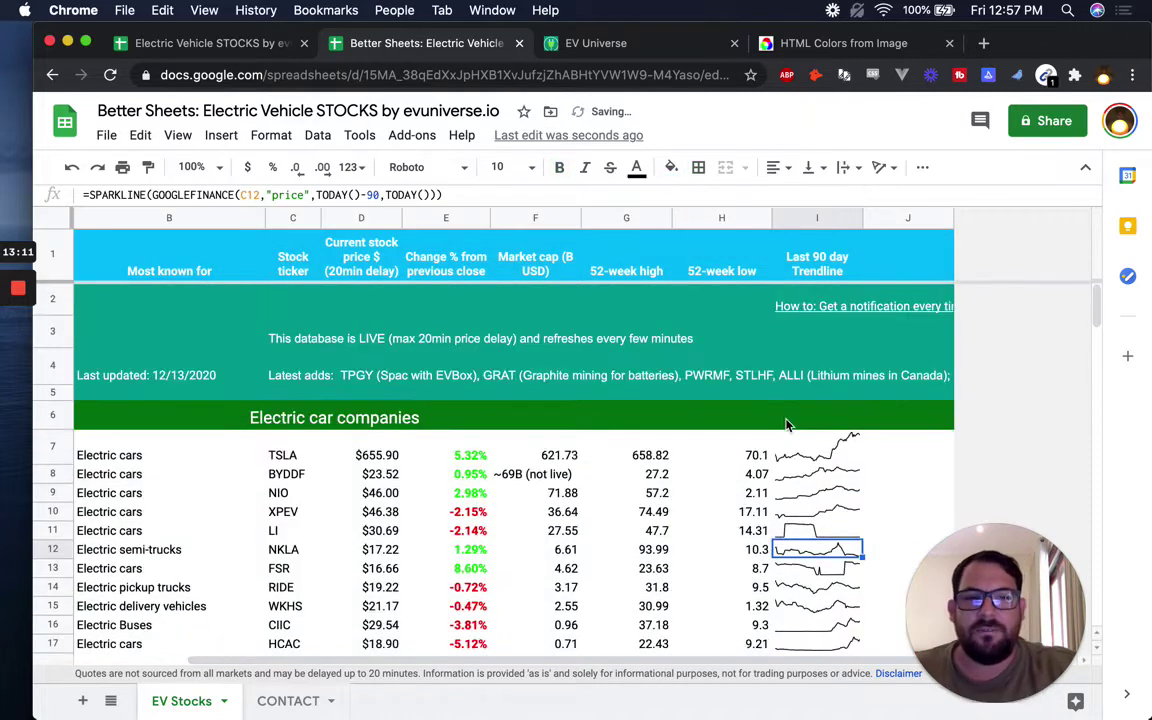
Step: Insert a new column before column J and give it the heading url in J1
{"action": "left_click", "coordinate": [890, 279]}
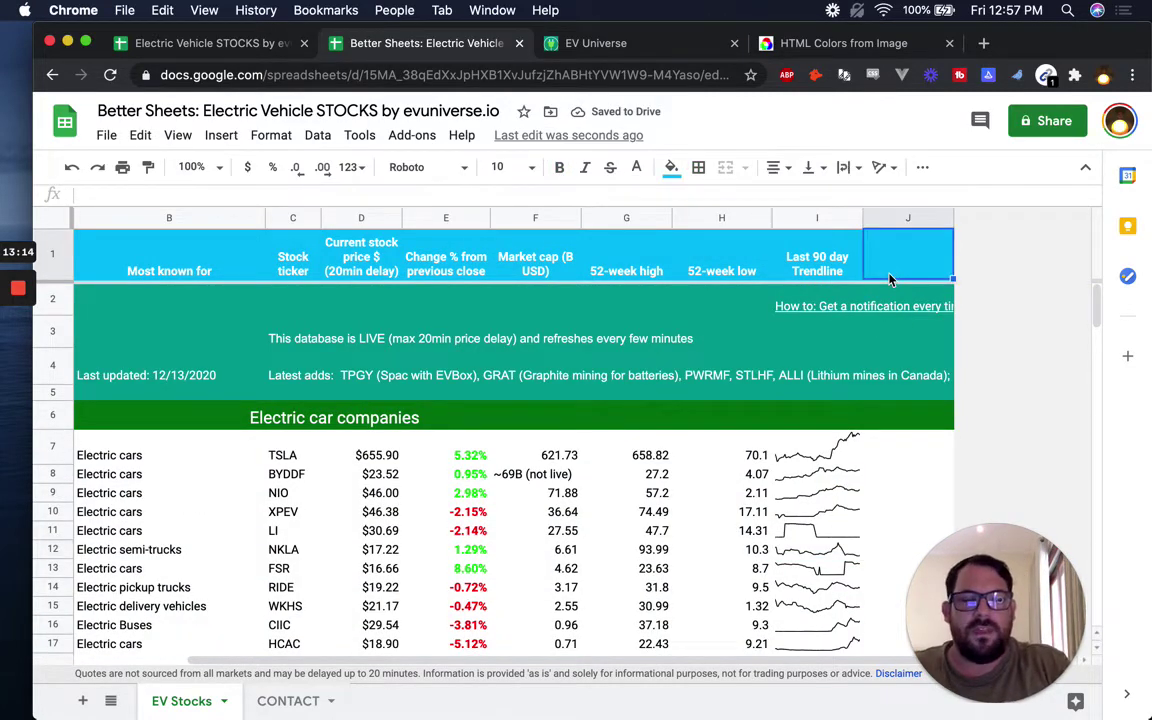
{"action": "left_click", "coordinate": [903, 220]}
{"action": "right_click", "coordinate": [903, 220]}
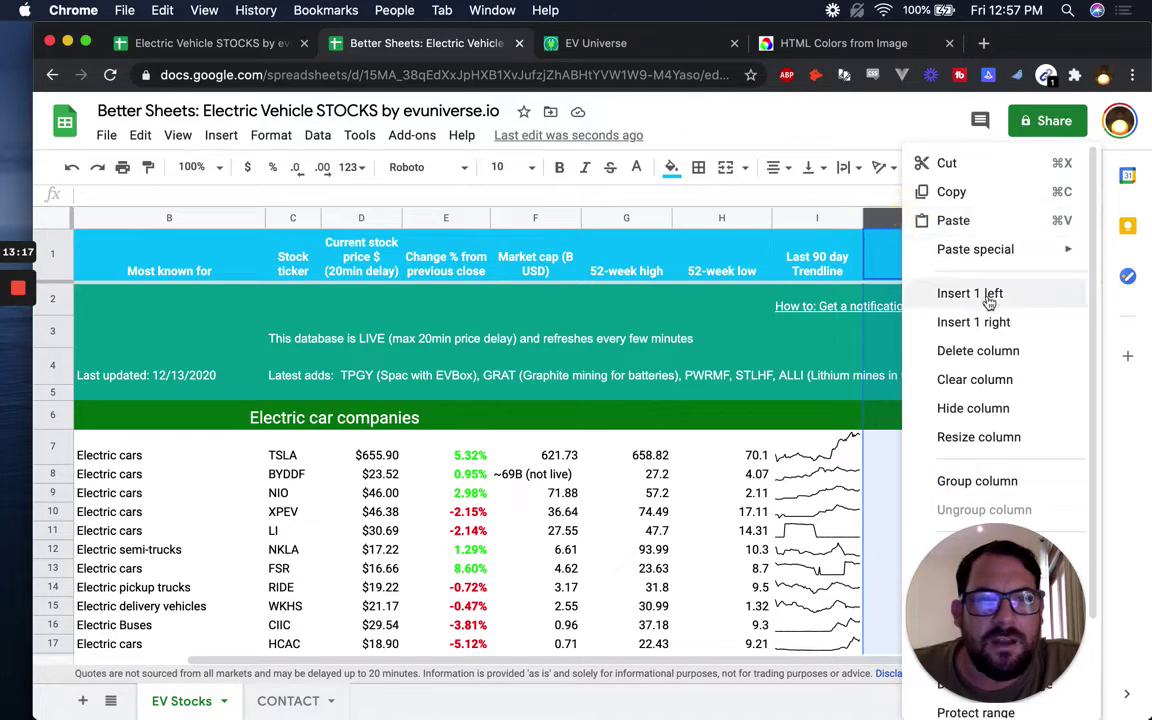
{"action": "left_click", "coordinate": [889, 250]}
{"action": "left_click", "coordinate": [897, 261]}
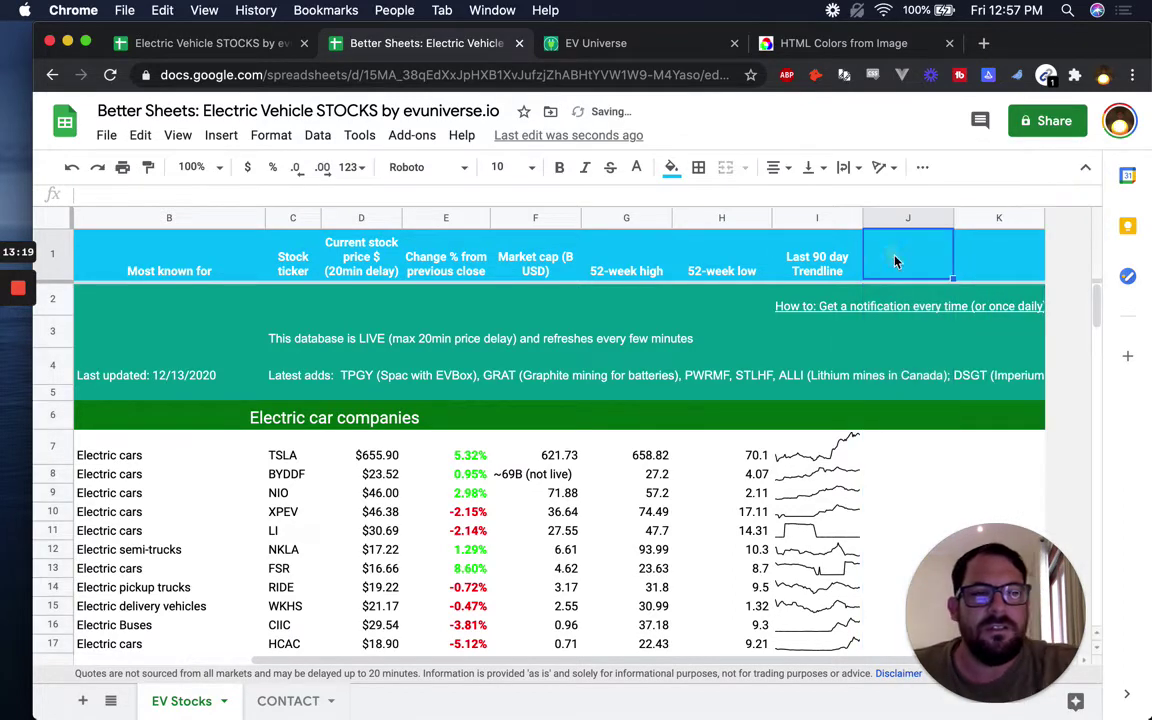
{"action": "type", "text": "url"}
{"action": "key", "text": "Return"}
Step: Return from the url column to the Tesla Motors company name in A7
{"action": "key", "text": "Down"}
{"action": "key", "text": "Down"}
{"action": "key", "text": "Down"}
{"action": "key", "text": "Down"}
{"action": "key", "text": "Down"}
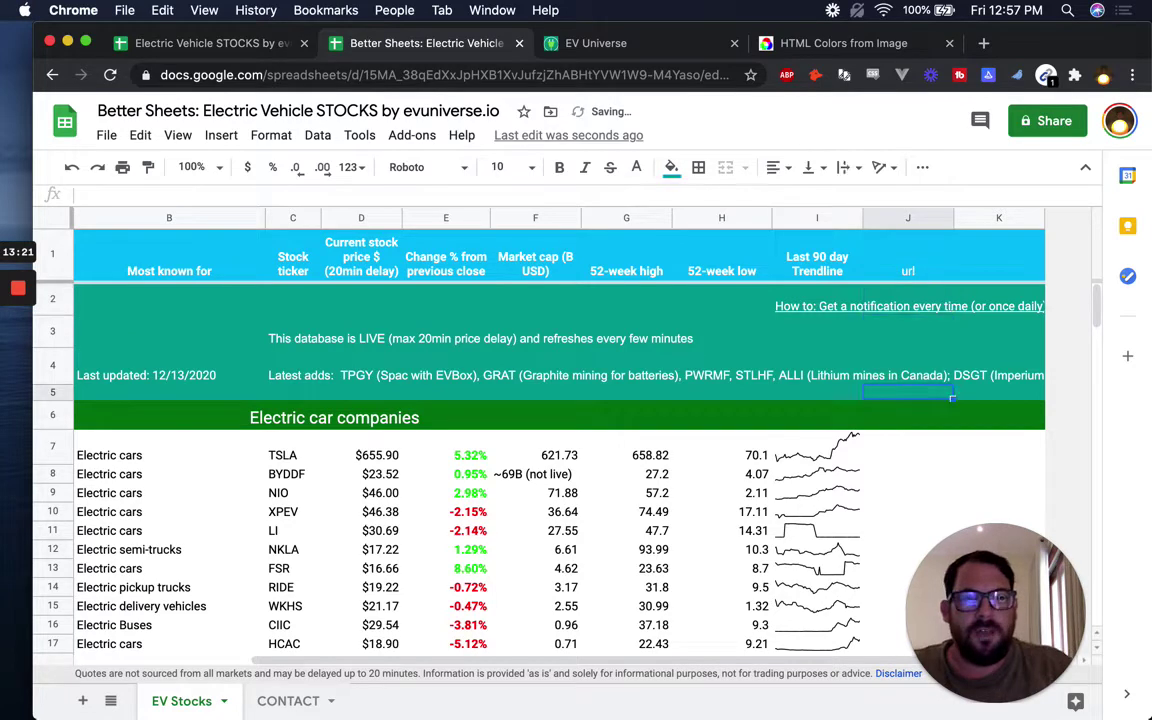
{"action": "key", "text": "Left"}
{"action": "key", "text": "Left"}
{"action": "key", "text": "Left"}
{"action": "key", "text": "Left"}
{"action": "key", "text": "Left"}
{"action": "key", "text": "Left"}
{"action": "key", "text": "Left"}
{"action": "key", "text": "Left"}
{"action": "key", "text": "Left"}
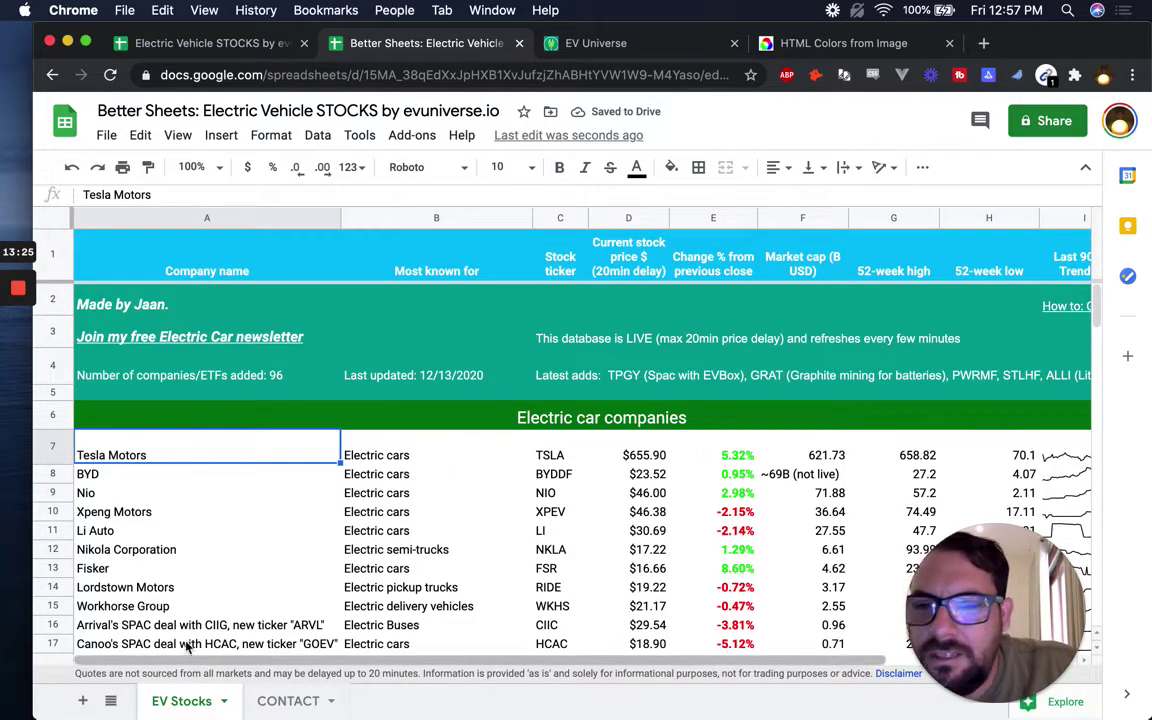
Step: Try to freeze the Company name column, column A
{"action": "left_click", "coordinate": [154, 549]}
{"action": "scroll", "coordinate": [199, 428], "scroll_direction": "down", "scroll_amount": 5}
{"action": "scroll", "coordinate": [205, 420], "scroll_direction": "up", "scroll_amount": 5}
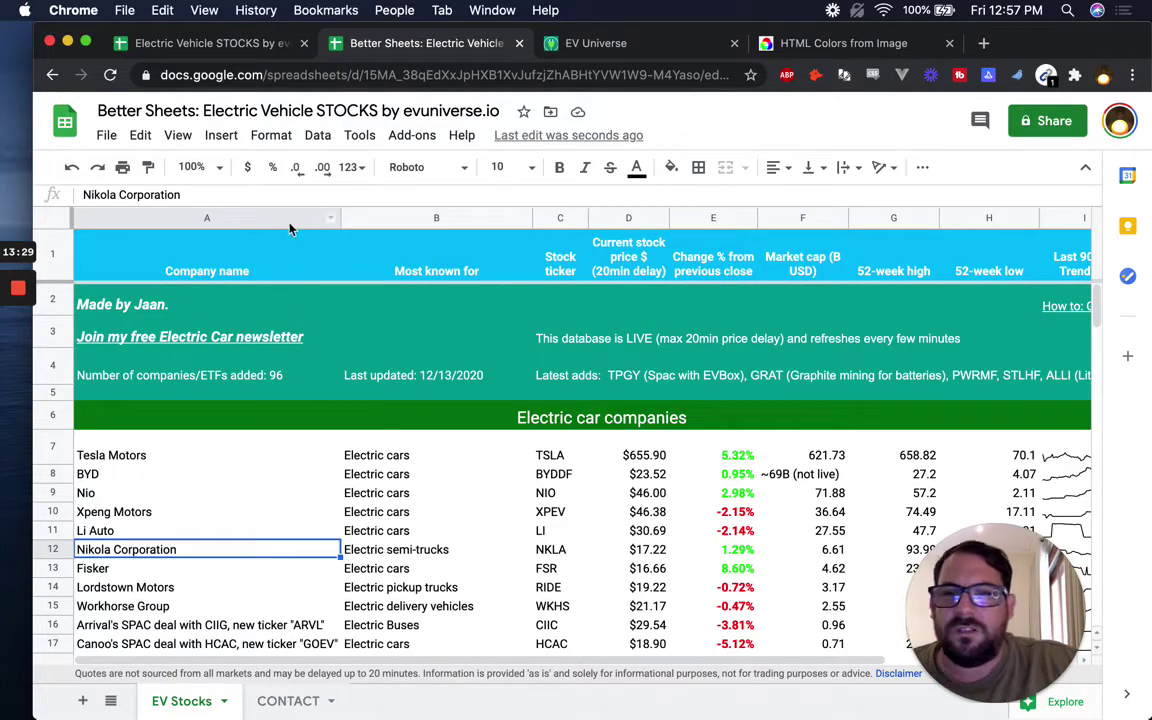
{"action": "left_click_drag", "start_coordinate": [70, 217], "coordinate": [342, 232]}
{"action": "left_click", "coordinate": [780, 459]}
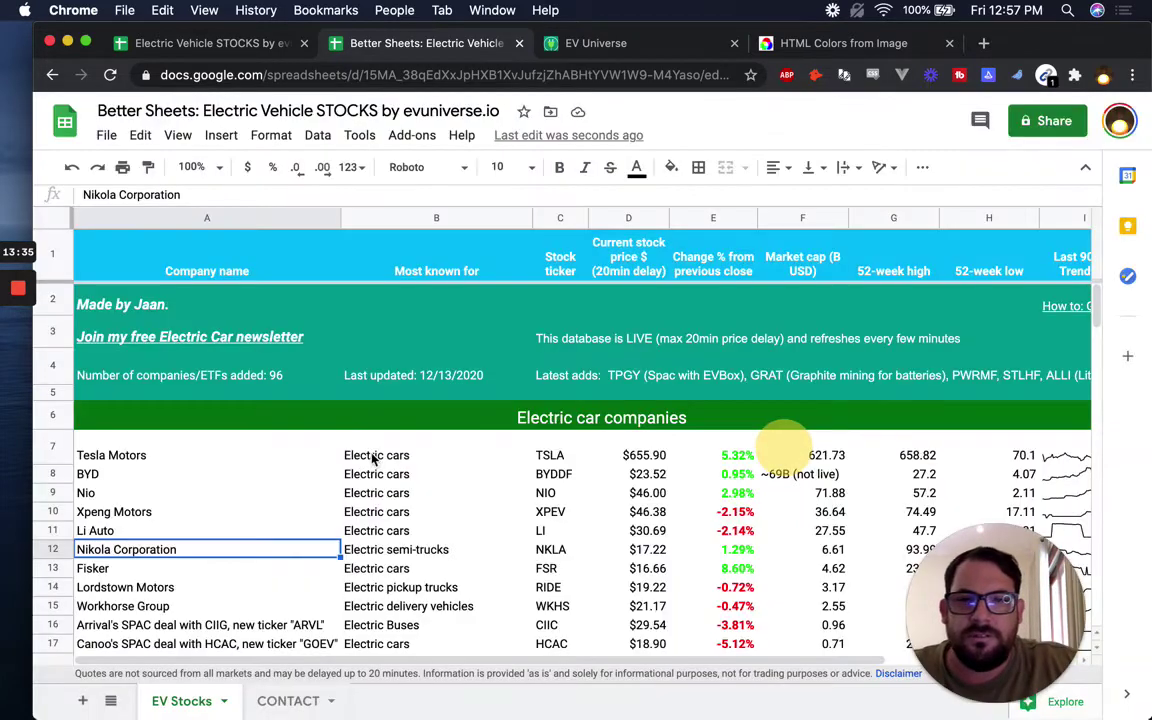
Step: Unmerge the heading cells in row 6, enter Electric car companies in B6 and clear the text from A6
{"action": "left_click", "coordinate": [362, 452]}
{"action": "left_click", "coordinate": [340, 302]}
{"action": "left_click", "coordinate": [342, 350]}
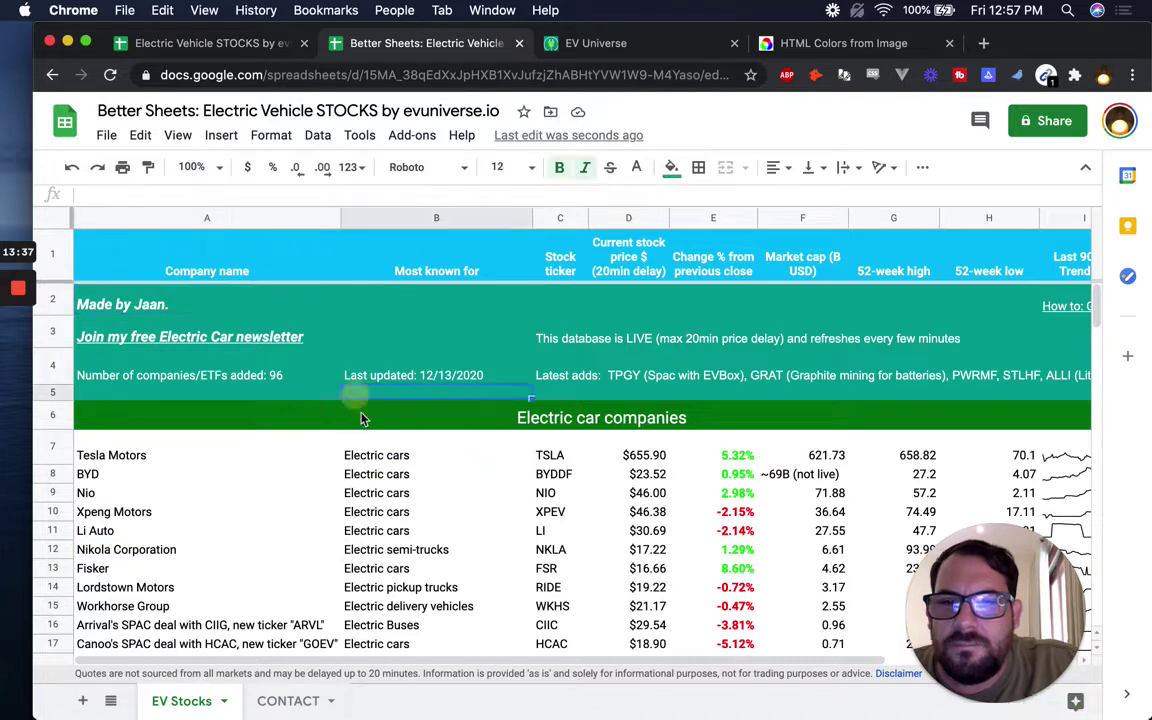
{"action": "left_click", "coordinate": [368, 420]}
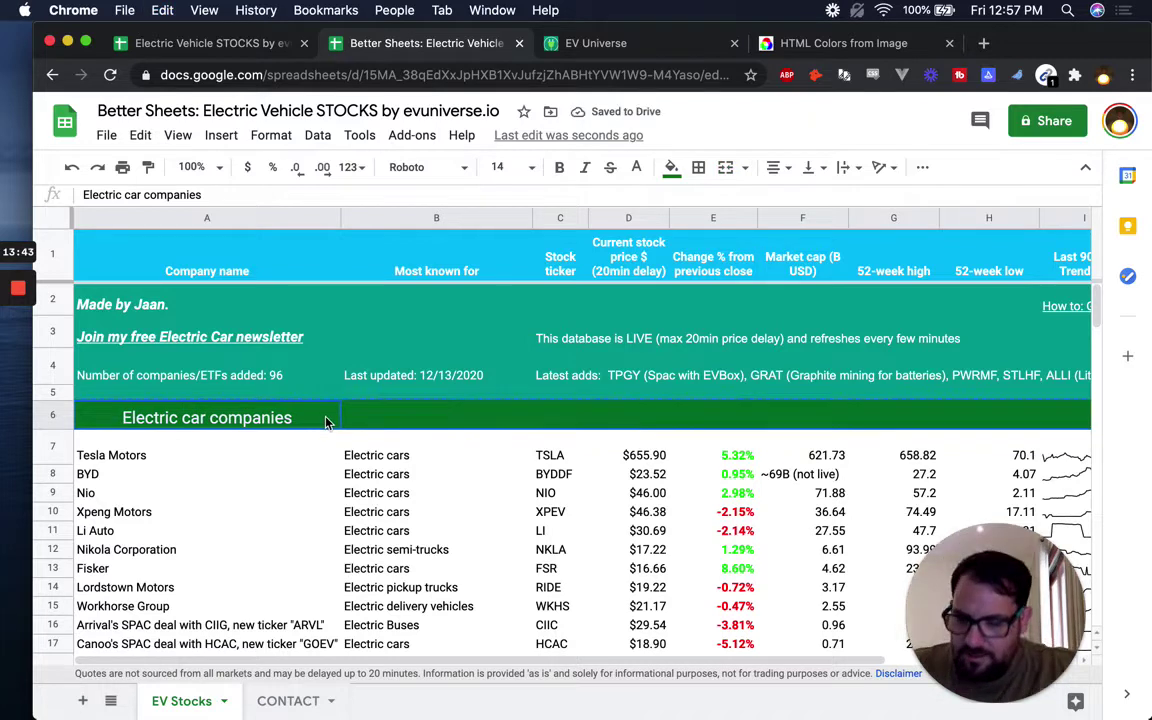
{"action": "type", "text": "Electric car companies"}
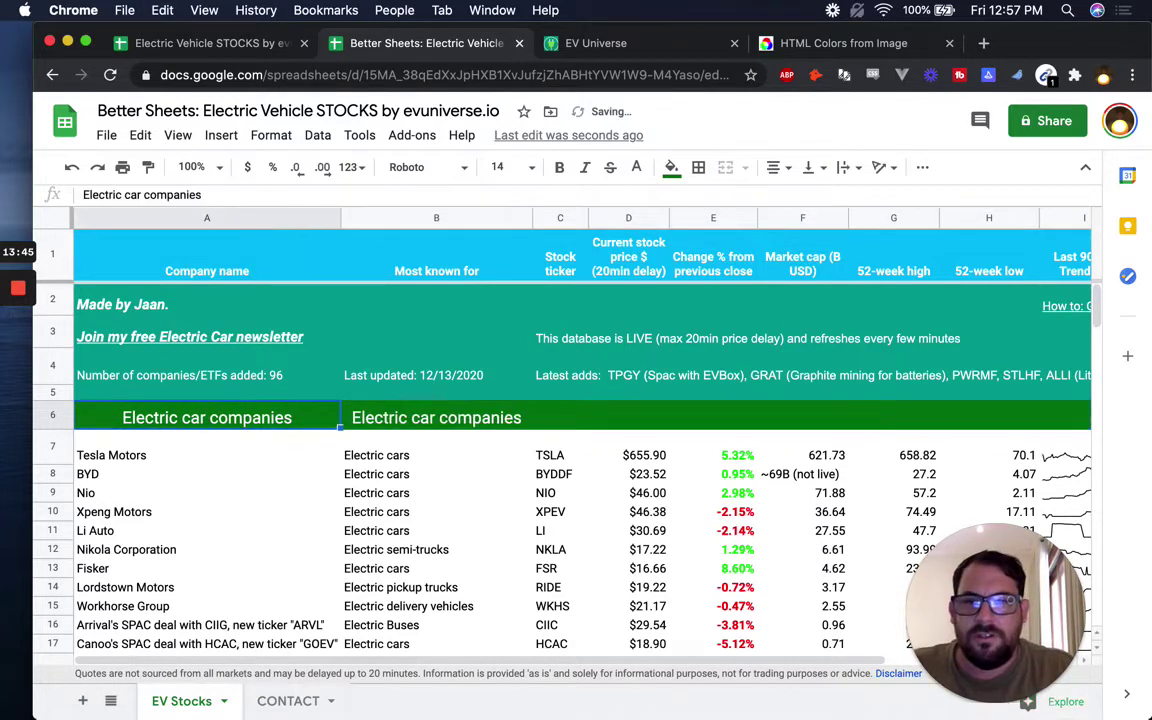
{"action": "key", "text": "Delete"}
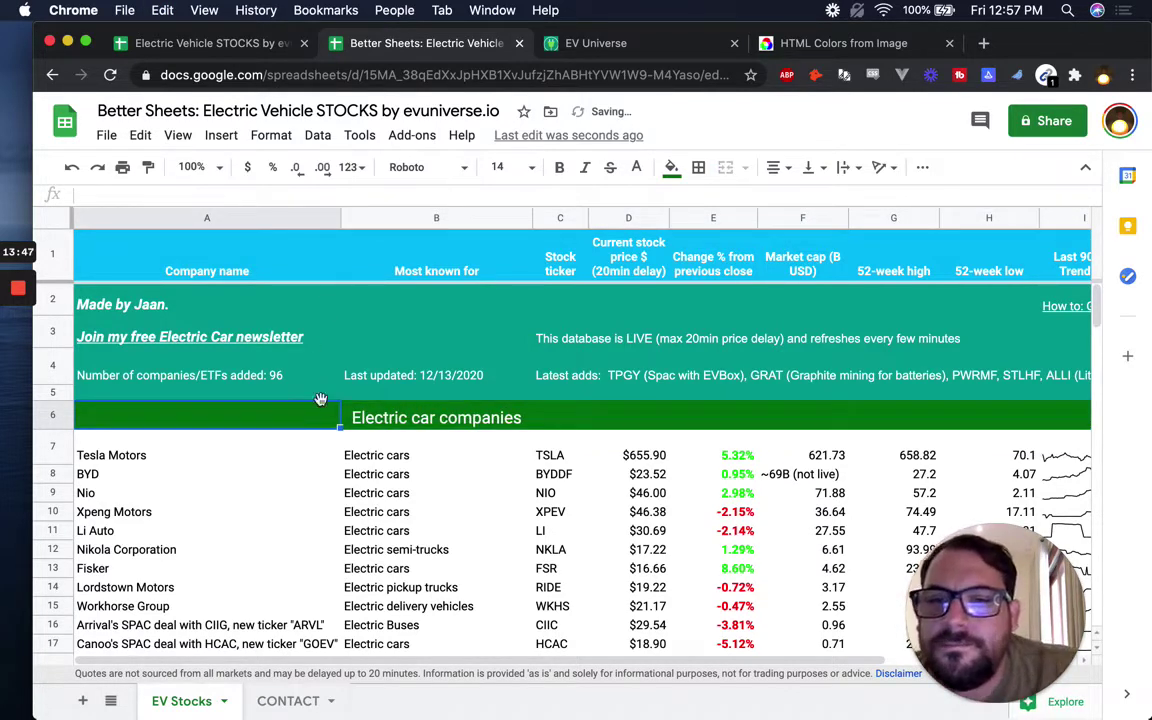
Step: Copy the Electric car companies heading row 6 and paste only its format onto the EV Charging networks / systems row 27
{"action": "scroll", "coordinate": [315, 398], "scroll_direction": "down", "scroll_amount": 8}
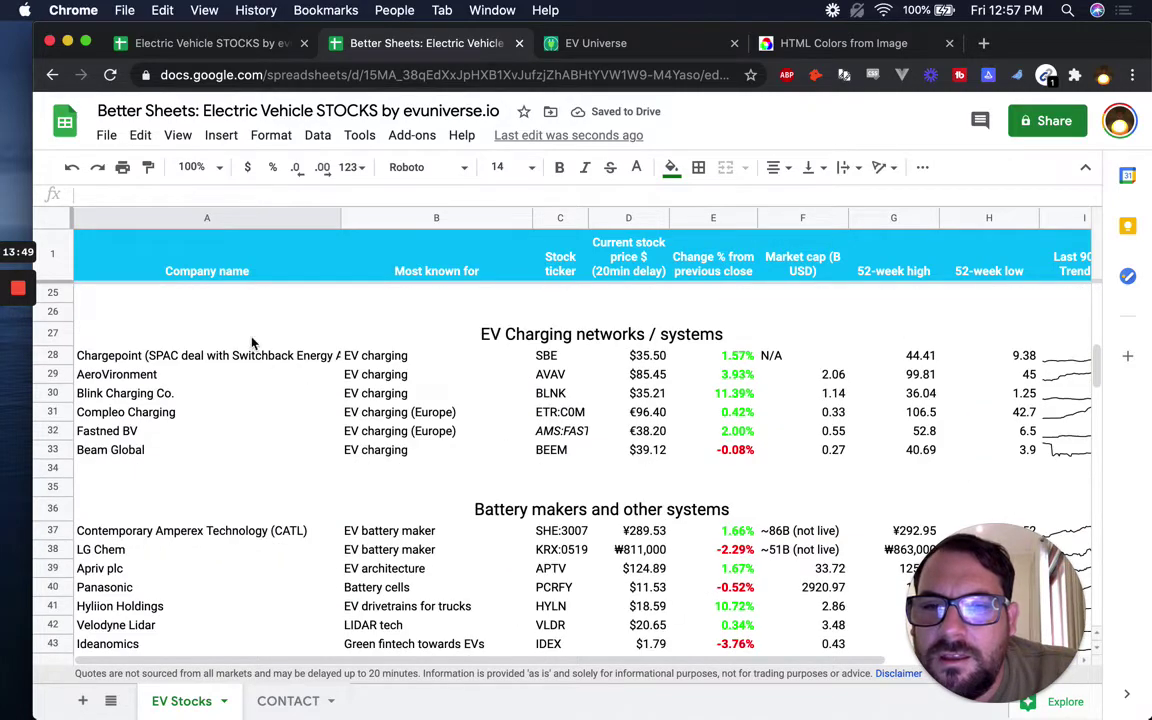
{"action": "left_click", "coordinate": [253, 343]}
{"action": "scroll", "coordinate": [281, 360], "scroll_direction": "up", "scroll_amount": 2}
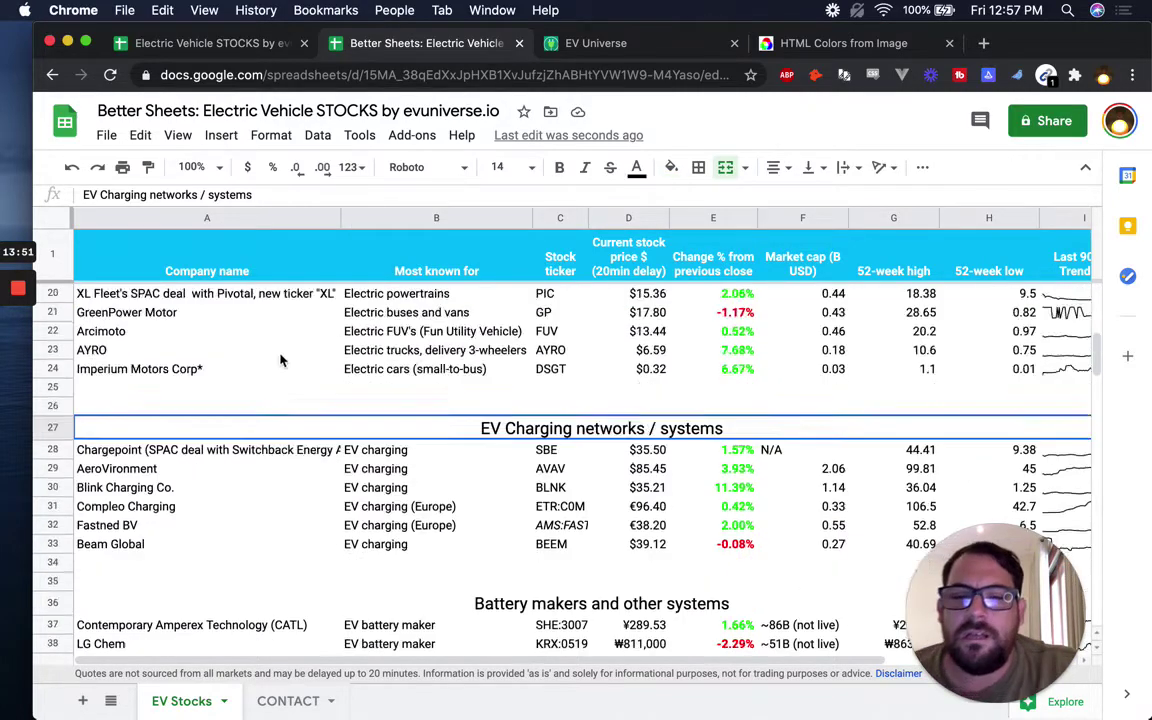
{"action": "scroll", "coordinate": [281, 360], "scroll_direction": "up", "scroll_amount": 5}
{"action": "left_click", "coordinate": [283, 386]}
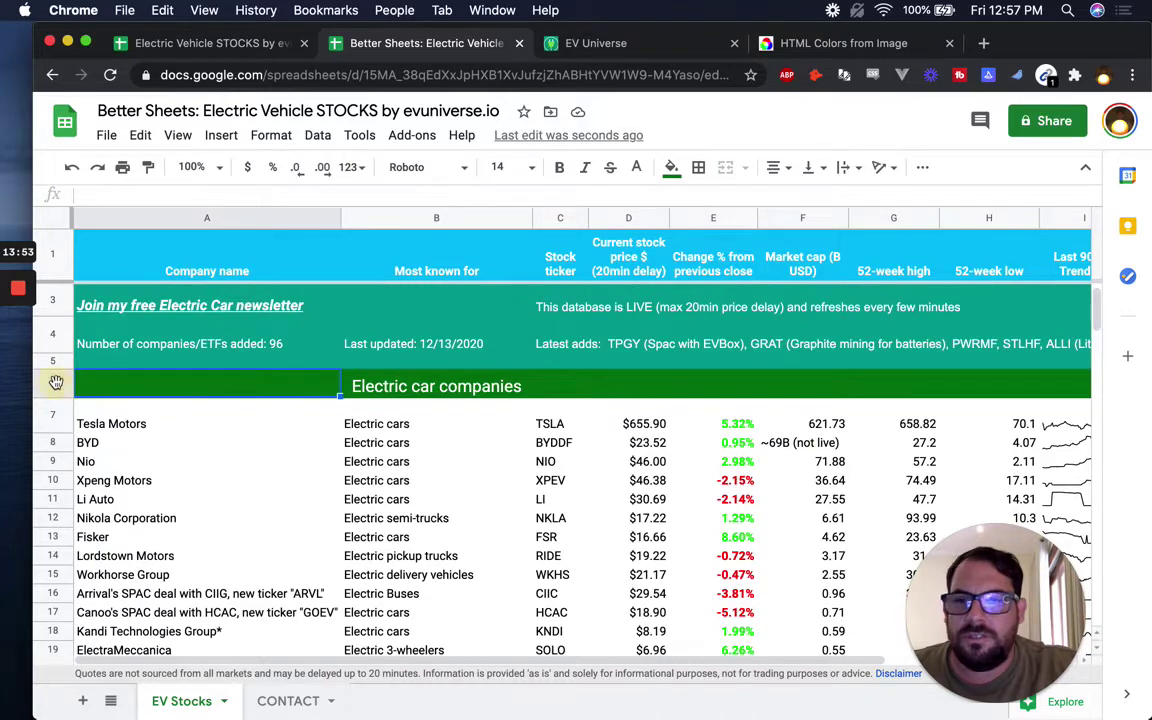
{"action": "scroll", "coordinate": [231, 568], "scroll_direction": "down", "scroll_amount": 3}
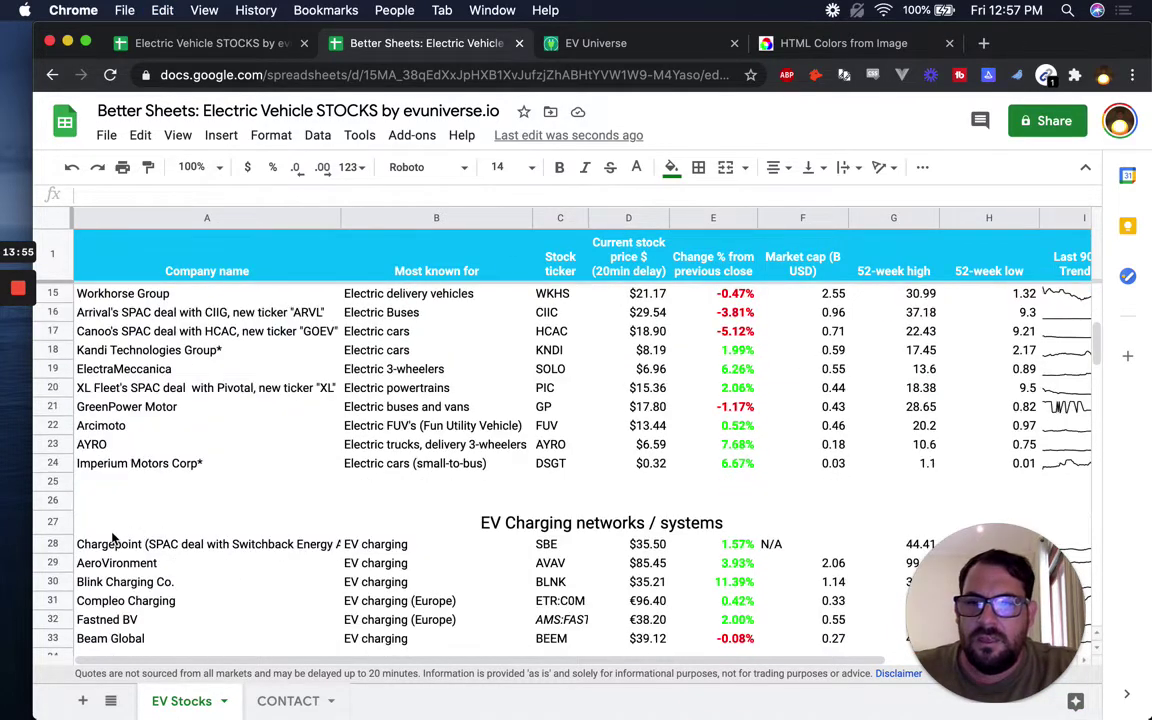
{"action": "right_click", "coordinate": [53, 523]}
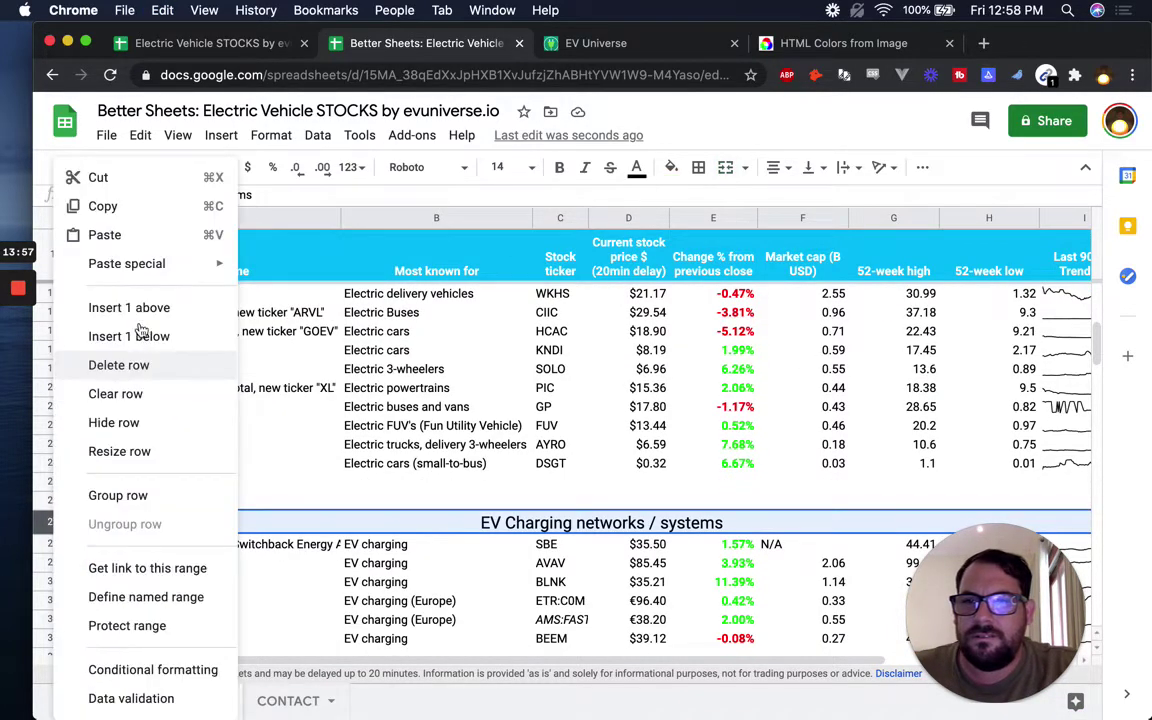
{"action": "mouse_move", "coordinate": [165, 265]}
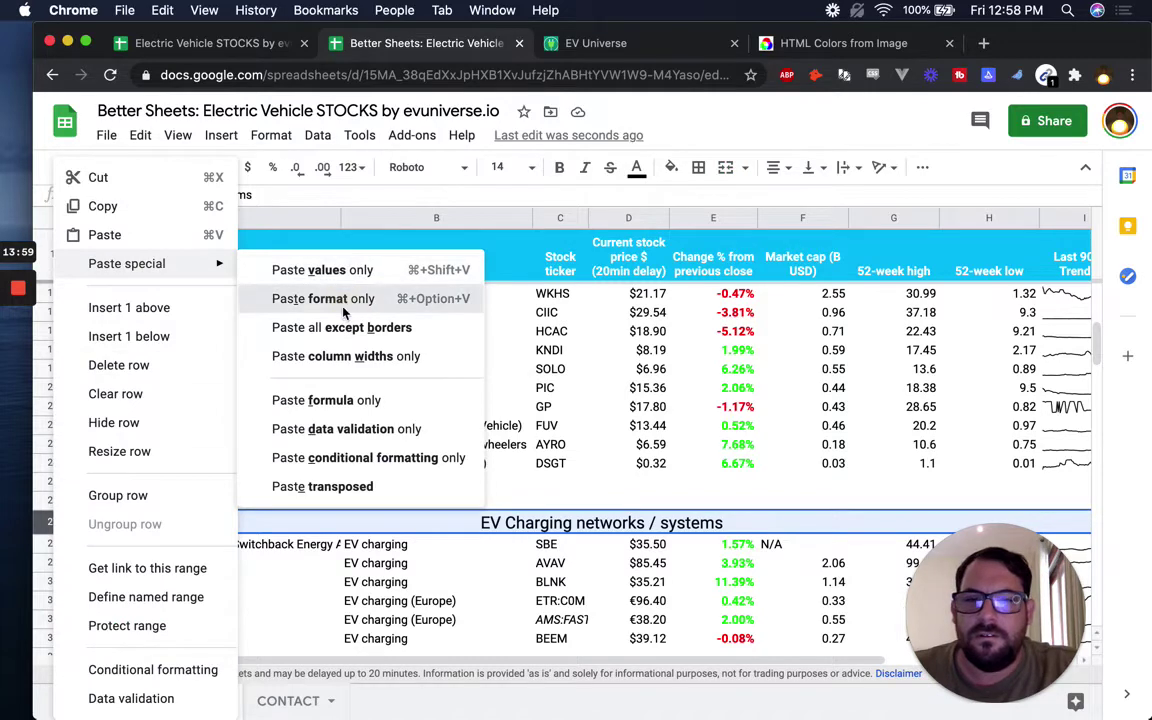
{"action": "left_click", "coordinate": [316, 297]}
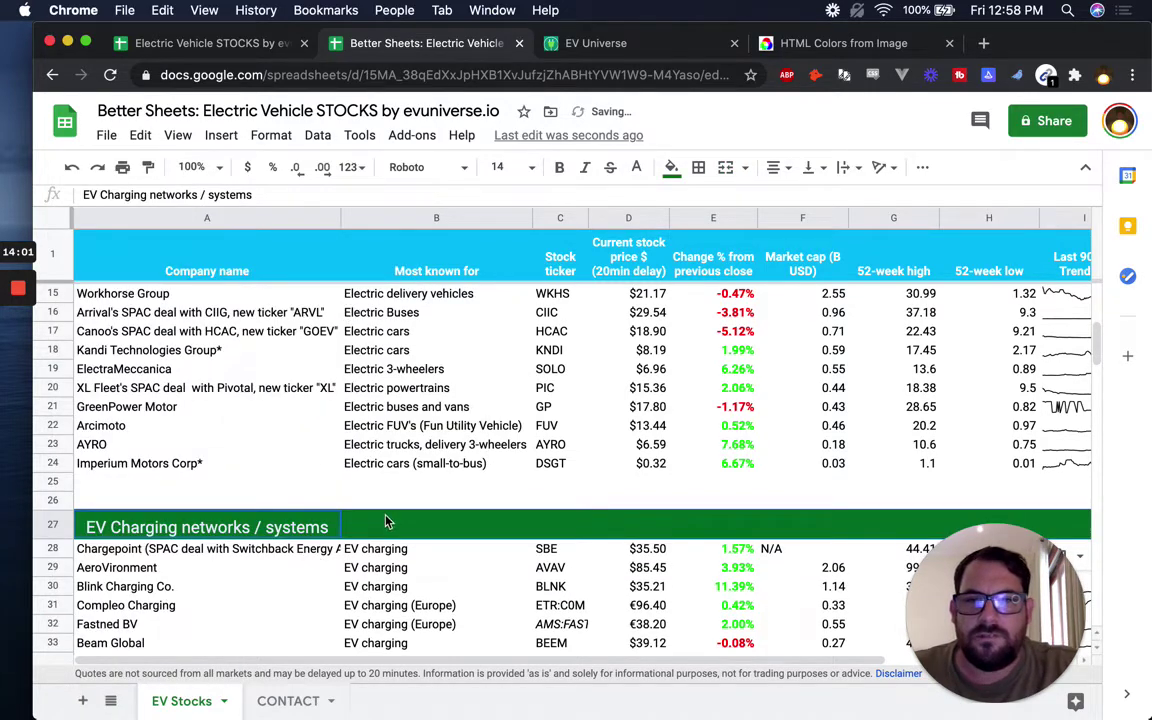
Step: Paste only the copied heading format onto the Battery makers and other systems row 36 and the SPAC's row 54
{"action": "scroll", "coordinate": [175, 553], "scroll_direction": "down", "scroll_amount": 3}
{"action": "left_click", "coordinate": [56, 513]}
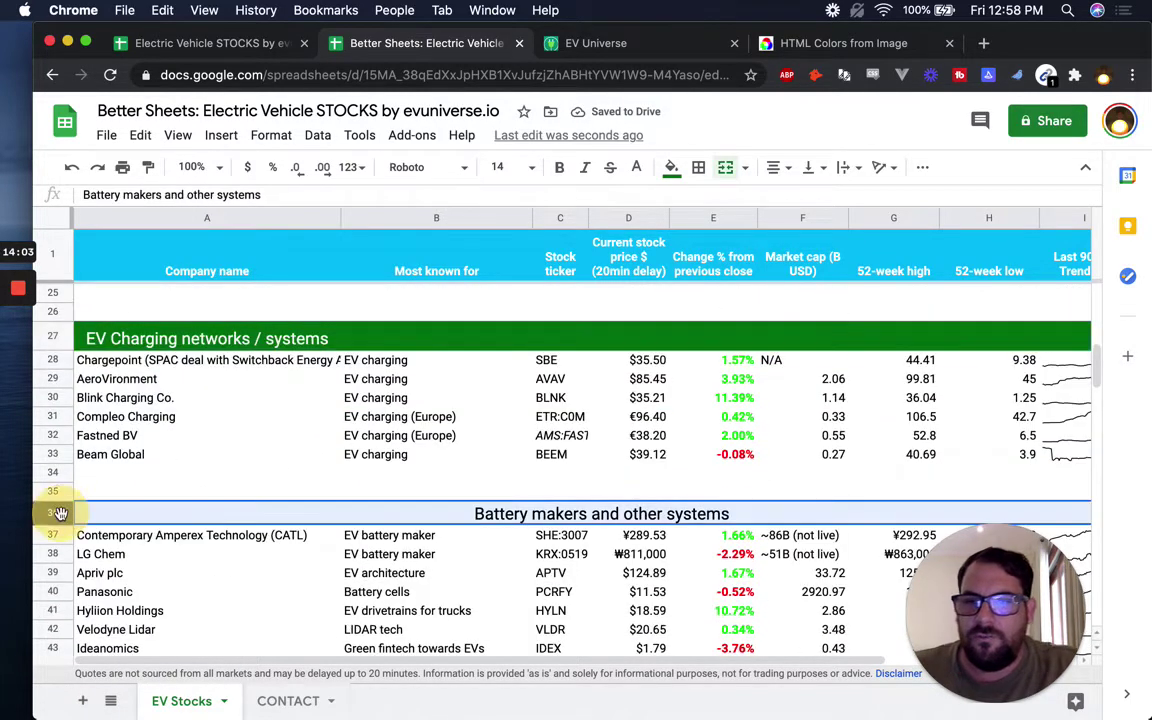
{"action": "key", "text": "super+alt+v"}
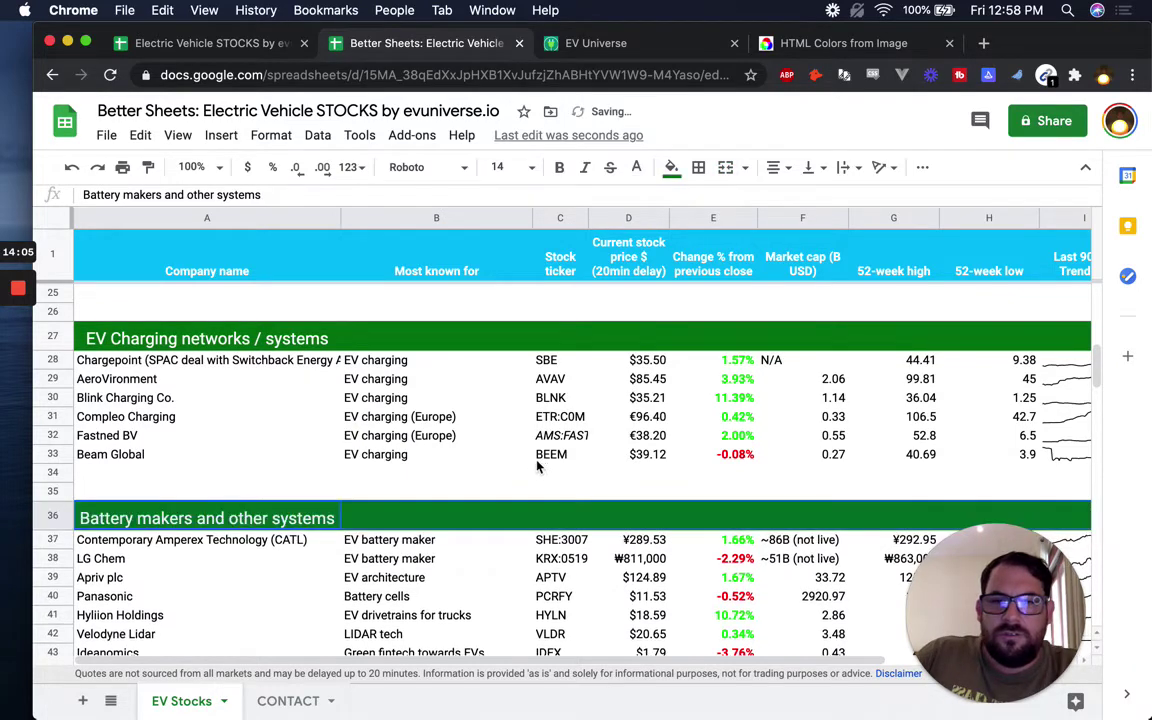
{"action": "scroll", "coordinate": [421, 426], "scroll_direction": "down", "scroll_amount": 10}
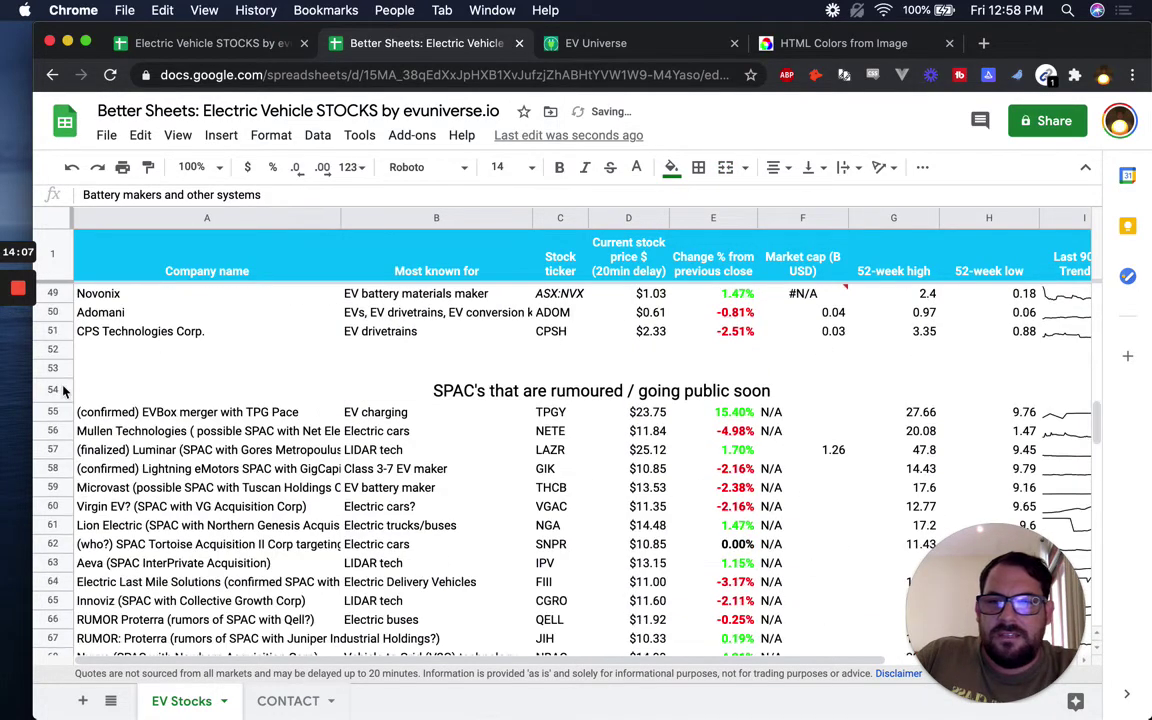
{"action": "left_click", "coordinate": [53, 389]}
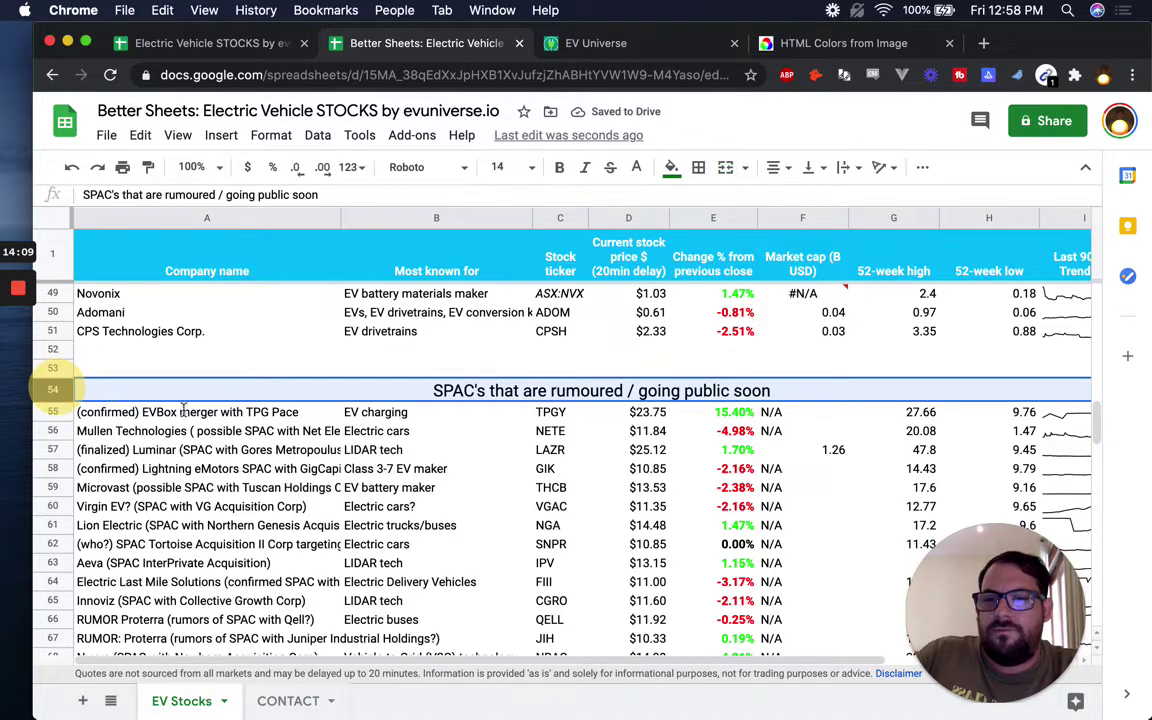
{"action": "key", "text": "super+alt+v"}
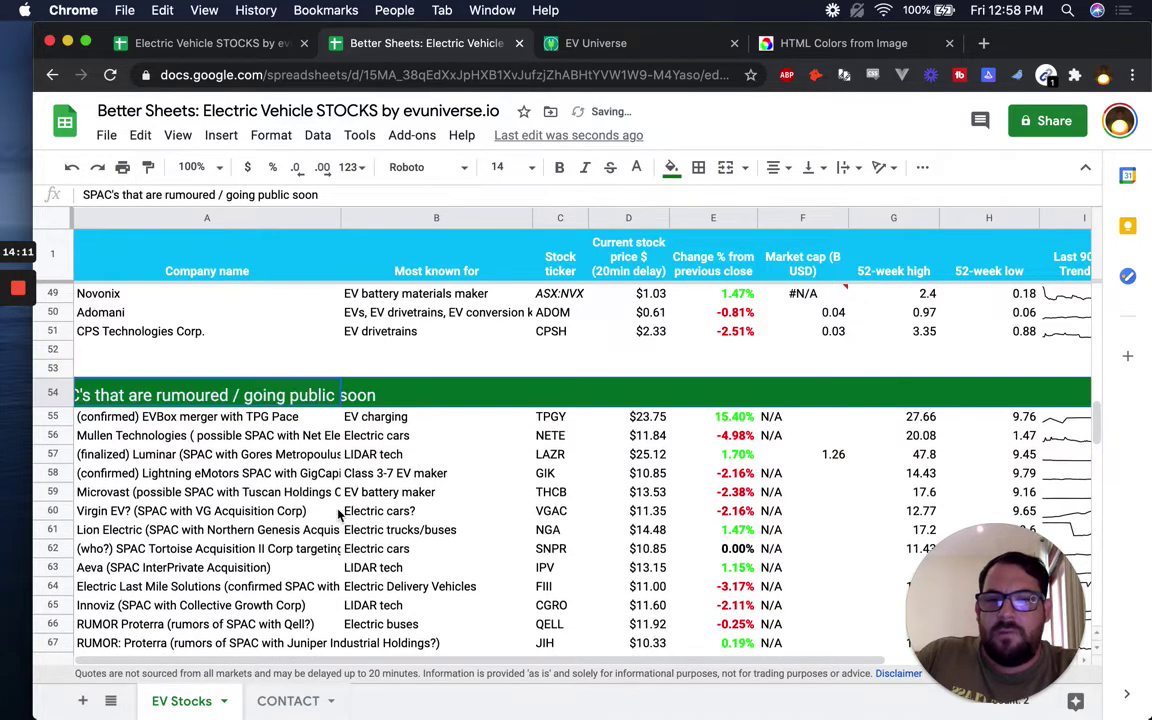
Step: Paste only the copied heading format onto the Mining companies row 71 and the ETF's connected to EVs row 103
{"action": "scroll", "coordinate": [340, 512], "scroll_direction": "down", "scroll_amount": 6}
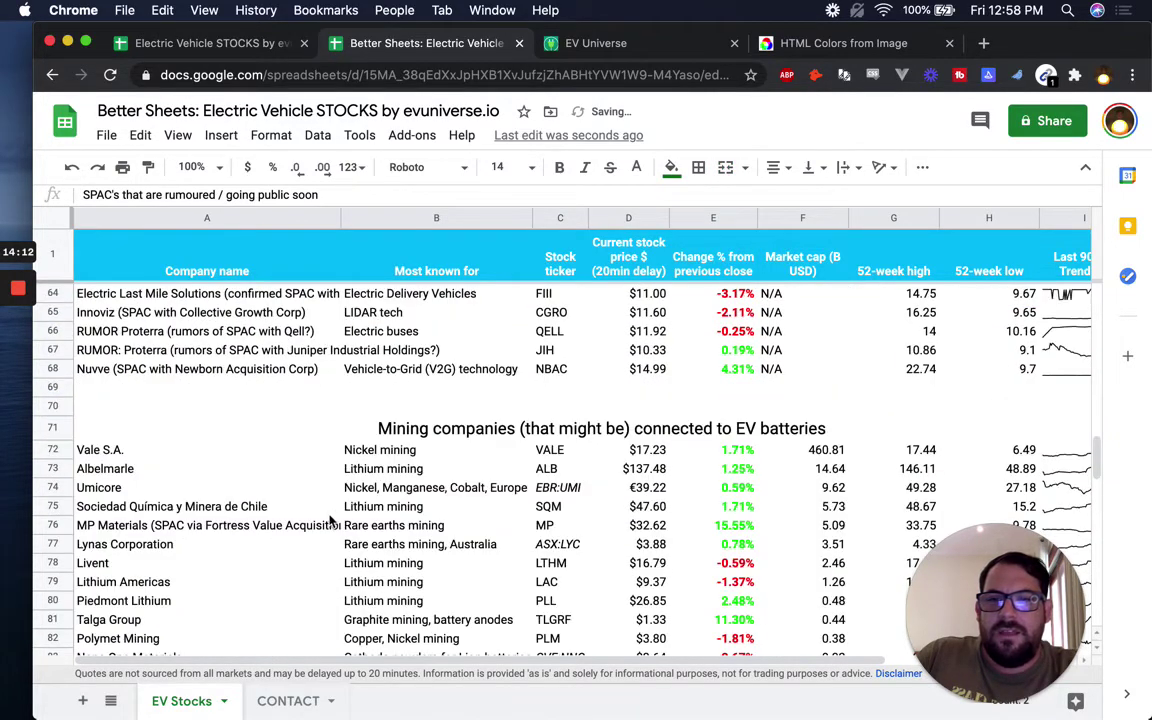
{"action": "left_click", "coordinate": [55, 430]}
{"action": "key", "text": "super+alt+v"}
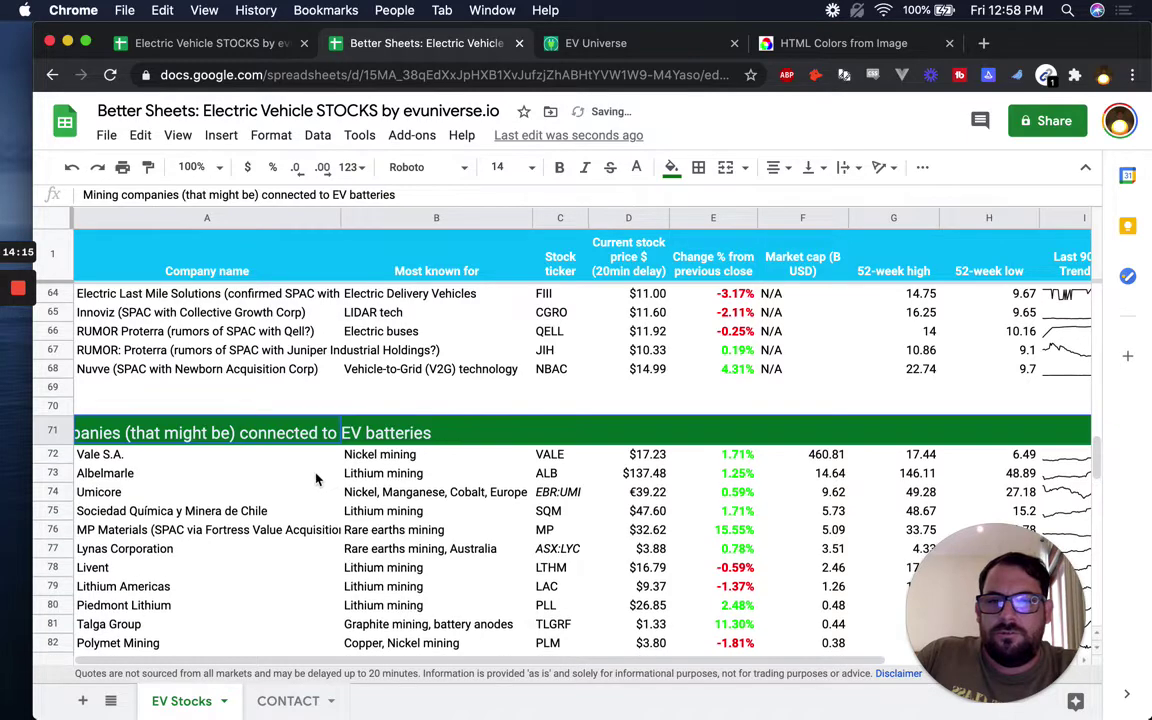
{"action": "scroll", "coordinate": [316, 480], "scroll_direction": "down", "scroll_amount": 10}
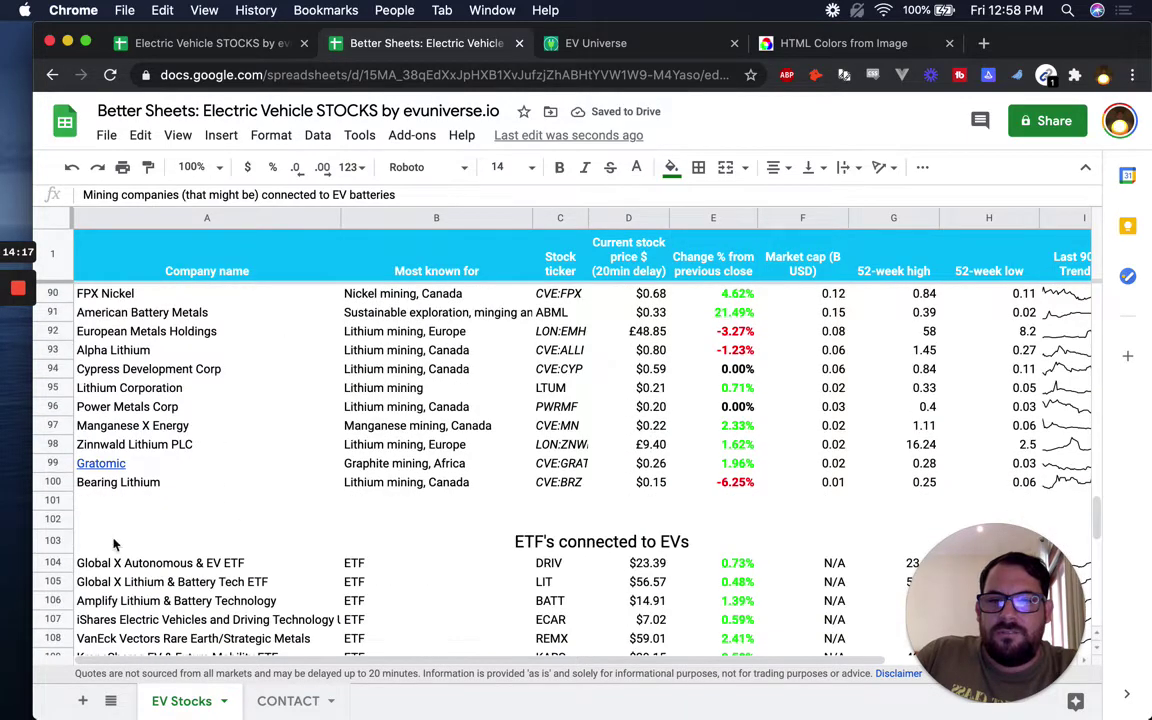
{"action": "left_click", "coordinate": [44, 542]}
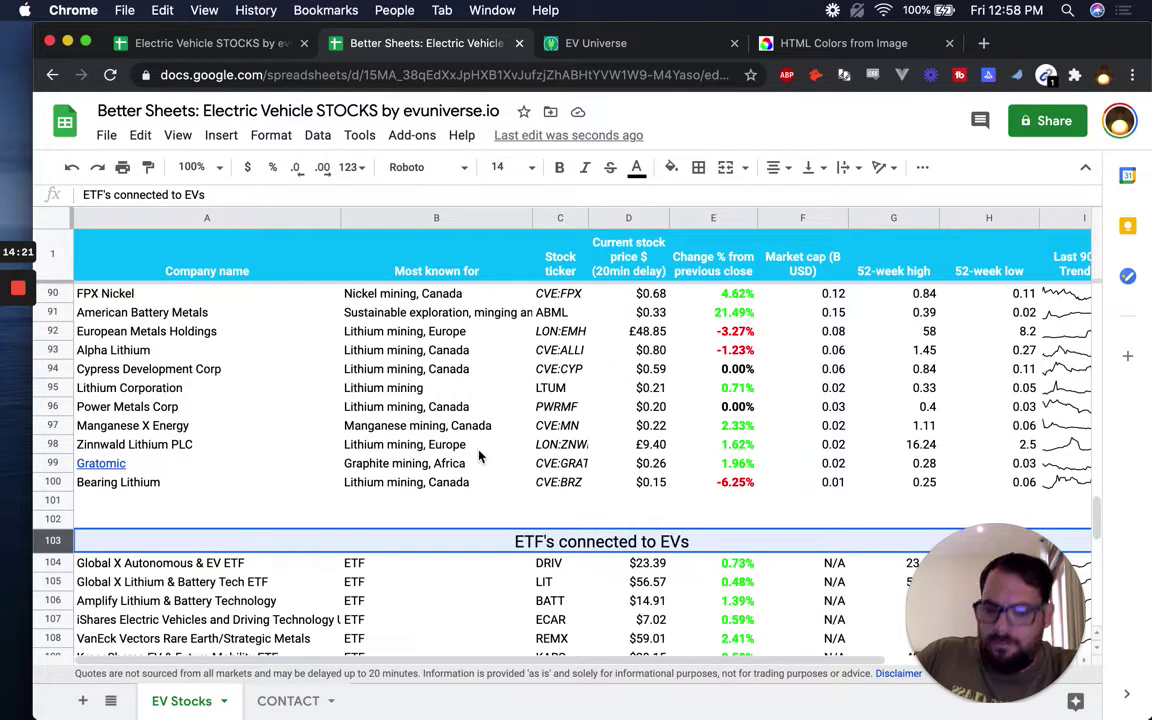
{"action": "key", "text": "super+alt+v"}
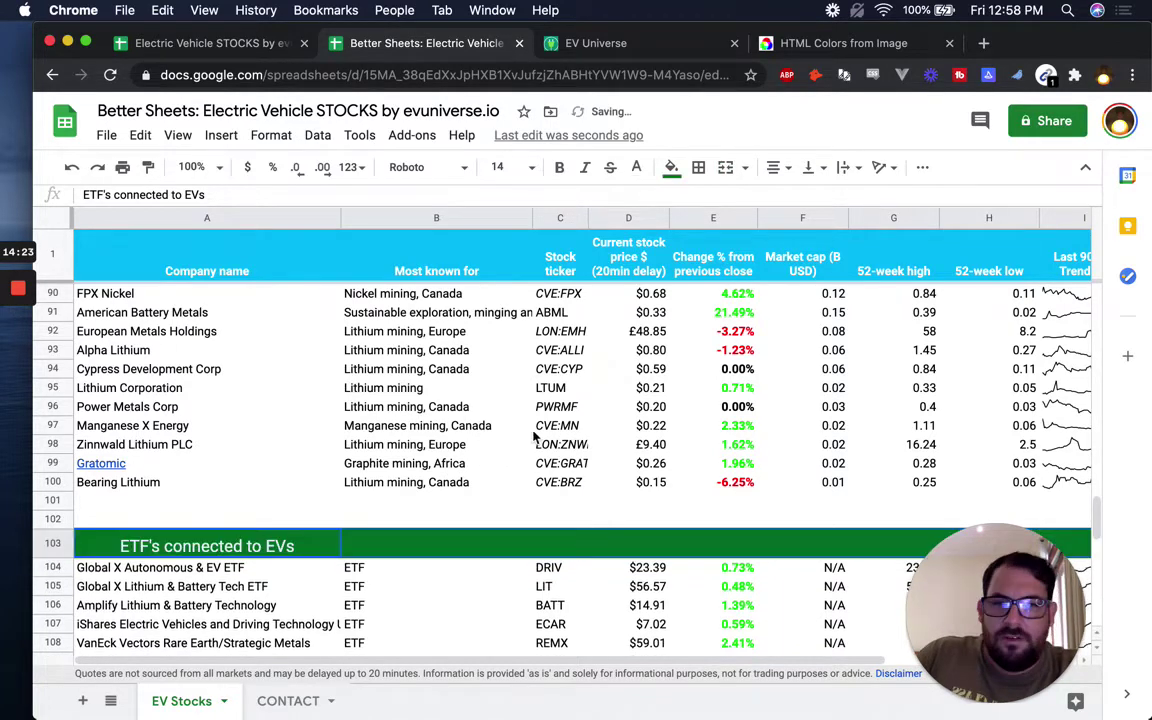
Step: Paste only the copied heading format onto the Other electric vehicles row 112 and The maybe-babies row 118
{"action": "scroll", "coordinate": [535, 432], "scroll_direction": "down", "scroll_amount": 8}
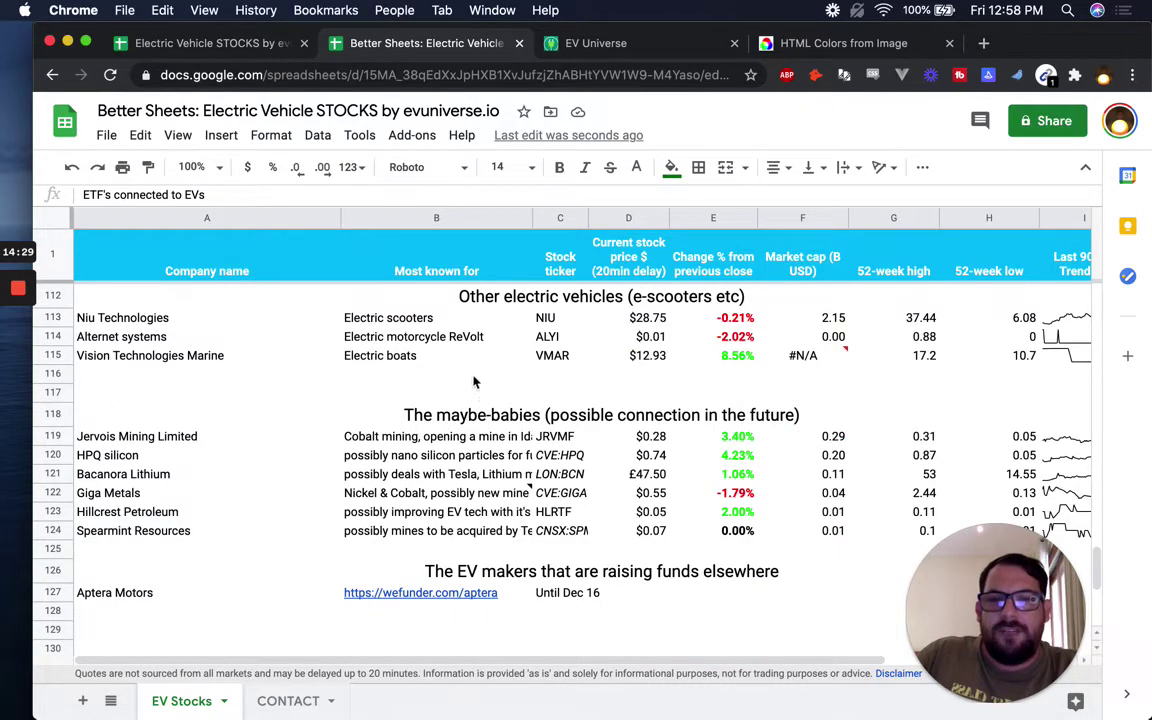
{"action": "left_click", "coordinate": [55, 295]}
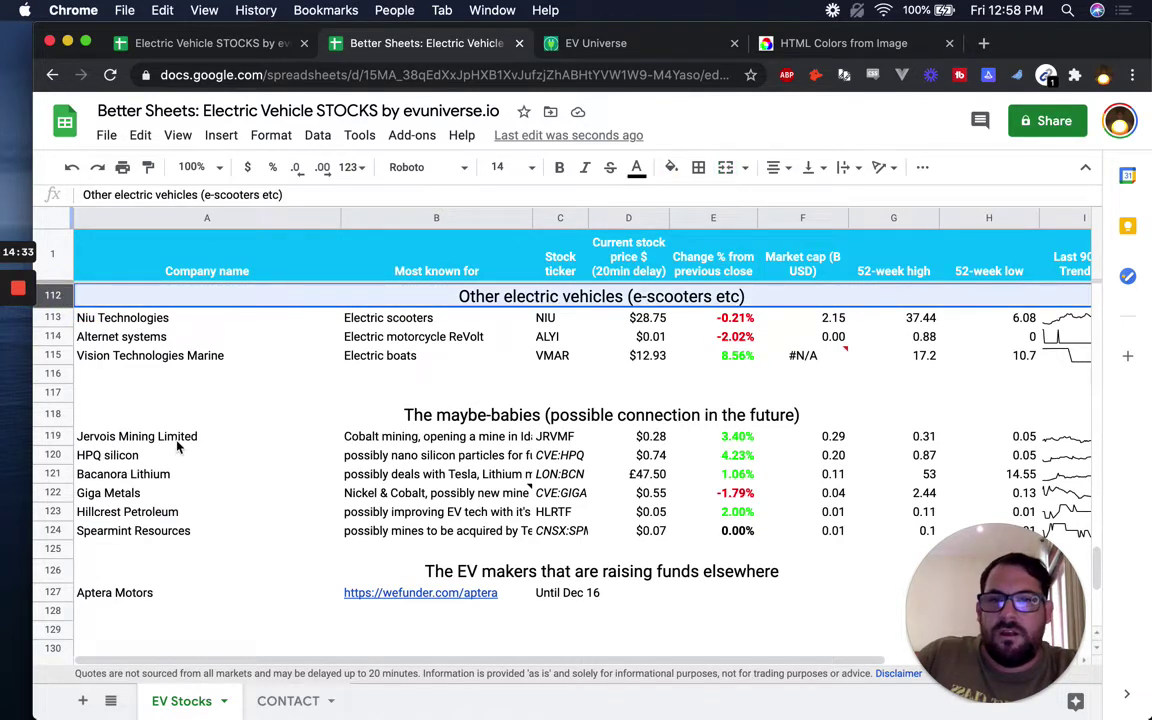
{"action": "key", "text": "super+z"}
{"action": "left_click", "coordinate": [55, 419]}
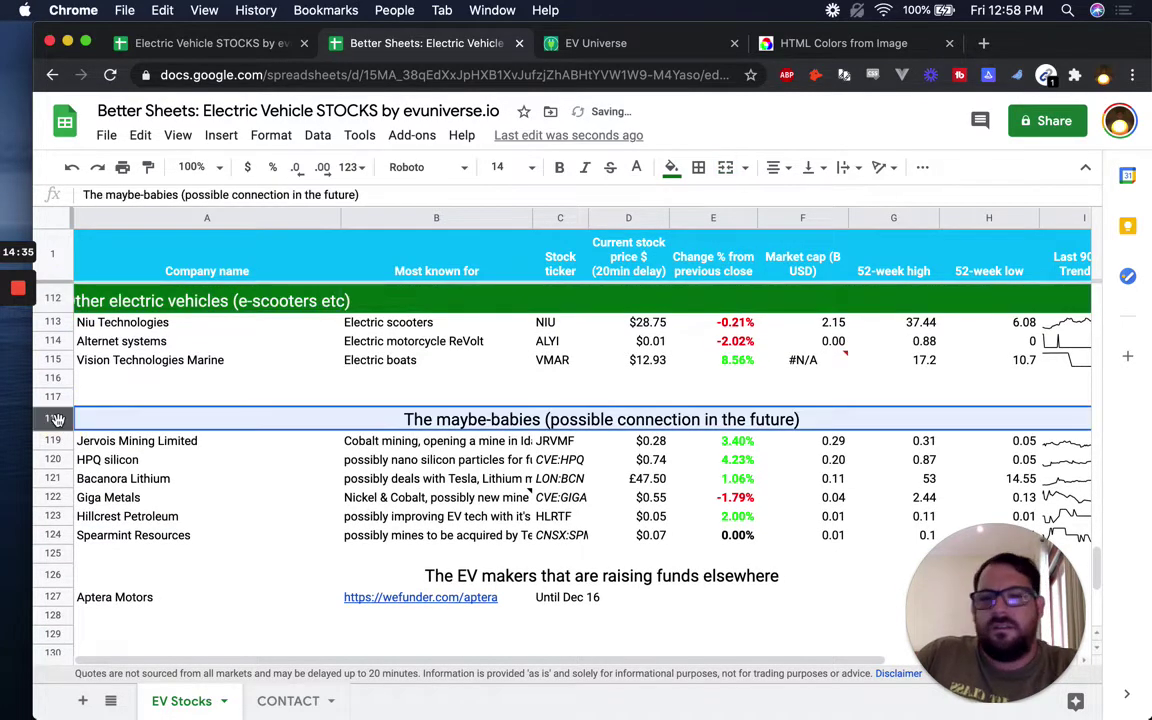
{"action": "key", "text": "super+alt+v"}
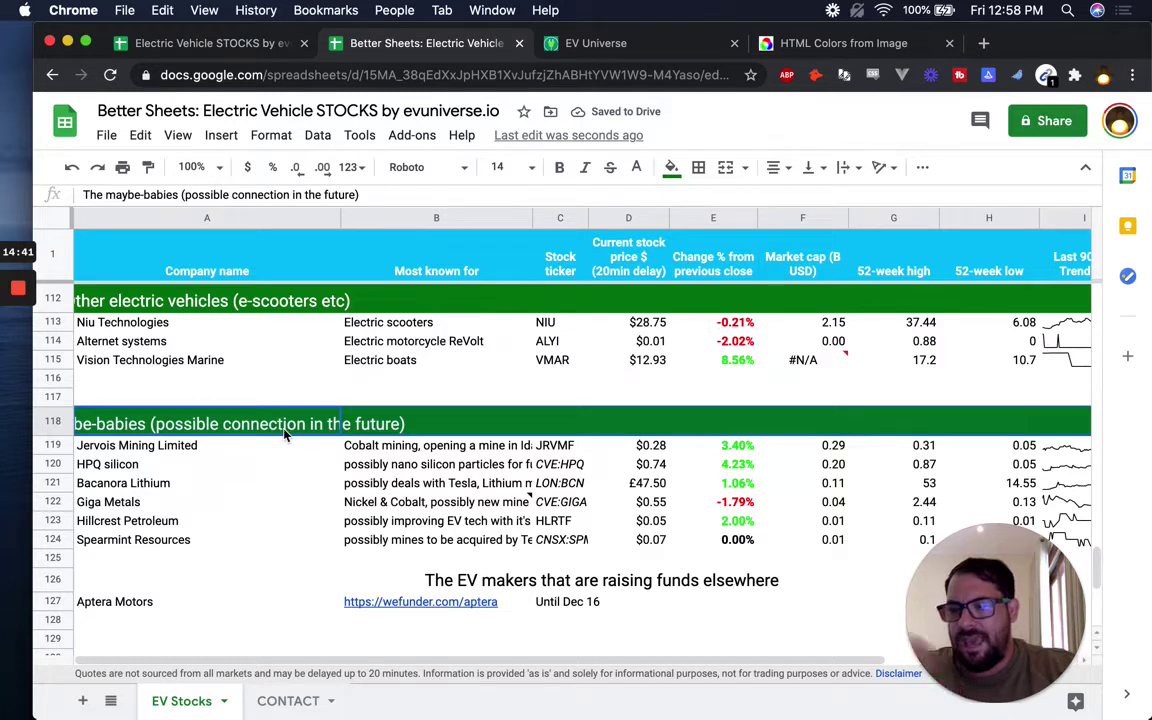
Step: Move the heading The maybe-babies (possible connection in the future) from A118 to B118
{"action": "left_click", "coordinate": [490, 428]}
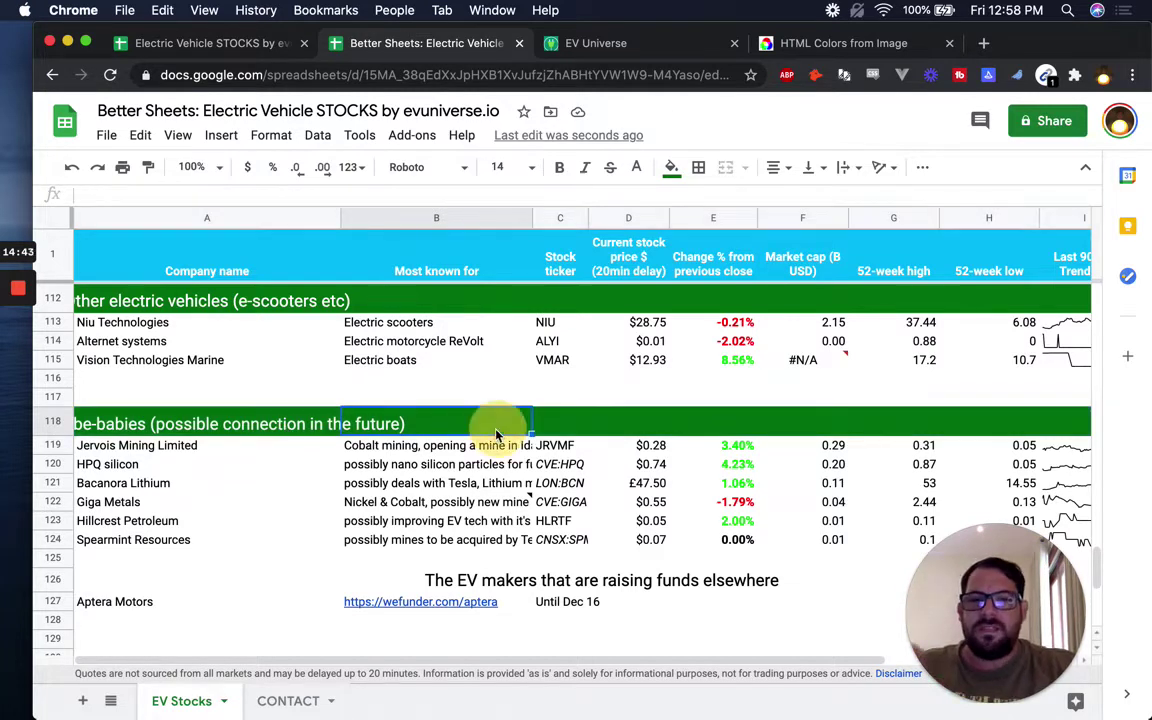
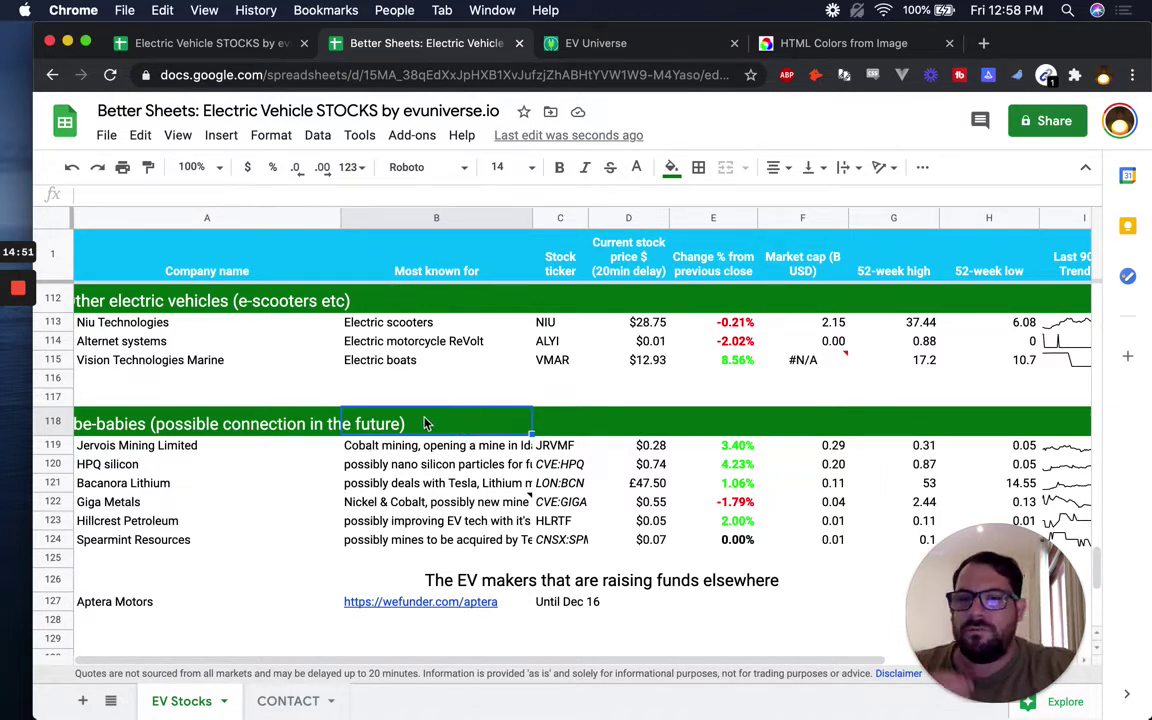
{"action": "left_click", "coordinate": [160, 432]}
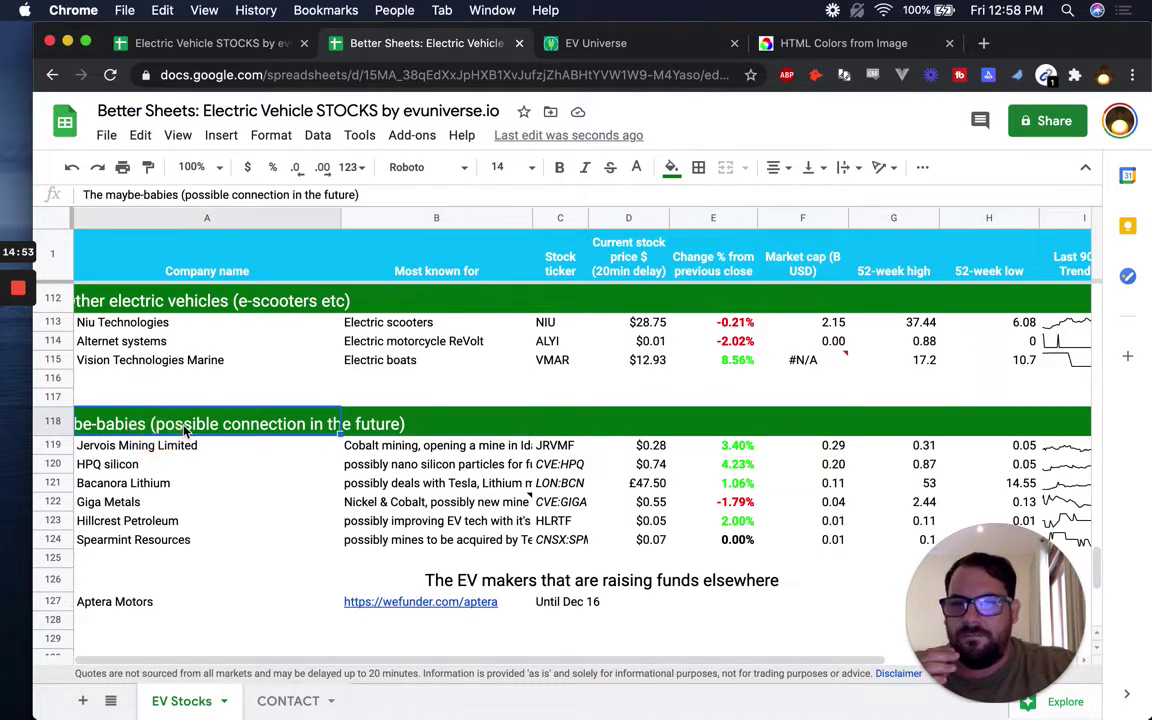
{"action": "left_click", "coordinate": [470, 418]}
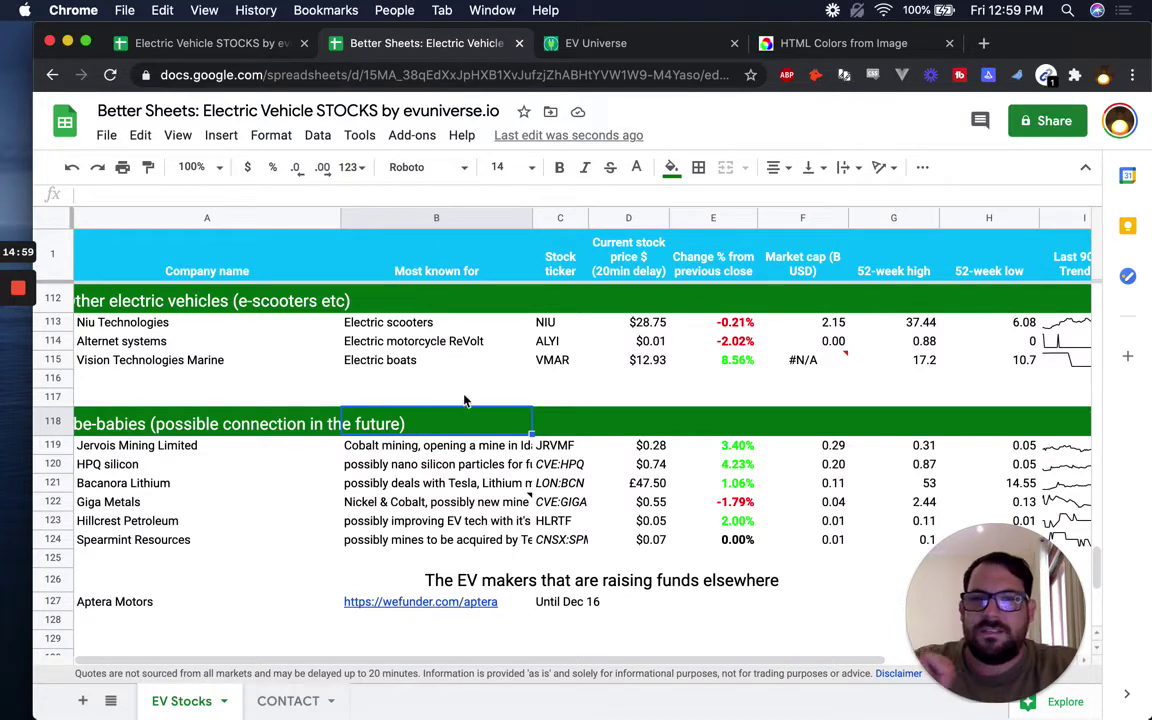
{"action": "left_click", "coordinate": [209, 428]}
{"action": "key", "text": "Right"}
{"action": "type", "text": "The maybe-babies (possible connection in the future)"}
{"action": "key", "text": "super+z"}
Step: Move the heading Other electric vehicles (e-scooters etc) from A112 to B112
{"action": "key", "text": "Up"}
{"action": "key", "text": "Up"}
{"action": "key", "text": "Up"}
{"action": "key", "text": "Up"}
{"action": "key", "text": "Up"}
{"action": "key", "text": "Up"}
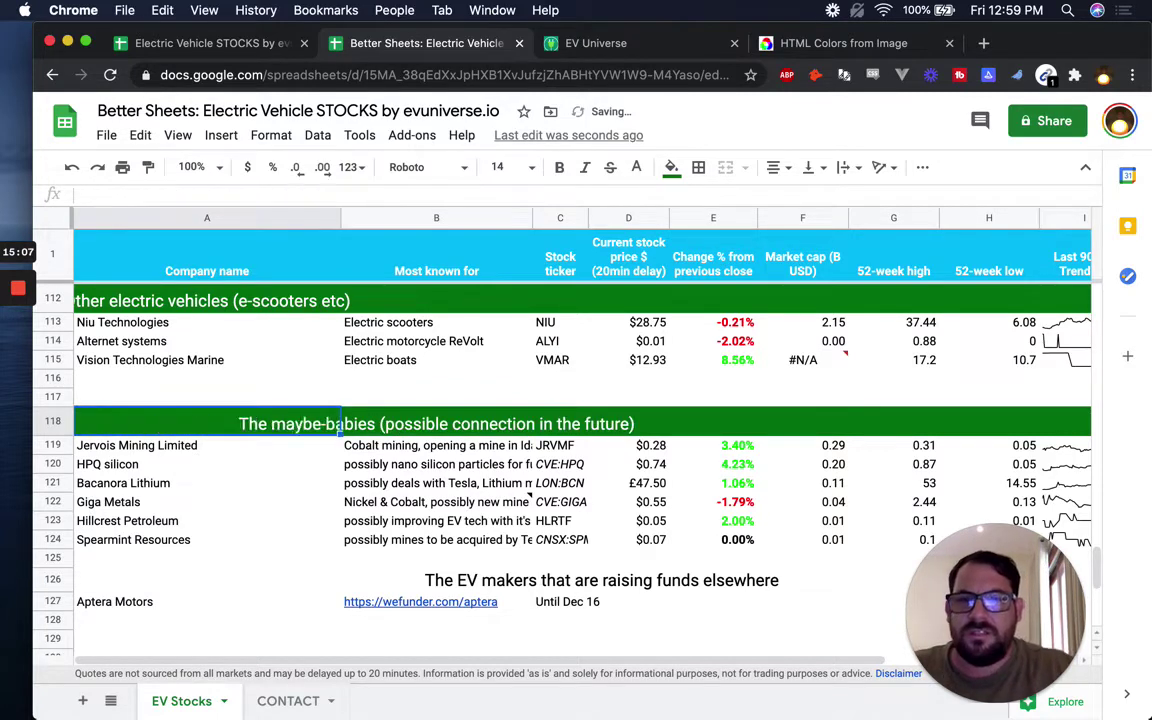
{"action": "key", "text": "super+x"}
{"action": "key", "text": "Right"}
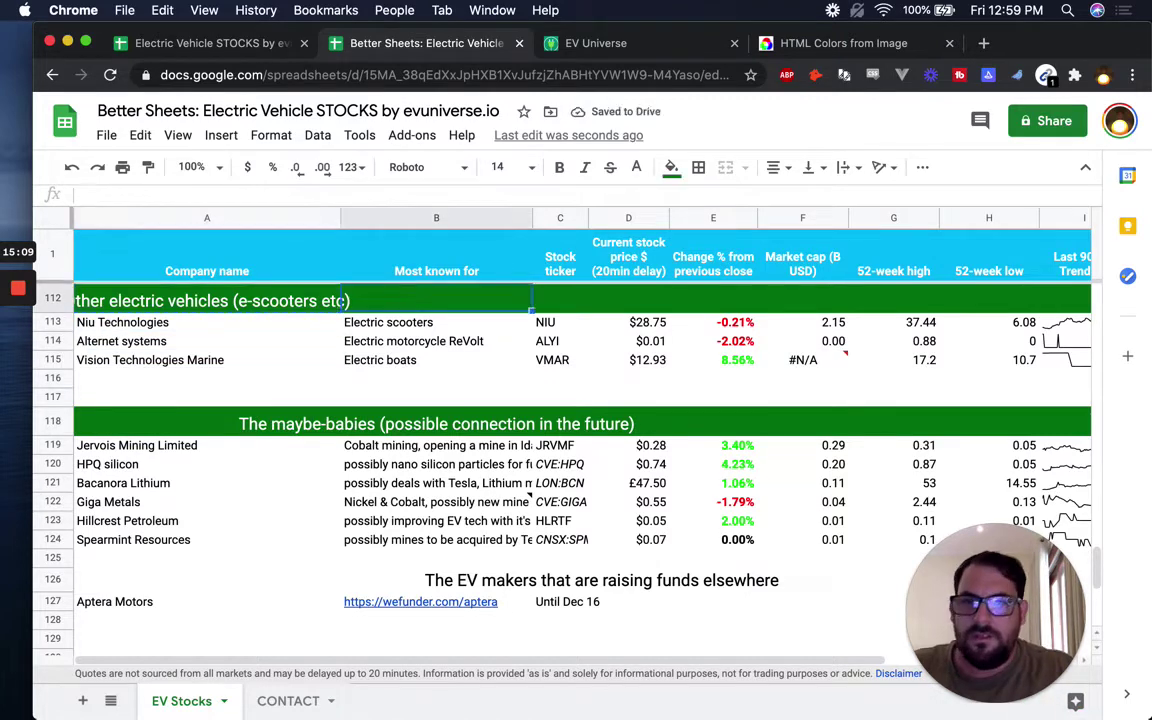
{"action": "key", "text": "super+v"}
{"action": "key", "text": "Left"}
Step: Move the heading ETF's connected to EVs from A103 to B103
{"action": "key", "text": "Up"}
{"action": "key", "text": "Up"}
{"action": "key", "text": "Up"}
{"action": "key", "text": "Up"}
{"action": "key", "text": "Up"}
{"action": "key", "text": "Up"}
{"action": "key", "text": "Up"}
{"action": "key", "text": "Up"}
{"action": "key", "text": "Up"}
{"action": "key", "text": "Up"}
{"action": "key", "text": "Up"}
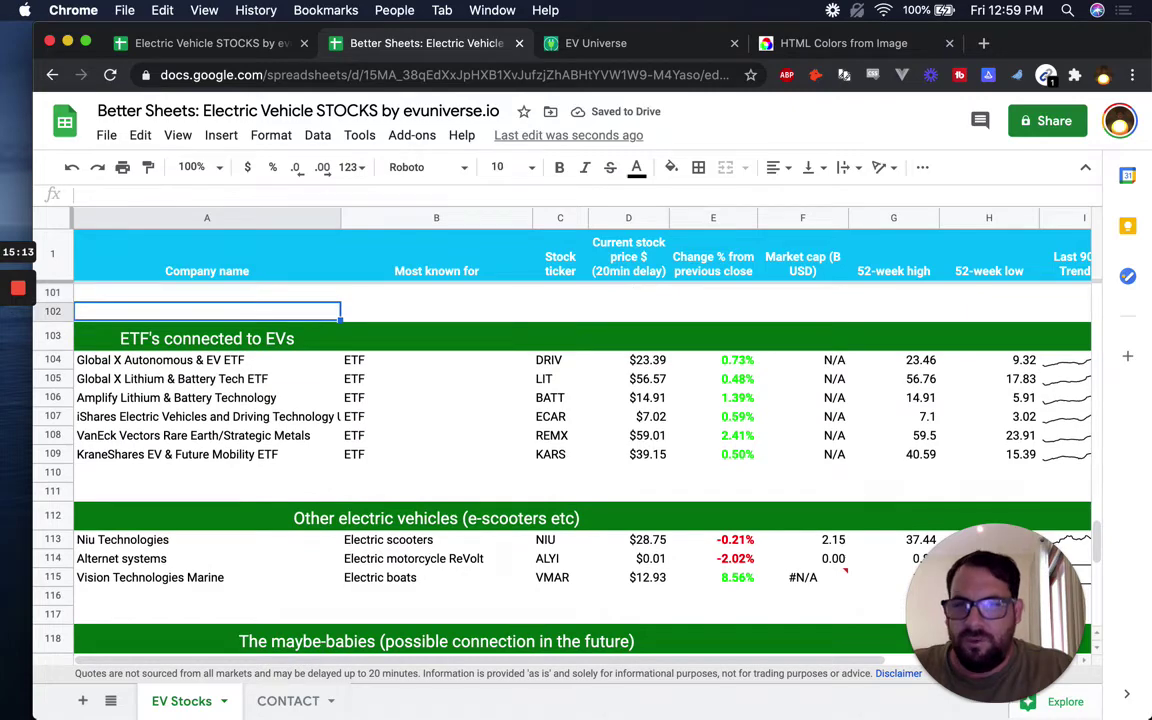
{"action": "key", "text": "Down"}
{"action": "key", "text": "Down"}
{"action": "key", "text": "super+x"}
{"action": "key", "text": "Right"}
{"action": "key", "text": "super+v"}
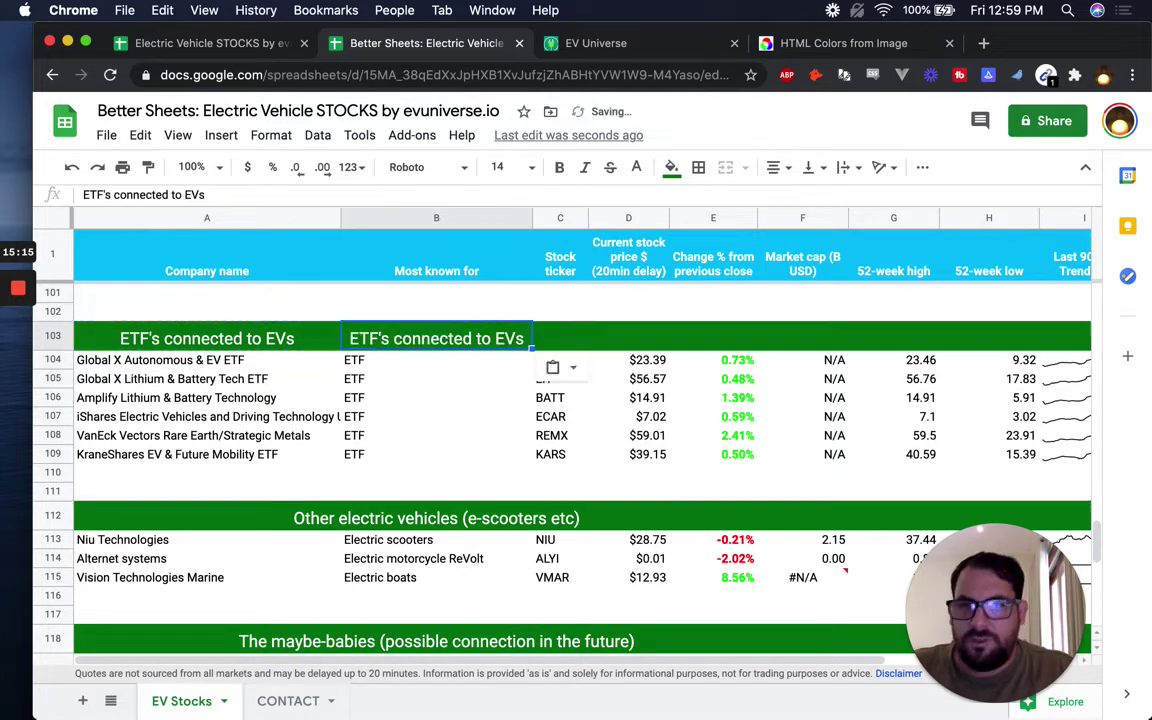
{"action": "key", "text": "Left"}
Step: Move the heading Mining companies (that might be) connected to EV batteries from A71 to B71
{"action": "key", "text": "Up"}
{"action": "key", "text": "Up"}
{"action": "key", "text": "Up"}
{"action": "key", "text": "Up"}
{"action": "key", "text": "Up"}
{"action": "key", "text": "Up"}
{"action": "key", "text": "Up"}
{"action": "key", "text": "Up"}
{"action": "key", "text": "Up"}
{"action": "key", "text": "Up"}
{"action": "key", "text": "Up"}
{"action": "key", "text": "Up"}
{"action": "key", "text": "Up"}
{"action": "key", "text": "Up"}
{"action": "key", "text": "Up"}
{"action": "key", "text": "Up"}
{"action": "key", "text": "Up"}
{"action": "key", "text": "Up"}
{"action": "key", "text": "Up"}
{"action": "key", "text": "Up"}
{"action": "key", "text": "Up"}
{"action": "key", "text": "Up"}
{"action": "key", "text": "Up"}
{"action": "key", "text": "Up"}
{"action": "key", "text": "Up"}
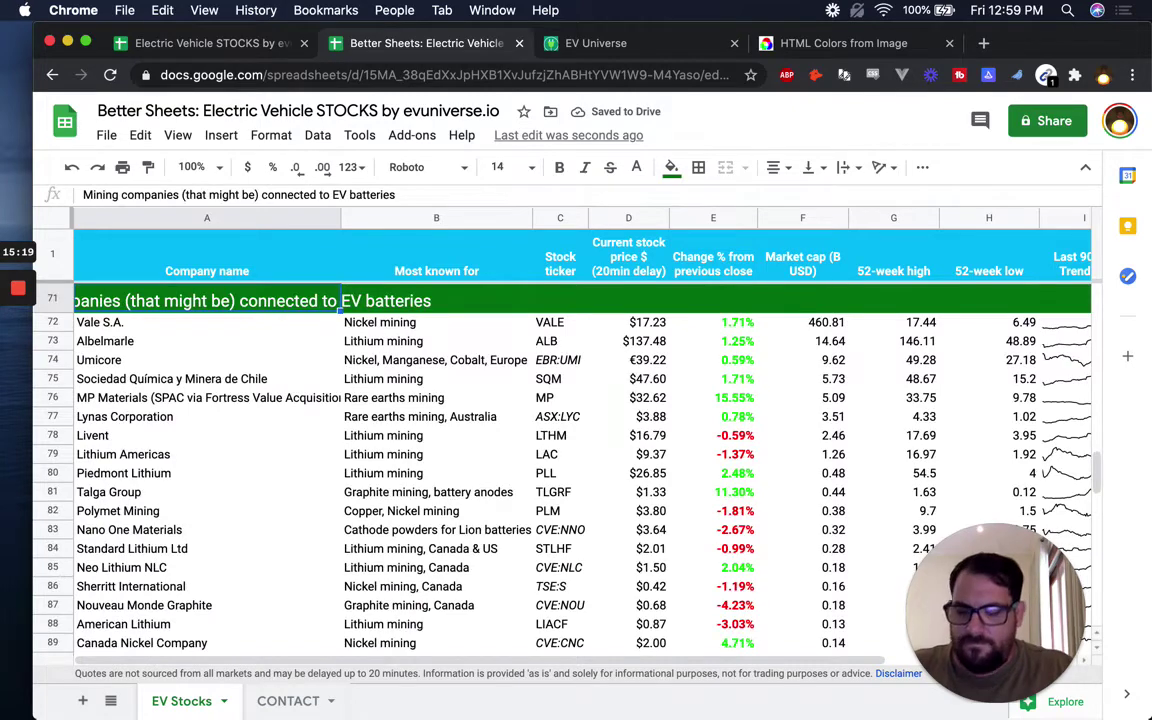
{"action": "key", "text": "Down"}
{"action": "key", "text": "Up"}
{"action": "key", "text": "super+c"}
{"action": "key", "text": "Right"}
{"action": "key", "text": "super+v"}
{"action": "key", "text": "Left"}
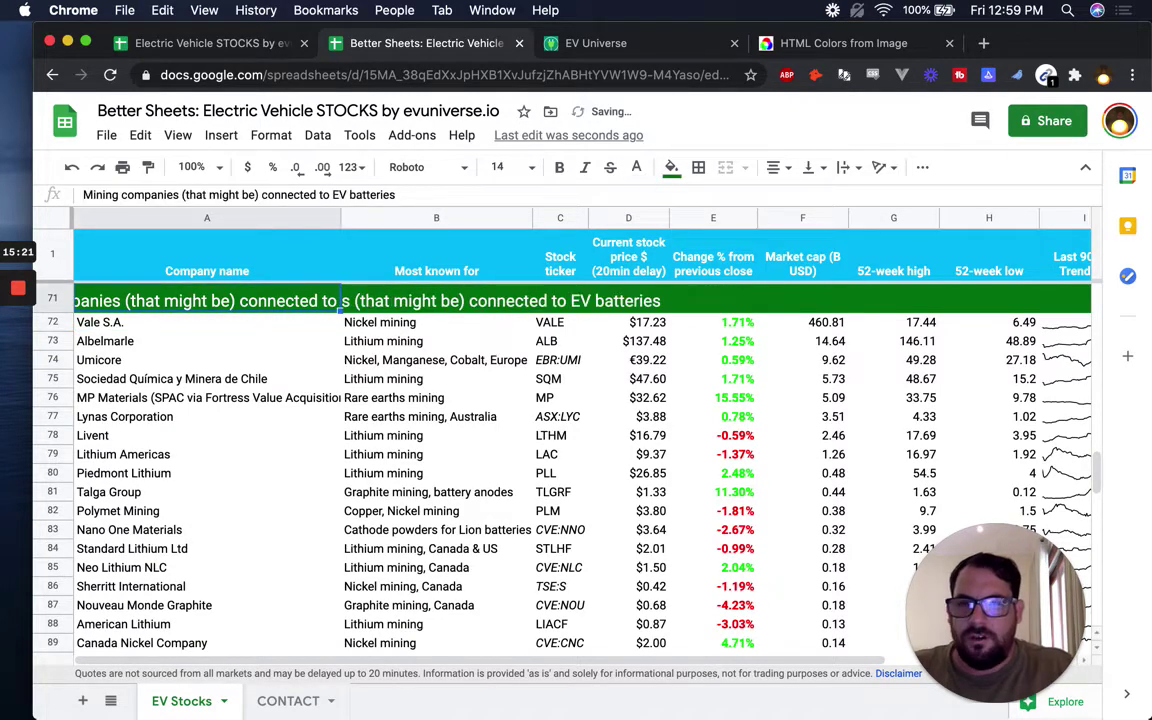
{"action": "key", "text": "super+z"}
Step: Move the heading SPAC's that are rumoured / going public soon from A54 to B54
{"action": "key", "text": "Up"}
{"action": "key", "text": "Up"}
{"action": "key", "text": "Up"}
{"action": "key", "text": "Up"}
{"action": "key", "text": "Up"}
{"action": "key", "text": "Up"}
{"action": "key", "text": "Up"}
{"action": "key", "text": "Up"}
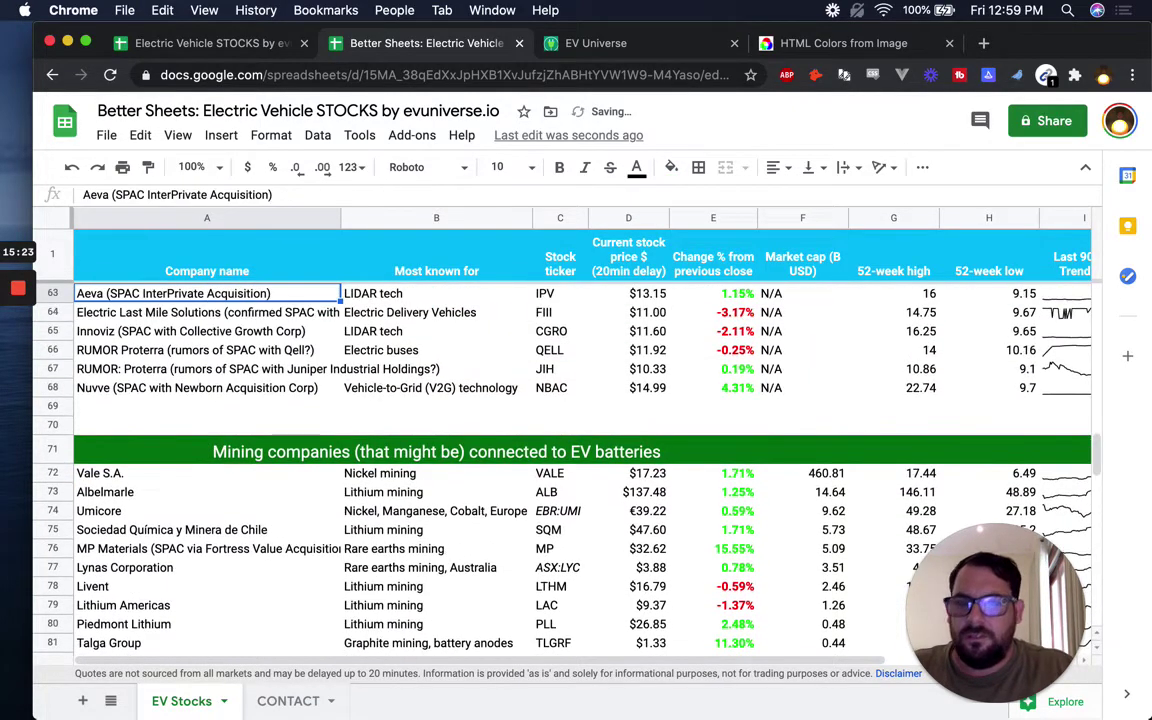
{"action": "key", "text": "Up"}
{"action": "key", "text": "Up"}
{"action": "key", "text": "Up"}
{"action": "key", "text": "Up"}
{"action": "key", "text": "Up"}
{"action": "key", "text": "Up"}
{"action": "key", "text": "Up"}
{"action": "key", "text": "Up"}
{"action": "key", "text": "Up"}
{"action": "key", "text": "super+c"}
{"action": "key", "text": "Right"}
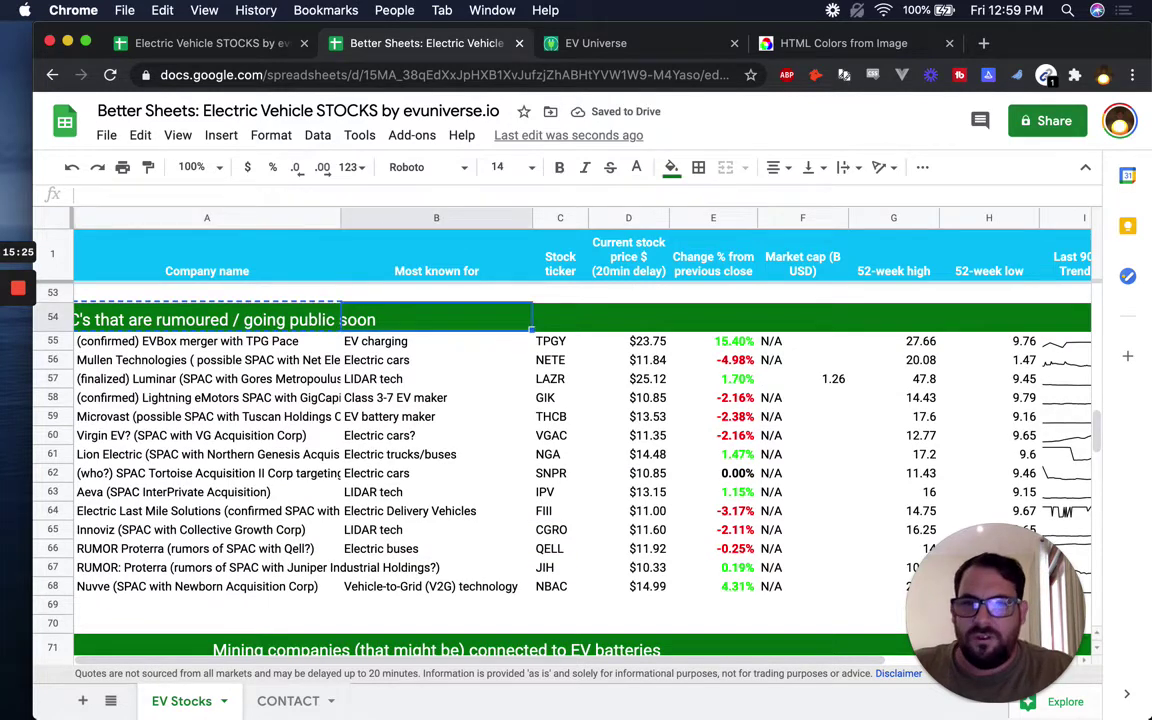
{"action": "key", "text": "super+v"}
{"action": "key", "text": "super+z"}
{"action": "key", "text": "Left"}
Step: Move the heading Battery makers and other systems from A36 to B36
{"action": "key", "text": "Up"}
{"action": "key", "text": "Up"}
{"action": "key", "text": "Up"}
{"action": "key", "text": "Up"}
{"action": "key", "text": "Up"}
{"action": "key", "text": "Up"}
{"action": "key", "text": "Up"}
{"action": "key", "text": "Up"}
{"action": "key", "text": "Up"}
{"action": "key", "text": "Up"}
{"action": "key", "text": "Up"}
{"action": "key", "text": "Up"}
{"action": "key", "text": "Up"}
{"action": "key", "text": "Up"}
{"action": "key", "text": "Up"}
{"action": "key", "text": "Up"}
{"action": "key", "text": "Up"}
{"action": "key", "text": "Up"}
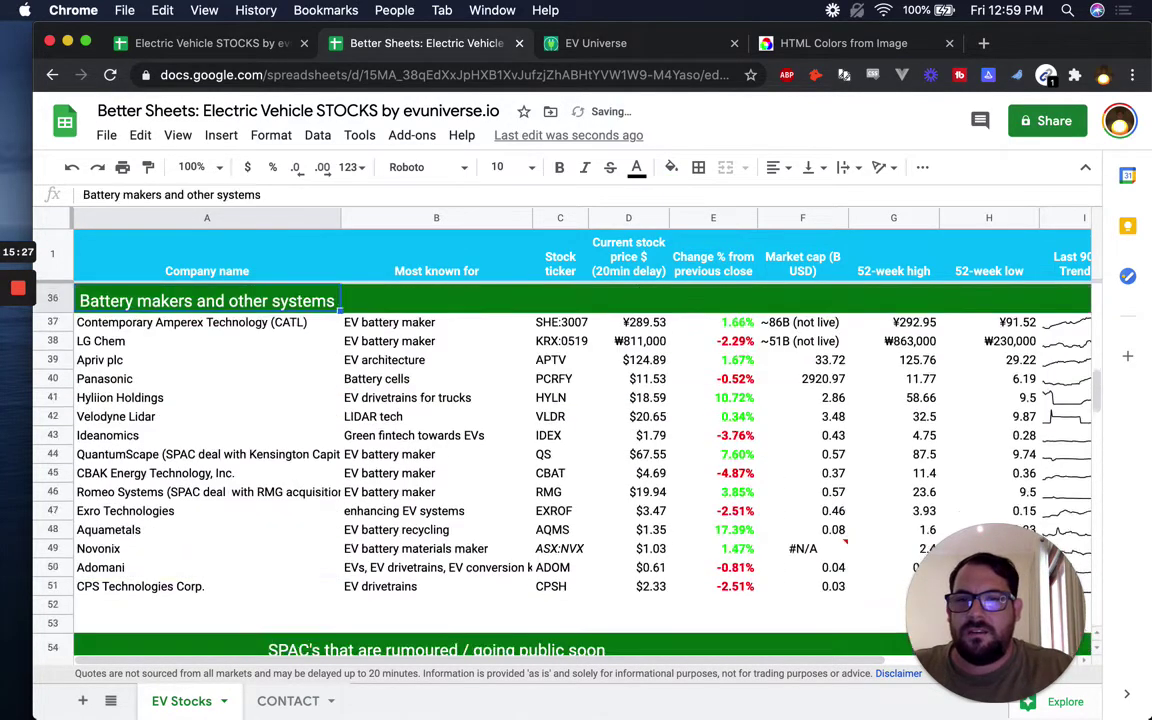
{"action": "key", "text": "super+v"}
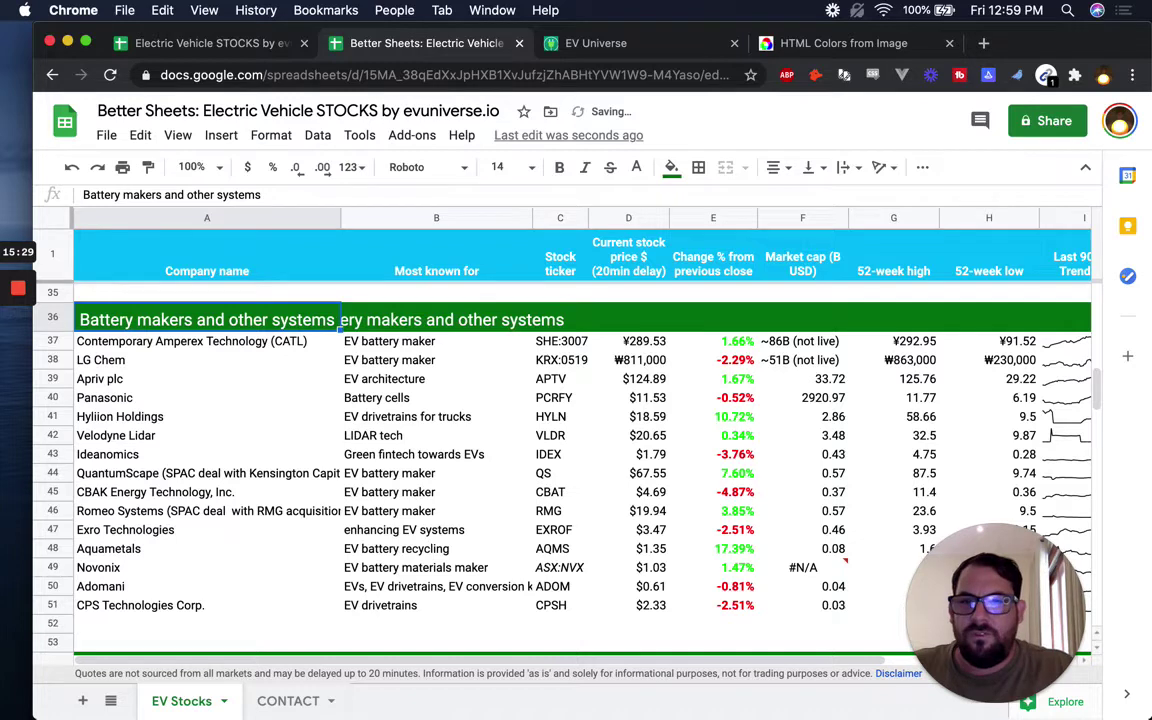
Step: Move the heading EV Charging networks / systems from A27 to B27
{"action": "key", "text": "Up"}
{"action": "key", "text": "Up"}
{"action": "key", "text": "Up"}
{"action": "key", "text": "Up"}
{"action": "key", "text": "Up"}
{"action": "key", "text": "Up"}
{"action": "key", "text": "Up"}
{"action": "key", "text": "Up"}
{"action": "key", "text": "Up"}
{"action": "key", "text": "Up"}
{"action": "key", "text": "Down"}
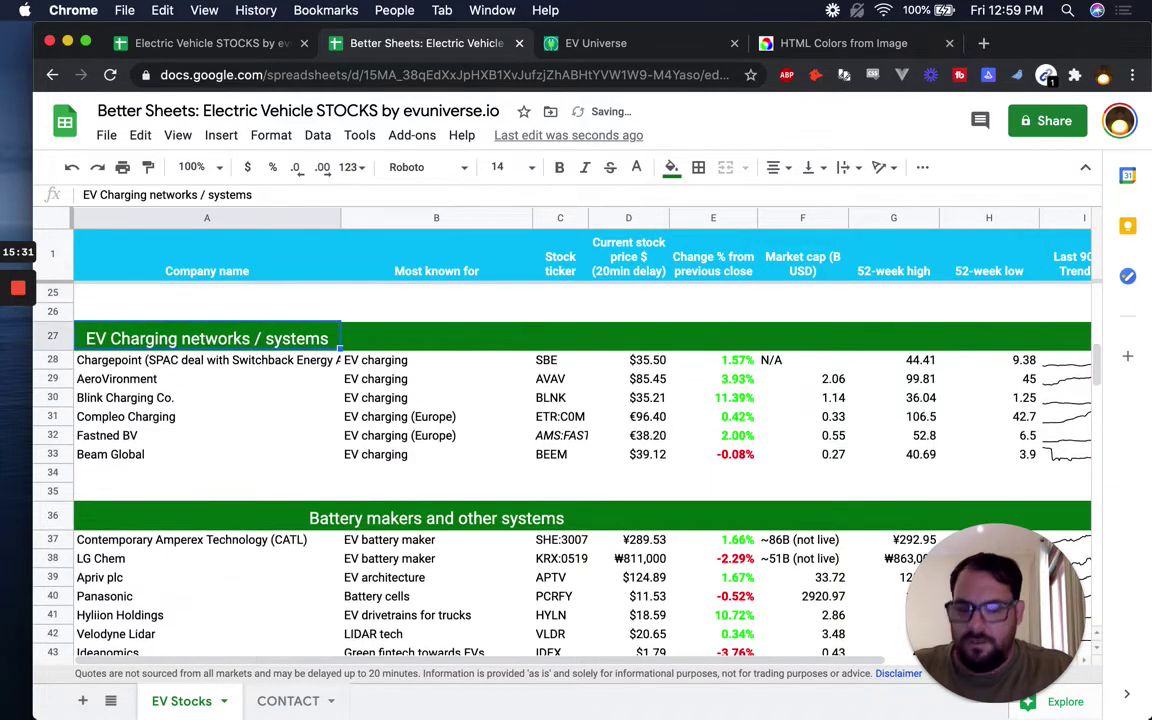
{"action": "key", "text": "super+v"}
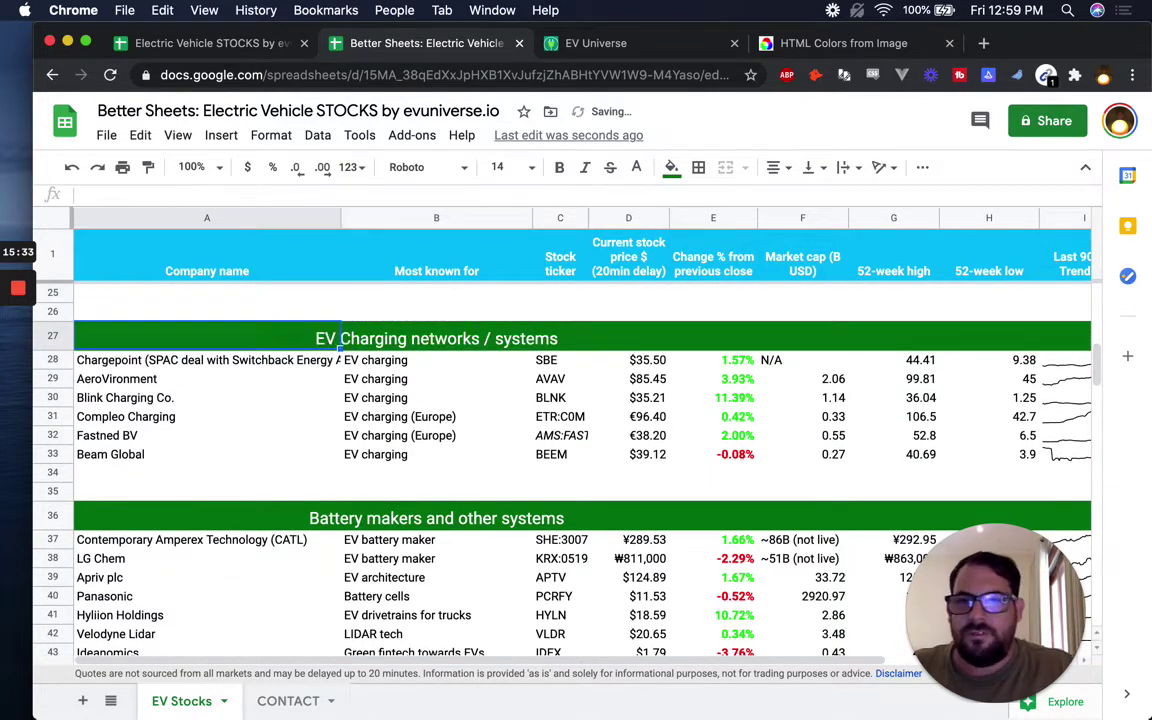
Step: Left-align all cells of column B below the header row, including the section headings
{"action": "key", "text": "Up"}
{"action": "key", "text": "Up"}
{"action": "key", "text": "Up"}
{"action": "key", "text": "Up"}
{"action": "key", "text": "Up"}
{"action": "key", "text": "Up"}
{"action": "key", "text": "Up"}
{"action": "key", "text": "Up"}
{"action": "key", "text": "Up"}
{"action": "key", "text": "Up"}
{"action": "key", "text": "Up"}
{"action": "key", "text": "Up"}
{"action": "key", "text": "Up"}
{"action": "key", "text": "Up"}
{"action": "key", "text": "Up"}
{"action": "key", "text": "Up"}
{"action": "key", "text": "Up"}
{"action": "key", "text": "Up"}
{"action": "key", "text": "Up"}
{"action": "key", "text": "Up"}
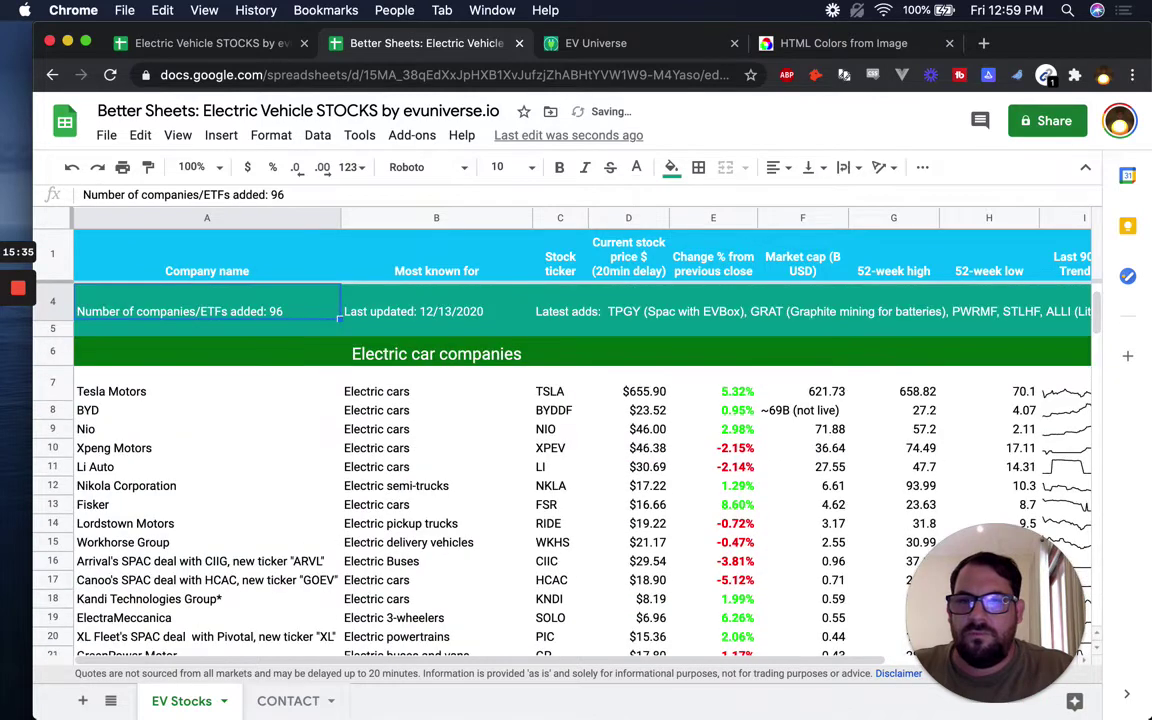
{"action": "key", "text": "Down"}
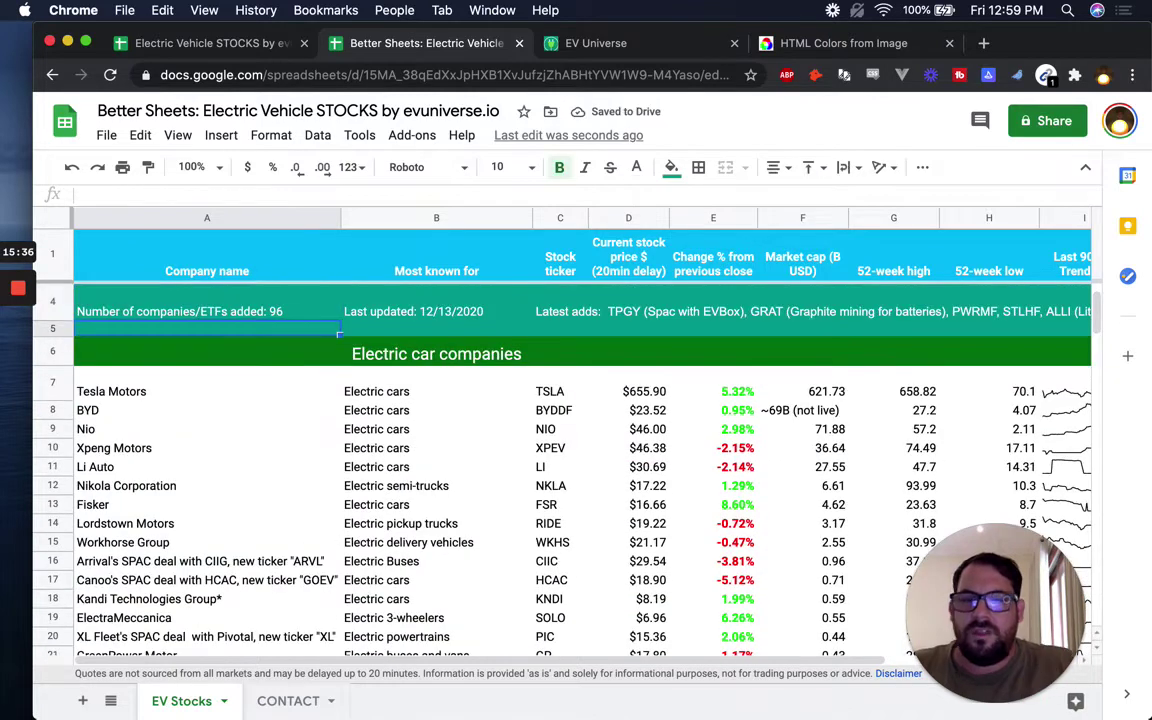
{"action": "left_click", "coordinate": [435, 218]}
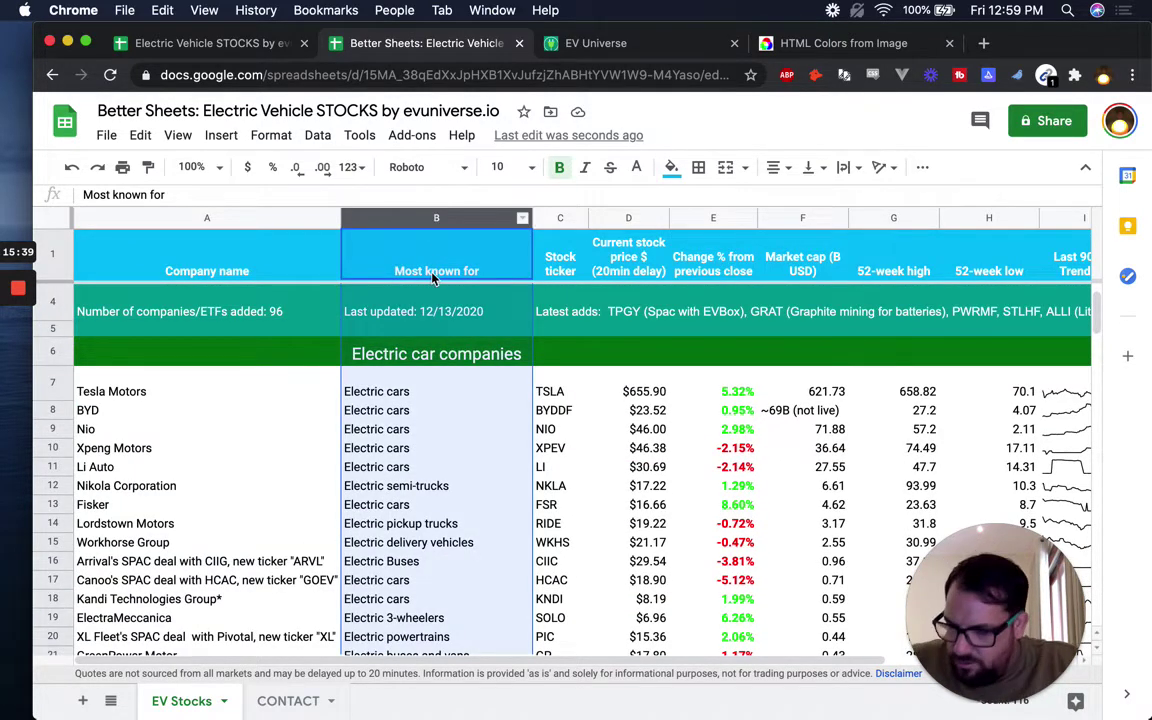
{"action": "key", "text": "Down"}
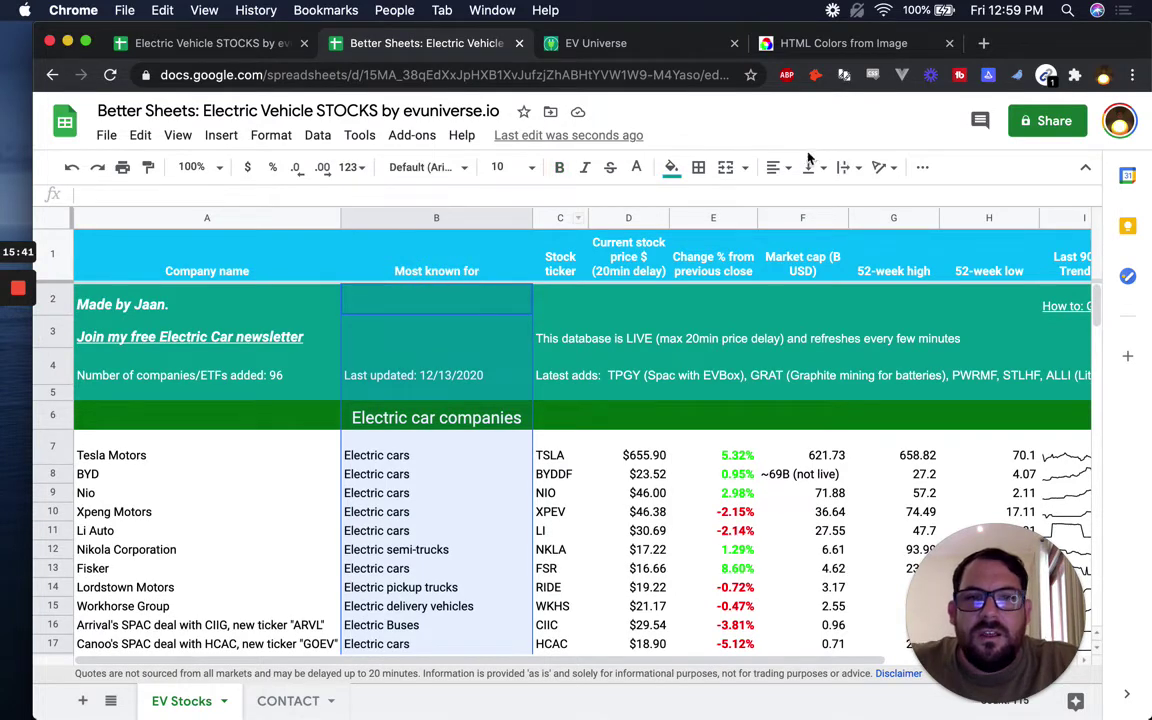
{"action": "left_click", "coordinate": [773, 167]}
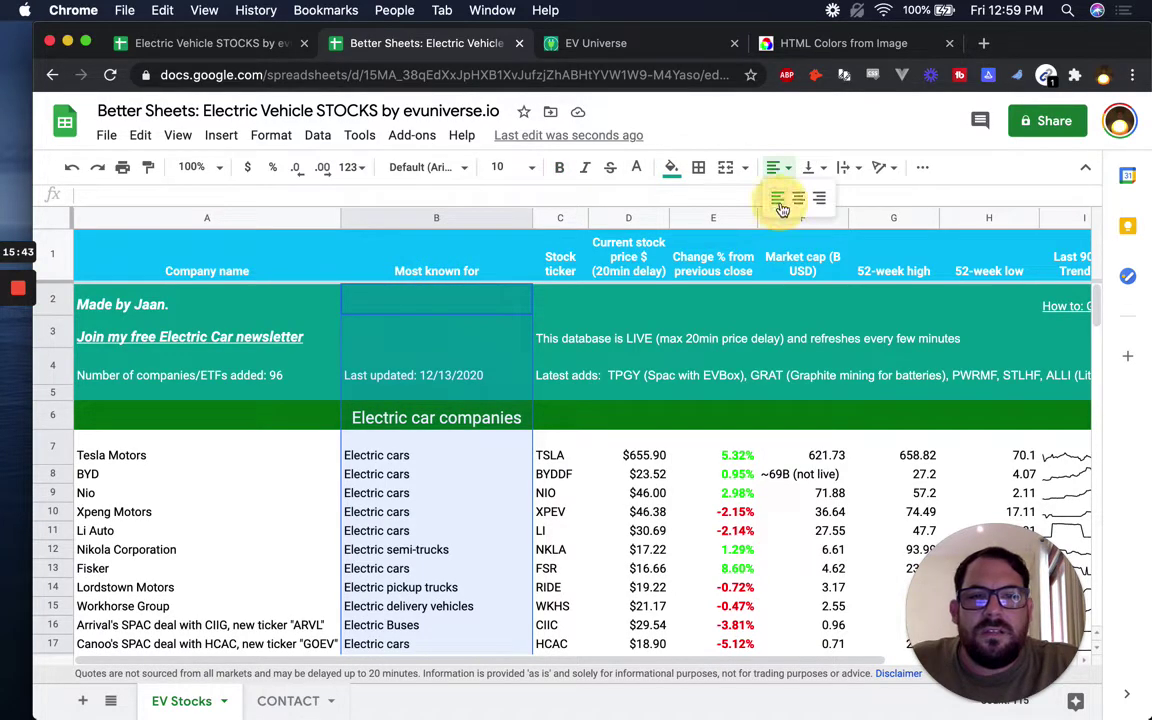
{"action": "left_click", "coordinate": [779, 201]}
{"action": "scroll", "coordinate": [325, 387], "scroll_direction": "down", "scroll_amount": 15}
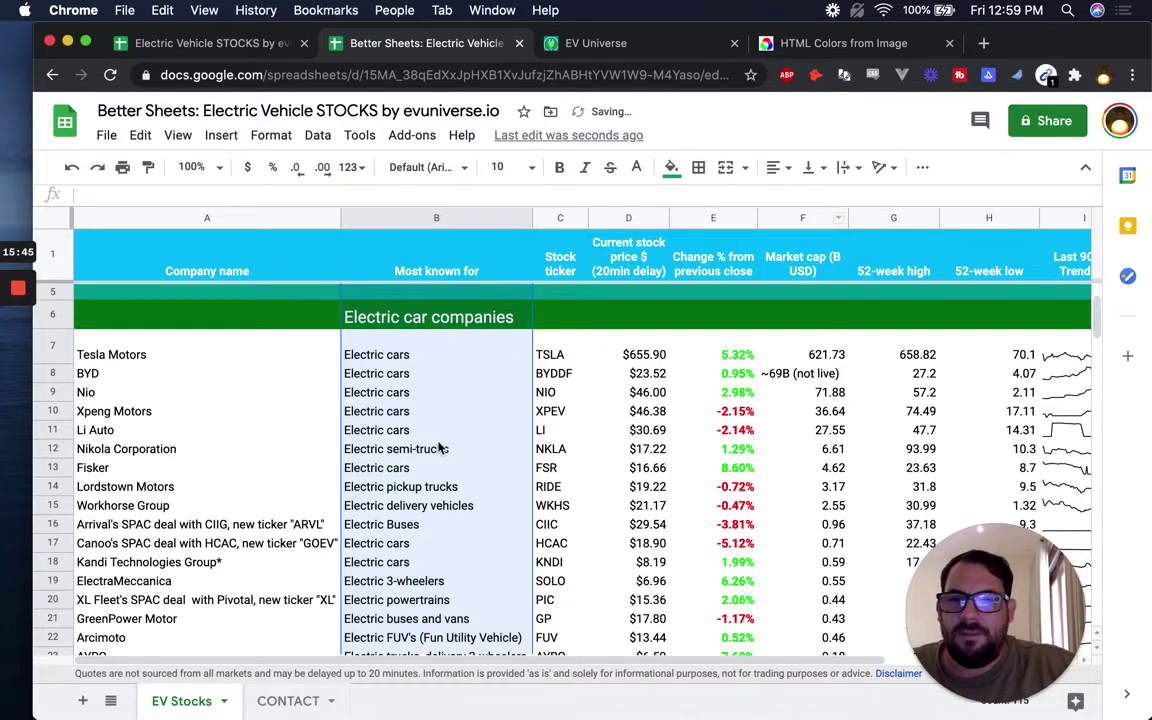
{"action": "scroll", "coordinate": [437, 437], "scroll_direction": "up", "scroll_amount": 15}
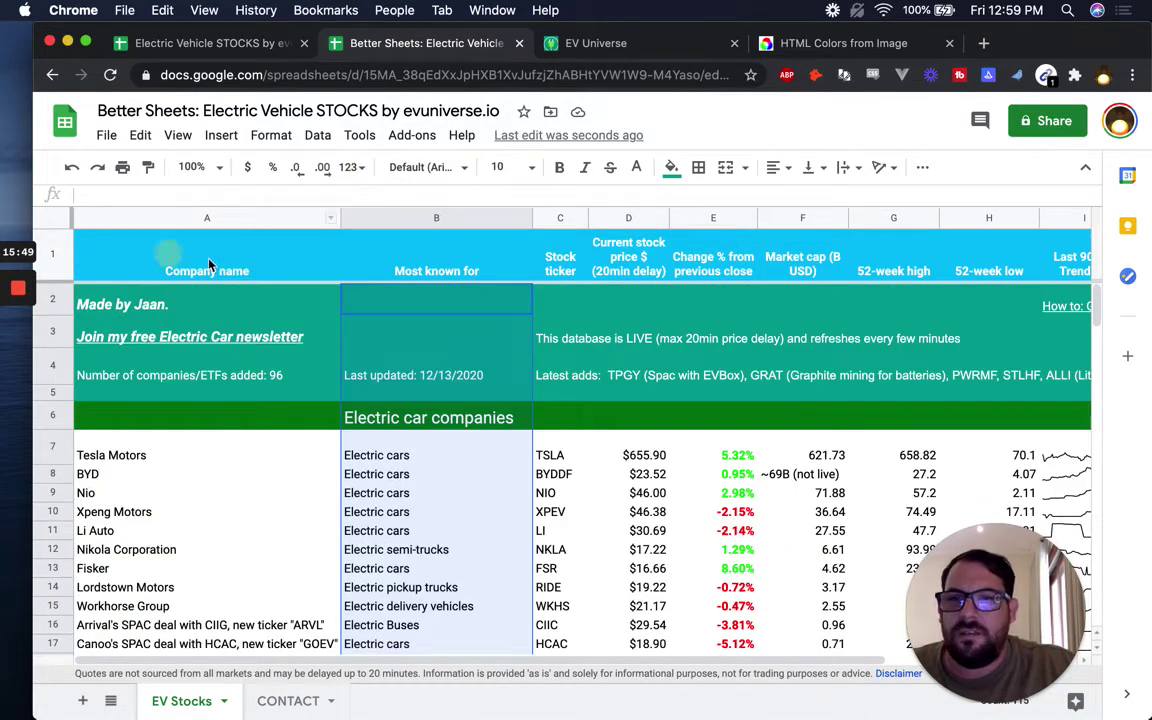
Step: Try to freeze column A by moving the freeze divider to its right edge
{"action": "left_click", "coordinate": [128, 258]}
{"action": "left_click_drag", "start_coordinate": [71, 214], "coordinate": [333, 220]}
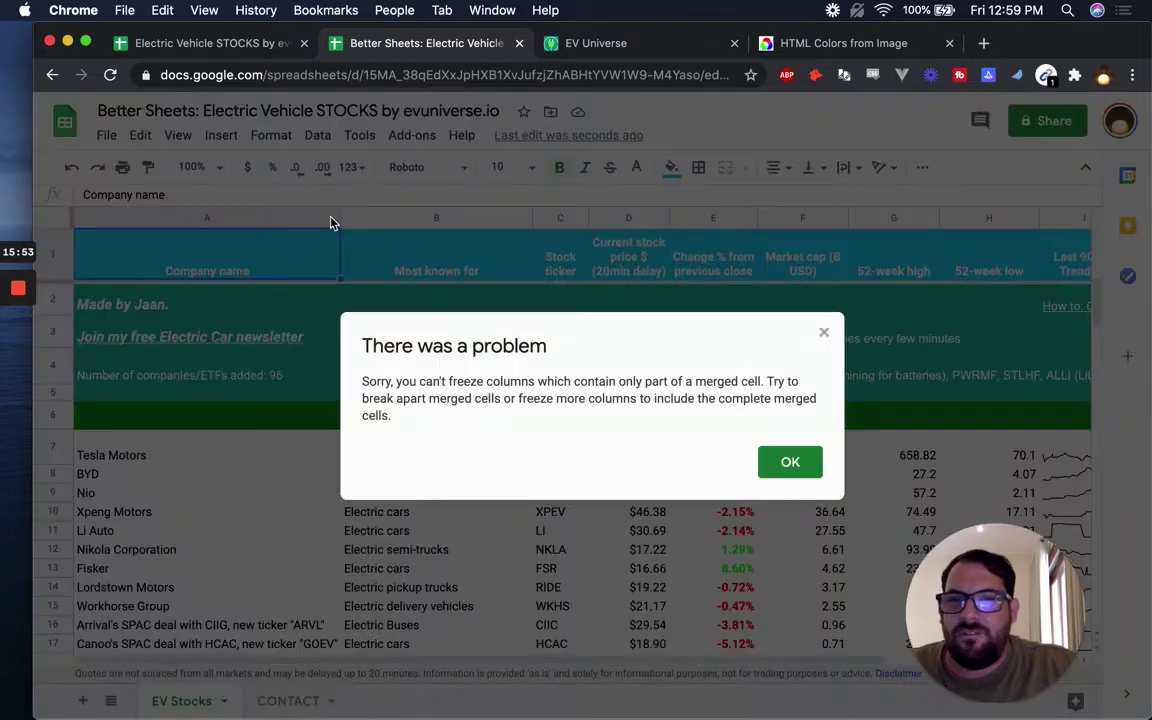
{"action": "left_click", "coordinate": [790, 462]}
Step: Go through column A from the intro rows down to row 132 to check for remaining merged cells
{"action": "left_click", "coordinate": [301, 327]}
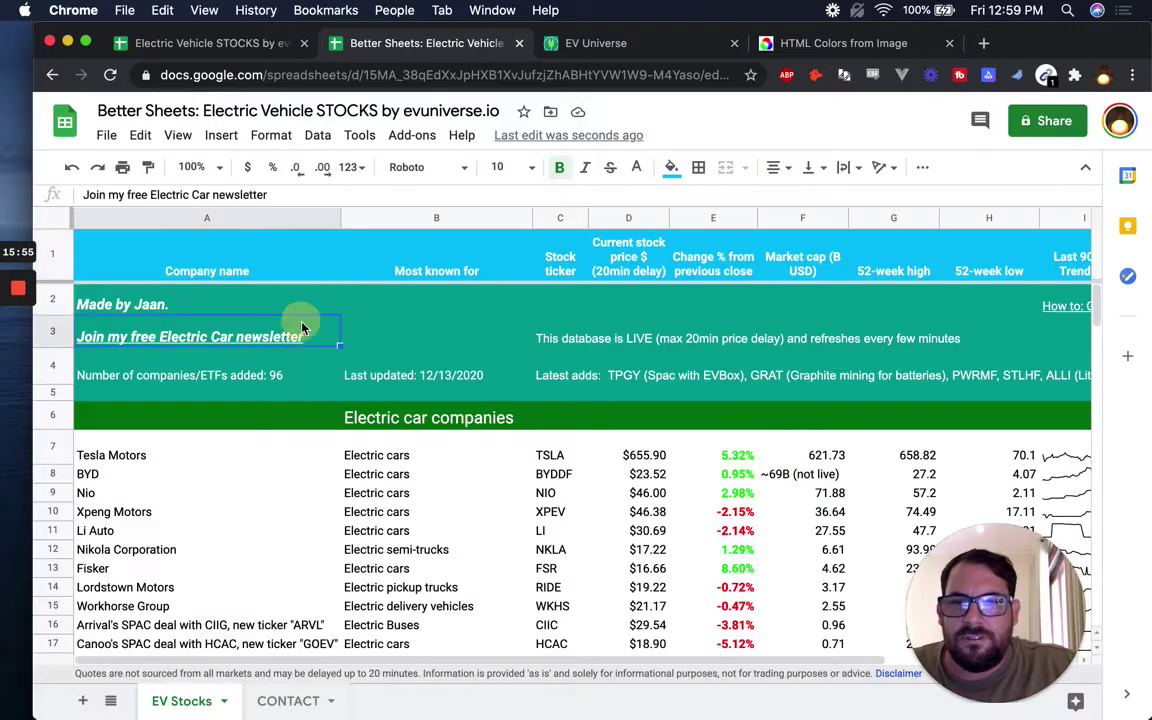
{"action": "key", "text": "Up"}
{"action": "key", "text": "Up"}
{"action": "key", "text": "Down"}
{"action": "key", "text": "Down"}
{"action": "key", "text": "Down"}
{"action": "key", "text": "Down"}
{"action": "key", "text": "Down"}
{"action": "key", "text": "Down"}
{"action": "key", "text": "Down"}
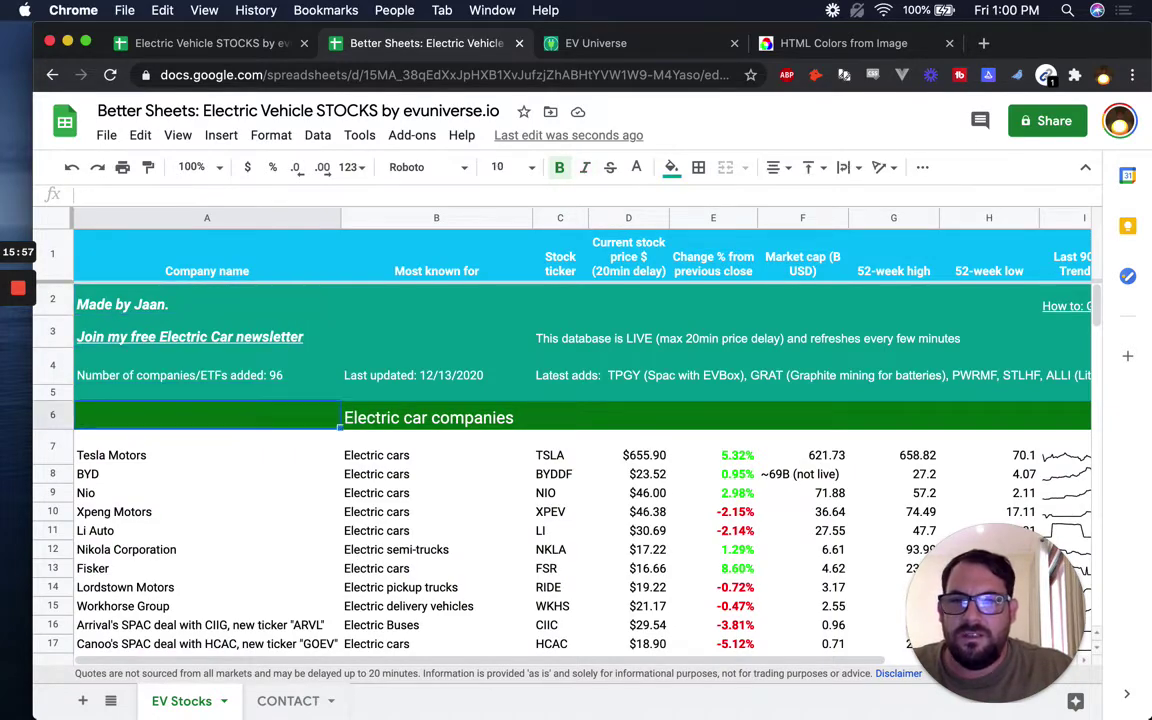
{"action": "key", "text": "Down"}
{"action": "key", "text": "Down"}
{"action": "key", "text": "Down"}
{"action": "key", "text": "Down"}
{"action": "key", "text": "Down"}
{"action": "key", "text": "Down"}
{"action": "key", "text": "Down"}
{"action": "key", "text": "Down"}
{"action": "key", "text": "Down"}
{"action": "key", "text": "Down"}
{"action": "key", "text": "Down"}
{"action": "key", "text": "Down"}
{"action": "key", "text": "Down"}
{"action": "key", "text": "Down"}
{"action": "key", "text": "Down"}
{"action": "key", "text": "Down"}
{"action": "key", "text": "Down"}
{"action": "key", "text": "Down"}
{"action": "key", "text": "Down"}
{"action": "key", "text": "Down"}
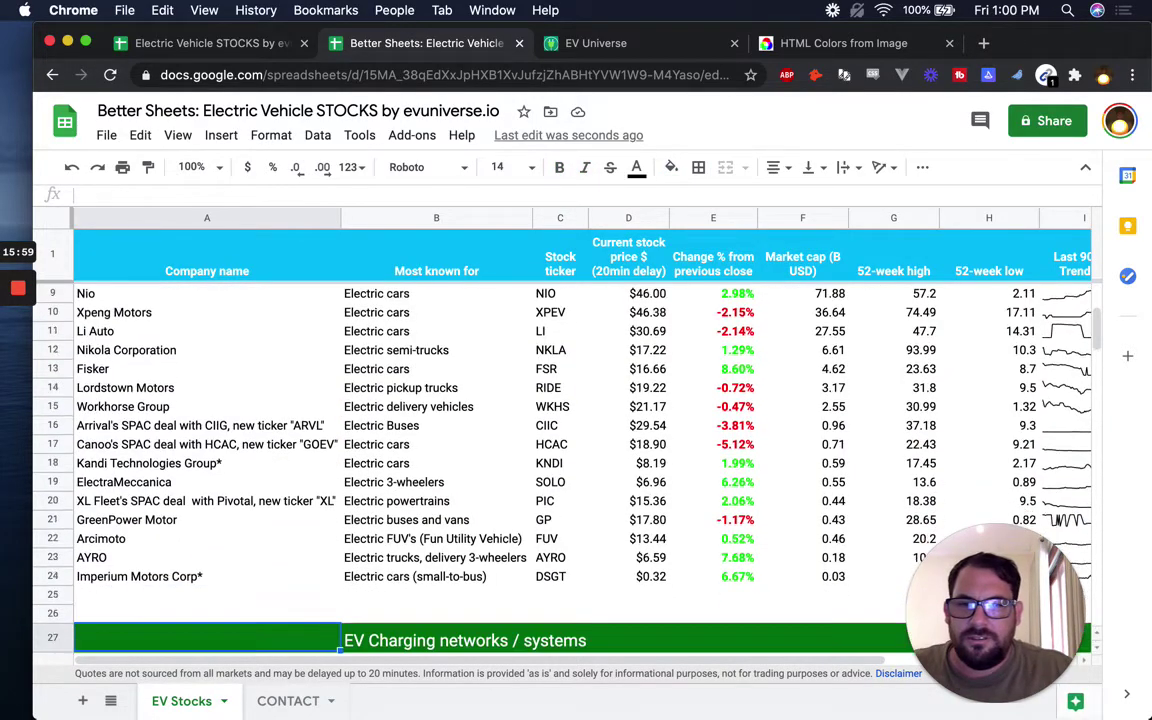
{"action": "key", "text": "Down"}
{"action": "key", "text": "Down"}
{"action": "key", "text": "Down"}
{"action": "key", "text": "Down"}
{"action": "key", "text": "Down"}
{"action": "key", "text": "Down"}
{"action": "key", "text": "Down"}
{"action": "key", "text": "Down"}
{"action": "key", "text": "Down"}
{"action": "key", "text": "Down"}
{"action": "key", "text": "Down"}
{"action": "key", "text": "Down"}
{"action": "key", "text": "Down"}
{"action": "key", "text": "Down"}
{"action": "key", "text": "Down"}
{"action": "key", "text": "Down"}
{"action": "key", "text": "Down"}
{"action": "key", "text": "Down"}
{"action": "key", "text": "Down"}
{"action": "key", "text": "Down"}
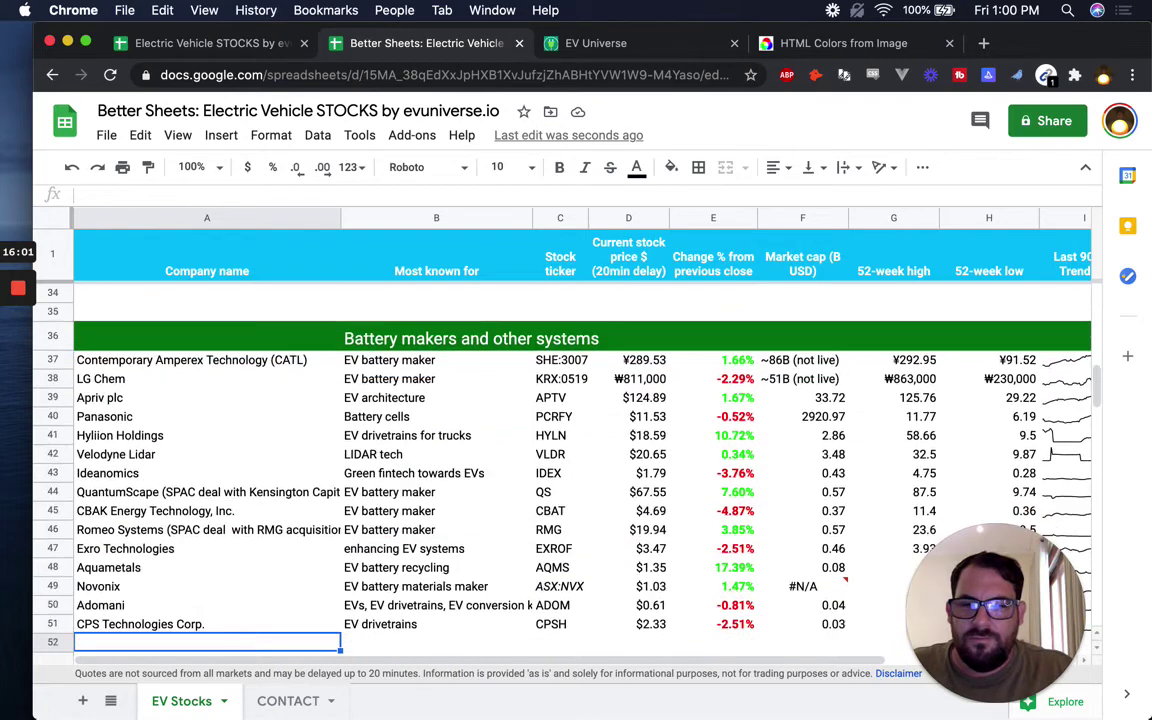
{"action": "key", "text": "Down"}
{"action": "key", "text": "Down"}
{"action": "key", "text": "Down"}
{"action": "key", "text": "Down"}
{"action": "key", "text": "Down"}
{"action": "key", "text": "Down"}
{"action": "key", "text": "Down"}
{"action": "key", "text": "Down"}
{"action": "key", "text": "Down"}
{"action": "key", "text": "Down"}
{"action": "key", "text": "Down"}
{"action": "key", "text": "Down"}
{"action": "key", "text": "Down"}
{"action": "key", "text": "Down"}
{"action": "key", "text": "Down"}
{"action": "key", "text": "Down"}
{"action": "key", "text": "Down"}
{"action": "key", "text": "Down"}
{"action": "key", "text": "Down"}
{"action": "key", "text": "Down"}
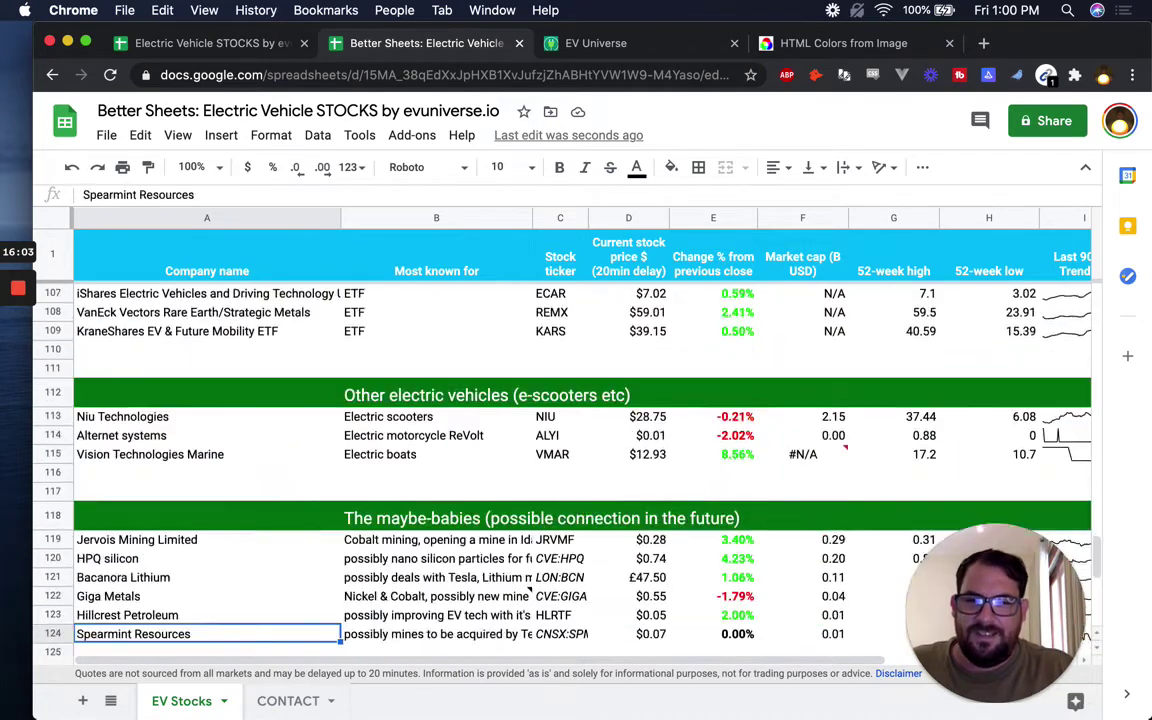
{"action": "key", "text": "Down"}
{"action": "key", "text": "Down"}
{"action": "key", "text": "Down"}
{"action": "key", "text": "Down"}
{"action": "key", "text": "Down"}
{"action": "key", "text": "Down"}
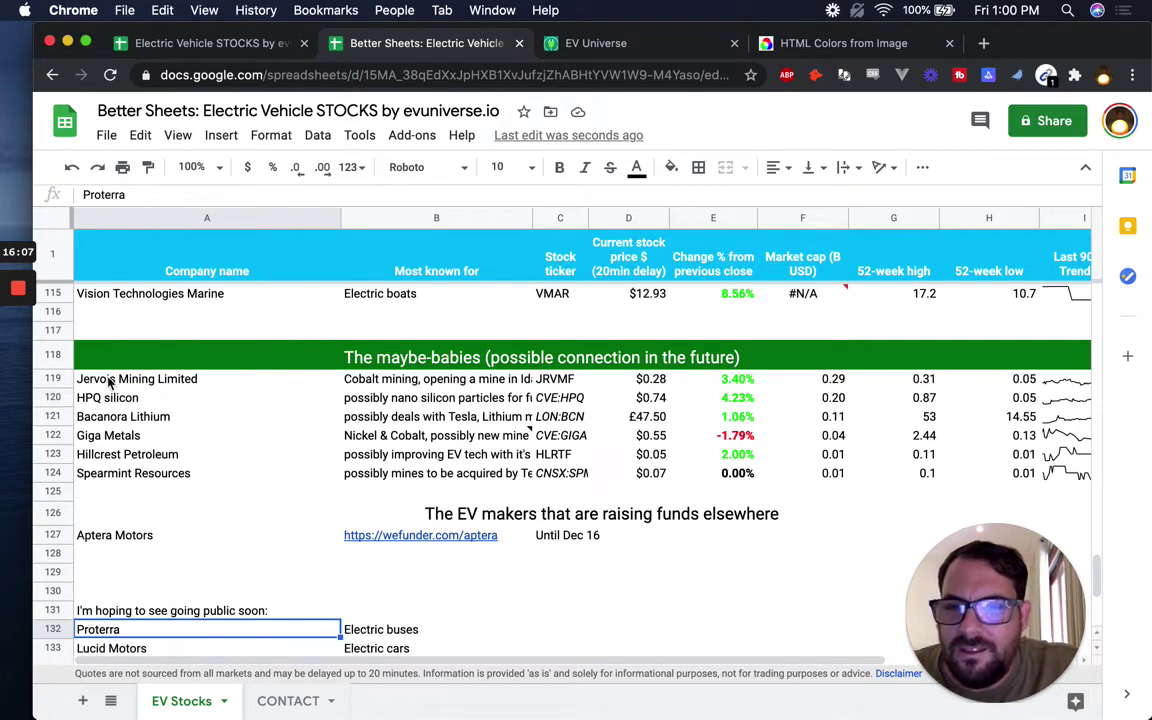
Step: Apply only the formatting of heading row 118 to row 126, The EV makers that are raising funds elsewhere
{"action": "left_click", "coordinate": [52, 355]}
{"action": "key", "text": "ctrl+c"}
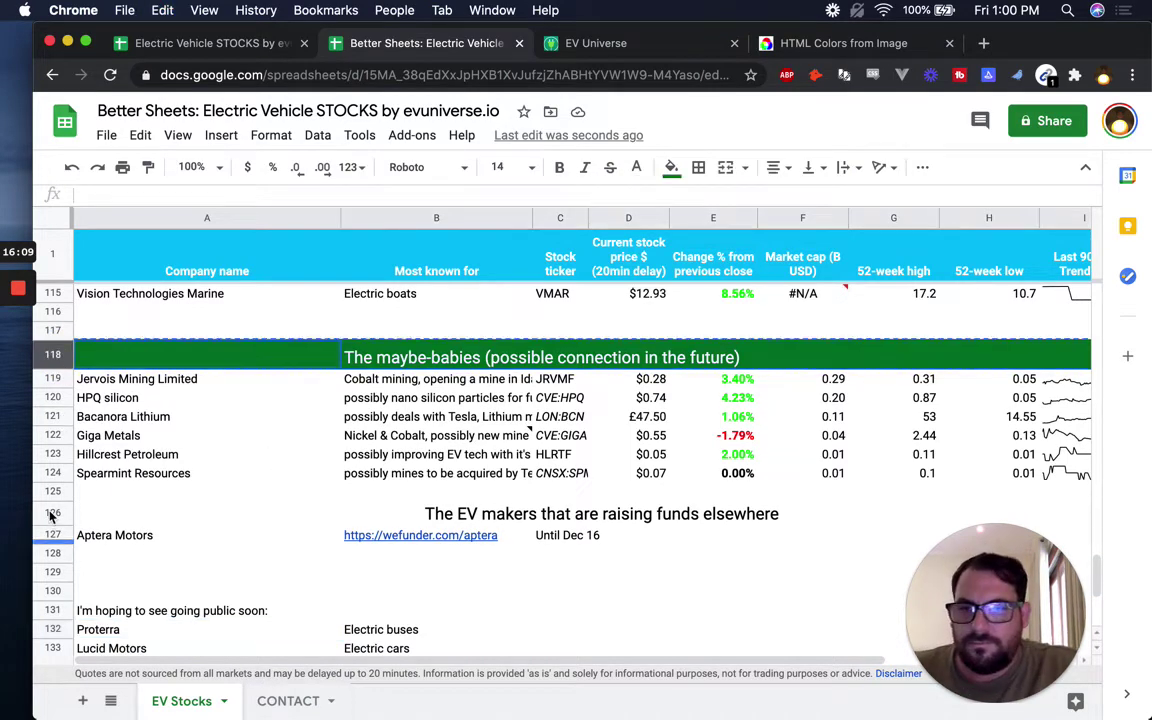
{"action": "left_click", "coordinate": [55, 512]}
{"action": "right_click", "coordinate": [55, 512]}
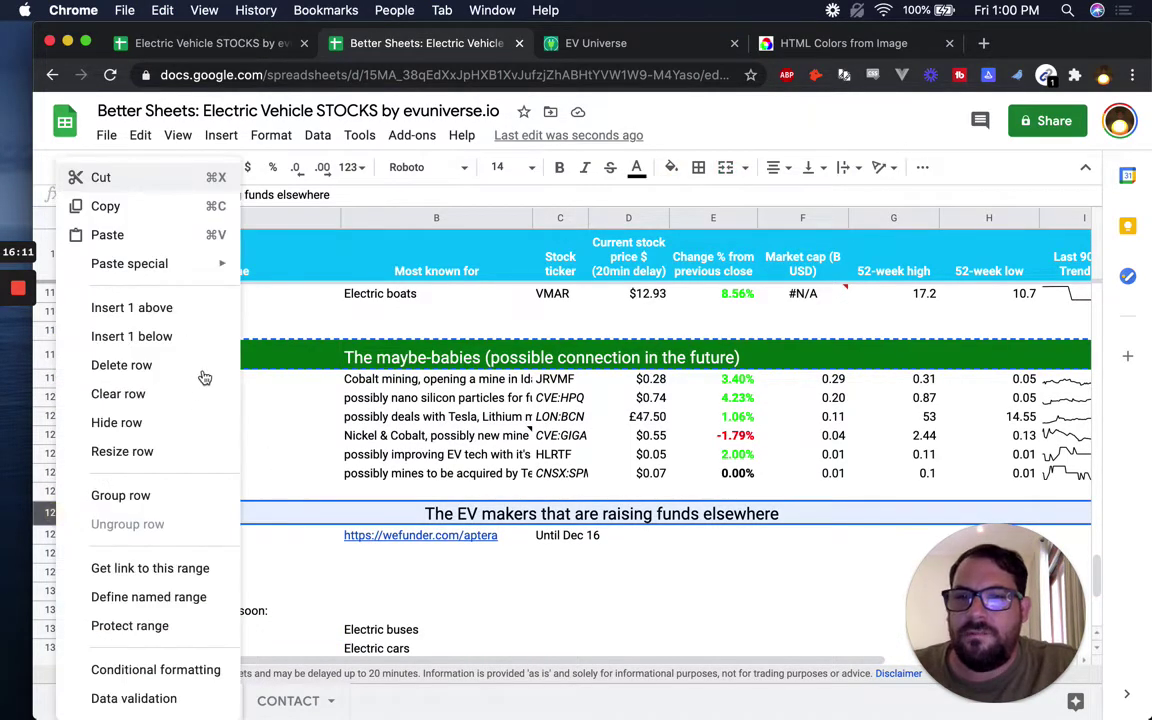
{"action": "mouse_move", "coordinate": [210, 268]}
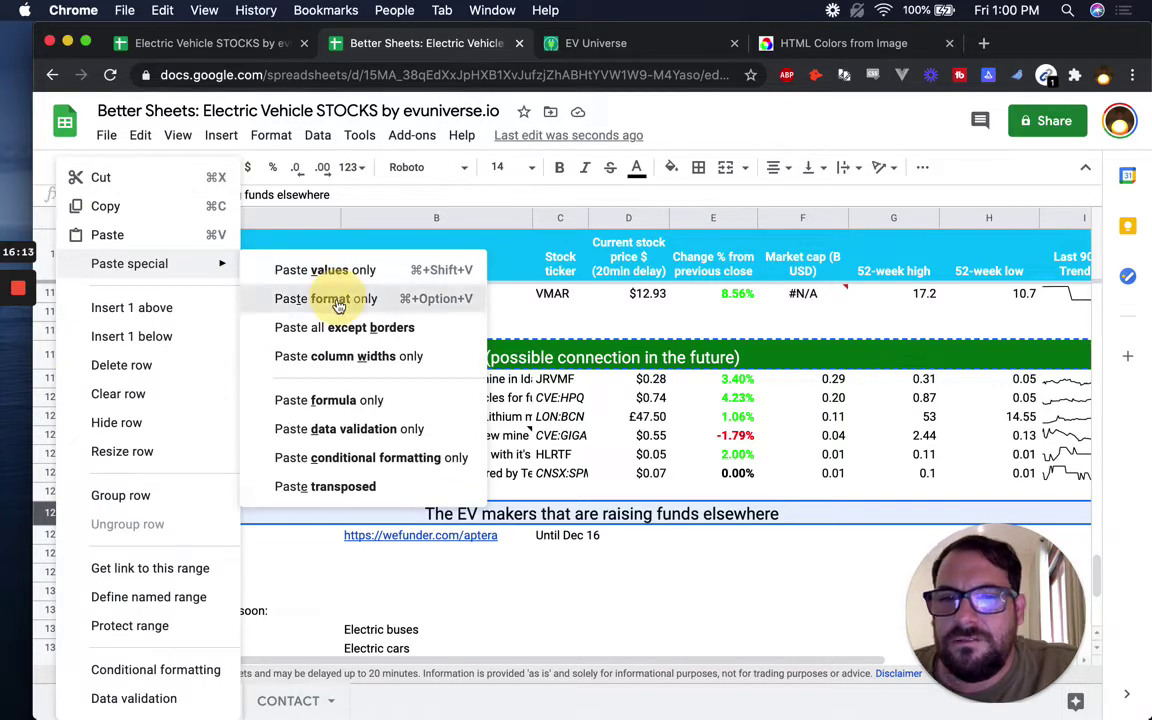
{"action": "key", "text": "super+alt+v"}
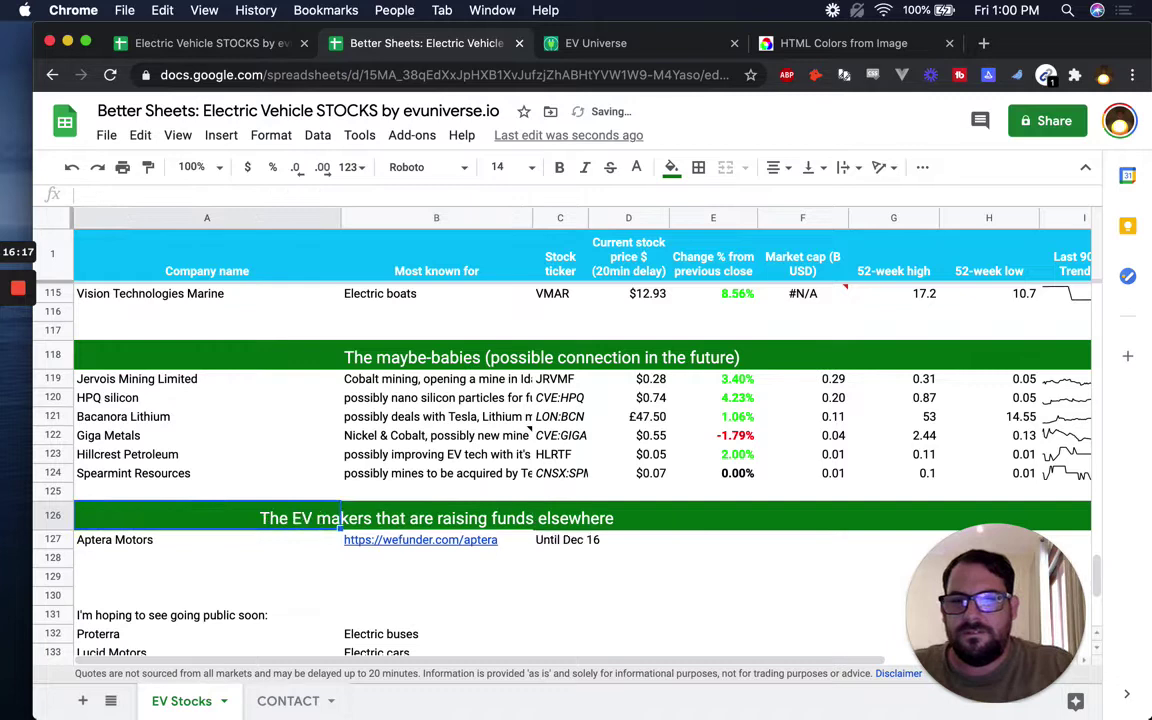
Step: Move the heading The EV makers that are raising funds elsewhere from A126 to B126 and left-align it
{"action": "left_click", "coordinate": [776, 168]}
{"action": "left_click", "coordinate": [777, 198]}
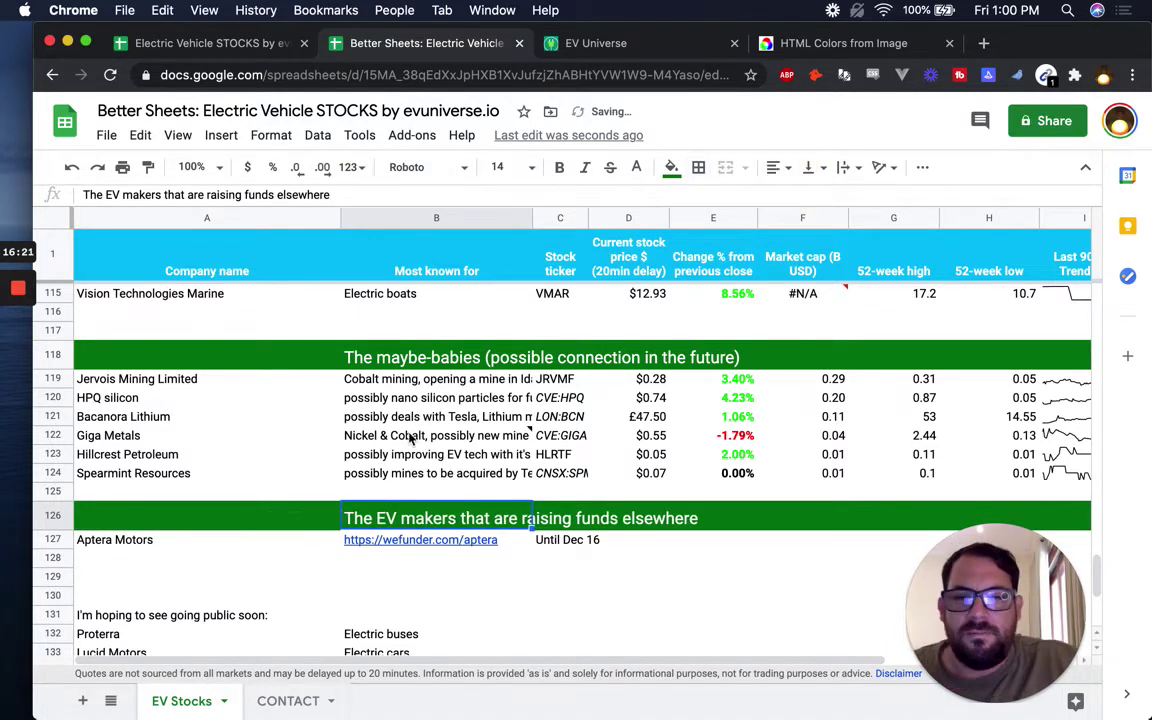
Step: Move the heading I'm hoping to see going public soon: from A131 to B131
{"action": "scroll", "coordinate": [403, 462], "scroll_direction": "down", "scroll_amount": 5}
{"action": "left_click", "coordinate": [355, 350]}
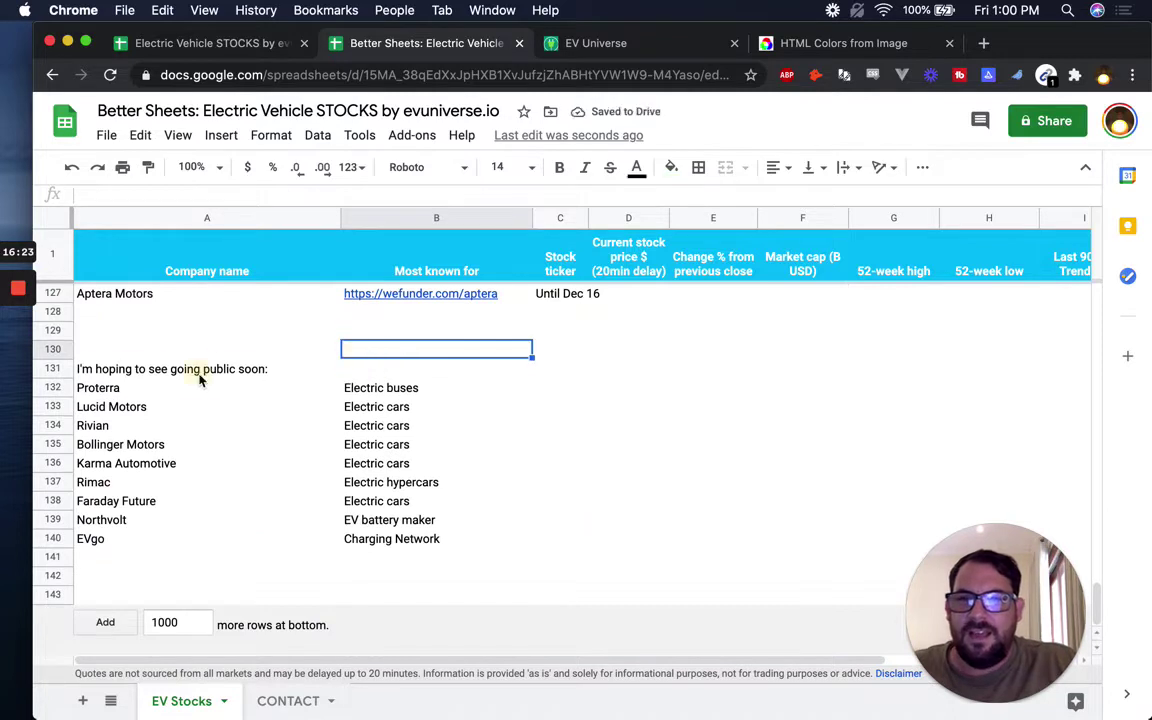
{"action": "left_click", "coordinate": [190, 369]}
{"action": "scroll", "coordinate": [330, 383], "scroll_direction": "up", "scroll_amount": 1}
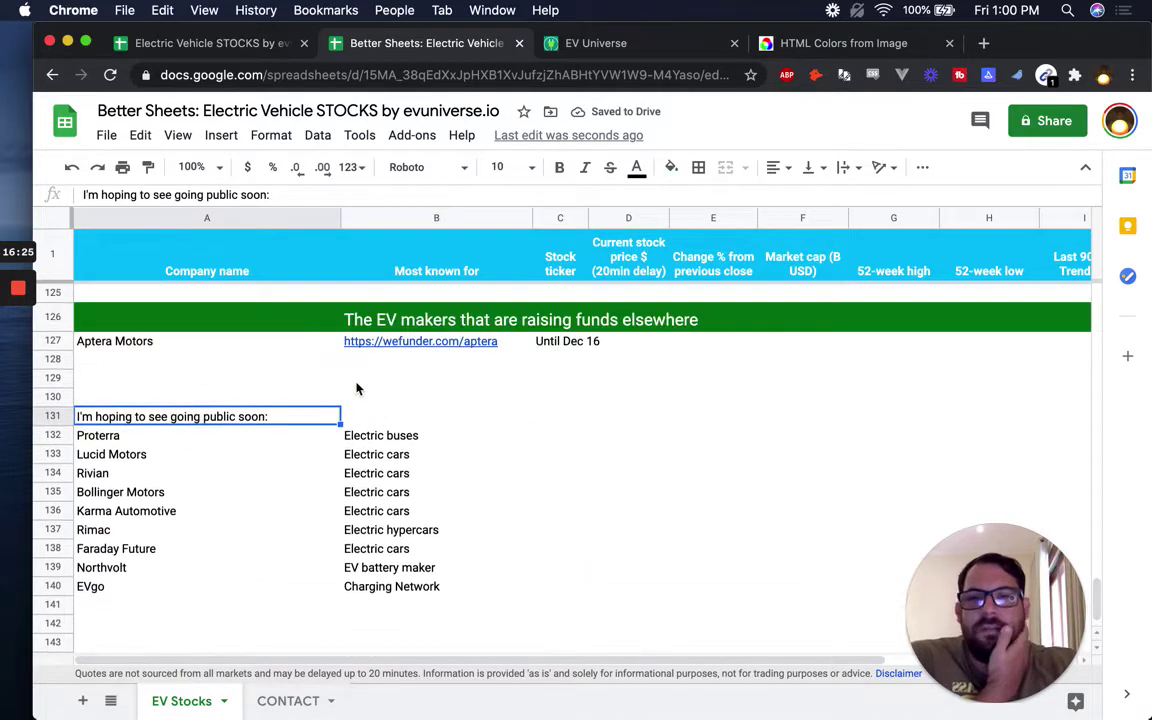
{"action": "key", "text": "super+c"}
{"action": "key", "text": "Right"}
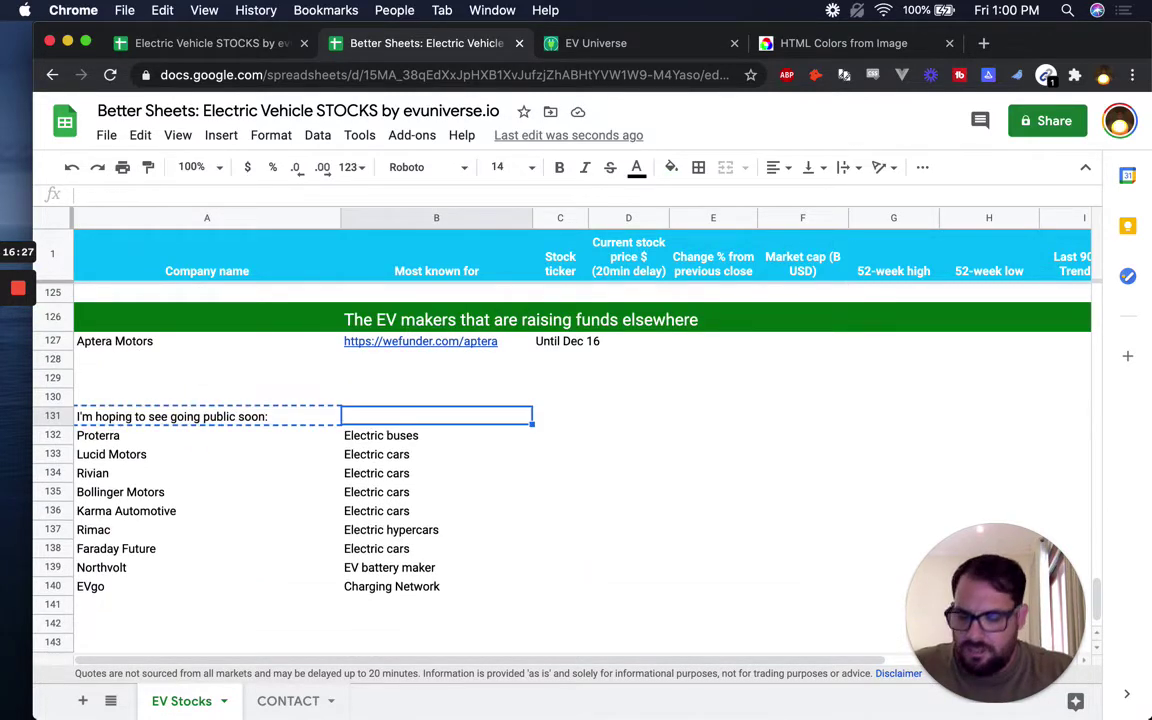
{"action": "key", "text": "super+v"}
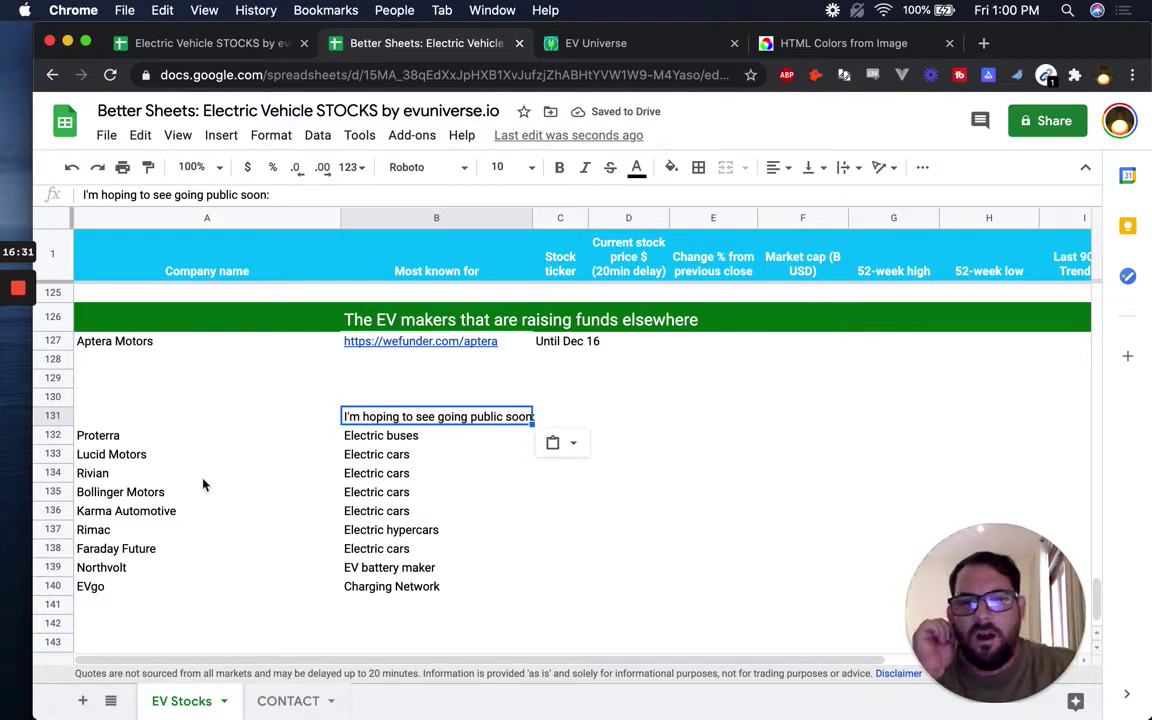
Step: Apply only the formatting of heading row 126 to row 131, I'm hoping to see going public soon:
{"action": "left_click", "coordinate": [393, 321]}
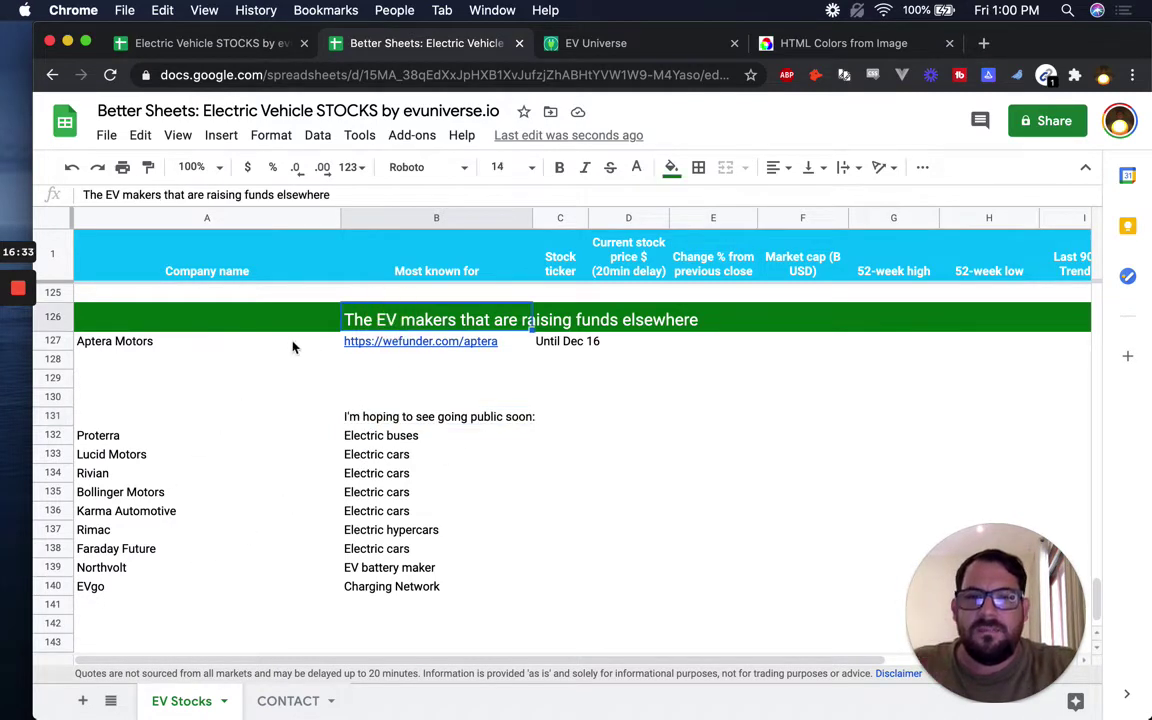
{"action": "left_click", "coordinate": [60, 315]}
{"action": "key", "text": "super+c"}
{"action": "left_click", "coordinate": [55, 416]}
{"action": "right_click", "coordinate": [55, 416]}
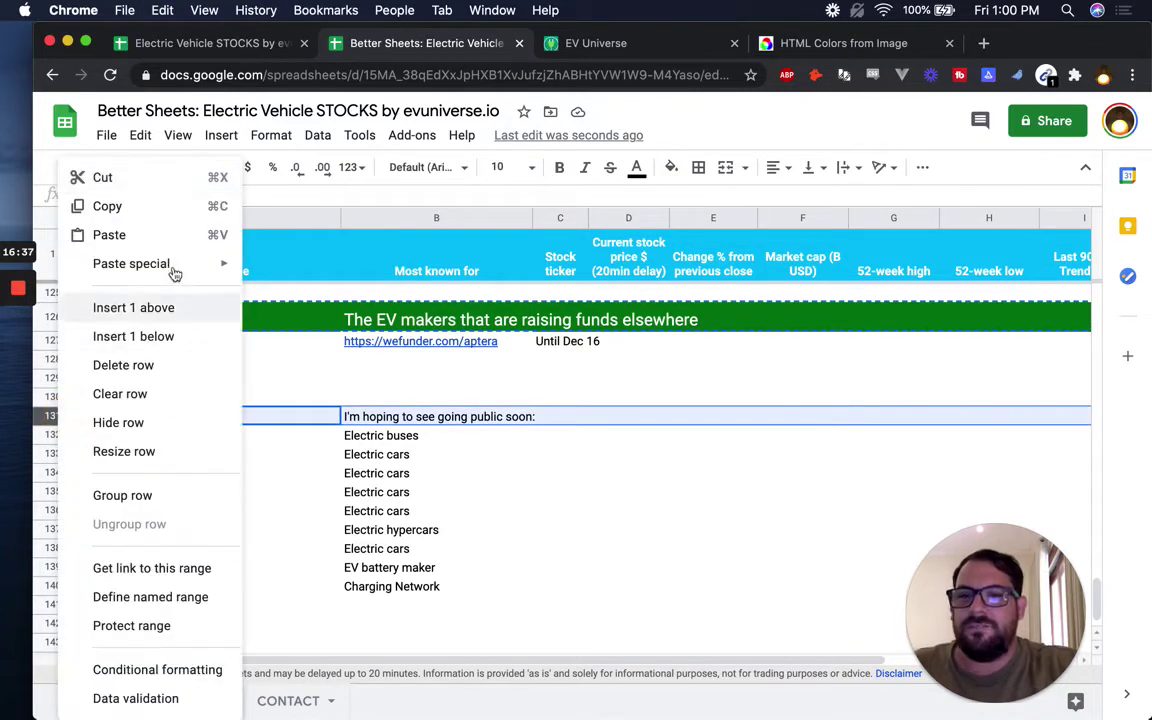
{"action": "mouse_move", "coordinate": [173, 268]}
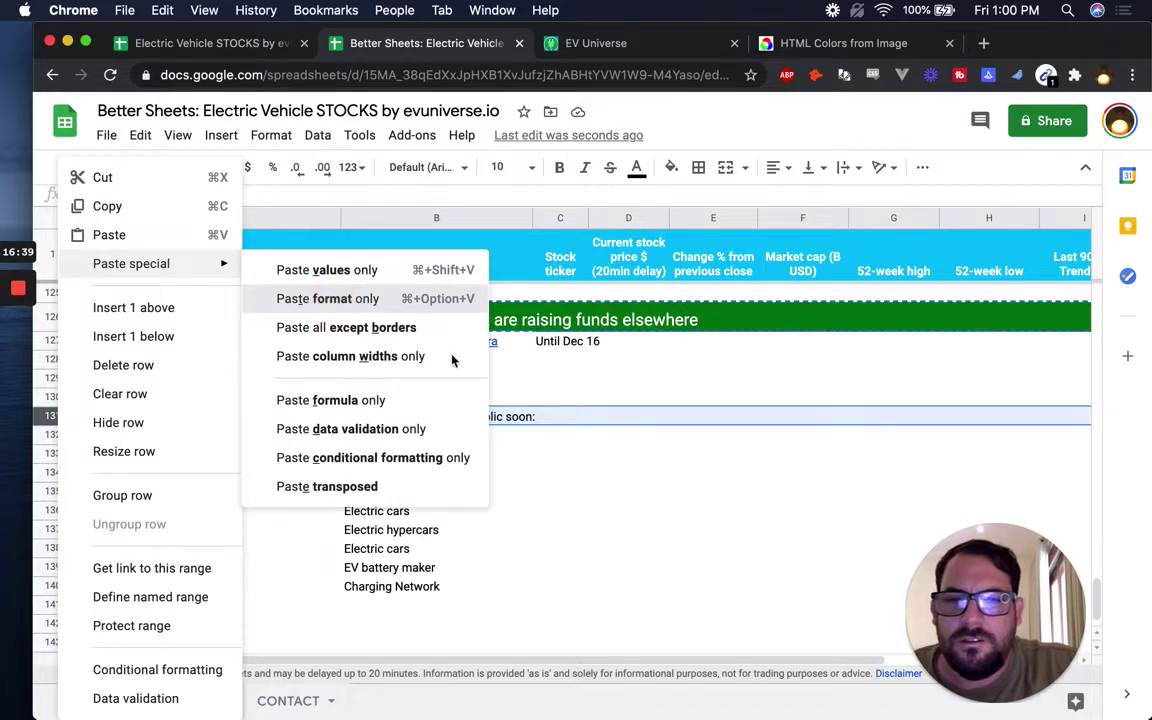
{"action": "left_click", "coordinate": [330, 298]}
Step: Shorten the heading in B131 to Going public soon, without the colon
{"action": "left_click", "coordinate": [385, 428]}
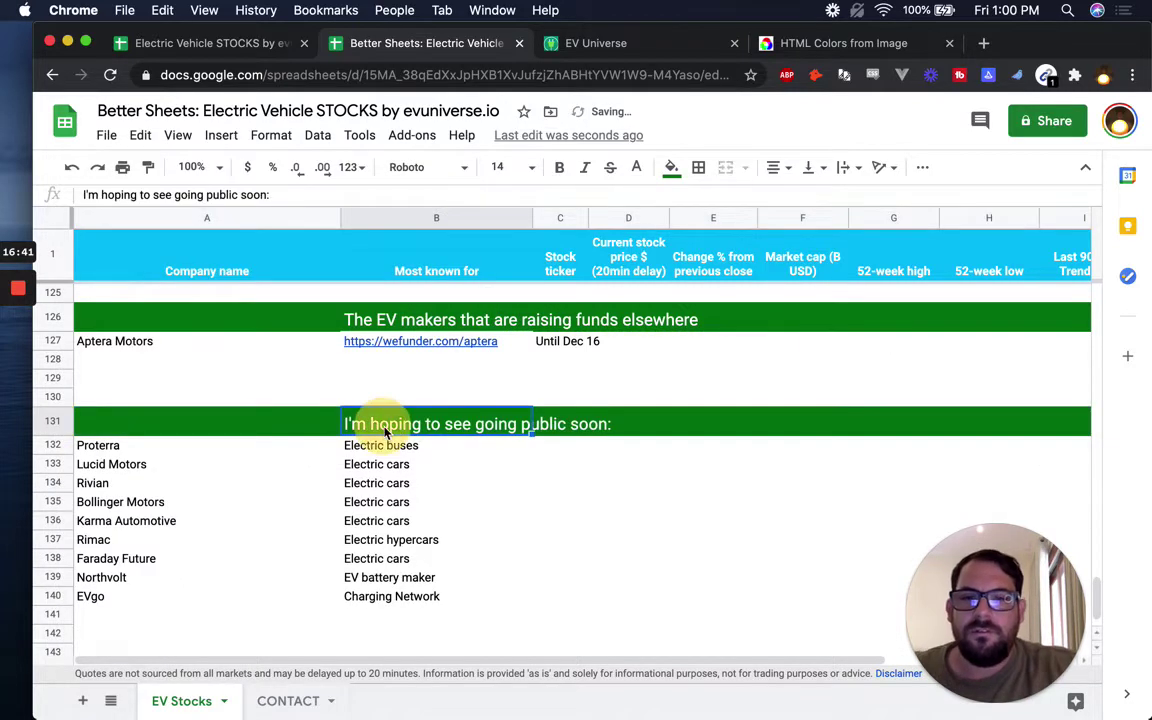
{"action": "double_click", "coordinate": [482, 420]}
{"action": "left_click_drag", "start_coordinate": [482, 420], "coordinate": [265, 417]}
{"action": "type", "text": "G"}
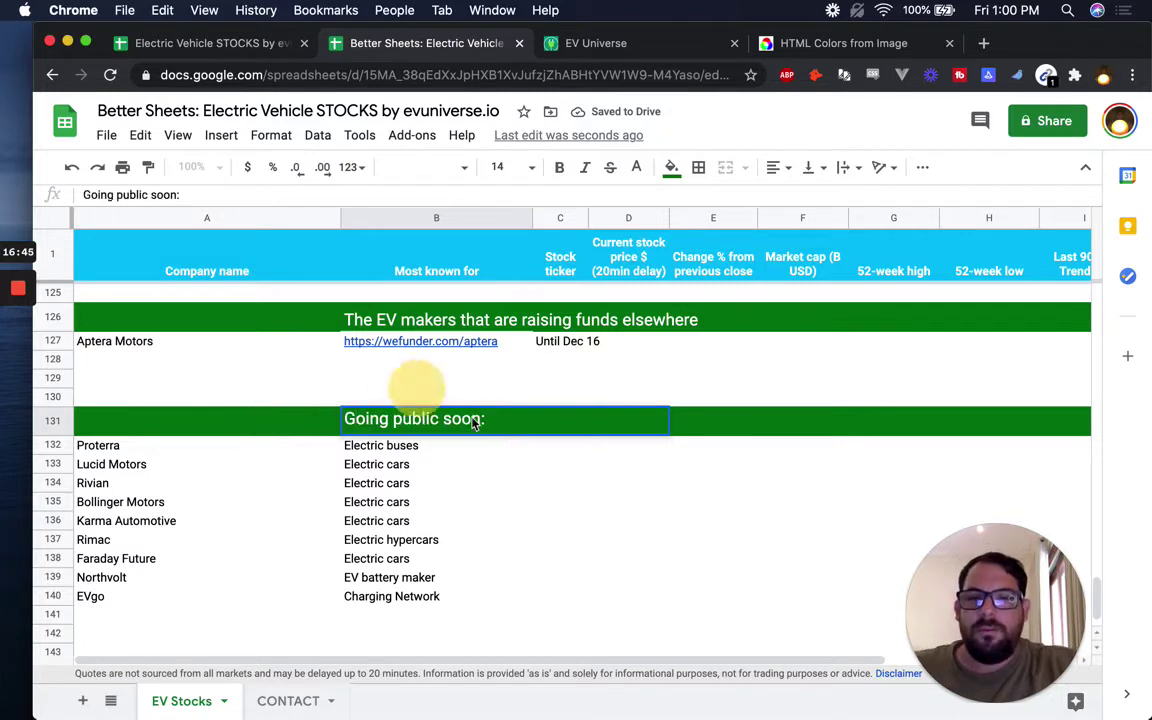
{"action": "left_click", "coordinate": [420, 392]}
{"action": "left_click", "coordinate": [502, 423]}
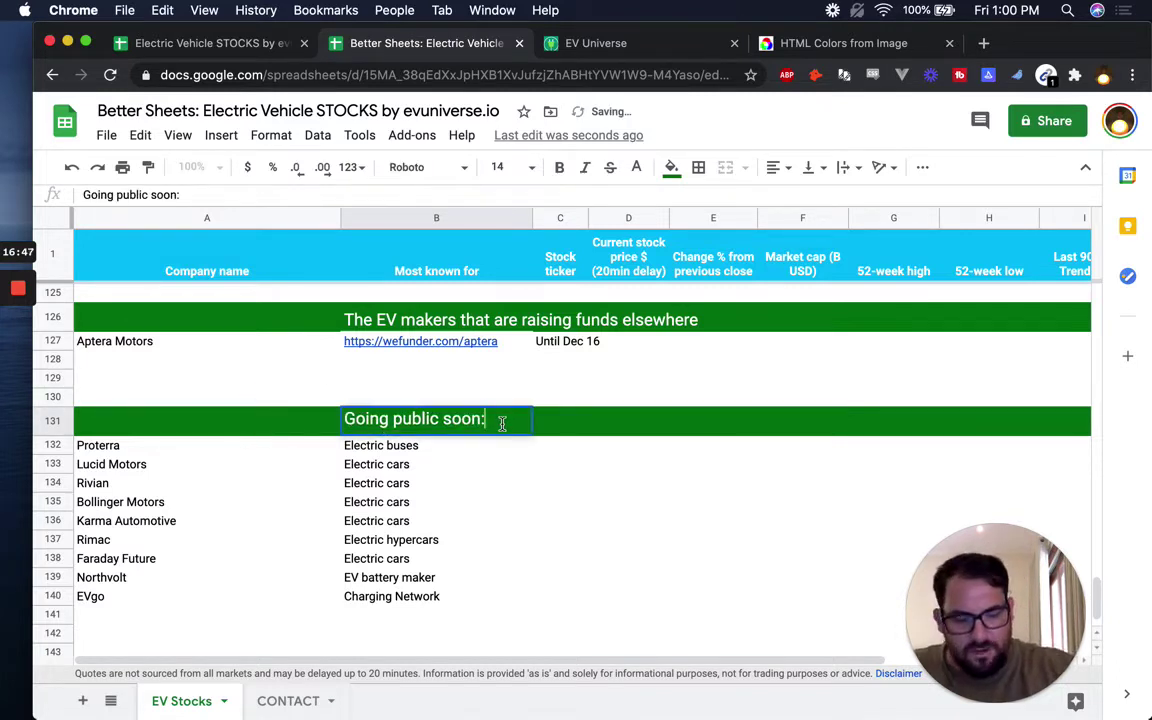
{"action": "key", "text": "BackSpace"}
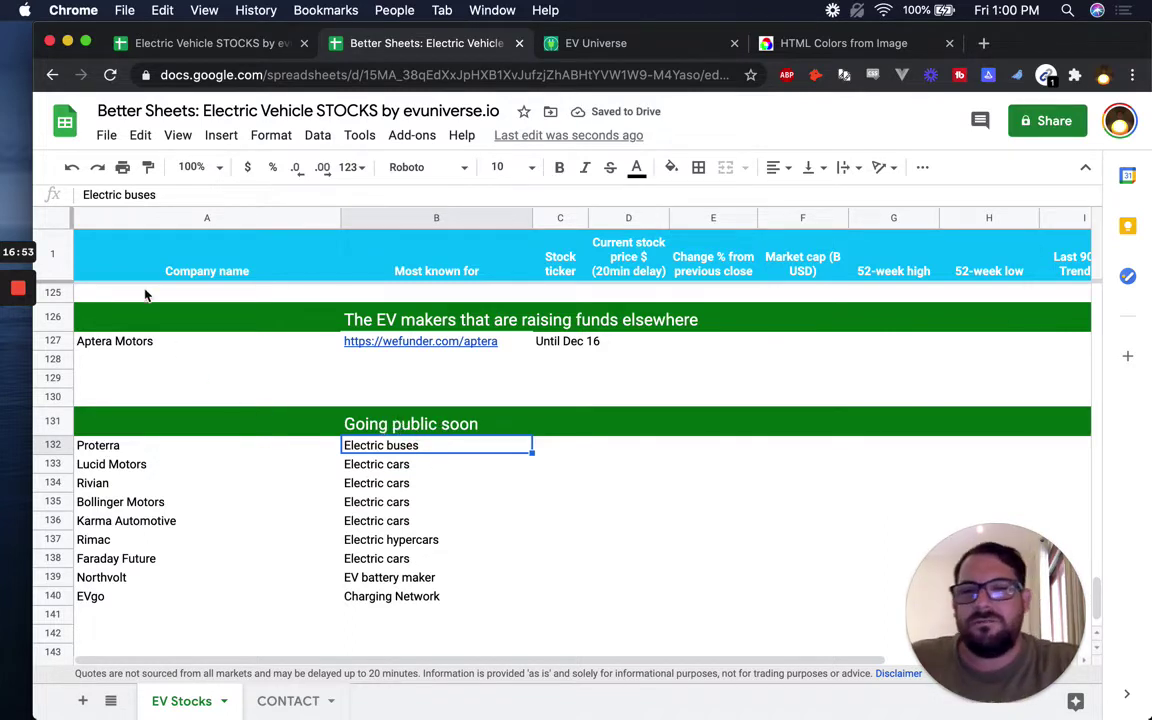
Step: Freeze column A, Company name, and return to the first rows of the sheet
{"action": "left_click_drag", "start_coordinate": [72, 218], "coordinate": [337, 218]}
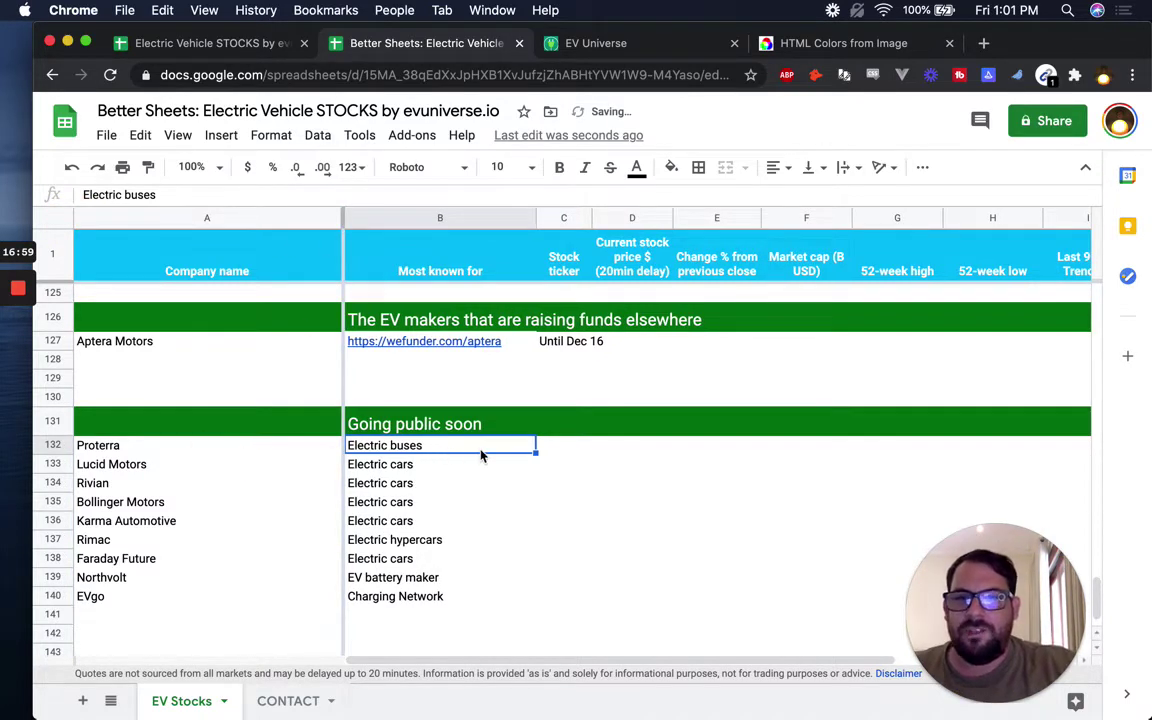
{"action": "key", "text": "Left"}
{"action": "key", "text": "Down"}
{"action": "scroll", "coordinate": [407, 520], "scroll_direction": "up", "scroll_amount": 5}
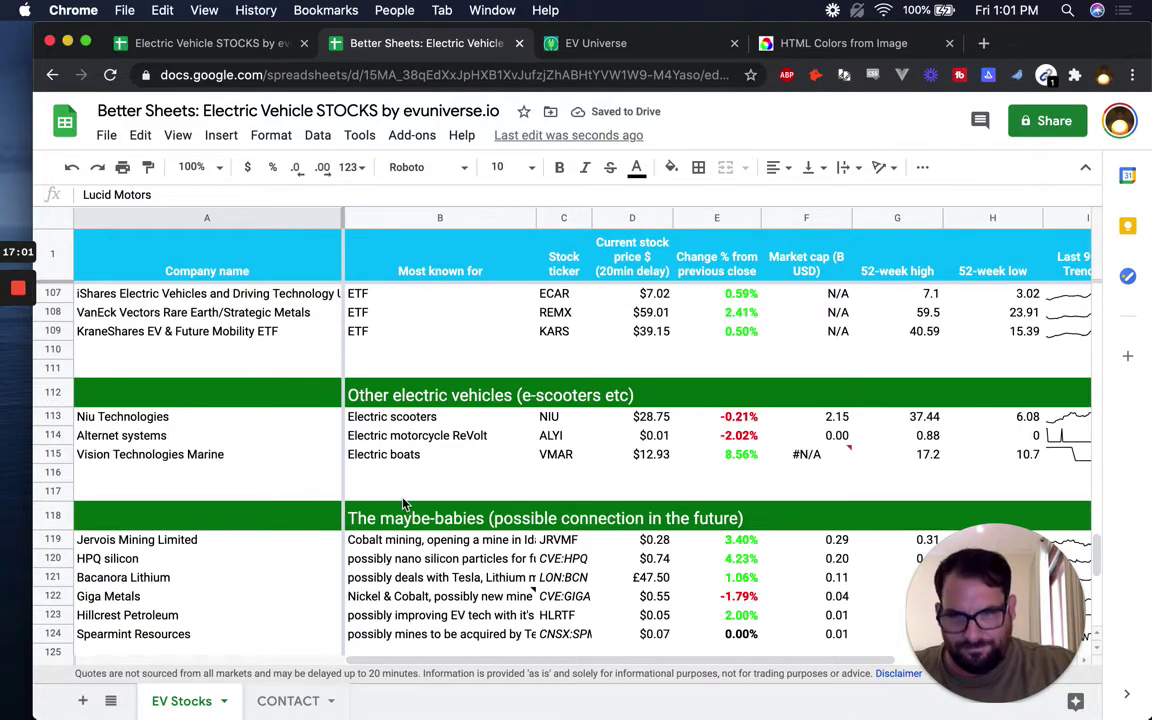
{"action": "scroll", "coordinate": [380, 492], "scroll_direction": "up", "scroll_amount": 8}
{"action": "scroll", "coordinate": [380, 492], "scroll_direction": "up", "scroll_amount": 15}
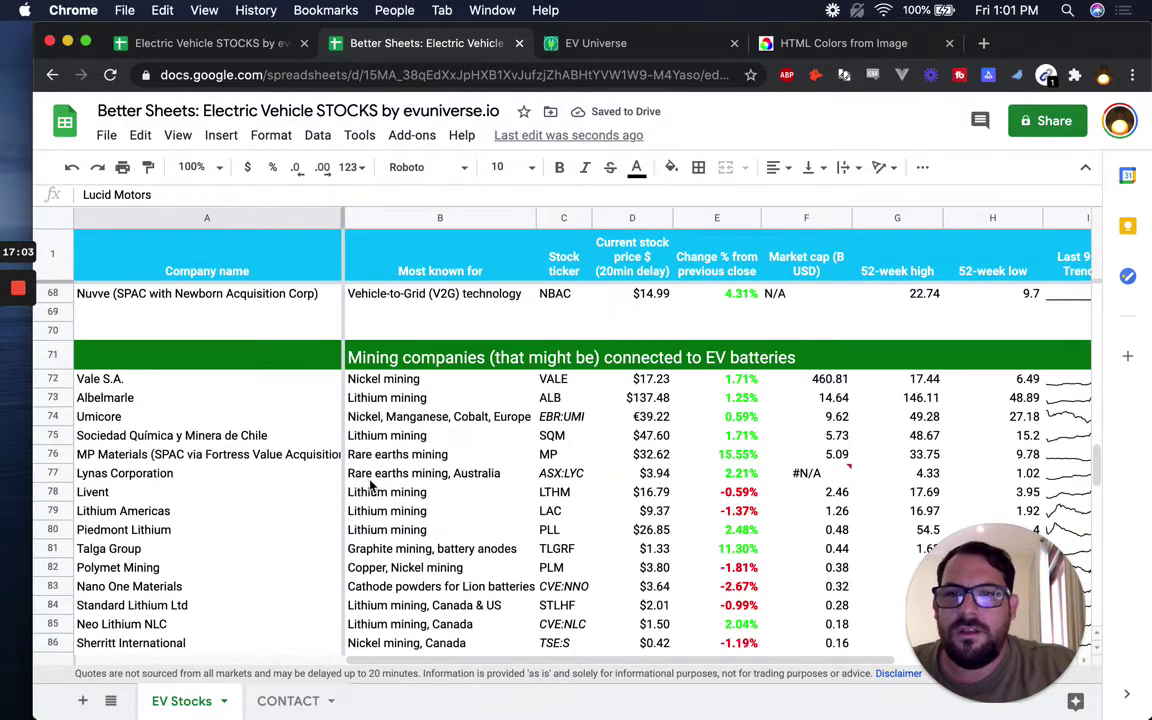
{"action": "scroll", "coordinate": [302, 308], "scroll_direction": "up", "scroll_amount": 5}
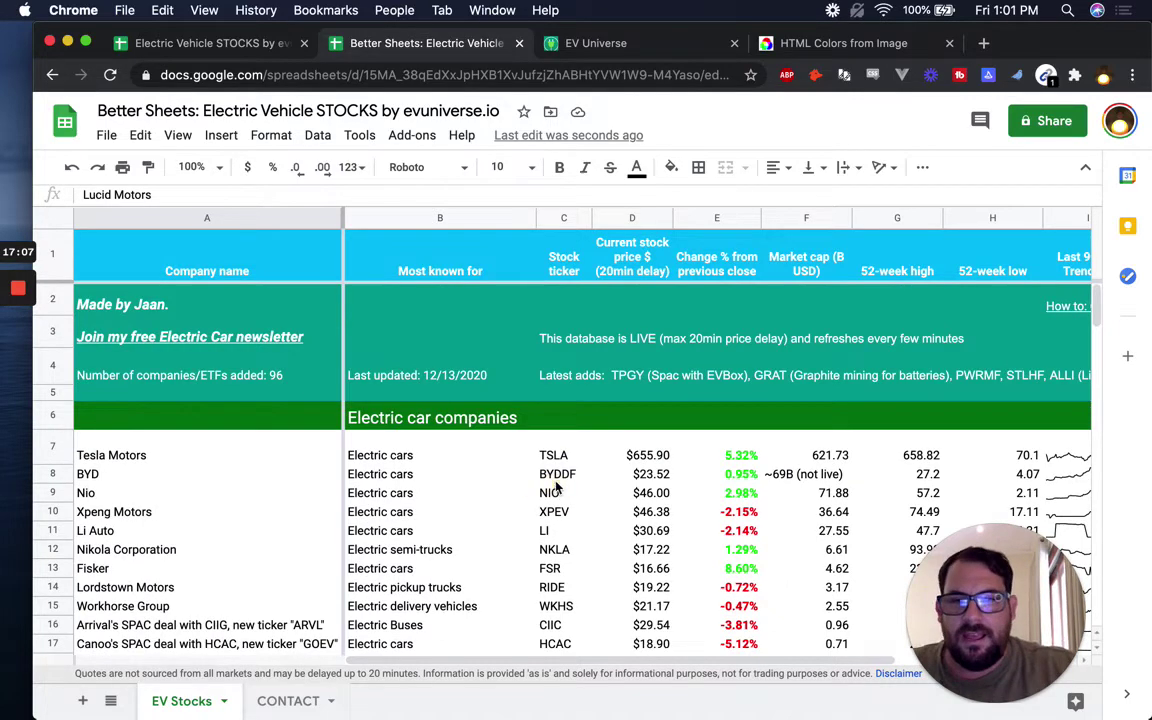
Step: Move back and forth across the columns in the first company rows to check how the frozen company names behave
{"action": "left_click", "coordinate": [555, 476]}
{"action": "key", "text": "Right"}
{"action": "key", "text": "Right"}
{"action": "key", "text": "Right"}
{"action": "key", "text": "Right"}
{"action": "key", "text": "Right"}
{"action": "key", "text": "Right"}
{"action": "key", "text": "Right"}
{"action": "key", "text": "Right"}
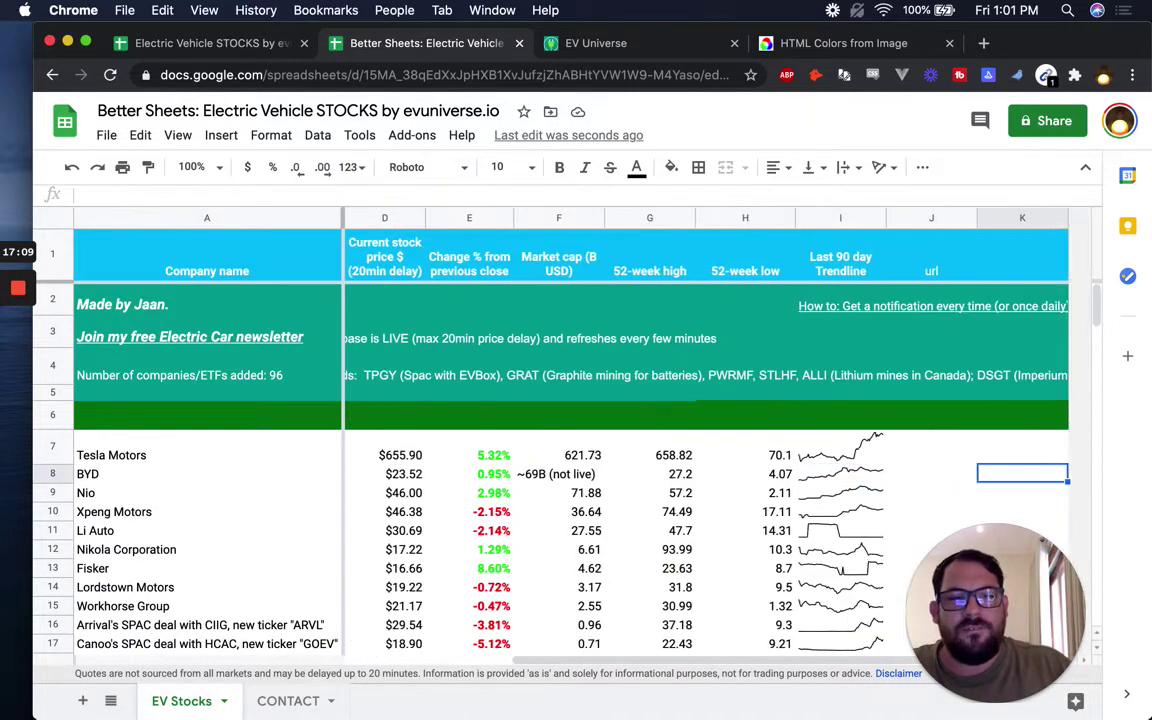
{"action": "key", "text": "Left"}
{"action": "key", "text": "Left"}
{"action": "key", "text": "Up"}
{"action": "key", "text": "Left"}
{"action": "key", "text": "Left"}
{"action": "key", "text": "Left"}
{"action": "key", "text": "Left"}
{"action": "key", "text": "Left"}
{"action": "key", "text": "Left"}
{"action": "key", "text": "Down"}
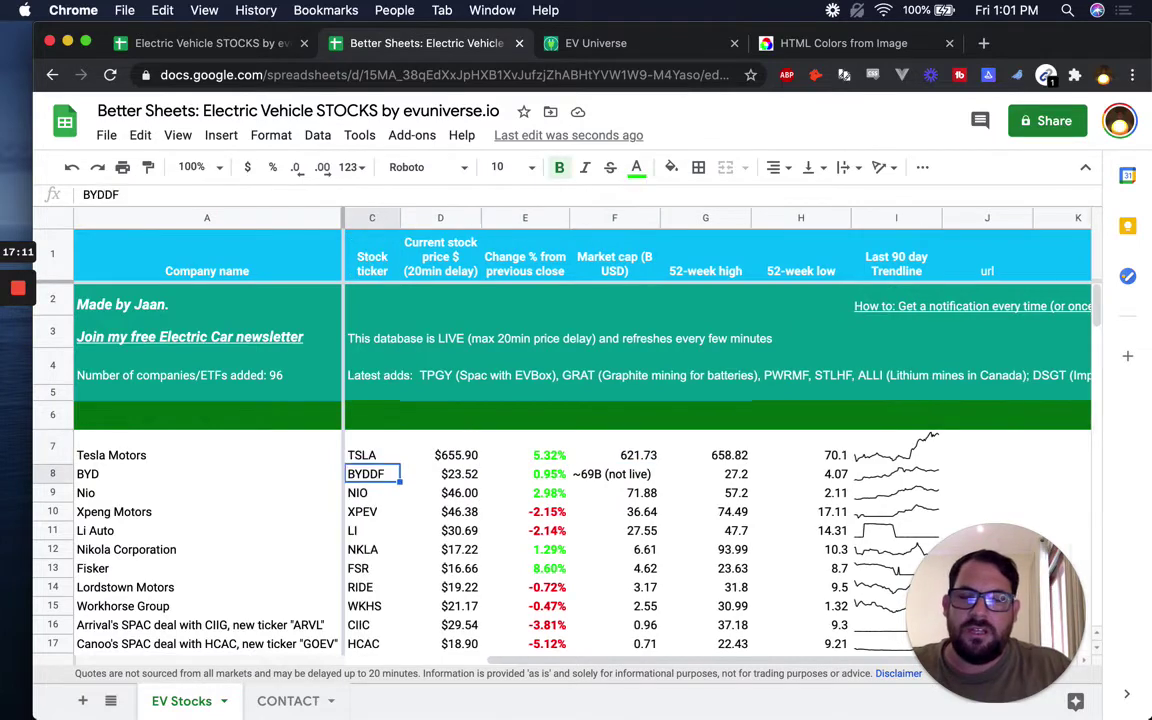
{"action": "key", "text": "Left"}
{"action": "key", "text": "Left"}
{"action": "key", "text": "Up"}
{"action": "key", "text": "Right"}
{"action": "key", "text": "Right"}
{"action": "key", "text": "Right"}
{"action": "key", "text": "Right"}
{"action": "key", "text": "Right"}
{"action": "key", "text": "Right"}
{"action": "key", "text": "Right"}
{"action": "key", "text": "Right"}
{"action": "key", "text": "Right"}
{"action": "key", "text": "Right"}
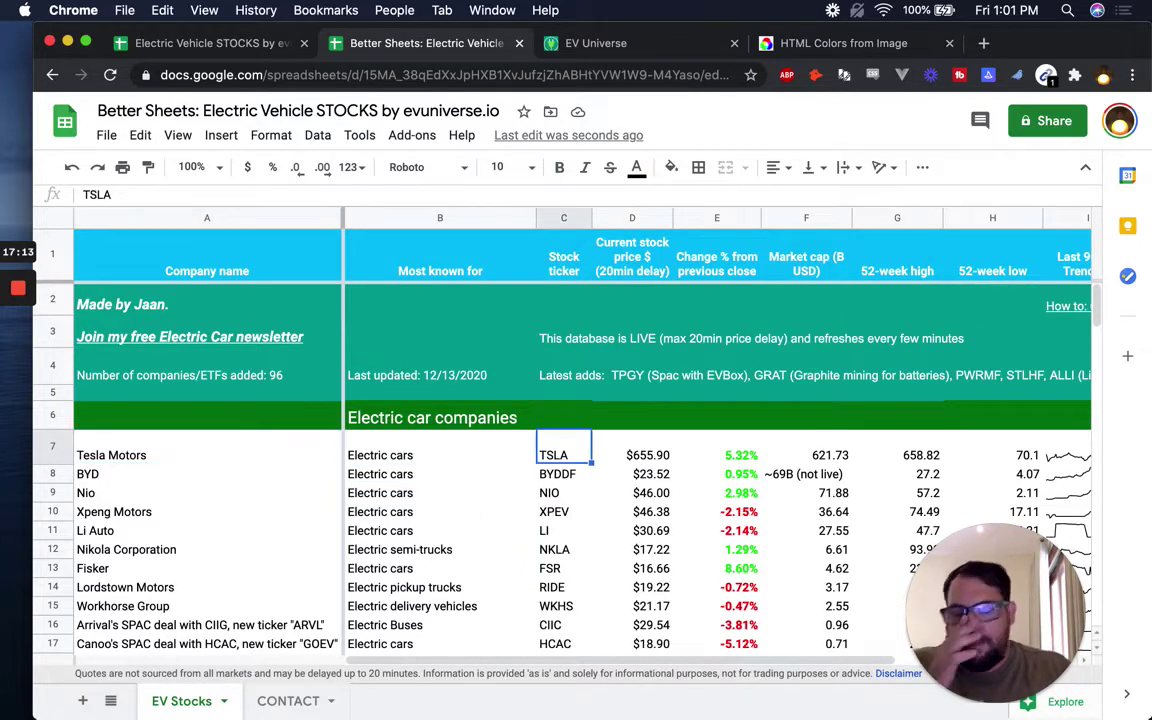
{"action": "key", "text": "Left"}
{"action": "key", "text": "Left"}
{"action": "key", "text": "Left"}
{"action": "key", "text": "Left"}
{"action": "key", "text": "Left"}
{"action": "key", "text": "Left"}
{"action": "key", "text": "Left"}
{"action": "key", "text": "Left"}
{"action": "key", "text": "Left"}
{"action": "key", "text": "Left"}
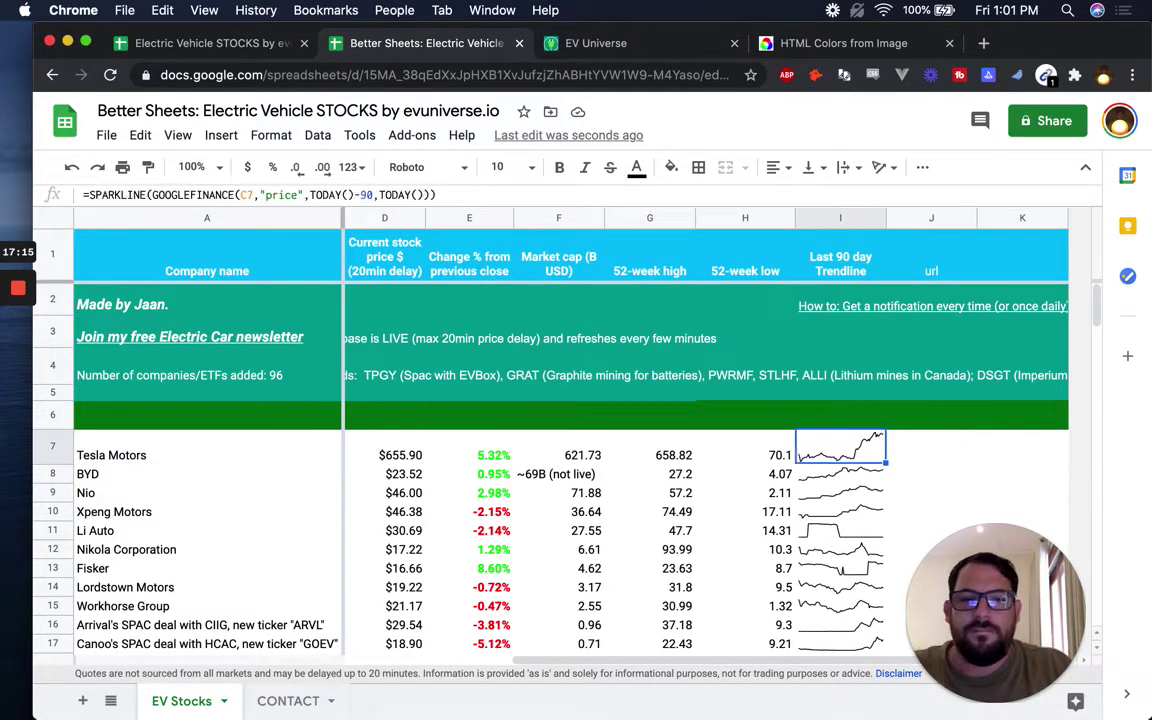
{"action": "key", "text": "Right"}
{"action": "key", "text": "Down"}
{"action": "key", "text": "Left"}
{"action": "key", "text": "Down"}
{"action": "key", "text": "Down"}
{"action": "key", "text": "Down"}
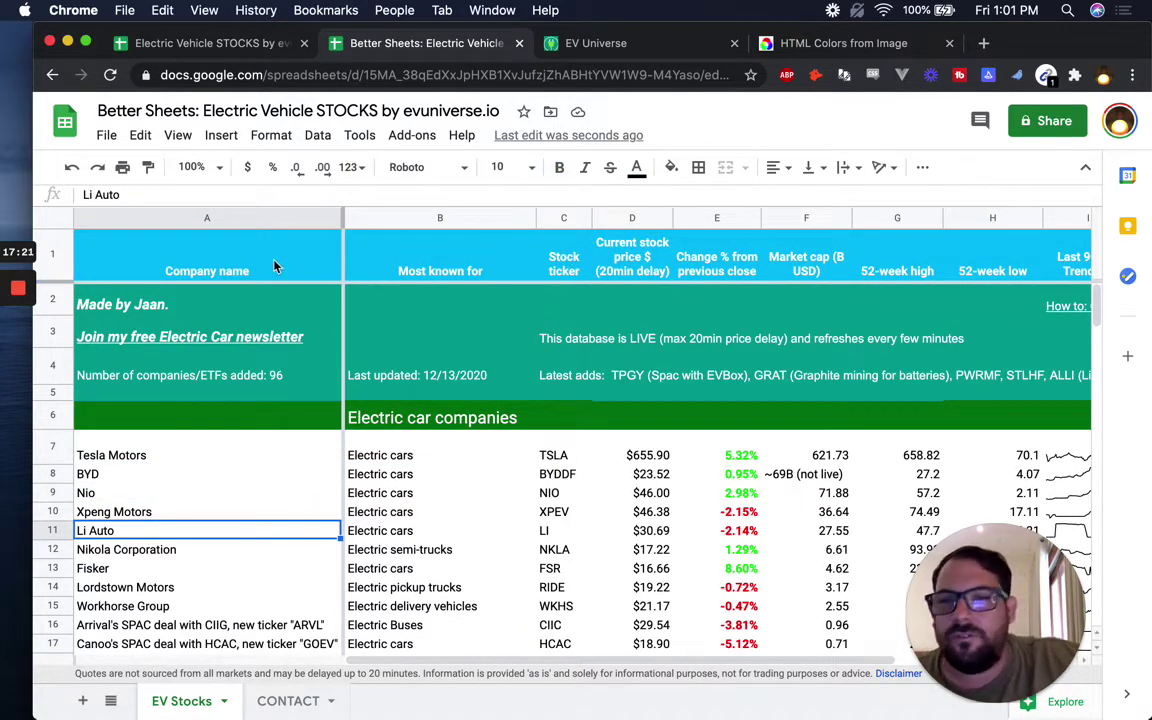
Step: Compare the Company name and Stock ticker columns, including the long company names from row 16 down
{"action": "left_click", "coordinate": [206, 258]}
{"action": "left_click", "coordinate": [572, 258]}
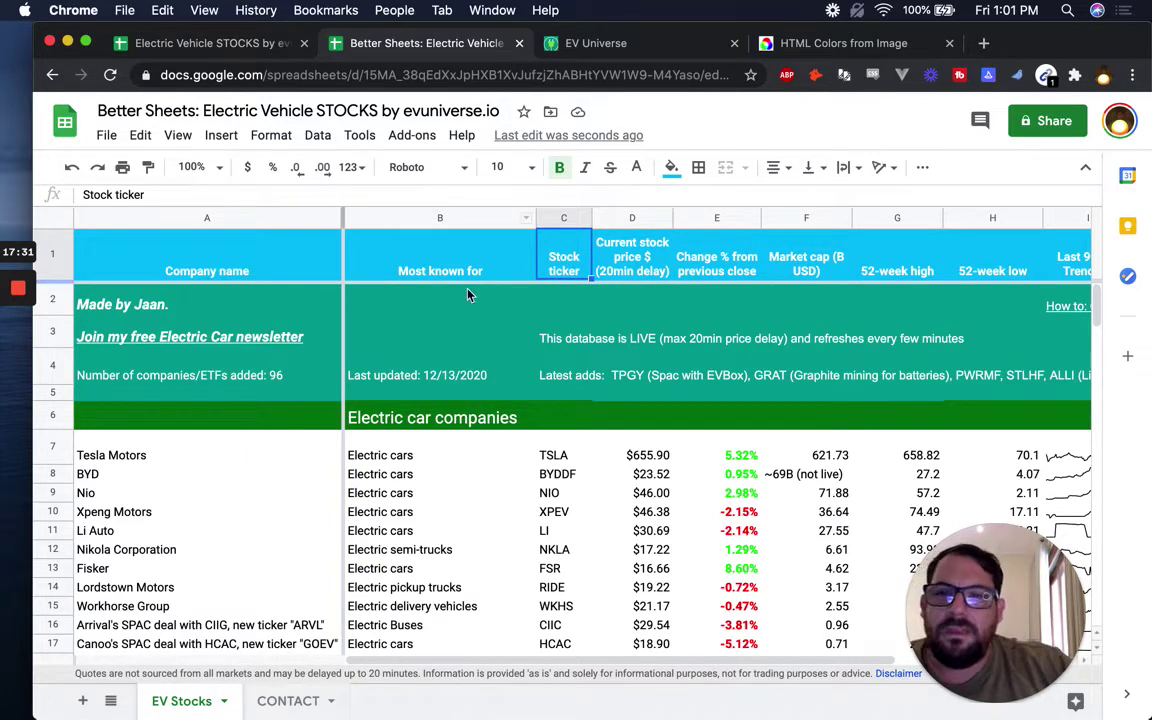
{"action": "left_click", "coordinate": [197, 630]}
{"action": "scroll", "coordinate": [228, 586], "scroll_direction": "down", "scroll_amount": 5}
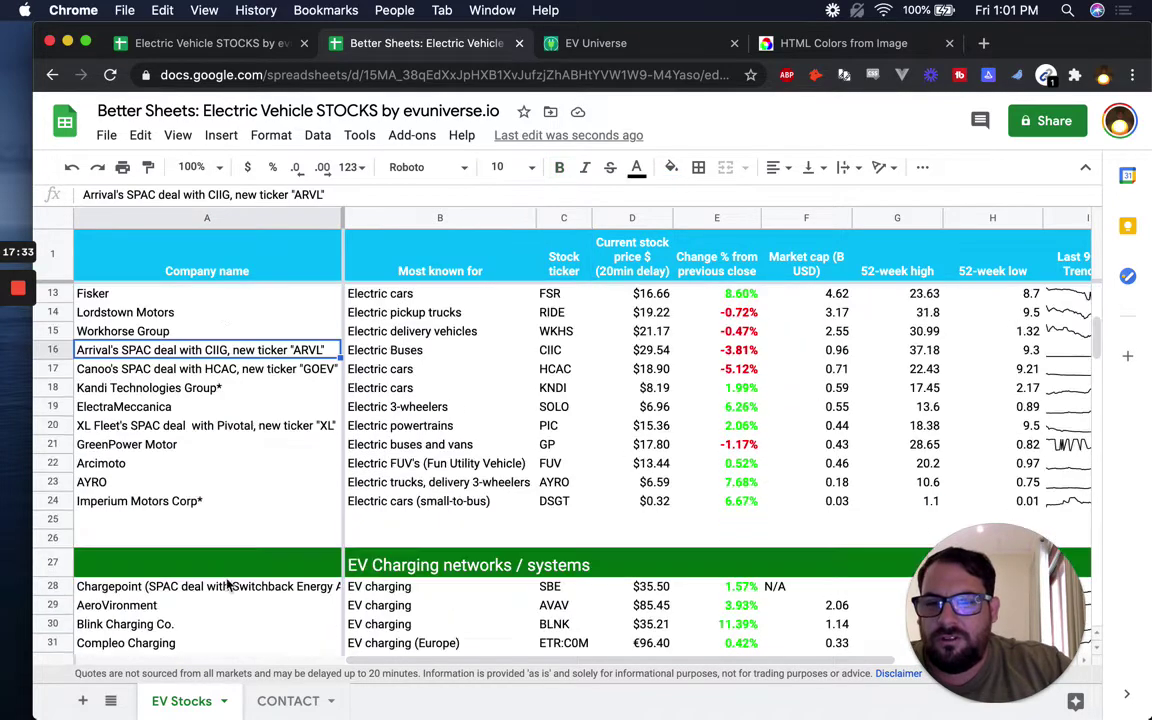
{"action": "scroll", "coordinate": [231, 557], "scroll_direction": "up", "scroll_amount": 5}
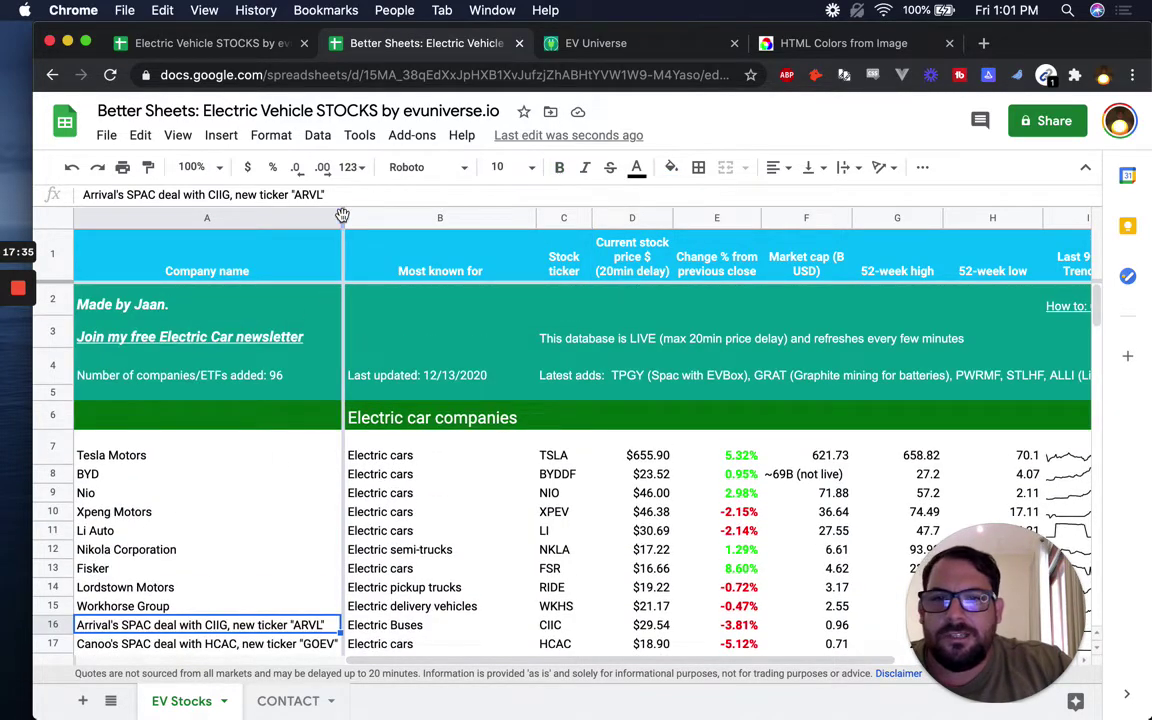
Step: Unfreeze column A and move the Stock ticker column in front of Company name as the first column
{"action": "left_click_drag", "start_coordinate": [342, 214], "coordinate": [103, 231]}
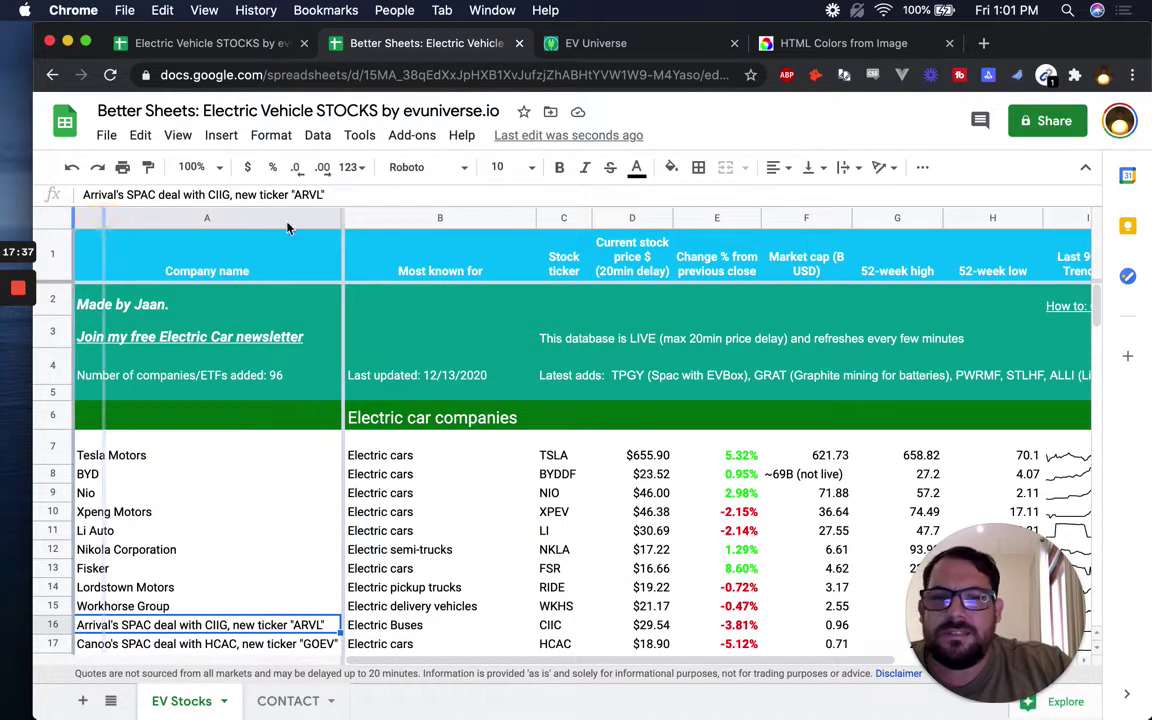
{"action": "left_click", "coordinate": [540, 218]}
{"action": "left_click_drag", "start_coordinate": [522, 218], "coordinate": [206, 200]}
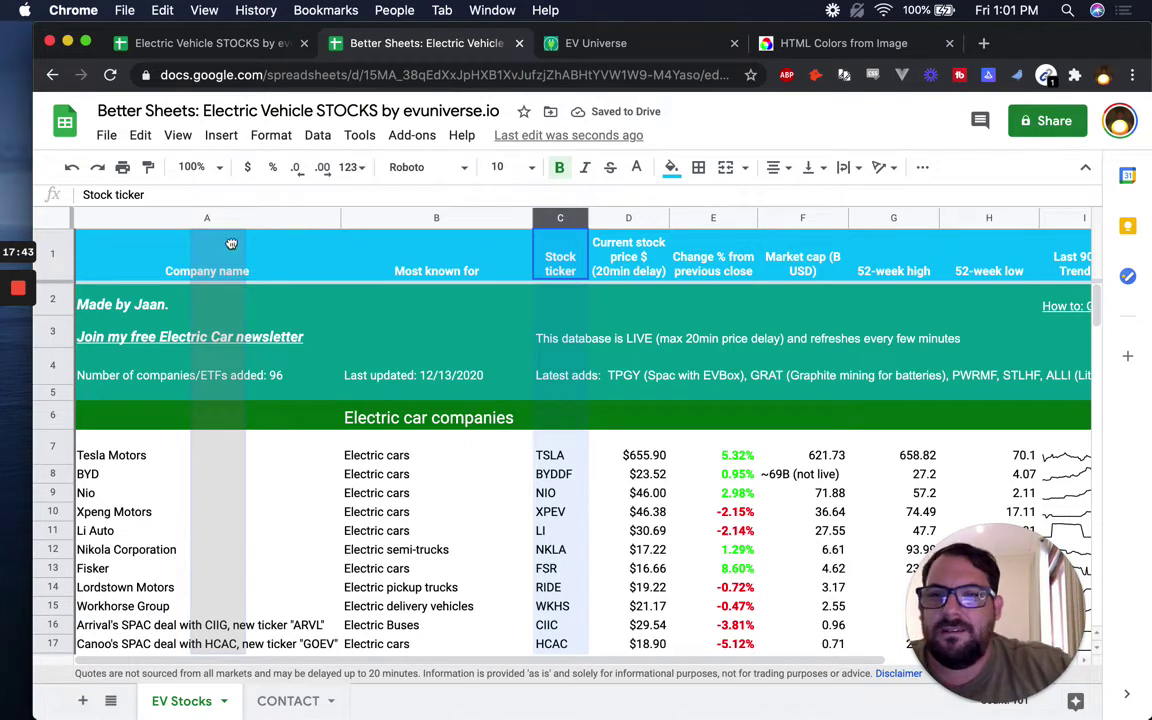
{"action": "left_click_drag", "start_coordinate": [215, 262], "coordinate": [240, 340]}
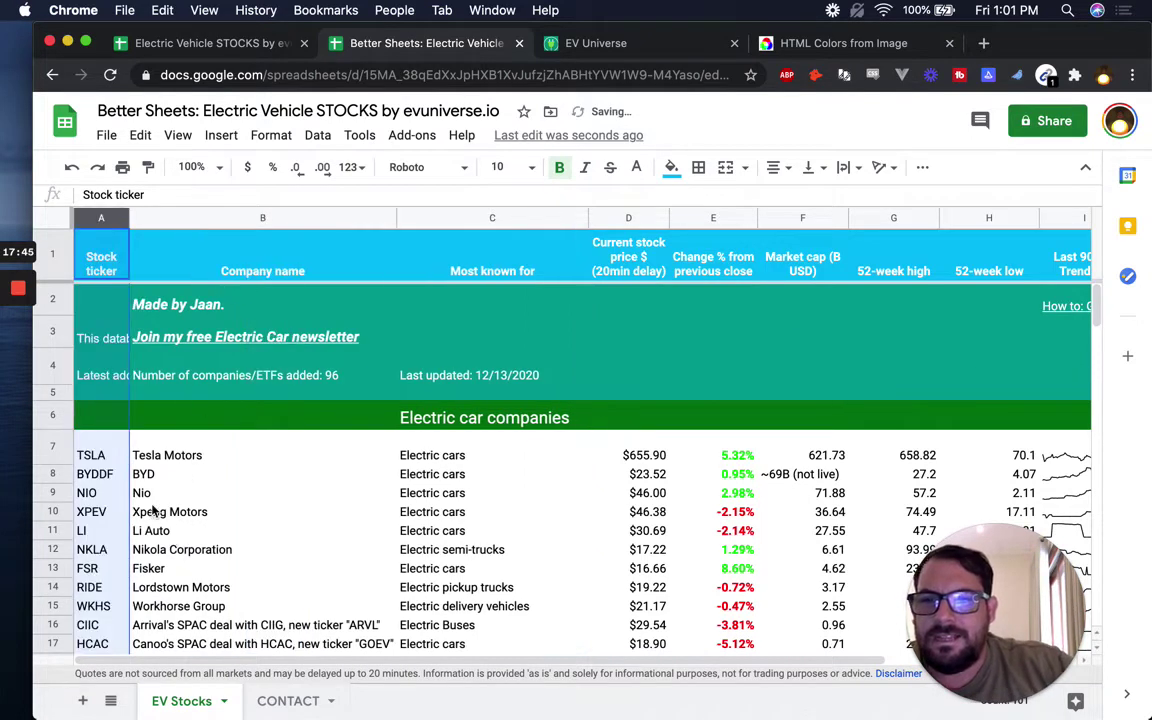
{"action": "left_click", "coordinate": [206, 472]}
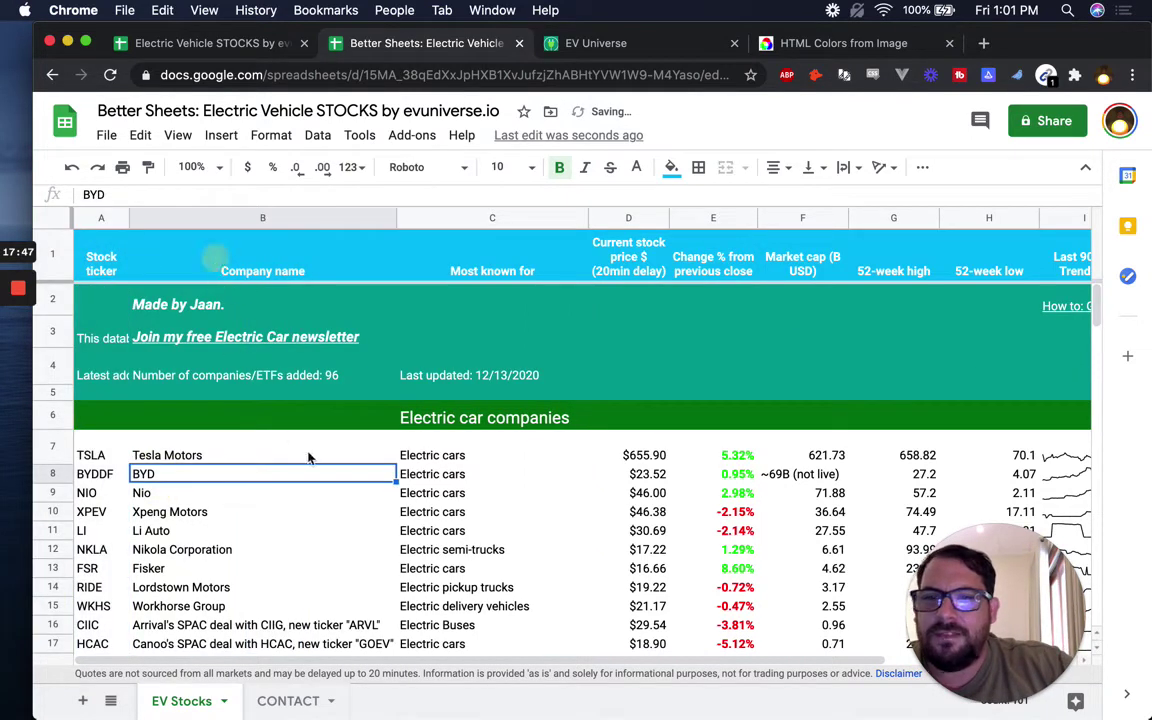
{"action": "key", "text": "super+Up"}
{"action": "left_click", "coordinate": [200, 460]}
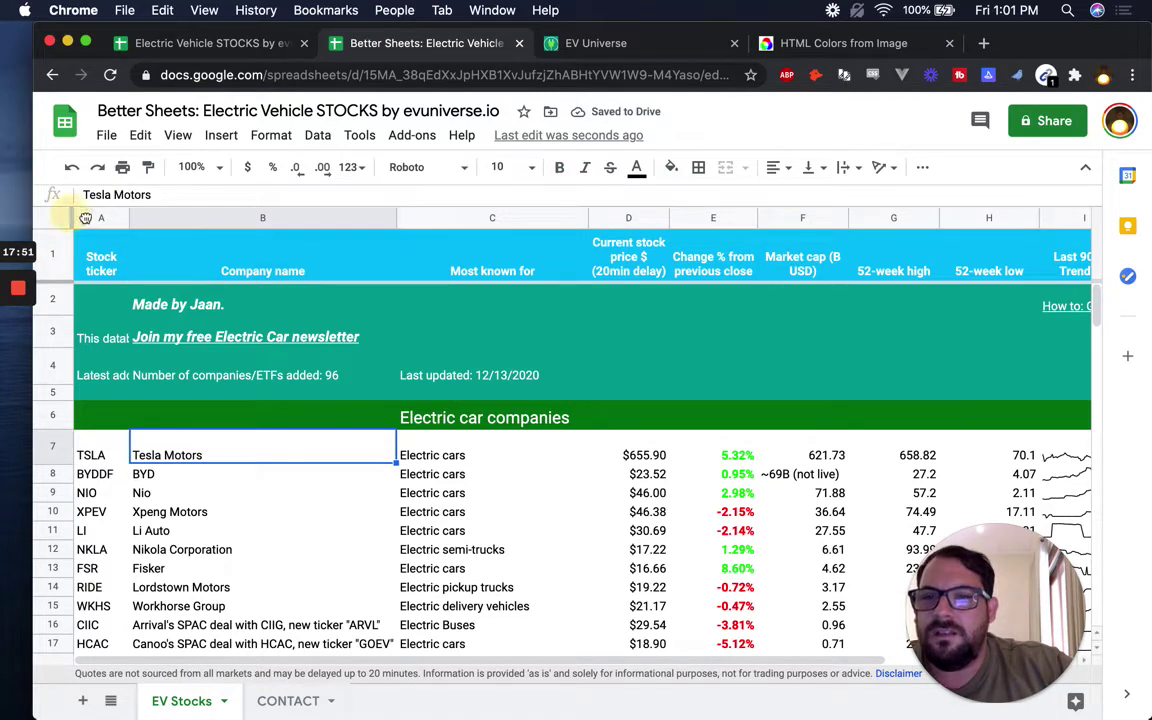
Step: Freeze the Stock ticker column, column A
{"action": "left_click", "coordinate": [124, 217]}
{"action": "left_click_drag", "start_coordinate": [124, 220], "coordinate": [127, 220]}
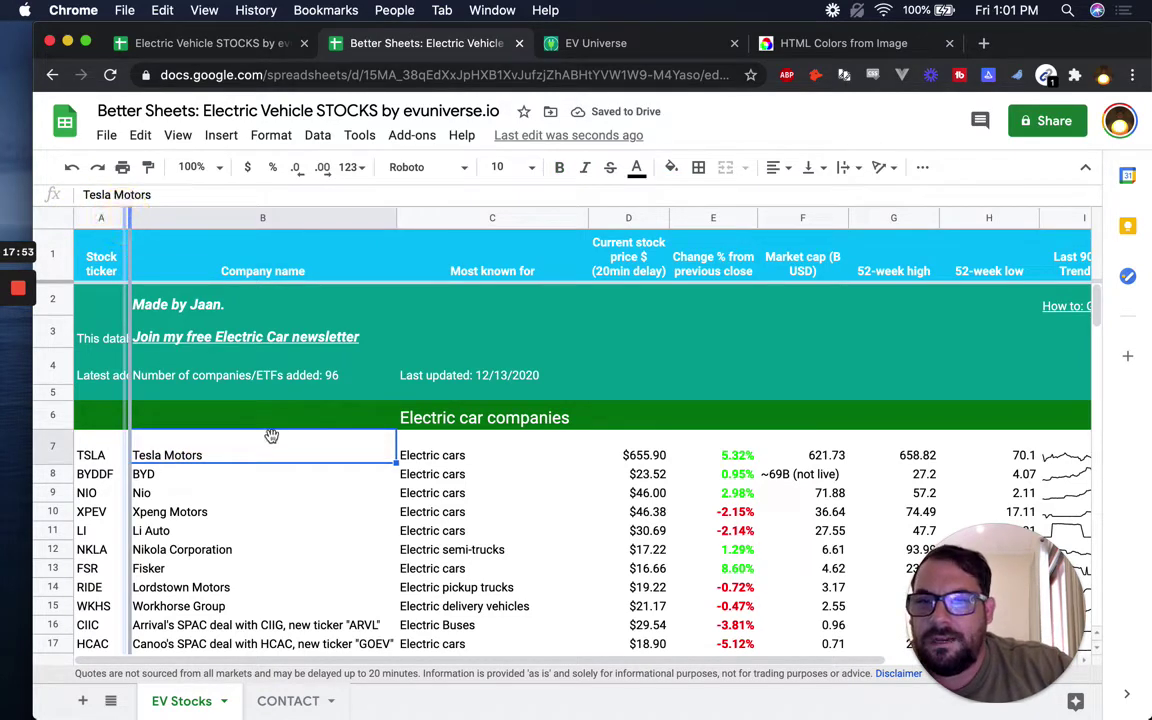
{"action": "left_click", "coordinate": [267, 219]}
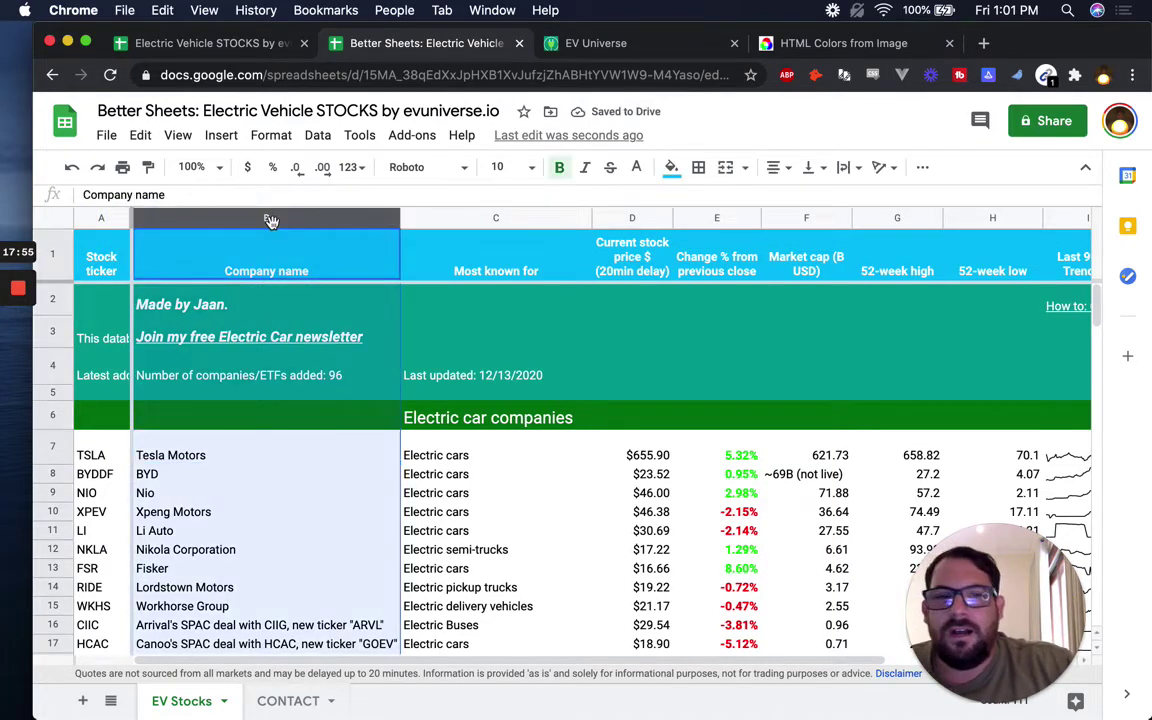
{"action": "left_click", "coordinate": [266, 446]}
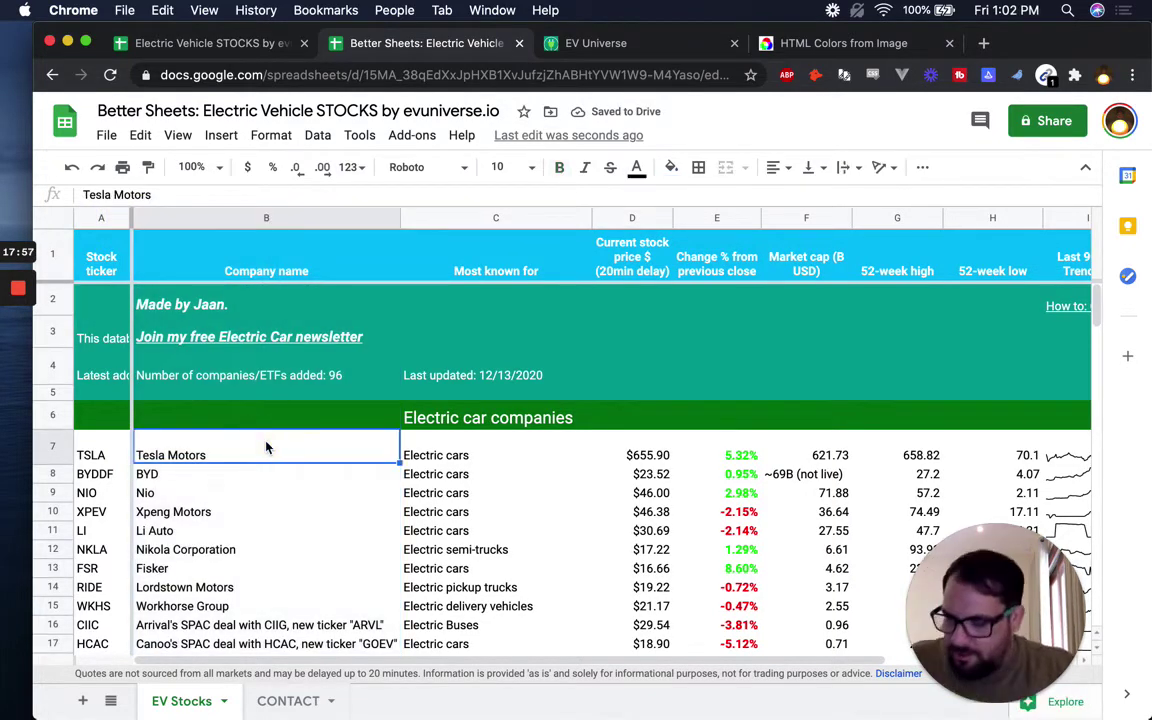
Step: Enter tesla.com in the url column for Tesla Motors, cell J7
{"action": "key", "text": "Right"}
{"action": "key", "text": "Right"}
{"action": "key", "text": "Right"}
{"action": "key", "text": "Right"}
{"action": "key", "text": "Right"}
{"action": "key", "text": "Right"}
{"action": "key", "text": "Right"}
{"action": "key", "text": "Right"}
{"action": "key", "text": "Right"}
{"action": "key", "text": "Left"}
{"action": "key", "text": "Left"}
{"action": "key", "text": "Left"}
{"action": "key", "text": "Left"}
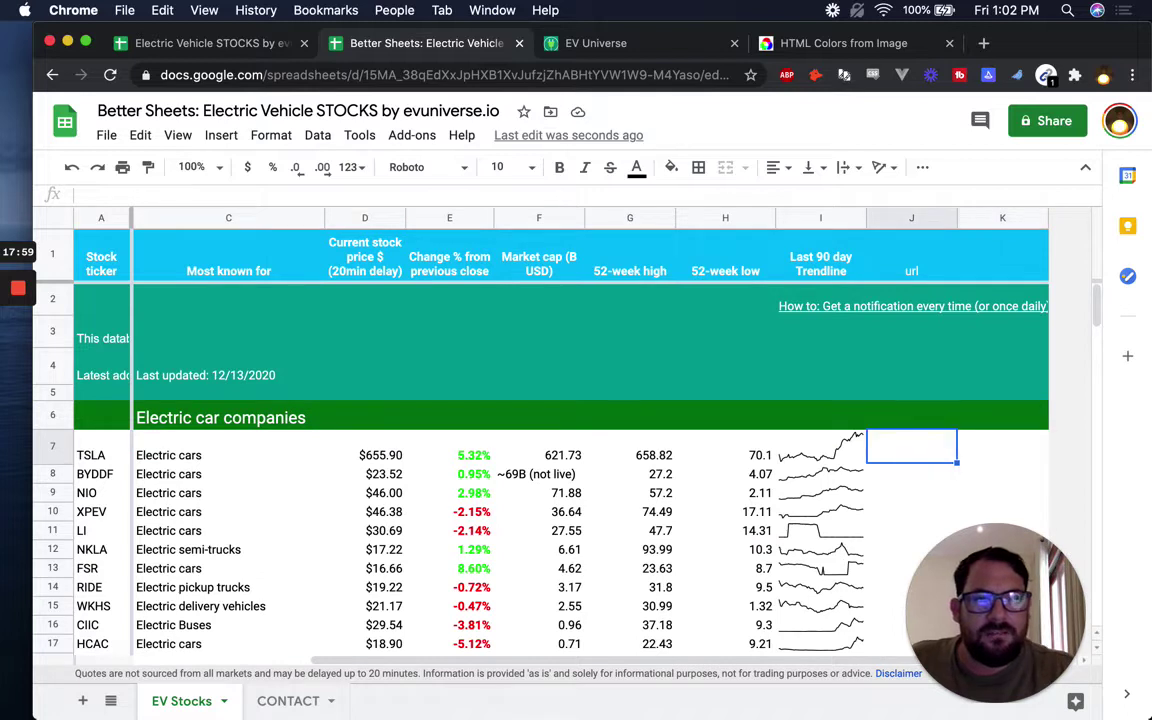
{"action": "key", "text": "Right"}
{"action": "key", "text": "Right"}
{"action": "key", "text": "Right"}
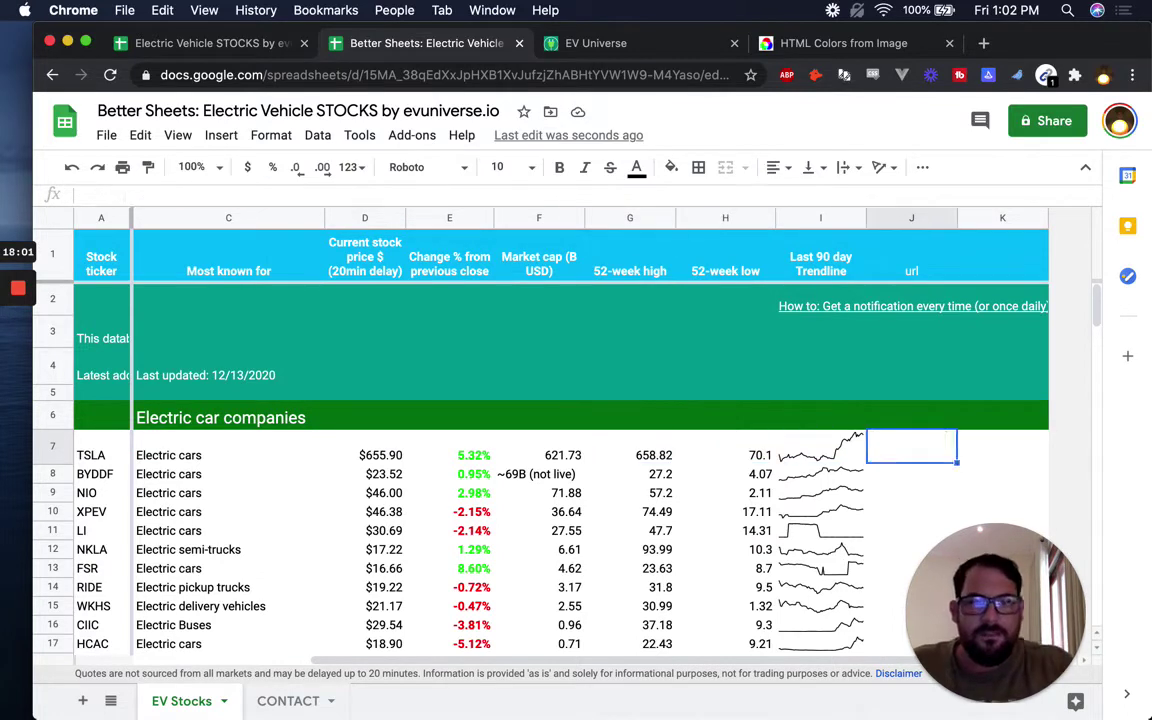
{"action": "type", "text": "tesla"}
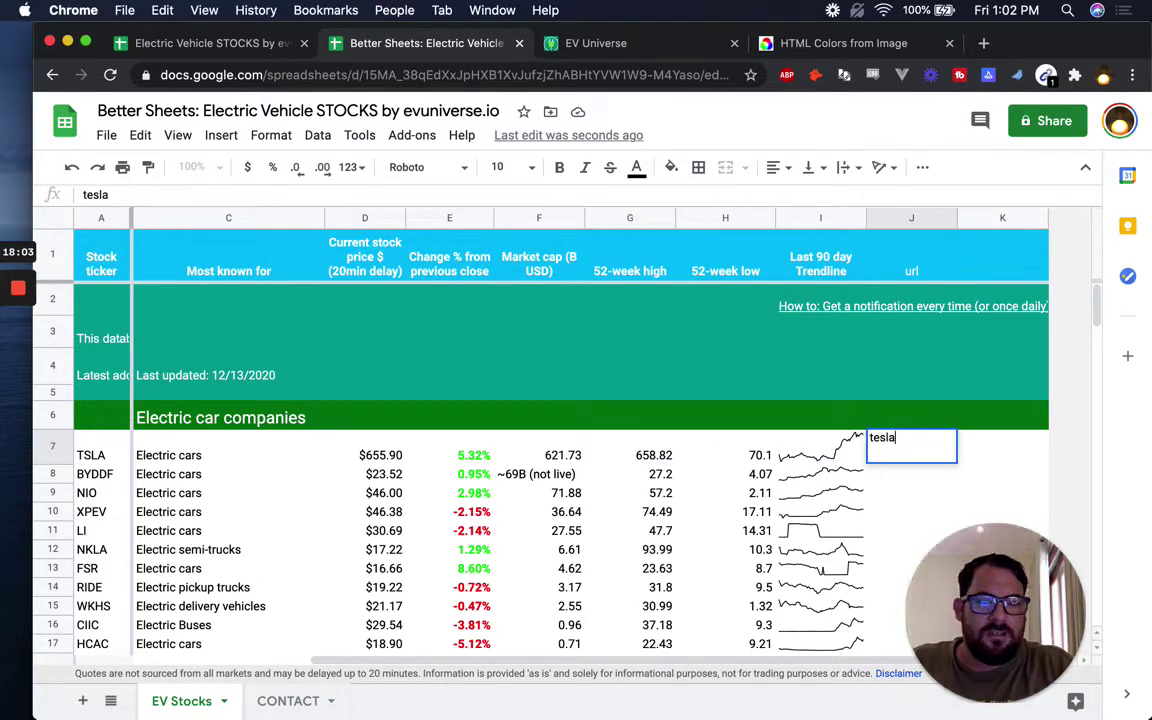
{"action": "type", "text": ".com"}
{"action": "key", "text": "Return"}
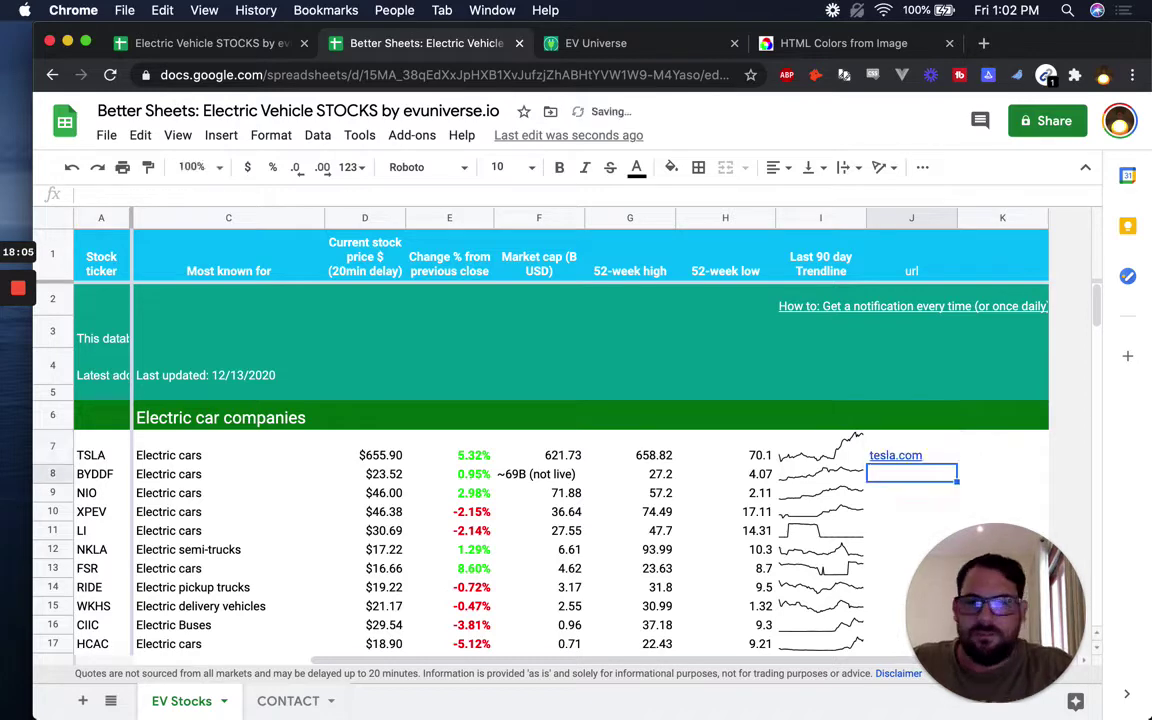
Step: Go back to the Company name column and review the companies from BYD down to Lordstown Motors beside their tickers
{"action": "key", "text": "Left"}
{"action": "key", "text": "Left"}
{"action": "key", "text": "Left"}
{"action": "key", "text": "Left"}
{"action": "key", "text": "Left"}
{"action": "key", "text": "Left"}
{"action": "key", "text": "Left"}
{"action": "key", "text": "Left"}
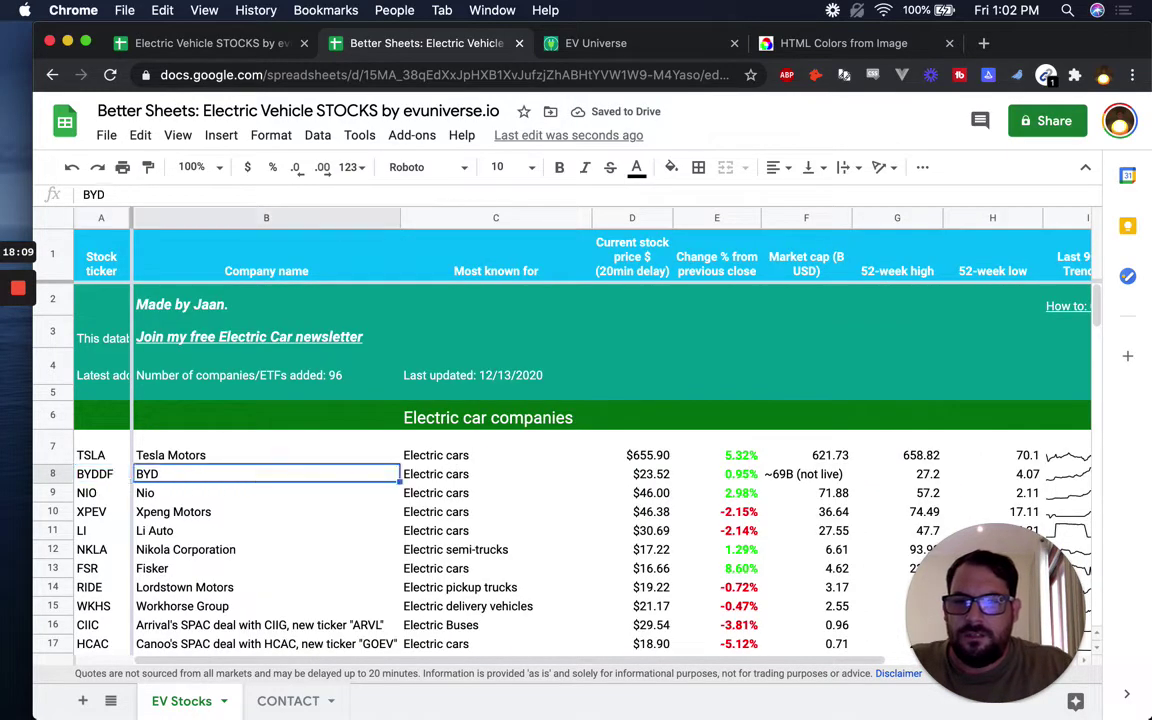
{"action": "key", "text": "Down"}
{"action": "key", "text": "Down"}
{"action": "key", "text": "Down"}
{"action": "key", "text": "Down"}
{"action": "key", "text": "Down"}
{"action": "key", "text": "Down"}
{"action": "key", "text": "Up"}
{"action": "key", "text": "Up"}
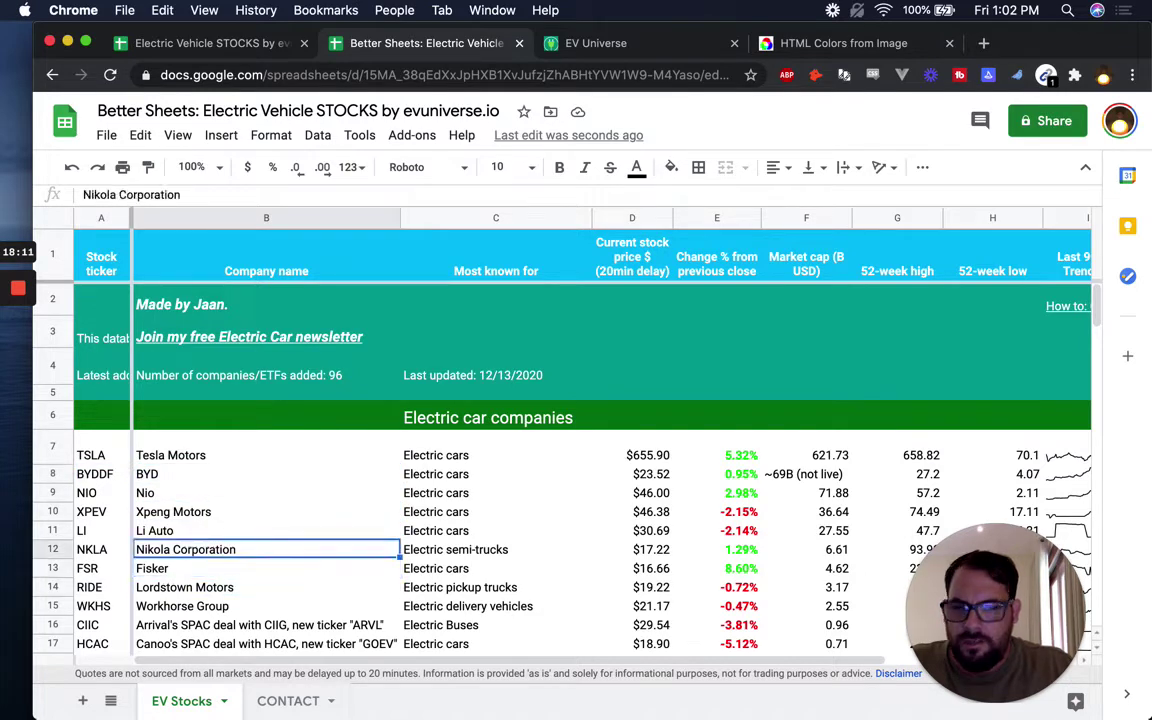
Step: Search the web for Nikola Corporation in a new browser tab, open its official site, copy the site address and close the tab
{"action": "key", "text": "super+t"}
{"action": "type", "text": "Nikola Corporation"}
{"action": "key", "text": "Return"}
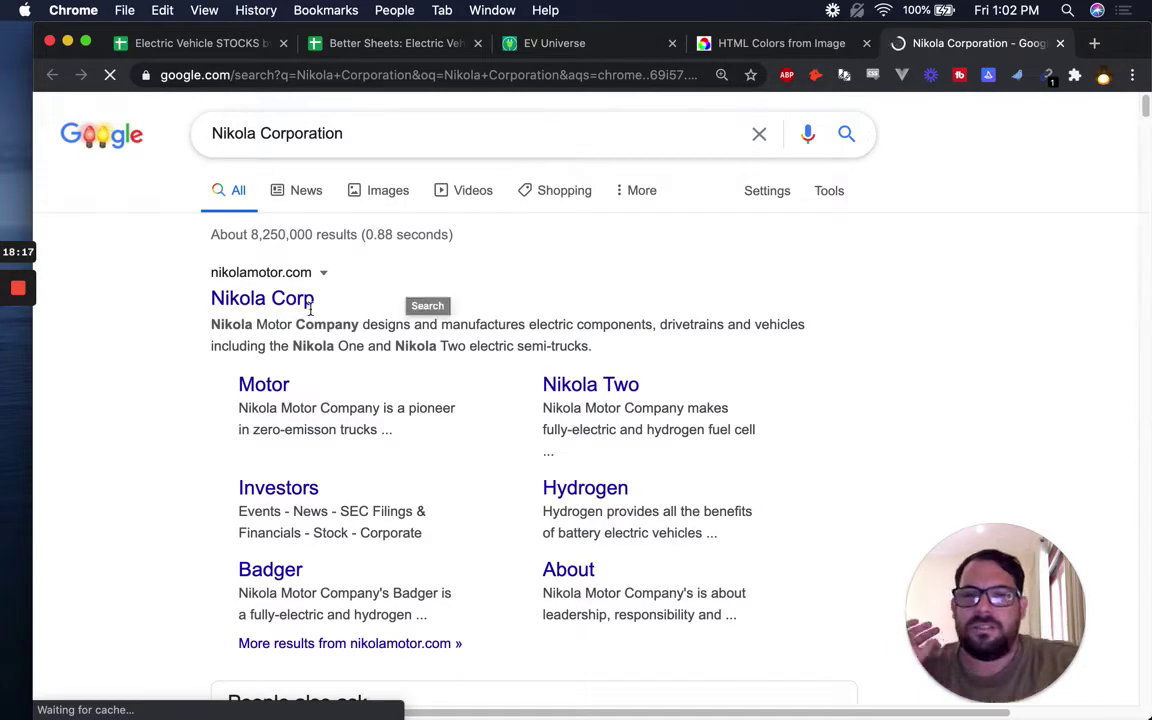
{"action": "left_click", "coordinate": [272, 298]}
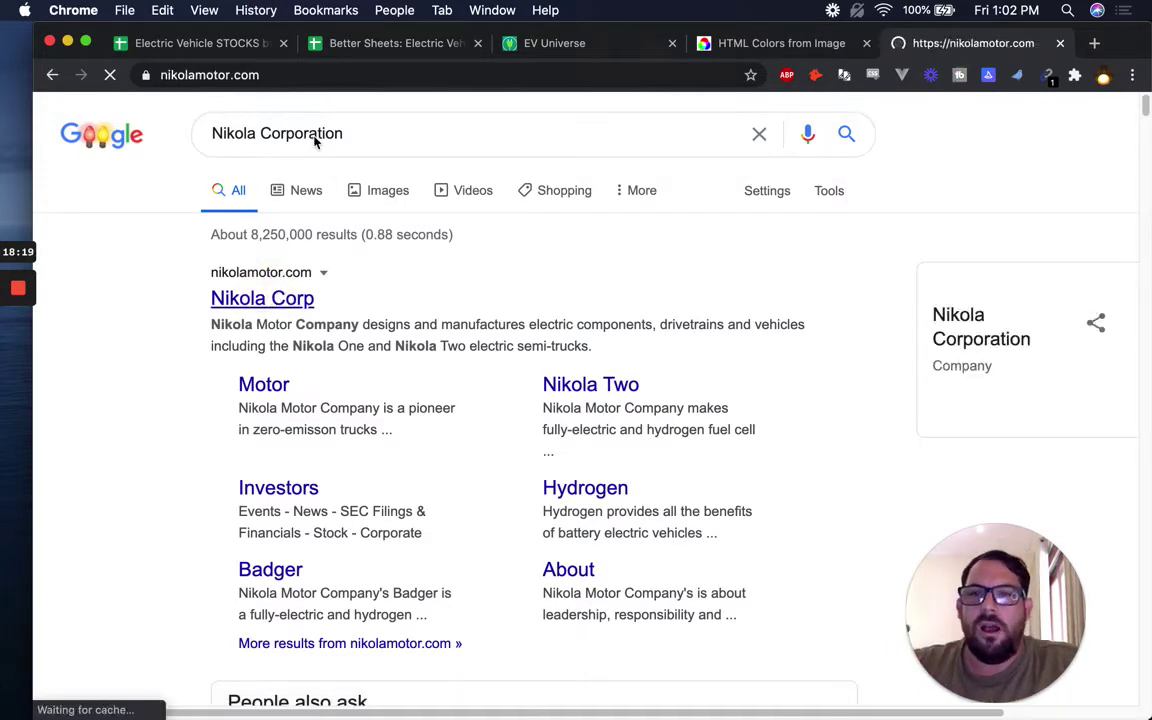
{"action": "left_click", "coordinate": [284, 80]}
{"action": "key", "text": "super+c"}
{"action": "key", "text": "super+w"}
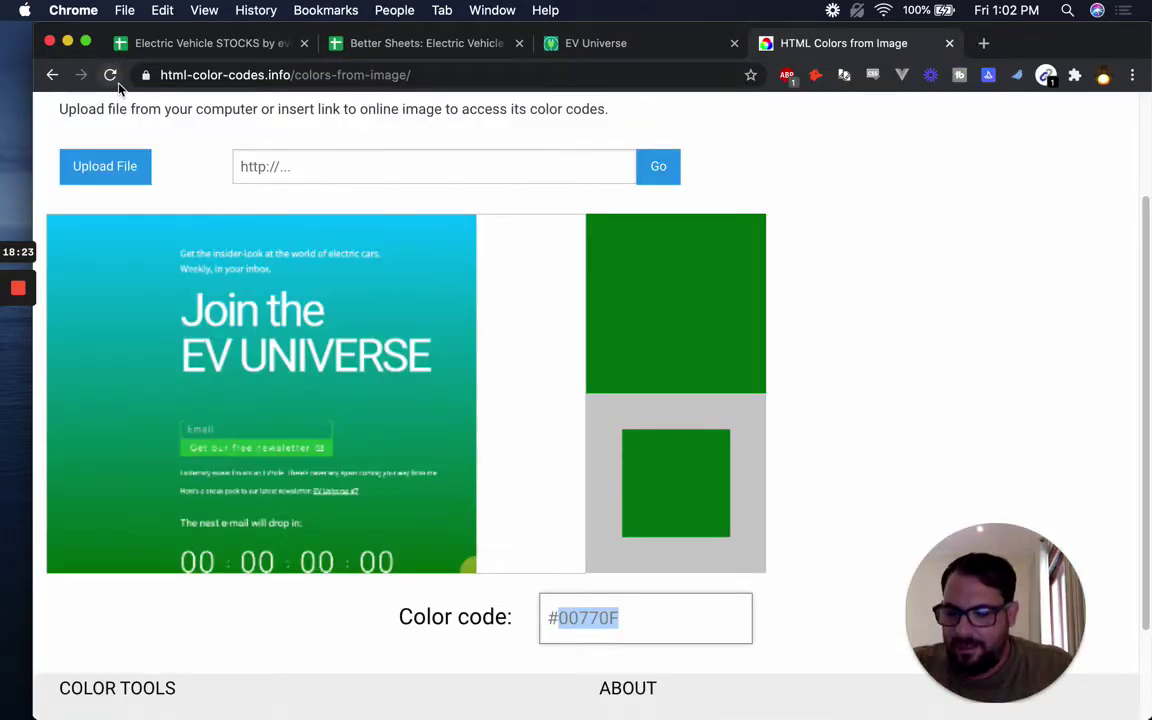
Step: Paste the copied Nikola website address into the url column of the NKLA row in the Better Sheets copy
{"action": "left_click", "coordinate": [224, 44]}
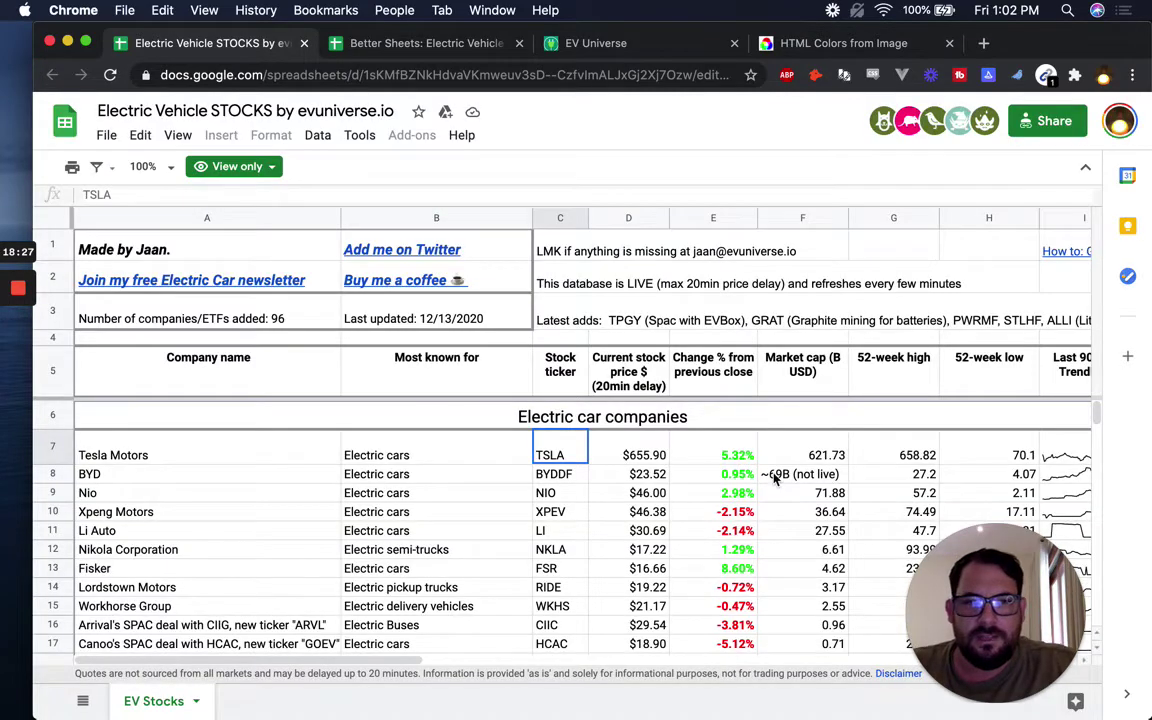
{"action": "key", "text": "Right"}
{"action": "key", "text": "Right"}
{"action": "key", "text": "ctrl+Tab"}
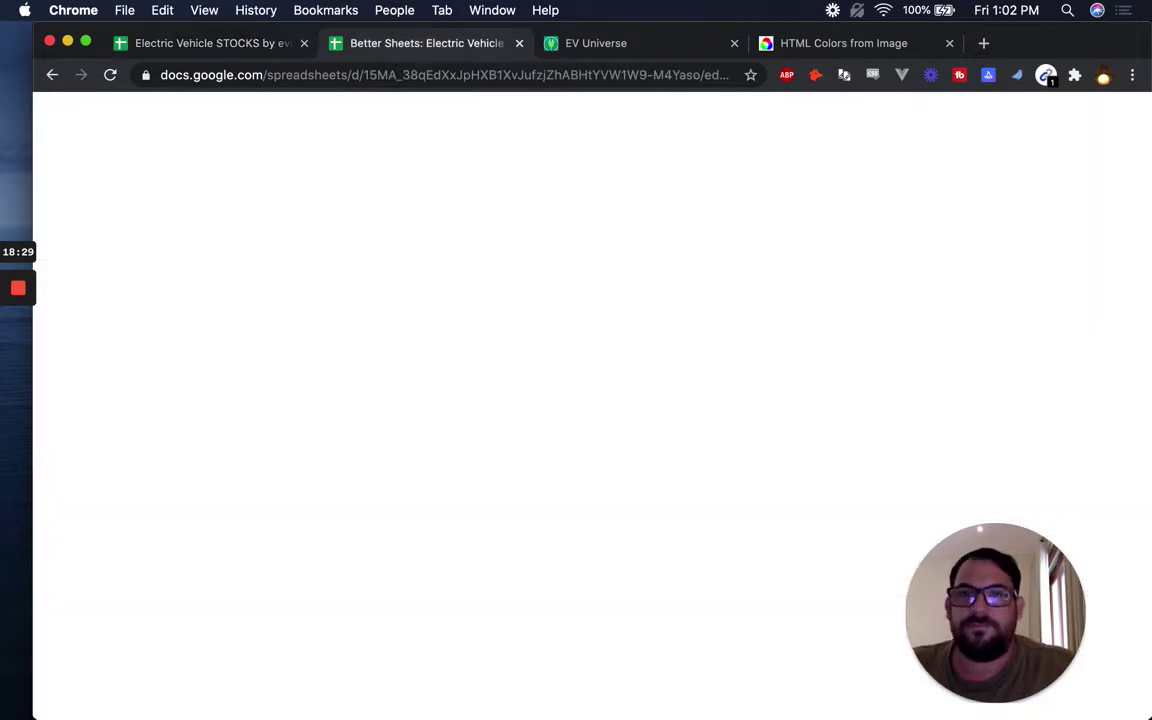
{"action": "left_click", "coordinate": [700, 508]}
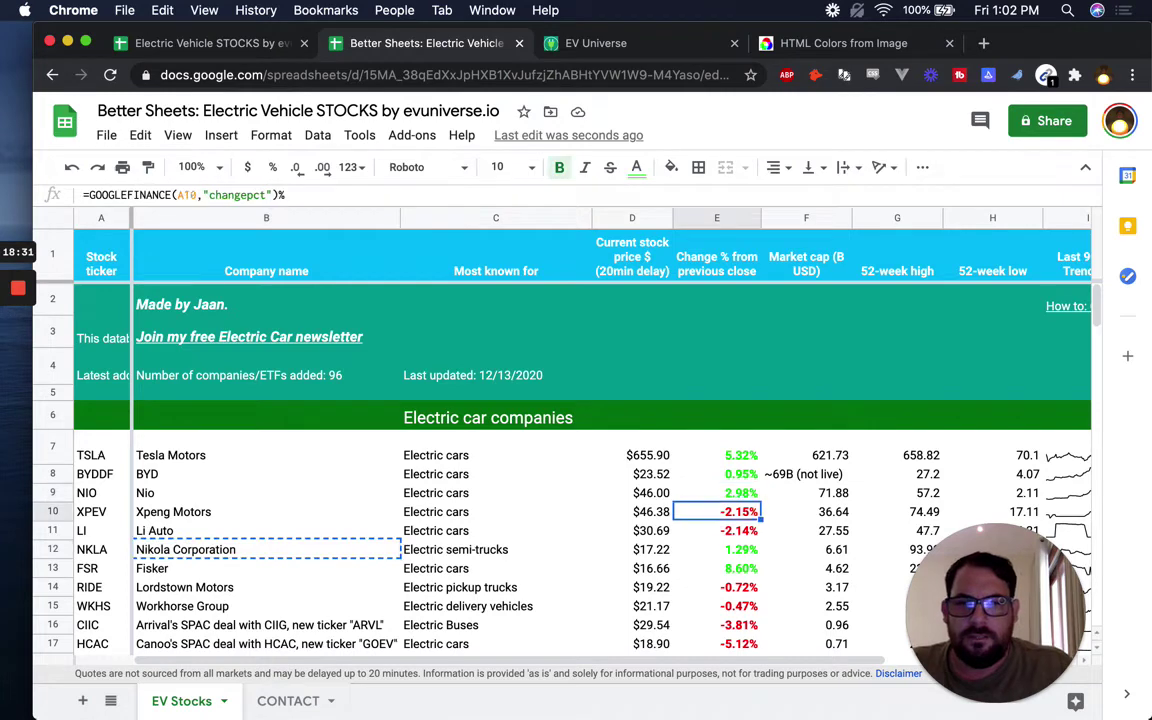
{"action": "key", "text": "Down"}
{"action": "key", "text": "Down"}
{"action": "key", "text": "Right"}
{"action": "key", "text": "Right"}
{"action": "key", "text": "Right"}
{"action": "key", "text": "Right"}
{"action": "key", "text": "Right"}
{"action": "key", "text": "Right"}
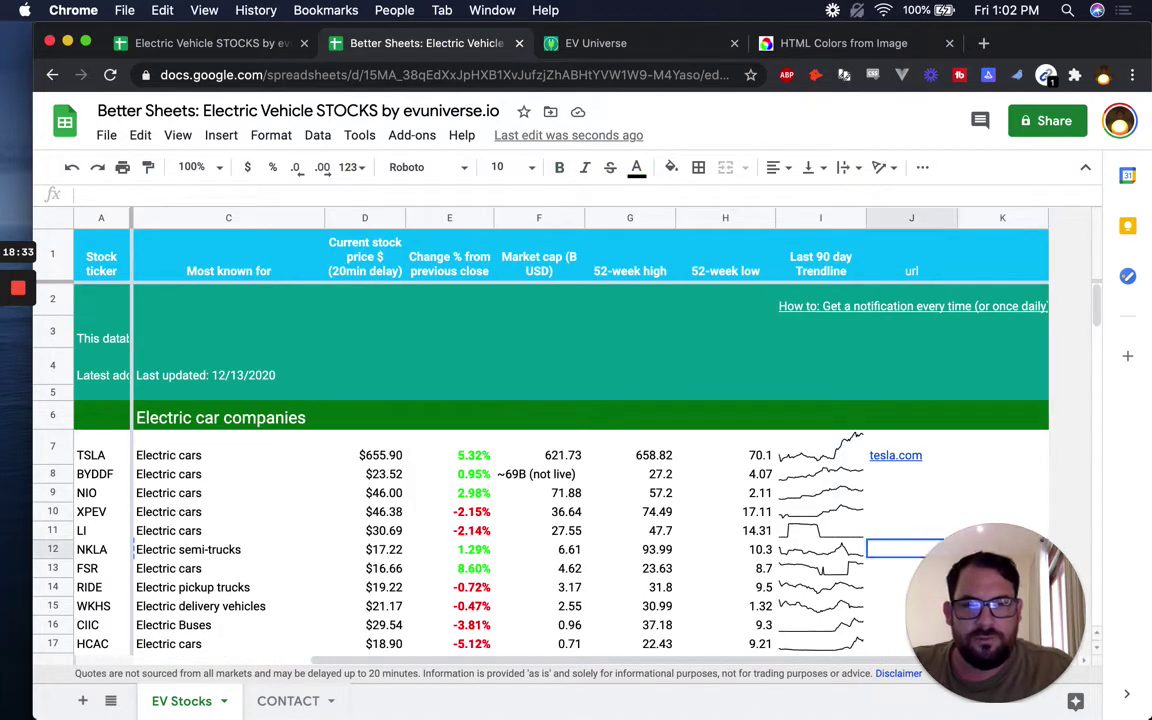
{"action": "key", "text": "Left"}
{"action": "key", "text": "ctrl+v"}
{"action": "key", "text": "Up"}
{"action": "key", "text": "Up"}
{"action": "key", "text": "Up"}
{"action": "key", "text": "Up"}
{"action": "key", "text": "Up"}
{"action": "key", "text": "Down"}
{"action": "key", "text": "Down"}
{"action": "key", "text": "Down"}
{"action": "key", "text": "Down"}
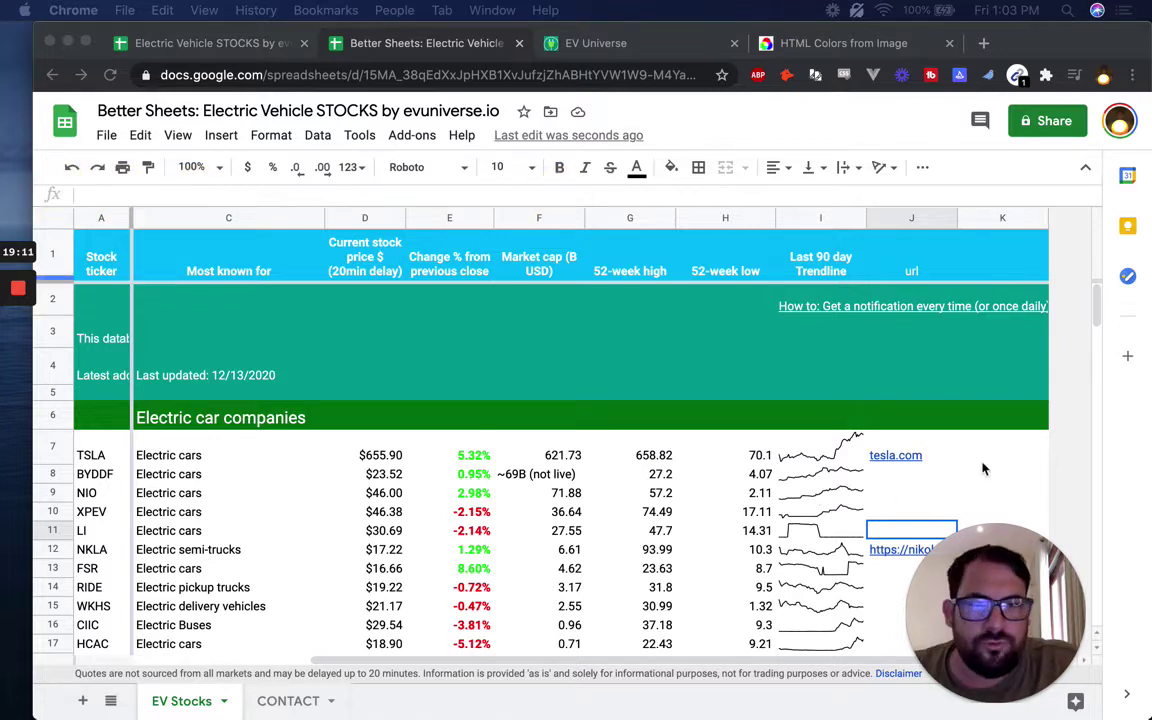
Step: Add the column header "Logo" in cell K1, beside the url header
{"action": "left_click", "coordinate": [995, 277]}
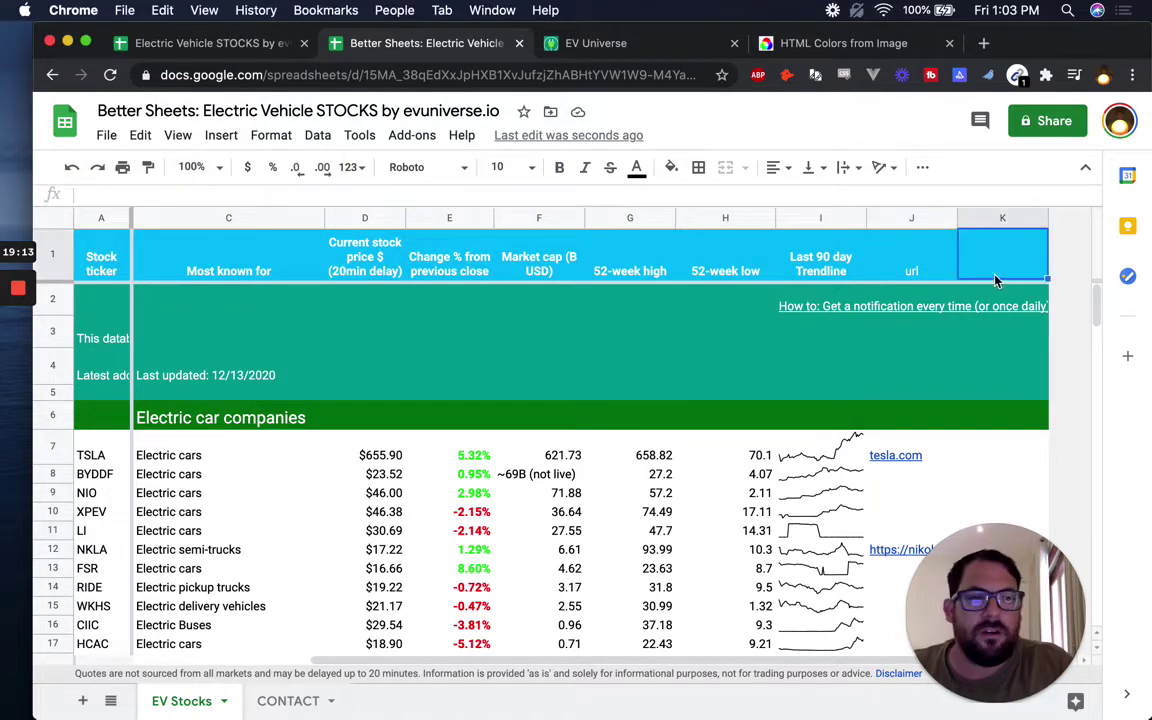
{"action": "type", "text": "Logo"}
{"action": "key", "text": "Return"}
{"action": "key", "text": "Down"}
{"action": "key", "text": "Down"}
{"action": "key", "text": "Down"}
{"action": "key", "text": "Down"}
{"action": "key", "text": "Down"}
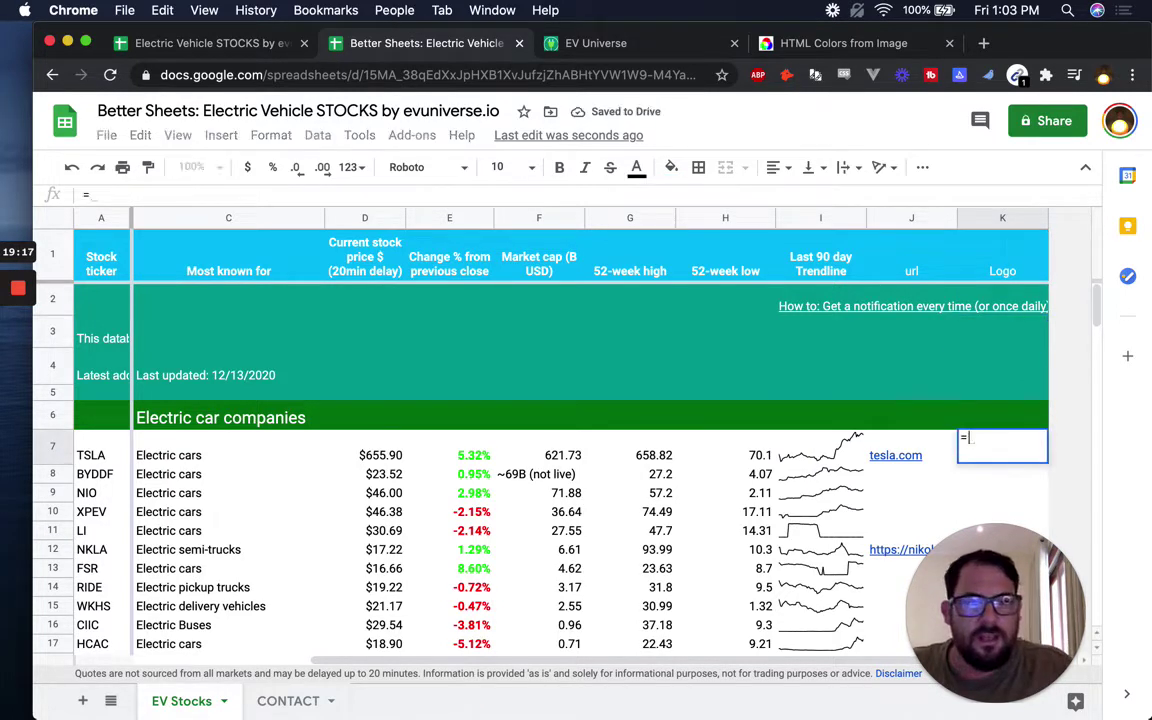
{"action": "key", "text": "super+v"}
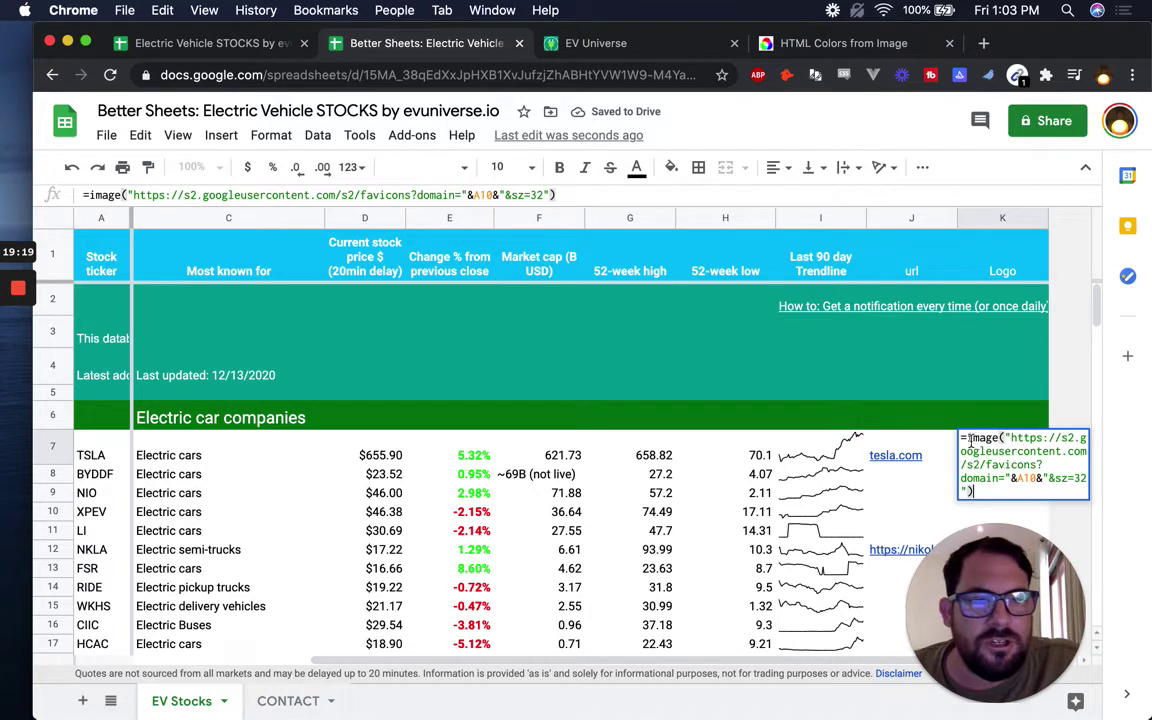
{"action": "left_click", "coordinate": [472, 194]}
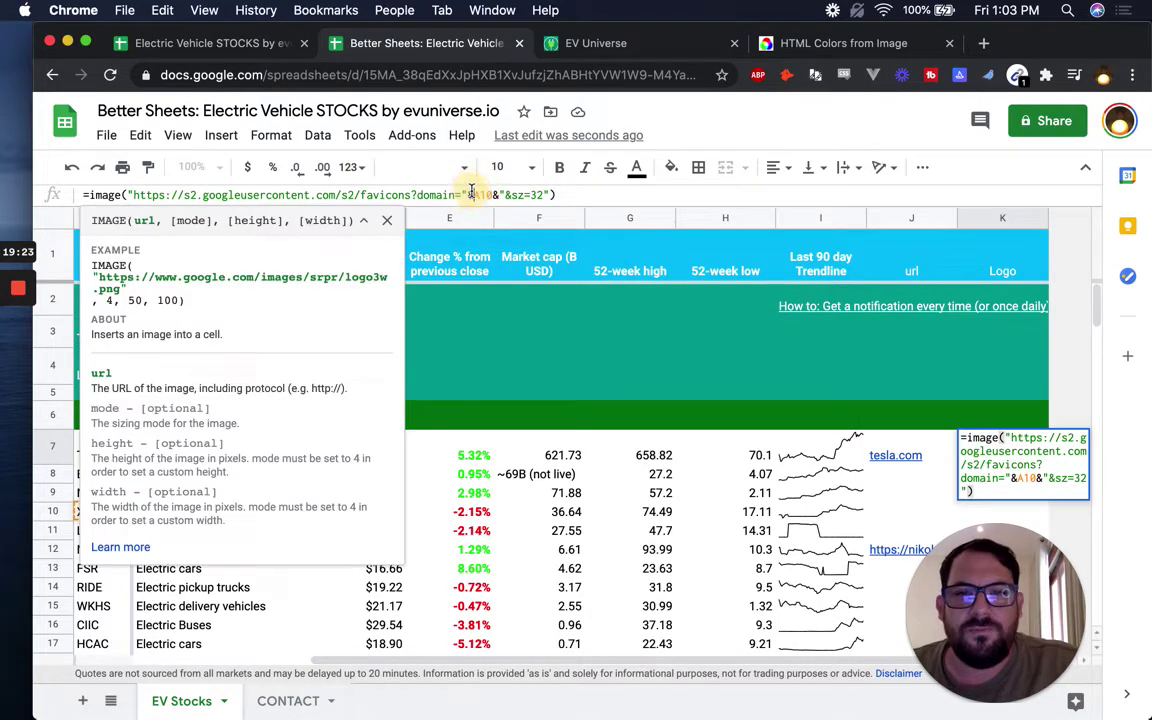
{"action": "double_click", "coordinate": [479, 194]}
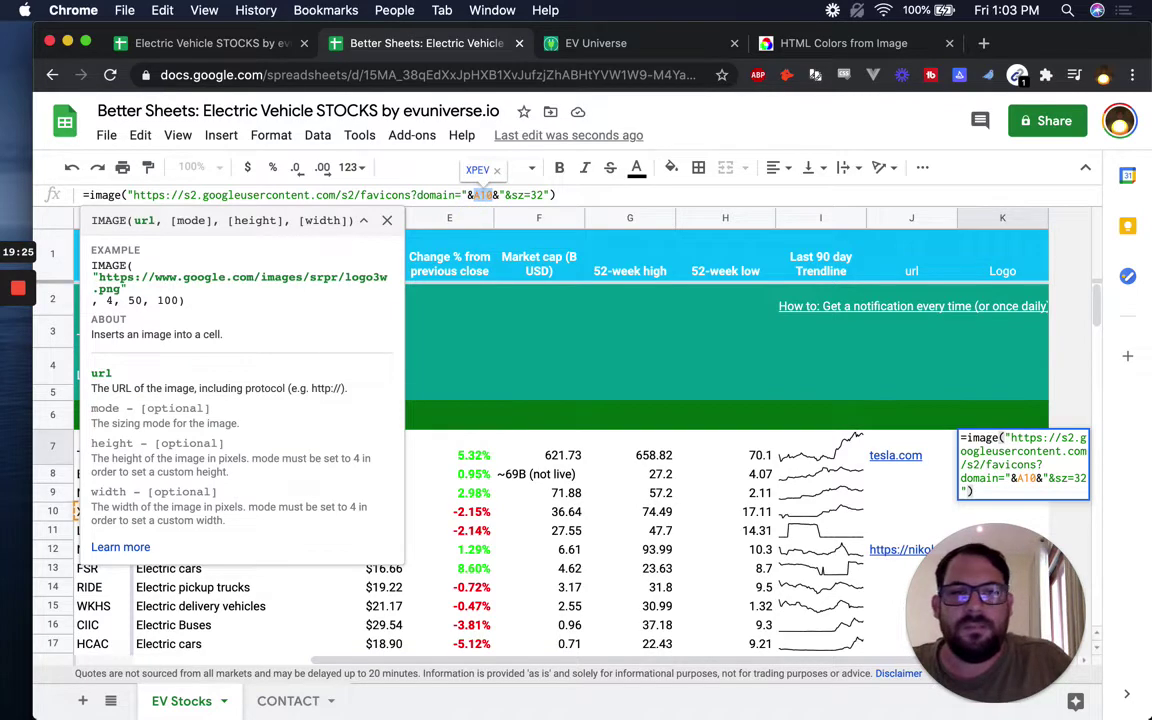
{"action": "type", "text": "J7"}
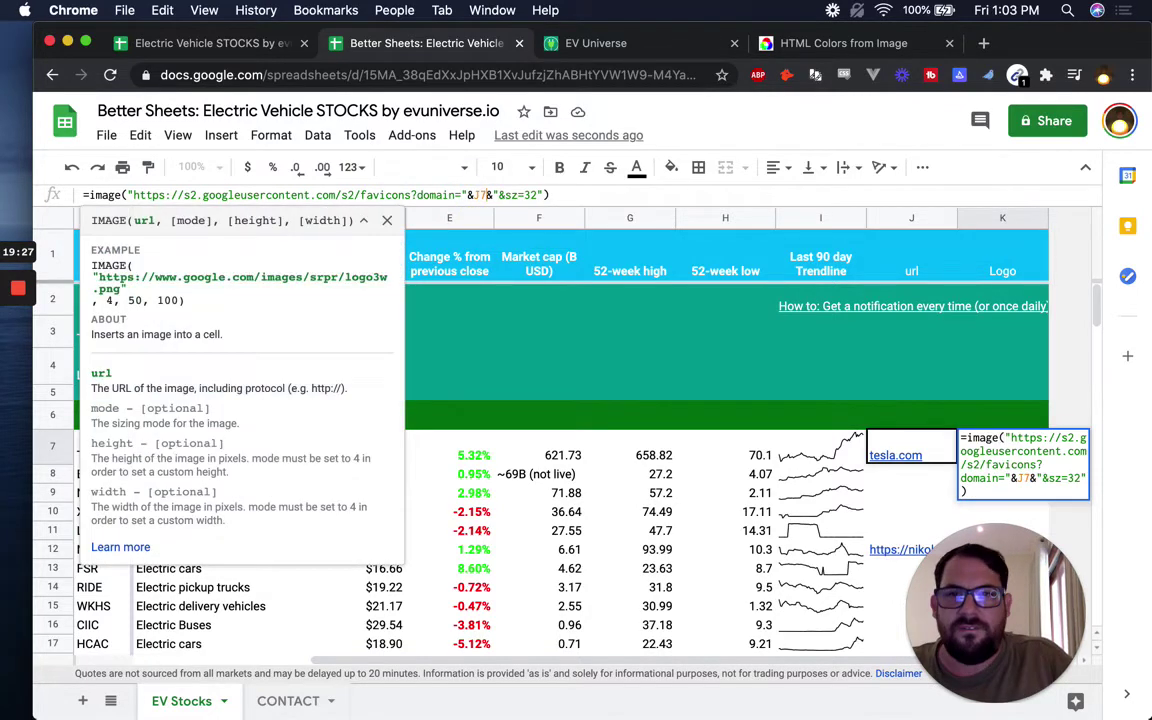
{"action": "key", "text": "Return"}
{"action": "left_click", "coordinate": [895, 450]}
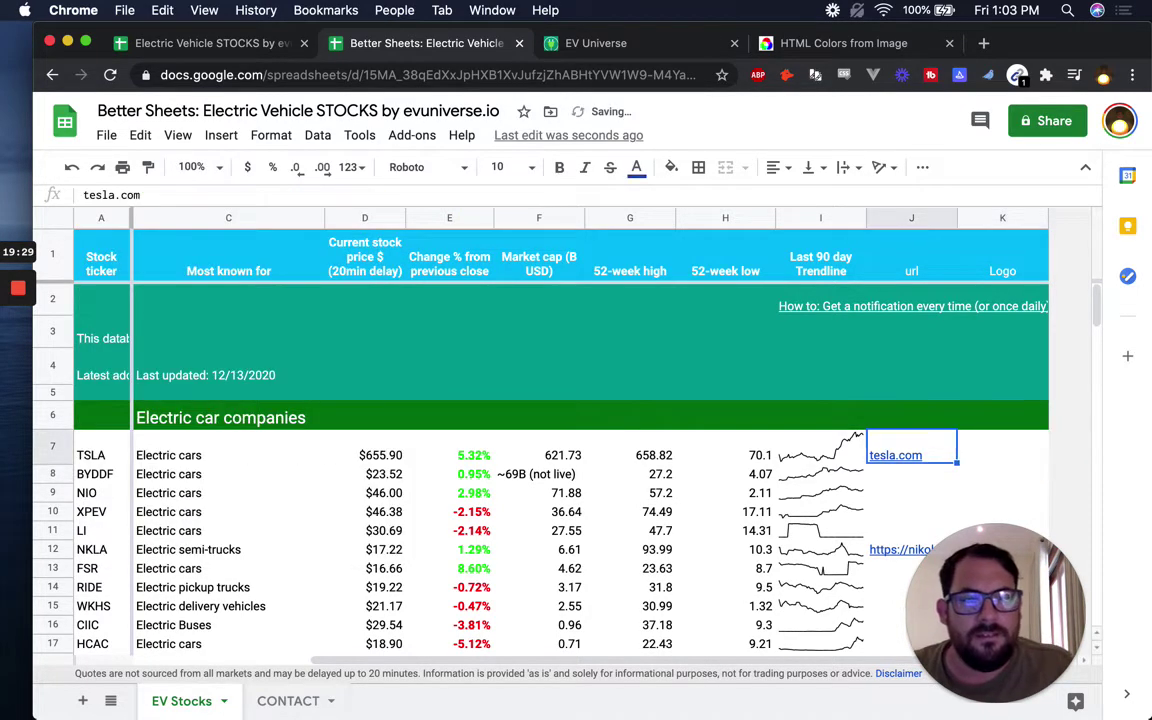
Step: Change the sz parameter in K7's favicon image formula to 64
{"action": "left_click", "coordinate": [1002, 446]}
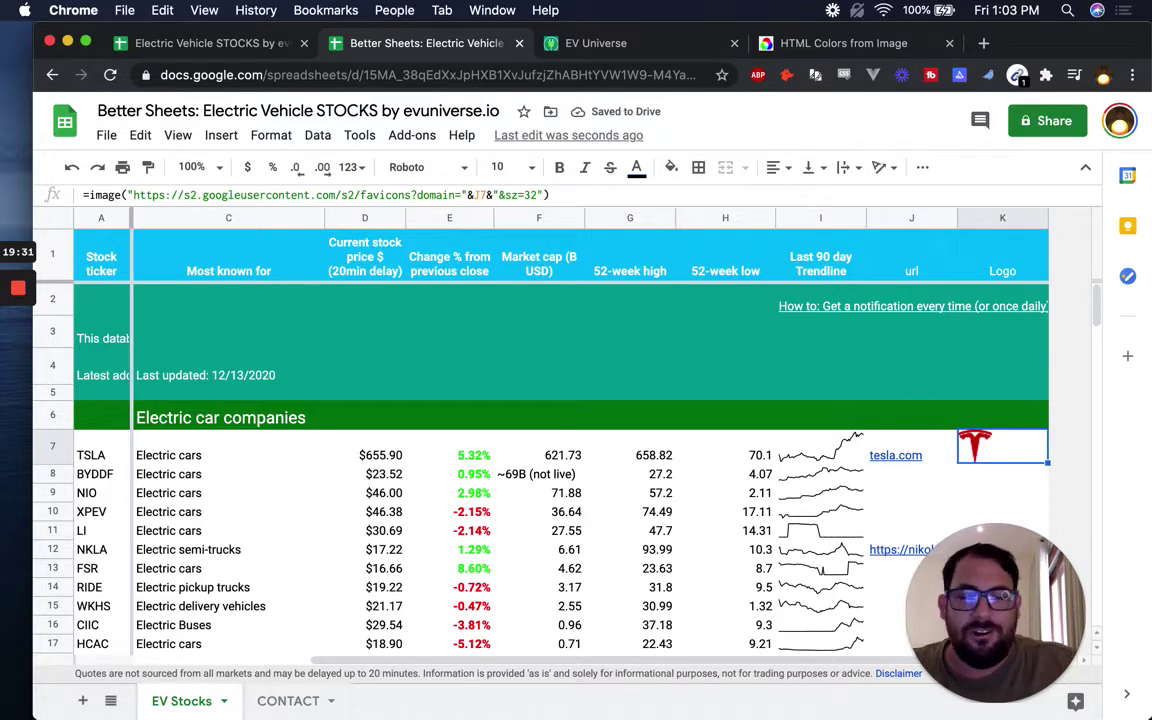
{"action": "left_click", "coordinate": [530, 194]}
{"action": "double_click", "coordinate": [530, 194]}
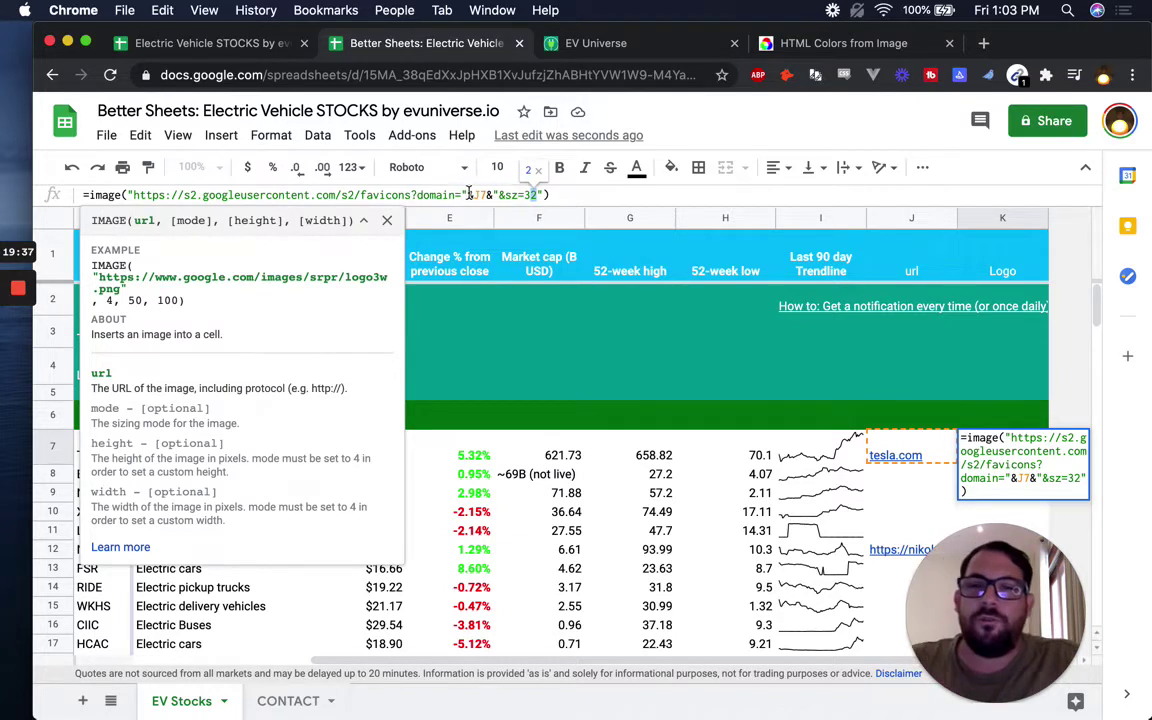
{"action": "type", "text": "3"}
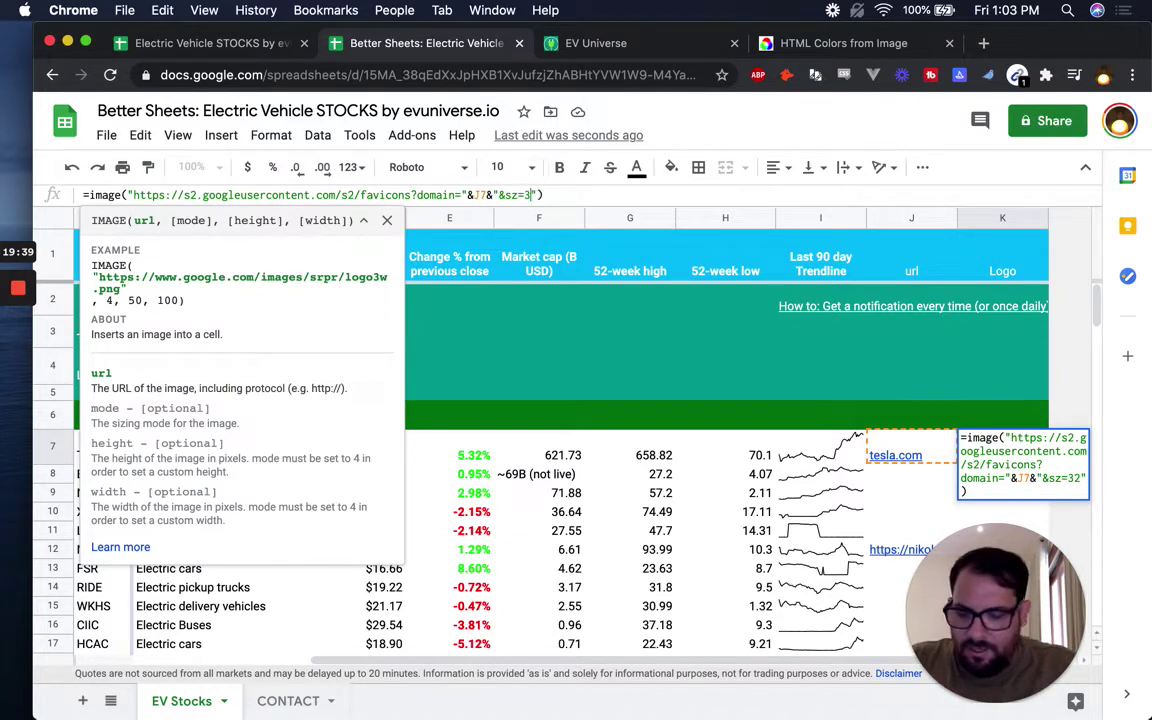
{"action": "key", "text": "BackSpace"}
{"action": "type", "text": "64"}
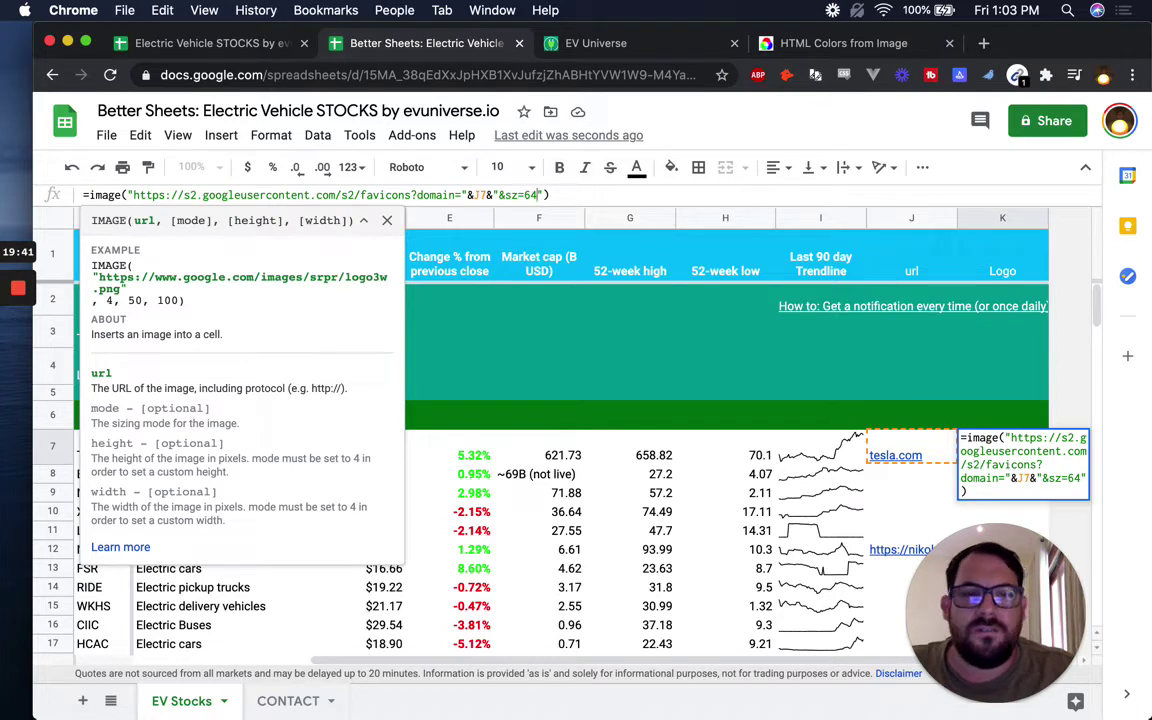
{"action": "key", "text": "Return"}
{"action": "key", "text": "Up"}
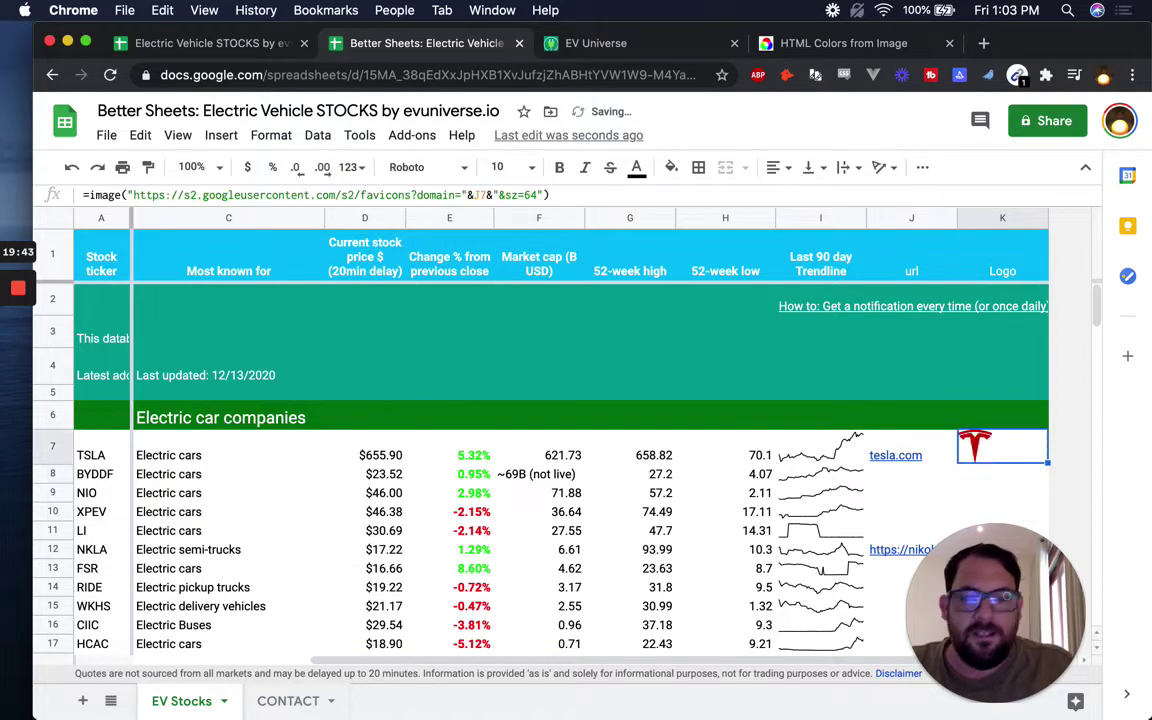
{"action": "key", "text": "Left"}
{"action": "key", "text": "Right"}
{"action": "key", "text": "ctrl+c"}
{"action": "key", "text": "Down"}
{"action": "key", "text": "super+v"}
{"action": "key", "text": "Up"}
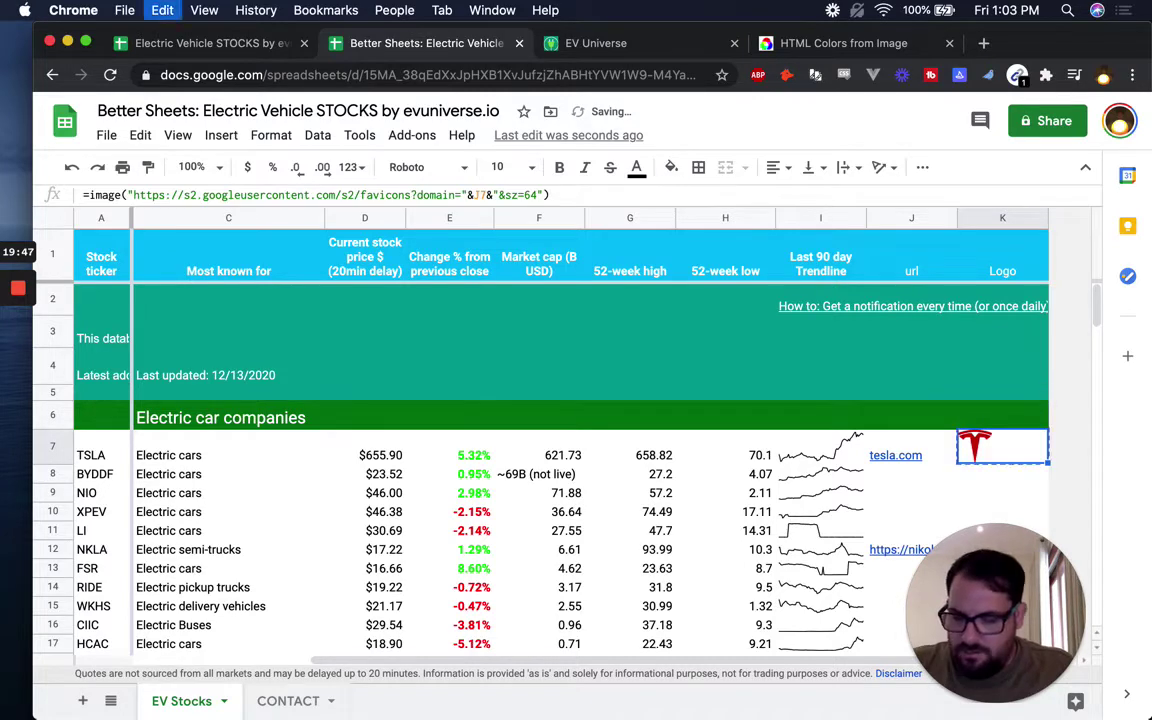
{"action": "key", "text": "shift+Down"}
{"action": "key", "text": "shift+Down"}
{"action": "key", "text": "shift+Down"}
{"action": "key", "text": "shift+Down"}
{"action": "key", "text": "shift+Down"}
{"action": "key", "text": "shift+Down"}
{"action": "key", "text": "shift+Down"}
{"action": "key", "text": "shift+Down"}
{"action": "key", "text": "shift+Down"}
{"action": "key", "text": "shift+Down"}
{"action": "key", "text": "shift+Down"}
{"action": "key", "text": "shift+Down"}
{"action": "key", "text": "shift+Down"}
{"action": "key", "text": "shift+Down"}
{"action": "key", "text": "shift+Down"}
{"action": "key", "text": "shift+Down"}
{"action": "key", "text": "shift+Down"}
{"action": "key", "text": "shift+Down"}
{"action": "key", "text": "shift+Down"}
{"action": "key", "text": "shift+Down"}
{"action": "key", "text": "shift+Down"}
{"action": "key", "text": "shift+Down"}
{"action": "key", "text": "shift+Down"}
{"action": "key", "text": "shift+Down"}
{"action": "key", "text": "shift+Down"}
{"action": "key", "text": "shift+Down"}
{"action": "key", "text": "shift+Down"}
{"action": "key", "text": "shift+Down"}
{"action": "key", "text": "shift+Down"}
{"action": "key", "text": "shift+Down"}
{"action": "key", "text": "shift+Down"}
{"action": "key", "text": "shift+Down"}
{"action": "key", "text": "shift+Down"}
{"action": "key", "text": "shift+Down"}
{"action": "key", "text": "shift+Down"}
{"action": "key", "text": "shift+Down"}
{"action": "key", "text": "shift+Down"}
{"action": "key", "text": "shift+Down"}
{"action": "key", "text": "shift+Down"}
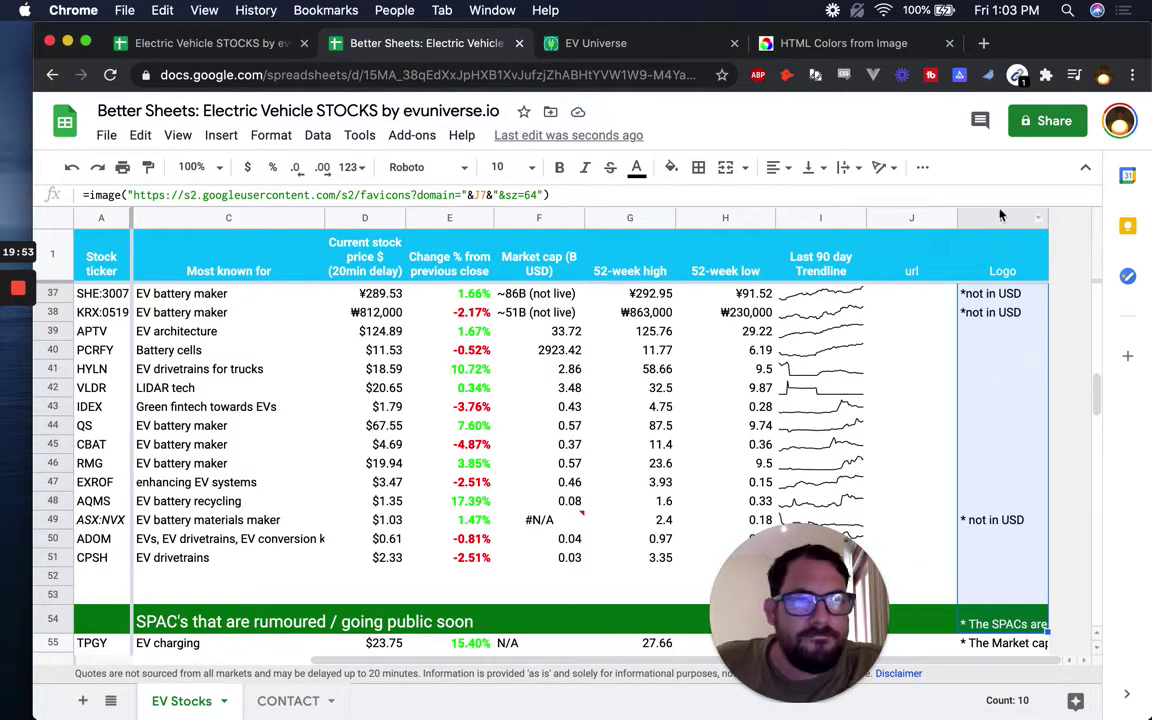
Step: Insert one new column to the left of the Logo column K
{"action": "left_click", "coordinate": [1004, 217]}
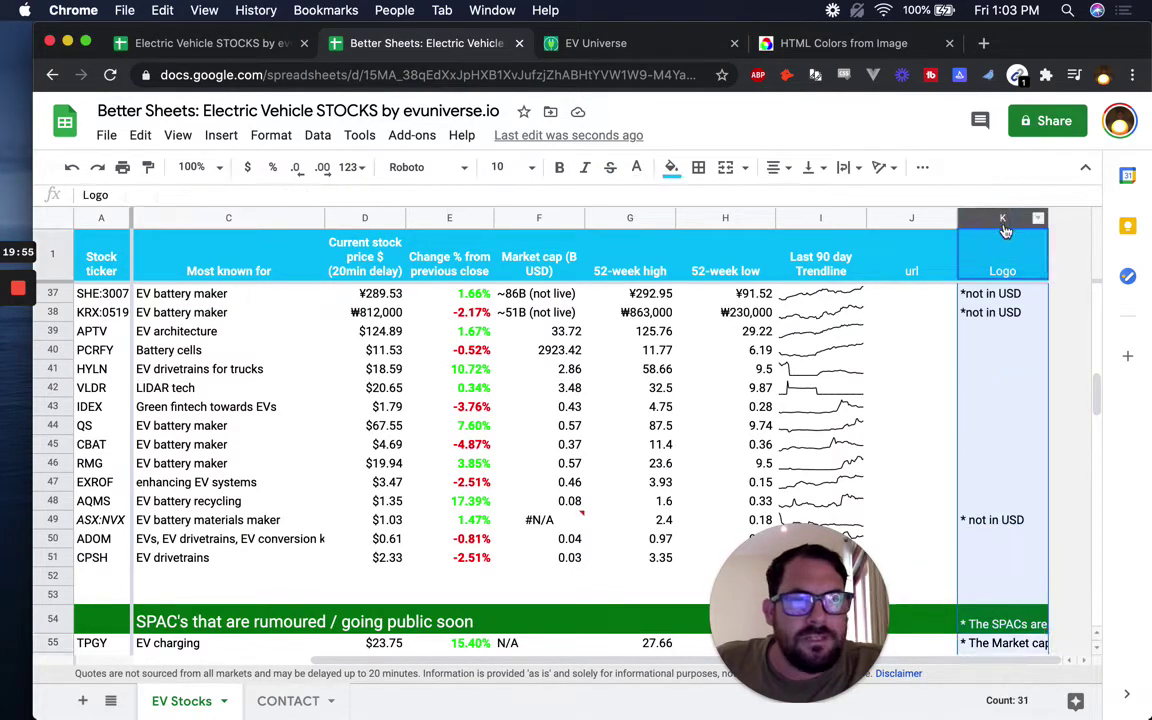
{"action": "right_click", "coordinate": [1005, 226]}
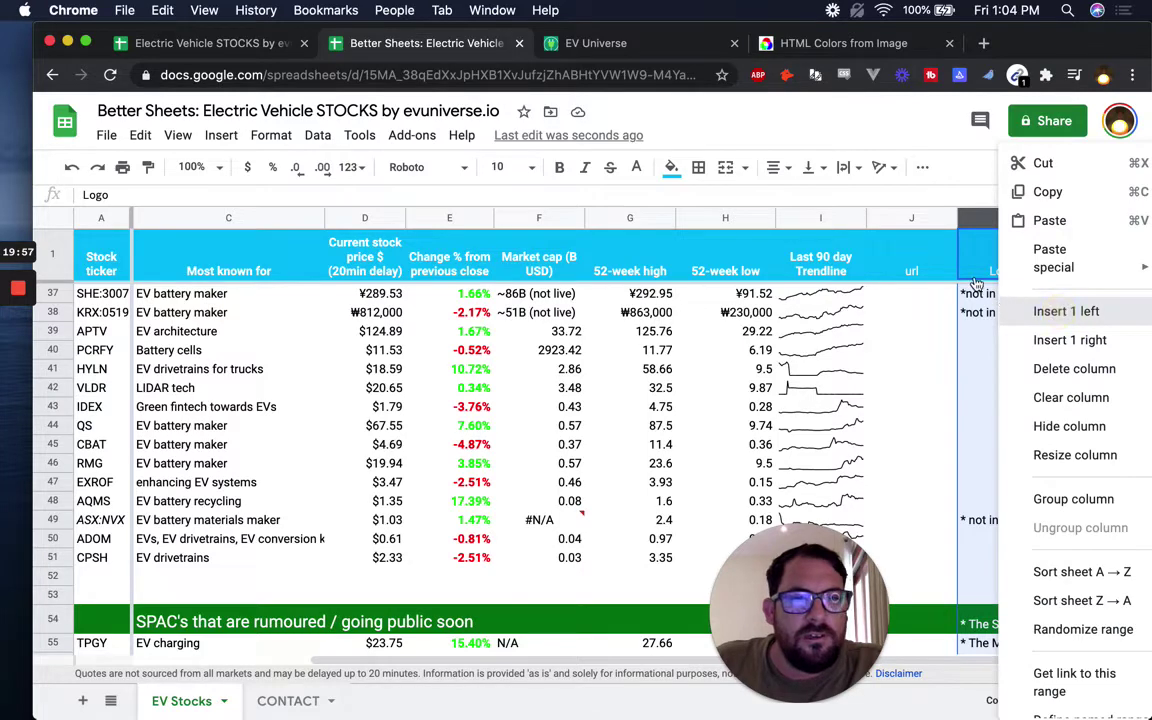
{"action": "key", "text": "Return"}
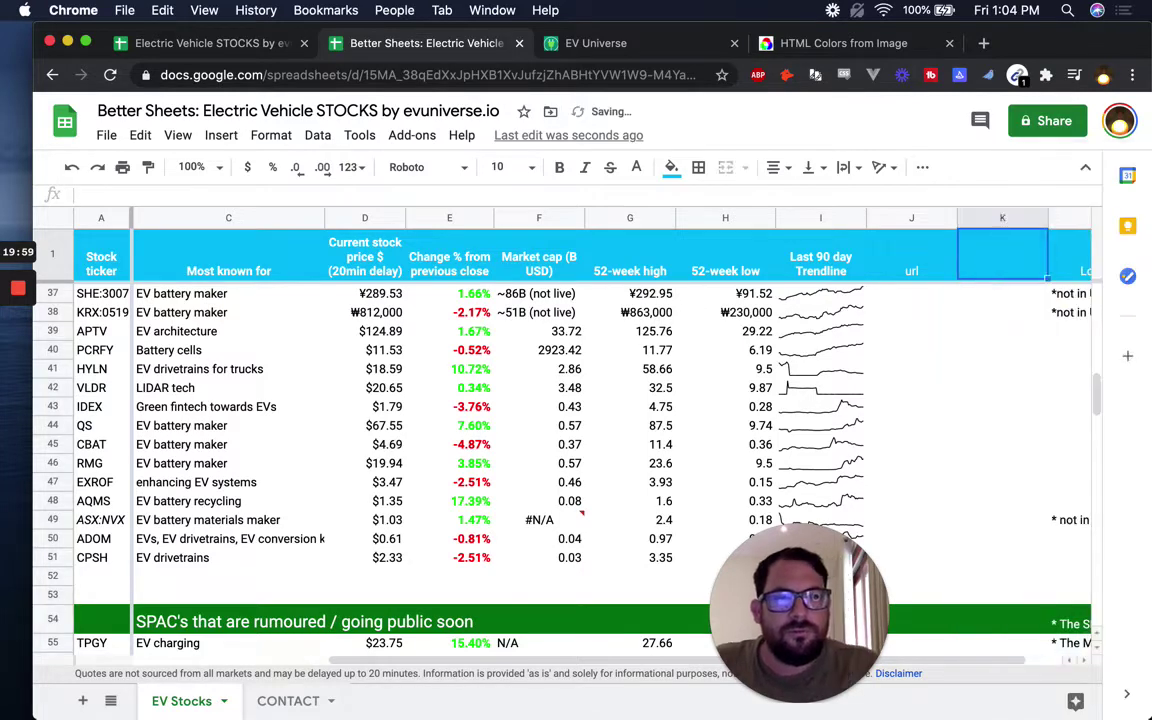
Step: Copy the "Logo" header from L1 into the new column's K1 and clear L1
{"action": "key", "text": "Right"}
{"action": "key", "text": "Down"}
{"action": "key", "text": "Up"}
{"action": "key", "text": "ctrl+c"}
{"action": "key", "text": "Left"}
{"action": "key", "text": "ctrl+v"}
{"action": "key", "text": "Right"}
{"action": "key", "text": "Delete"}
Step: Try to copy the Tesla logo cell L7 directly into K7
{"action": "key", "text": "Down"}
{"action": "key", "text": "Down"}
{"action": "key", "text": "Down"}
{"action": "key", "text": "Down"}
{"action": "key", "text": "Down"}
{"action": "key", "text": "Down"}
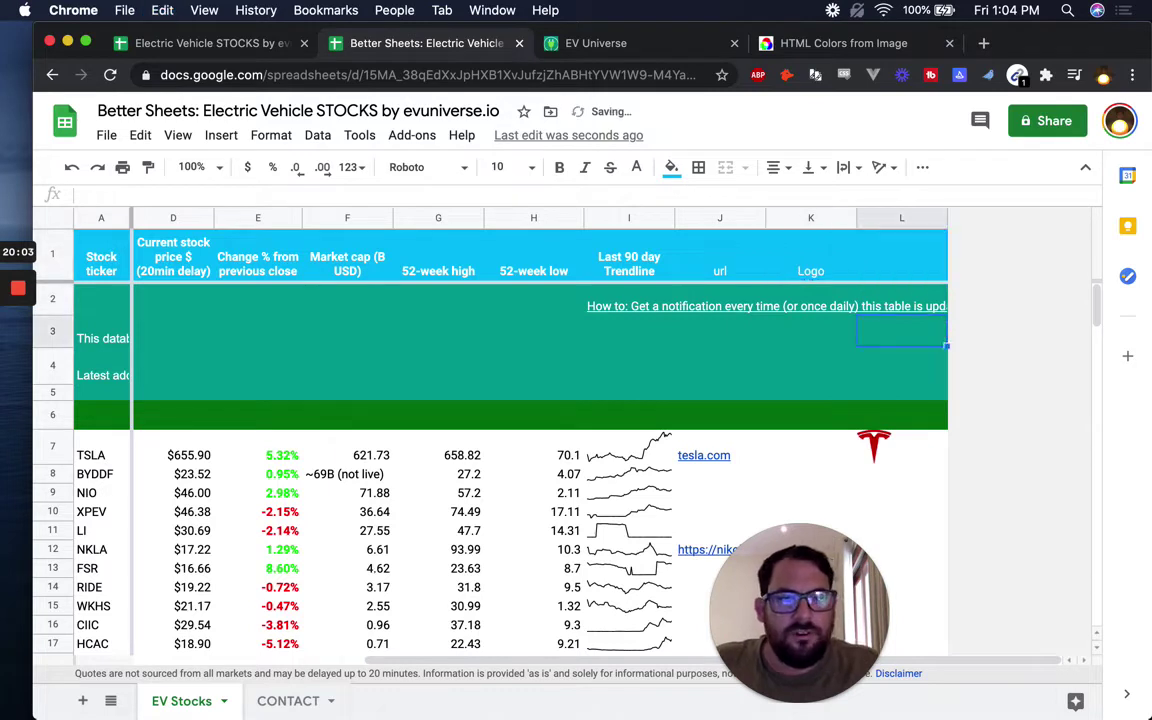
{"action": "key", "text": "ctrl+c"}
{"action": "key", "text": "Left"}
{"action": "key", "text": "ctrl+v"}
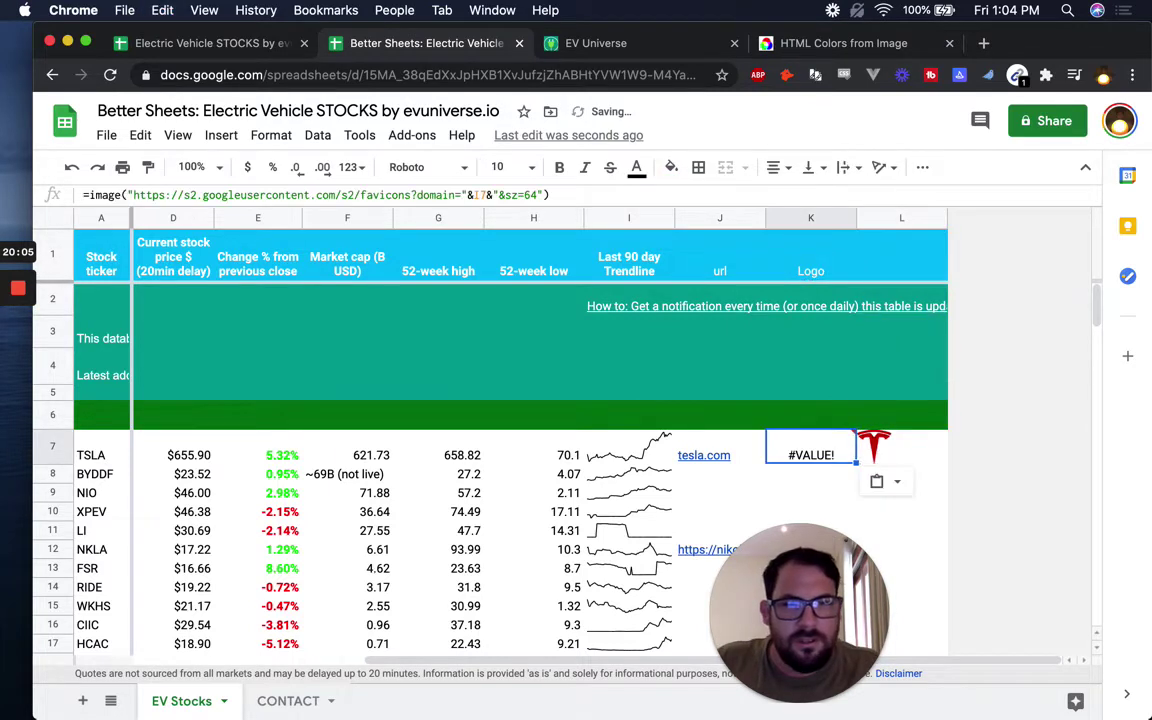
Step: Move the formula text from L7 into K7, replacing K7's contents and keeping the J7 reference, so that L7 is left empty
{"action": "key", "text": "Right"}
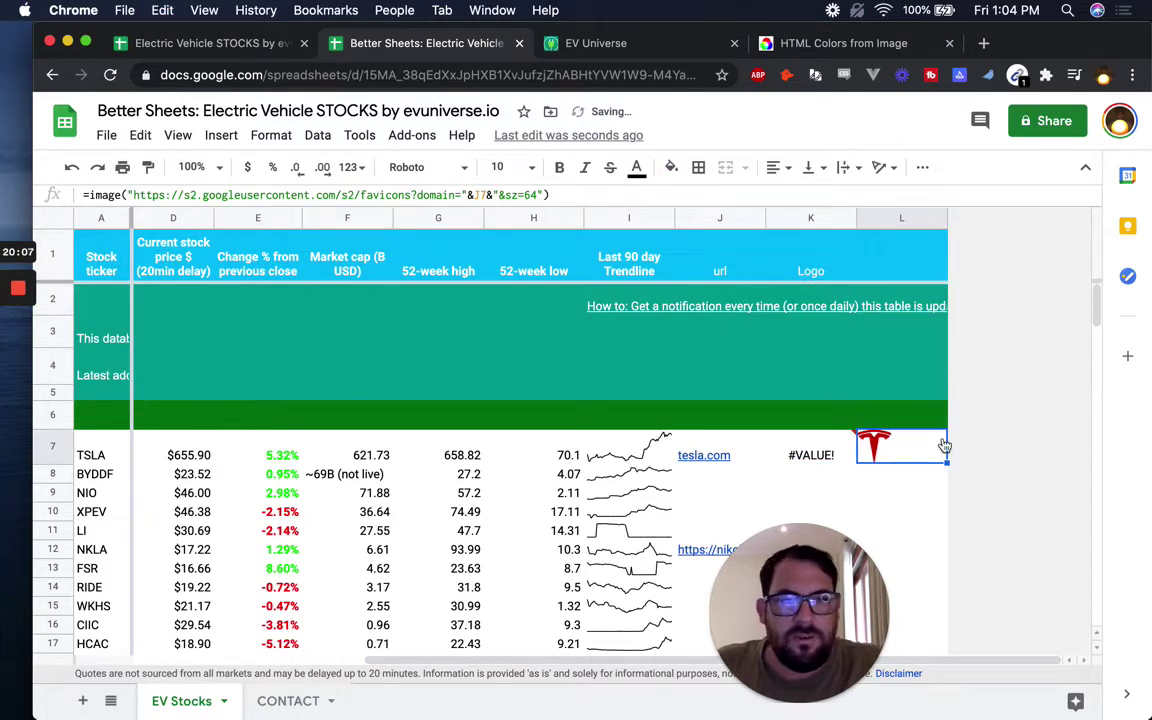
{"action": "left_click", "coordinate": [932, 447]}
{"action": "double_click", "coordinate": [917, 441]}
{"action": "key", "text": "ctrl+a"}
{"action": "key", "text": "BackSpace"}
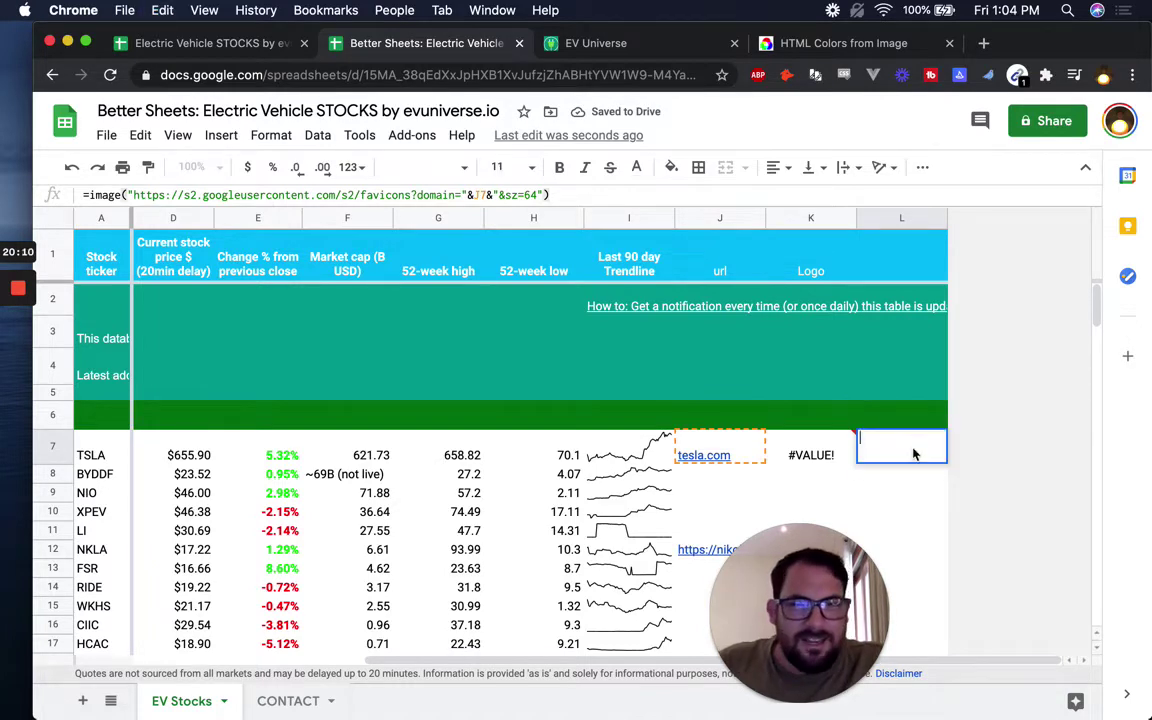
{"action": "double_click", "coordinate": [808, 443]}
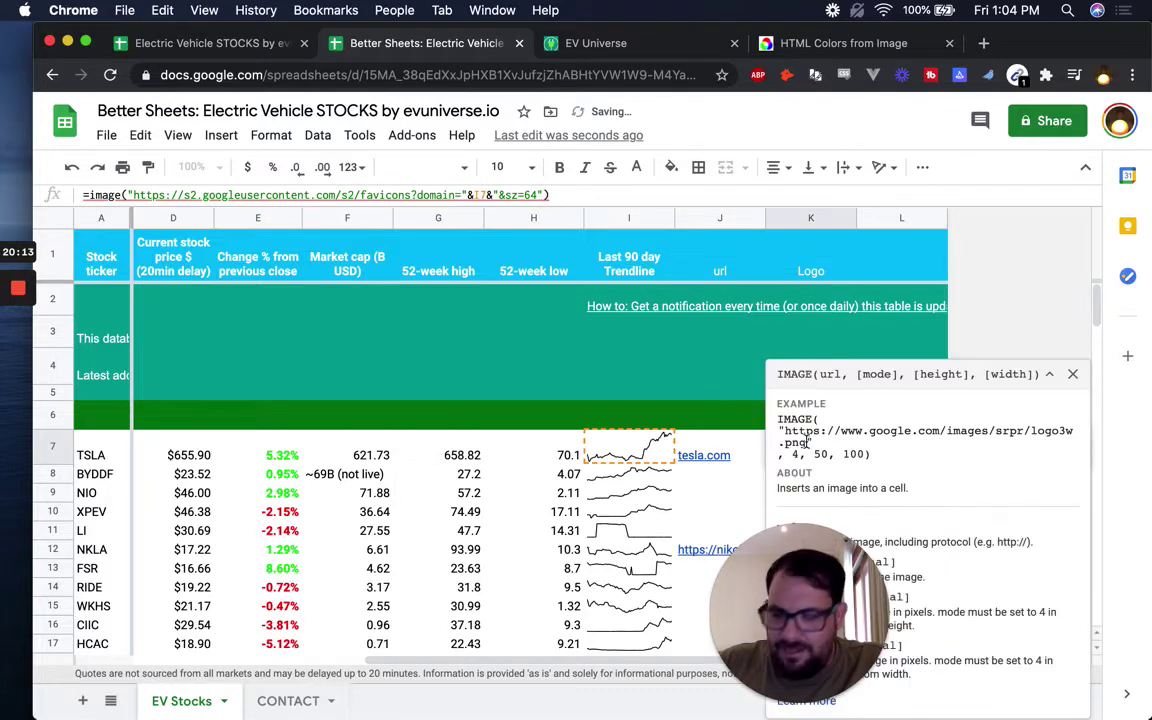
{"action": "key", "text": "Return"}
{"action": "key", "text": "Up"}
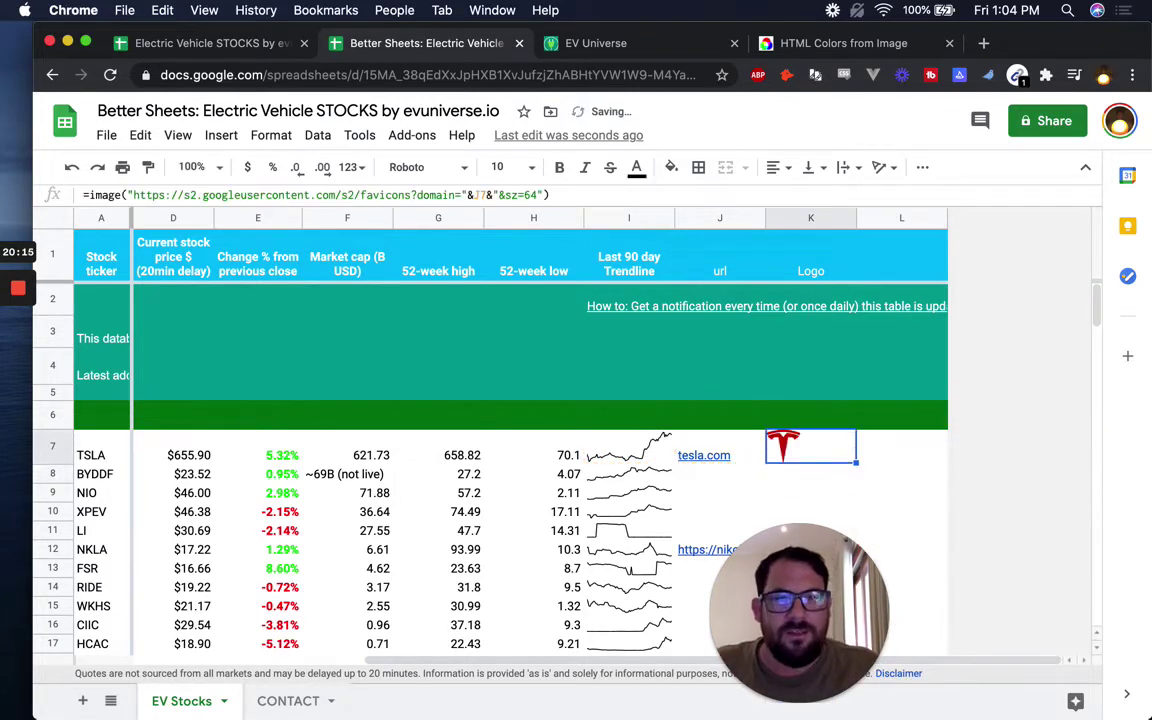
Step: Center the Tesla logo horizontally within cell K7
{"action": "left_click", "coordinate": [784, 170]}
{"action": "left_click", "coordinate": [801, 194]}
{"action": "left_click_drag", "start_coordinate": [812, 645], "coordinate": [941, 617]}
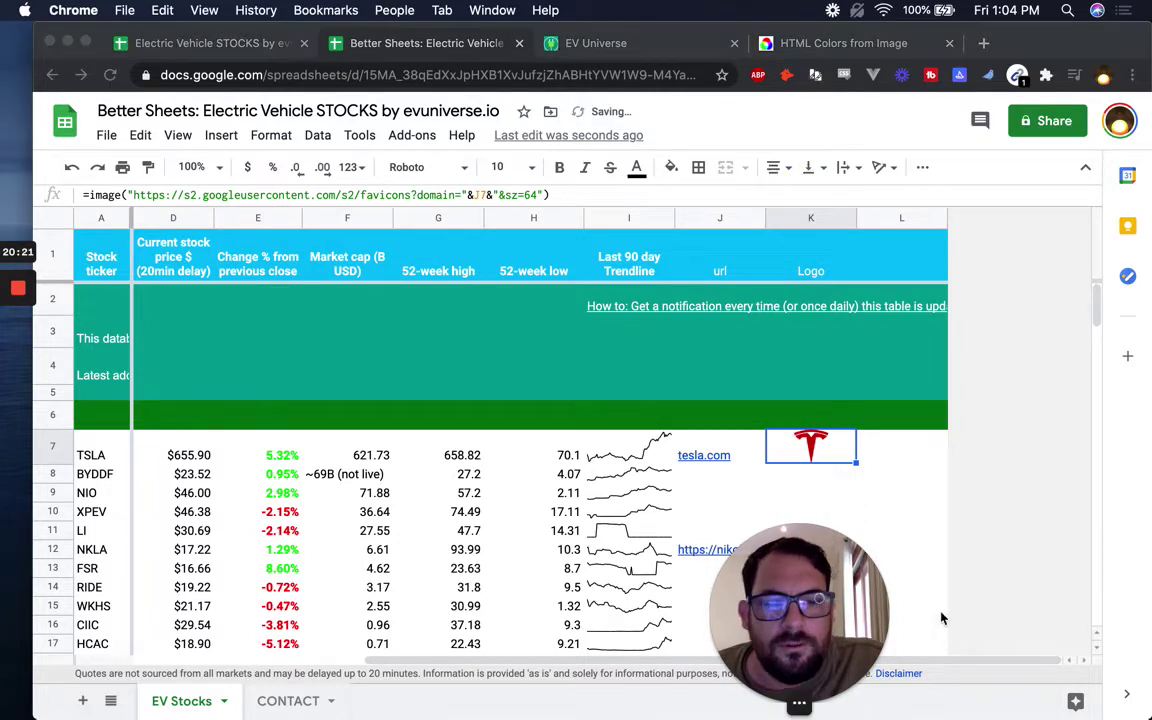
Step: Copy the logo formula in K7 down through the rest of column K to the last row of the sheet
{"action": "left_click", "coordinate": [820, 468]}
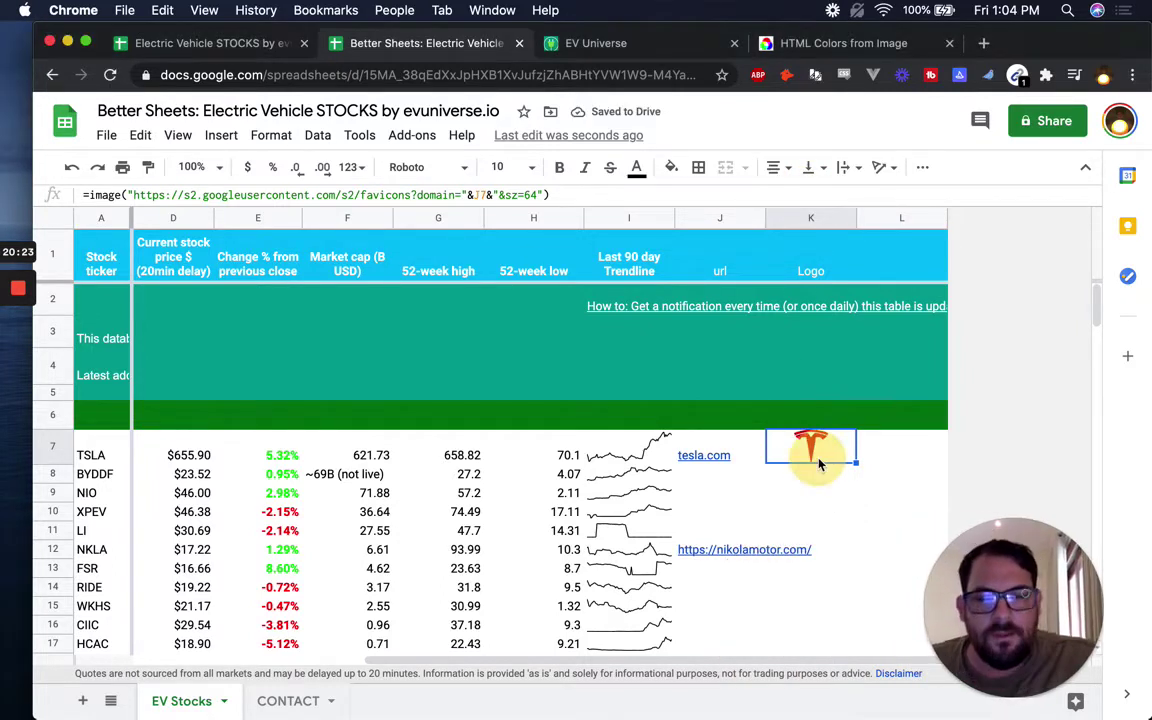
{"action": "key", "text": "super+c"}
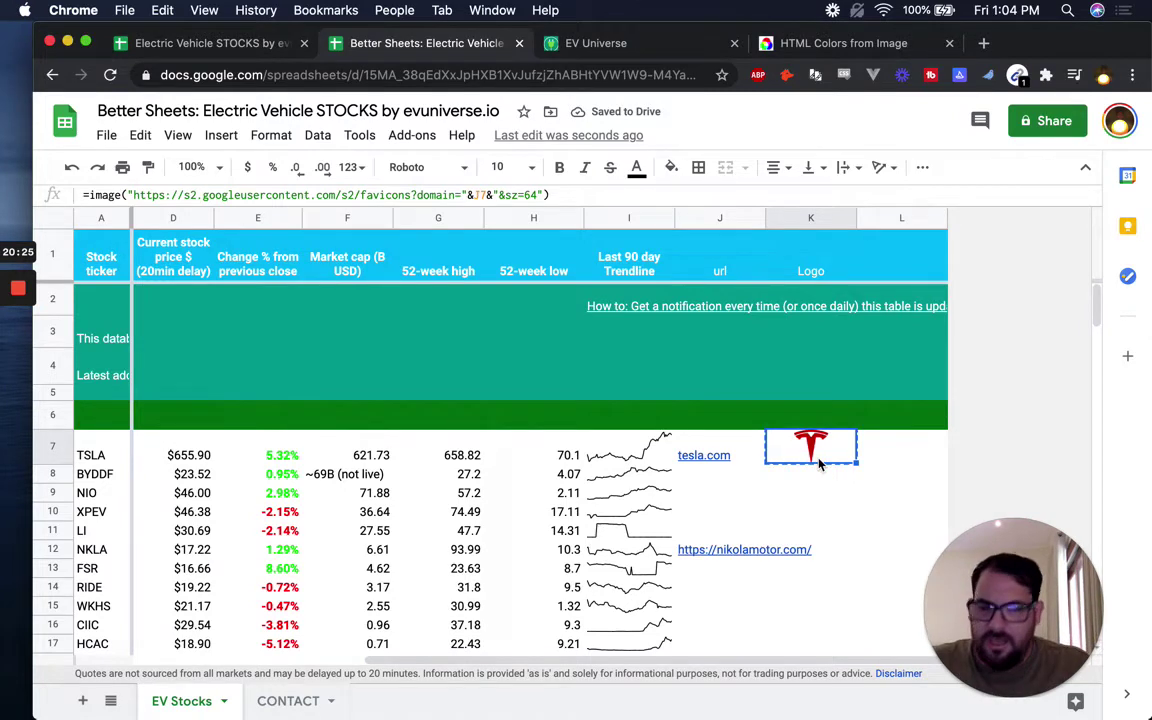
{"action": "key", "text": "shift+super+Down"}
{"action": "key", "text": "super+v"}
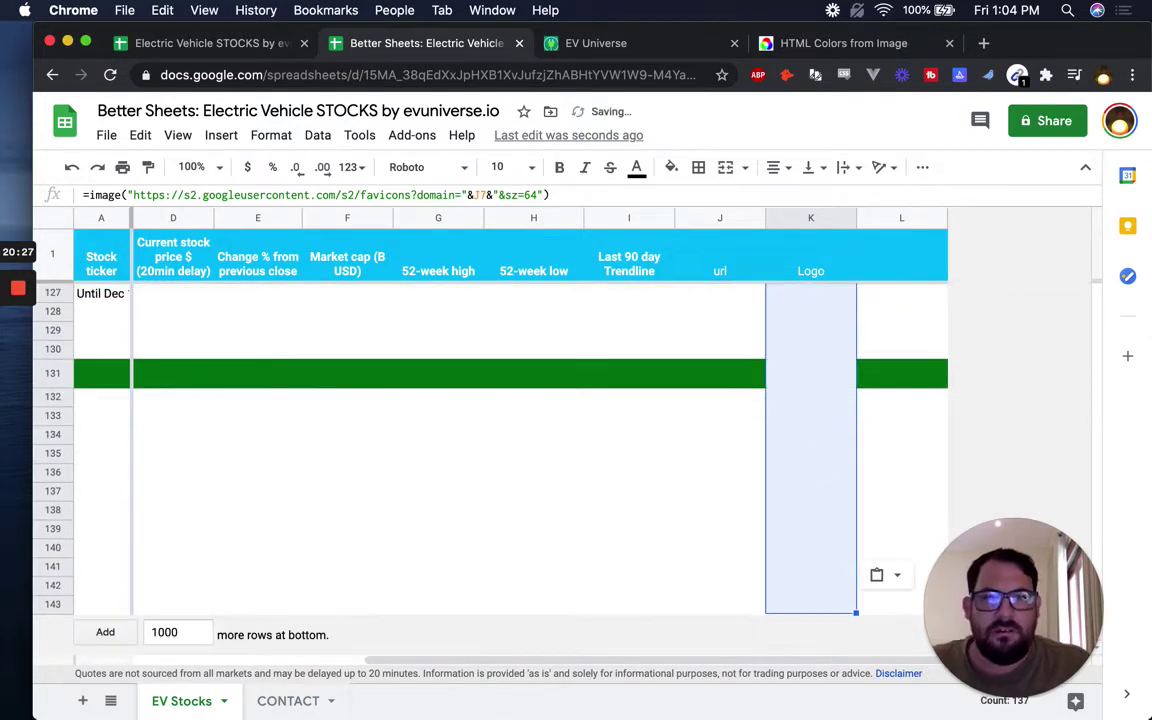
Step: Check the logo formulas in column K for rows 7 to 12 against their URL cells
{"action": "key", "text": "Down"}
{"action": "key", "text": "Down"}
{"action": "key", "text": "Down"}
{"action": "key", "text": "Down"}
{"action": "key", "text": "Down"}
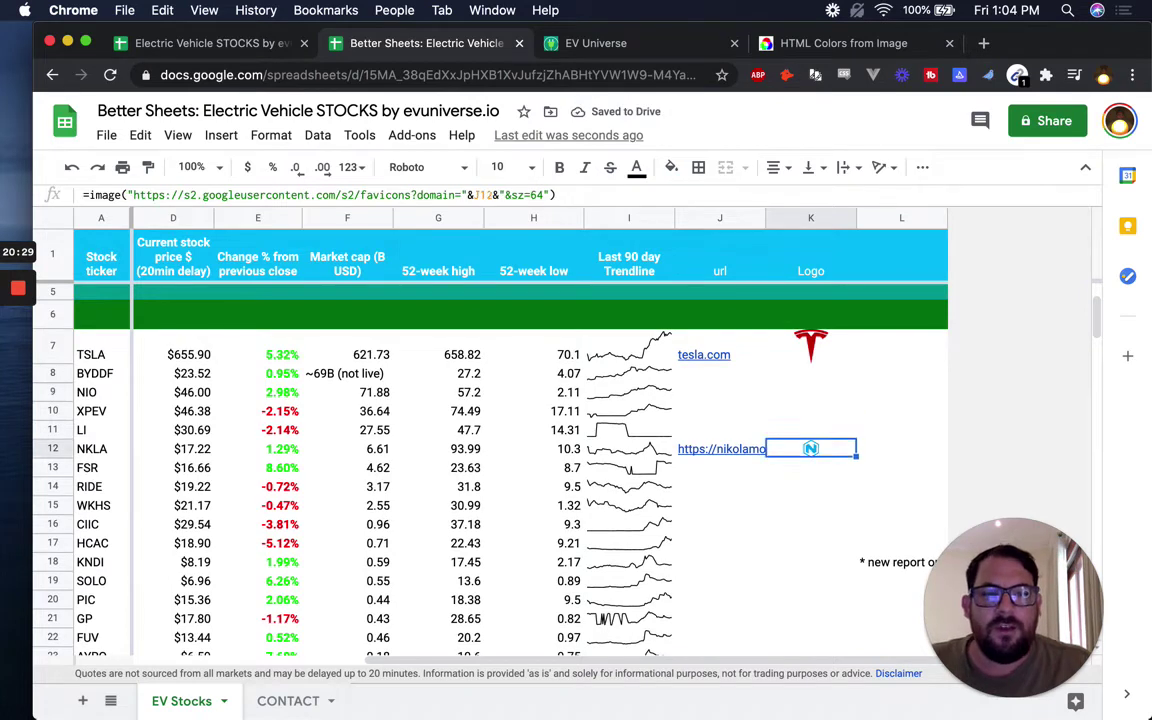
{"action": "key", "text": "Up"}
{"action": "key", "text": "Up"}
{"action": "key", "text": "Up"}
{"action": "key", "text": "Up"}
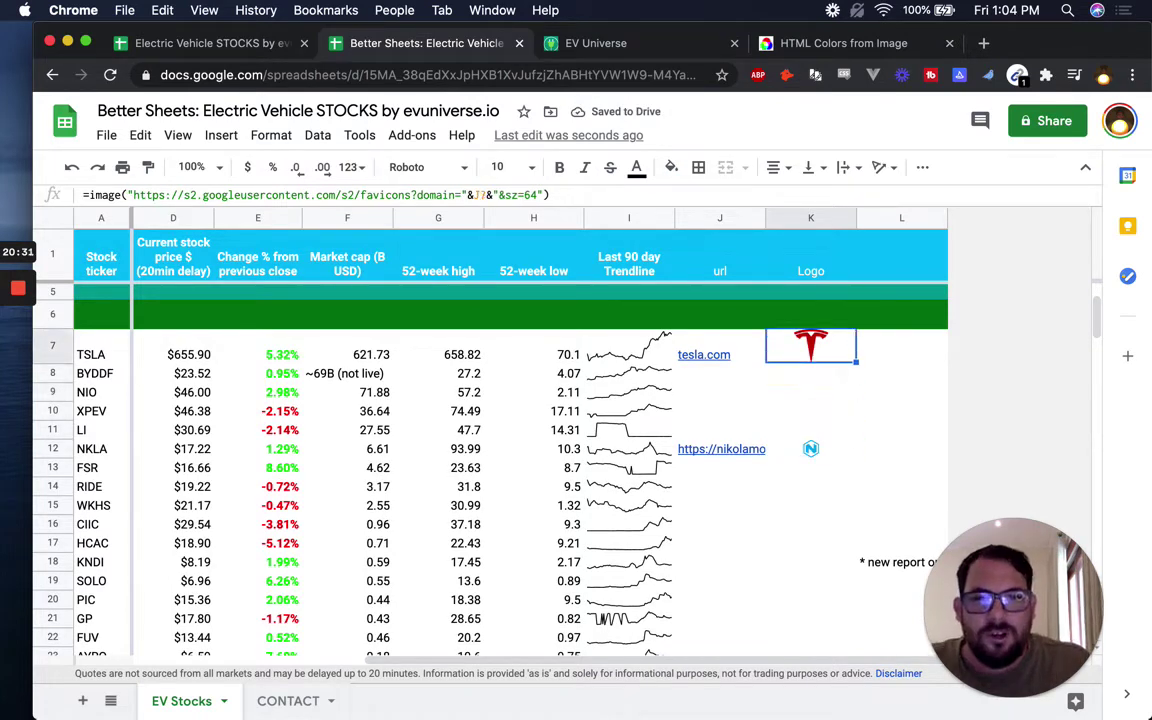
Step: Copy the BYDDF ticker from A8 and search the web for it in a new browser tab
{"action": "left_click", "coordinate": [712, 373]}
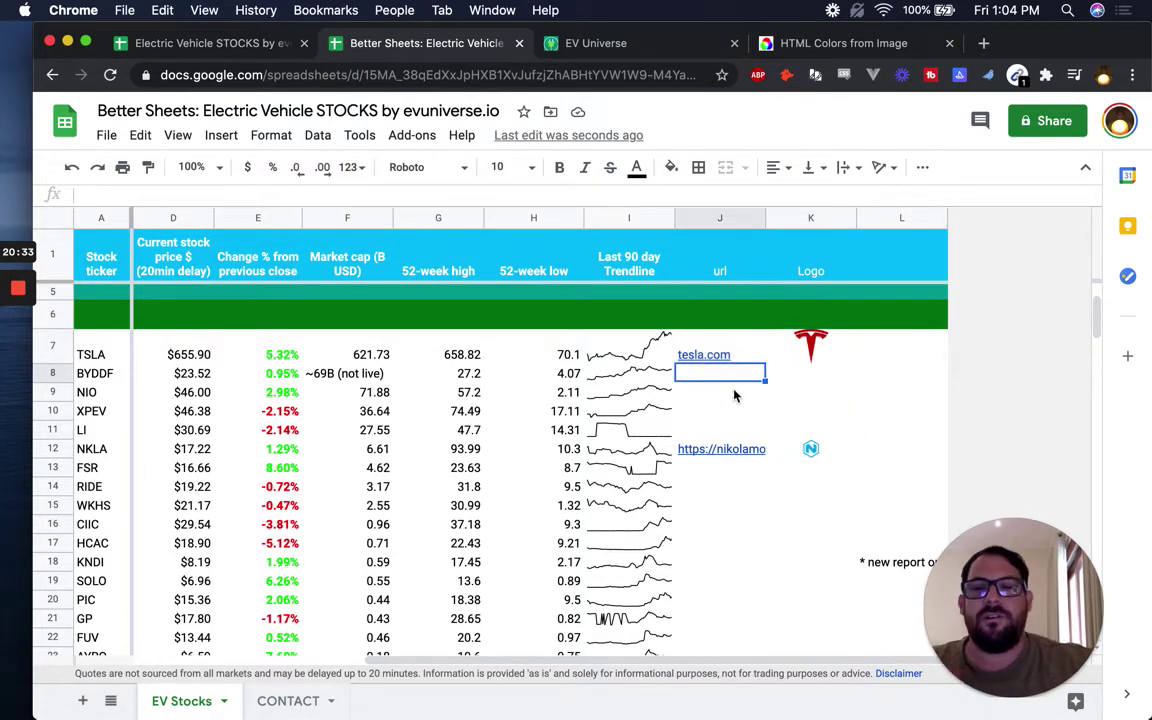
{"action": "key", "text": "Left"}
{"action": "key", "text": "Left"}
{"action": "key", "text": "Left"}
{"action": "key", "text": "Left"}
{"action": "key", "text": "Left"}
{"action": "key", "text": "Left"}
{"action": "key", "text": "Left"}
{"action": "key", "text": "Left"}
{"action": "key", "text": "Left"}
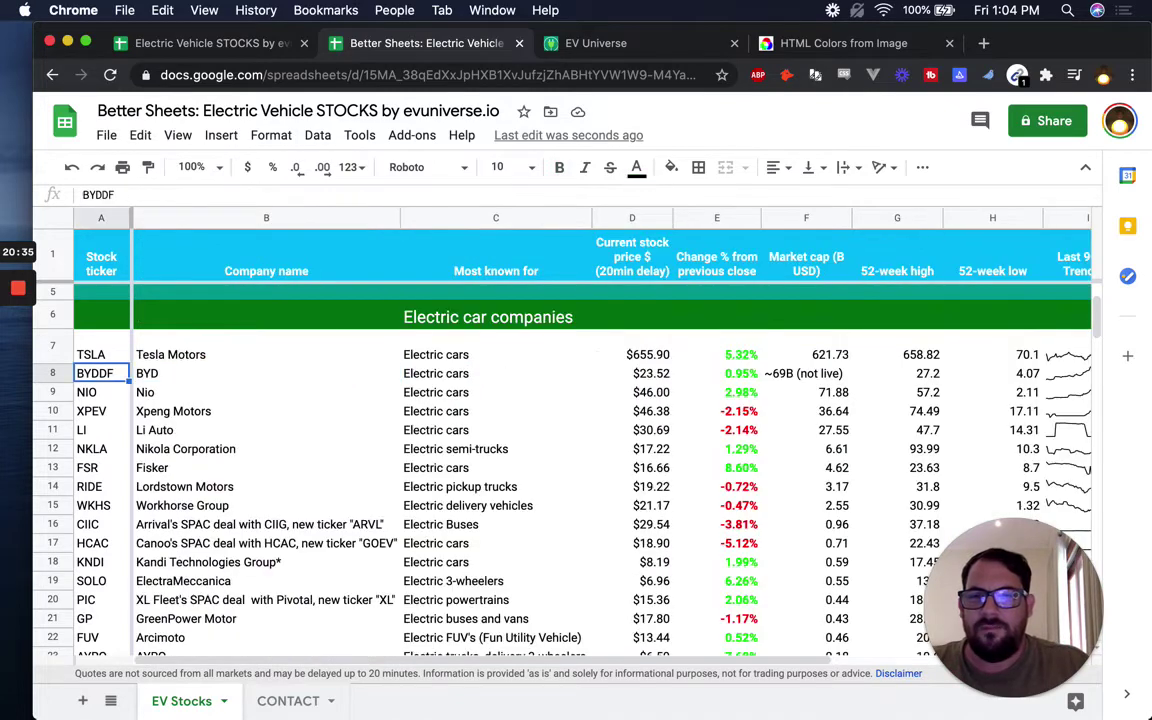
{"action": "key", "text": "Right"}
{"action": "key", "text": "Left"}
{"action": "key", "text": "super+c"}
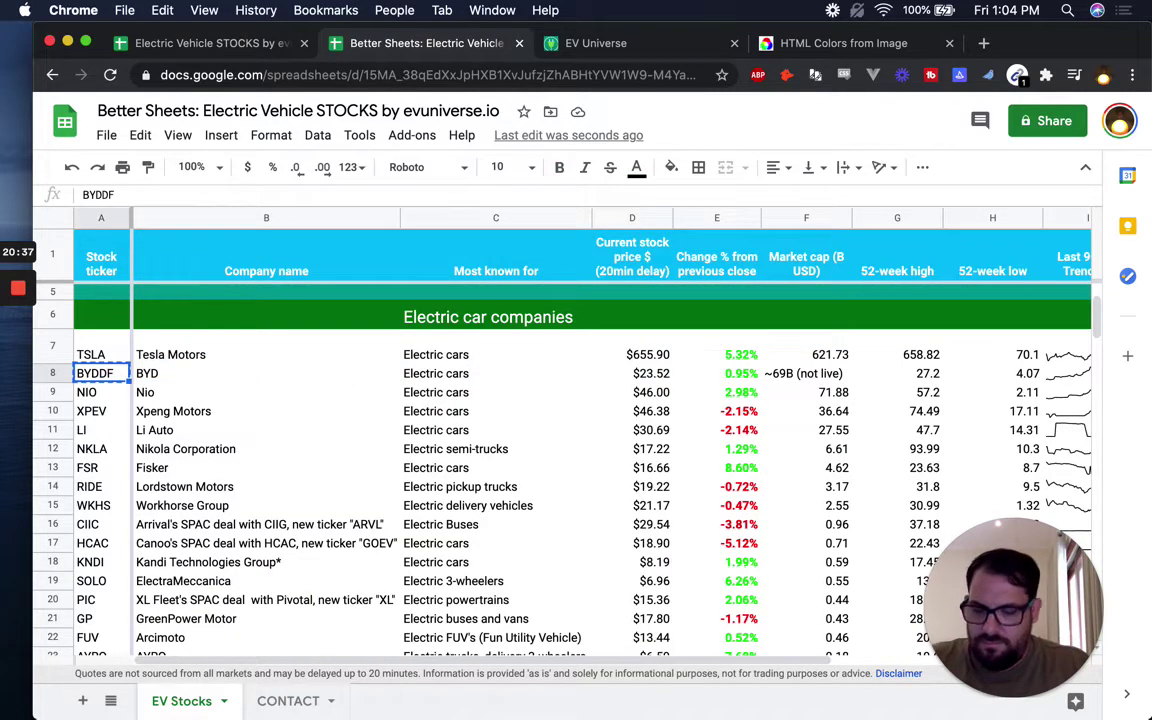
{"action": "key", "text": "super+t"}
{"action": "key", "text": "super+v"}
{"action": "key", "text": "Return"}
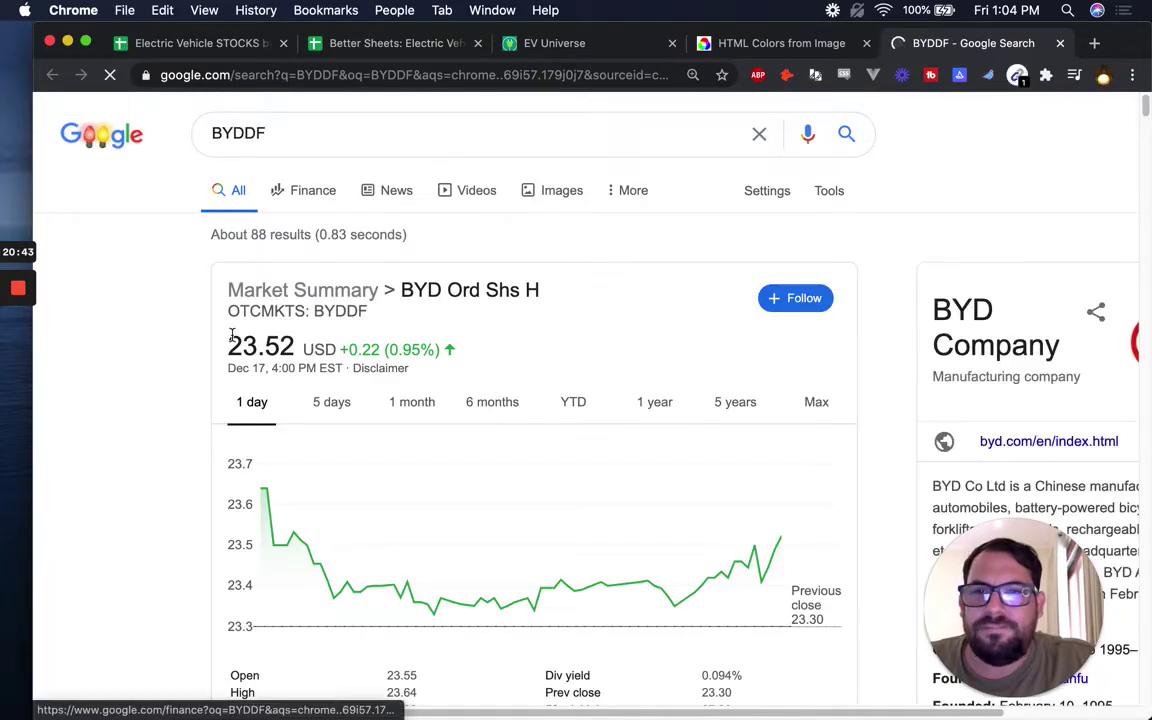
Step: Open BYD's official website from the search results, copy its address and close that browser tab
{"action": "scroll", "coordinate": [320, 370], "scroll_direction": "down", "scroll_amount": 5}
{"action": "scroll", "coordinate": [329, 365], "scroll_direction": "down", "scroll_amount": 6}
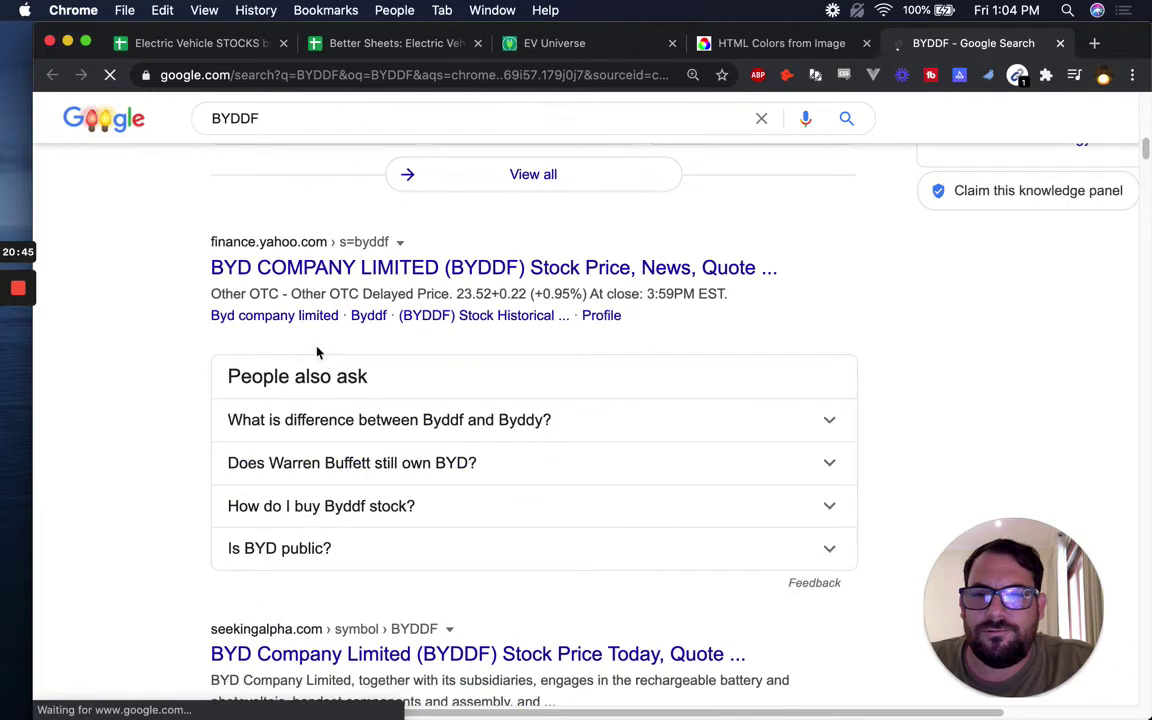
{"action": "scroll", "coordinate": [320, 300], "scroll_direction": "down", "scroll_amount": 3}
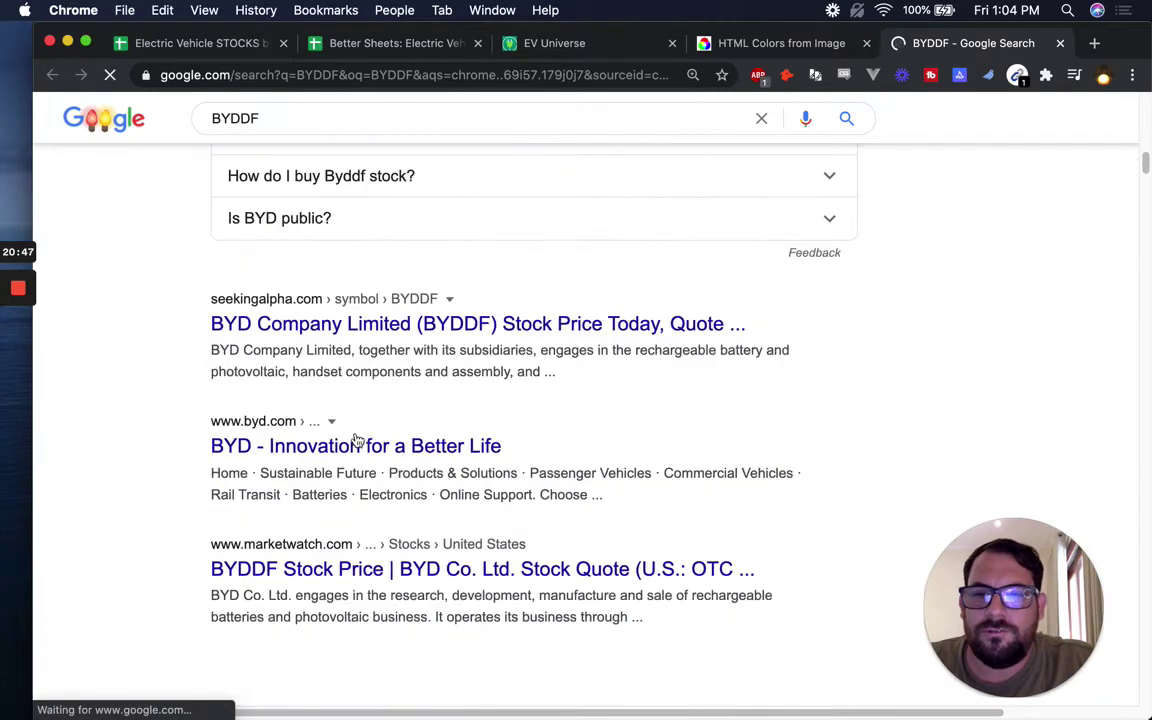
{"action": "left_click", "coordinate": [267, 444]}
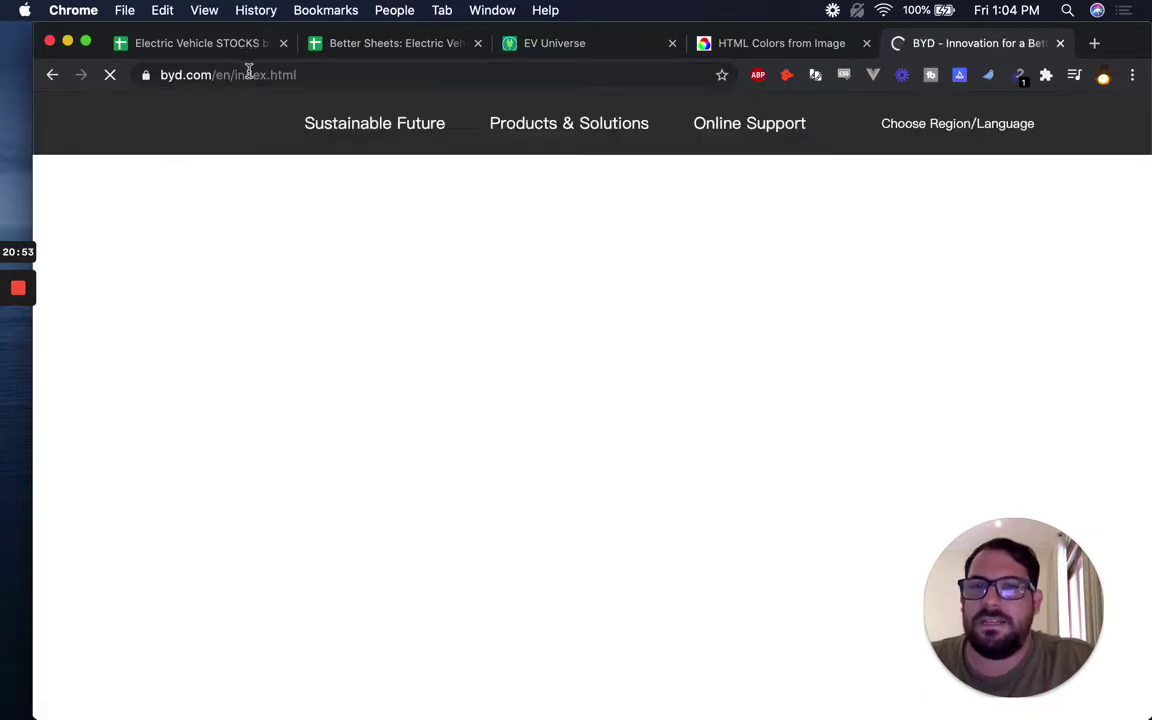
{"action": "left_click", "coordinate": [250, 74]}
{"action": "key", "text": "super+w"}
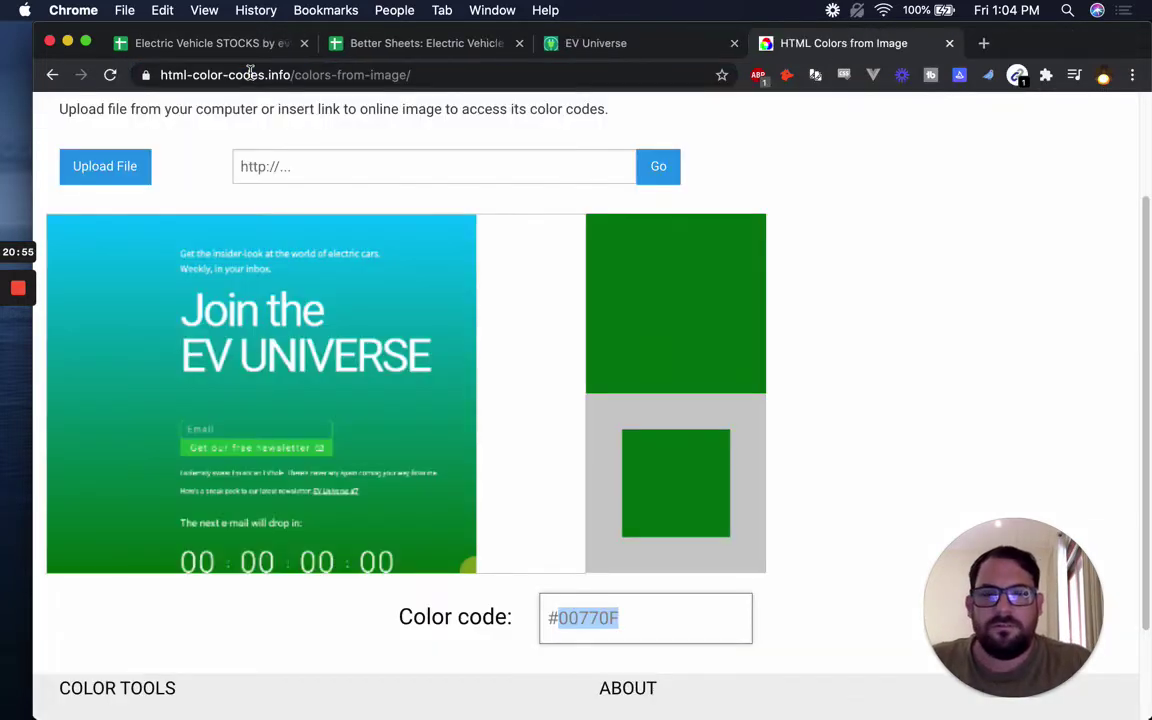
Step: Return to the Better Sheets spreadsheet and paste the copied BYD website address into J8
{"action": "key", "text": "super+2"}
{"action": "key", "text": "Right"}
{"action": "key", "text": "Right"}
{"action": "key", "text": "Right"}
{"action": "key", "text": "Right"}
{"action": "key", "text": "Right"}
{"action": "key", "text": "Right"}
{"action": "key", "text": "Right"}
{"action": "key", "text": "Left"}
{"action": "key", "text": "Left"}
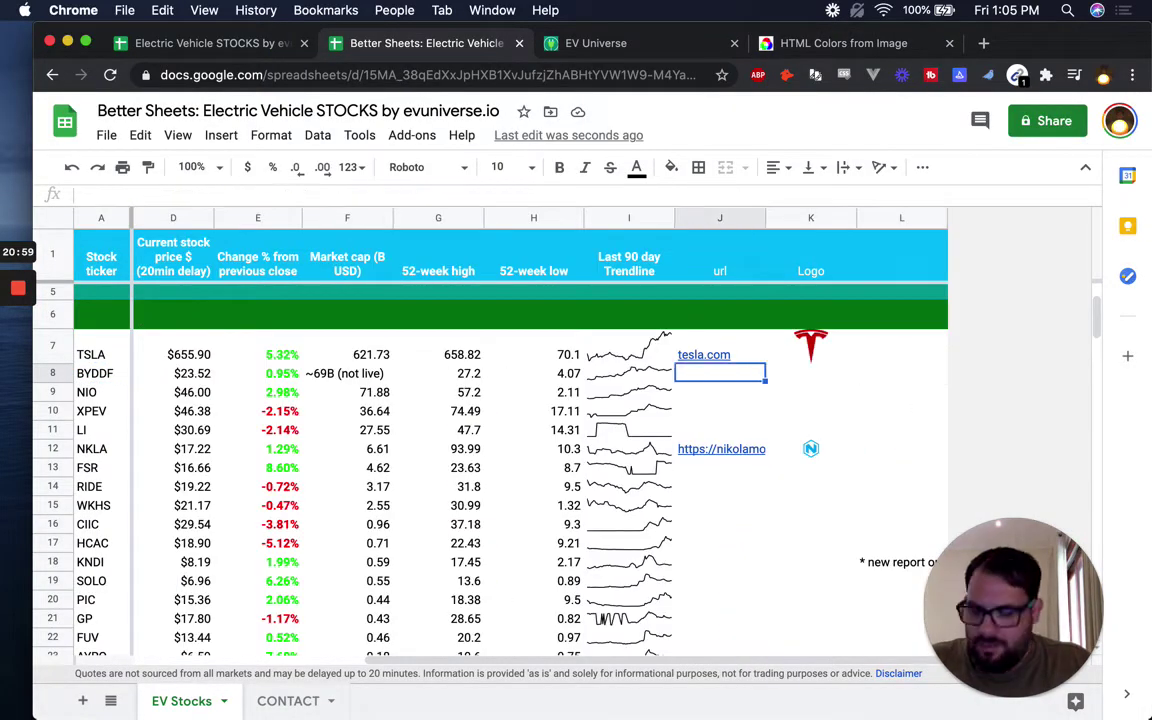
{"action": "key", "text": "super+v"}
{"action": "key", "text": "Down"}
{"action": "key", "text": "Down"}
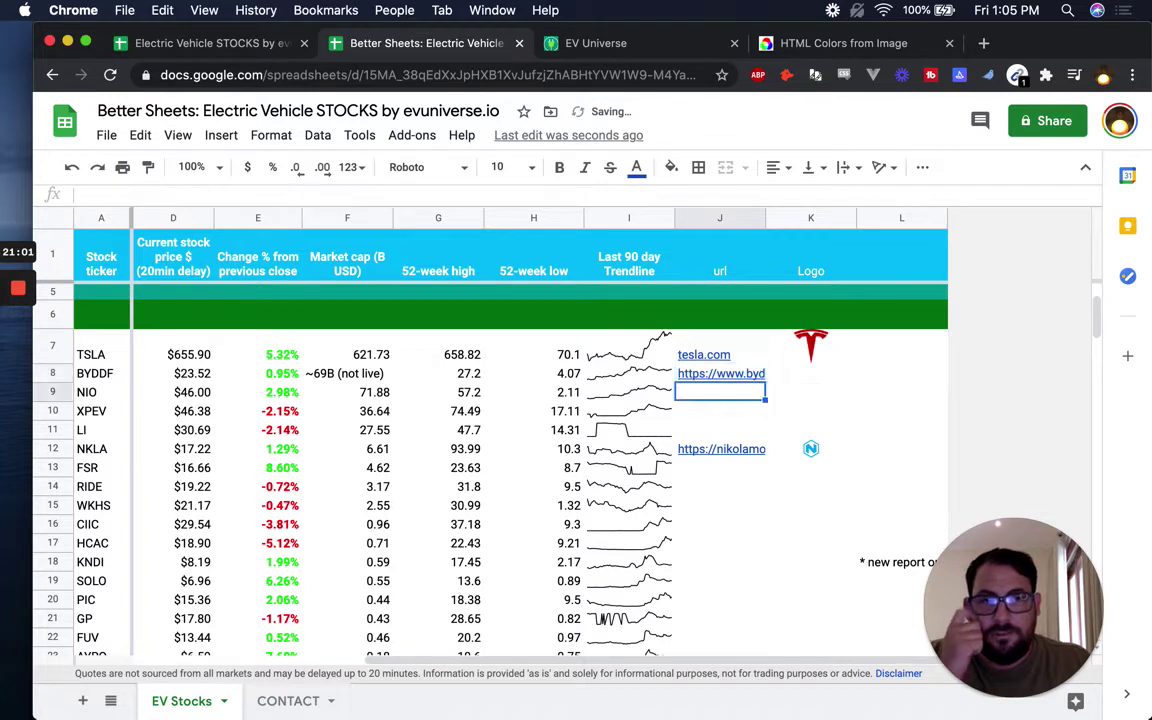
{"action": "key", "text": "Up"}
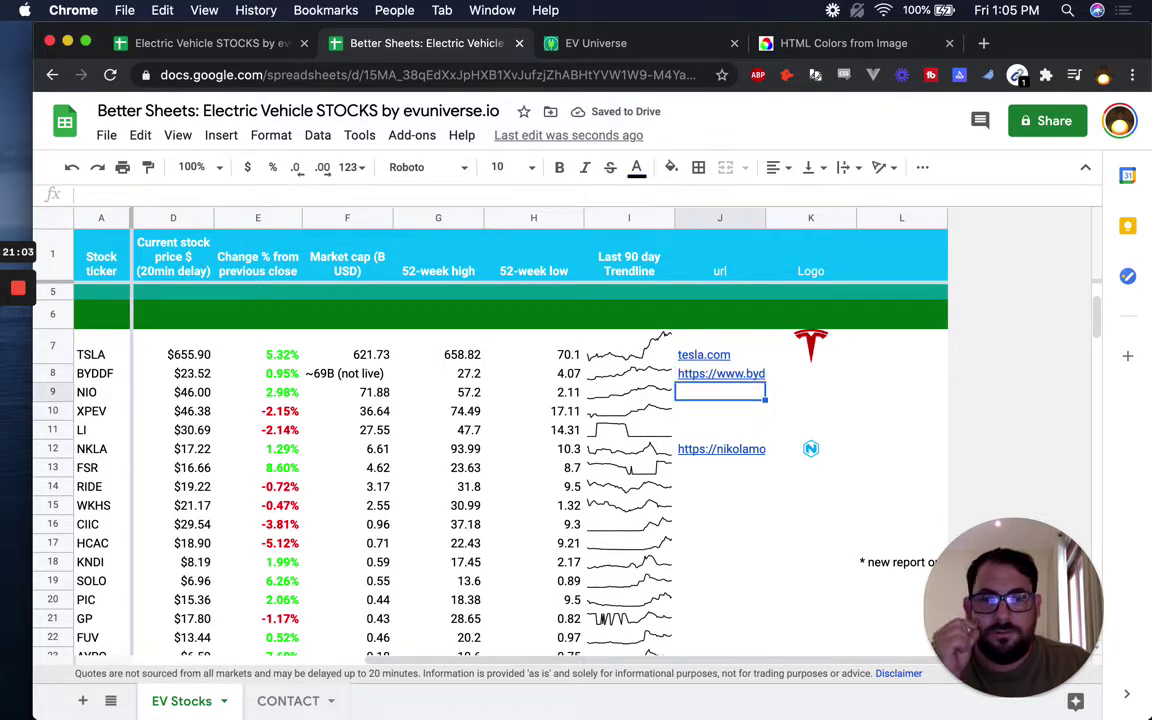
Step: Clear the leftover logo formulas from cells L7:L11, beside the Logo column
{"action": "left_click", "coordinate": [811, 392]}
{"action": "key", "text": "Up"}
{"action": "key", "text": "Up"}
{"action": "key", "text": "Right"}
{"action": "key", "text": "shift+Down"}
{"action": "key", "text": "shift+Down"}
{"action": "key", "text": "shift+Down"}
{"action": "key", "text": "shift+Down"}
{"action": "key", "text": "shift+Down"}
{"action": "key", "text": "shift+Down"}
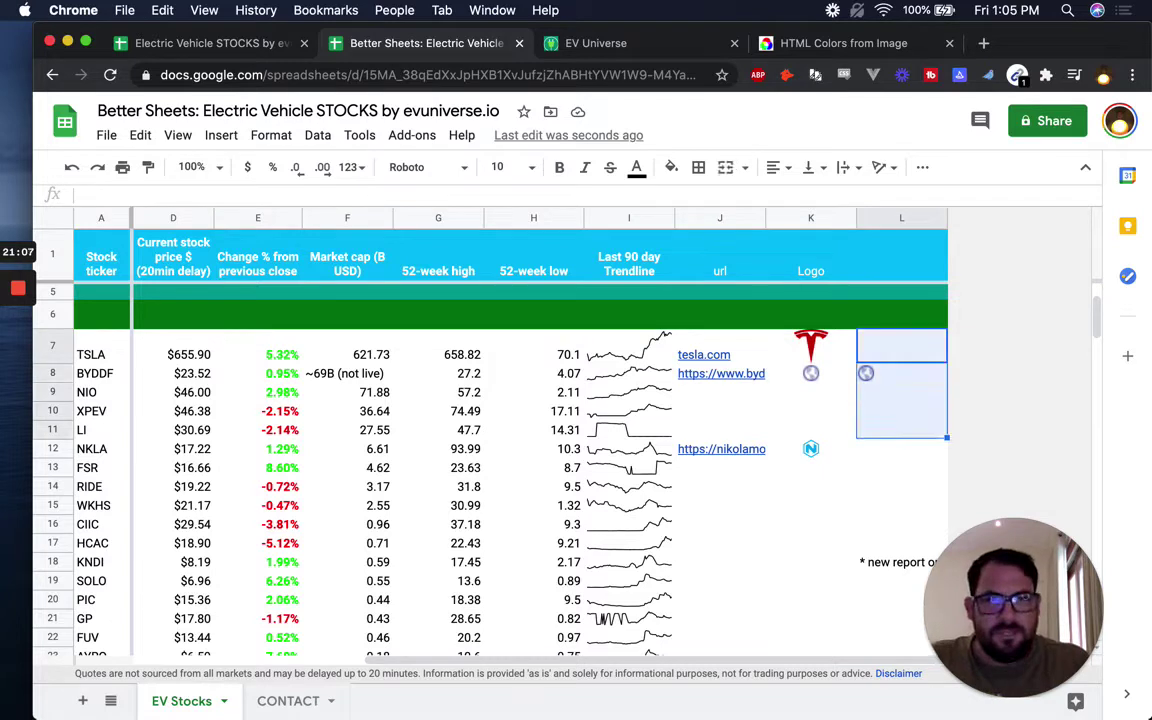
{"action": "key", "text": "Delete"}
Step: Replace the BYD address in J8 with the plain domain byd.com
{"action": "key", "text": "Left"}
{"action": "key", "text": "Left"}
{"action": "key", "text": "Down"}
{"action": "key", "text": "Down"}
{"action": "key", "text": "Down"}
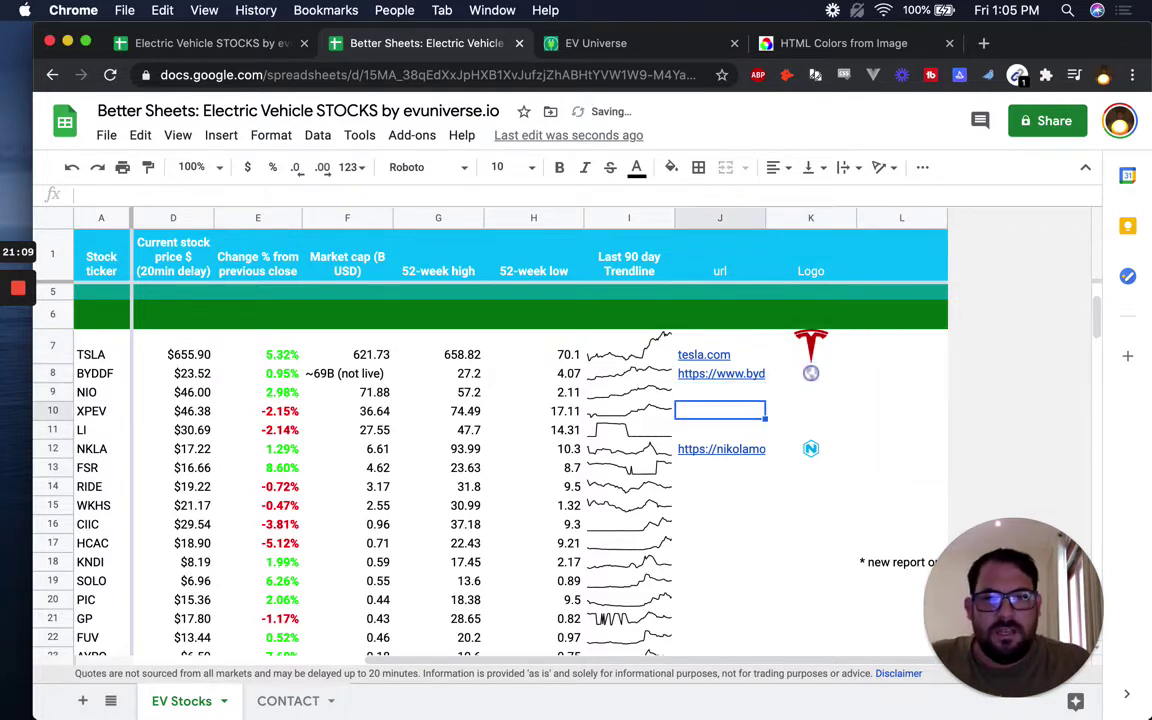
{"action": "key", "text": "Up"}
{"action": "key", "text": "Up"}
{"action": "type", "text": "b"}
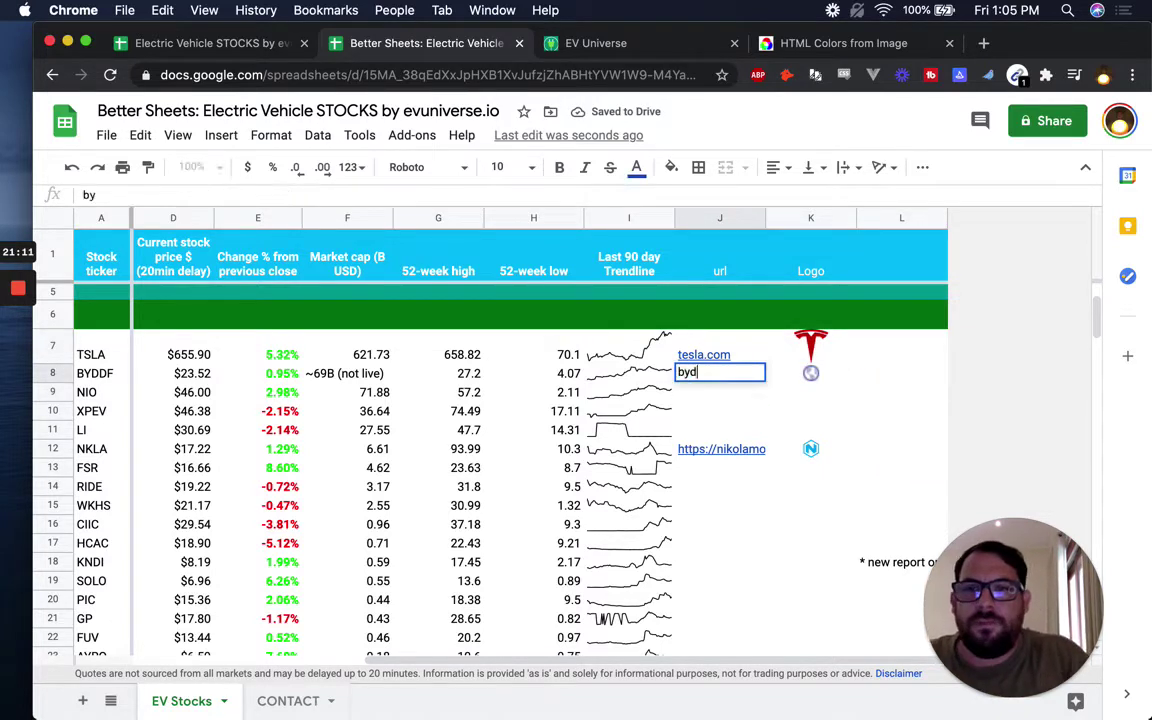
{"action": "key", "text": "Return"}
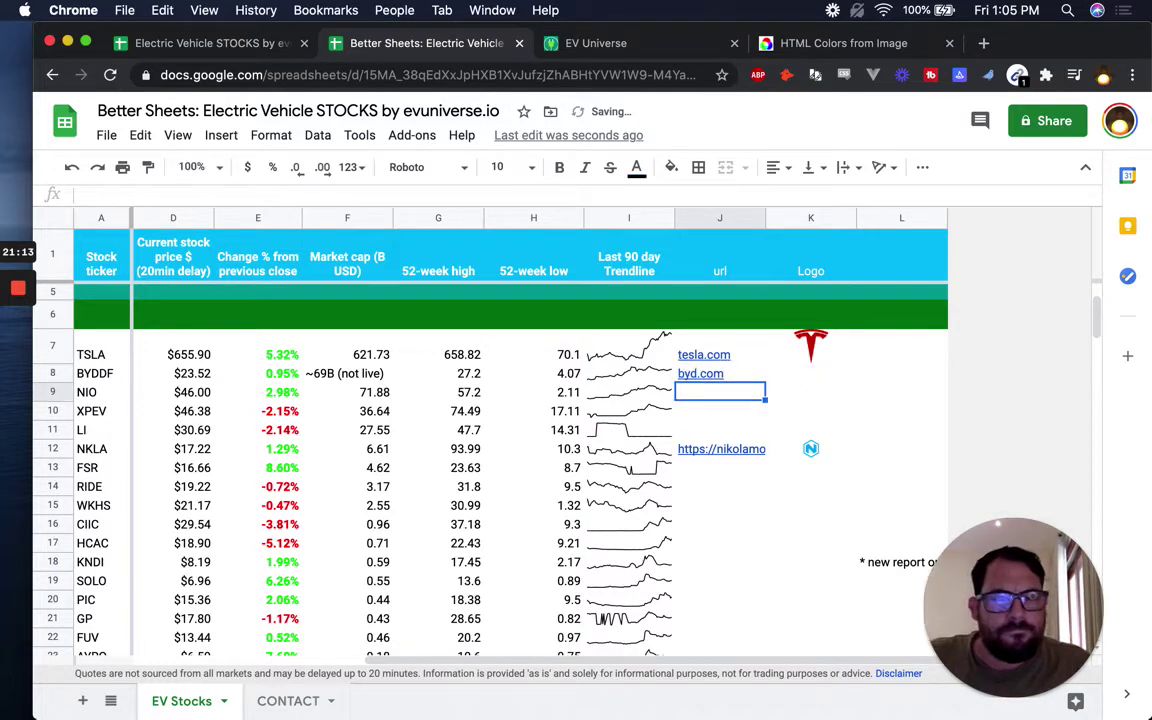
{"action": "left_click", "coordinate": [720, 373]}
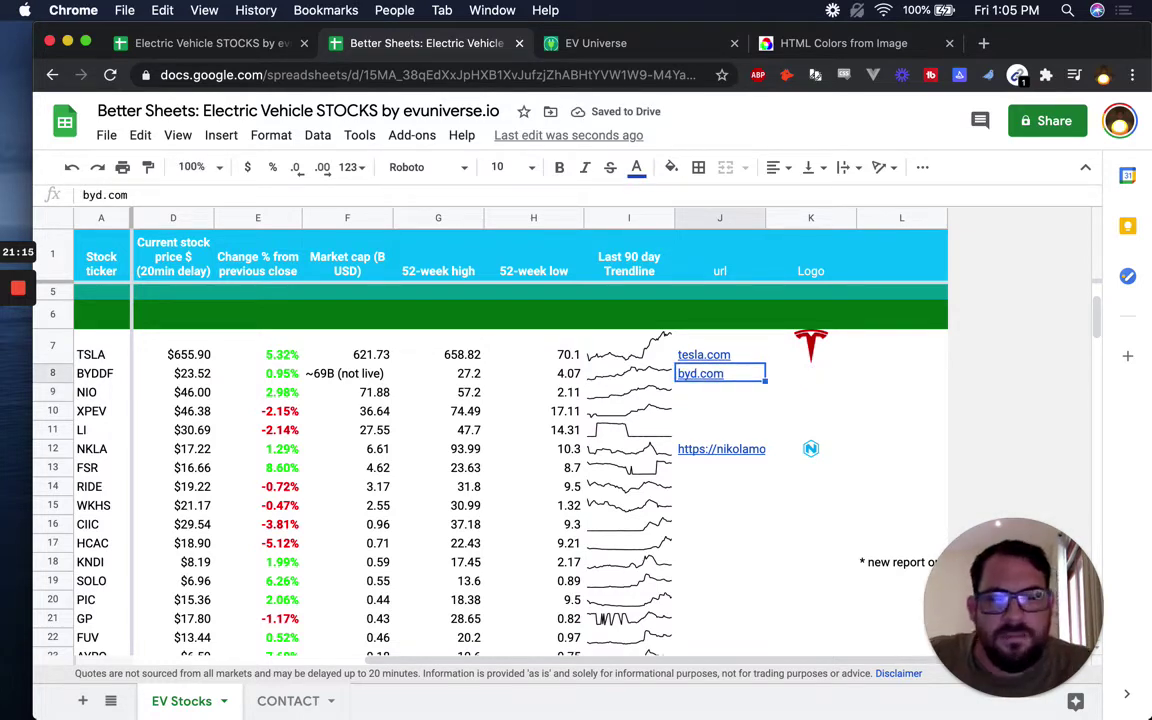
Step: Copy the company name Xpeng Motors from B10 and search the web for it in a new browser tab
{"action": "left_click", "coordinate": [810, 373]}
{"action": "key", "text": "Left"}
{"action": "key", "text": "Left"}
{"action": "key", "text": "Left"}
{"action": "key", "text": "Left"}
{"action": "key", "text": "Left"}
{"action": "key", "text": "Left"}
{"action": "key", "text": "Left"}
{"action": "key", "text": "Left"}
{"action": "key", "text": "Left"}
{"action": "key", "text": "Left"}
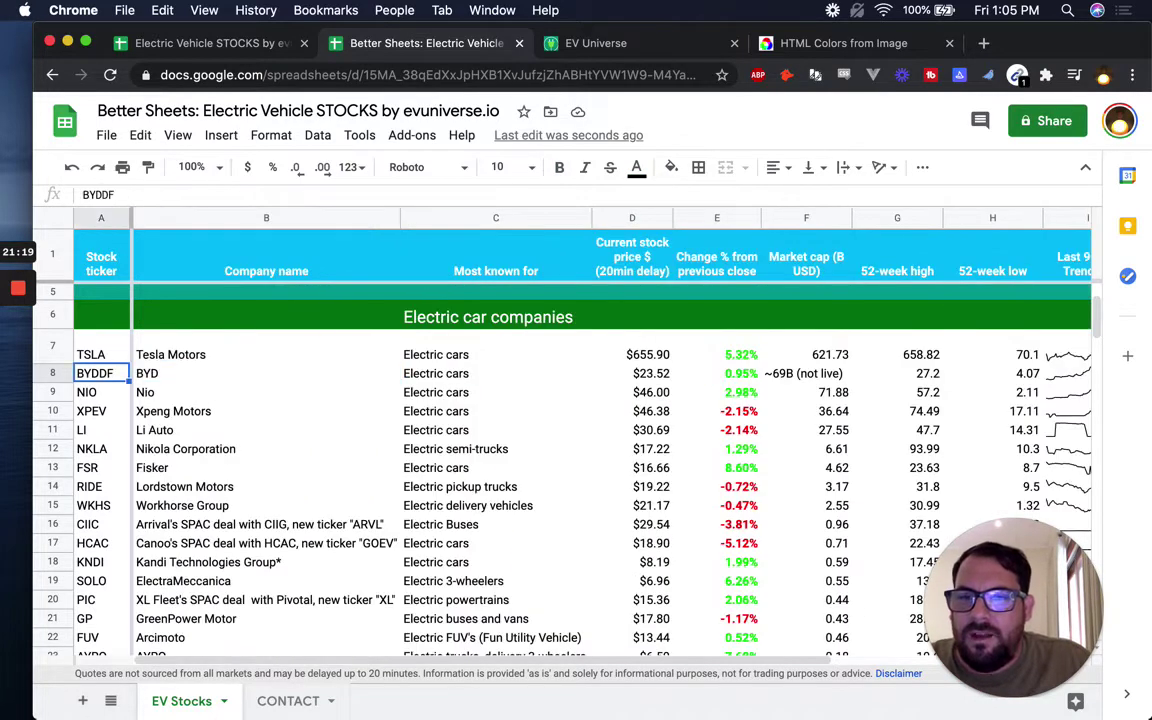
{"action": "key", "text": "Down"}
{"action": "key", "text": "Down"}
{"action": "key", "text": "Down"}
{"action": "key", "text": "Right"}
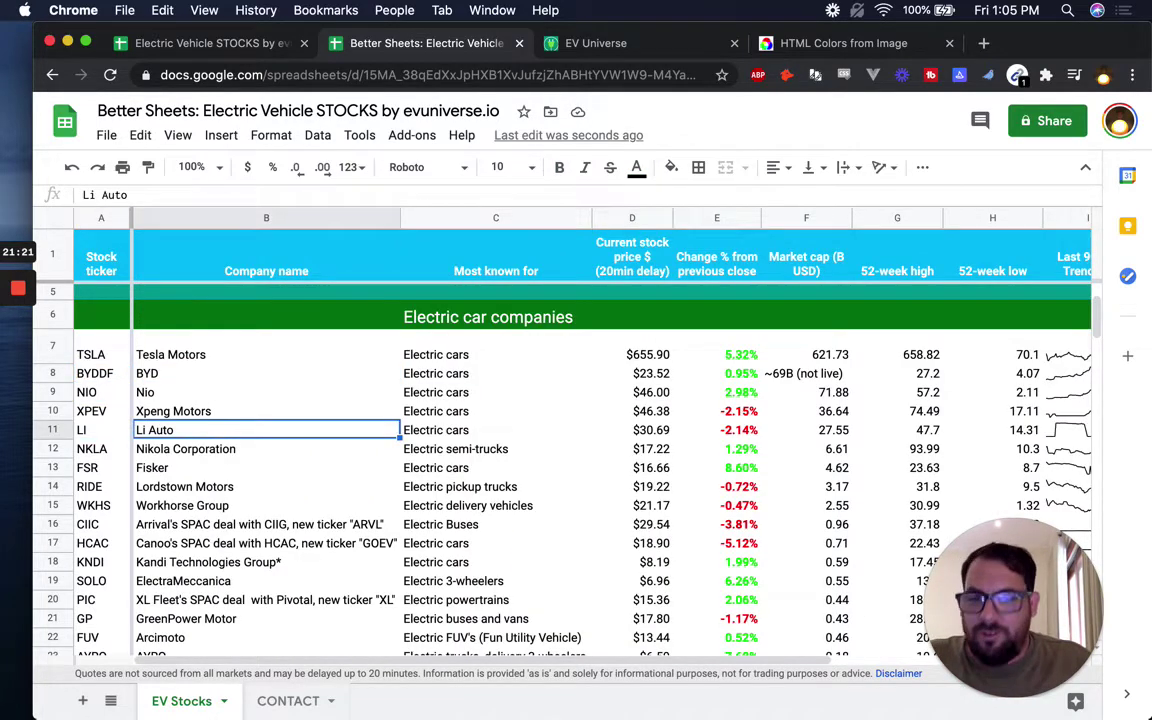
{"action": "key", "text": "Up"}
{"action": "key", "text": "ctrl+t"}
{"action": "key", "text": "ctrl+v"}
{"action": "key", "text": "Return"}
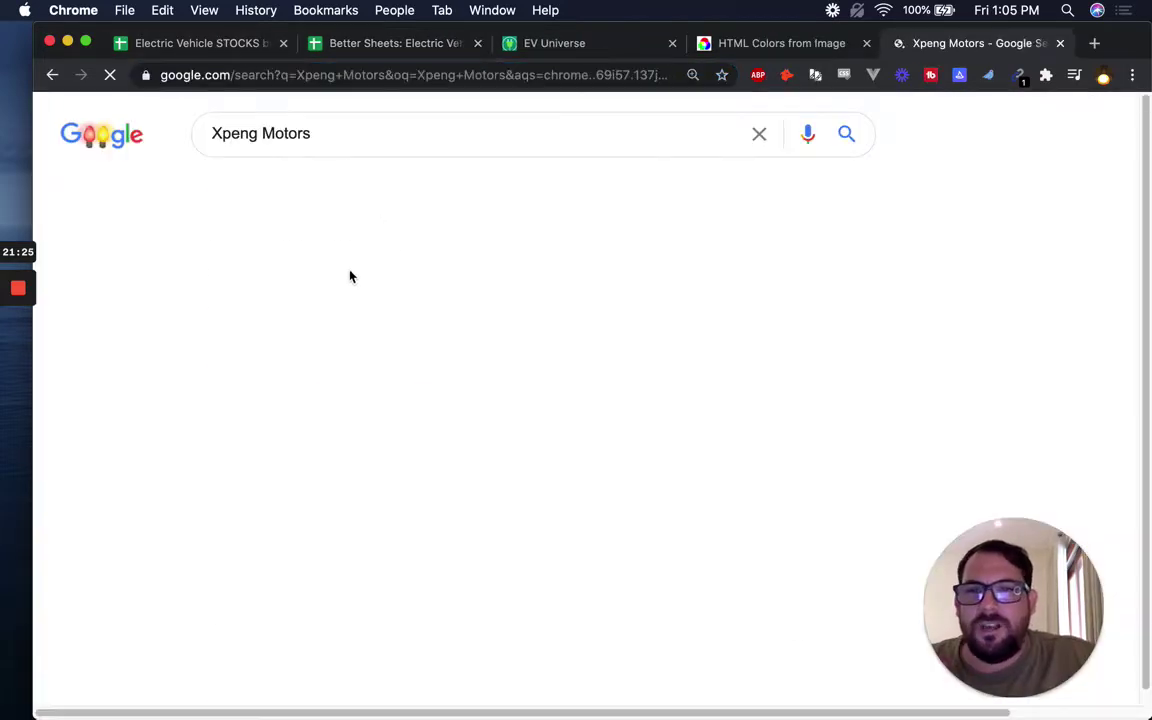
Step: Open the Xpeng Motors website from the search results, copy its address and close that browser tab
{"action": "left_click", "coordinate": [350, 298]}
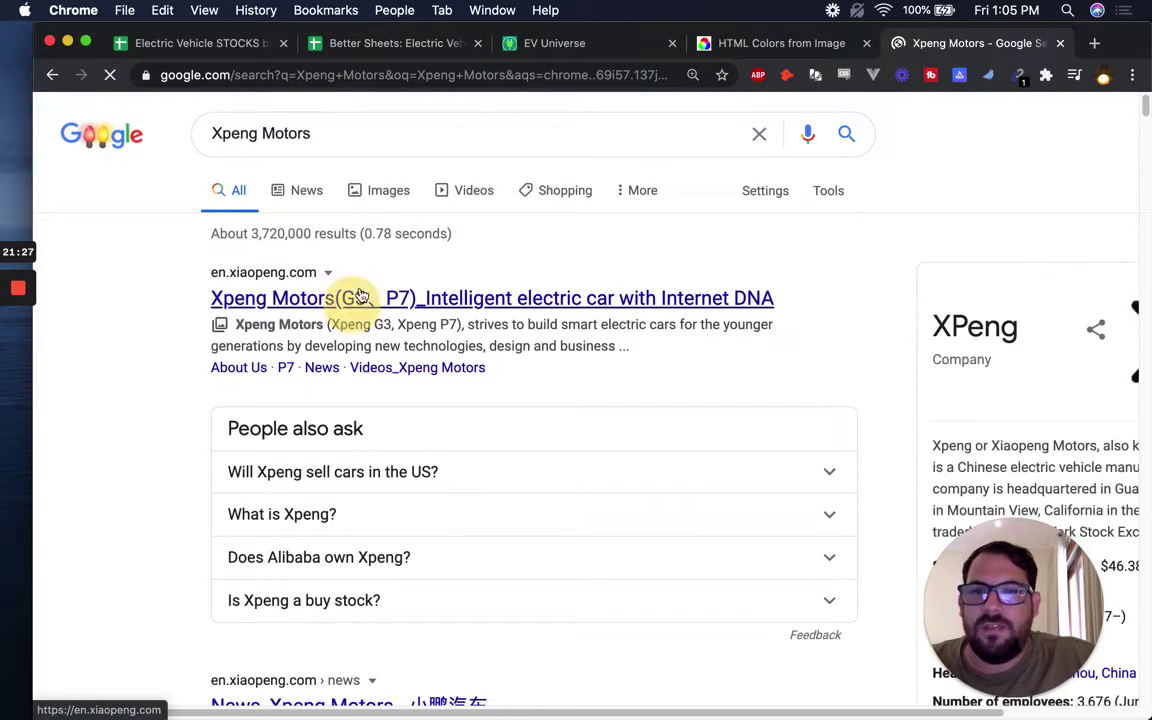
{"action": "left_click", "coordinate": [277, 75]}
{"action": "key", "text": "ctrl+c"}
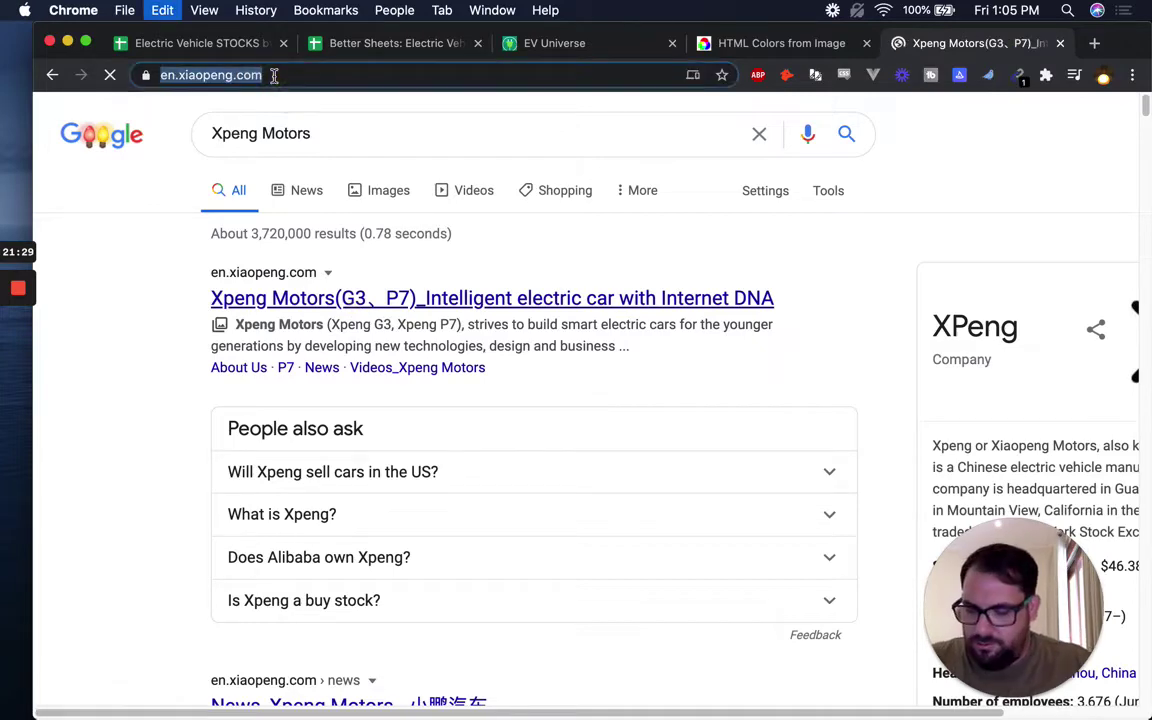
{"action": "key", "text": "super+w"}
Step: Try to paste the Xpeng website address into K10, then remove it from that cell
{"action": "key", "text": "Right"}
{"action": "key", "text": "Right"}
{"action": "key", "text": "Right"}
{"action": "key", "text": "Right"}
{"action": "key", "text": "Right"}
{"action": "key", "text": "Right"}
{"action": "key", "text": "Right"}
{"action": "key", "text": "Right"}
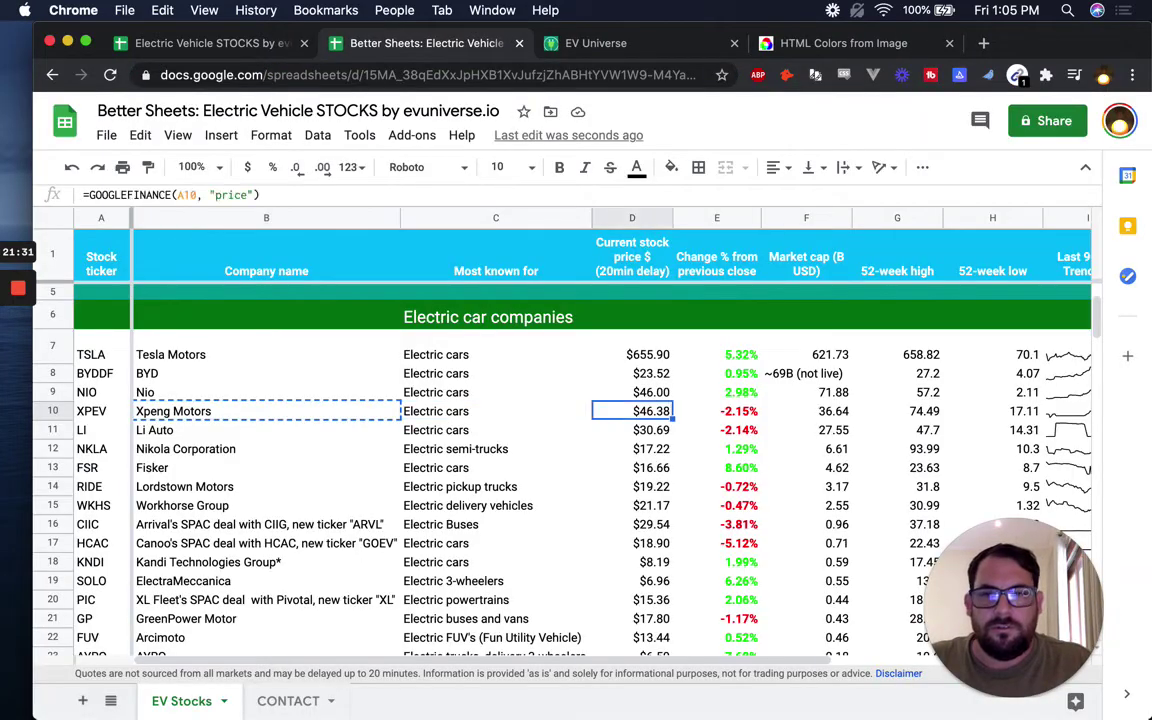
{"action": "key", "text": "Left"}
{"action": "key", "text": "ctrl+v"}
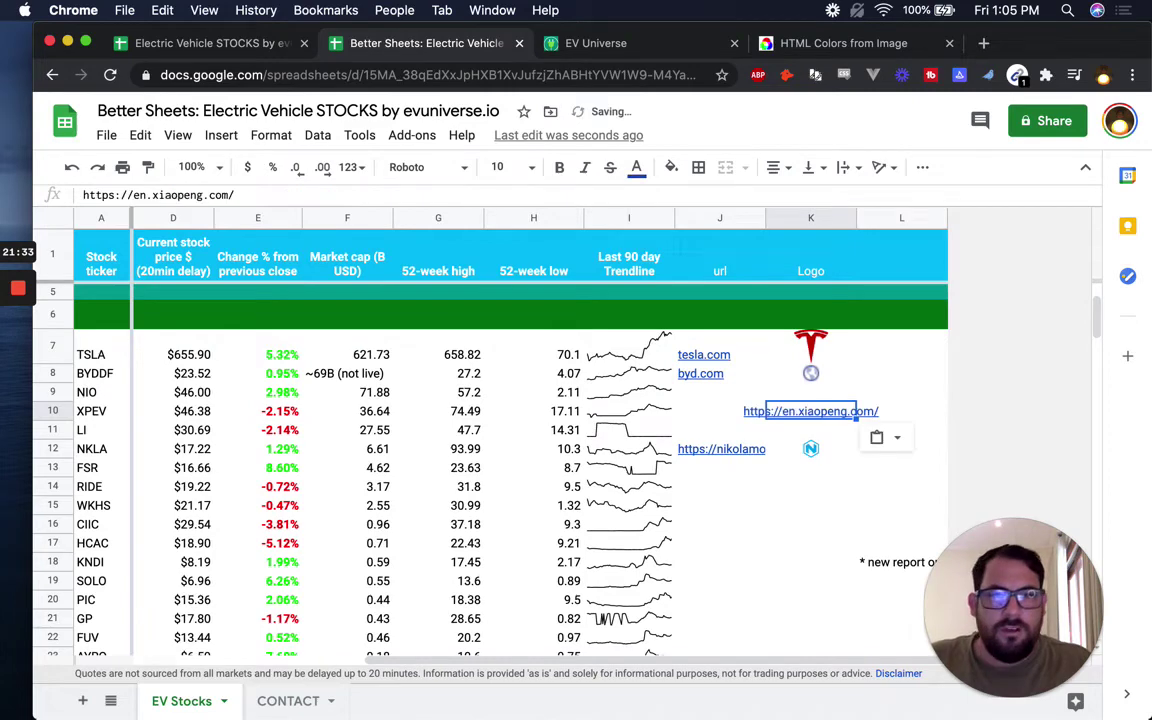
{"action": "key", "text": "BackSpace"}
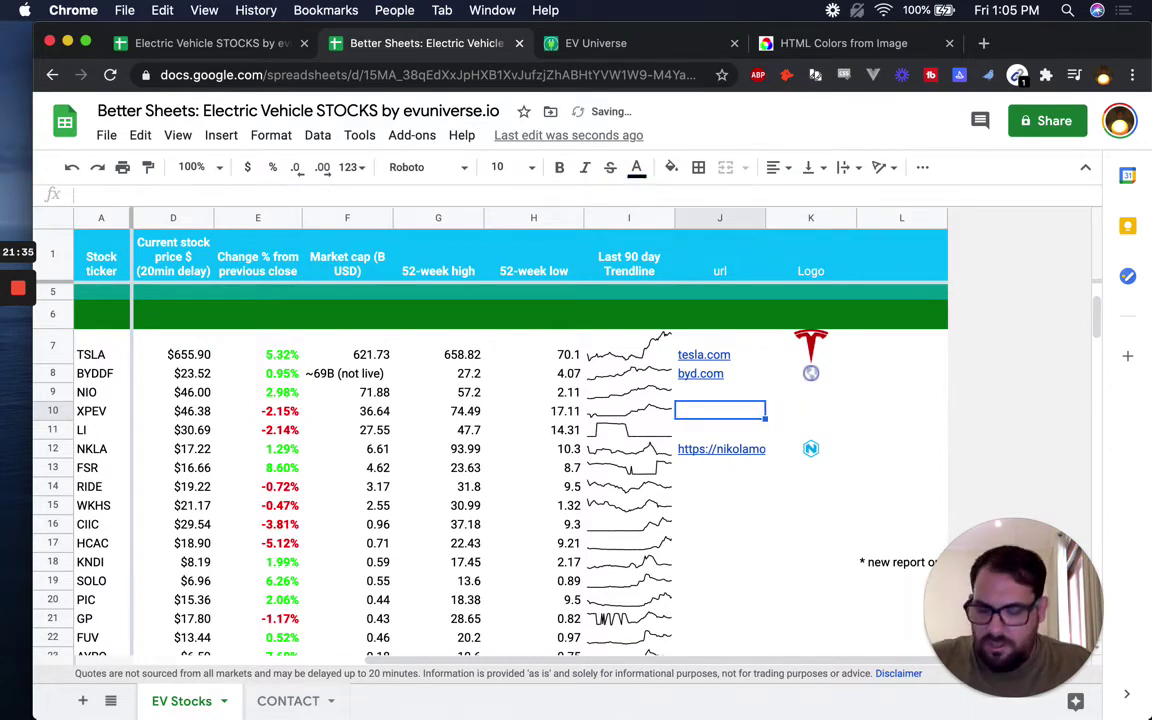
{"action": "key", "text": "ctrl+v"}
{"action": "key", "text": "Left"}
{"action": "key", "text": "Right"}
{"action": "key", "text": "Left"}
{"action": "key", "text": "Left"}
{"action": "key", "text": "Left"}
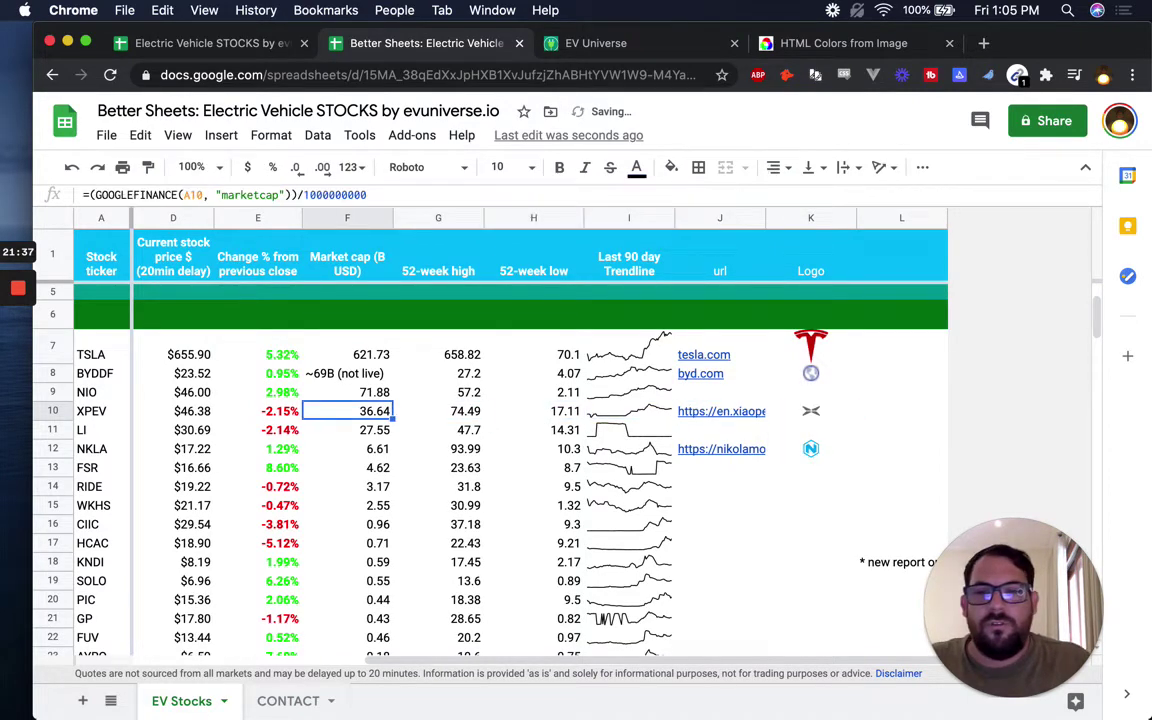
{"action": "key", "text": "Left"}
{"action": "key", "text": "Left"}
{"action": "key", "text": "Left"}
{"action": "key", "text": "Left"}
{"action": "key", "text": "Left"}
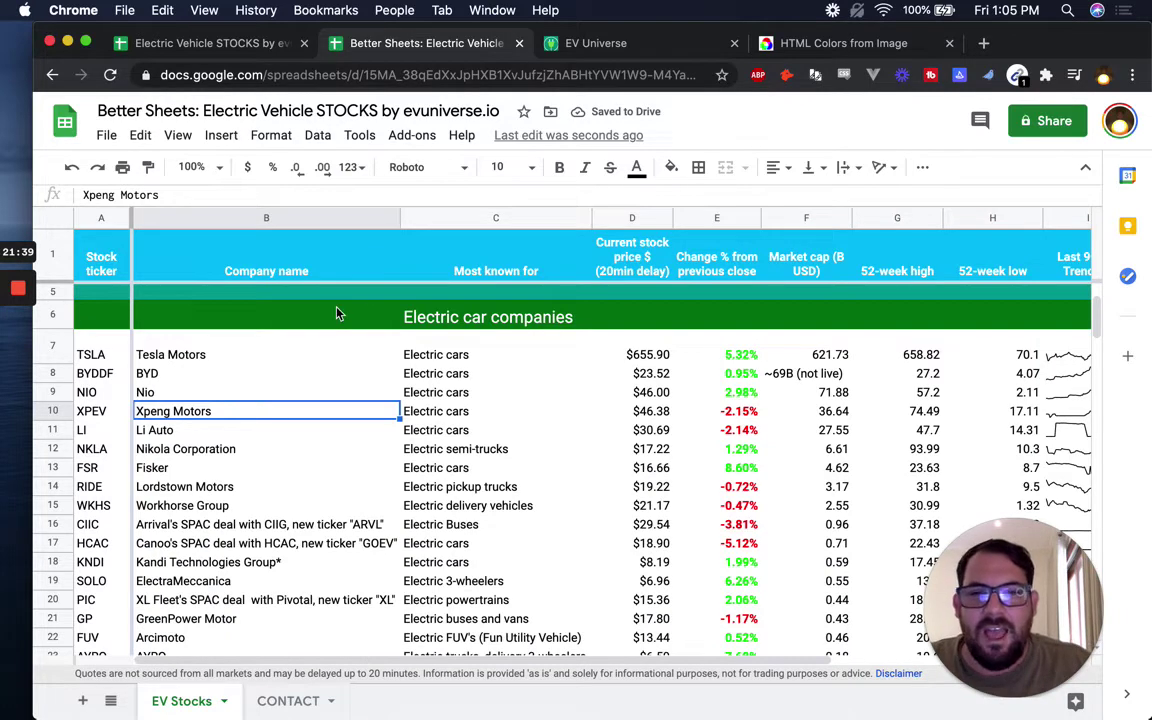
{"action": "key", "text": "Right"}
{"action": "key", "text": "Right"}
{"action": "key", "text": "Right"}
{"action": "key", "text": "Right"}
{"action": "key", "text": "Right"}
{"action": "key", "text": "Right"}
{"action": "key", "text": "Right"}
{"action": "key", "text": "Right"}
{"action": "key", "text": "Right"}
{"action": "key", "text": "Right"}
{"action": "key", "text": "Left"}
{"action": "key", "text": "Left"}
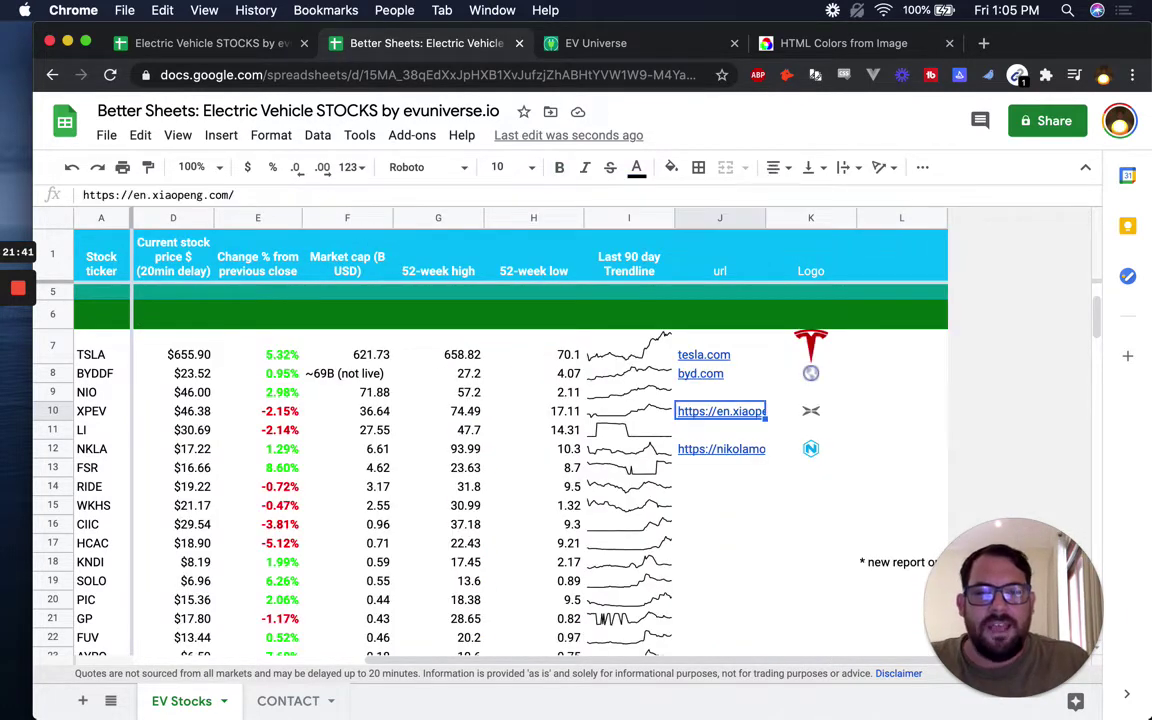
Step: Remove the column freeze from the EV Stocks sheet so that no columns are frozen
{"action": "left_click", "coordinate": [52, 343]}
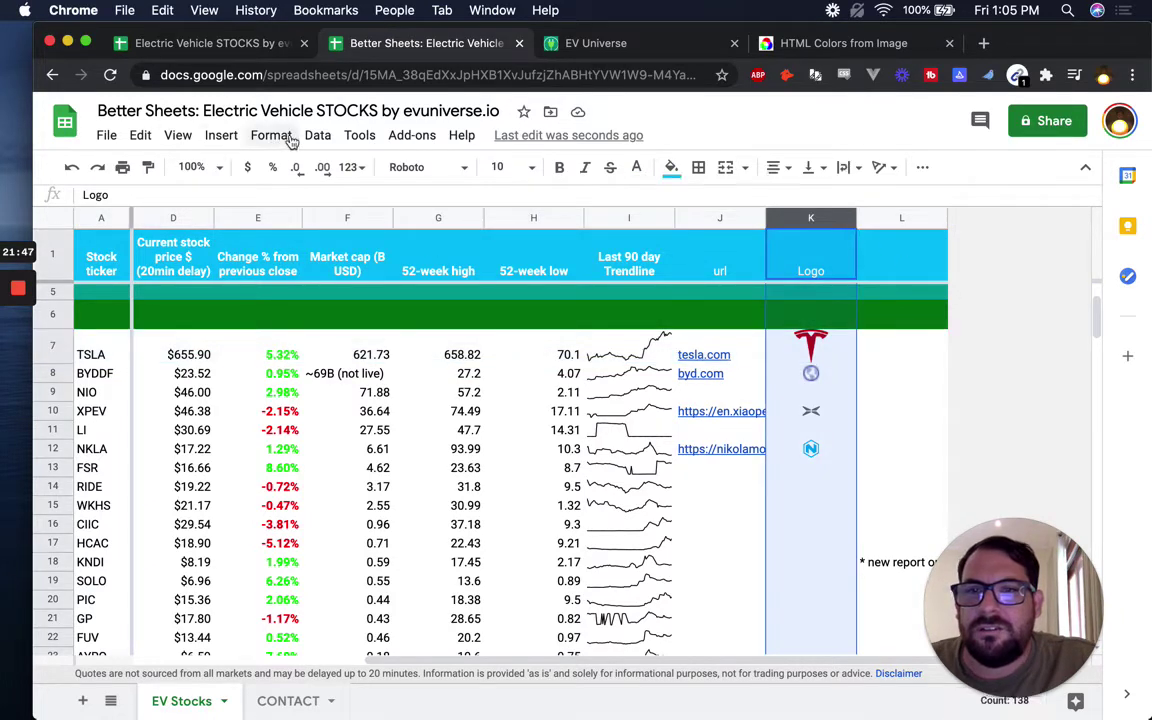
{"action": "left_click", "coordinate": [195, 138]}
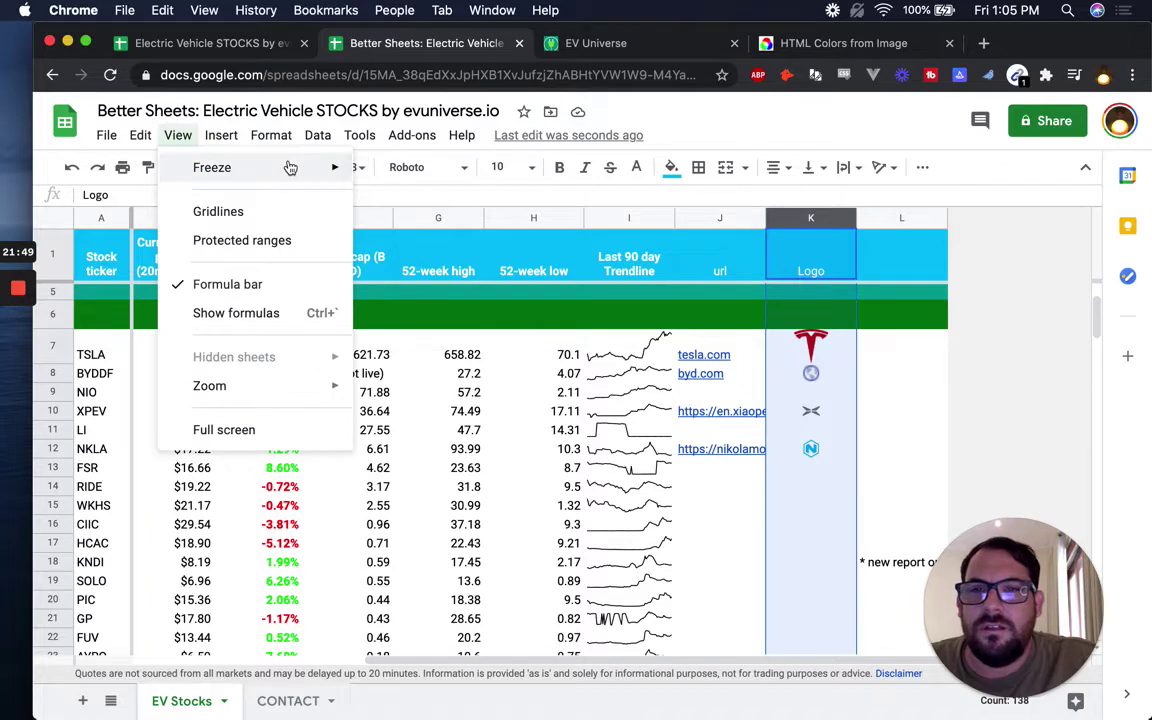
{"action": "mouse_move", "coordinate": [290, 167]}
{"action": "left_click", "coordinate": [411, 303]}
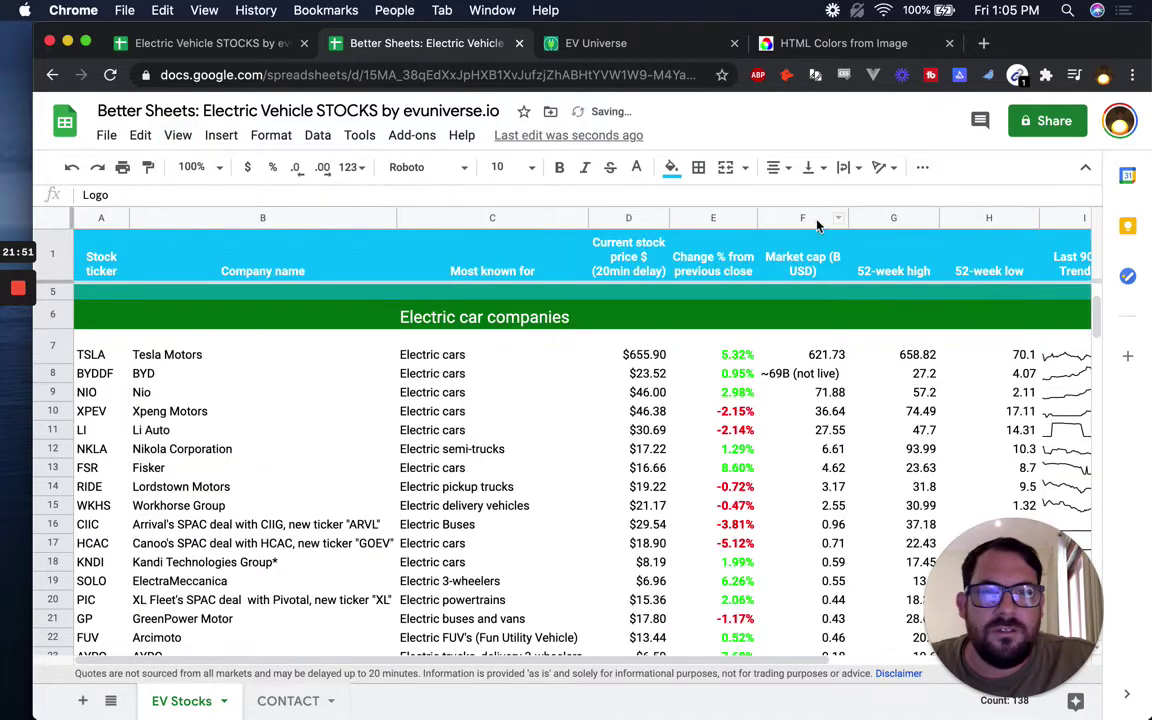
Step: Move the Logo column to the front of the EV Stocks sheet, before the Stock ticker column
{"action": "left_click", "coordinate": [884, 263]}
{"action": "key", "text": "Right"}
{"action": "key", "text": "Right"}
{"action": "key", "text": "Right"}
{"action": "key", "text": "Right"}
{"action": "key", "text": "Right"}
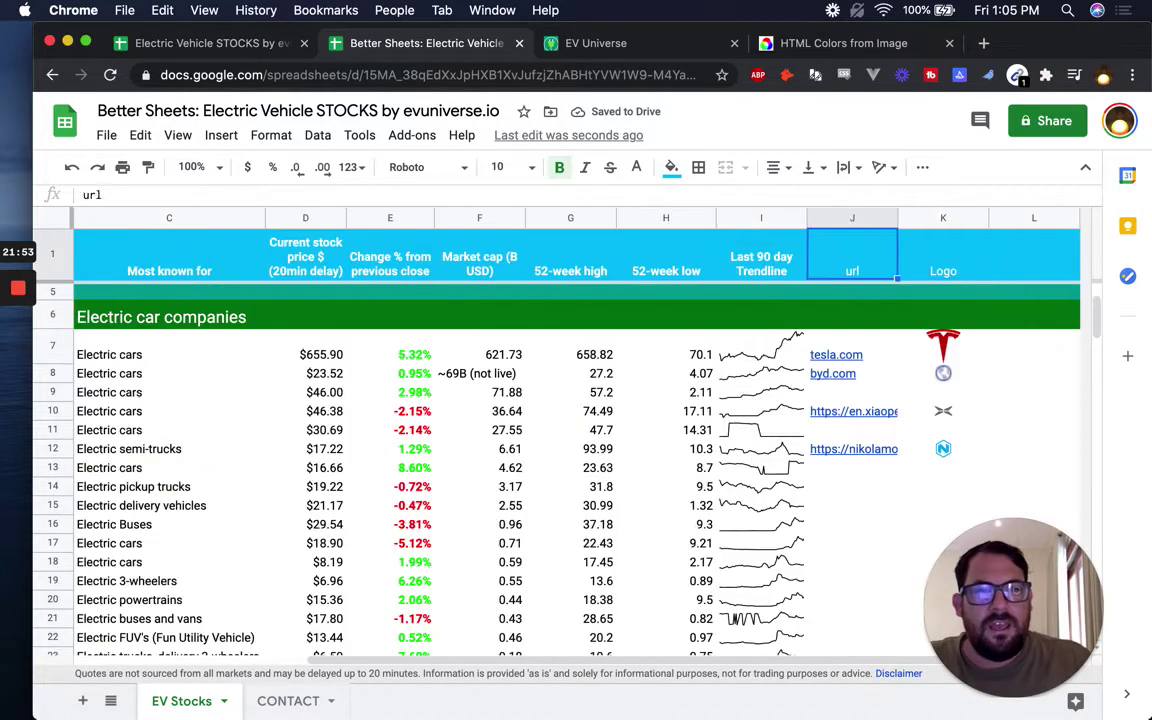
{"action": "key", "text": "Left"}
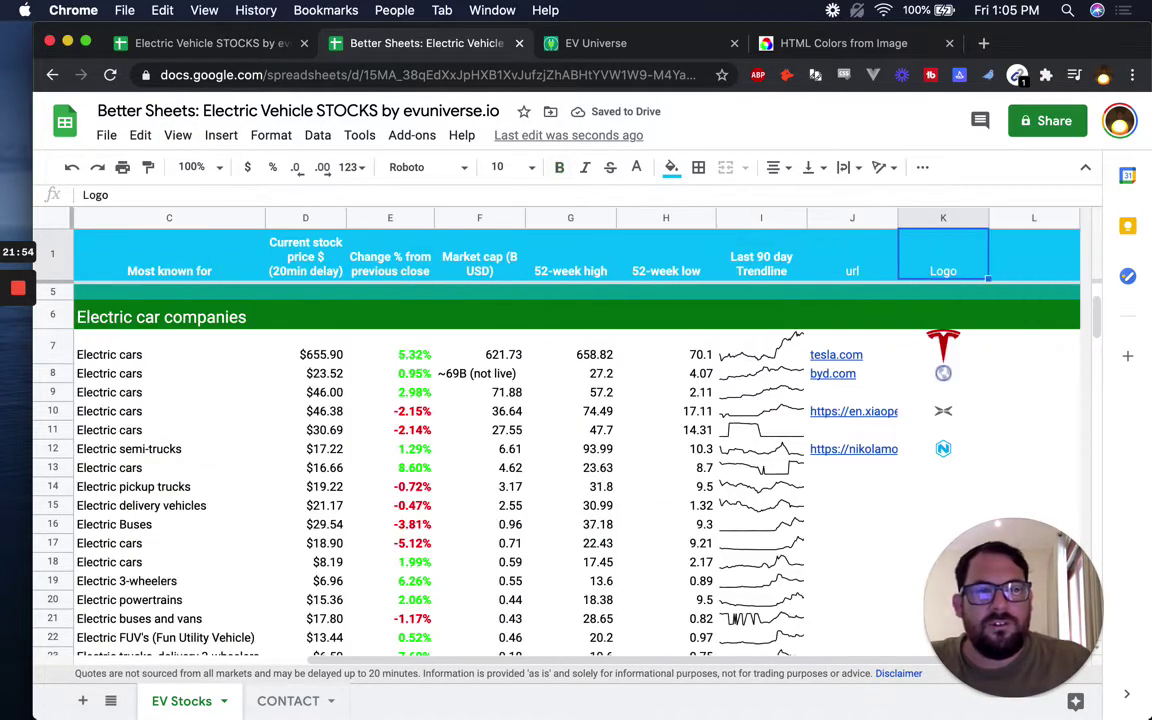
{"action": "left_click", "coordinate": [939, 216]}
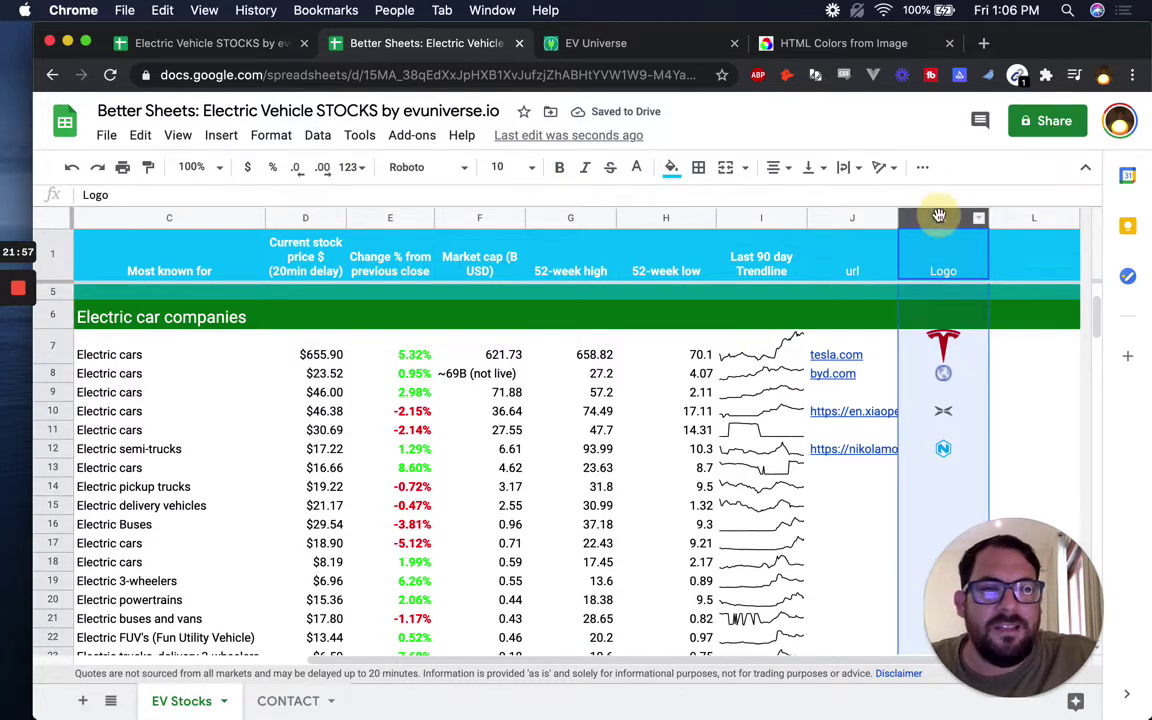
{"action": "mouse_move", "coordinate": [90, 213]}
{"action": "left_mouse_down"}
{"action": "mouse_move", "coordinate": [75, 195]}
{"action": "mouse_move", "coordinate": [75, 210]}
{"action": "left_mouse_up"}
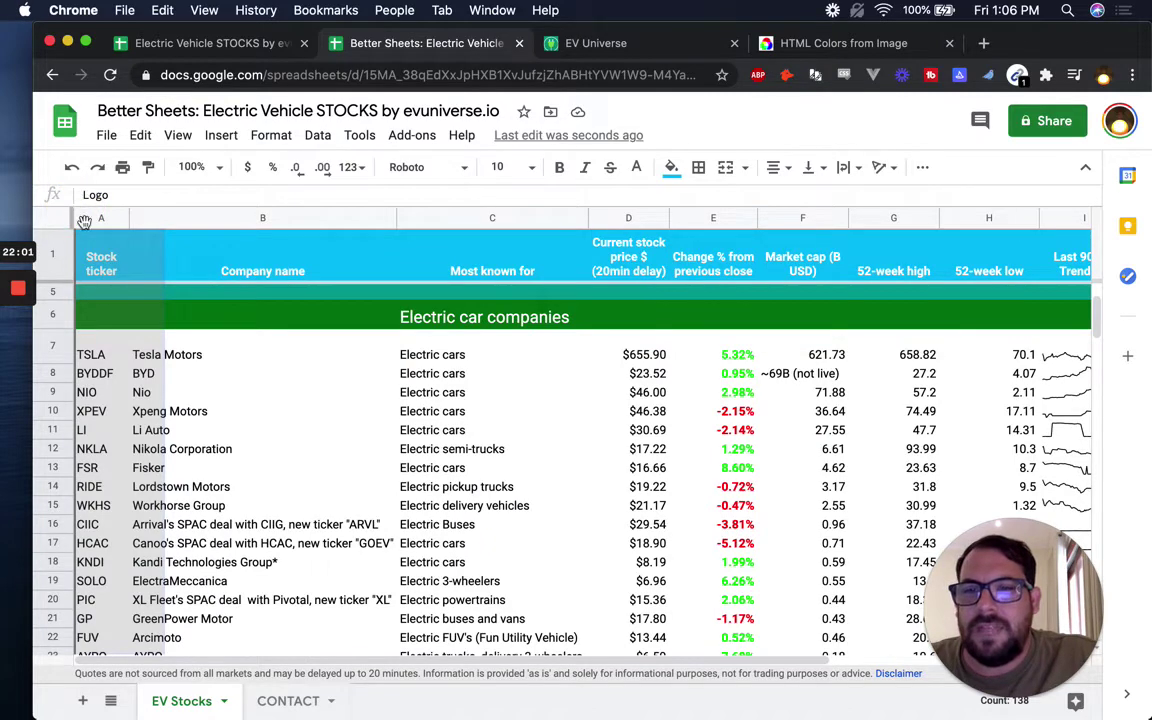
{"action": "left_click_drag", "start_coordinate": [128, 363], "coordinate": [125, 285]}
Step: Clear the Logo heading from A1 and narrow column A to about 29 pixels
{"action": "left_click", "coordinate": [123, 268]}
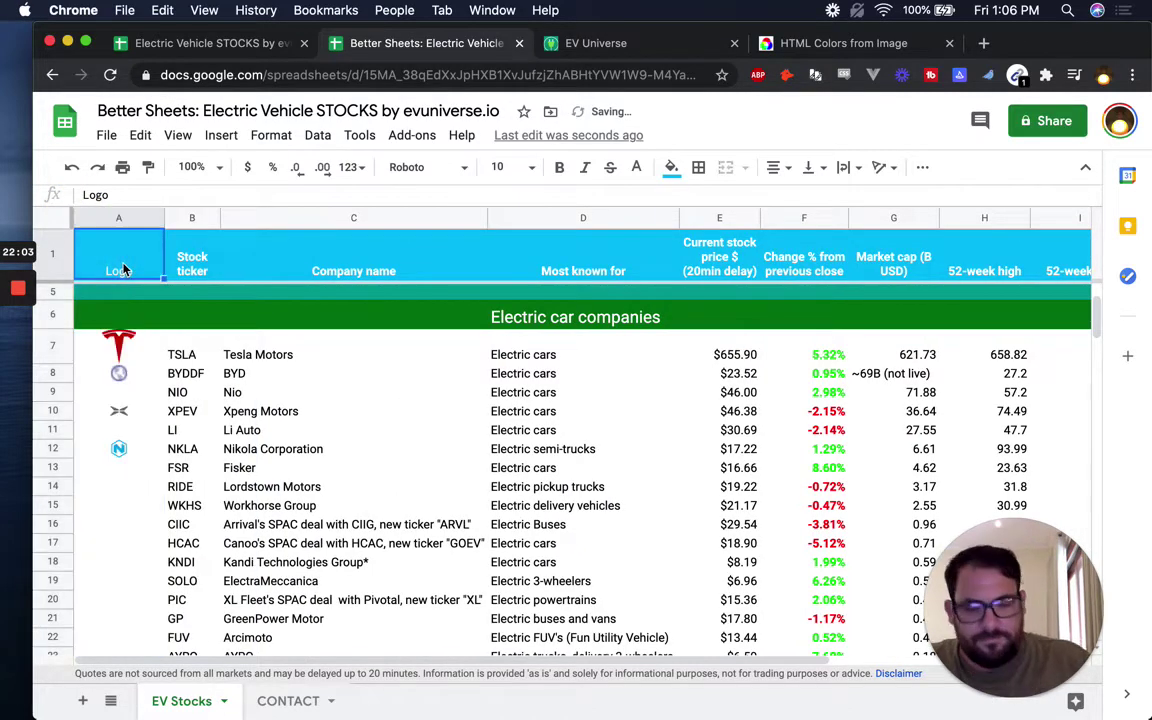
{"action": "left_click", "coordinate": [118, 291]}
{"action": "left_click", "coordinate": [52, 284]}
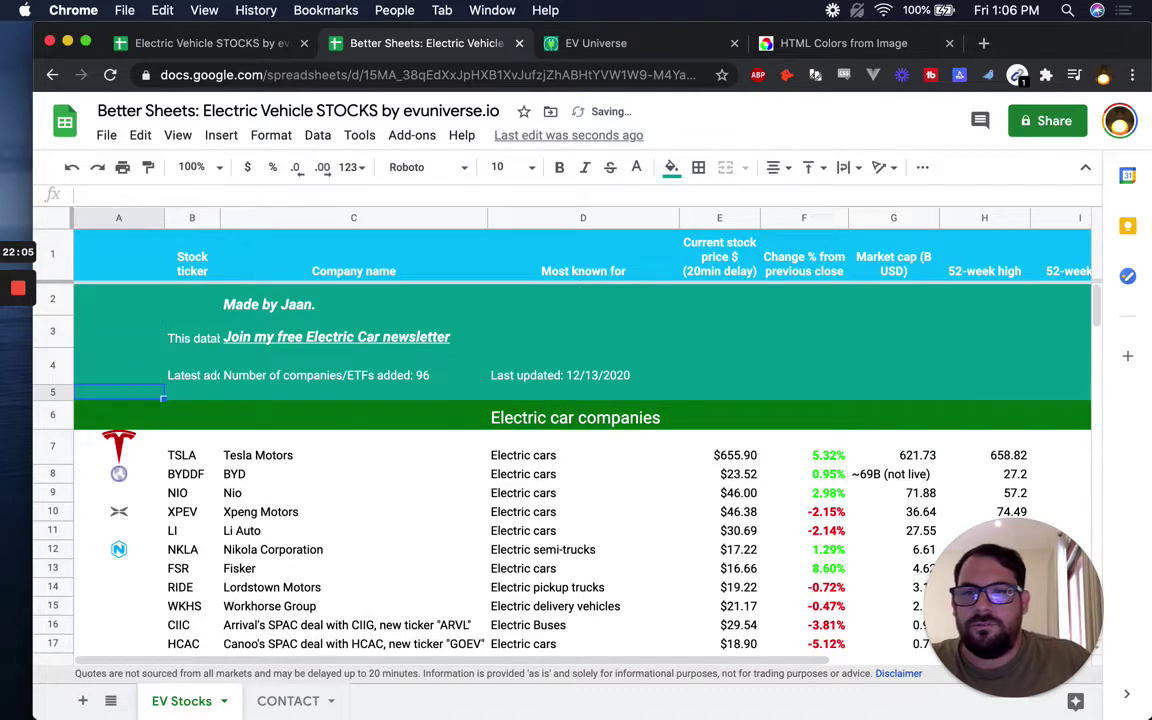
{"action": "left_click_drag", "start_coordinate": [160, 219], "coordinate": [97, 216]}
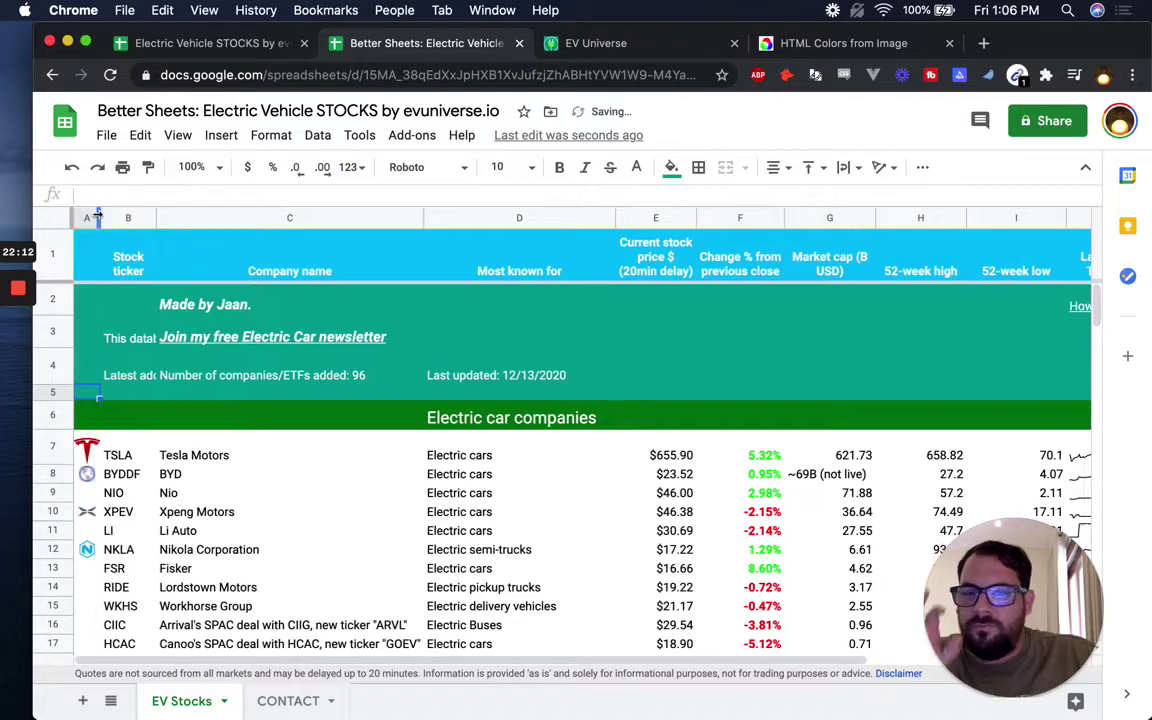
Step: Set the width of logo column A to 20 pixels
{"action": "left_click", "coordinate": [96, 451]}
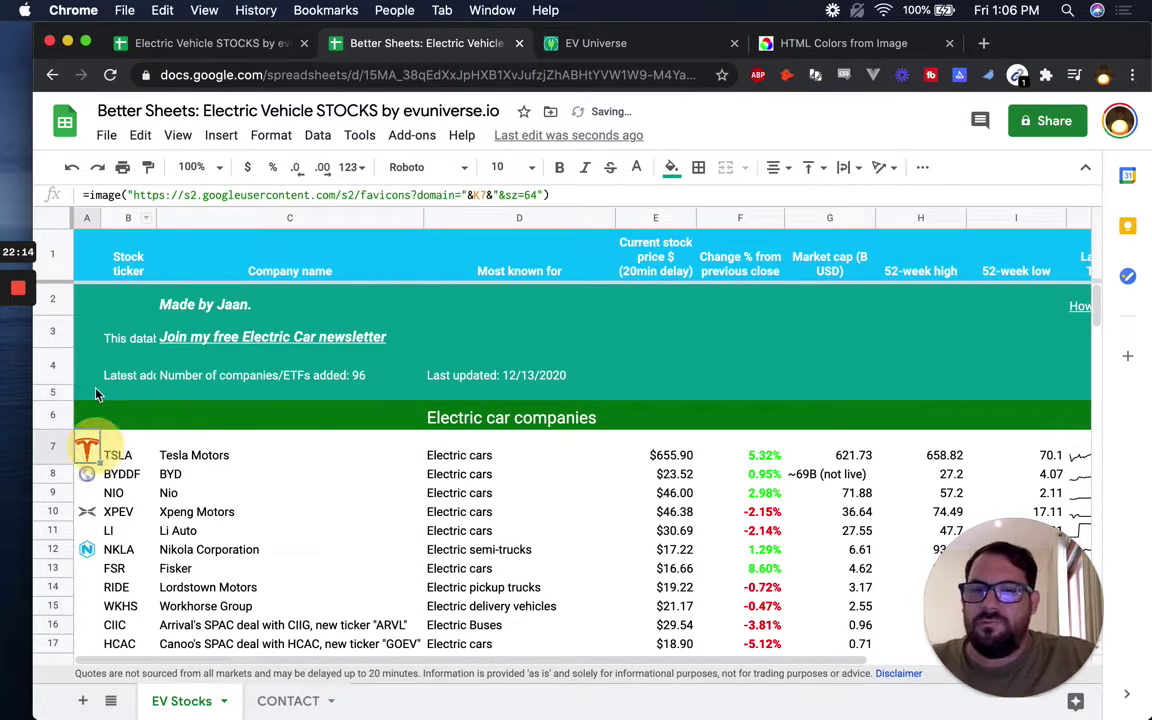
{"action": "left_click", "coordinate": [86, 218]}
{"action": "right_click", "coordinate": [86, 218]}
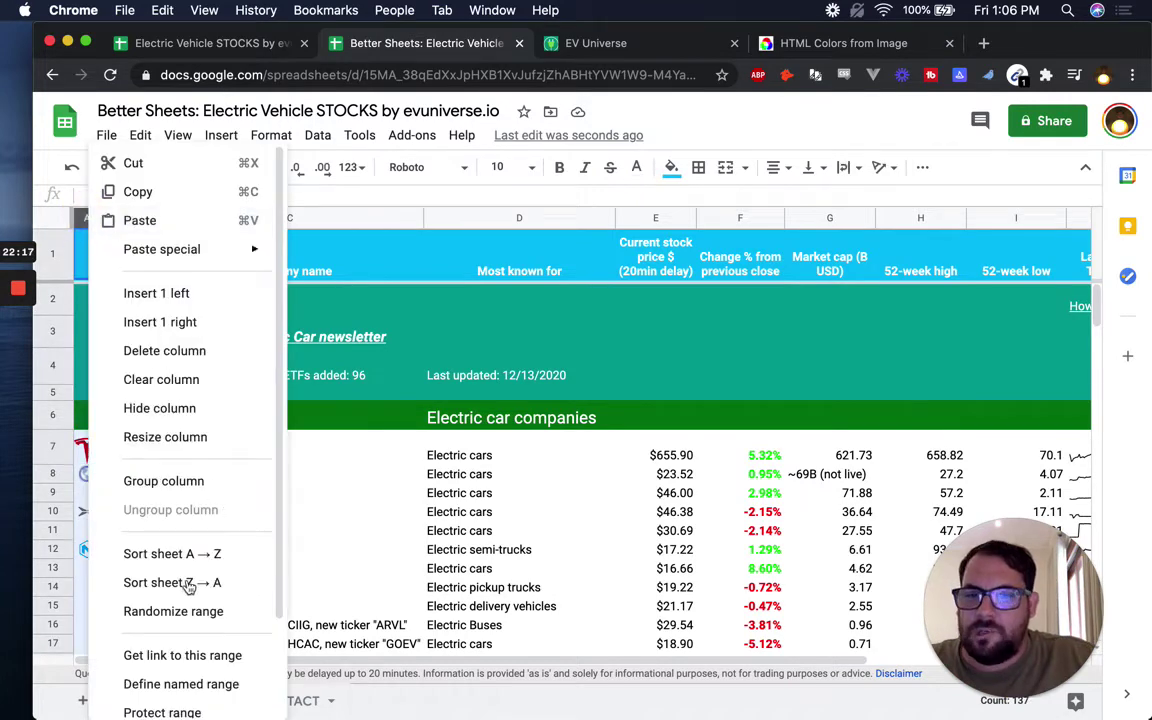
{"action": "left_click", "coordinate": [158, 445]}
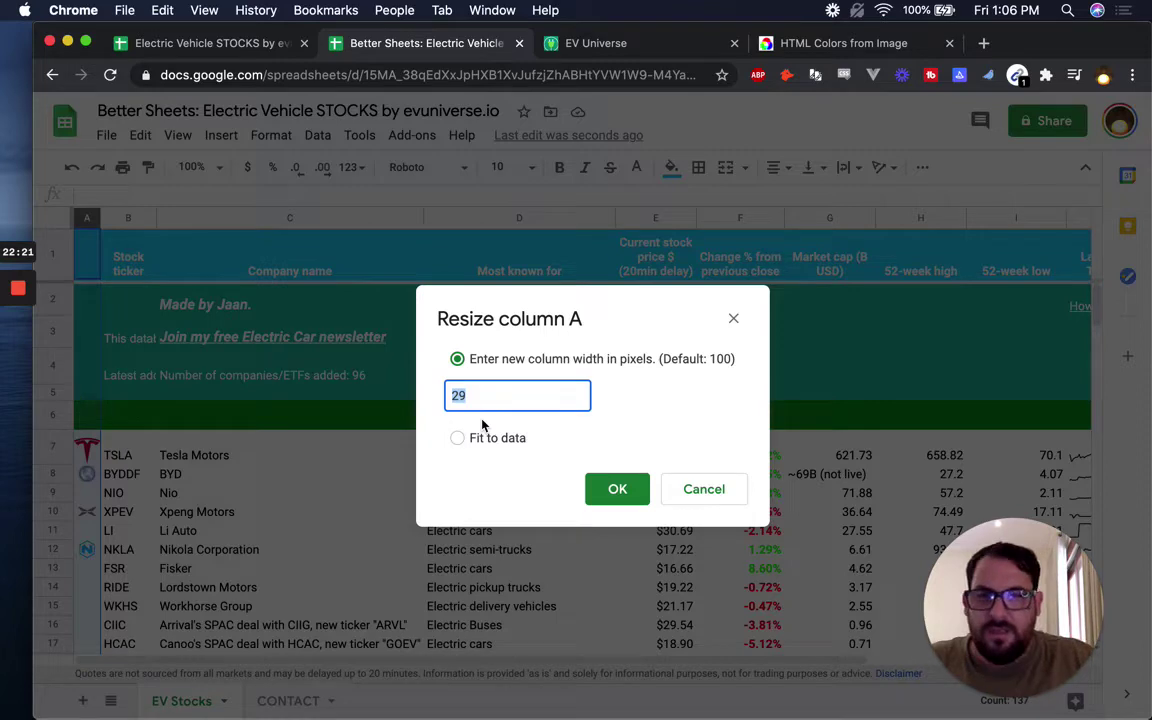
{"action": "type", "text": "20"}
{"action": "key", "text": "Return"}
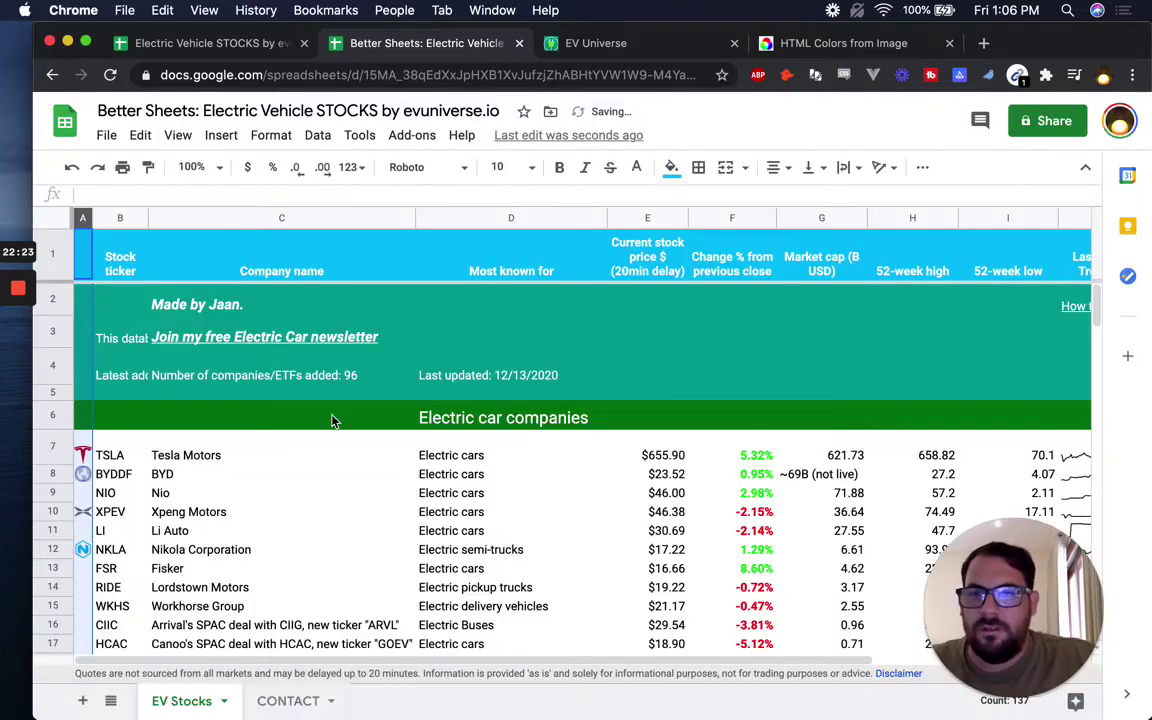
Step: Select the electric car company rows 7 to 24 and set their height to 20 pixels
{"action": "left_click", "coordinate": [53, 450]}
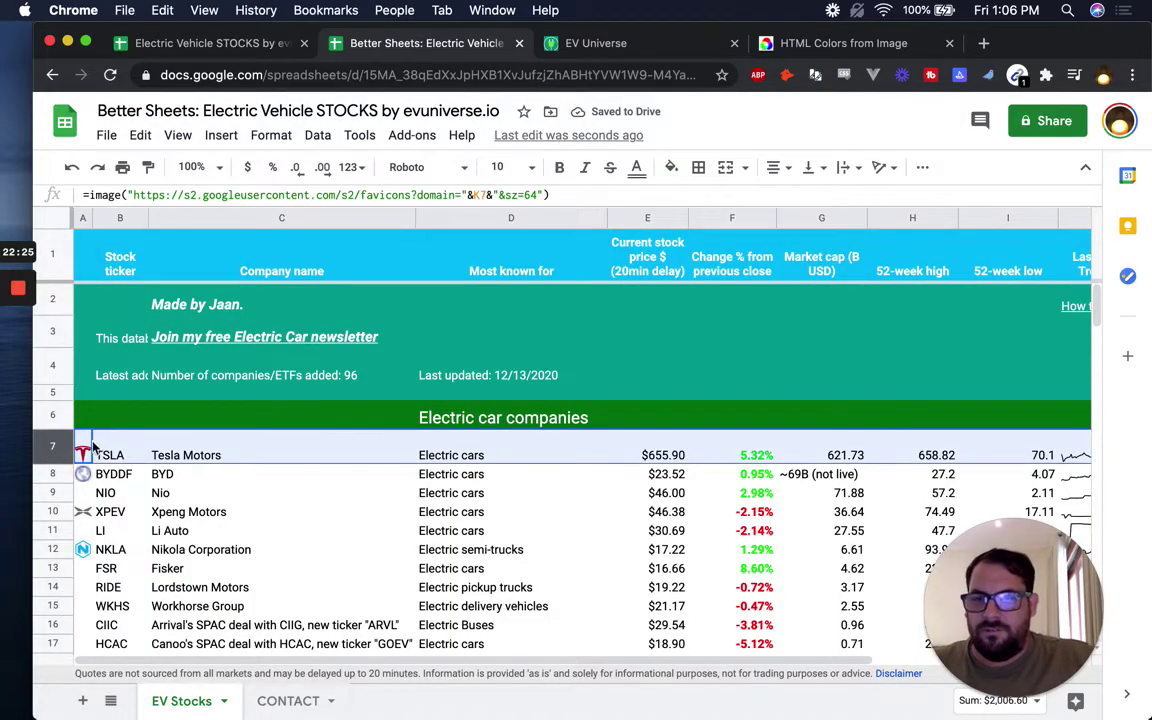
{"action": "scroll", "coordinate": [211, 560], "scroll_direction": "down", "scroll_amount": 3}
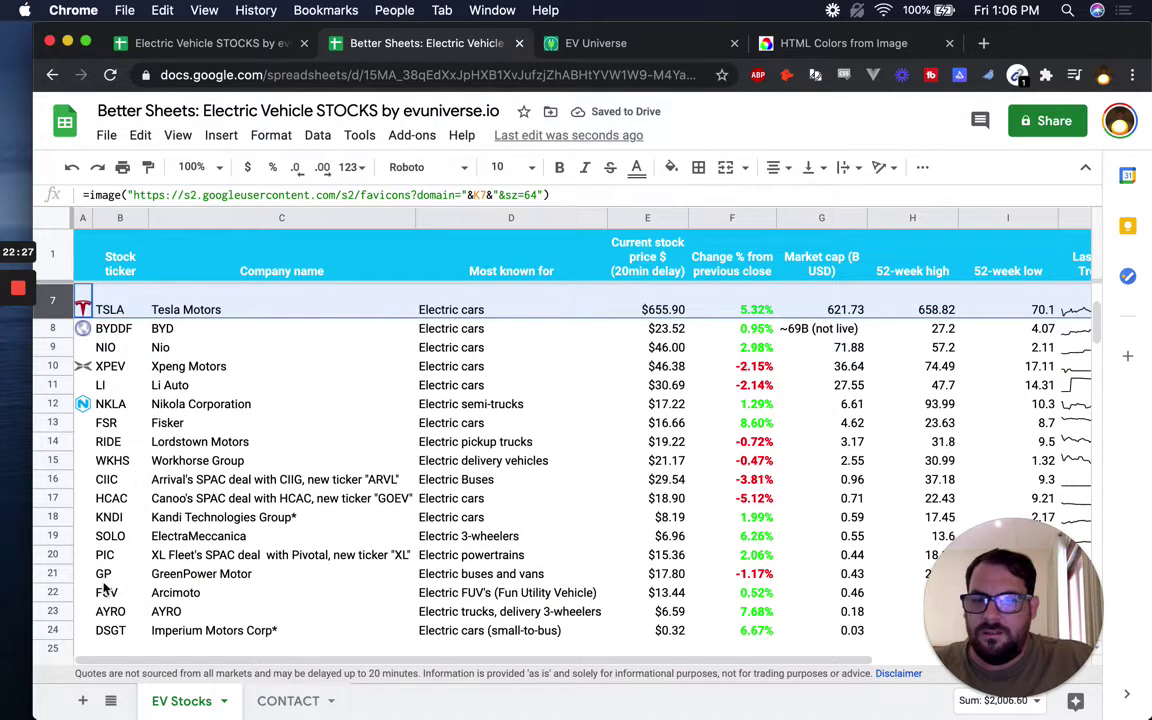
{"action": "scroll", "coordinate": [105, 590], "scroll_direction": "down", "scroll_amount": 2}
{"action": "left_click", "coordinate": [53, 556], "text": "shift"}
{"action": "right_click", "coordinate": [53, 556]}
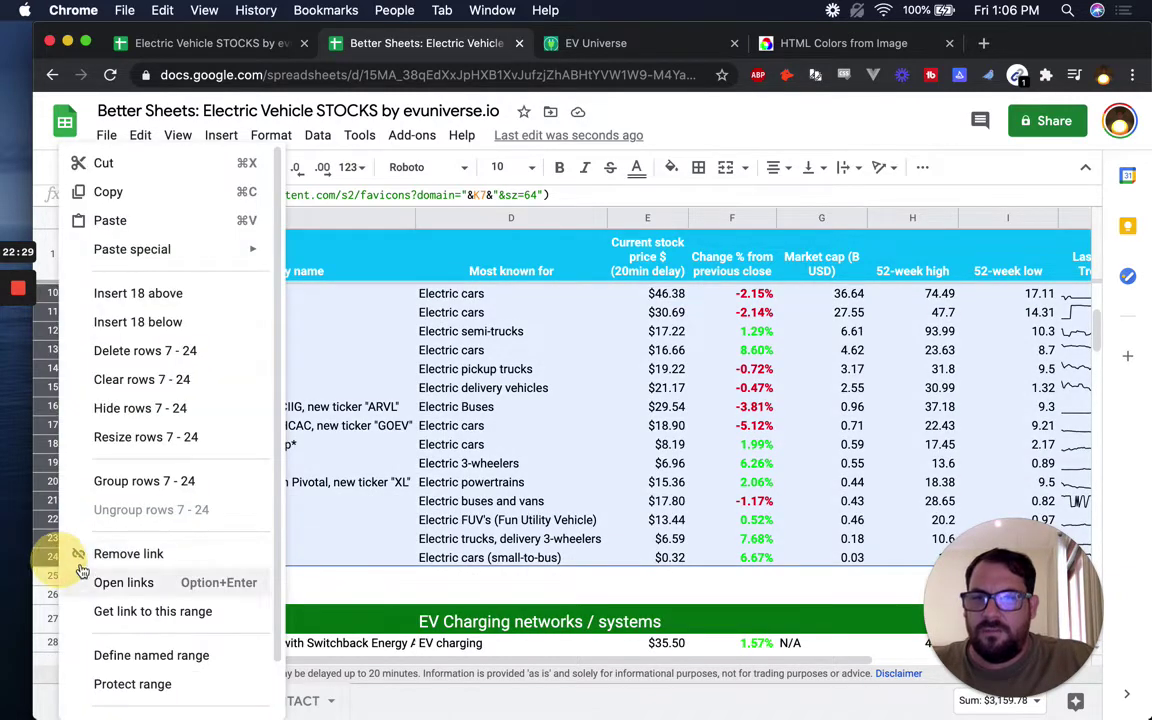
{"action": "left_click", "coordinate": [138, 437]}
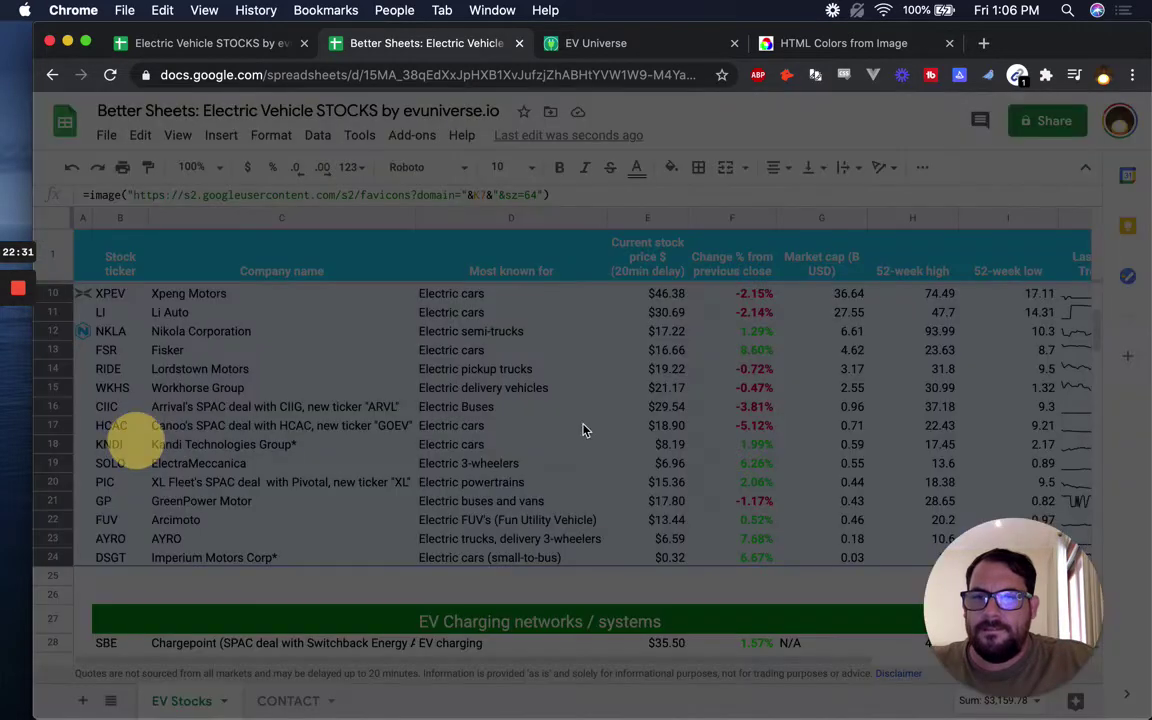
{"action": "double_click", "coordinate": [530, 396]}
{"action": "type", "text": "20"}
{"action": "left_click", "coordinate": [589, 494]}
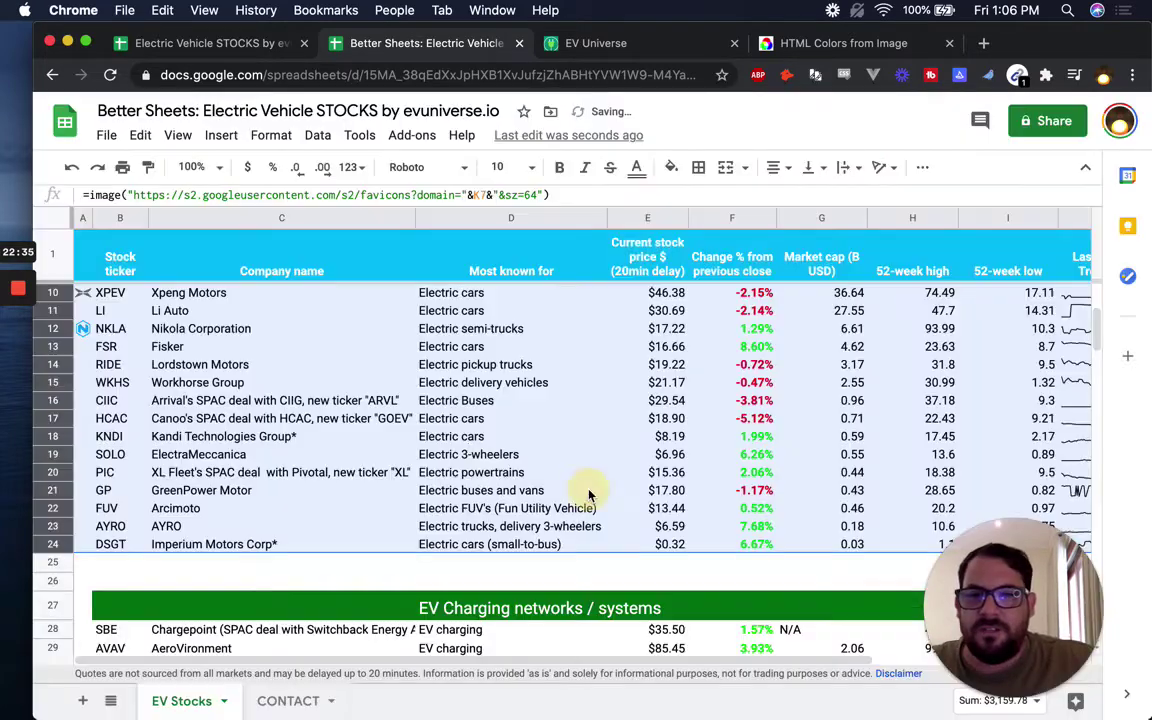
Step: Set the height of rows 7 to 24 to 30 pixels
{"action": "scroll", "coordinate": [260, 392], "scroll_direction": "up", "scroll_amount": 4}
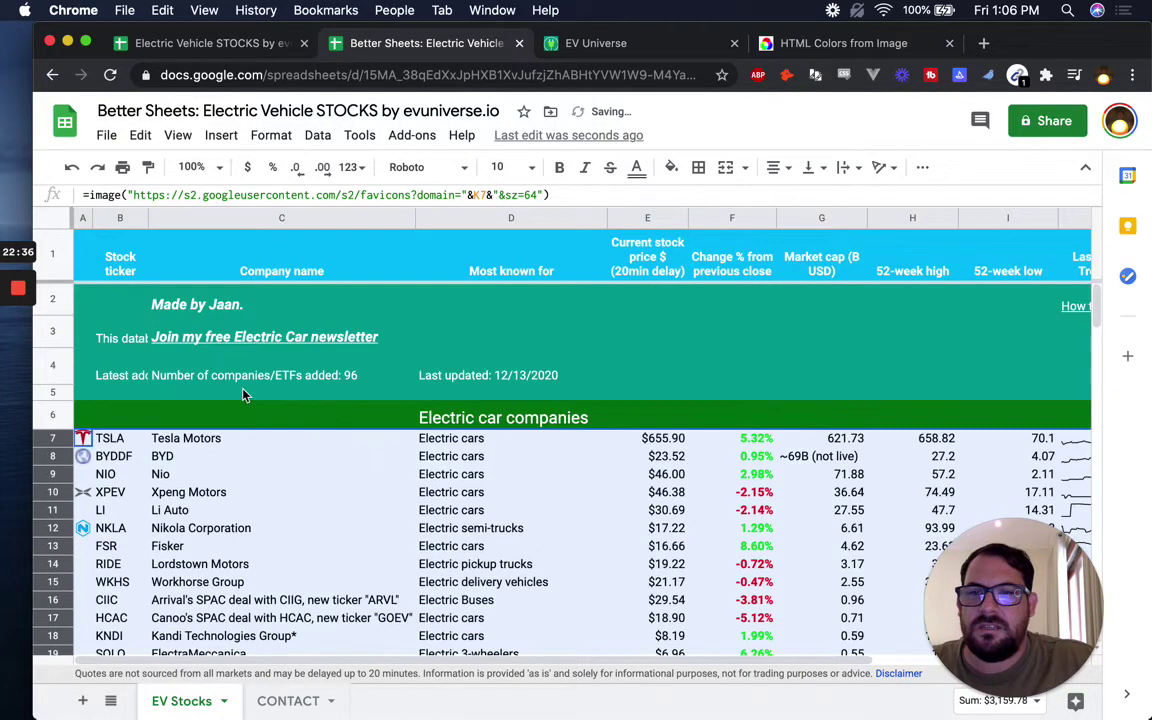
{"action": "right_click", "coordinate": [57, 441]}
{"action": "left_click", "coordinate": [110, 436]}
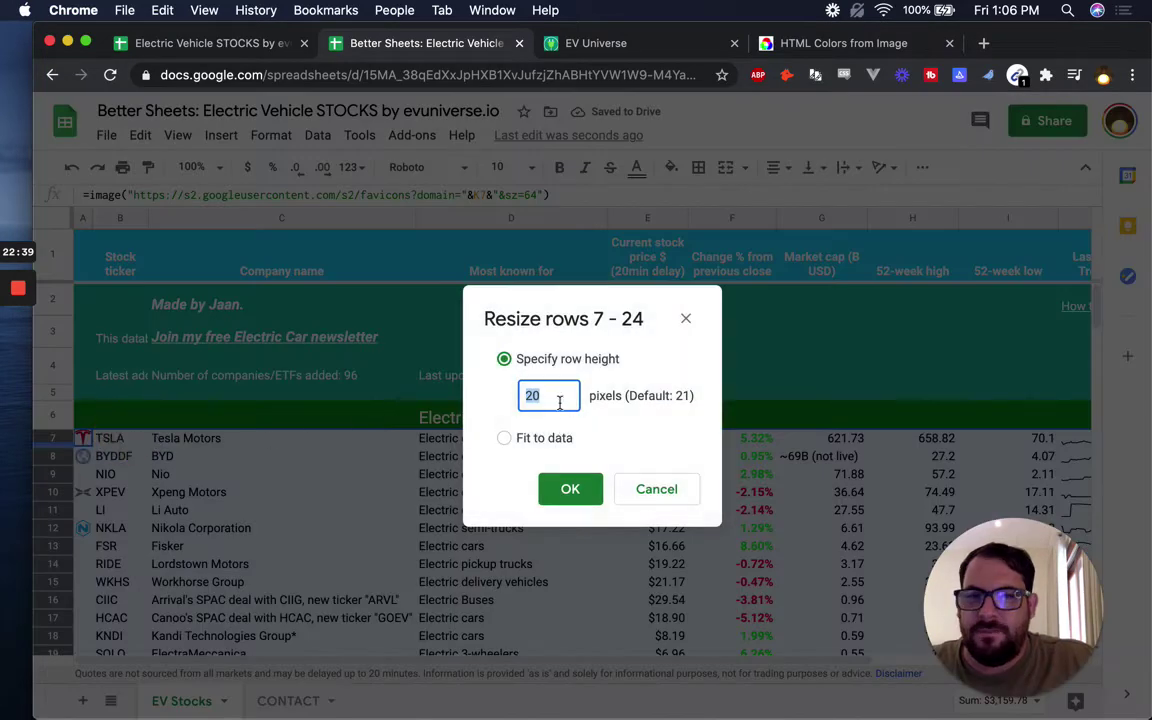
{"action": "type", "text": "30"}
{"action": "key", "text": "Return"}
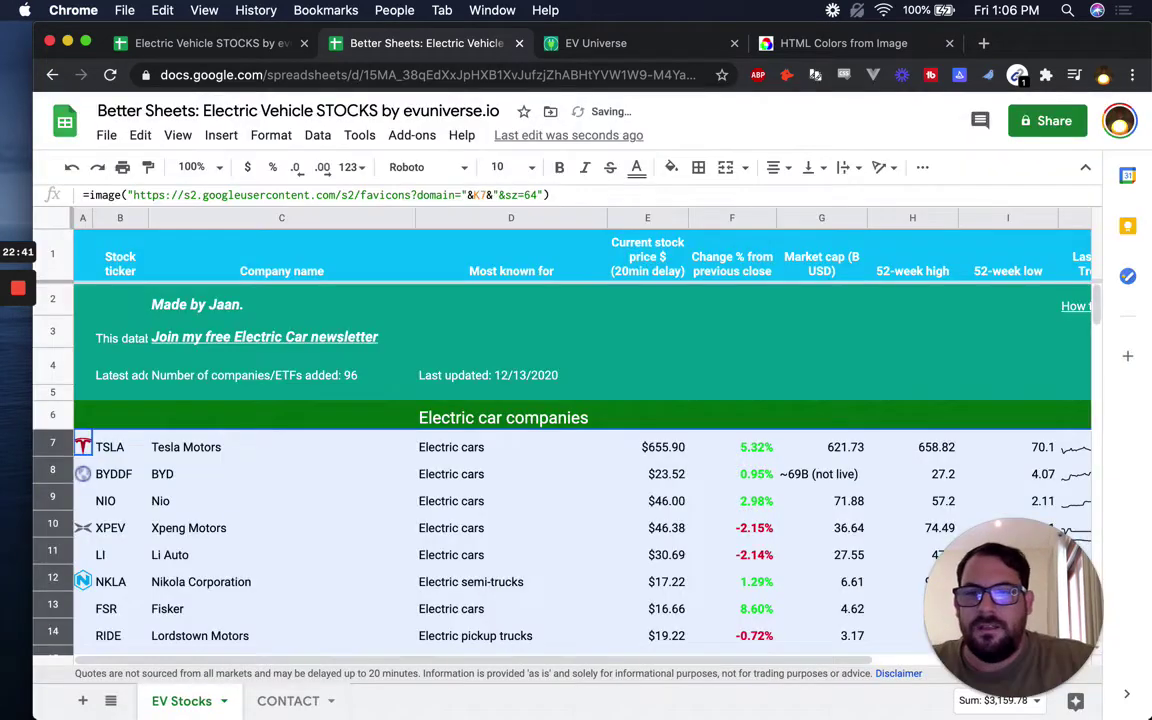
Step: Set the width of logo column A to 30 pixels
{"action": "scroll", "coordinate": [230, 525], "scroll_direction": "down", "scroll_amount": 1}
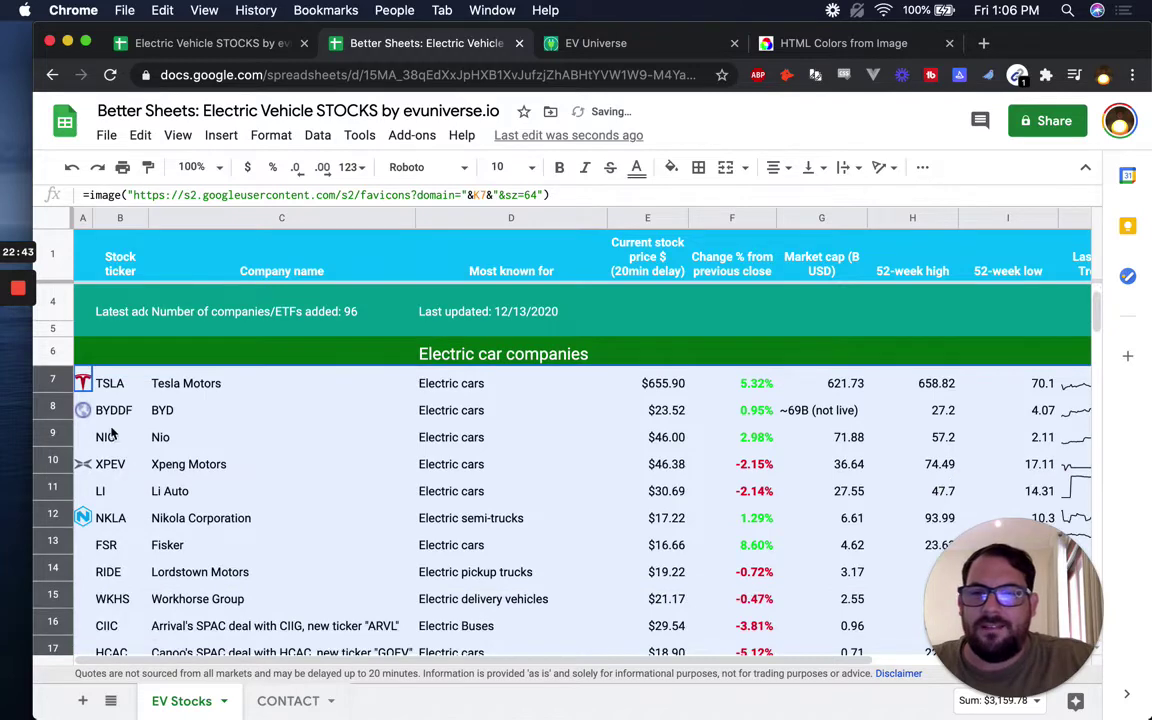
{"action": "left_click", "coordinate": [84, 217]}
{"action": "right_click", "coordinate": [84, 217]}
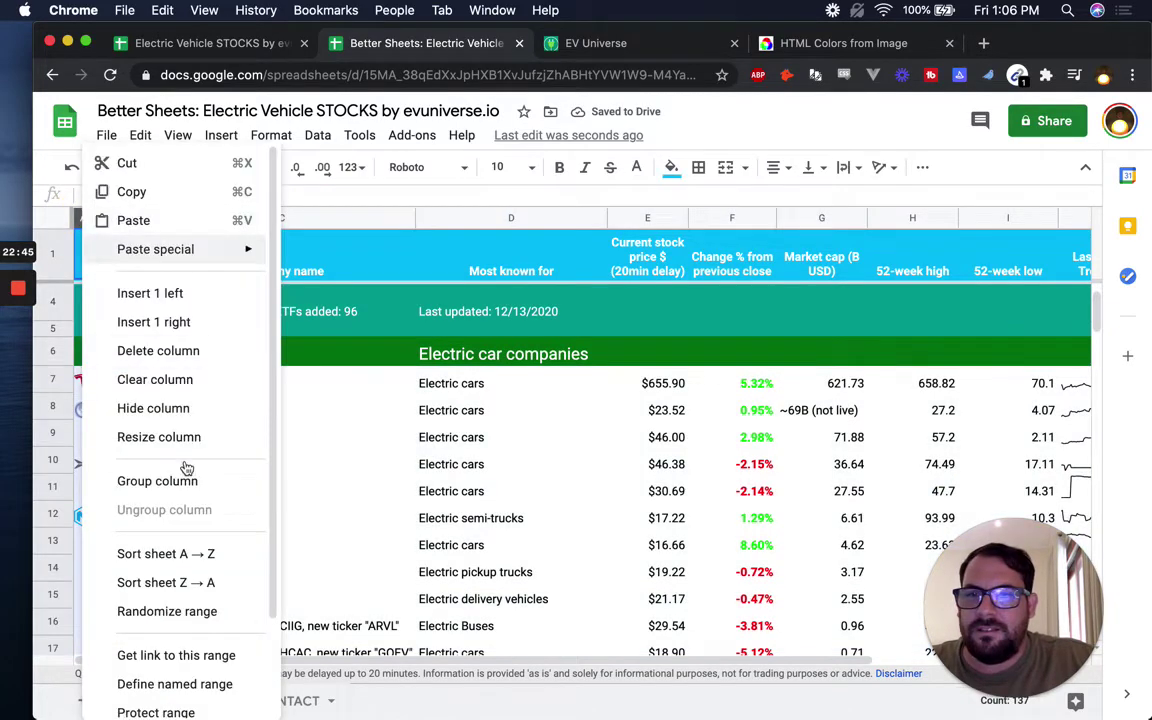
{"action": "left_click", "coordinate": [170, 439]}
{"action": "type", "text": "30"}
{"action": "key", "text": "Return"}
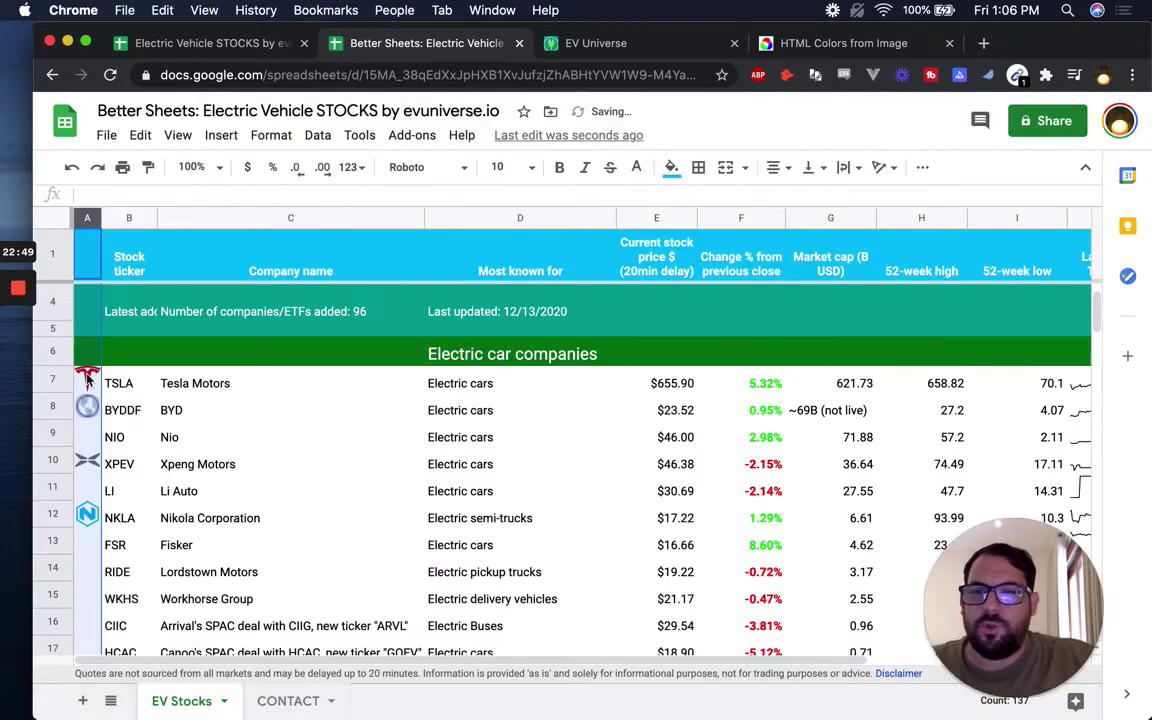
{"action": "left_click", "coordinate": [88, 380]}
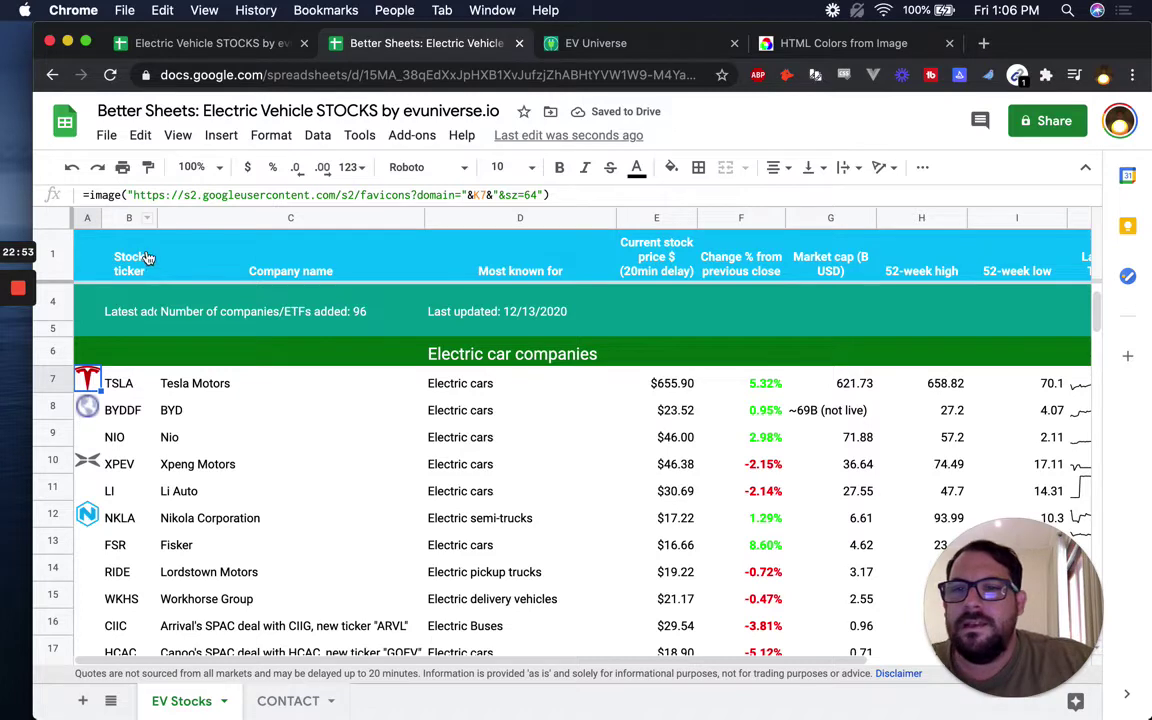
Step: Freeze the first two columns, the logos and the stock tickers
{"action": "left_click", "coordinate": [145, 381]}
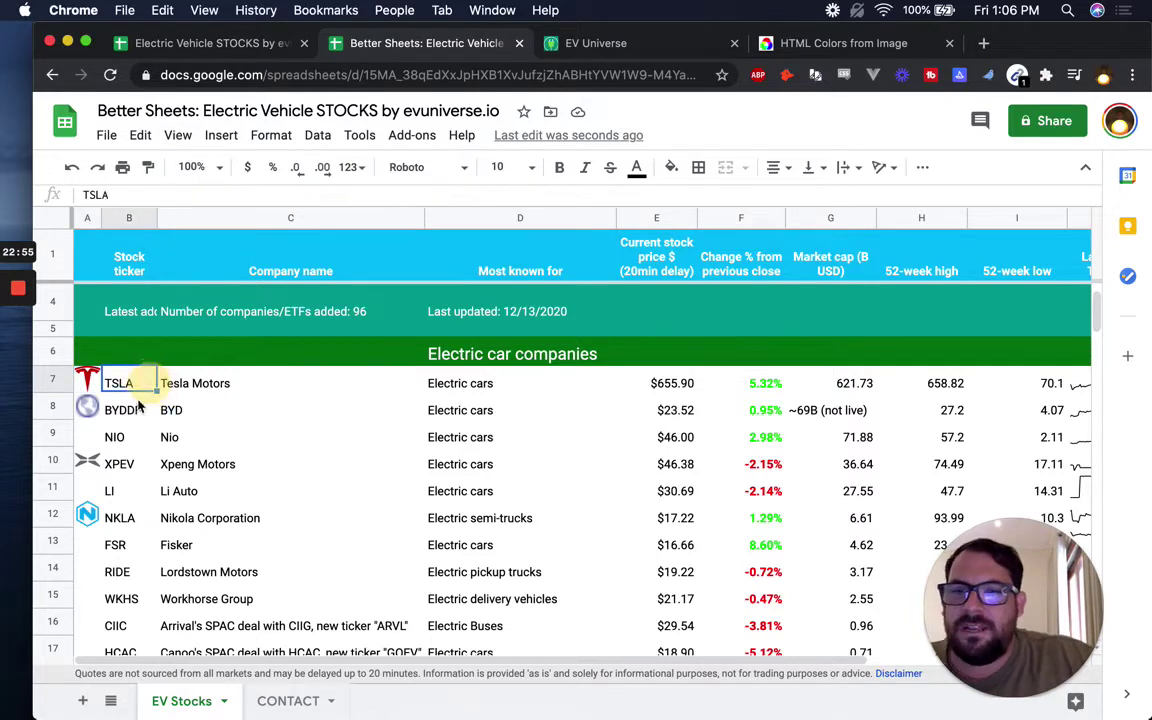
{"action": "left_click_drag", "start_coordinate": [112, 228], "coordinate": [157, 218]}
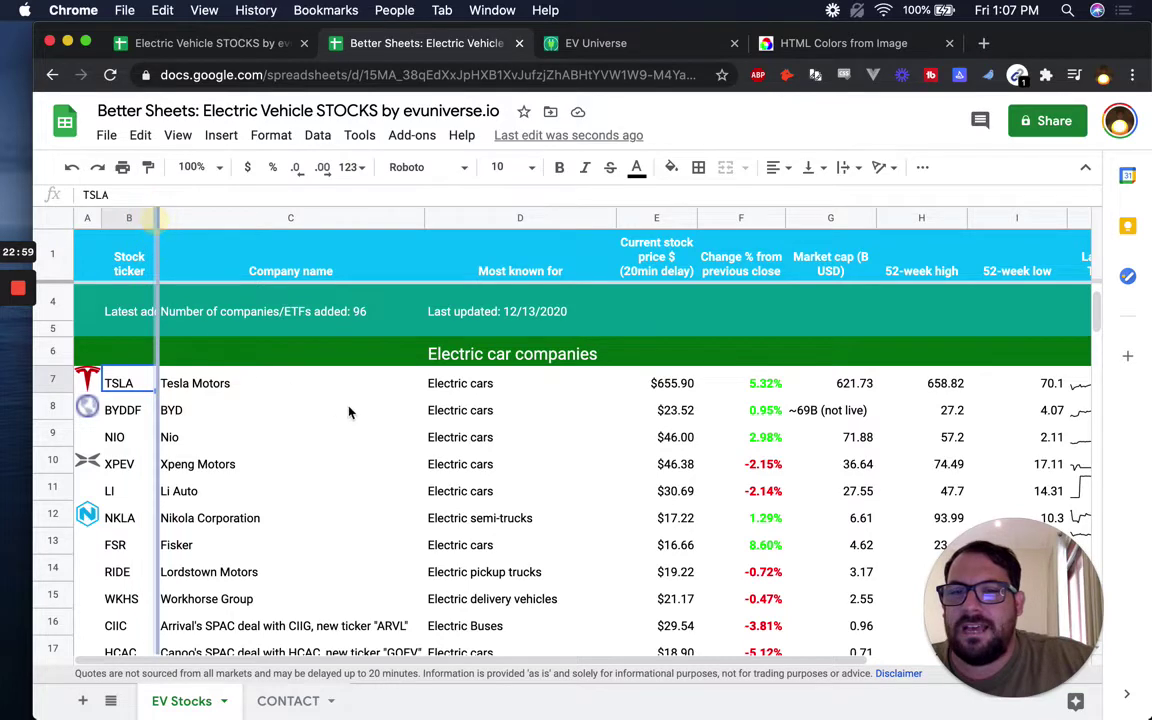
{"action": "left_click", "coordinate": [305, 402]}
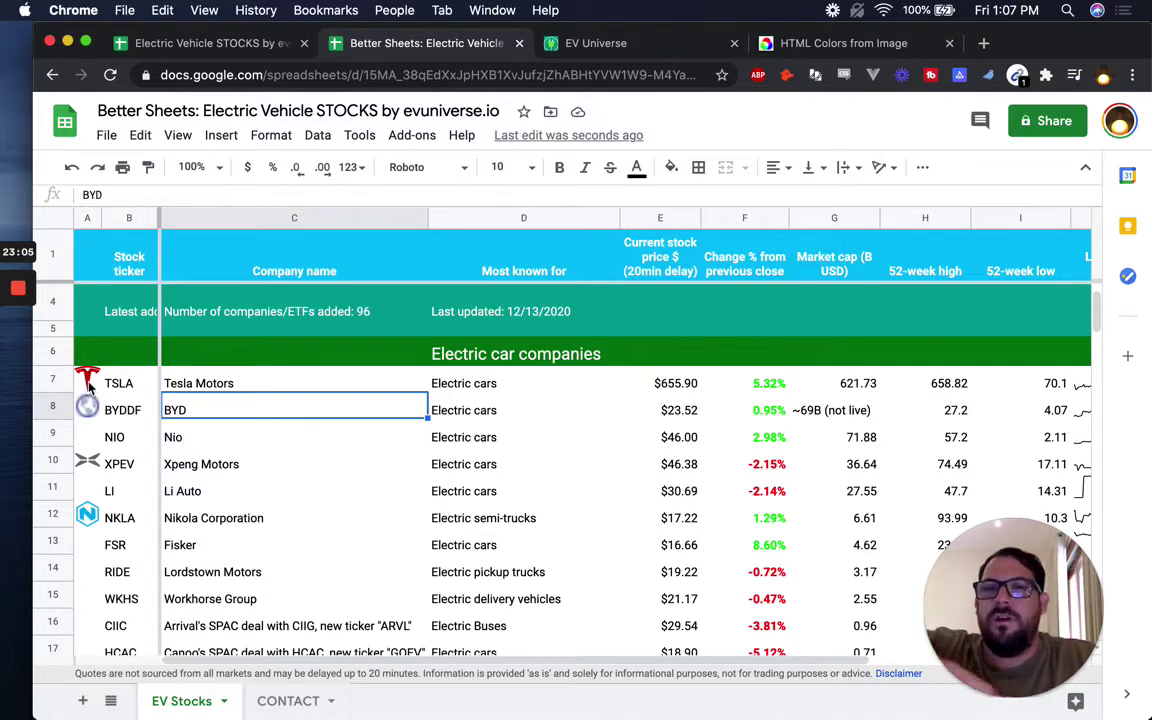
Step: Inspect the logo formulas in A7 and A8 and look across row 8 to the url column with the first columns frozen
{"action": "left_click", "coordinate": [84, 382]}
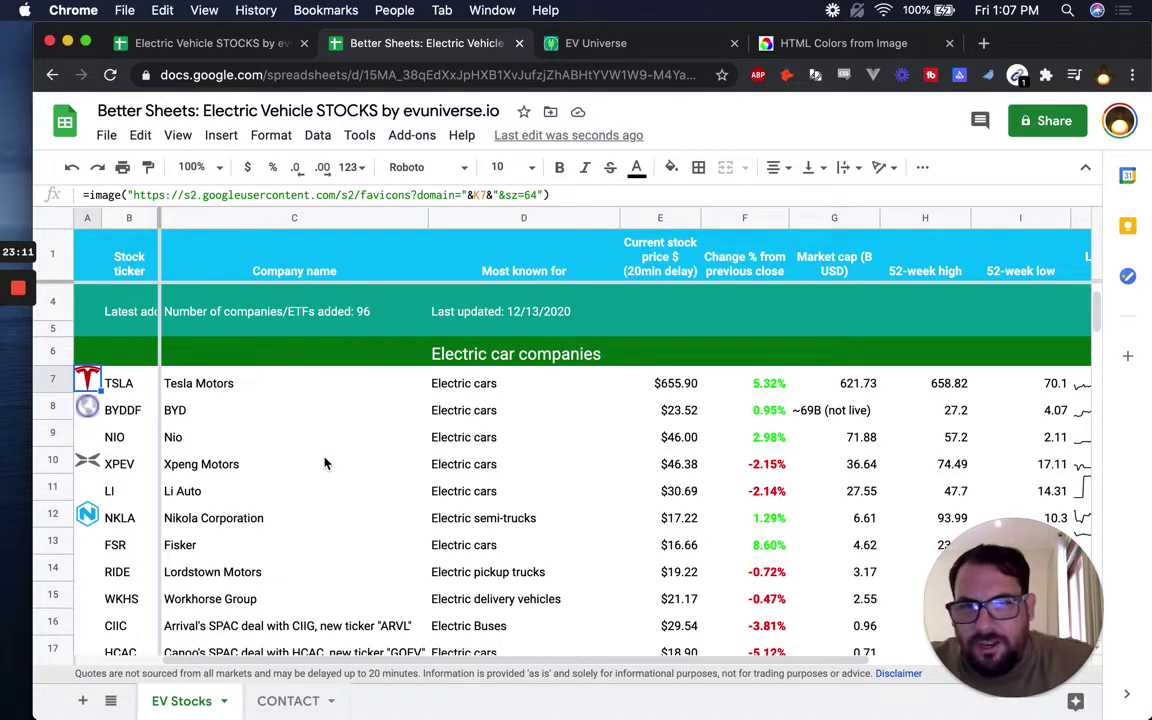
{"action": "left_click", "coordinate": [343, 412]}
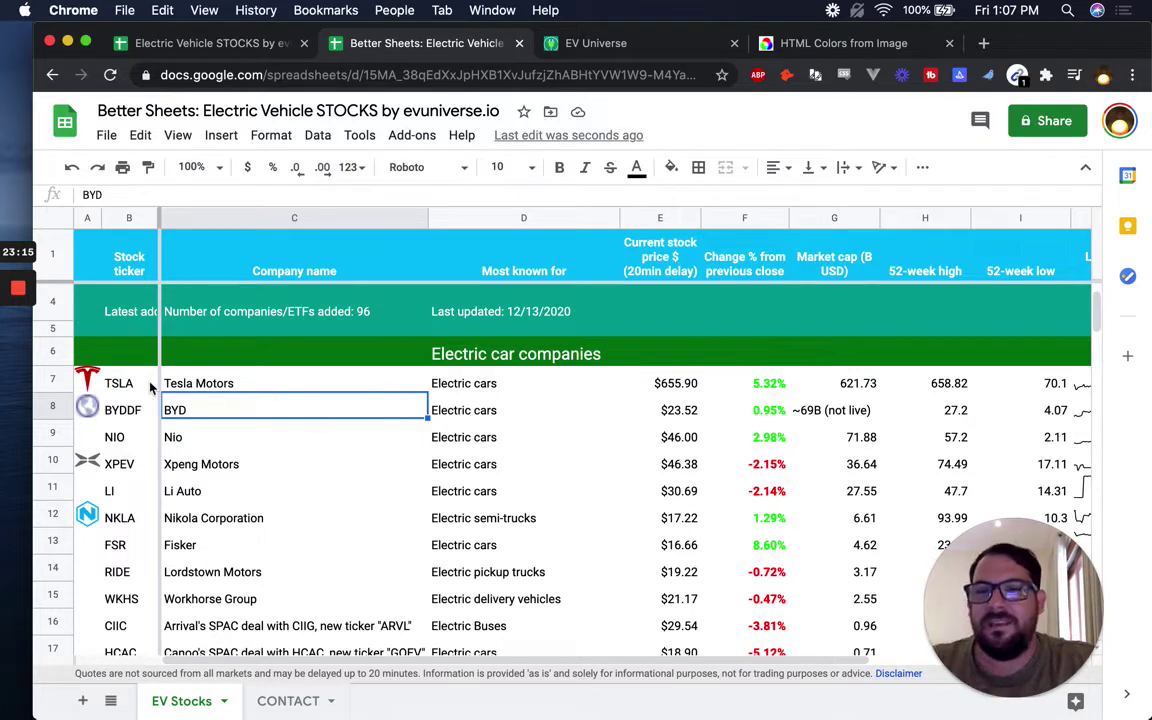
{"action": "left_click", "coordinate": [94, 415]}
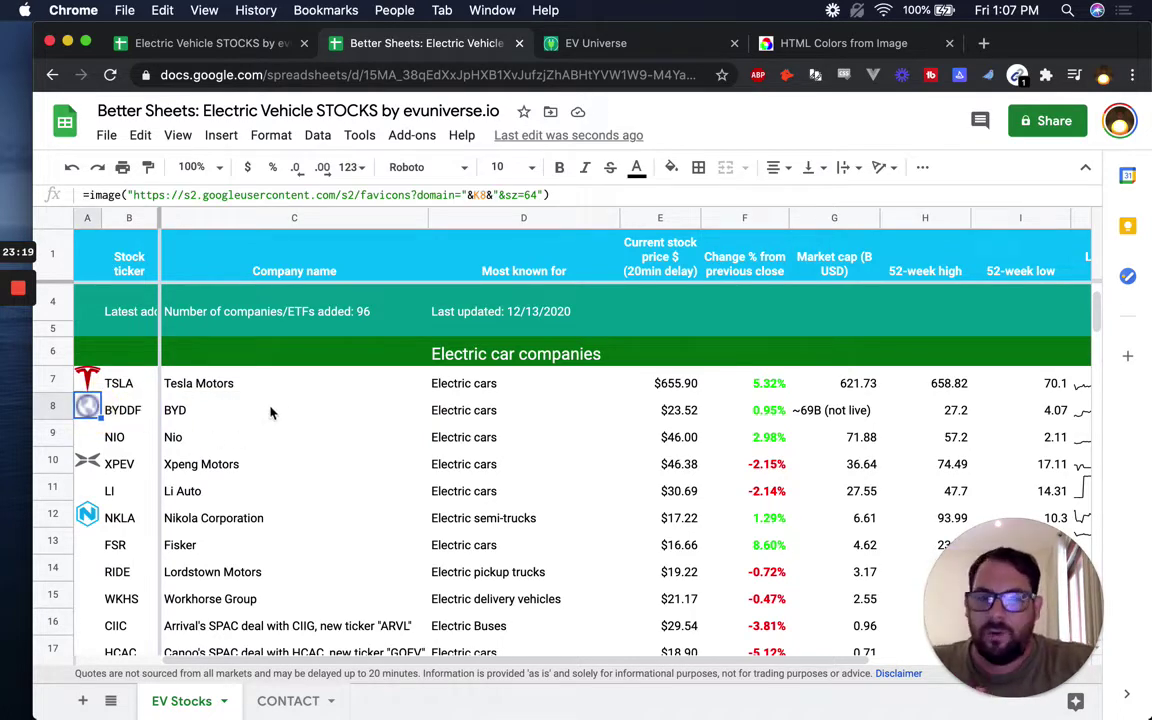
{"action": "key", "text": "Right"}
{"action": "key", "text": "Right"}
{"action": "key", "text": "Right"}
{"action": "key", "text": "Right"}
{"action": "key", "text": "Right"}
{"action": "key", "text": "Right"}
{"action": "key", "text": "Right"}
{"action": "key", "text": "Right"}
{"action": "key", "text": "Right"}
{"action": "key", "text": "Right"}
{"action": "key", "text": "Right"}
{"action": "key", "text": "Left"}
{"action": "key", "text": "Left"}
{"action": "key", "text": "Left"}
{"action": "key", "text": "Left"}
{"action": "key", "text": "Left"}
{"action": "key", "text": "Left"}
{"action": "key", "text": "Left"}
{"action": "key", "text": "Left"}
{"action": "key", "text": "Left"}
{"action": "key", "text": "Left"}
{"action": "key", "text": "Left"}
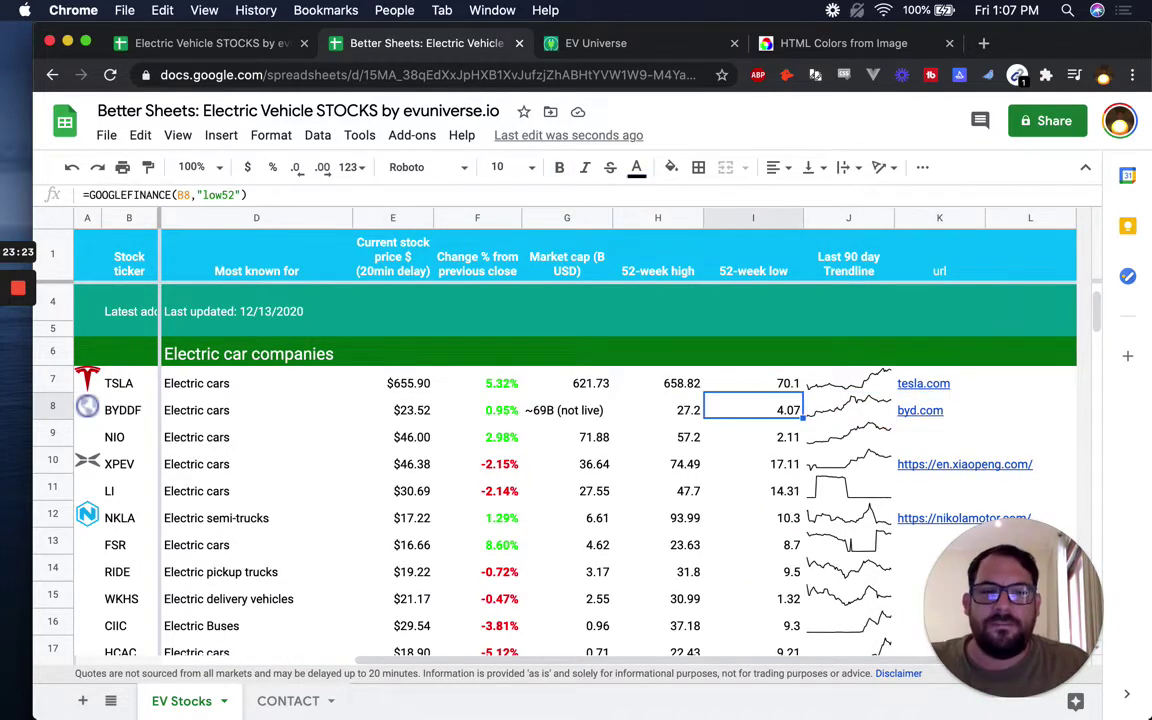
Step: Examine the change-from-previous-close formulas in F7 to F9
{"action": "key", "text": "Right"}
{"action": "key", "text": "Right"}
{"action": "key", "text": "Right"}
{"action": "key", "text": "Right"}
{"action": "key", "text": "Right"}
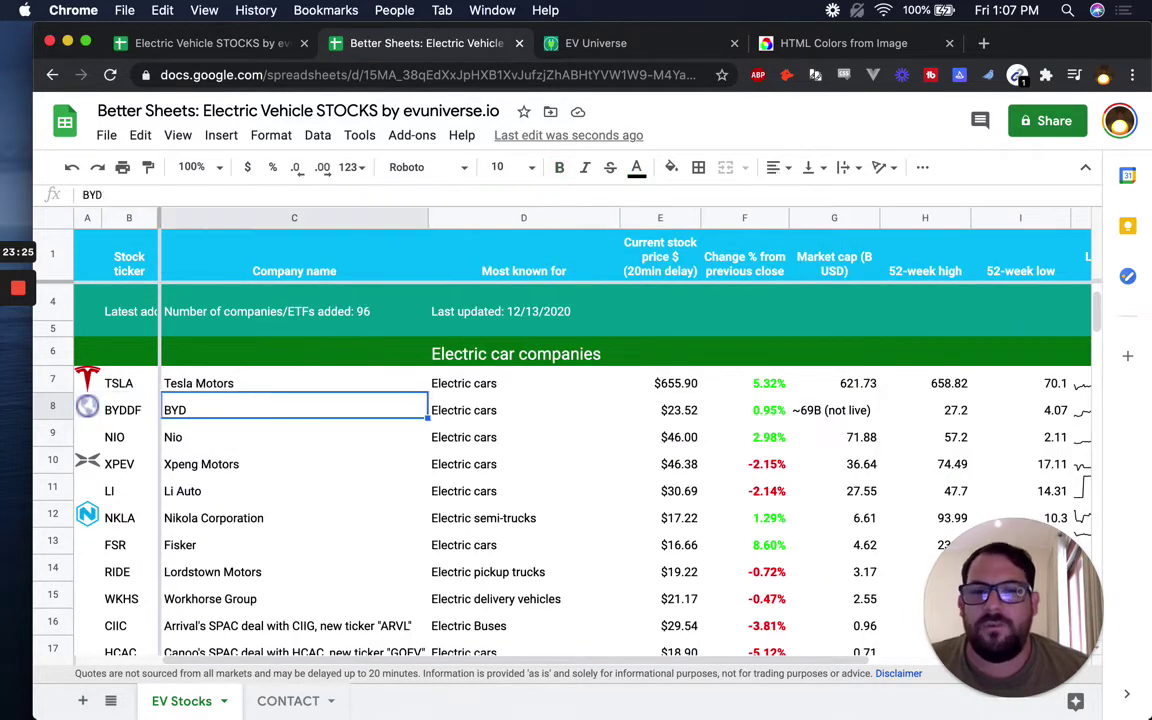
{"action": "key", "text": "Up"}
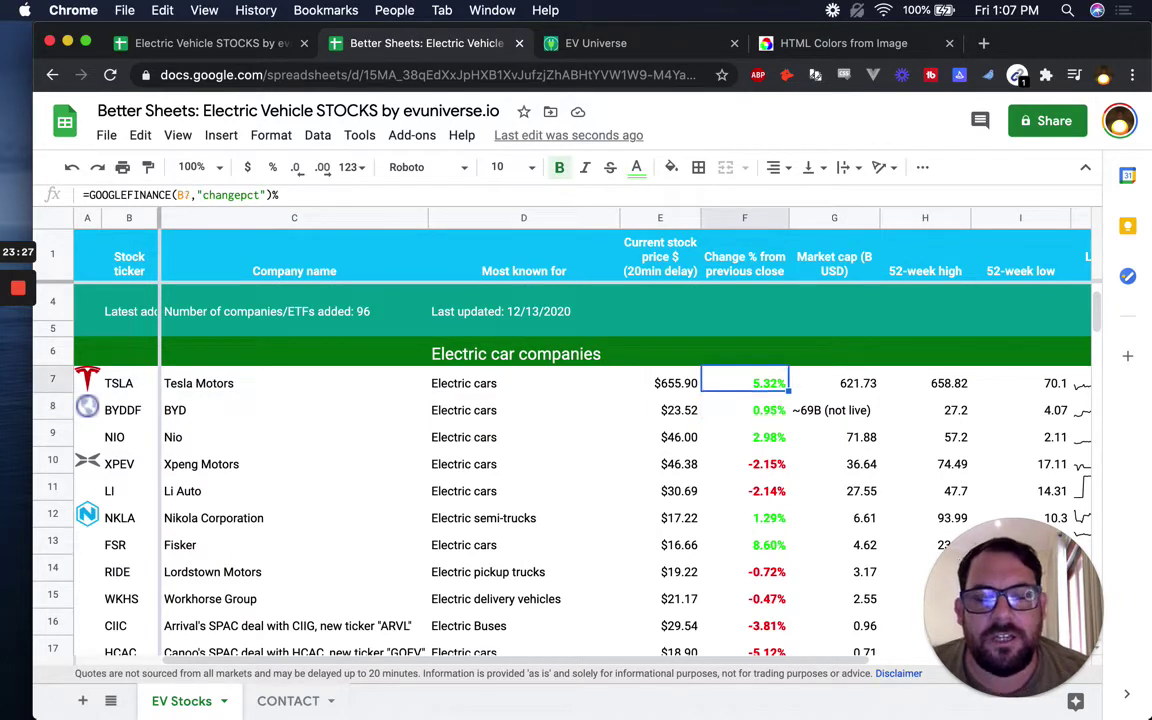
{"action": "key", "text": "Down"}
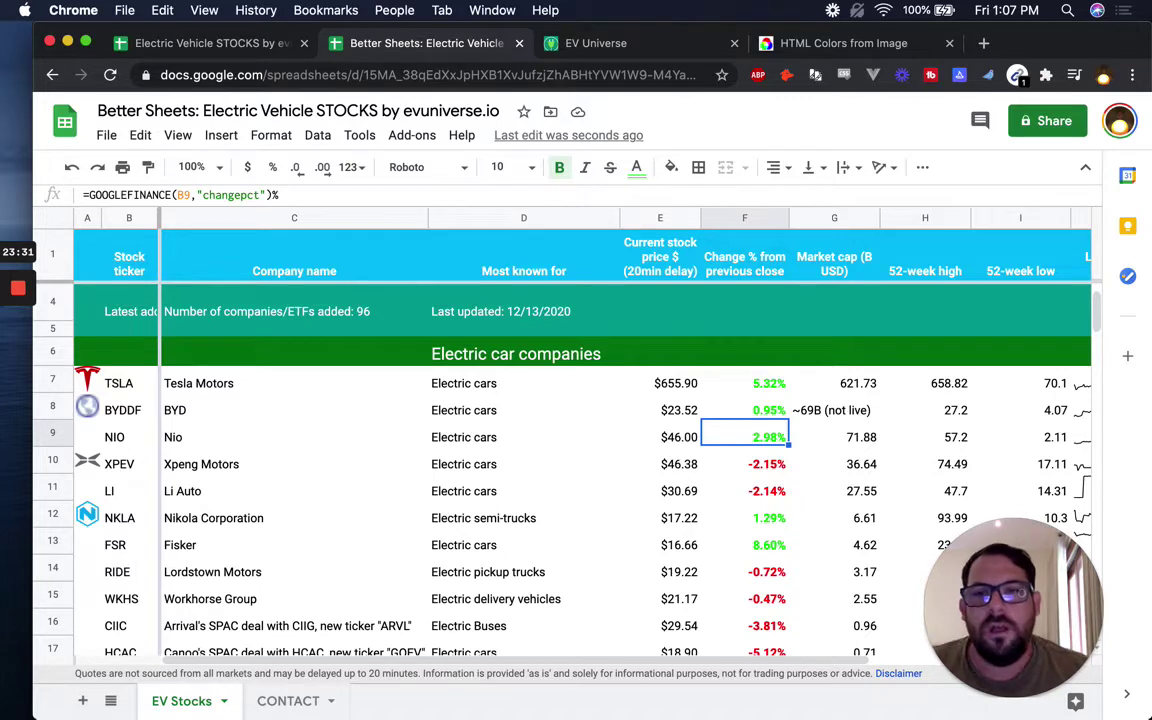
{"action": "key", "text": "Up"}
{"action": "key", "text": "Up"}
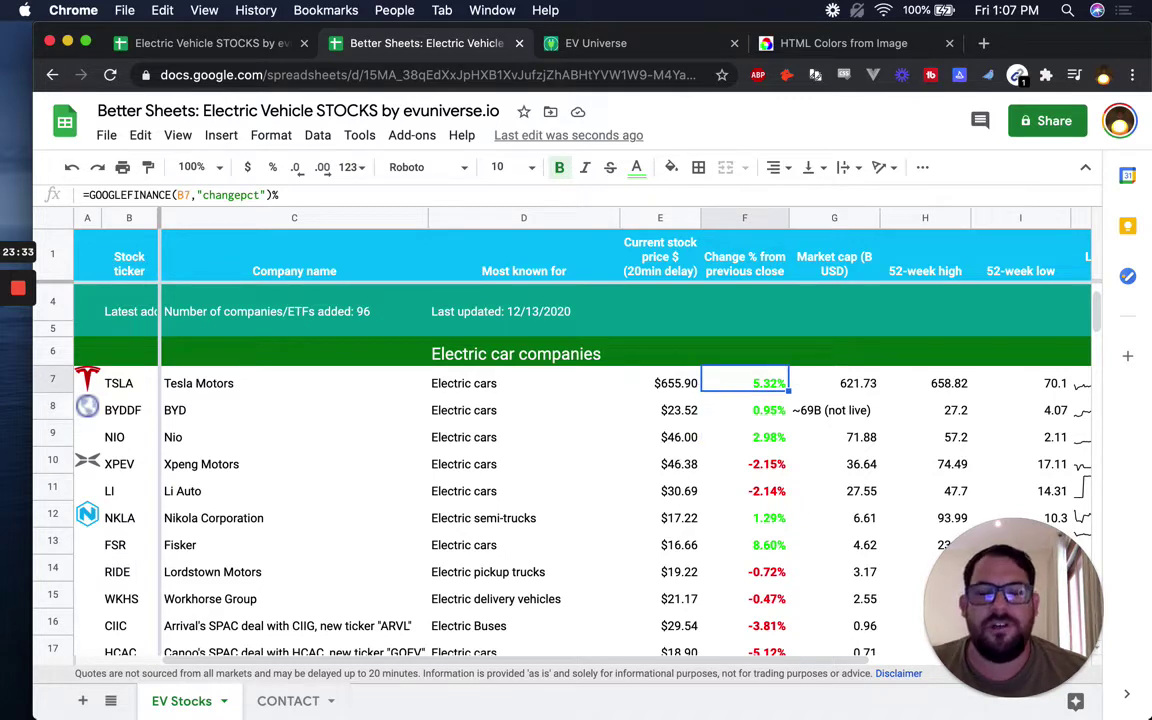
{"action": "key", "text": "Down"}
{"action": "key", "text": "Down"}
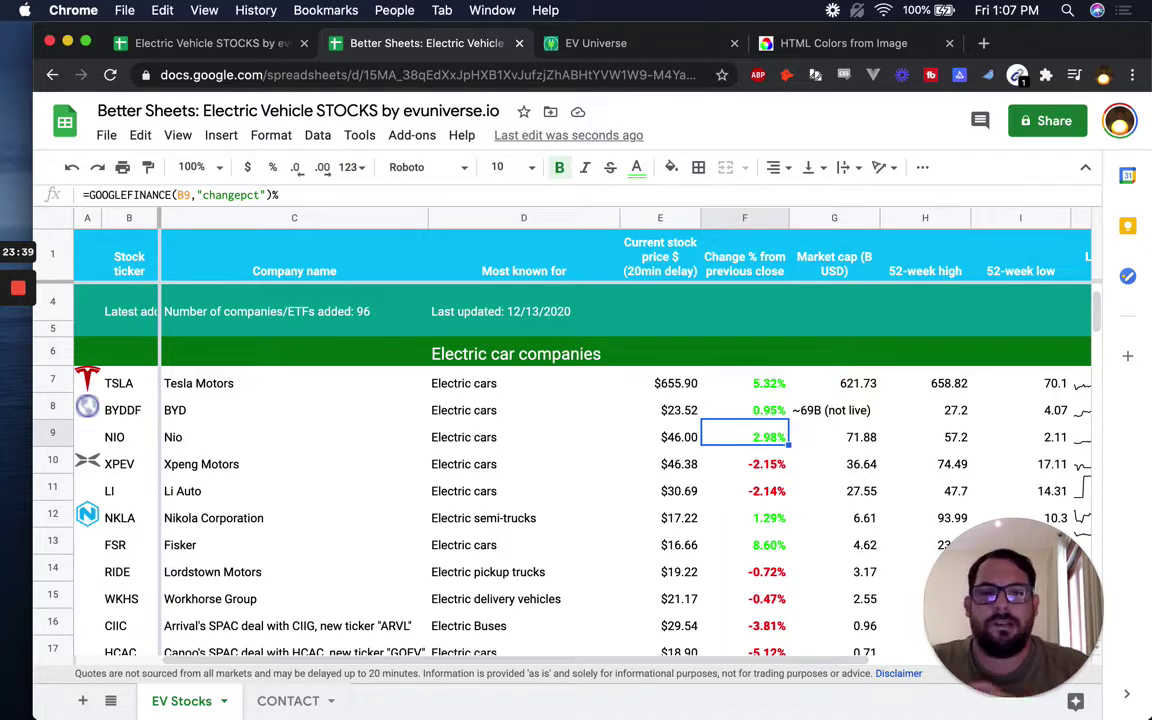
Step: Add the option {"color","green"} to the SPARKLINE formula for Tesla's 90-day trendline in J7
{"action": "key", "text": "Up"}
{"action": "key", "text": "Up"}
{"action": "key", "text": "Right"}
{"action": "key", "text": "Right"}
{"action": "key", "text": "Right"}
{"action": "key", "text": "Right"}
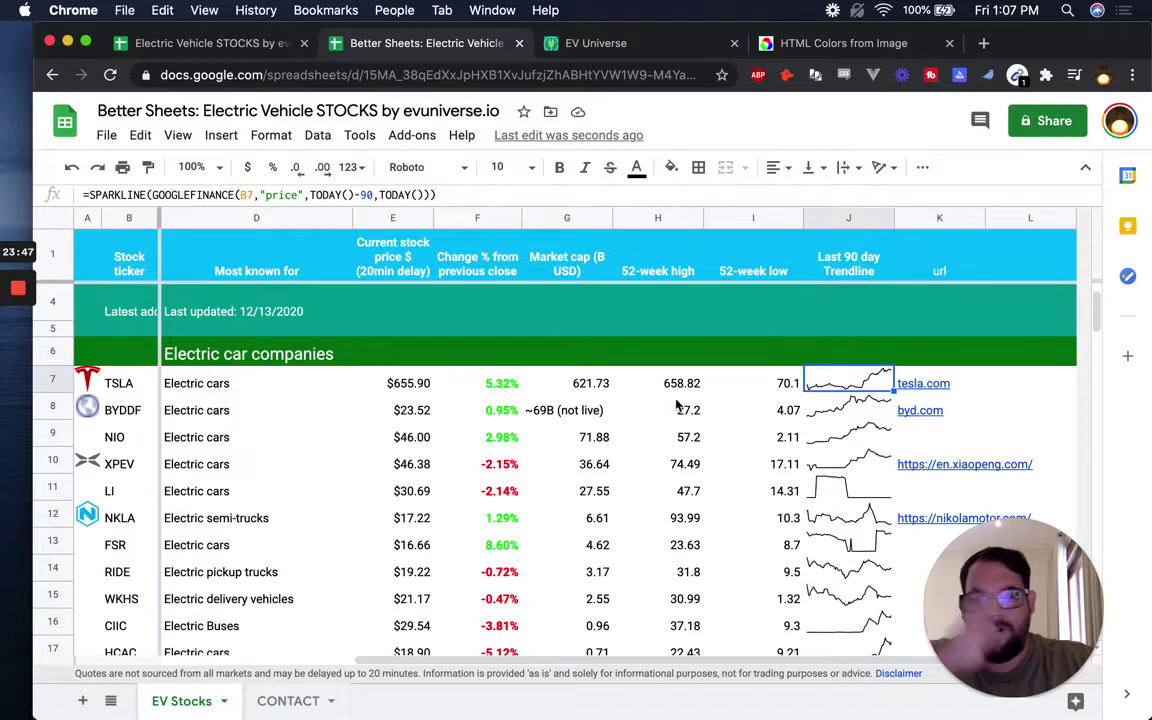
{"action": "double_click", "coordinate": [845, 378]}
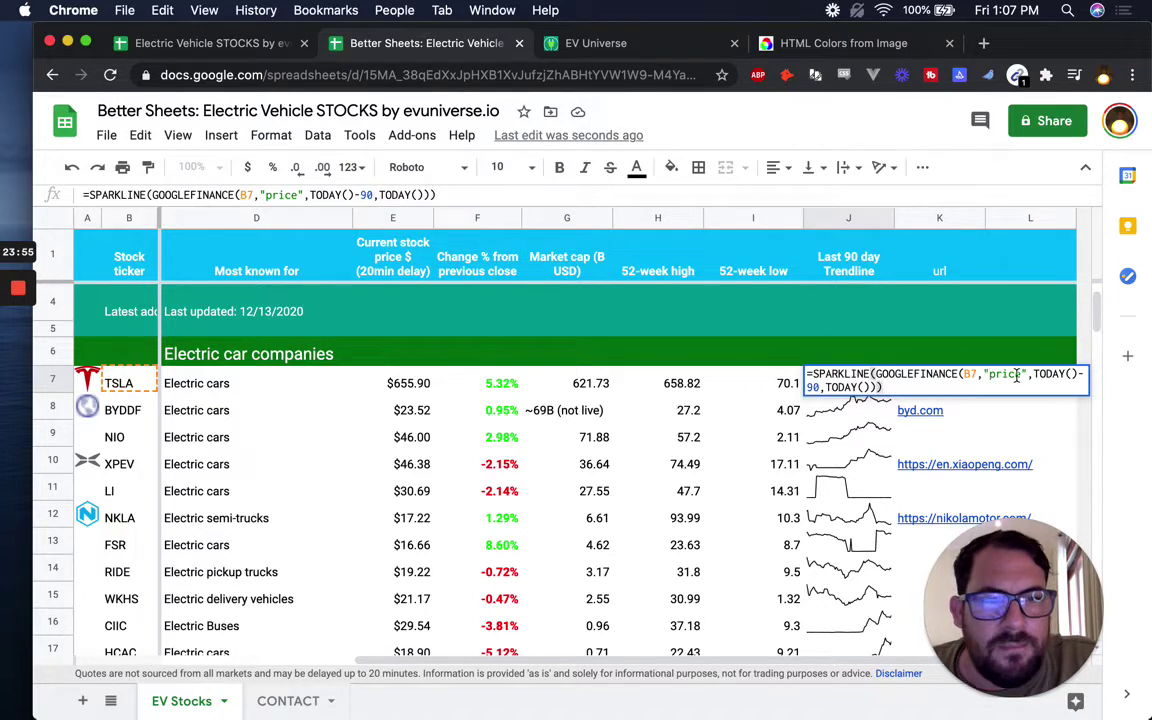
{"action": "left_click", "coordinate": [917, 388]}
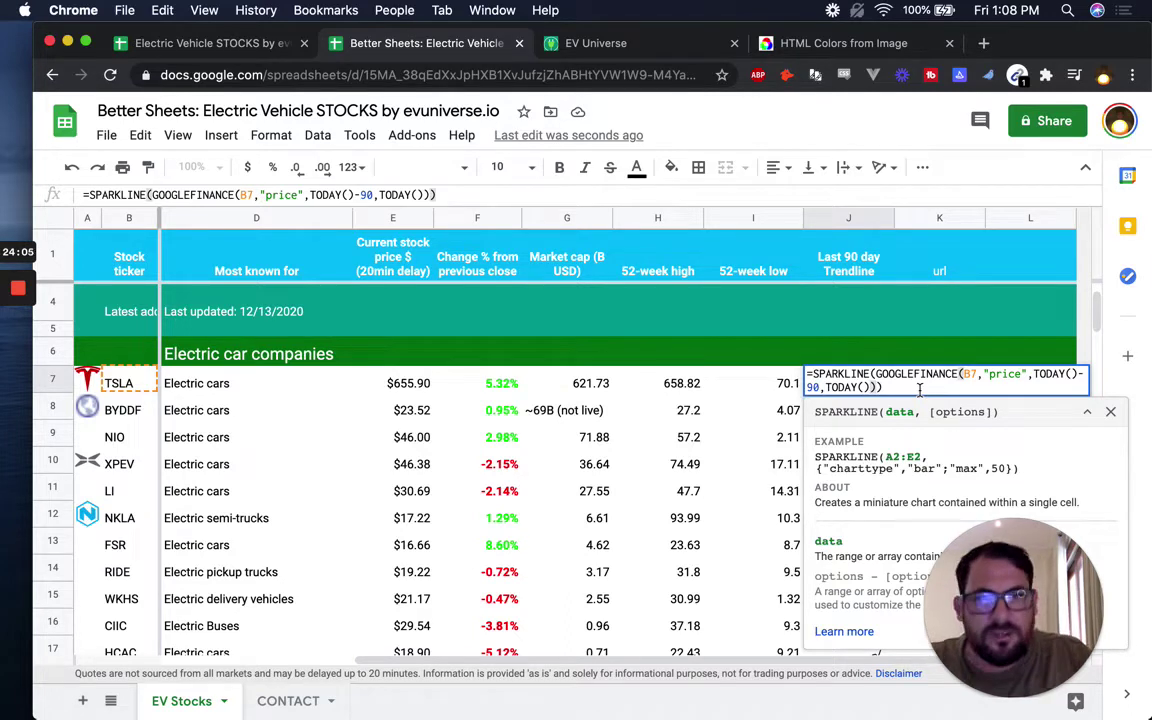
{"action": "type", "text": ","}
{"action": "key", "text": "BackSpace"}
{"action": "type", "text": "{}"}
{"action": "type", "text": "\""}
{"action": "type", "text": "color"}
{"action": "type", "text": "\""}
{"action": "type", "text": ",\""}
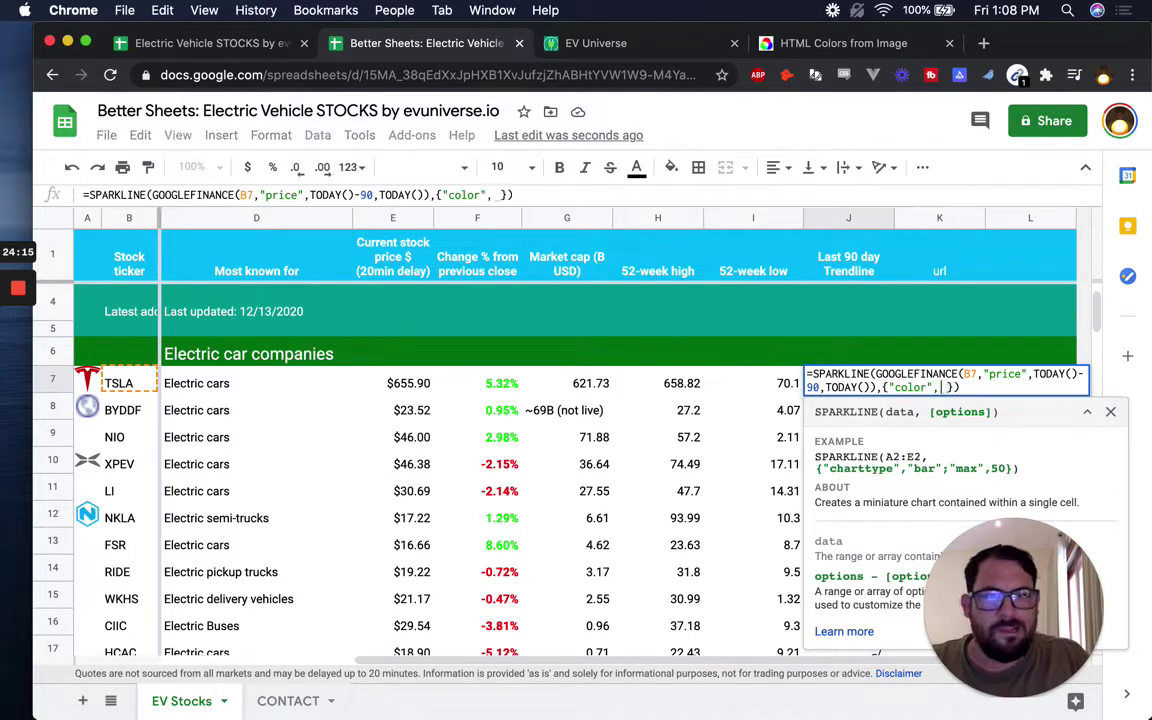
{"action": "type", "text": "green\""}
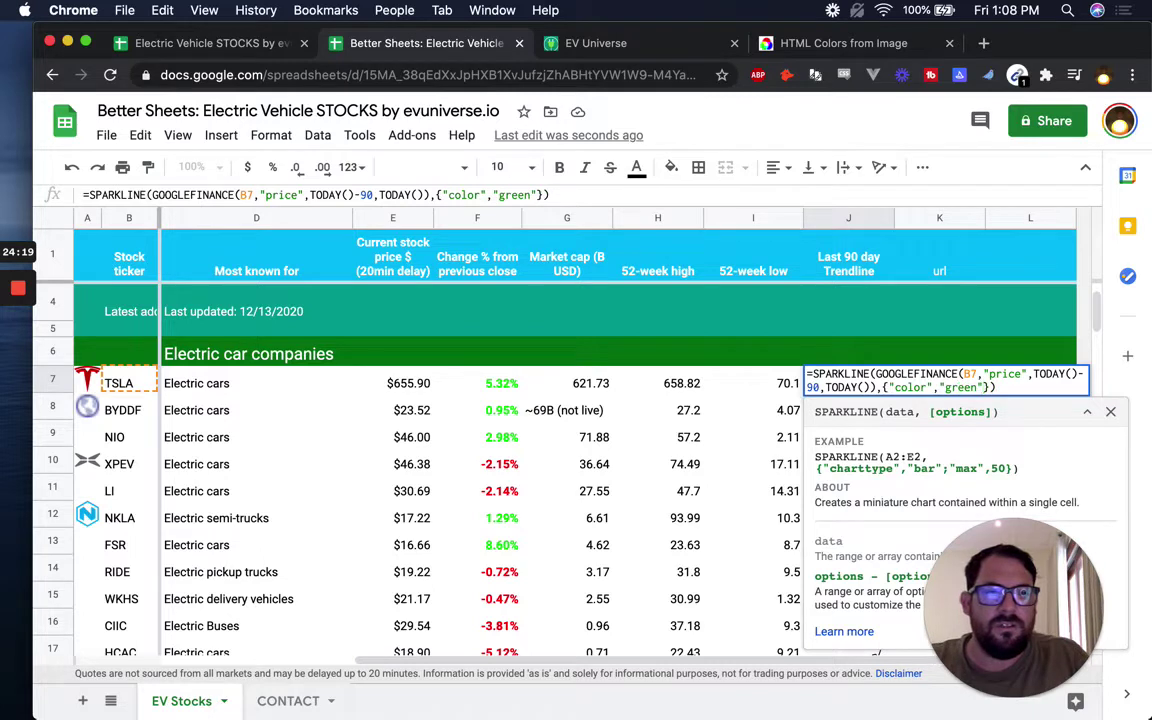
{"action": "key", "text": "Return"}
{"action": "key", "text": "Up"}
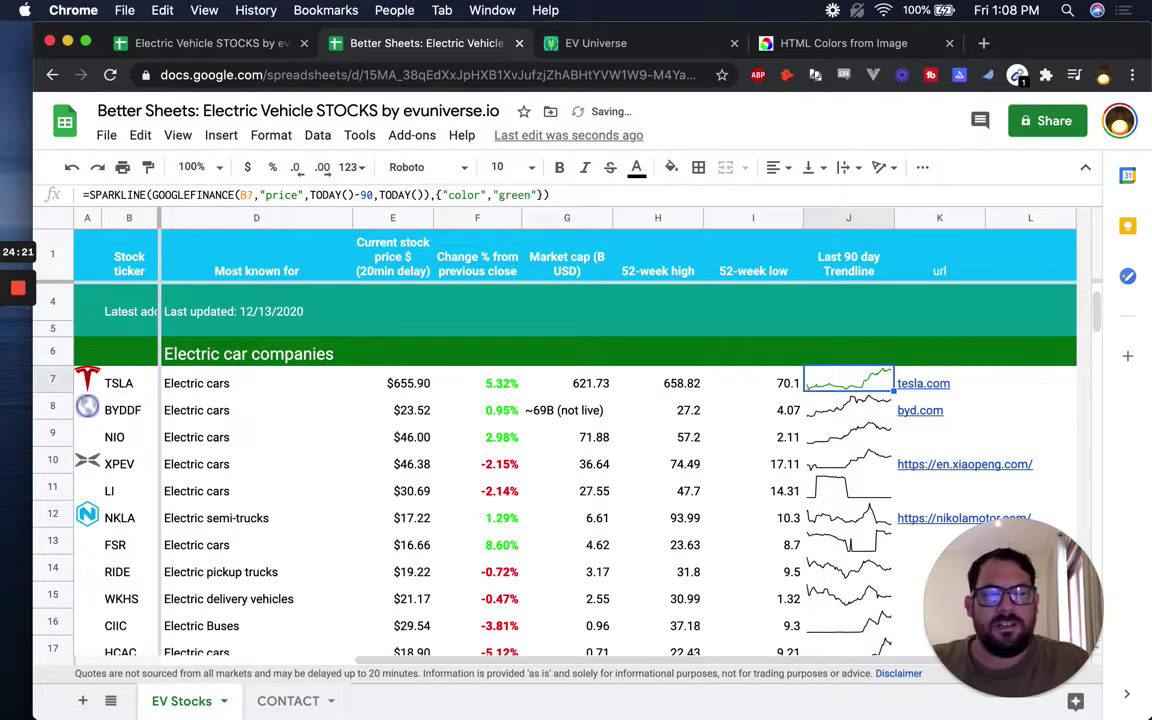
Step: Change the sparkline color option in J7 to "red"
{"action": "left_click", "coordinate": [845, 387]}
{"action": "double_click", "coordinate": [845, 387]}
{"action": "left_click", "coordinate": [958, 386]}
{"action": "type", "text": "re"}
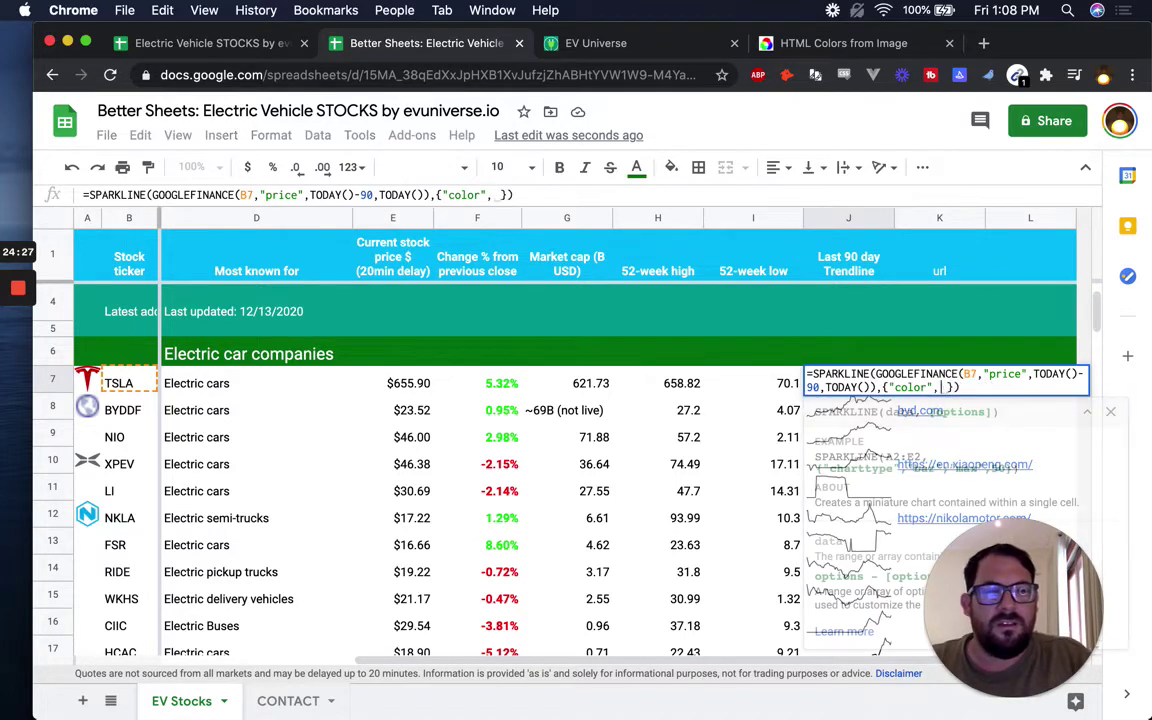
{"action": "type", "text": "d"}
{"action": "key", "text": "Return"}
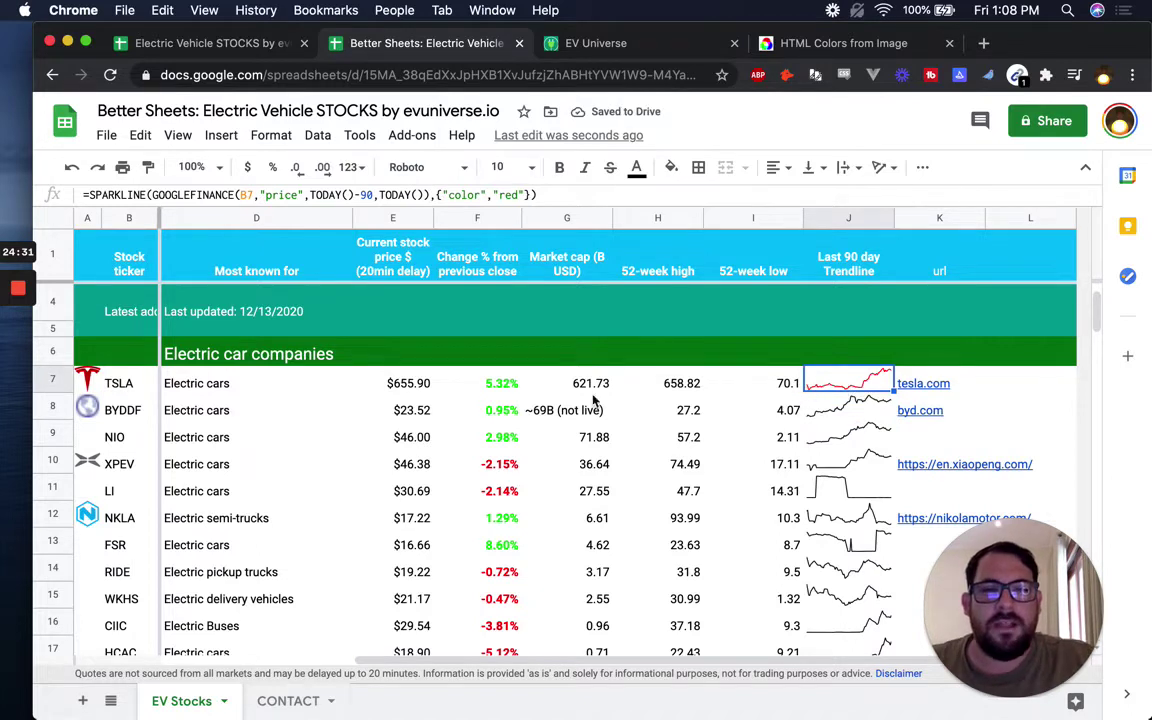
Step: Copy the red SPARKLINE expression in J7 and insert an IF function with the condition F7>0 in front of it
{"action": "left_click", "coordinate": [498, 388]}
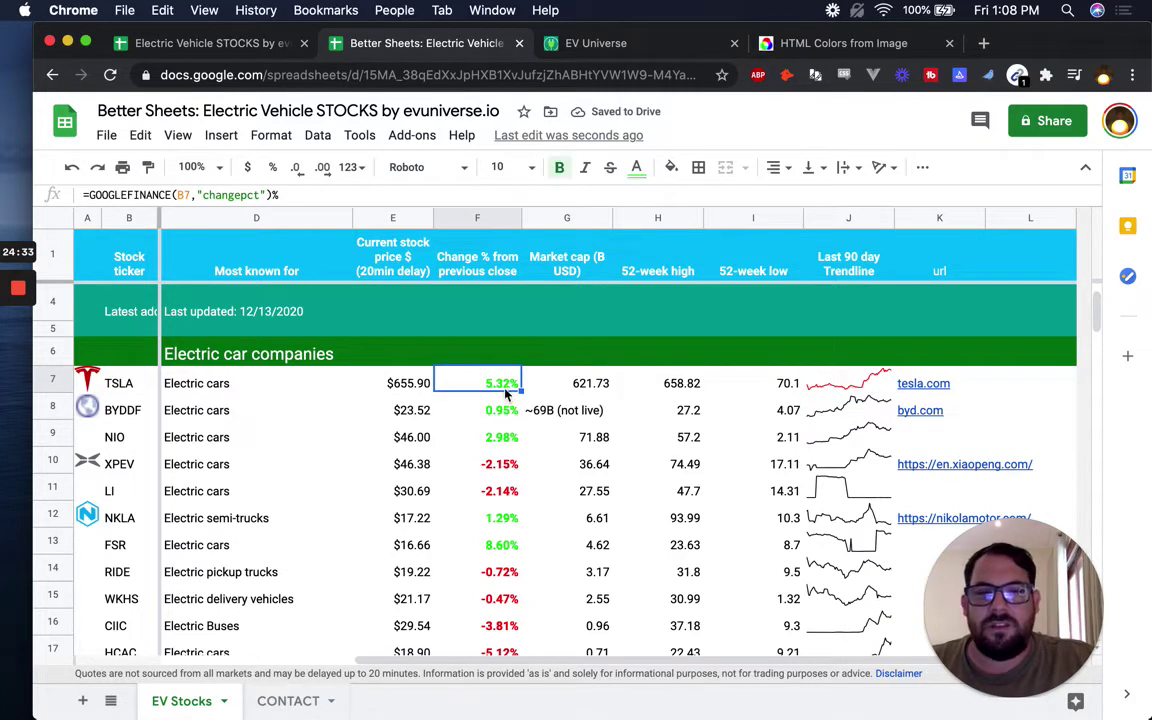
{"action": "left_click", "coordinate": [848, 386]}
{"action": "double_click", "coordinate": [895, 392]}
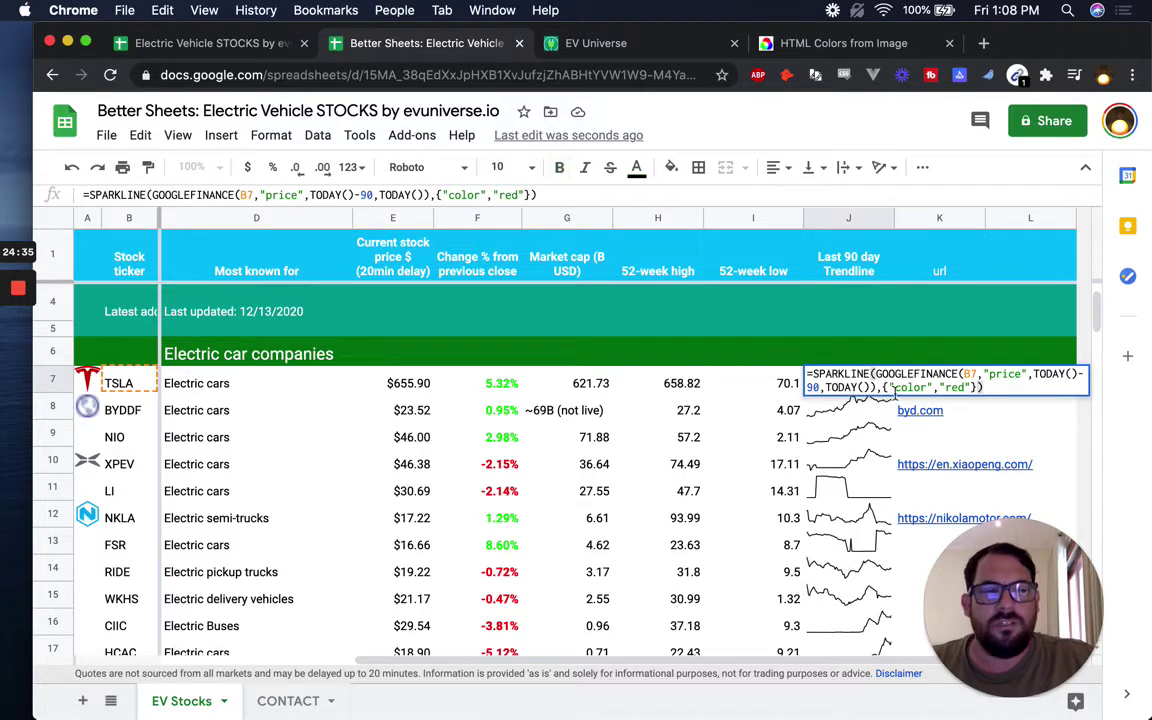
{"action": "left_click_drag", "start_coordinate": [1001, 390], "coordinate": [813, 372]}
{"action": "key", "text": "super+c"}
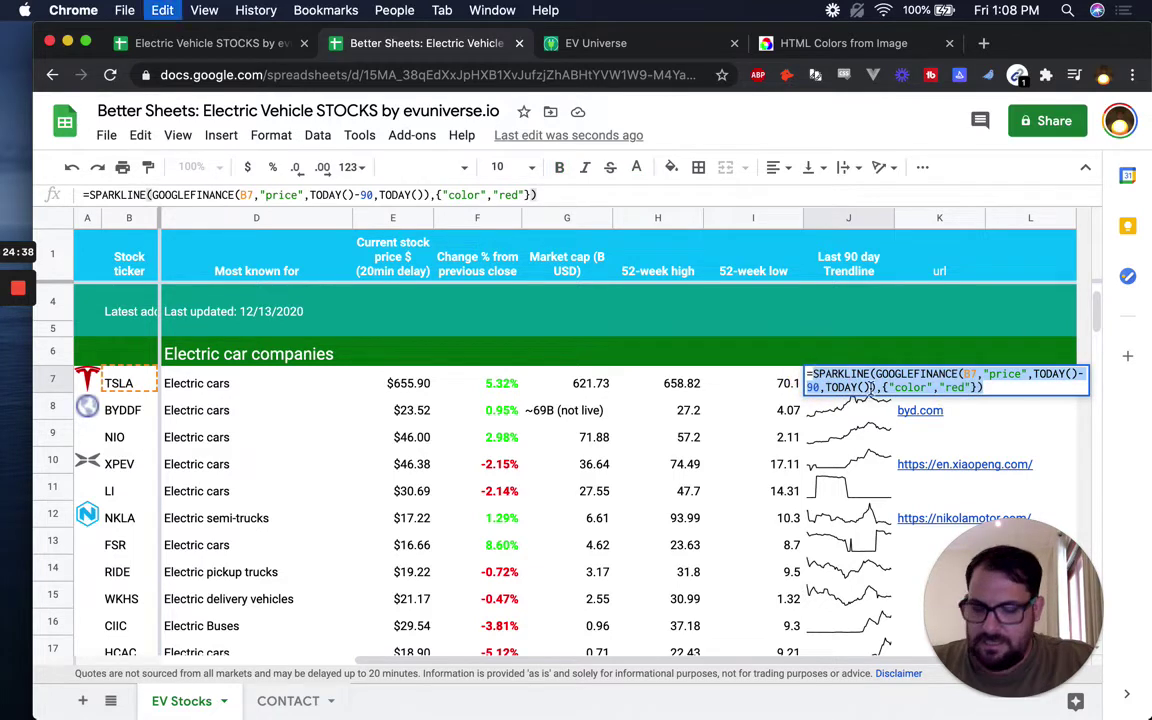
{"action": "left_click", "coordinate": [813, 373]}
{"action": "type", "text": "if("}
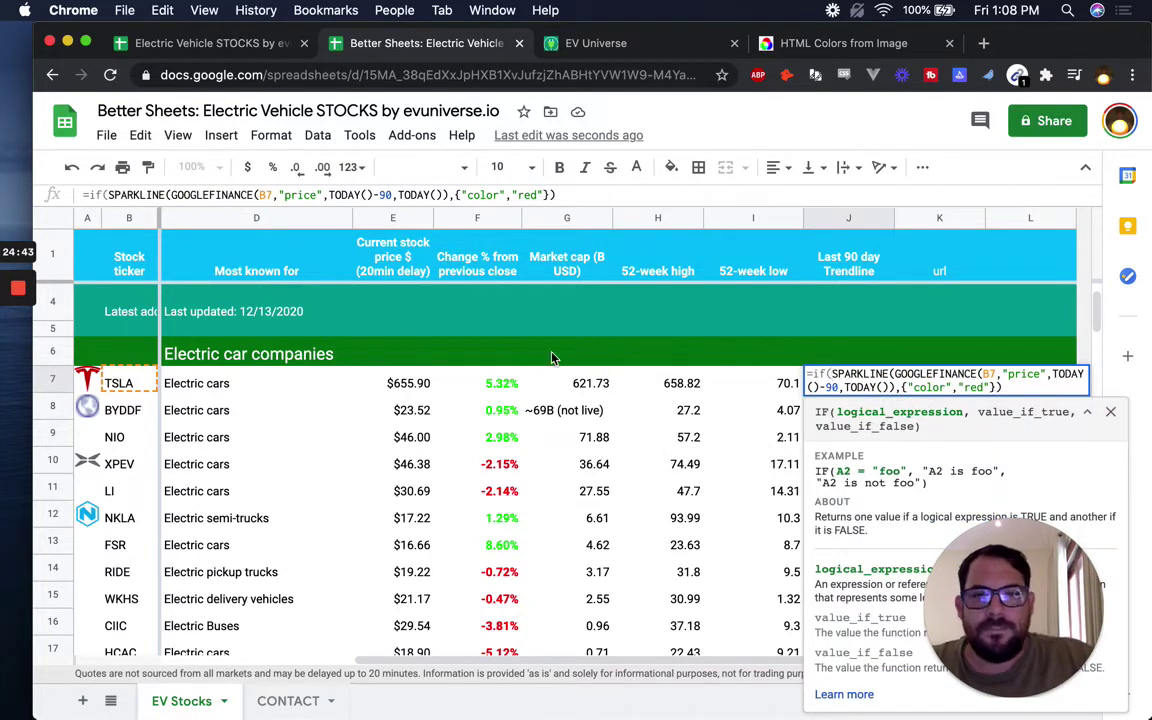
{"action": "left_click", "coordinate": [497, 385]}
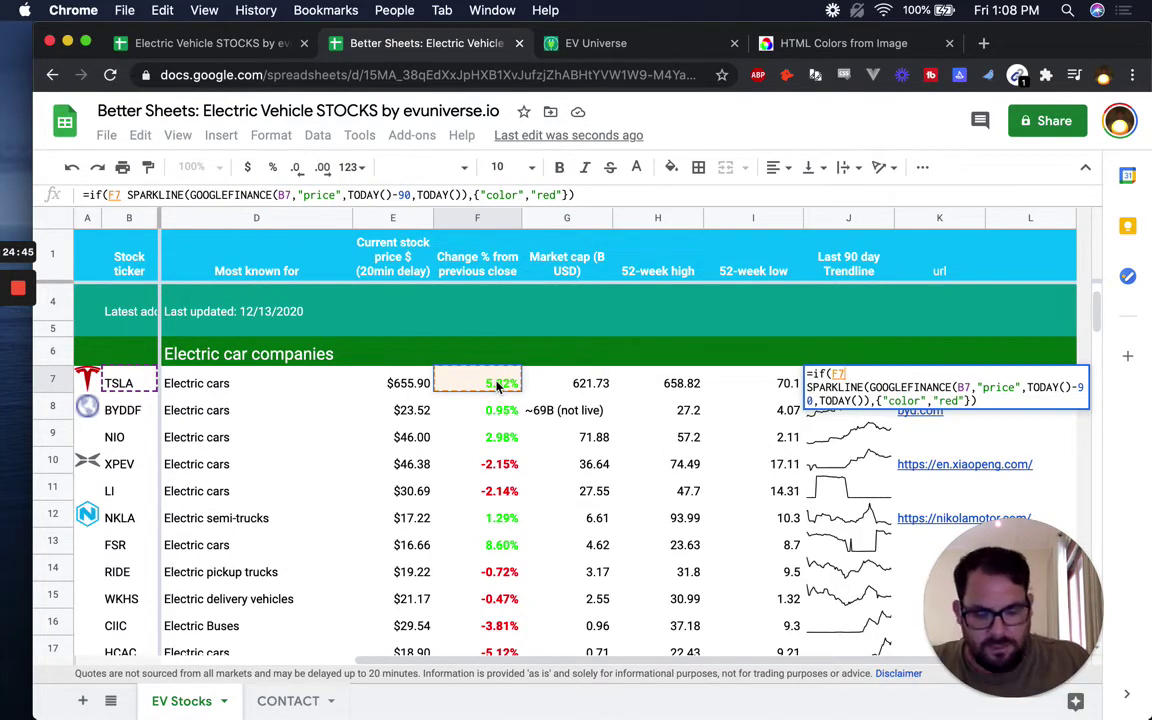
{"action": "type", "text": ">0"}
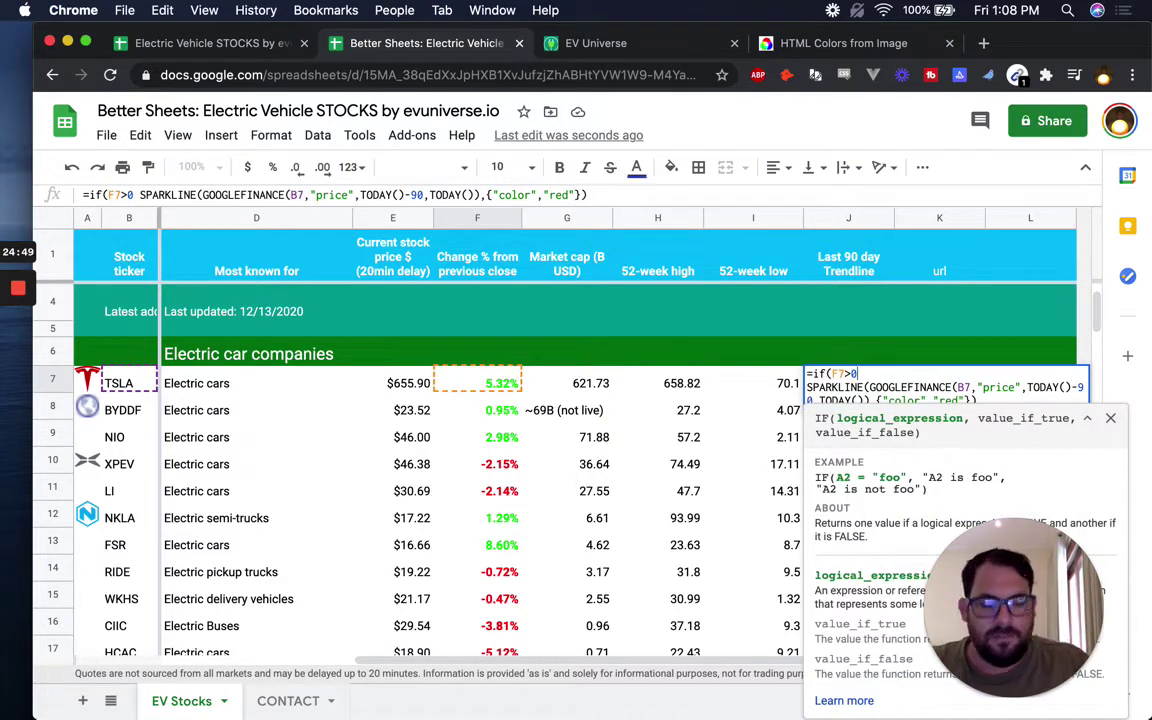
{"action": "type", "text": ","}
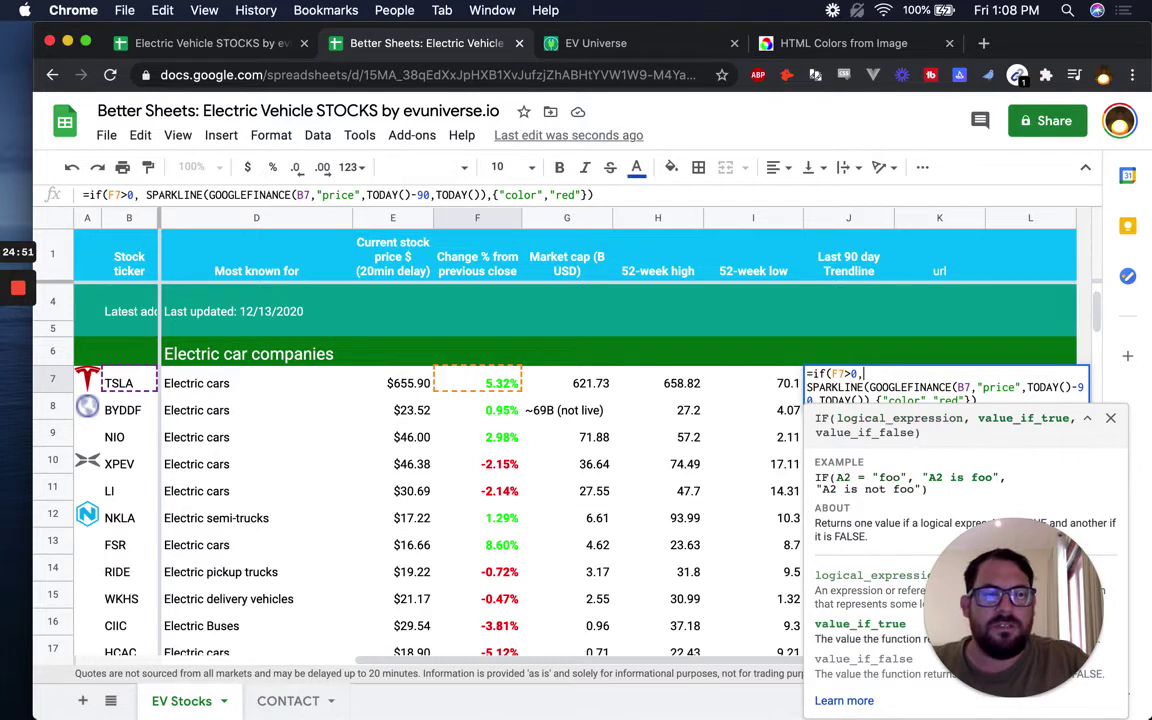
Step: Insert the copied sparkline as J7's true result with color "green", keep the red sparkline as the false result, and complete the IF formula
{"action": "key", "text": "super+v"}
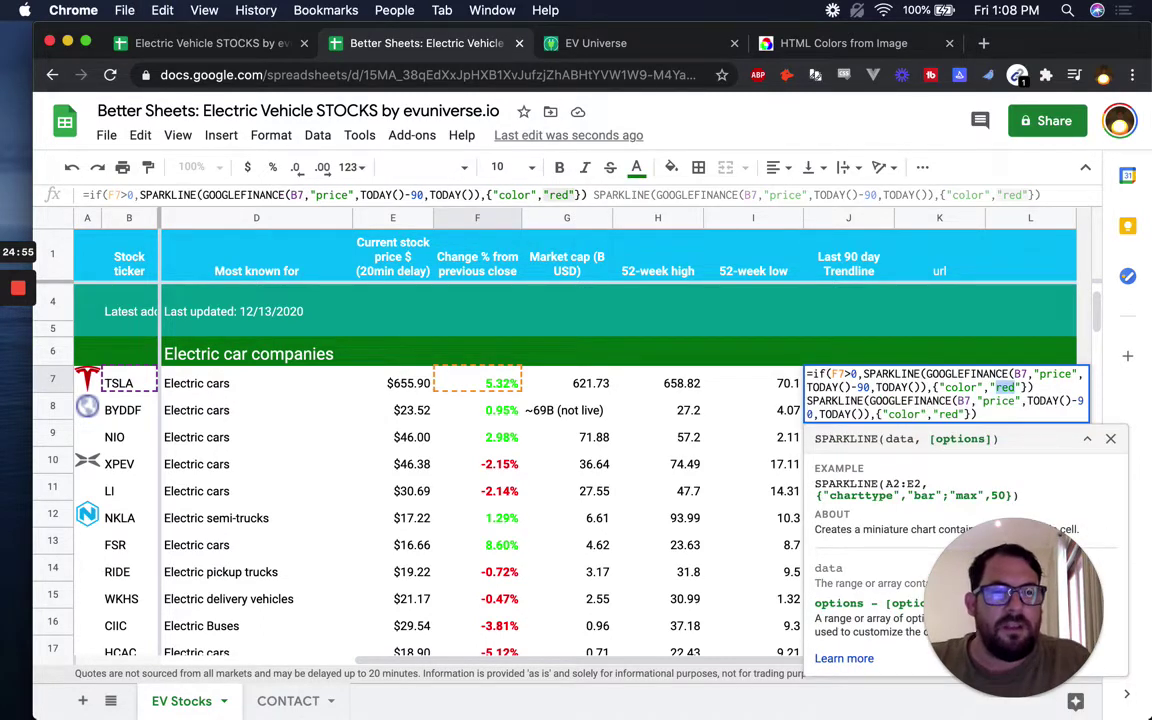
{"action": "double_click", "coordinate": [1008, 386]}
{"action": "type", "text": "green\"})"}
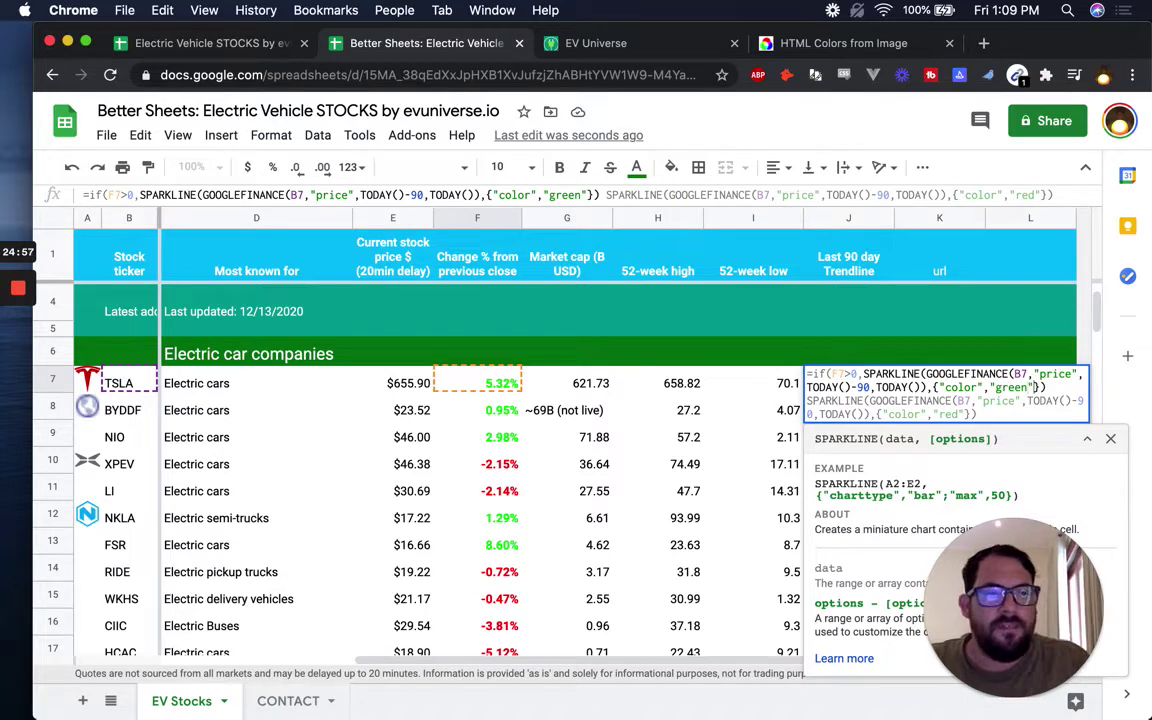
{"action": "type", "text": ","}
{"action": "key", "text": "Down"}
{"action": "key", "text": "Down"}
{"action": "type", "text": ")"}
{"action": "key", "text": "Return"}
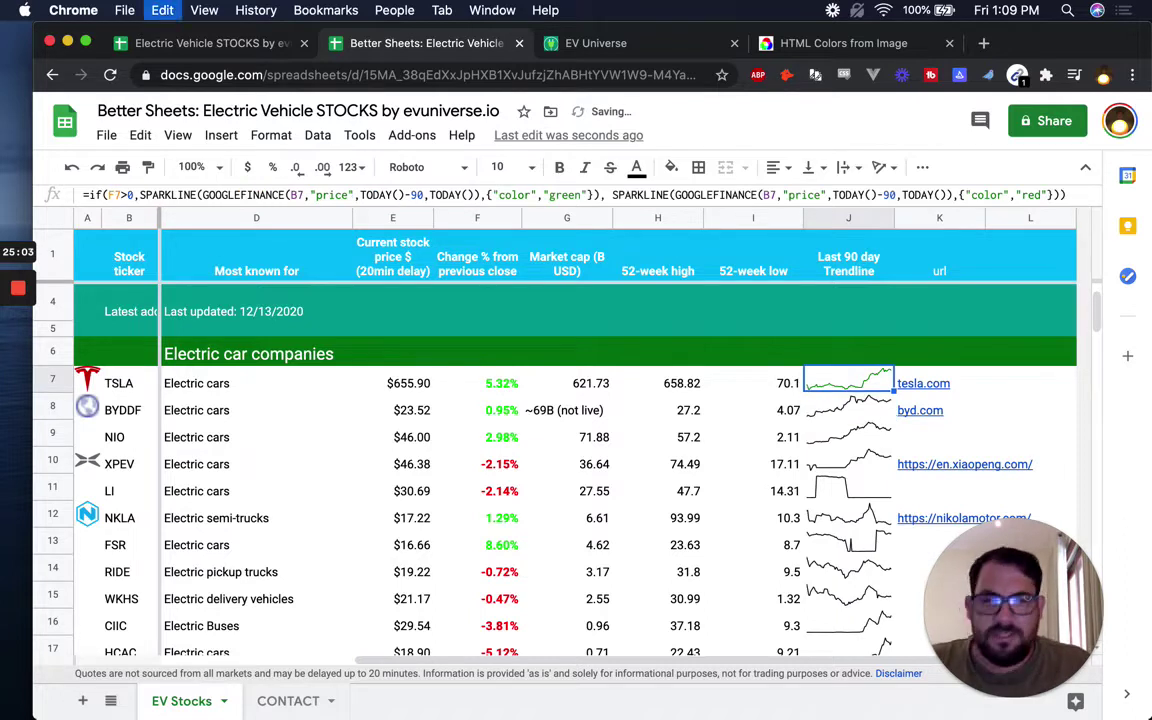
Step: Copy the conditional trendline formula from J7 into J8 through J12
{"action": "key", "text": "Down"}
{"action": "key", "text": "super+v"}
{"action": "key", "text": "Down"}
{"action": "key", "text": "super+v"}
{"action": "key", "text": "Down"}
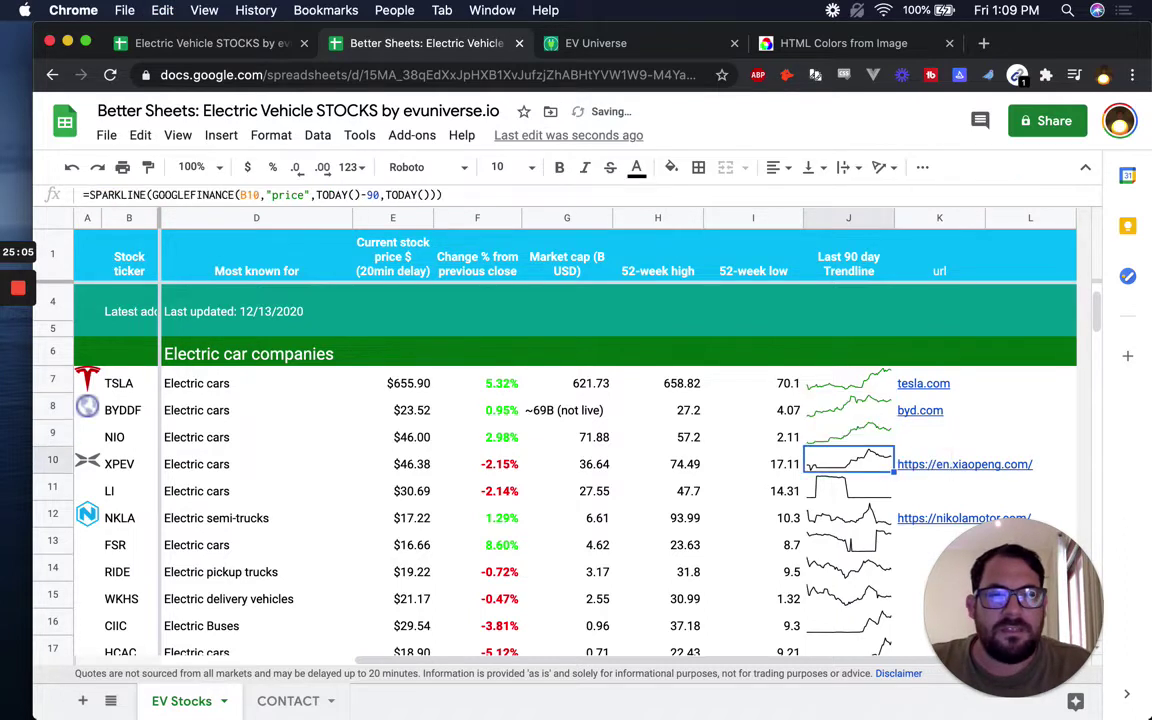
{"action": "key", "text": "super+v"}
{"action": "key", "text": "Down"}
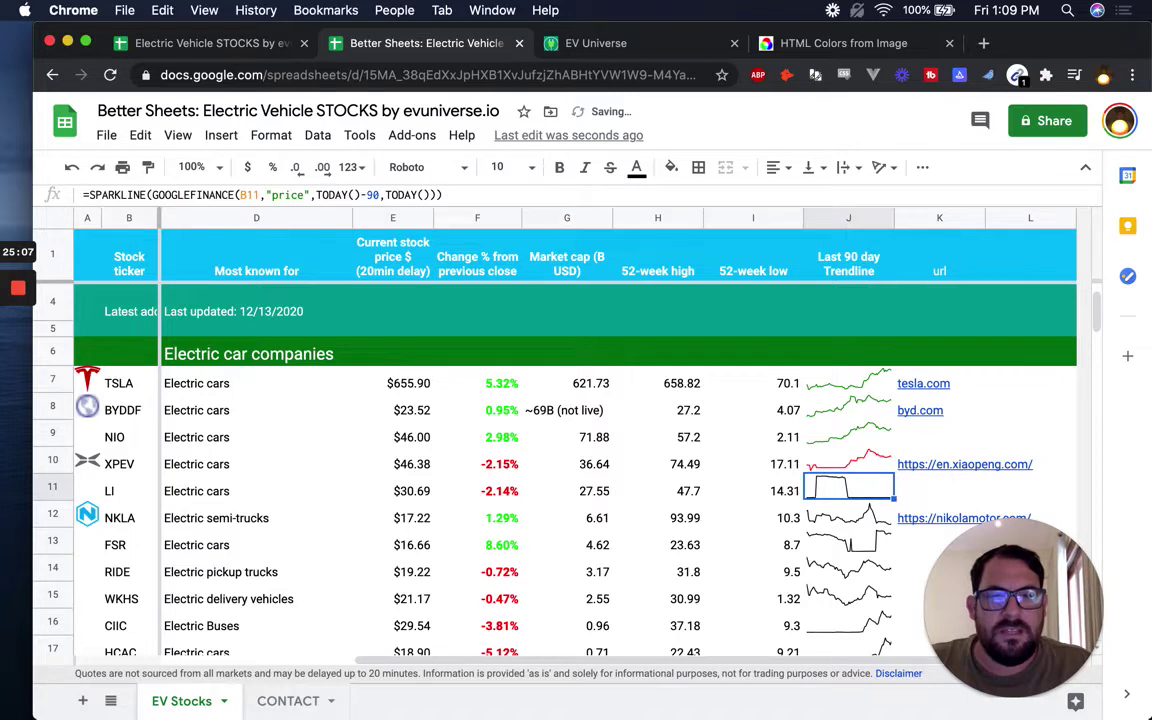
{"action": "key", "text": "super+v"}
{"action": "key", "text": "Down"}
{"action": "key", "text": "super+v"}
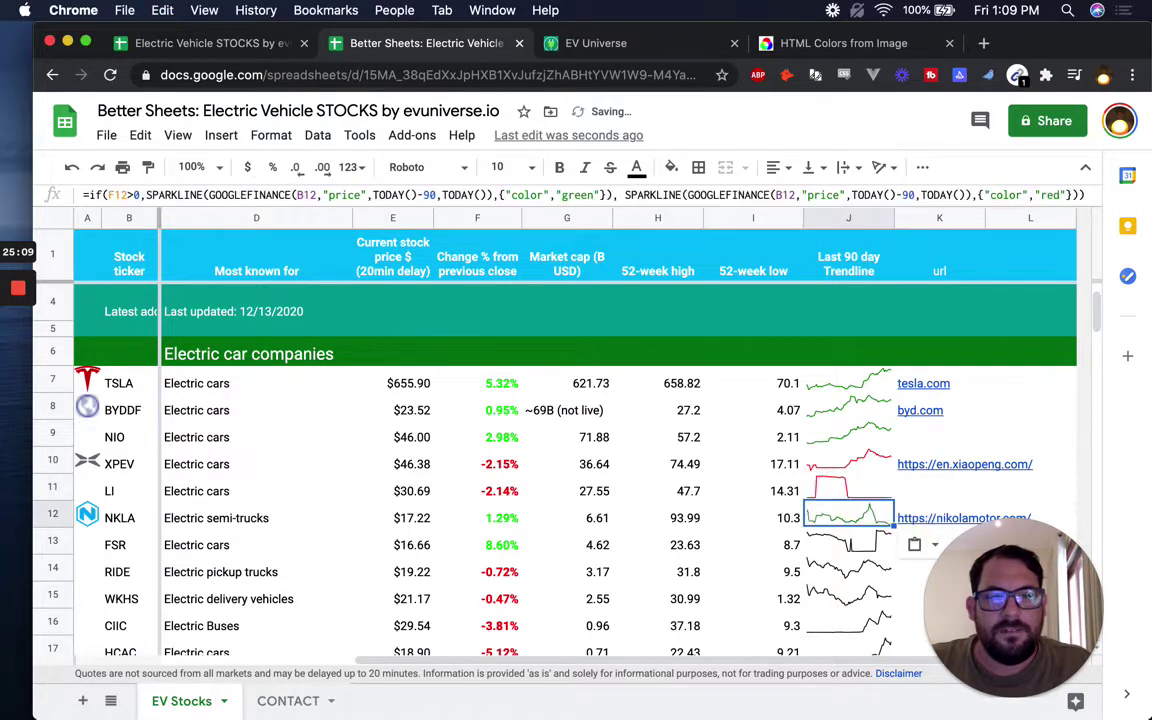
Step: Compare the colored trendlines in column J with the change from previous close values in column F
{"action": "key", "text": "Up"}
{"action": "key", "text": "Up"}
{"action": "key", "text": "Up"}
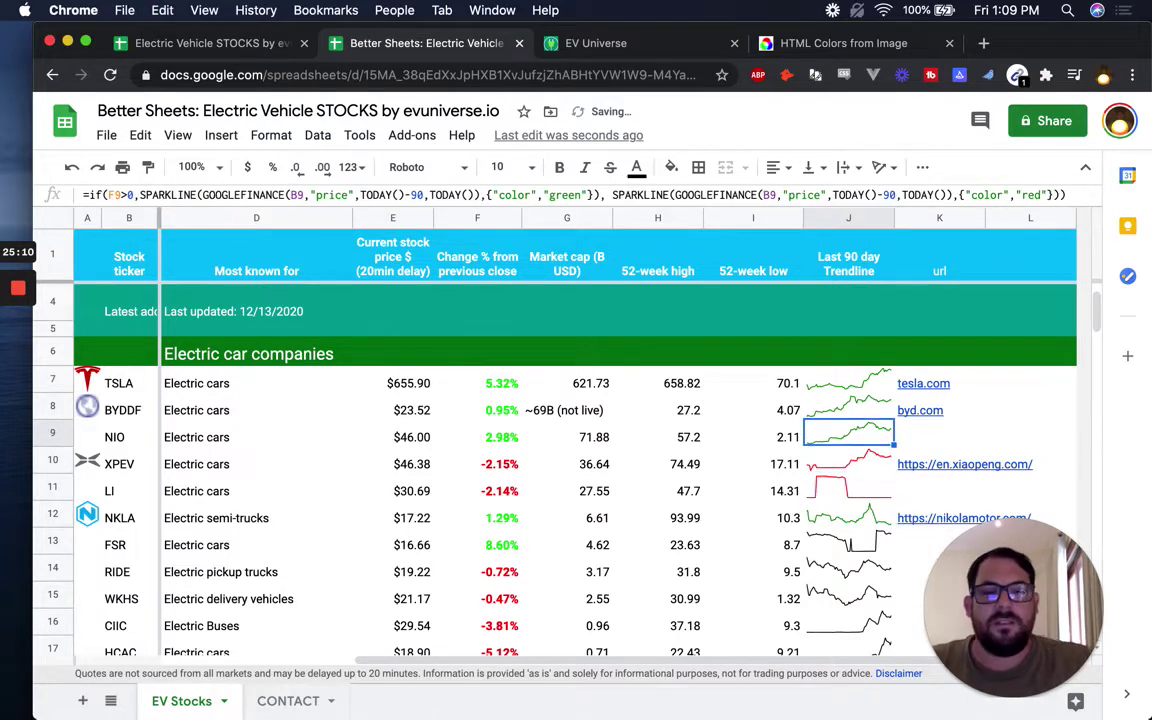
{"action": "left_click", "coordinate": [852, 467]}
{"action": "left_click", "coordinate": [492, 464]}
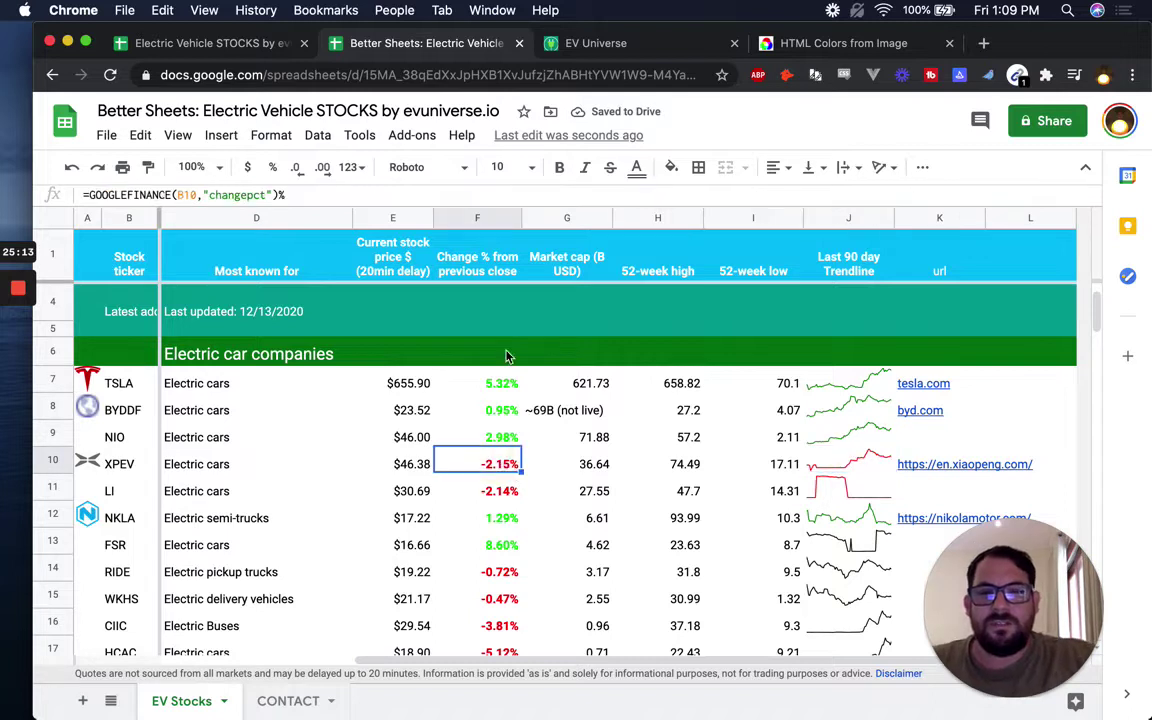
{"action": "left_click", "coordinate": [489, 272]}
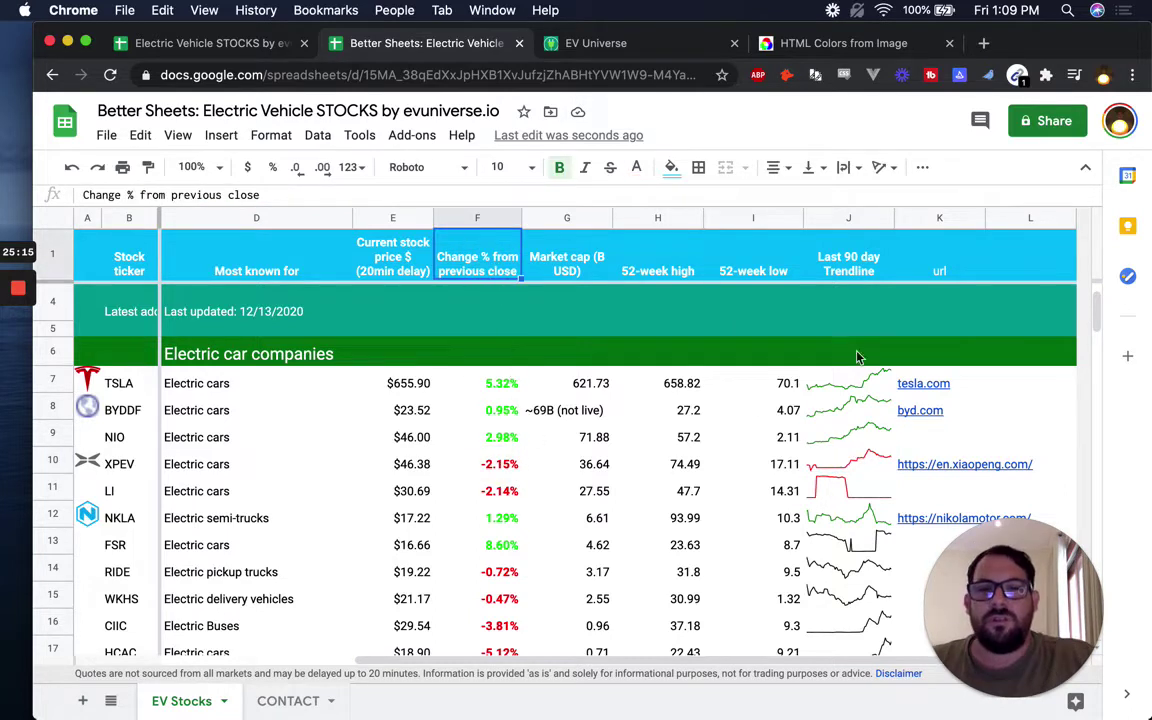
{"action": "left_click", "coordinate": [866, 384]}
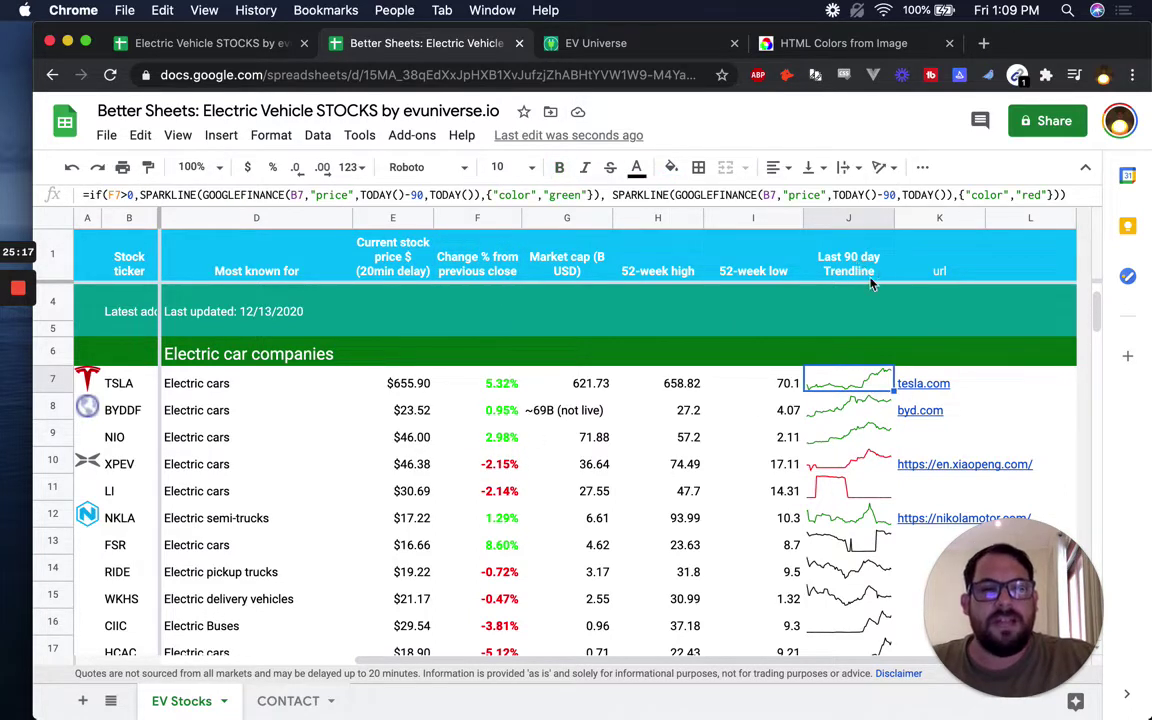
Step: Examine the F7 condition and the green and red SPARKLINE branches of the formula in J7
{"action": "left_click", "coordinate": [870, 383]}
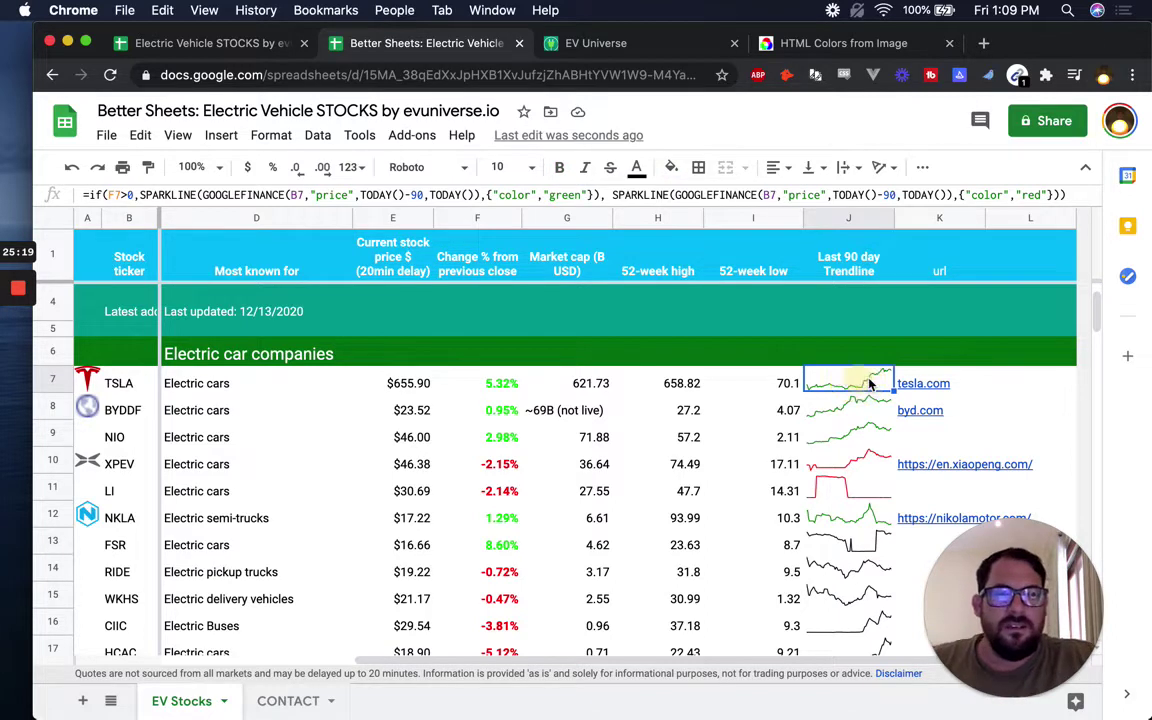
{"action": "double_click", "coordinate": [870, 383]}
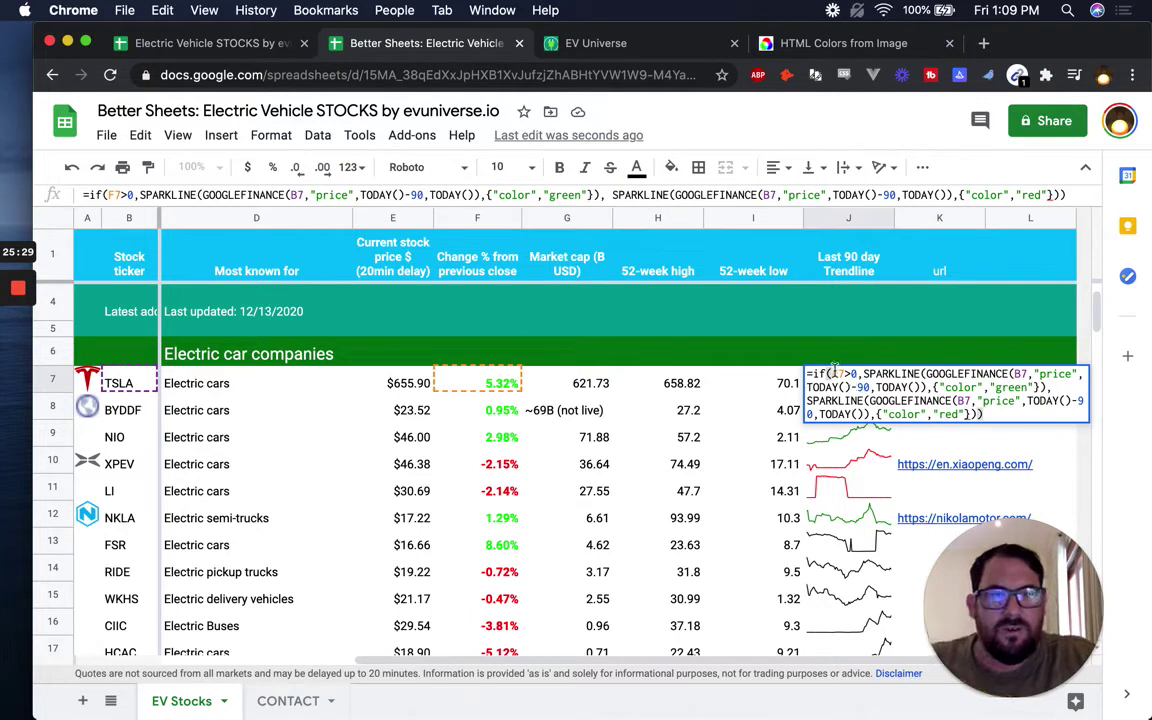
{"action": "left_click", "coordinate": [843, 373]}
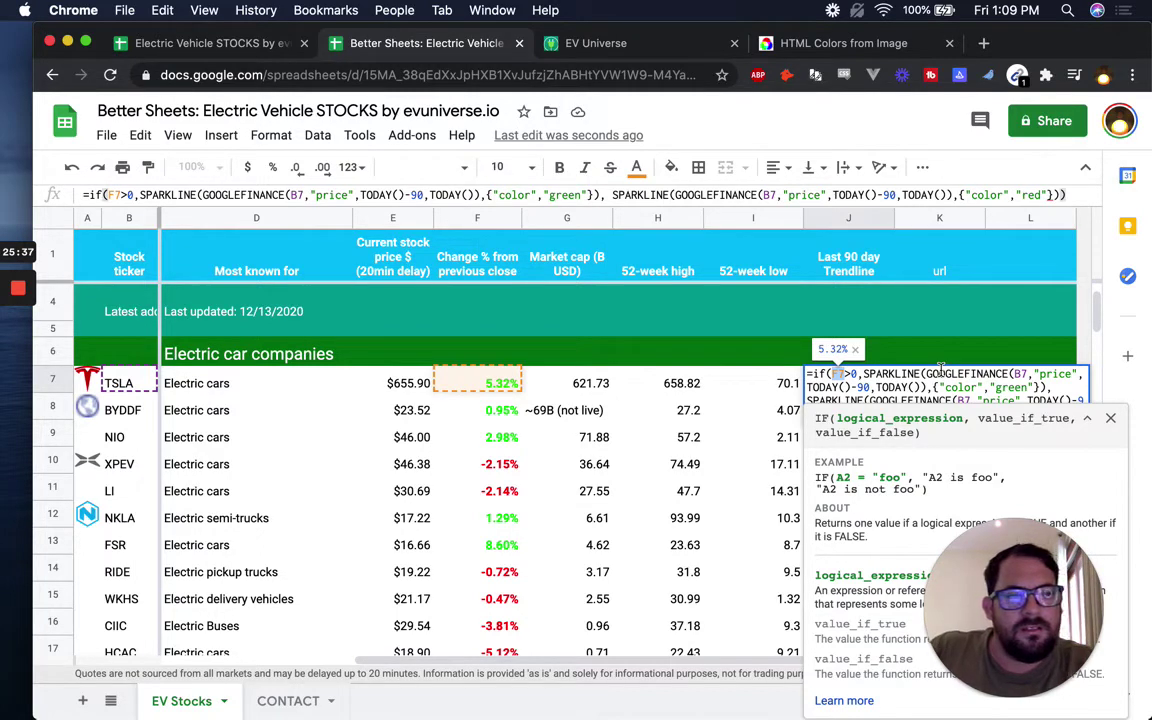
{"action": "left_click", "coordinate": [425, 185]}
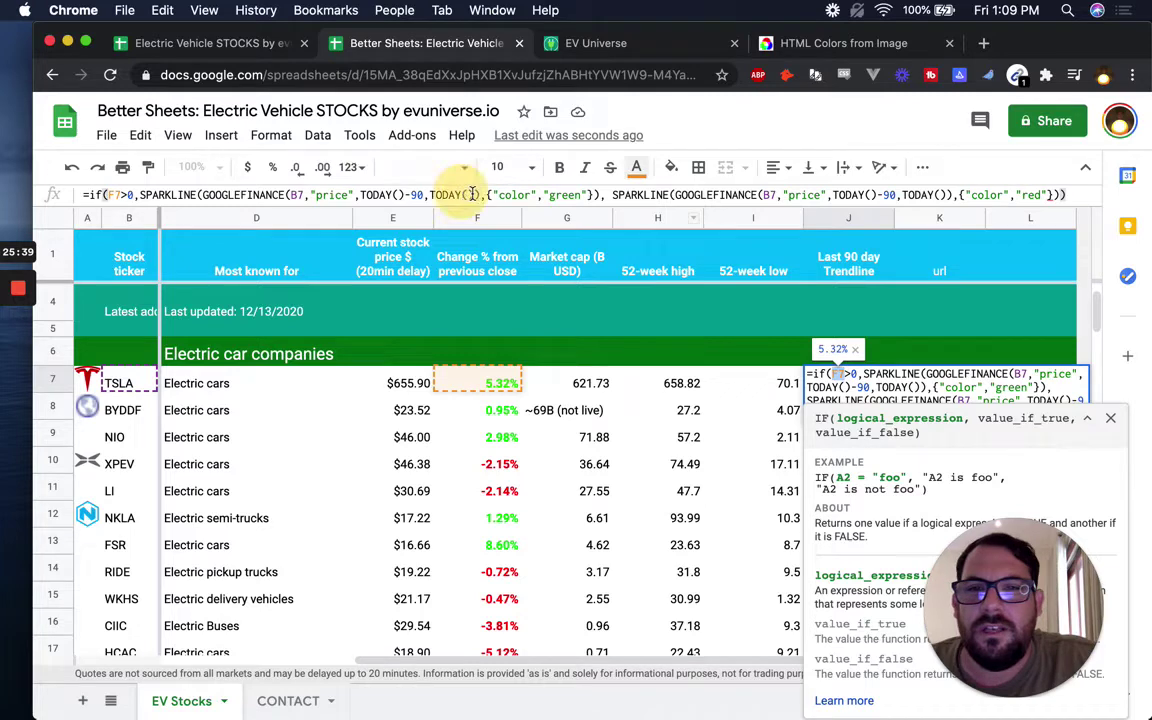
{"action": "left_click", "coordinate": [617, 195]}
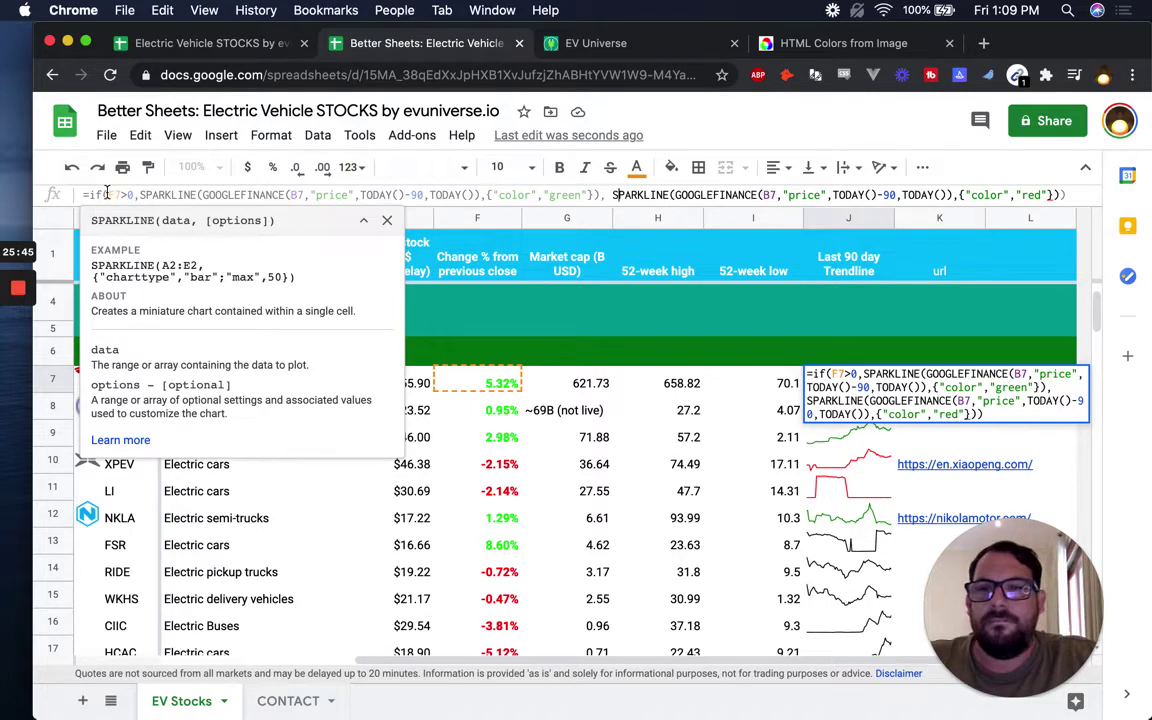
{"action": "left_click", "coordinate": [545, 192]}
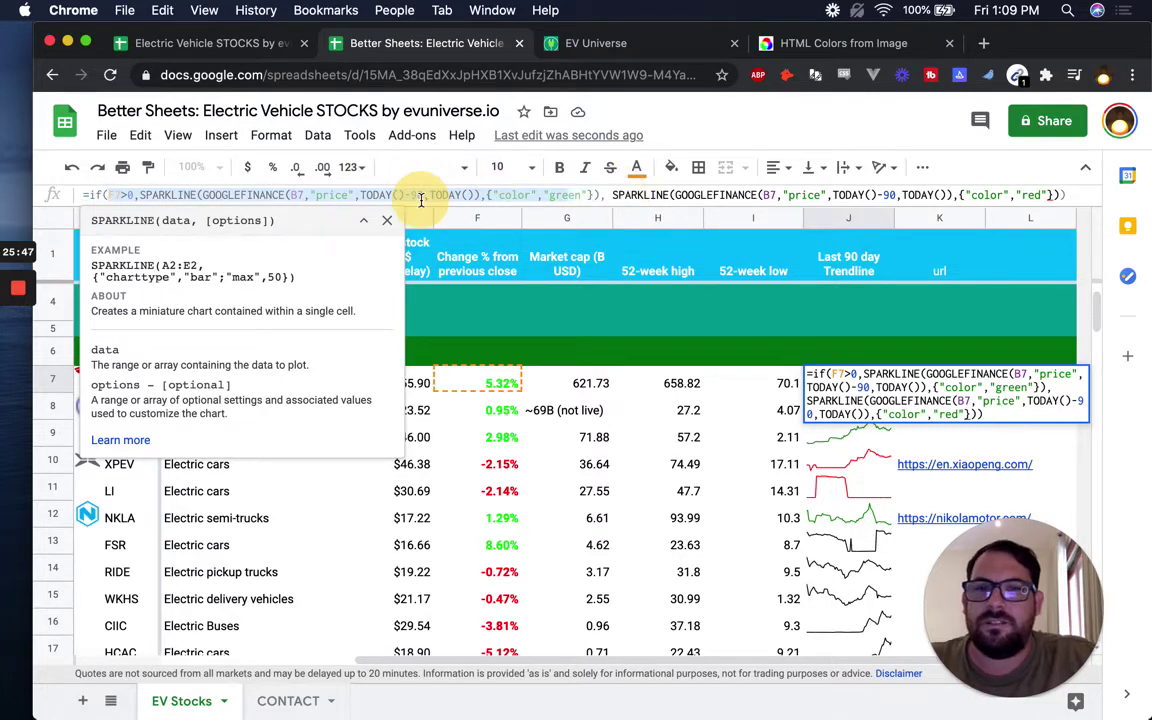
Step: Reduce J7's formula to the opening GOOGLEFINANCE lookup of B7's "price" at TODAY()-90, removing the IF, SPARKLINE, color and end-date parts
{"action": "left_click_drag", "start_coordinate": [197, 193], "coordinate": [206, 193]}
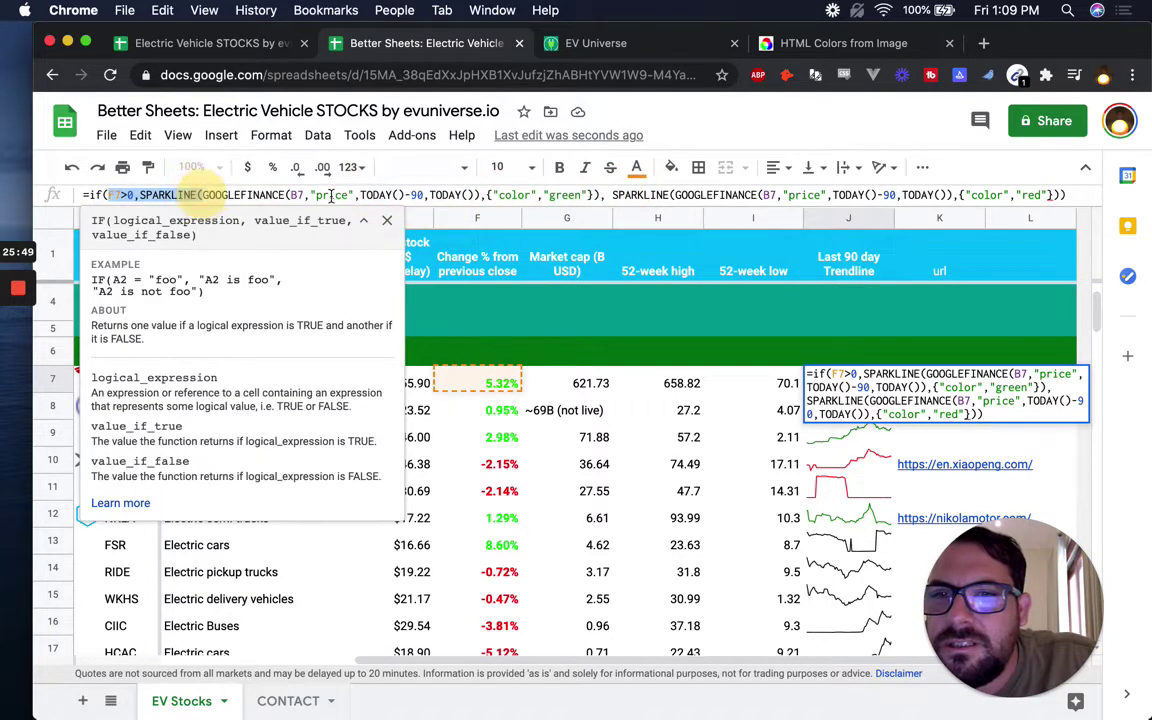
{"action": "key", "text": "BackSpace"}
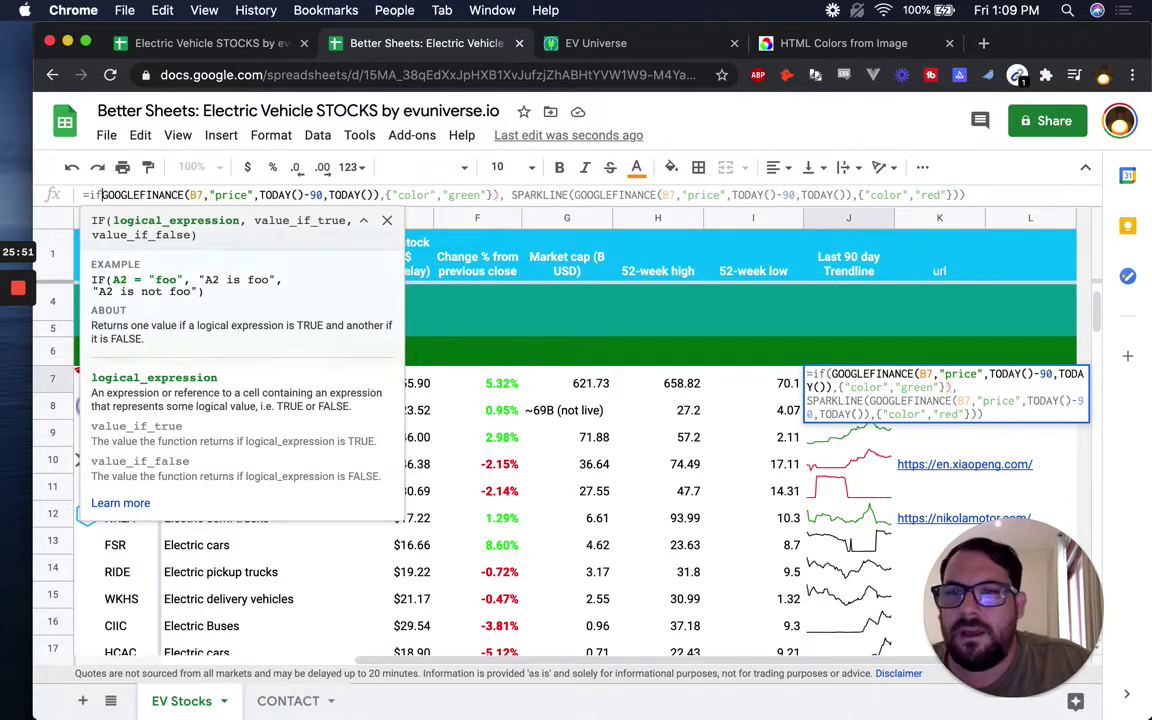
{"action": "key", "text": "BackSpace"}
{"action": "key", "text": "BackSpace"}
{"action": "key", "text": "BackSpace"}
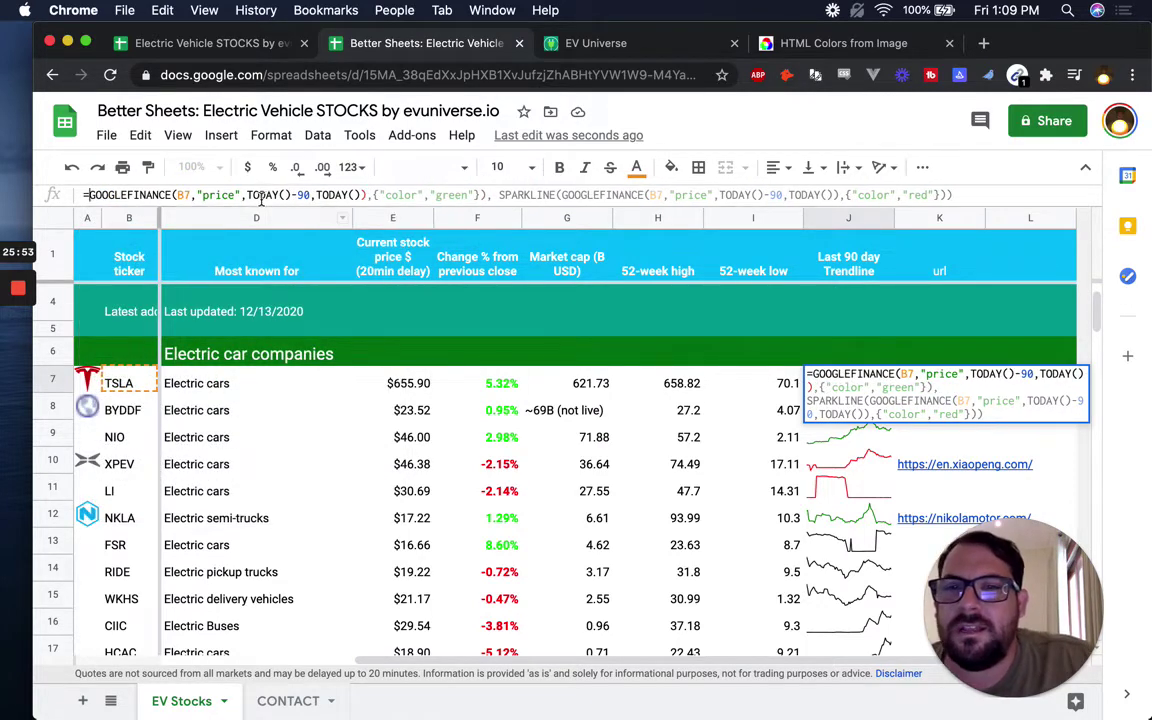
{"action": "left_click", "coordinate": [360, 194]}
{"action": "key", "text": "shift+super+Right"}
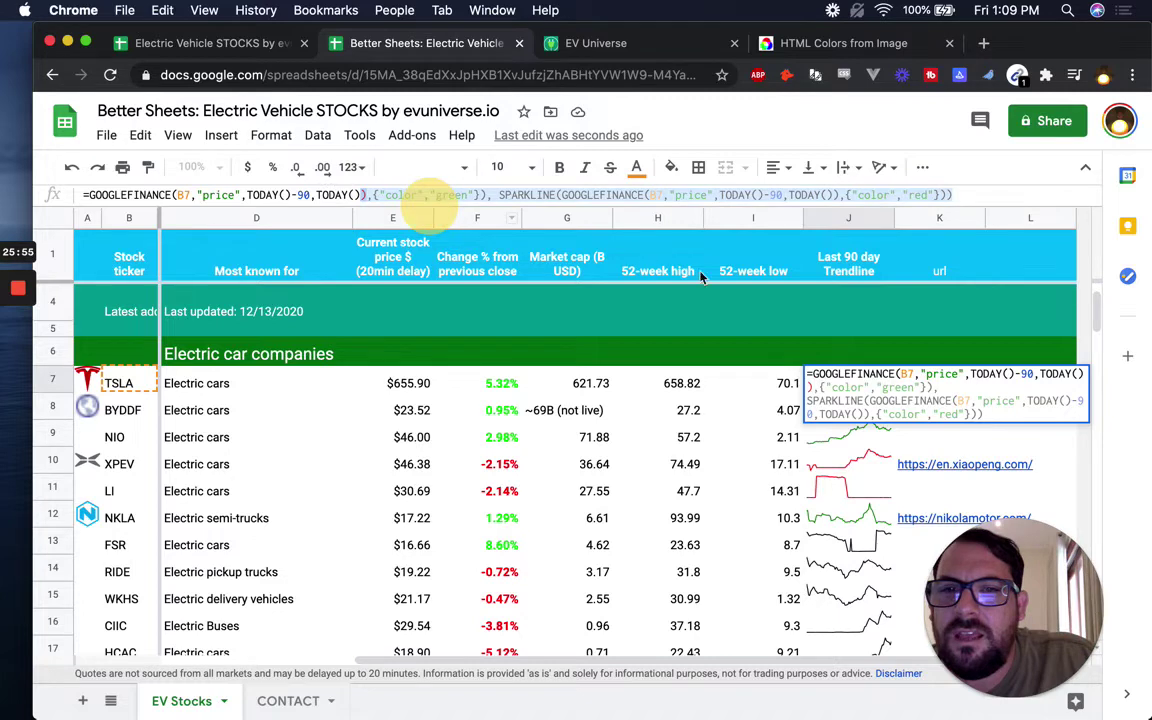
{"action": "key", "text": "BackSpace"}
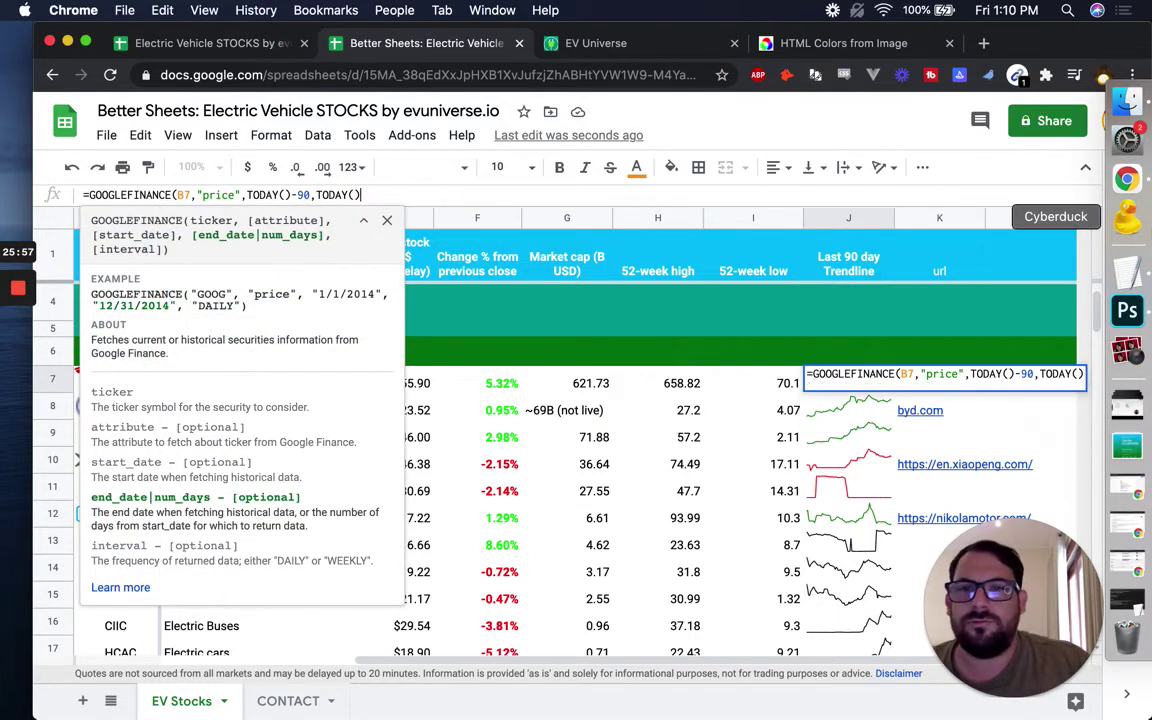
{"action": "left_click", "coordinate": [347, 194]}
{"action": "left_click_drag", "start_coordinate": [316, 194], "coordinate": [360, 194]}
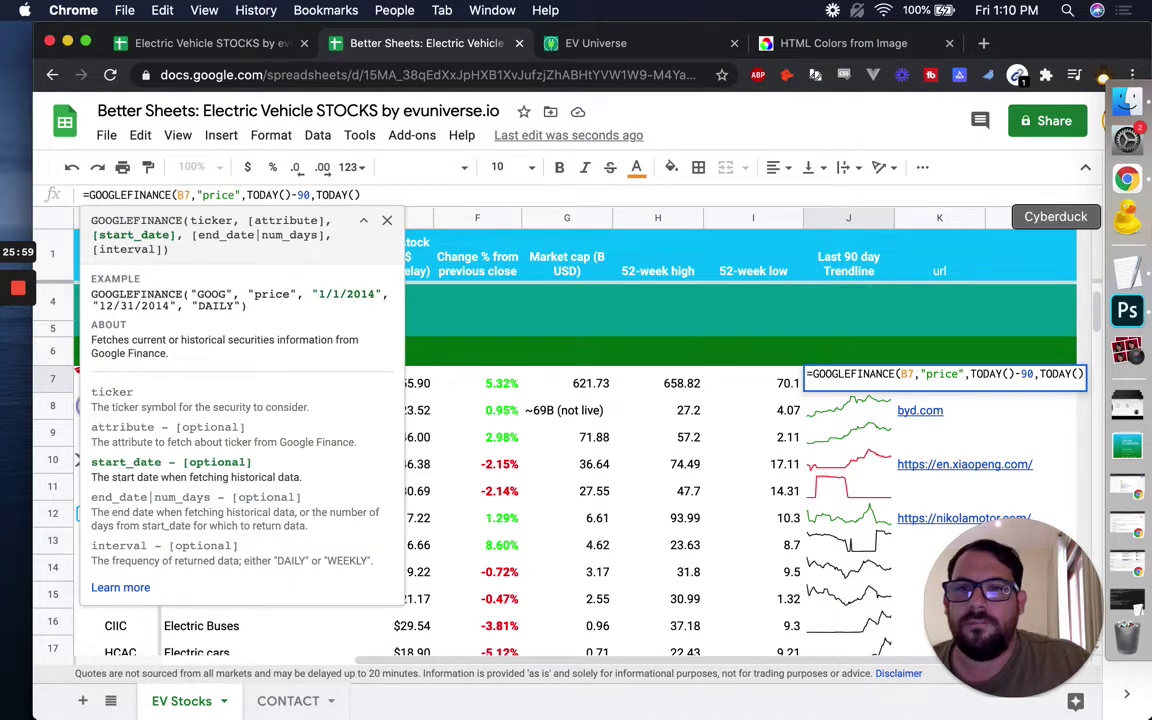
{"action": "key", "text": "BackSpace"}
{"action": "key", "text": "BackSpace"}
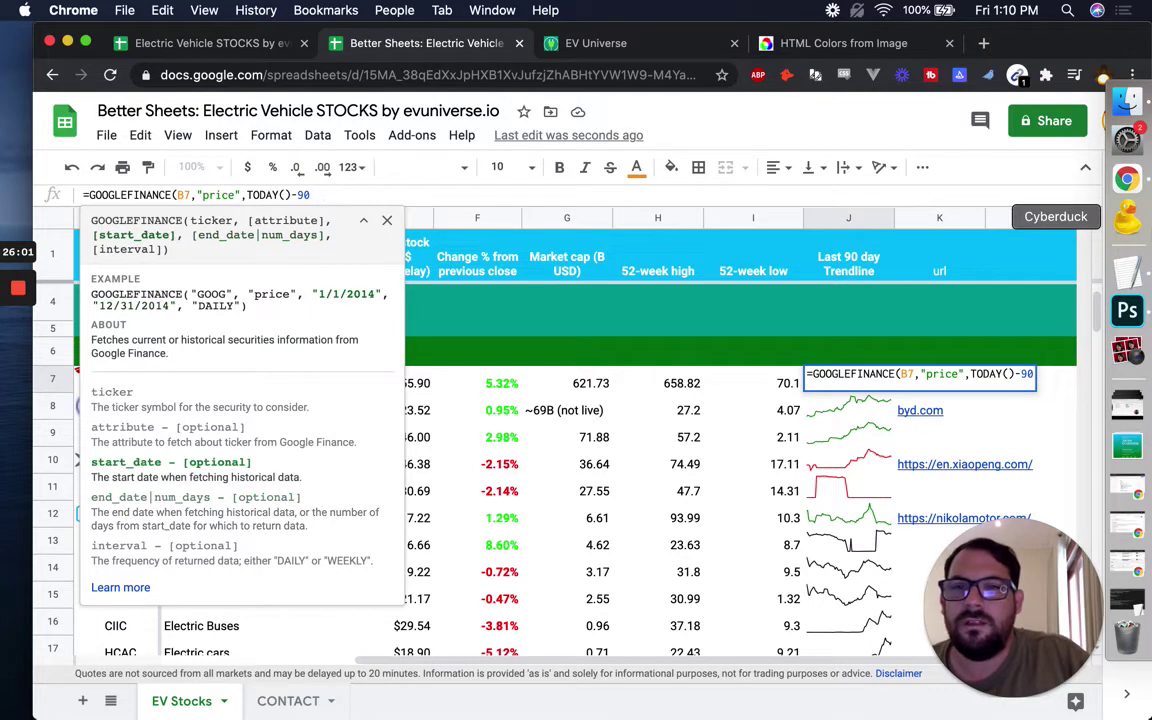
Step: Close the 90-day lookup in J7 and add a second lookup after it, Googlefinance(B7,"price",Today())
{"action": "type", "text": ") Googlefinance(B"}
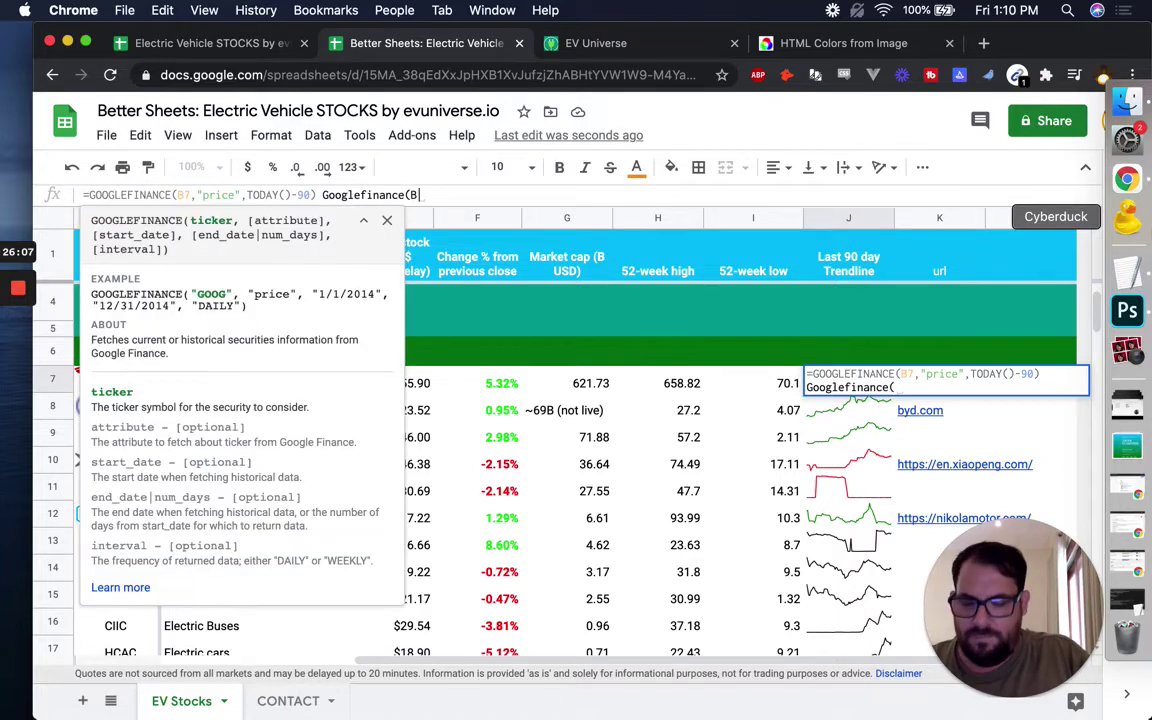
{"action": "type", "text": "7,\"price"}
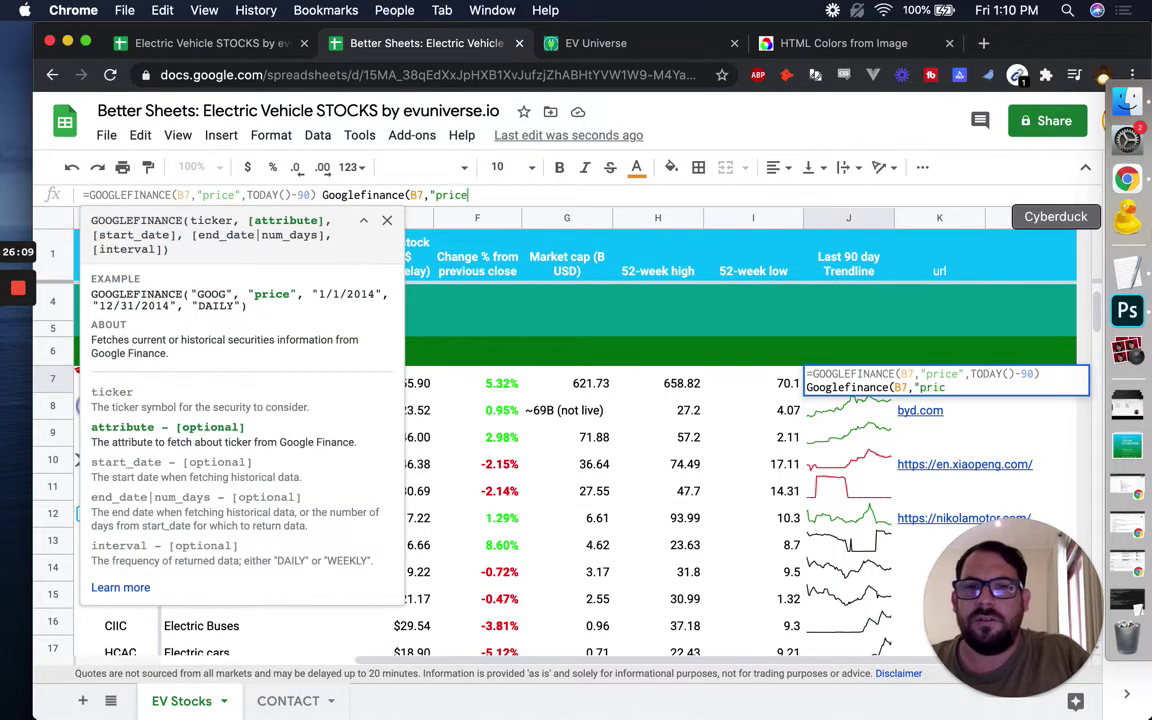
{"action": "type", "text": "\",Today()"}
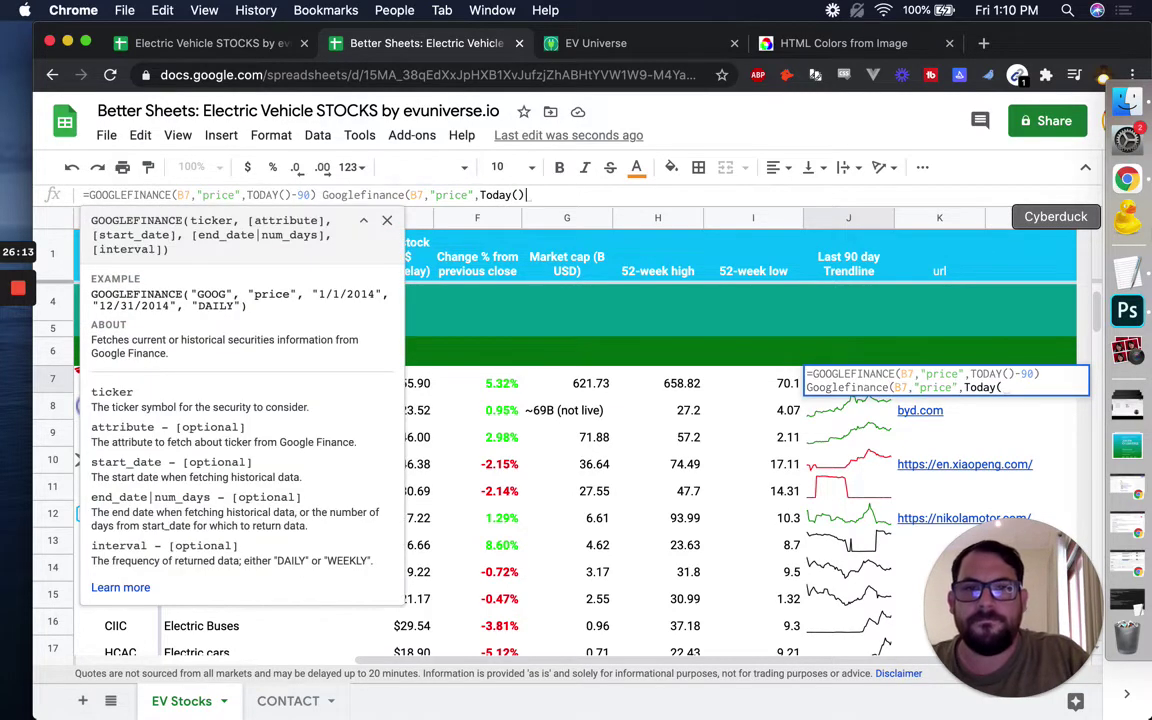
{"action": "type", "text": ")"}
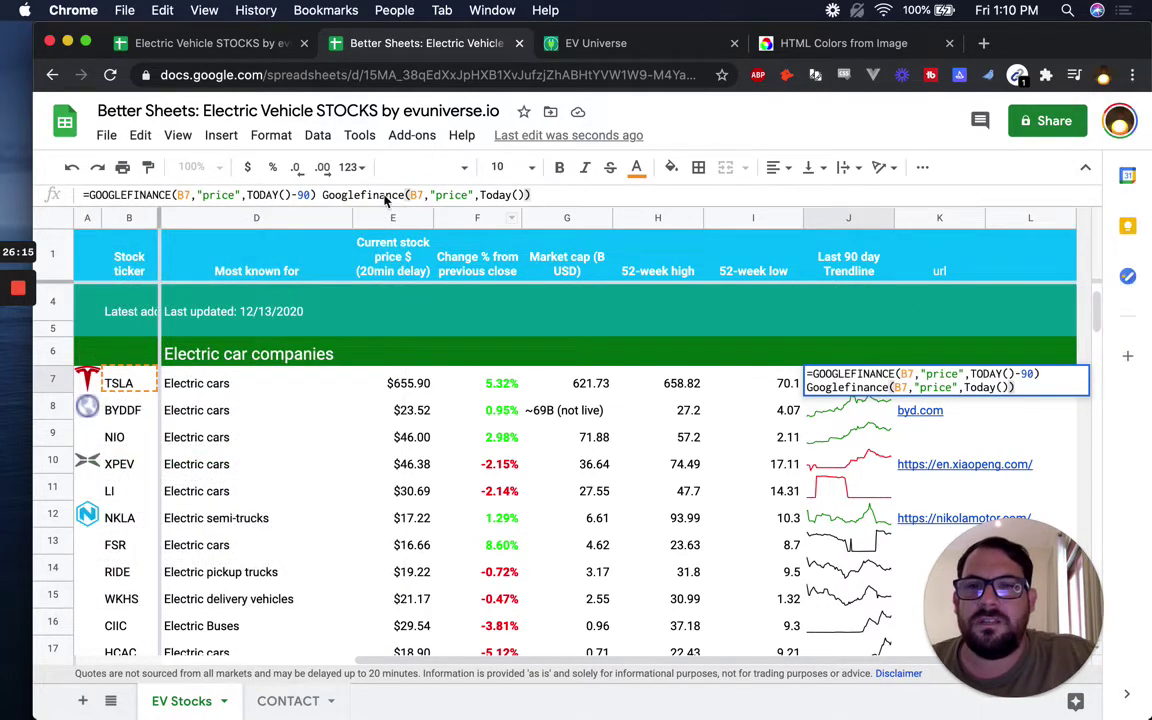
Step: Move the Today() price lookup to the front of J7's formula, subtract the TODAY()-90 lookup from it, and check the result
{"action": "left_click", "coordinate": [317, 195]}
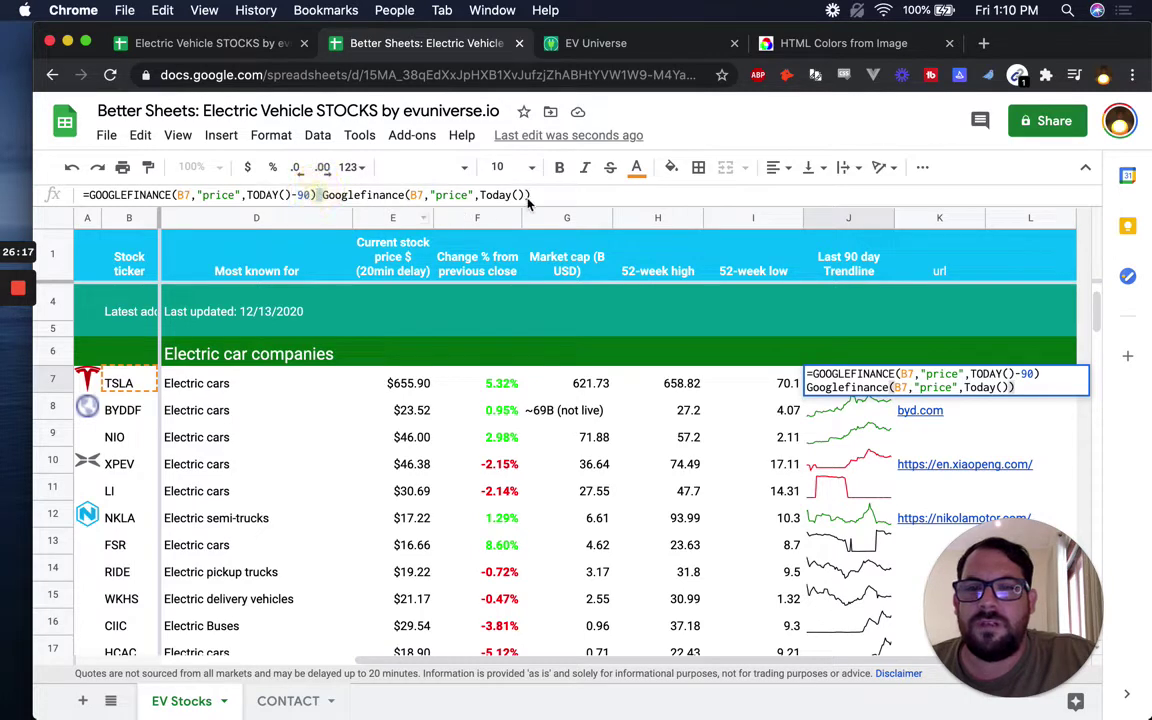
{"action": "left_click_drag", "start_coordinate": [530, 196], "coordinate": [320, 198]}
{"action": "key", "text": "super+c"}
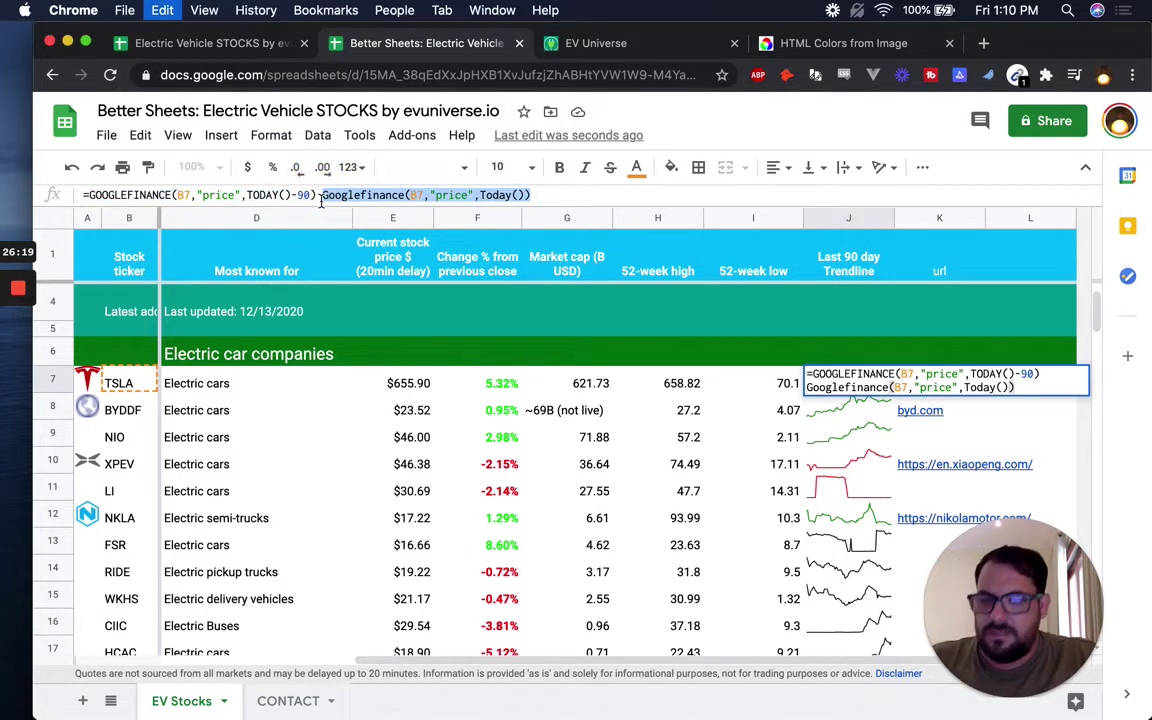
{"action": "key", "text": "BackSpace"}
{"action": "left_click", "coordinate": [87, 195]}
{"action": "key", "text": "super+v"}
{"action": "type", "text": "-"}
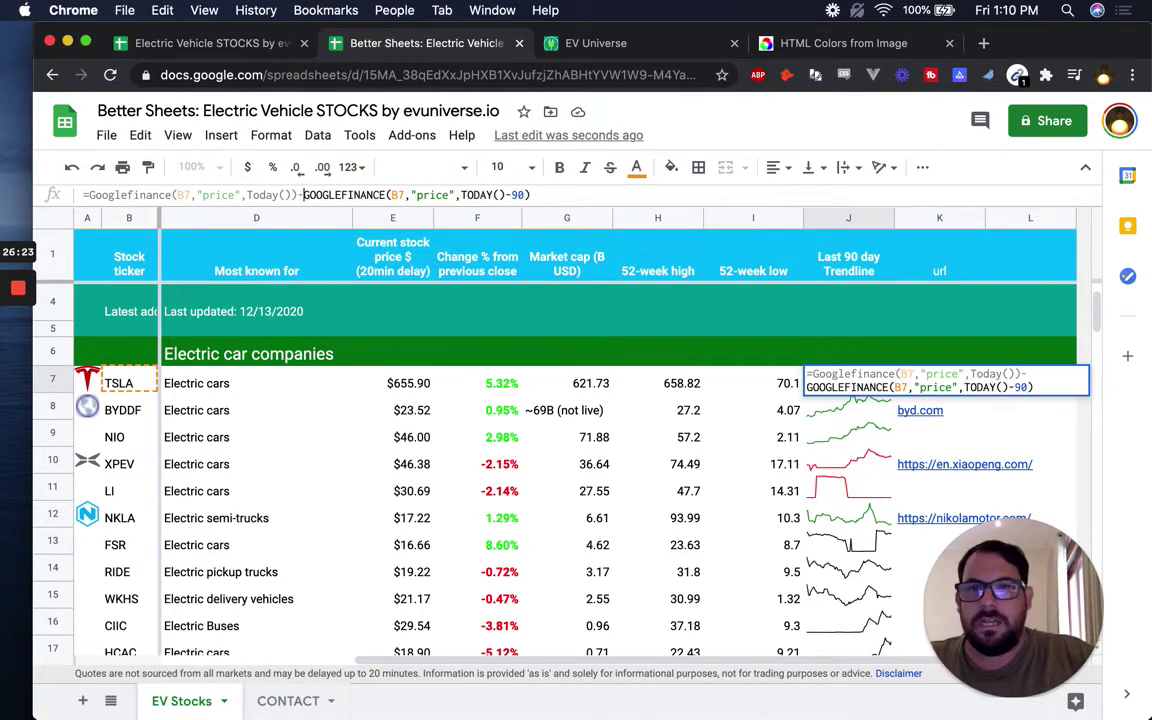
{"action": "left_click", "coordinate": [84, 195]}
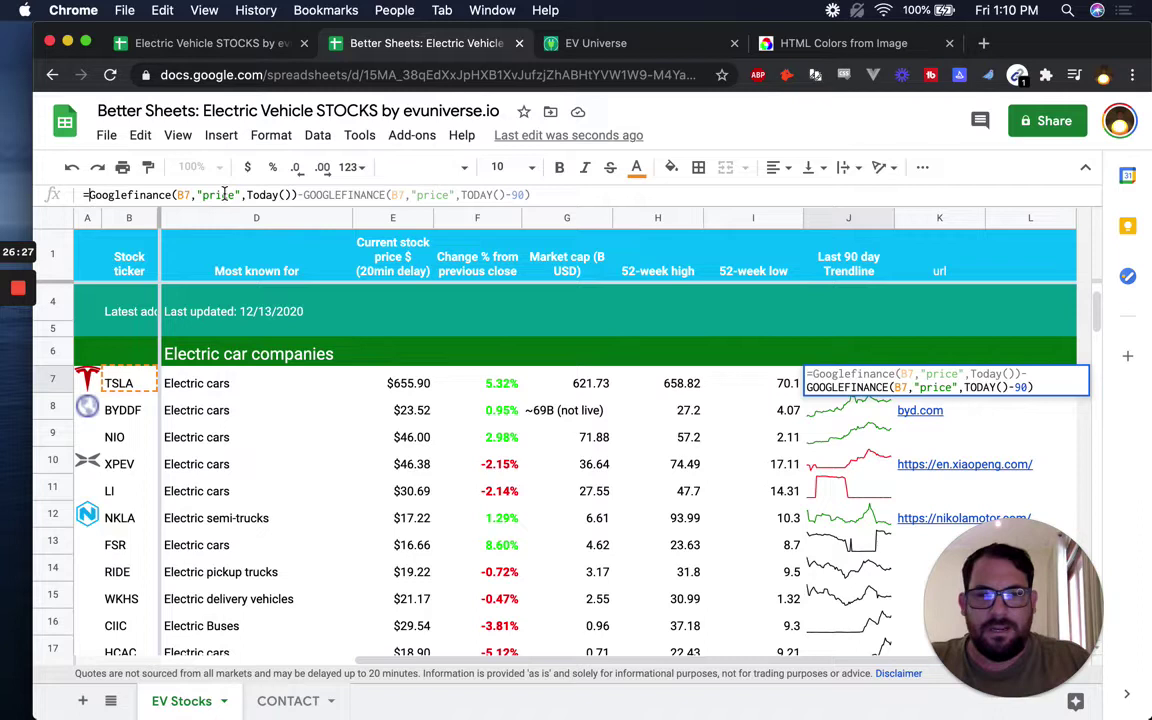
{"action": "key", "text": "Return"}
{"action": "key", "text": "Up"}
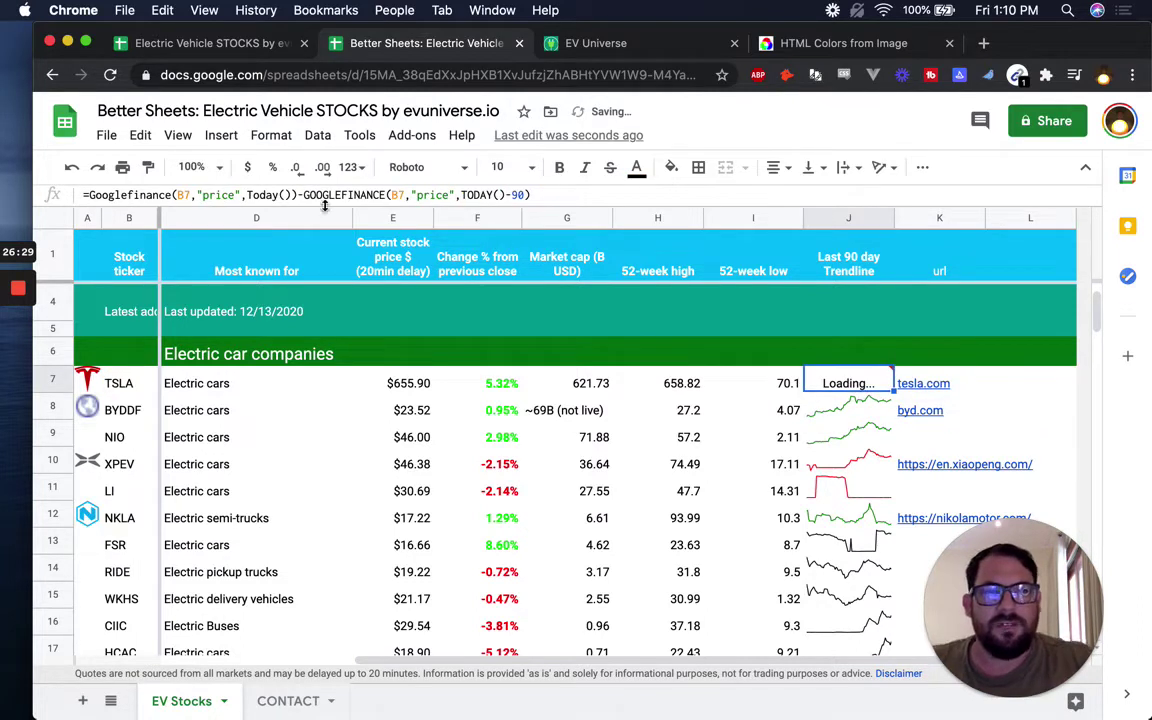
{"action": "mouse_move", "coordinate": [857, 385]}
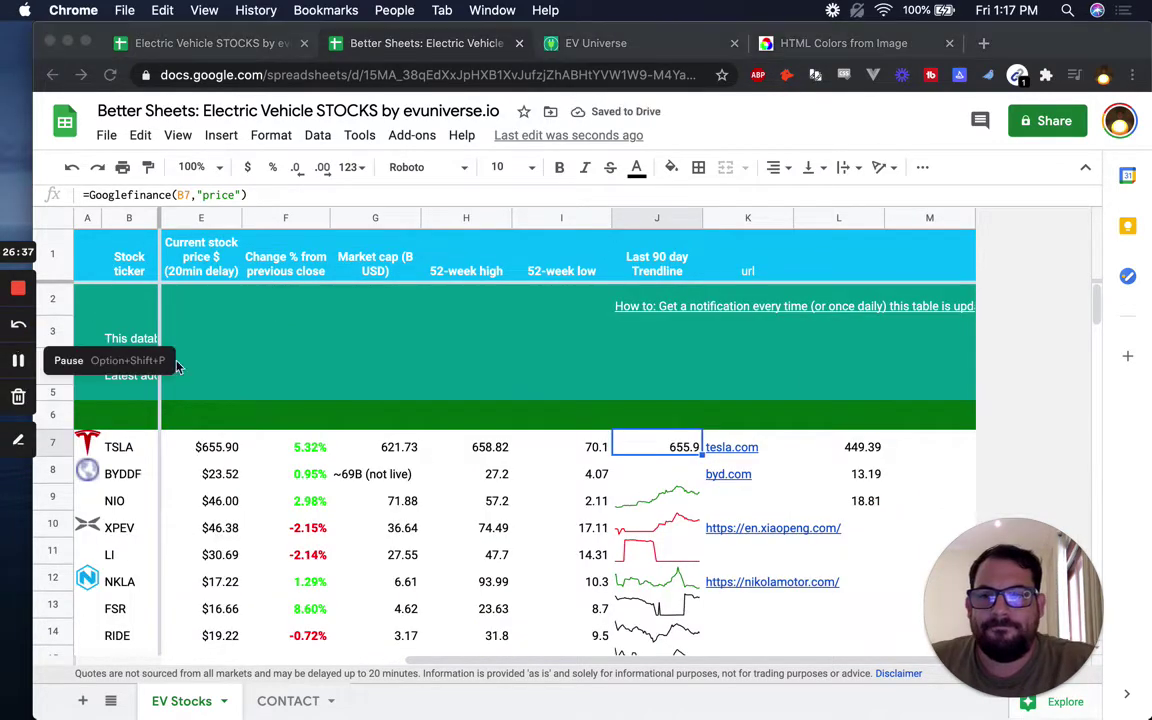
Step: Examine the current price formula in J7
{"action": "left_click", "coordinate": [680, 447]}
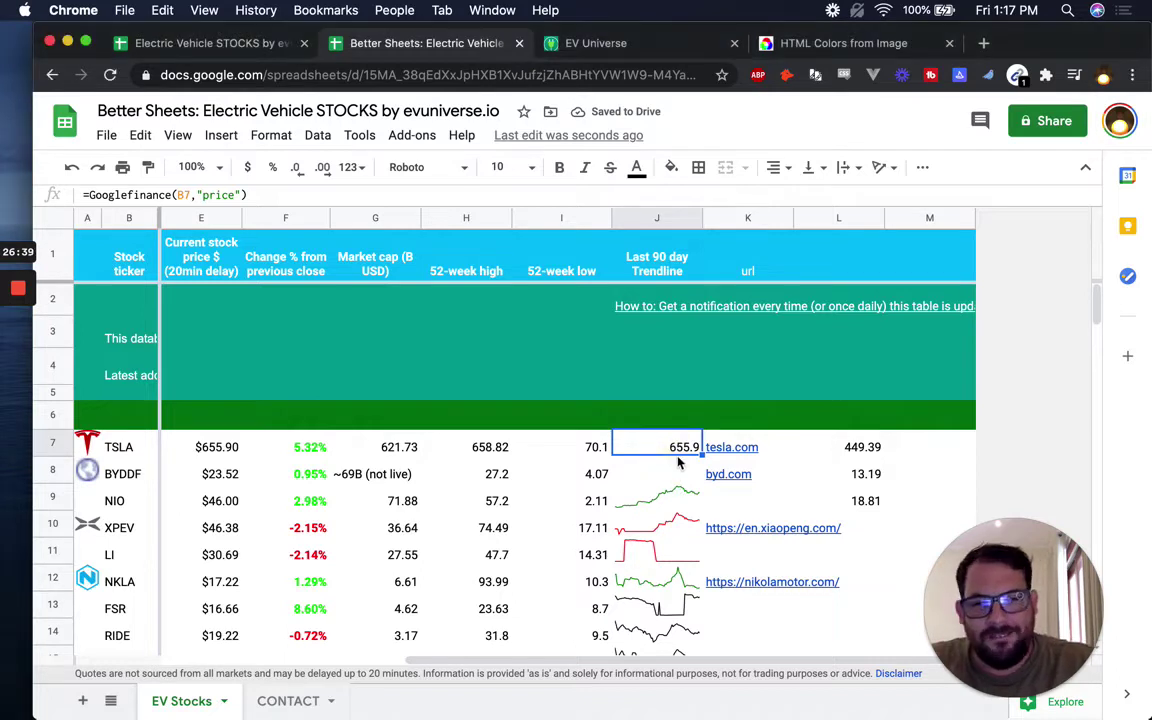
{"action": "left_click", "coordinate": [674, 443]}
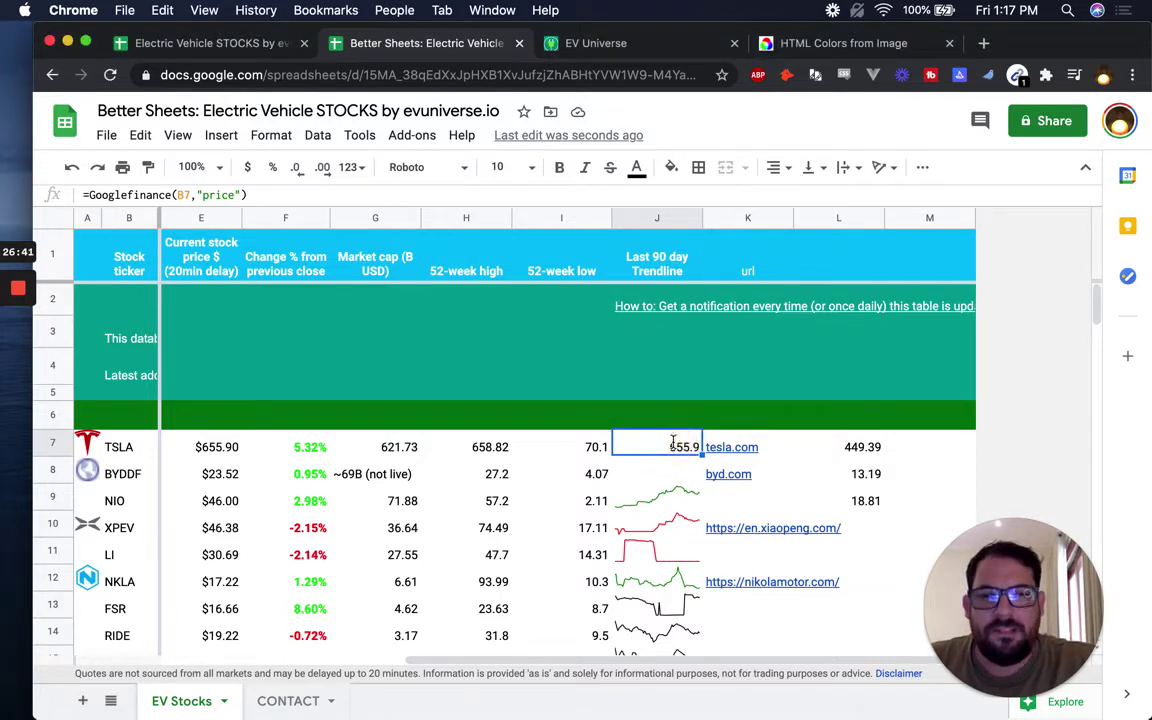
{"action": "double_click", "coordinate": [674, 443]}
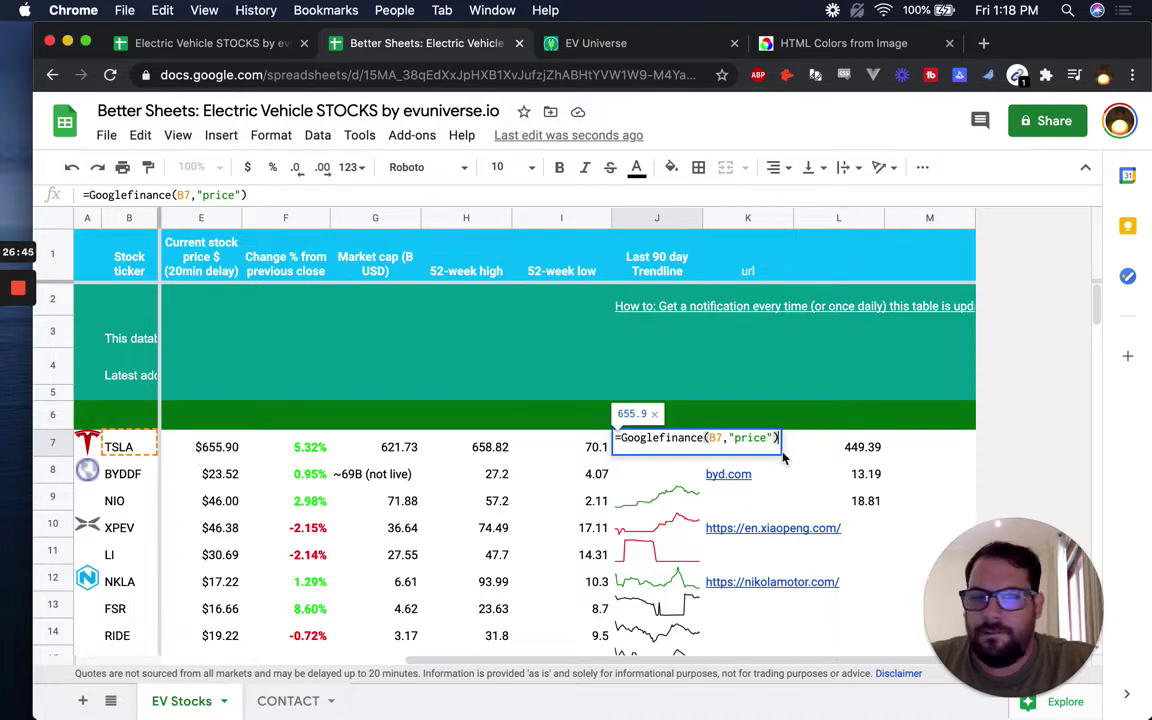
Step: Strip the INDEX wrapper and its 2,2 arguments from L7, leaving =Googlefinance(B7,"close",today()-90)
{"action": "left_click", "coordinate": [862, 449]}
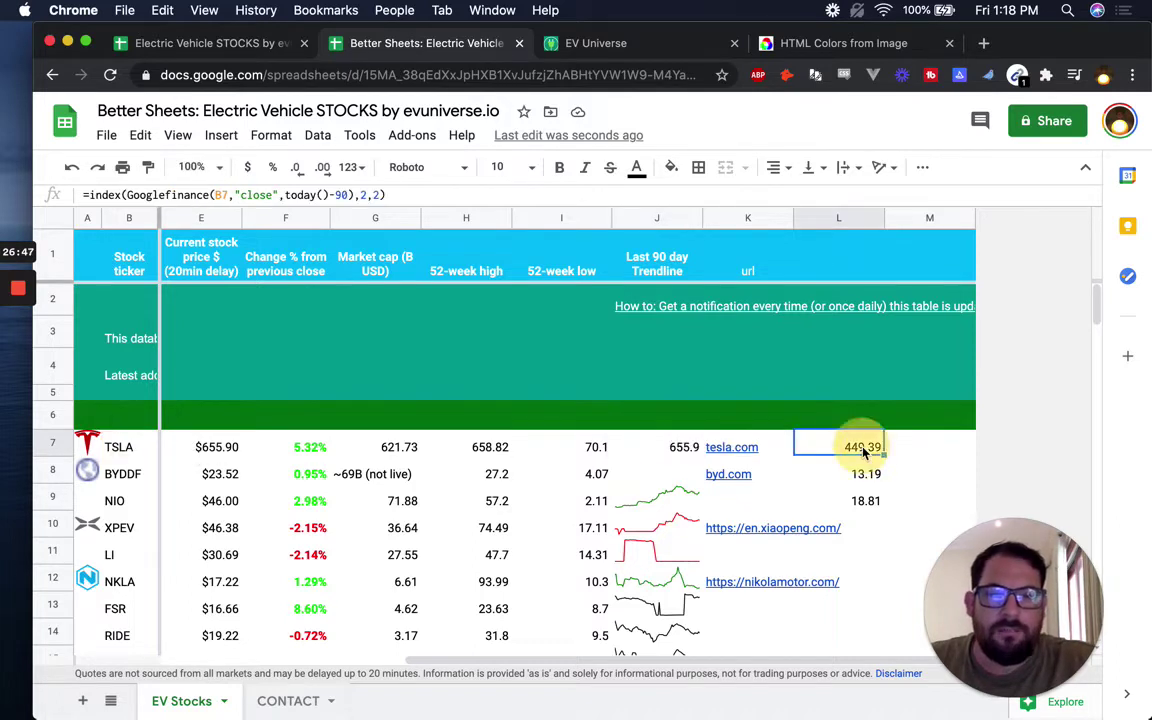
{"action": "double_click", "coordinate": [862, 449]}
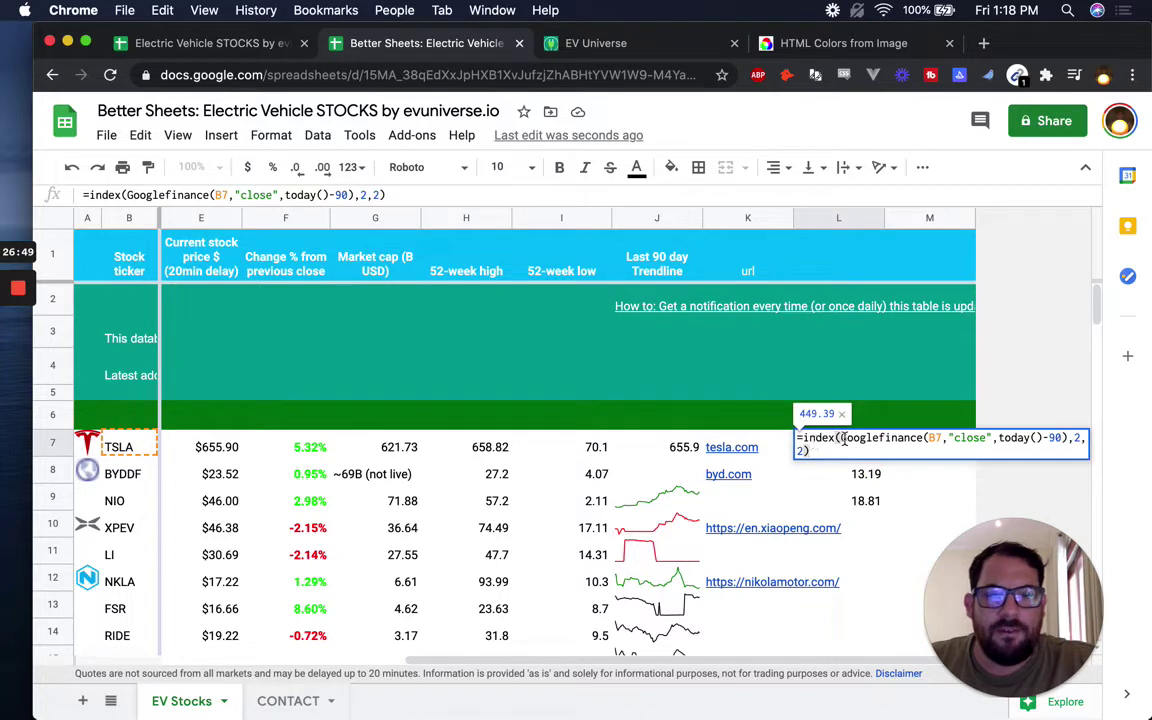
{"action": "left_click", "coordinate": [840, 437]}
{"action": "key", "text": "BackSpace"}
{"action": "key", "text": "BackSpace"}
{"action": "key", "text": "BackSpace"}
{"action": "key", "text": "BackSpace"}
{"action": "key", "text": "BackSpace"}
{"action": "key", "text": "BackSpace"}
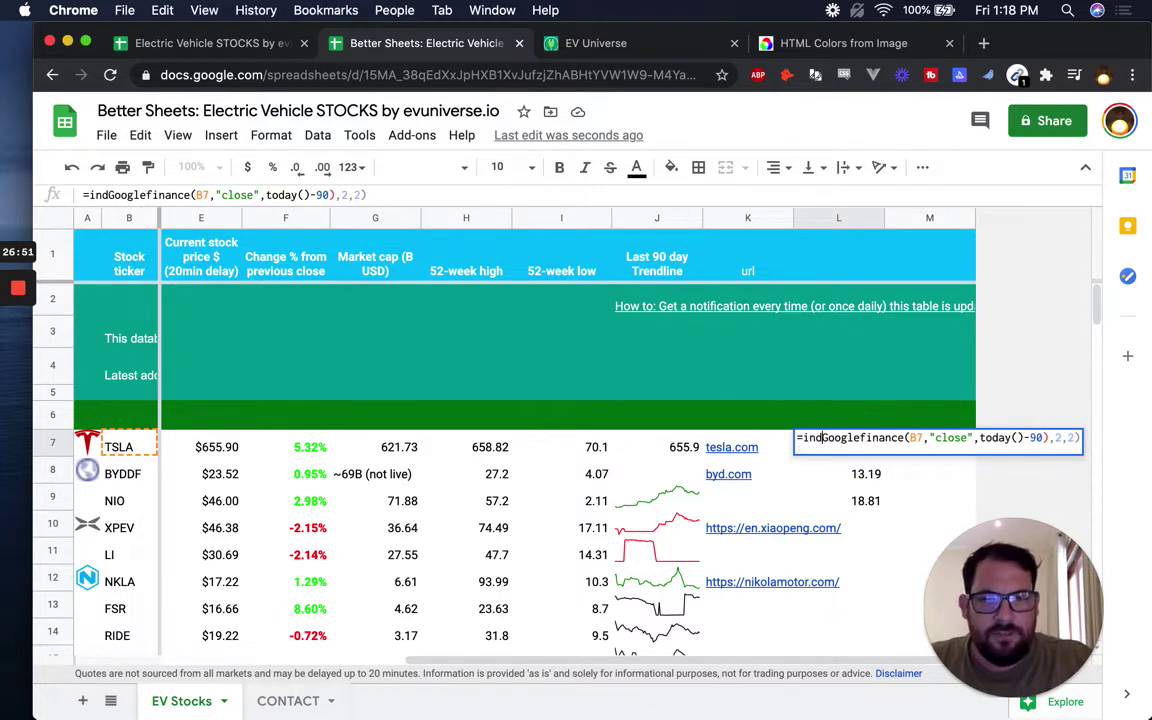
{"action": "key", "text": "BackSpace"}
{"action": "key", "text": "BackSpace"}
{"action": "key", "text": "BackSpace"}
{"action": "key", "text": "BackSpace"}
{"action": "key", "text": "BackSpace"}
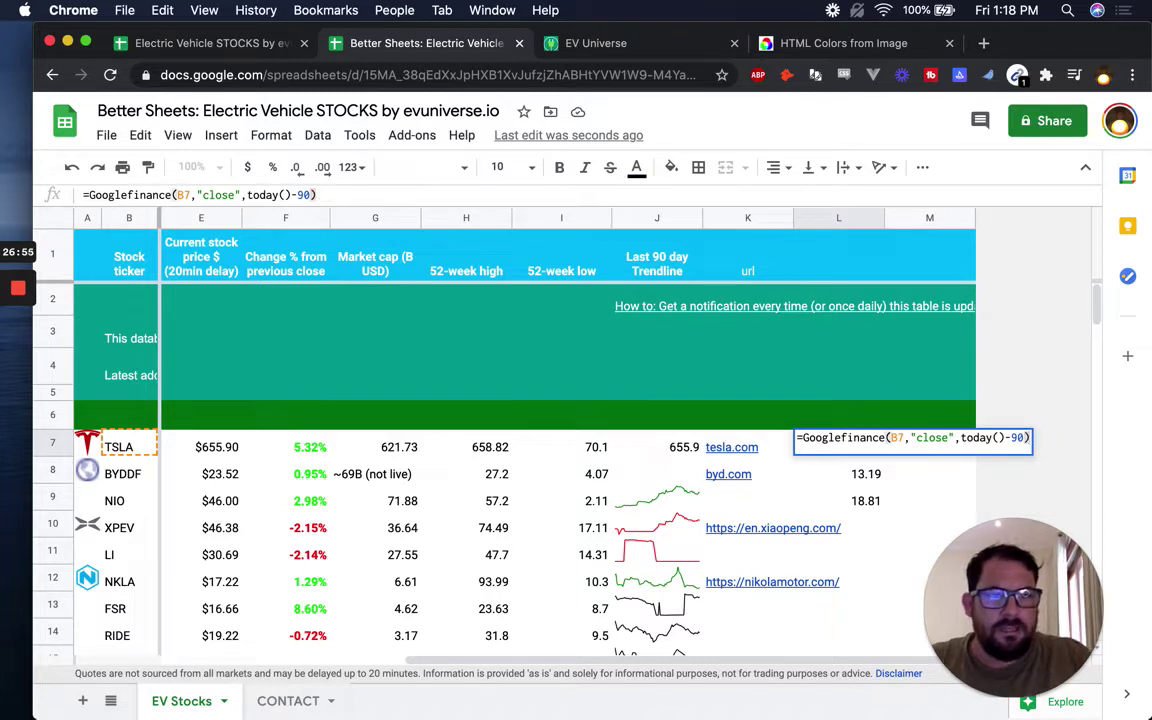
{"action": "key", "text": "Return"}
Step: Clear cells L8 and L9 below the 90-day close formula
{"action": "key", "text": "Down"}
{"action": "key", "text": "Up"}
{"action": "key", "text": "Delete"}
{"action": "key", "text": "Down"}
{"action": "key", "text": "Delete"}
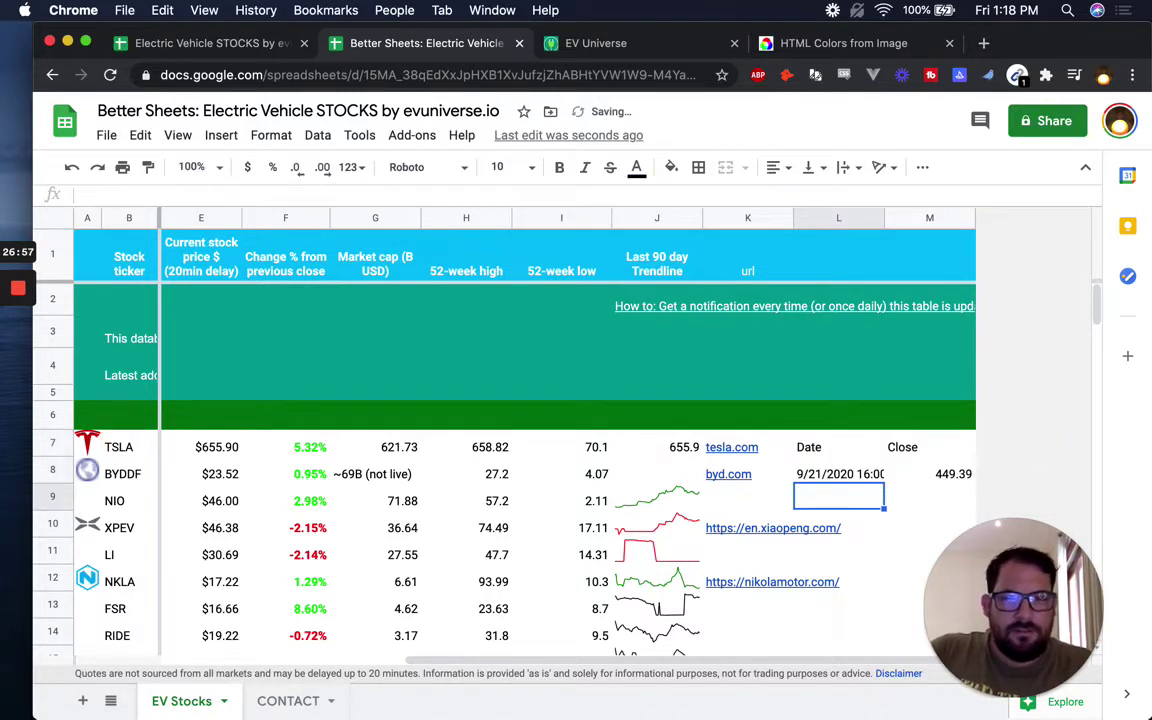
Step: Examine the date and close price table that the L7 formula fills into L7:M8
{"action": "left_click_drag", "start_coordinate": [822, 448], "coordinate": [951, 476]}
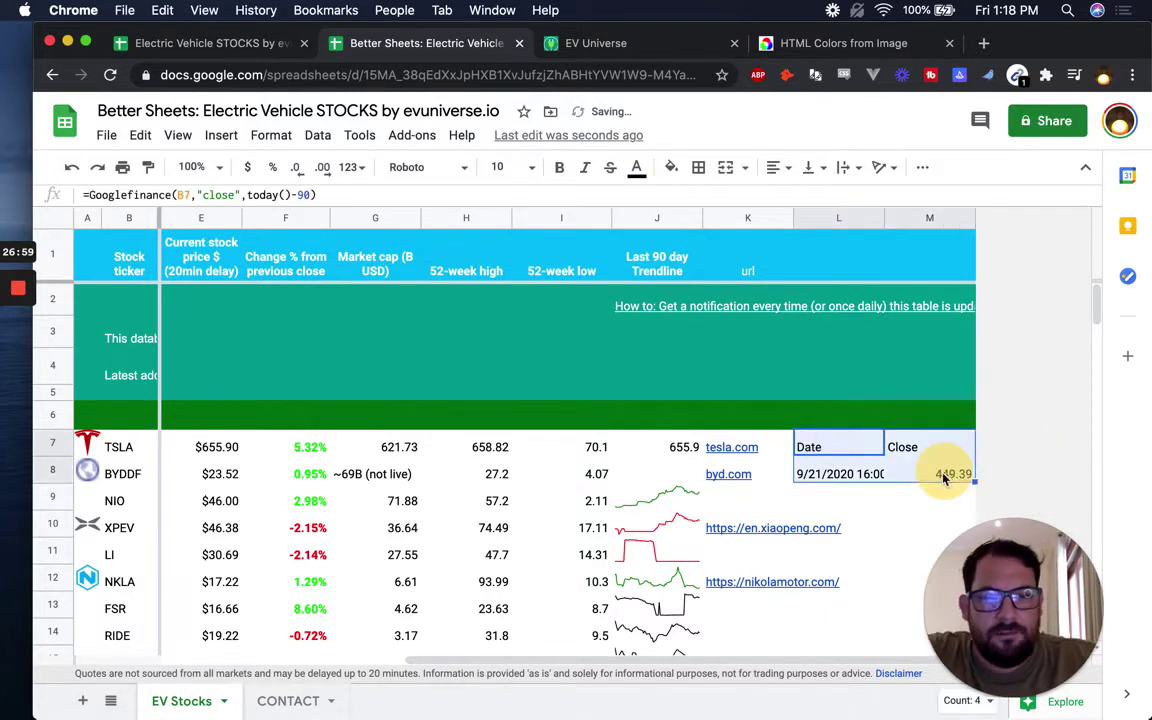
{"action": "left_click", "coordinate": [656, 495]}
{"action": "left_click", "coordinate": [842, 480]}
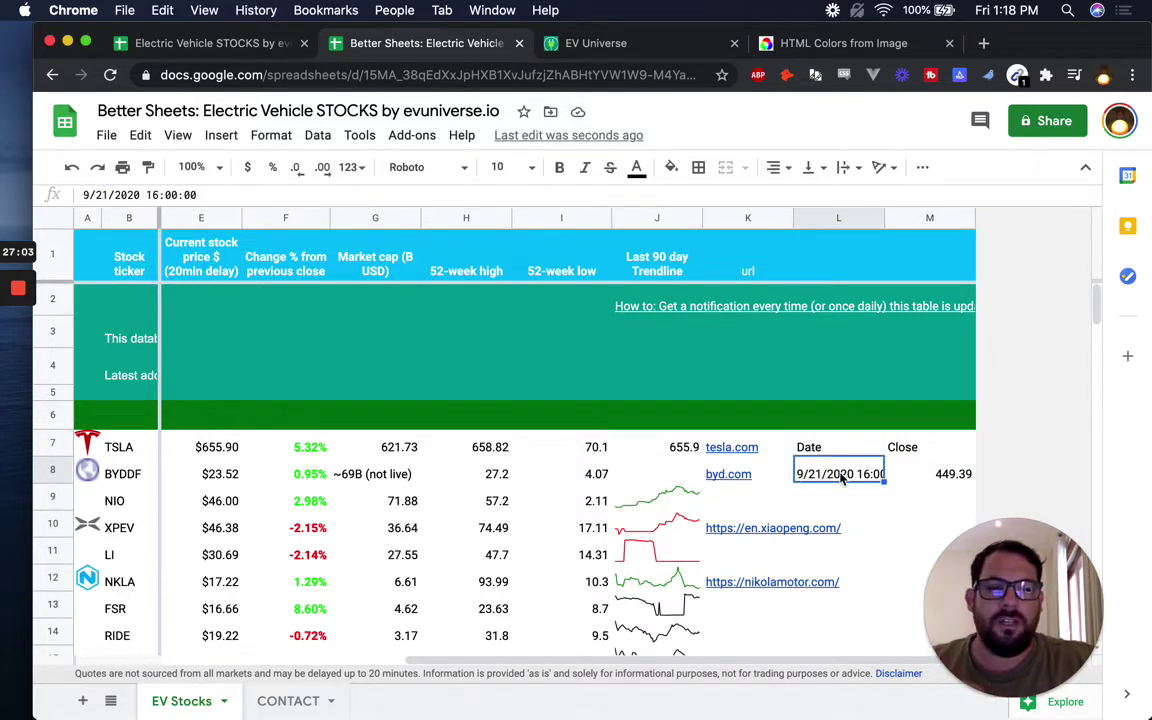
{"action": "left_click", "coordinate": [935, 470]}
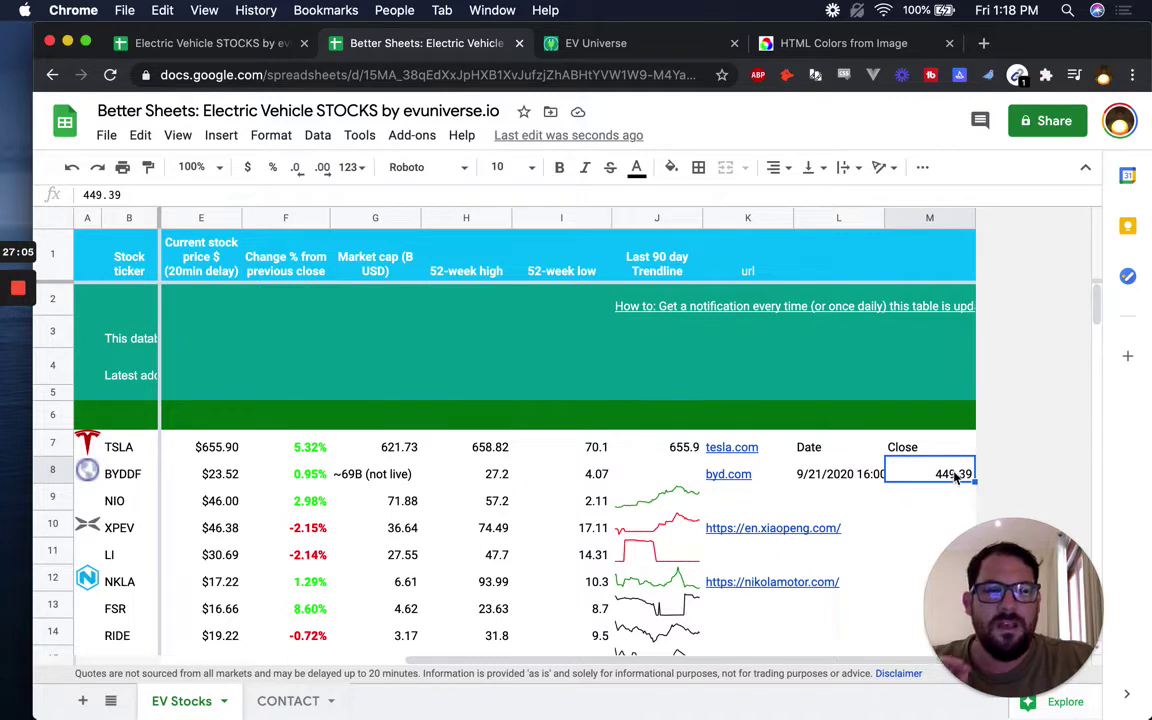
Step: Wrap L7's lookup in INDEX with row 2 and column 2, giving =index(Googlefinance(B7,"close",today()-90),2,2)
{"action": "left_click", "coordinate": [828, 449]}
{"action": "double_click", "coordinate": [805, 440]}
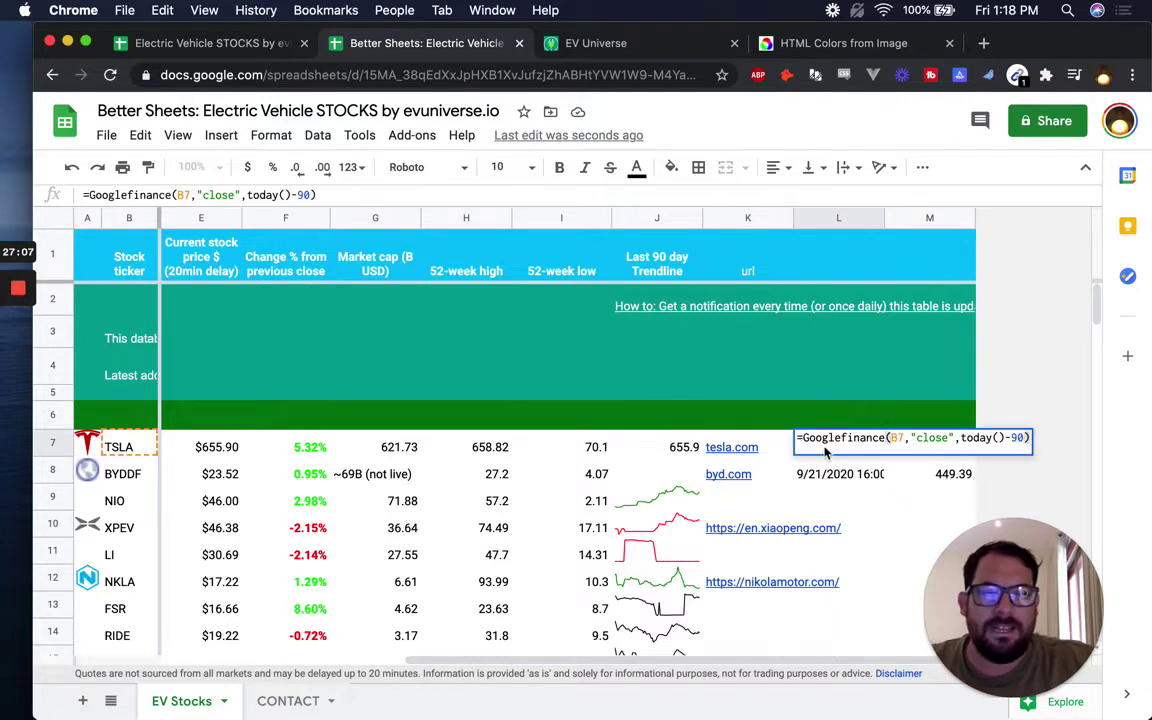
{"action": "type", "text": "index("}
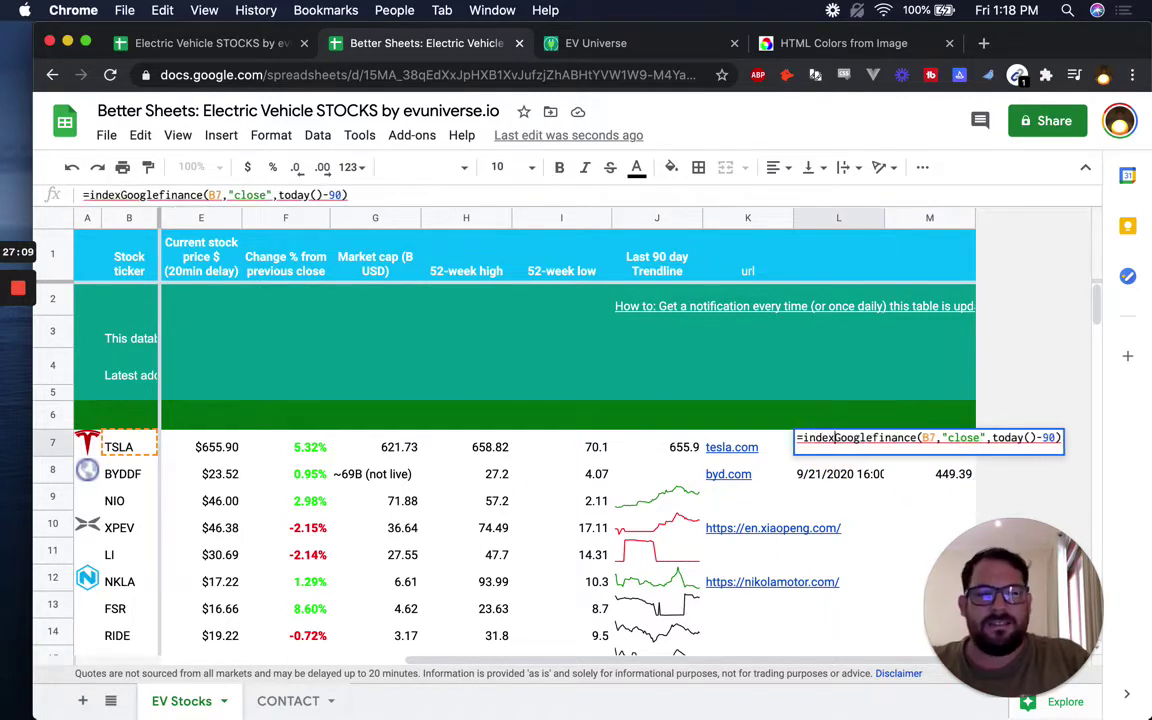
{"action": "left_click", "coordinate": [1067, 437]}
{"action": "type", "text": ","}
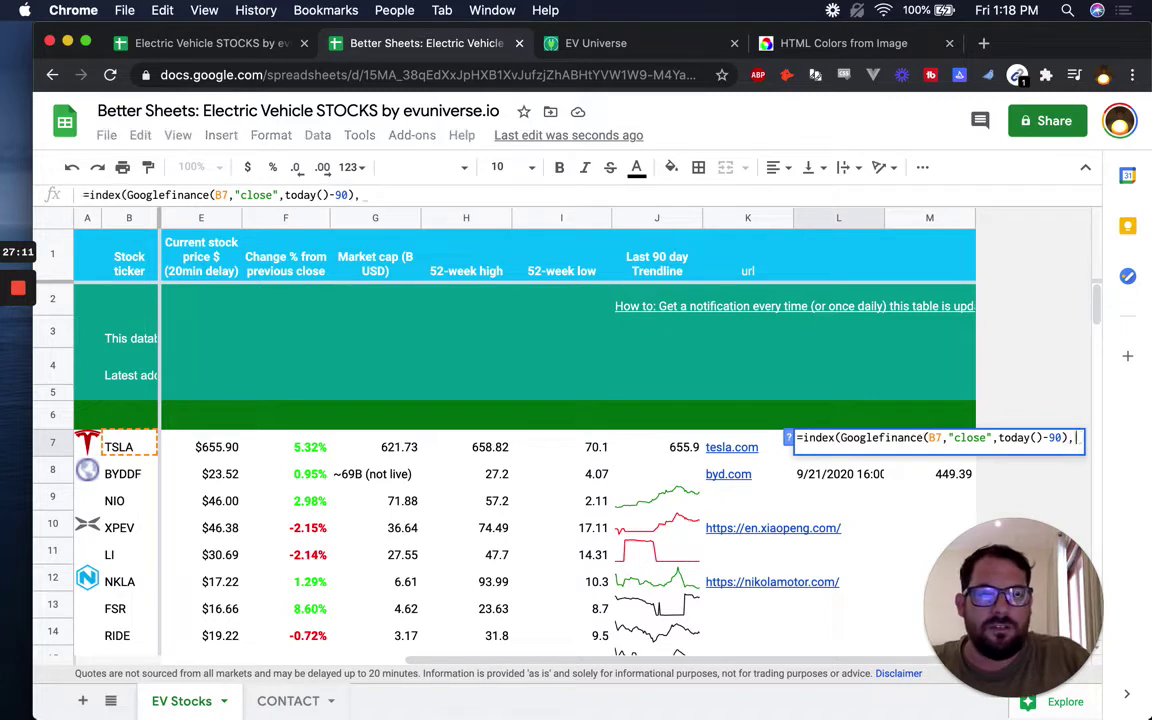
{"action": "type", "text": "2,2,2,22"}
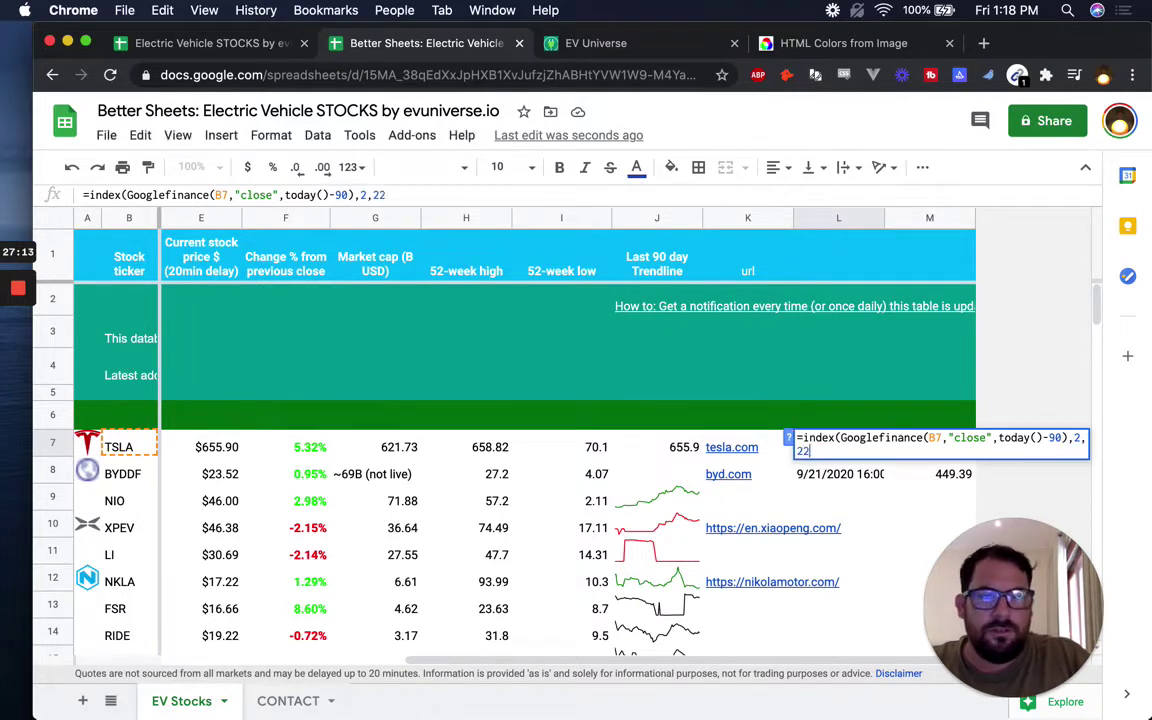
{"action": "key", "text": "BackSpace"}
{"action": "type", "text": ")"}
{"action": "key", "text": "Return"}
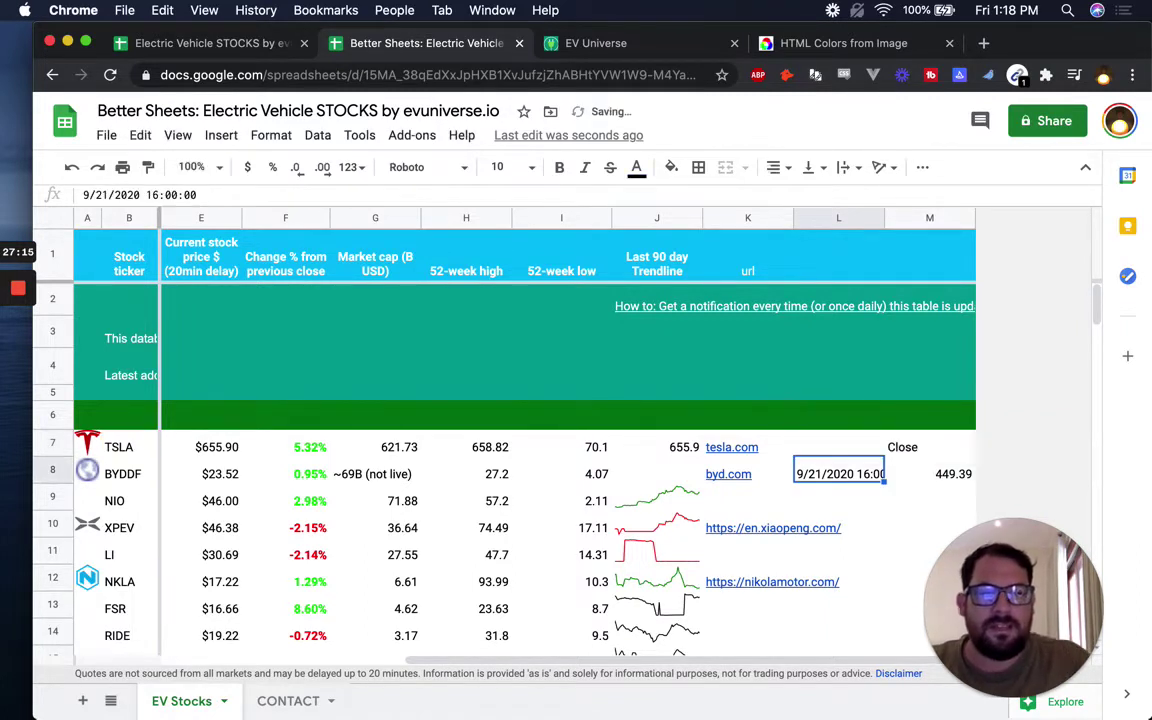
{"action": "key", "text": "Up"}
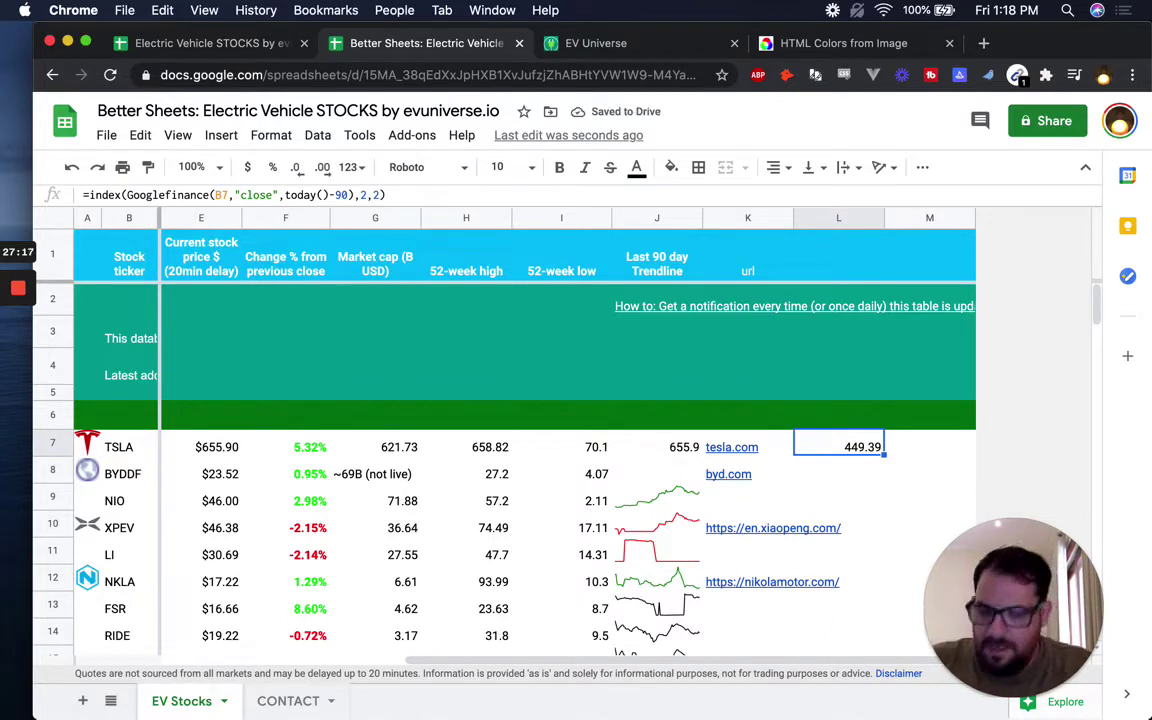
Step: Cut the whole INDEX formula for the 90-day close out of L7, leaving the cell empty
{"action": "double_click", "coordinate": [829, 448]}
{"action": "key", "text": "super+a"}
{"action": "key", "text": "super+c"}
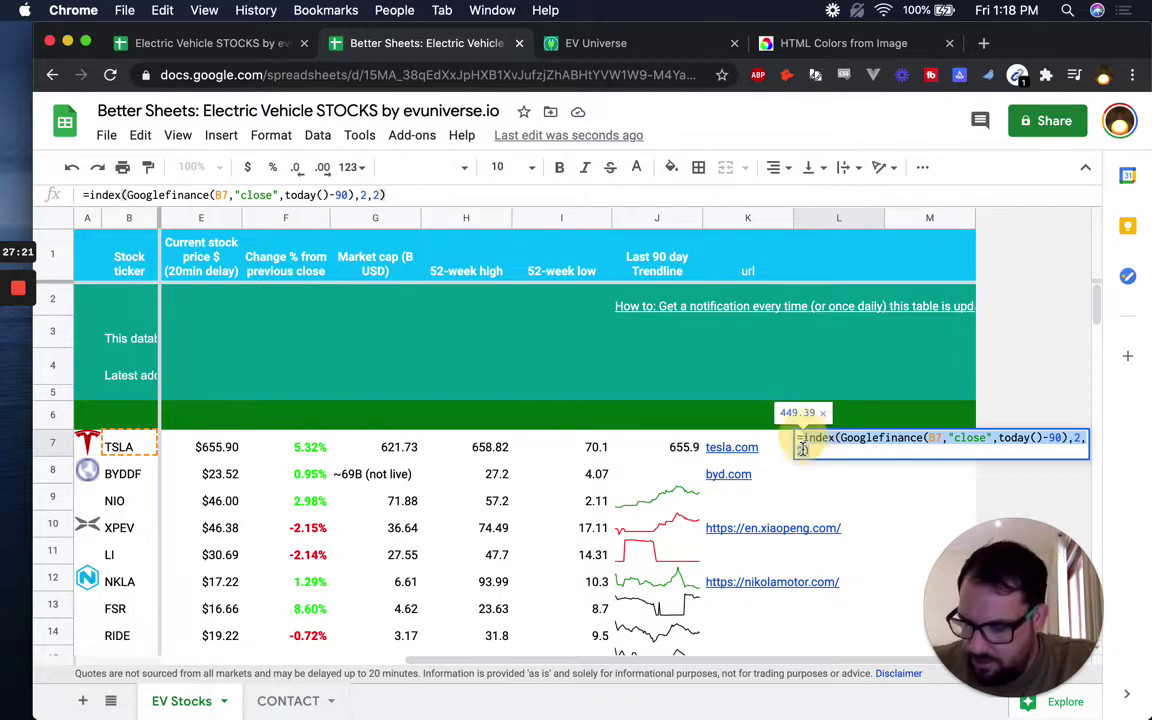
{"action": "key", "text": "BackSpace"}
{"action": "key", "text": "Return"}
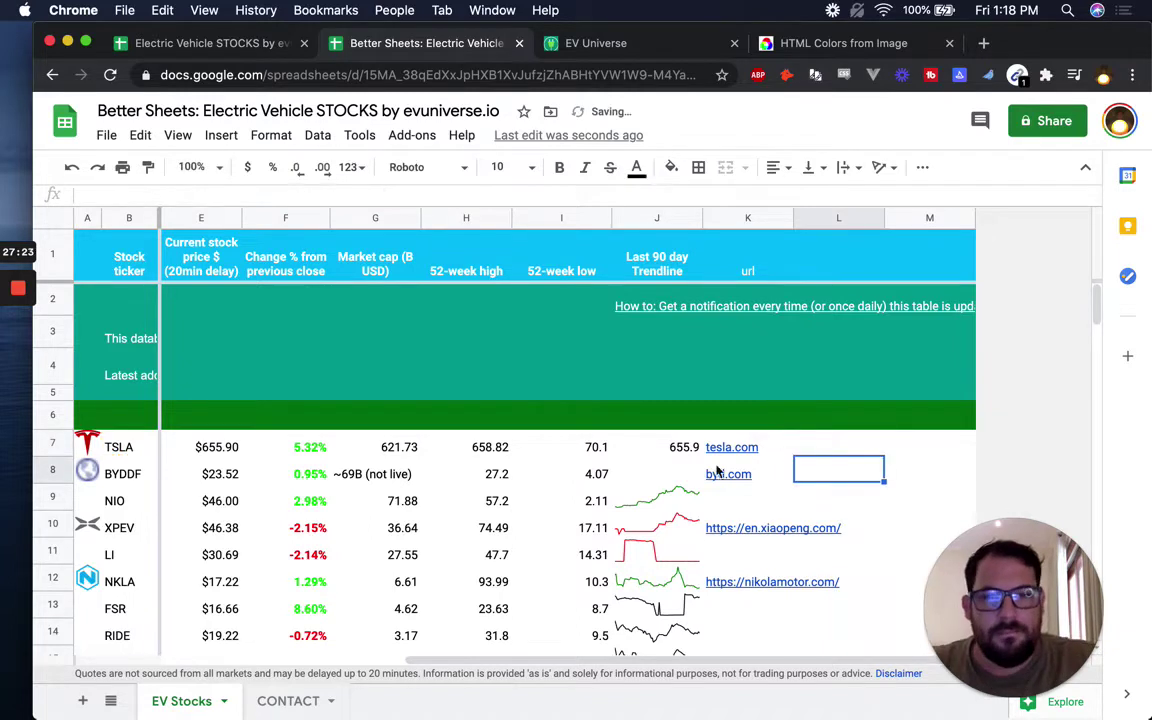
Step: Subtract the cut 90-day close lookup from J7's price, giving =(Googlefinance(B7,"price")-index(Googlefinance(B7,"close",today()-90),2,2))
{"action": "left_click", "coordinate": [685, 455]}
{"action": "double_click", "coordinate": [621, 440]}
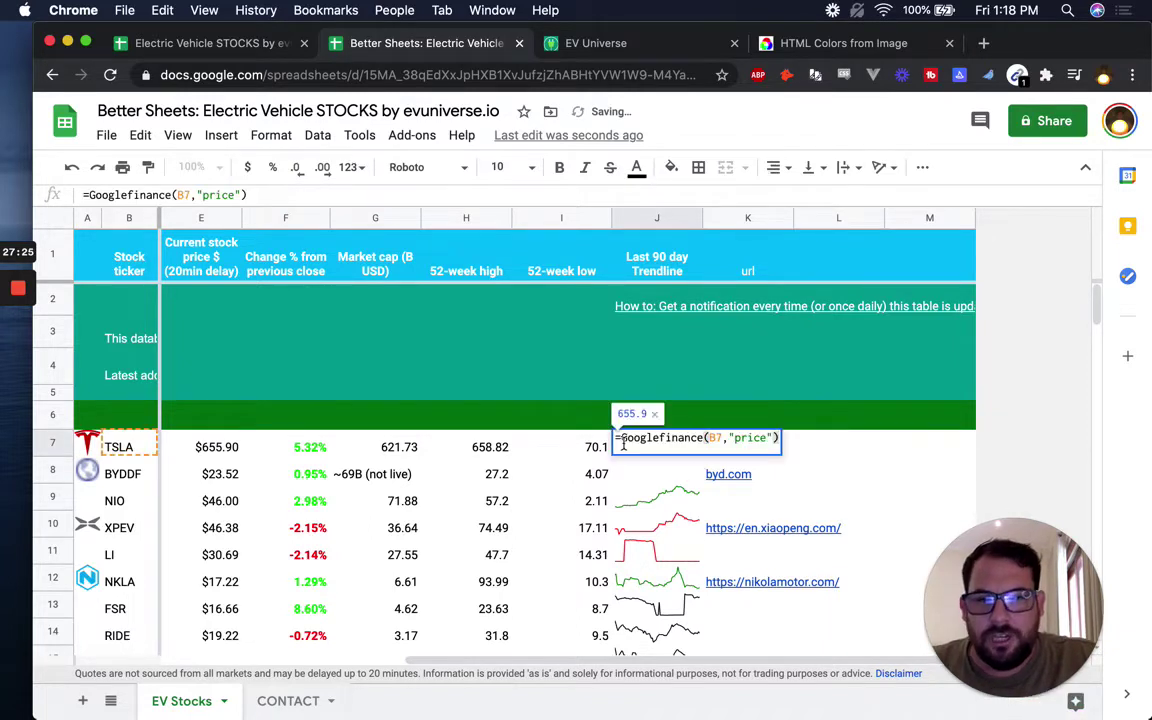
{"action": "type", "text": "("}
{"action": "left_click", "coordinate": [787, 437]}
{"action": "type", "text": "))"}
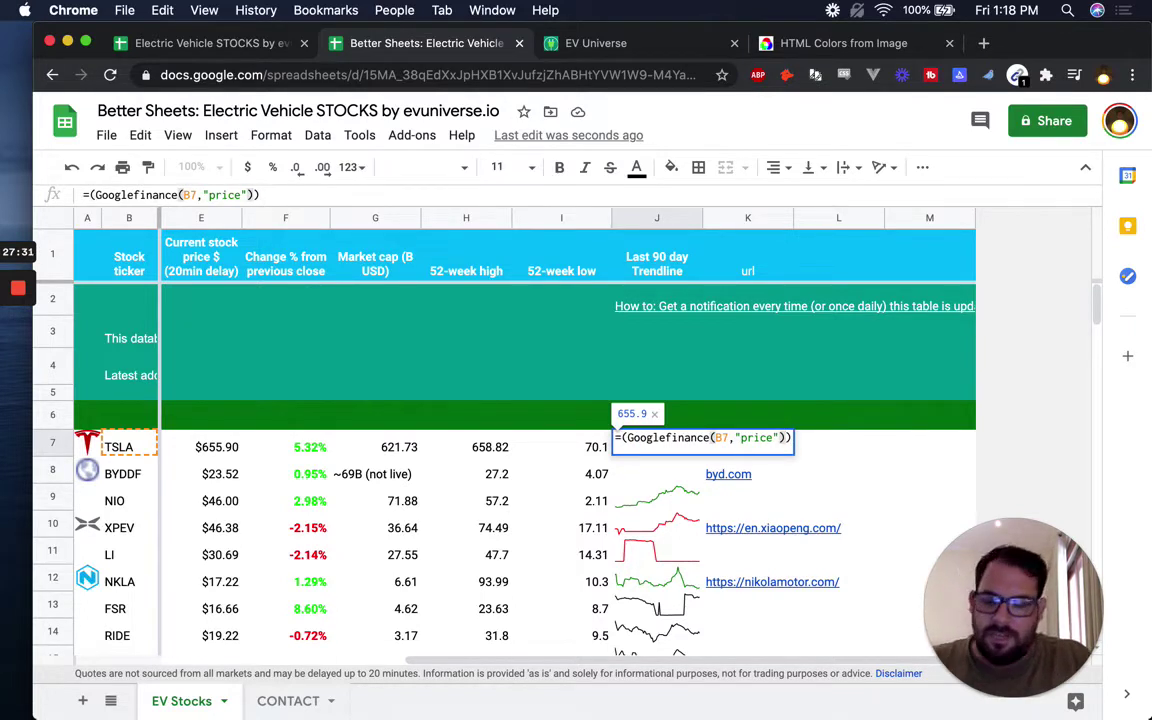
{"action": "type", "text": "-"}
{"action": "key", "text": "super+v"}
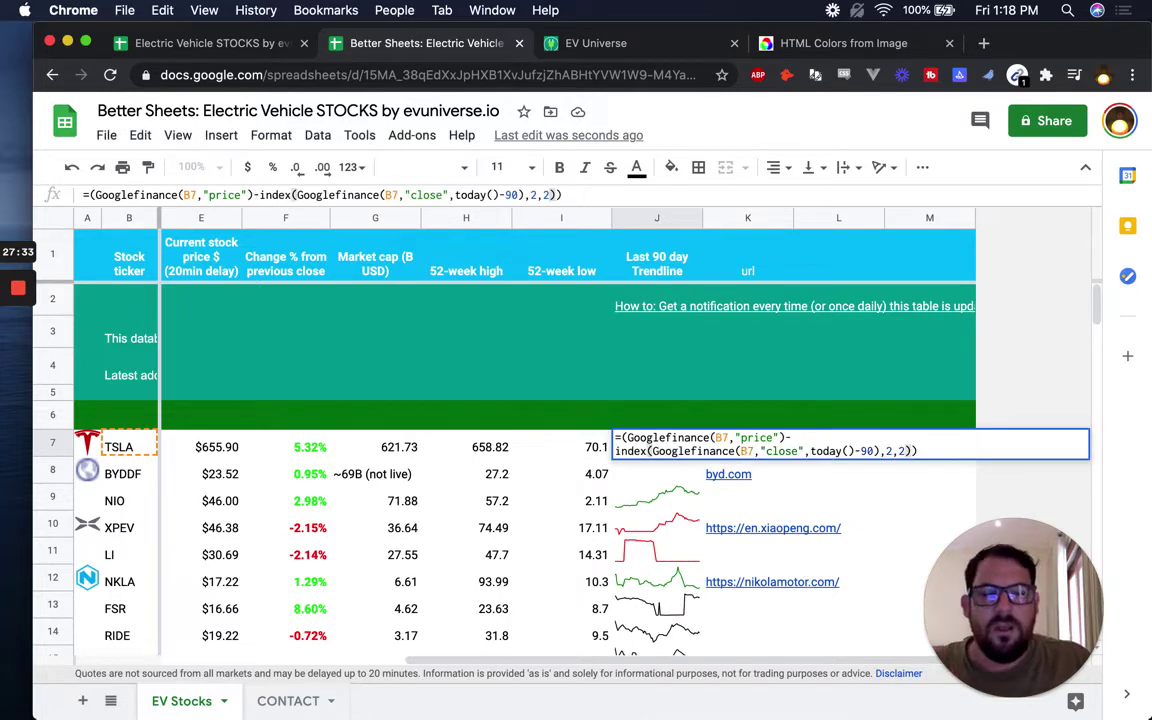
{"action": "key", "text": "Return"}
{"action": "left_click", "coordinate": [657, 447]}
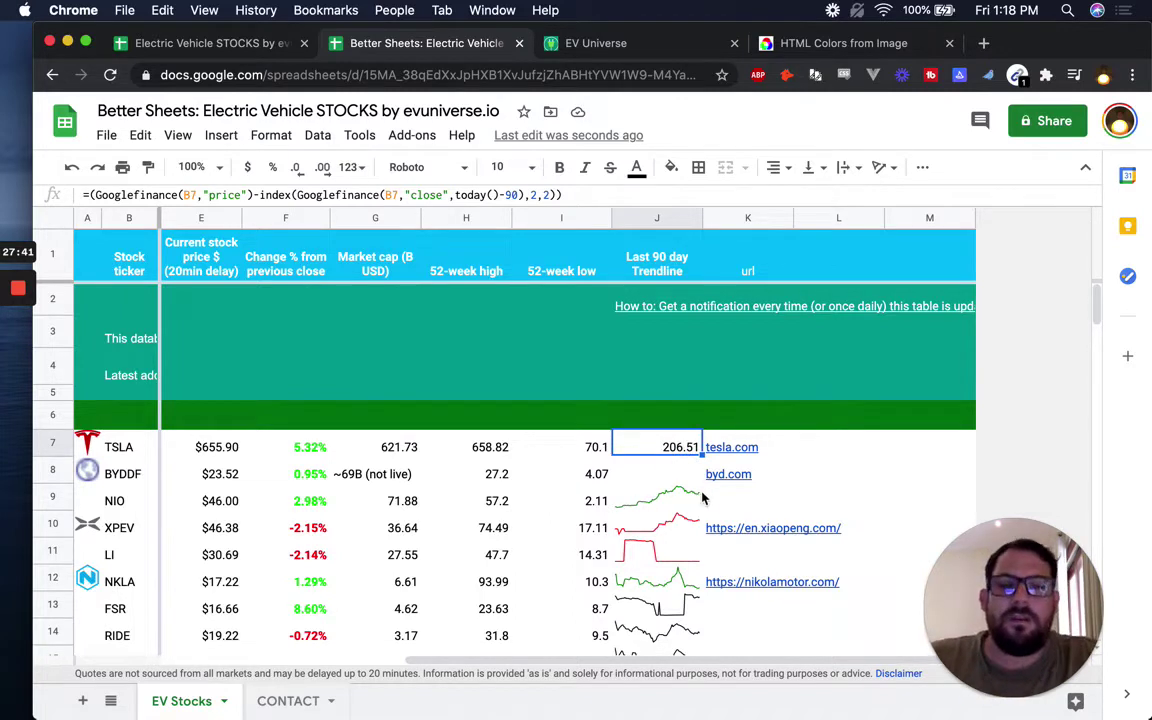
Step: Turn J7 into an IF test with empty results, giving =if(Googlefinance(B7,"price")-index(Googlefinance(B7,"close",today()-90),2,2)>0,,)
{"action": "double_click", "coordinate": [640, 446]}
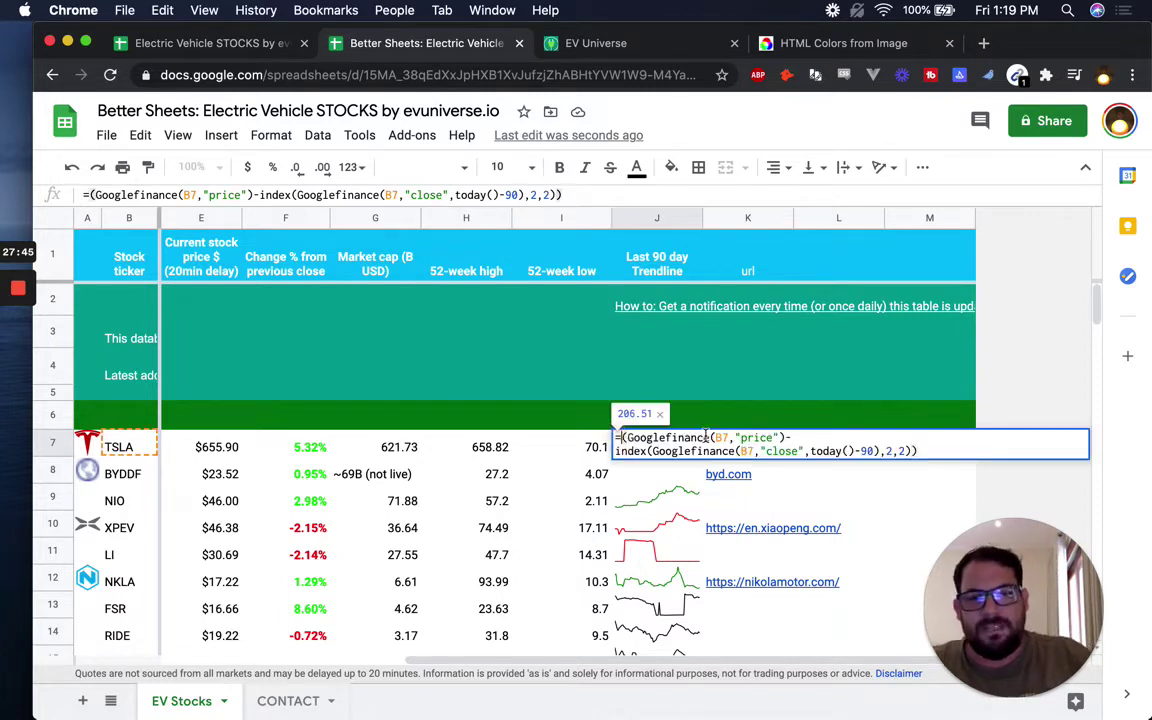
{"action": "left_click", "coordinate": [619, 437]}
{"action": "type", "text": "if"}
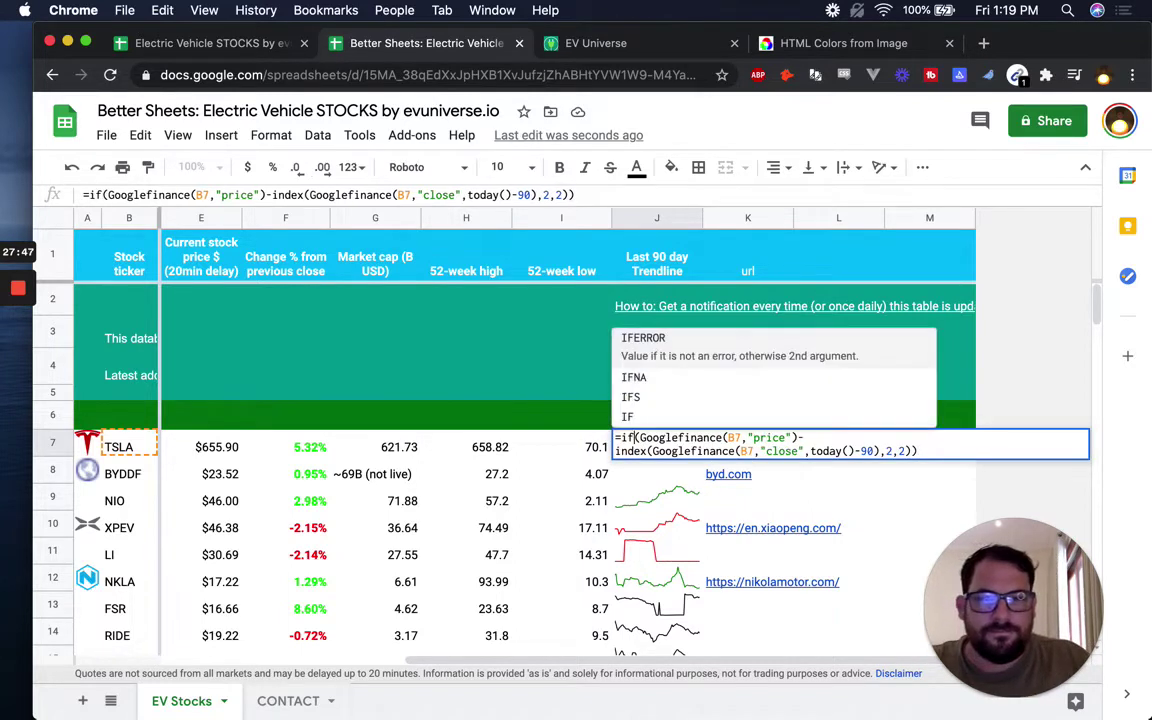
{"action": "key", "text": "End"}
{"action": "key", "text": "BackSpace"}
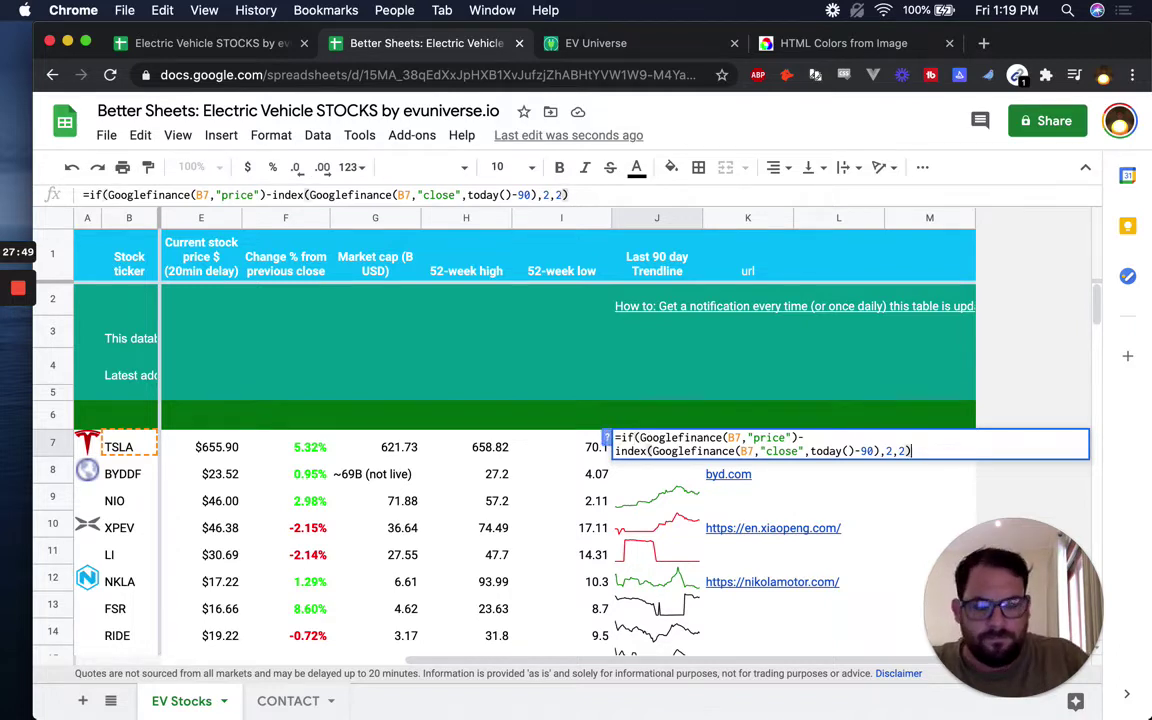
{"action": "type", "text": ">"}
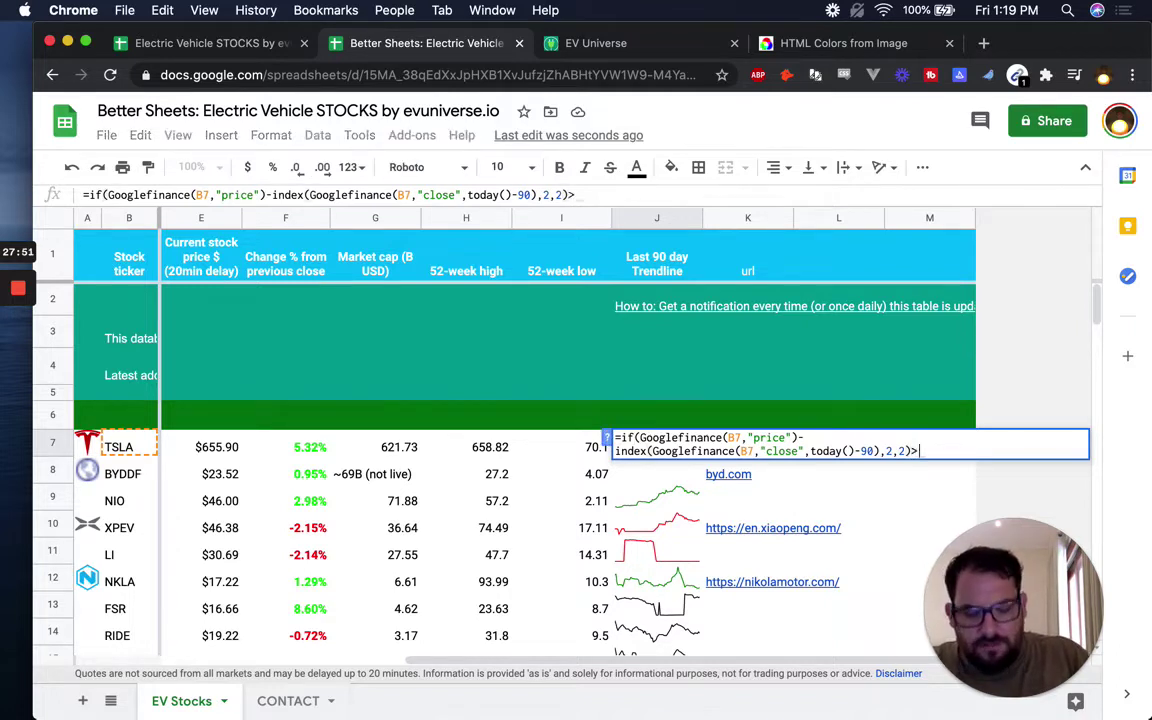
{"action": "type", "text": "0"}
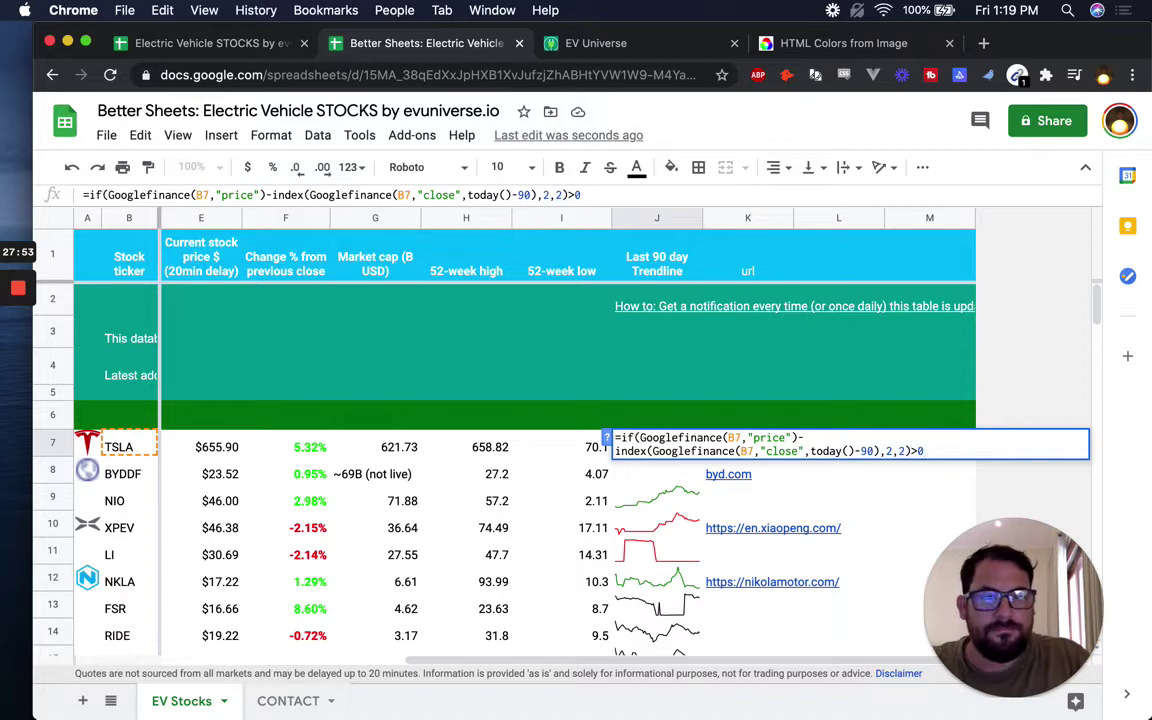
{"action": "type", "text": ",,"}
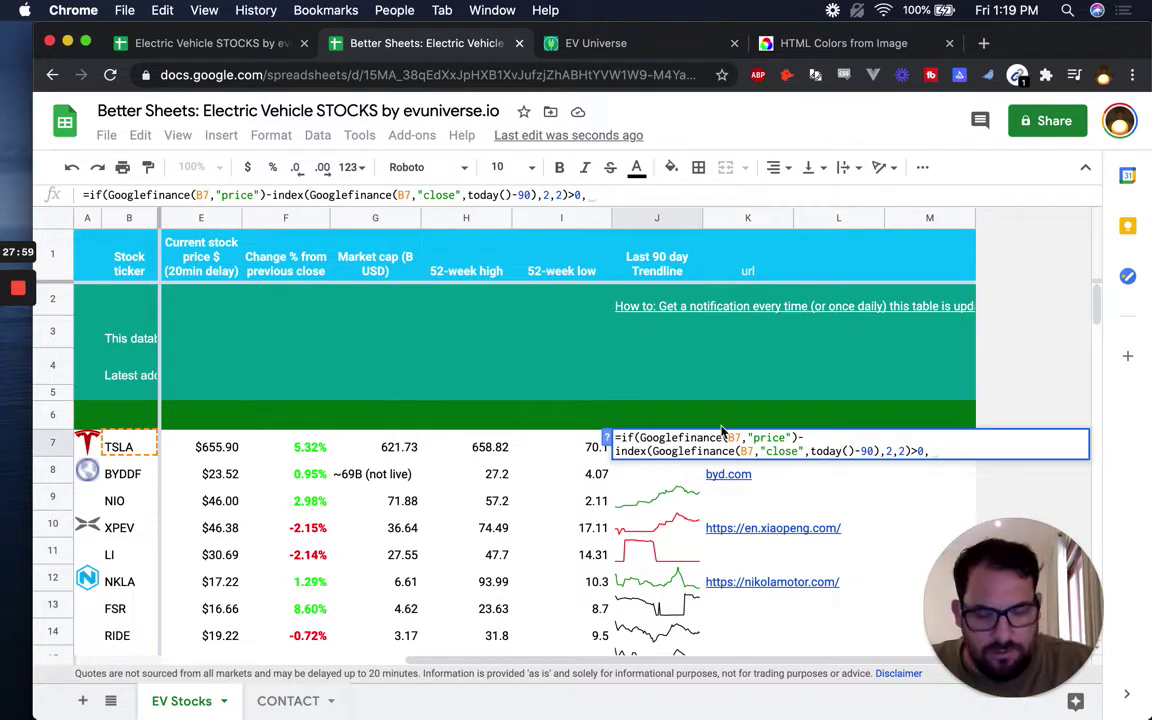
{"action": "key", "text": "BackSpace"}
{"action": "type", "text": ",3,4"}
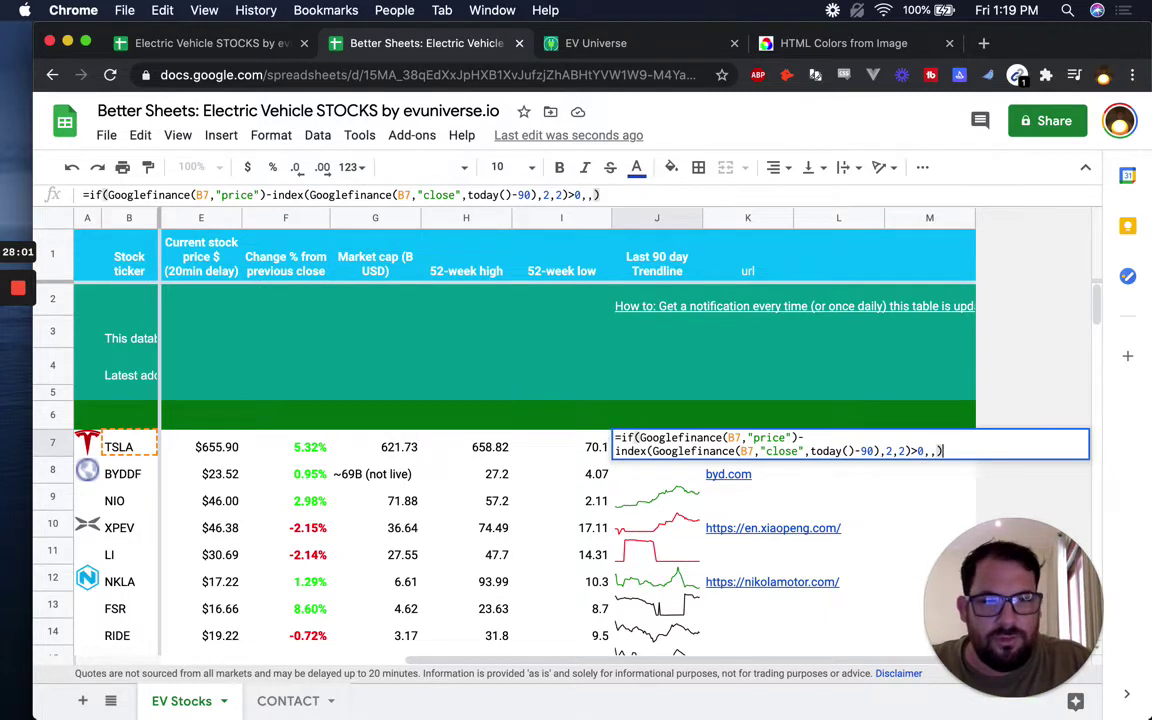
{"action": "key", "text": "Return"}
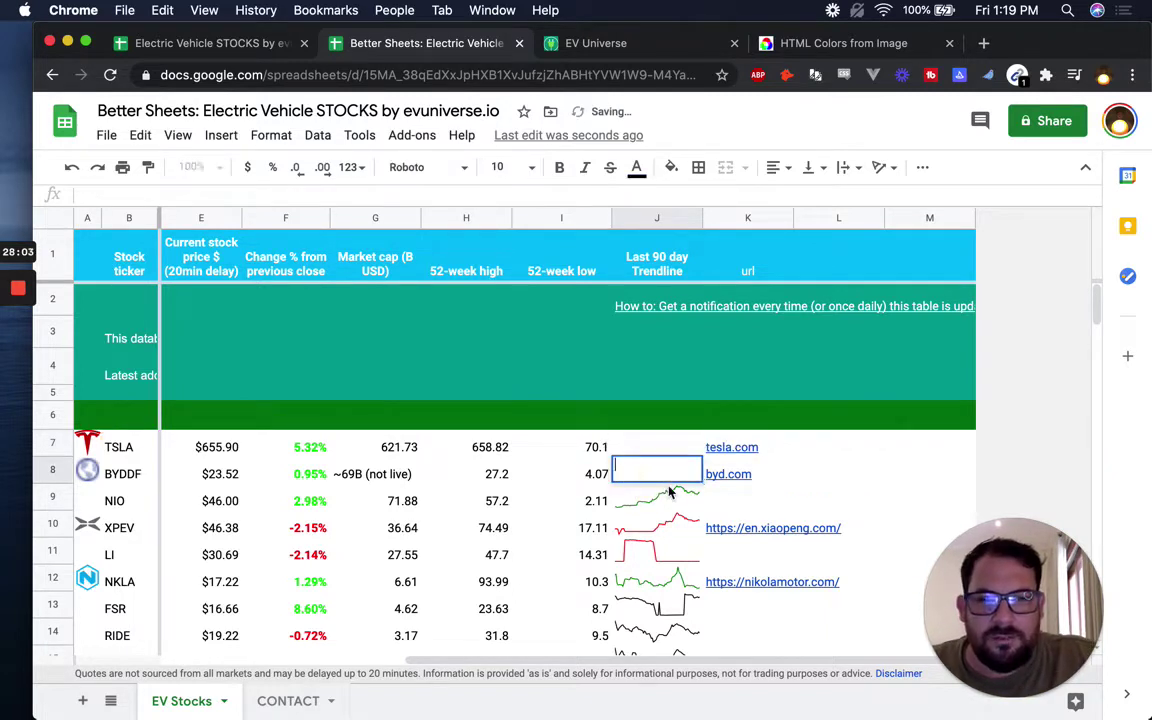
Step: Copy NIO's trendline formula from J9 into the empty BYDDF trendline cell J8
{"action": "left_click", "coordinate": [658, 500]}
{"action": "key", "text": "super+c"}
{"action": "key", "text": "super+v"}
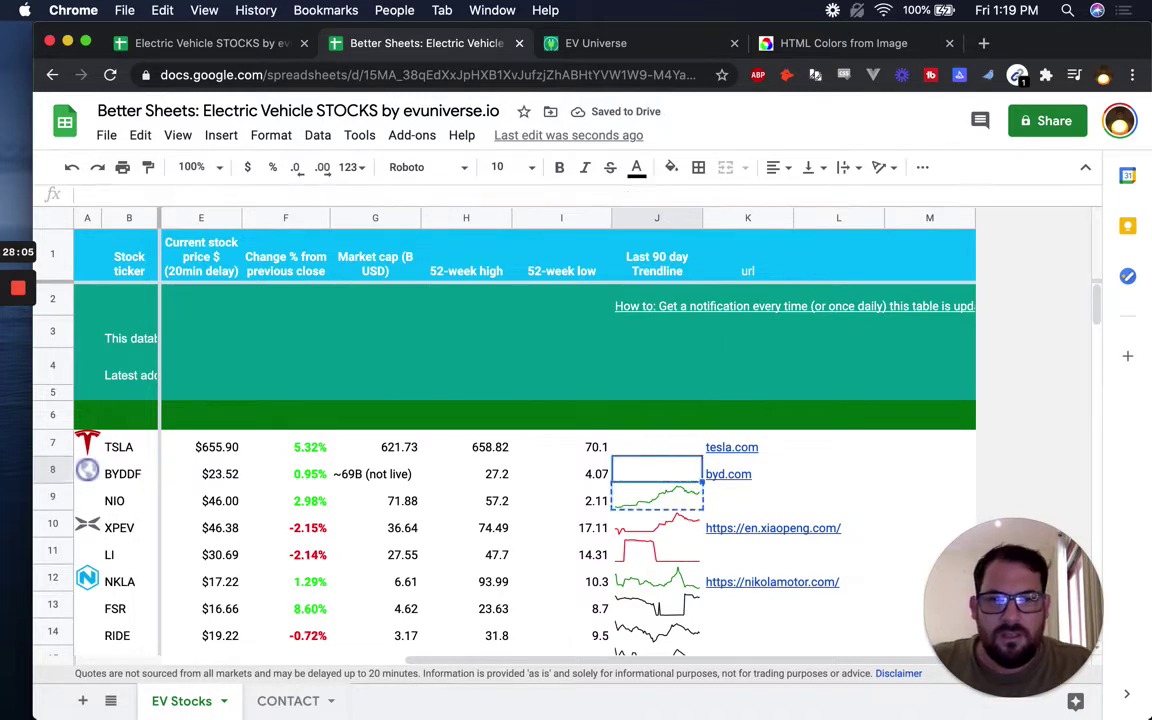
Step: Move the IF formula text from J7 to L7, keeping its B7 references and leaving J7 empty
{"action": "left_click", "coordinate": [646, 440]}
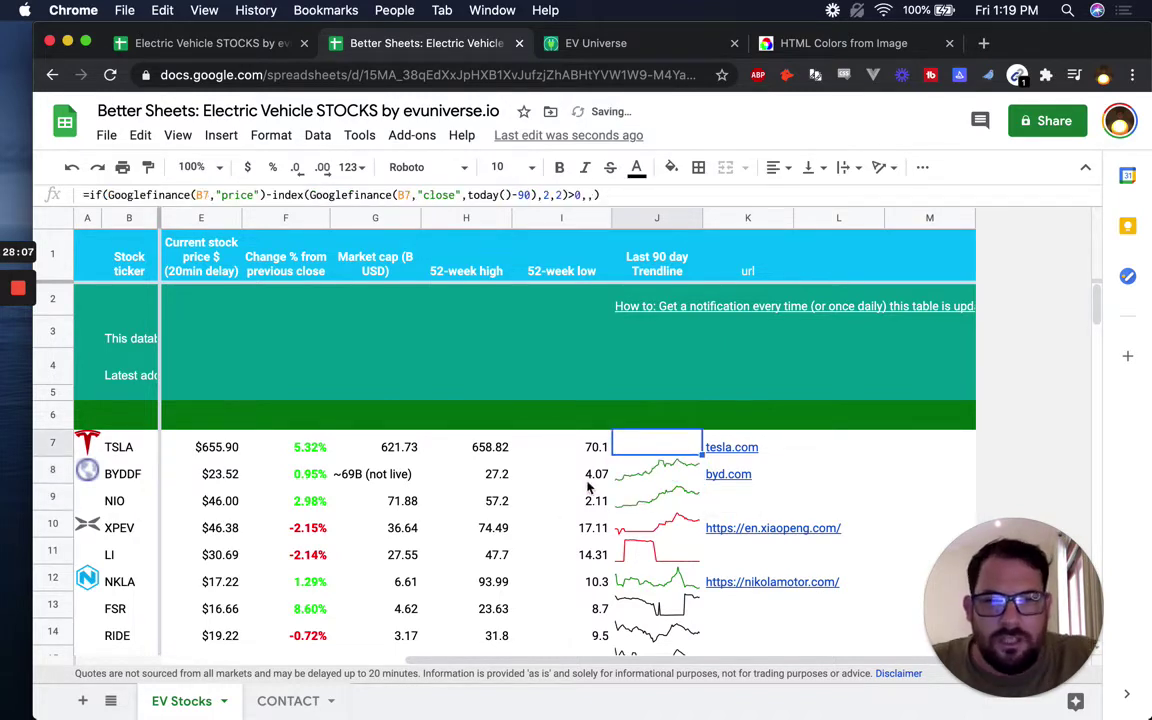
{"action": "double_click", "coordinate": [646, 437]}
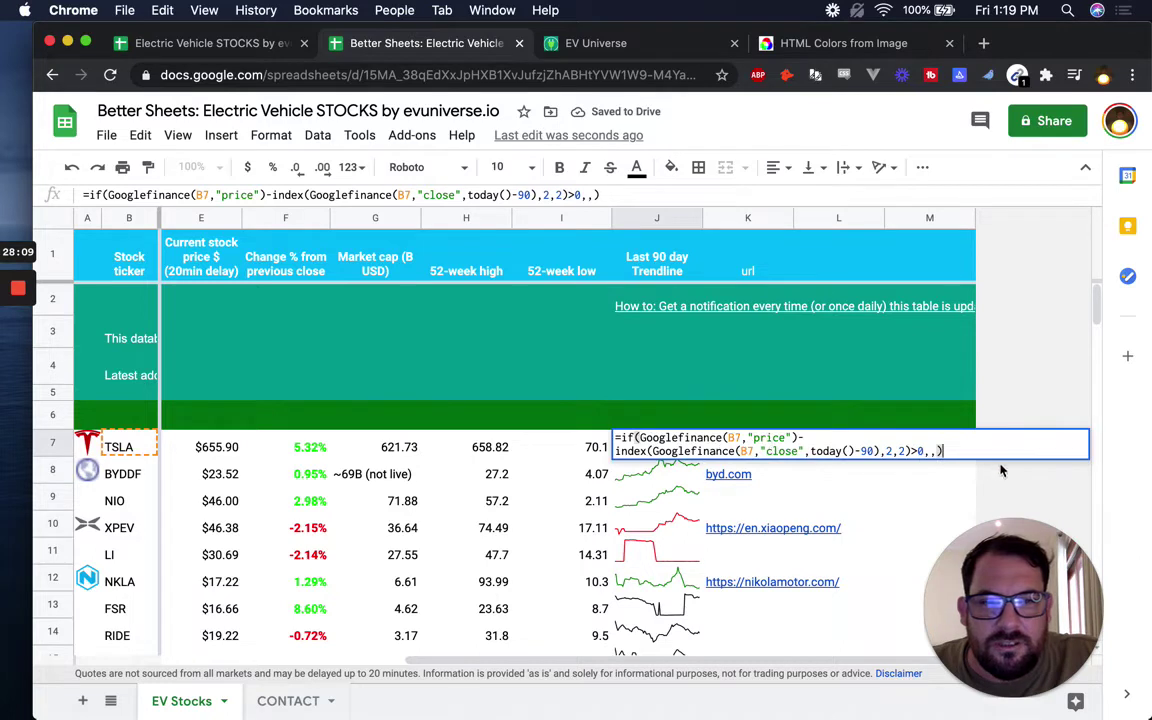
{"action": "left_click_drag", "start_coordinate": [938, 452], "coordinate": [636, 437]}
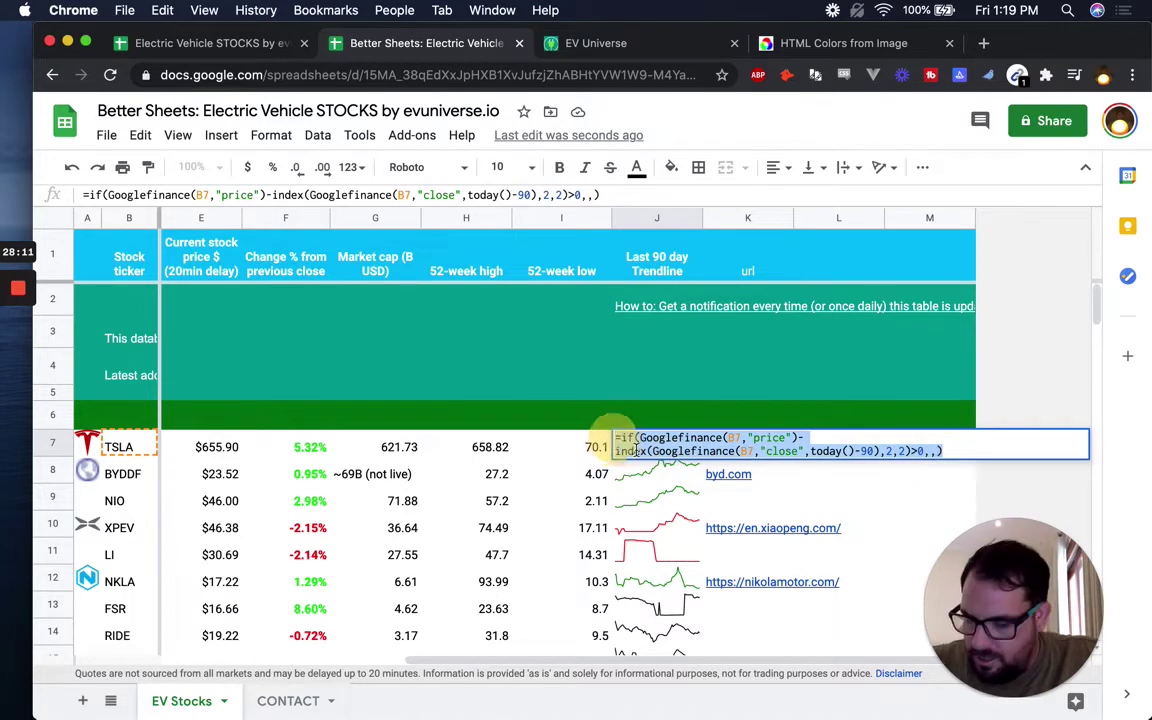
{"action": "key", "text": "Escape"}
{"action": "key", "text": "Delete"}
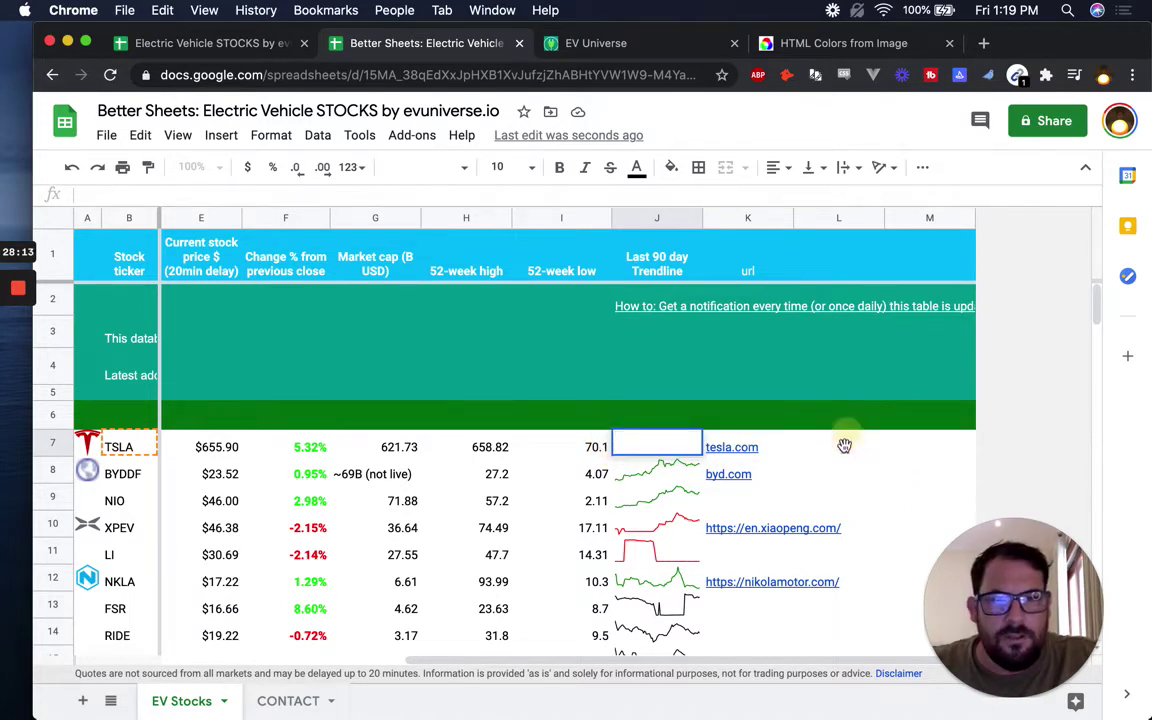
{"action": "double_click", "coordinate": [843, 447]}
{"action": "key", "text": "cmd+v"}
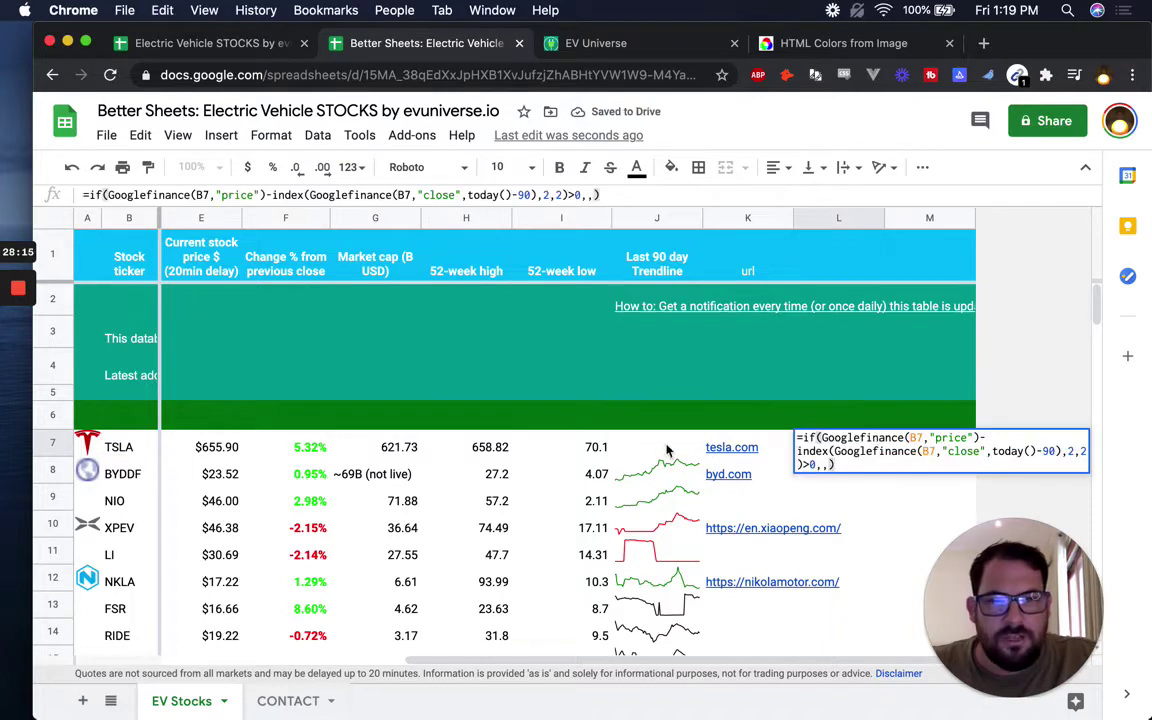
{"action": "left_click", "coordinate": [656, 445]}
Step: Copy BYDDF's trendline formula from J8 into the empty TSLA trendline cell J7
{"action": "left_click", "coordinate": [656, 466]}
{"action": "double_click", "coordinate": [655, 466]}
{"action": "key", "text": "Escape"}
{"action": "key", "text": "cmd+c"}
{"action": "left_click", "coordinate": [632, 447]}
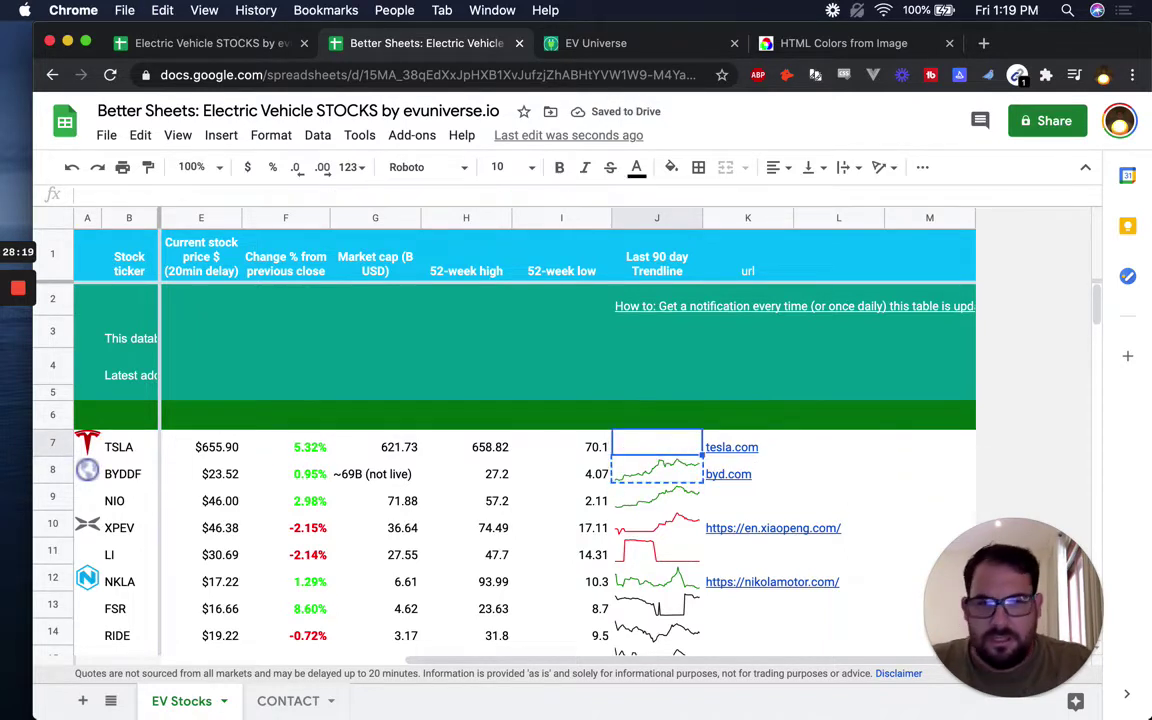
{"action": "key", "text": "cmd+v"}
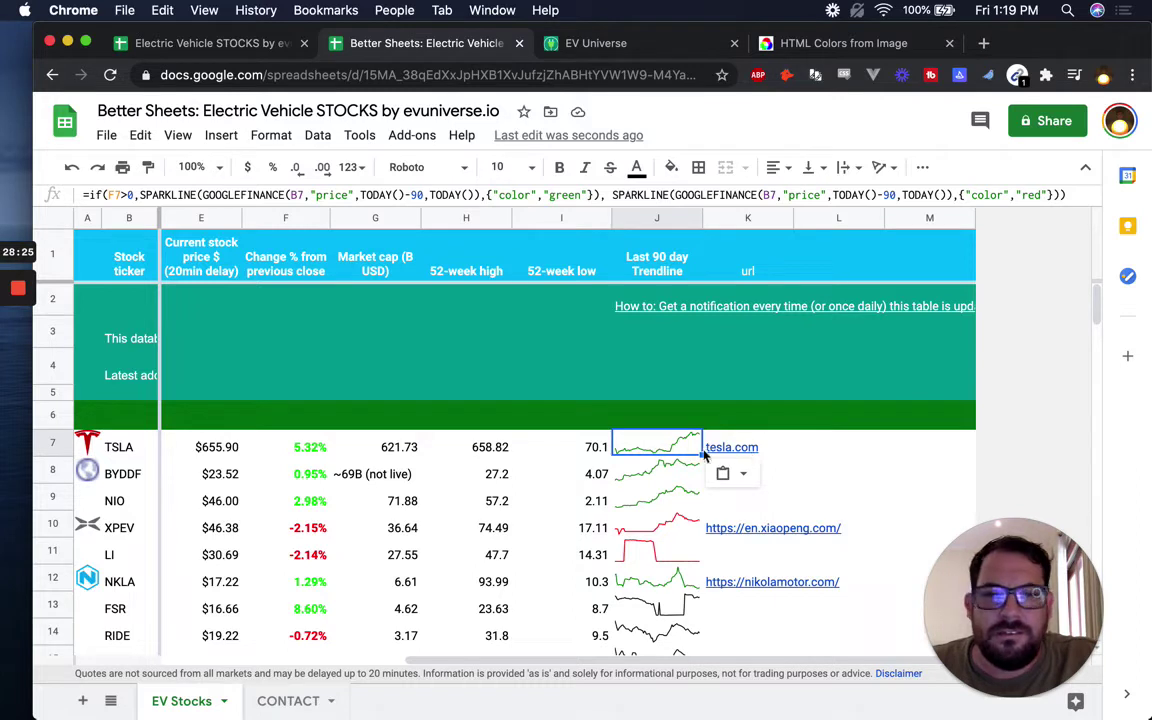
Step: Take the condition Googlefinance(B7,"price")-index(Googlefinance(B7,"close",today()-90),2,2)>0 from L7's IF formula onto the clipboard and leave the cell without saving an edit
{"action": "left_click", "coordinate": [866, 452]}
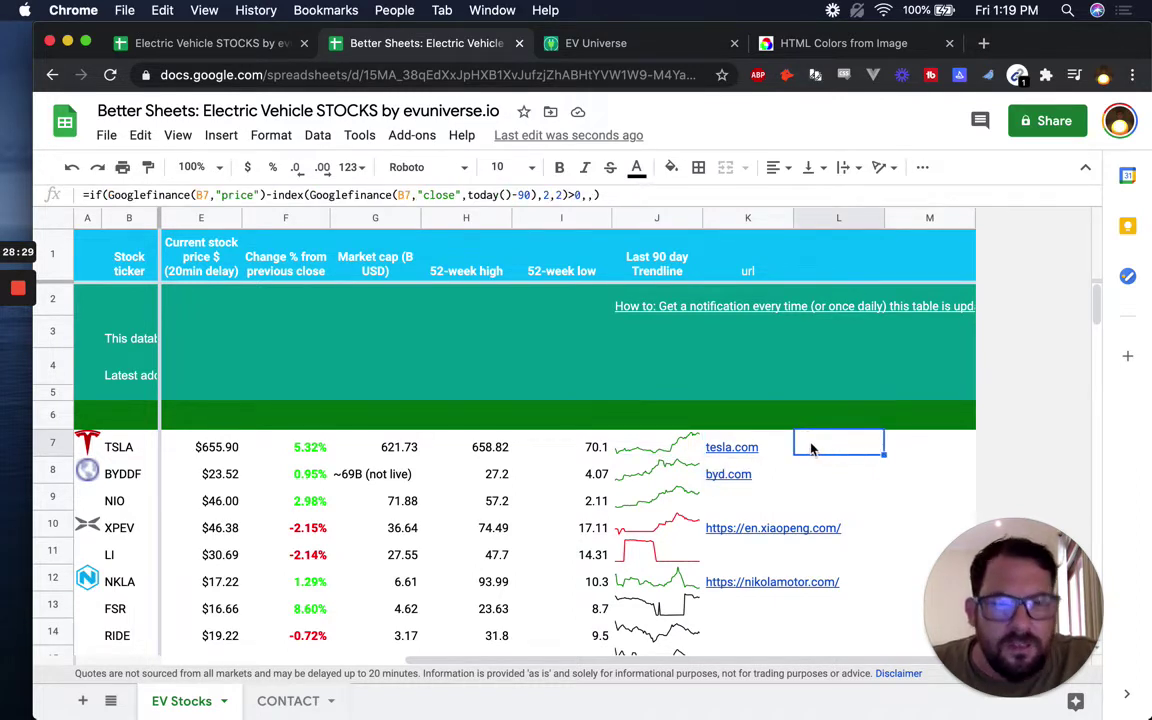
{"action": "double_click", "coordinate": [822, 440]}
{"action": "left_click_drag", "start_coordinate": [798, 438], "coordinate": [815, 480]}
{"action": "key", "text": "BackSpace"}
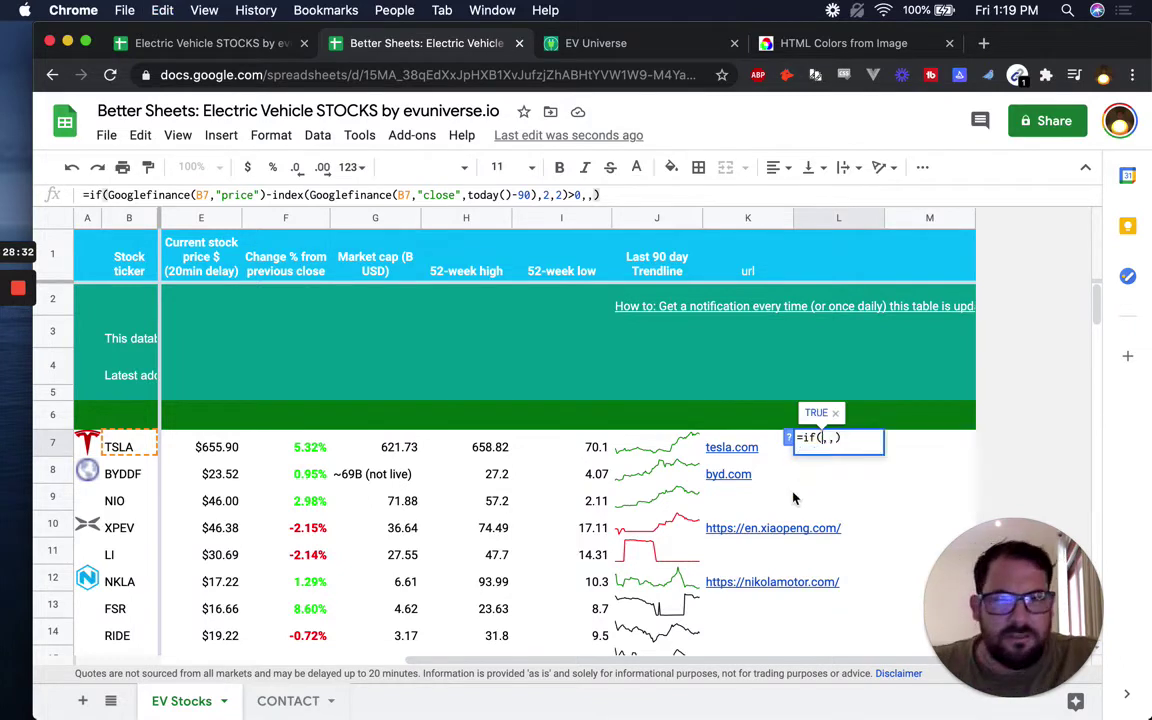
{"action": "left_click", "coordinate": [673, 450]}
{"action": "key", "text": "Escape"}
Step: Replace F7 in J7's trendline condition with the copied 90-day price difference, keeping a single >0 comparison
{"action": "left_click", "coordinate": [665, 449]}
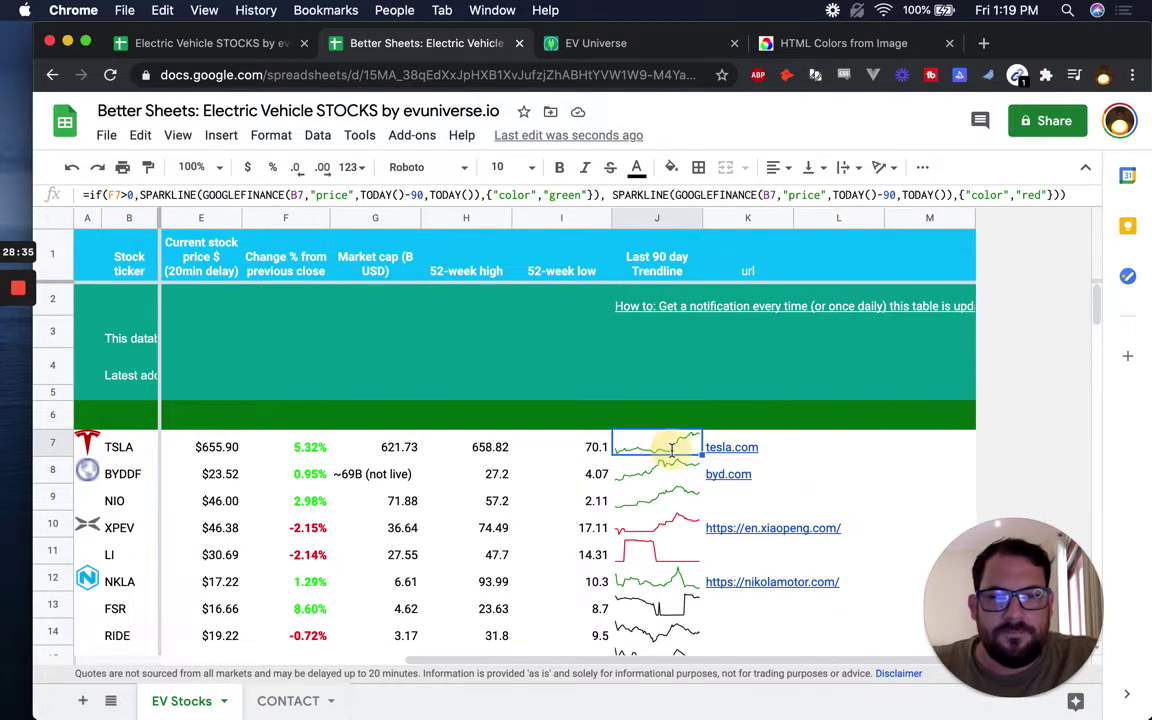
{"action": "double_click", "coordinate": [664, 447]}
{"action": "double_click", "coordinate": [645, 437]}
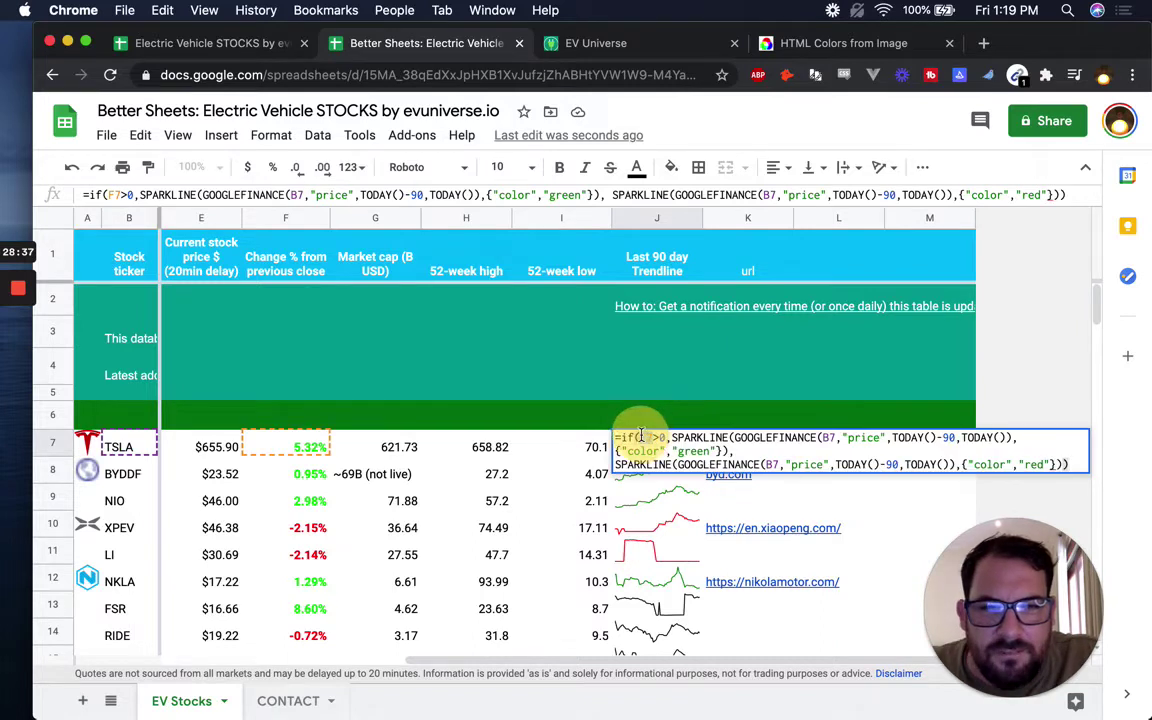
{"action": "key", "text": "super+v"}
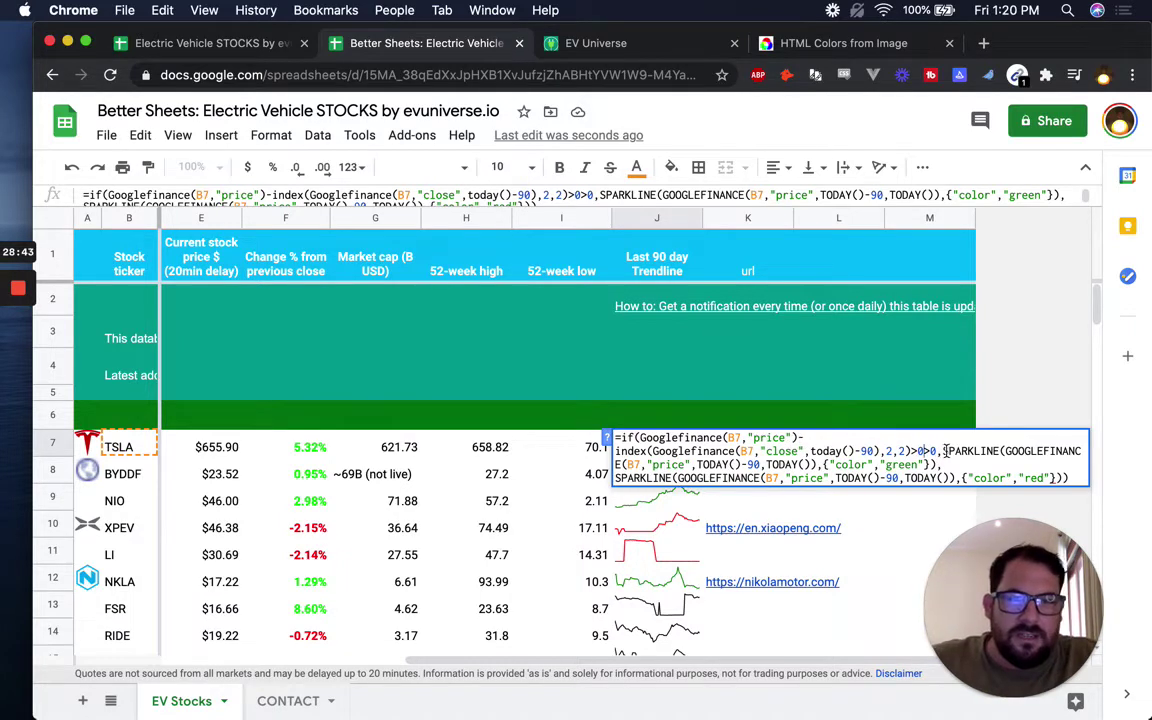
{"action": "key", "text": "BackSpace"}
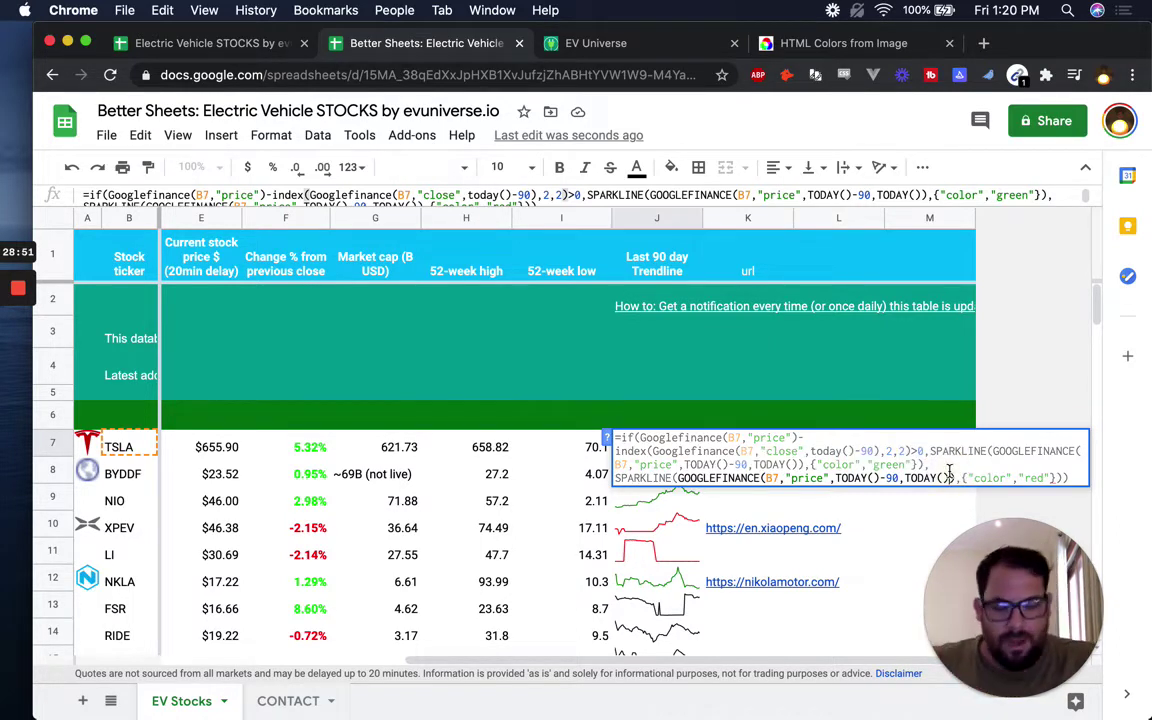
{"action": "key", "text": "Return"}
Step: Copy J7's updated trendline formula into J8, J9 and J10 for BYDDF, NIO and XPEV
{"action": "key", "text": "Up"}
{"action": "key", "text": "ctrl+c"}
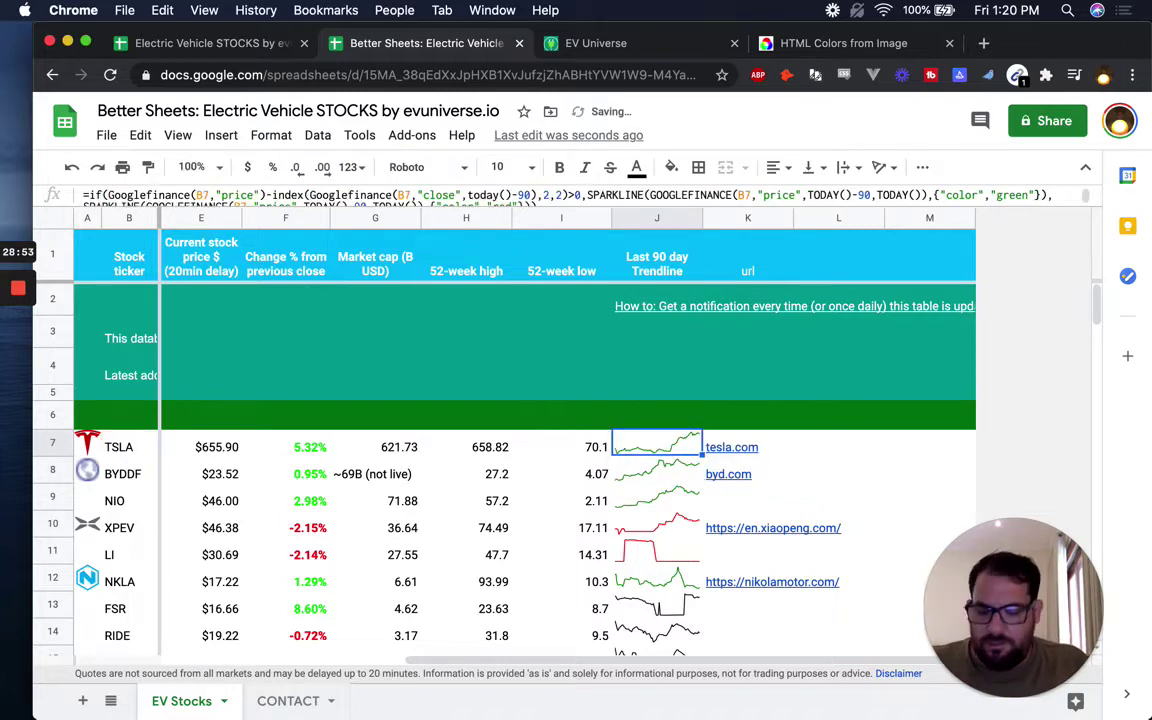
{"action": "key", "text": "Down"}
{"action": "key", "text": "ctrl+v"}
{"action": "key", "text": "Down"}
{"action": "key", "text": "ctrl+v"}
{"action": "key", "text": "ctrl+z"}
{"action": "key", "text": "ctrl+v"}
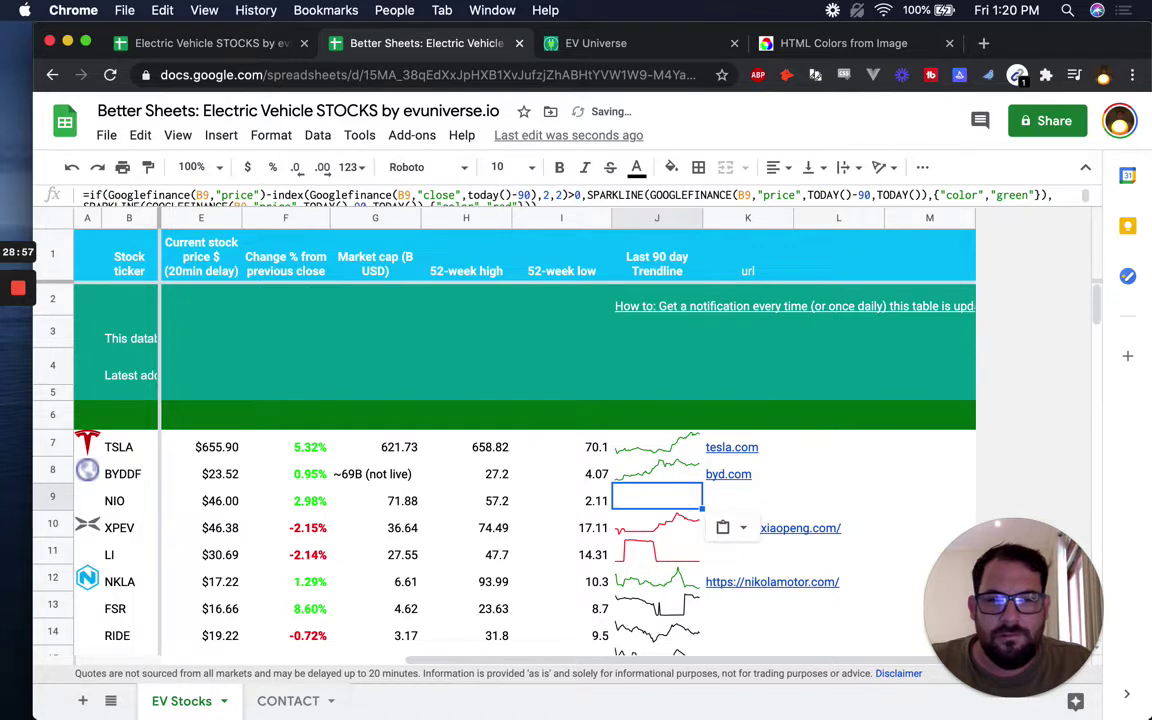
{"action": "key", "text": "Down"}
{"action": "key", "text": "ctrl+v"}
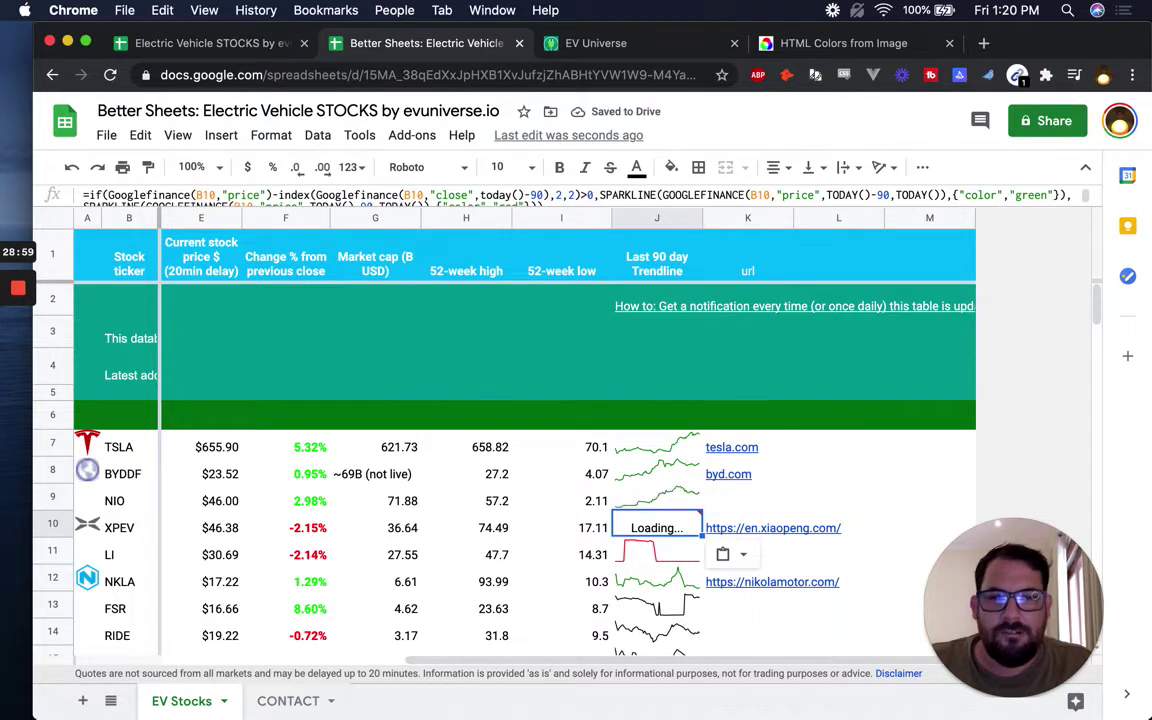
Step: Copy J7's trendline formula again and paste it into J10 and J11 for XPEV and LI
{"action": "left_click", "coordinate": [657, 474]}
{"action": "left_click", "coordinate": [657, 447]}
{"action": "key", "text": "ctrl+c"}
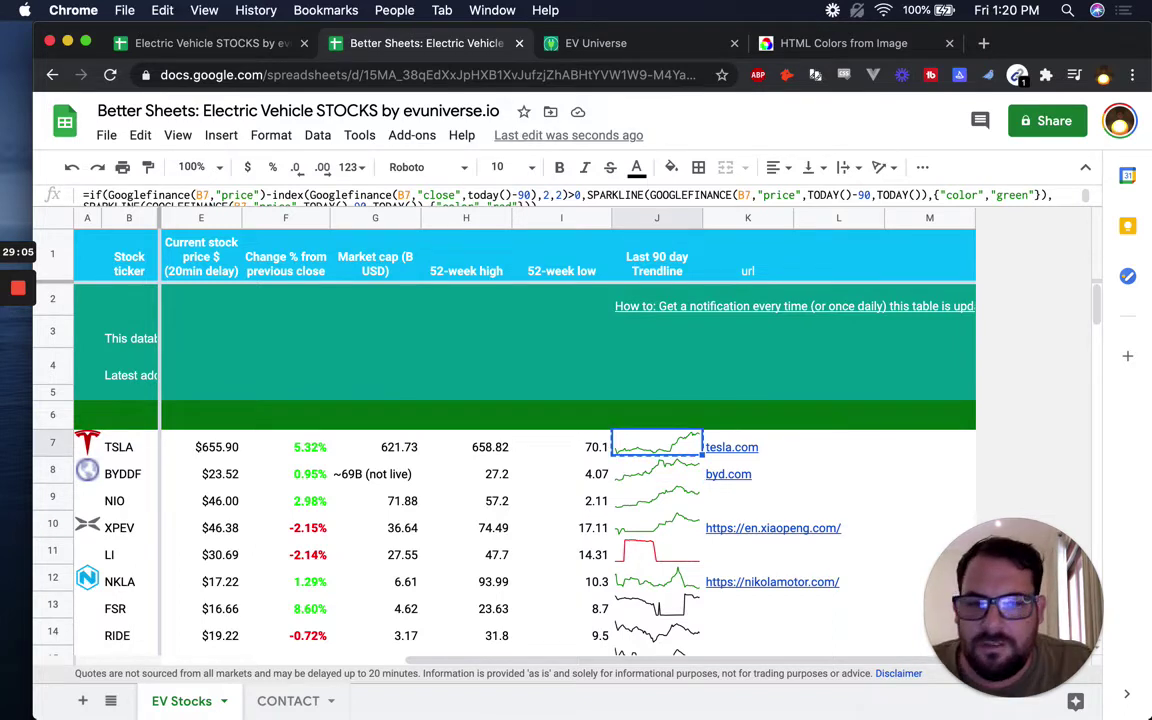
{"action": "left_click", "coordinate": [657, 527]}
{"action": "key", "text": "ctrl+v"}
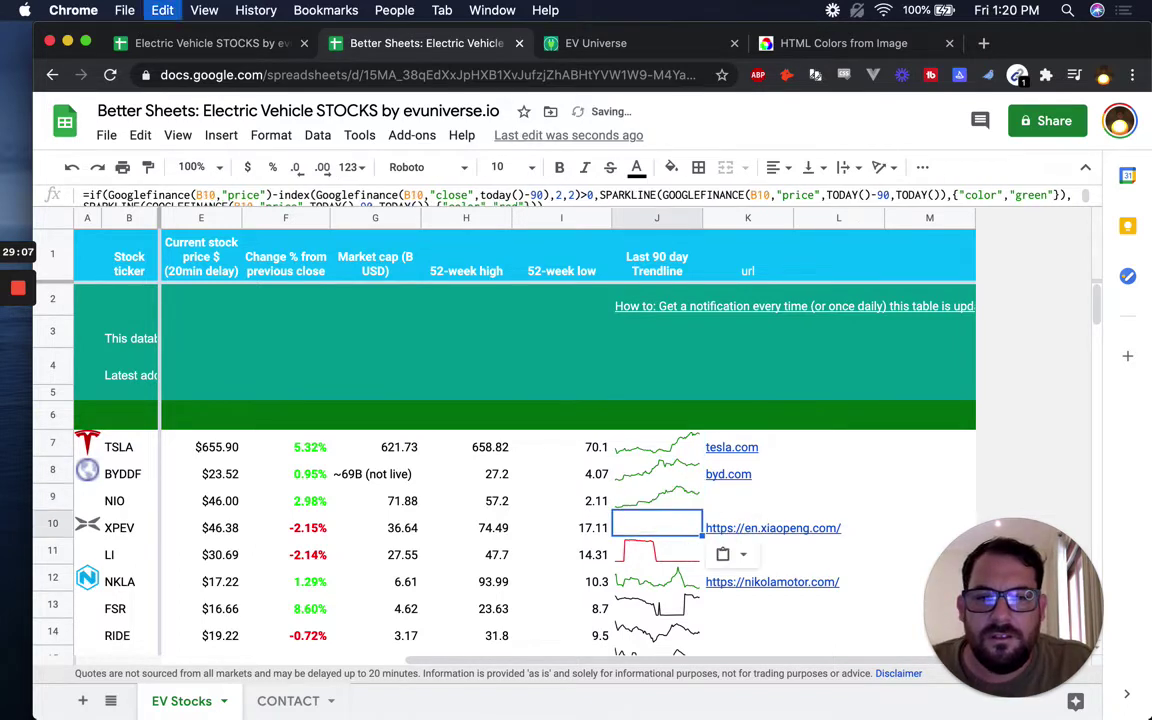
{"action": "left_click", "coordinate": [657, 554]}
{"action": "key", "text": "ctrl+v"}
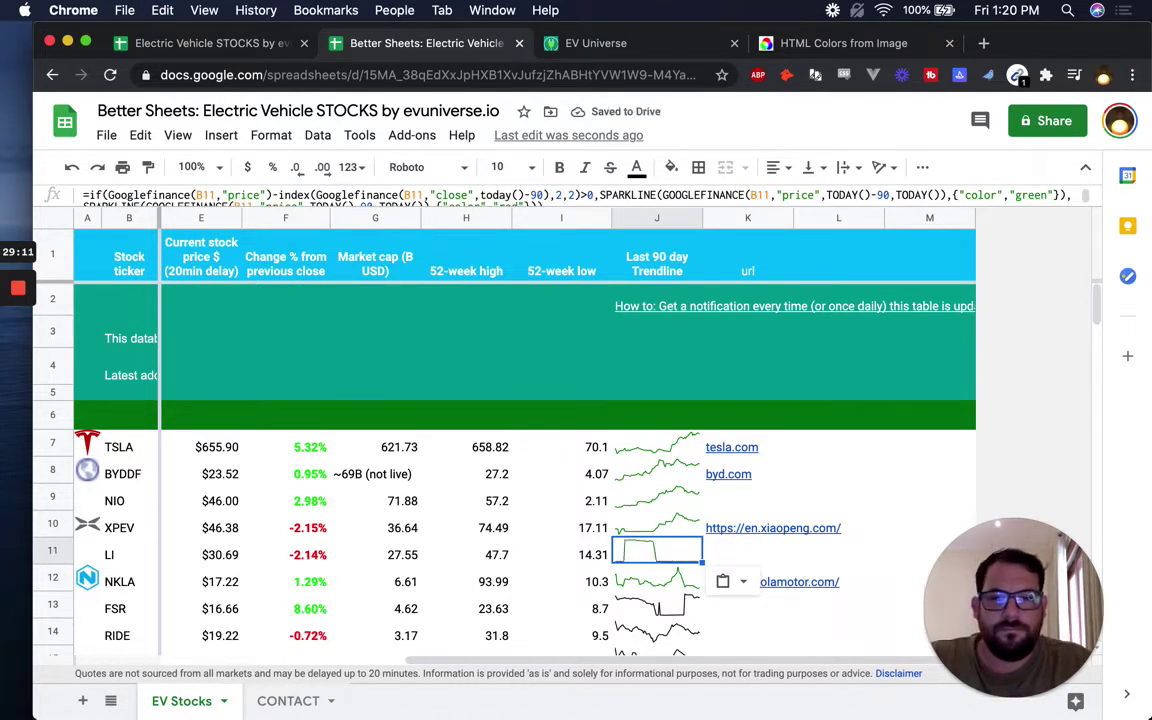
{"action": "left_click", "coordinate": [657, 447]}
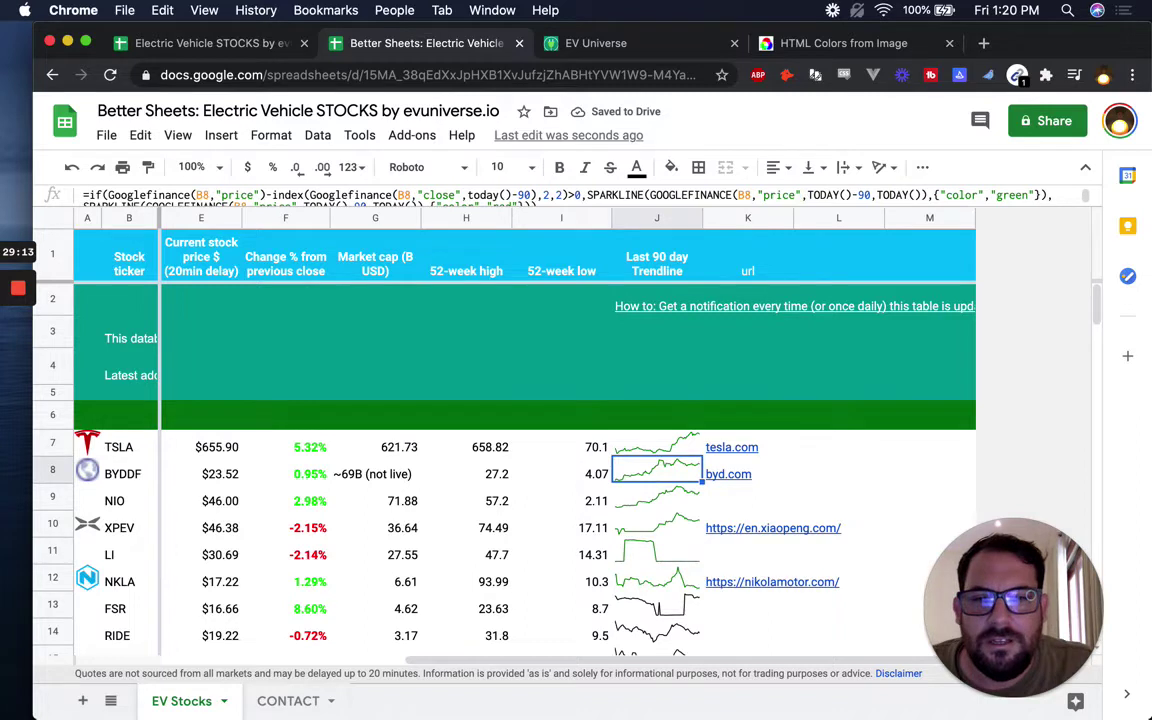
Step: Paste the copied trendline formula into J12, J13 and J14 for NKLA, FSR and RIDE
{"action": "left_click", "coordinate": [675, 558]}
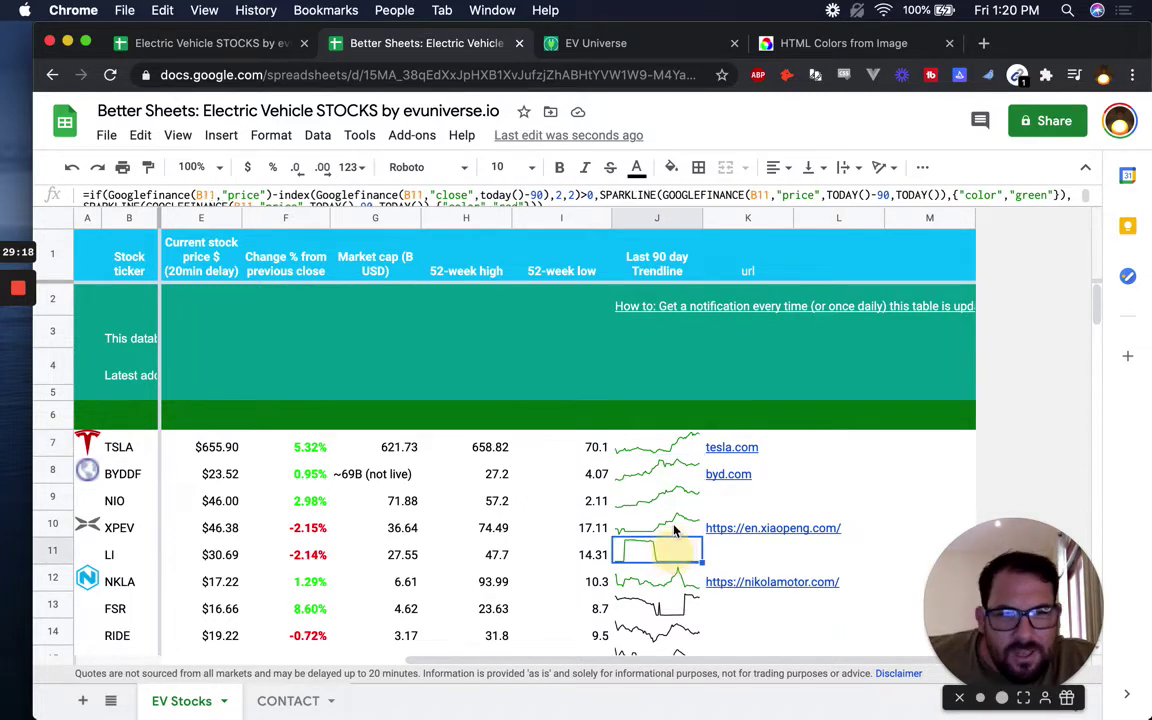
{"action": "left_click", "coordinate": [676, 577]}
{"action": "key", "text": "super+v"}
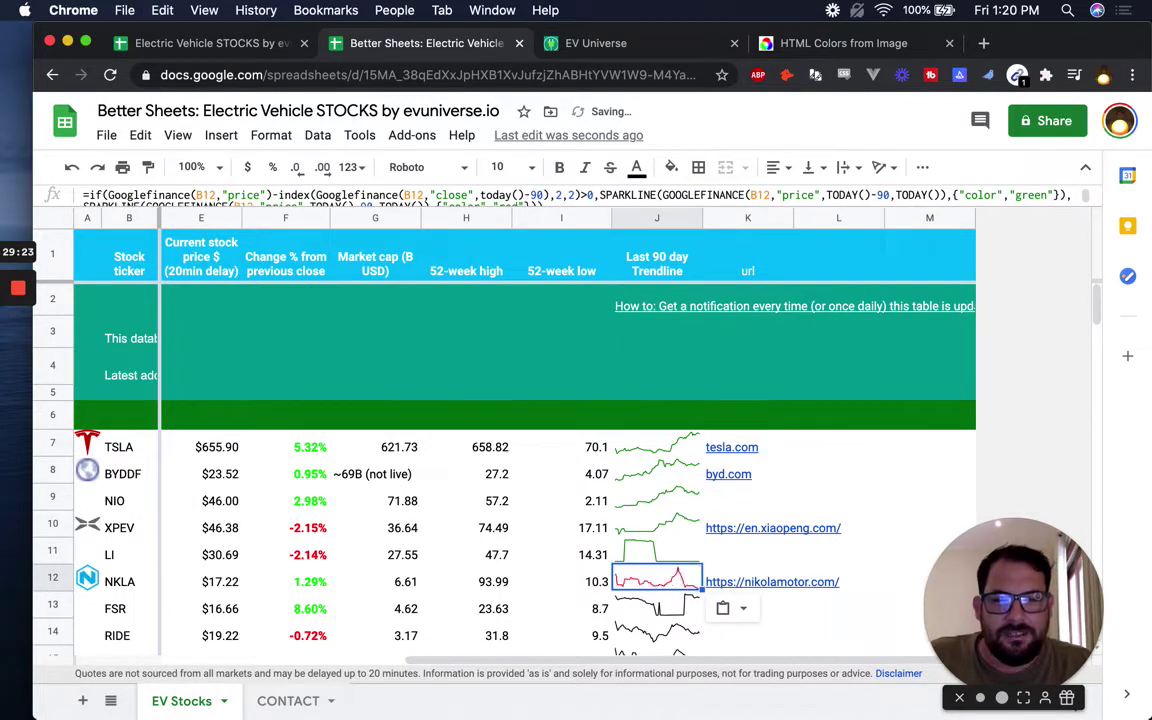
{"action": "left_click", "coordinate": [656, 606]}
{"action": "key", "text": "super+v"}
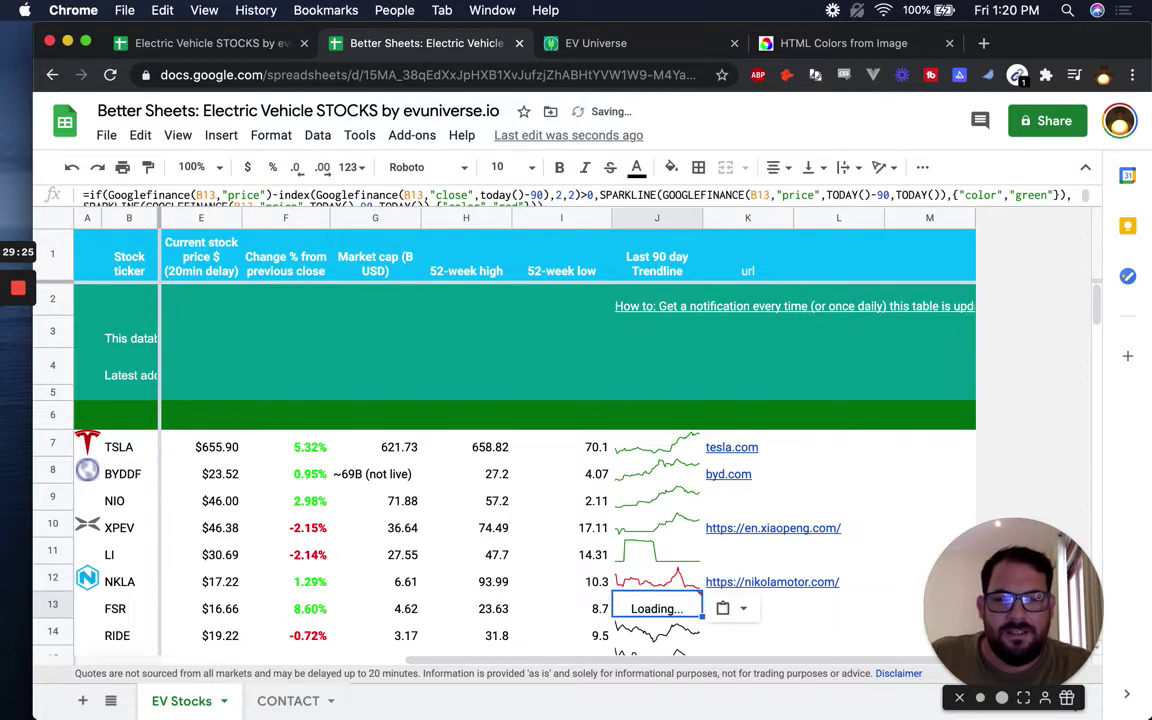
{"action": "left_click", "coordinate": [656, 635]}
{"action": "key", "text": "super+v"}
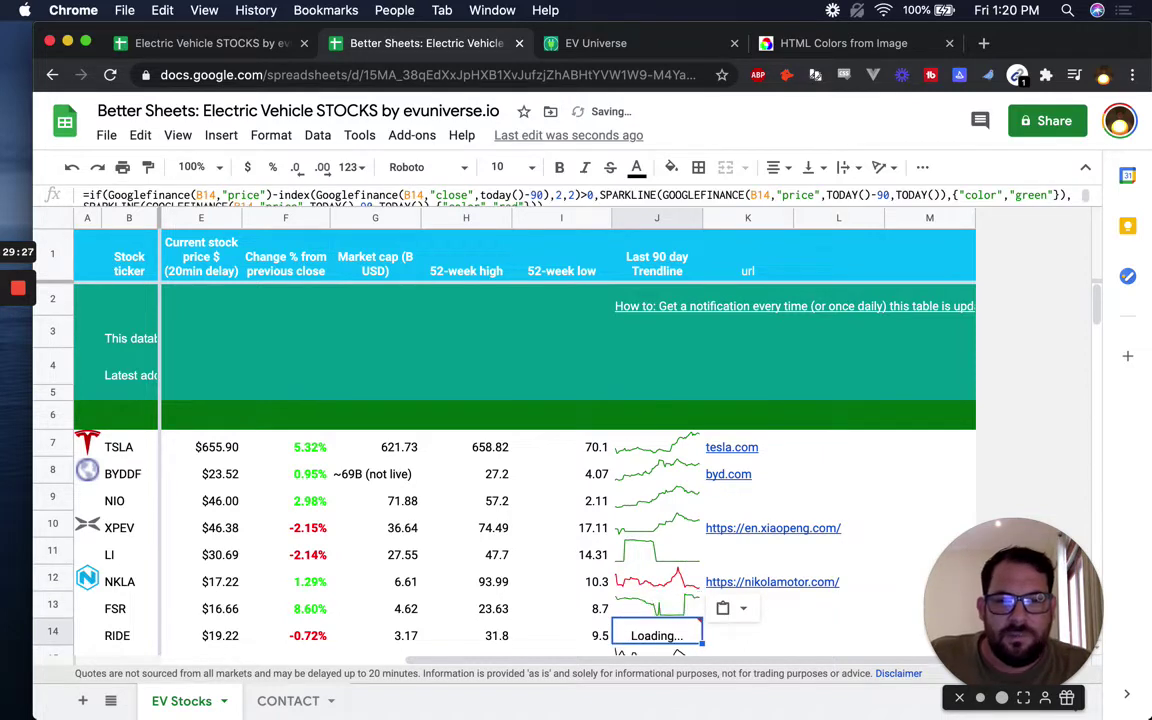
Step: Review the trendline colors in column J from RIDE up to TSLA alongside the neighboring price columns
{"action": "key", "text": "Up"}
{"action": "key", "text": "Up"}
{"action": "key", "text": "Up"}
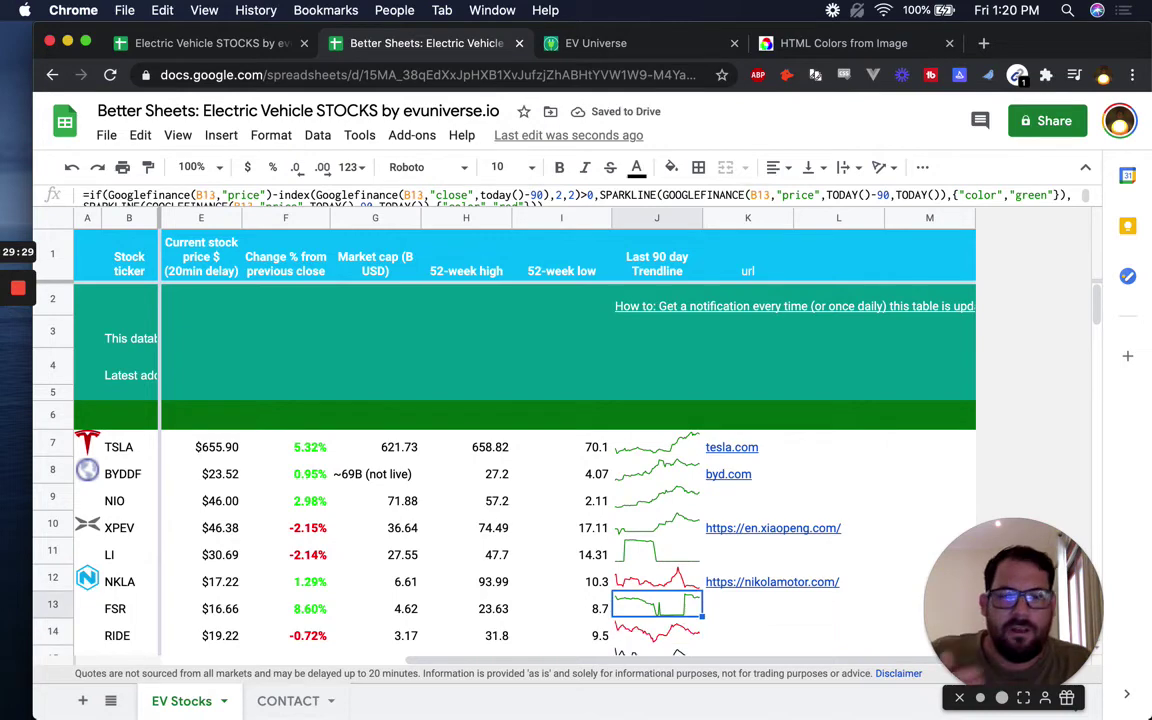
{"action": "key", "text": "Up"}
{"action": "key", "text": "Up"}
{"action": "key", "text": "Up"}
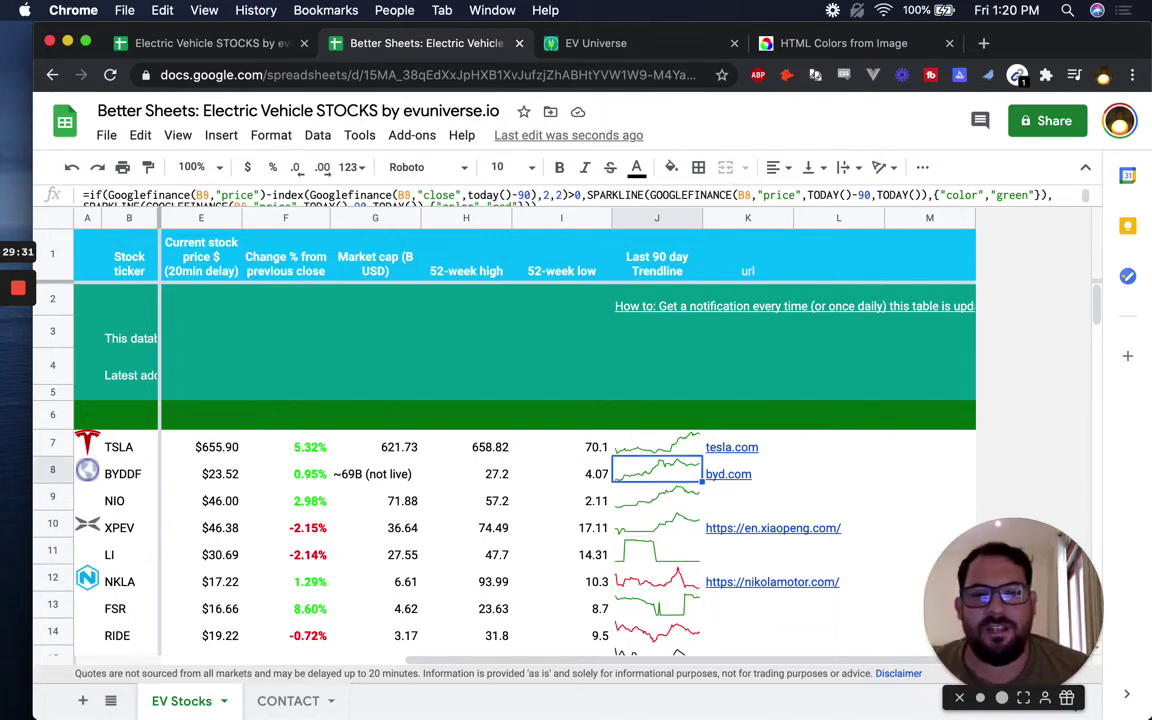
{"action": "key", "text": "Left"}
{"action": "key", "text": "Left"}
{"action": "key", "text": "Left"}
{"action": "key", "text": "Left"}
{"action": "key", "text": "Left"}
{"action": "key", "text": "Left"}
{"action": "key", "text": "Right"}
{"action": "key", "text": "Right"}
{"action": "key", "text": "Right"}
{"action": "key", "text": "Right"}
{"action": "key", "text": "Right"}
{"action": "key", "text": "Right"}
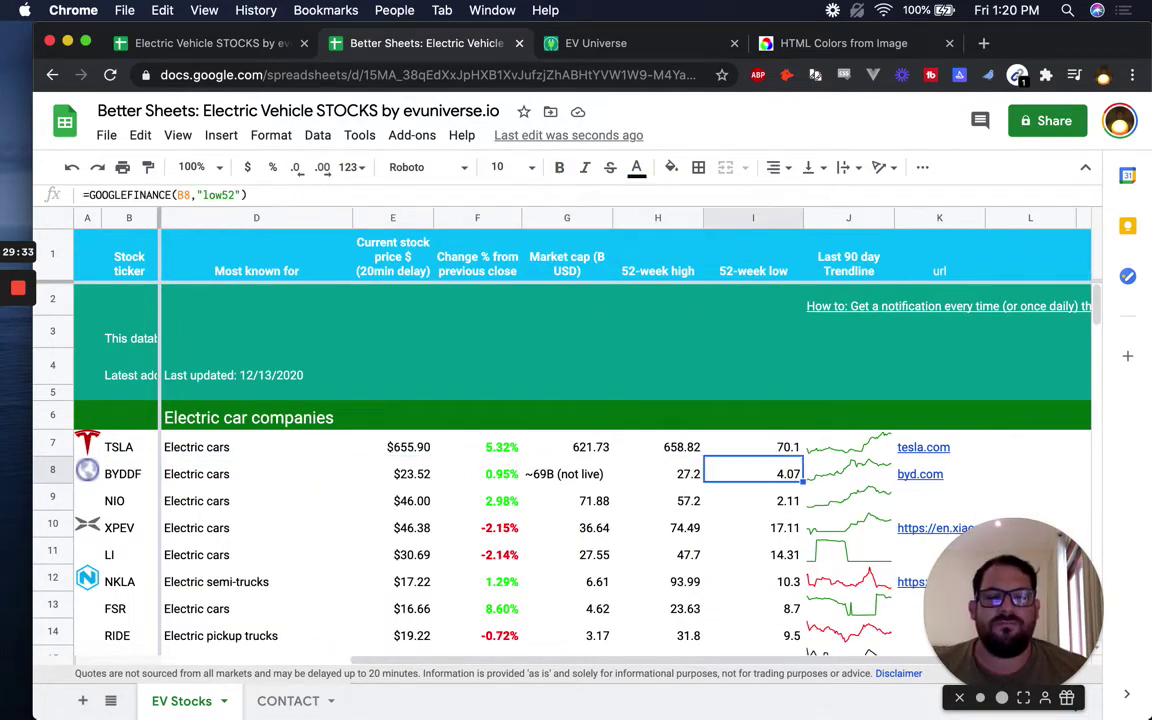
{"action": "key", "text": "Up"}
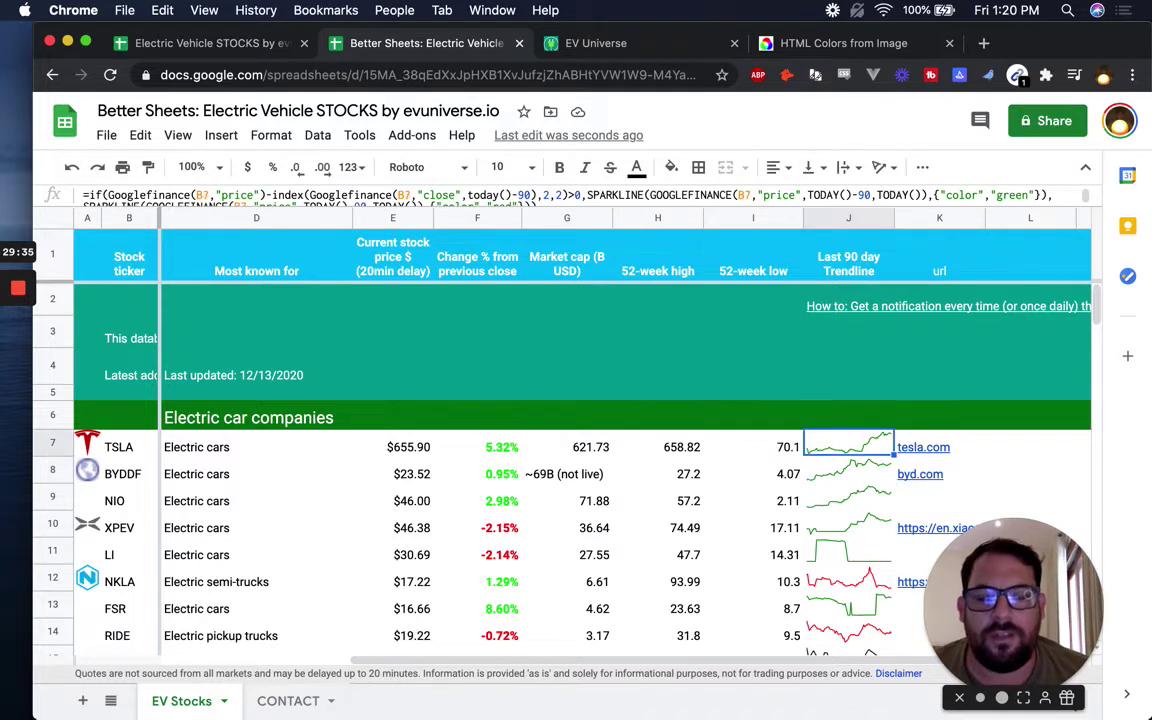
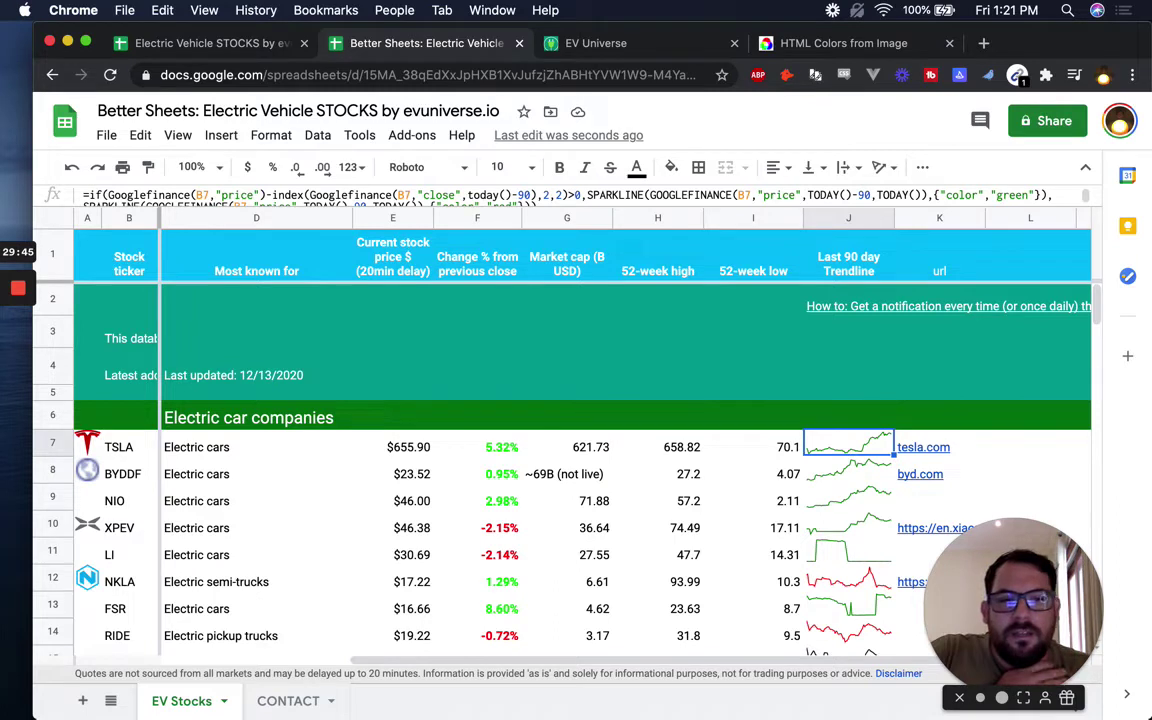
Step: Compare the previous-close change percentages in column F with the 90-day trendlines in column J, including both column headers
{"action": "left_click", "coordinate": [848, 527]}
{"action": "left_click", "coordinate": [848, 554]}
{"action": "left_click", "coordinate": [657, 554]}
{"action": "left_click", "coordinate": [566, 527]}
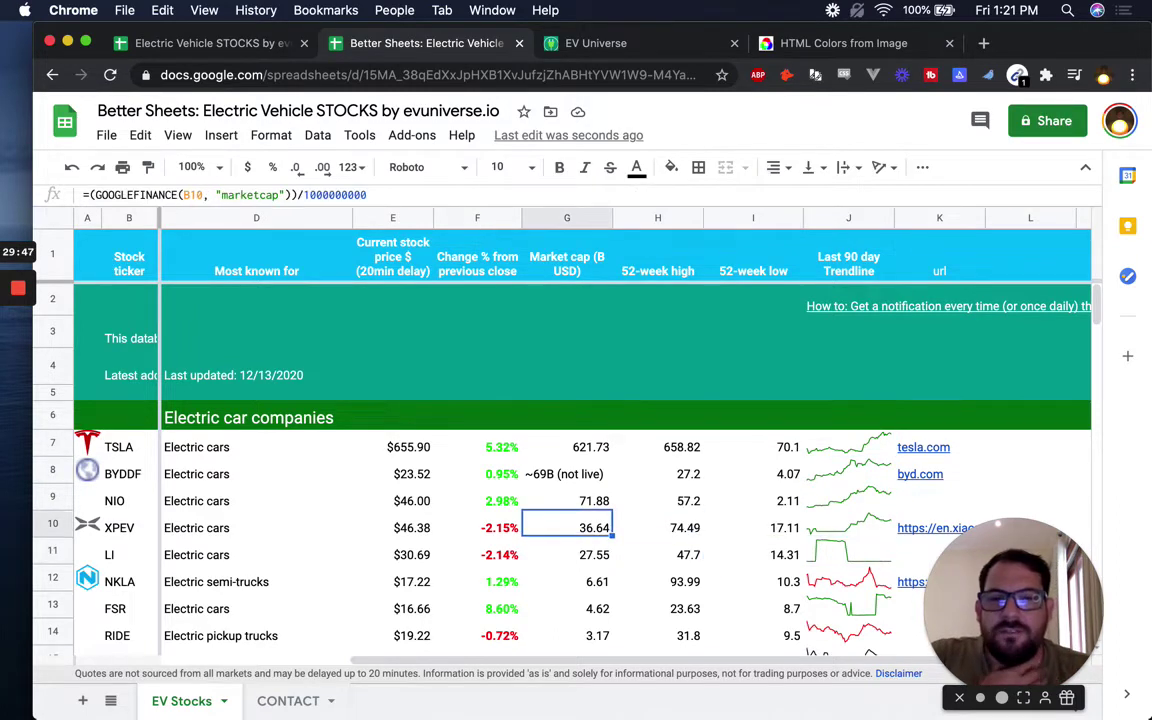
{"action": "left_click", "coordinate": [566, 474]}
{"action": "left_click", "coordinate": [657, 474]}
{"action": "left_click", "coordinate": [566, 474]}
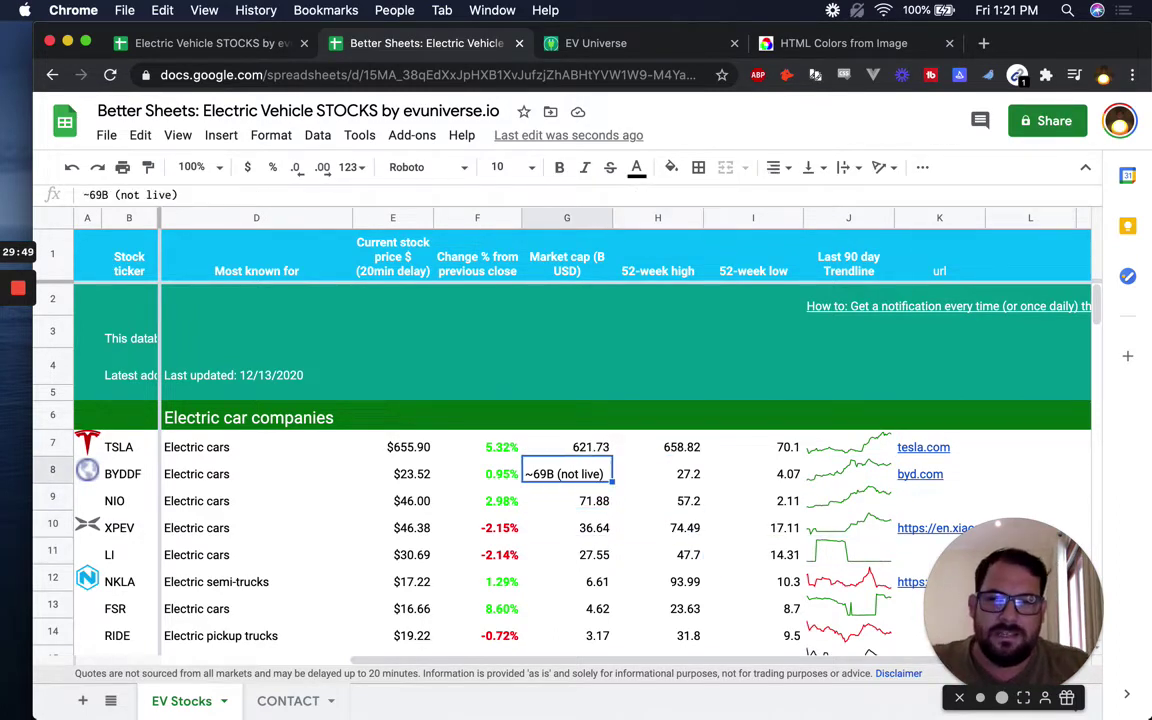
{"action": "left_click", "coordinate": [477, 474]}
{"action": "left_click", "coordinate": [477, 447]}
{"action": "left_click", "coordinate": [477, 501]}
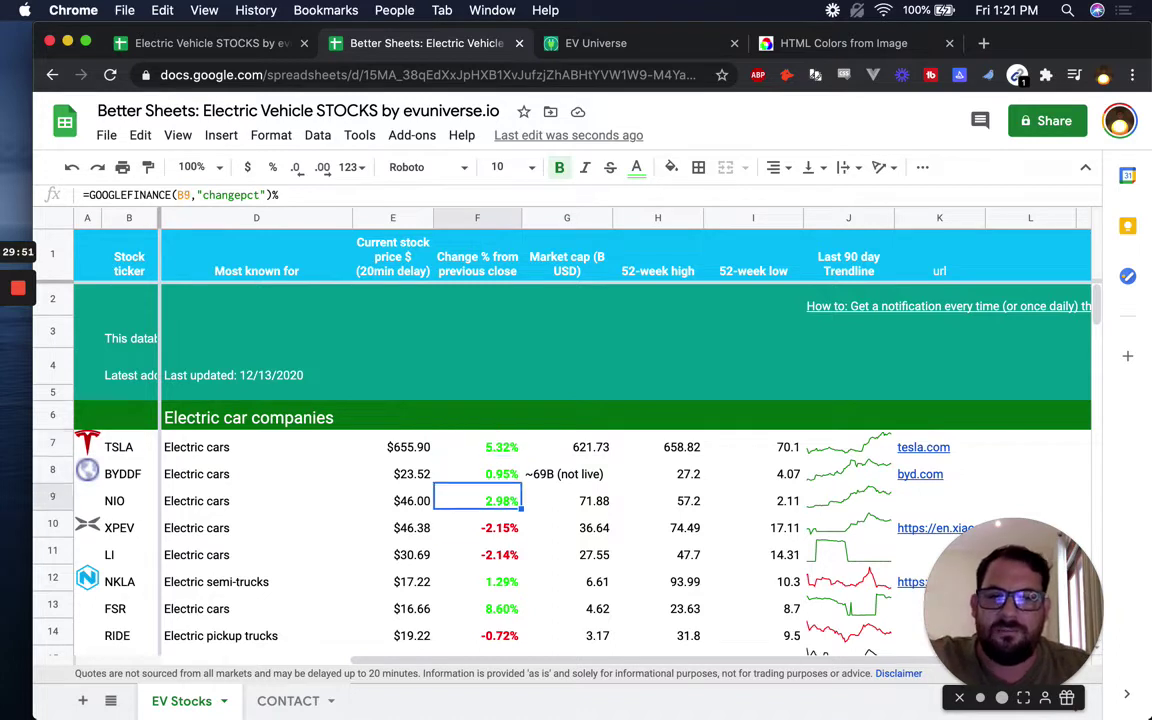
{"action": "left_click", "coordinate": [477, 527]}
{"action": "left_click", "coordinate": [566, 527]}
{"action": "left_click", "coordinate": [477, 527]}
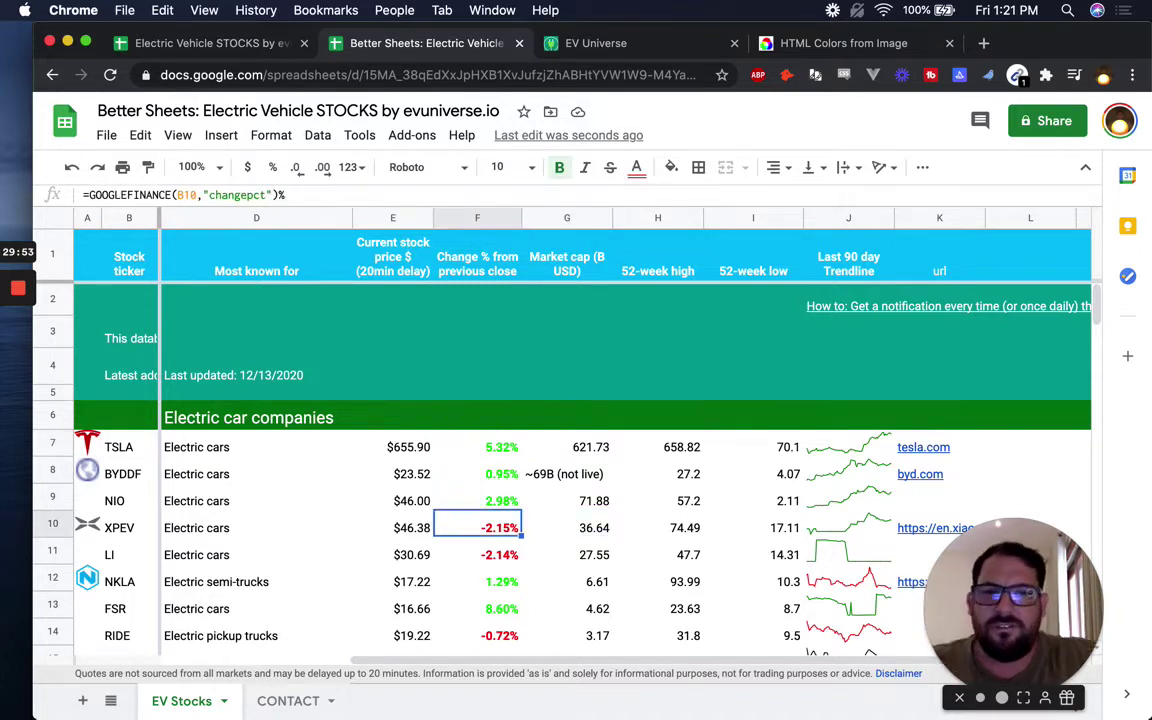
{"action": "left_click_drag", "start_coordinate": [507, 446], "coordinate": [510, 580]}
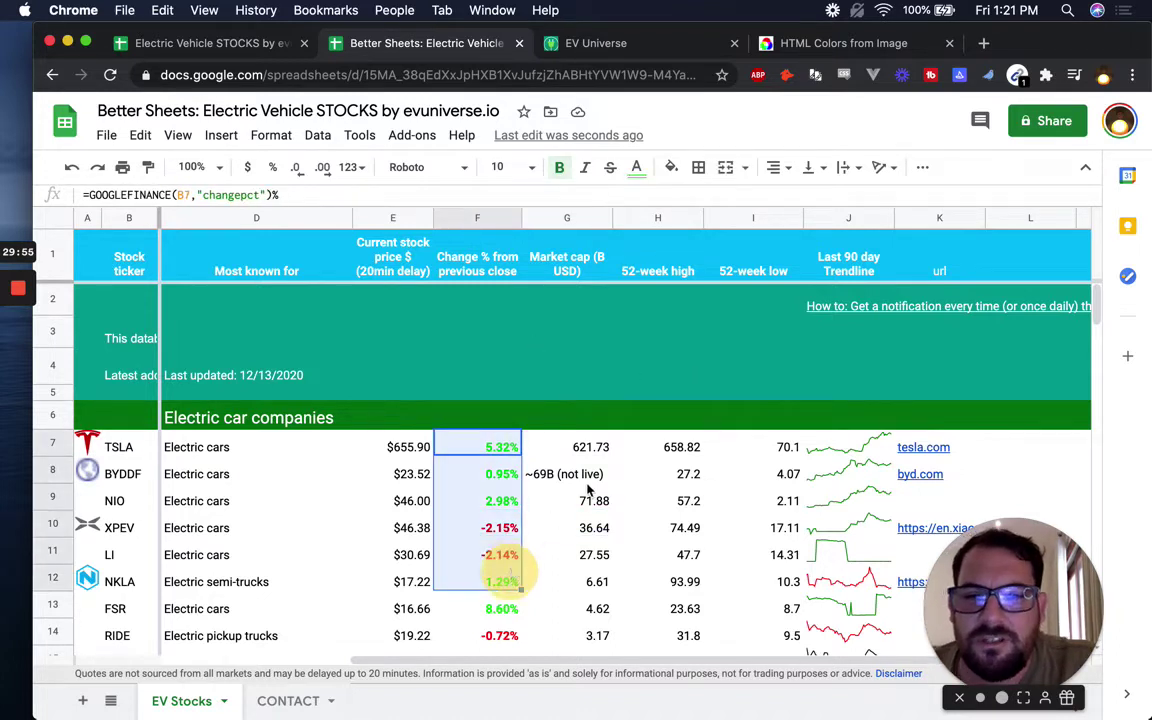
{"action": "left_click", "coordinate": [477, 257]}
{"action": "left_click", "coordinate": [848, 257]}
{"action": "left_click", "coordinate": [477, 257]}
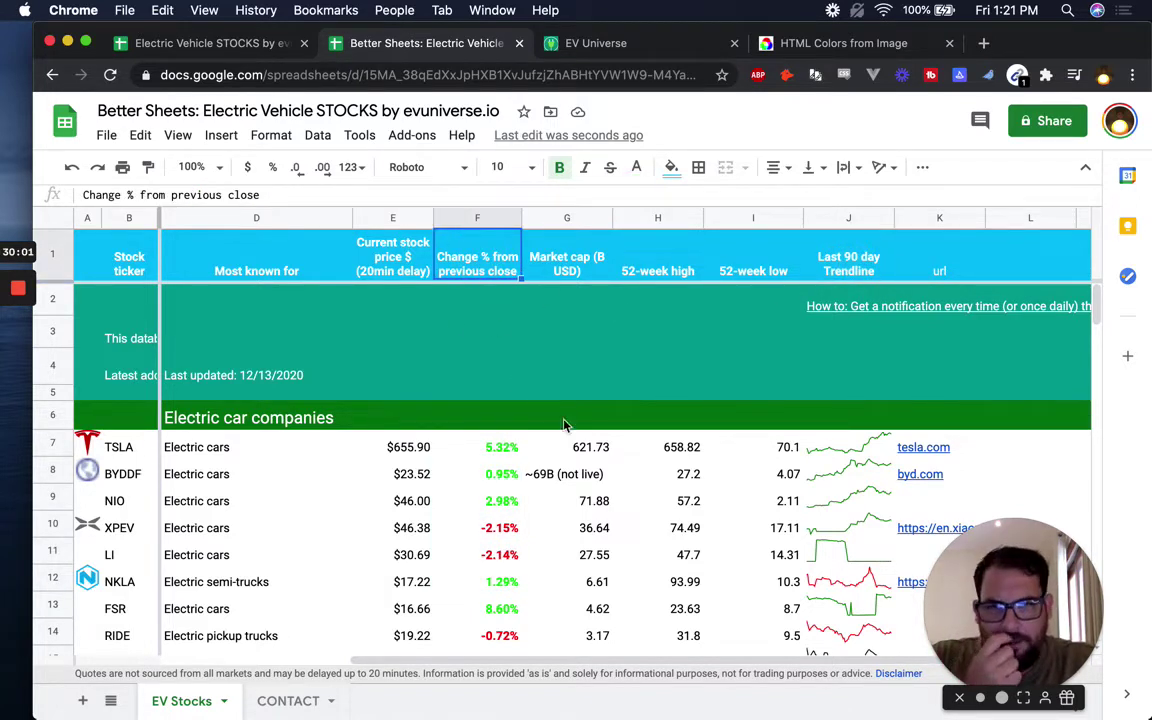
Step: Examine the trendline in NKLA's row and the logo image formulas in column A from NKLA up to TSLA
{"action": "scroll", "coordinate": [640, 418], "scroll_direction": "down", "scroll_amount": 3}
{"action": "left_click", "coordinate": [848, 405]}
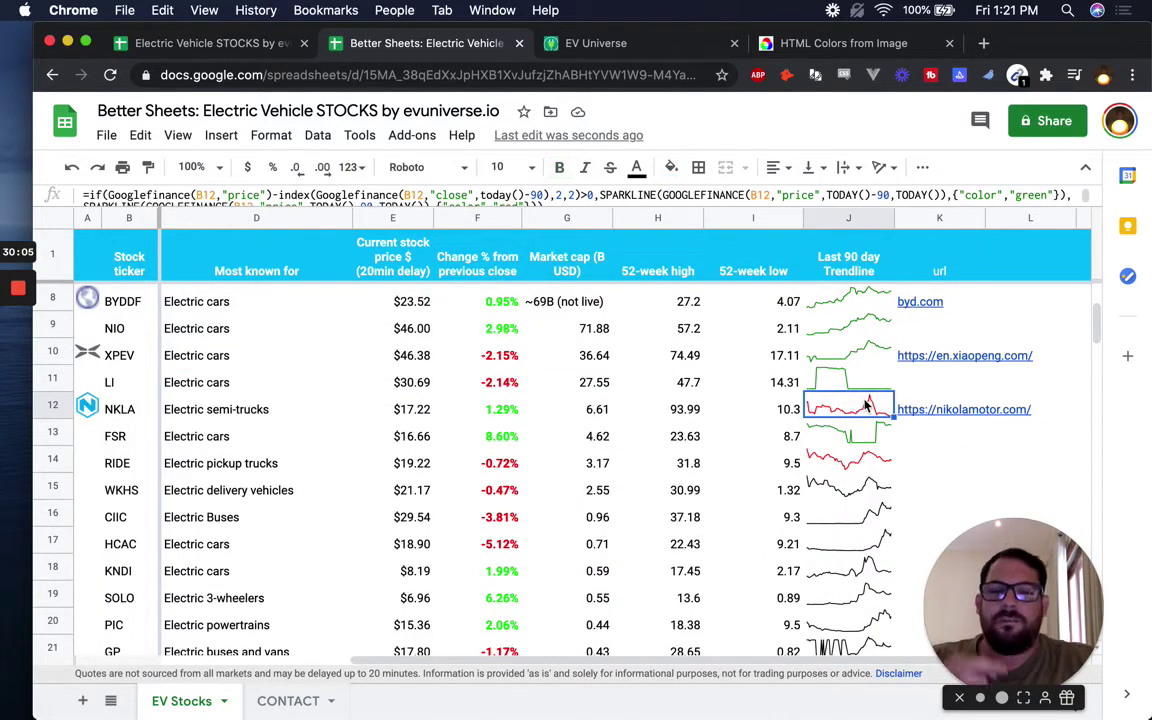
{"action": "scroll", "coordinate": [840, 405], "scroll_direction": "up", "scroll_amount": 3}
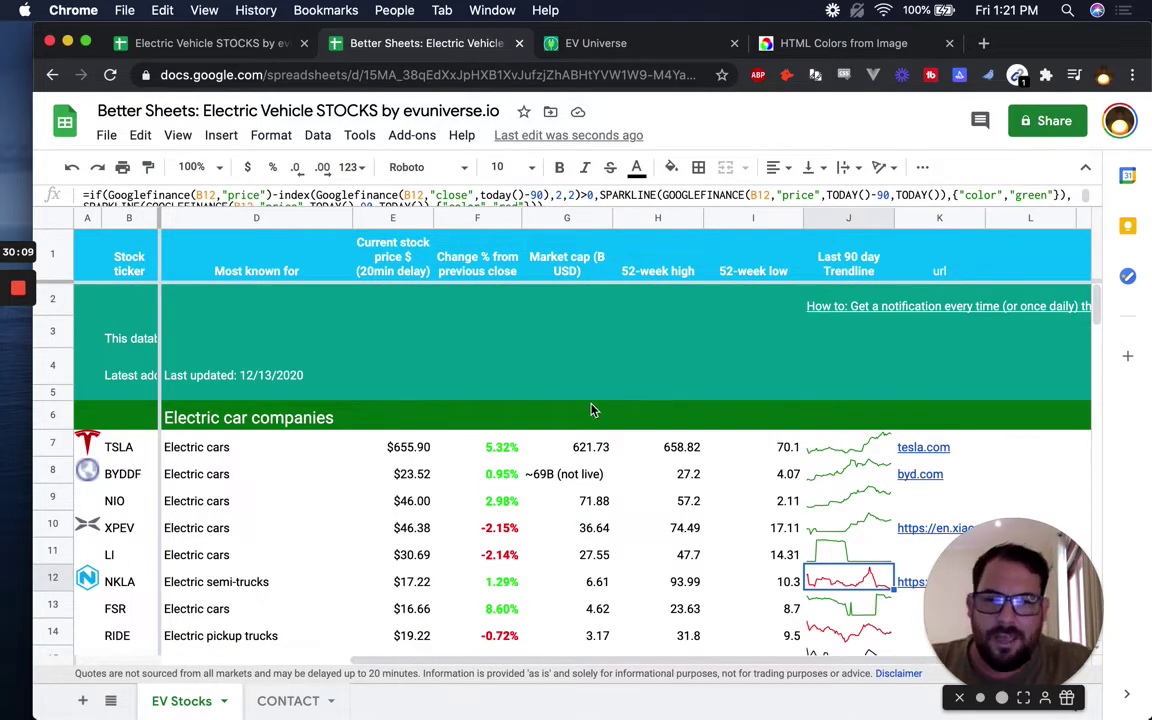
{"action": "key", "text": "Left"}
{"action": "key", "text": "Left"}
{"action": "key", "text": "Left"}
{"action": "key", "text": "Left"}
{"action": "key", "text": "Left"}
{"action": "key", "text": "Left"}
{"action": "key", "text": "Left"}
{"action": "key", "text": "Left"}
{"action": "key", "text": "Left"}
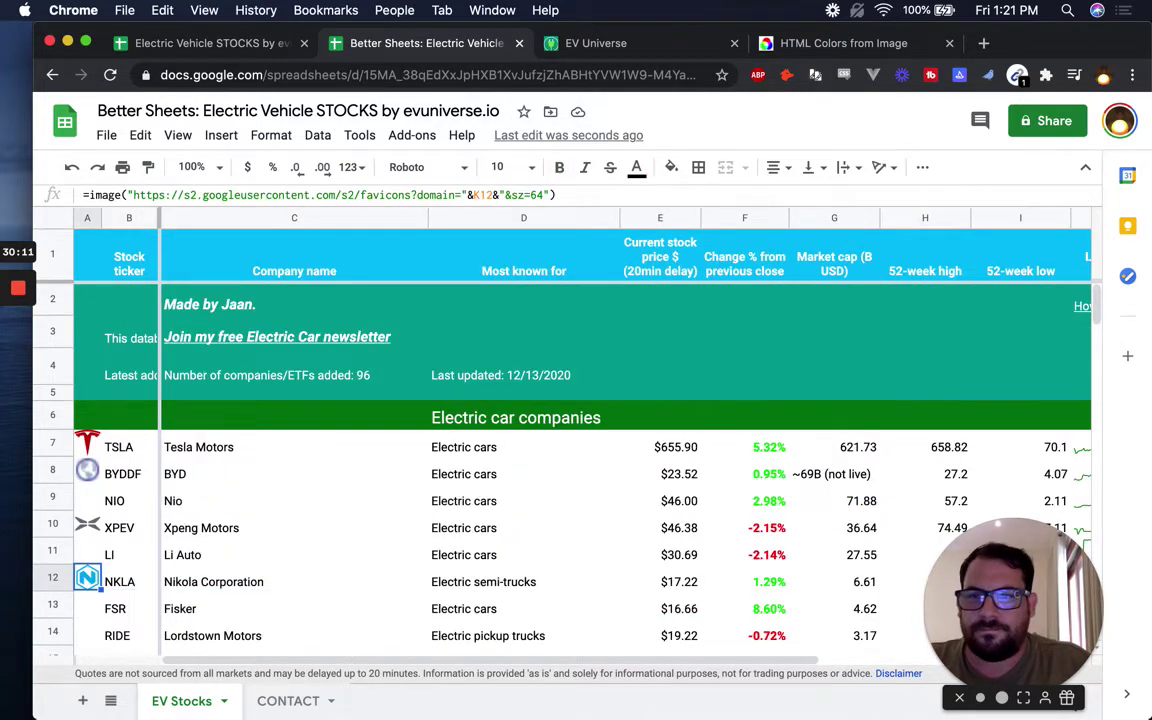
{"action": "key", "text": "Up"}
{"action": "key", "text": "Up"}
{"action": "key", "text": "Up"}
{"action": "key", "text": "Up"}
{"action": "key", "text": "Up"}
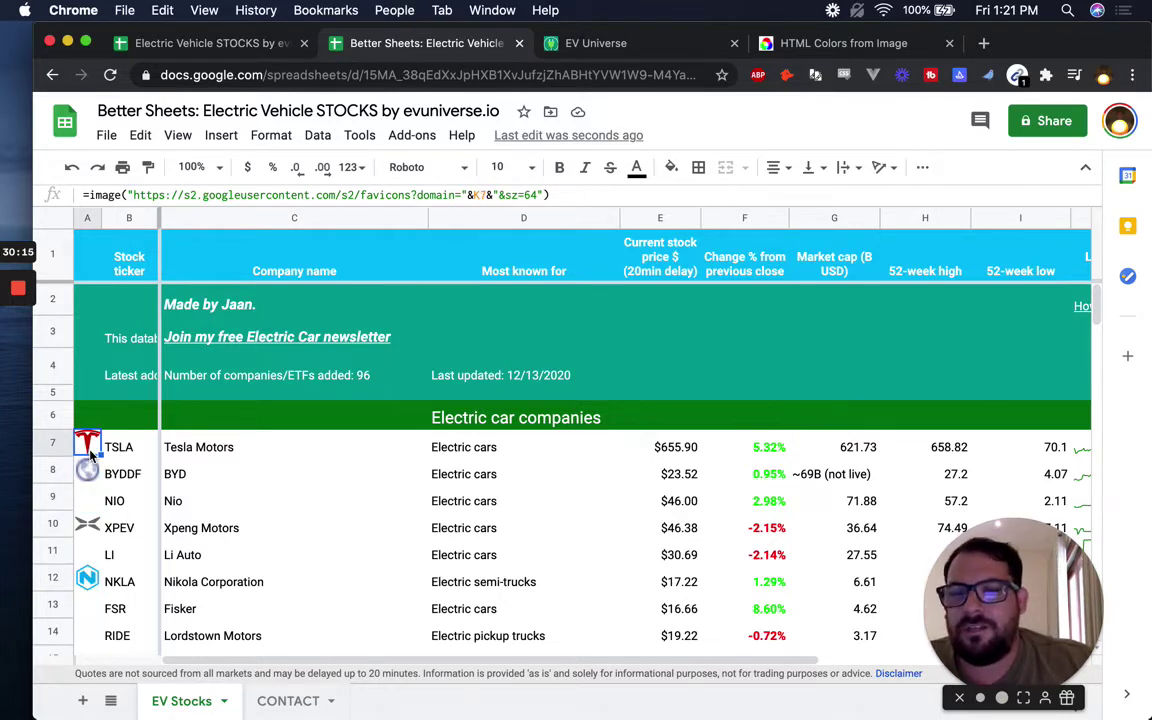
Step: Check how the frozen header row and the frozen logo and ticker columns behave while browsing the company rows
{"action": "left_click", "coordinate": [355, 249]}
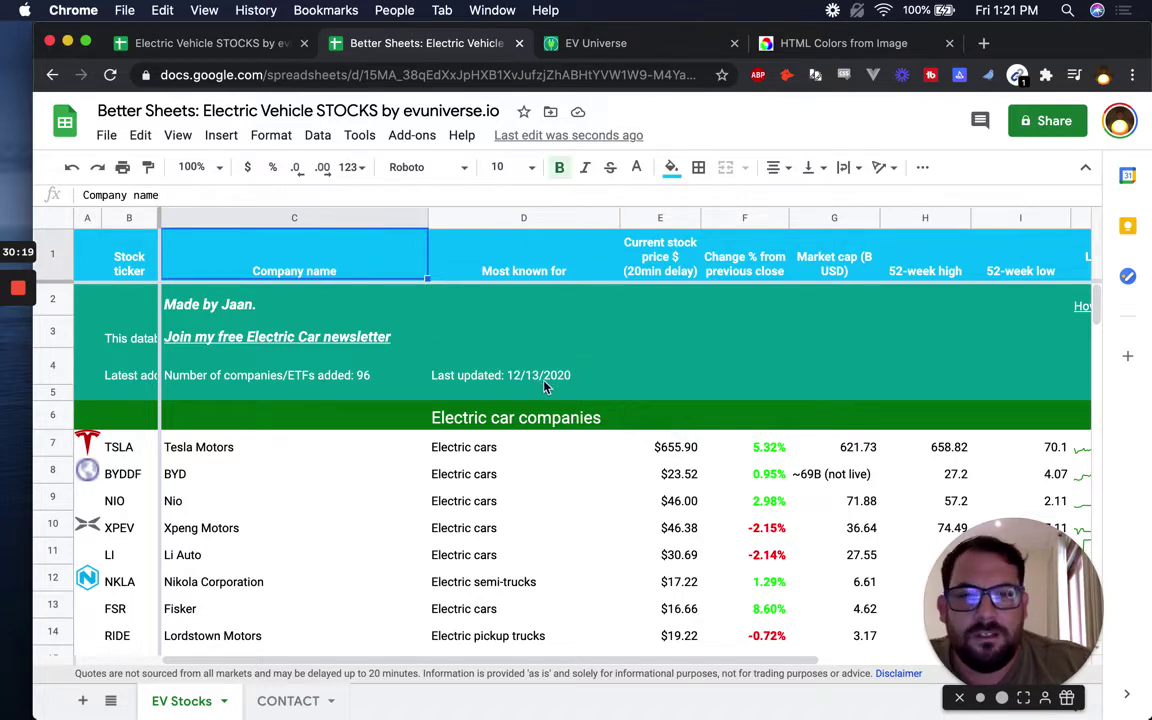
{"action": "scroll", "coordinate": [580, 390], "scroll_direction": "down", "scroll_amount": 3}
{"action": "left_click", "coordinate": [1062, 301]}
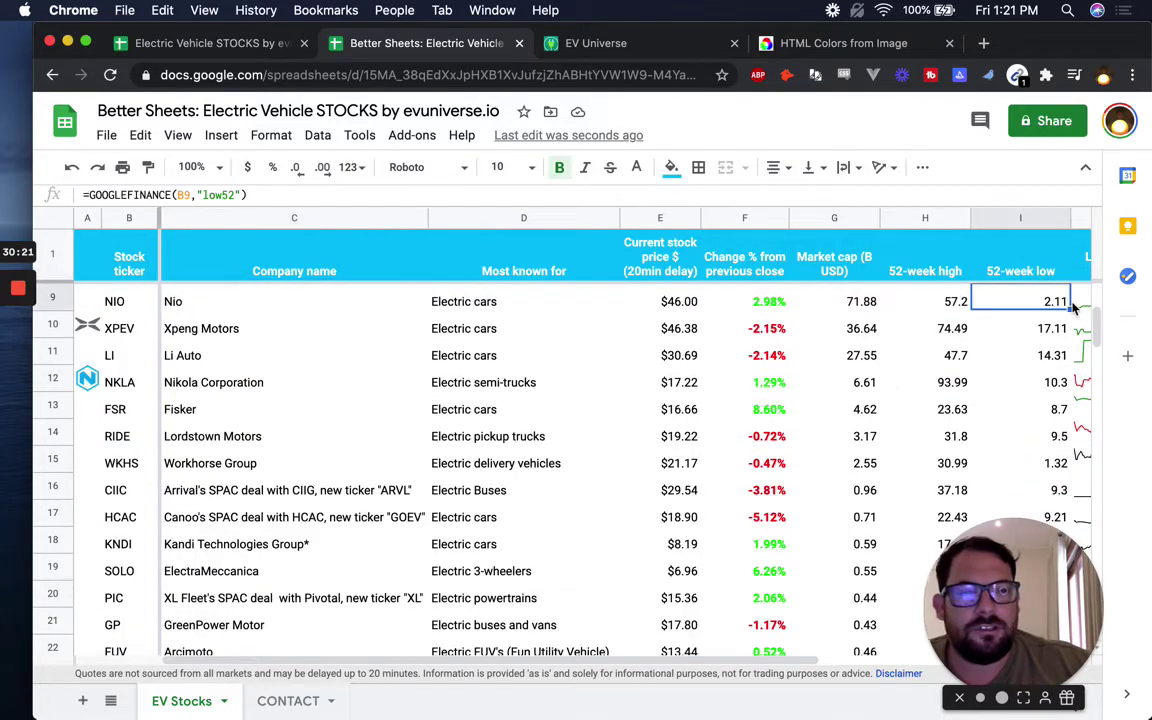
{"action": "key", "text": "Right"}
{"action": "key", "text": "Left"}
{"action": "key", "text": "Left"}
{"action": "key", "text": "Left"}
{"action": "key", "text": "Left"}
{"action": "key", "text": "Left"}
{"action": "key", "text": "Left"}
{"action": "key", "text": "Left"}
{"action": "key", "text": "Left"}
{"action": "key", "text": "Left"}
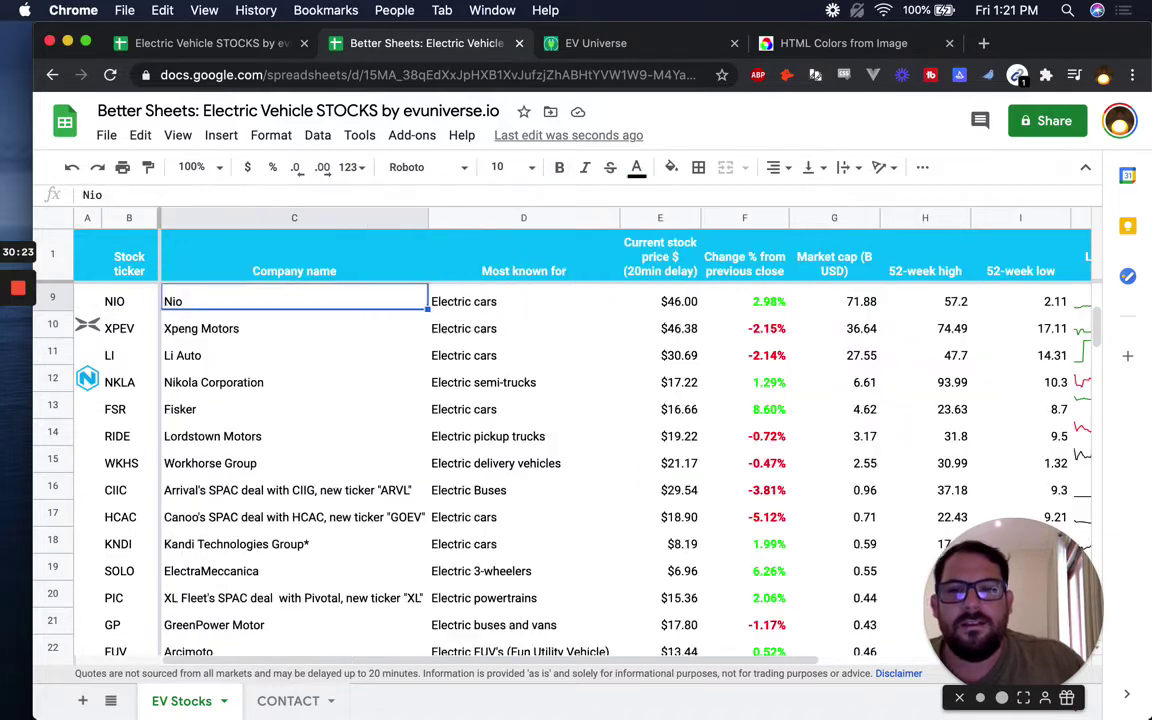
{"action": "key", "text": "Up"}
{"action": "key", "text": "Up"}
{"action": "key", "text": "Up"}
{"action": "key", "text": "Up"}
{"action": "key", "text": "Up"}
{"action": "key", "text": "Up"}
{"action": "key", "text": "Up"}
{"action": "key", "text": "Up"}
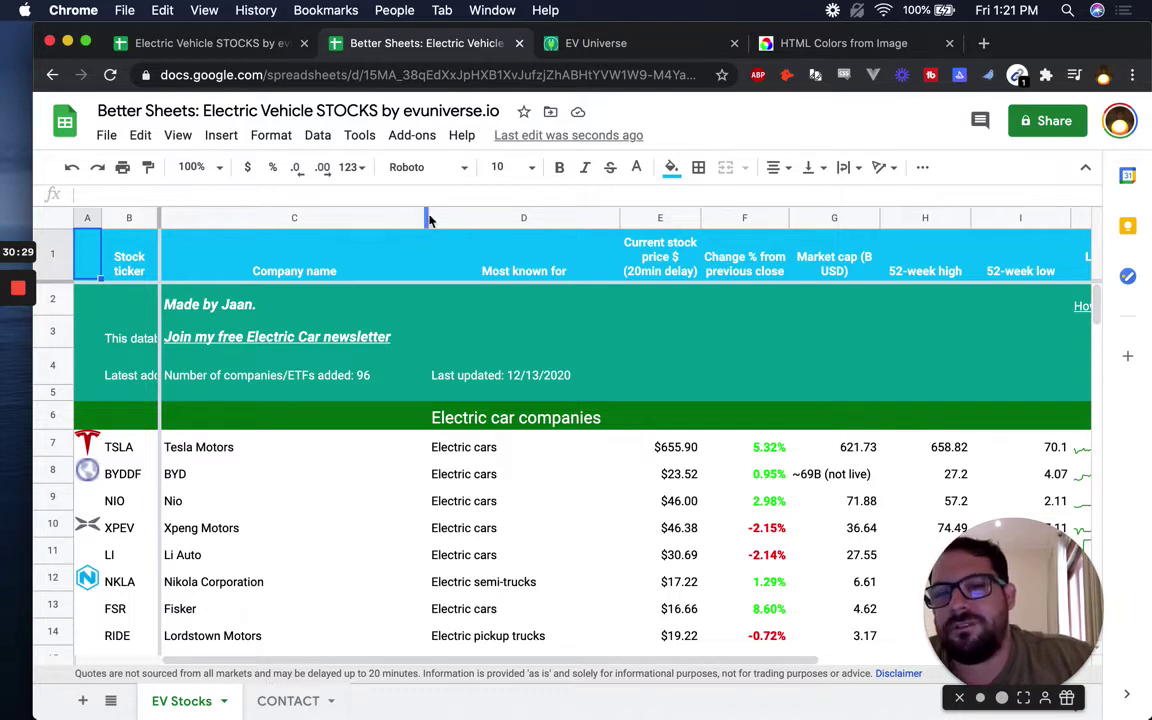
Step: Narrow the Company name column to bring the columns after it closer
{"action": "left_click_drag", "start_coordinate": [427, 217], "coordinate": [374, 224]}
{"action": "left_click_drag", "start_coordinate": [392, 306], "coordinate": [392, 306]}
{"action": "left_click", "coordinate": [528, 322]}
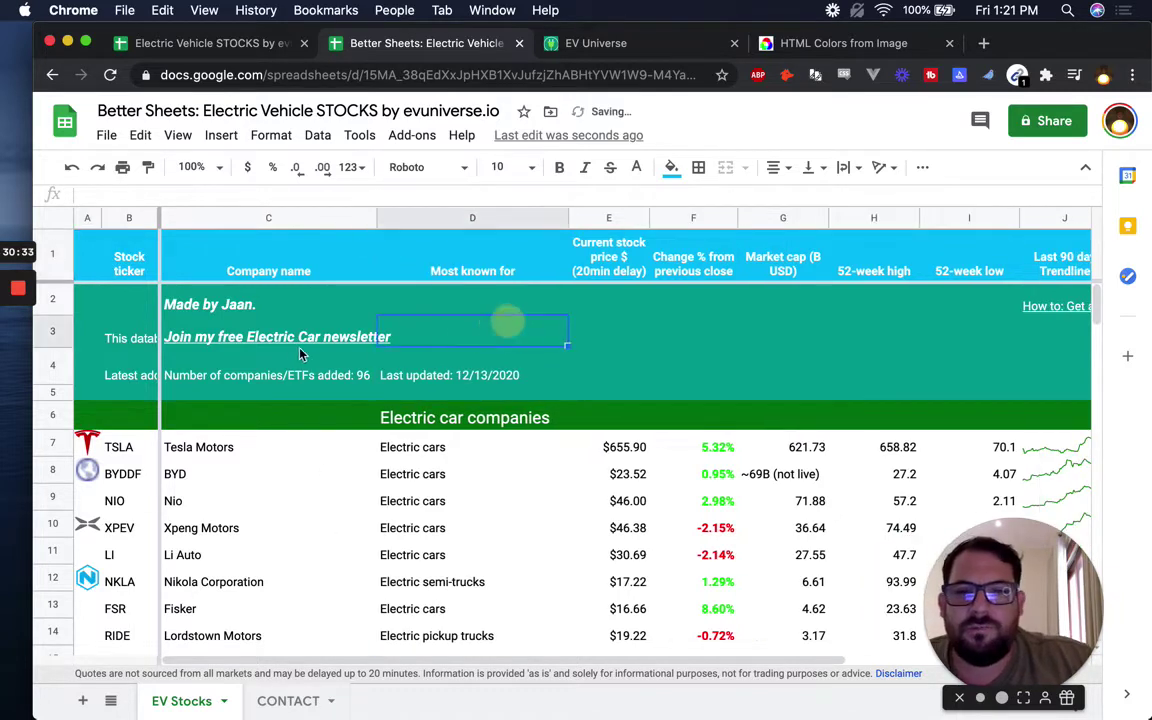
Step: Inspect the cut-off notes in B4 and B3 and preview the notification and newsletter links beside them
{"action": "left_click", "coordinate": [185, 375]}
{"action": "left_click", "coordinate": [139, 378]}
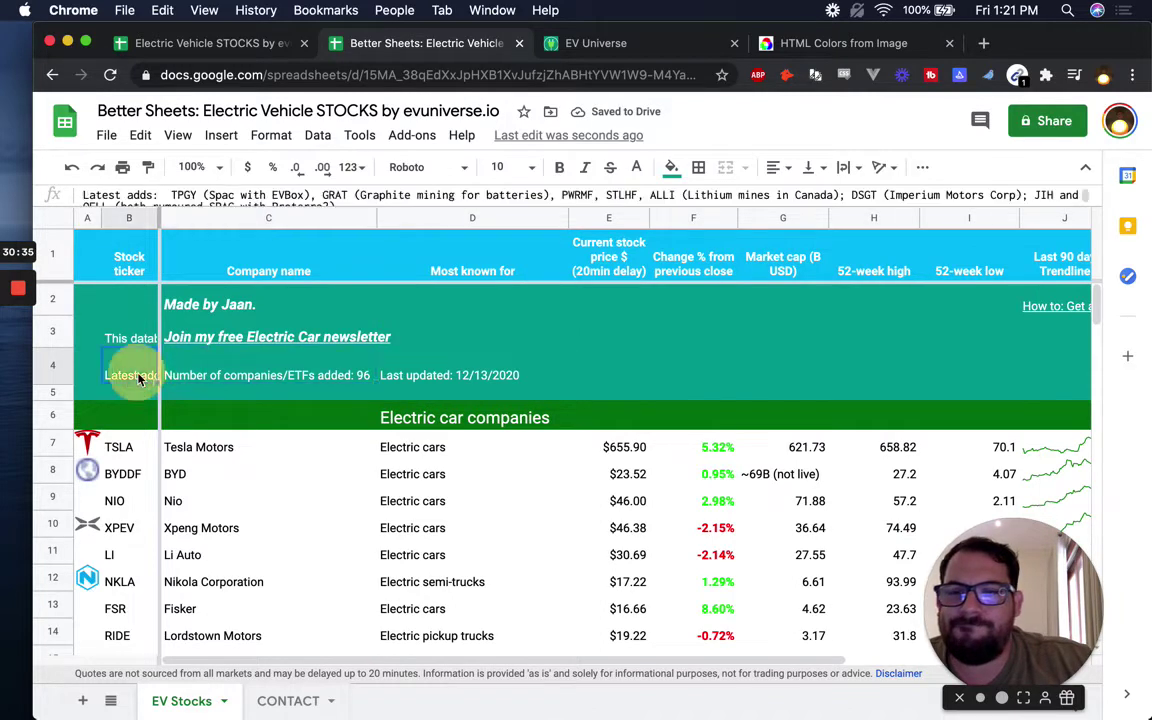
{"action": "left_click", "coordinate": [135, 337]}
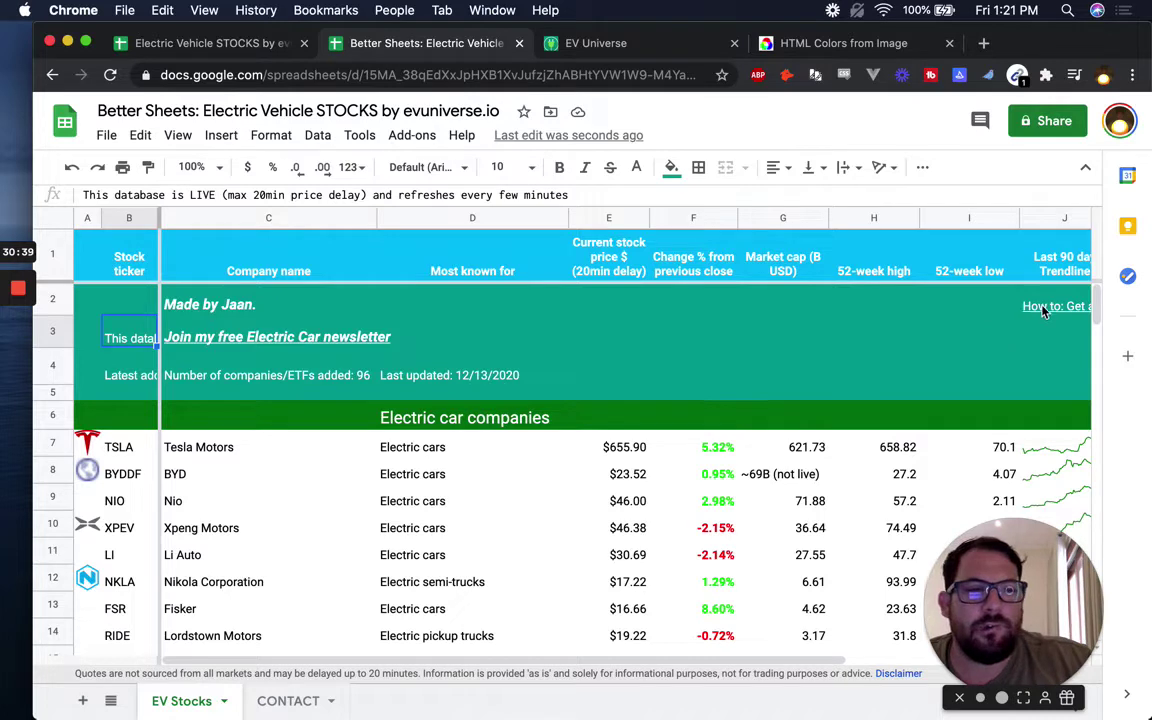
{"action": "mouse_move", "coordinate": [586, 320]}
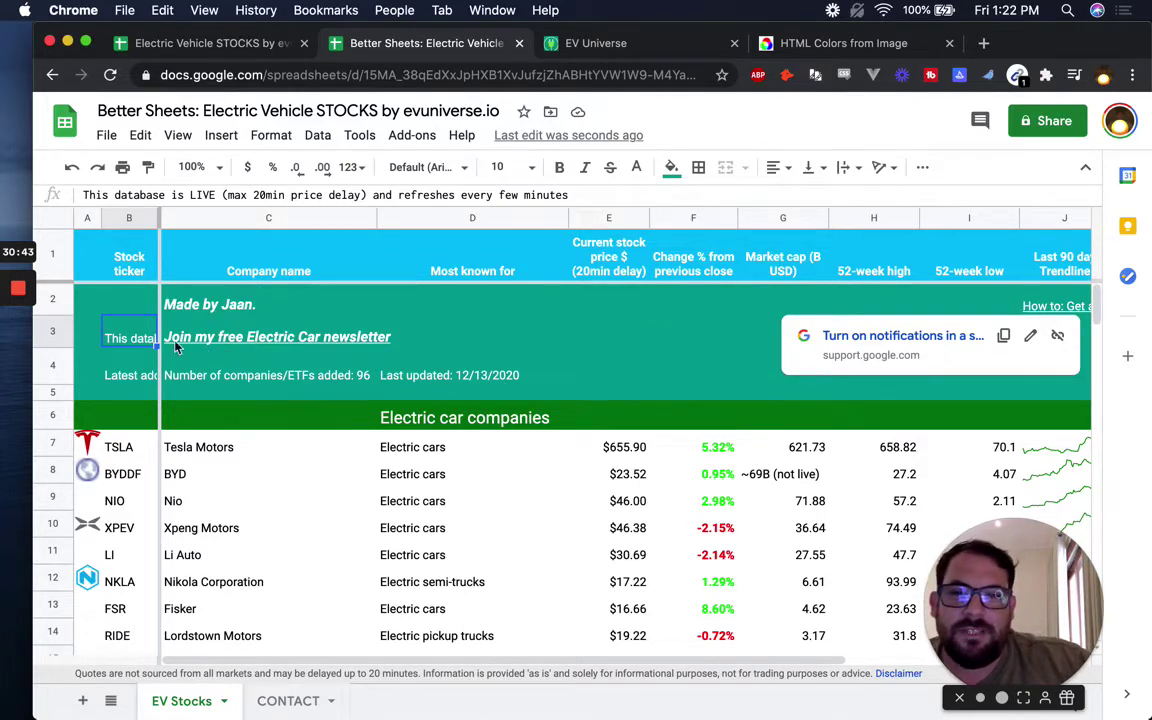
{"action": "mouse_move", "coordinate": [172, 345]}
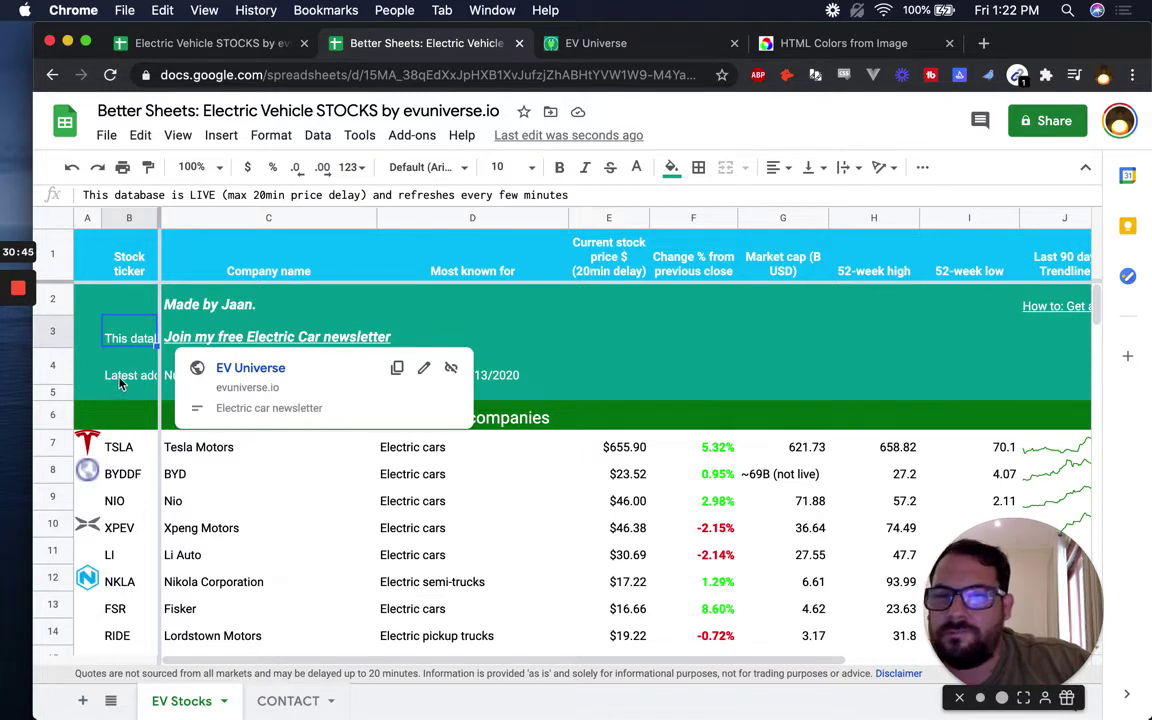
{"action": "left_click", "coordinate": [138, 382]}
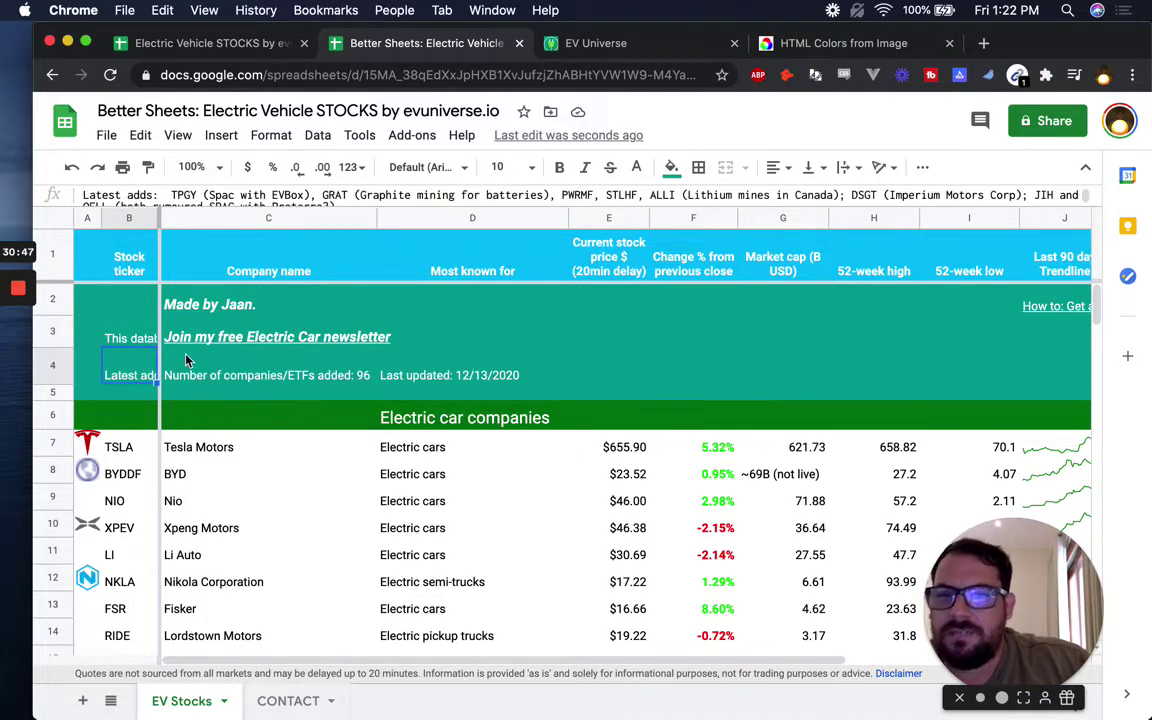
{"action": "key", "text": "Up"}
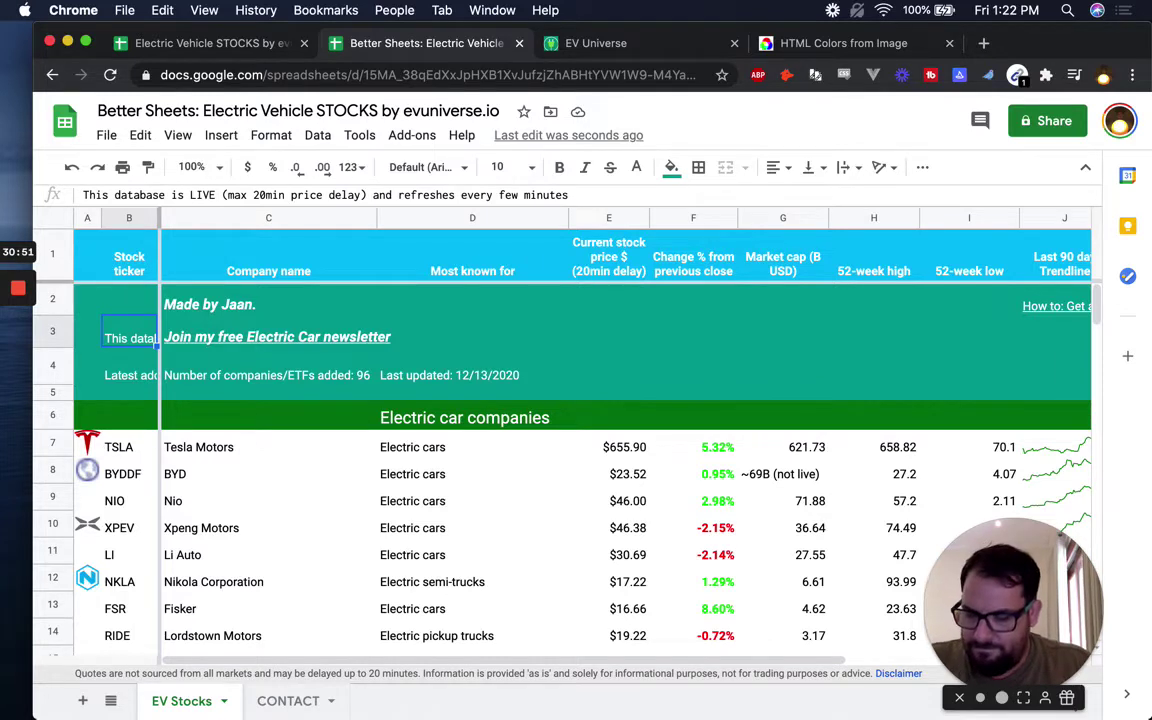
Step: Move the note "This database is LIVE (max 20min price delay) and refreshes every few minutes" from B3 to D2, clearing B3
{"action": "key", "text": "super+c"}
{"action": "left_click", "coordinate": [375, 338]}
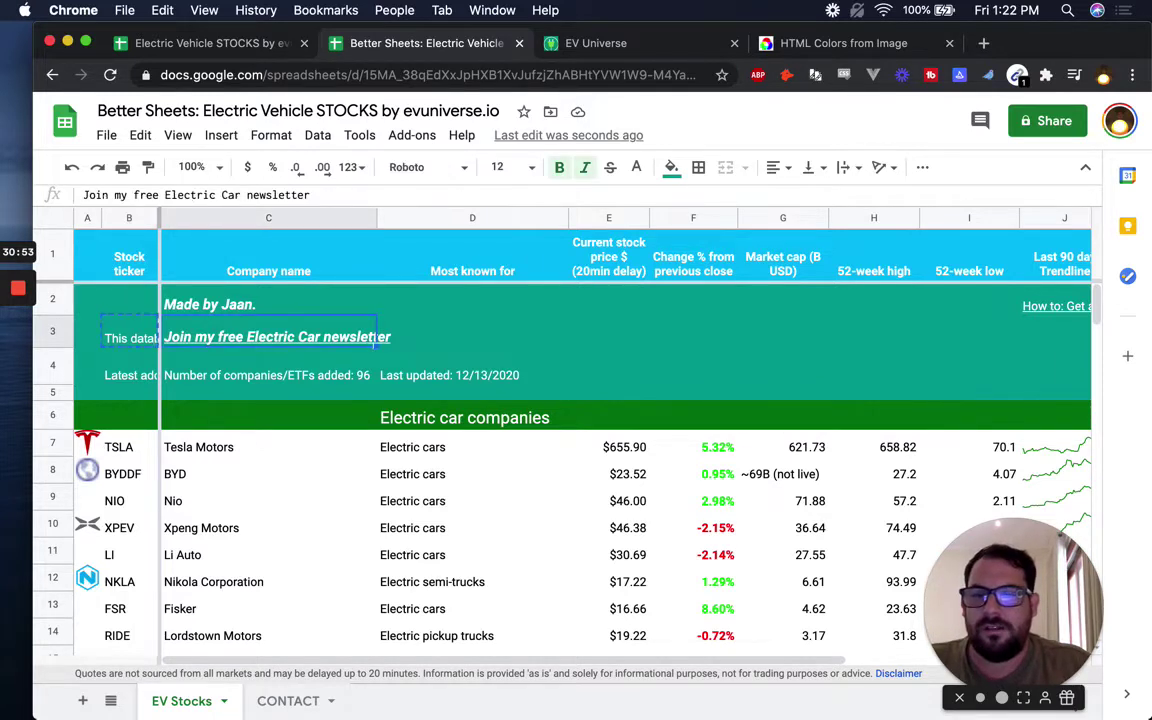
{"action": "key", "text": "Left"}
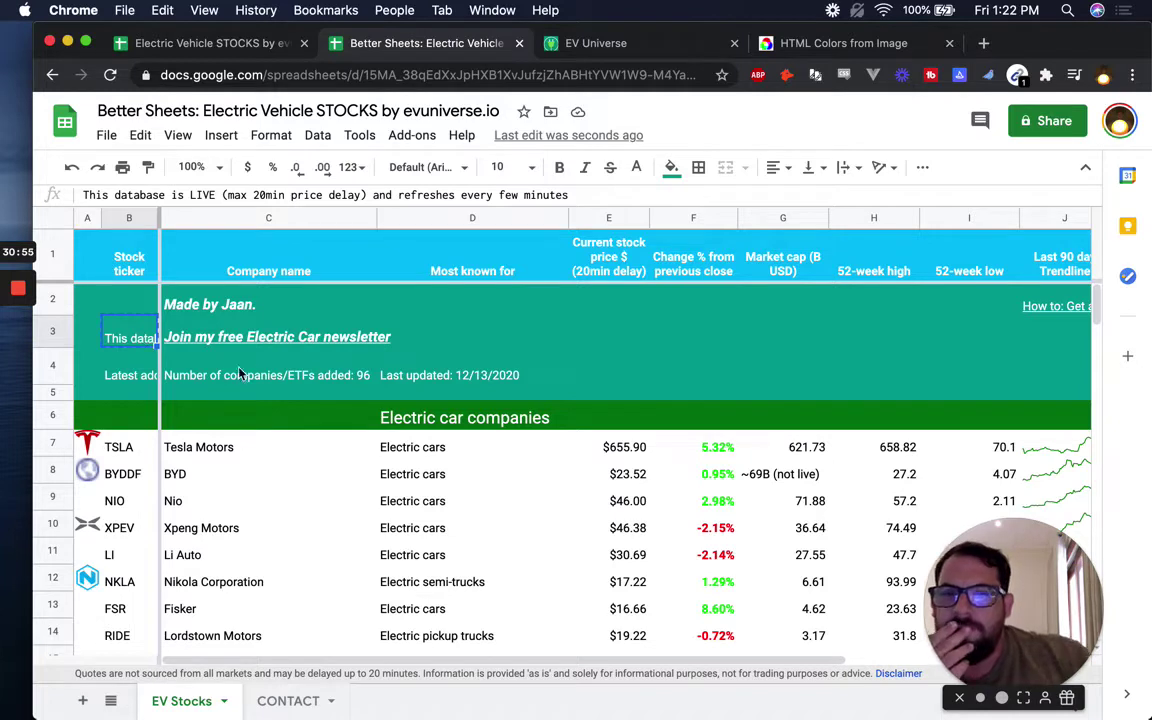
{"action": "left_click", "coordinate": [543, 307]}
{"action": "key", "text": "super+v"}
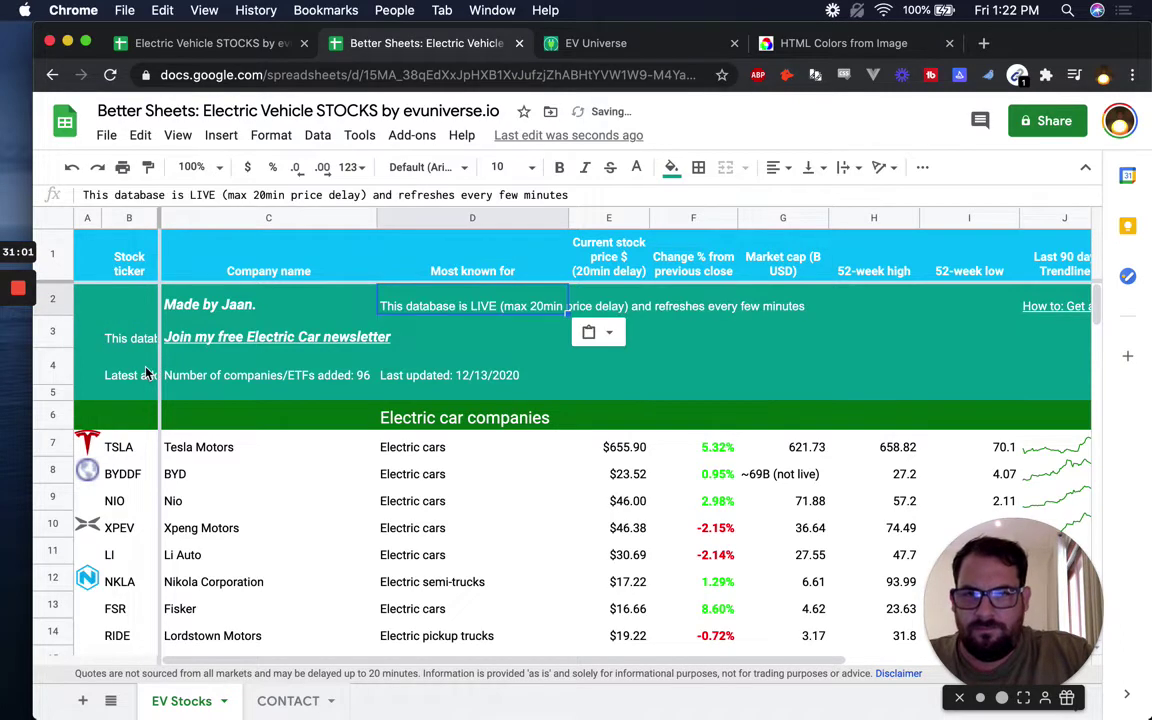
{"action": "left_click", "coordinate": [129, 352]}
{"action": "key", "text": "Delete"}
Step: Move the "Latest adds" note from B4 to E4, clearing B4
{"action": "key", "text": "Down"}
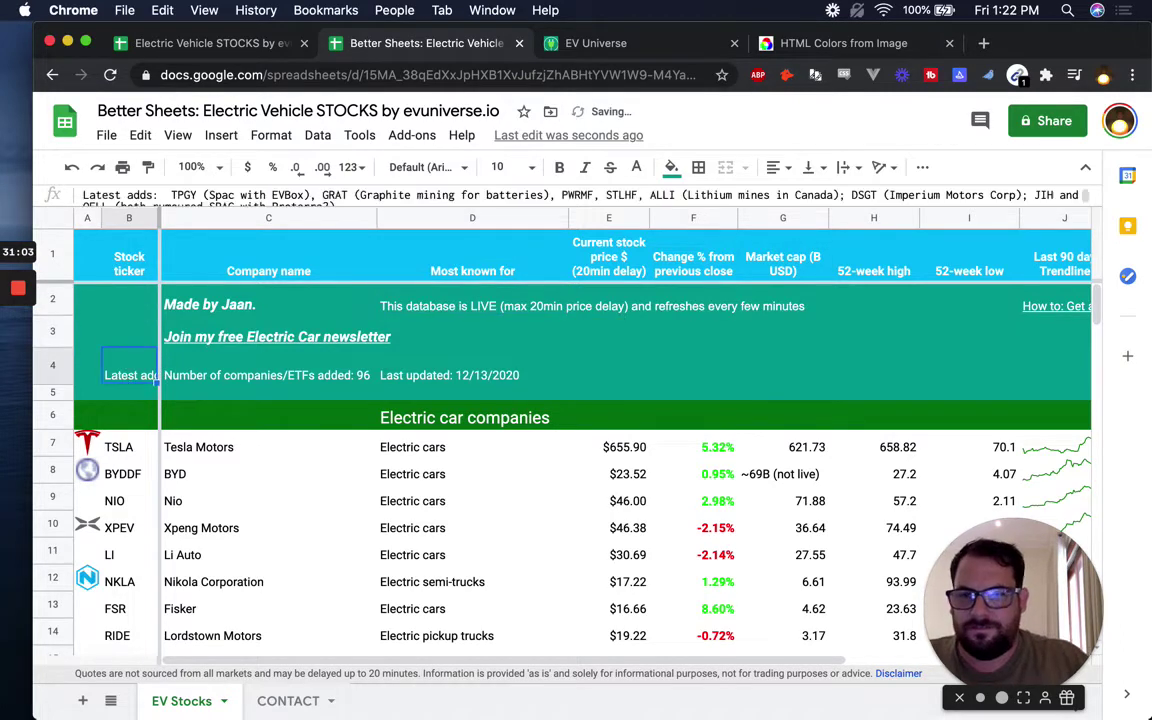
{"action": "key", "text": "super+c"}
{"action": "key", "text": "Right"}
{"action": "key", "text": "Right"}
{"action": "key", "text": "Right"}
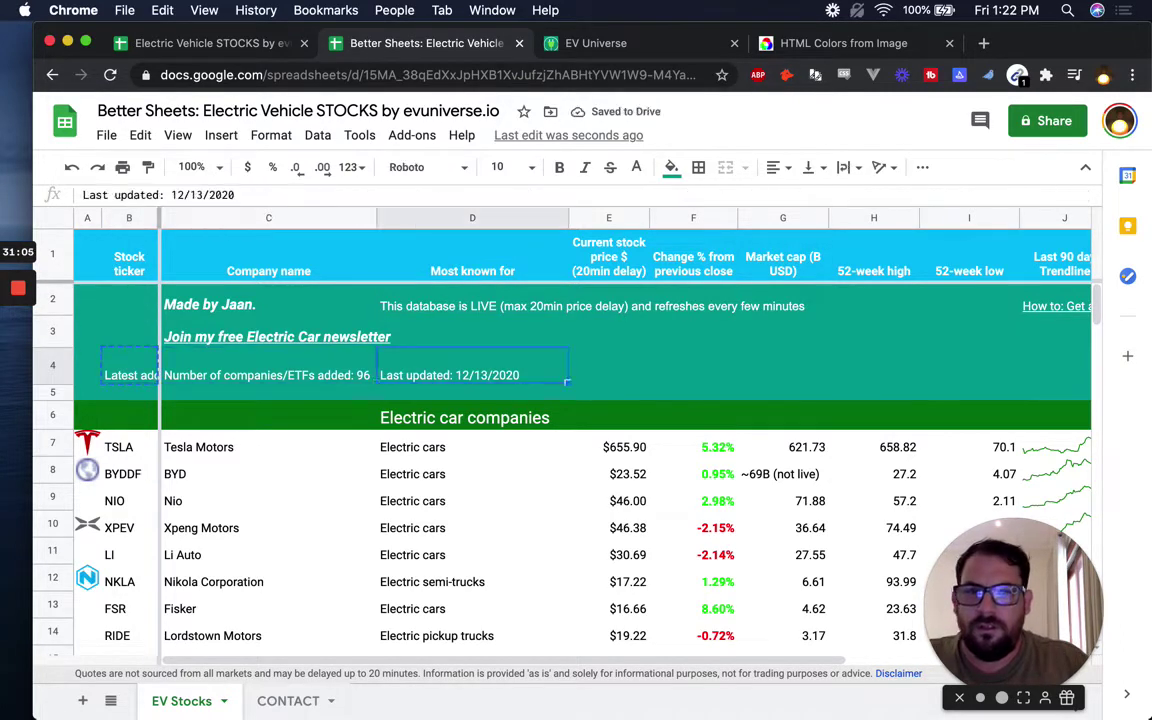
{"action": "key", "text": "super+v"}
{"action": "key", "text": "Left"}
{"action": "key", "text": "Left"}
{"action": "key", "text": "Left"}
{"action": "key", "text": "Delete"}
{"action": "key", "text": "Up"}
{"action": "key", "text": "Up"}
{"action": "key", "text": "Down"}
{"action": "key", "text": "Down"}
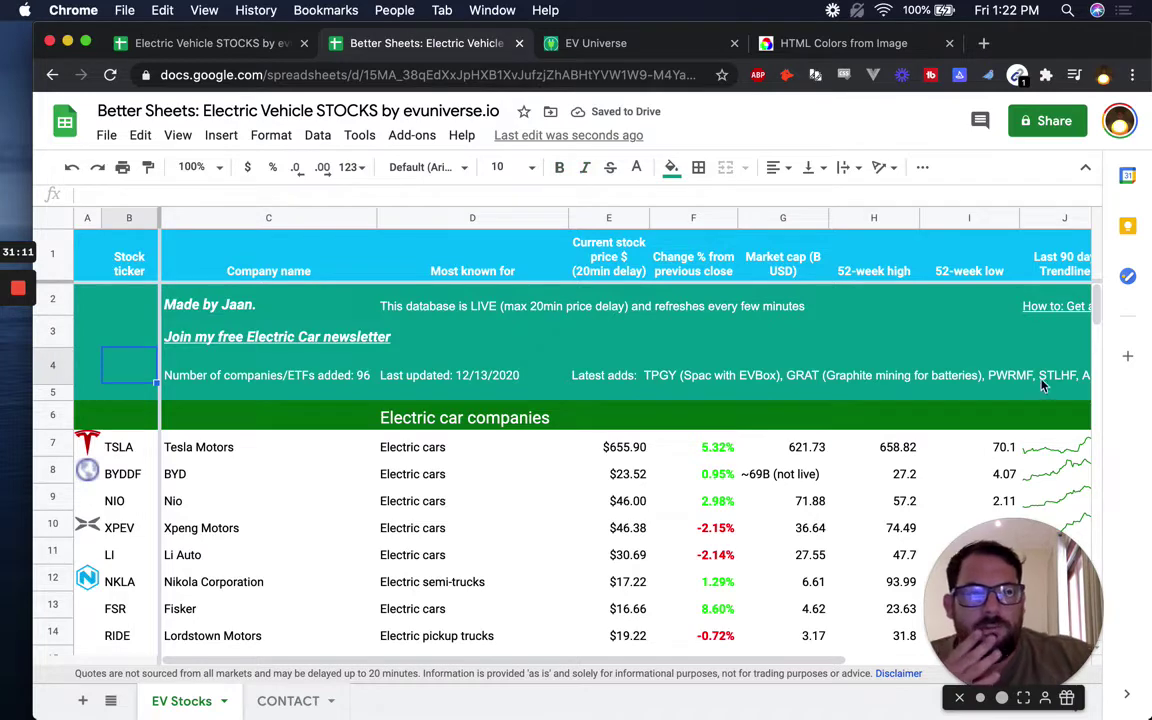
Step: Move the linked note "How to: Get a notification every time (or once daily) this table is updated" from J2 to D3, clearing J2
{"action": "left_click", "coordinate": [1048, 306]}
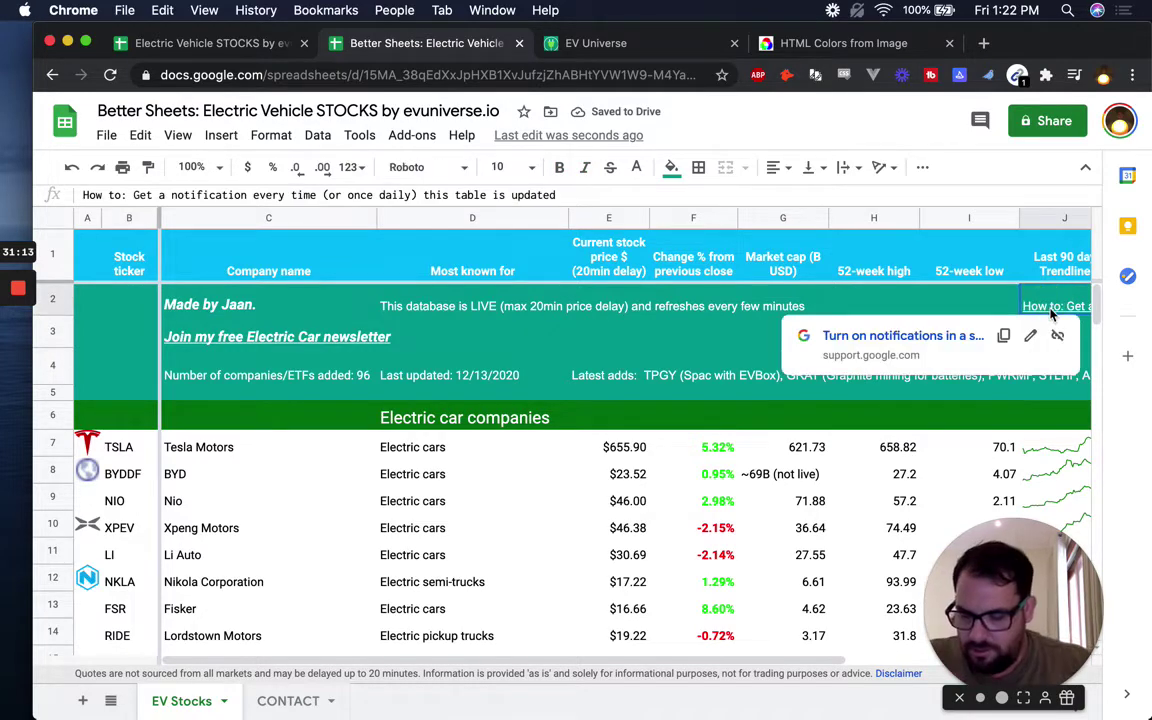
{"action": "scroll", "coordinate": [694, 334], "scroll_direction": "right", "scroll_amount": 2}
{"action": "left_click", "coordinate": [175, 334]}
{"action": "key", "text": "Left"}
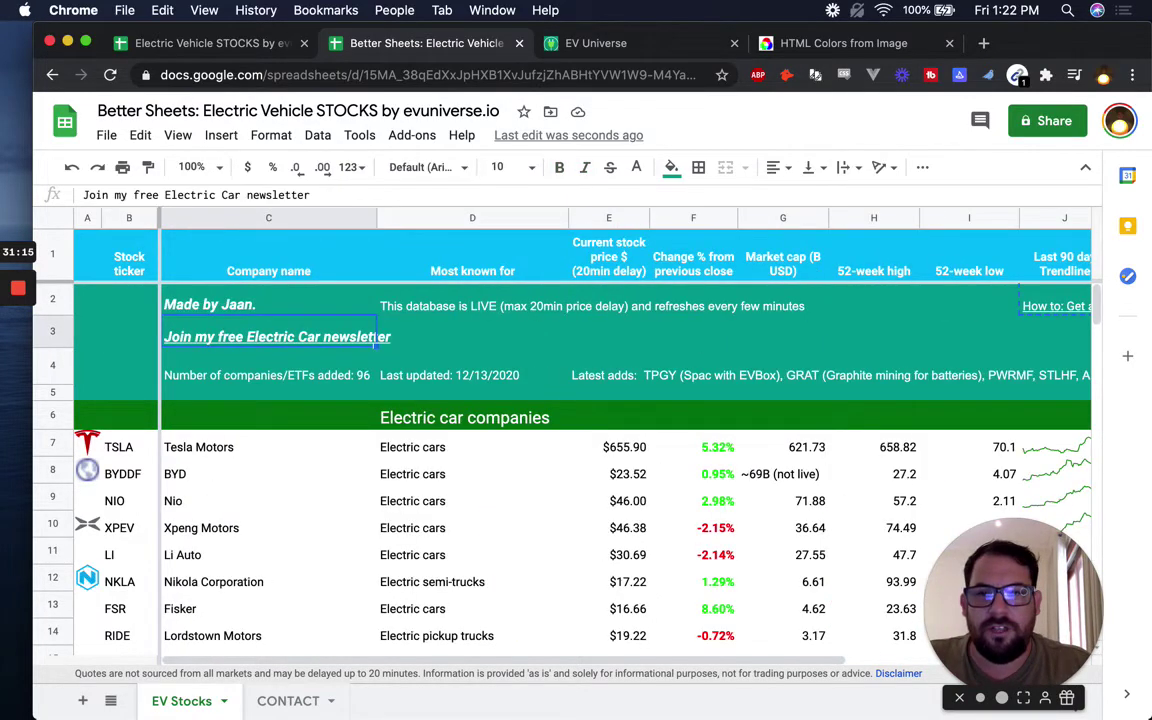
{"action": "key", "text": "Right"}
{"action": "key", "text": "ctrl+v"}
{"action": "key", "text": "Right"}
{"action": "key", "text": "Right"}
{"action": "key", "text": "Right"}
{"action": "key", "text": "Right"}
{"action": "key", "text": "Up"}
{"action": "key", "text": "Right"}
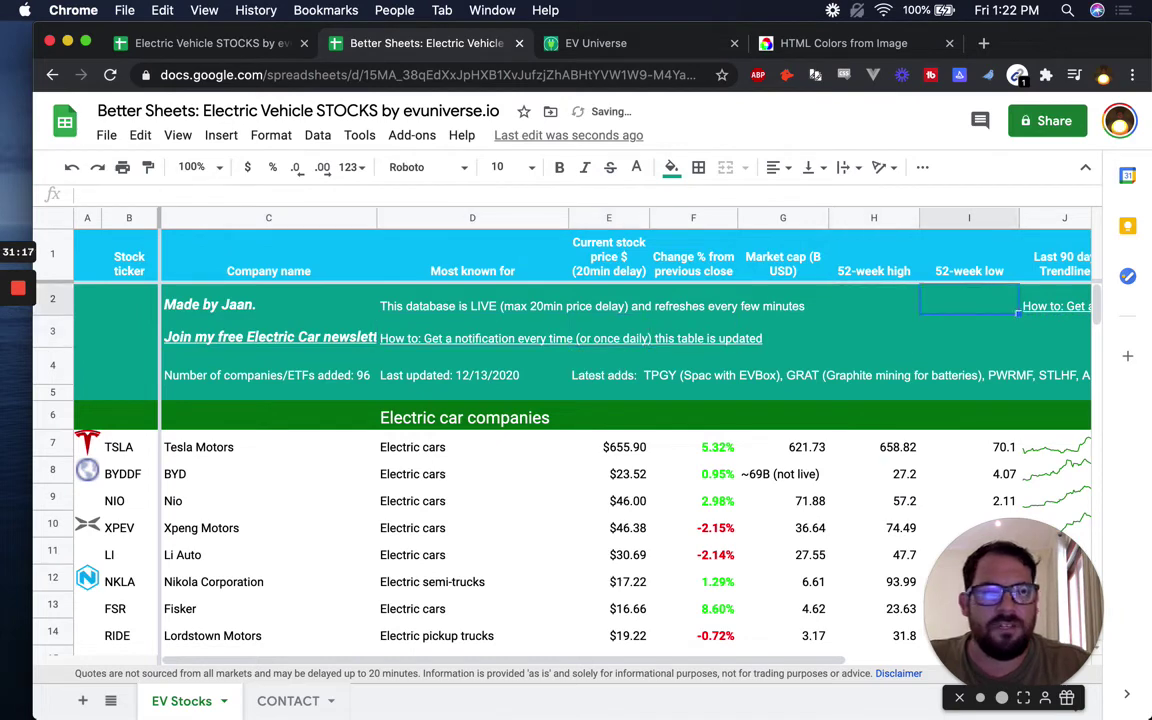
{"action": "key", "text": "Right"}
{"action": "key", "text": "Left"}
{"action": "key", "text": "Left"}
{"action": "key", "text": "Left"}
{"action": "key", "text": "Left"}
{"action": "key", "text": "Left"}
{"action": "key", "text": "Left"}
{"action": "key", "text": "Left"}
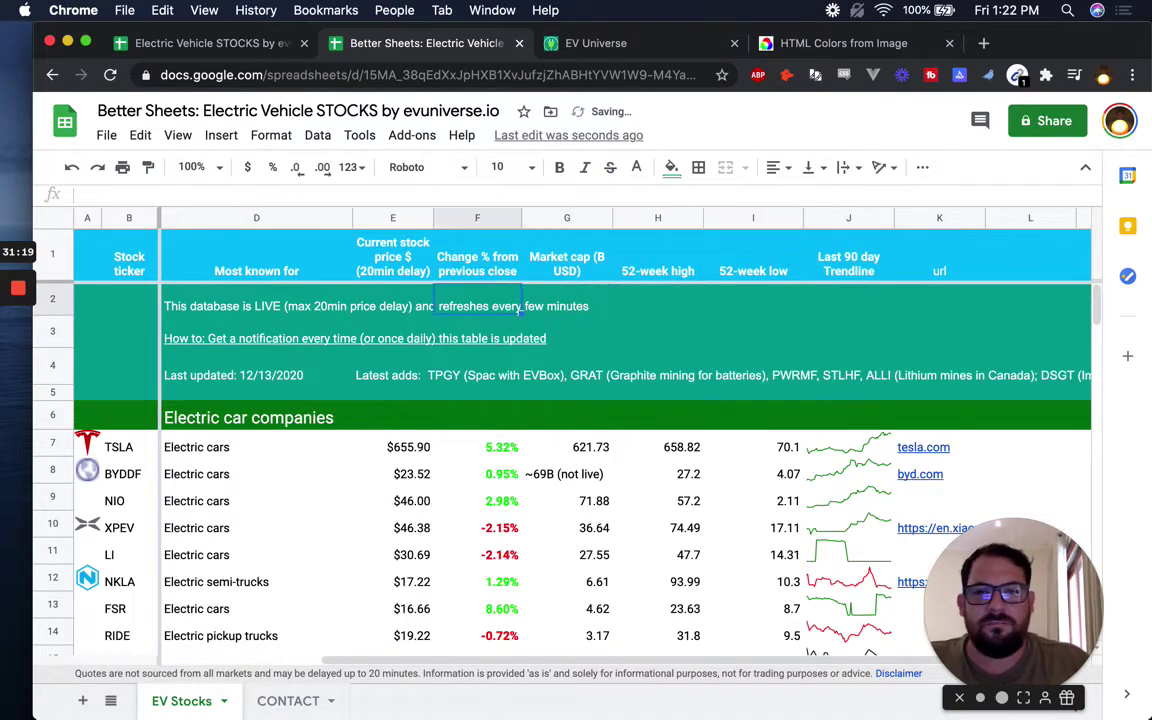
{"action": "key", "text": "Left"}
{"action": "key", "text": "Left"}
{"action": "key", "text": "Down"}
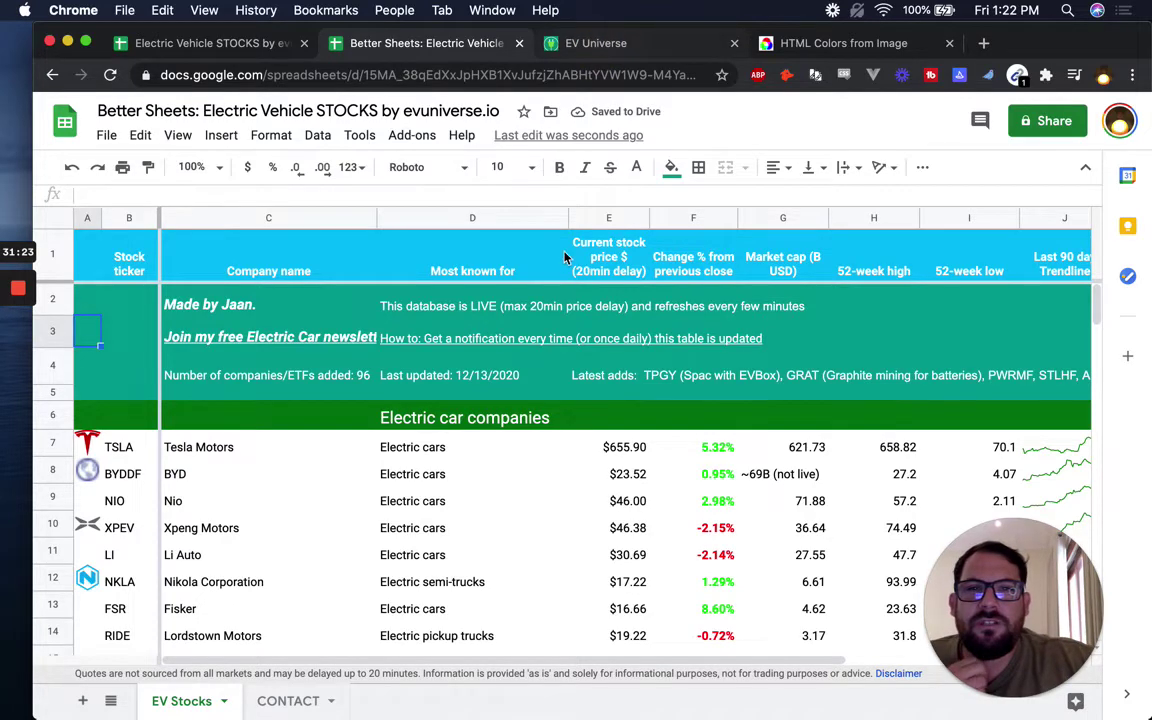
Step: Switch to the EV Universe page and capture a screenshot of its "Get our free newsletter" button
{"action": "key", "text": "ctrl+Tab"}
{"action": "scroll", "coordinate": [600, 395], "scroll_direction": "down", "scroll_amount": 2}
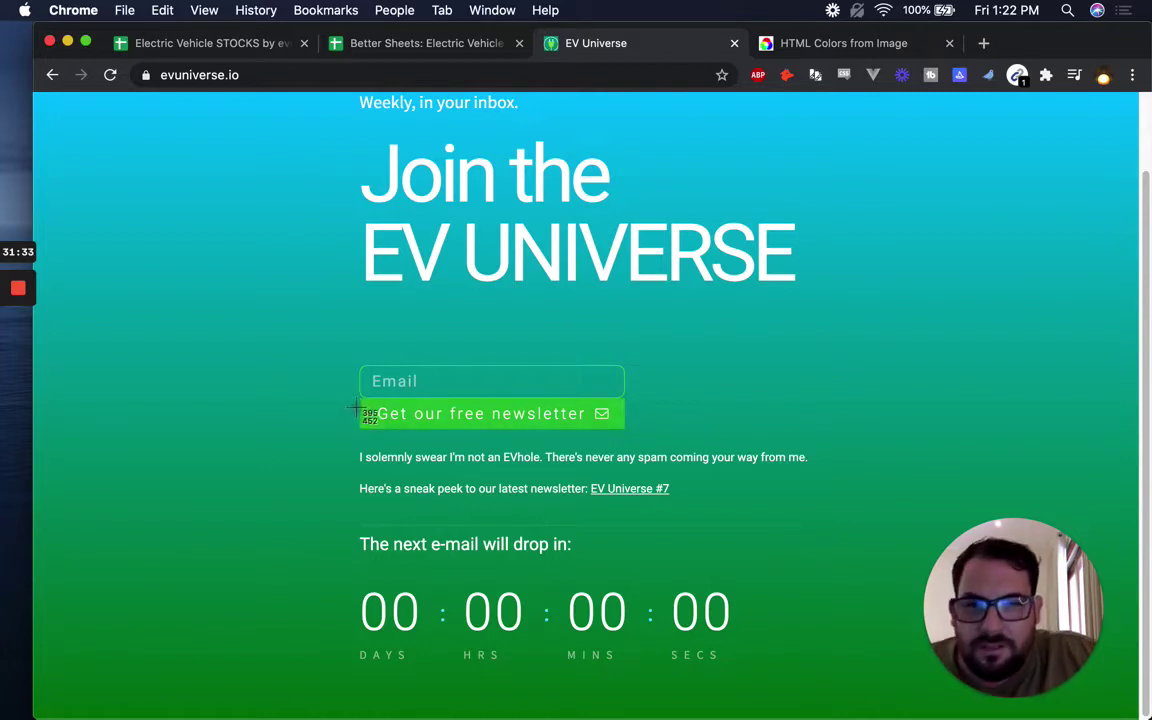
{"action": "key", "text": "super+shift+4"}
{"action": "left_click_drag", "start_coordinate": [361, 400], "coordinate": [622, 432]}
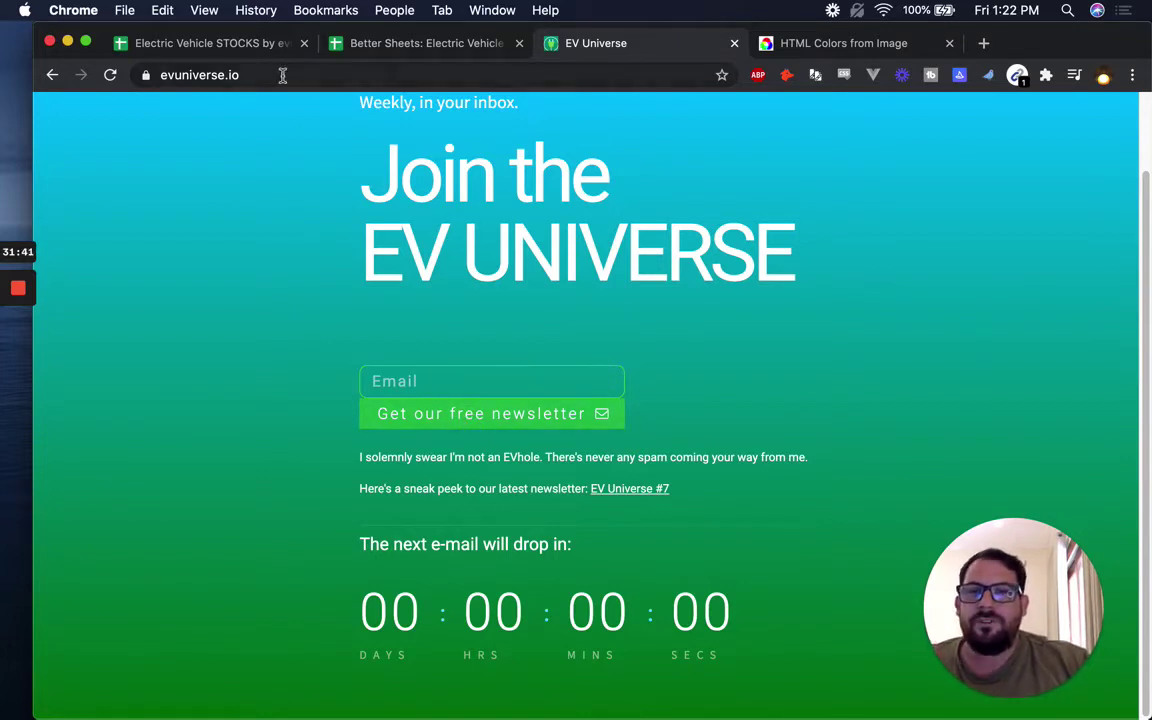
Step: Return to the Better Sheets copy of the spreadsheet and clear the "Join my free Electric Car newsletter" link from C3
{"action": "left_click", "coordinate": [205, 46]}
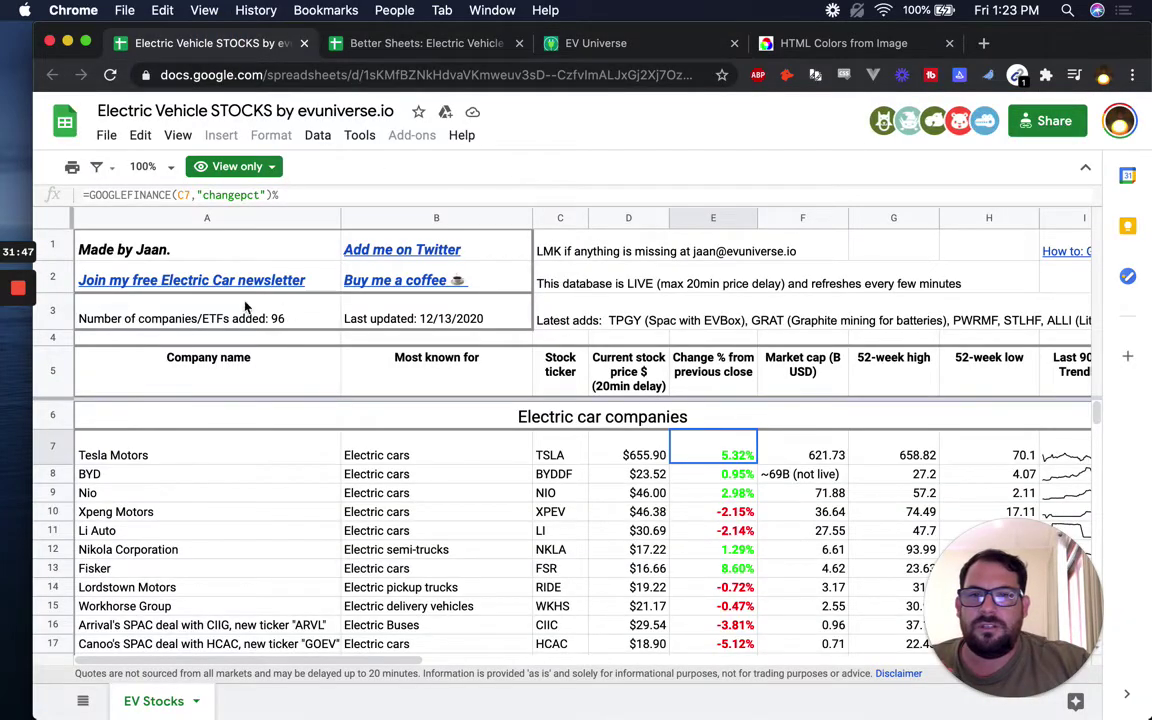
{"action": "left_click", "coordinate": [380, 47]}
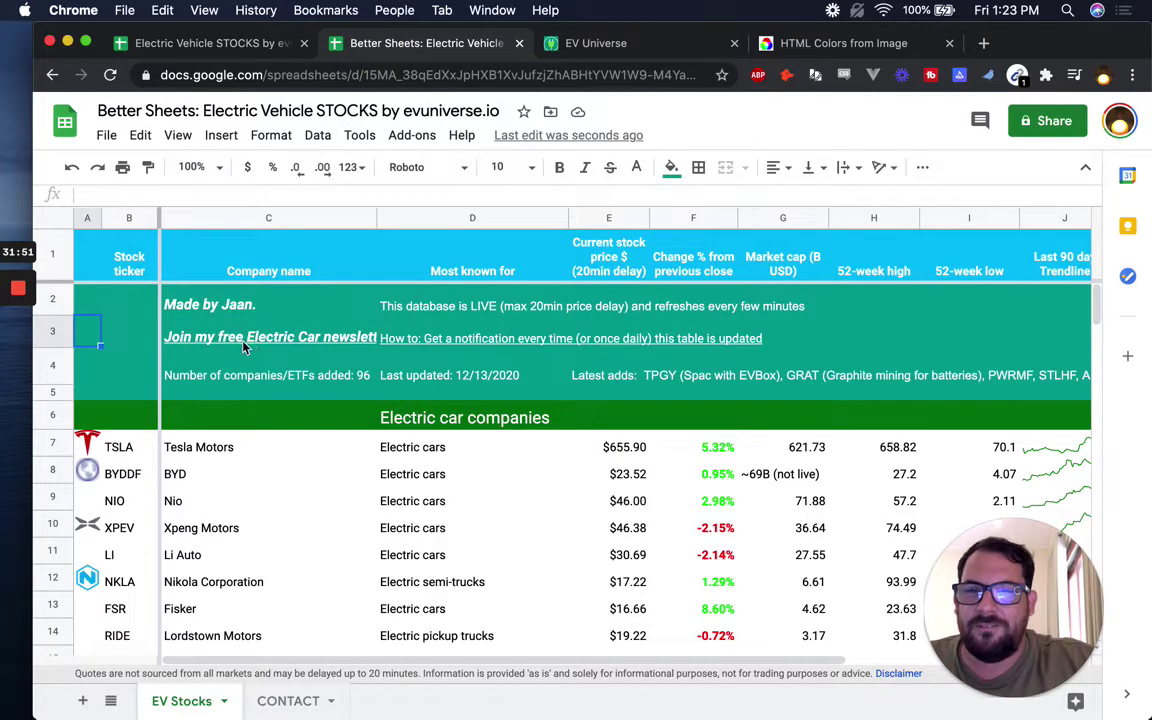
{"action": "left_click", "coordinate": [243, 345]}
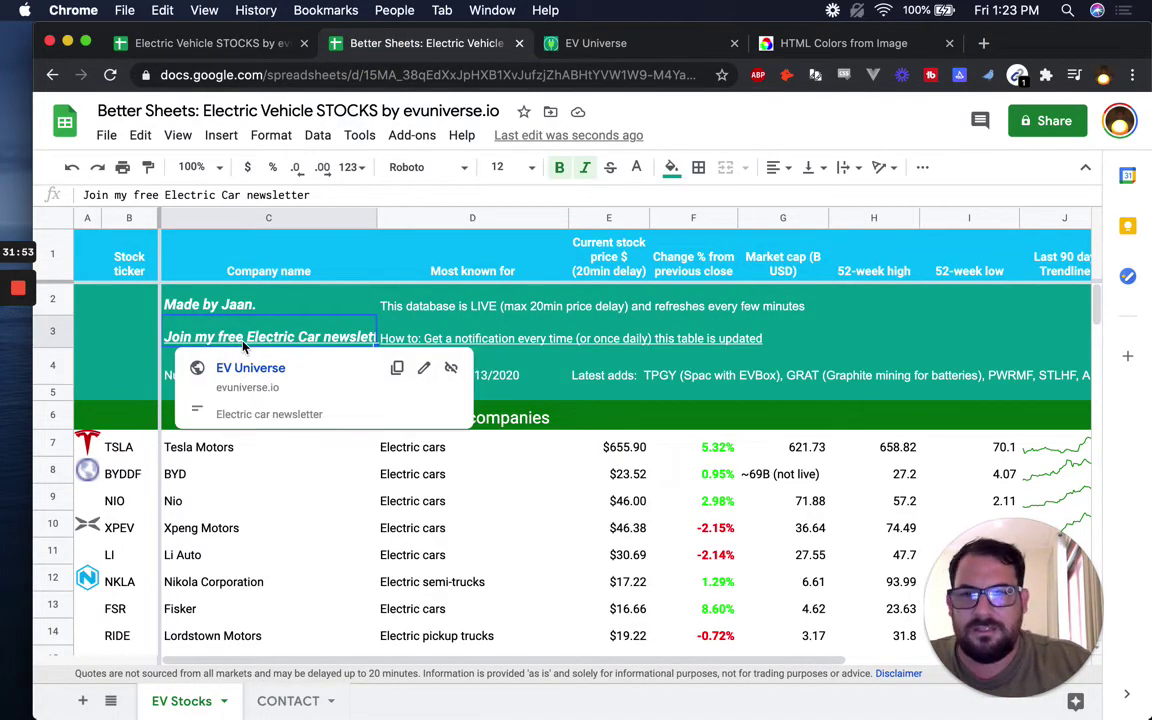
{"action": "key", "text": "Delete"}
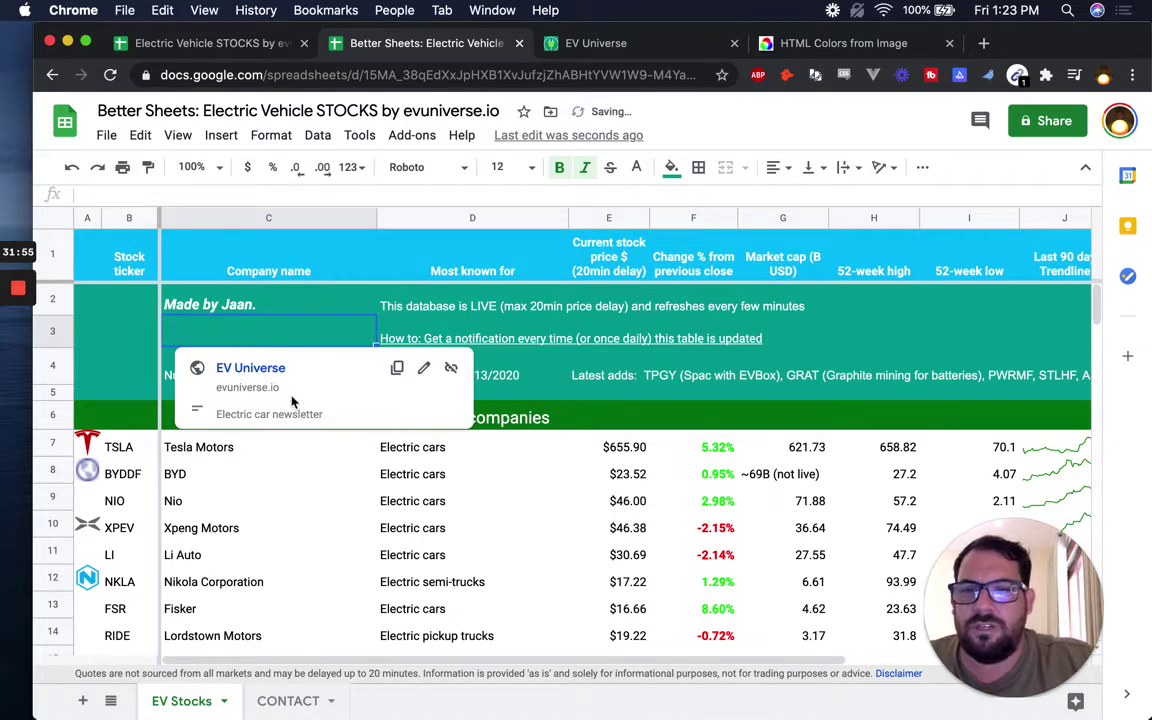
{"action": "left_click", "coordinate": [226, 329]}
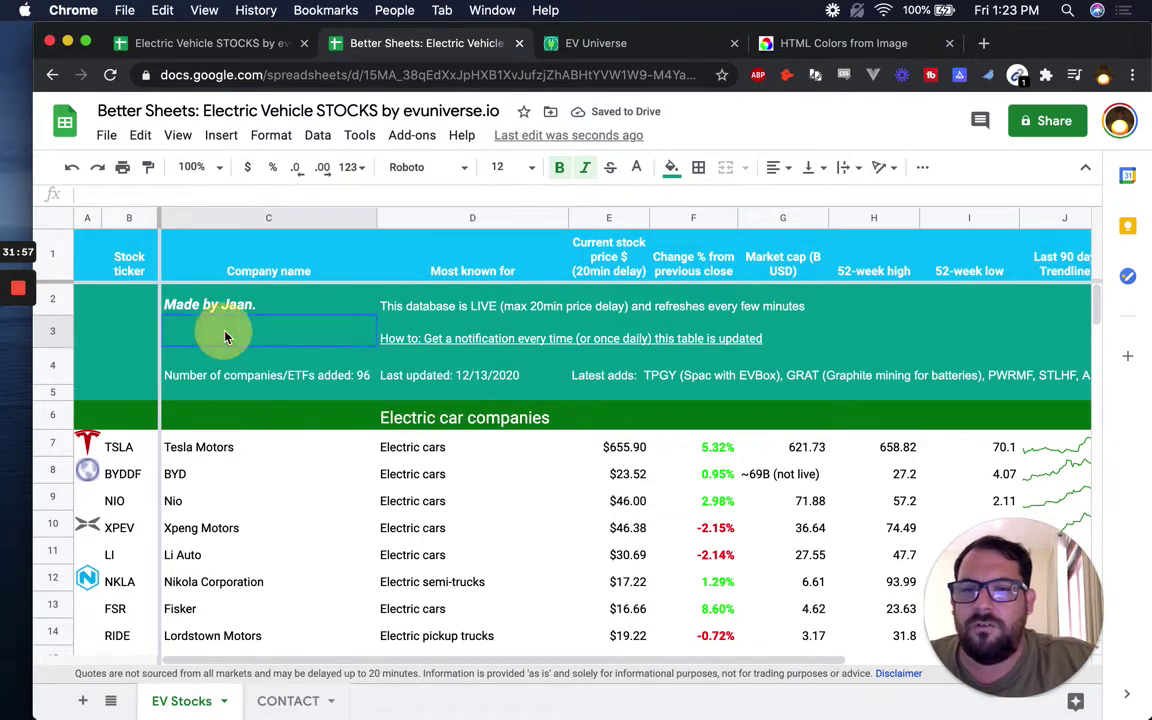
Step: Insert the captured "Get our free newsletter" button screenshot as an in-cell image in C3
{"action": "left_click", "coordinate": [221, 135]}
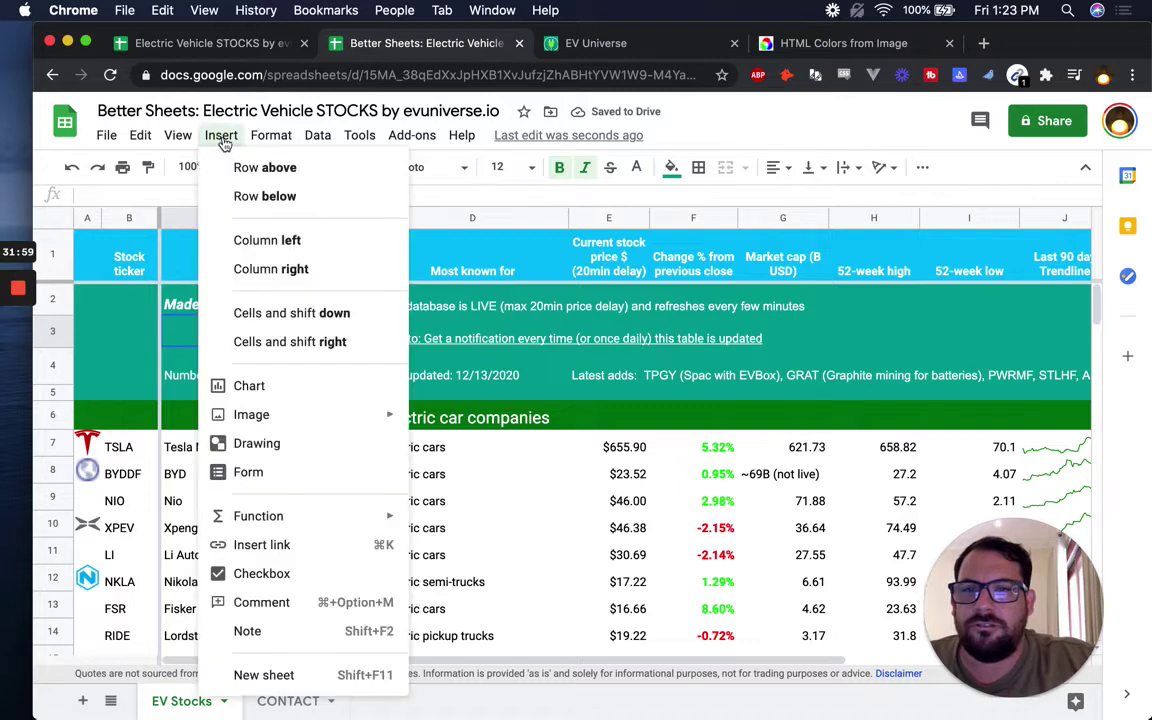
{"action": "mouse_move", "coordinate": [329, 412]}
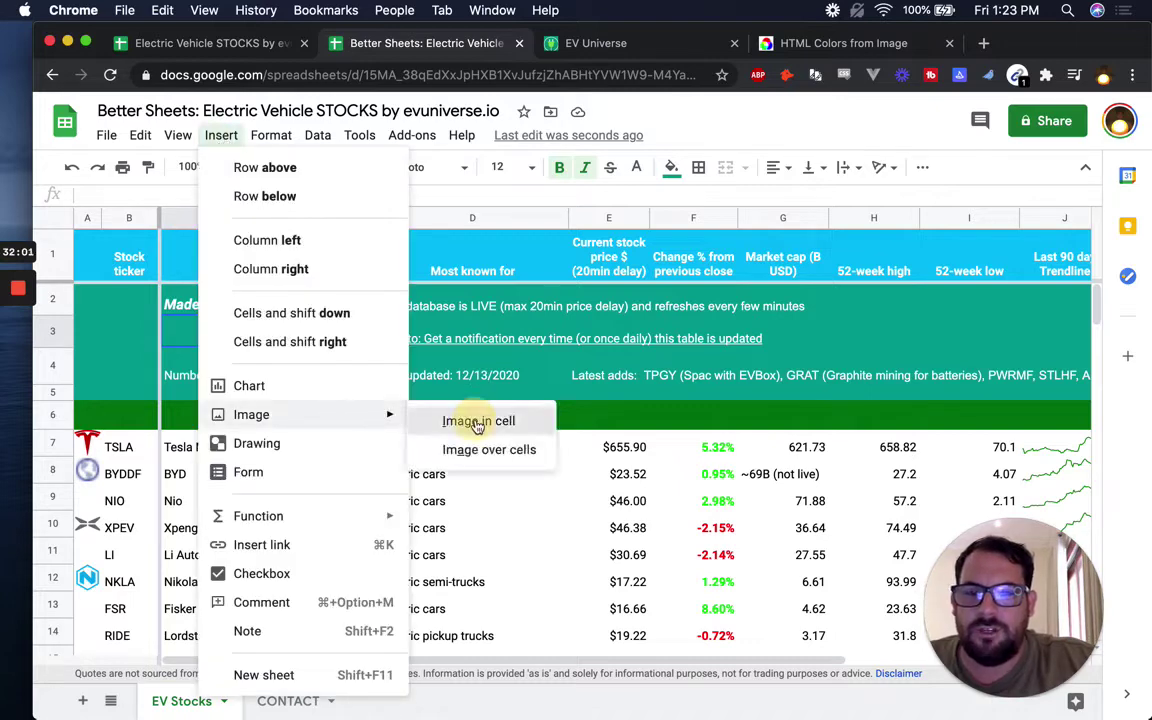
{"action": "left_click", "coordinate": [478, 421]}
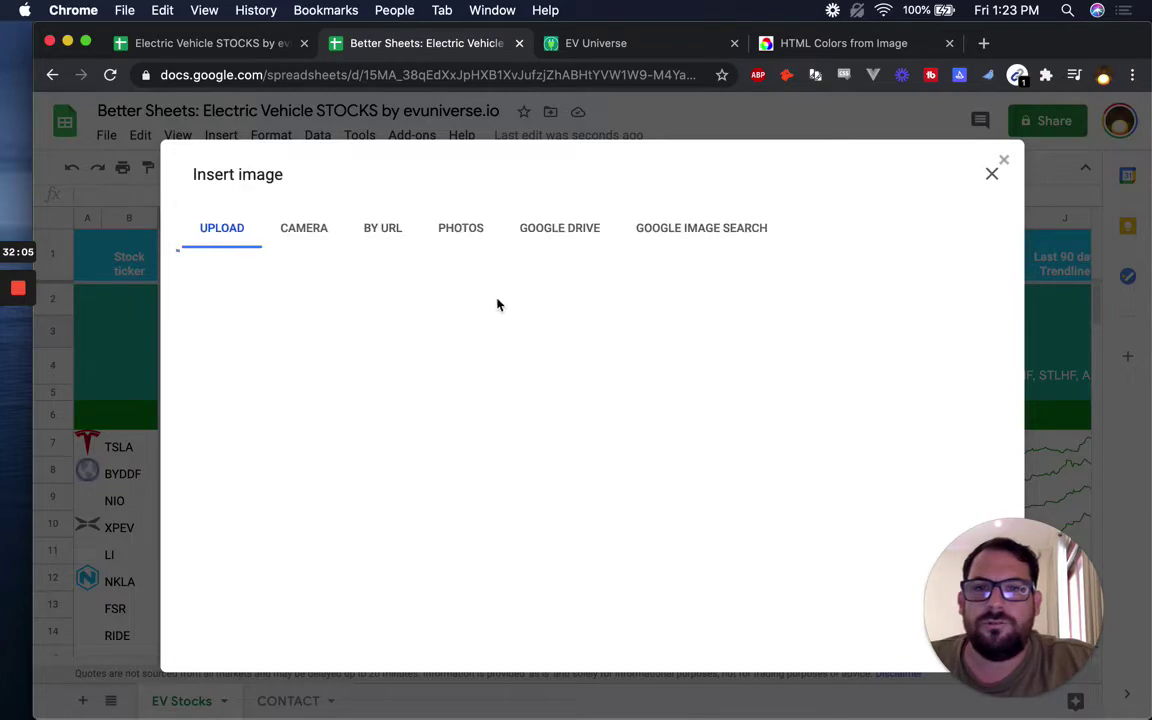
{"action": "left_click", "coordinate": [1127, 440]}
{"action": "left_click_drag", "start_coordinate": [566, 160], "coordinate": [492, 347]}
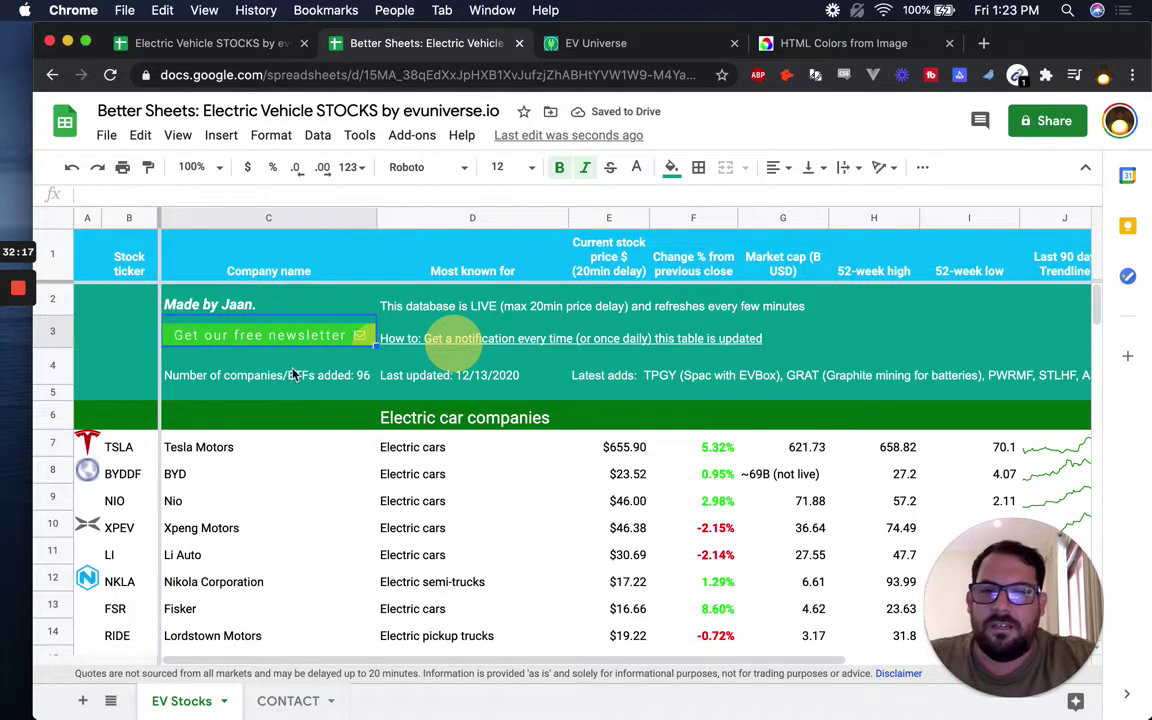
{"action": "left_click", "coordinate": [263, 340]}
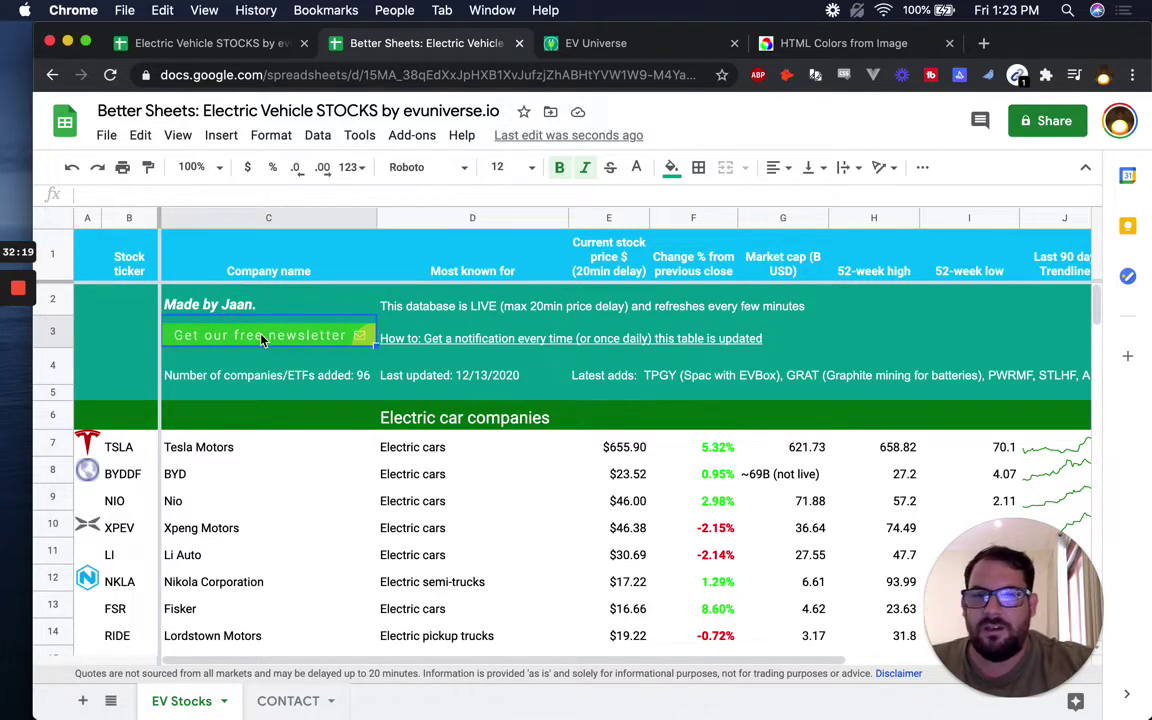
Step: On the EV Universe page, capture a wider screenshot showing the Email field with the "Get our free newsletter" button, and try recapturing the button alone
{"action": "left_click", "coordinate": [602, 47]}
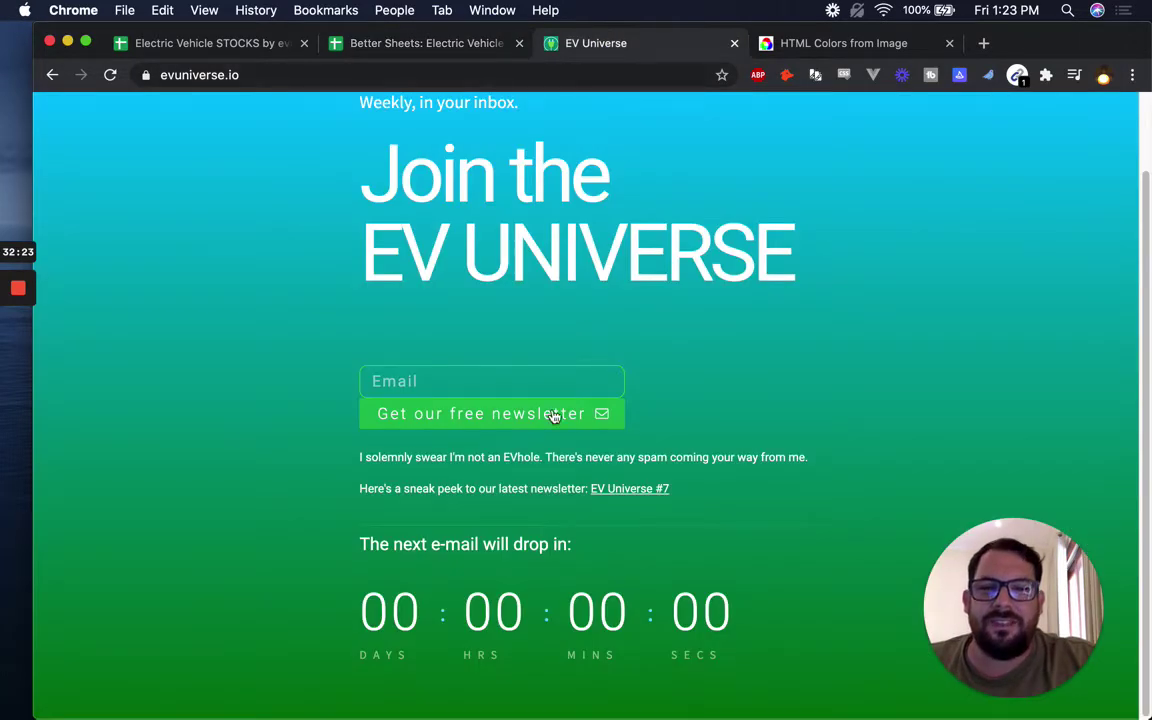
{"action": "key", "text": "super+shift+4"}
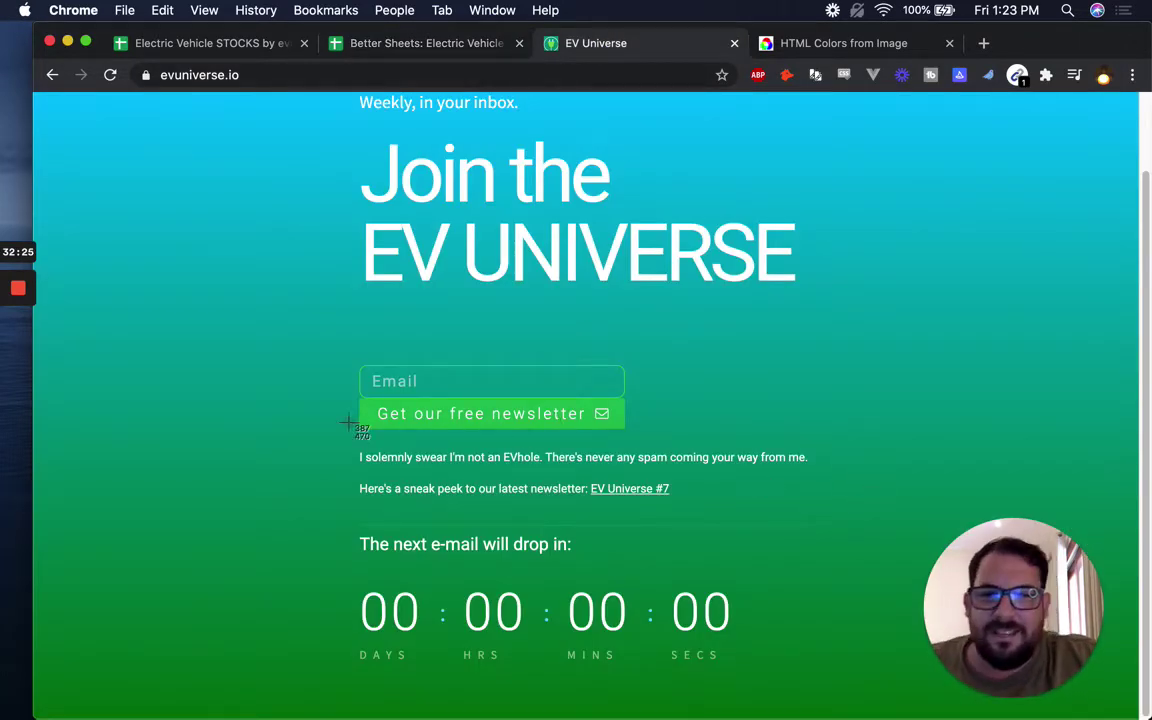
{"action": "left_click_drag", "start_coordinate": [305, 345], "coordinate": [693, 442]}
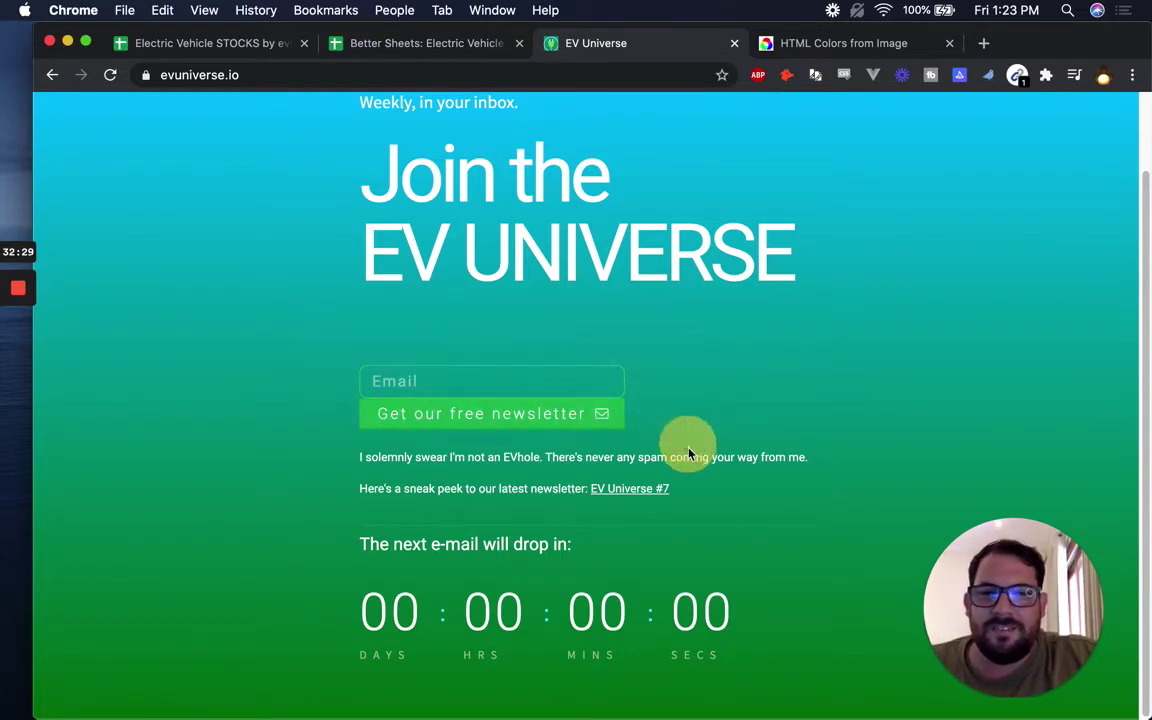
{"action": "key", "text": "super+shift+4"}
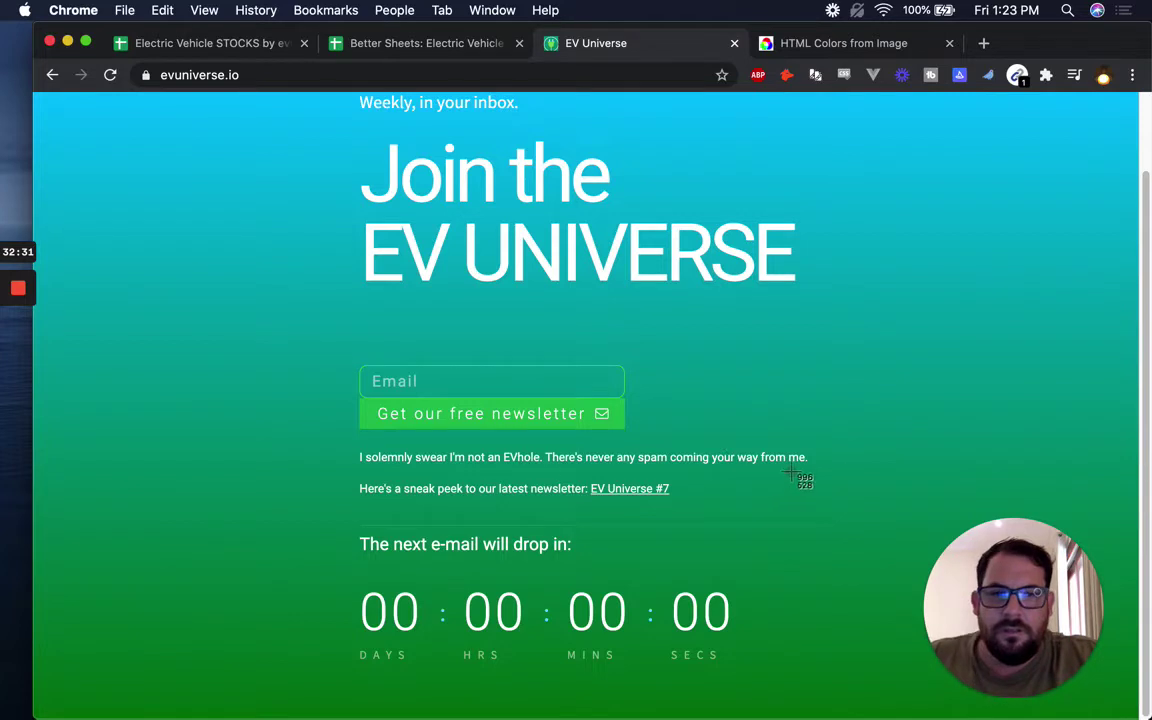
{"action": "left_click_drag", "start_coordinate": [362, 401], "coordinate": [619, 428]}
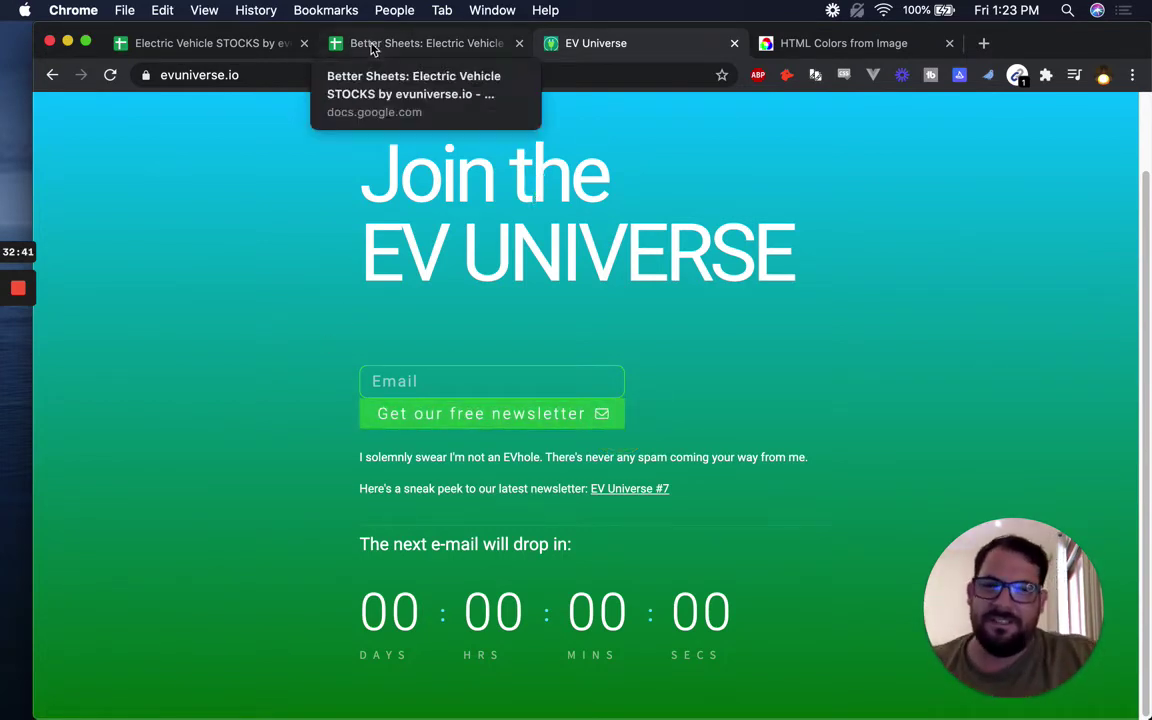
Step: Back in the Better Sheets copy, replace the image in C3 with the wider screenshot of the Email field and newsletter button, inserted in the cell
{"action": "left_click", "coordinate": [240, 55]}
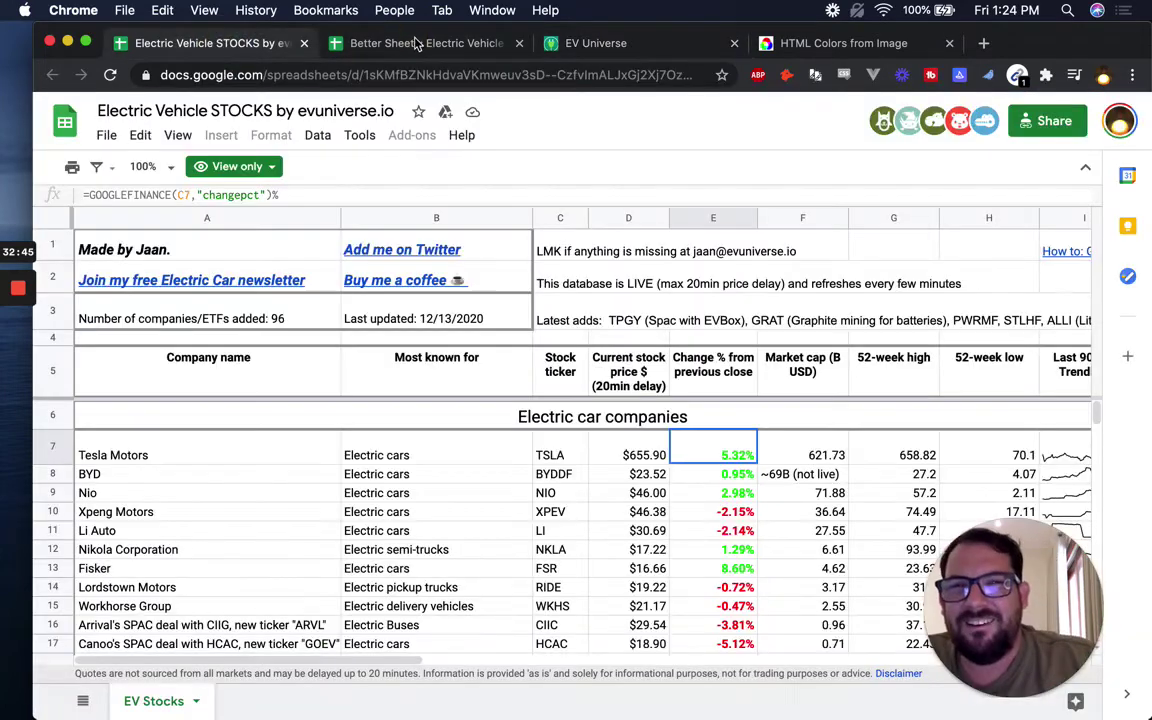
{"action": "left_click", "coordinate": [373, 43]}
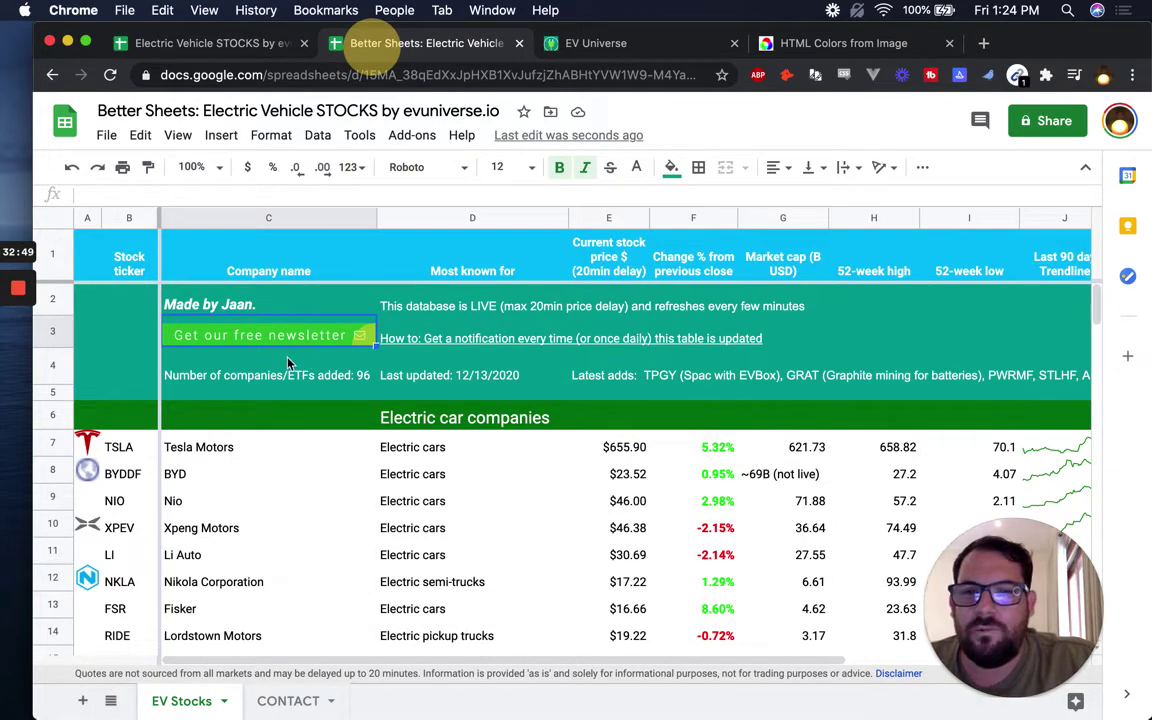
{"action": "left_click", "coordinate": [514, 338]}
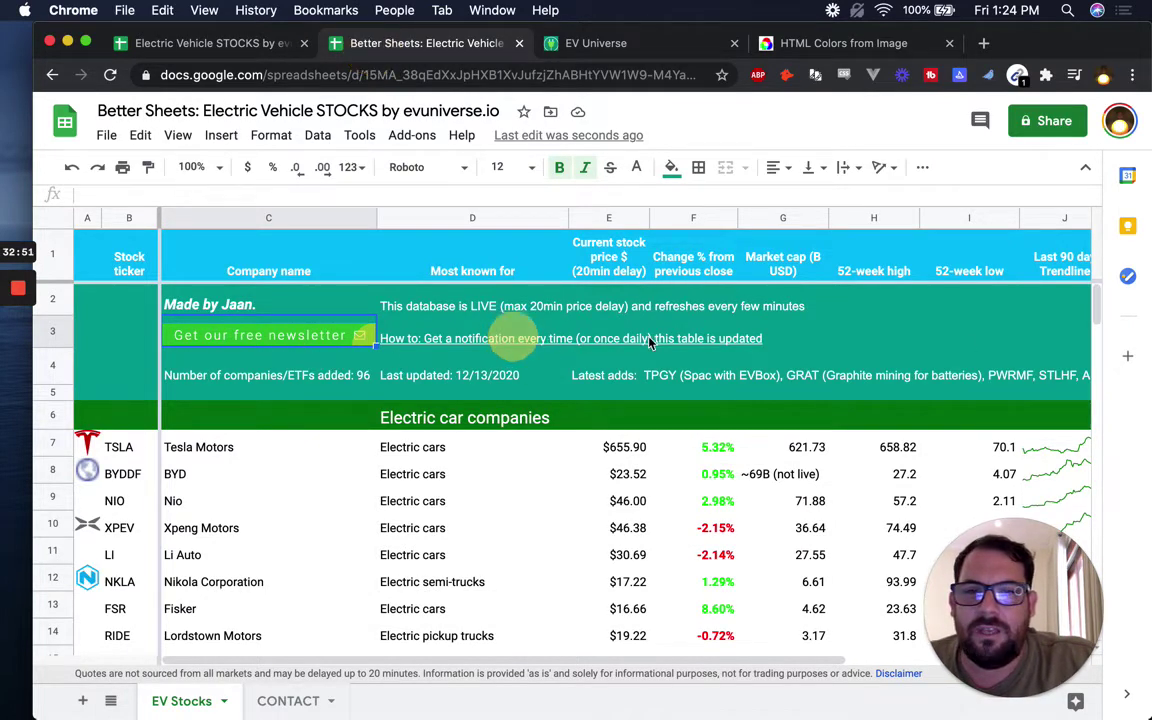
{"action": "left_click", "coordinate": [656, 337]}
{"action": "left_click", "coordinate": [590, 336]}
{"action": "left_click", "coordinate": [700, 335]}
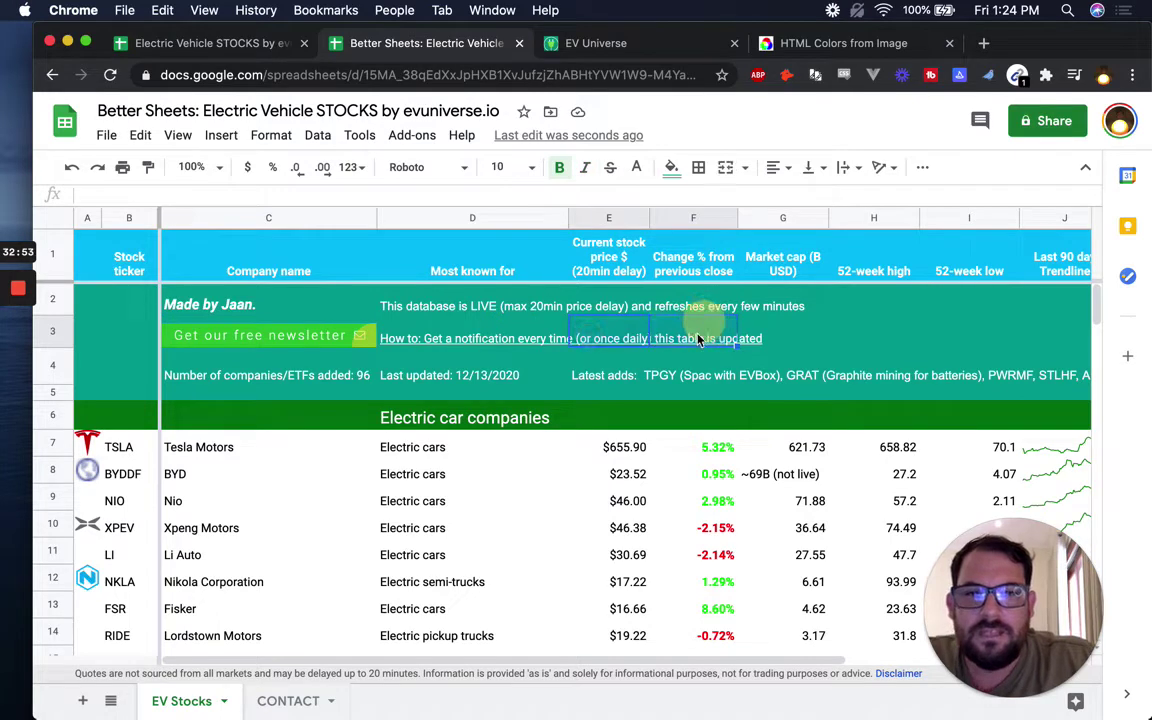
{"action": "left_click", "coordinate": [265, 340]}
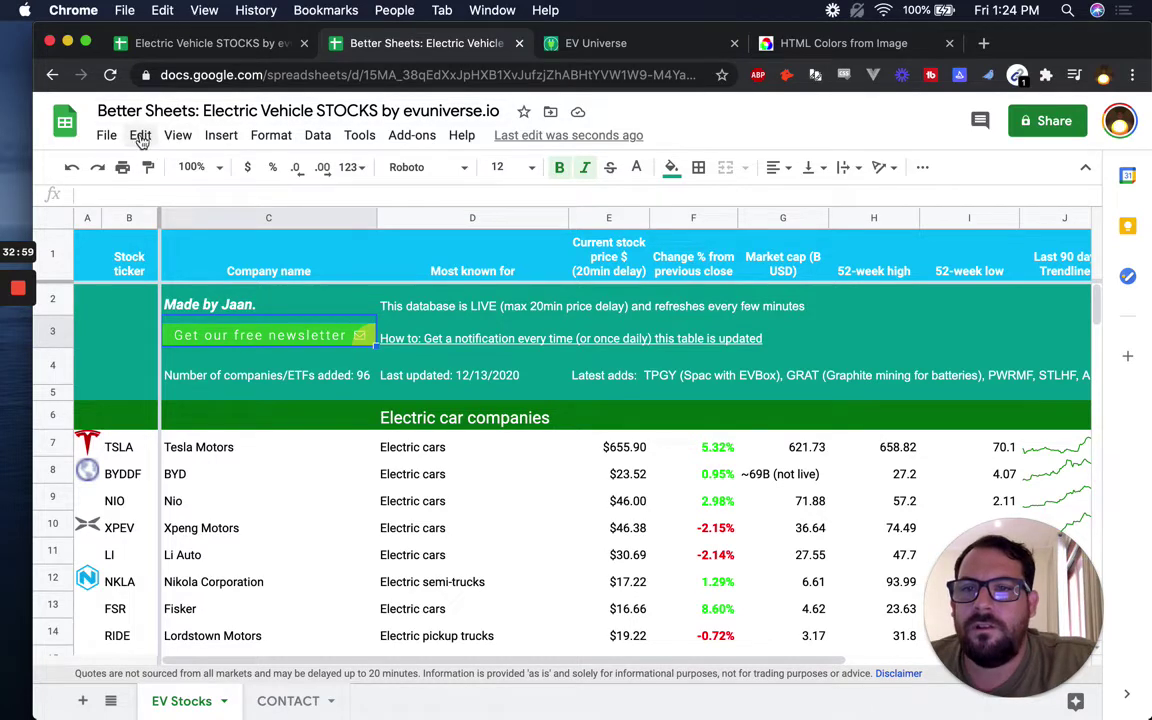
{"action": "left_click", "coordinate": [221, 135]}
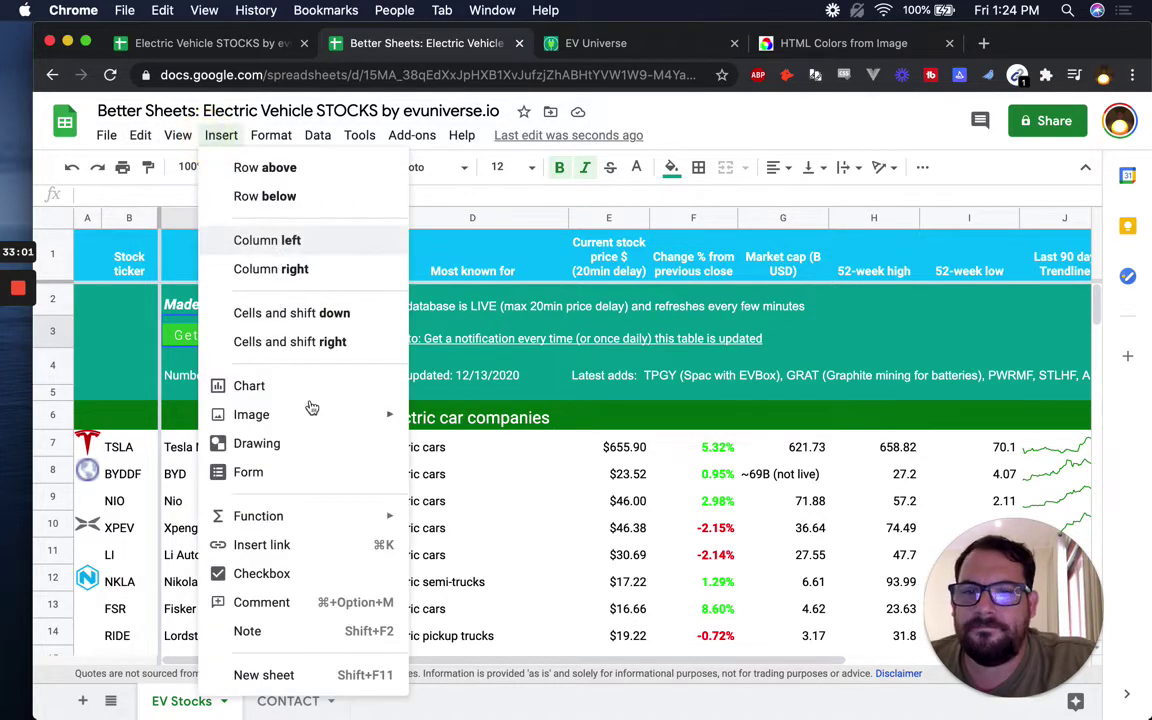
{"action": "mouse_move", "coordinate": [345, 425]}
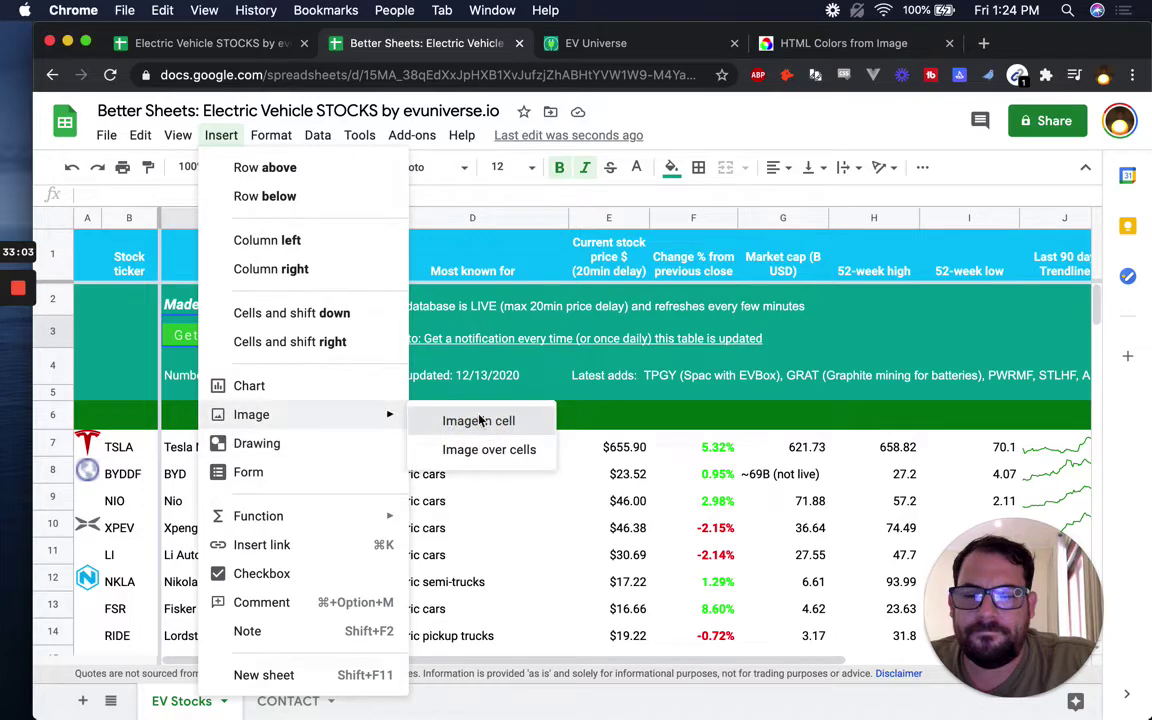
{"action": "left_click", "coordinate": [445, 421]}
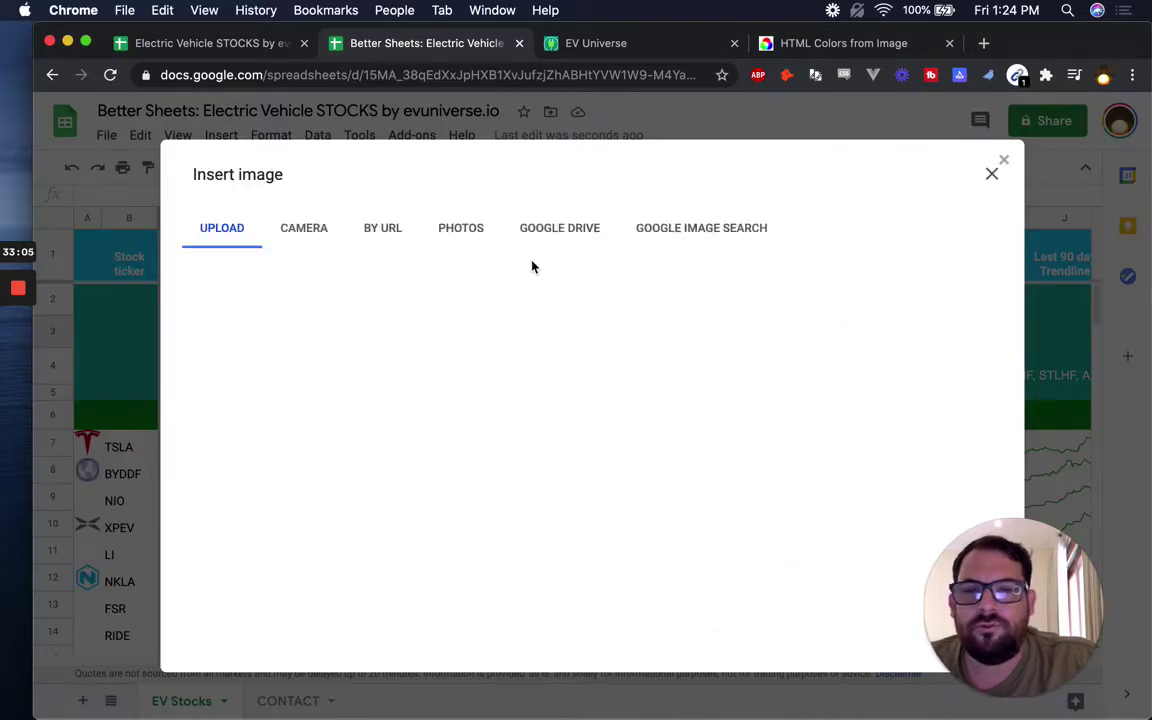
{"action": "left_click", "coordinate": [1127, 444]}
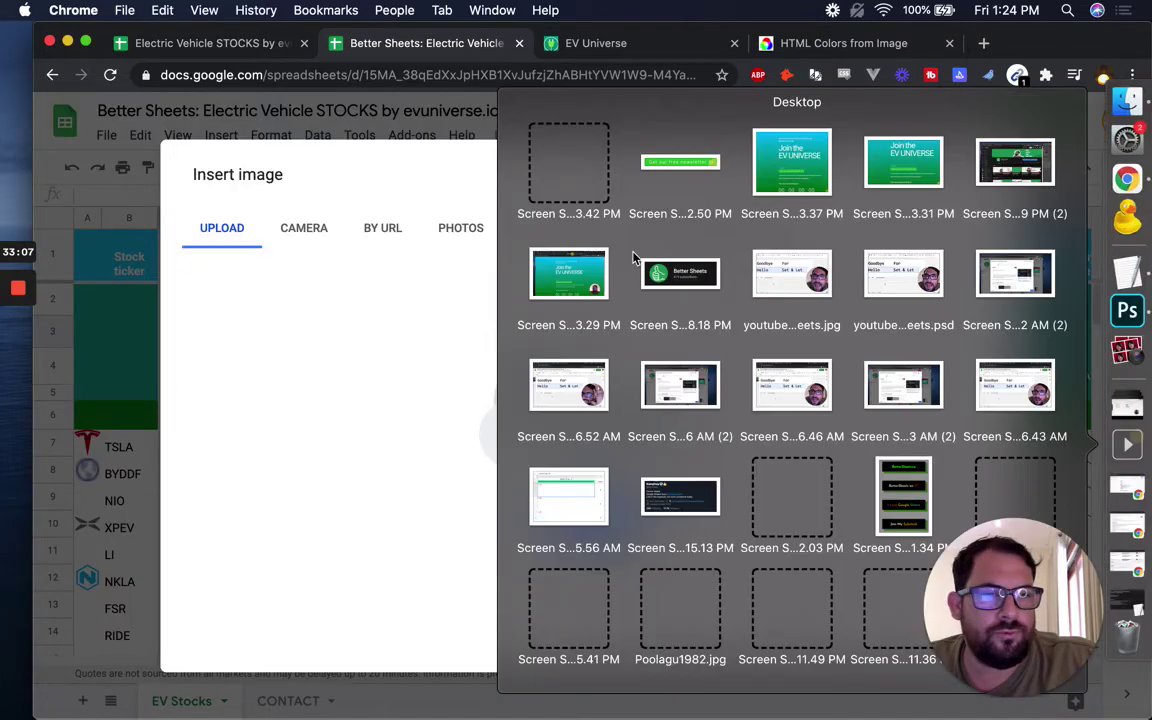
{"action": "left_click_drag", "start_coordinate": [548, 157], "coordinate": [486, 381]}
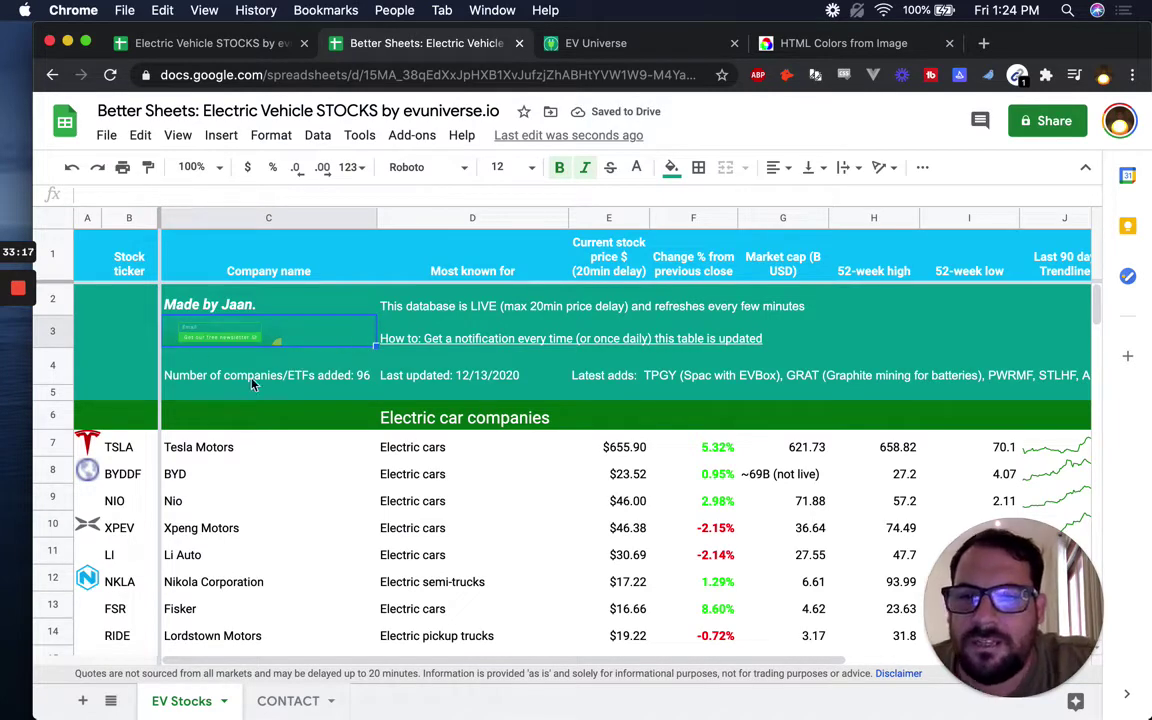
{"action": "left_click", "coordinate": [252, 381]}
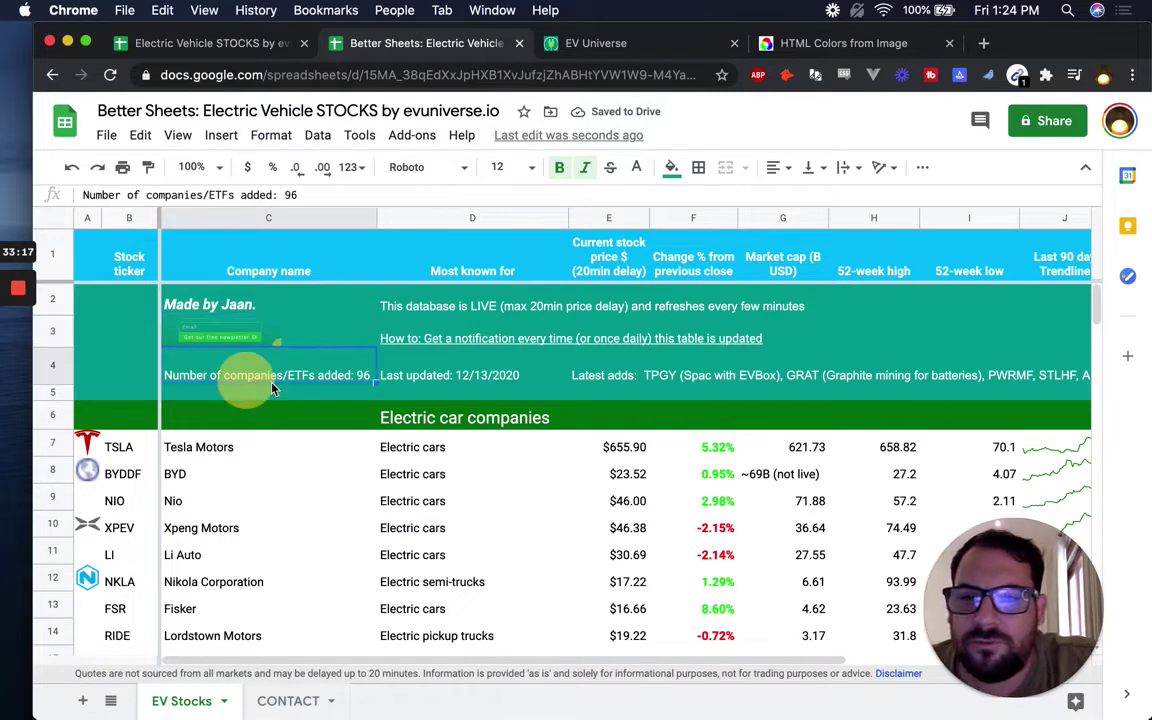
{"action": "left_click", "coordinate": [432, 381]}
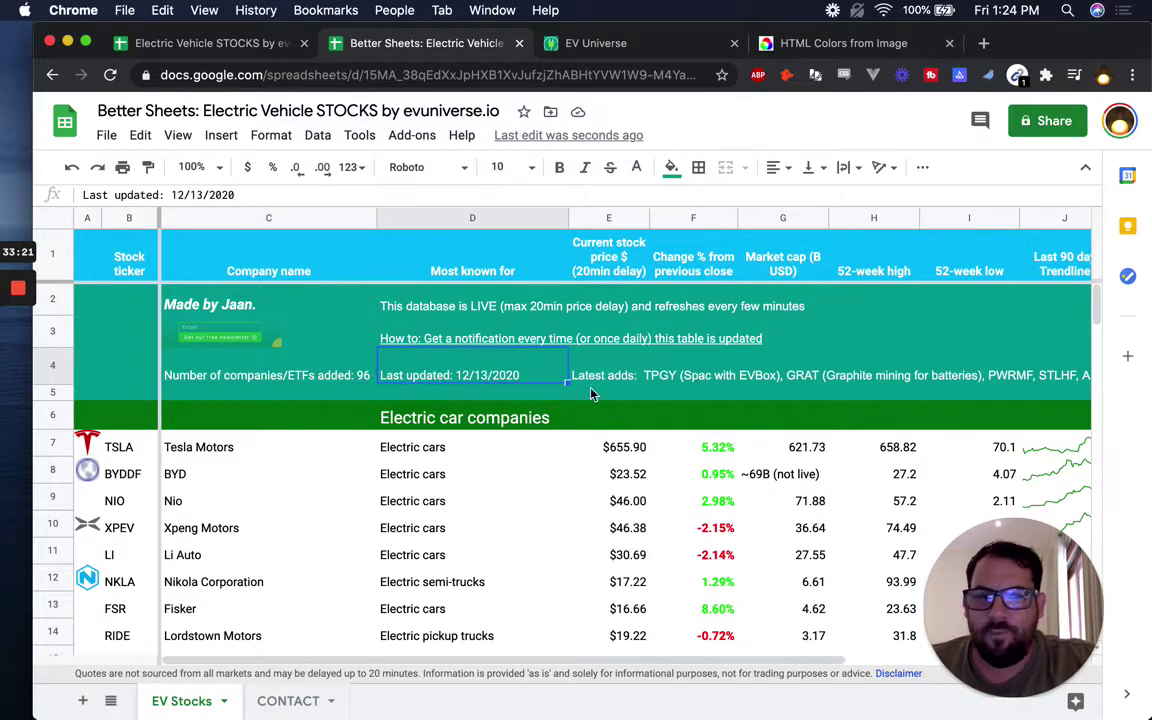
{"action": "left_click", "coordinate": [400, 302]}
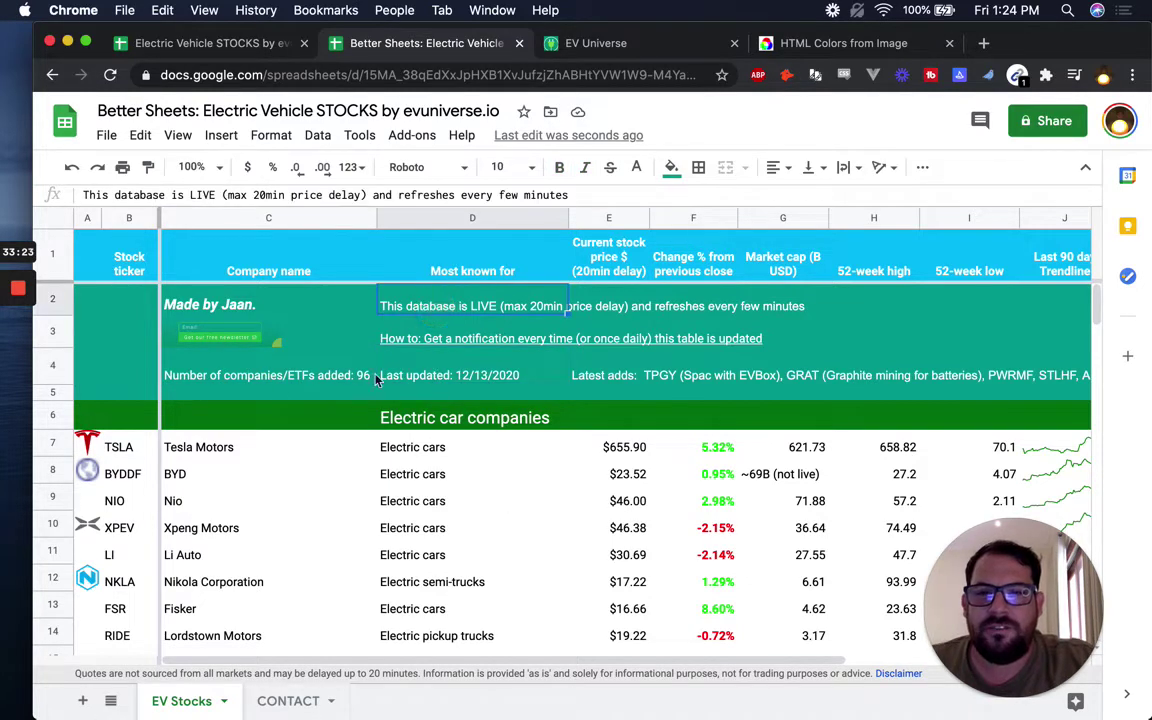
{"action": "left_click", "coordinate": [617, 383]}
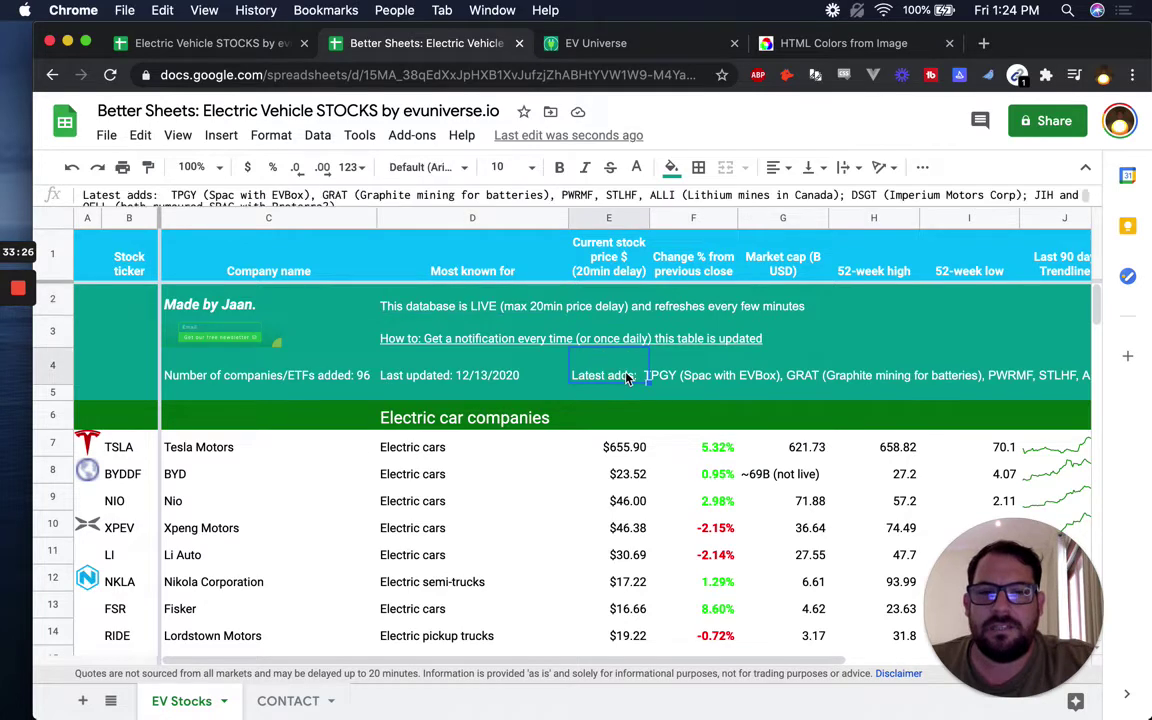
Step: Duplicate the CONTACT sheet and rename the copy INFORMATION
{"action": "left_click", "coordinate": [289, 701]}
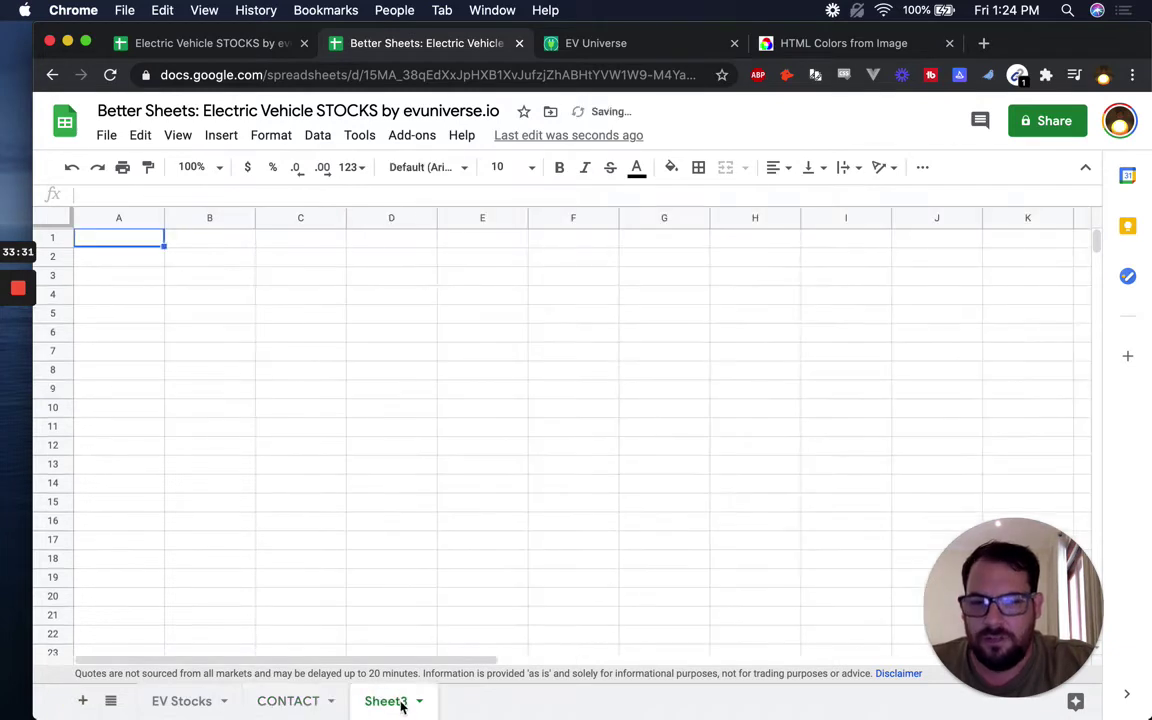
{"action": "left_click", "coordinate": [336, 703]}
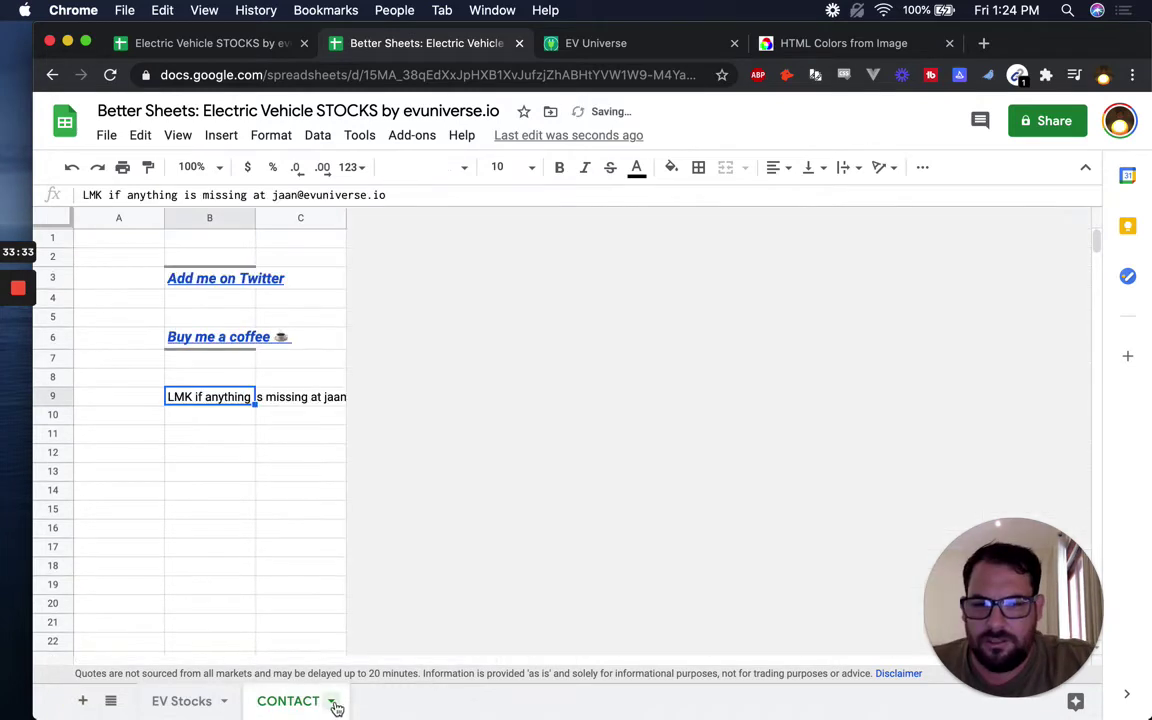
{"action": "left_click", "coordinate": [332, 702]}
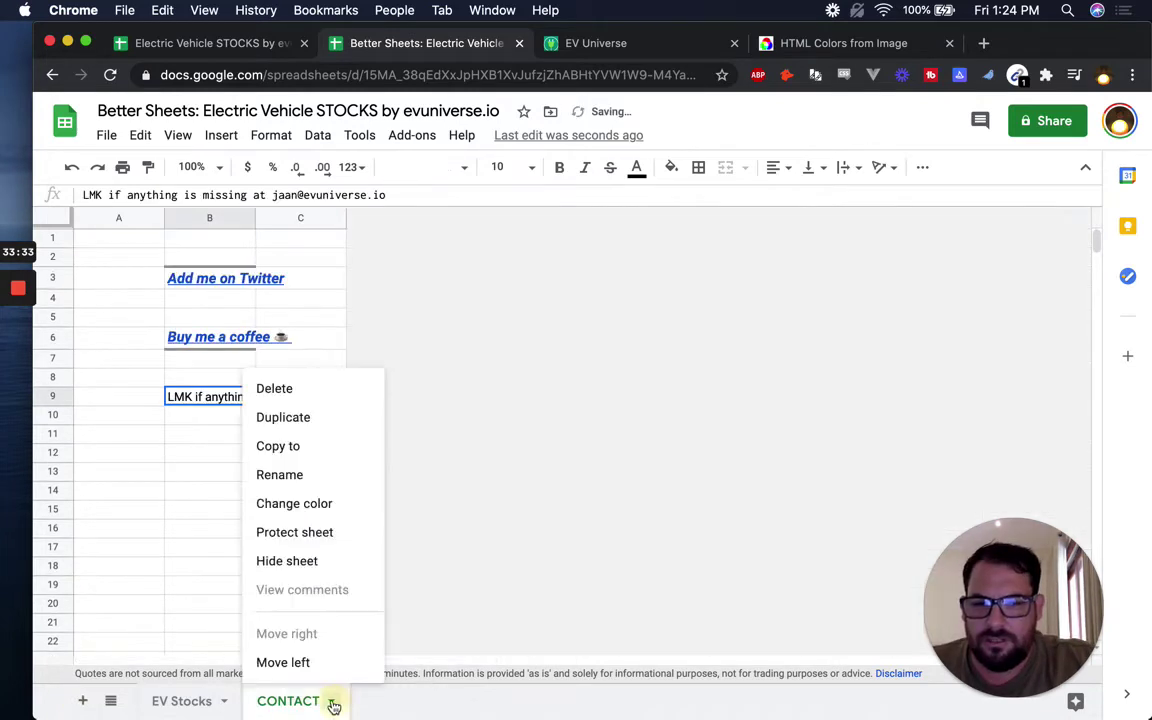
{"action": "double_click", "coordinate": [394, 704]}
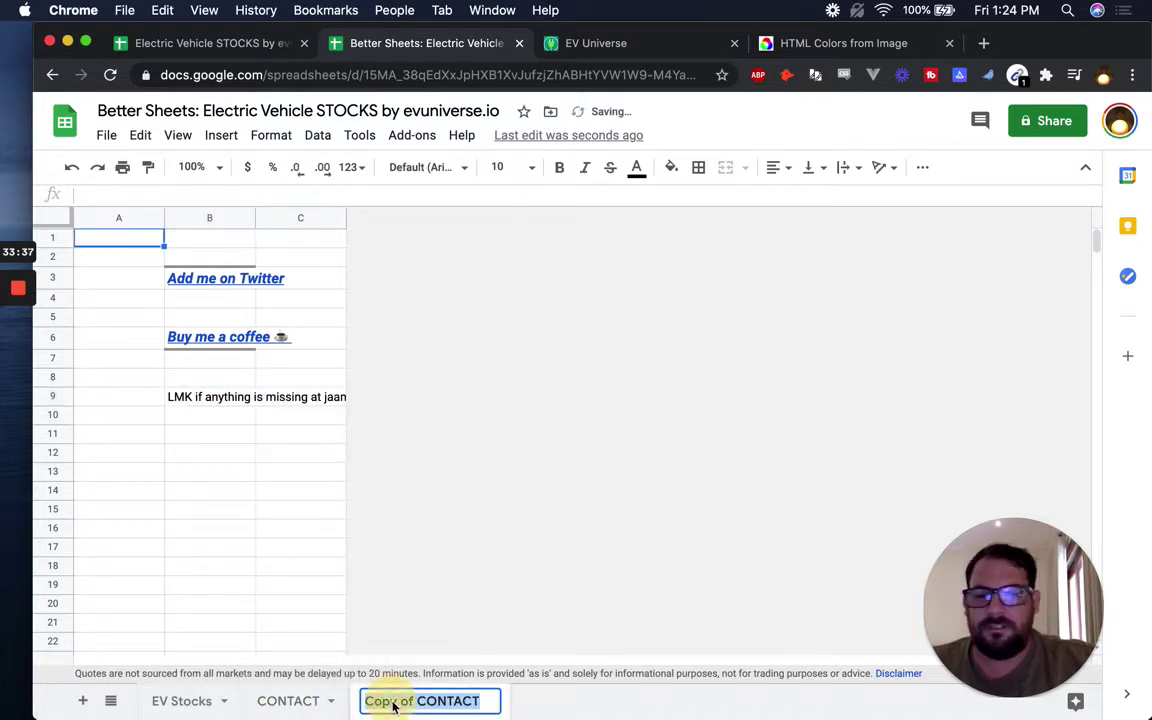
{"action": "type", "text": "INFORMATINO"}
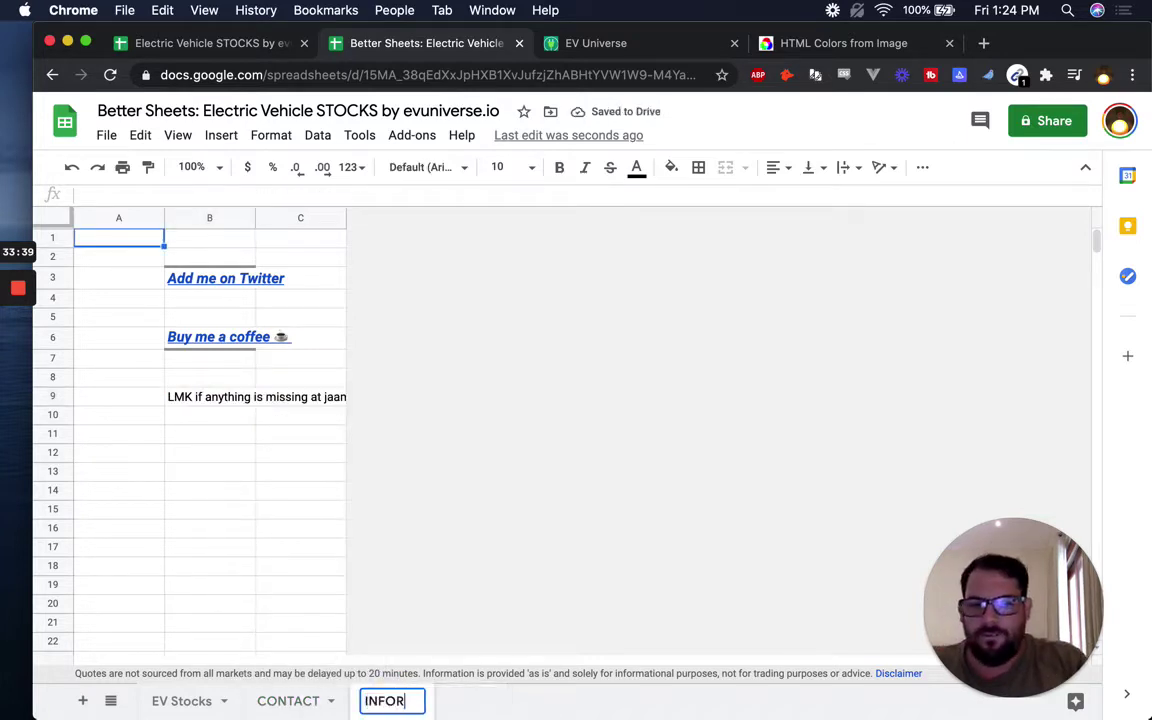
{"action": "key", "text": "BackSpace"}
{"action": "key", "text": "BackSpace"}
{"action": "type", "text": "ON"}
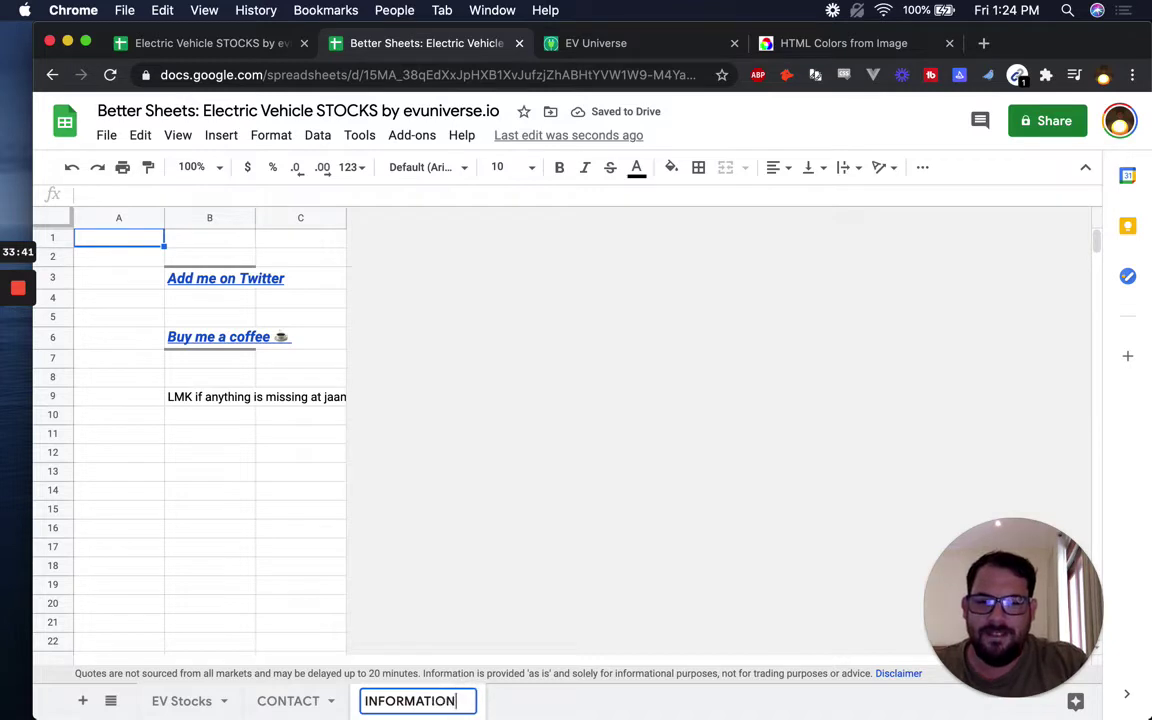
{"action": "key", "text": "Return"}
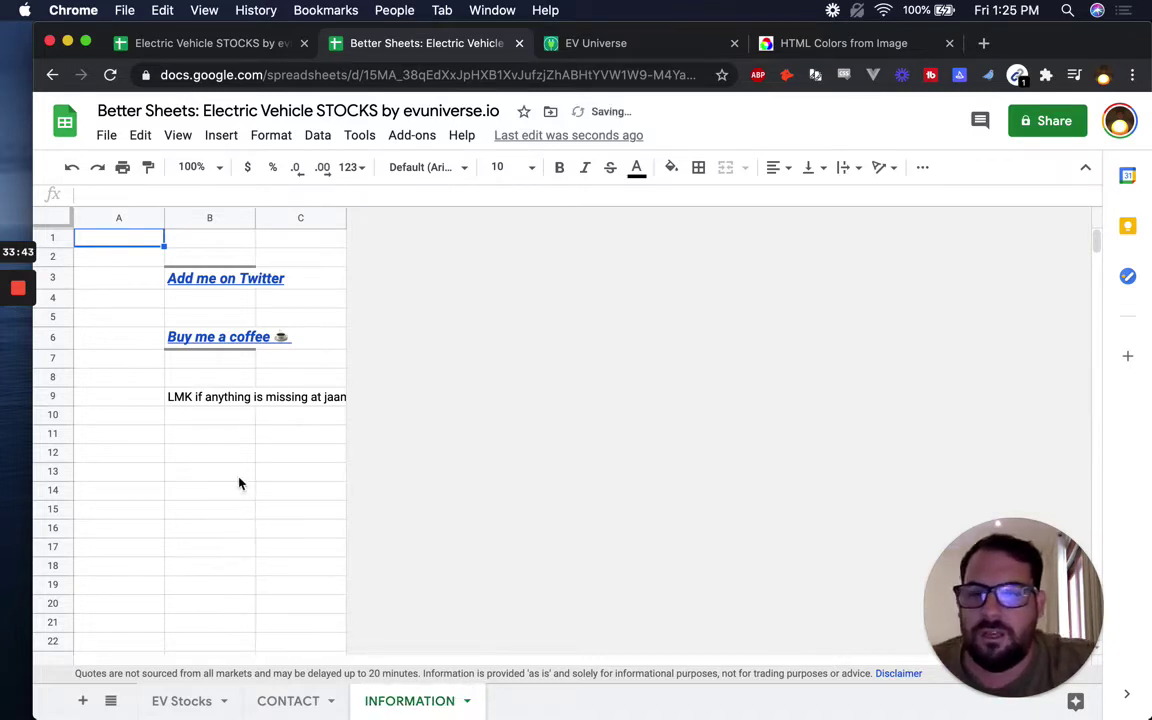
Step: Clear the copied contact links, text and borders from B1:C12 of the INFORMATION sheet
{"action": "left_click_drag", "start_coordinate": [167, 249], "coordinate": [288, 465]}
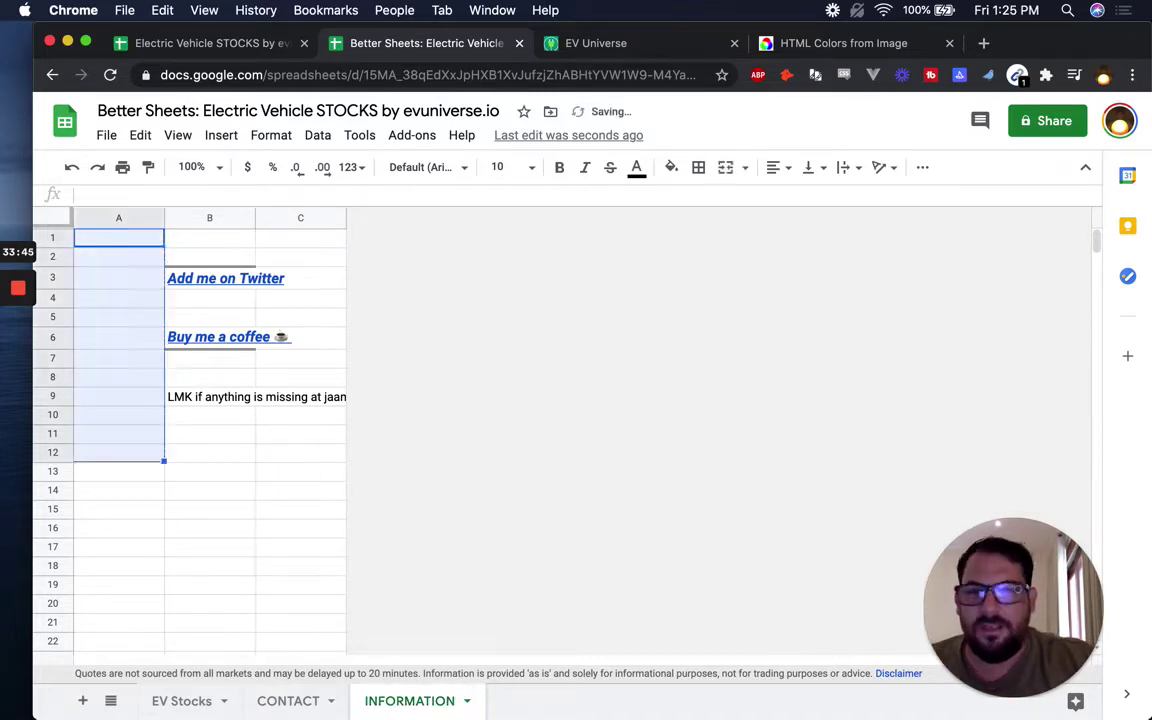
{"action": "left_click_drag", "start_coordinate": [209, 237], "coordinate": [326, 454]}
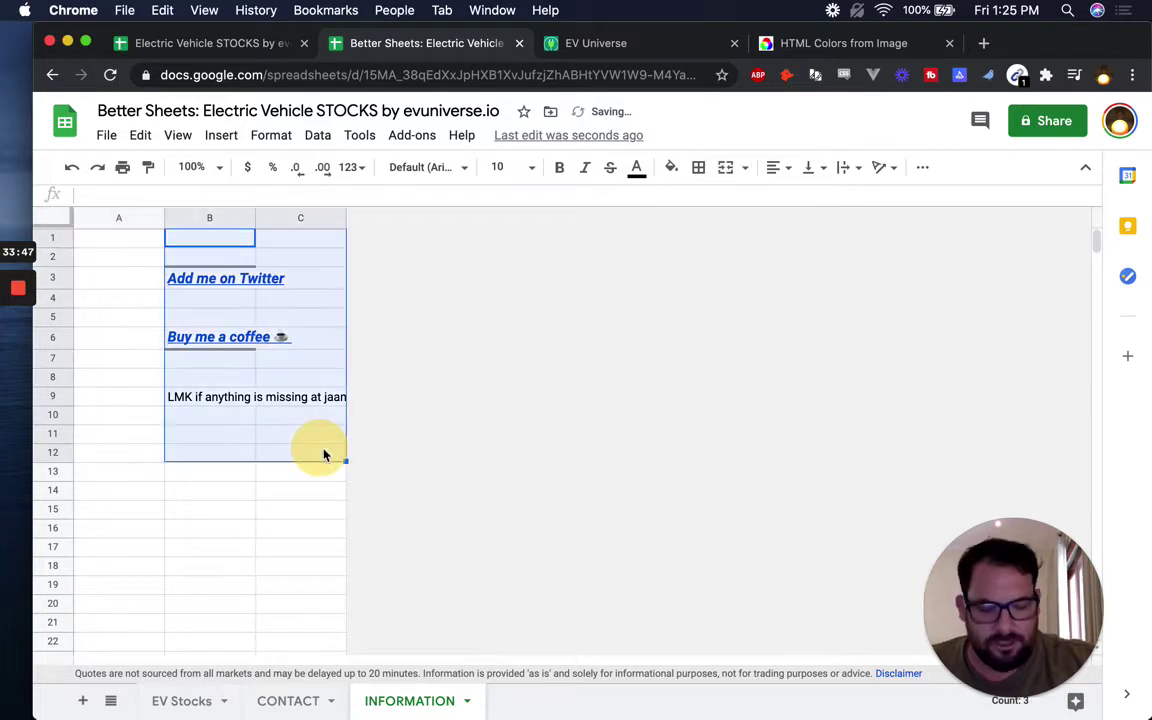
{"action": "key", "text": "Delete"}
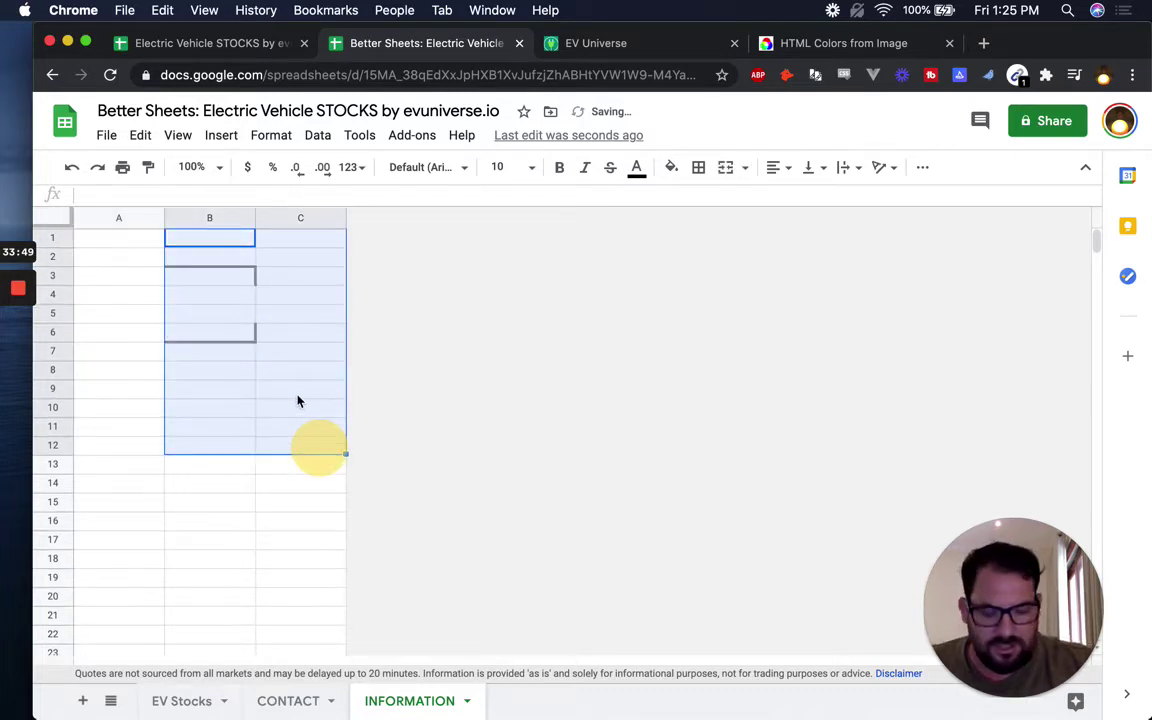
Step: Copy the "This database is LIVE" note from D2 of EV Stocks into B3 of INFORMATION and widen column B to fit it
{"action": "left_click", "coordinate": [183, 711]}
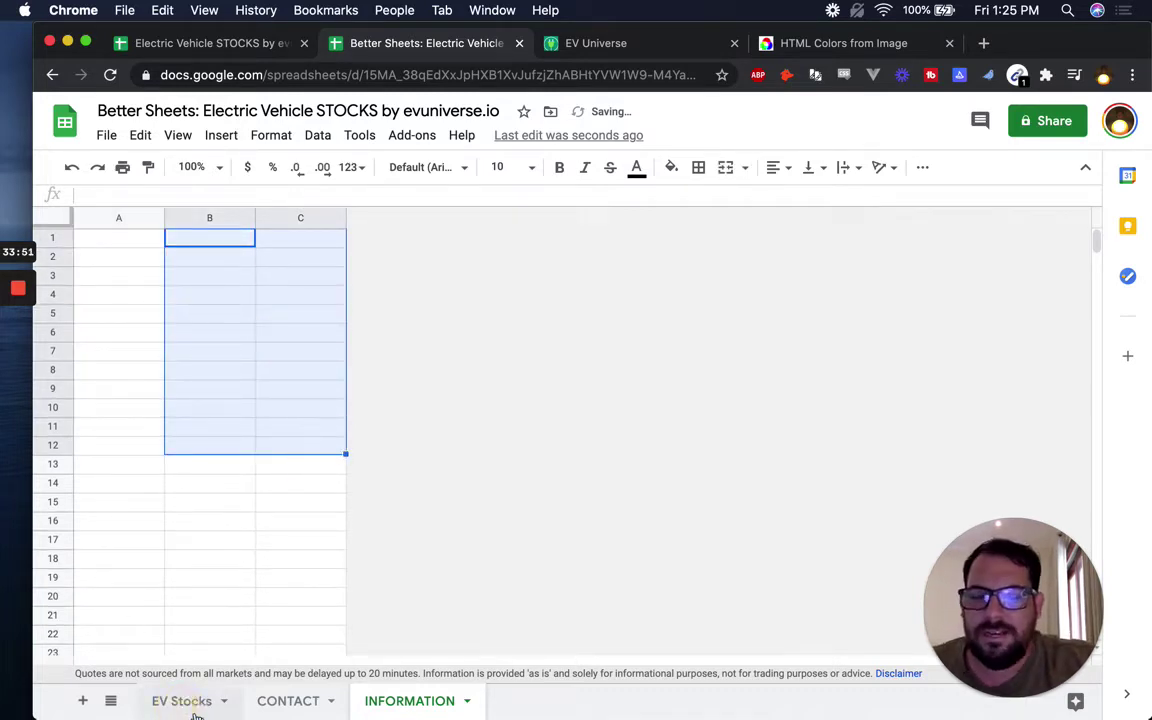
{"action": "left_click", "coordinate": [192, 709]}
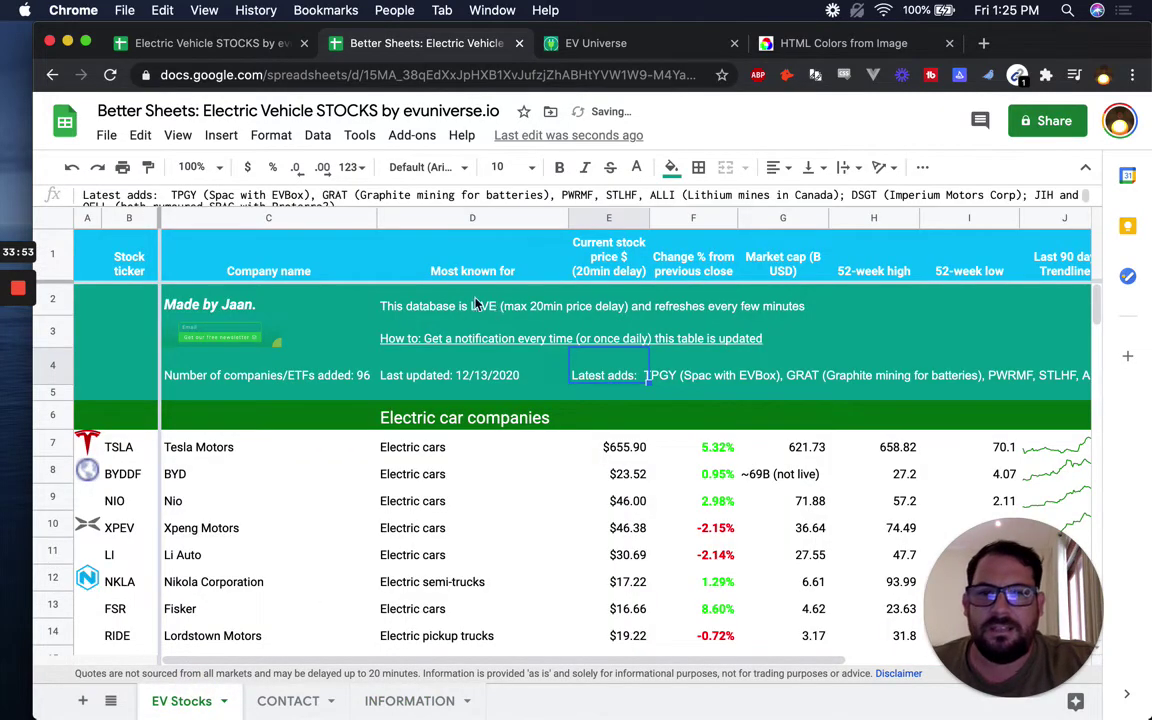
{"action": "left_click", "coordinate": [468, 306]}
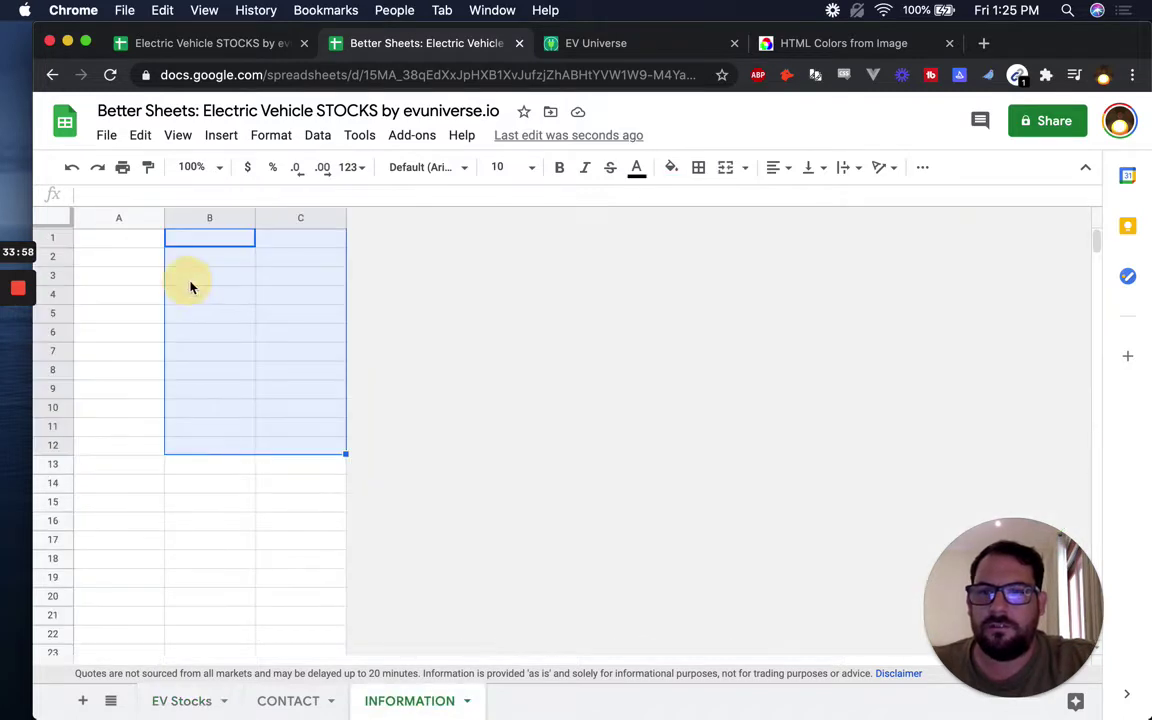
{"action": "left_click", "coordinate": [198, 281]}
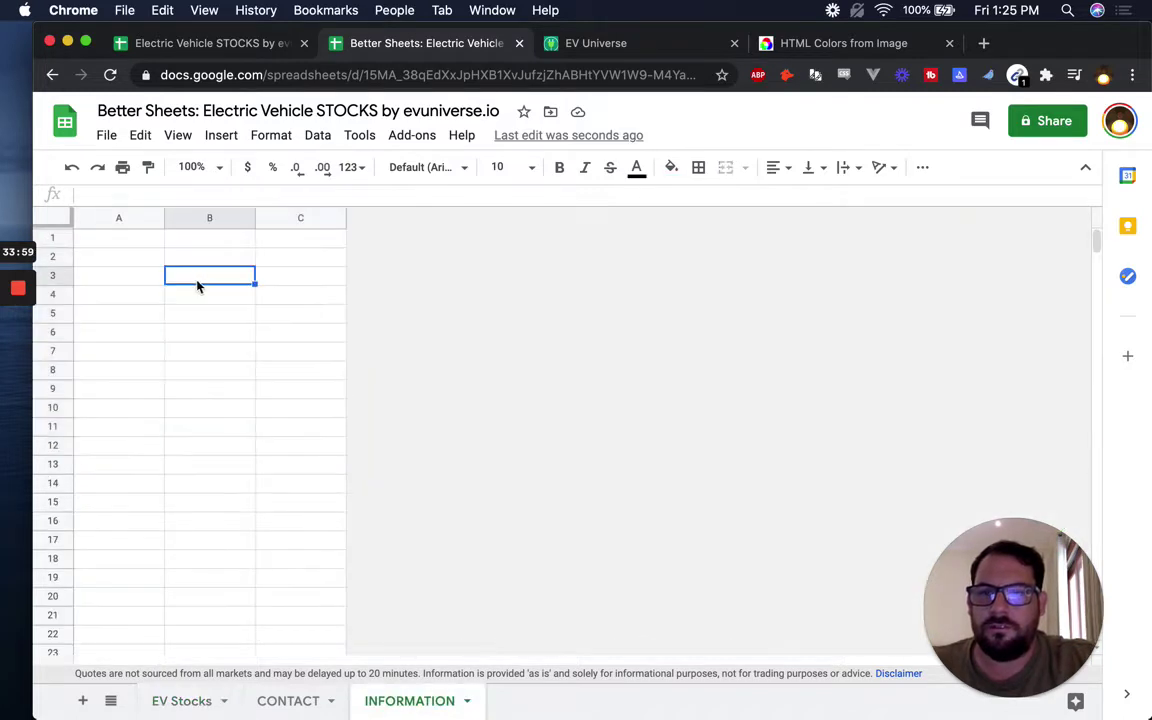
{"action": "type", "text": "This database is LIVE (max 20min price delay) and refreshes every few minutes"}
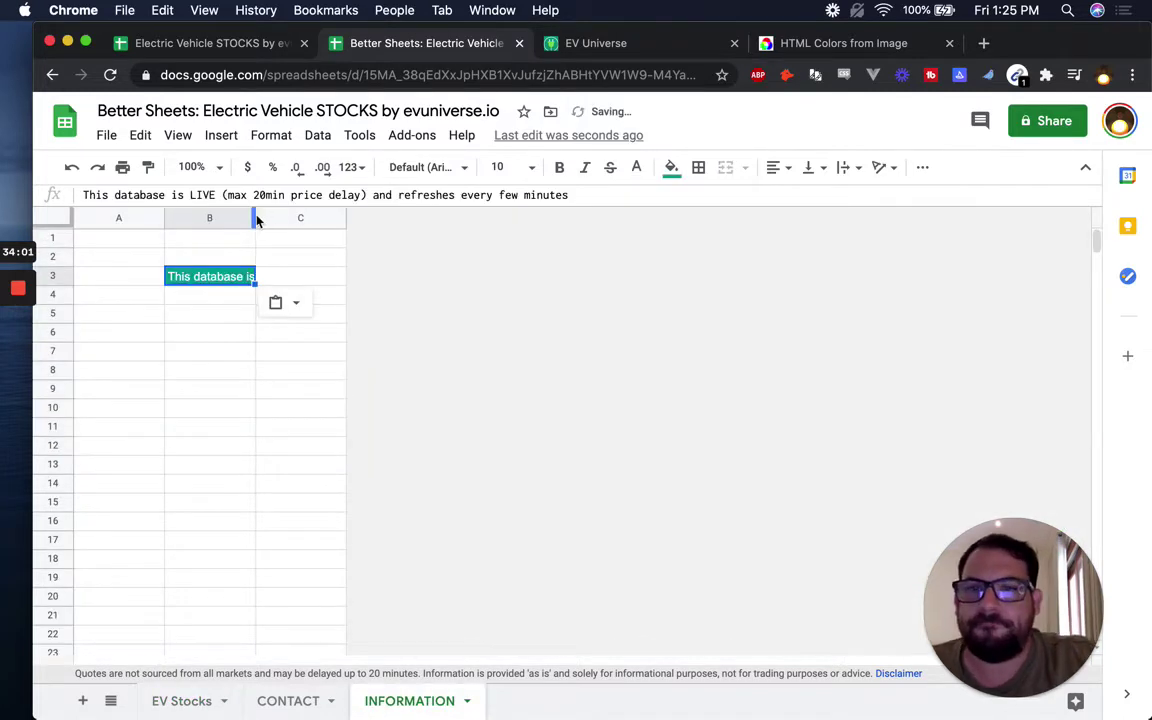
{"action": "left_click", "coordinate": [254, 218]}
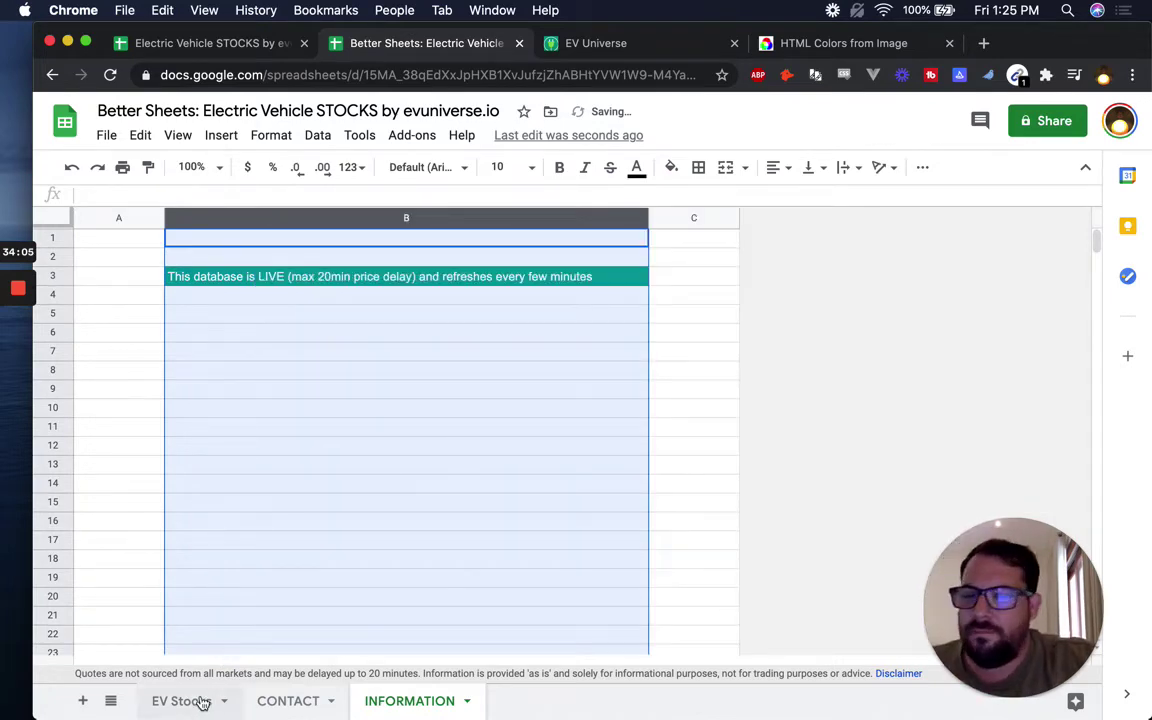
Step: Copy the linked "How to: Get a notification every time" note from D3 of EV Stocks into B6 of the INFORMATION sheet
{"action": "key", "text": "alt+Up"}
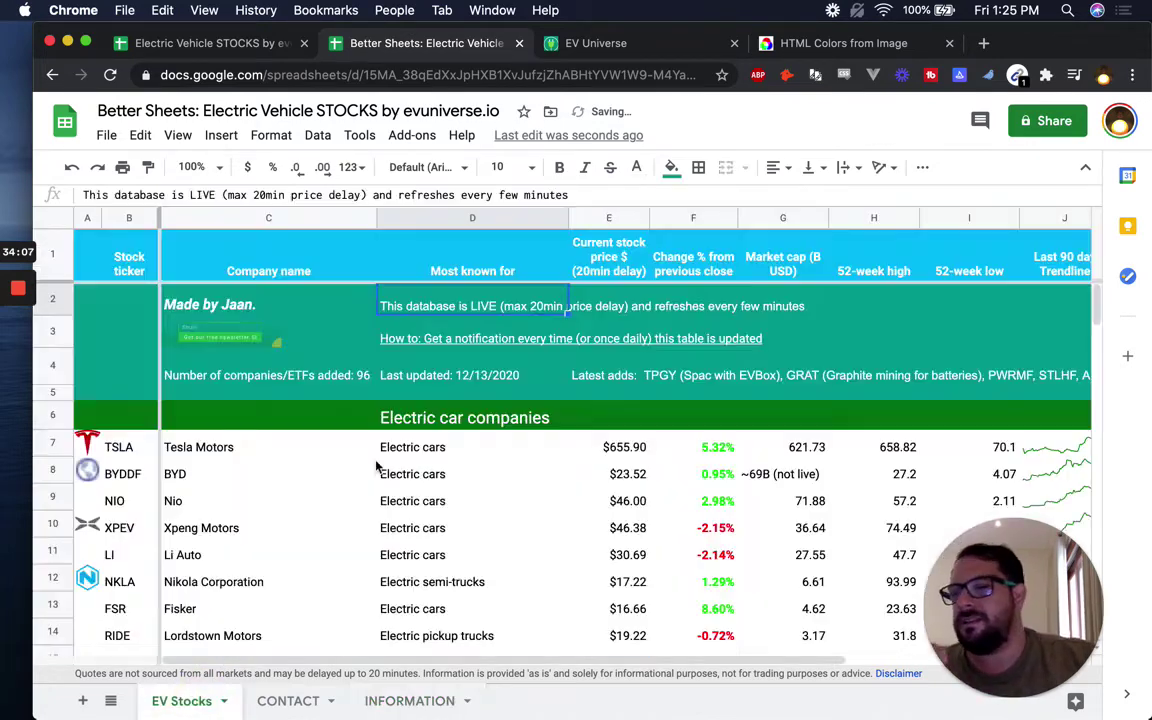
{"action": "left_click", "coordinate": [455, 340]}
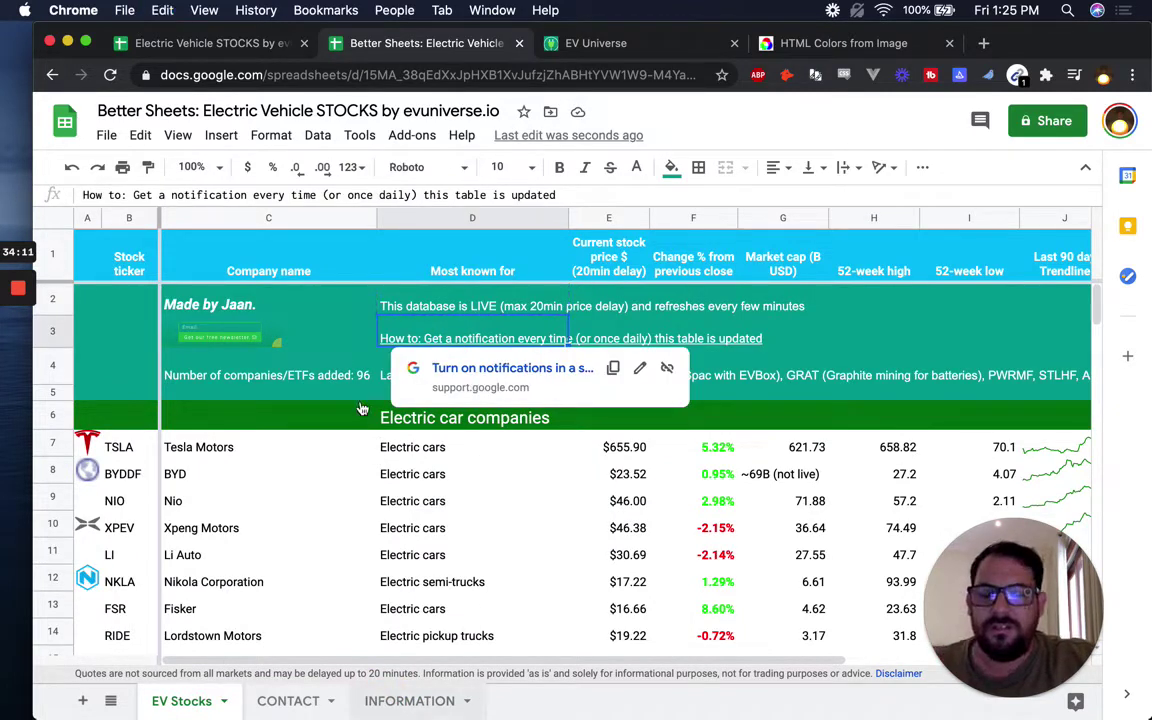
{"action": "key", "text": "alt+Down"}
{"action": "key", "text": "alt+Down"}
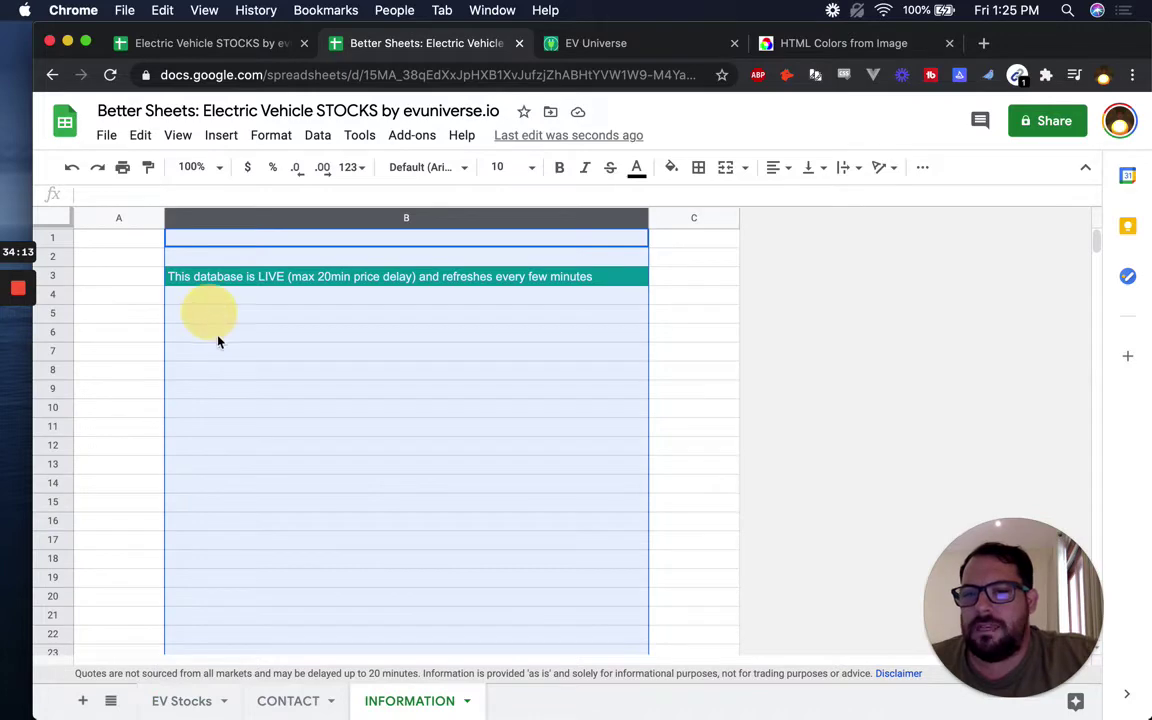
{"action": "left_click", "coordinate": [218, 338]}
{"action": "type", "text": "How to: Get a notification every time (or once daily) this table is updated"}
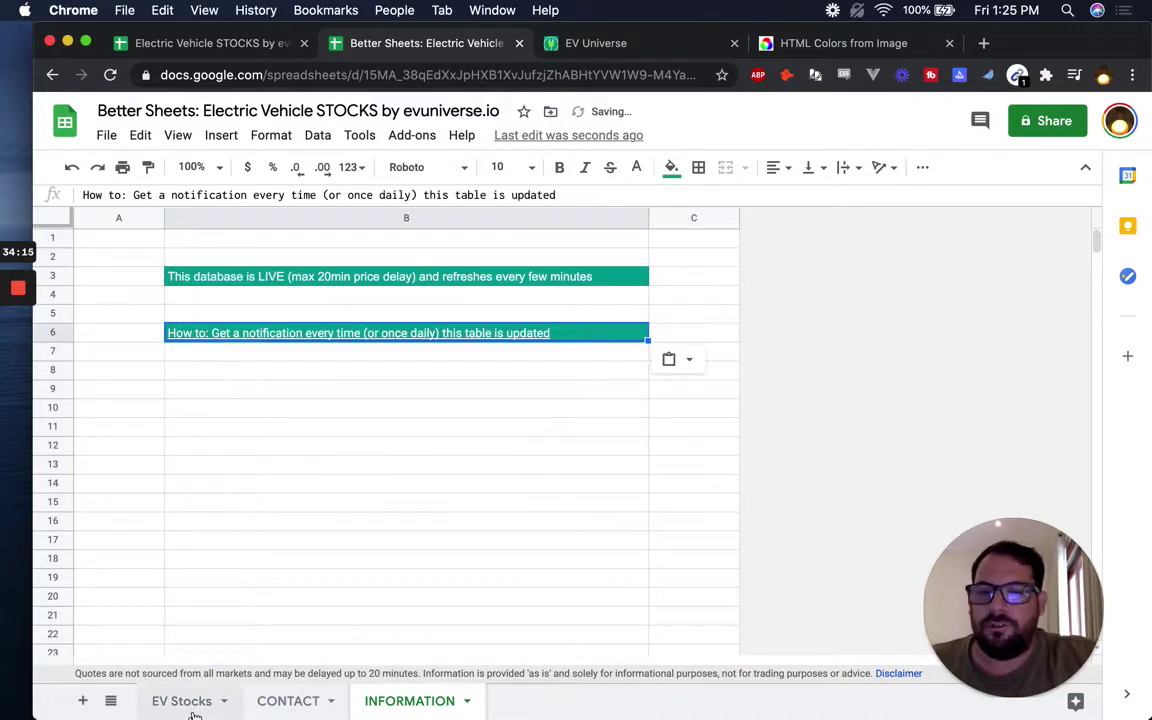
Step: Copy the "Last updated: 12/13/2020" note from D4 of EV Stocks into B9 of the INFORMATION sheet
{"action": "key", "text": "alt+Up"}
{"action": "key", "text": "alt+Up"}
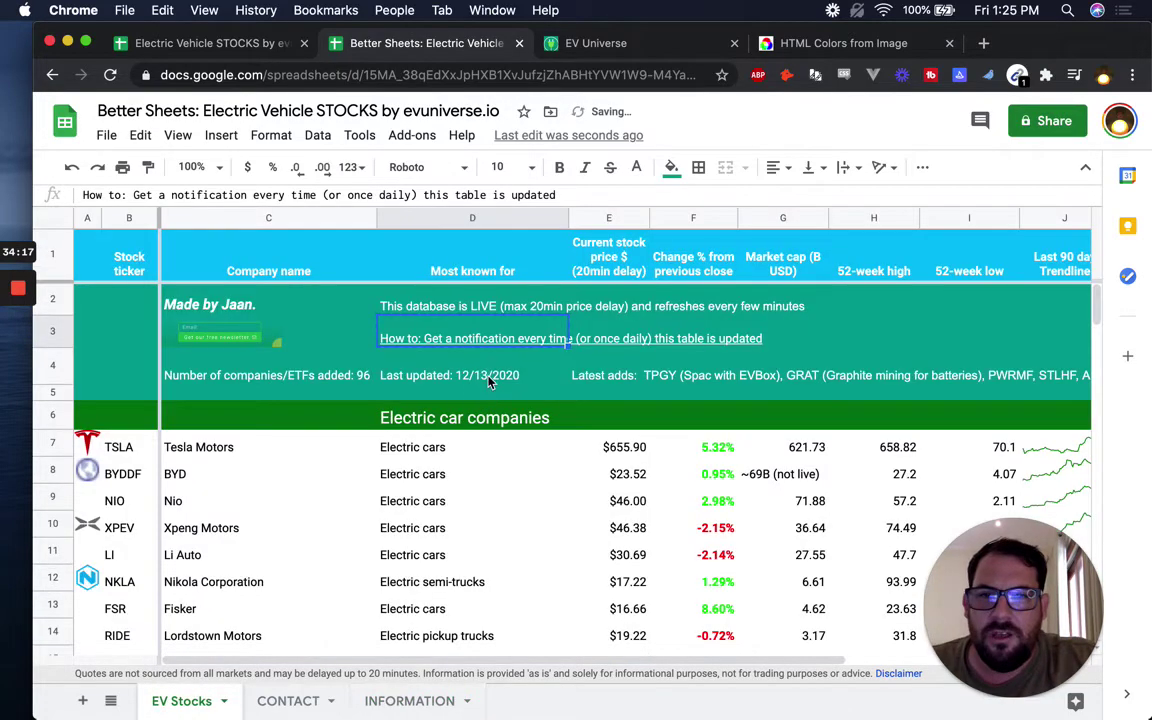
{"action": "left_click", "coordinate": [460, 378]}
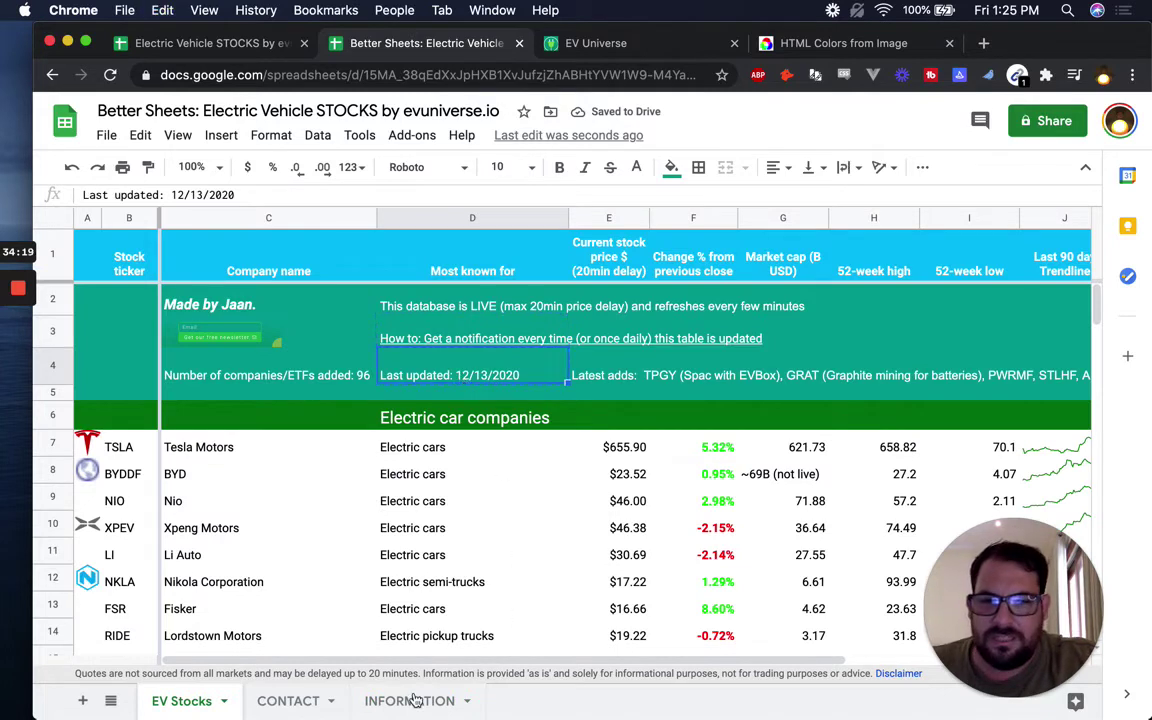
{"action": "key", "text": "alt+Down"}
{"action": "key", "text": "alt+Down"}
{"action": "left_click", "coordinate": [243, 371]}
{"action": "left_click", "coordinate": [242, 390]}
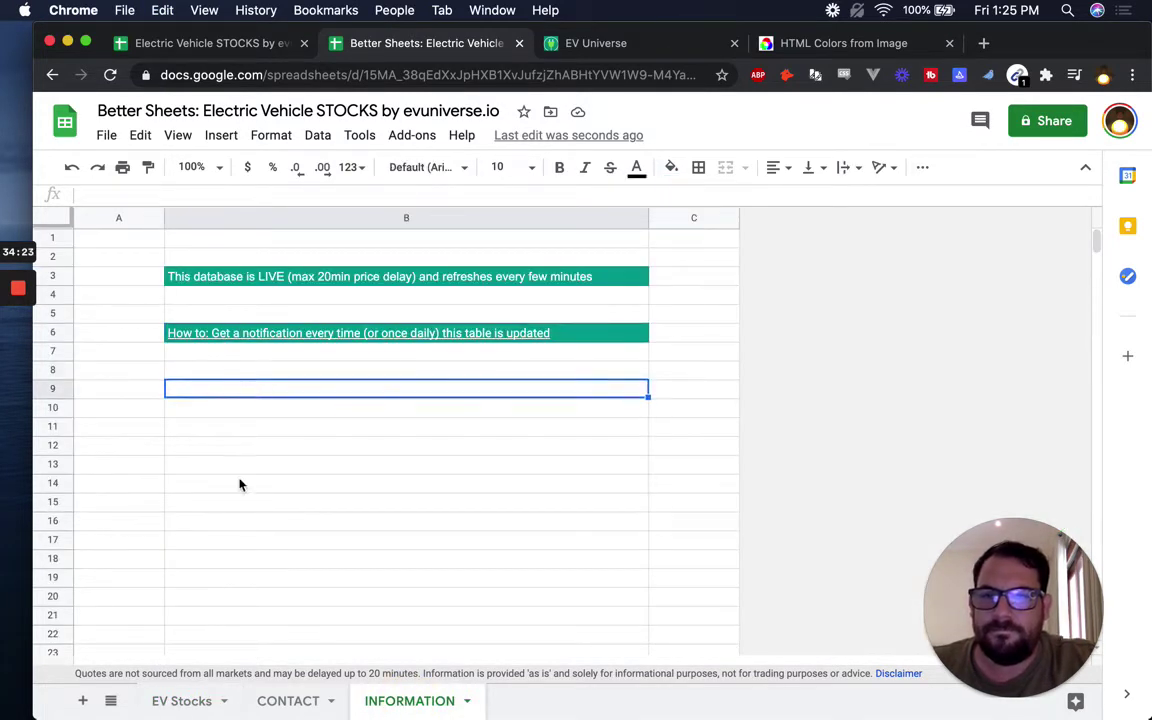
{"action": "type", "text": "Last updated: 12/13/2020"}
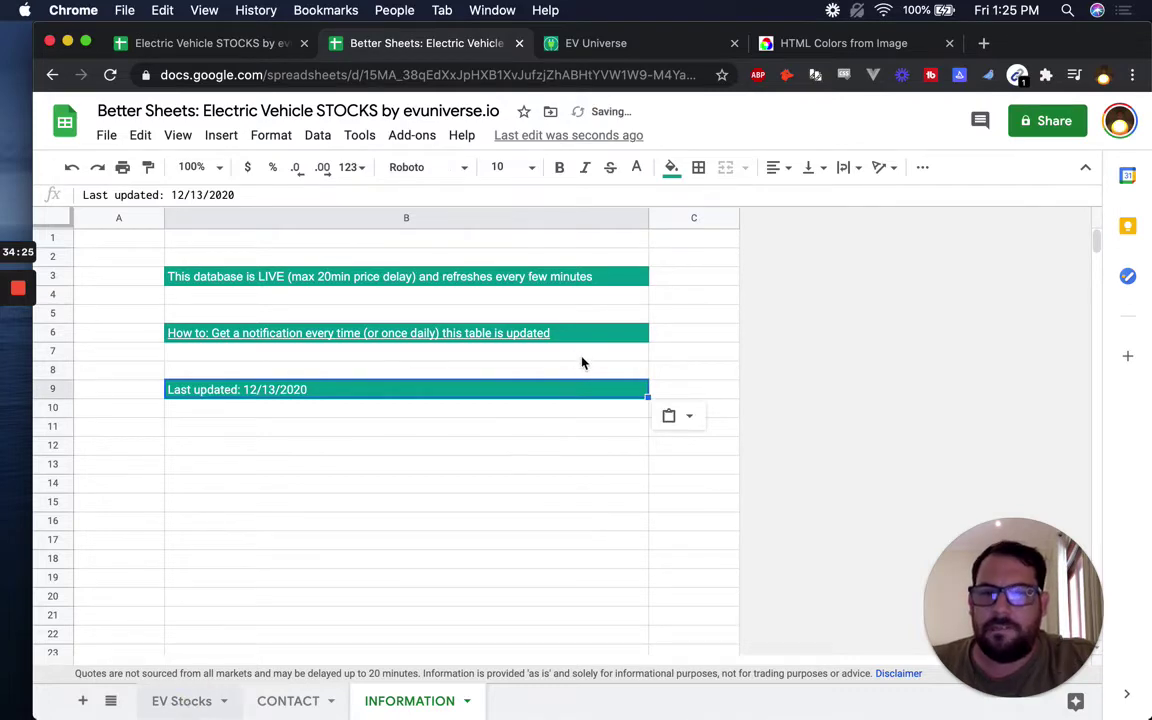
Step: Copy the "Latest adds" cell from the EV Stocks sheet into cell B12 of the INFORMATION sheet
{"action": "key", "text": "alt+Up"}
{"action": "key", "text": "alt+Up"}
{"action": "left_click", "coordinate": [620, 375]}
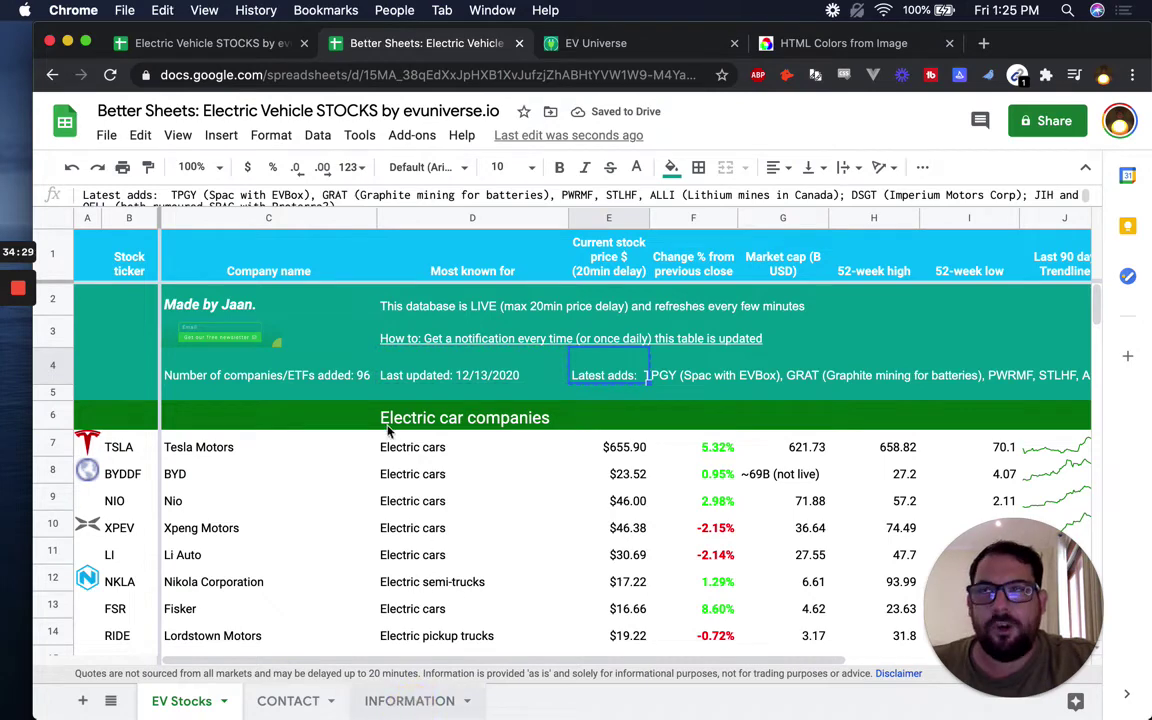
{"action": "key", "text": "alt+Down"}
{"action": "key", "text": "alt+Down"}
{"action": "left_click", "coordinate": [234, 454]}
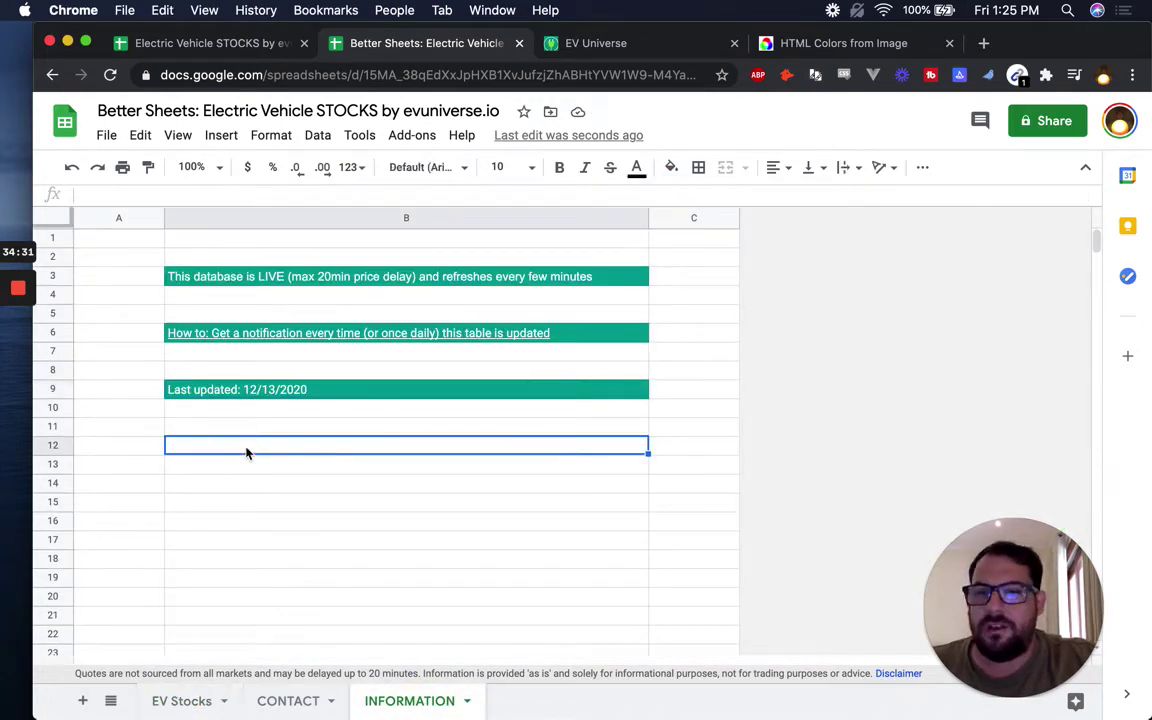
{"action": "key", "text": "super+v"}
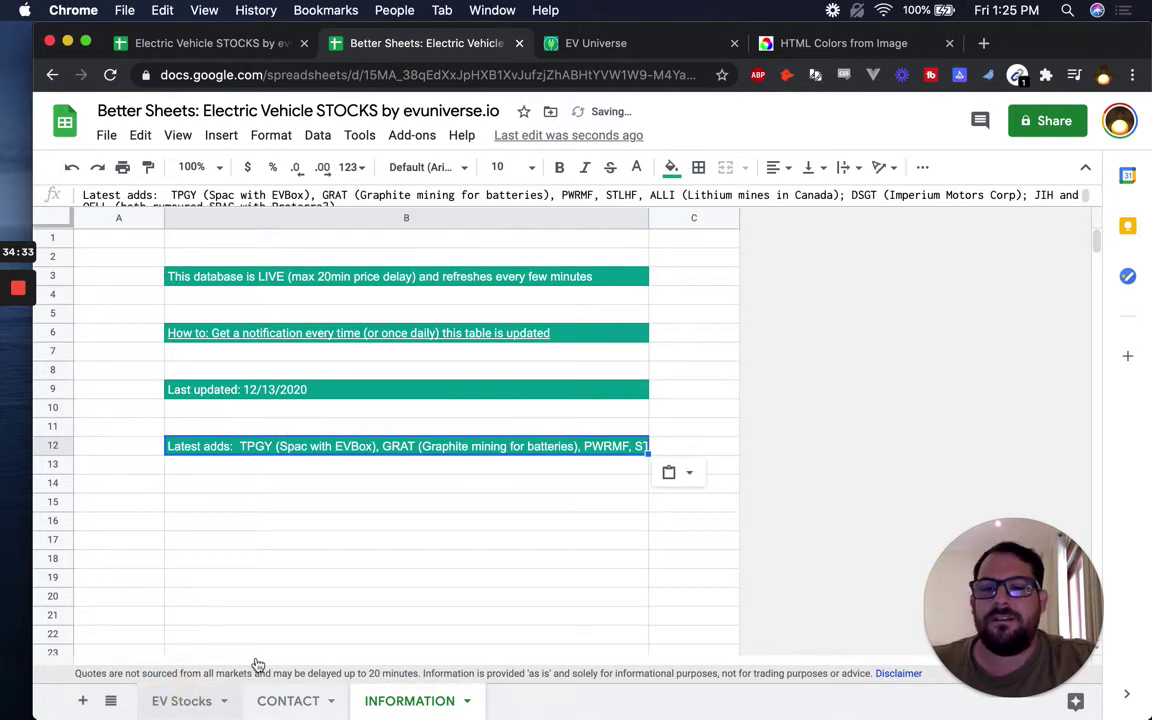
Step: Clear the contents of cells D2:E4 in the header block of the EV Stocks sheet
{"action": "key", "text": "alt+Up"}
{"action": "key", "text": "alt+Up"}
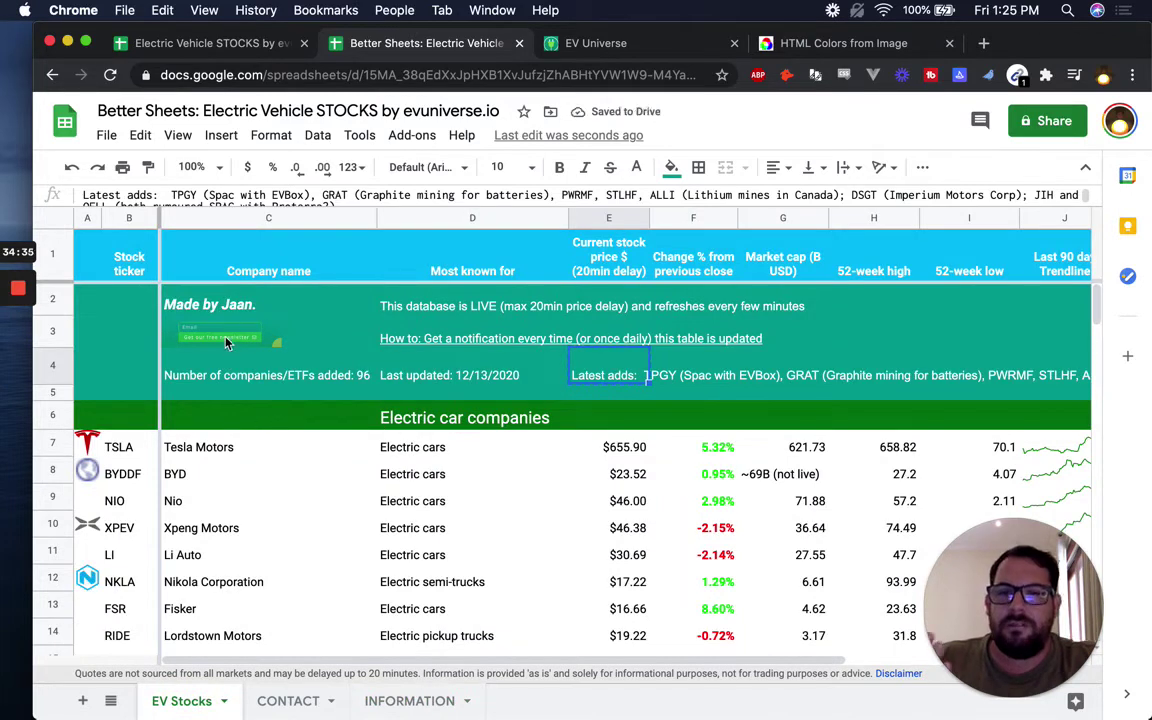
{"action": "left_click_drag", "start_coordinate": [442, 377], "coordinate": [597, 377]}
{"action": "key", "text": "Delete"}
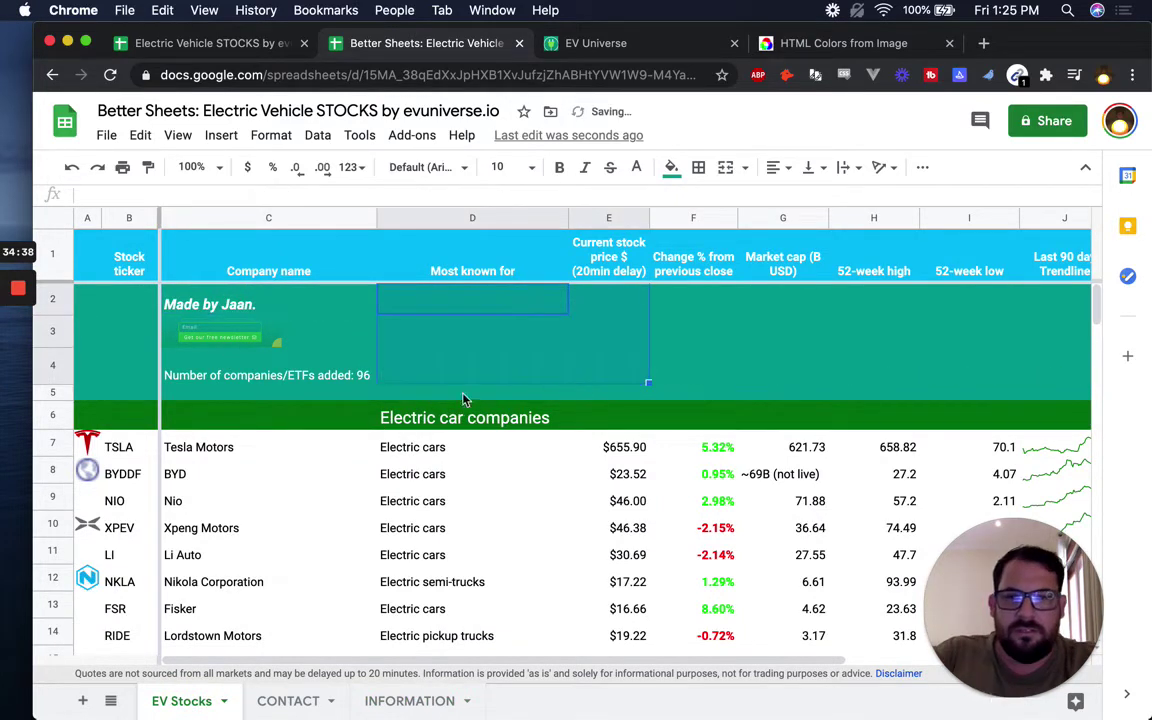
Step: Copy the "Number of companies/ETFs added: 96" cell from EV Stocks into cell B15 of the INFORMATION sheet
{"action": "left_click", "coordinate": [261, 381]}
{"action": "left_click", "coordinate": [452, 704]}
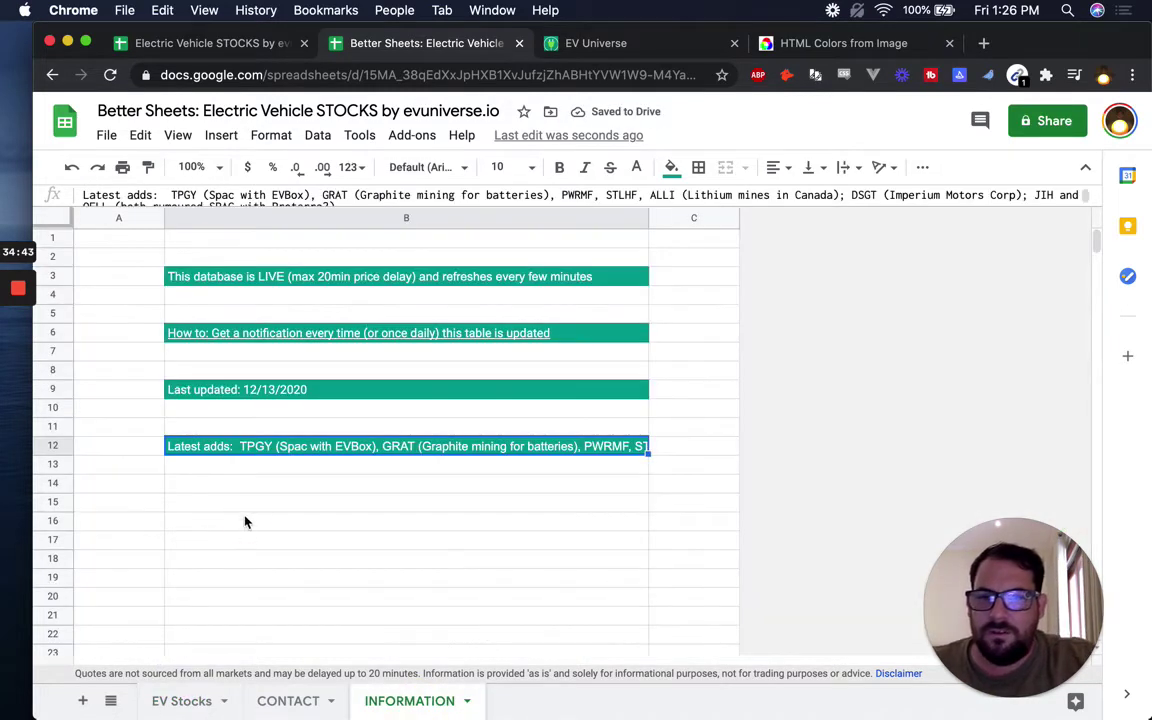
{"action": "left_click", "coordinate": [246, 519]}
{"action": "left_click", "coordinate": [260, 504]}
{"action": "type", "text": "Number of companies/ETFs added: 96"}
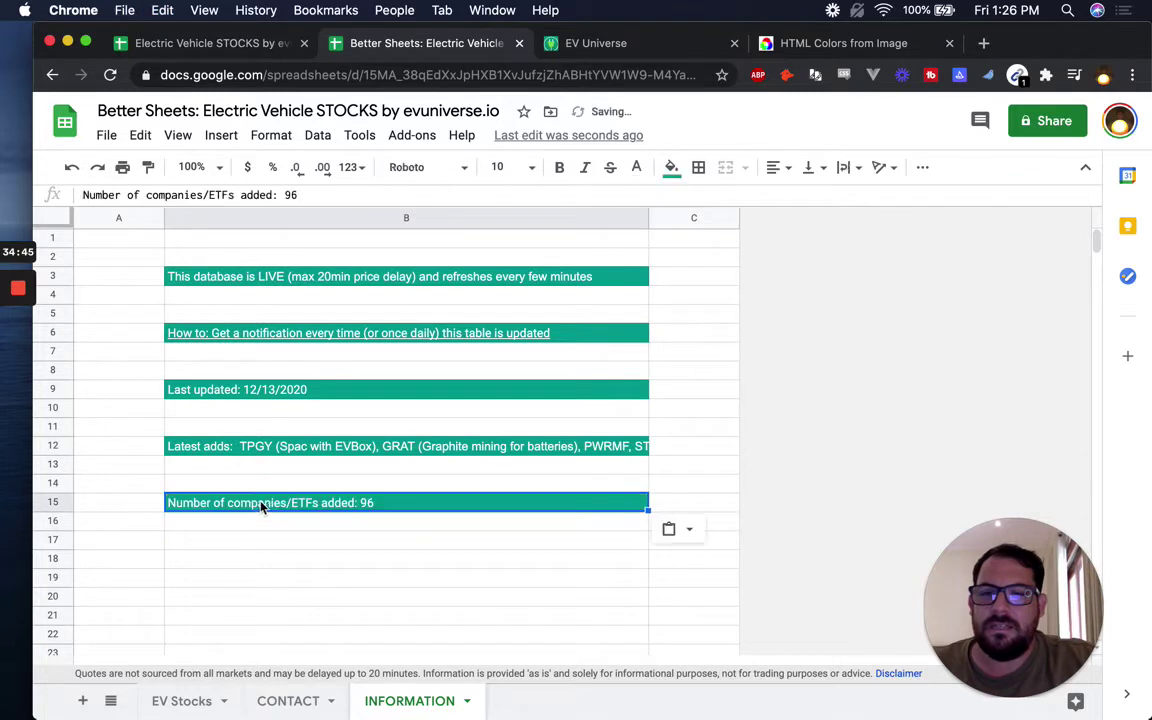
Step: Hide the gridlines on the INFORMATION sheet
{"action": "left_click", "coordinate": [177, 135]}
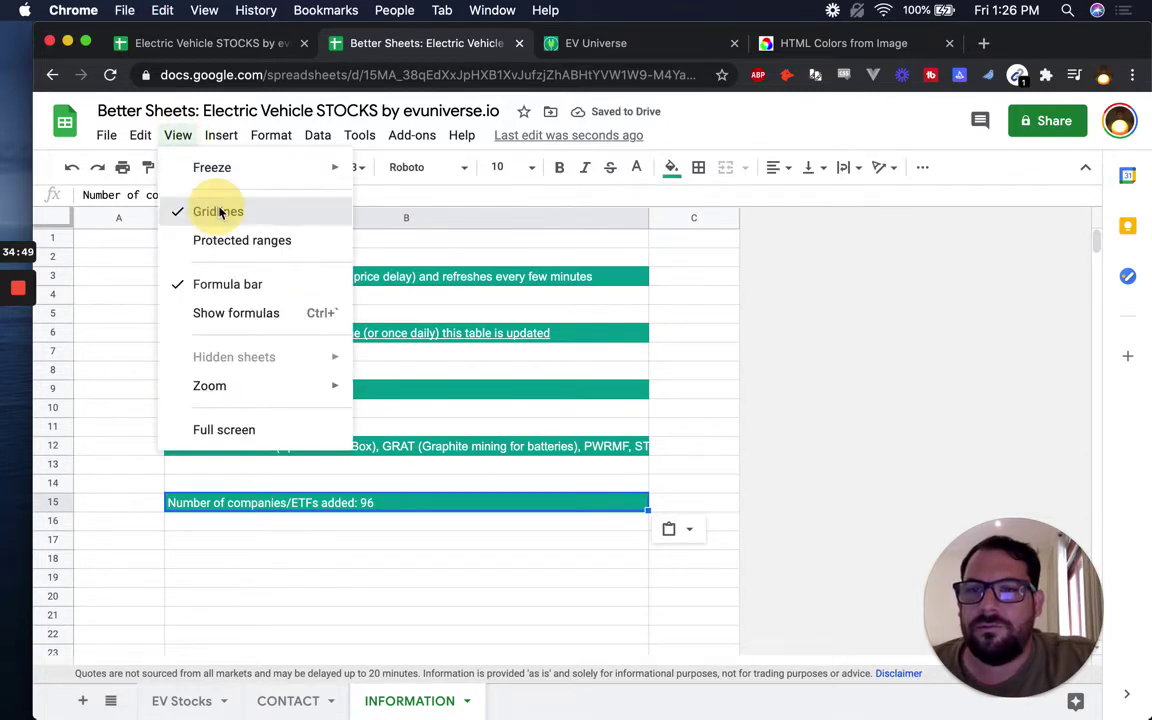
{"action": "left_click", "coordinate": [216, 211]}
Step: Set the font size of column B to 20 and widen the column
{"action": "left_click", "coordinate": [267, 217]}
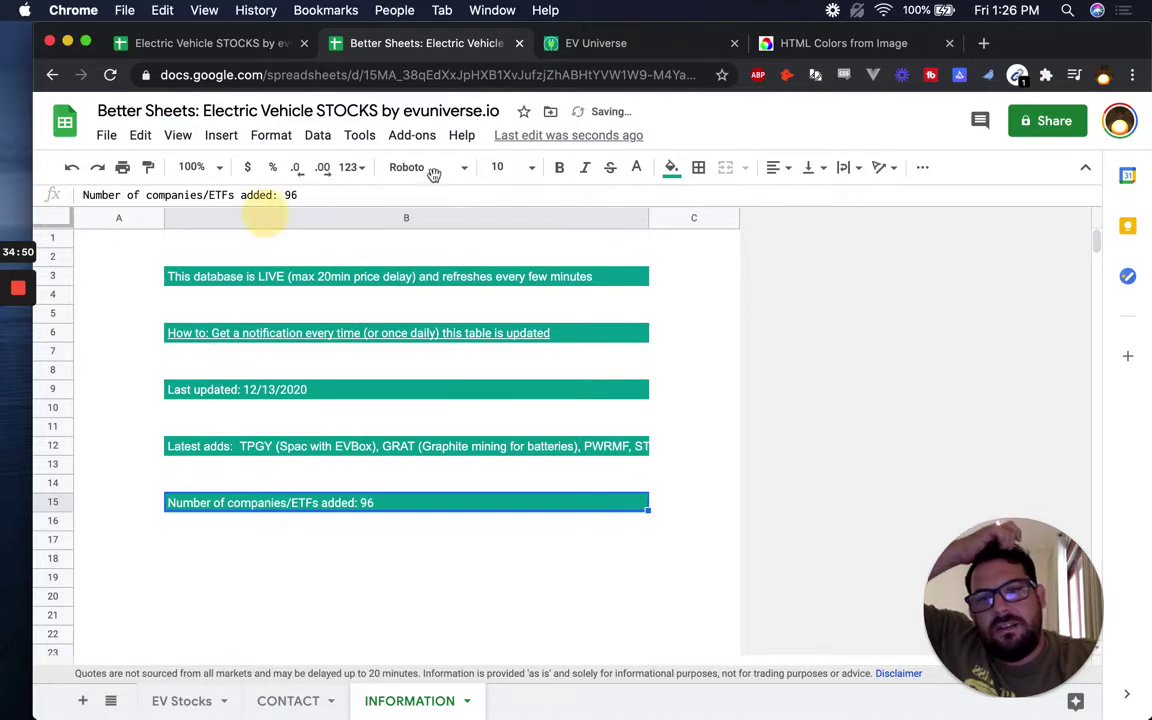
{"action": "left_click", "coordinate": [513, 168]}
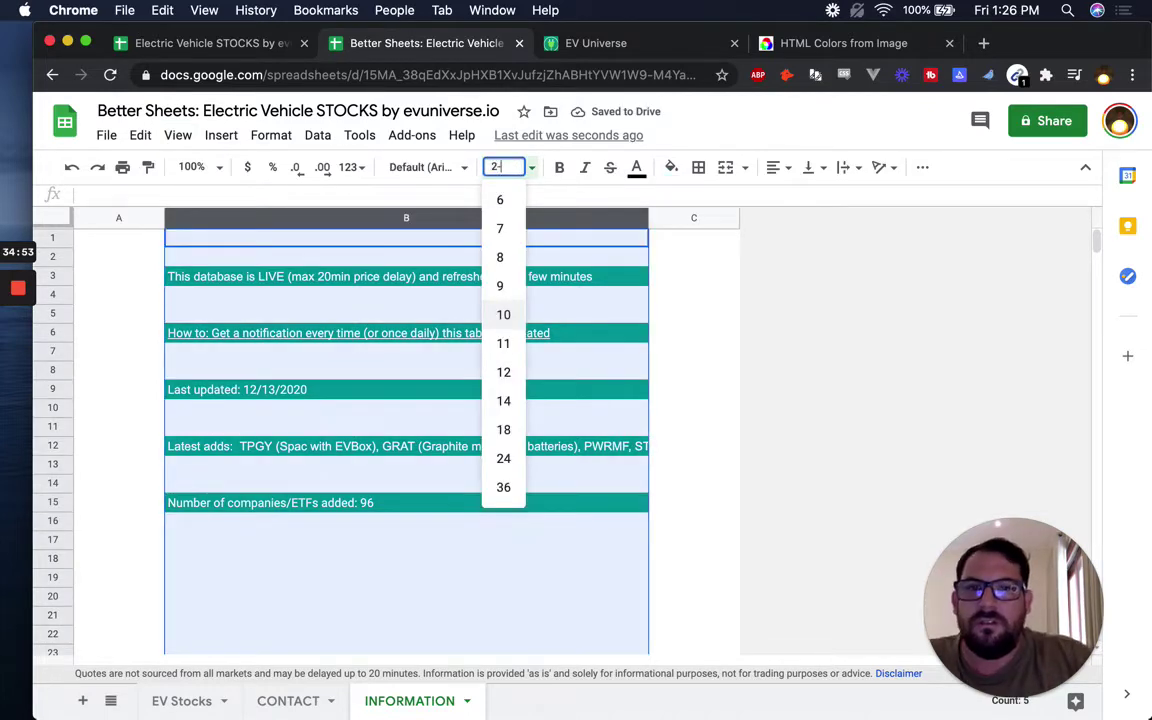
{"action": "type", "text": "2"}
{"action": "key", "text": "Return"}
{"action": "left_click", "coordinate": [508, 167]}
{"action": "key", "text": "BackSpace"}
{"action": "type", "text": "20"}
{"action": "key", "text": "Return"}
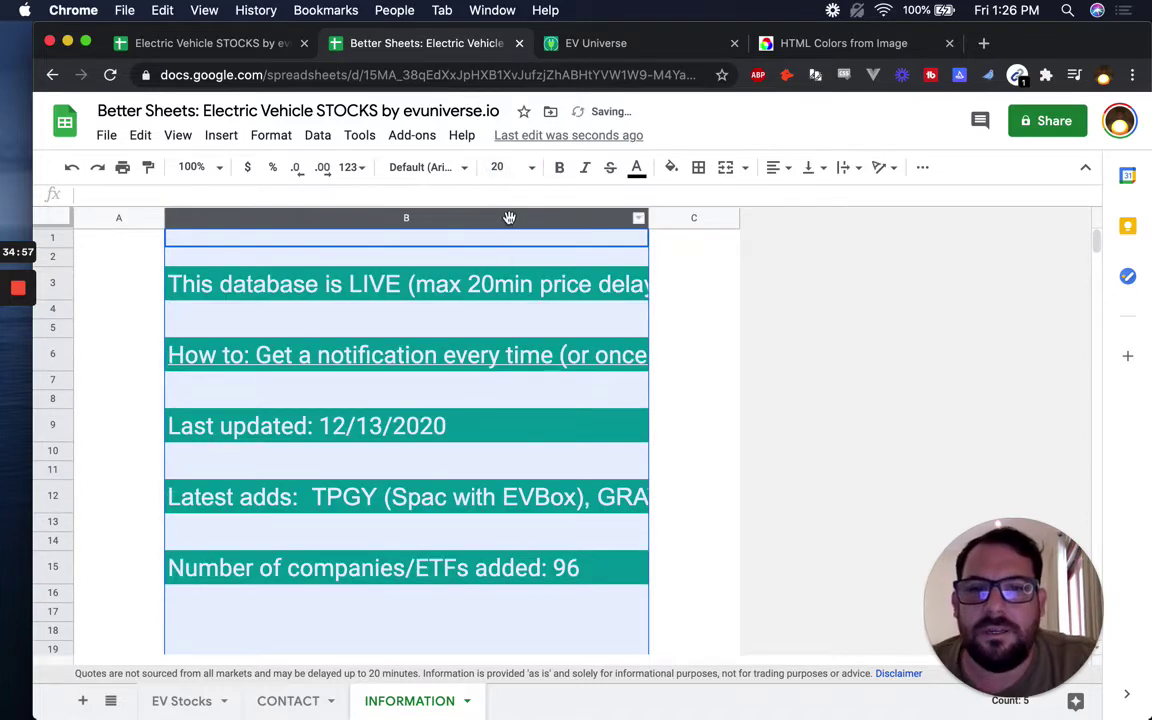
{"action": "left_click_drag", "start_coordinate": [648, 217], "coordinate": [778, 217]}
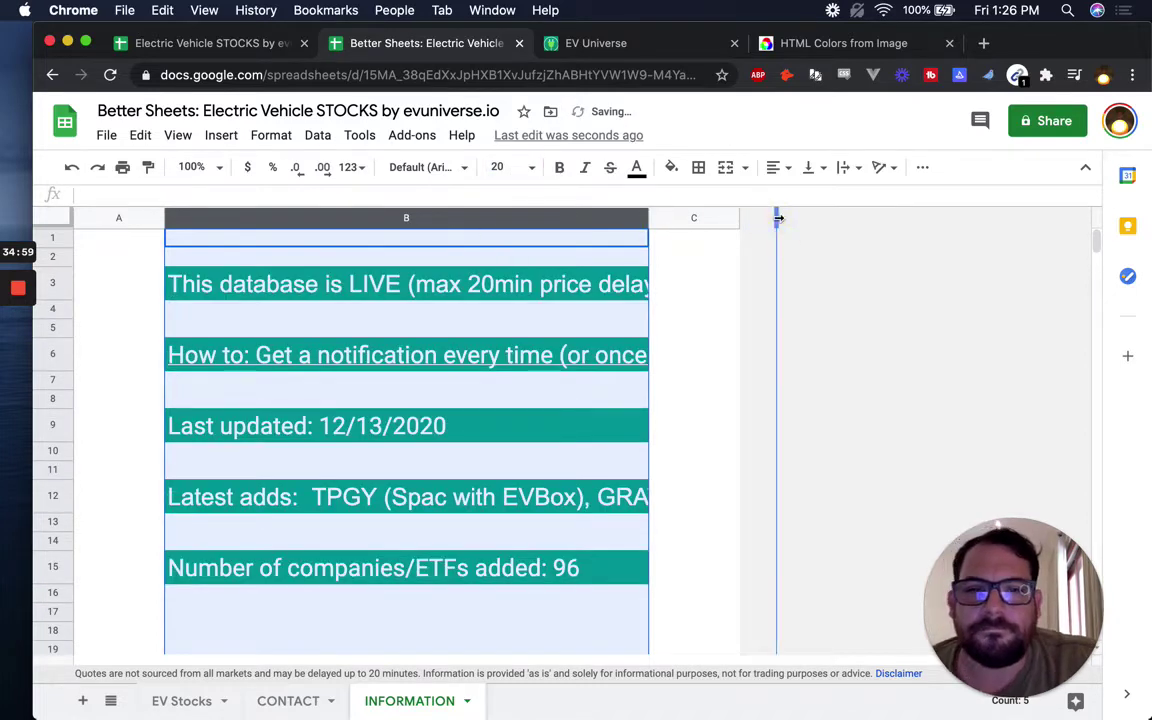
Step: Delete the empty rows 17 to 1000 below the information entries
{"action": "left_click", "coordinate": [116, 610]}
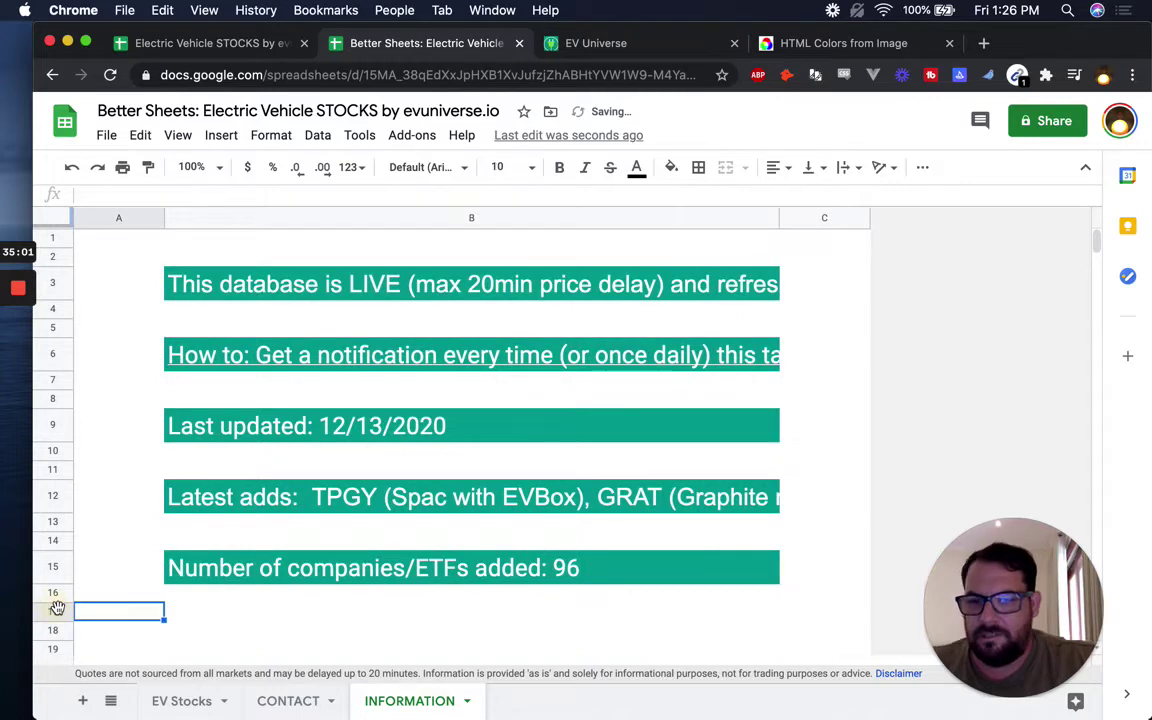
{"action": "left_click", "coordinate": [57, 608]}
{"action": "key", "text": "super+shift+Down"}
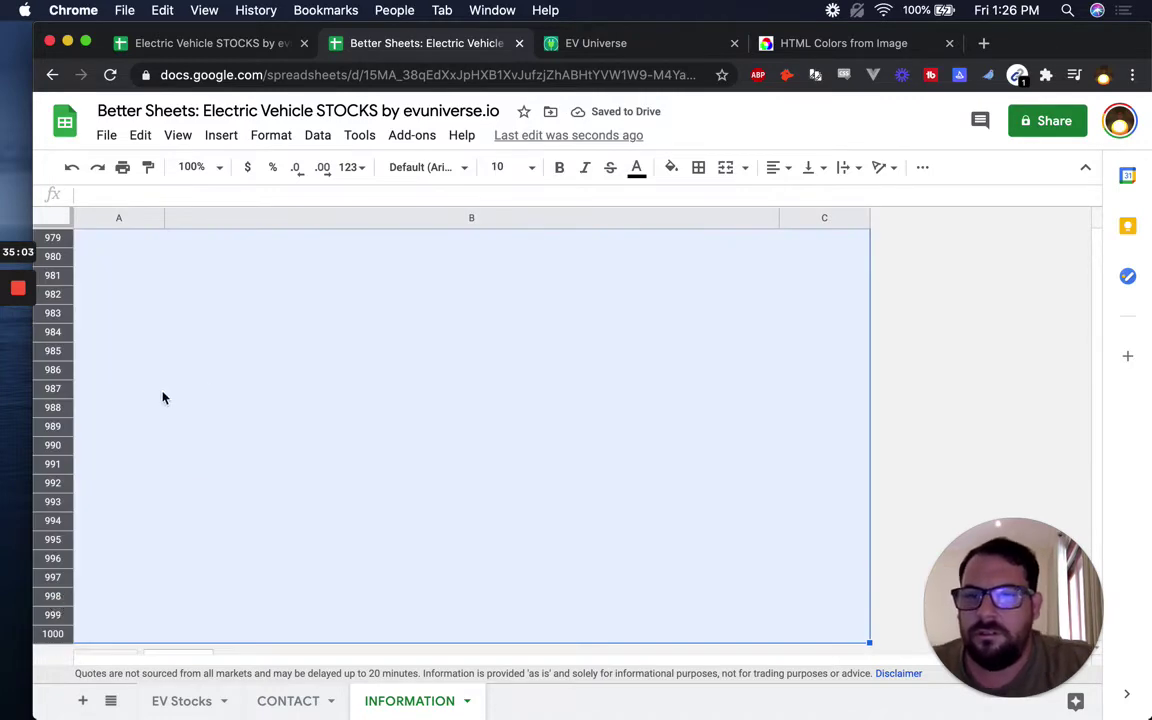
{"action": "right_click", "coordinate": [42, 377]}
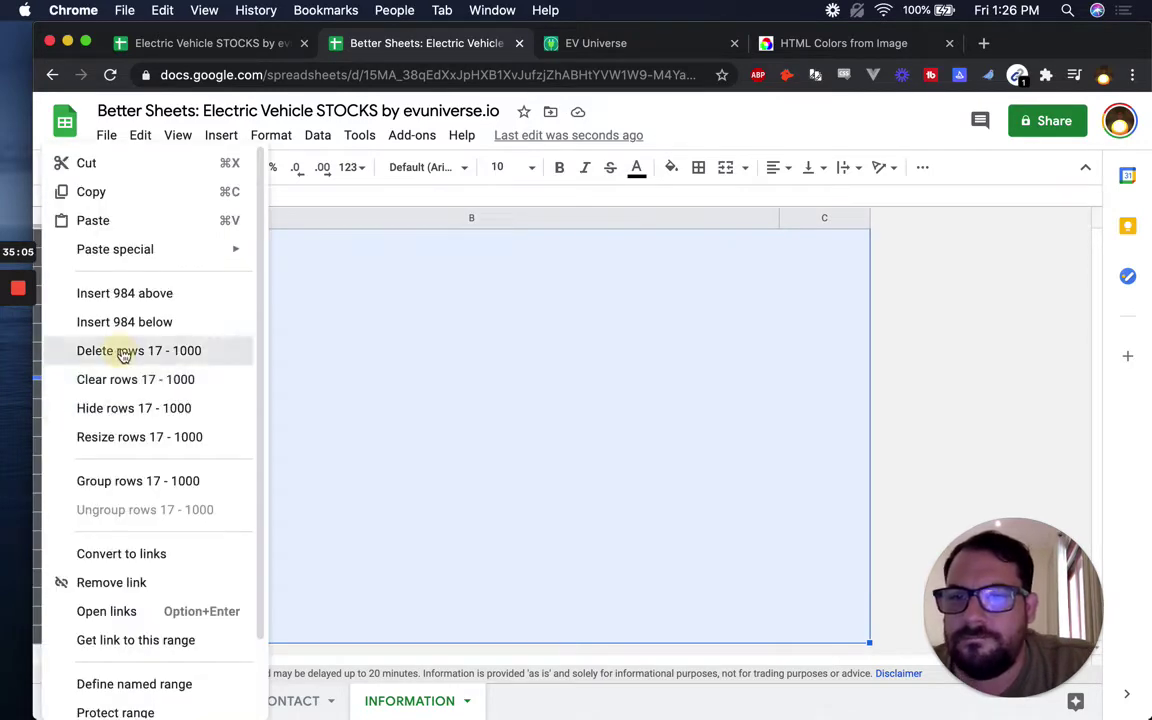
{"action": "key", "text": "Return"}
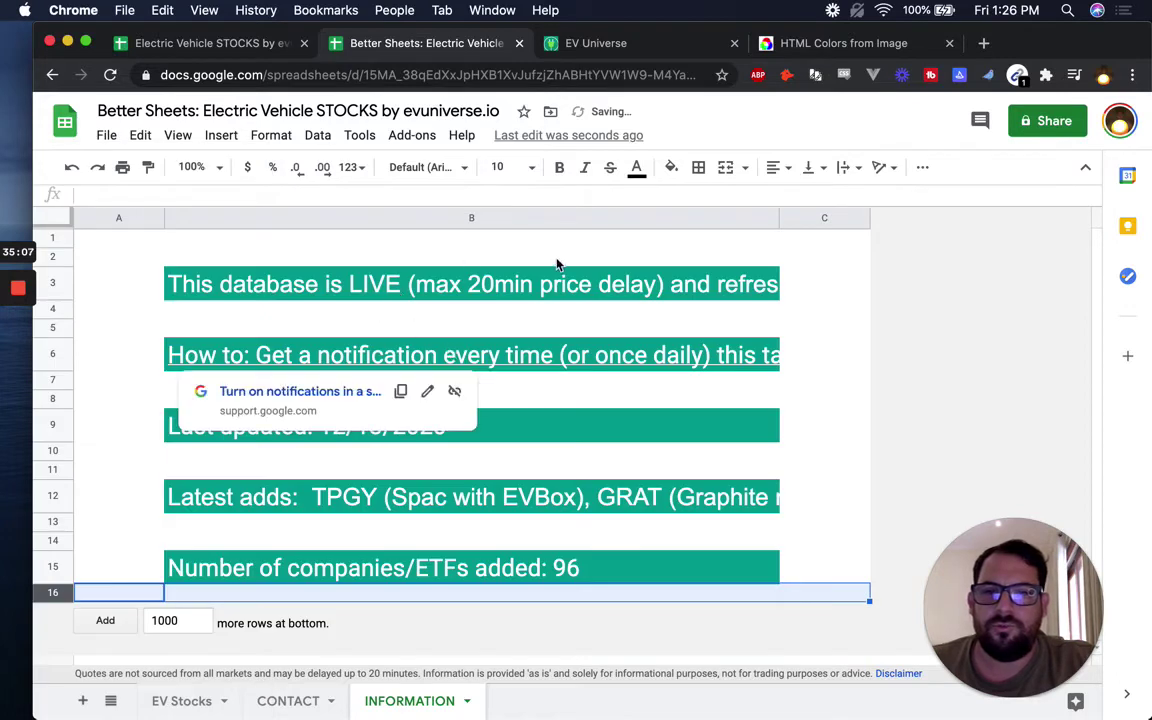
Step: Format all of column B in Helvetica Neue at font size 12
{"action": "left_click", "coordinate": [605, 217]}
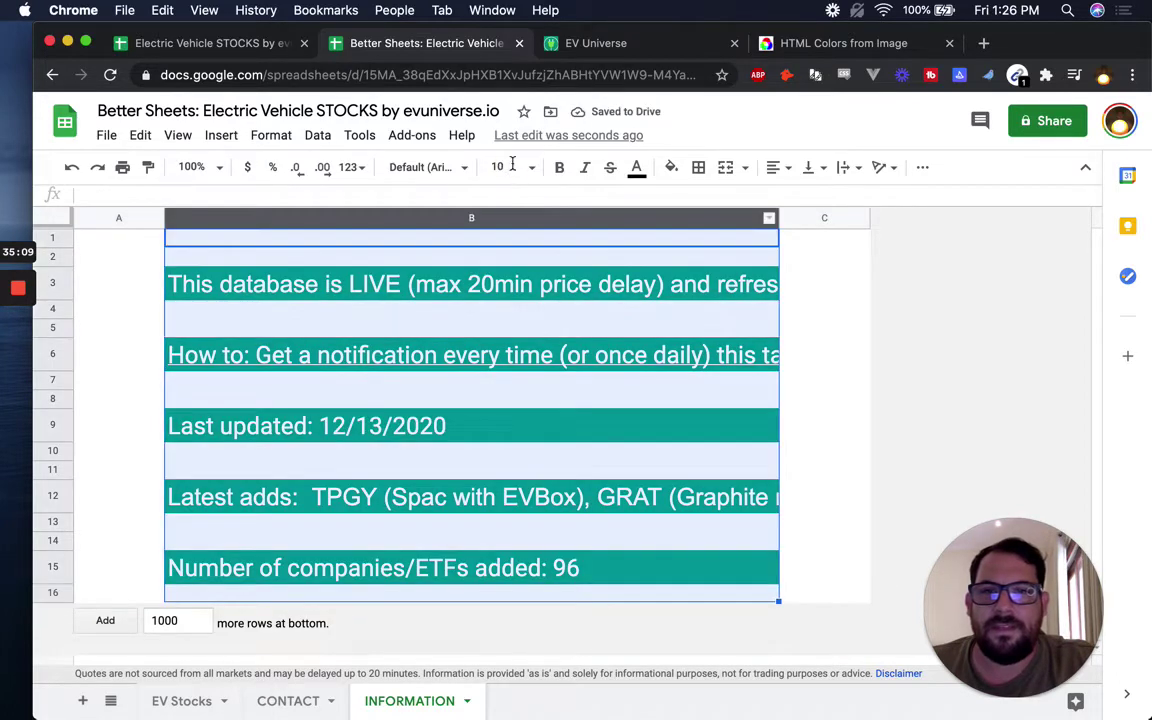
{"action": "left_click", "coordinate": [515, 166]}
{"action": "type", "text": "15"}
{"action": "key", "text": "Return"}
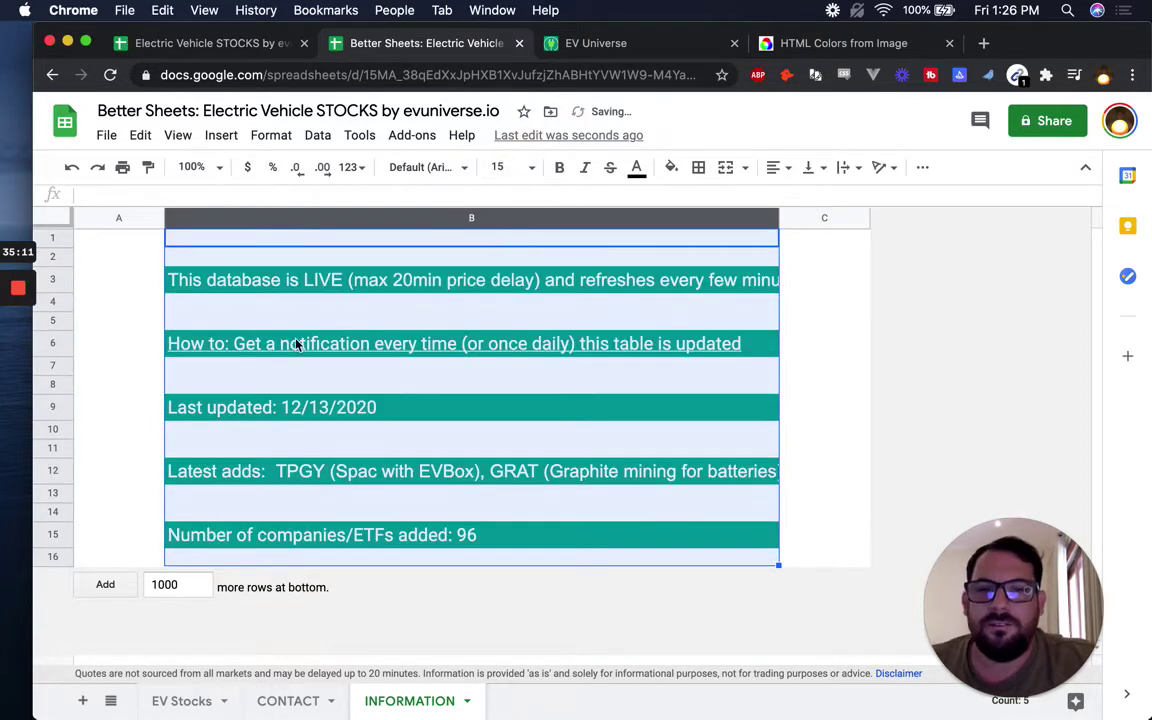
{"action": "left_click", "coordinate": [517, 168]}
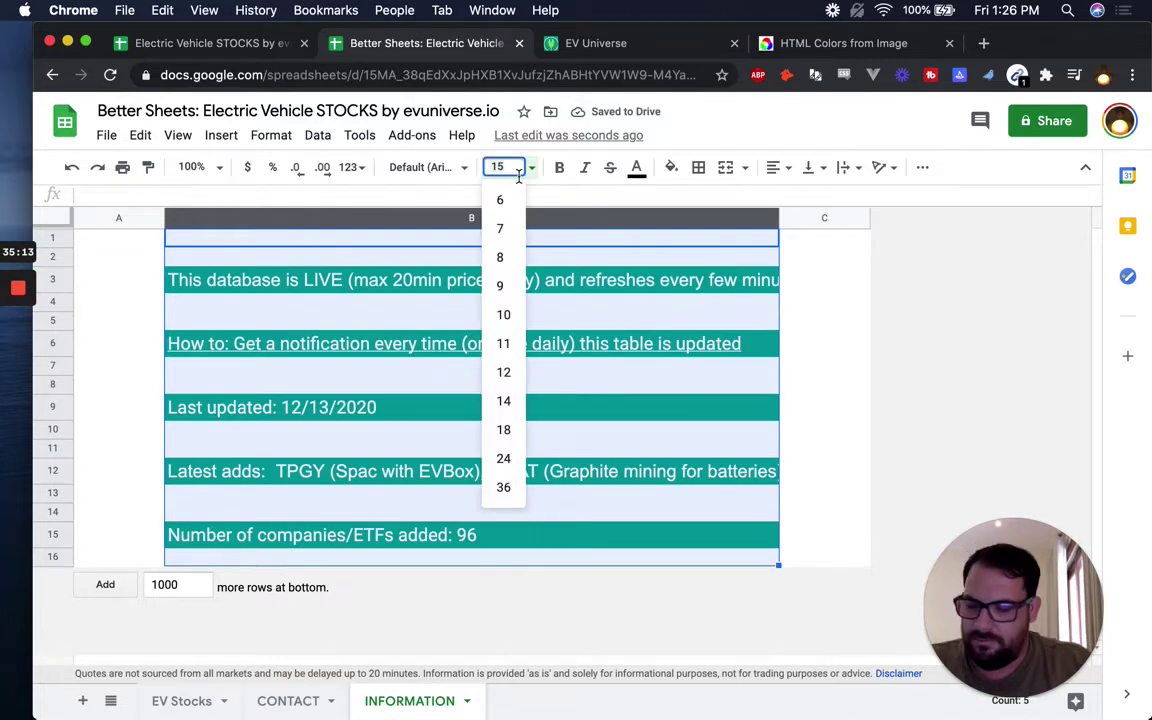
{"action": "type", "text": "12"}
{"action": "key", "text": "Return"}
{"action": "left_click", "coordinate": [424, 167]}
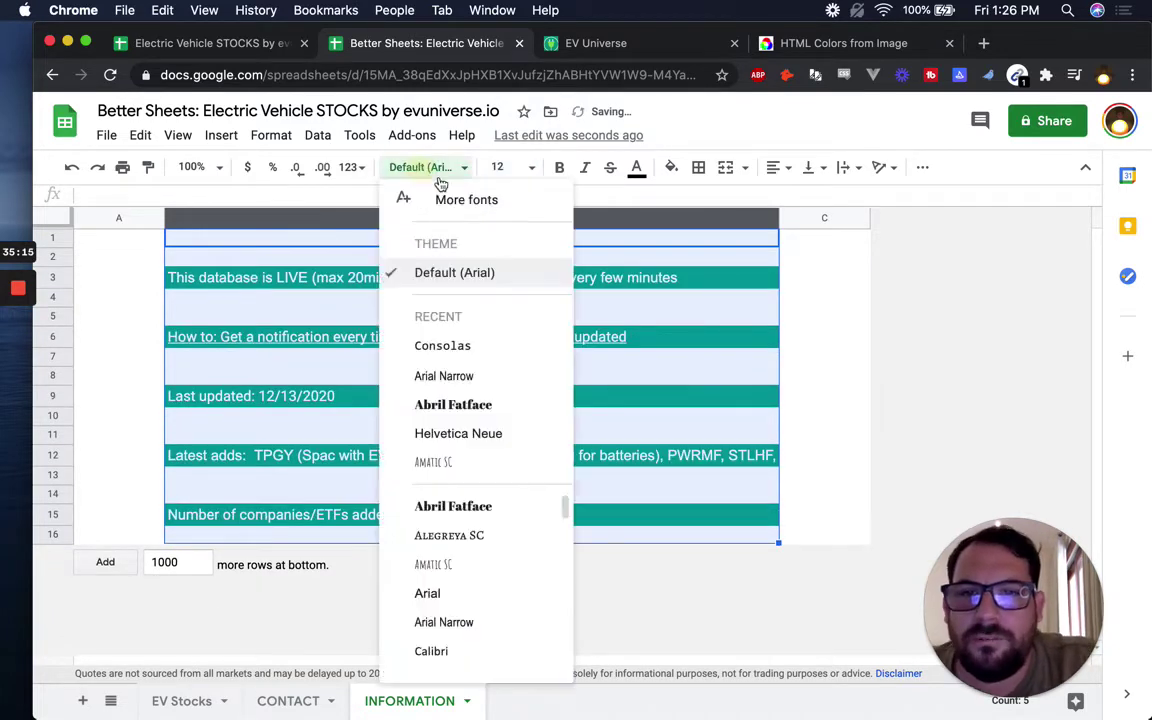
{"action": "left_click", "coordinate": [460, 436]}
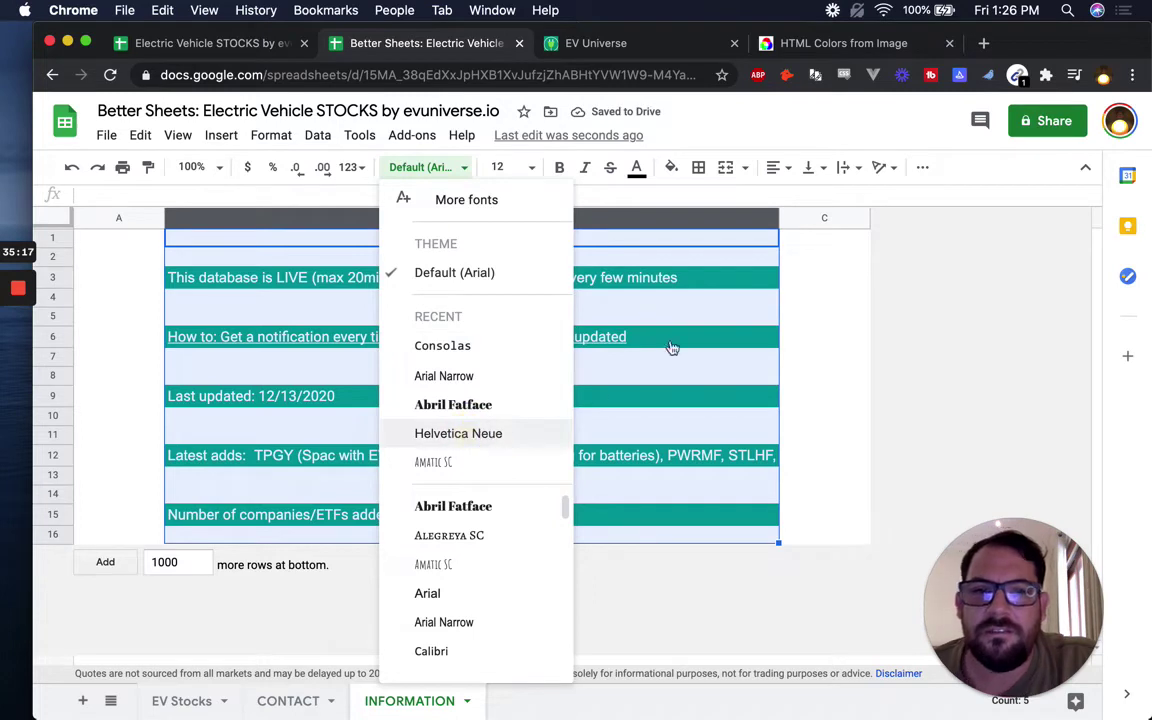
Step: Wrap the text of the "Latest adds" cell B12
{"action": "left_click", "coordinate": [236, 457]}
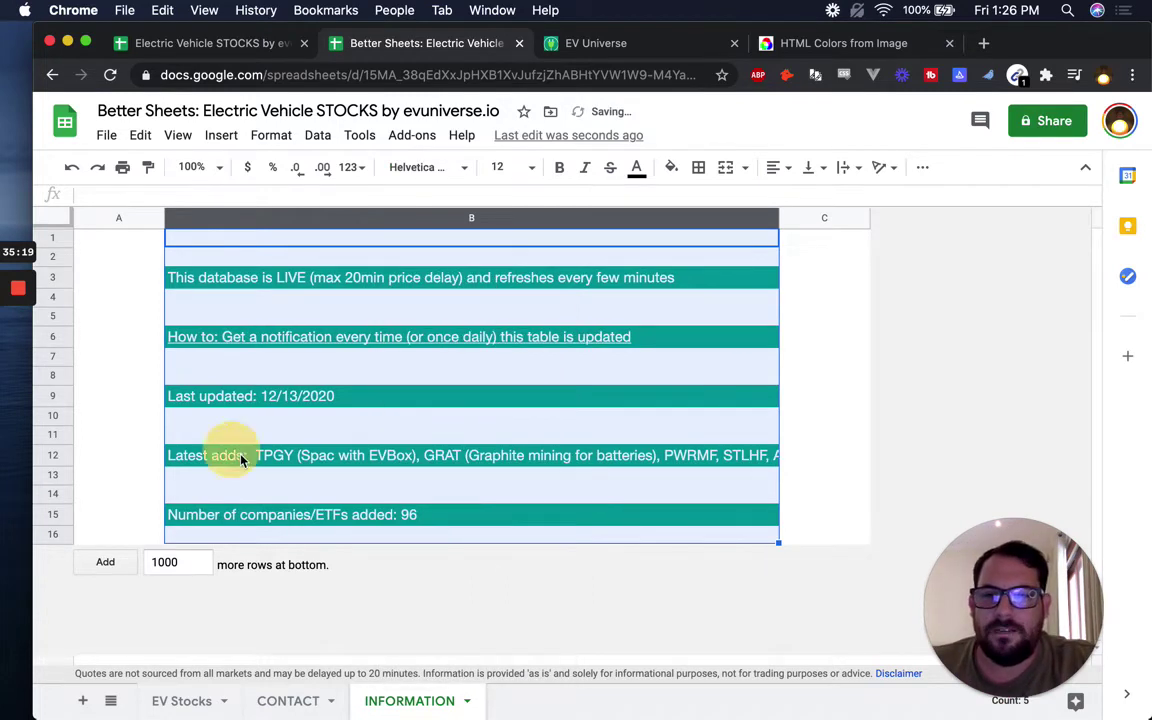
{"action": "left_click", "coordinate": [847, 167]}
{"action": "left_click", "coordinate": [868, 197]}
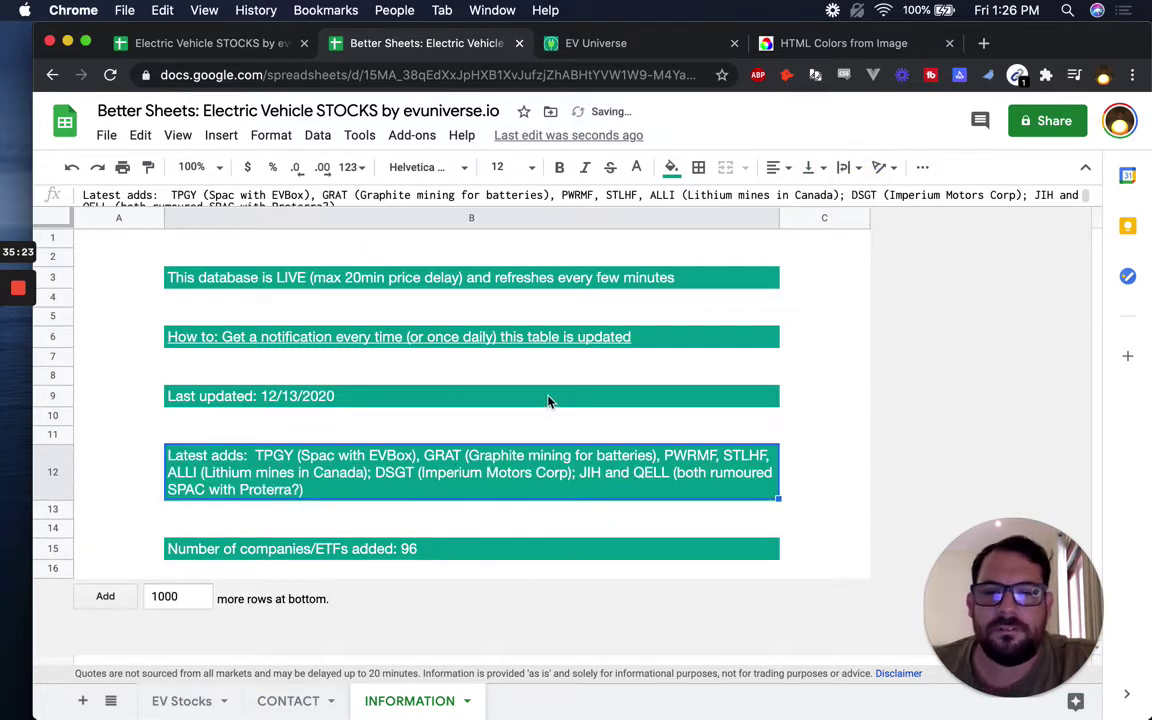
Step: Fill column A with the custom dark green colour
{"action": "left_click", "coordinate": [118, 214]}
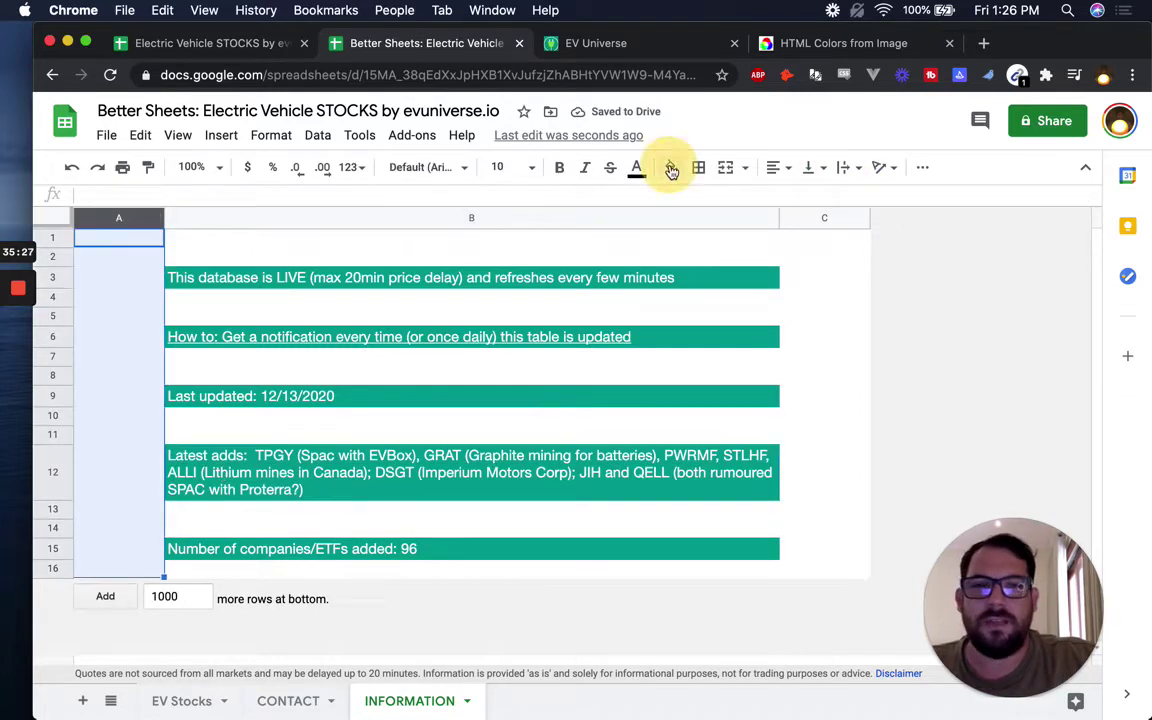
{"action": "left_click", "coordinate": [670, 167]}
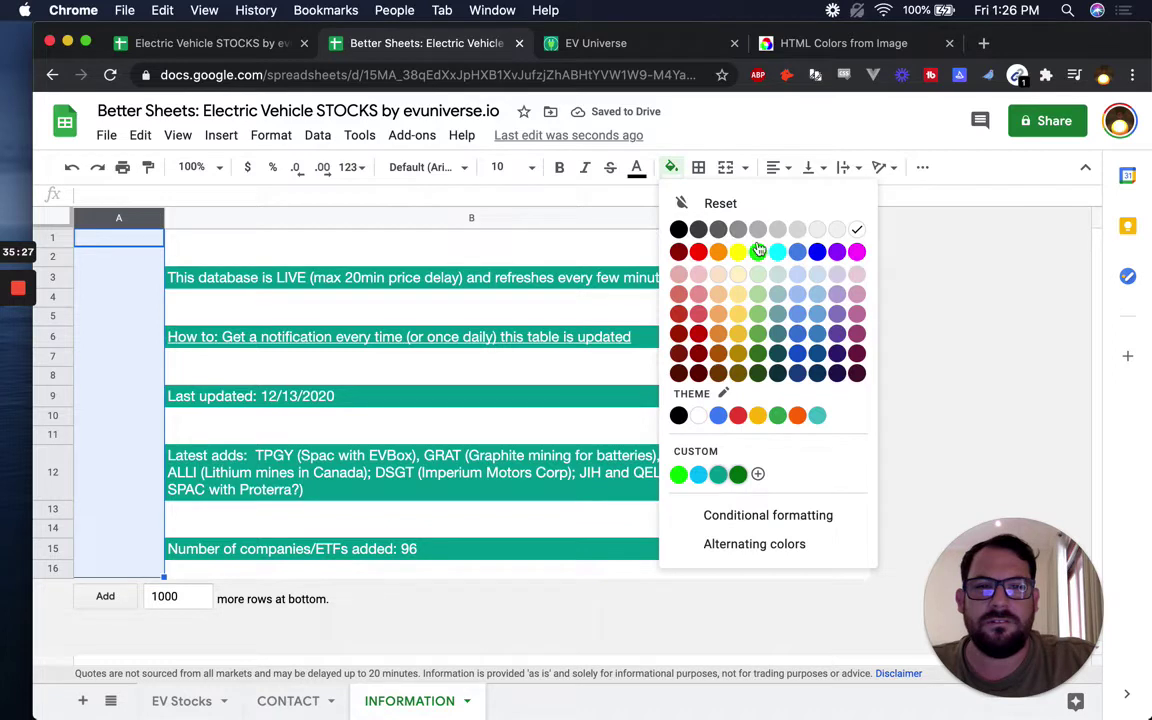
{"action": "left_click", "coordinate": [698, 474]}
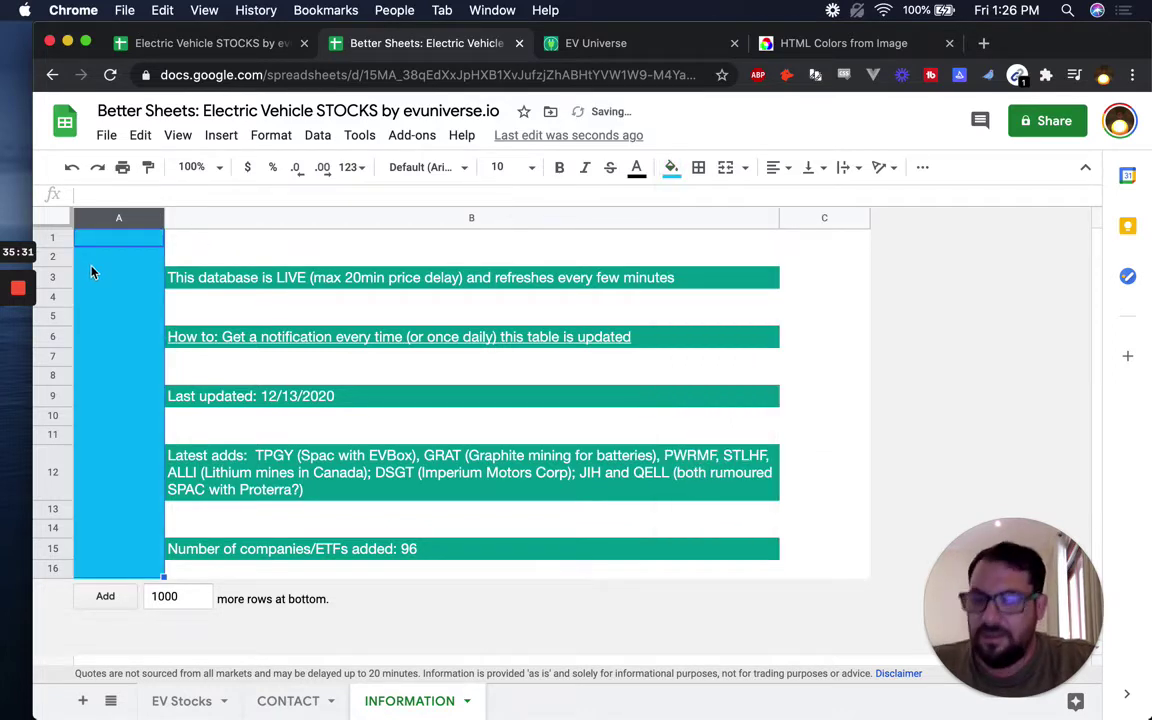
{"action": "left_click", "coordinate": [672, 168]}
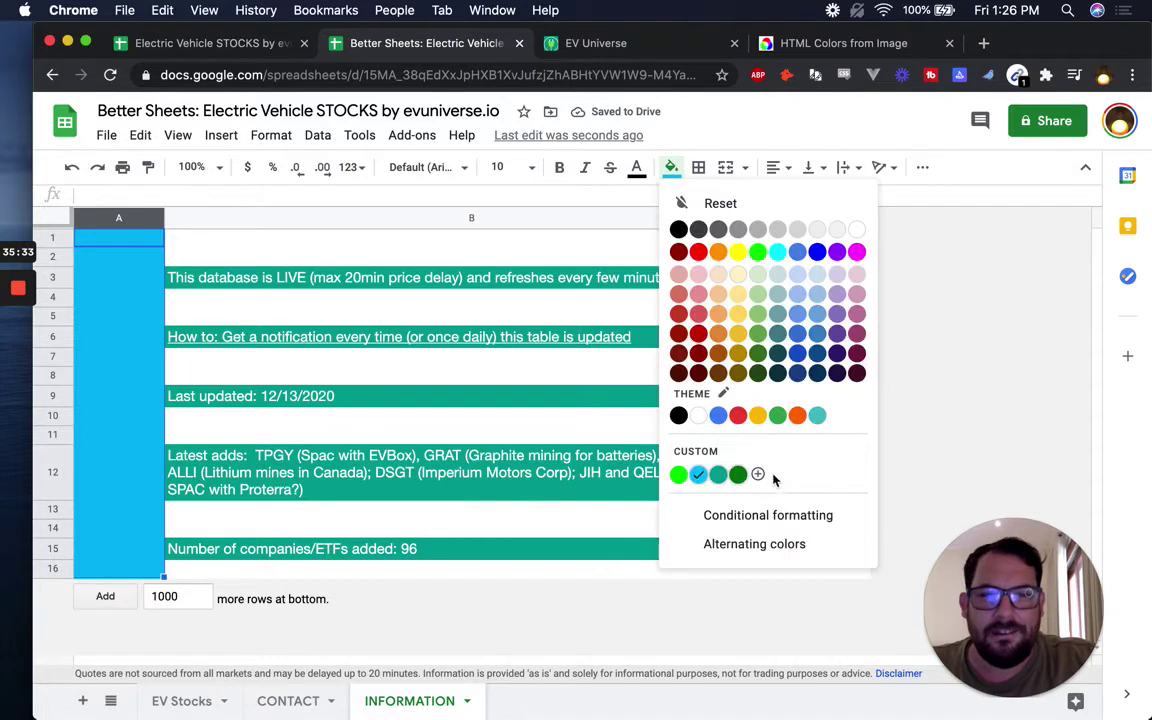
{"action": "left_click", "coordinate": [738, 474]}
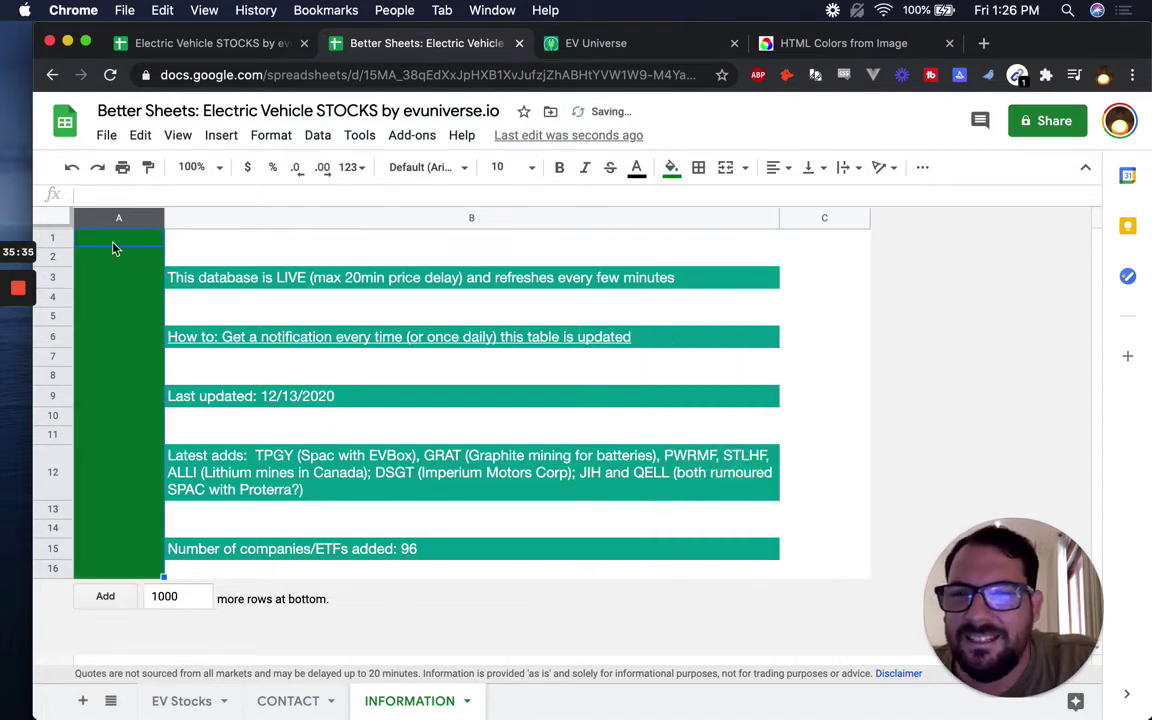
Step: Repeat the dark green fill on rows 1–2, column C, rows 4–5 and rows 7–8
{"action": "left_click_drag", "start_coordinate": [57, 244], "coordinate": [113, 253]}
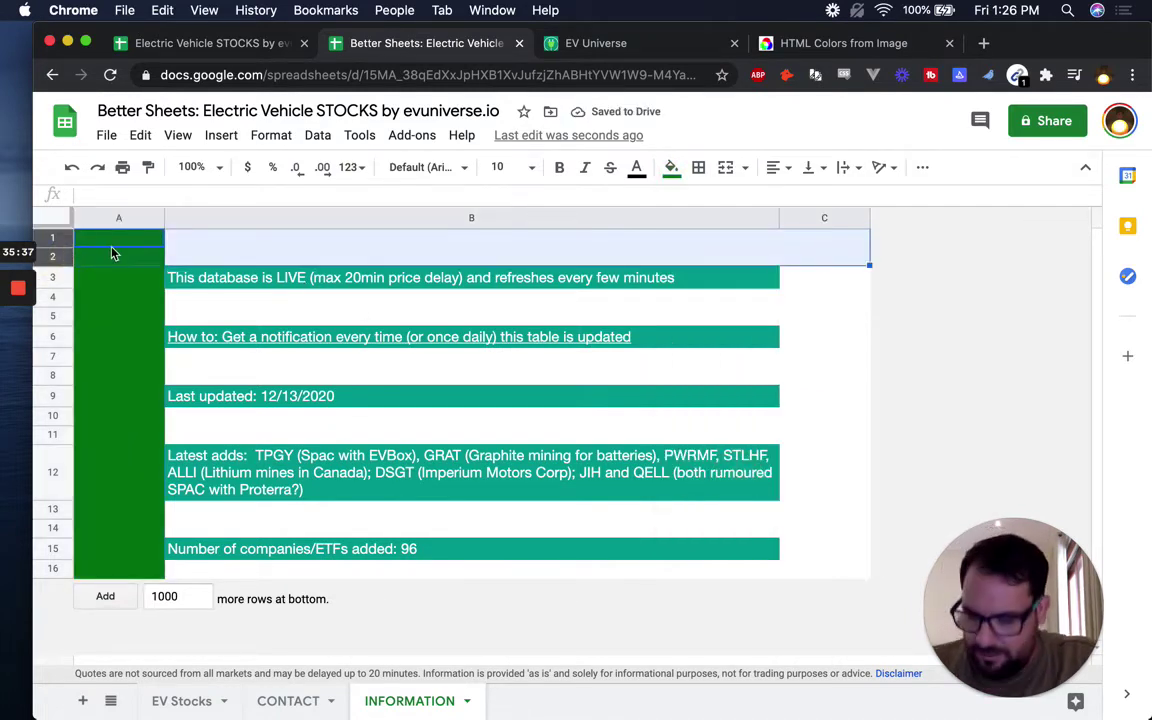
{"action": "key", "text": "super+y"}
{"action": "left_click", "coordinate": [845, 220]}
{"action": "key", "text": "super+y"}
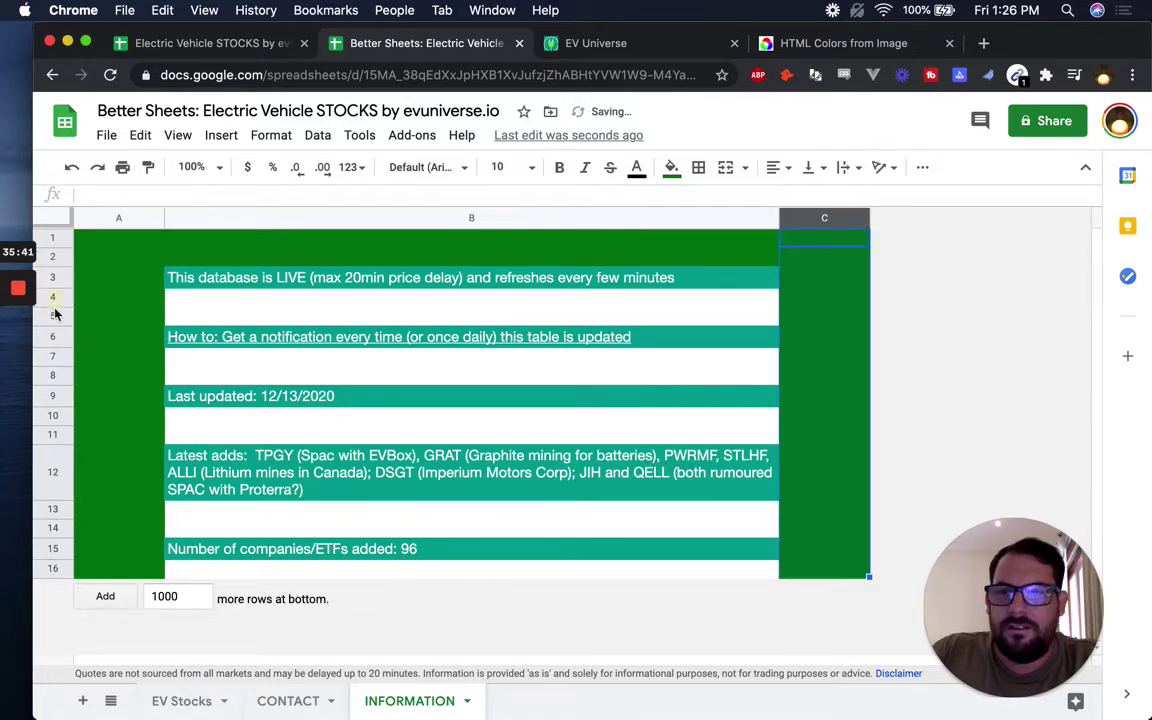
{"action": "left_click_drag", "start_coordinate": [53, 298], "coordinate": [50, 375]}
{"action": "key", "text": "super+y"}
{"action": "key", "text": "super+y"}
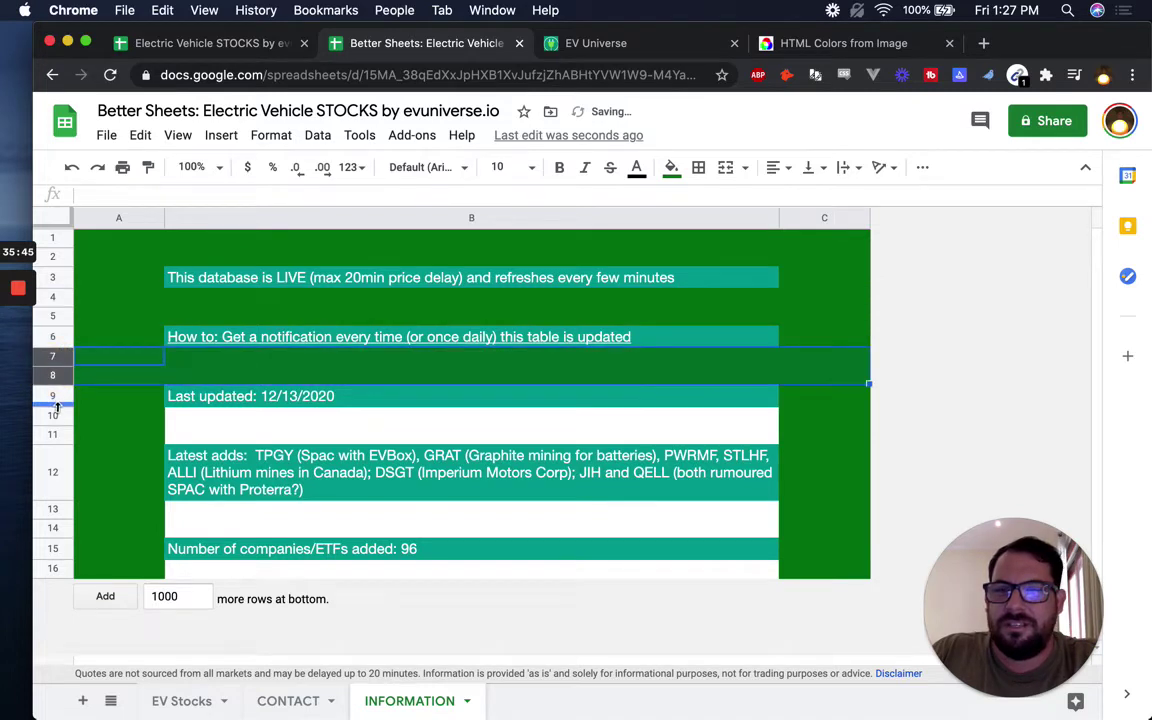
Step: Try to repeat the dark green fill on rows 10–11, 13–14 and 16
{"action": "left_click_drag", "start_coordinate": [54, 424], "coordinate": [52, 440]}
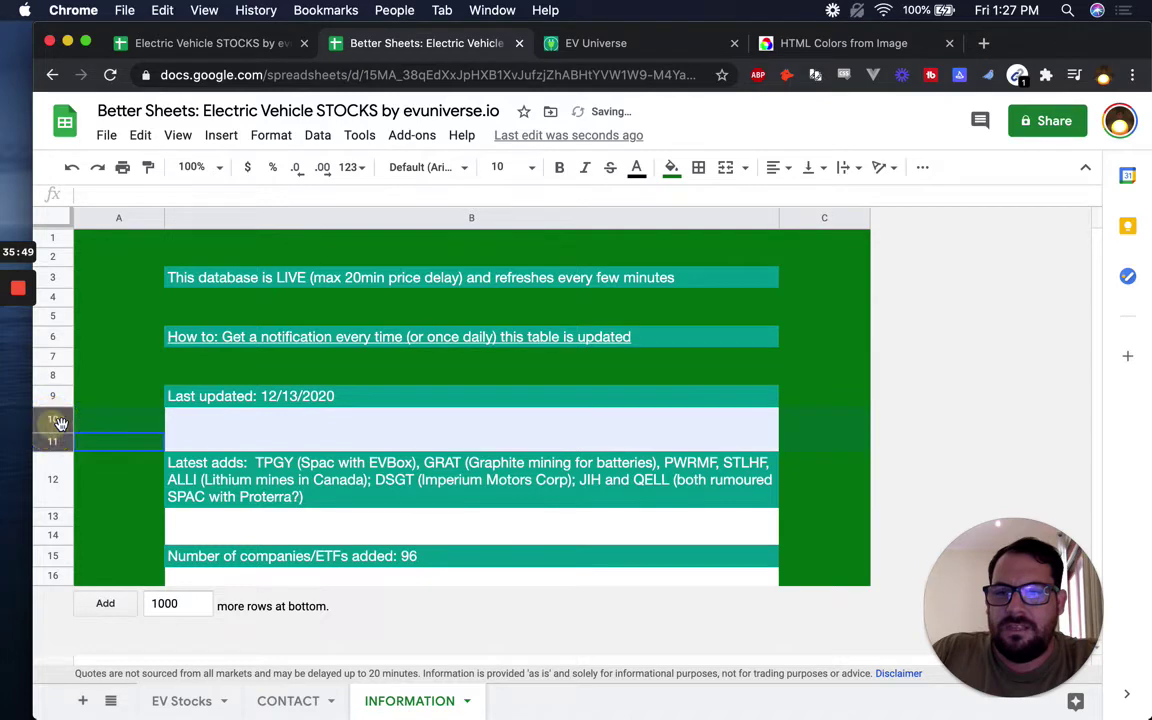
{"action": "left_click_drag", "start_coordinate": [50, 518], "coordinate": [55, 538]}
{"action": "left_click", "coordinate": [70, 576]}
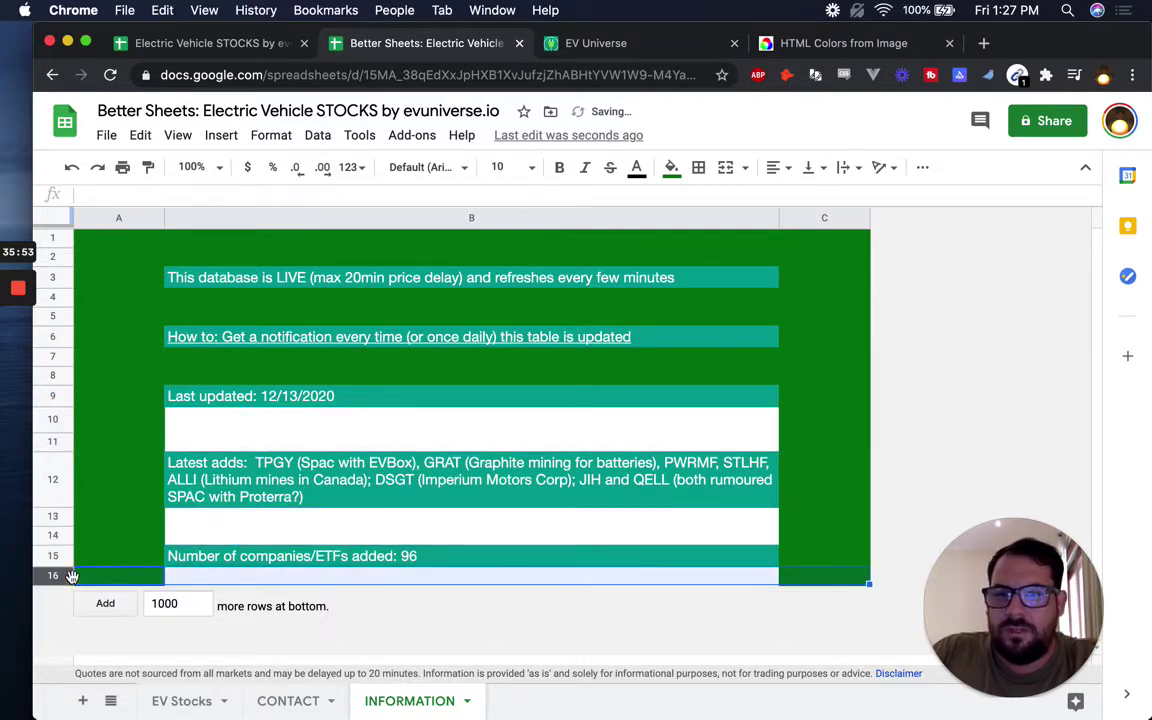
Step: Fill rows 10–11, rows 13–14 and row 16 of the INFORMATION sheet with the custom dark green colour
{"action": "left_click_drag", "start_coordinate": [52, 420], "coordinate": [52, 440]}
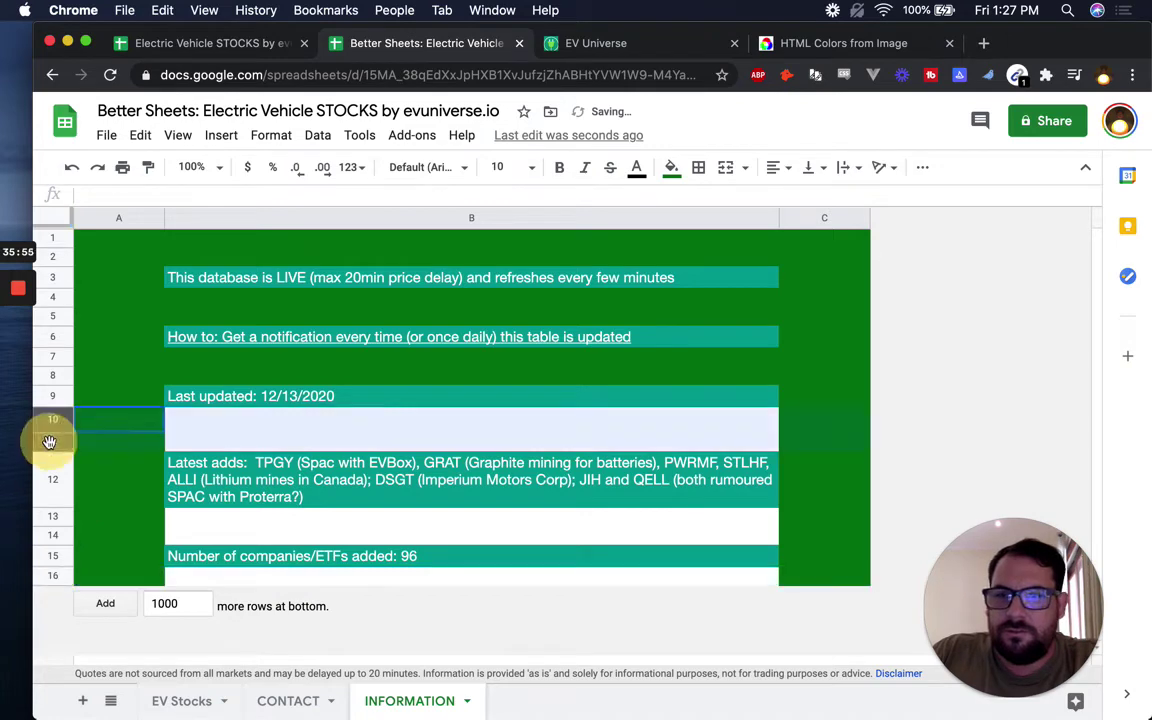
{"action": "left_click", "coordinate": [670, 170]}
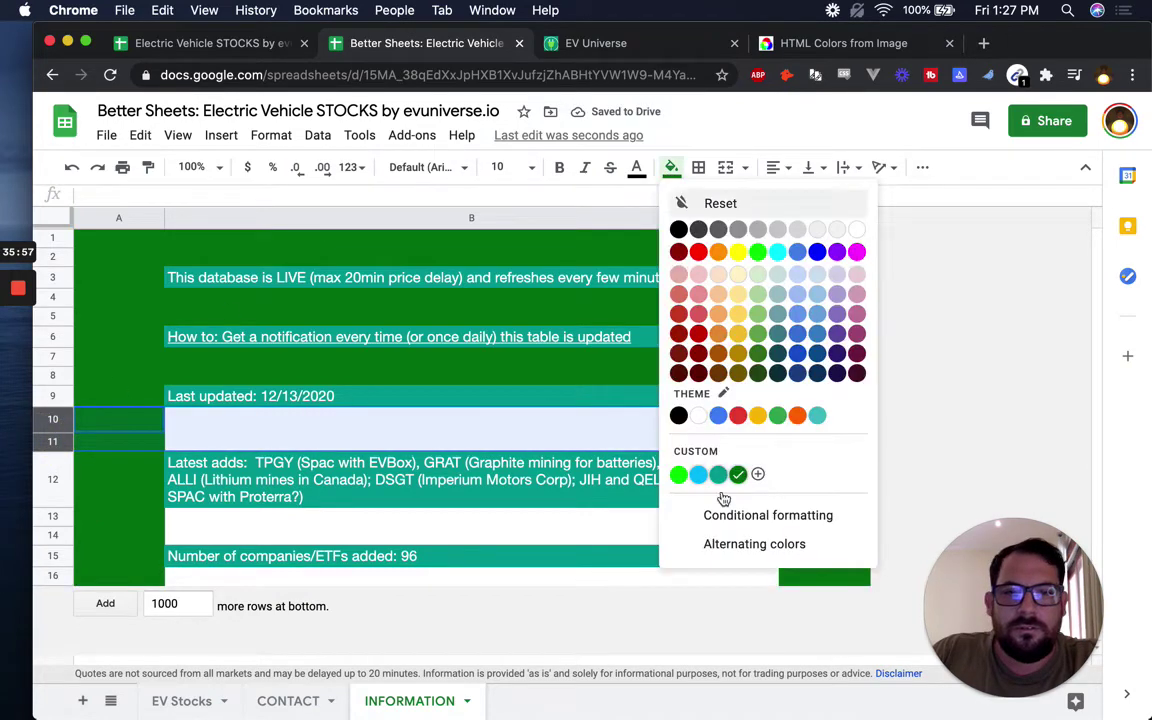
{"action": "left_click", "coordinate": [738, 475]}
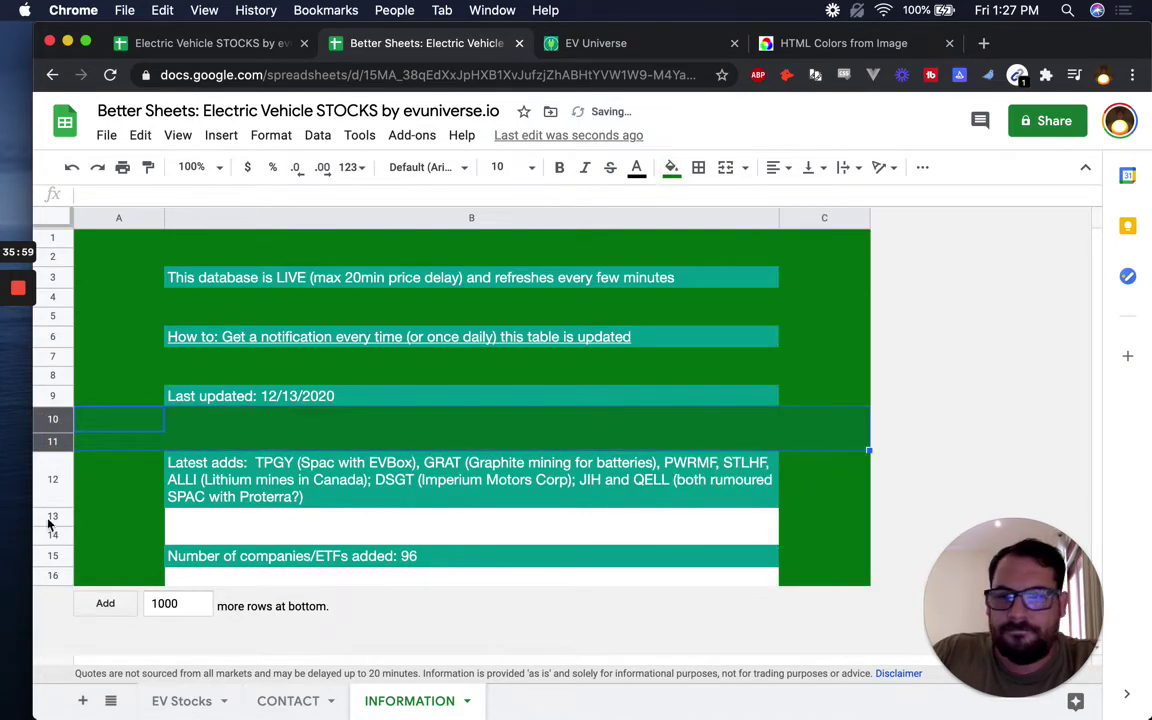
{"action": "left_click_drag", "start_coordinate": [50, 522], "coordinate": [51, 534]}
{"action": "key", "text": "super+y"}
{"action": "left_click", "coordinate": [55, 571]}
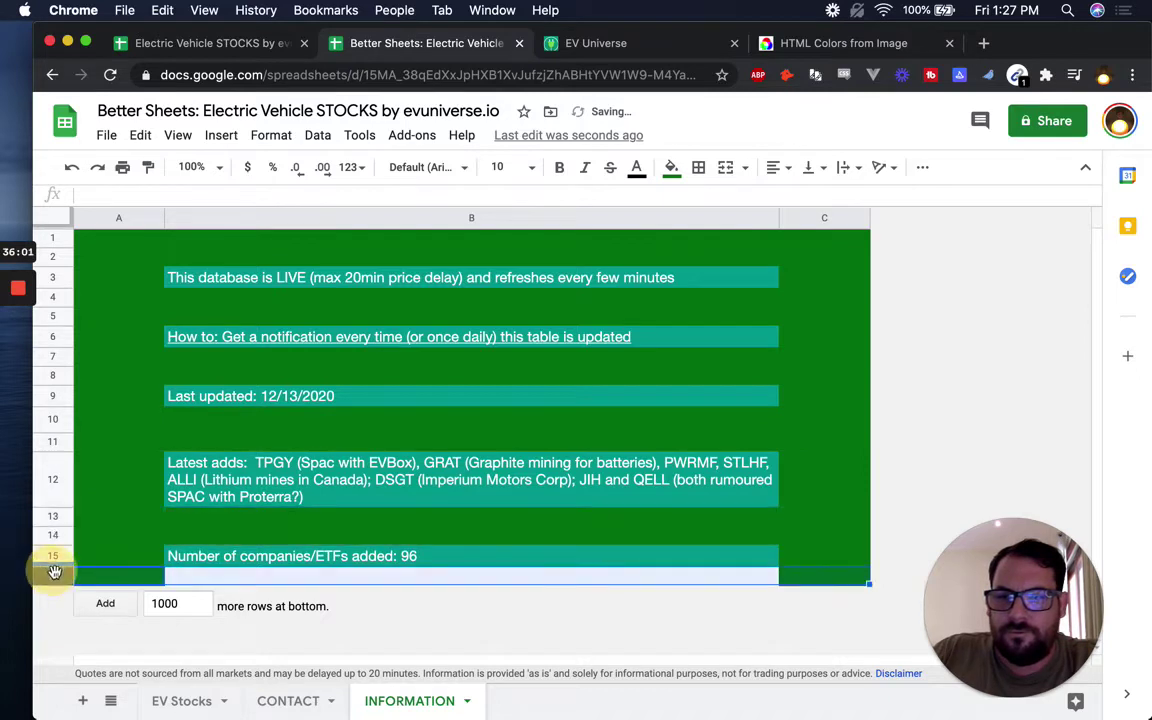
{"action": "key", "text": "super+y"}
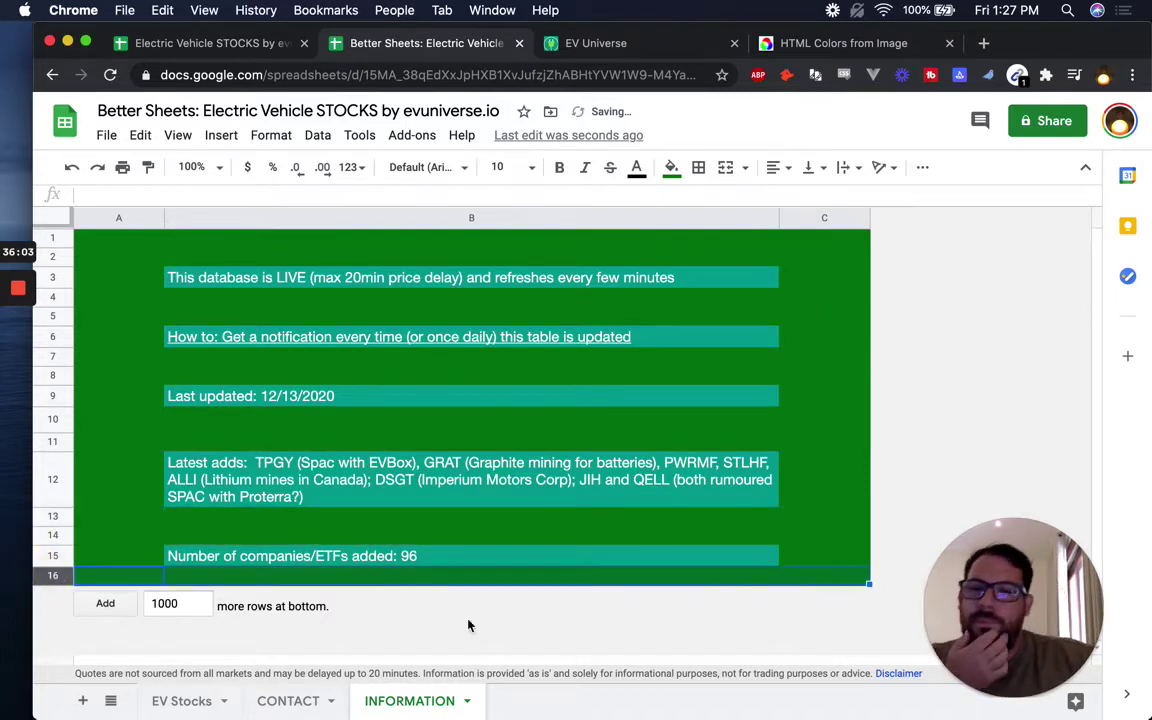
Step: Delete the "Number of companies/ETFs added" text from cell C4 of the EV Stocks sheet
{"action": "left_click", "coordinate": [187, 701]}
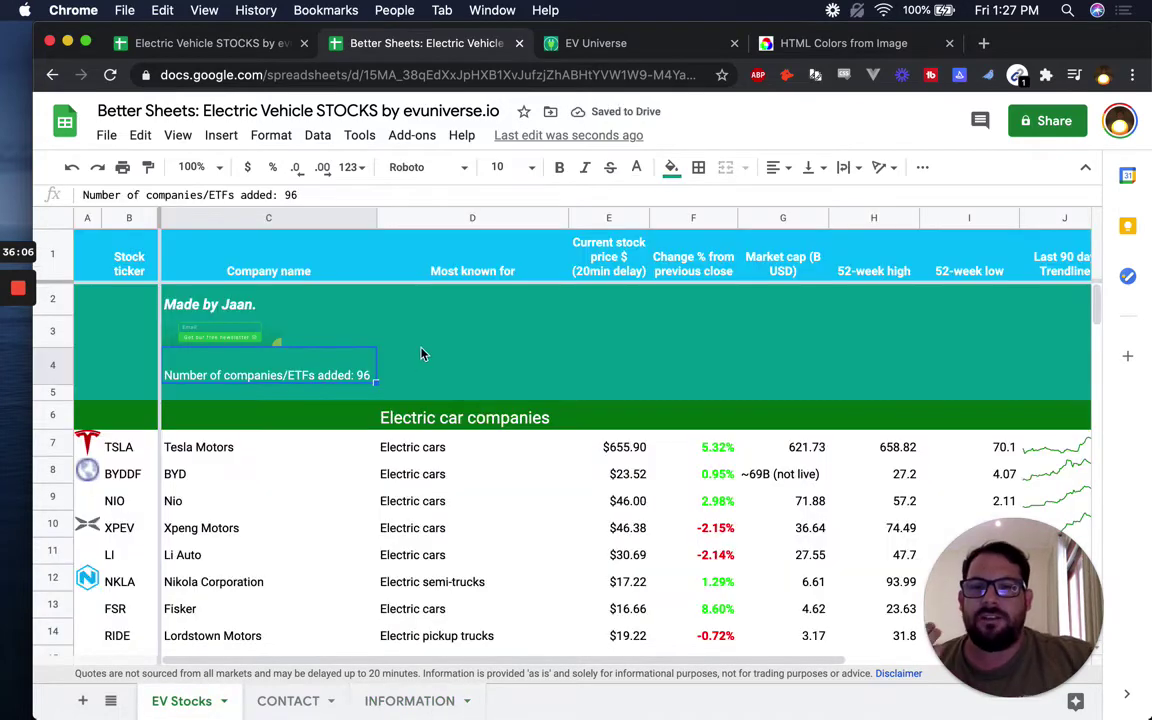
{"action": "left_click", "coordinate": [420, 336]}
{"action": "left_click", "coordinate": [321, 375]}
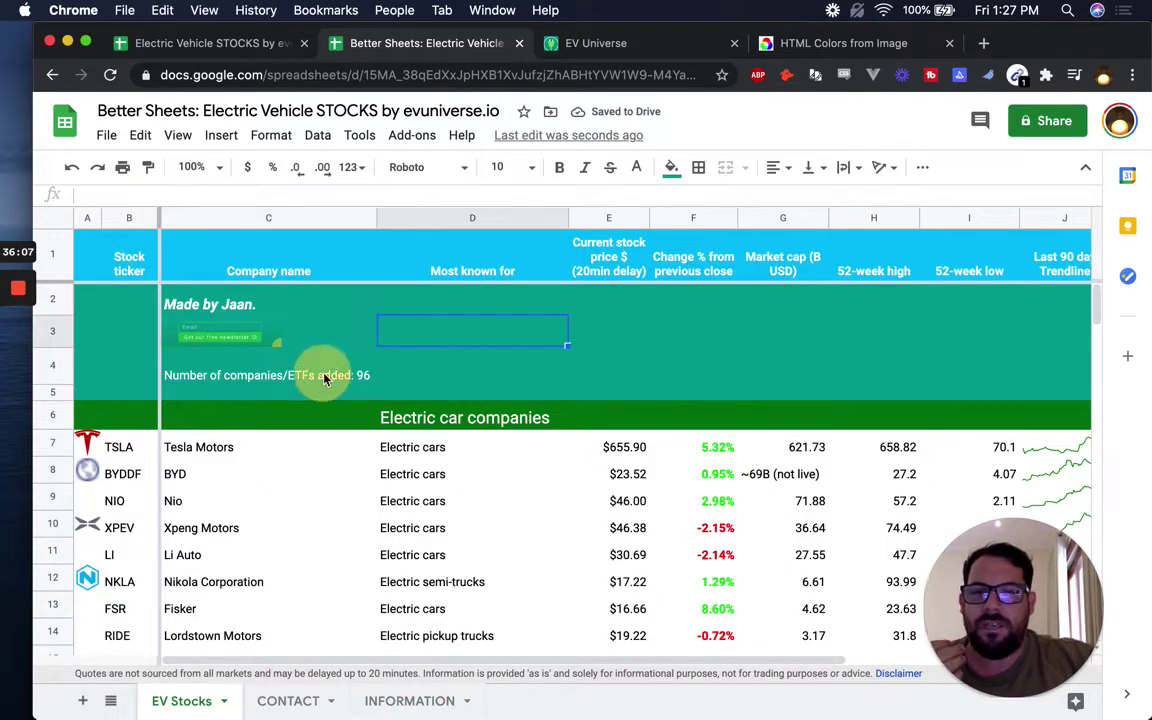
{"action": "key", "text": "Delete"}
Step: Merge cells C3:F4 around the newsletter image and centre the merged cell's content horizontally
{"action": "left_click", "coordinate": [245, 335]}
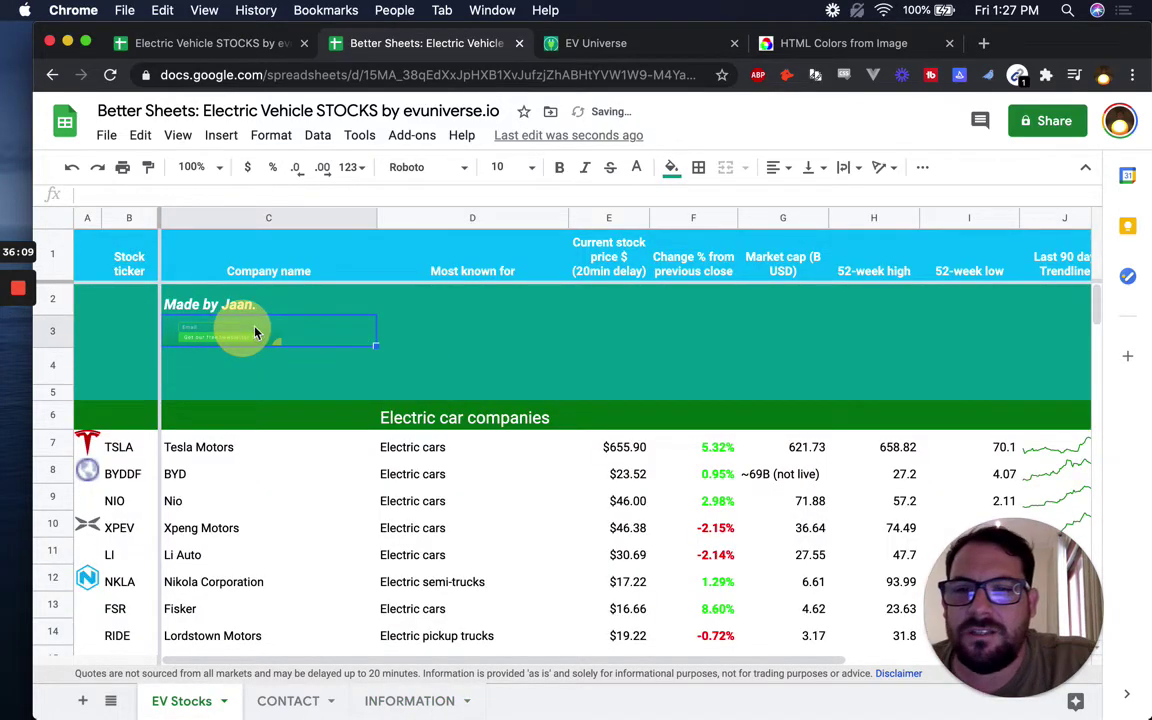
{"action": "left_click", "coordinate": [660, 368]}
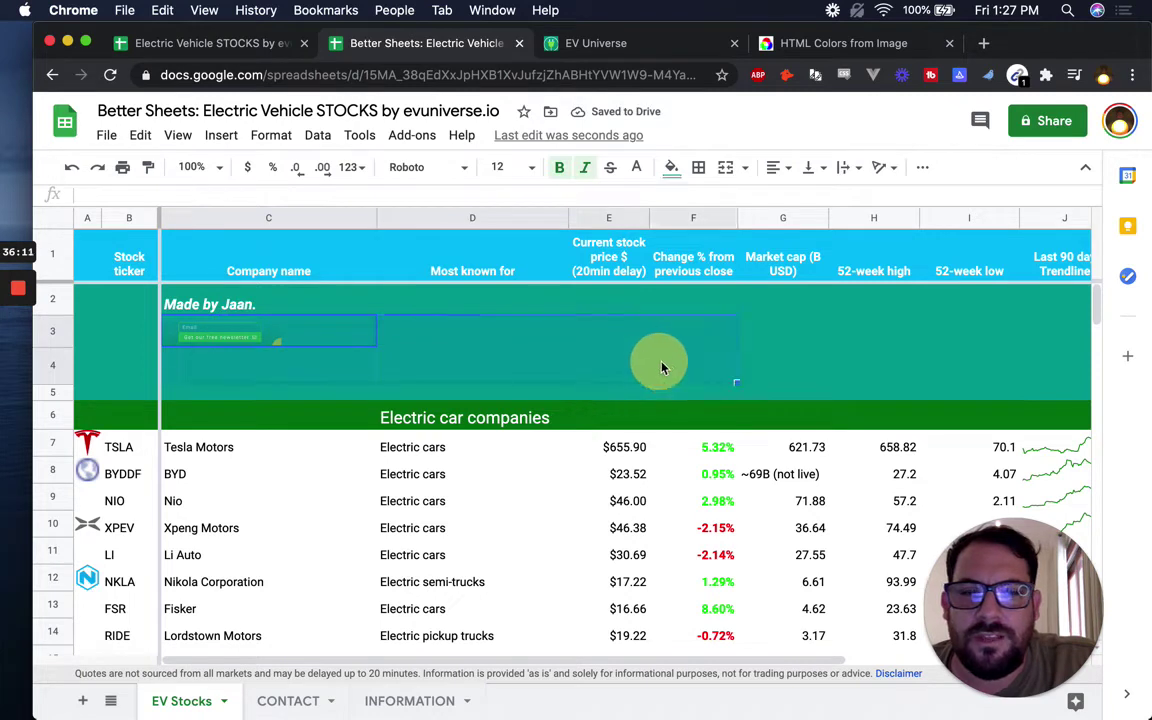
{"action": "left_click", "coordinate": [726, 167]}
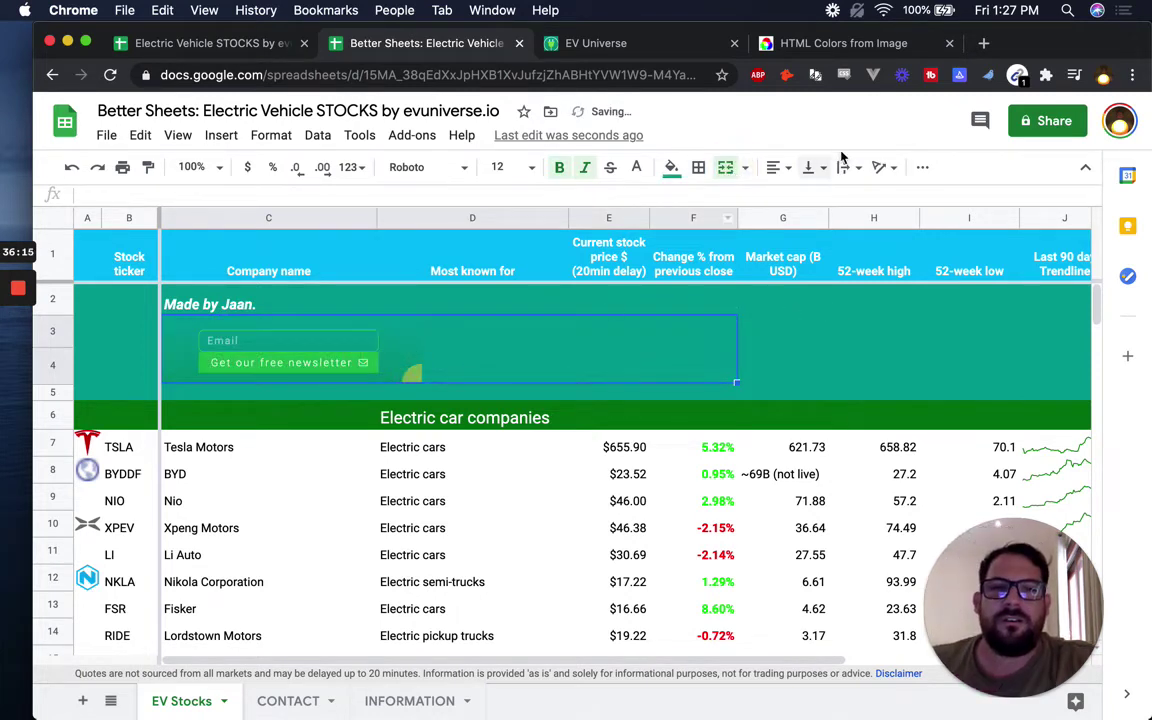
{"action": "left_click", "coordinate": [775, 168]}
{"action": "key", "text": "super+shift+e"}
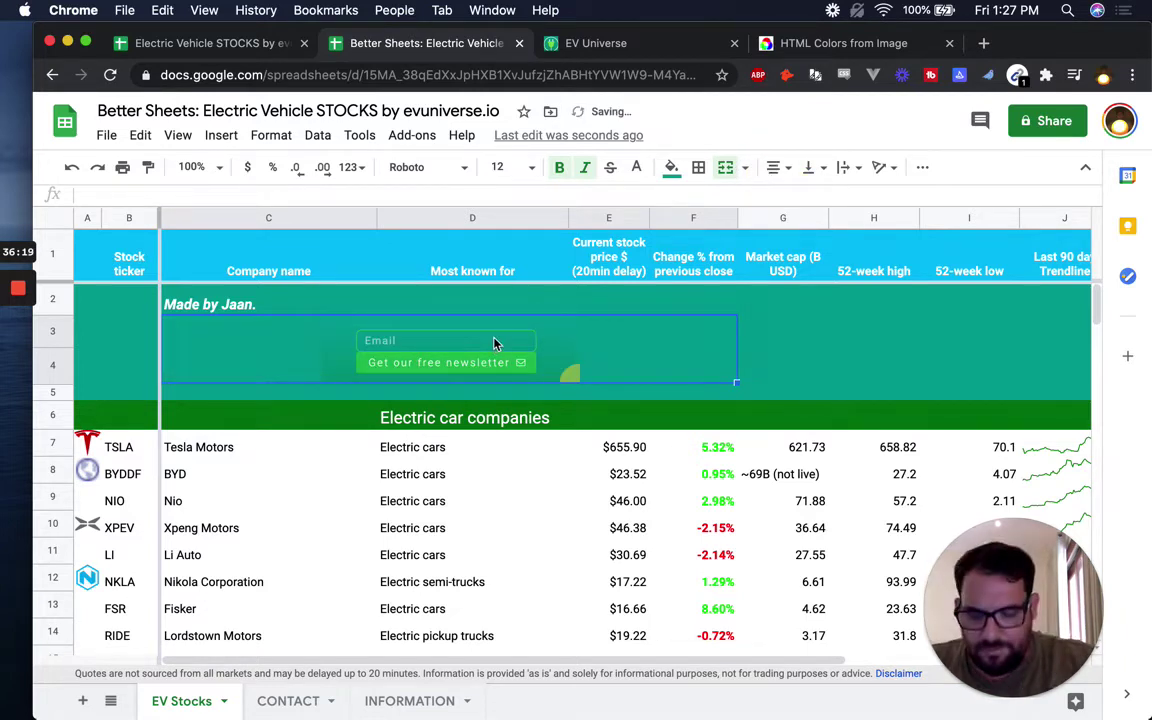
Step: Insert a link to evuniverse.io in the merged cell C3:F4
{"action": "key", "text": "super+k"}
{"action": "type", "text": "eu"}
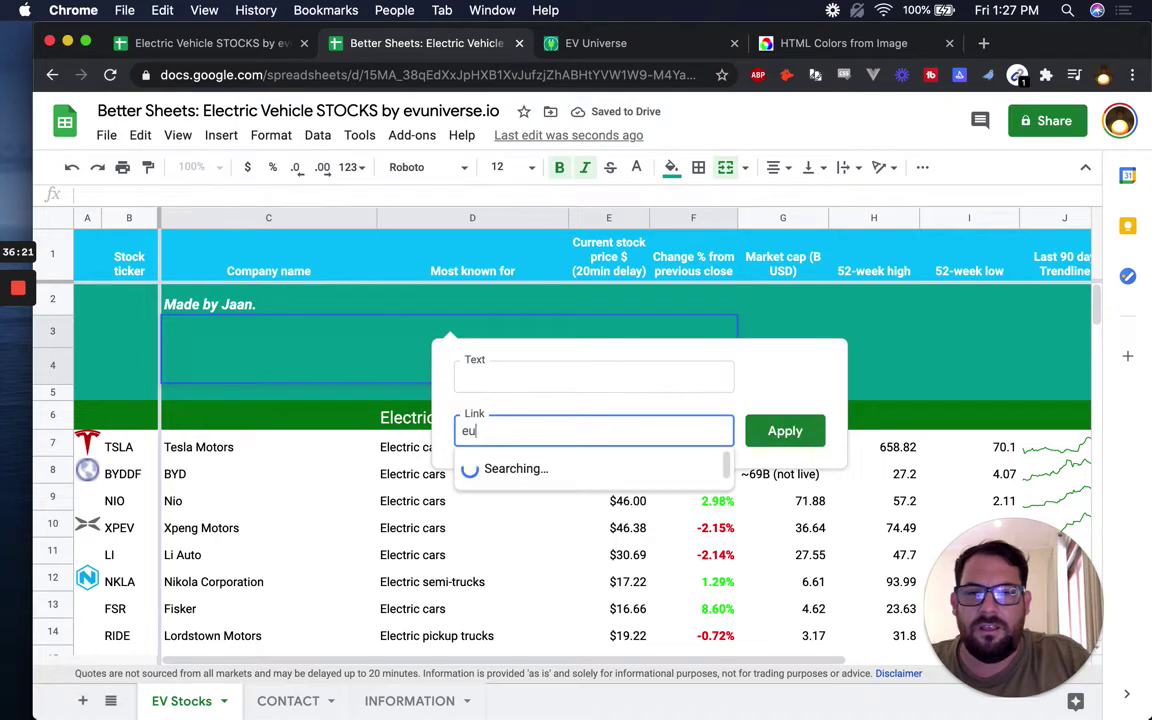
{"action": "type", "text": "unis"}
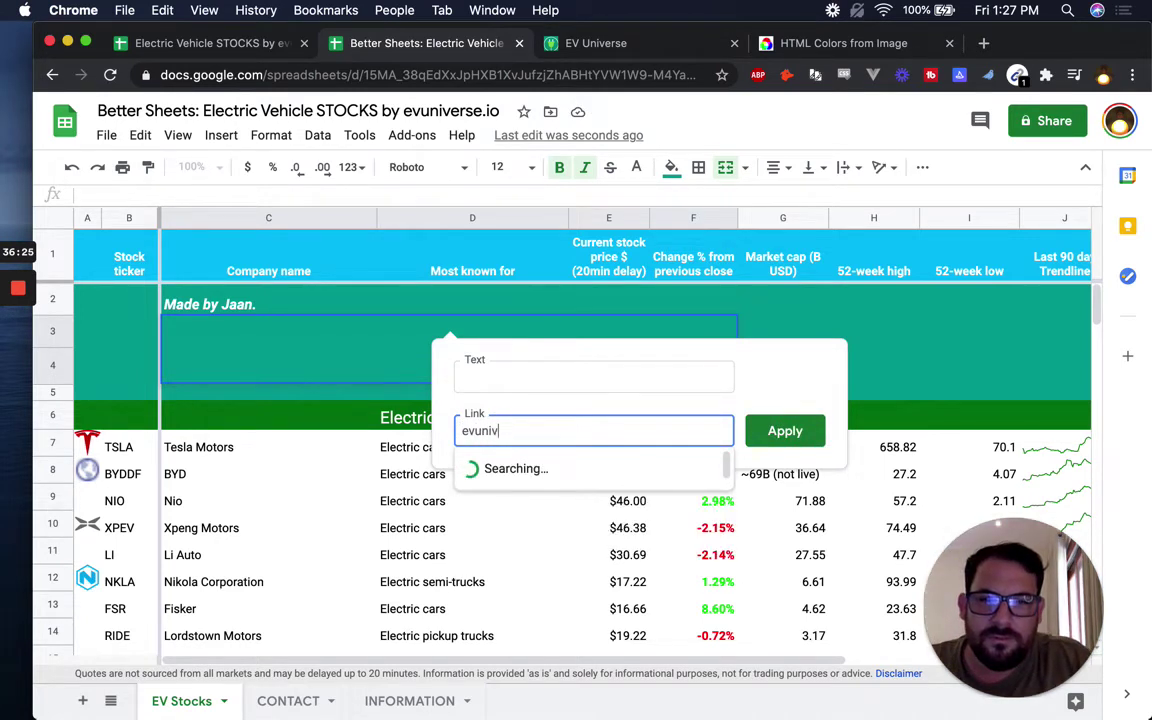
{"action": "type", "text": "erse.io"}
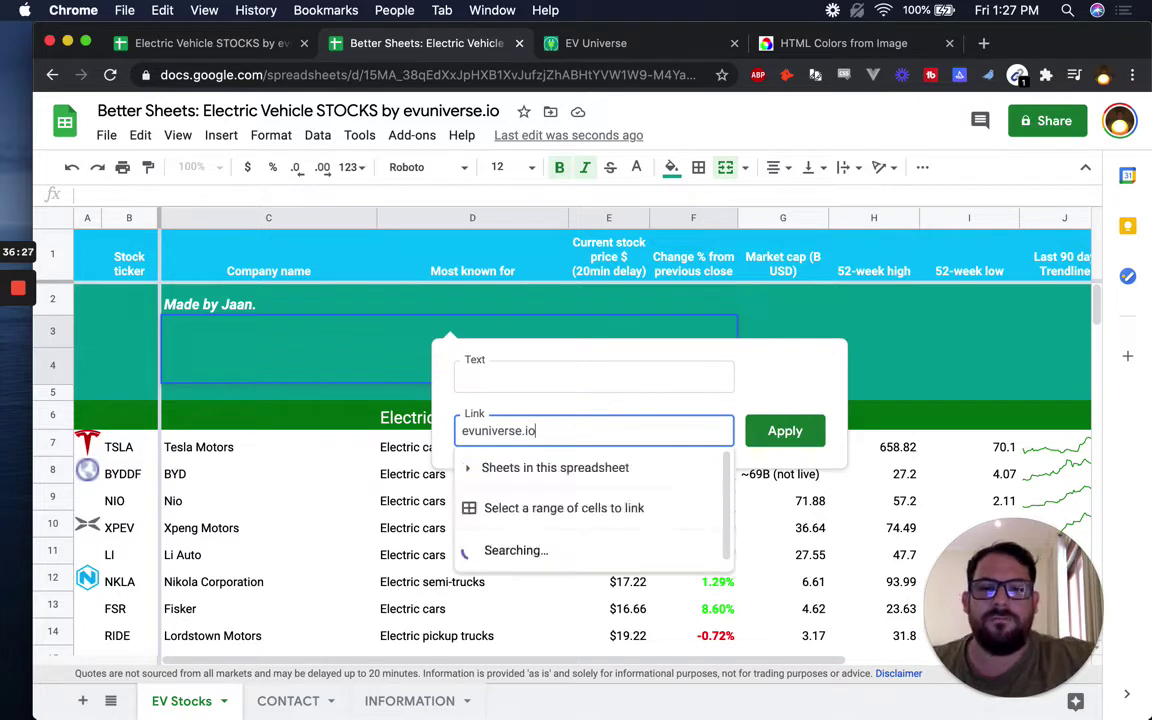
{"action": "key", "text": "Return"}
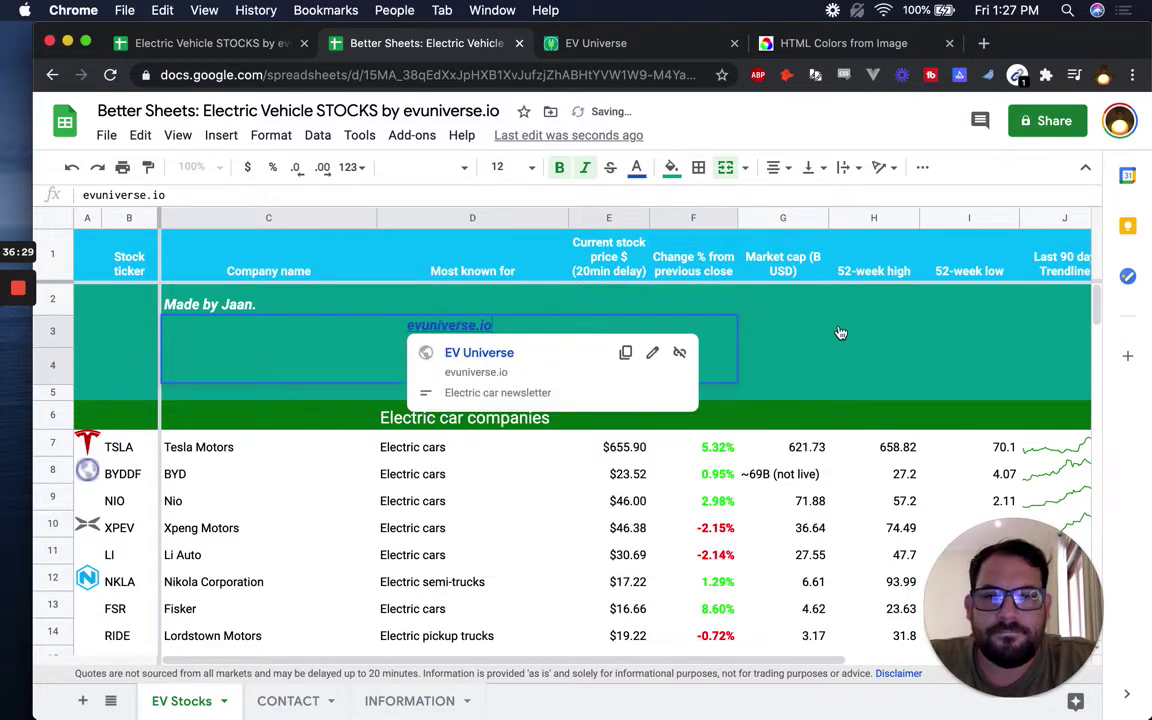
Step: Vertically centre the evuniverse.io link in the merged cell
{"action": "left_click", "coordinate": [301, 333]}
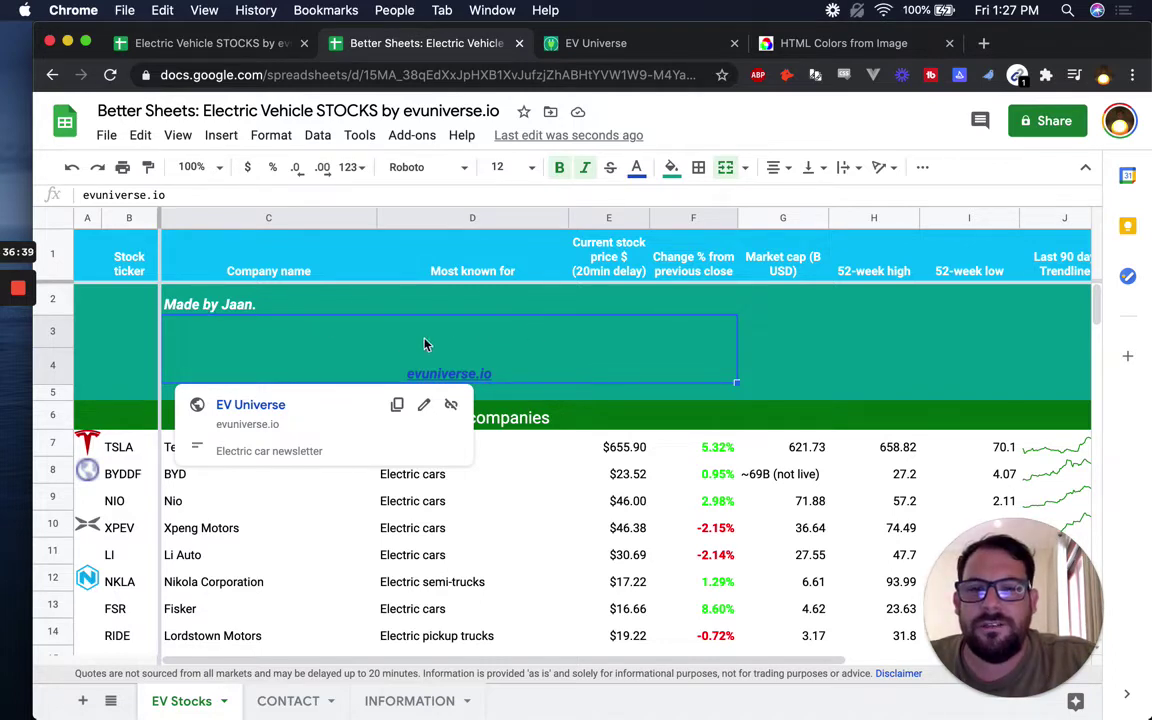
{"action": "left_click", "coordinate": [20, 322]}
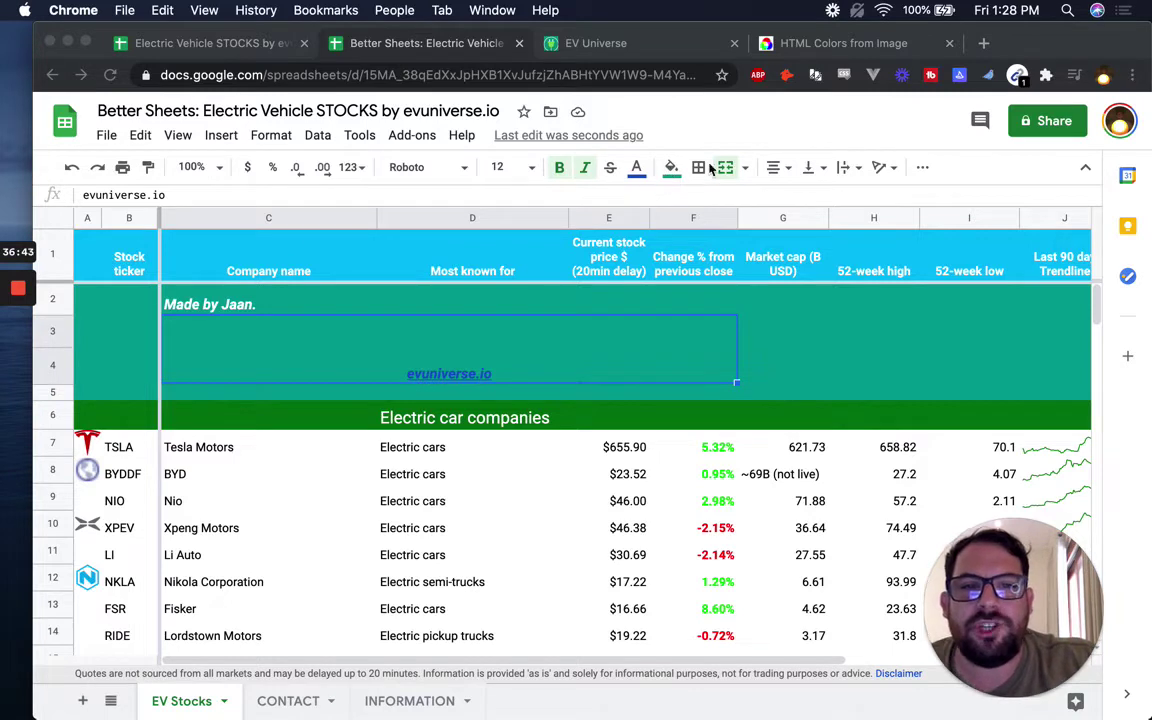
{"action": "left_click", "coordinate": [785, 170]}
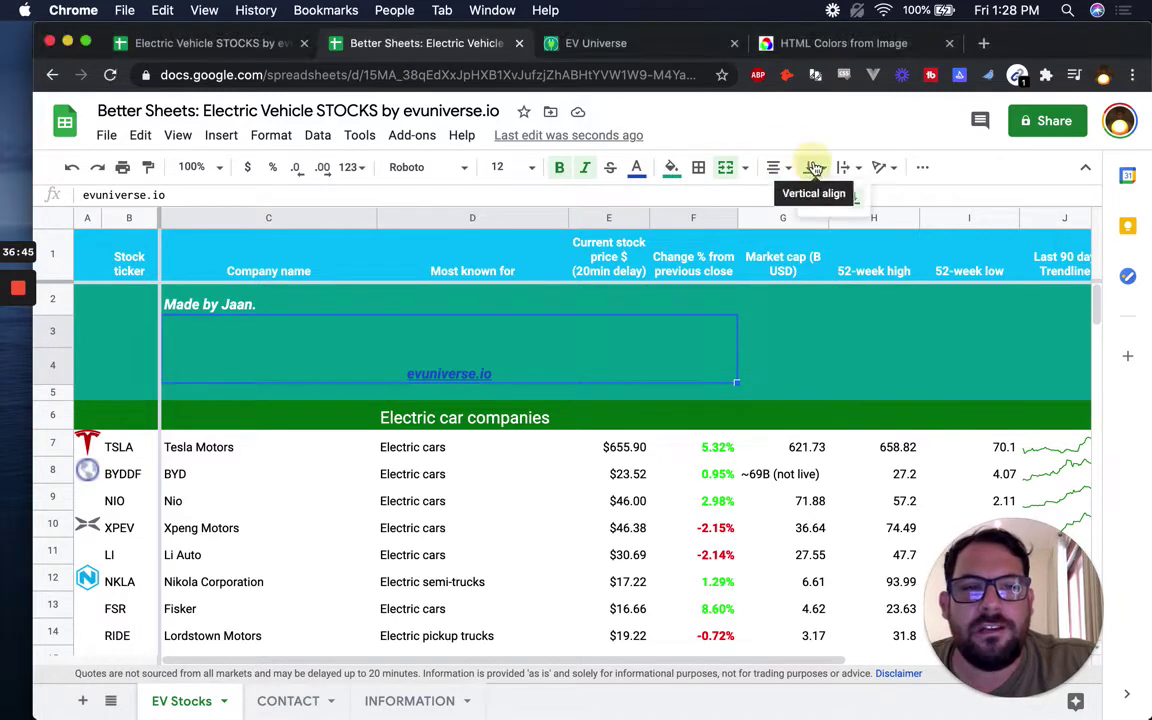
{"action": "left_click", "coordinate": [810, 167]}
{"action": "left_click", "coordinate": [833, 198]}
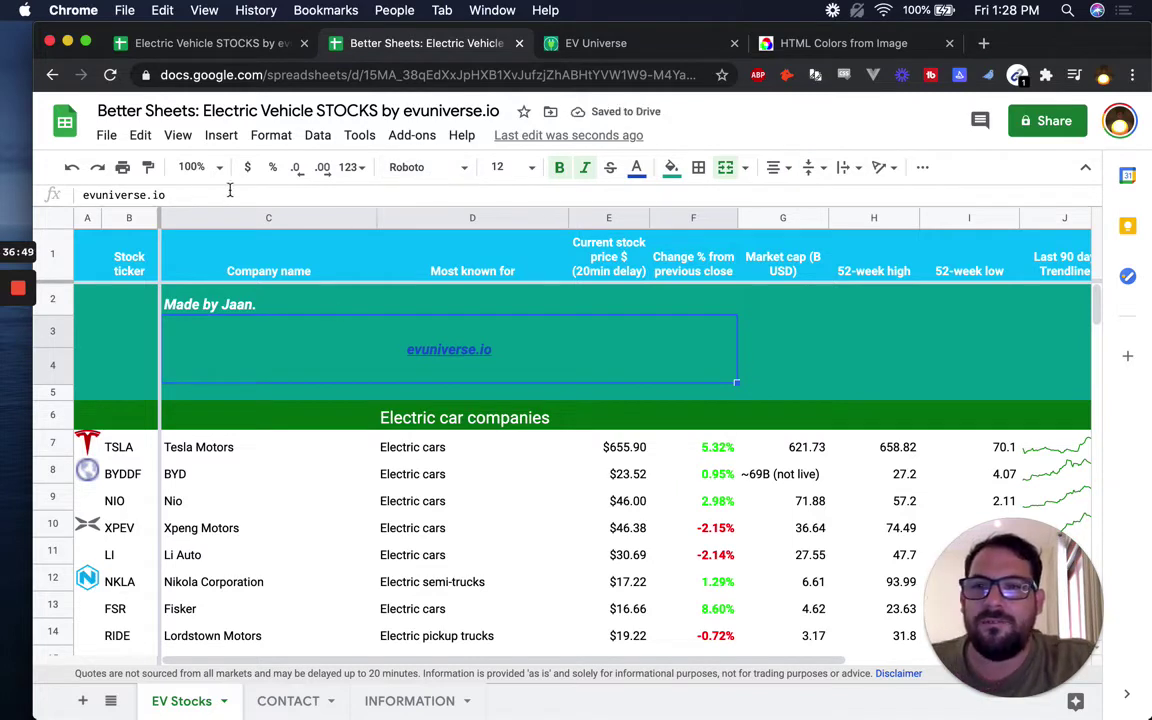
Step: Turn the merged cell's link text into the formula =hyperlink("Subscribe to evuniverse.io","evuniverse.io")
{"action": "left_click", "coordinate": [84, 194]}
{"action": "type", "text": "="}
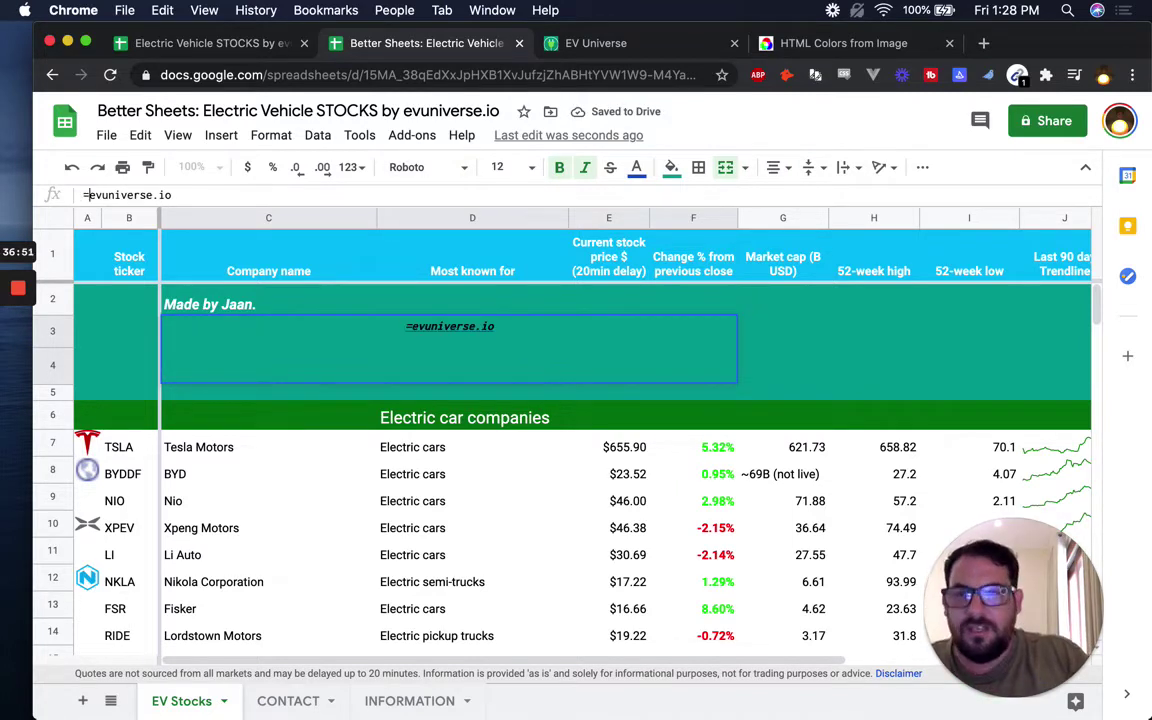
{"action": "type", "text": "hyperlink("}
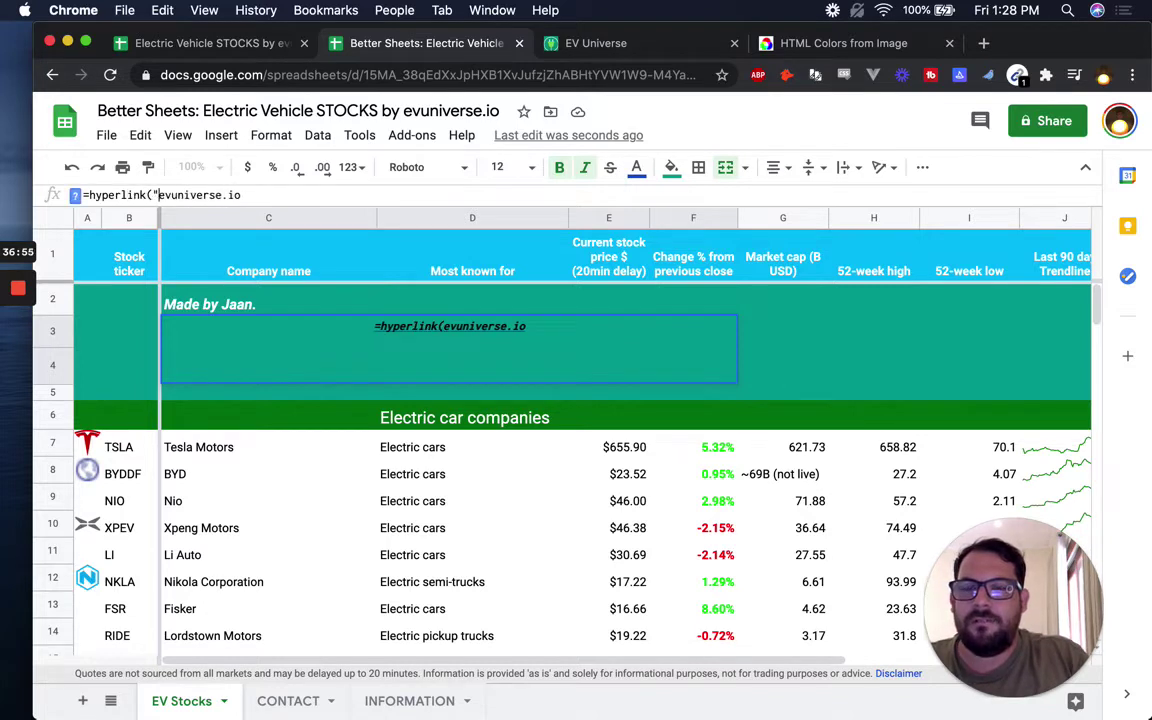
{"action": "type", "text": "\""}
{"action": "key", "text": "Delete"}
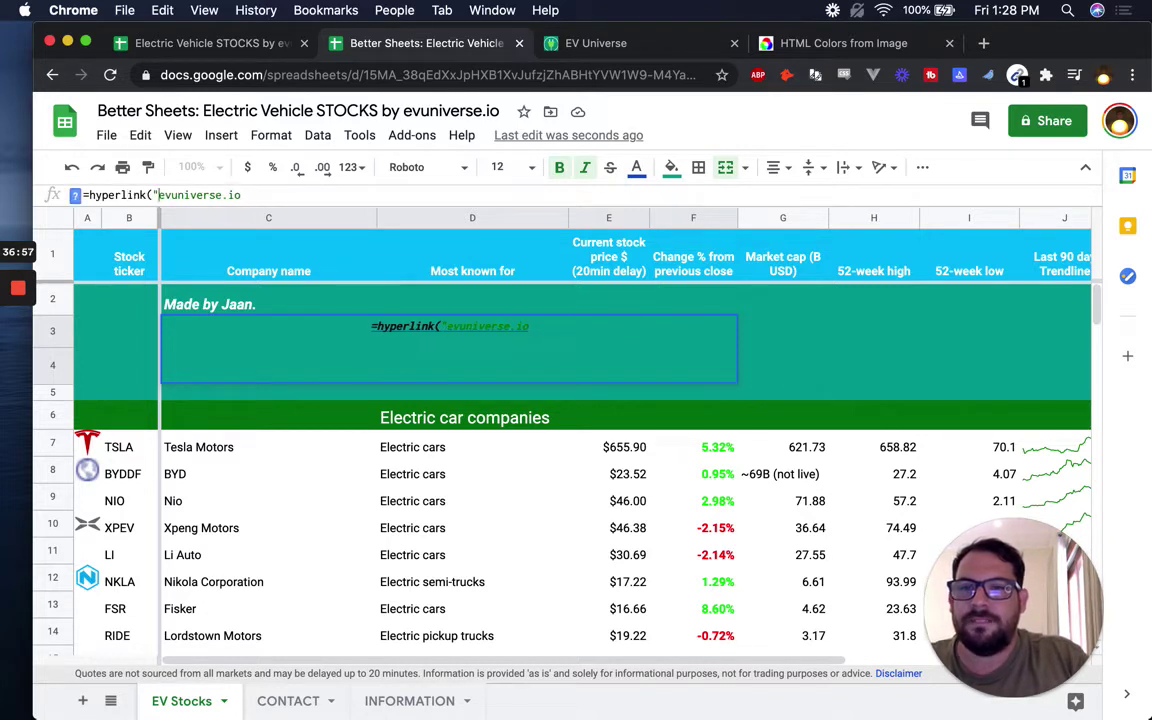
{"action": "type", "text": "Subscribe t"}
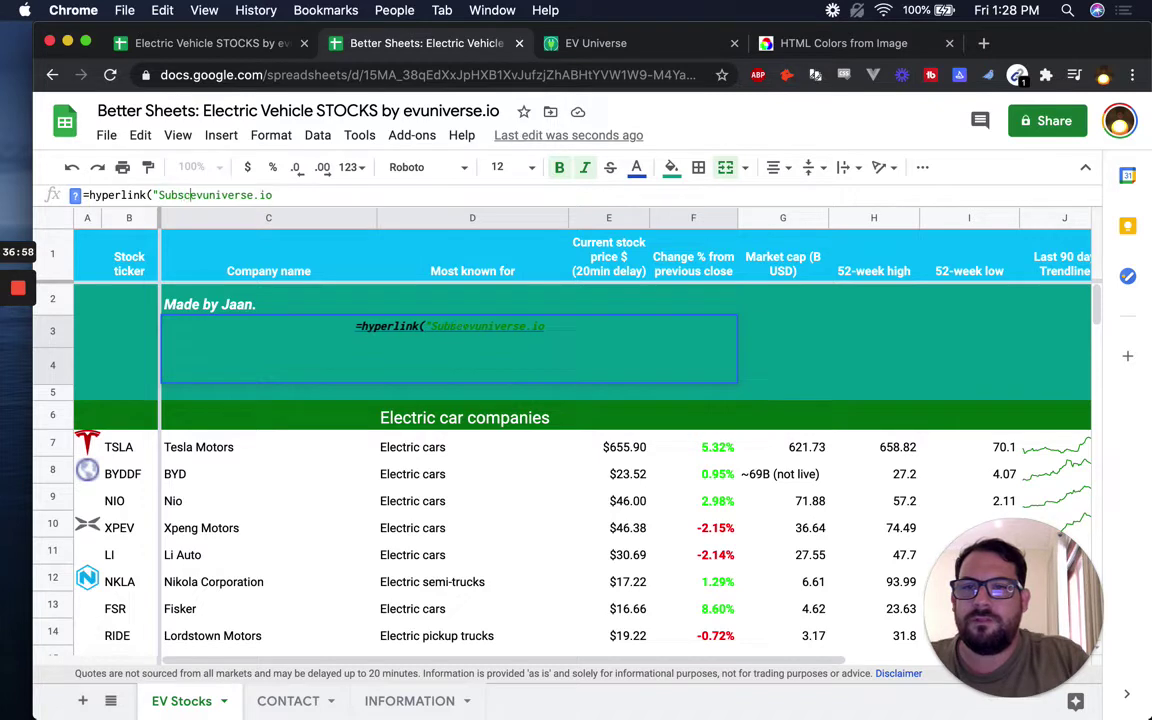
{"action": "type", "text": "o "}
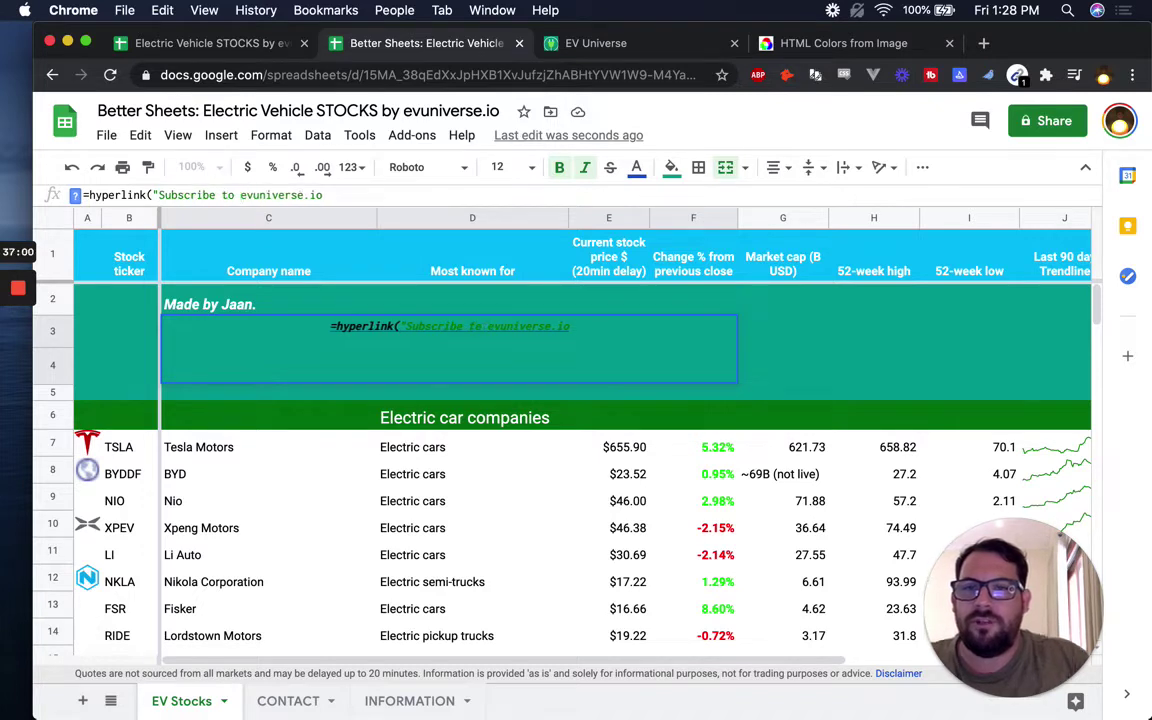
{"action": "type", "text": "\", "}
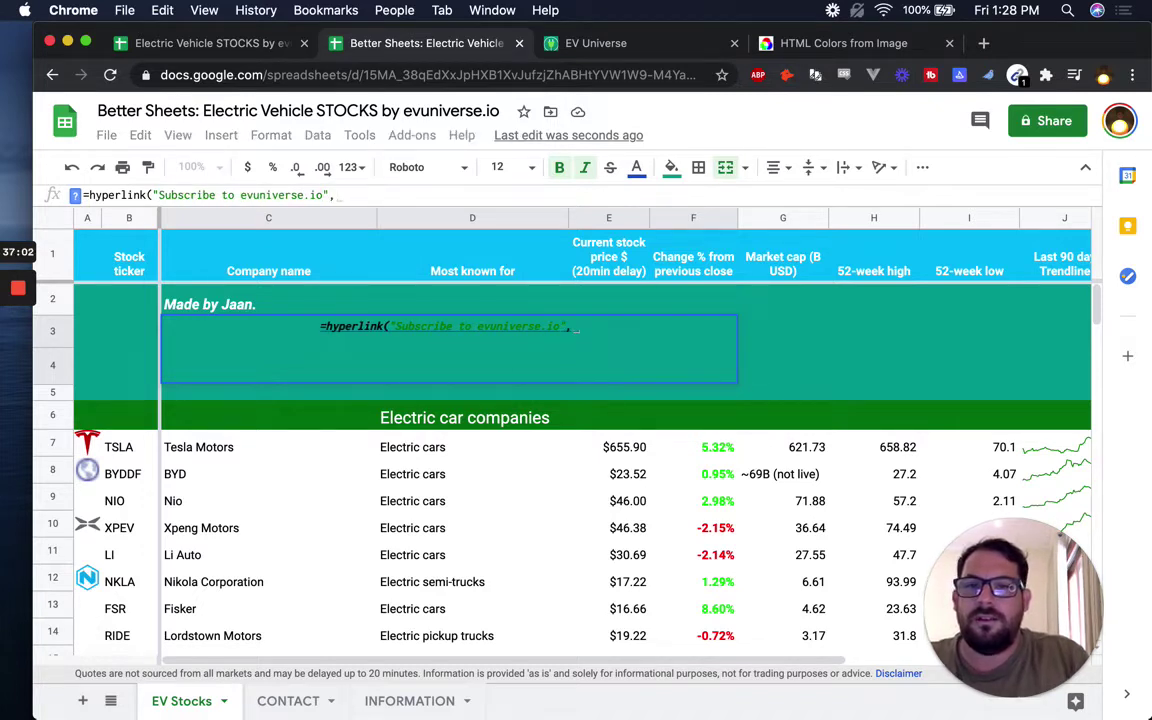
{"action": "type", "text": "\"evuniverse.io\")\""}
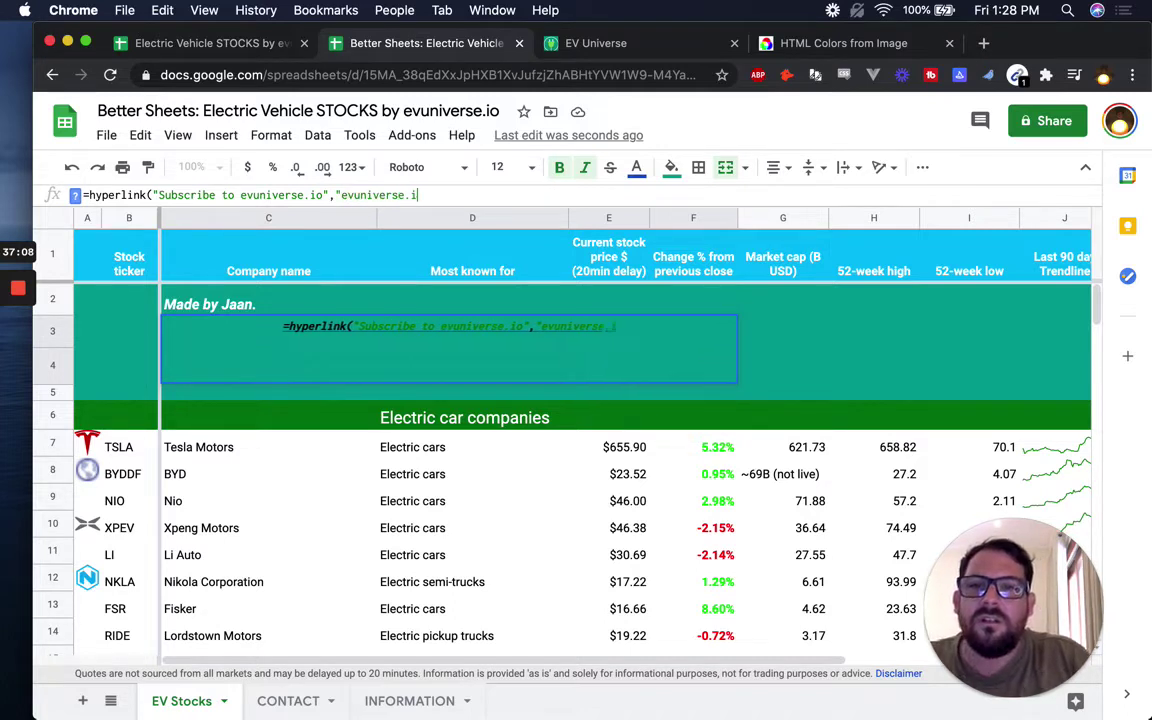
{"action": "key", "text": "BackSpace"}
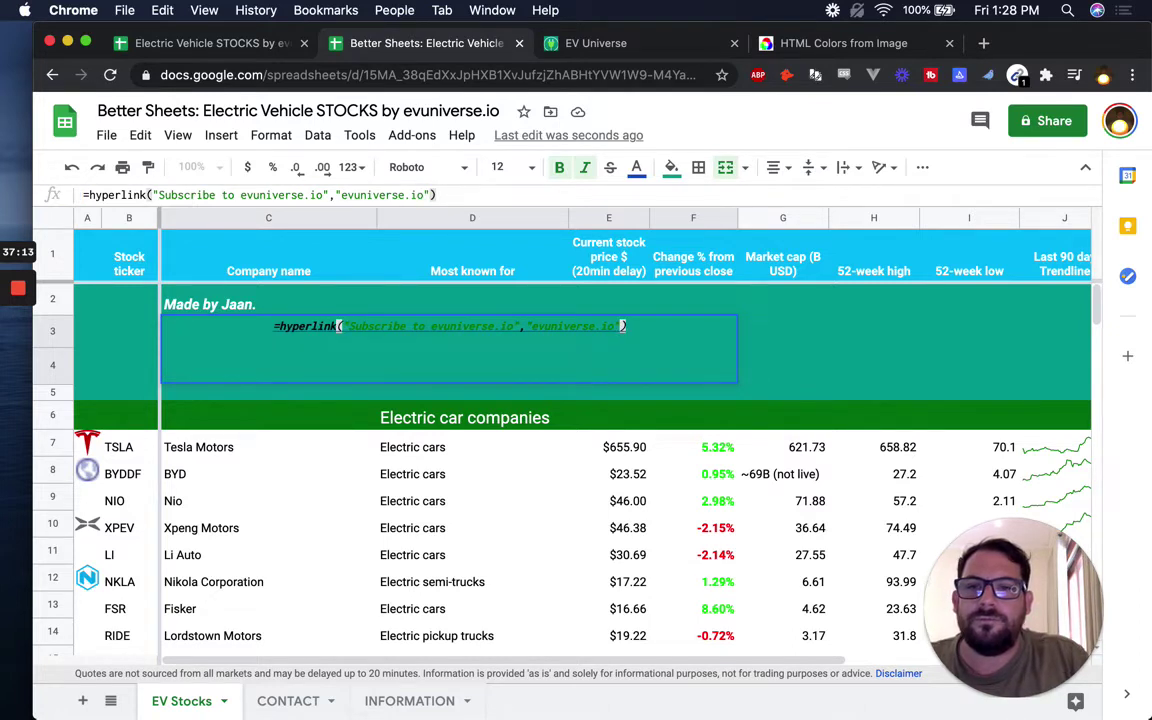
{"action": "key", "text": "Return"}
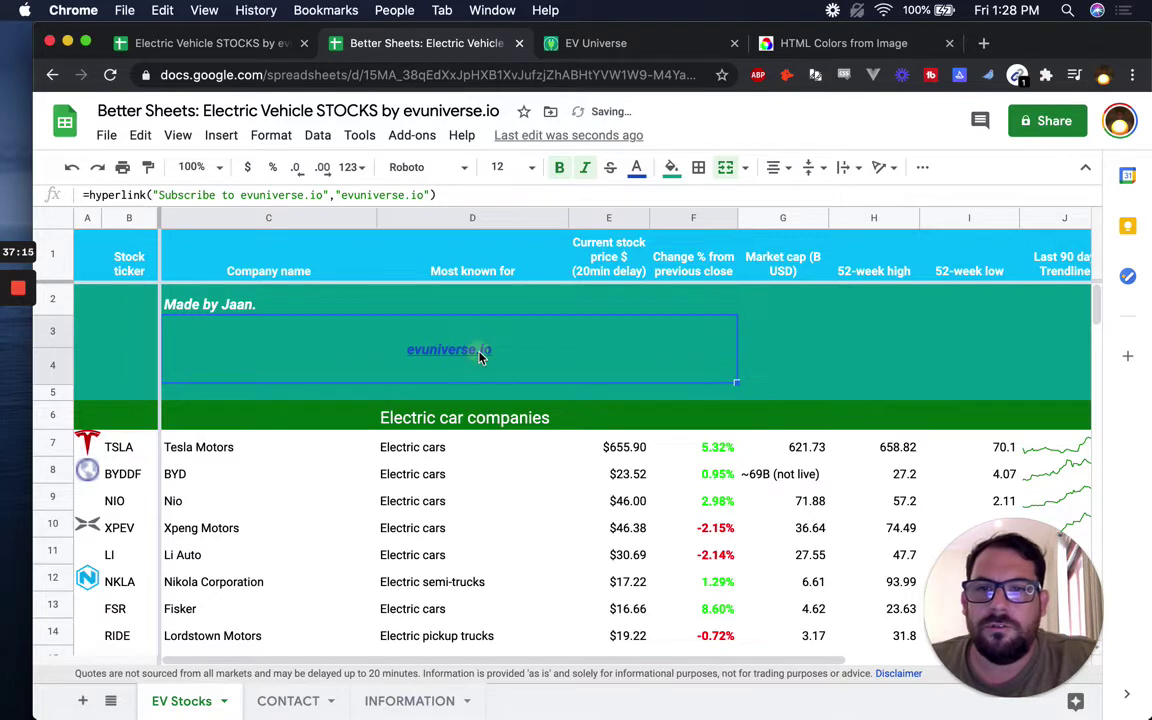
Step: Swap the two arguments in the merged cell so its formula reads =hyperlink("evuniverse.io","Subscribe to evuniverse.io")
{"action": "mouse_move", "coordinate": [491, 352]}
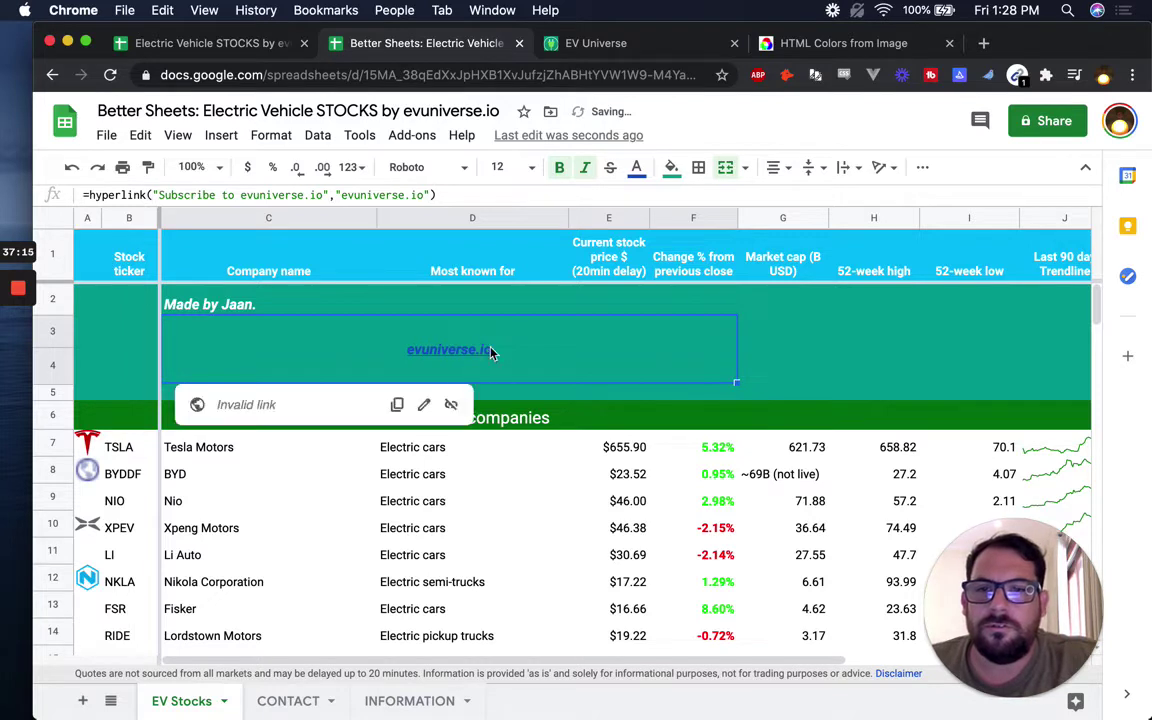
{"action": "left_click", "coordinate": [425, 405]}
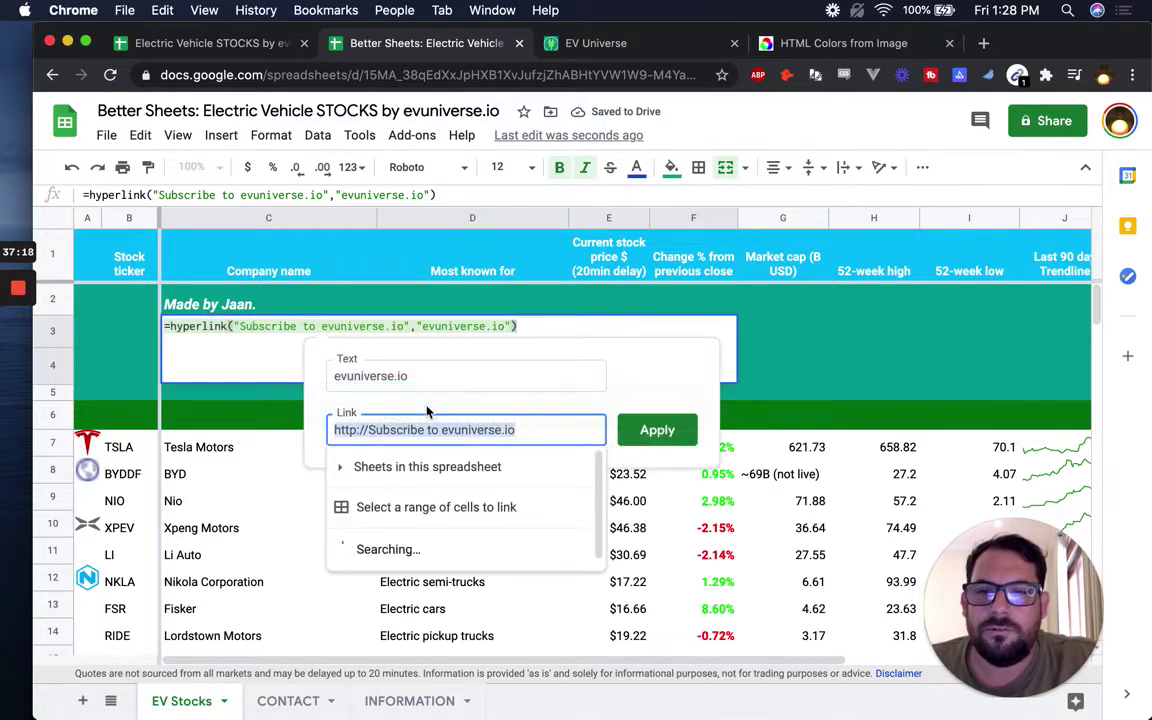
{"action": "left_click", "coordinate": [531, 428]}
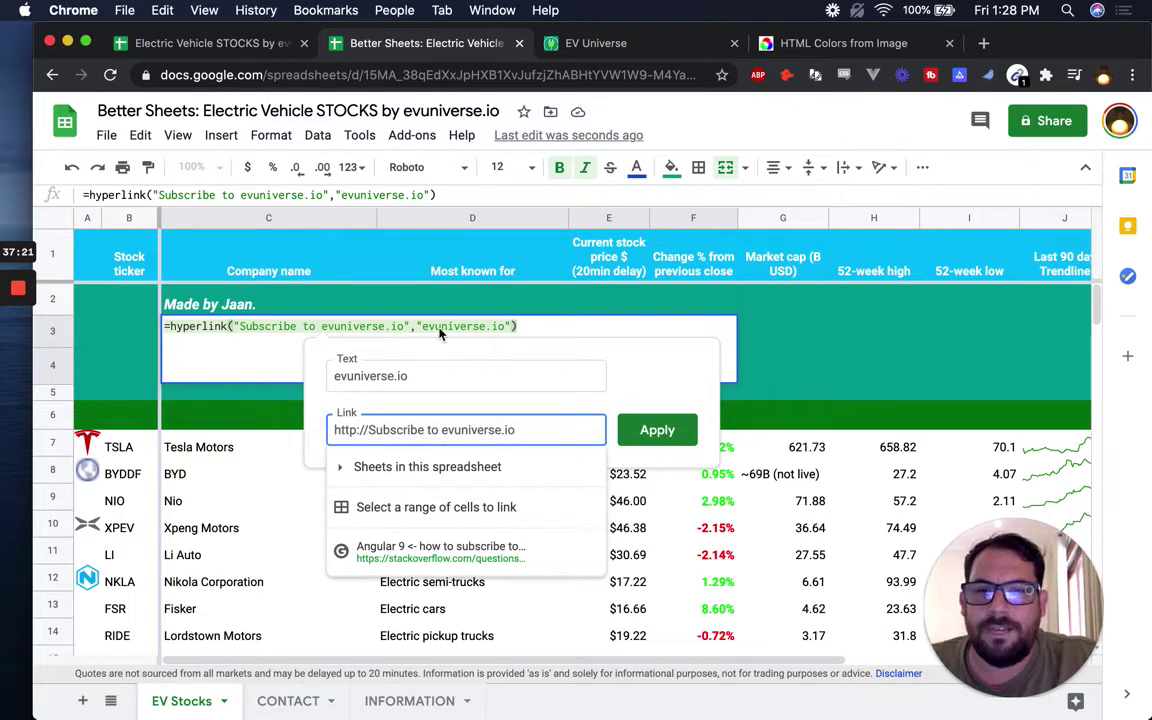
{"action": "key", "text": "Escape"}
{"action": "left_click", "coordinate": [404, 326]}
{"action": "left_click", "coordinate": [263, 322]}
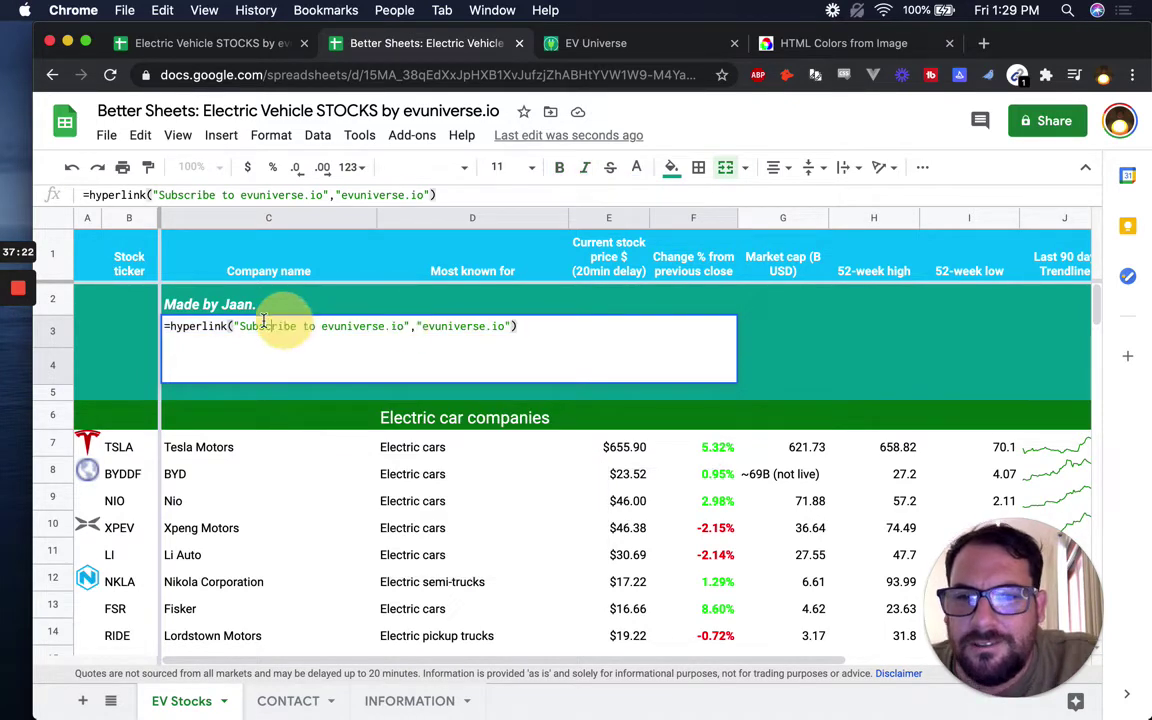
{"action": "left_click", "coordinate": [236, 326]}
{"action": "left_click_drag", "start_coordinate": [234, 326], "coordinate": [411, 321]}
{"action": "key", "text": "super+x"}
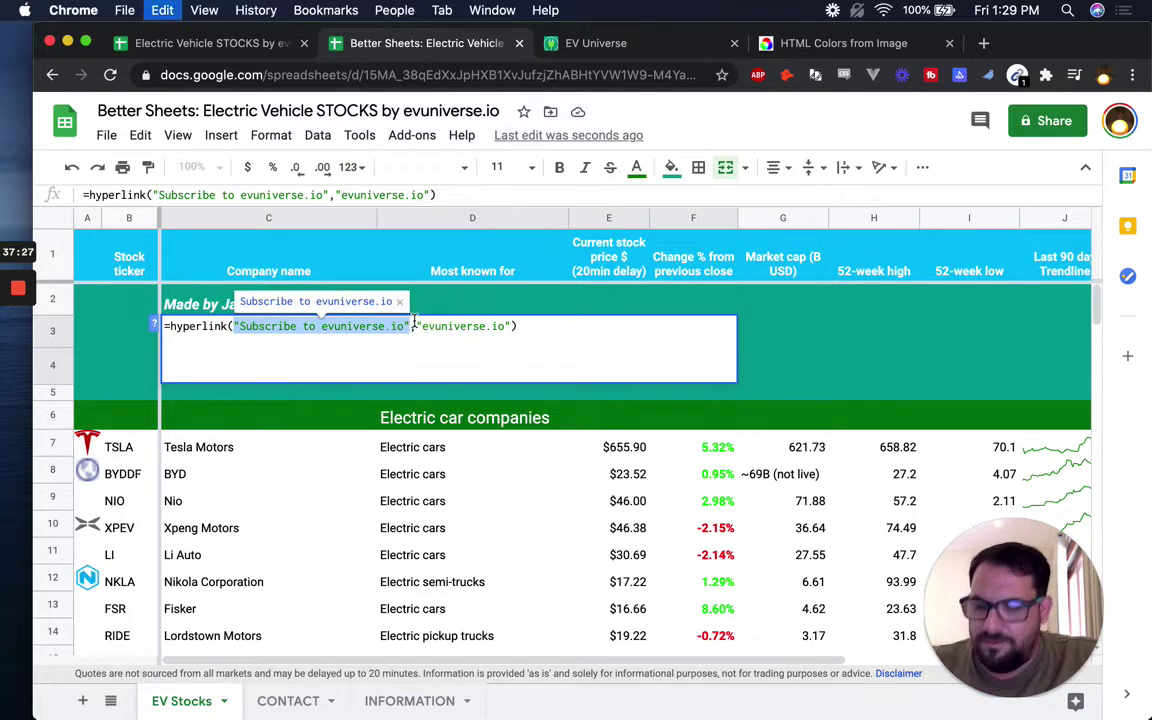
{"action": "key", "text": "BackSpace"}
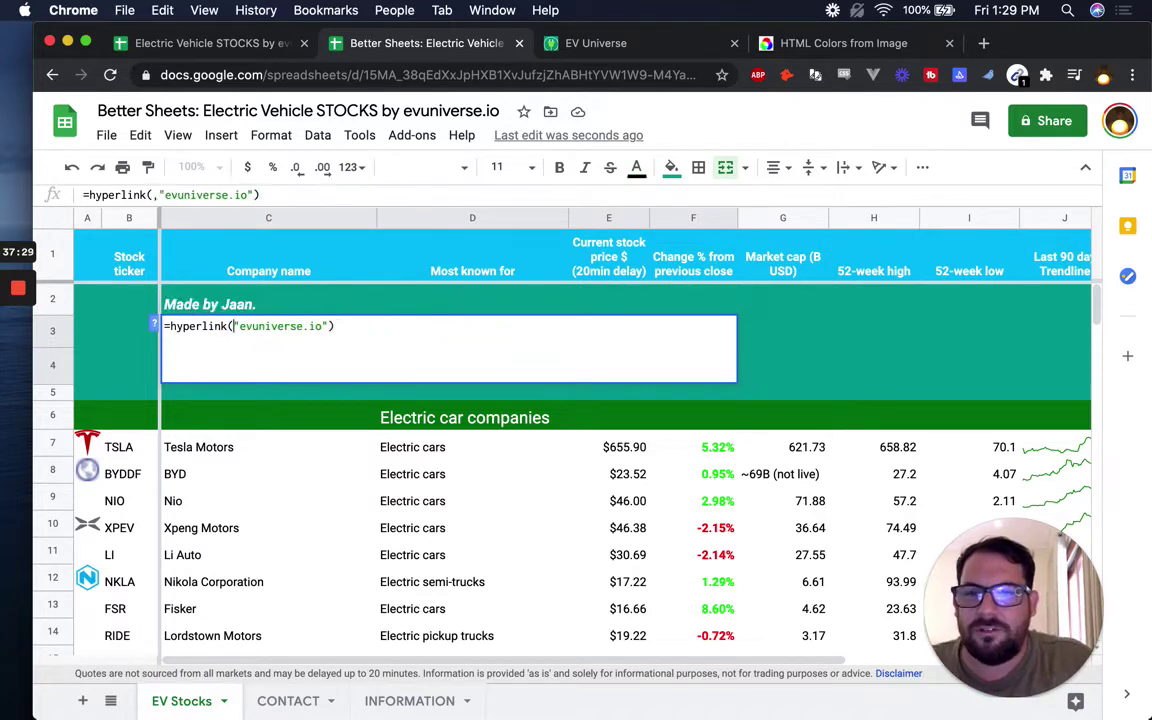
{"action": "type", "text": ","}
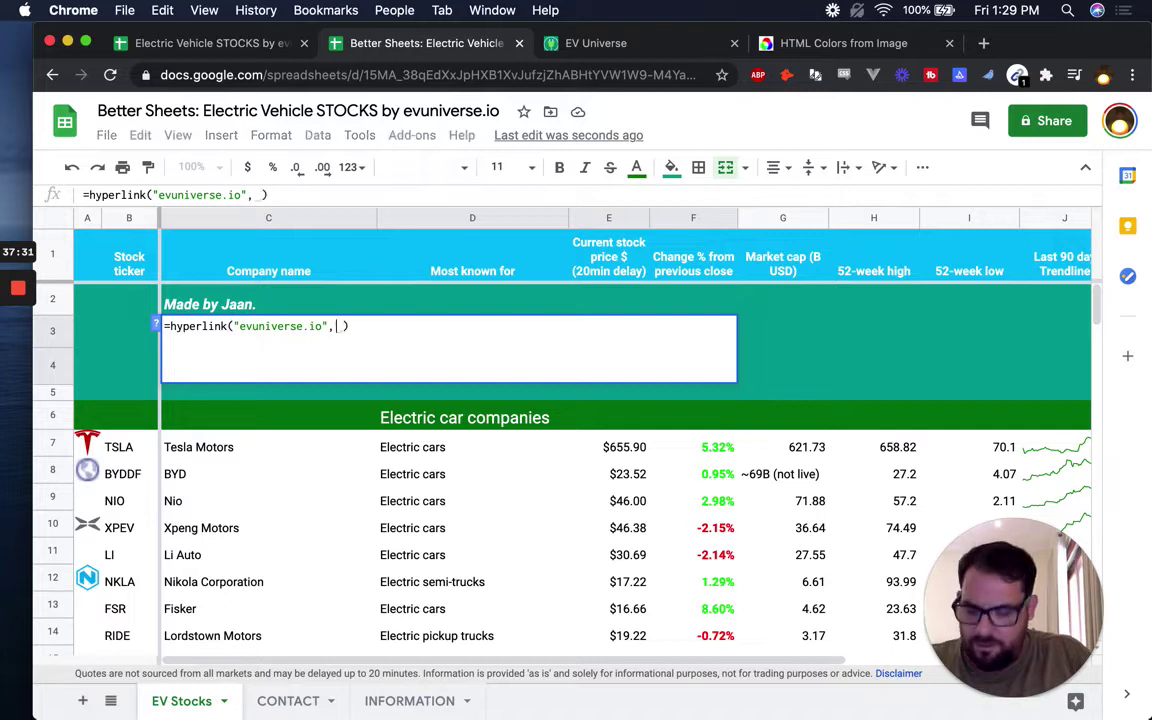
{"action": "key", "text": "super+v"}
{"action": "key", "text": "Return"}
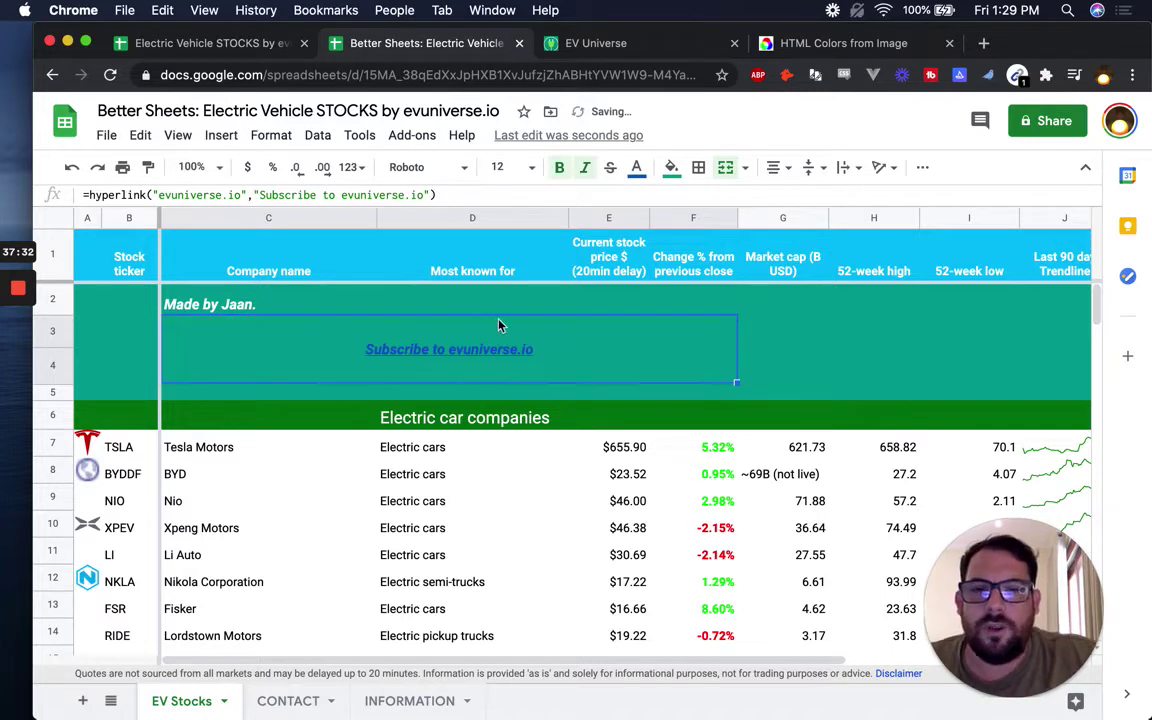
Step: Set the subscribe link's font to Pacifico at size 20
{"action": "left_click", "coordinate": [402, 167]}
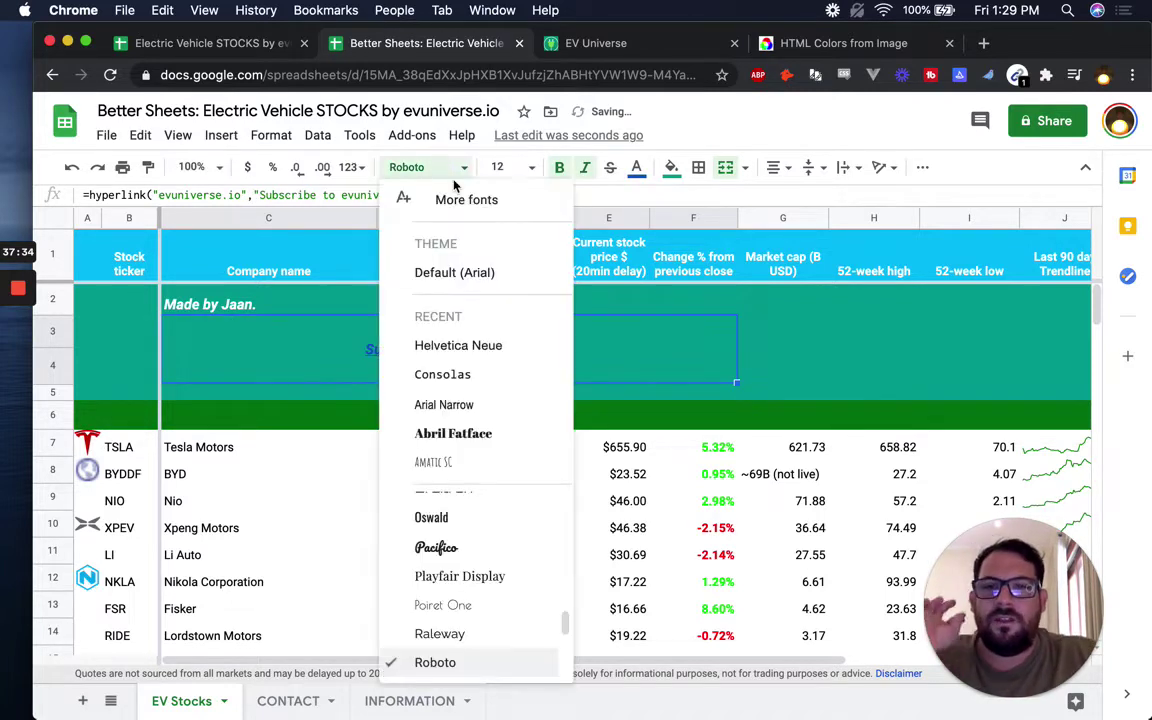
{"action": "scroll", "coordinate": [468, 536], "scroll_direction": "up", "scroll_amount": 1}
{"action": "left_click", "coordinate": [440, 565]}
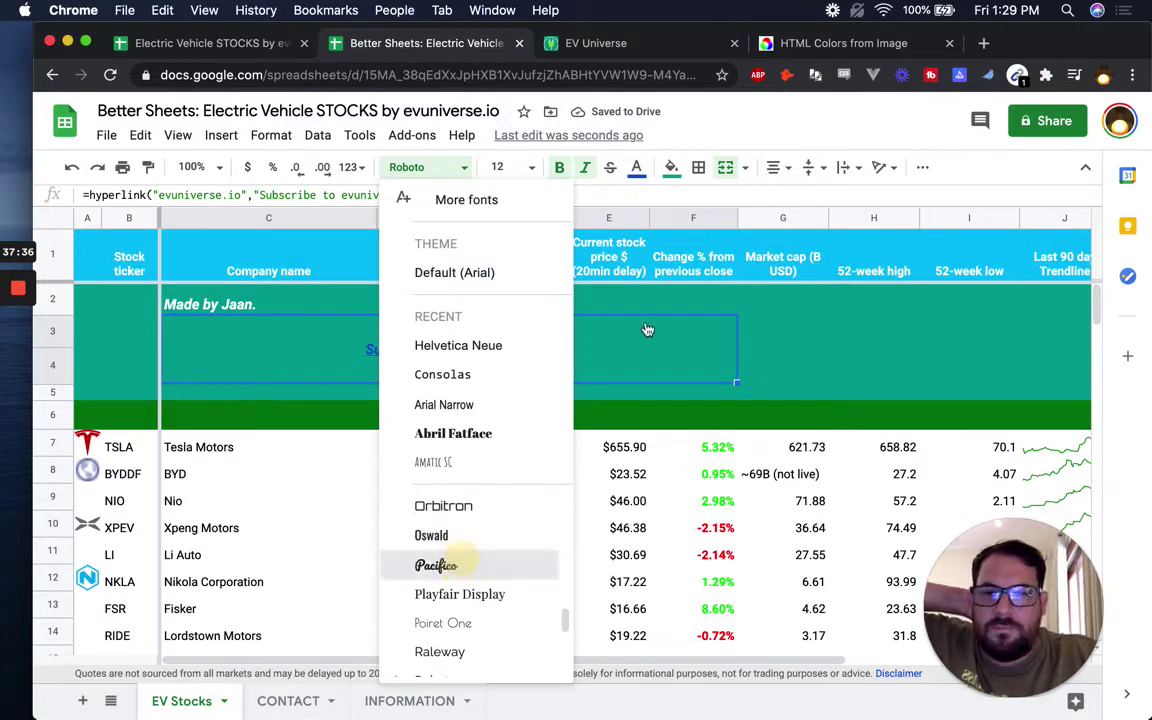
{"action": "left_click", "coordinate": [508, 167]}
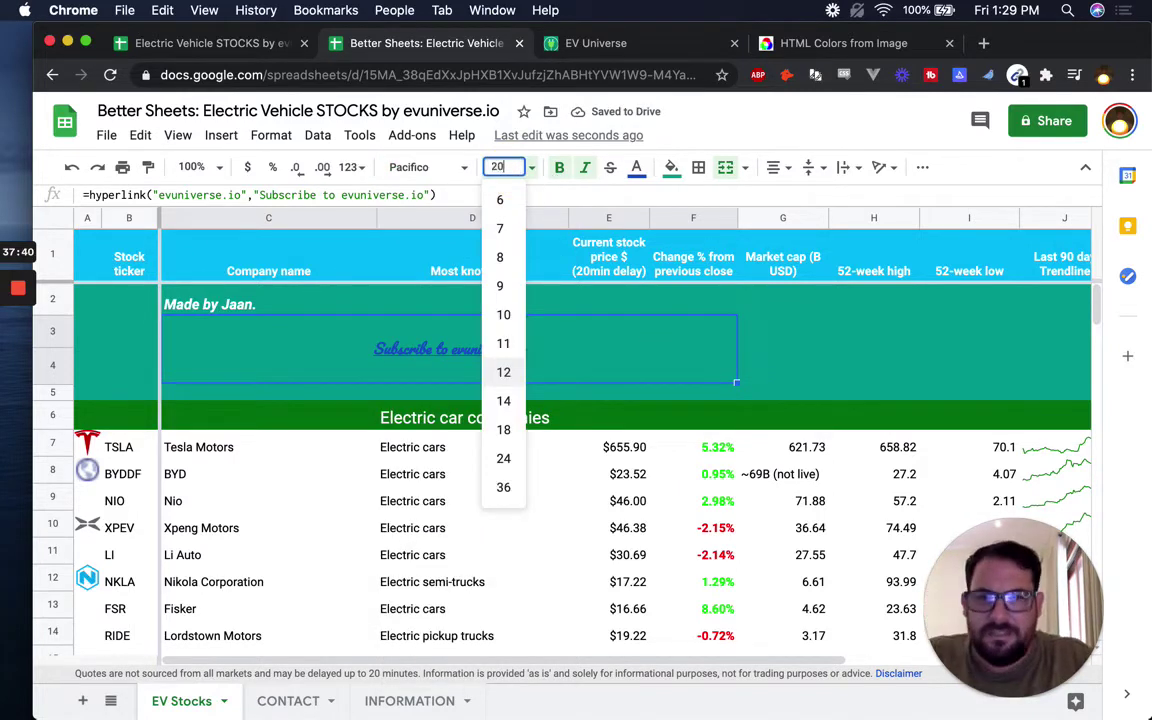
{"action": "key", "text": "Return"}
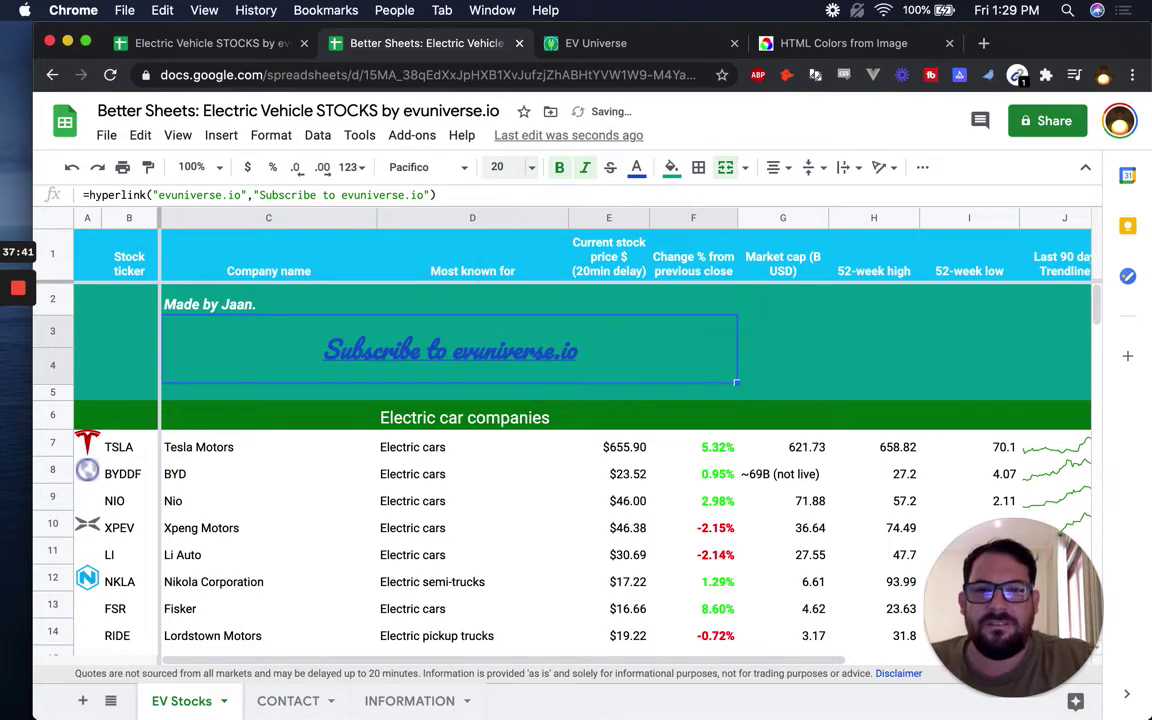
Step: Colour the subscribe link's text white and change its font to Helvetica Neue
{"action": "left_click", "coordinate": [636, 170]}
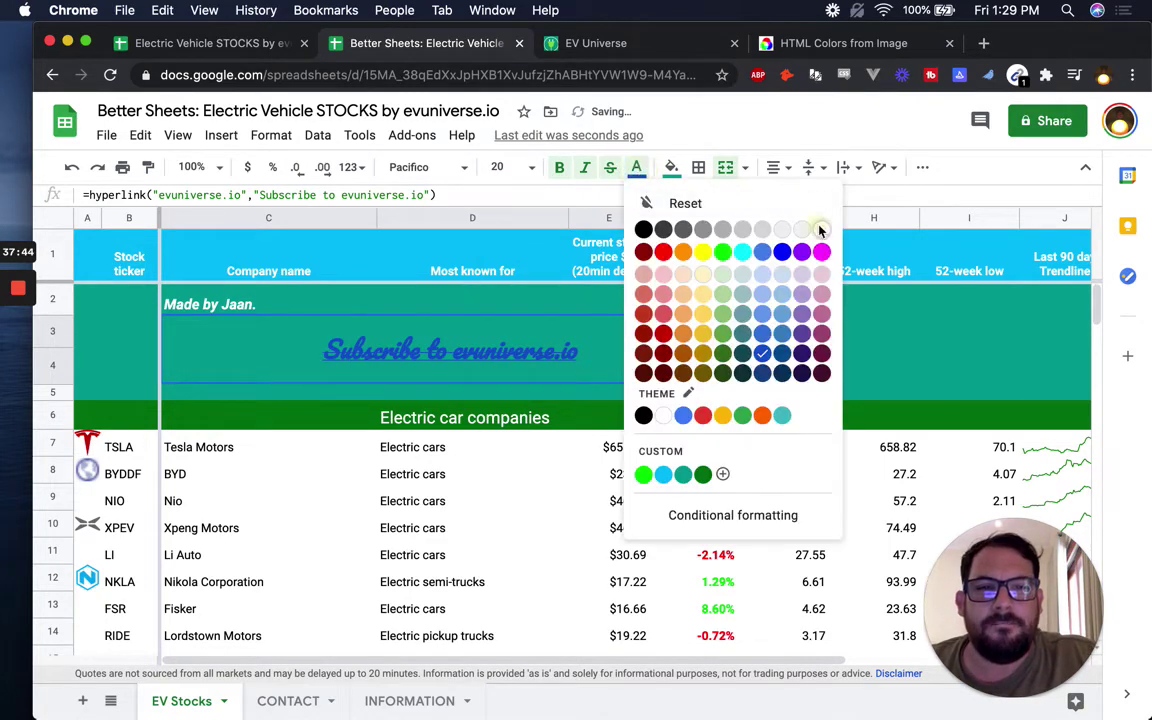
{"action": "left_click", "coordinate": [818, 229]}
{"action": "left_click", "coordinate": [638, 172]}
{"action": "left_click", "coordinate": [630, 172]}
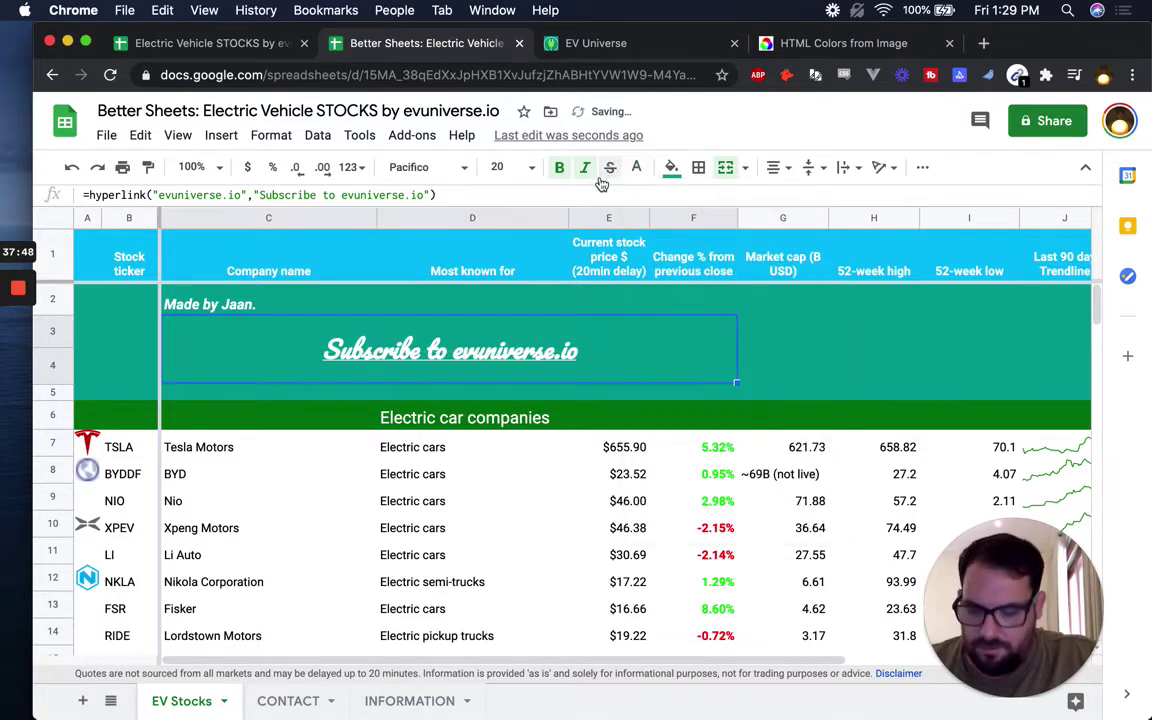
{"action": "left_click", "coordinate": [422, 168]}
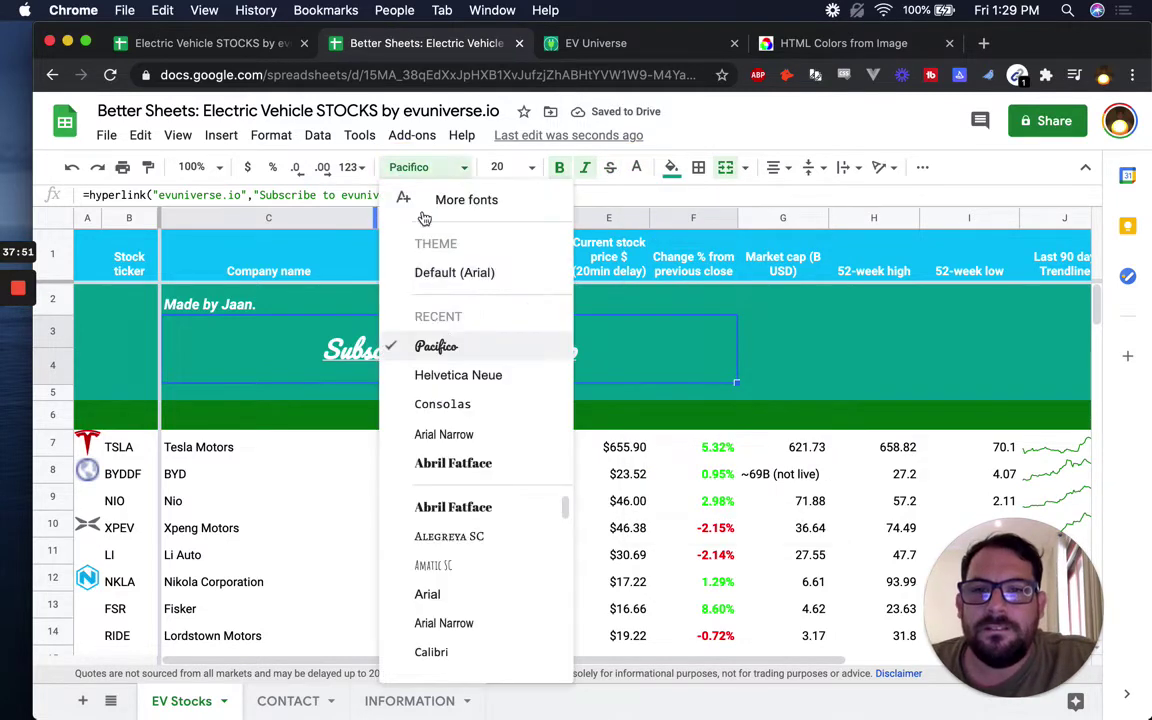
{"action": "left_click", "coordinate": [462, 376]}
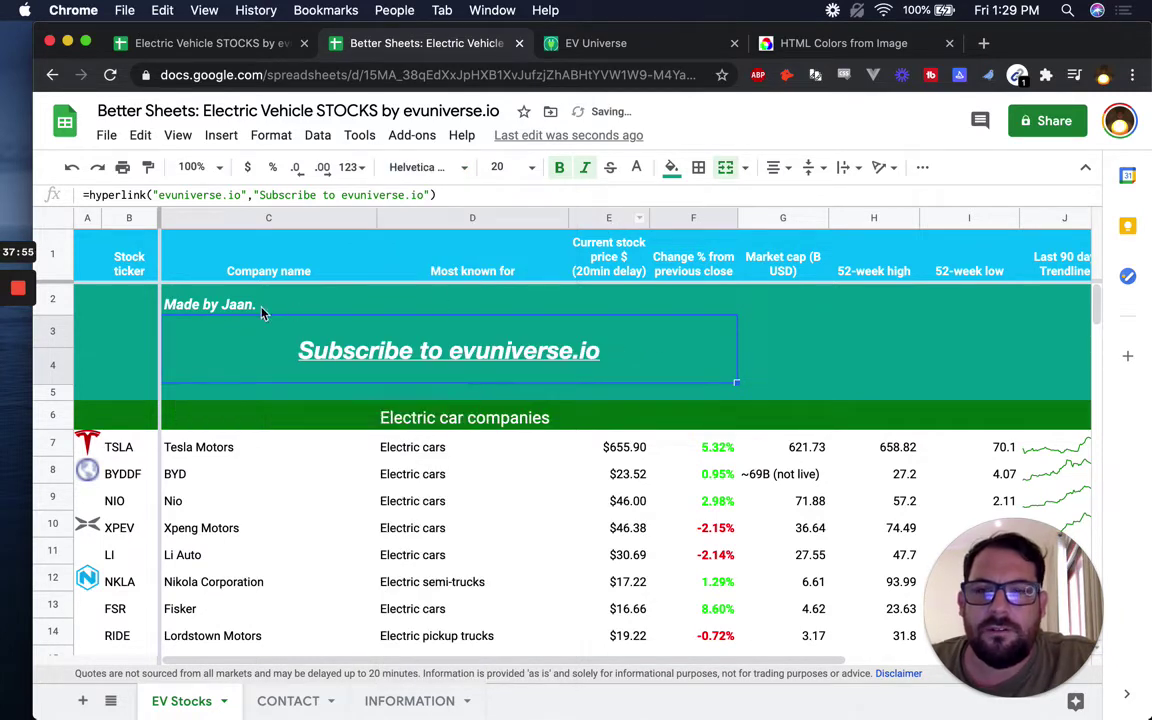
Step: Centre the author credit in C2 horizontally and merge cells C2:E2 around it
{"action": "left_click", "coordinate": [229, 303]}
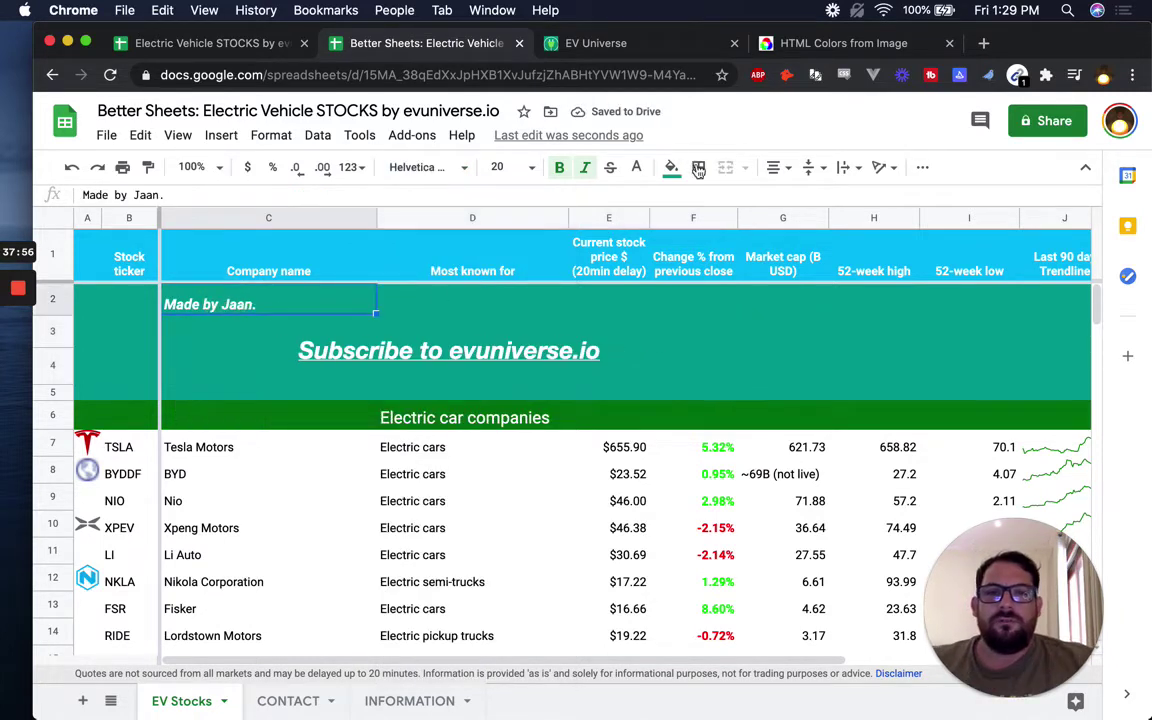
{"action": "left_click", "coordinate": [780, 170]}
{"action": "left_click", "coordinate": [799, 197]}
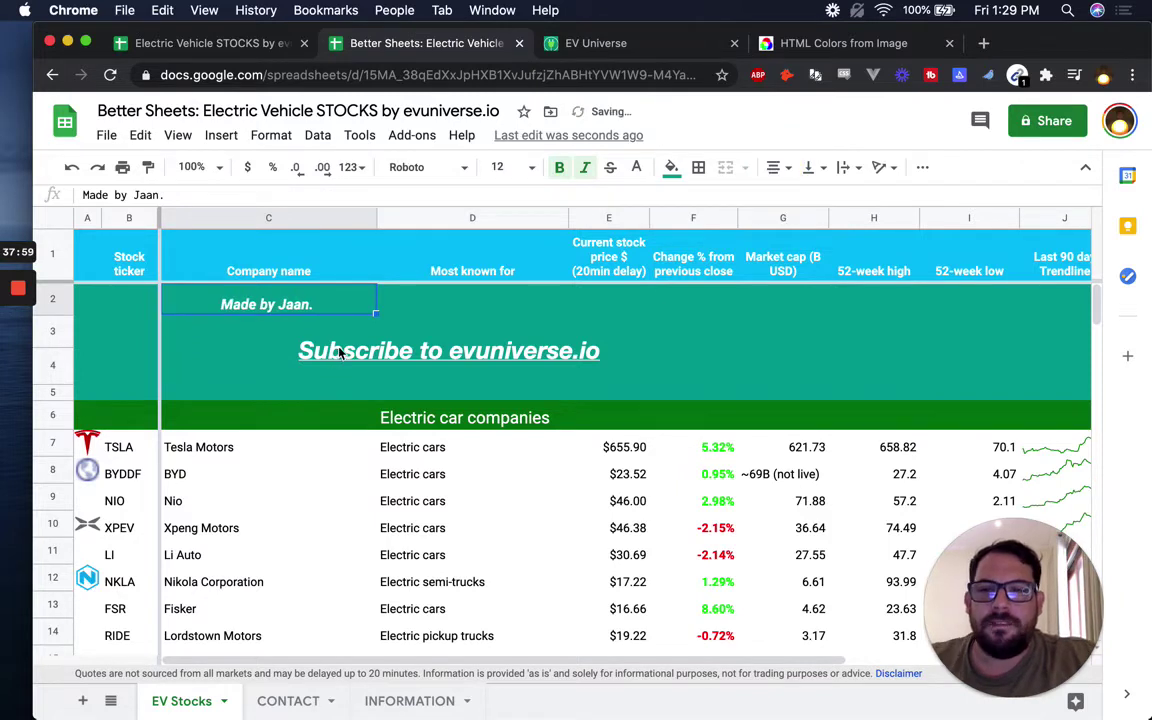
{"action": "left_click_drag", "start_coordinate": [357, 301], "coordinate": [630, 308]}
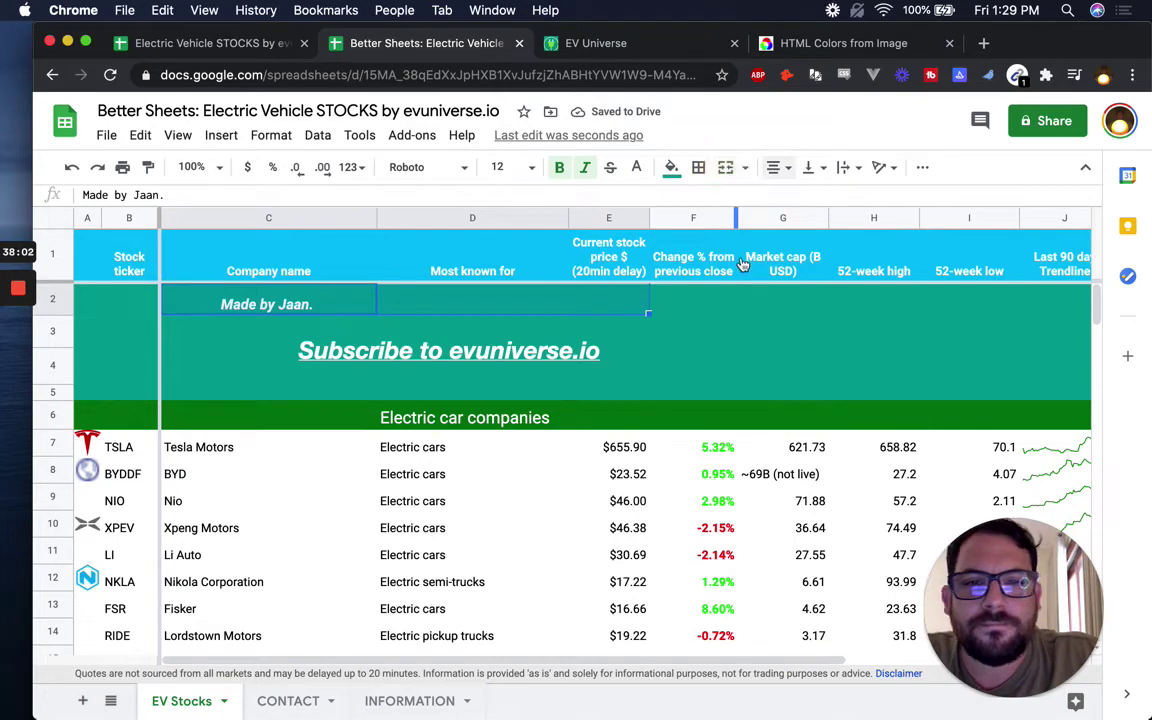
{"action": "left_click", "coordinate": [725, 167]}
{"action": "left_click", "coordinate": [728, 335]}
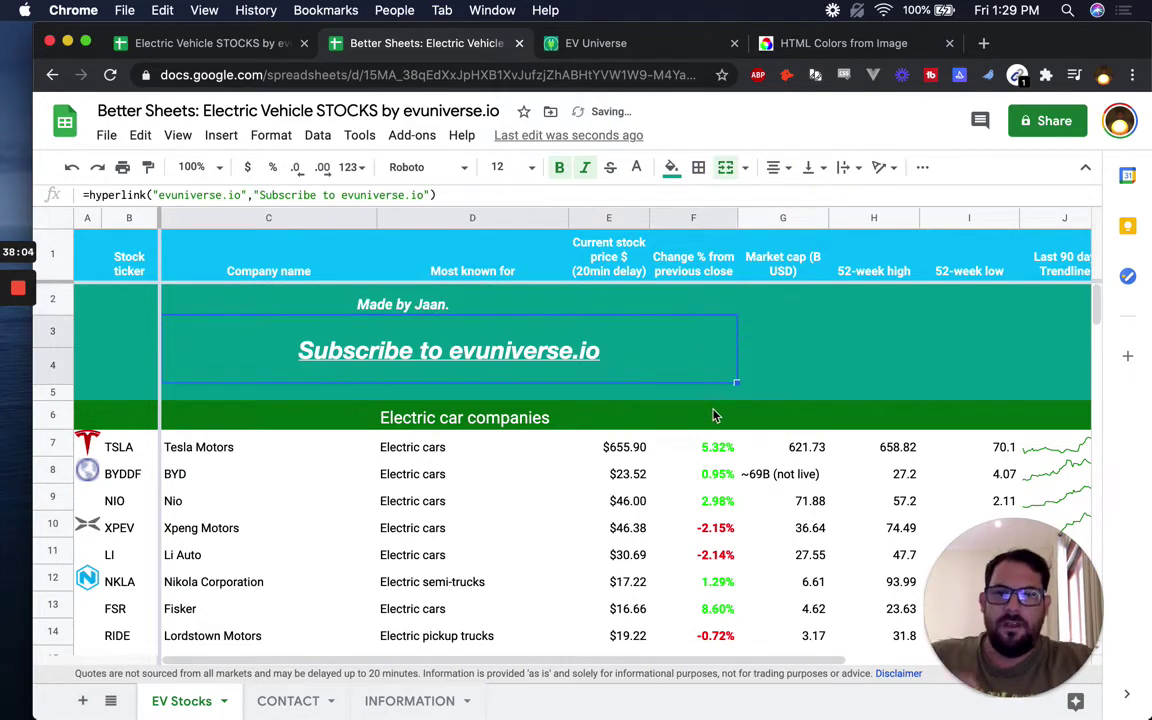
Step: Check the subscribe link's target and look through the stock sections below the header
{"action": "scroll", "coordinate": [535, 429], "scroll_direction": "down", "scroll_amount": 5}
{"action": "scroll", "coordinate": [237, 407], "scroll_direction": "up", "scroll_amount": 5}
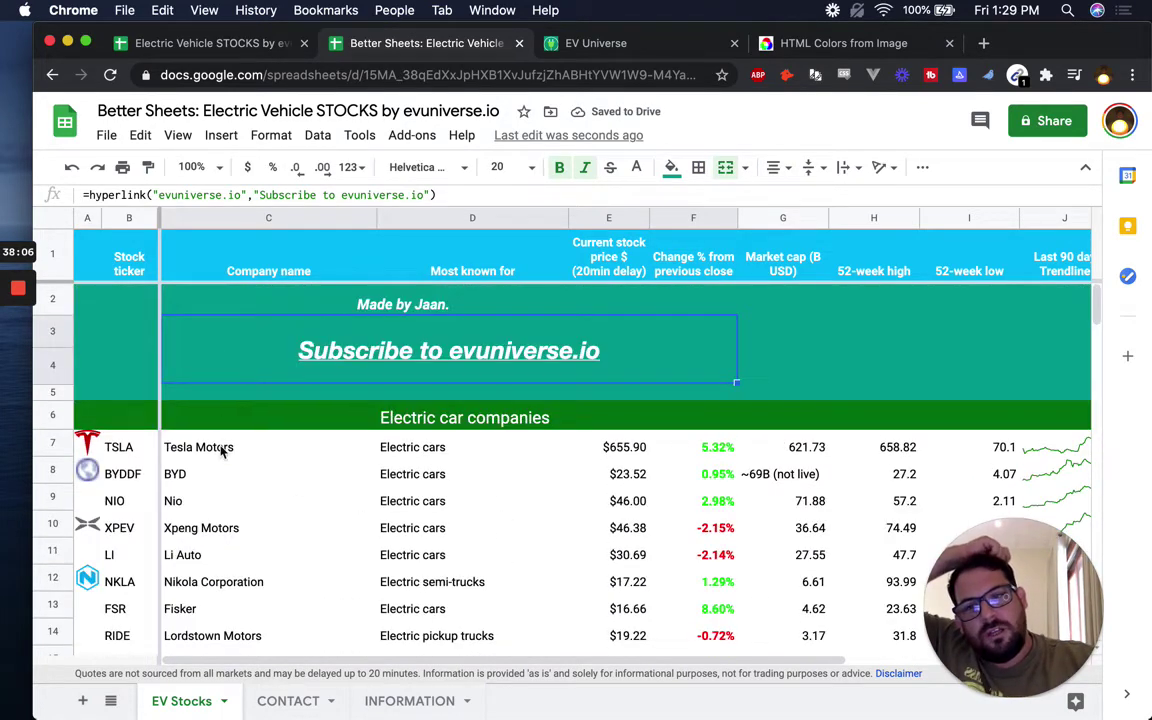
{"action": "left_click", "coordinate": [222, 452]}
{"action": "left_click", "coordinate": [226, 393]}
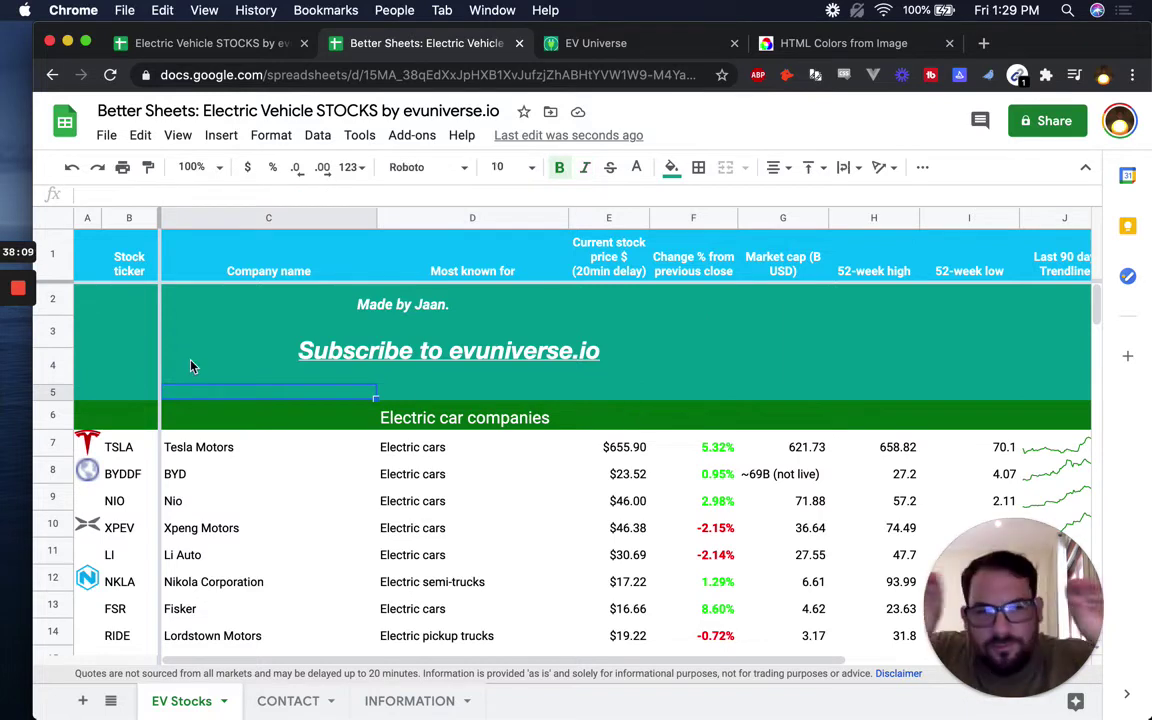
{"action": "mouse_move", "coordinate": [192, 367]}
{"action": "left_click", "coordinate": [230, 338]}
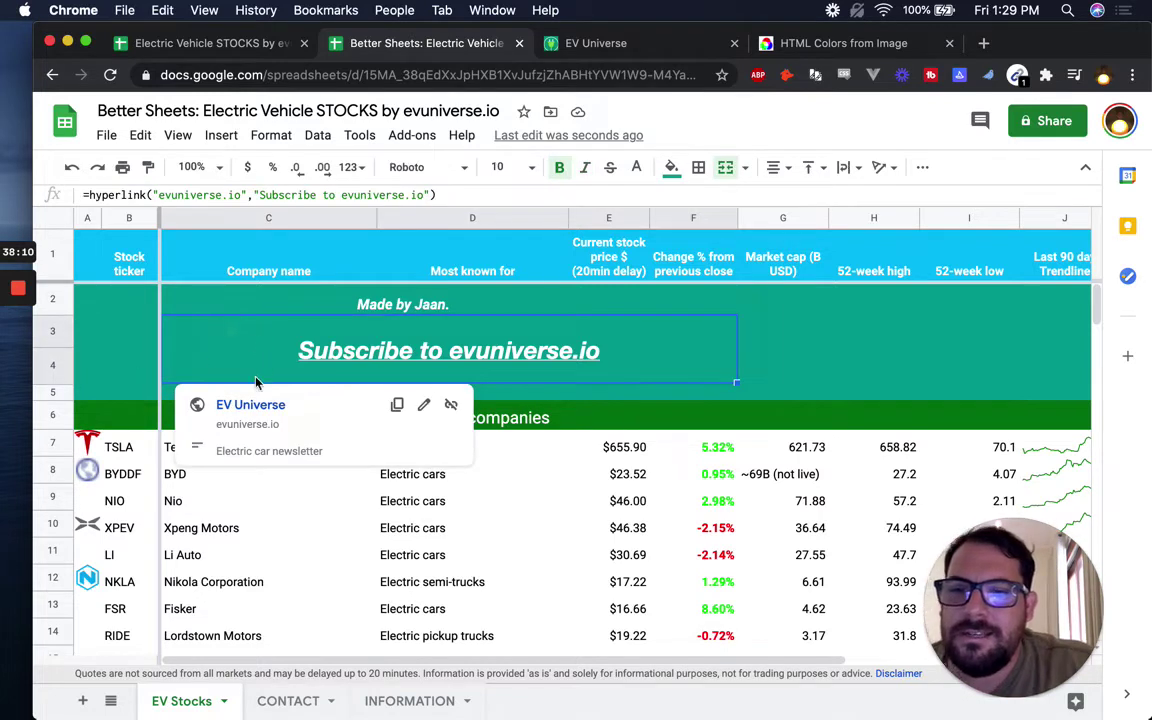
{"action": "left_click", "coordinate": [333, 535]}
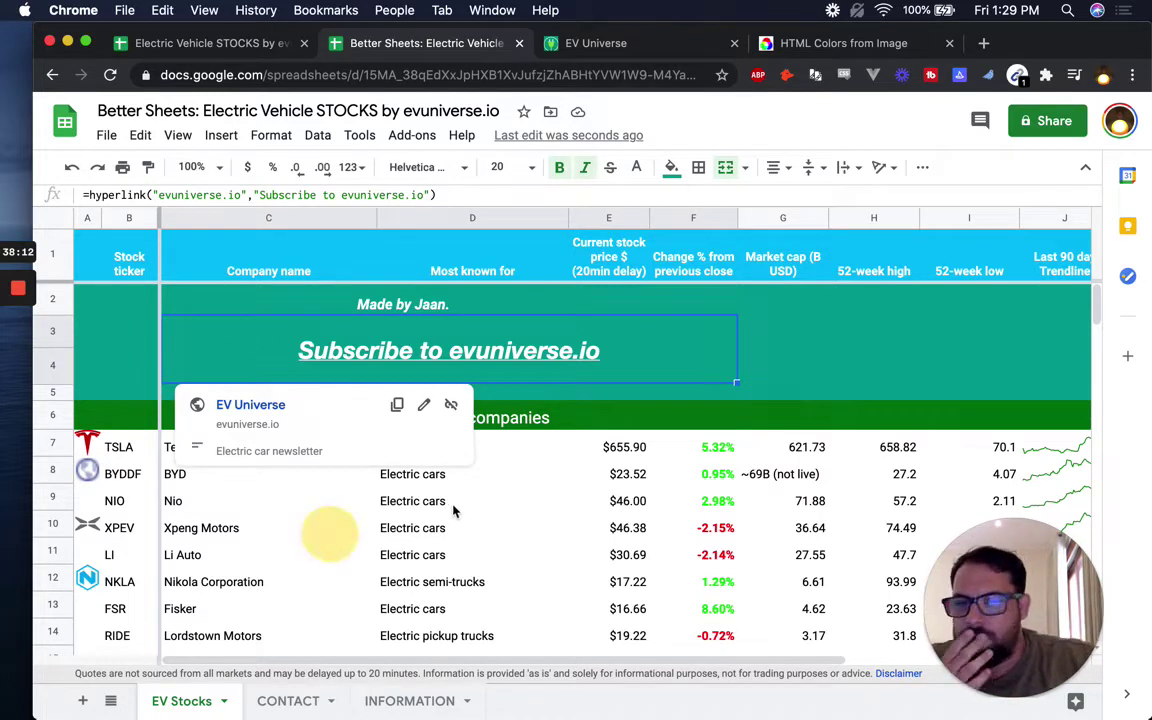
{"action": "scroll", "coordinate": [407, 457], "scroll_direction": "down", "scroll_amount": 2}
{"action": "scroll", "coordinate": [395, 455], "scroll_direction": "down", "scroll_amount": 3}
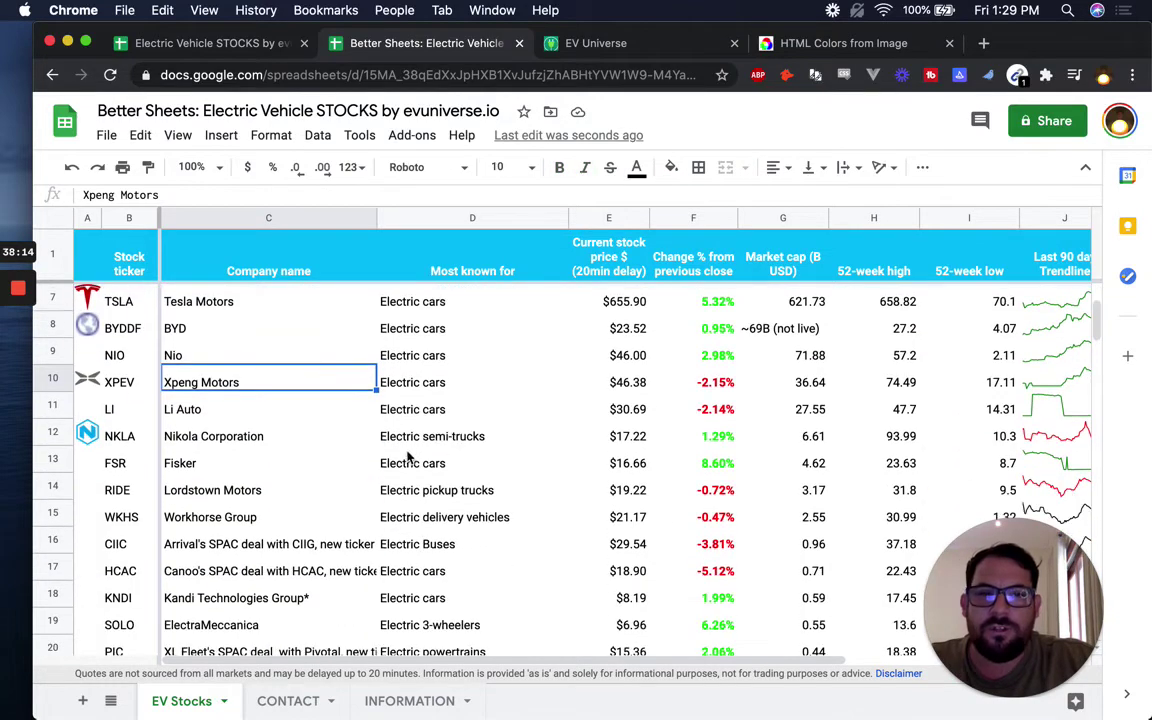
{"action": "scroll", "coordinate": [412, 455], "scroll_direction": "down", "scroll_amount": 8}
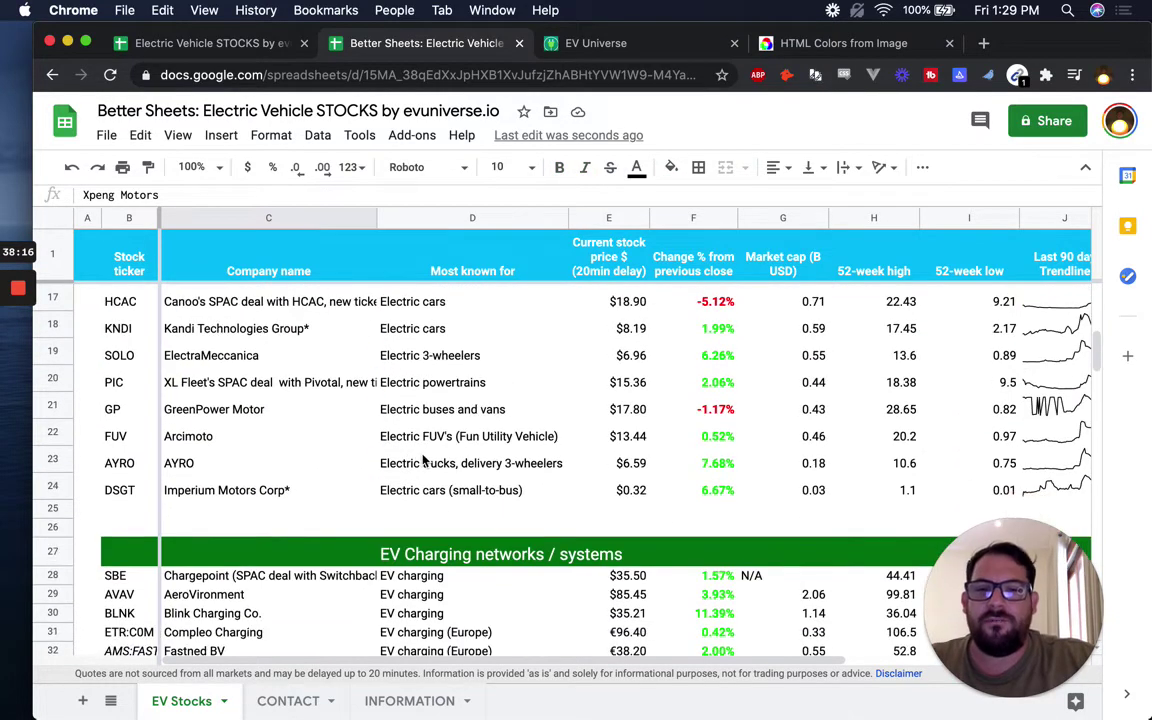
{"action": "scroll", "coordinate": [411, 452], "scroll_direction": "down", "scroll_amount": 18}
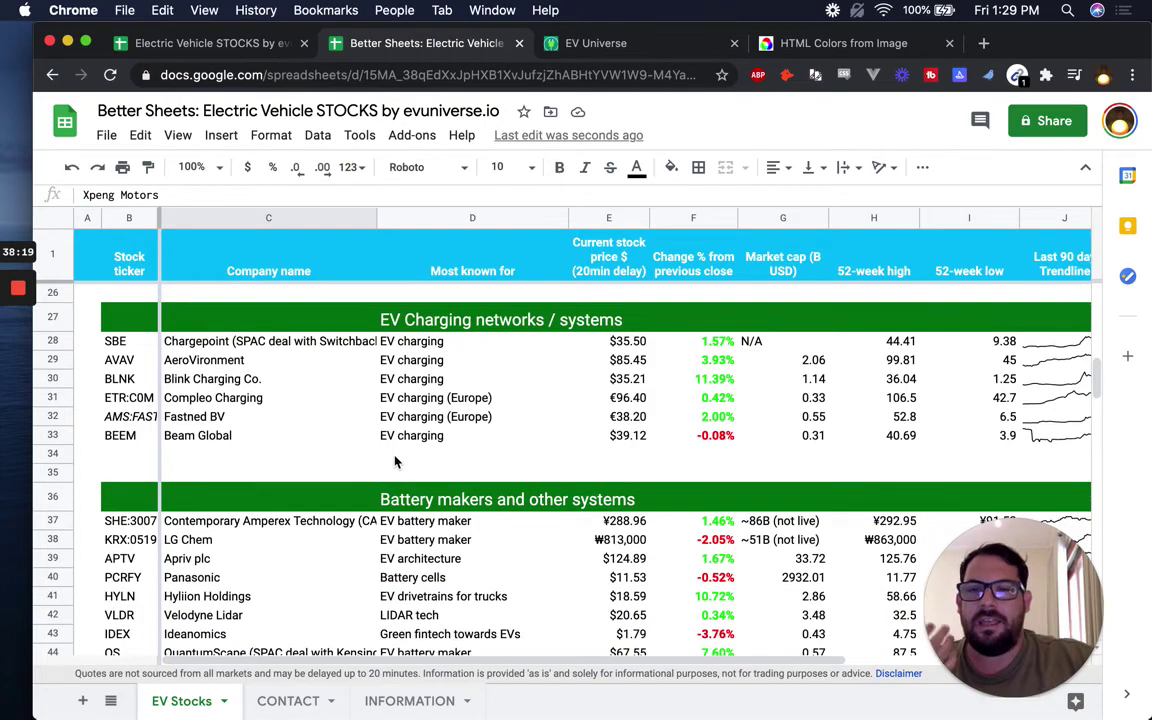
{"action": "scroll", "coordinate": [393, 455], "scroll_direction": "up", "scroll_amount": 20}
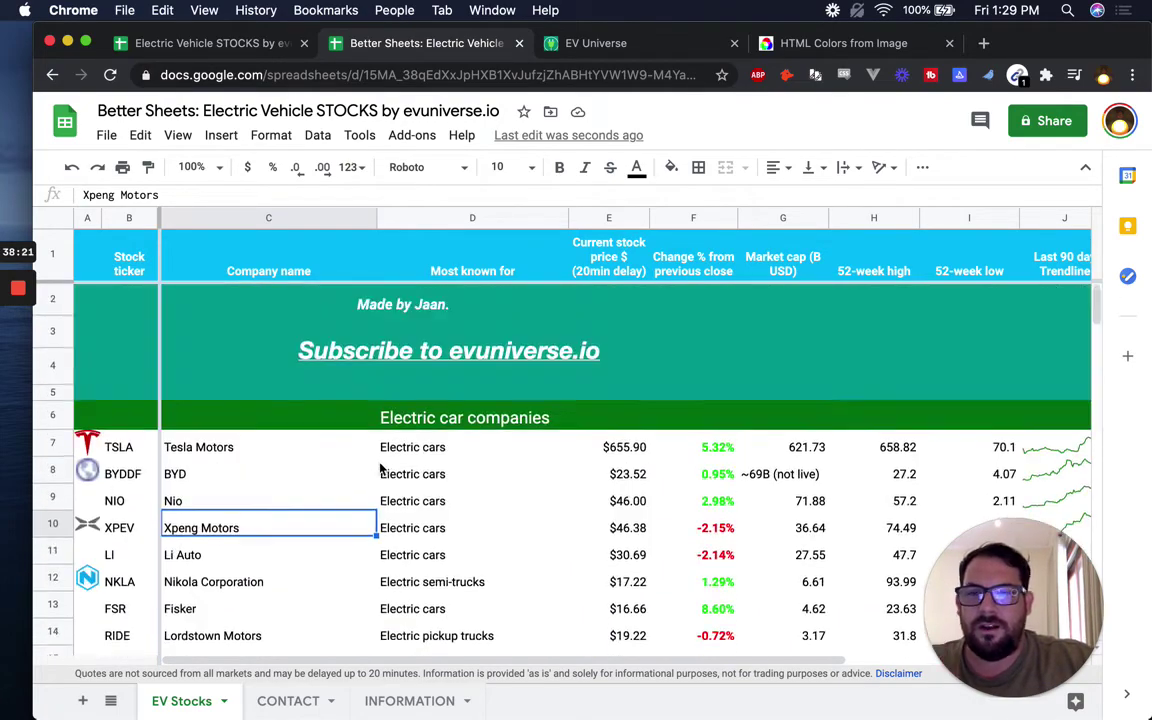
Step: Fill the whole of column A with white
{"action": "left_click", "coordinate": [95, 302]}
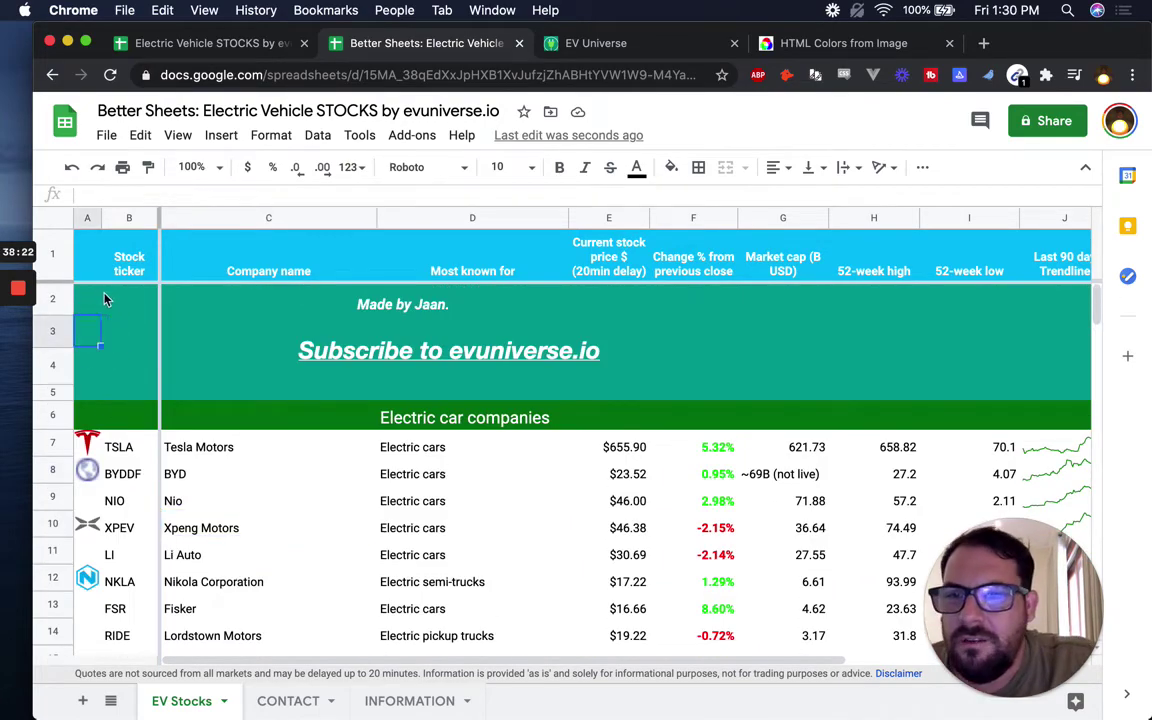
{"action": "left_click", "coordinate": [90, 218]}
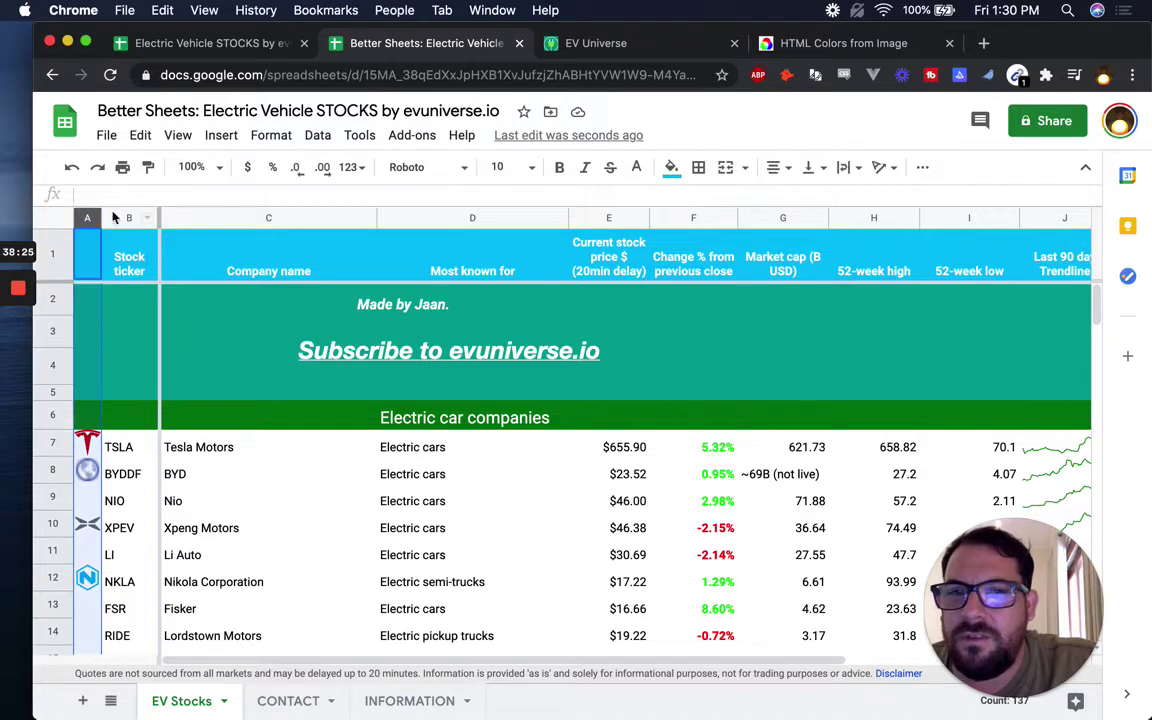
{"action": "left_click", "coordinate": [671, 167]}
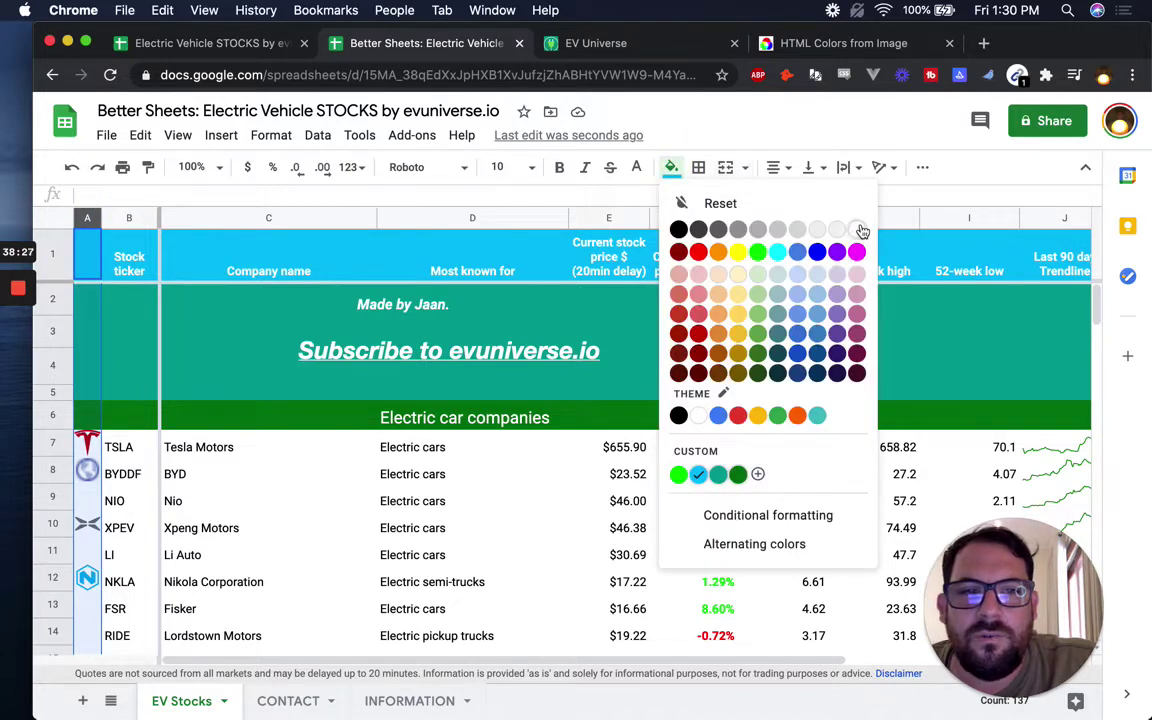
{"action": "left_click", "coordinate": [858, 226]}
{"action": "left_click", "coordinate": [338, 341]}
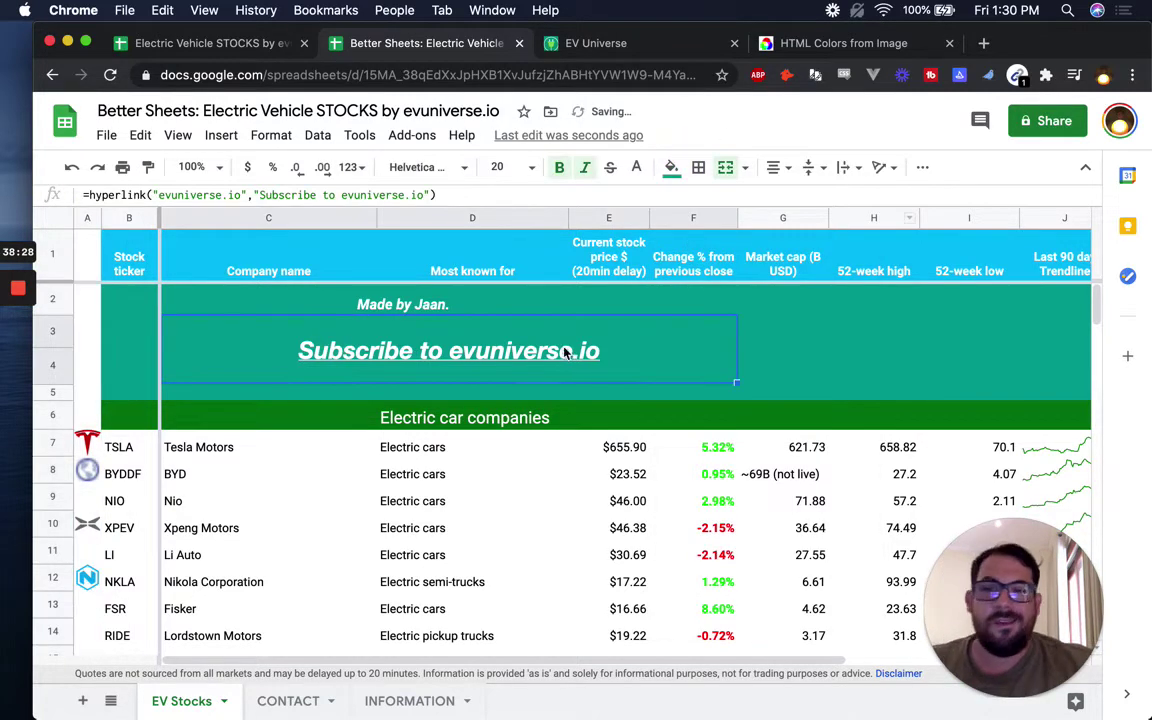
Step: Review column A alongside the header and the stock sections down to the SPAC and mining groups
{"action": "scroll", "coordinate": [405, 490], "scroll_direction": "down", "scroll_amount": 4}
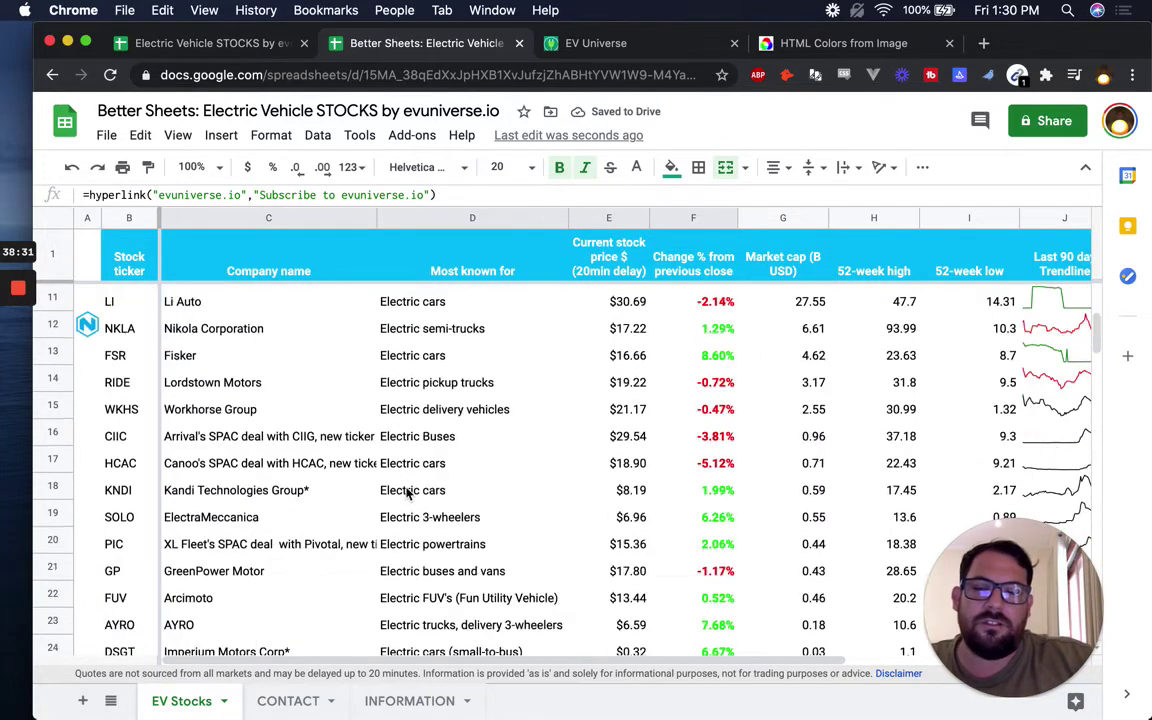
{"action": "scroll", "coordinate": [130, 388], "scroll_direction": "up", "scroll_amount": 2}
{"action": "scroll", "coordinate": [103, 340], "scroll_direction": "up", "scroll_amount": 2}
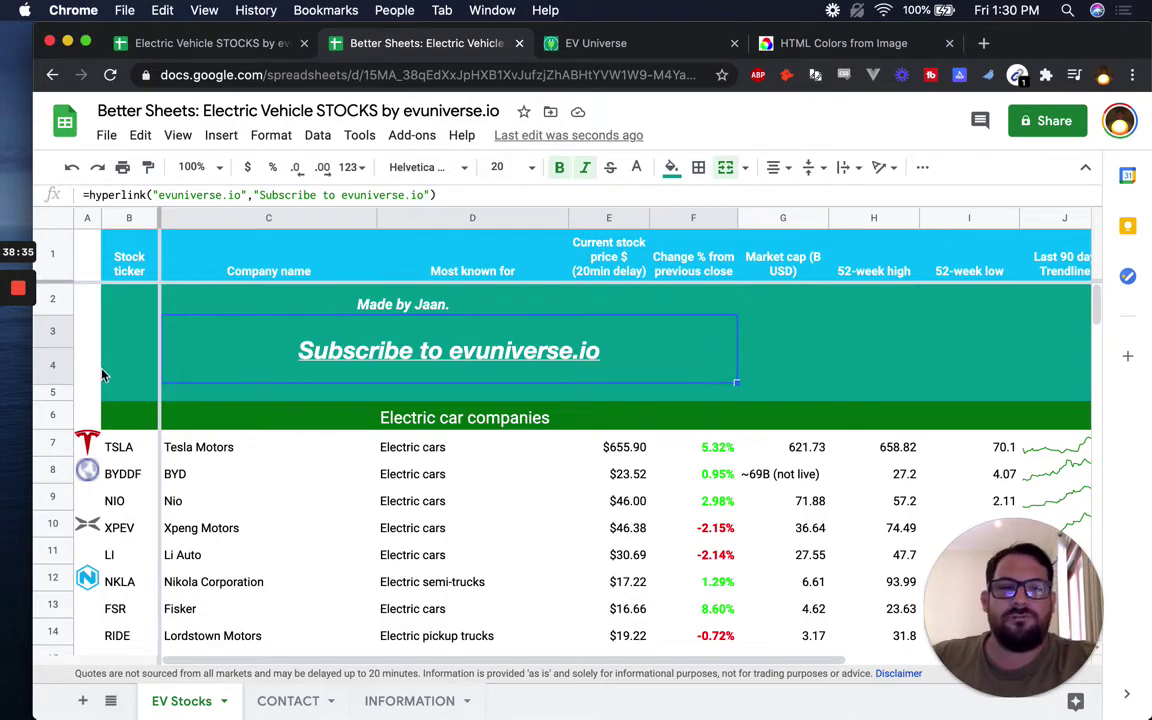
{"action": "scroll", "coordinate": [663, 390], "scroll_direction": "down", "scroll_amount": 15}
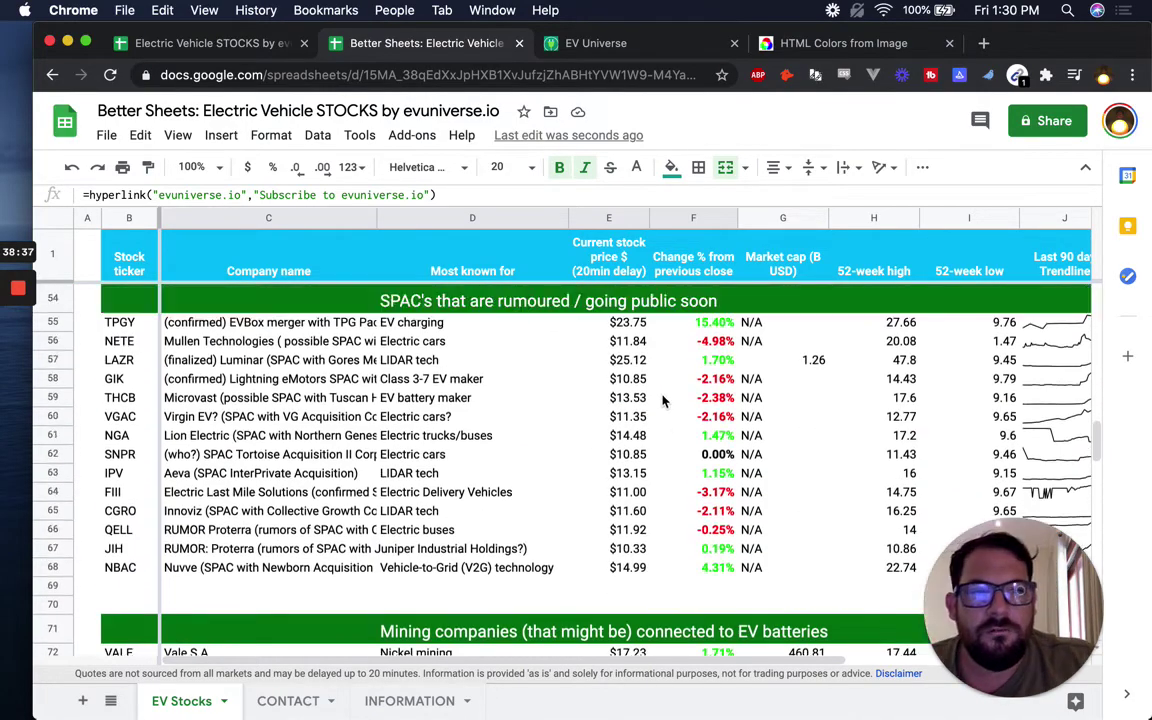
Step: Examine the EV Stocks sheet from the header to the last section, including the columns out to the url column and the Tesla row
{"action": "scroll", "coordinate": [663, 400], "scroll_direction": "up", "scroll_amount": 15}
{"action": "scroll", "coordinate": [931, 419], "scroll_direction": "down", "scroll_amount": 1}
{"action": "scroll", "coordinate": [557, 443], "scroll_direction": "down", "scroll_amount": 7}
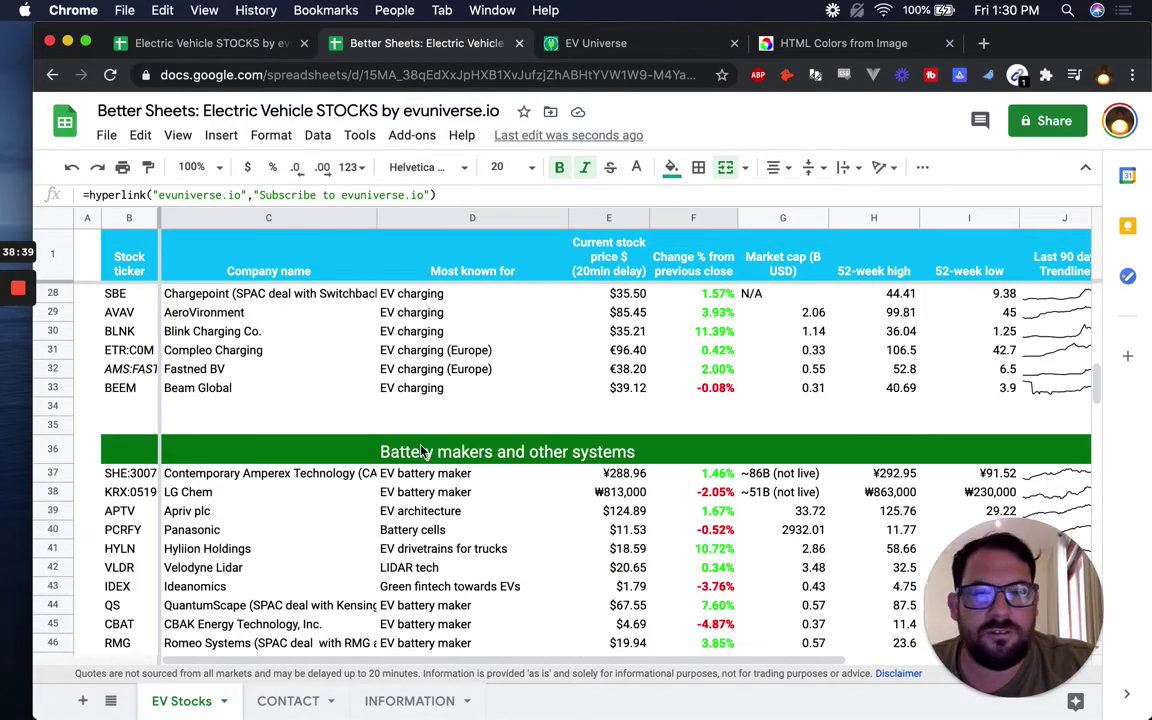
{"action": "scroll", "coordinate": [756, 391], "scroll_direction": "down", "scroll_amount": 10}
{"action": "scroll", "coordinate": [945, 440], "scroll_direction": "down", "scroll_amount": 20}
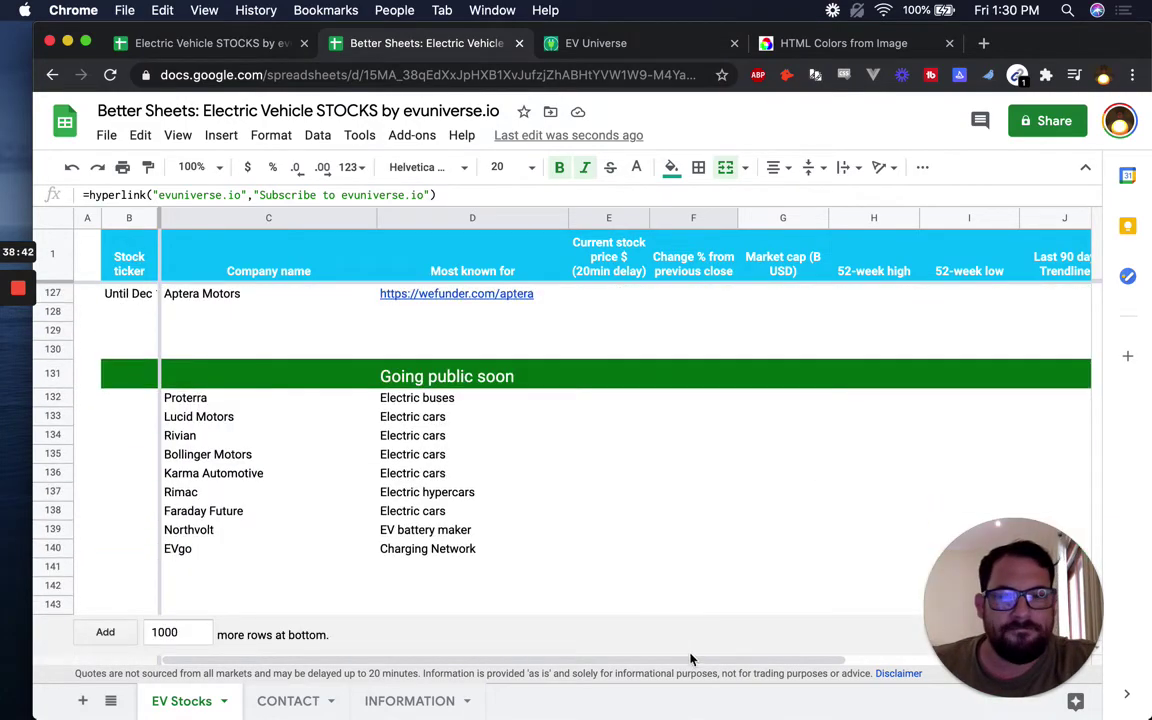
{"action": "left_click_drag", "start_coordinate": [694, 660], "coordinate": [856, 660]}
{"action": "scroll", "coordinate": [690, 515], "scroll_direction": "up", "scroll_amount": 7}
{"action": "scroll", "coordinate": [668, 503], "scroll_direction": "up", "scroll_amount": 20}
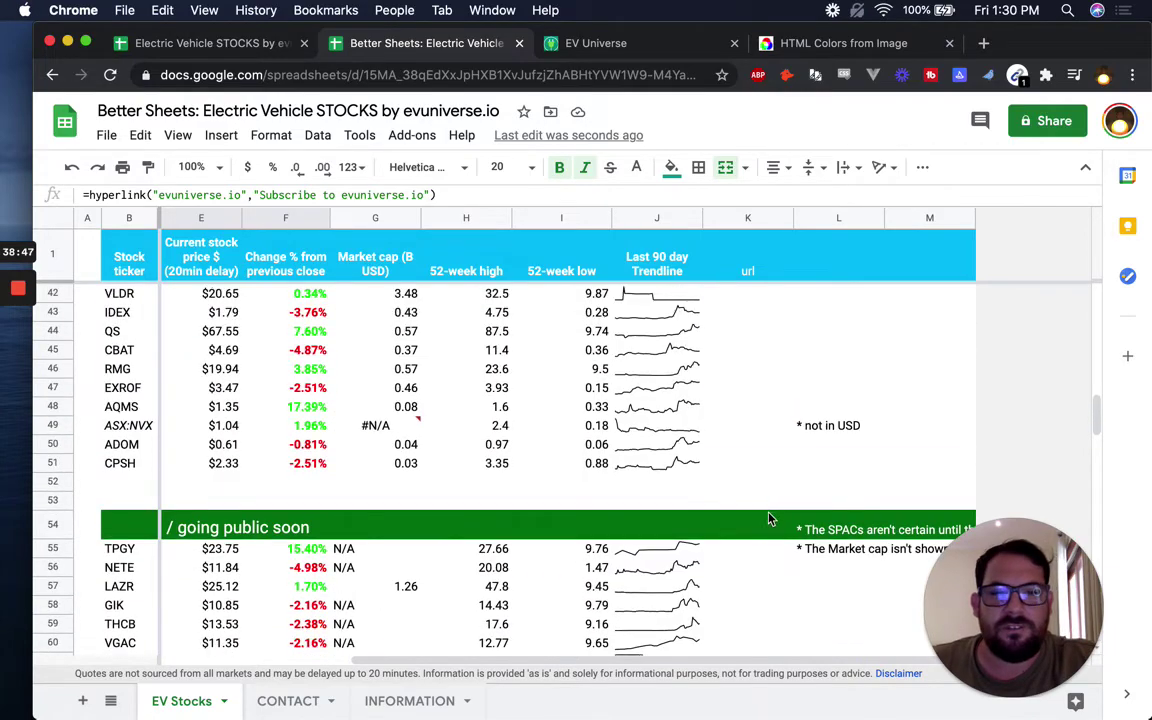
{"action": "scroll", "coordinate": [759, 464], "scroll_direction": "up", "scroll_amount": 15}
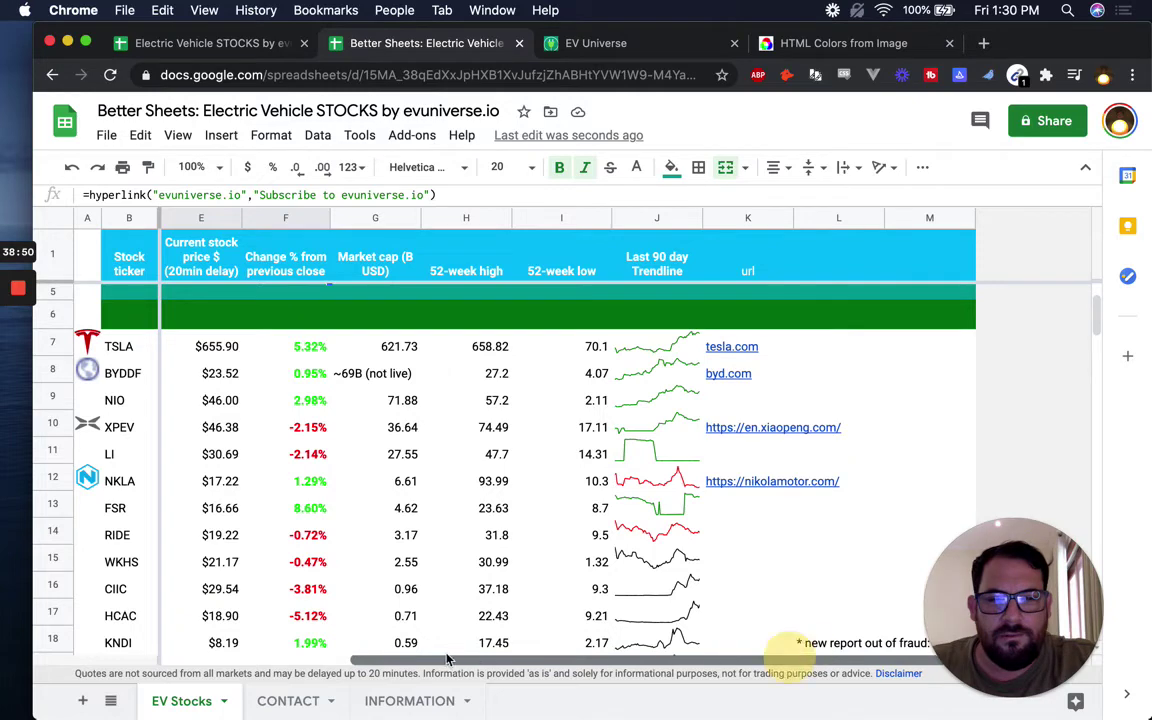
{"action": "left_click_drag", "start_coordinate": [784, 660], "coordinate": [192, 637]}
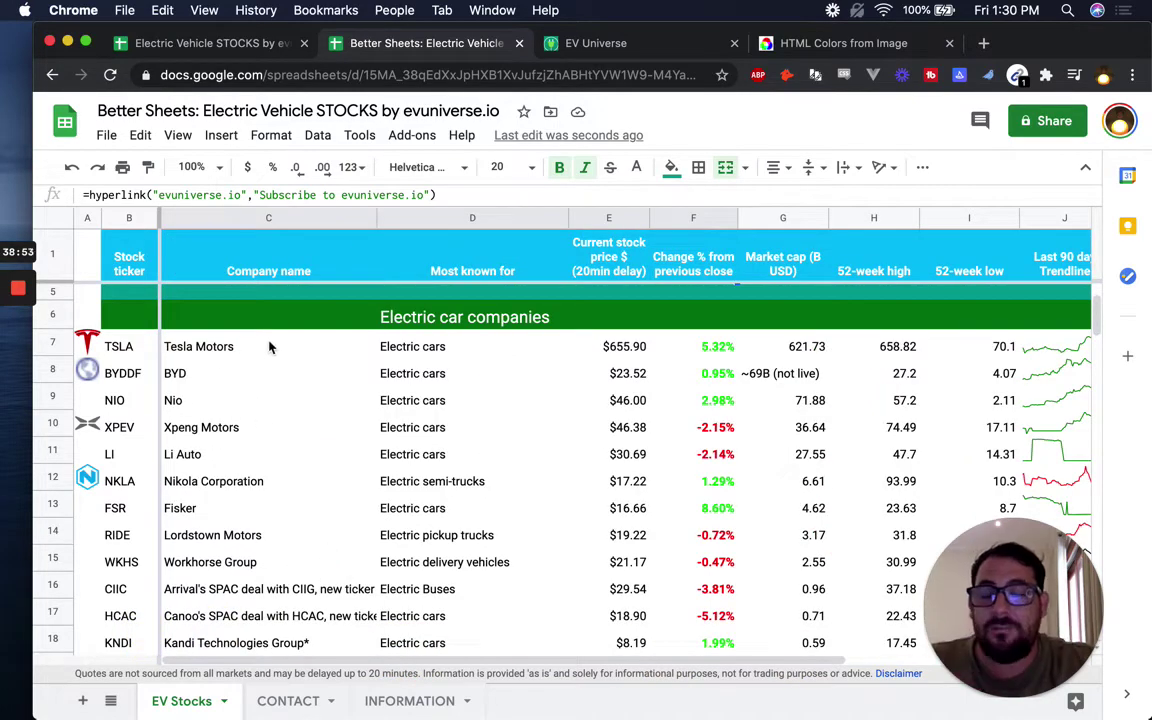
{"action": "scroll", "coordinate": [301, 406], "scroll_direction": "down", "scroll_amount": 2}
{"action": "scroll", "coordinate": [327, 406], "scroll_direction": "up", "scroll_amount": 5}
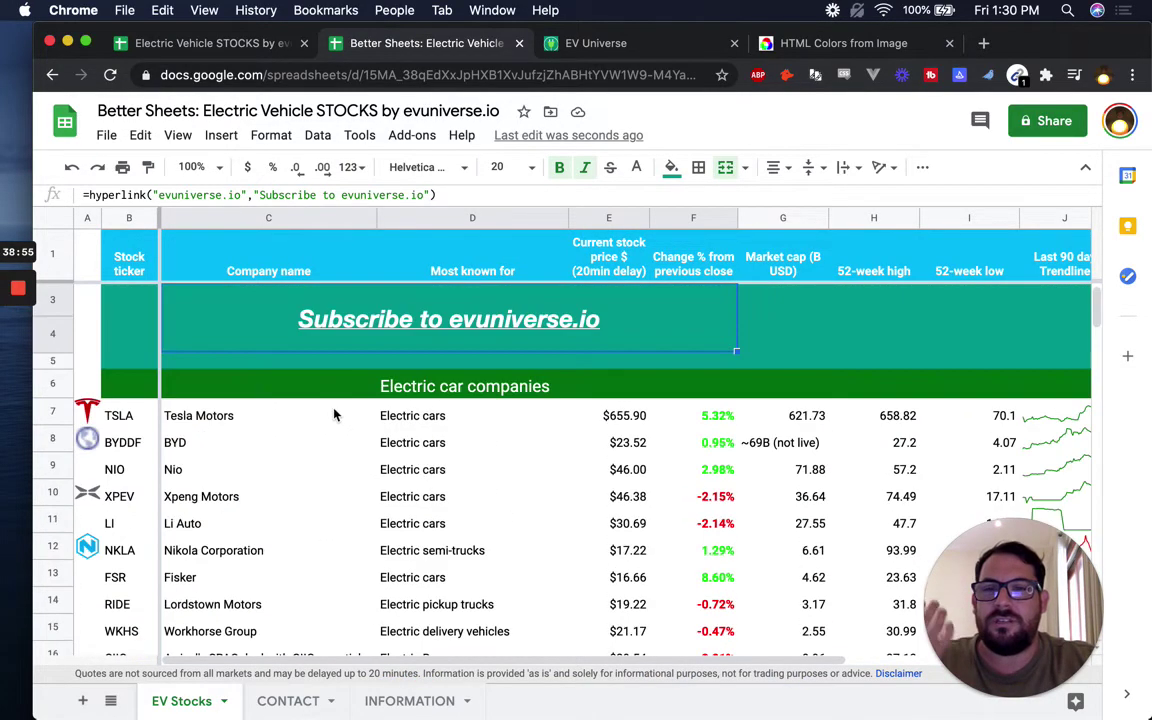
{"action": "left_click", "coordinate": [705, 447]}
{"action": "left_click", "coordinate": [620, 447]}
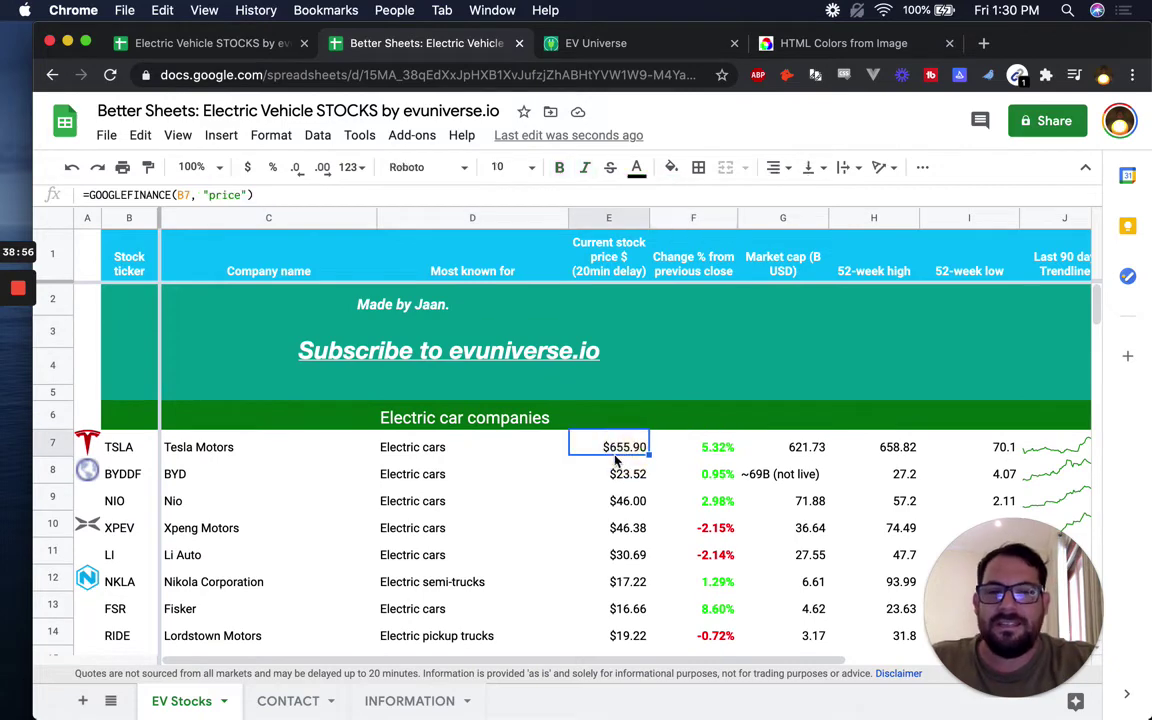
{"action": "scroll", "coordinate": [950, 437], "scroll_direction": "down", "scroll_amount": 1}
{"action": "left_click", "coordinate": [193, 381]}
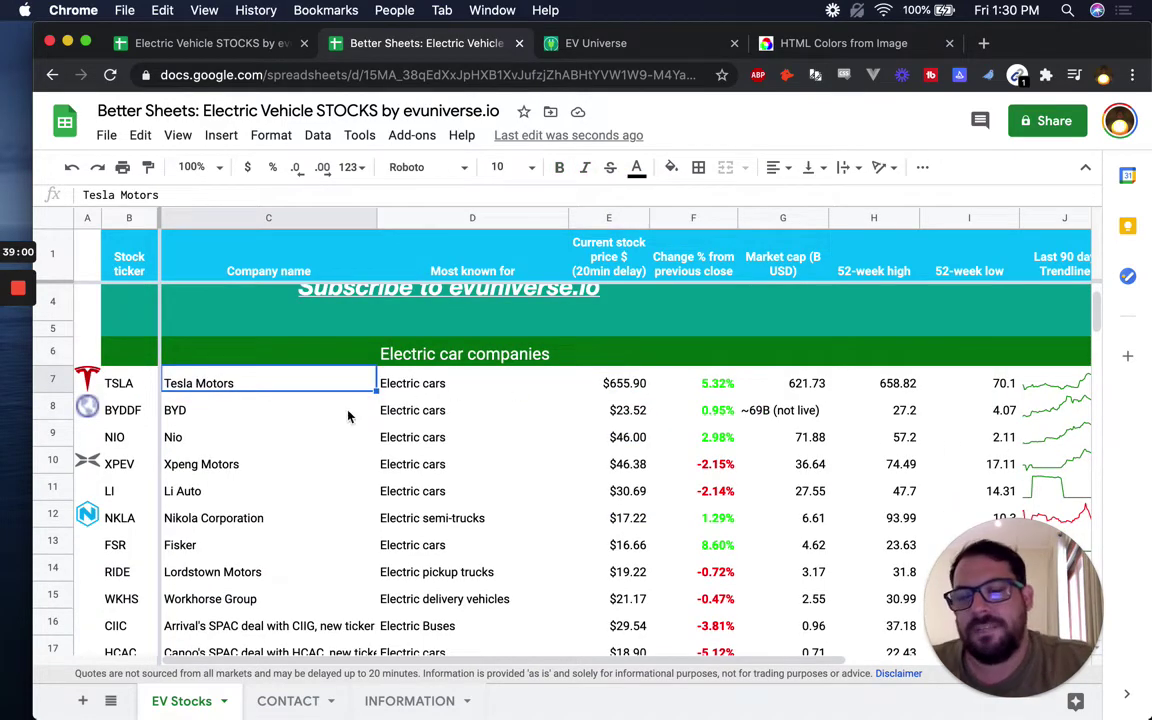
Step: Compare the CONTACT sheet with the INFORMATION sheet, and widen CONTACT's column B so both link texts fit inside it
{"action": "left_click", "coordinate": [294, 701]}
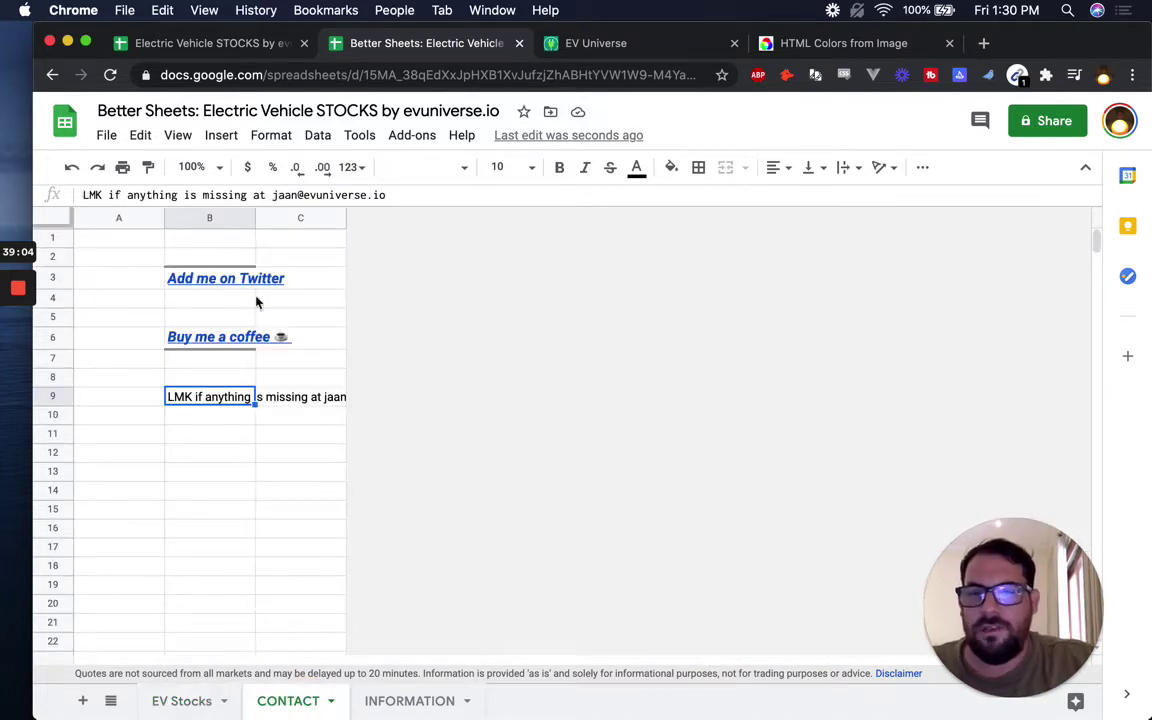
{"action": "left_click", "coordinate": [410, 701]}
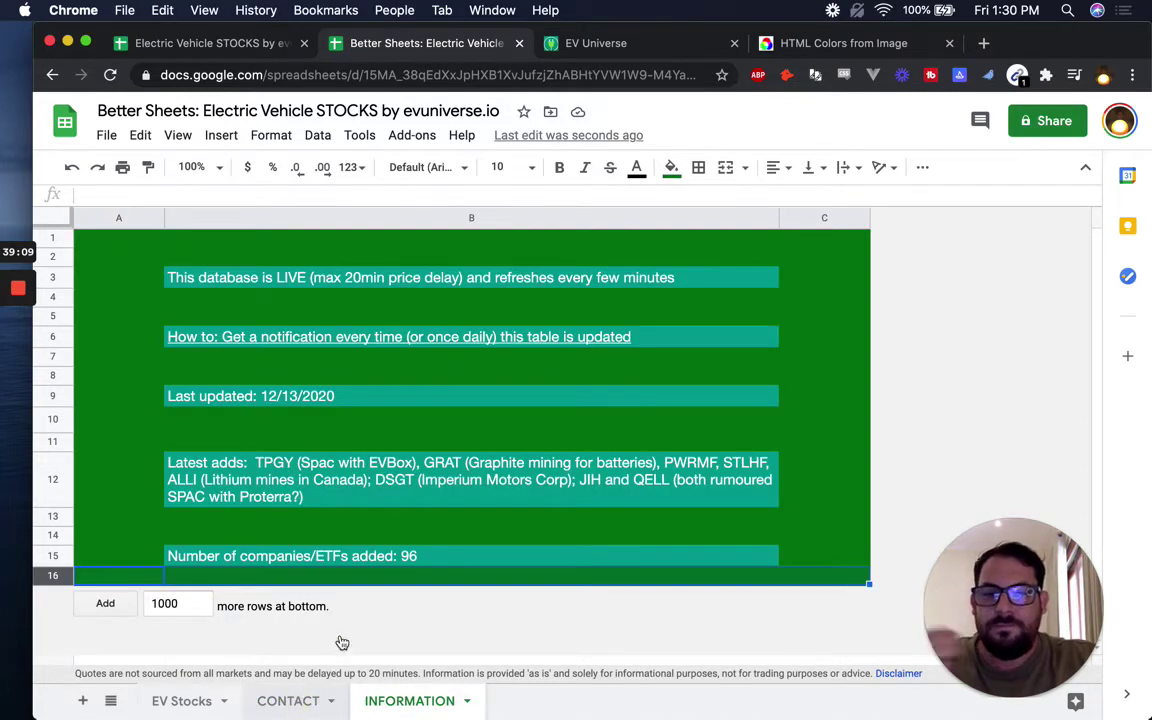
{"action": "key", "text": "alt+Up"}
{"action": "left_click", "coordinate": [206, 280]}
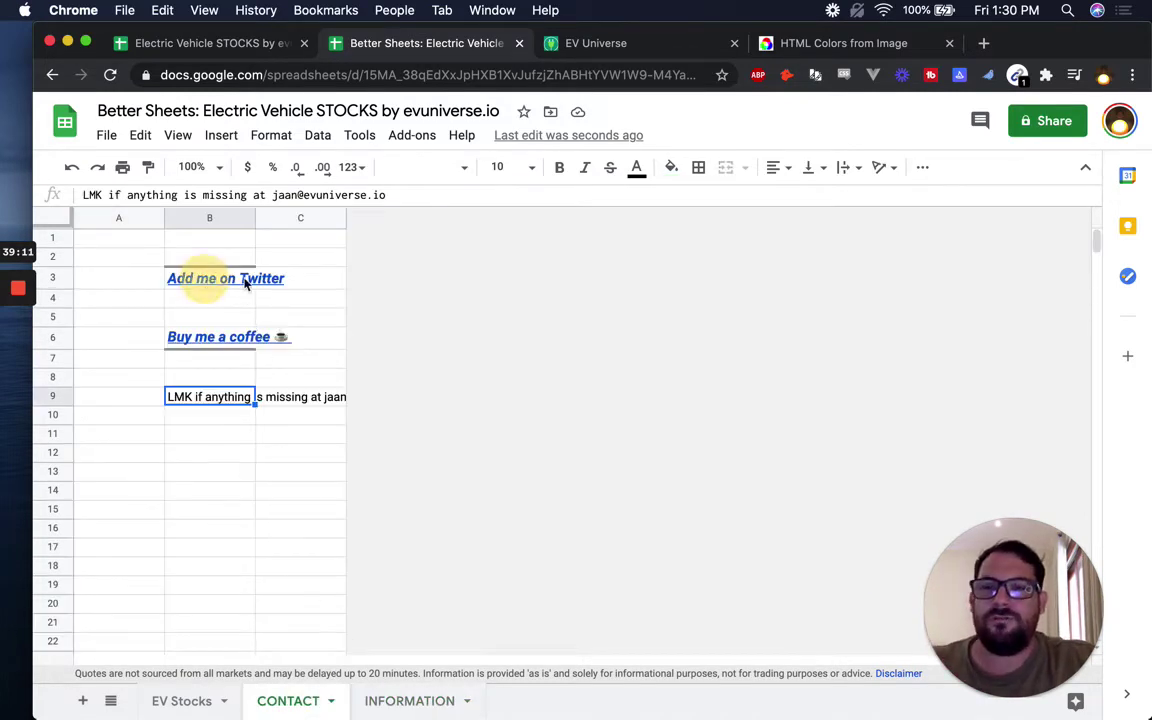
{"action": "left_click", "coordinate": [214, 213]}
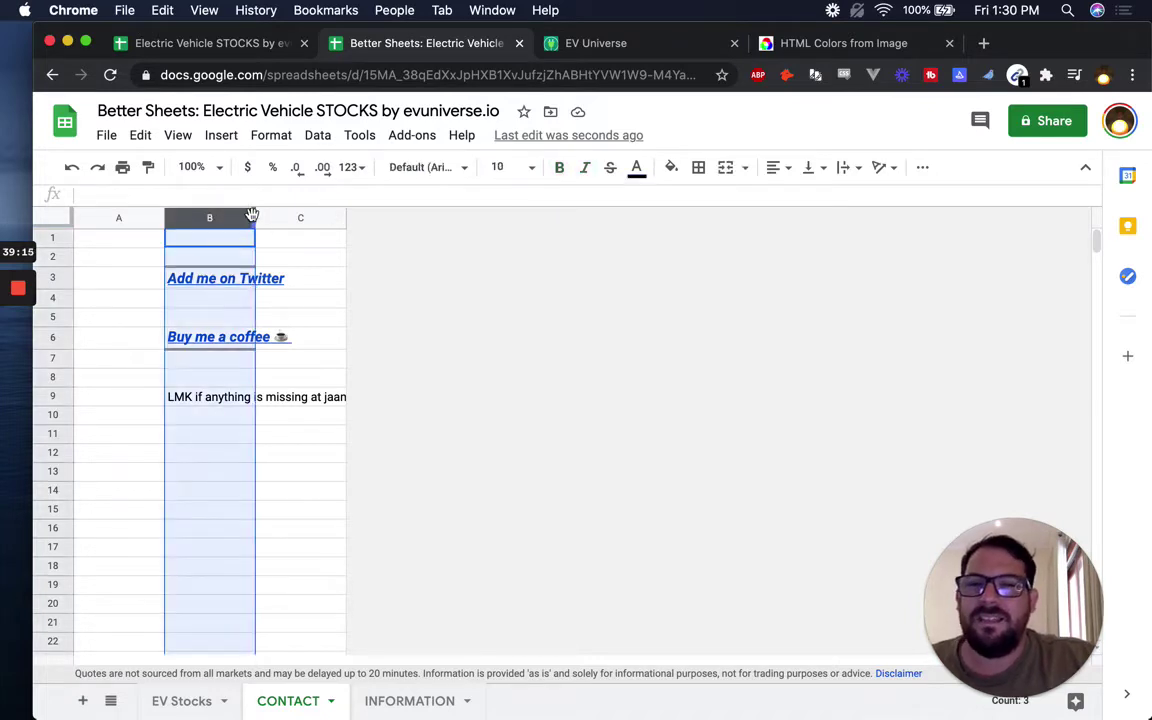
{"action": "left_click_drag", "start_coordinate": [254, 213], "coordinate": [360, 220]}
{"action": "left_click", "coordinate": [329, 285]}
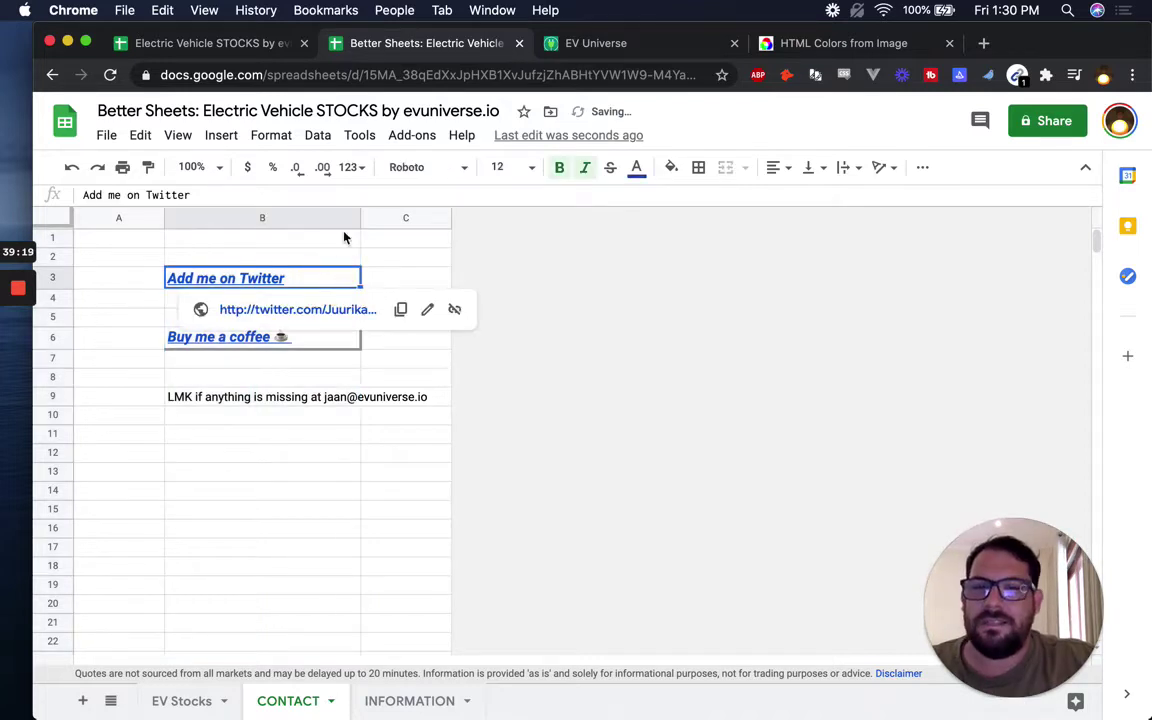
Step: Insert one empty column on each side of the contact links column
{"action": "left_click", "coordinate": [390, 219]}
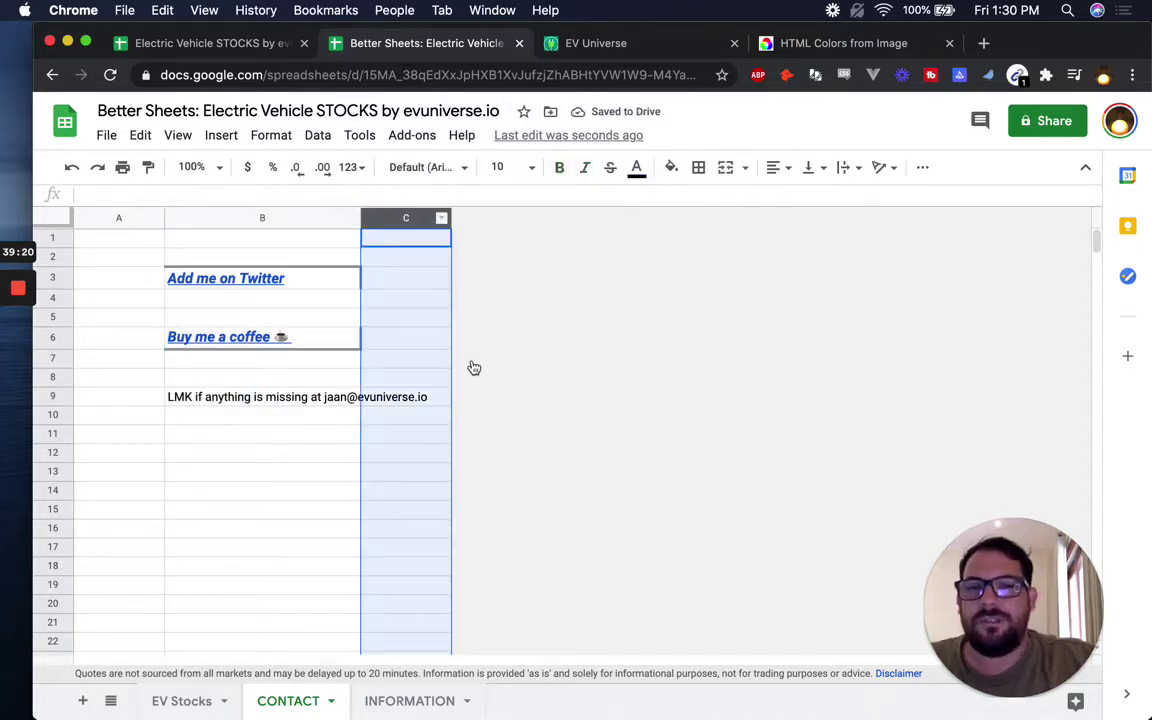
{"action": "right_click", "coordinate": [440, 320]}
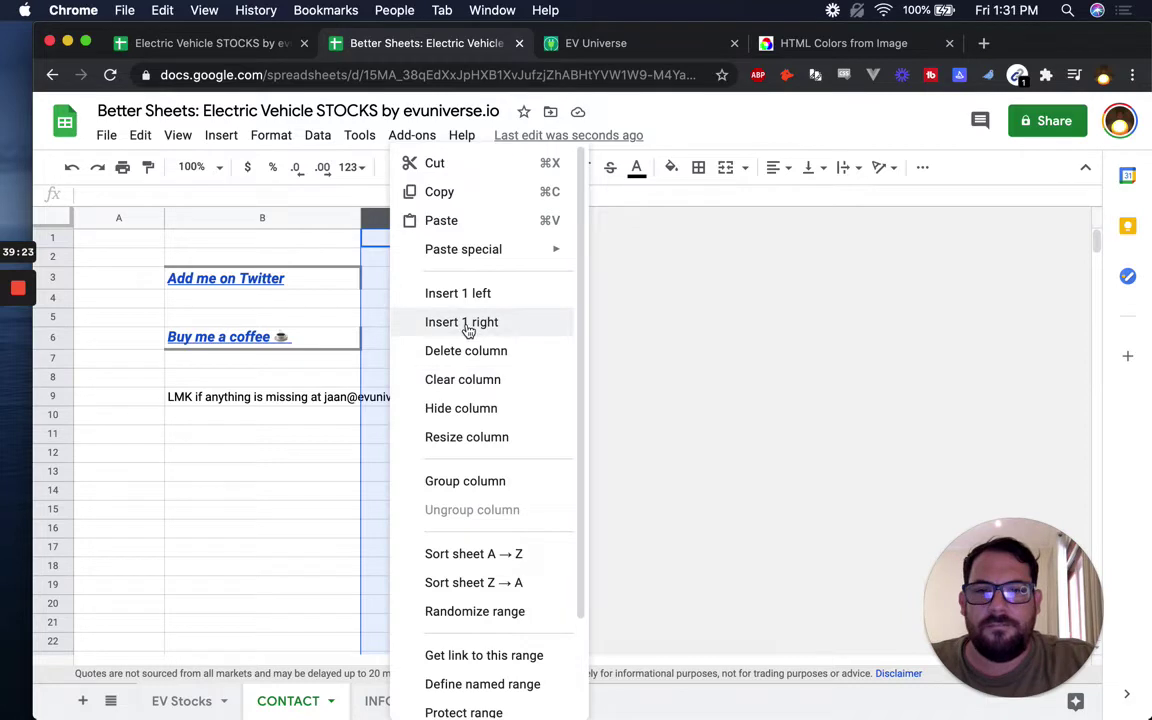
{"action": "left_click", "coordinate": [435, 294]}
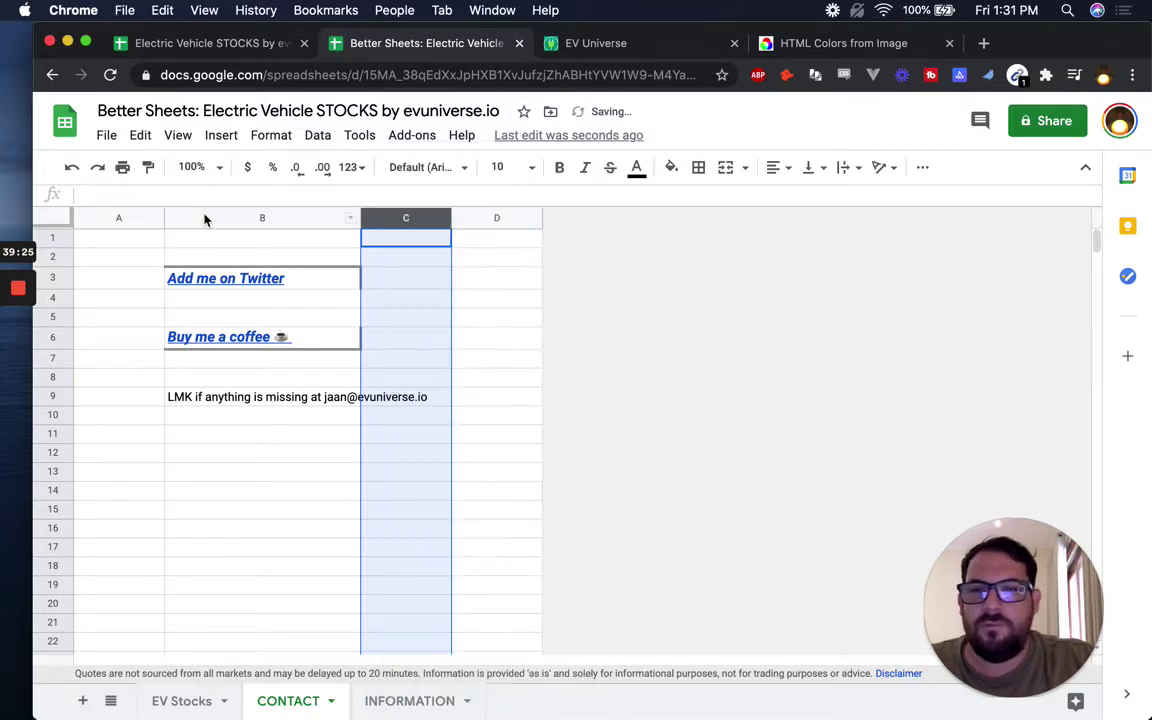
{"action": "right_click", "coordinate": [205, 217]}
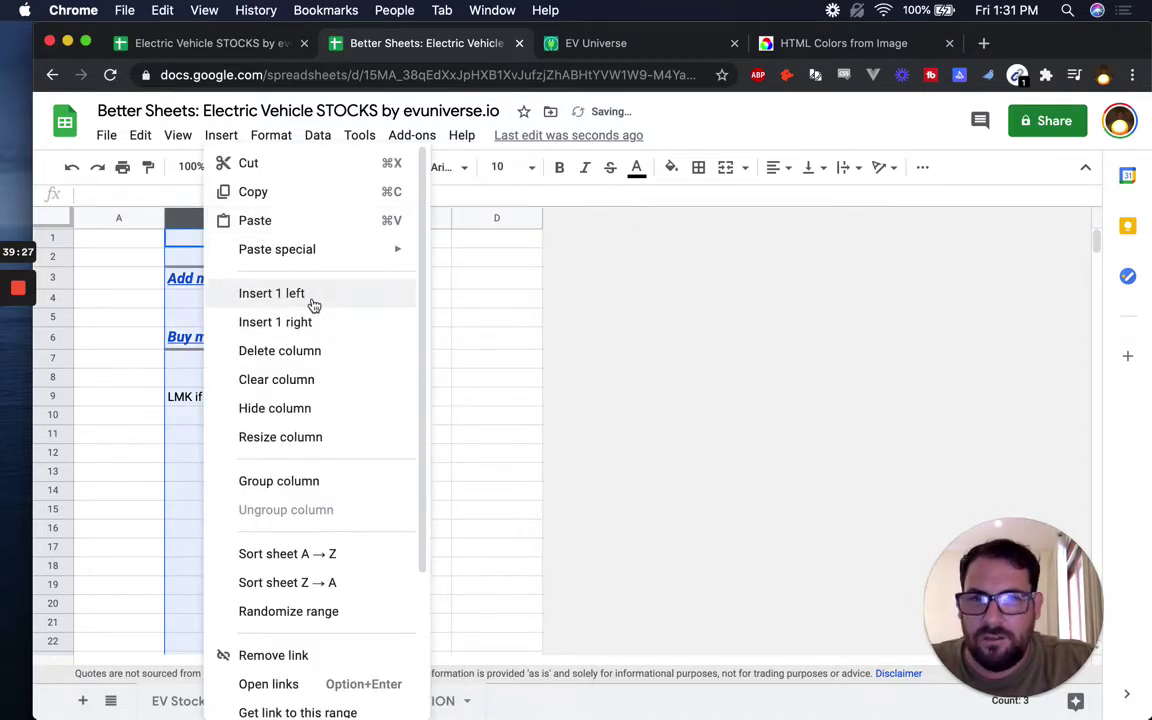
{"action": "left_click", "coordinate": [240, 288]}
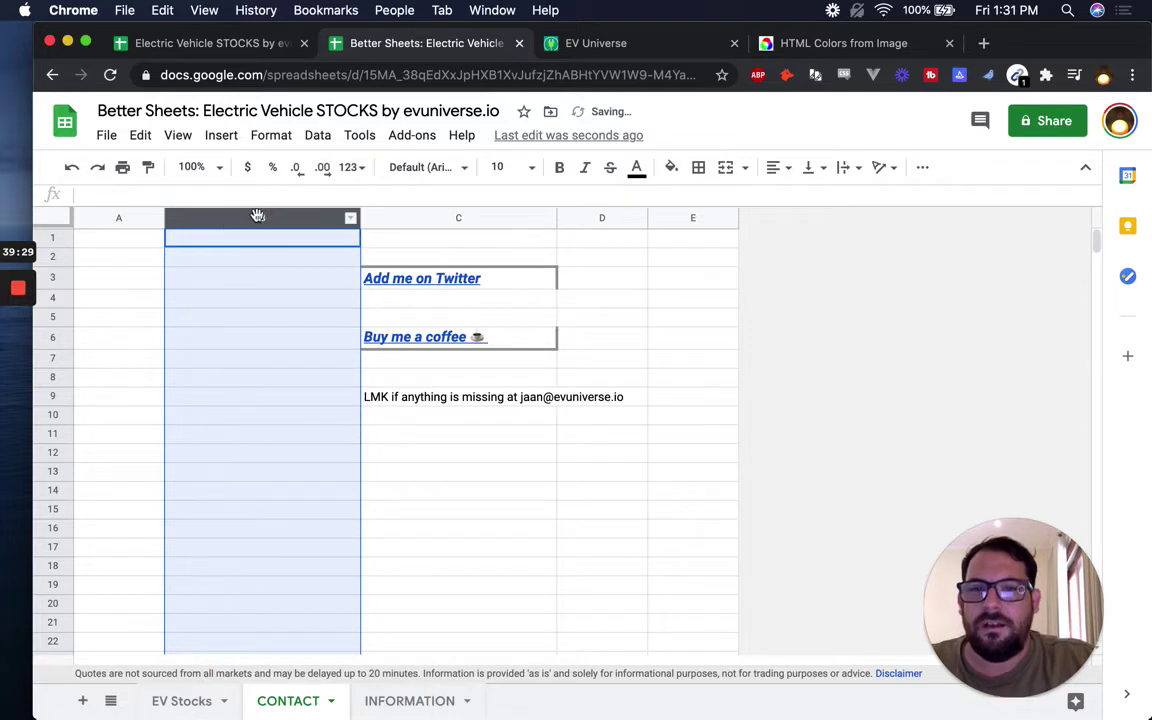
Step: Resize the spacer columns B and D on either side of the contact links to 30 pixels wide
{"action": "right_click", "coordinate": [258, 217]}
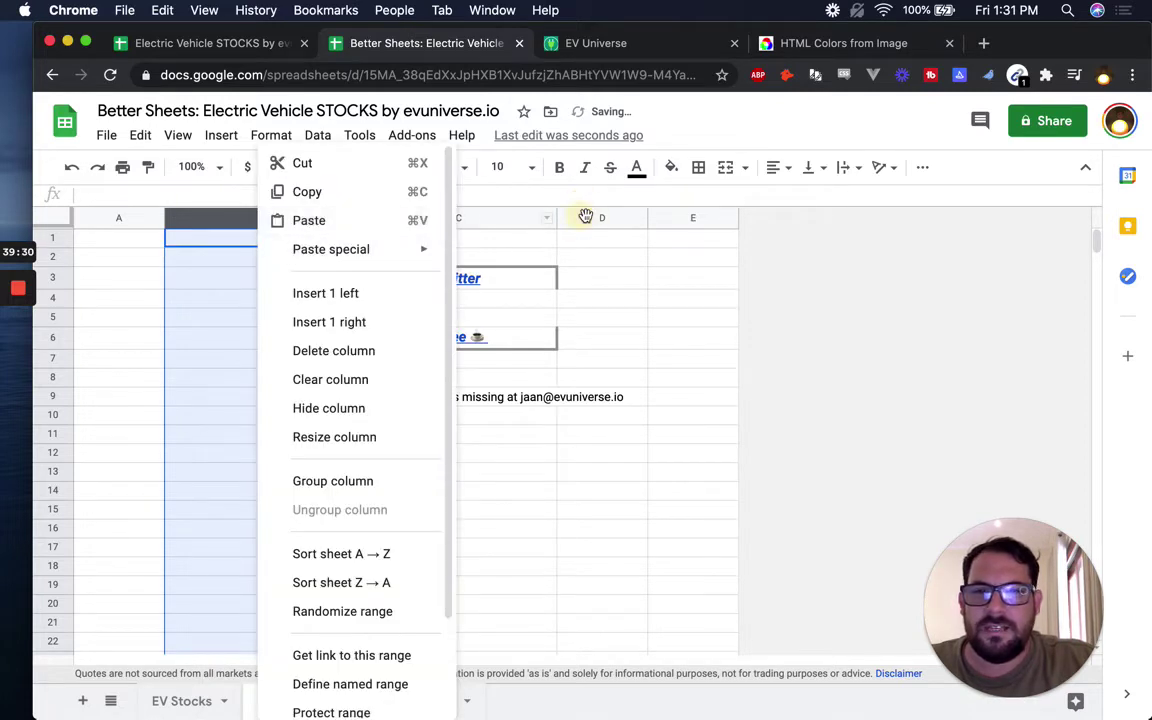
{"action": "left_click", "coordinate": [586, 217]}
{"action": "left_click", "coordinate": [319, 216], "text": "super"}
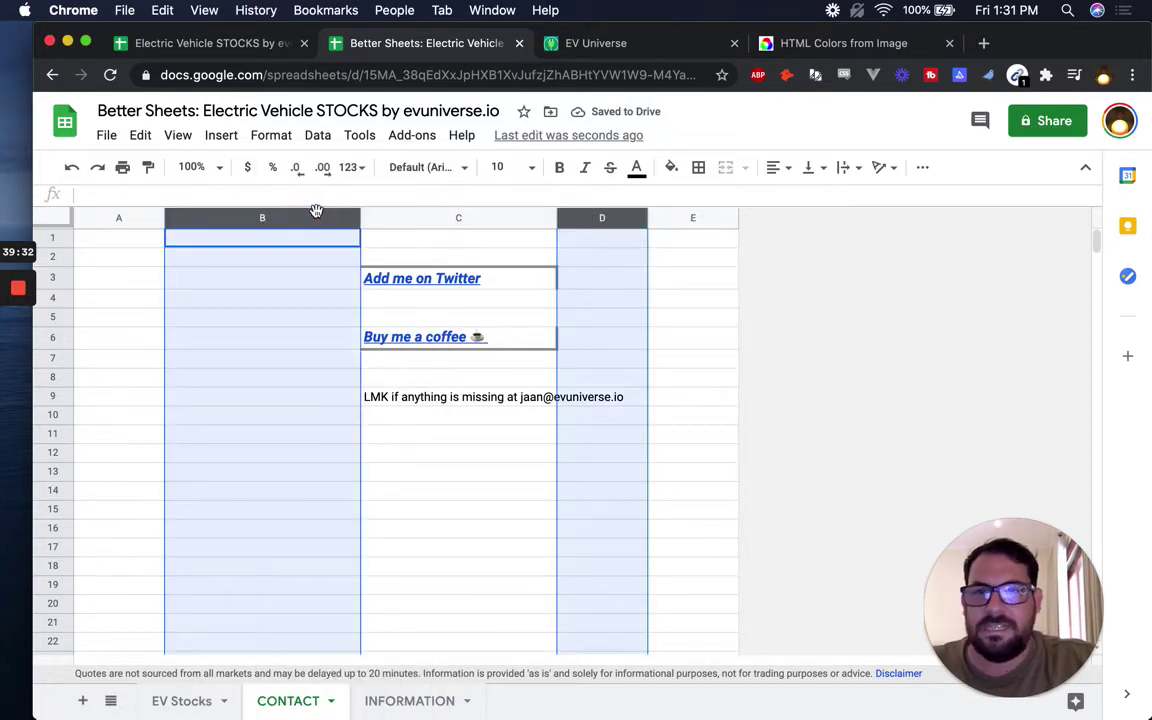
{"action": "right_click", "coordinate": [316, 215]}
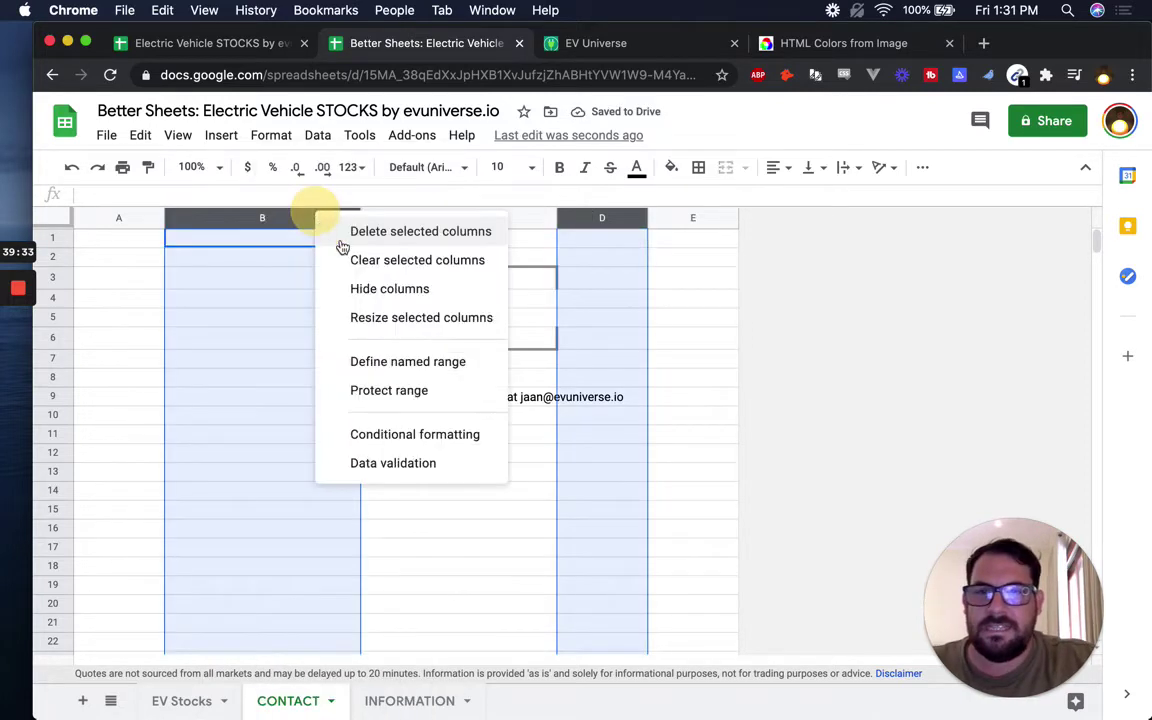
{"action": "left_click", "coordinate": [391, 317]}
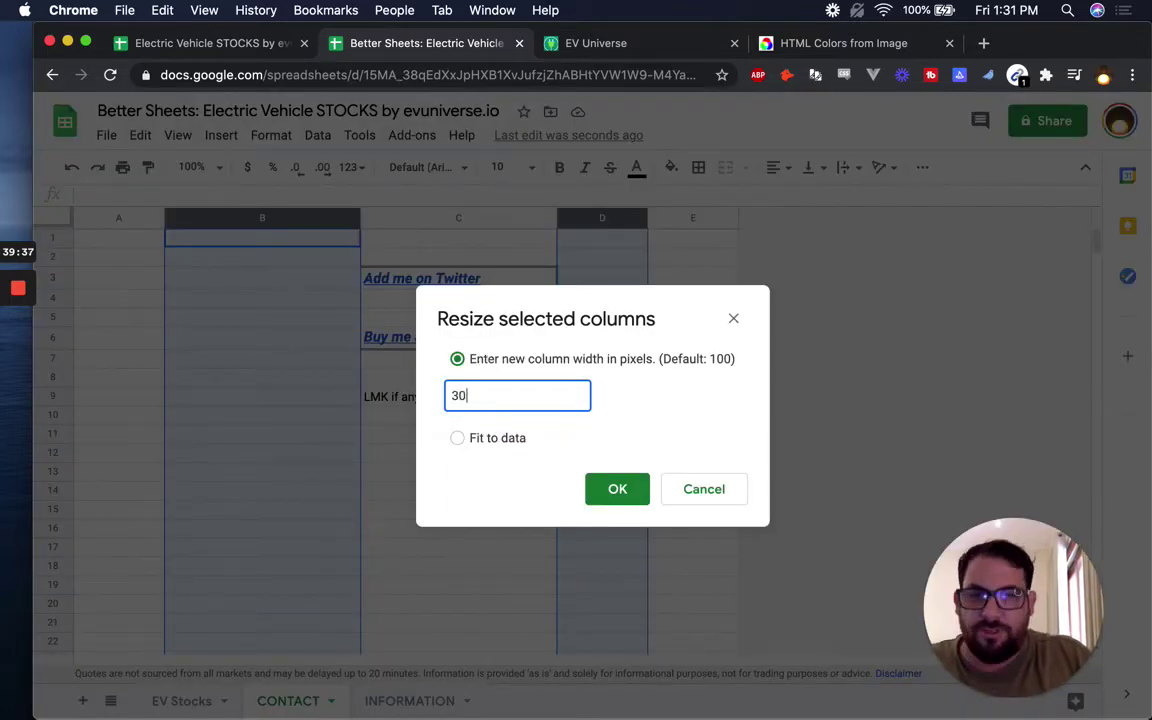
{"action": "key", "text": "Return"}
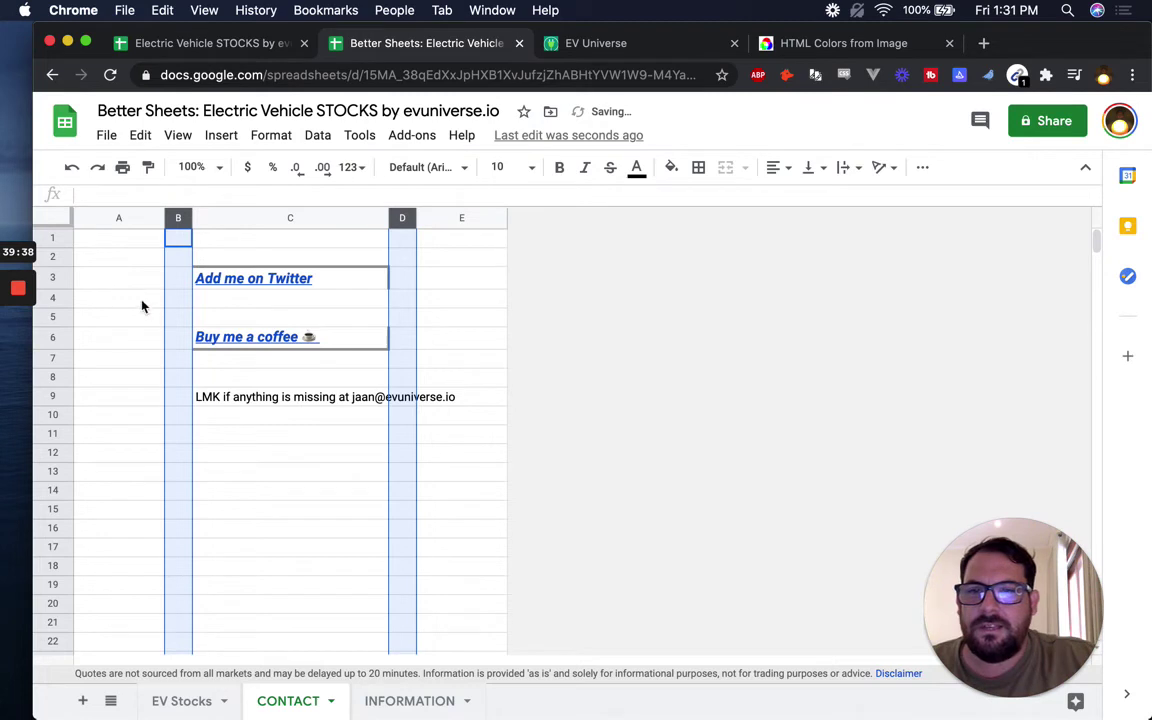
Step: Set the height of rows 2 and 4, above and below the Twitter link, to 30 pixels
{"action": "left_click", "coordinate": [60, 256]}
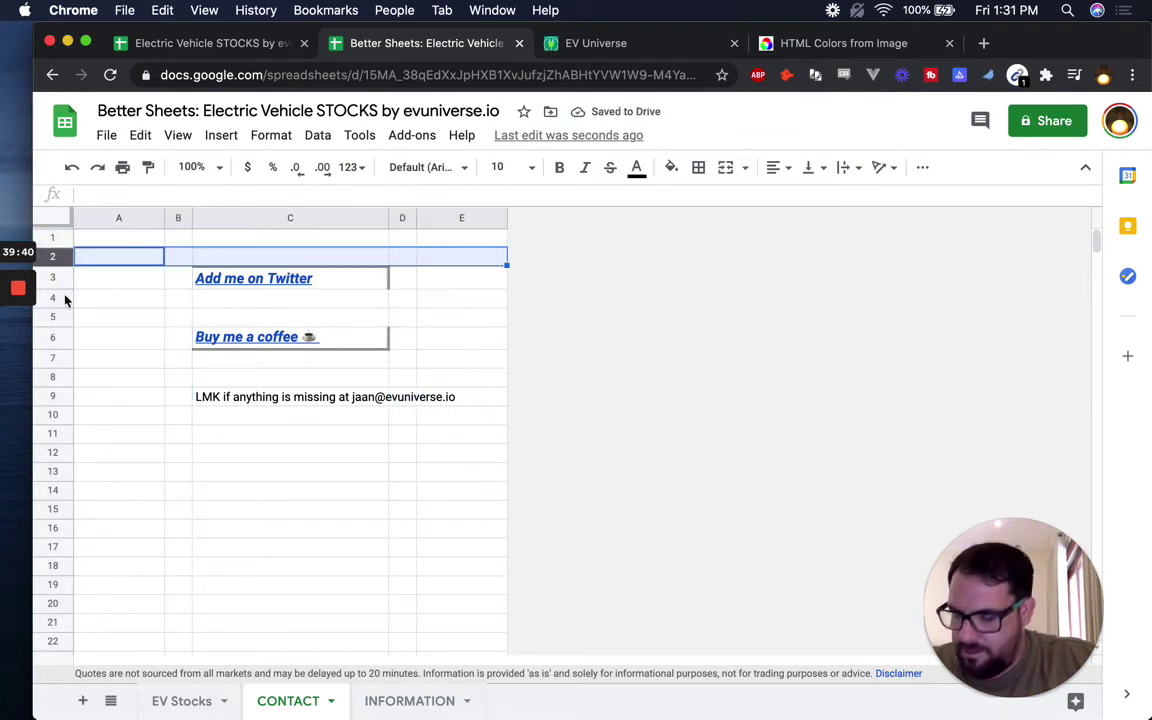
{"action": "left_click", "coordinate": [56, 298], "text": "super"}
{"action": "right_click", "coordinate": [57, 298]}
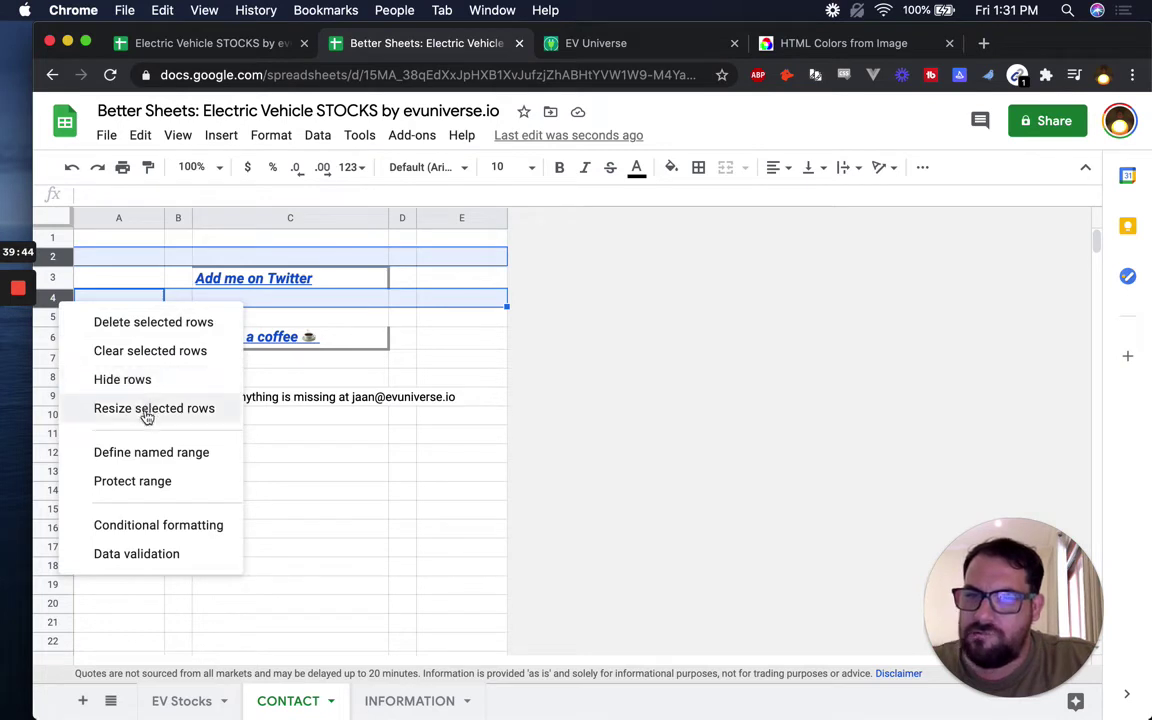
{"action": "left_click", "coordinate": [178, 410]}
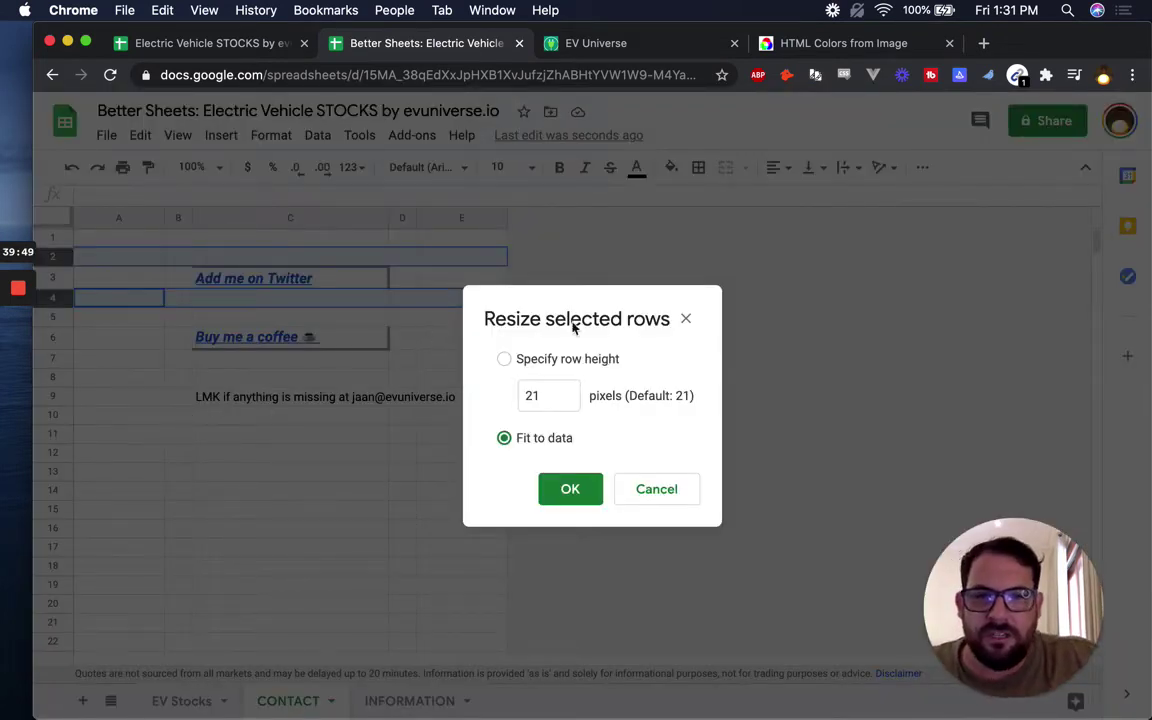
{"action": "left_click", "coordinate": [549, 393]}
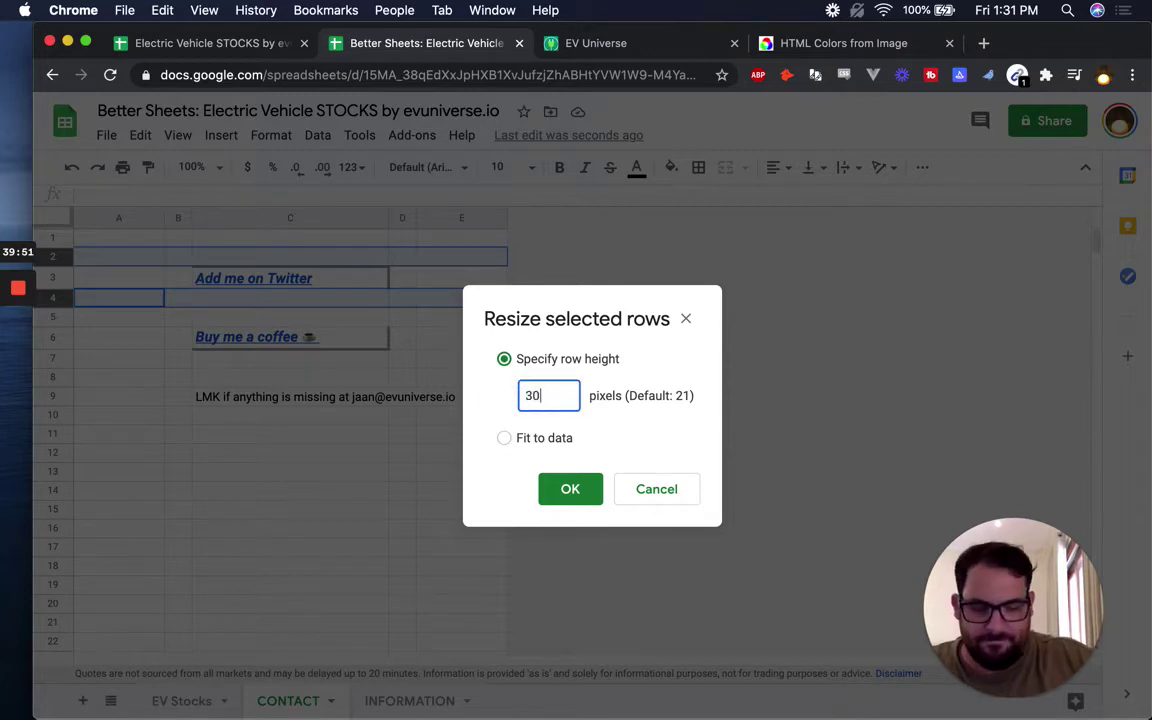
{"action": "key", "text": "Return"}
{"action": "left_click", "coordinate": [404, 287]}
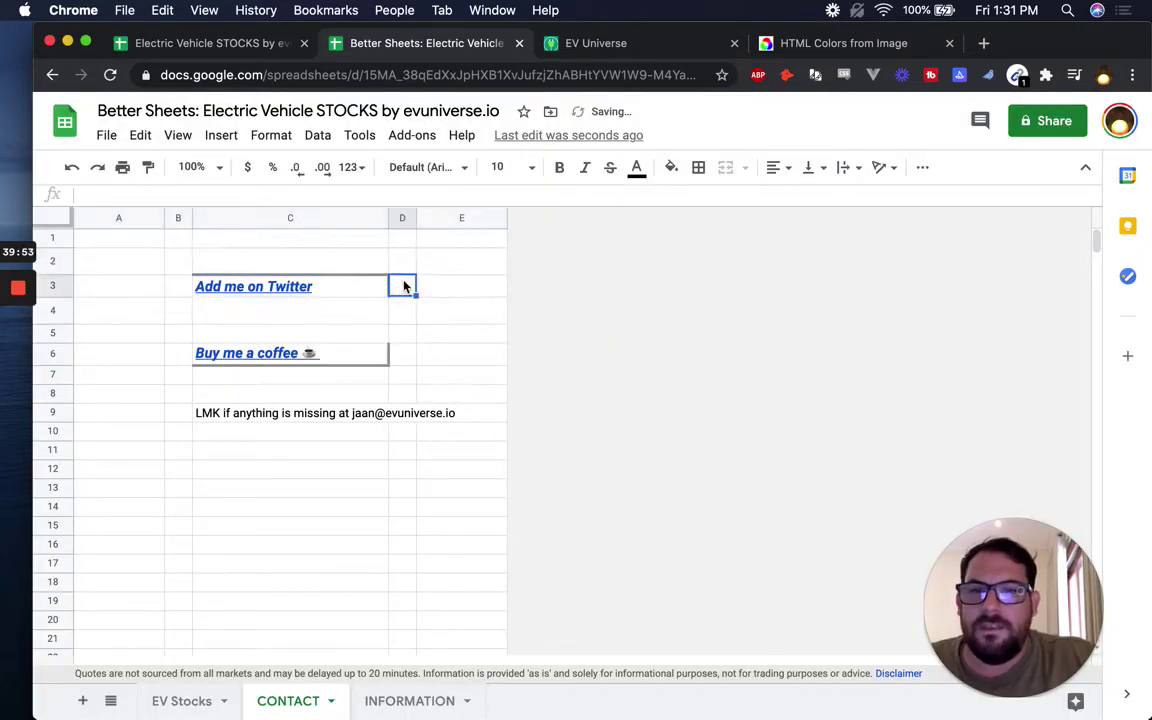
Step: Merge cells B2:C3 around the "Add me on Twitter" link
{"action": "left_click", "coordinate": [239, 288]}
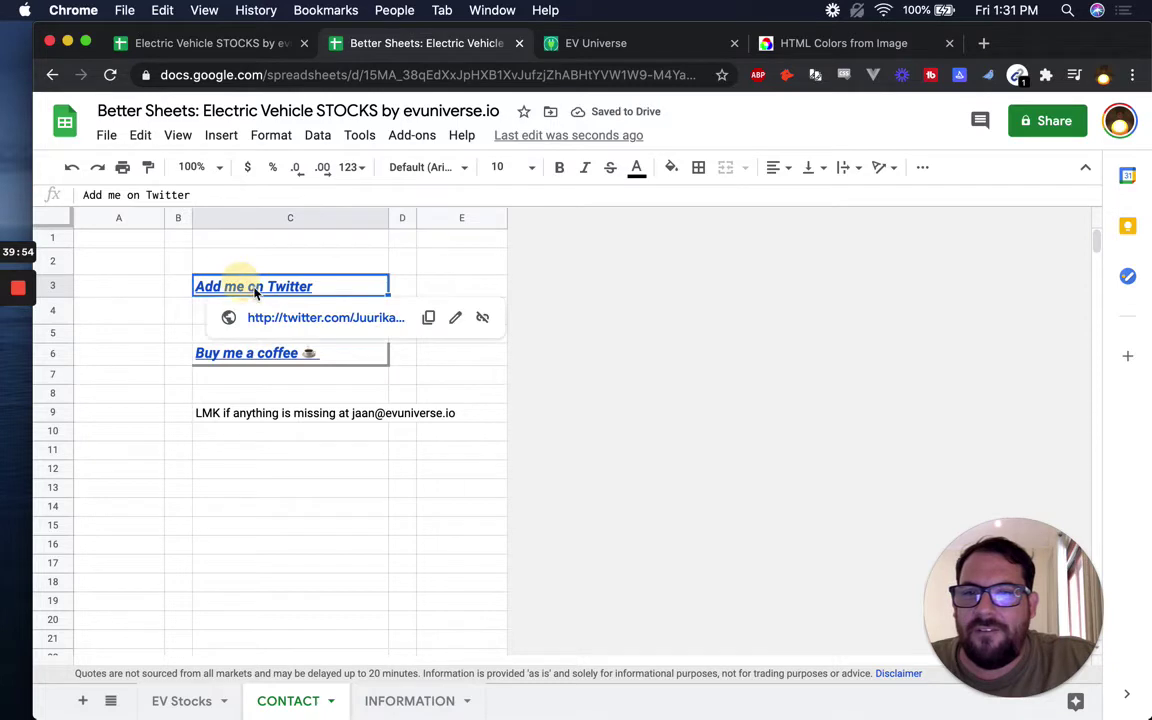
{"action": "left_click", "coordinate": [402, 265]}
{"action": "left_click", "coordinate": [404, 310]}
{"action": "left_click", "coordinate": [179, 310]}
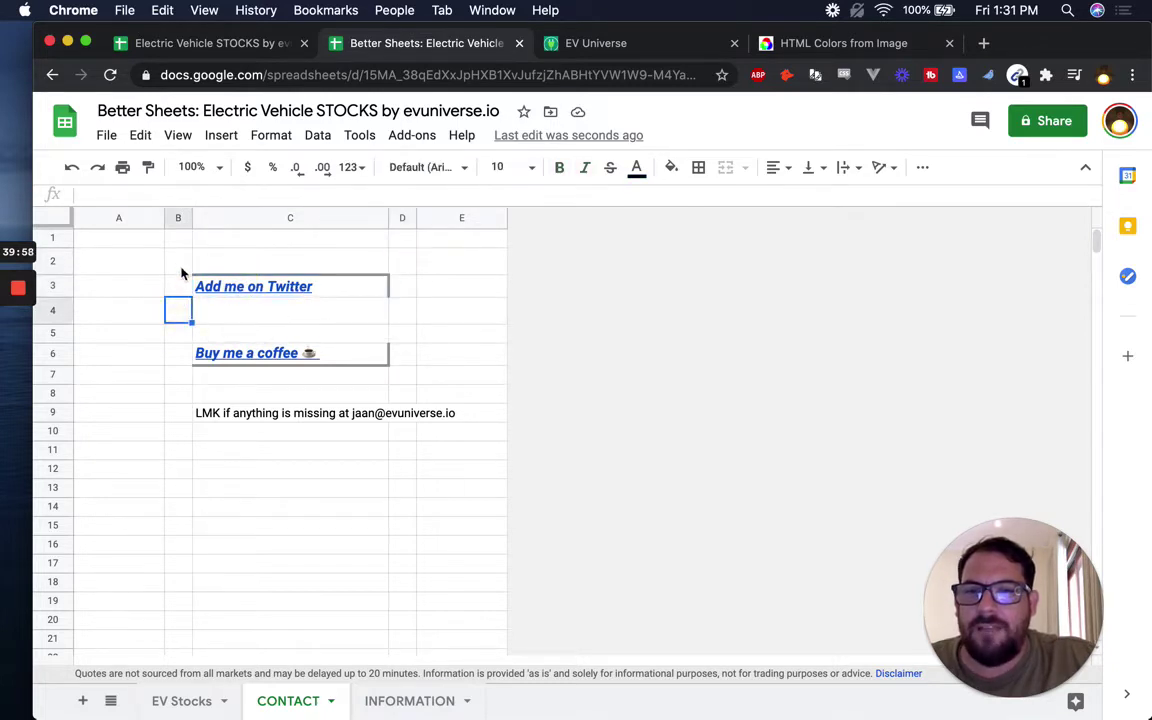
{"action": "left_click", "coordinate": [178, 260]}
{"action": "left_click", "coordinate": [404, 318], "text": "shift"}
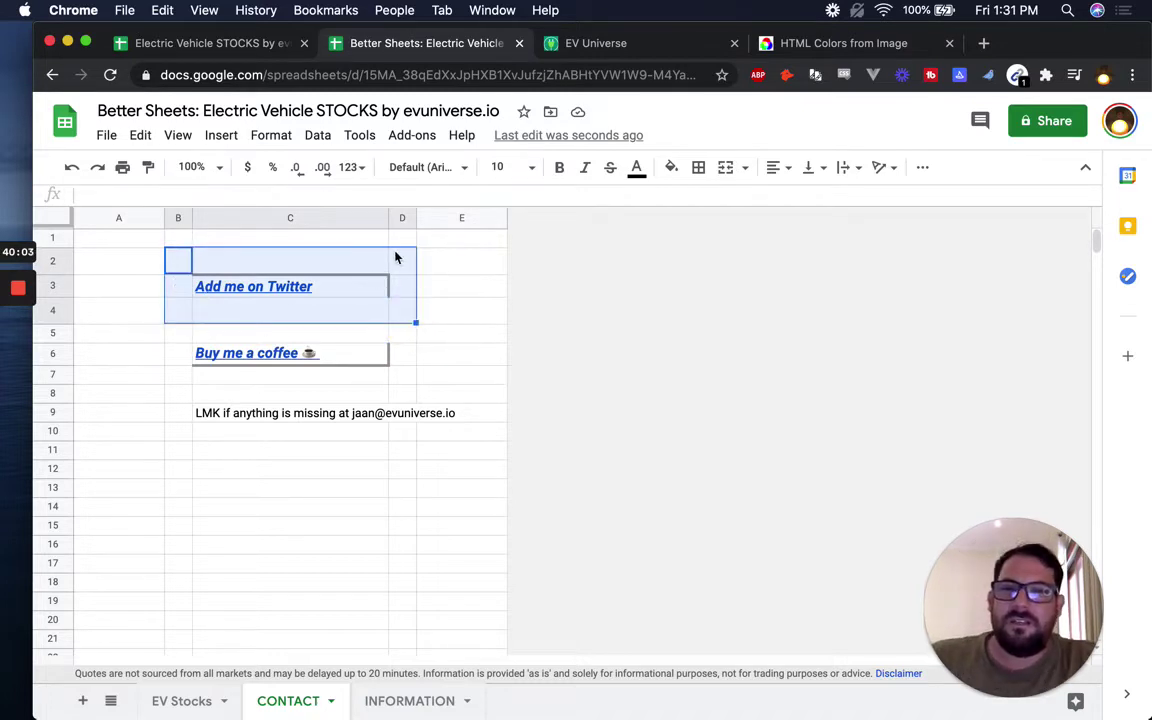
{"action": "left_click_drag", "start_coordinate": [185, 262], "coordinate": [361, 296]}
{"action": "left_click", "coordinate": [725, 170]}
{"action": "left_click", "coordinate": [283, 263]}
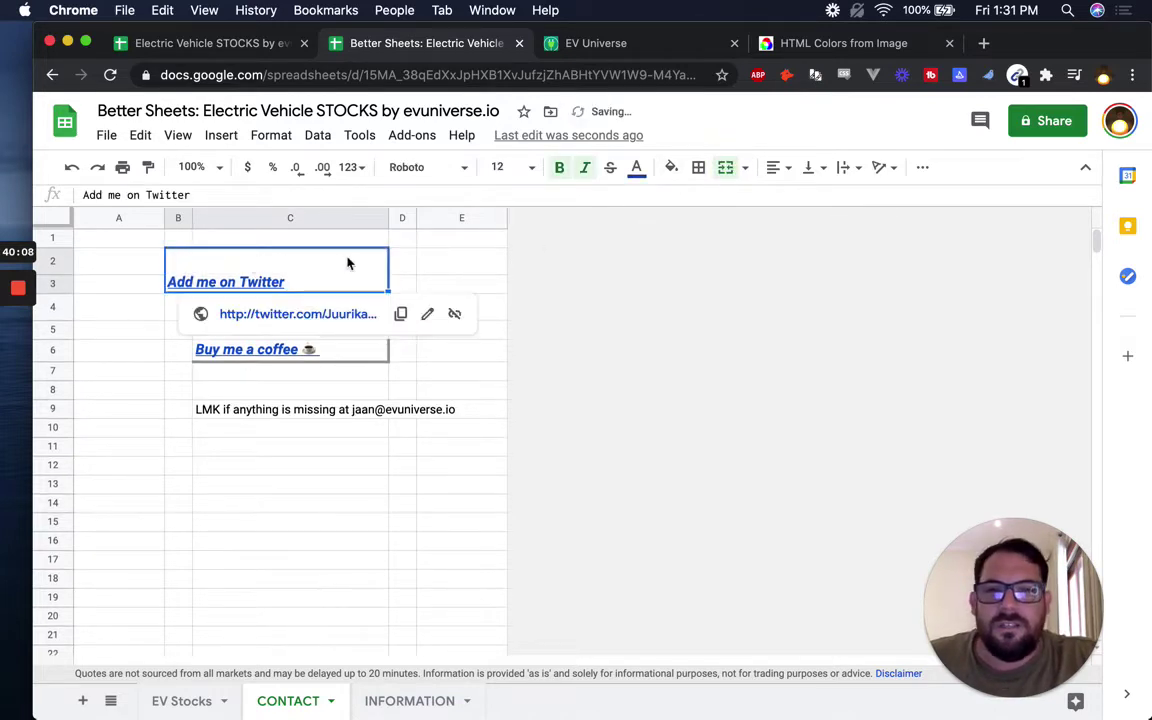
Step: Fill cells D3:D4 and C4 with the custom dark green as a shadow beside and below the Twitter link
{"action": "left_click", "coordinate": [400, 283]}
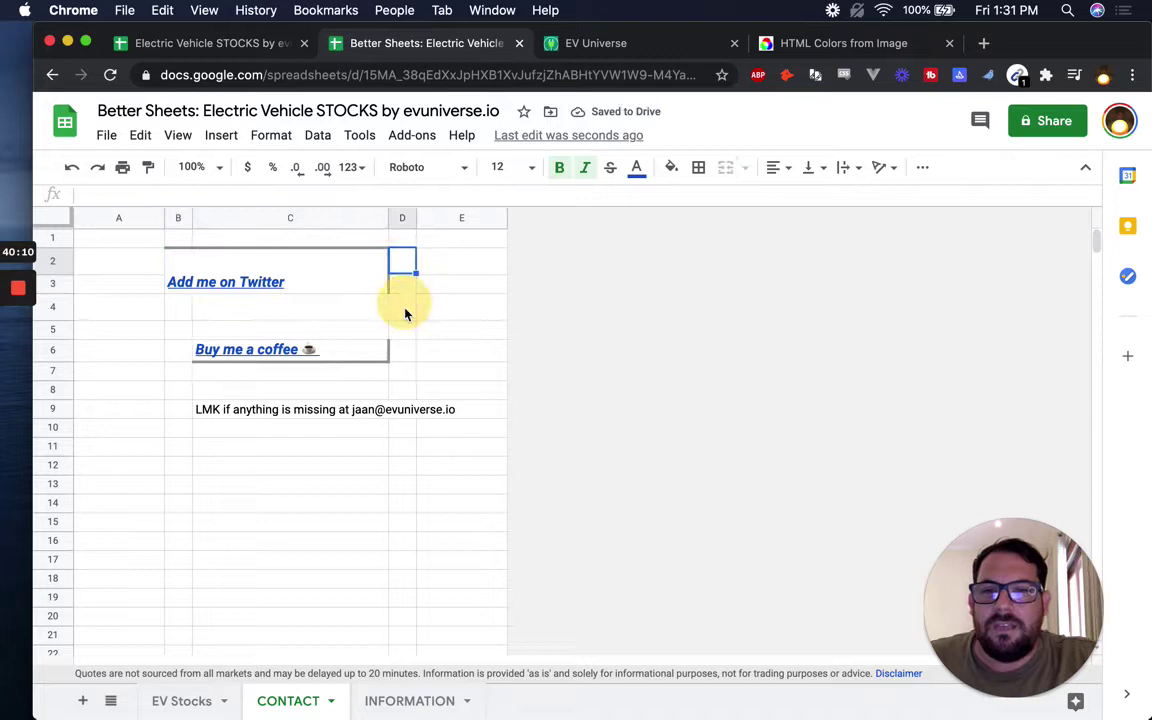
{"action": "left_click_drag", "start_coordinate": [402, 284], "coordinate": [404, 312]}
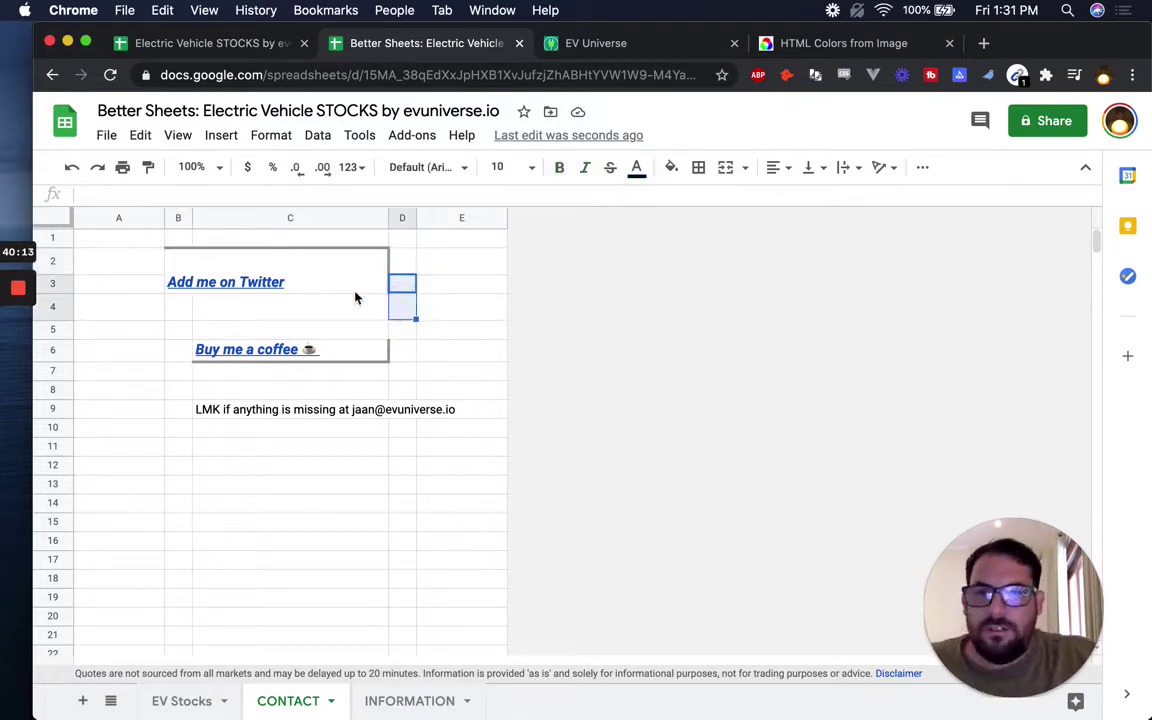
{"action": "left_click", "coordinate": [355, 316], "text": "super"}
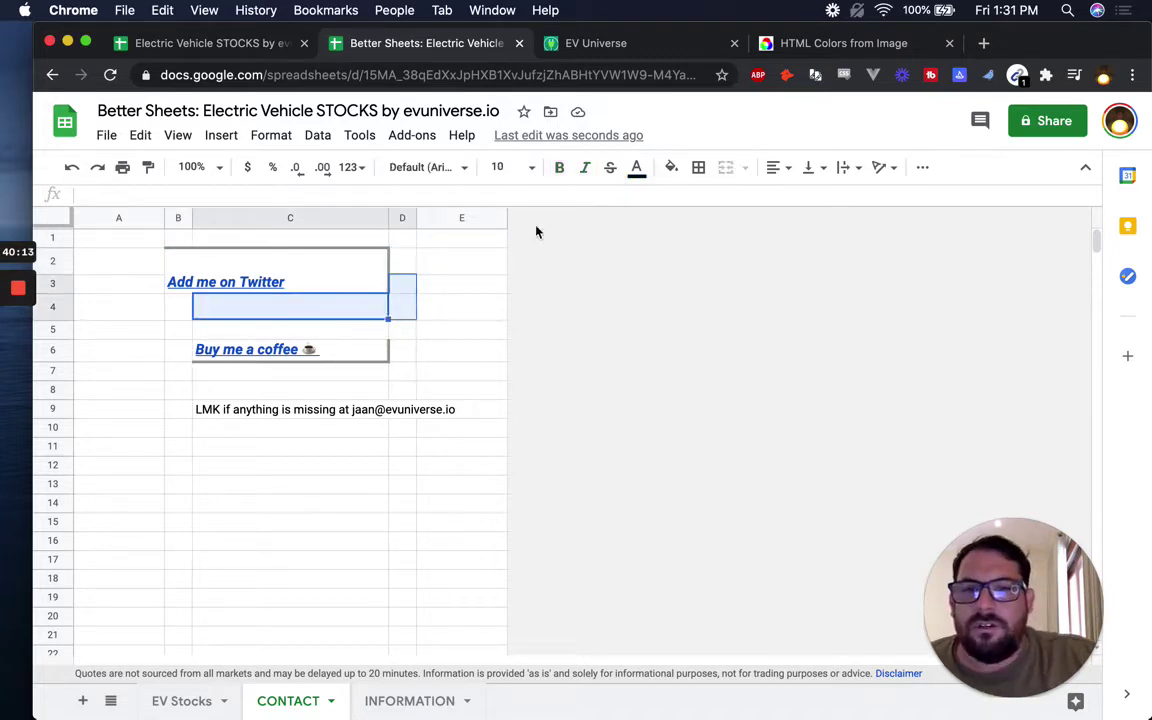
{"action": "left_click", "coordinate": [672, 168]}
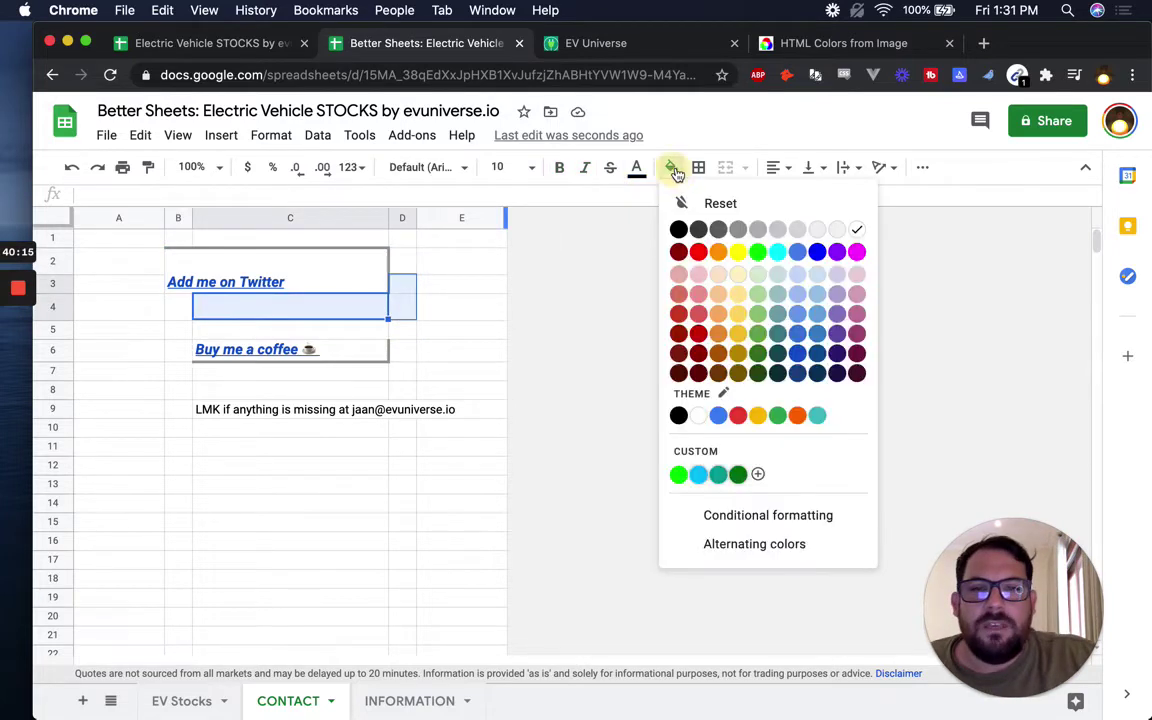
{"action": "left_click", "coordinate": [738, 476]}
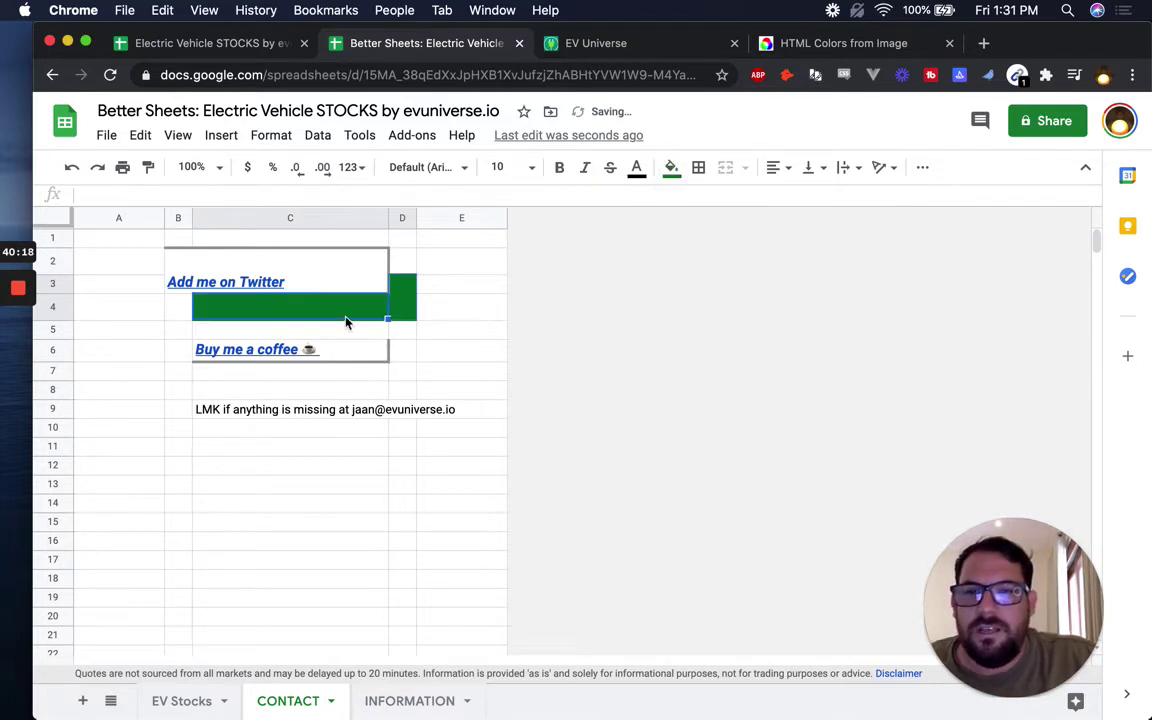
Step: Give the merged "Add me on Twitter" cell the custom teal fill and white text
{"action": "left_click", "coordinate": [355, 285]}
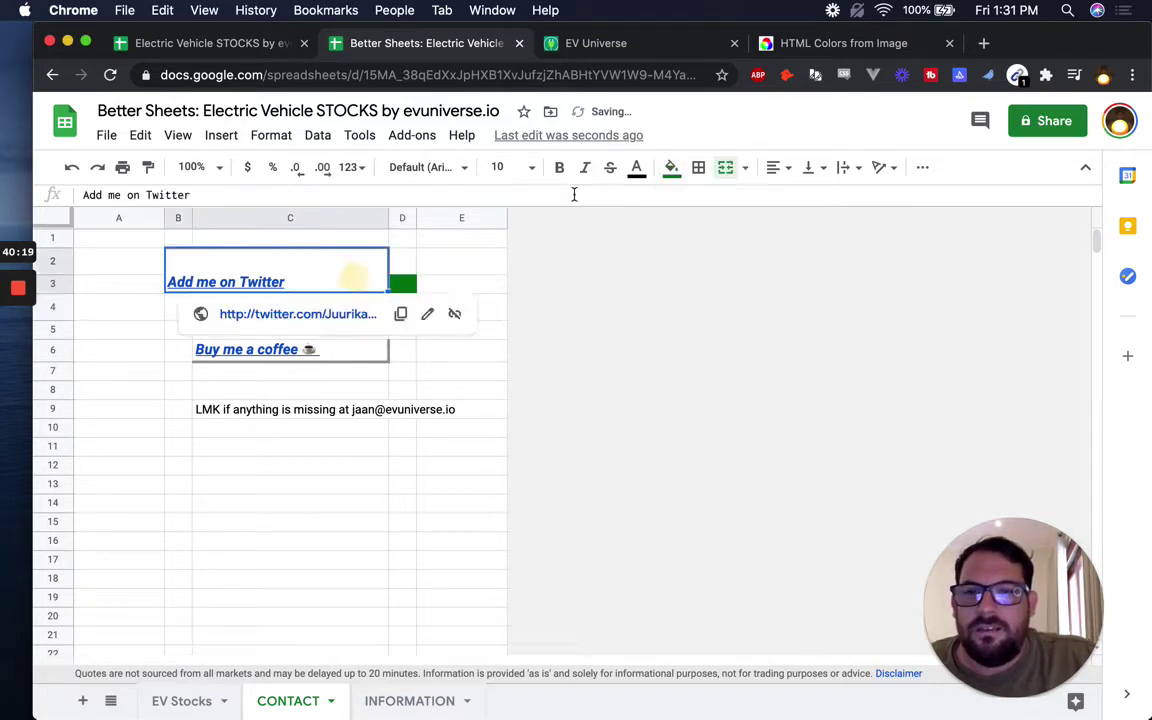
{"action": "left_click", "coordinate": [672, 167]}
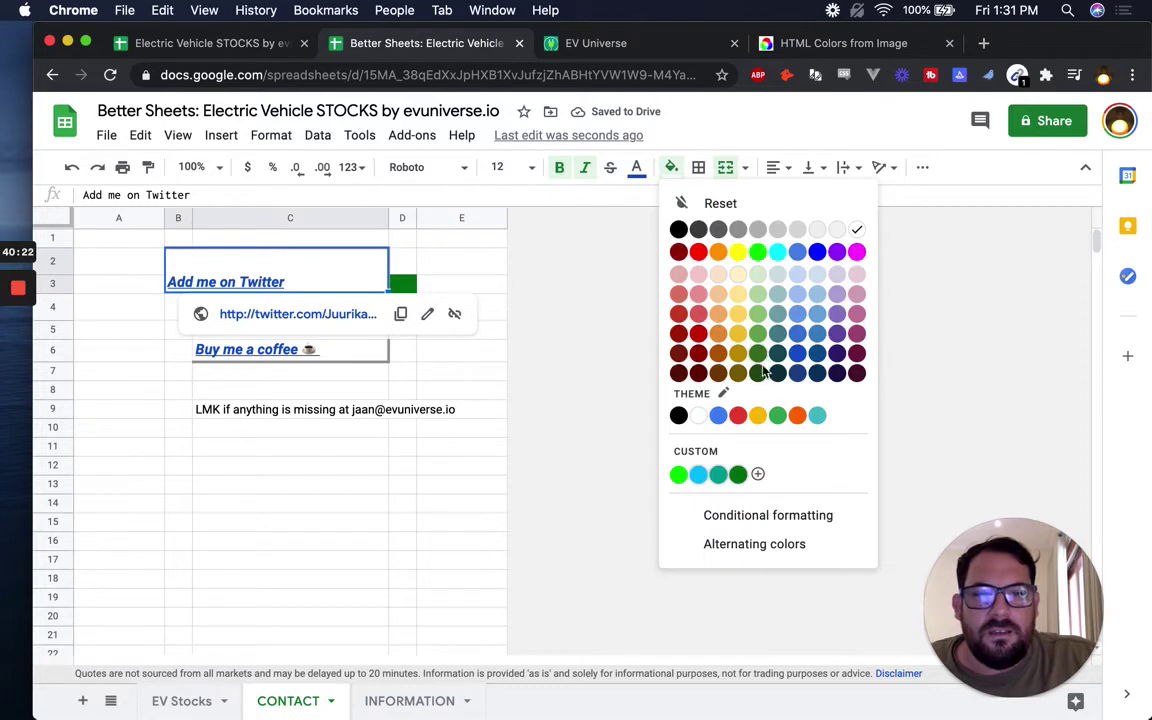
{"action": "left_click", "coordinate": [718, 474]}
{"action": "left_click", "coordinate": [636, 167]}
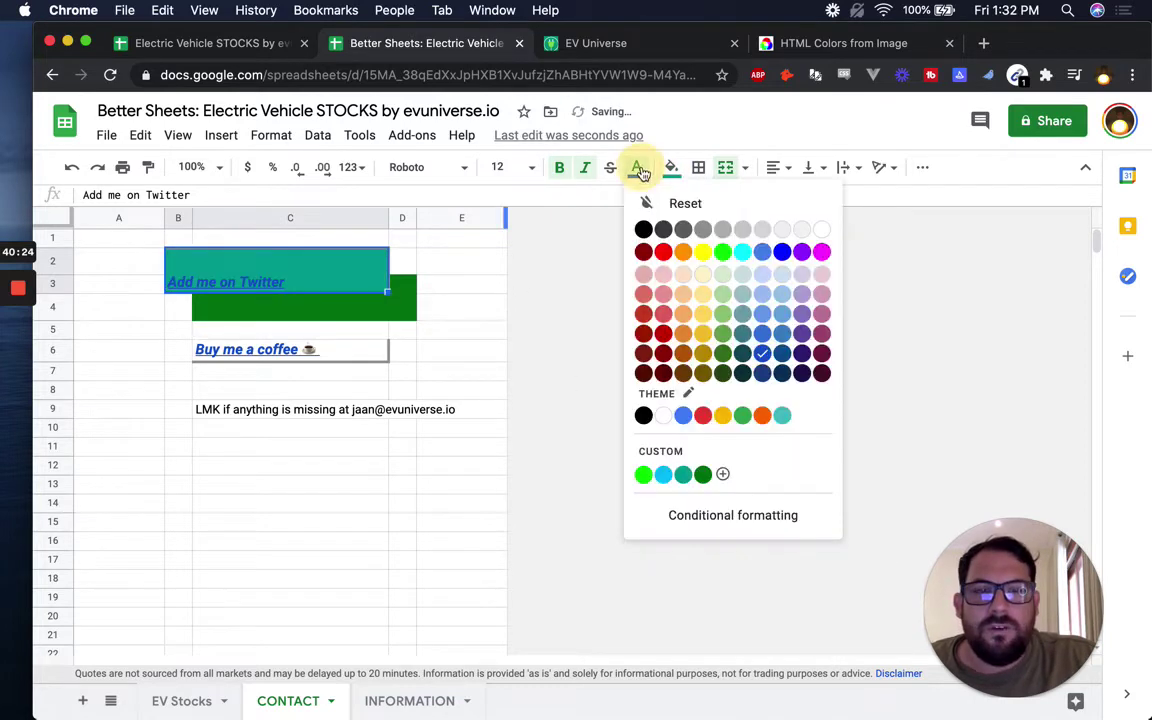
{"action": "left_click", "coordinate": [820, 230]}
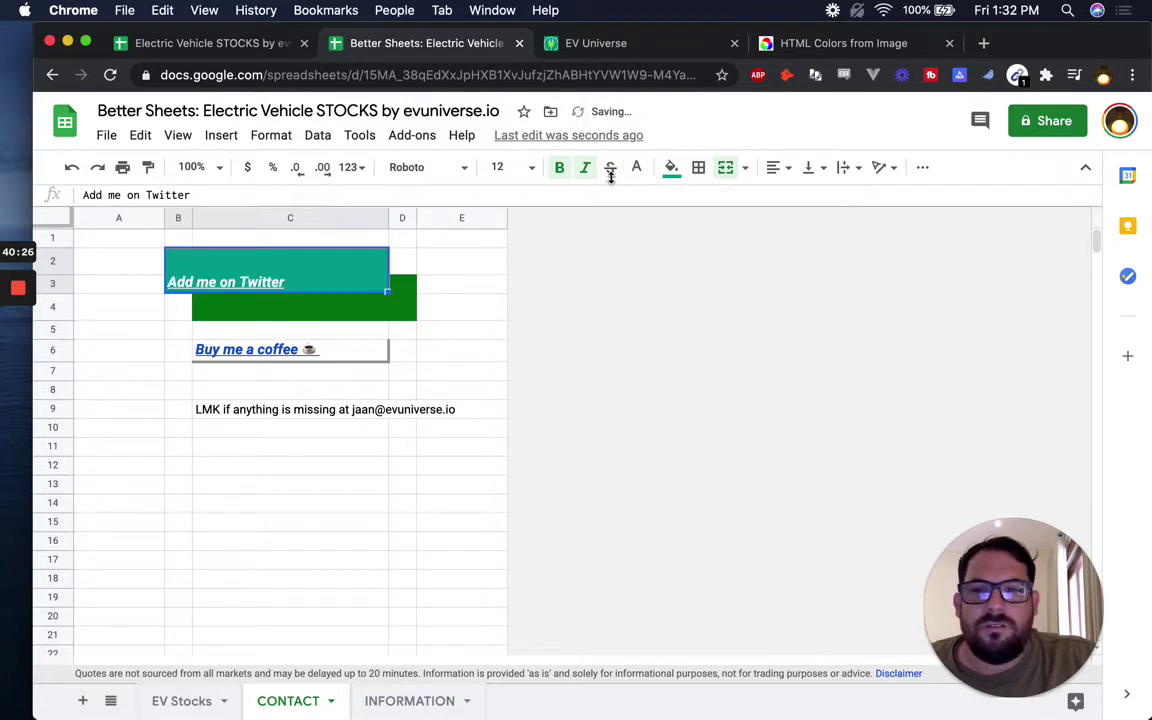
Step: Set the "Add me on Twitter" text to Pacifico at size 20, without italics or underline
{"action": "left_click", "coordinate": [457, 167]}
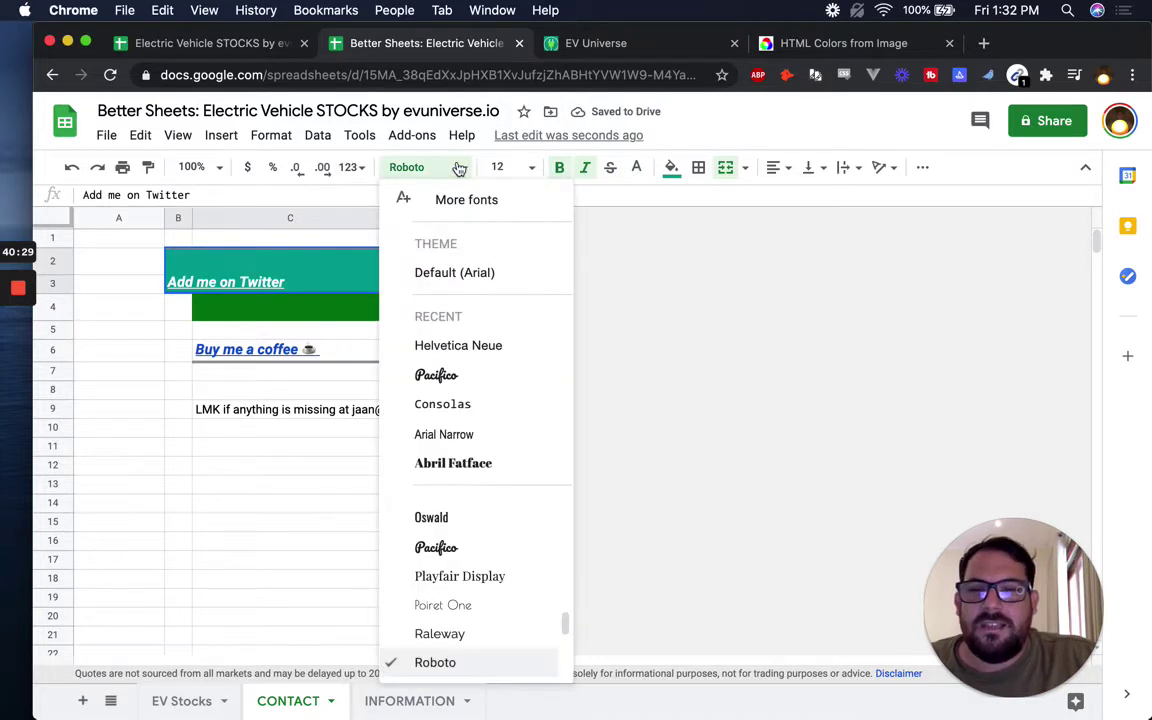
{"action": "left_click", "coordinate": [467, 375]}
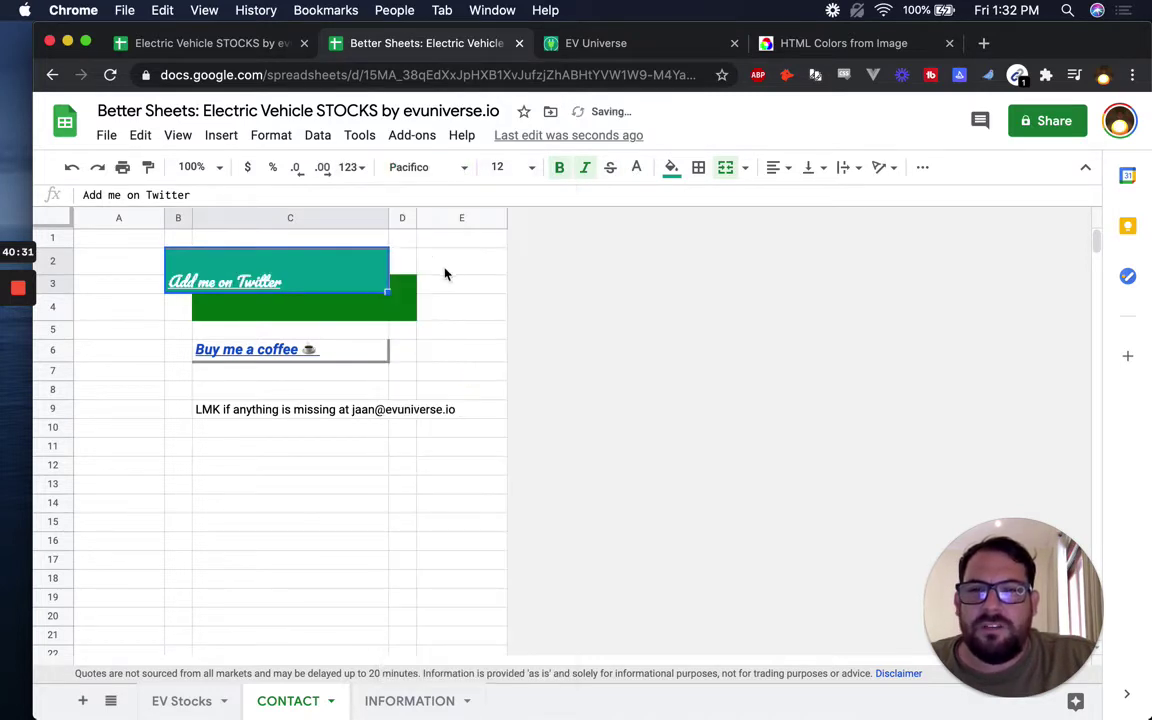
{"action": "left_click", "coordinate": [514, 164]}
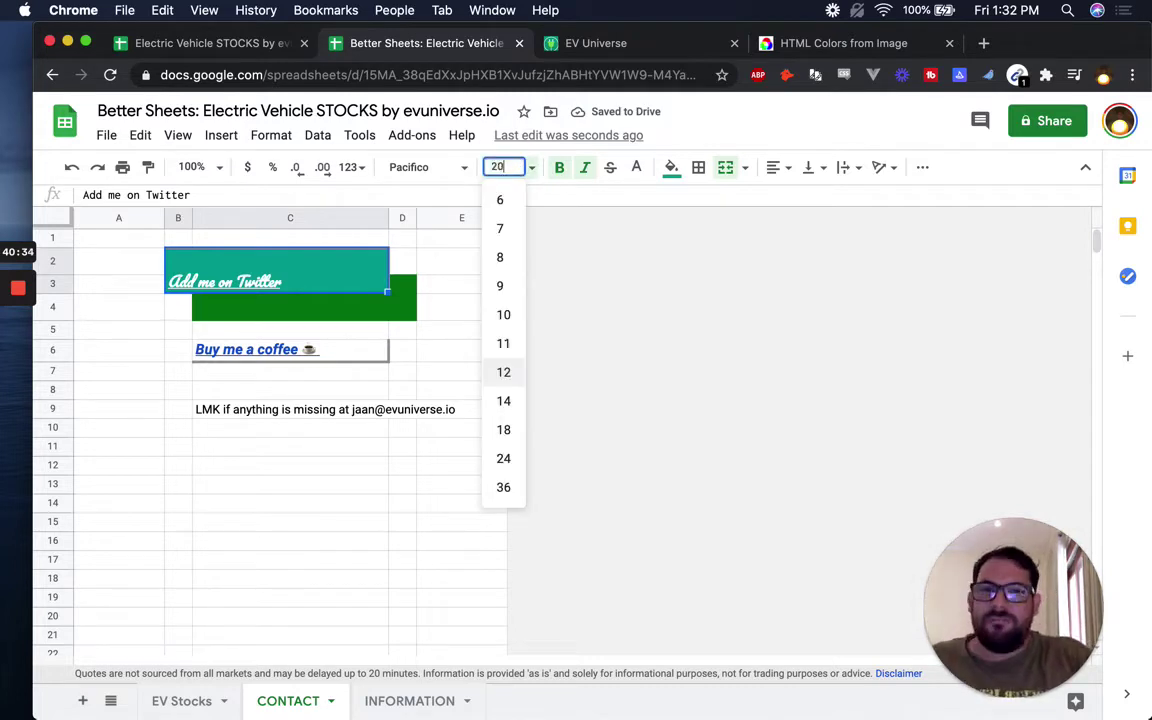
{"action": "key", "text": "Return"}
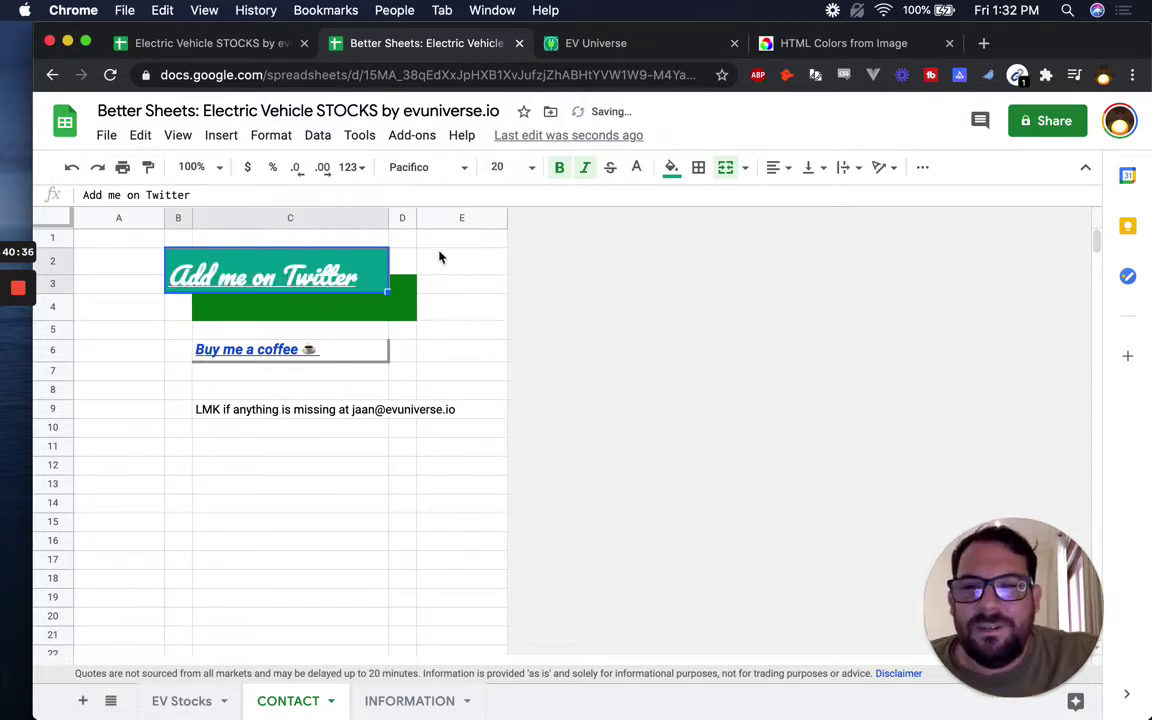
{"action": "key", "text": "ctrl+i"}
{"action": "key", "text": "Return"}
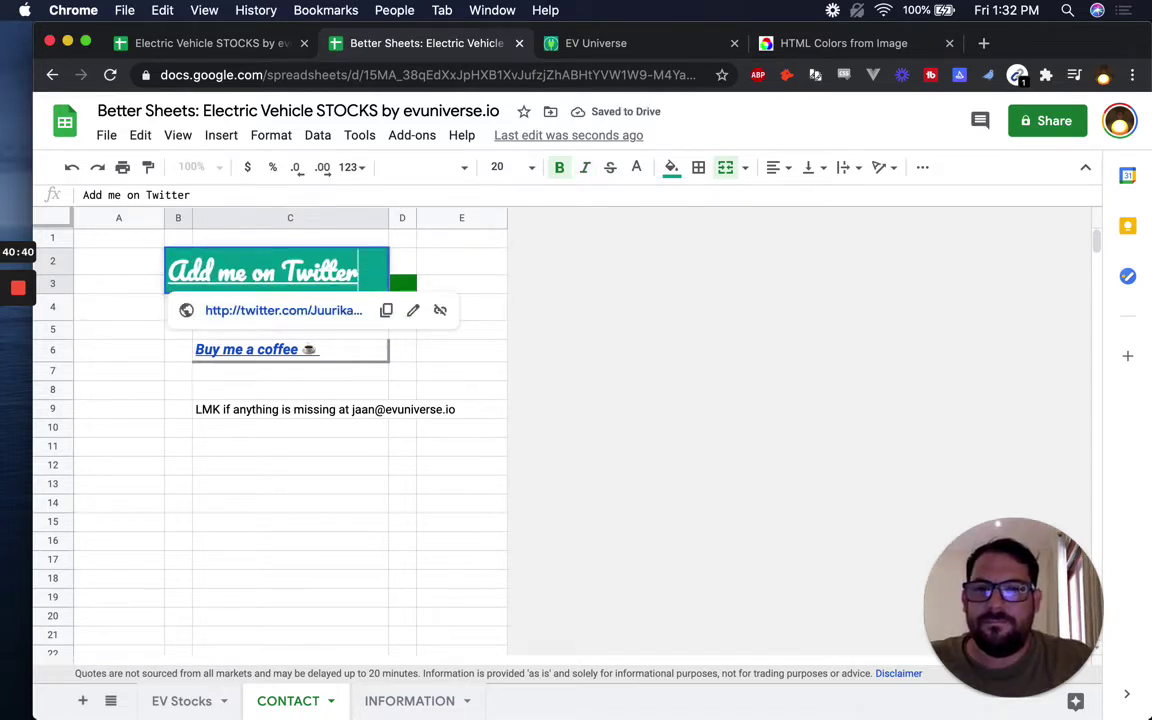
{"action": "key", "text": "Escape"}
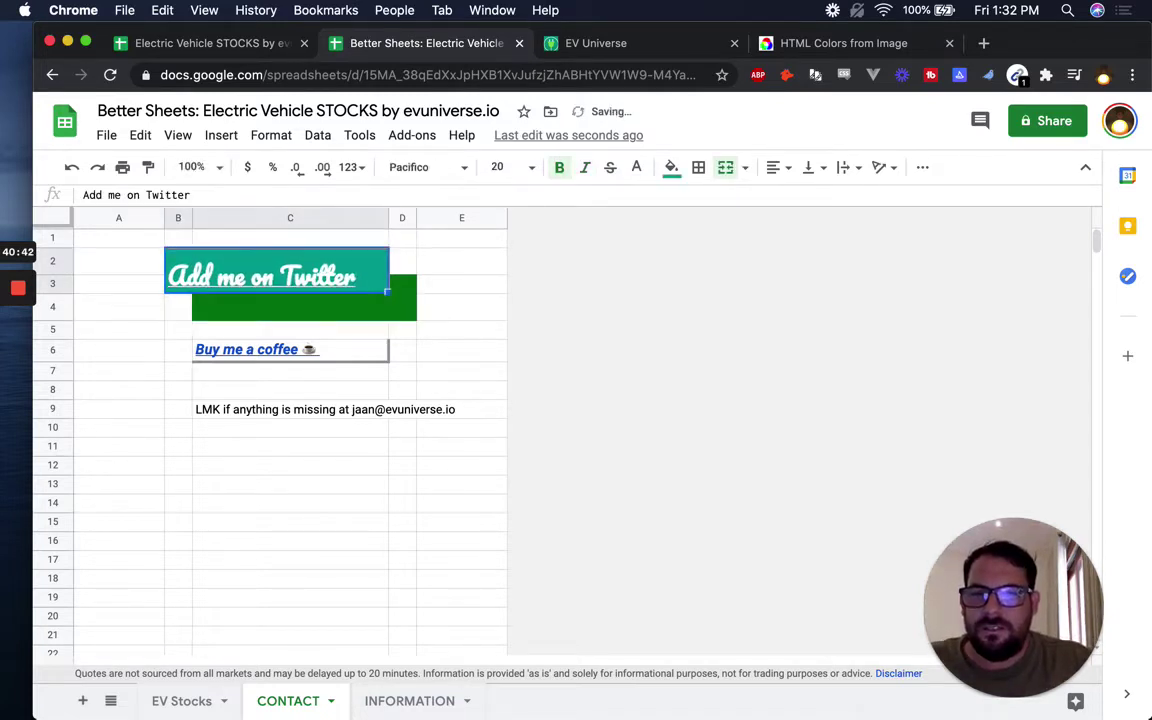
{"action": "key", "text": "ctrl+u"}
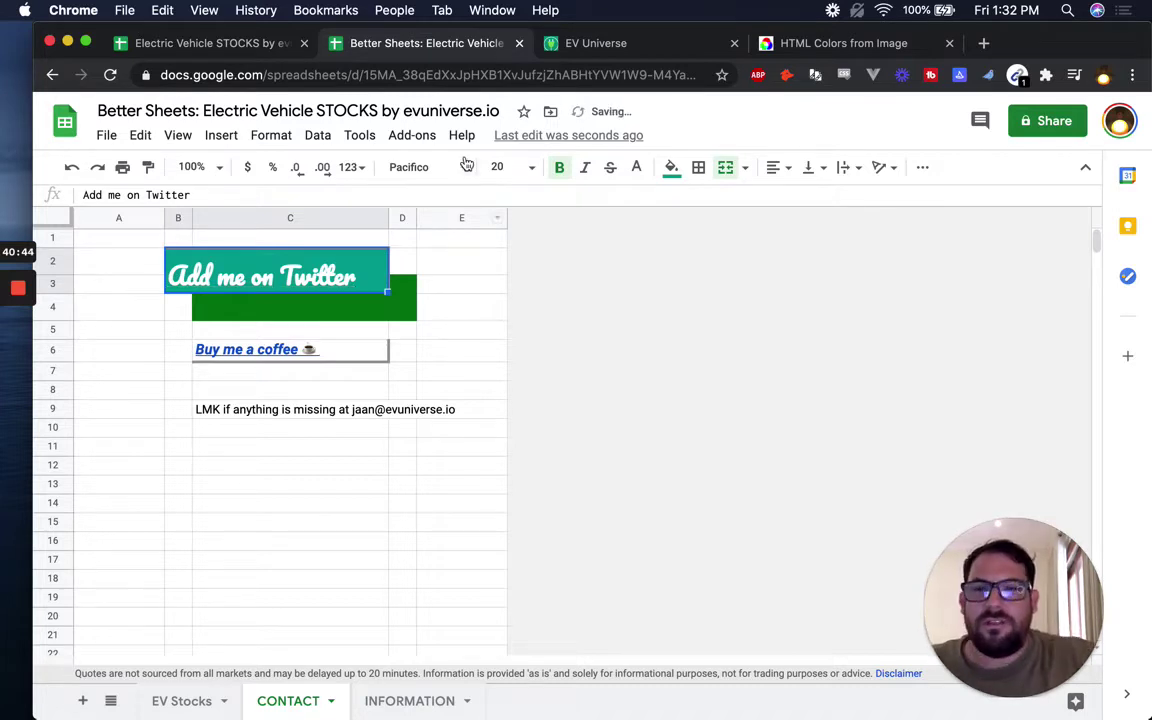
{"action": "left_click", "coordinate": [462, 284]}
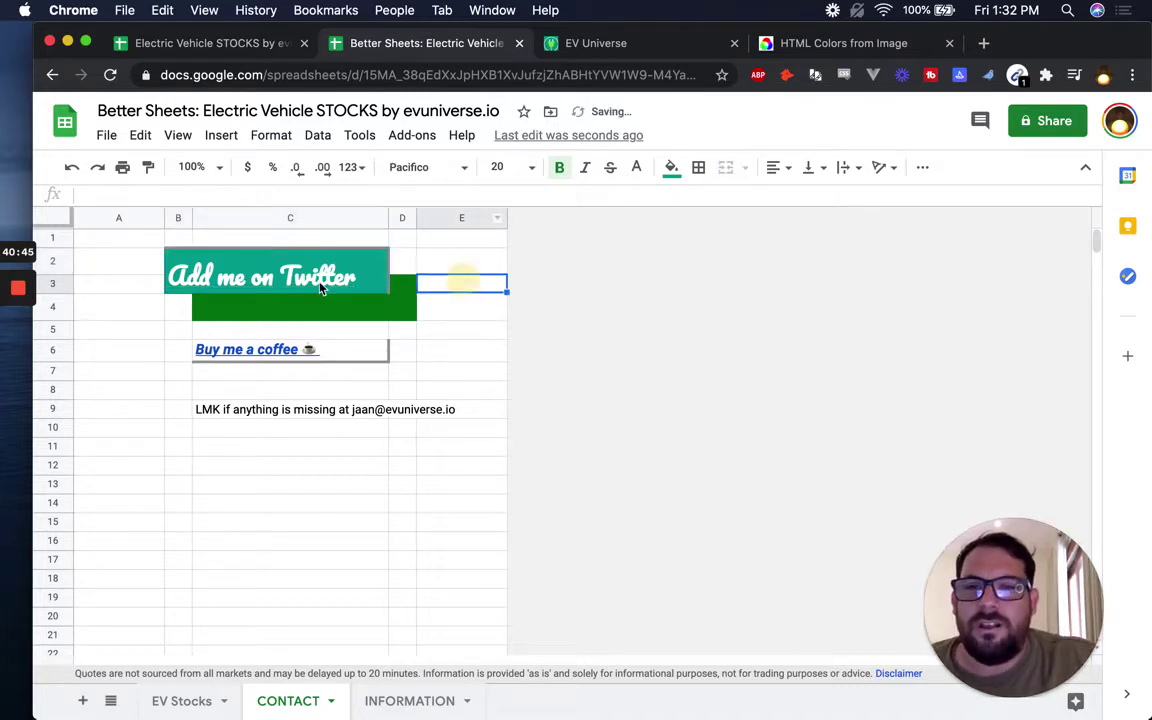
{"action": "left_click", "coordinate": [384, 281]}
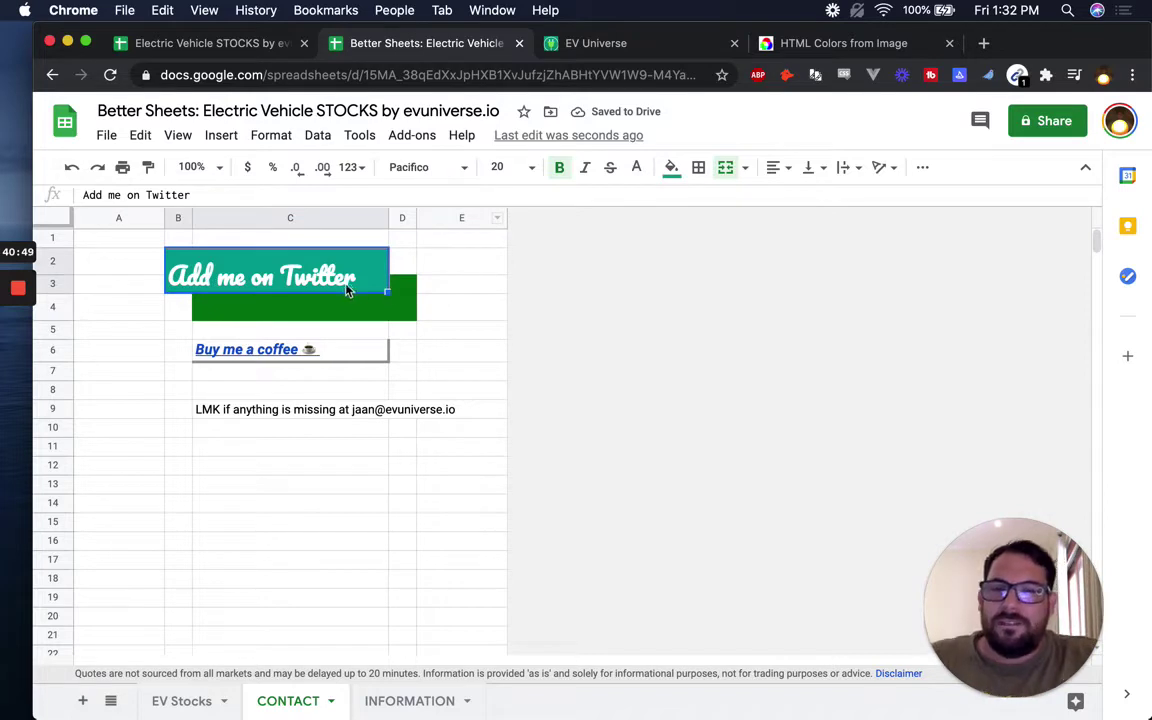
Step: Remove all cell borders from the entire CONTACT sheet
{"action": "left_click", "coordinate": [55, 217]}
{"action": "left_click", "coordinate": [698, 167]}
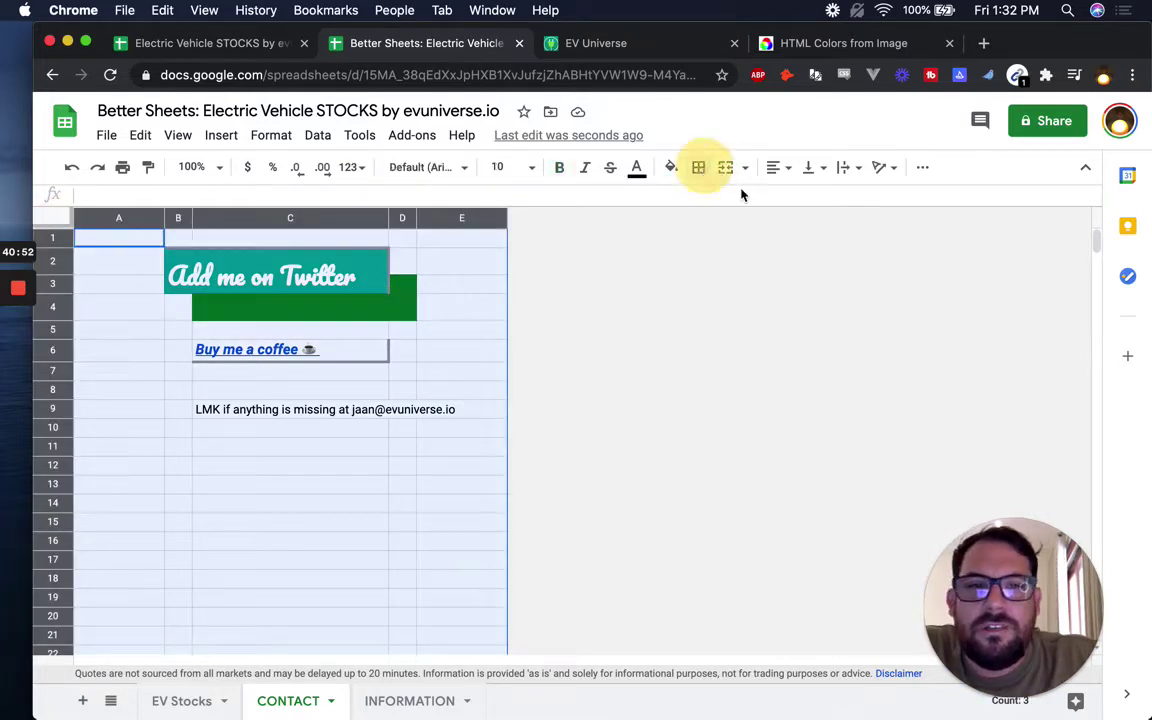
{"action": "left_click", "coordinate": [808, 233]}
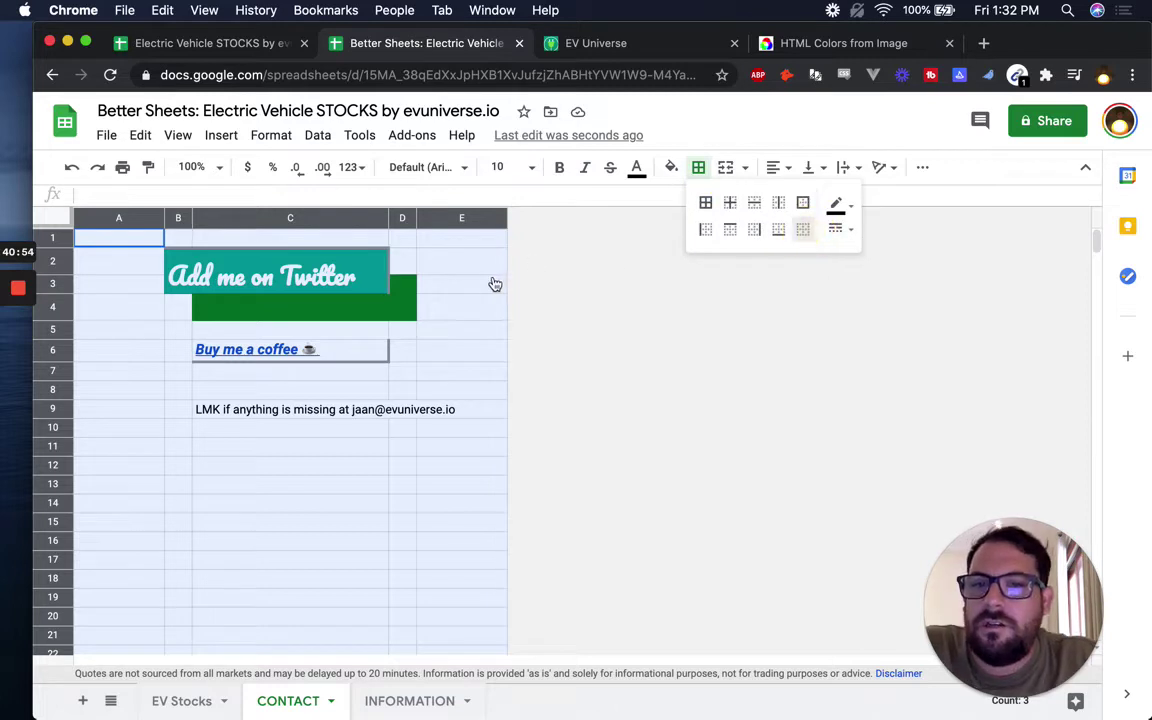
{"action": "left_click", "coordinate": [453, 308]}
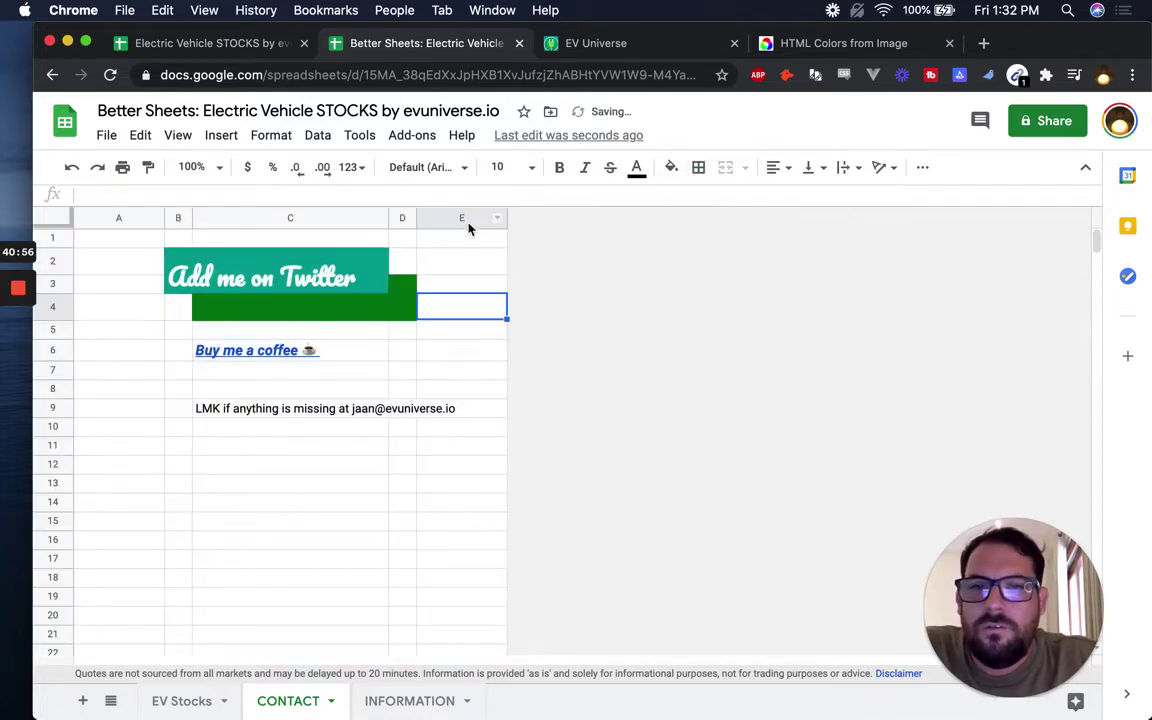
Step: Hide the gridlines on the CONTACT sheet
{"action": "key", "text": "ctrl+space"}
{"action": "left_click", "coordinate": [180, 136]}
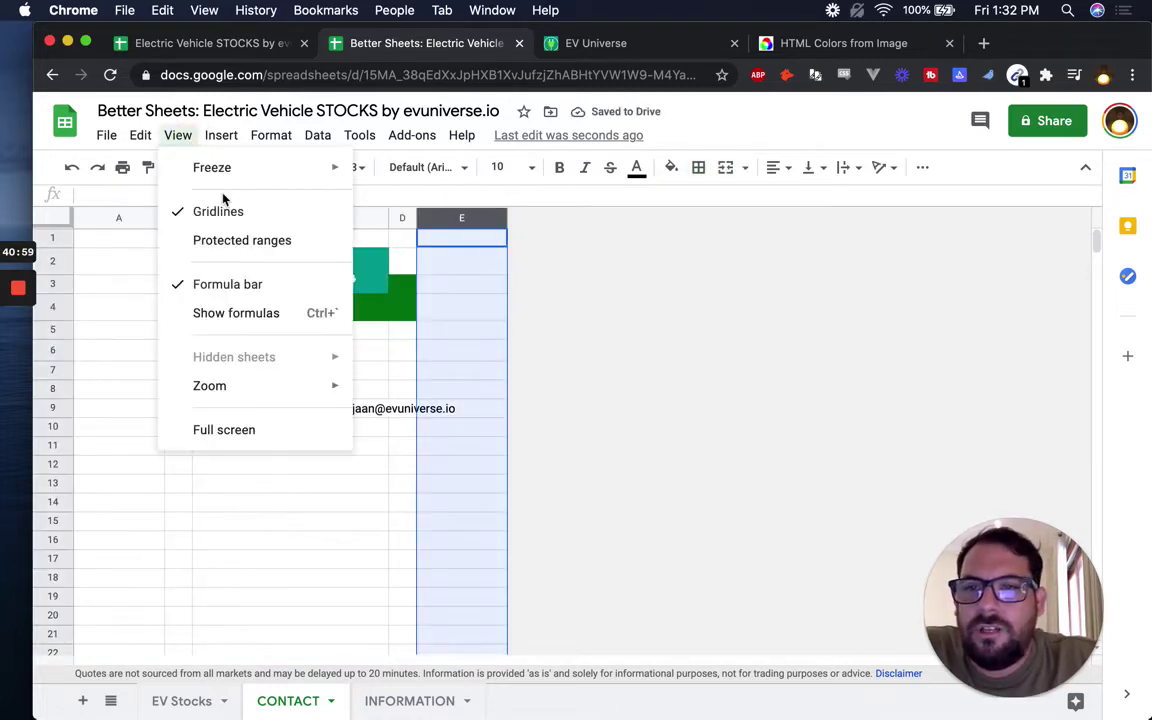
{"action": "key", "text": "Return"}
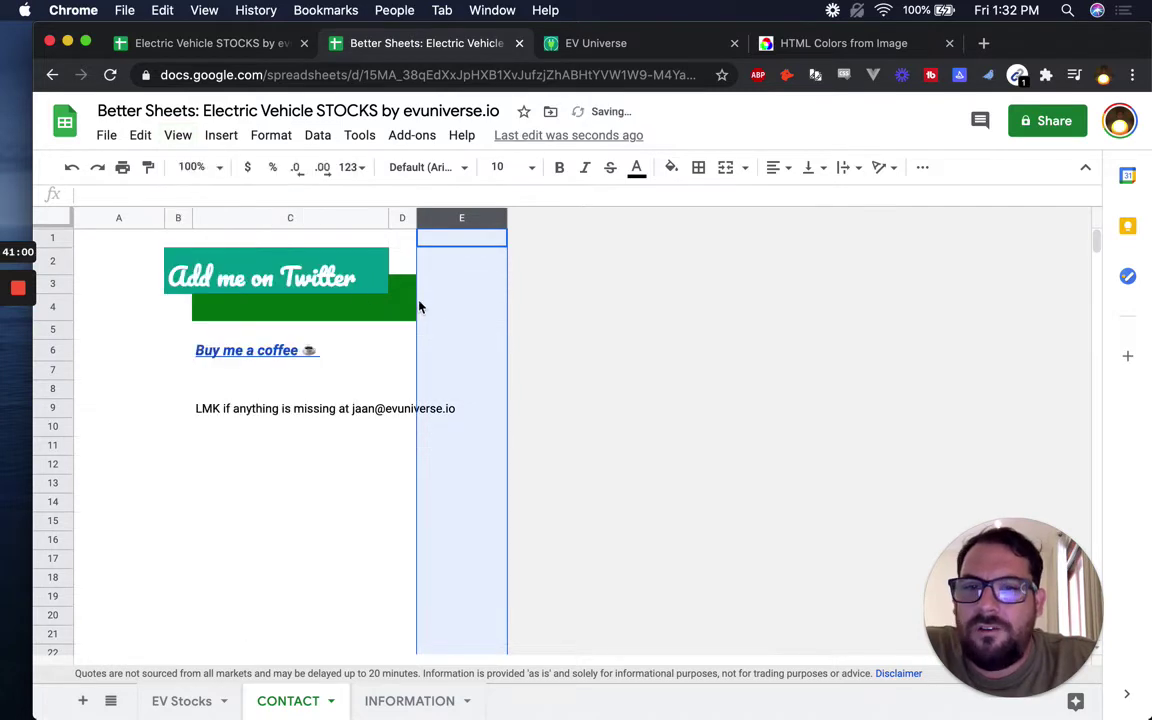
{"action": "left_click", "coordinate": [360, 308]}
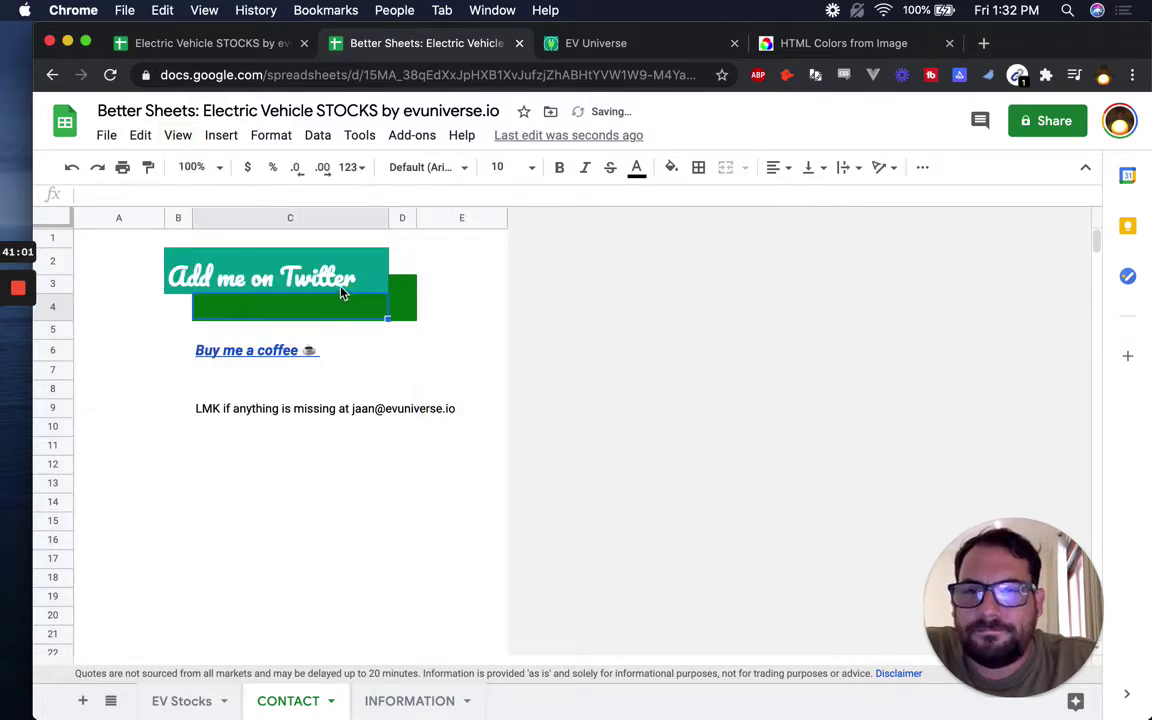
Step: Make row 3 taller and centre the "Add me on Twitter" text horizontally and vertically in its merged cell
{"action": "left_click", "coordinate": [55, 286]}
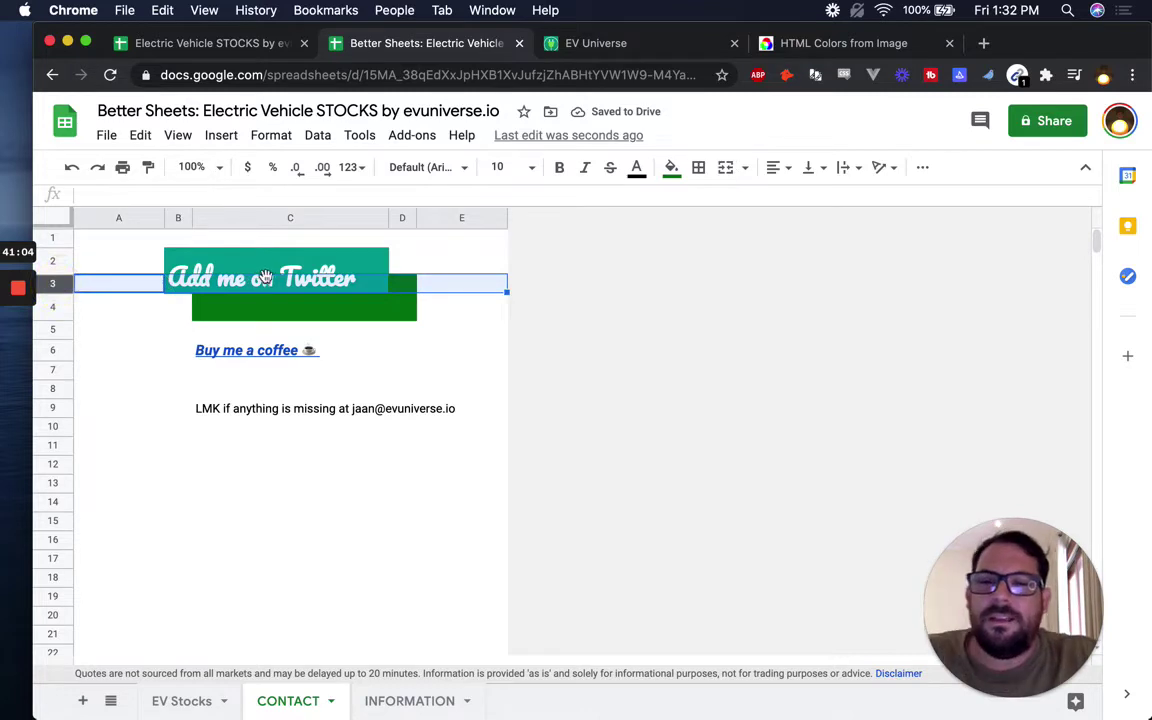
{"action": "left_click_drag", "start_coordinate": [53, 291], "coordinate": [55, 315]}
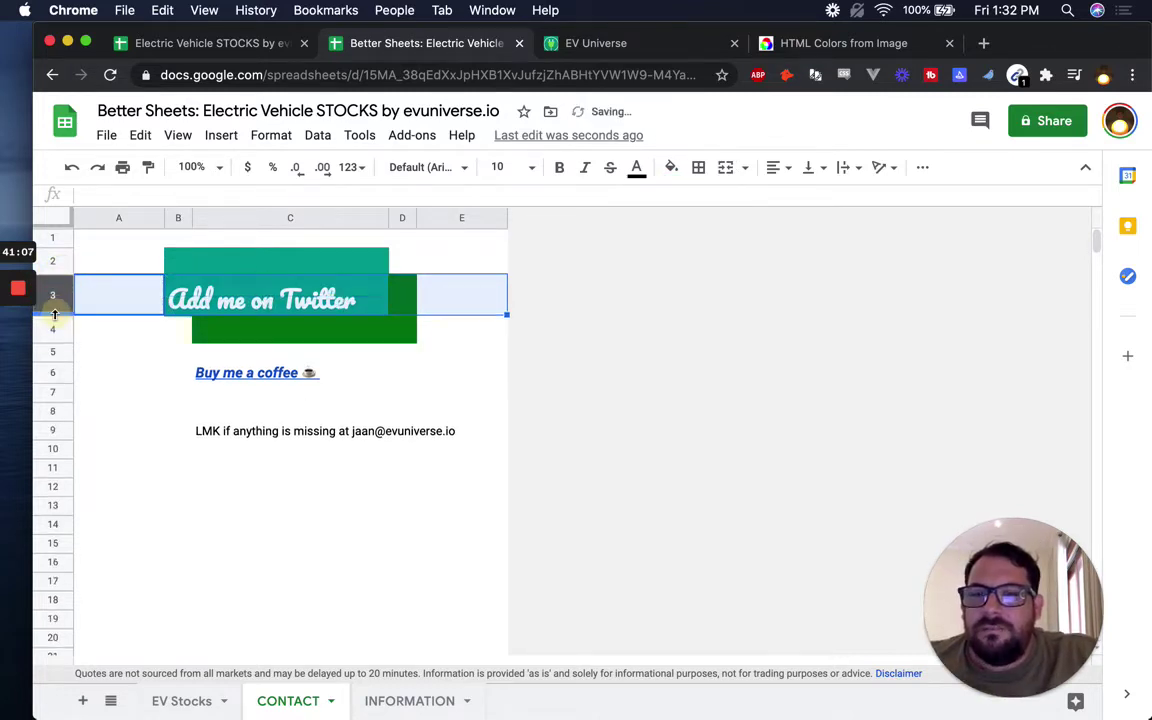
{"action": "left_click", "coordinate": [190, 268]}
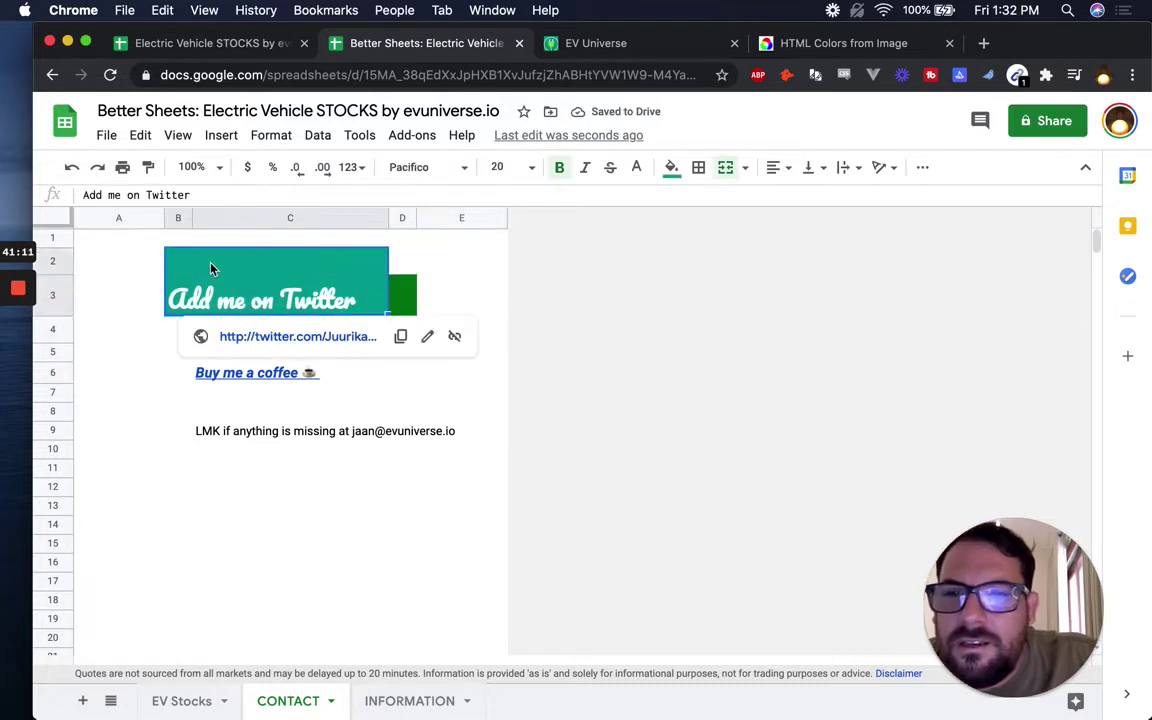
{"action": "left_click", "coordinate": [776, 168]}
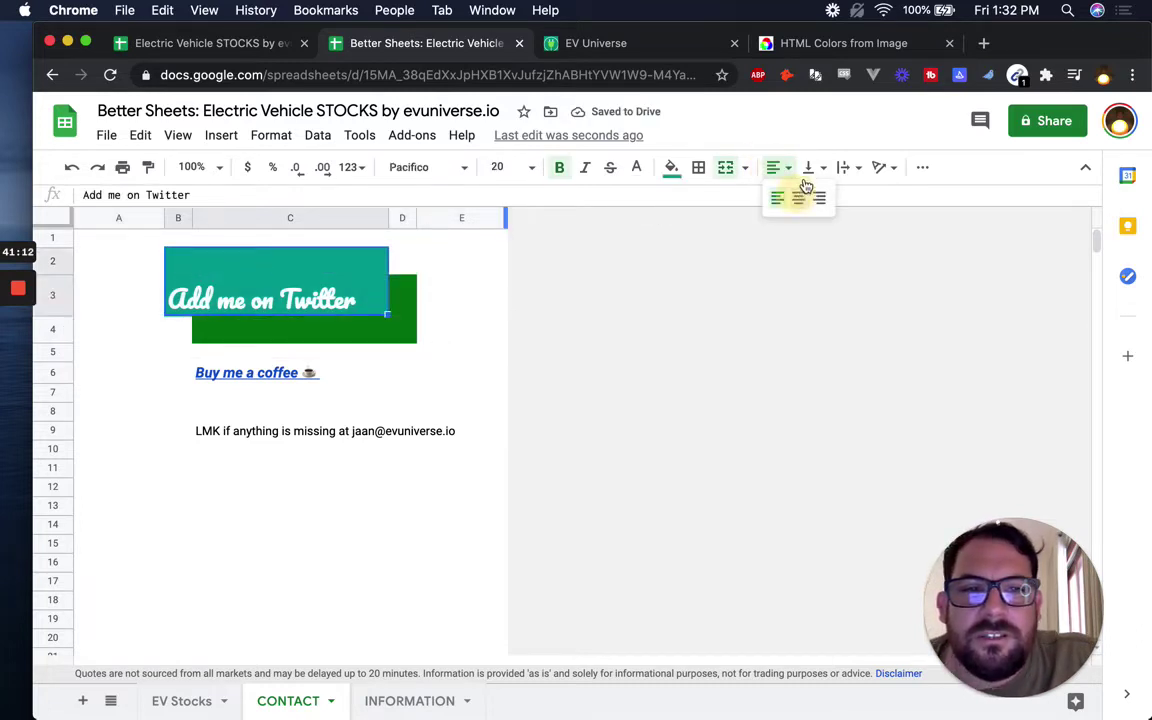
{"action": "left_click", "coordinate": [799, 197]}
{"action": "left_click", "coordinate": [810, 167]}
{"action": "left_click", "coordinate": [831, 197]}
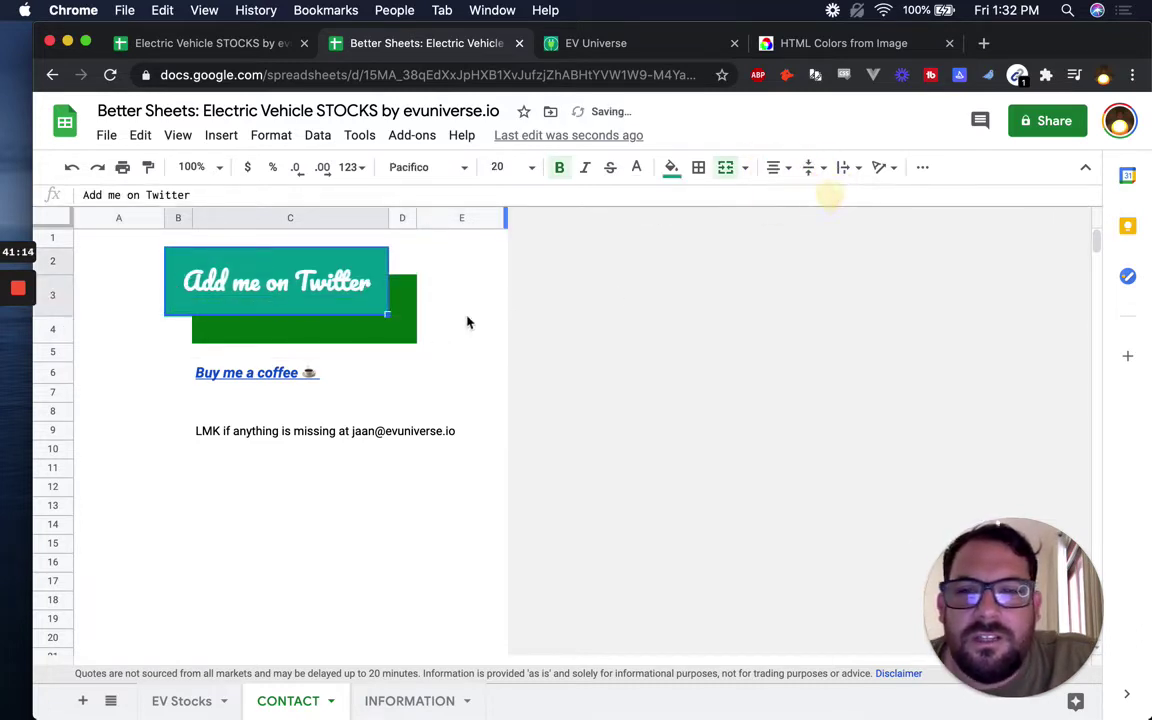
{"action": "left_click", "coordinate": [404, 305]}
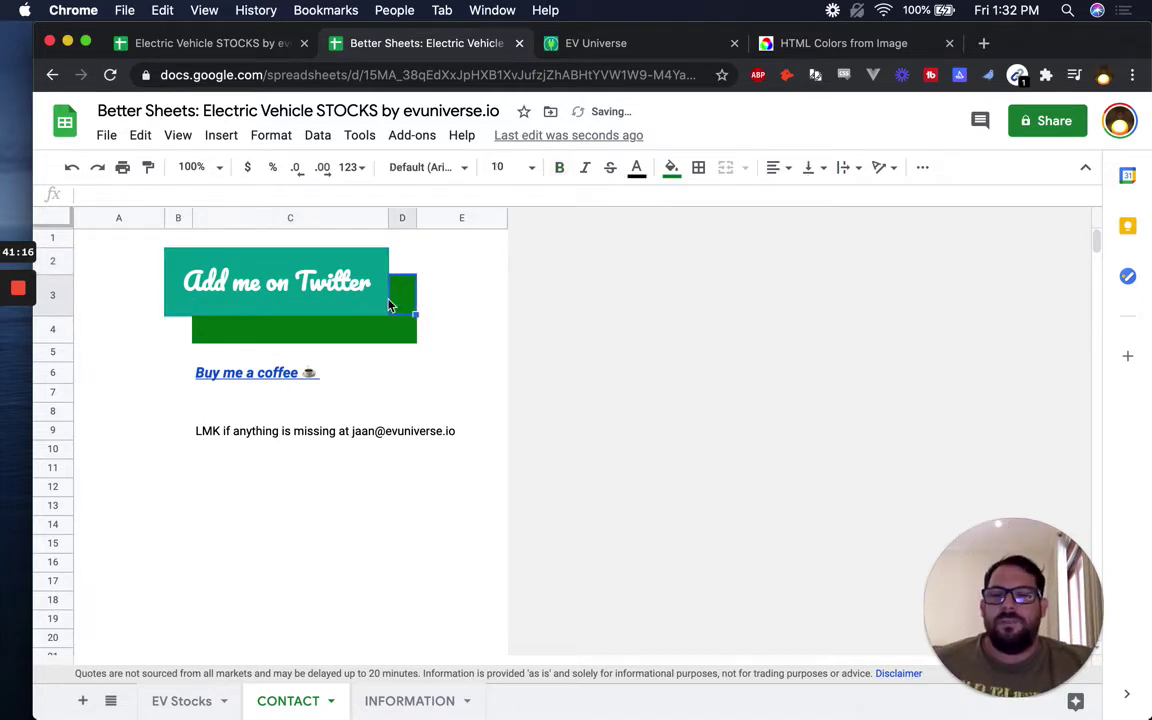
{"action": "left_click", "coordinate": [332, 298]}
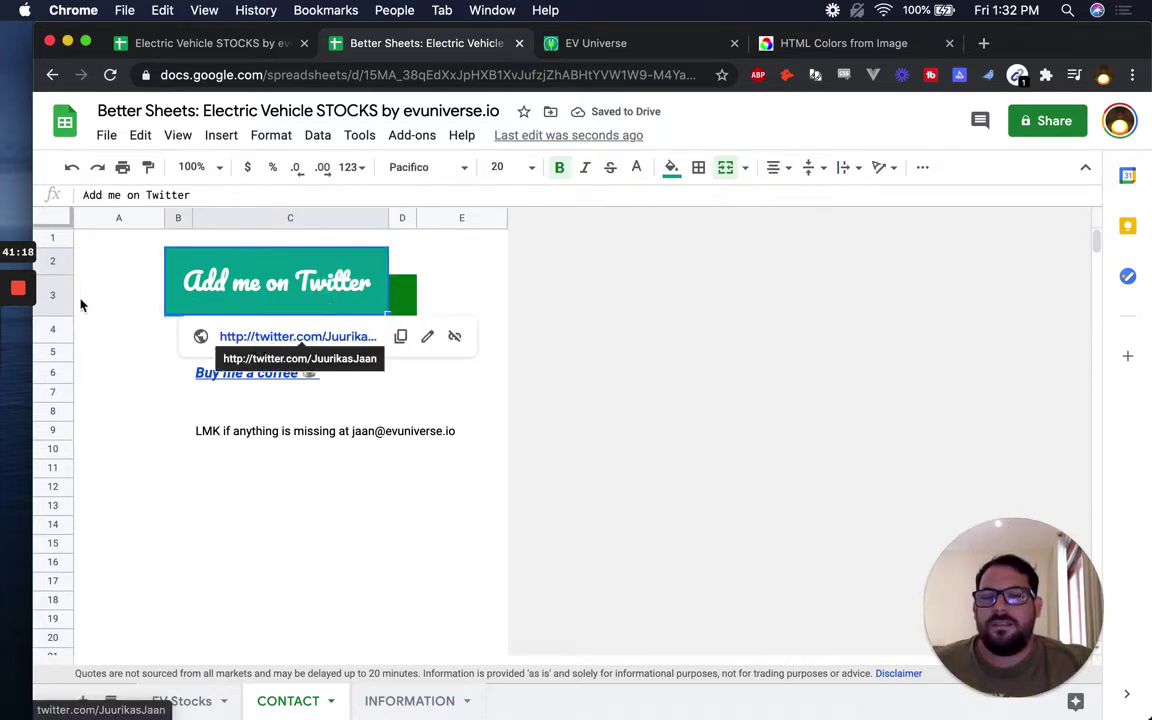
{"action": "left_click", "coordinate": [155, 258]}
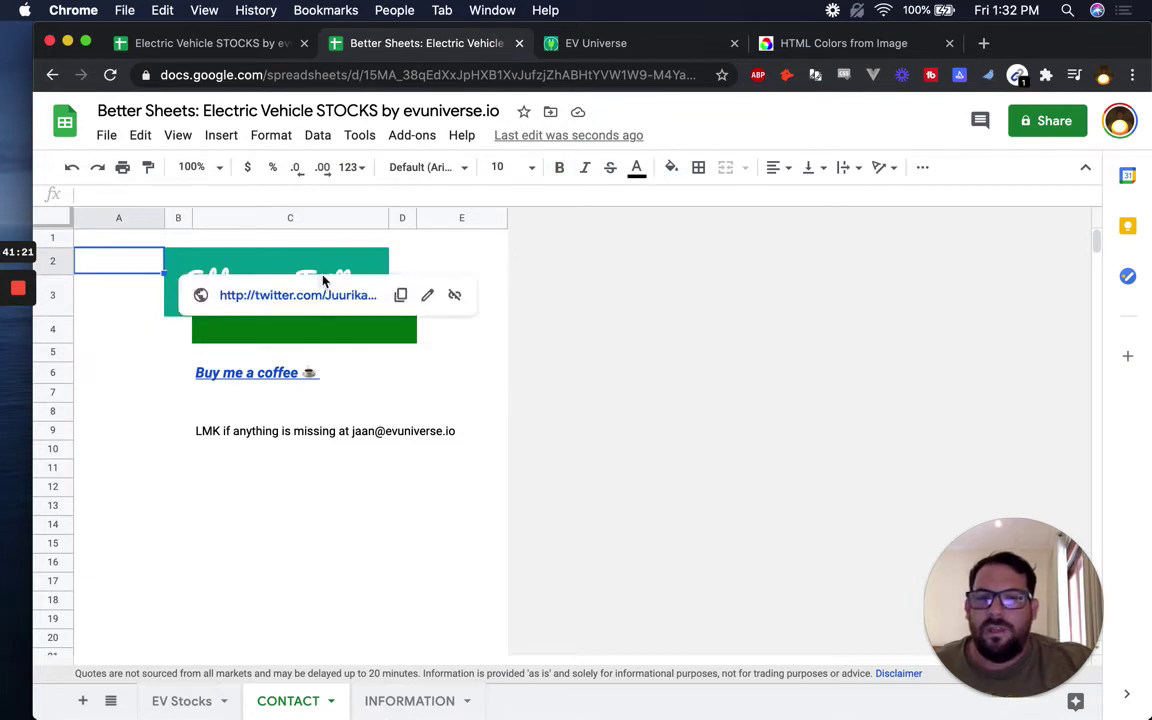
Step: Copy the Twitter button range B2:D4 and paste only its format onto the "Buy me a coffee" area starting at B6
{"action": "left_click_drag", "start_coordinate": [337, 278], "coordinate": [403, 329]}
{"action": "key", "text": "super+c"}
{"action": "left_click", "coordinate": [178, 373]}
{"action": "right_click", "coordinate": [176, 372]}
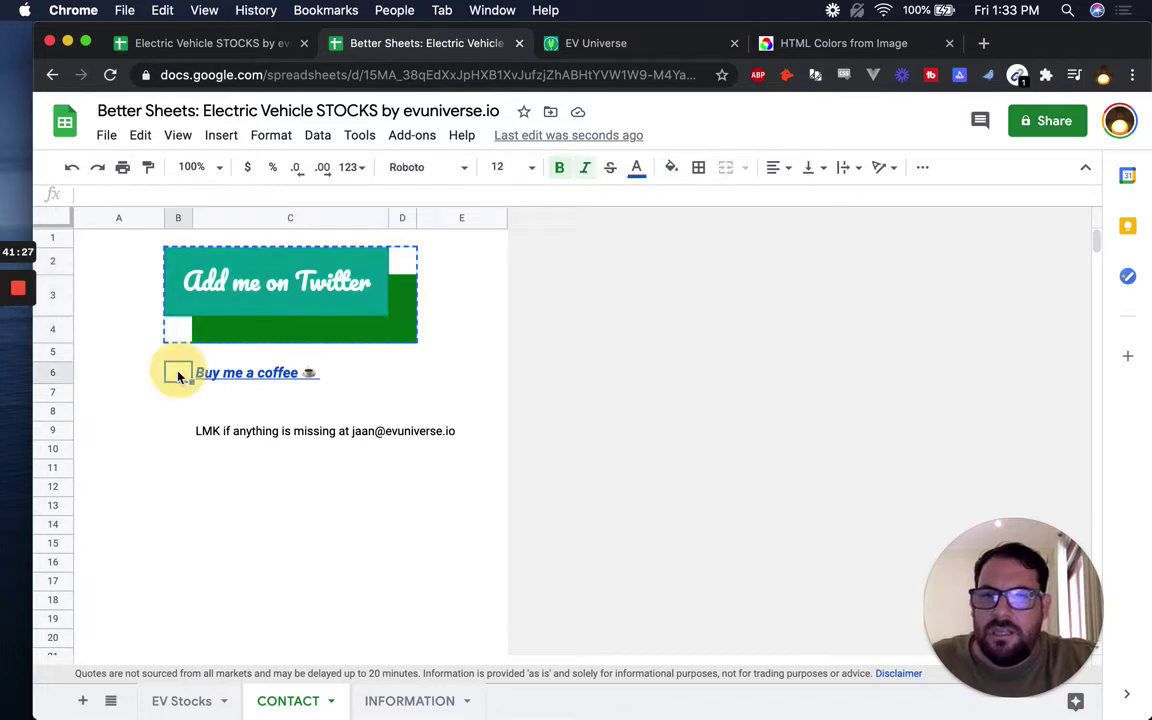
{"action": "mouse_move", "coordinate": [302, 249]}
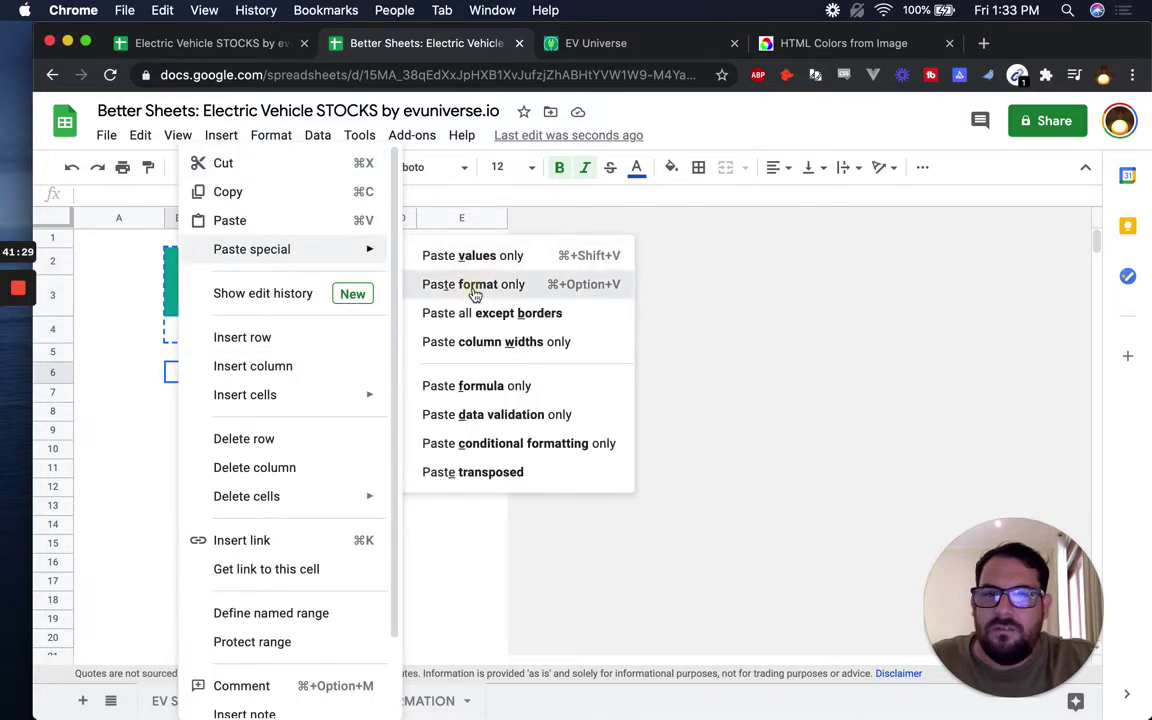
{"action": "left_click", "coordinate": [470, 284]}
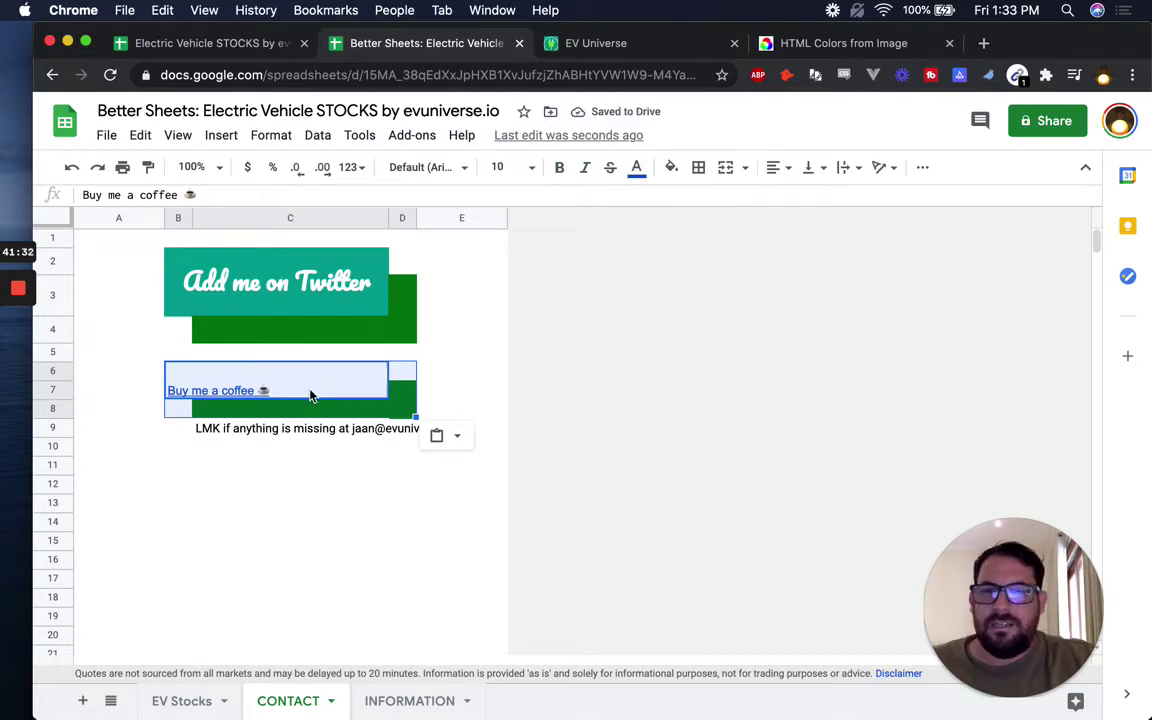
Step: Cut the trailing "at" and e-mail address from cell C9, leaving "LMK if anything is missing"
{"action": "left_click", "coordinate": [218, 430]}
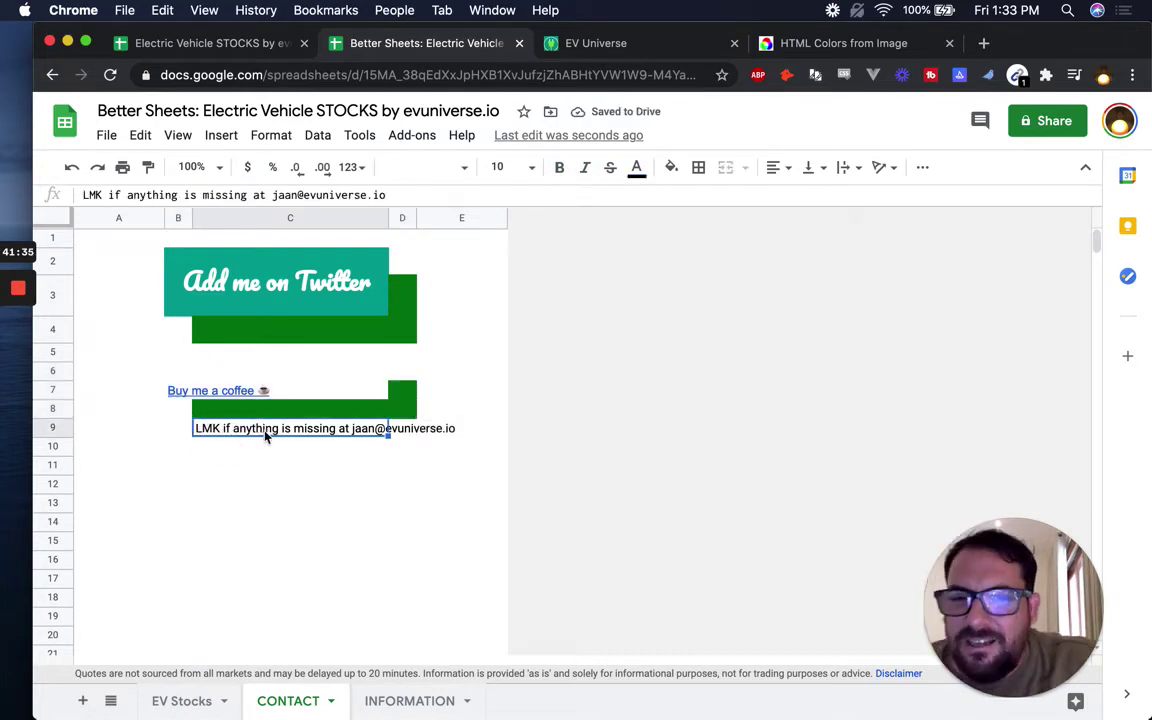
{"action": "double_click", "coordinate": [350, 427]}
{"action": "left_click_drag", "start_coordinate": [462, 427], "coordinate": [347, 427]}
{"action": "key", "text": "BackSpace"}
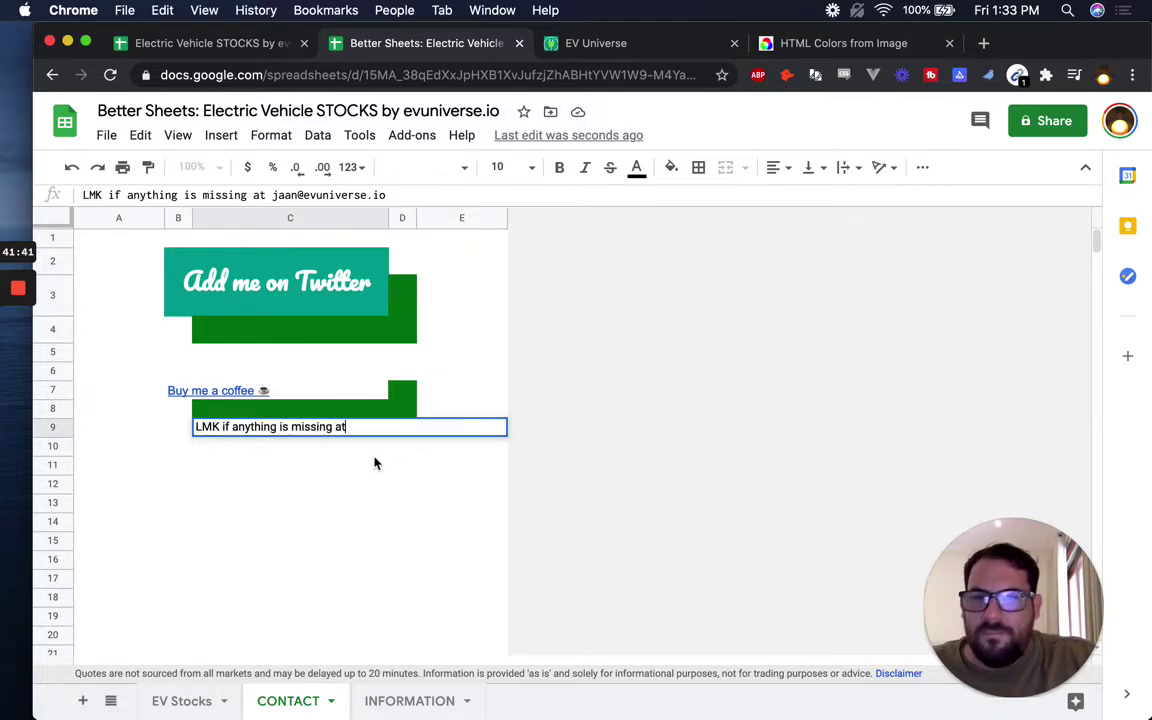
{"action": "key", "text": "BackSpace"}
{"action": "key", "text": "BackSpace"}
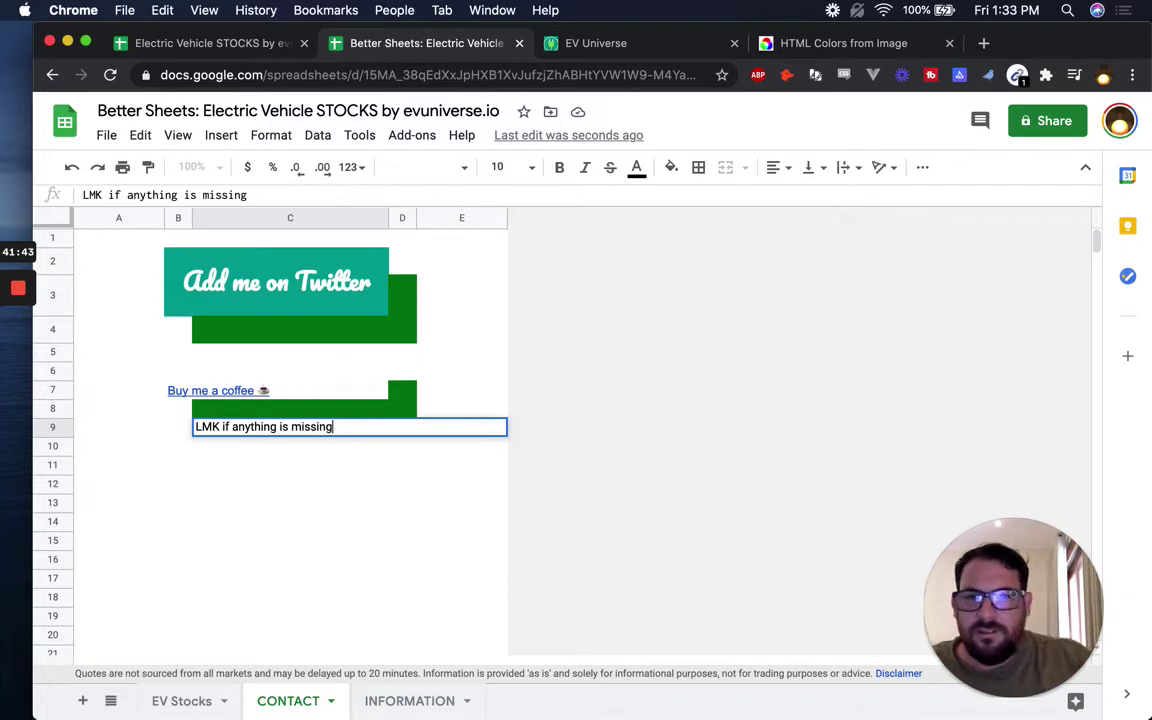
{"action": "key", "text": "Return"}
Step: Move the "LMK if anything is missing" row down by one, from row 9 to row 10
{"action": "left_click", "coordinate": [52, 427]}
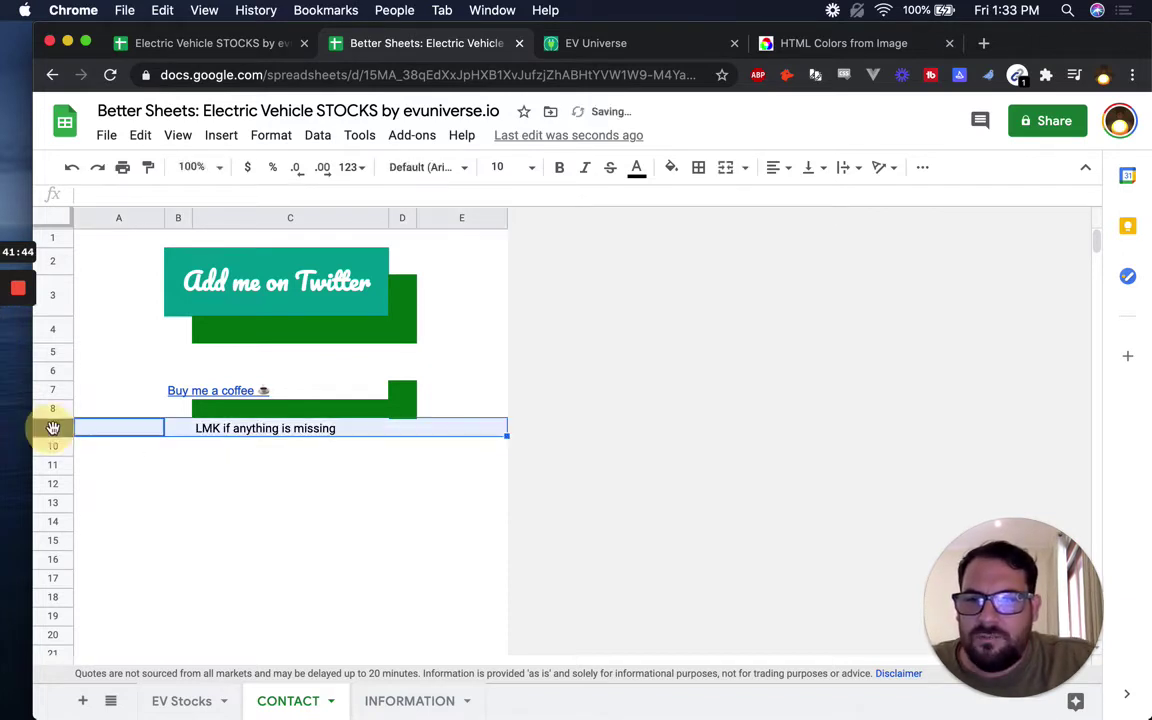
{"action": "left_click_drag", "start_coordinate": [47, 449], "coordinate": [46, 457]}
{"action": "left_click_drag", "start_coordinate": [230, 477], "coordinate": [230, 470]}
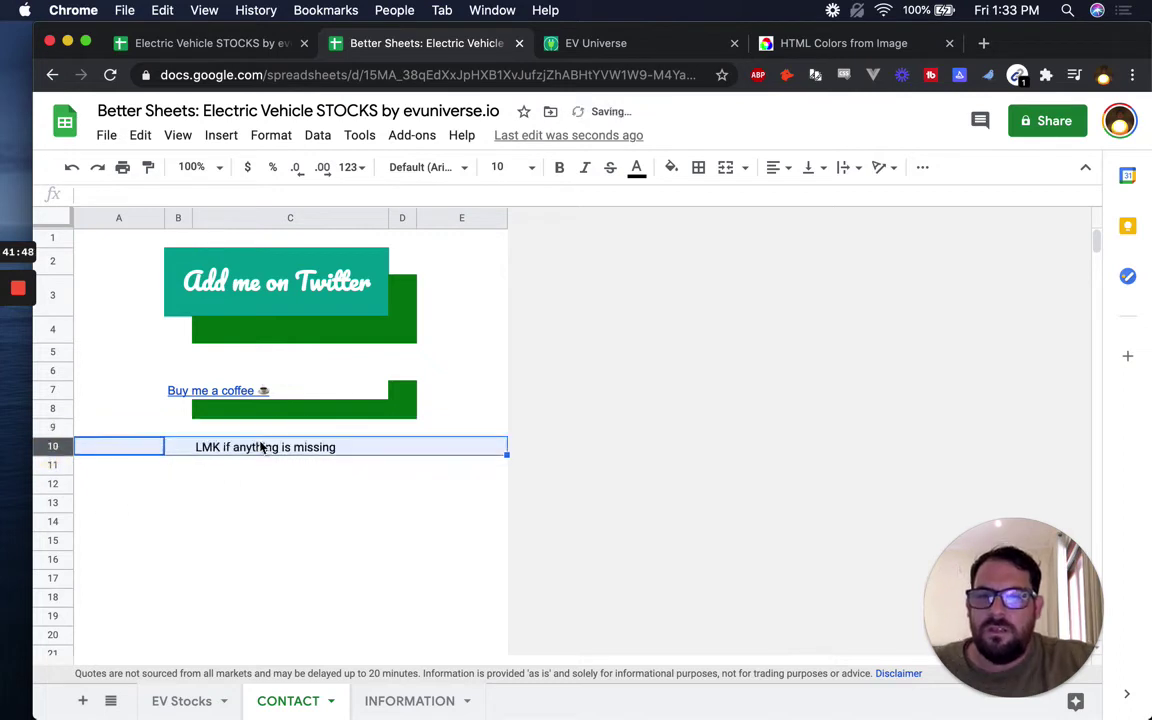
Step: Reword the text in C10 to "Let me know if anything is missing"
{"action": "double_click", "coordinate": [208, 447]}
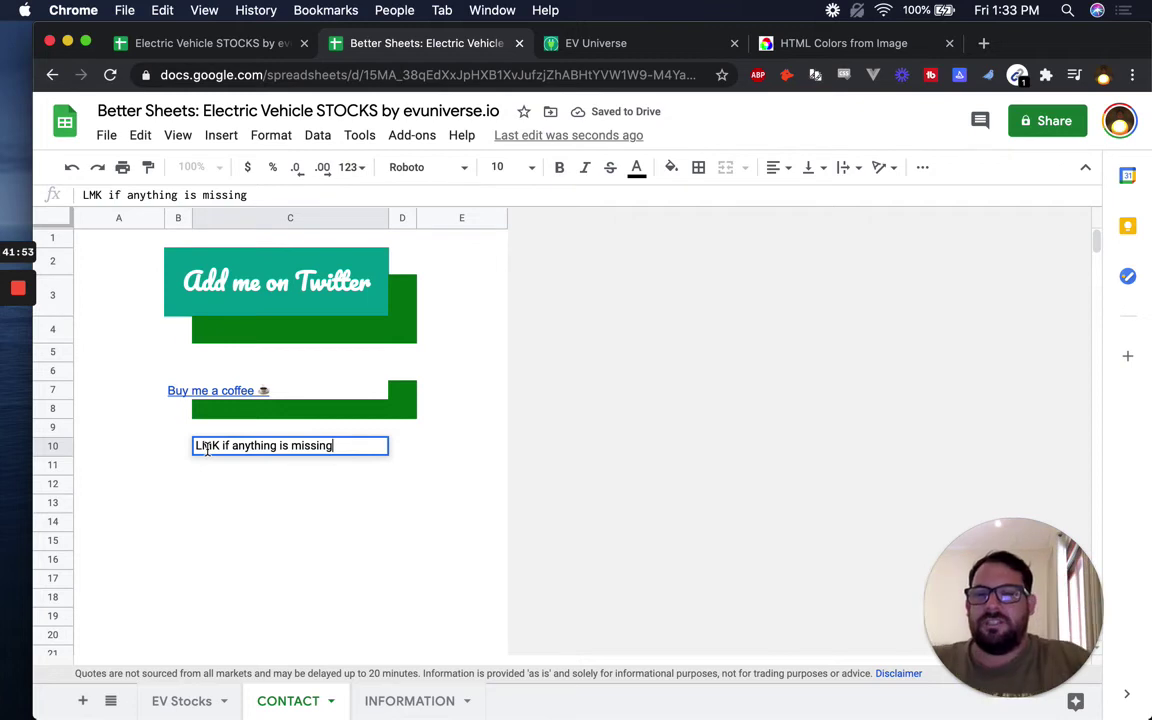
{"action": "type", "text": "et me know"}
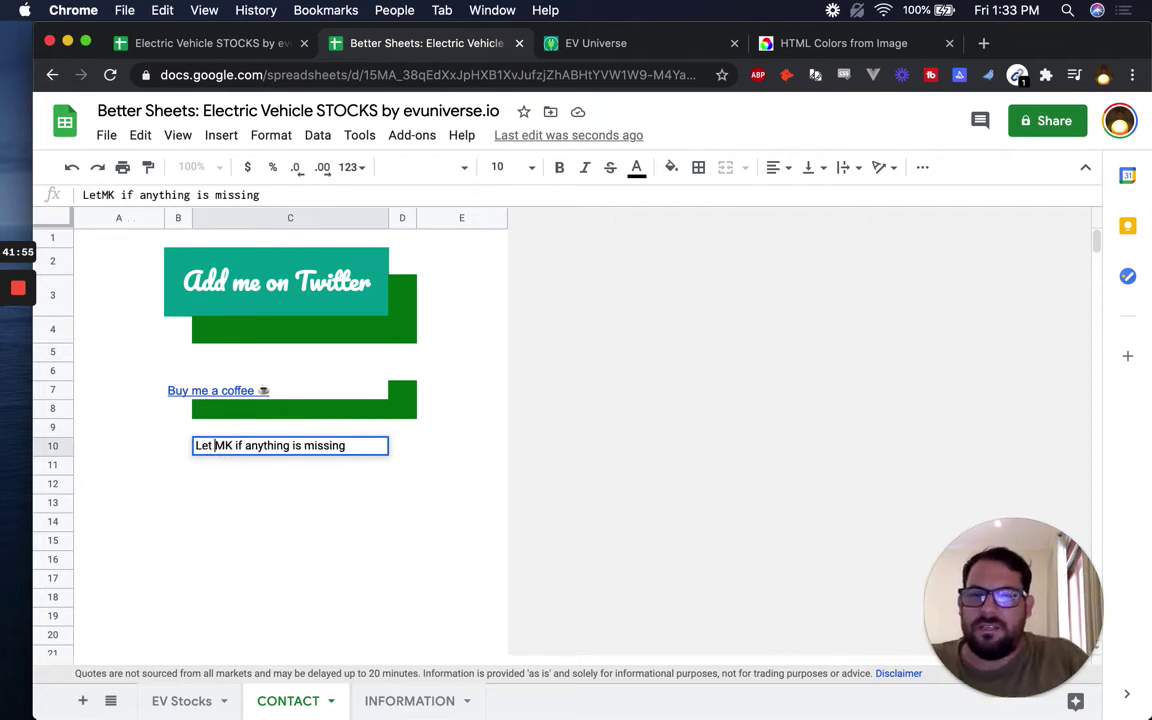
{"action": "key", "text": "Delete"}
{"action": "key", "text": "Delete"}
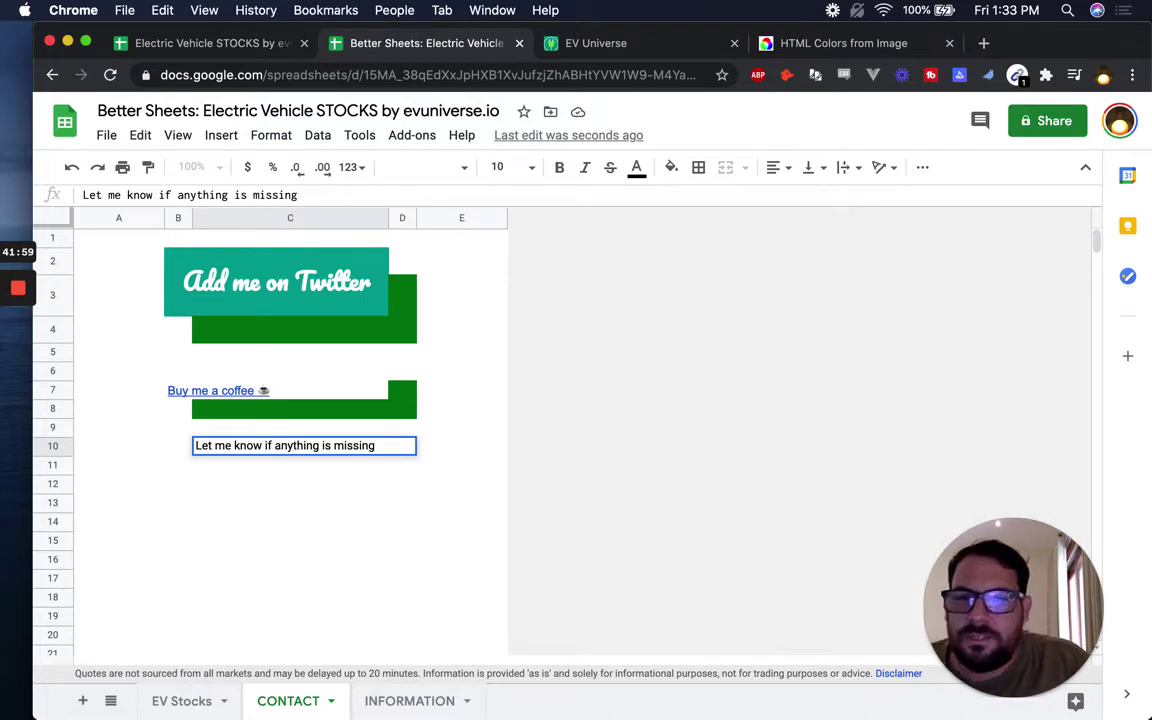
{"action": "key", "text": "Return"}
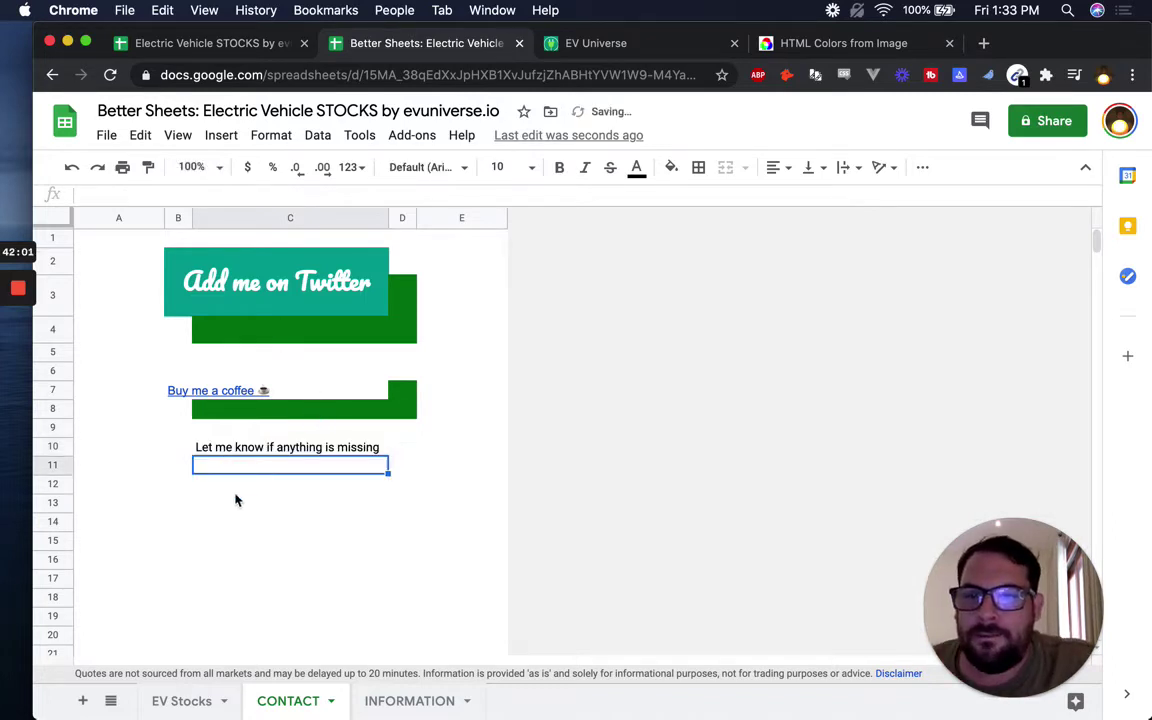
Step: Paste the cut contact e-mail address into cell C12
{"action": "left_click", "coordinate": [280, 482]}
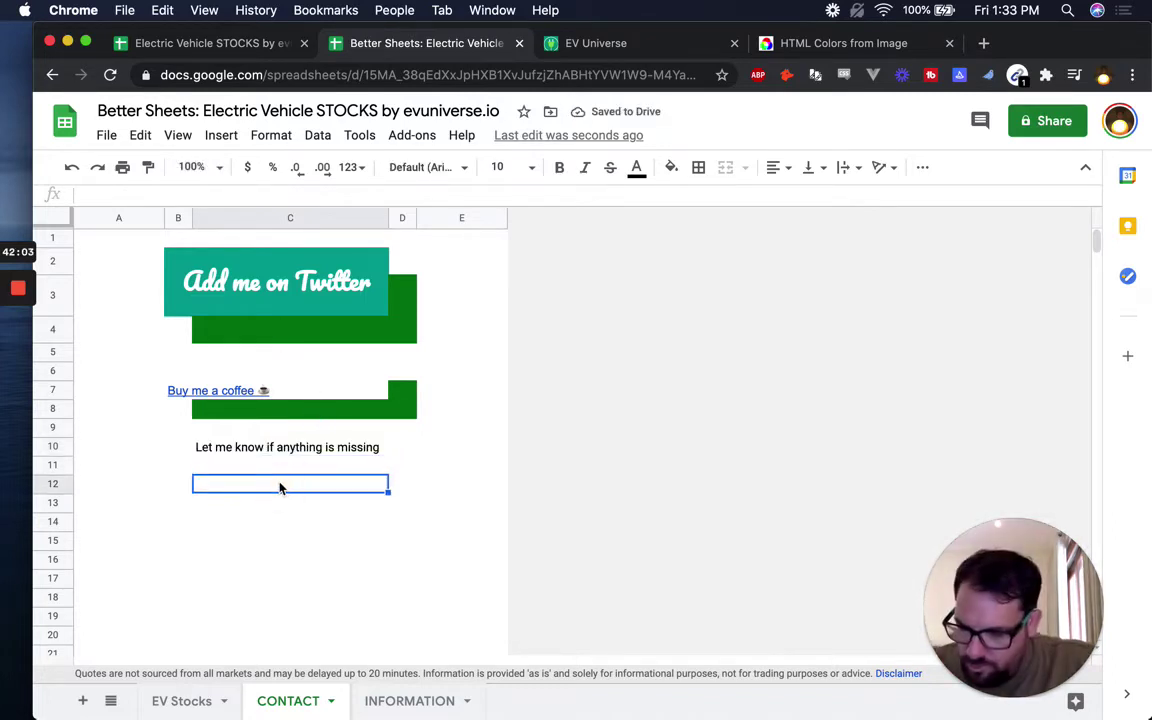
{"action": "key", "text": "super+v"}
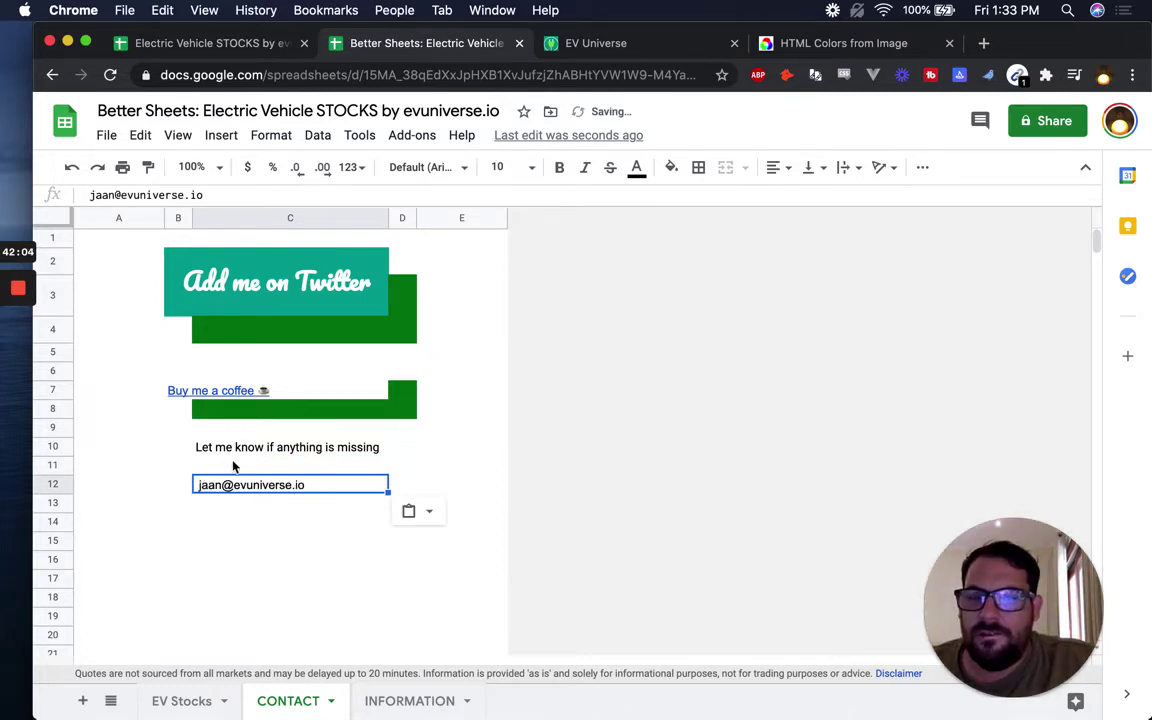
{"action": "left_click", "coordinate": [58, 466]}
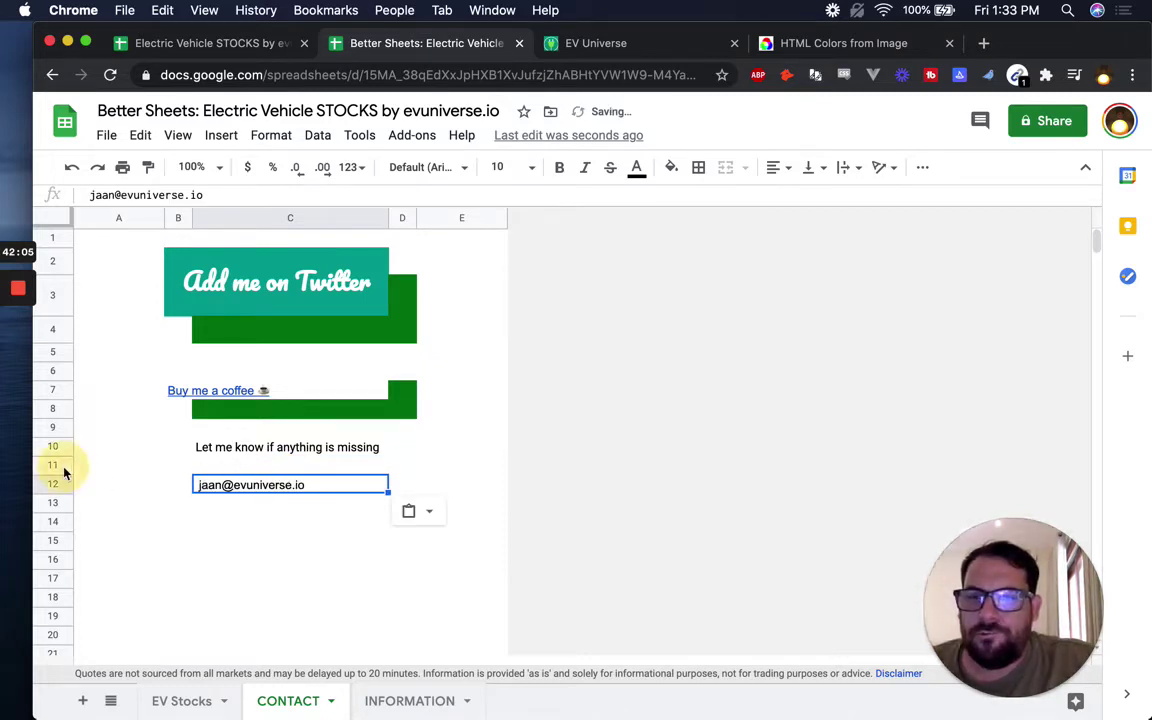
Step: Copy the "Buy me a coffee" block B6:D8 and paste only its format onto the e-mail area starting at B12
{"action": "left_click", "coordinate": [253, 389]}
{"action": "left_click", "coordinate": [55, 390]}
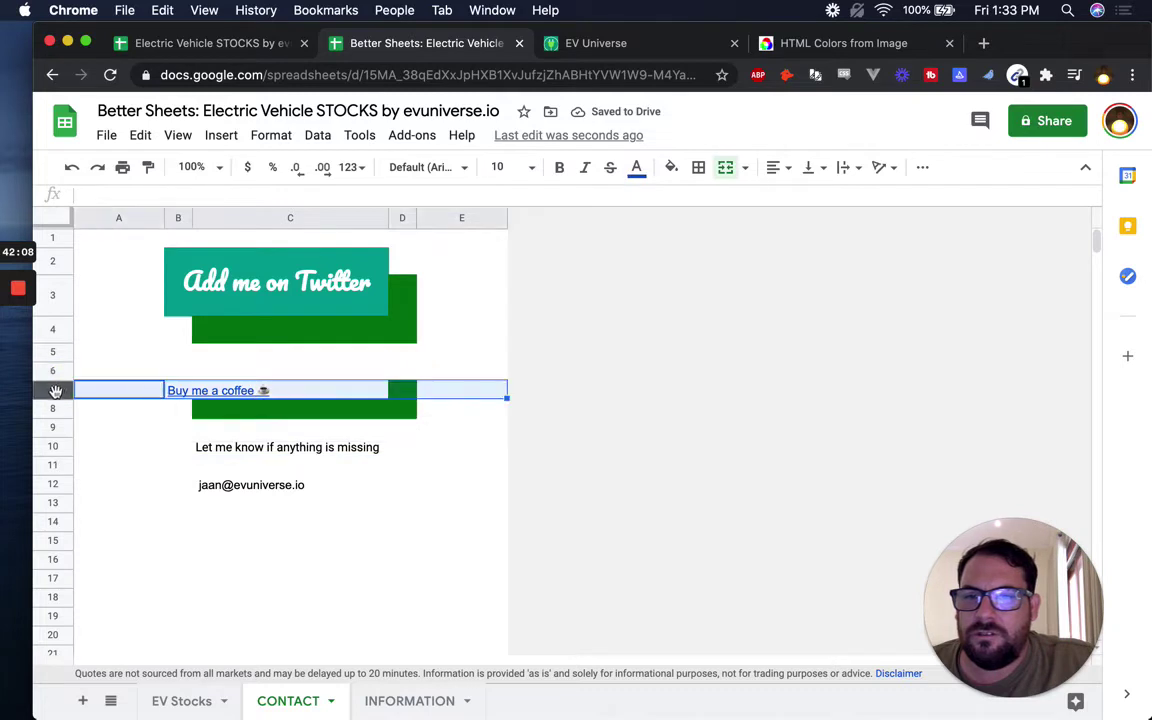
{"action": "left_click", "coordinate": [244, 382]}
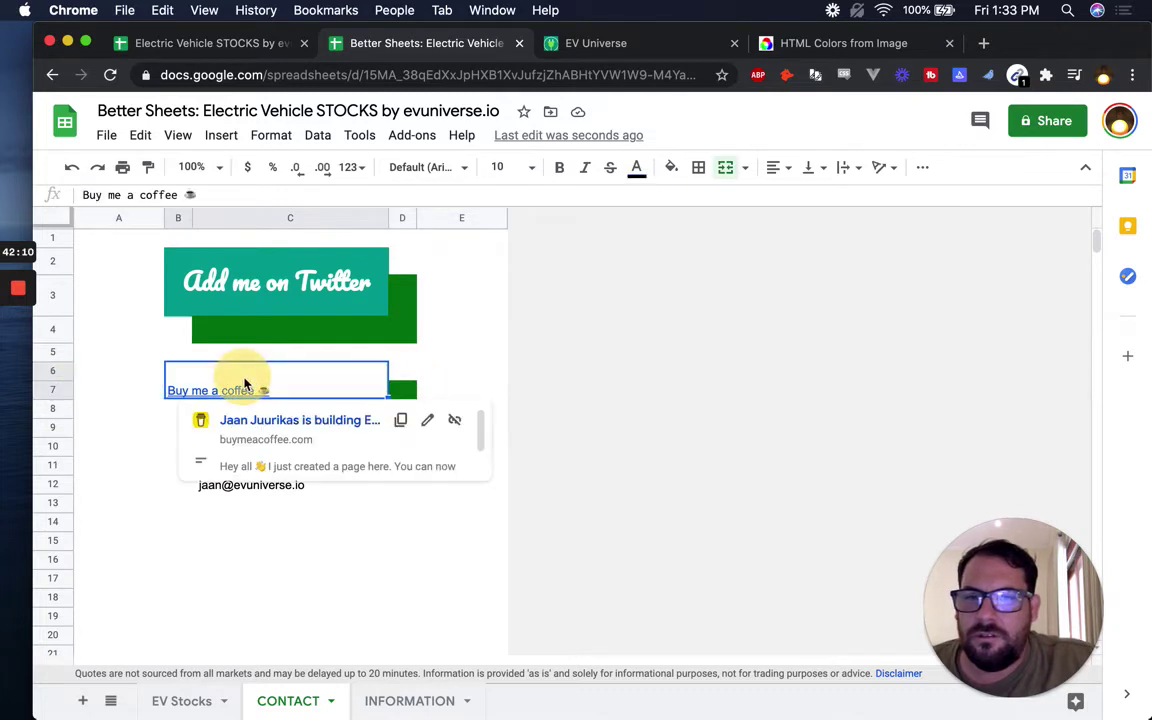
{"action": "left_click", "coordinate": [404, 411]}
{"action": "key", "text": "cmd+c"}
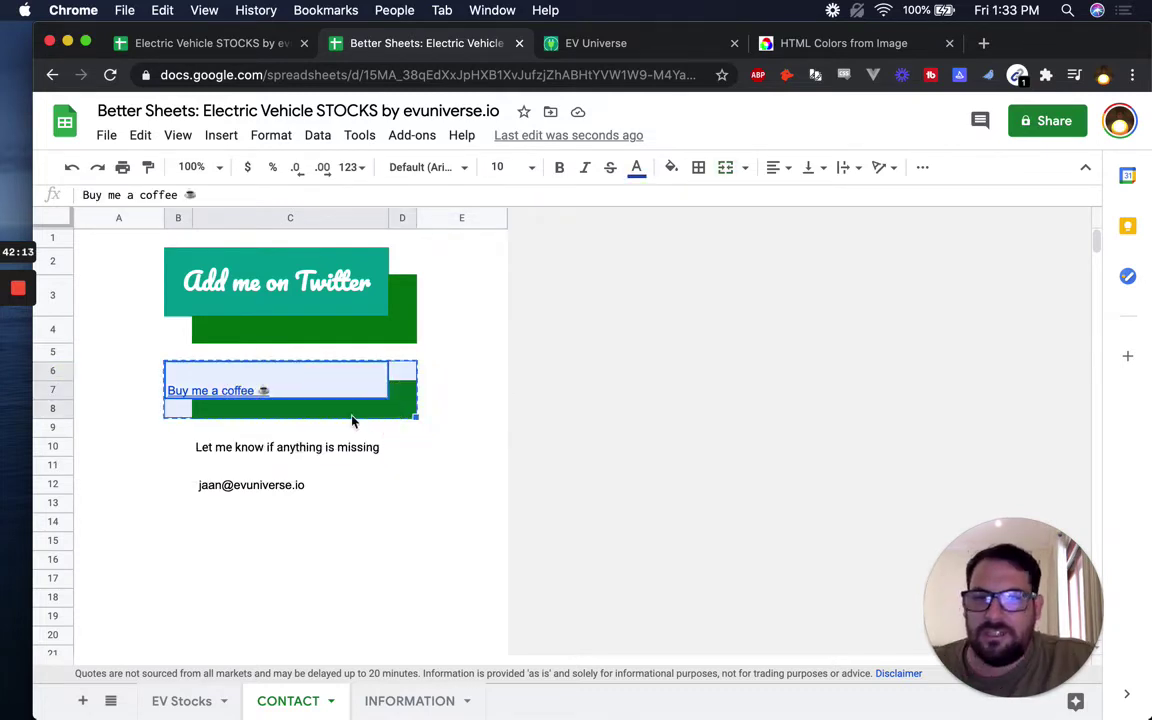
{"action": "left_click", "coordinate": [196, 471]}
{"action": "left_click", "coordinate": [192, 487]}
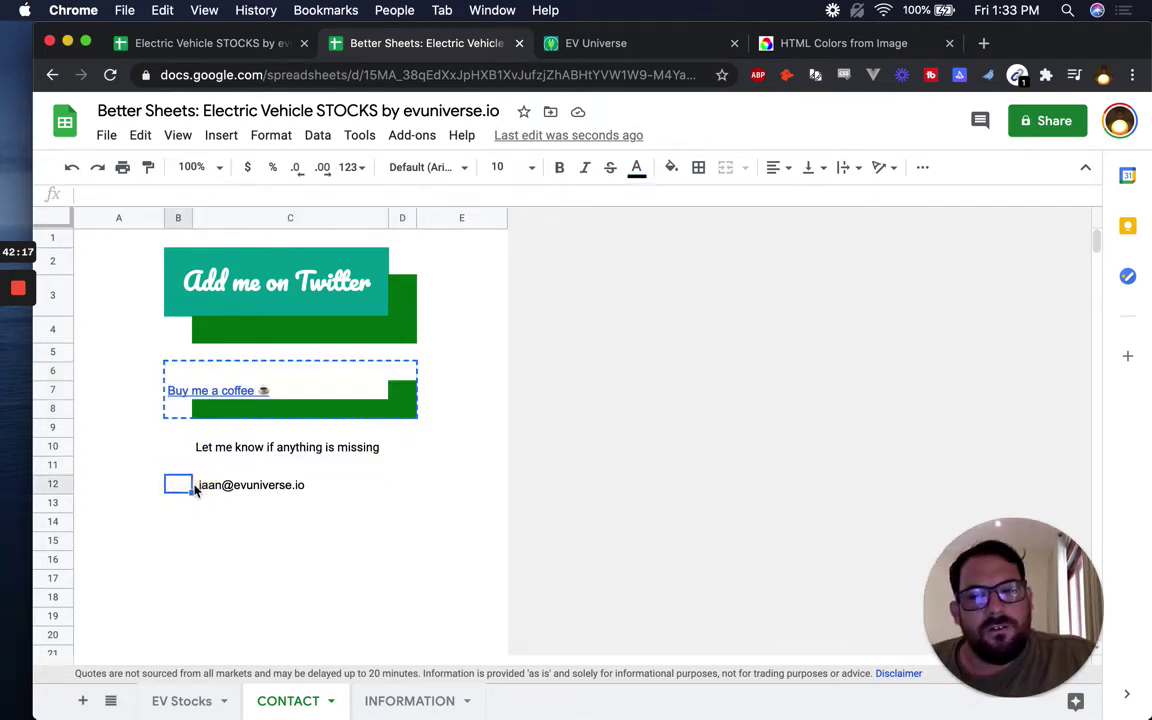
{"action": "right_click", "coordinate": [183, 492]}
{"action": "mouse_move", "coordinate": [301, 258]}
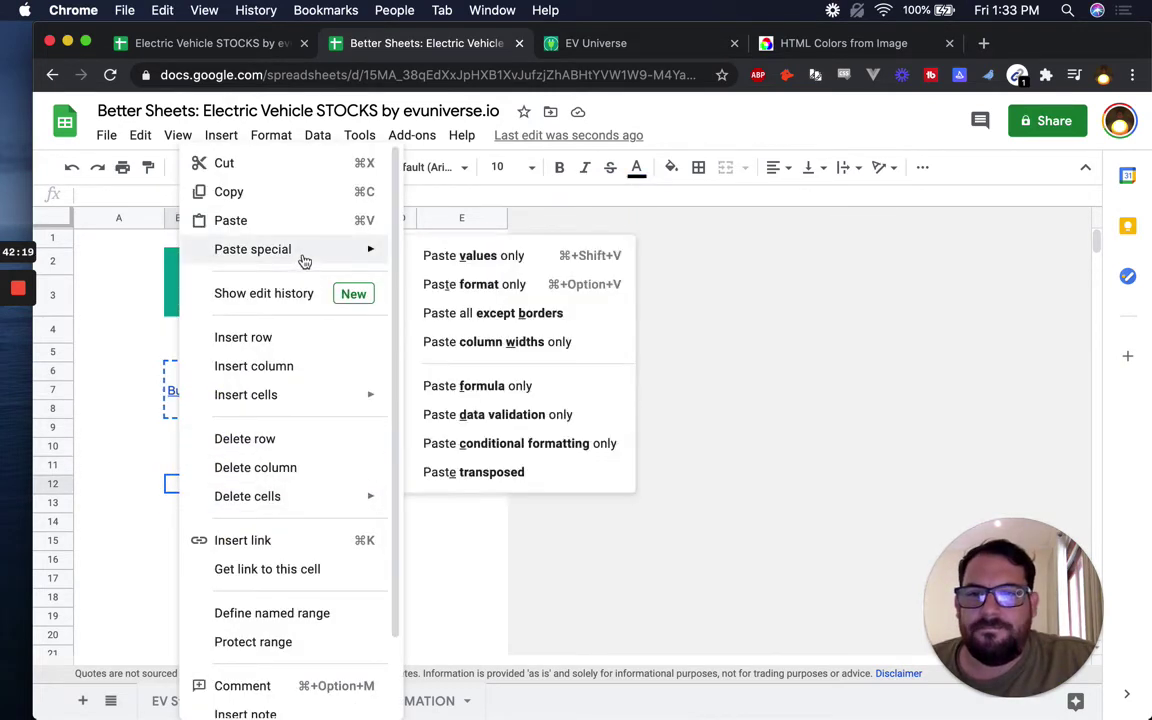
{"action": "left_click", "coordinate": [490, 288]}
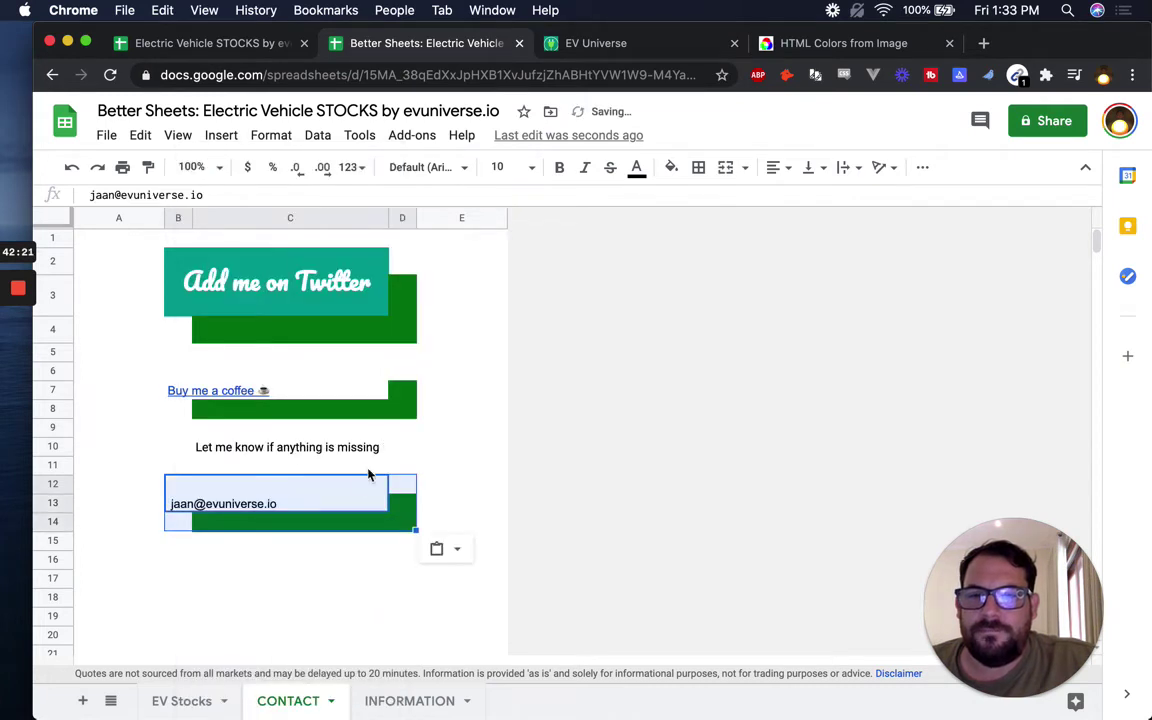
Step: Resize rows 3, 7 and 13 together to one specified, taller row height
{"action": "left_click", "coordinate": [285, 380]}
{"action": "left_click", "coordinate": [9, 395]}
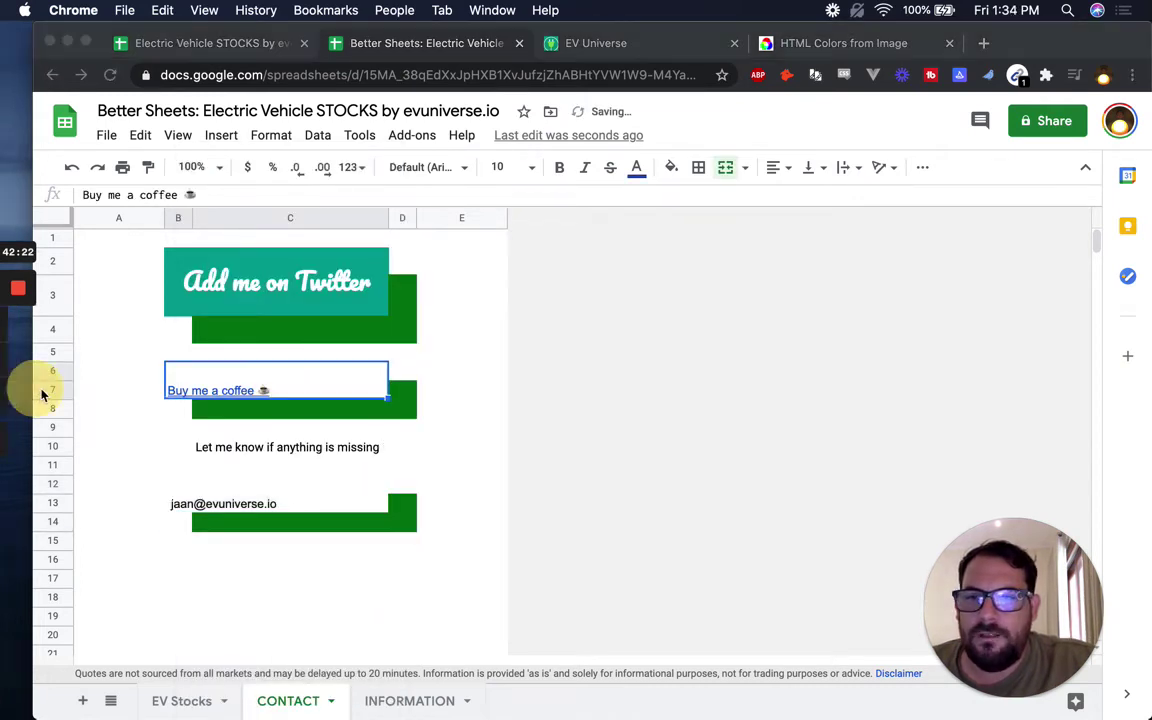
{"action": "left_click", "coordinate": [62, 302]}
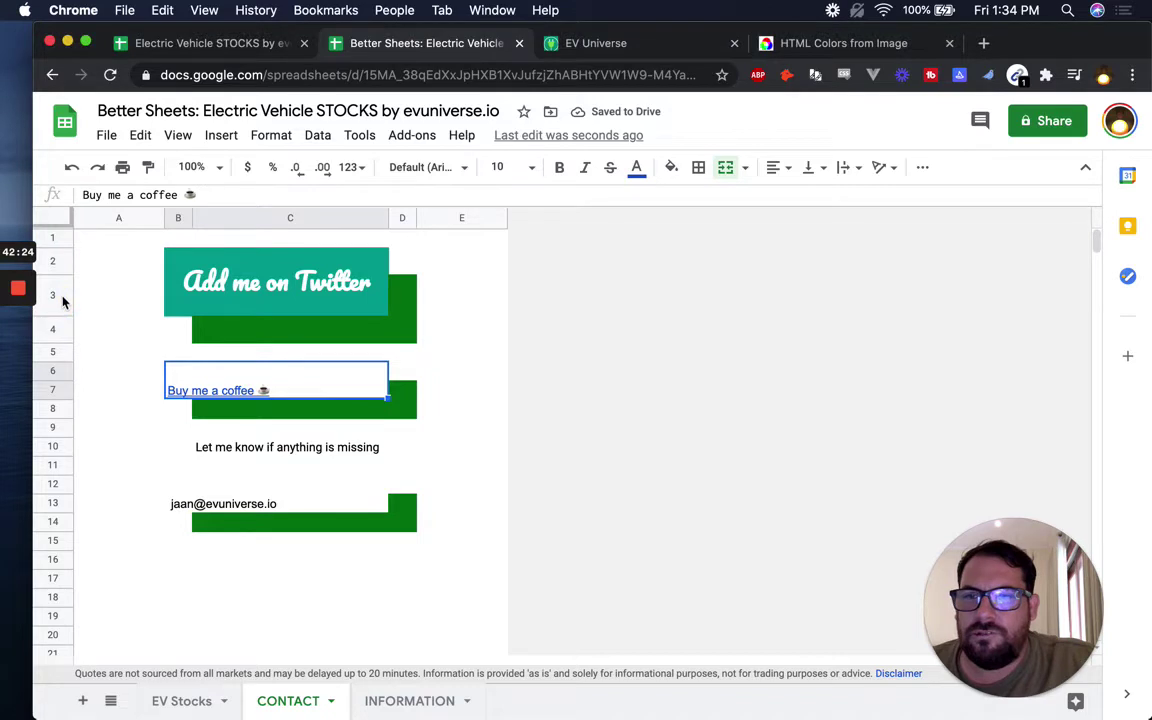
{"action": "left_click", "coordinate": [61, 298]}
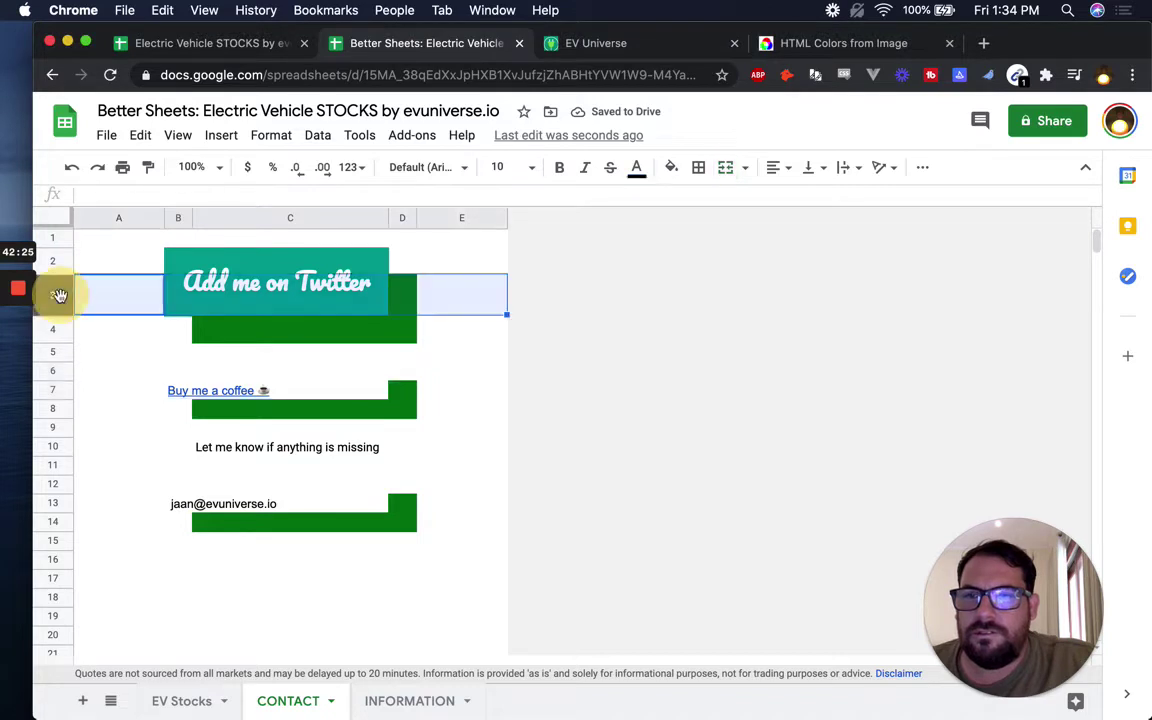
{"action": "left_click", "coordinate": [62, 395], "text": "super"}
{"action": "left_click", "coordinate": [54, 502], "text": "super"}
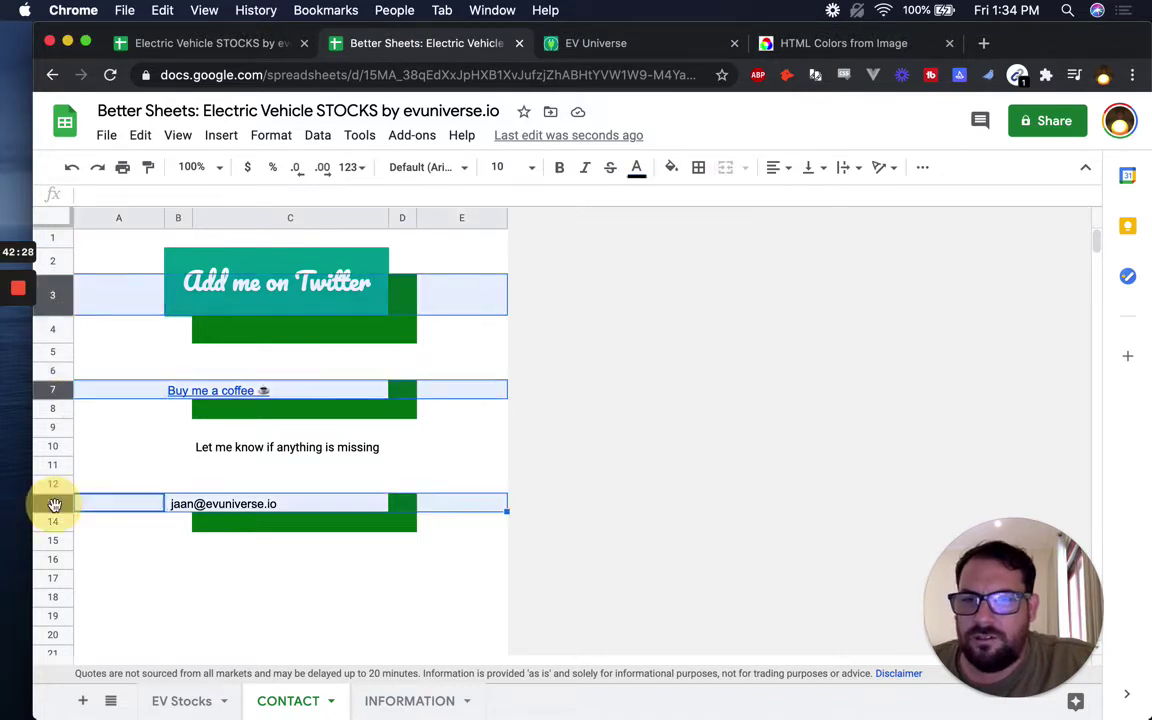
{"action": "right_click", "coordinate": [52, 501]}
{"action": "left_click", "coordinate": [124, 340]}
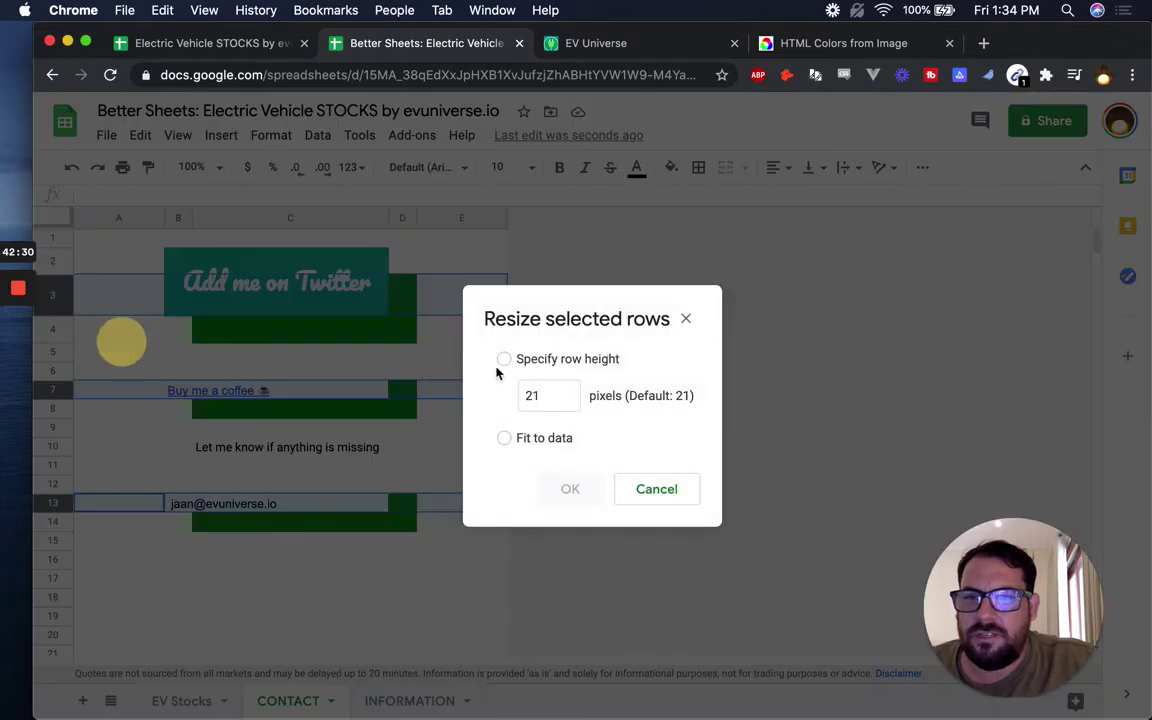
{"action": "left_click", "coordinate": [504, 359]}
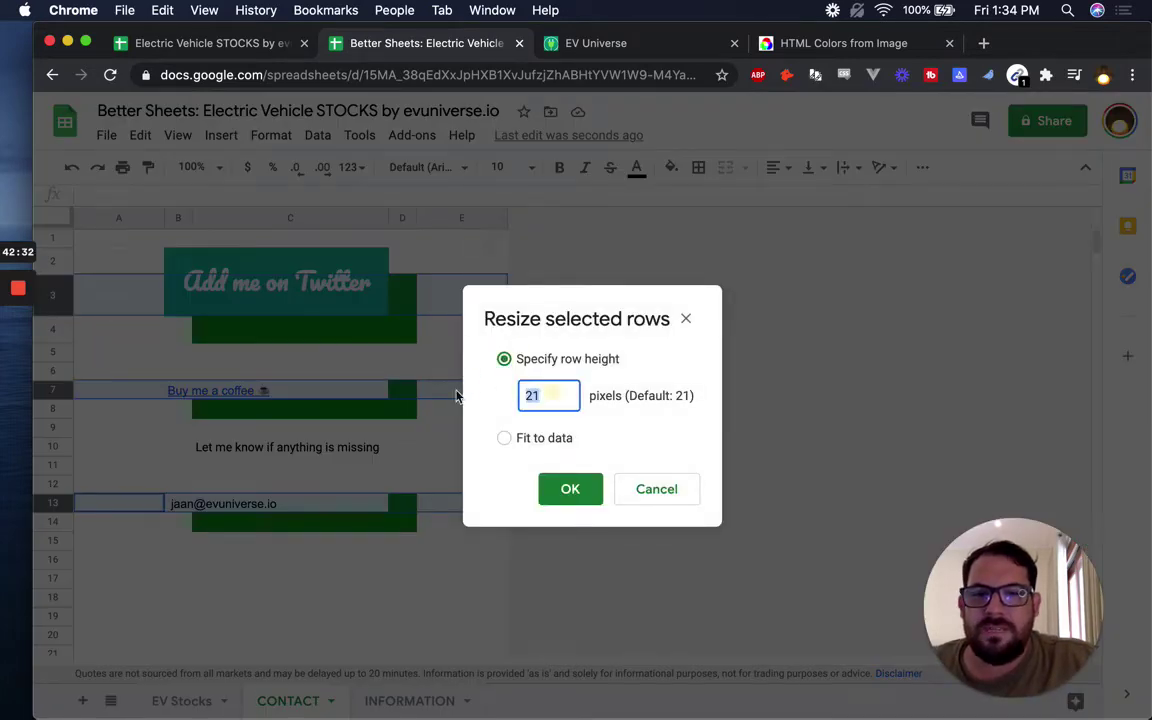
{"action": "key", "text": "Return"}
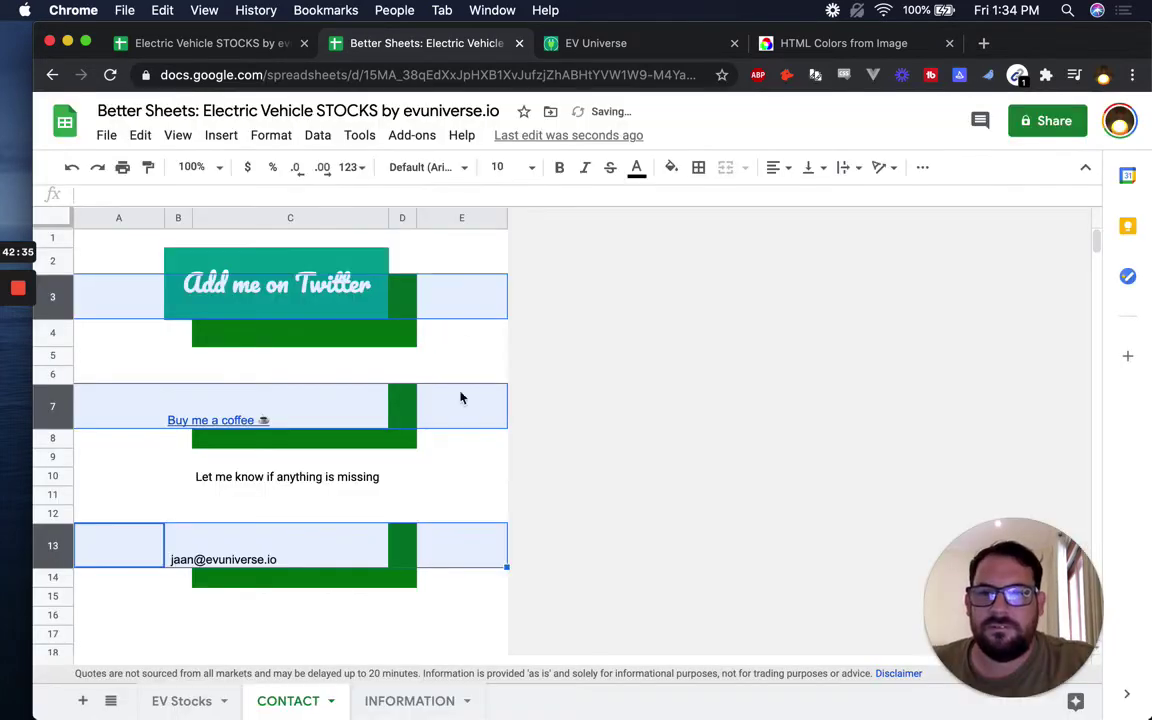
Step: Copy the "Add me on Twitter" cell and paste only its format onto the "Buy me a coffee" and e-mail cells
{"action": "left_click", "coordinate": [240, 262]}
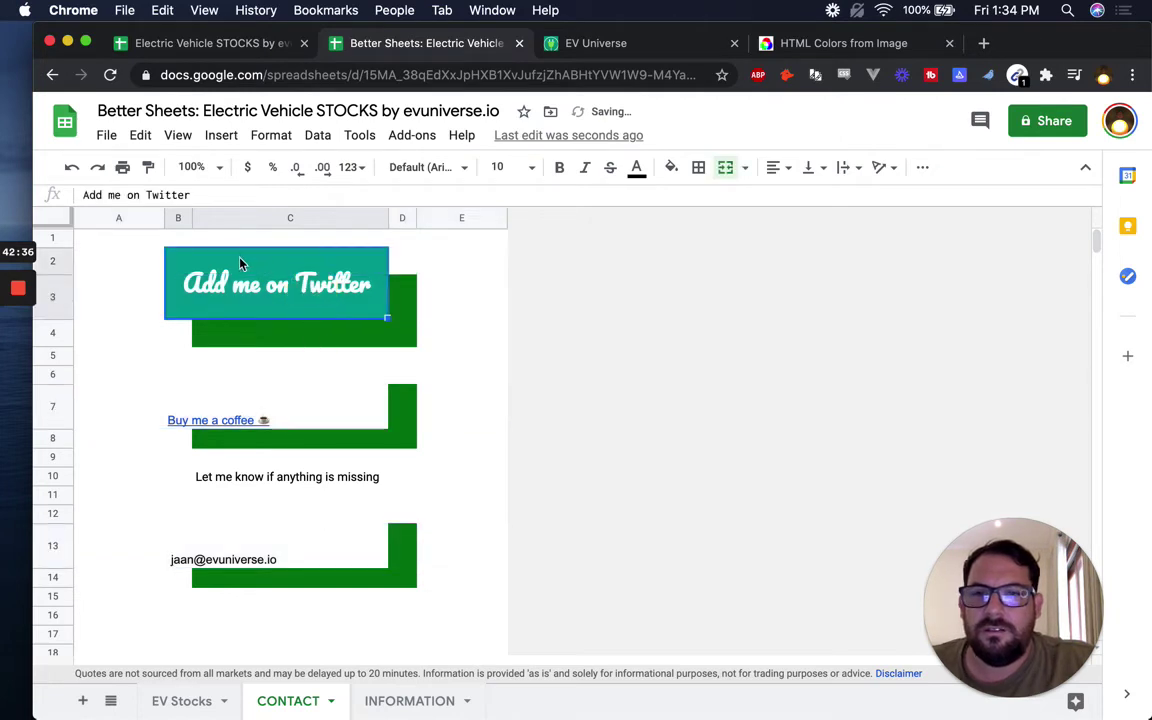
{"action": "key", "text": "cmd+c"}
{"action": "left_click", "coordinate": [265, 397]}
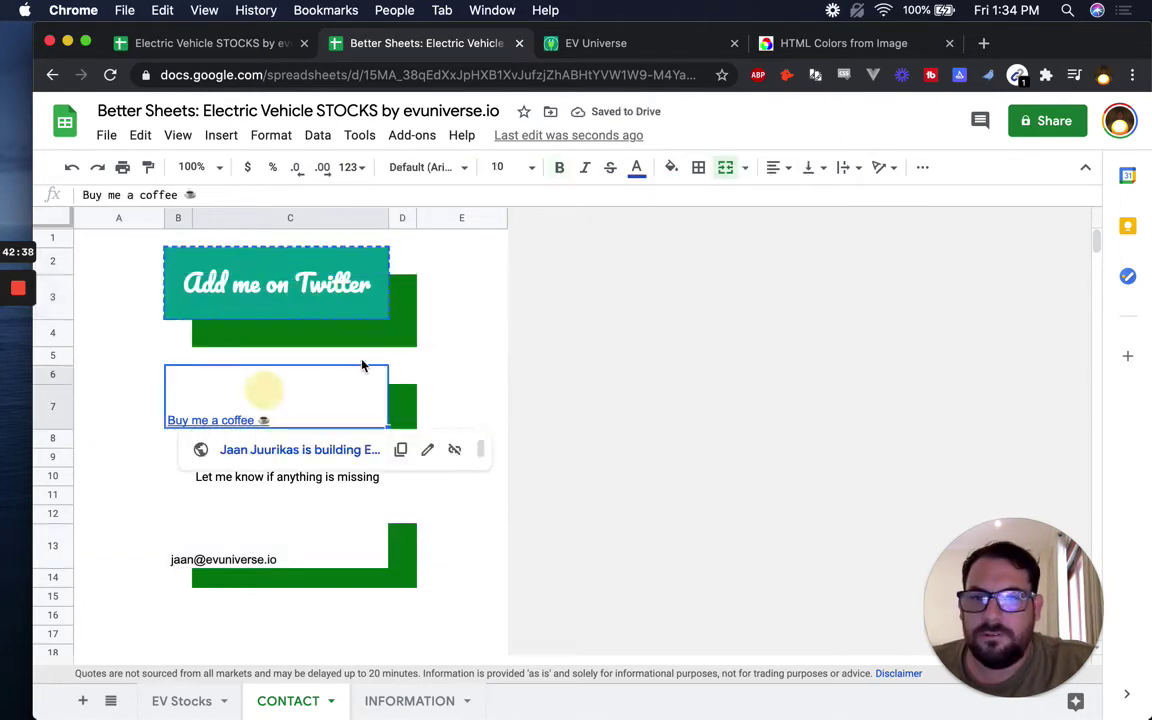
{"action": "right_click", "coordinate": [330, 408]}
{"action": "mouse_move", "coordinate": [333, 408]}
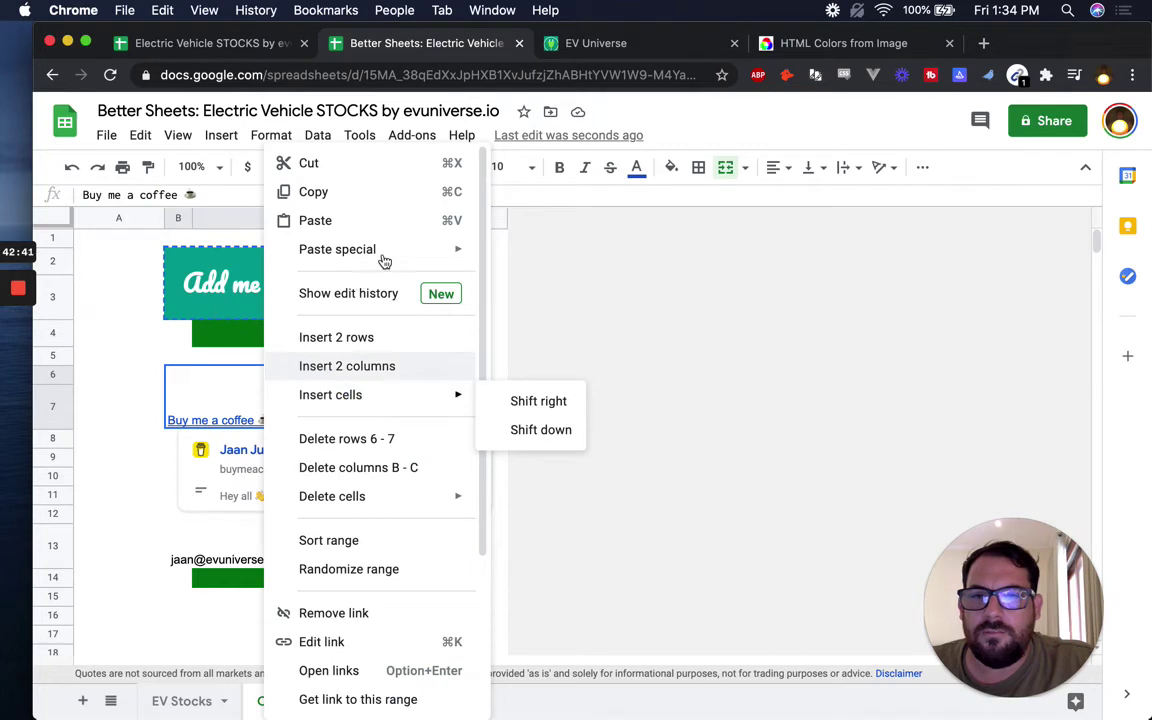
{"action": "mouse_move", "coordinate": [405, 254]}
{"action": "left_click", "coordinate": [573, 287]}
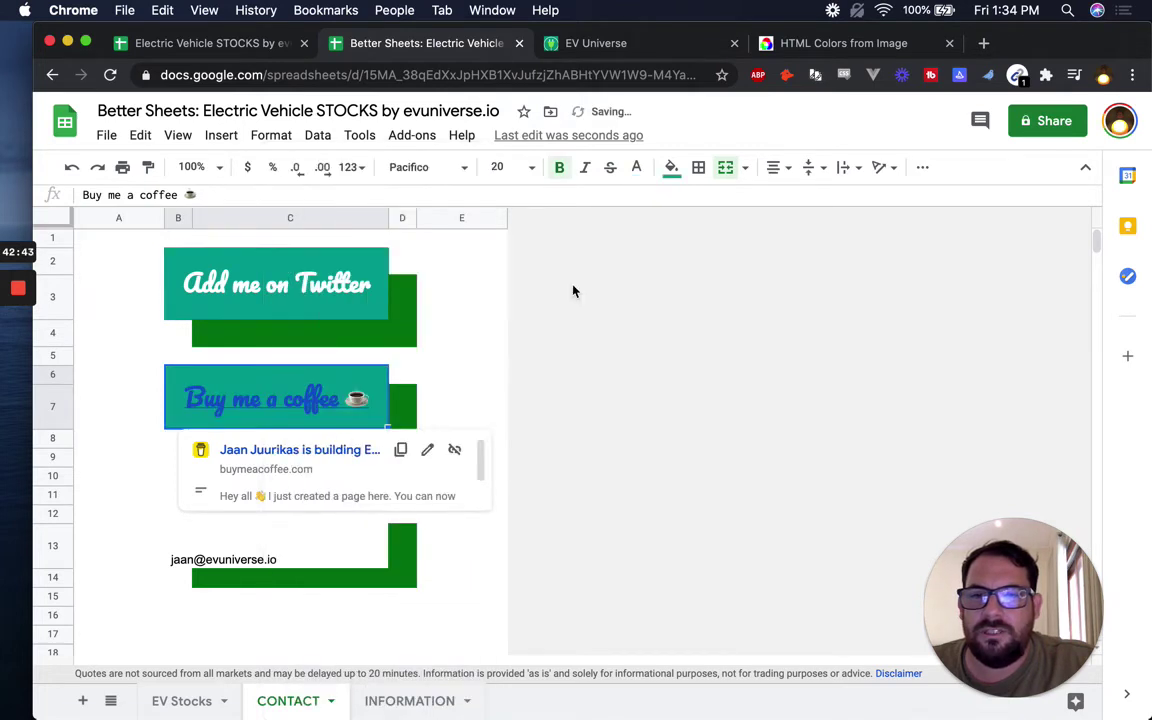
{"action": "left_click", "coordinate": [316, 545]}
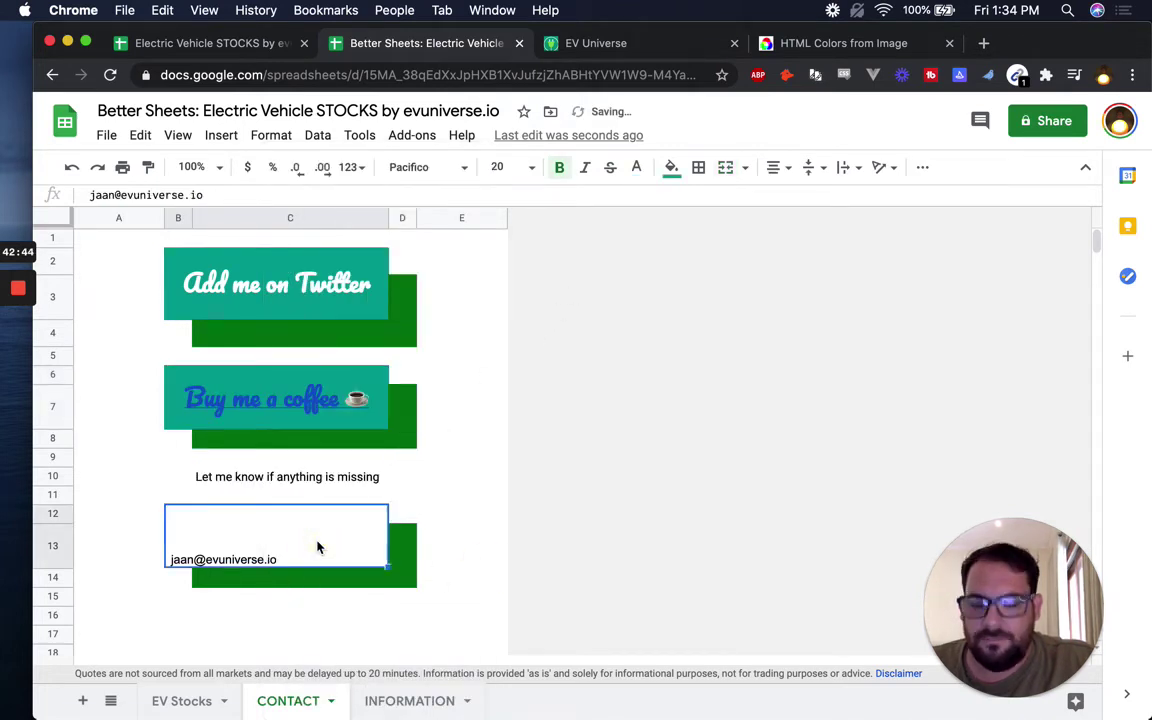
{"action": "key", "text": "super+alt+v"}
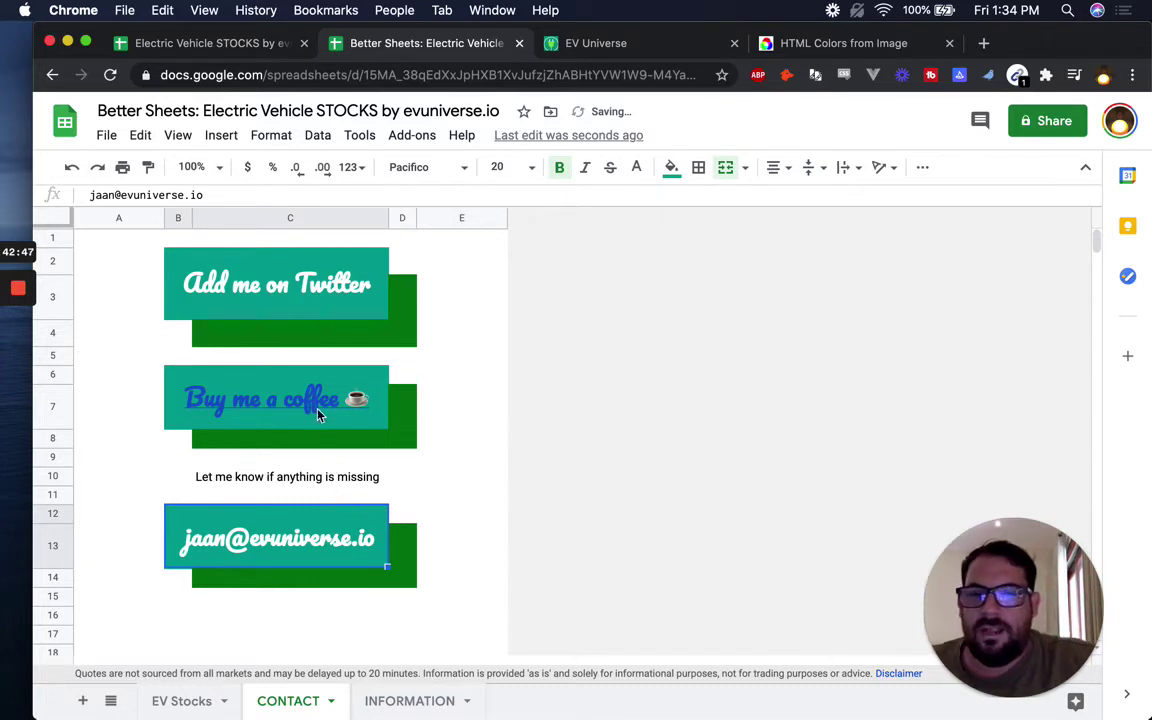
Step: Set the "Buy me a coffee" link's text colour to white
{"action": "left_click", "coordinate": [292, 398]}
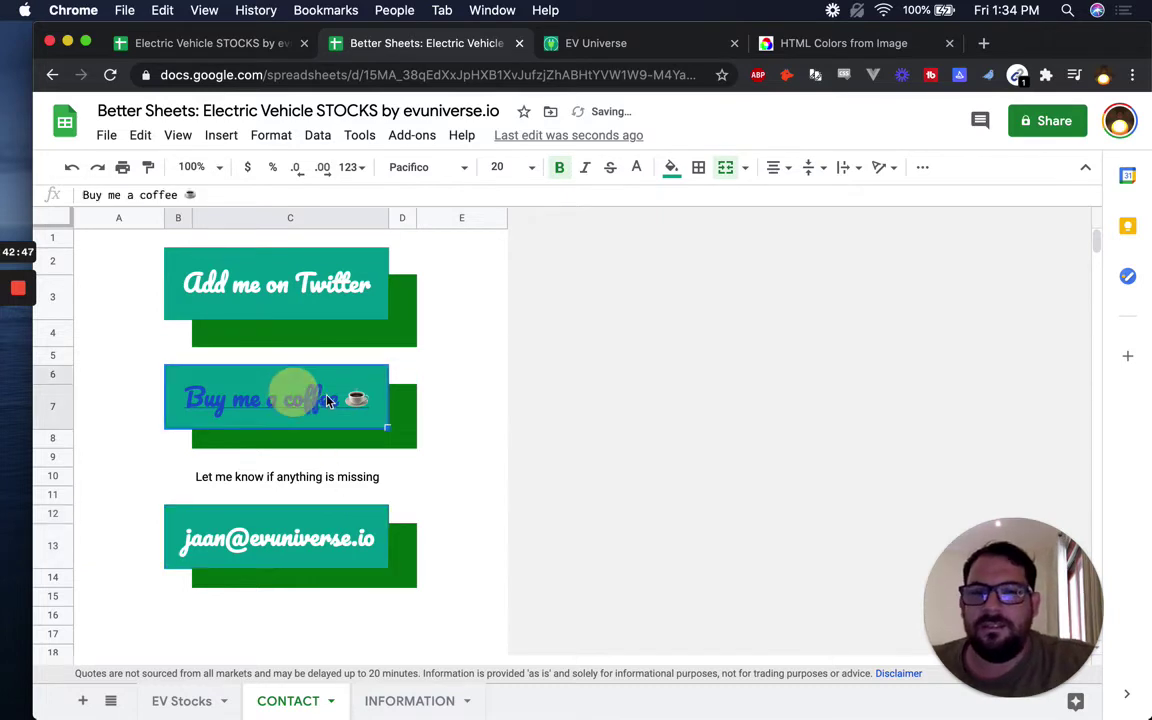
{"action": "left_click", "coordinate": [636, 168]}
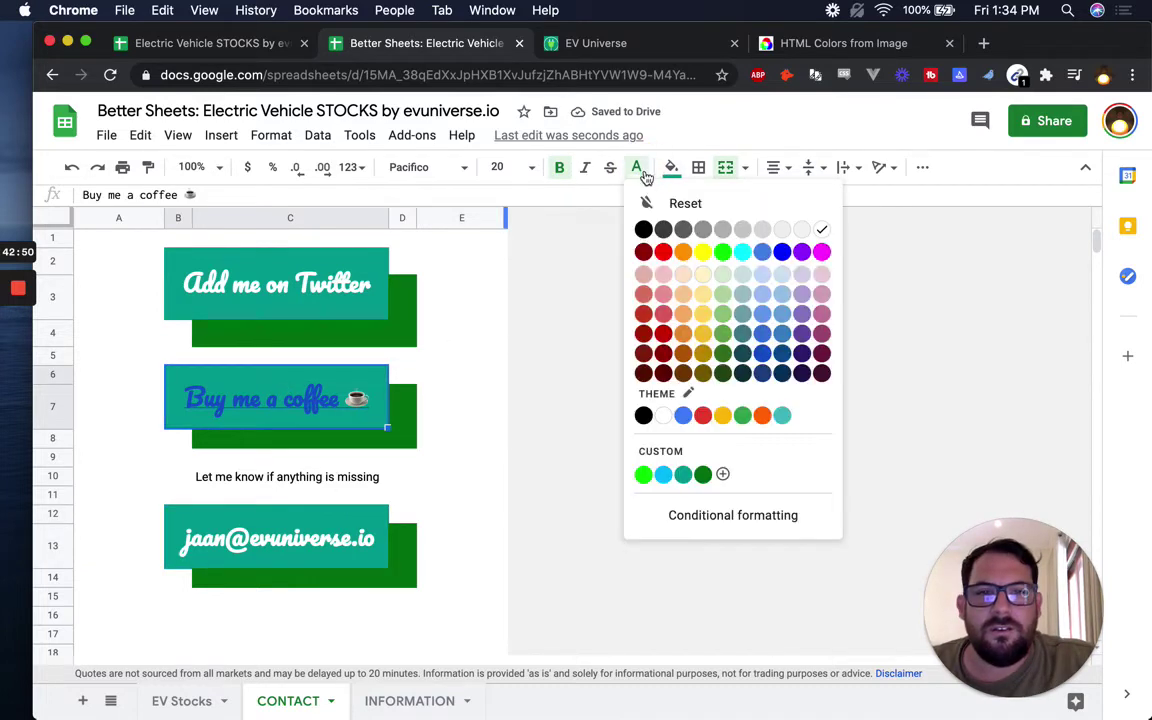
{"action": "left_click", "coordinate": [818, 229]}
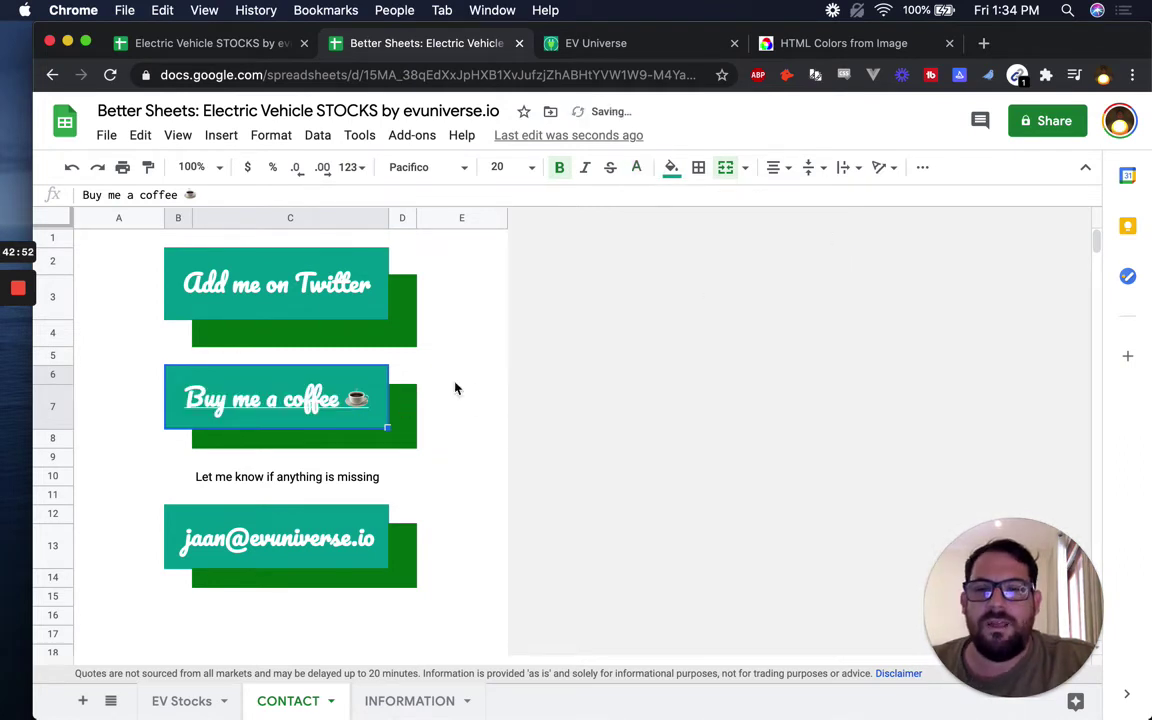
{"action": "left_click", "coordinate": [278, 554]}
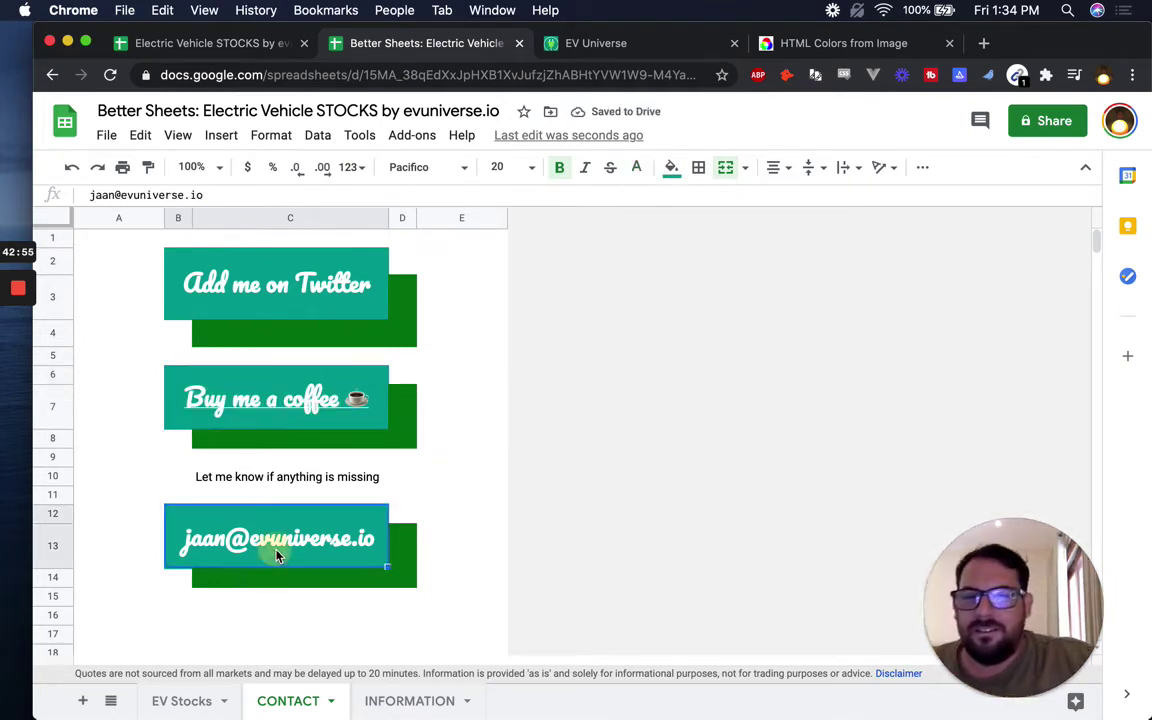
Step: Set the font of the three contact buttons to Comic Sans MS and widen column C so their text fits
{"action": "left_click", "coordinate": [290, 292]}
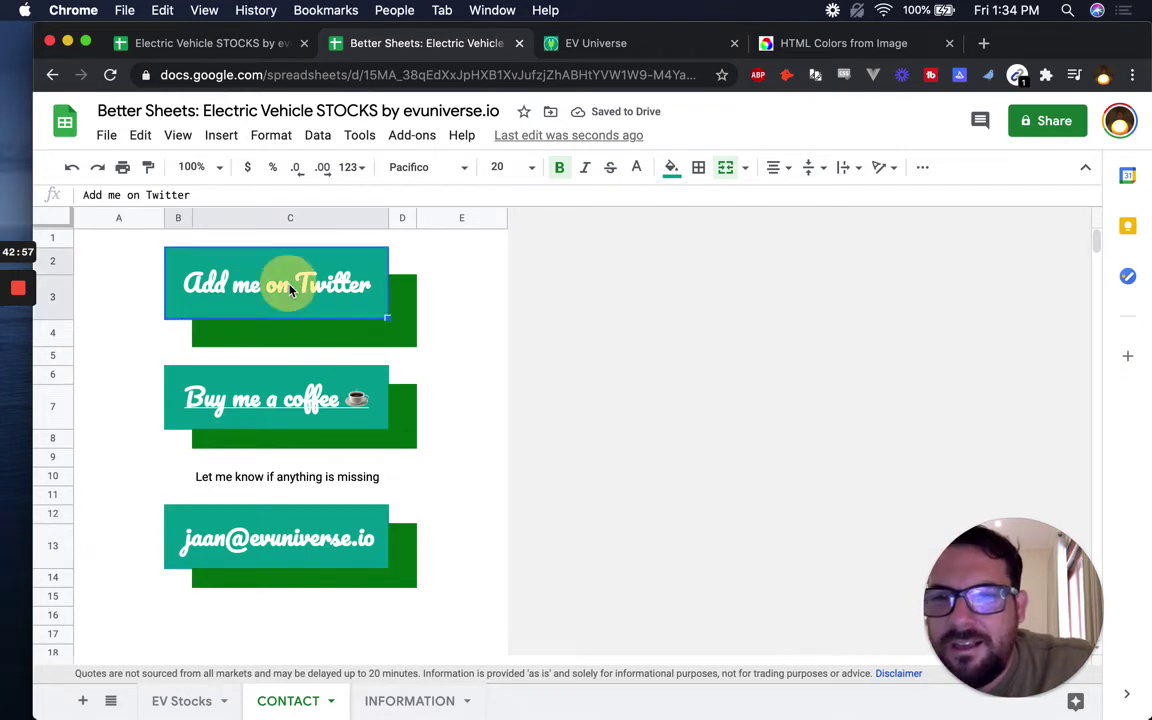
{"action": "left_click", "coordinate": [295, 380], "text": "super"}
{"action": "left_click", "coordinate": [296, 532], "text": "super"}
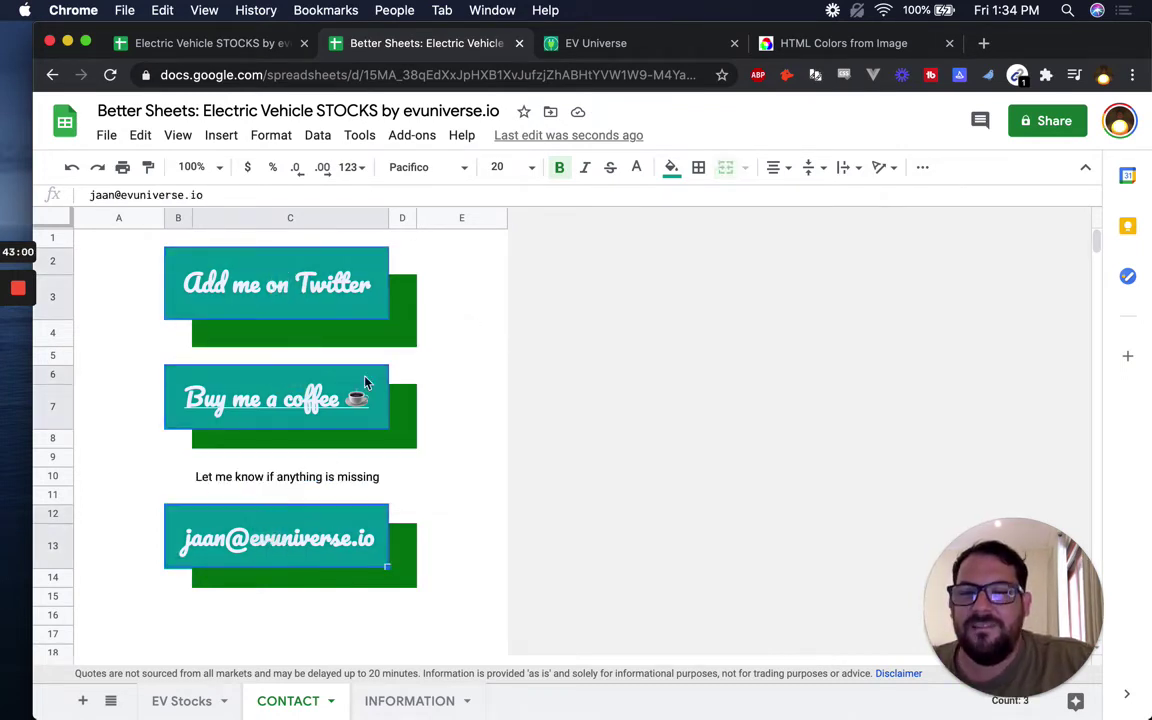
{"action": "left_click", "coordinate": [421, 172]}
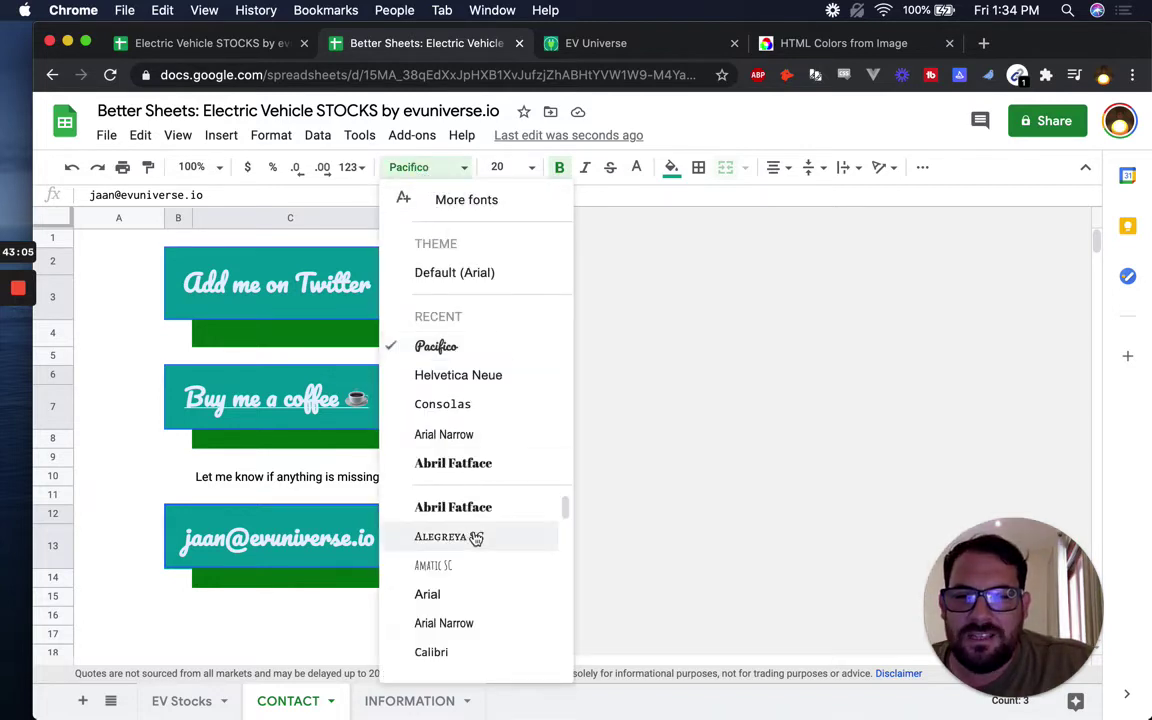
{"action": "scroll", "coordinate": [473, 536], "scroll_direction": "down", "scroll_amount": 3}
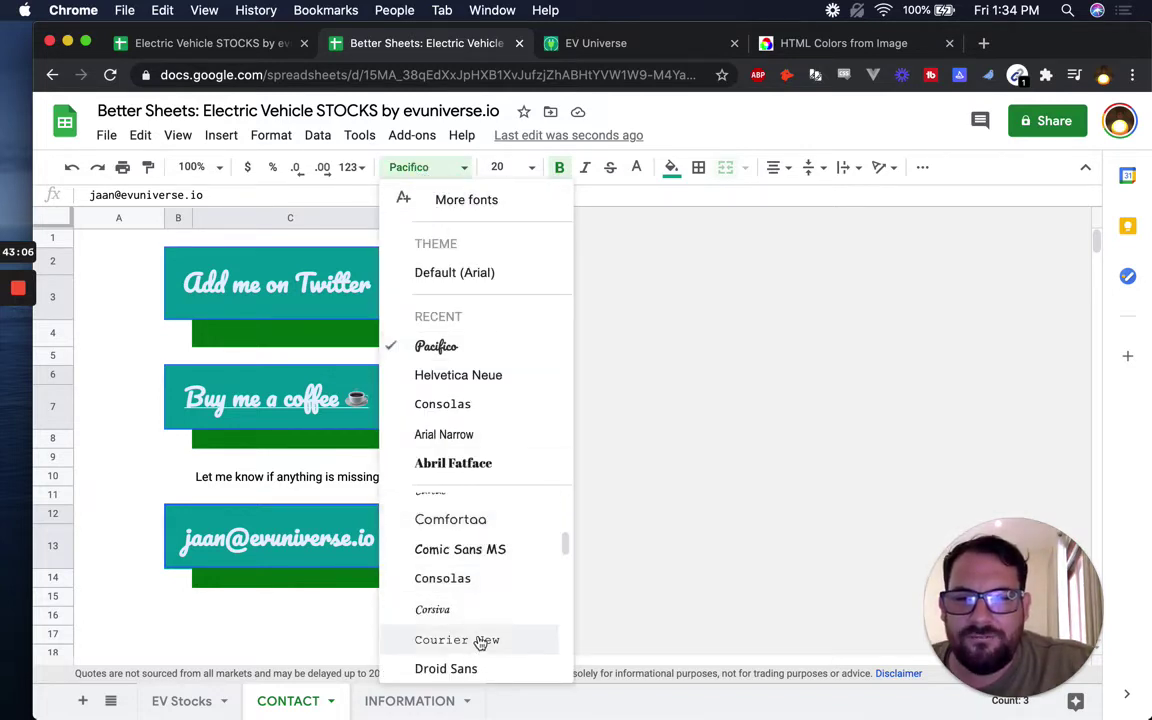
{"action": "scroll", "coordinate": [476, 630], "scroll_direction": "down", "scroll_amount": 1}
{"action": "left_click", "coordinate": [469, 536]}
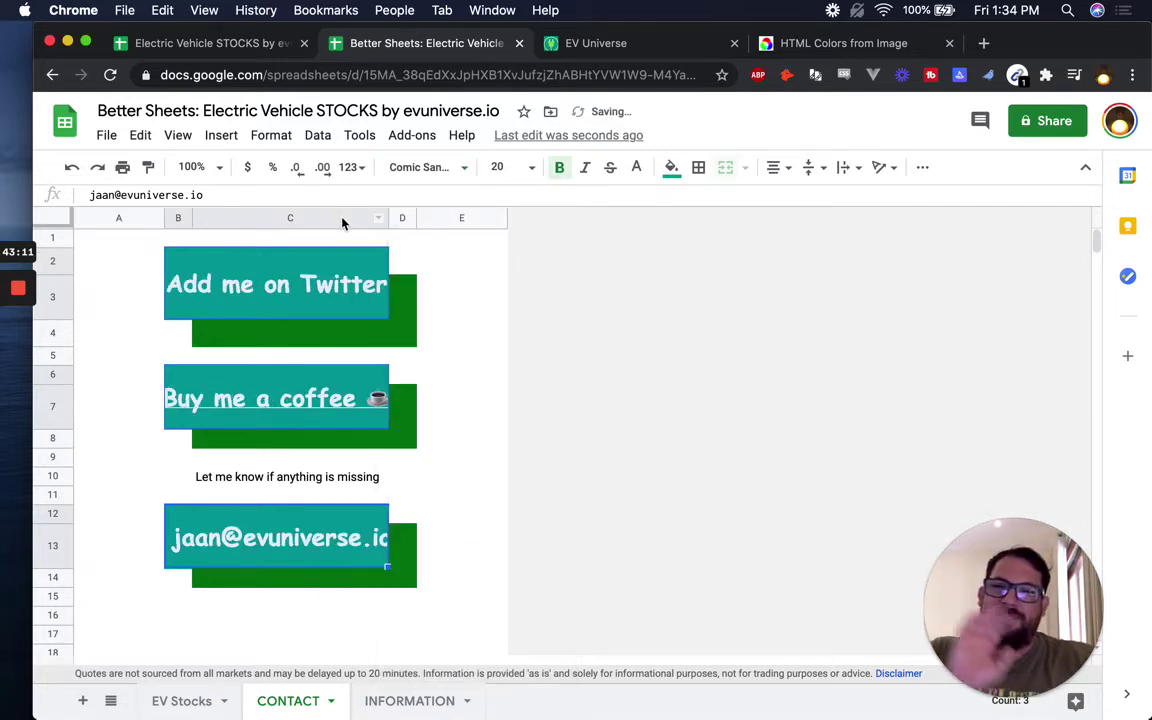
{"action": "left_click", "coordinate": [384, 218]}
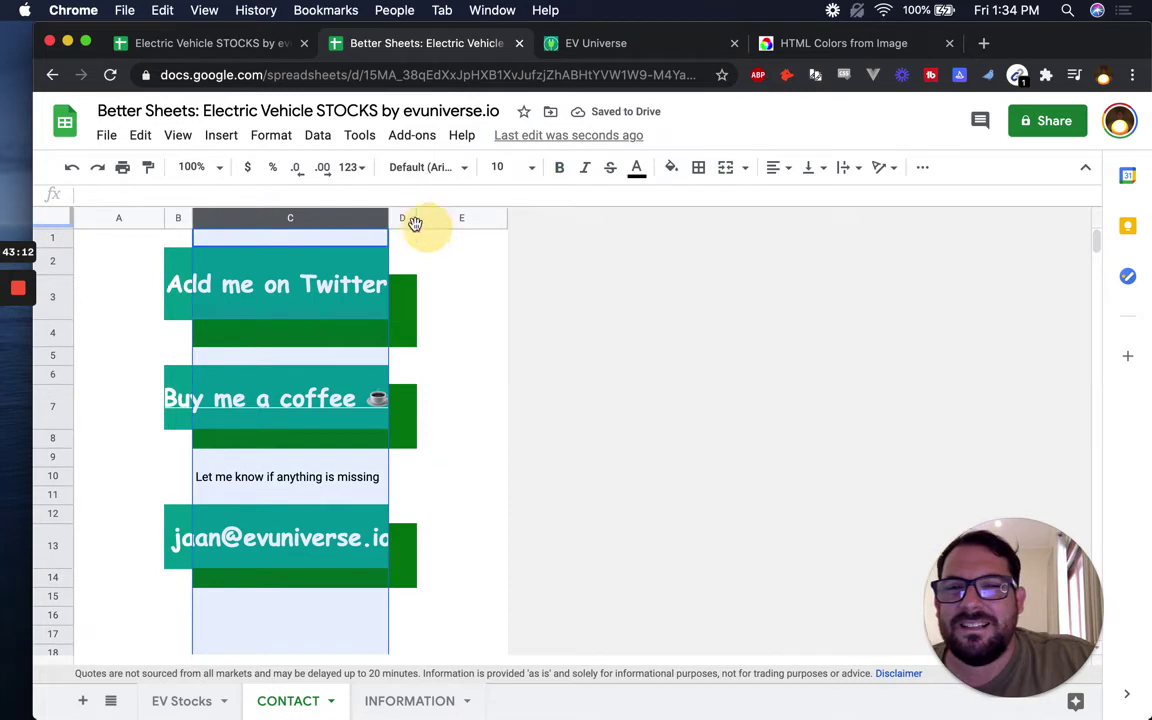
{"action": "left_click_drag", "start_coordinate": [525, 228], "coordinate": [524, 226]}
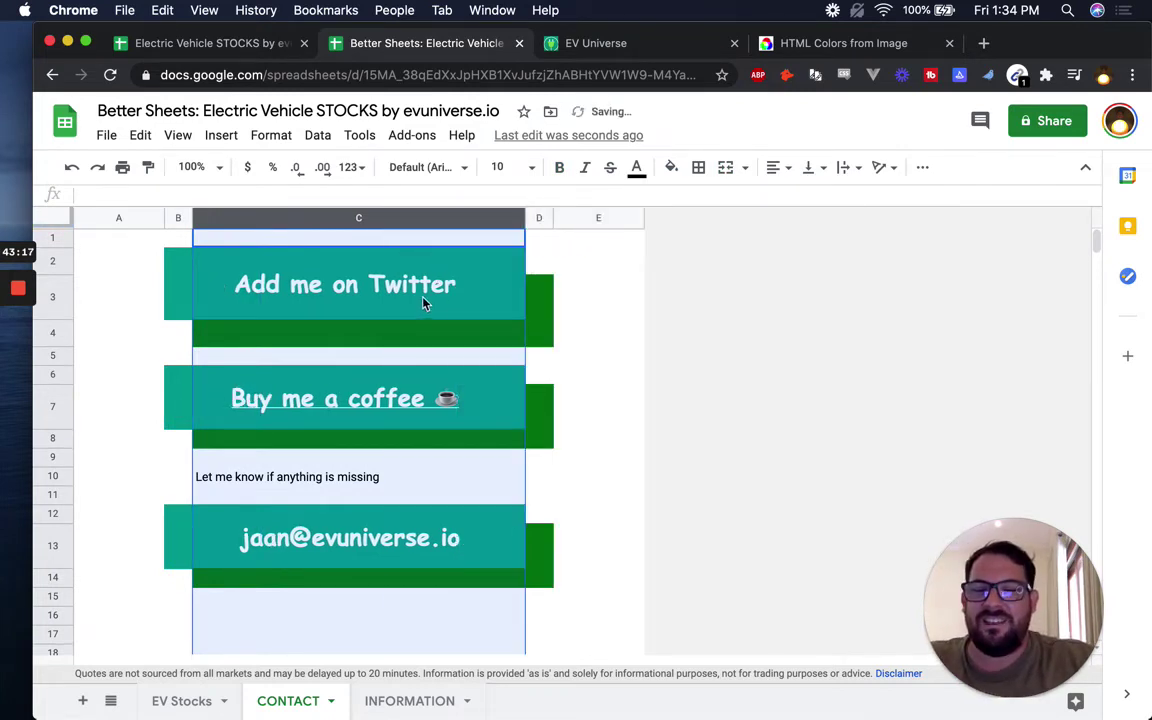
Step: Move the "Let me know if anything is missing" text from C10 to C11 and set its font to Helvetica Neue
{"action": "left_click", "coordinate": [288, 480]}
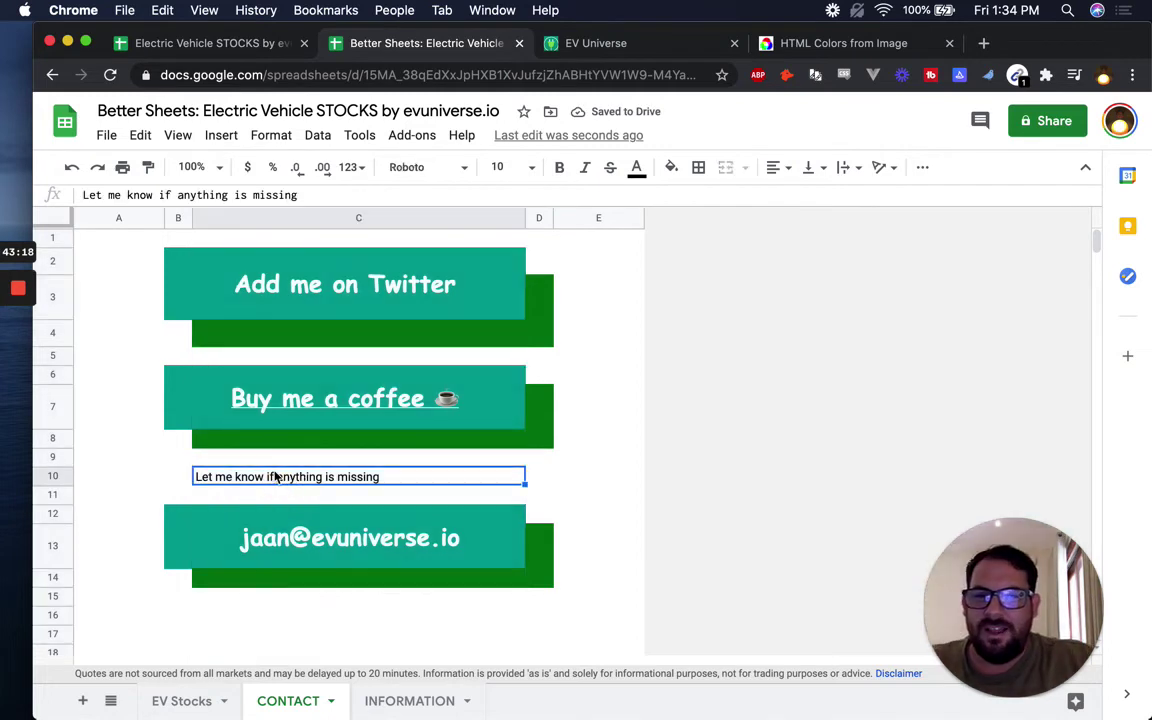
{"action": "key", "text": "super+x"}
{"action": "key", "text": "Down"}
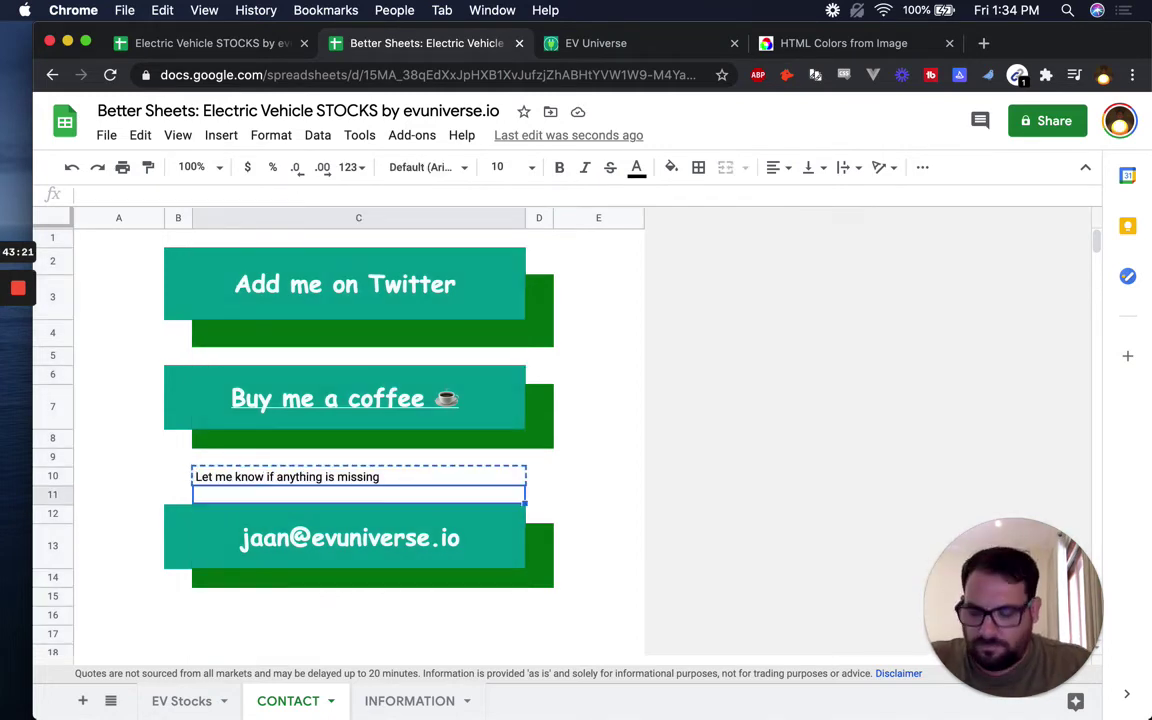
{"action": "key", "text": "super+v"}
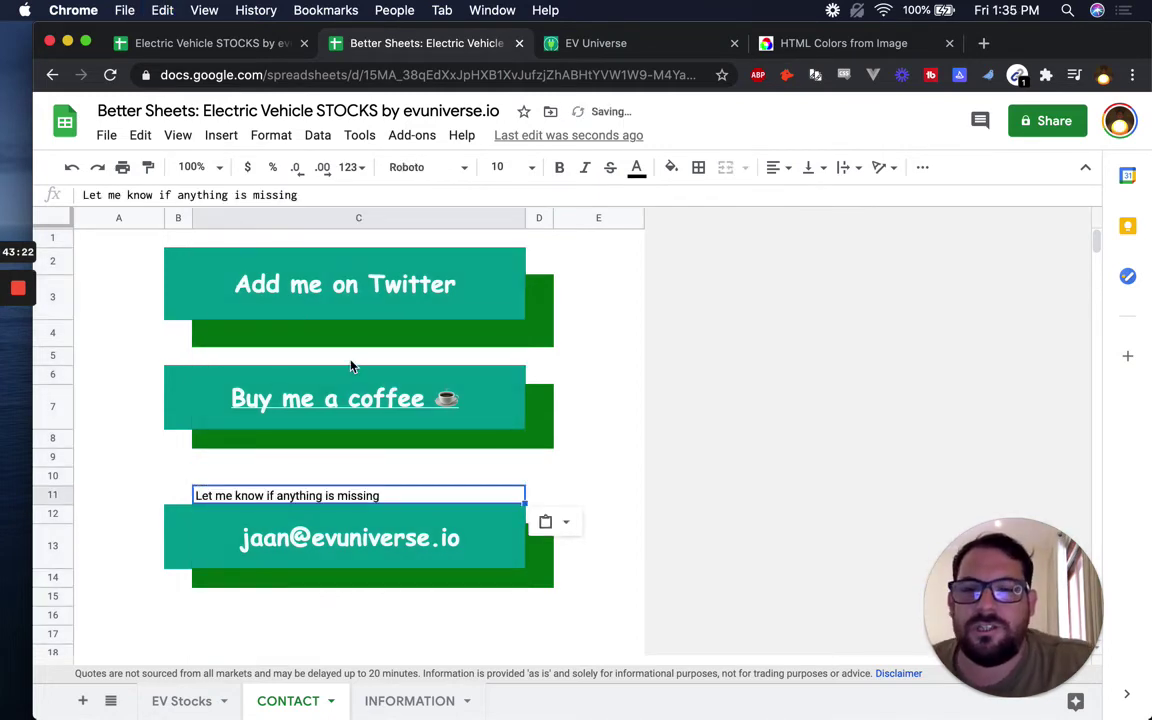
{"action": "left_click", "coordinate": [412, 166]}
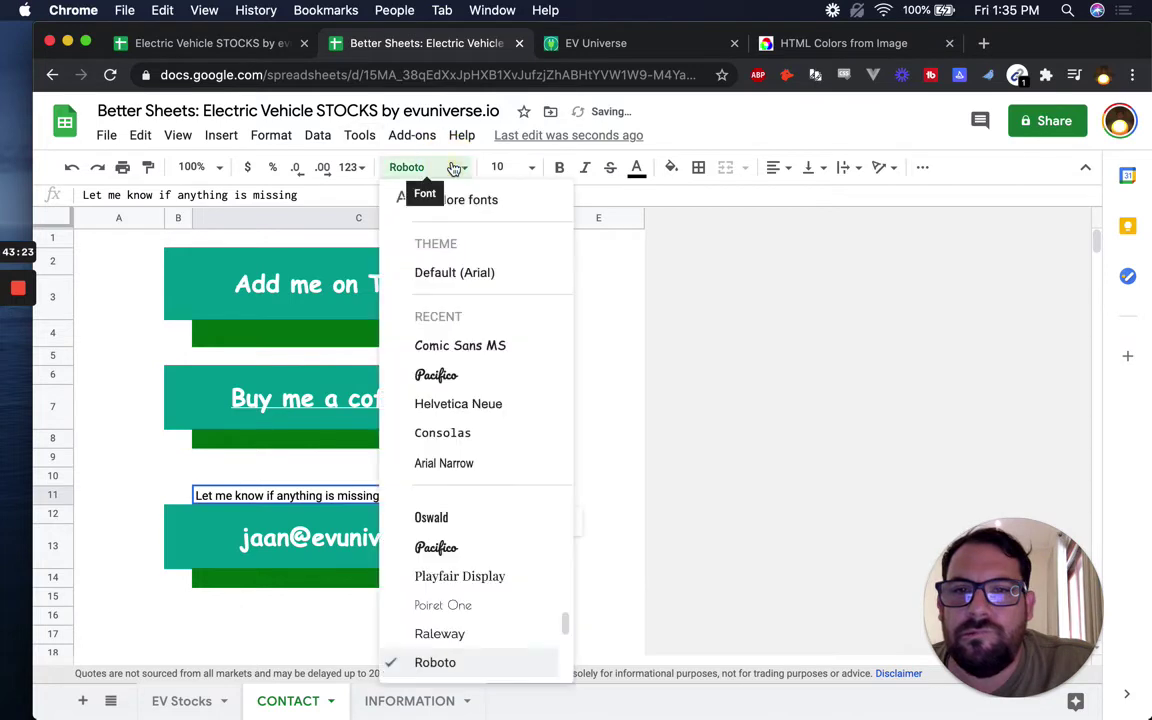
{"action": "left_click", "coordinate": [450, 408]}
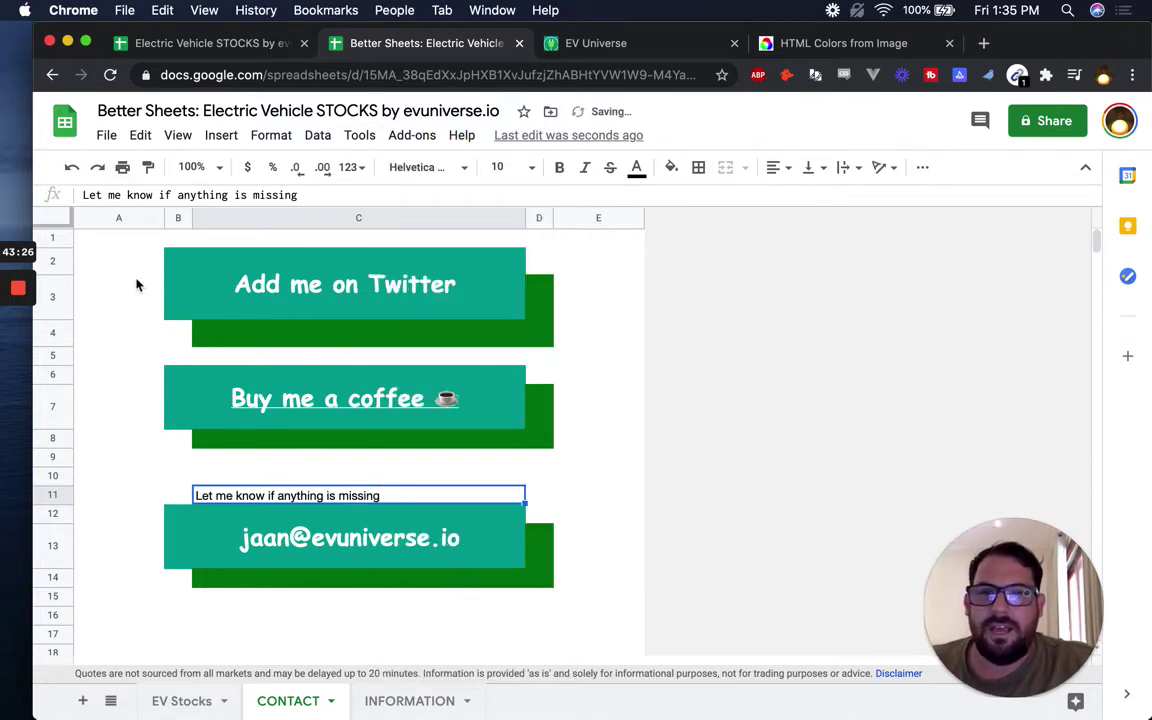
Step: Fill column A, row 1 and column E with black to frame the contact buttons
{"action": "left_click", "coordinate": [144, 217]}
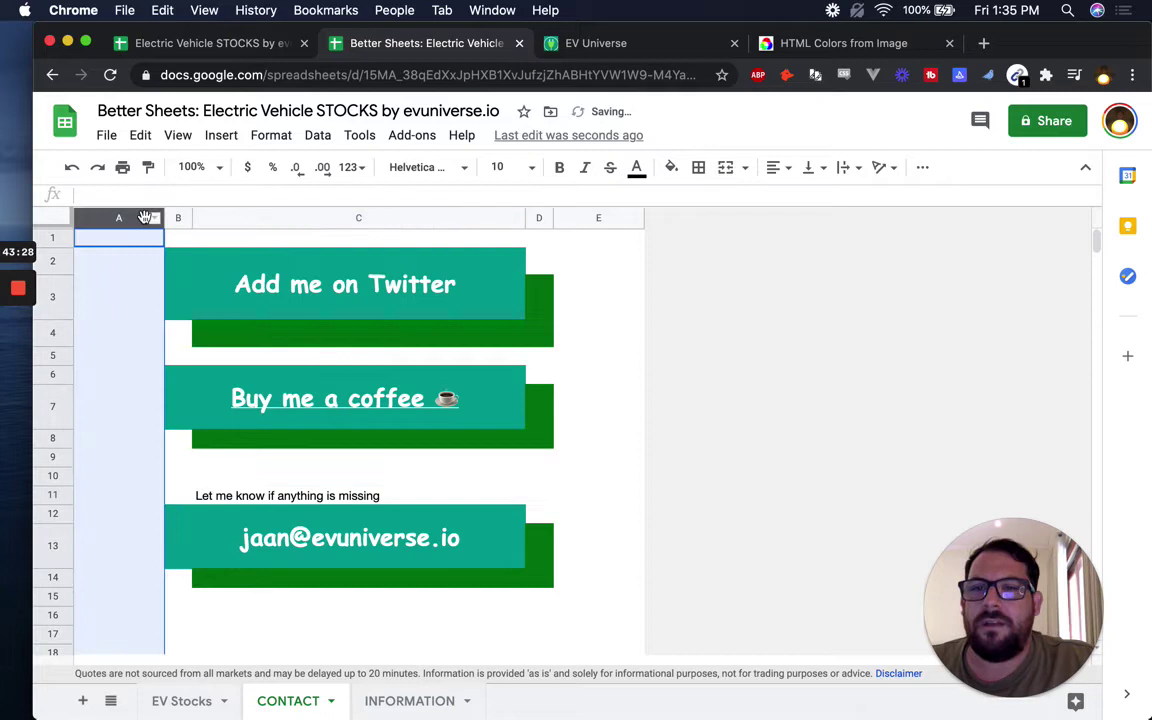
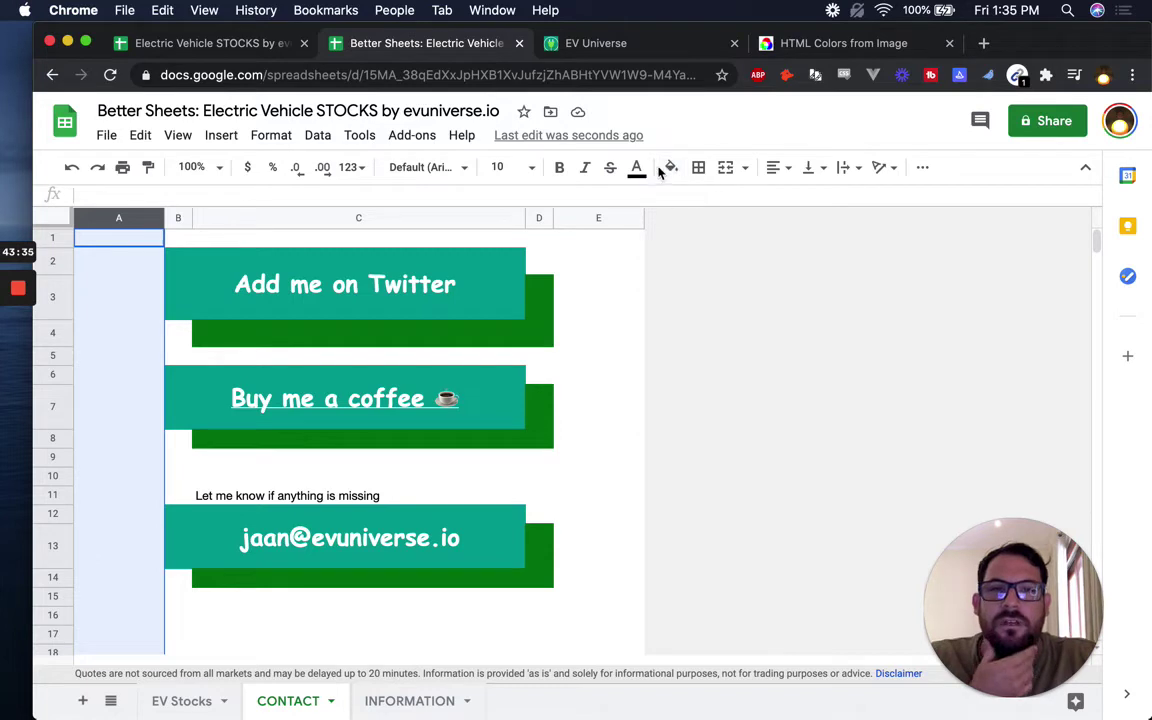
{"action": "left_click", "coordinate": [672, 170]}
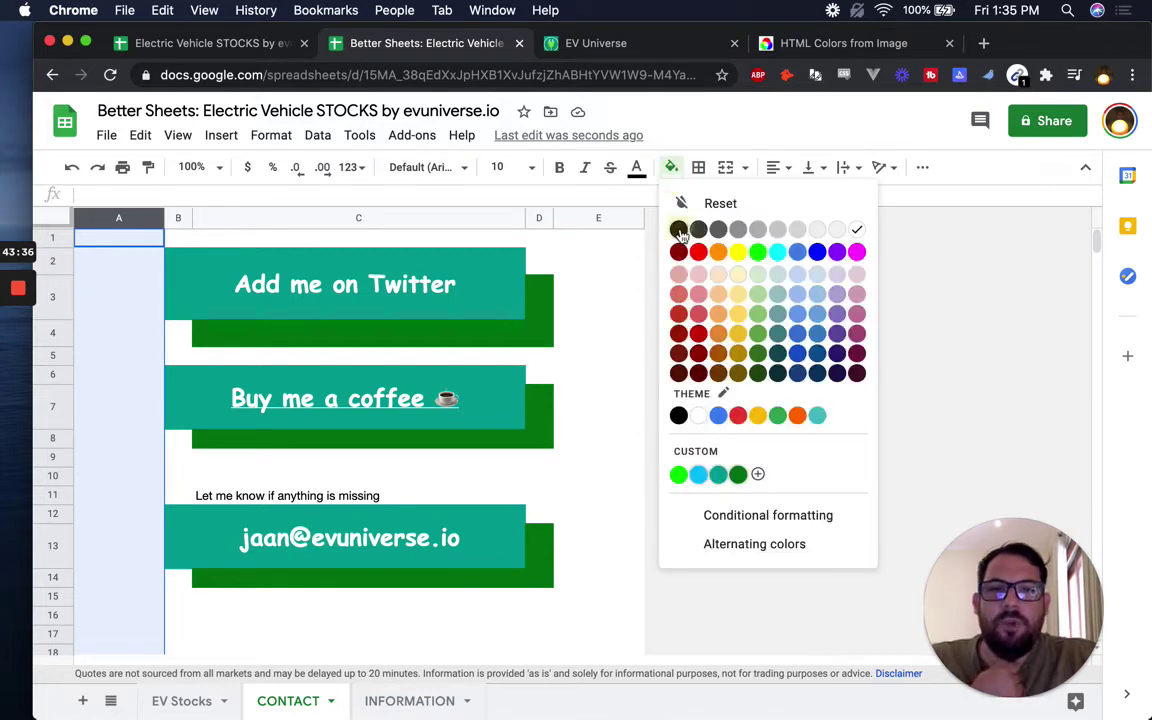
{"action": "left_click", "coordinate": [679, 231]}
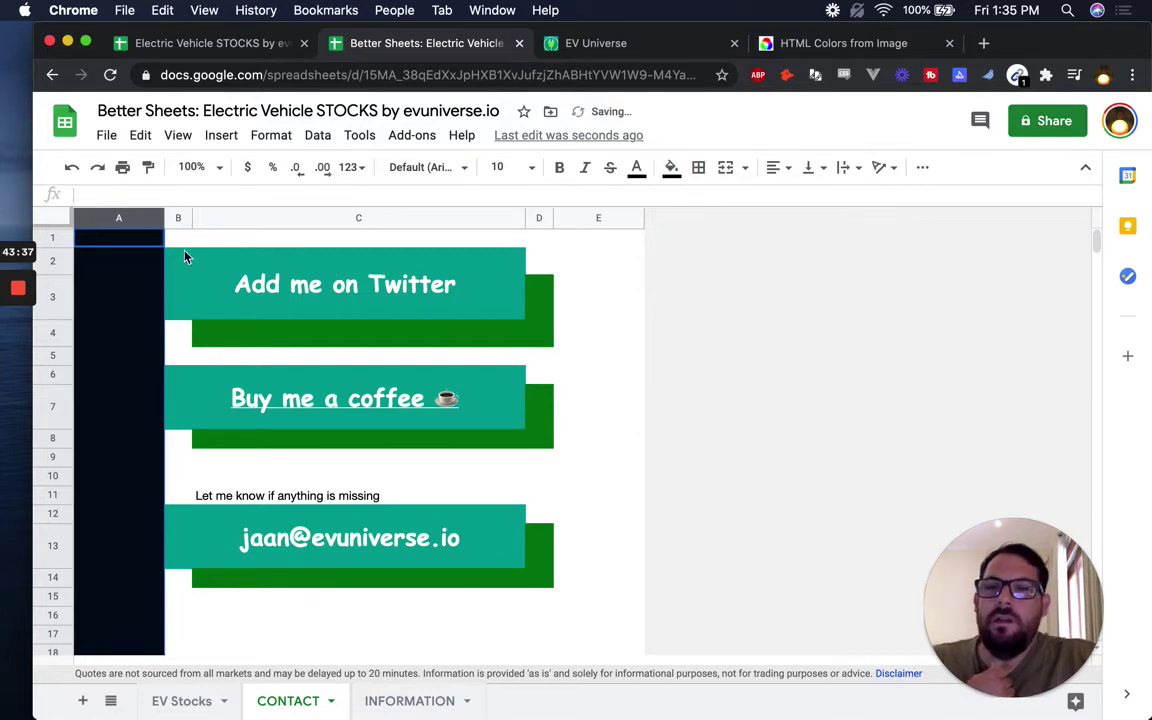
{"action": "left_click", "coordinate": [57, 237]}
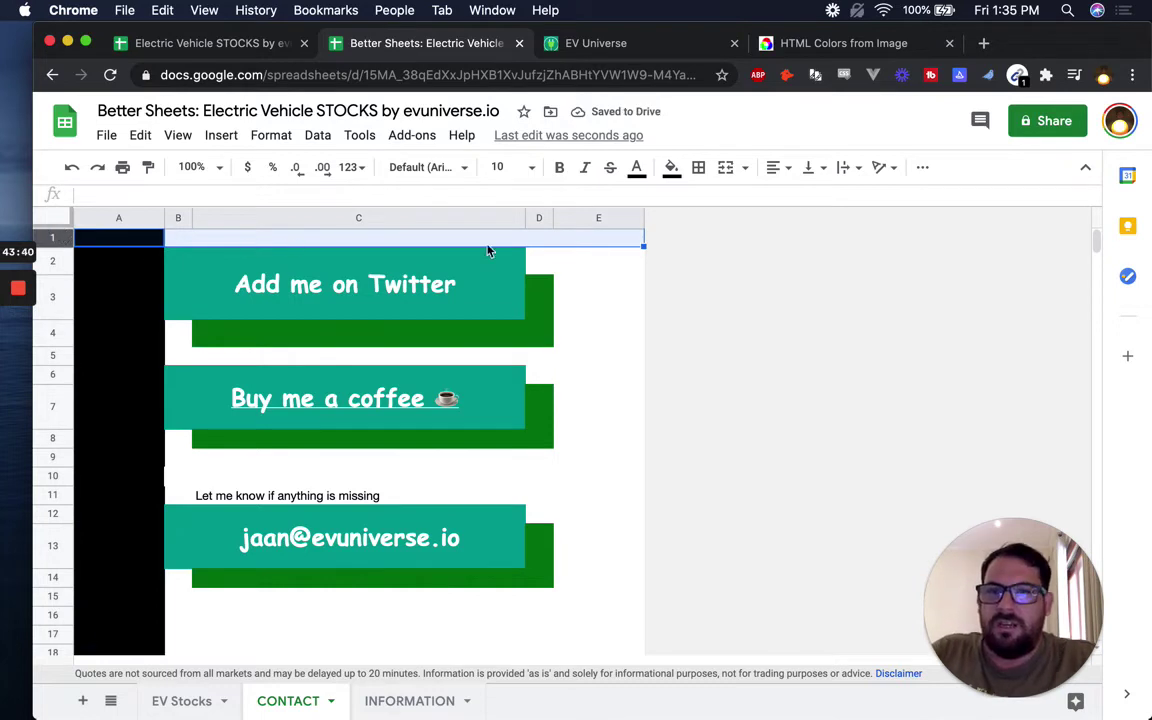
{"action": "key", "text": "super+y"}
{"action": "left_click", "coordinate": [596, 222]}
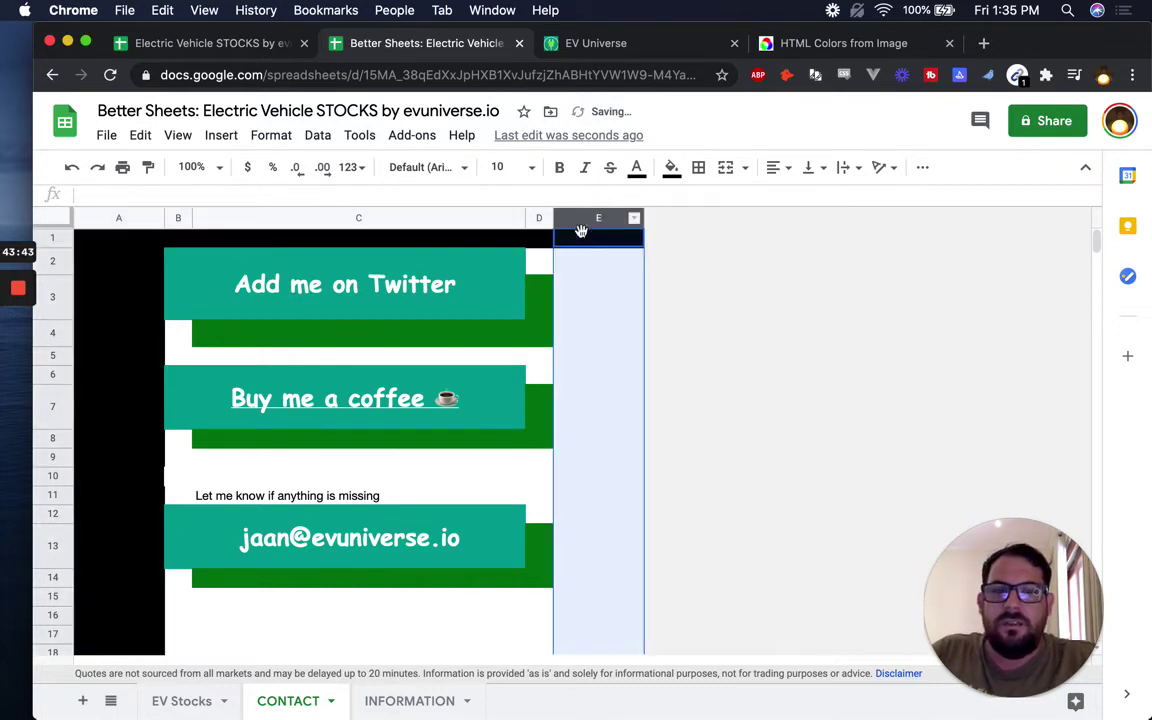
{"action": "key", "text": "super+y"}
Step: Fill the remaining white cells around the Twitter and coffee buttons with black, down through row 11
{"action": "left_click", "coordinate": [547, 268]}
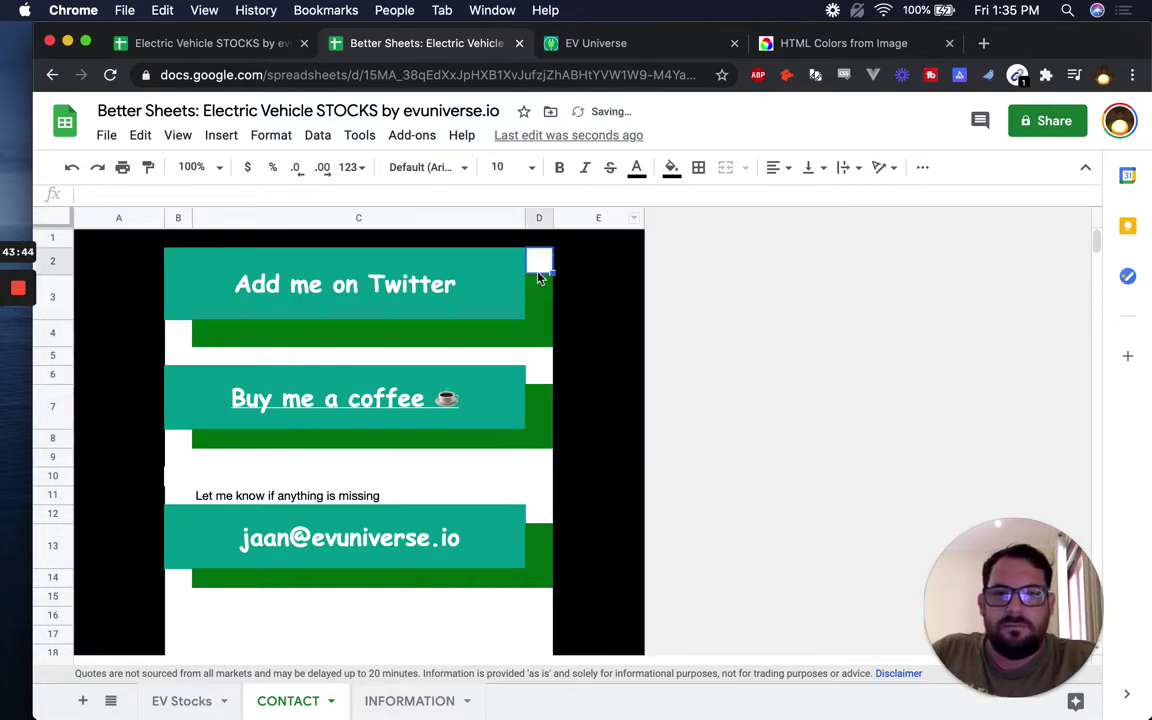
{"action": "left_click", "coordinate": [176, 334]}
{"action": "left_click_drag", "start_coordinate": [176, 355], "coordinate": [540, 360]}
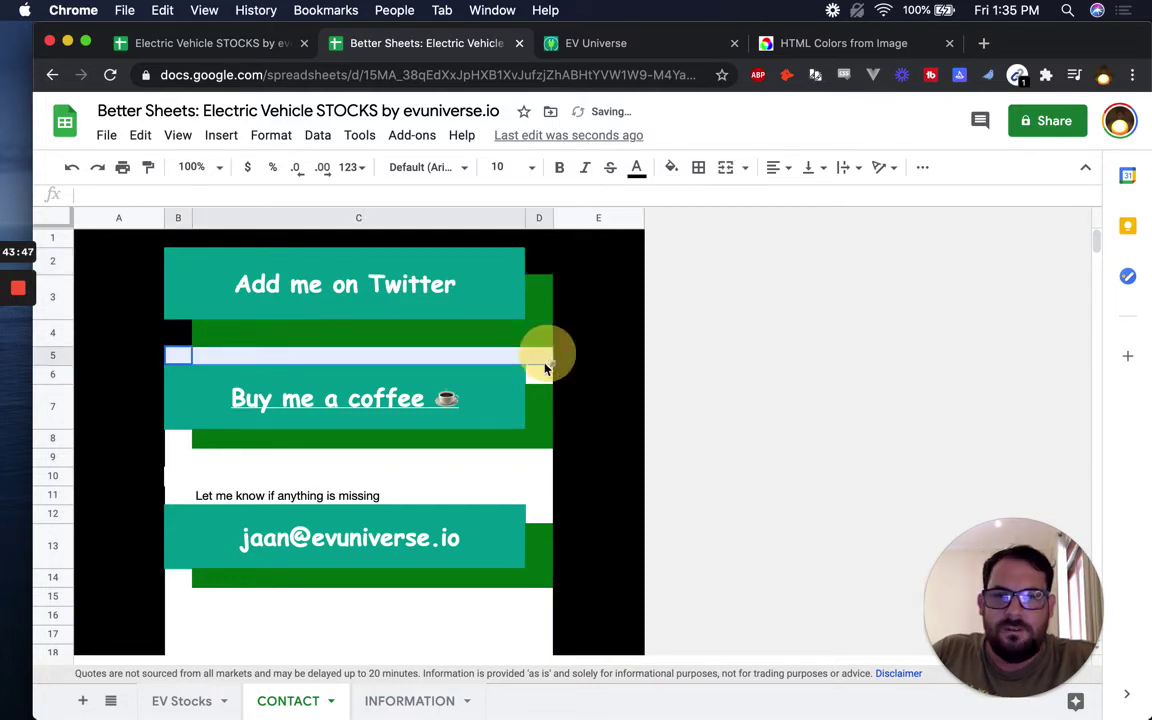
{"action": "key", "text": "super+y"}
{"action": "left_click", "coordinate": [540, 374]}
{"action": "left_click_drag", "start_coordinate": [168, 440], "coordinate": [186, 498]}
{"action": "key", "text": "super+y"}
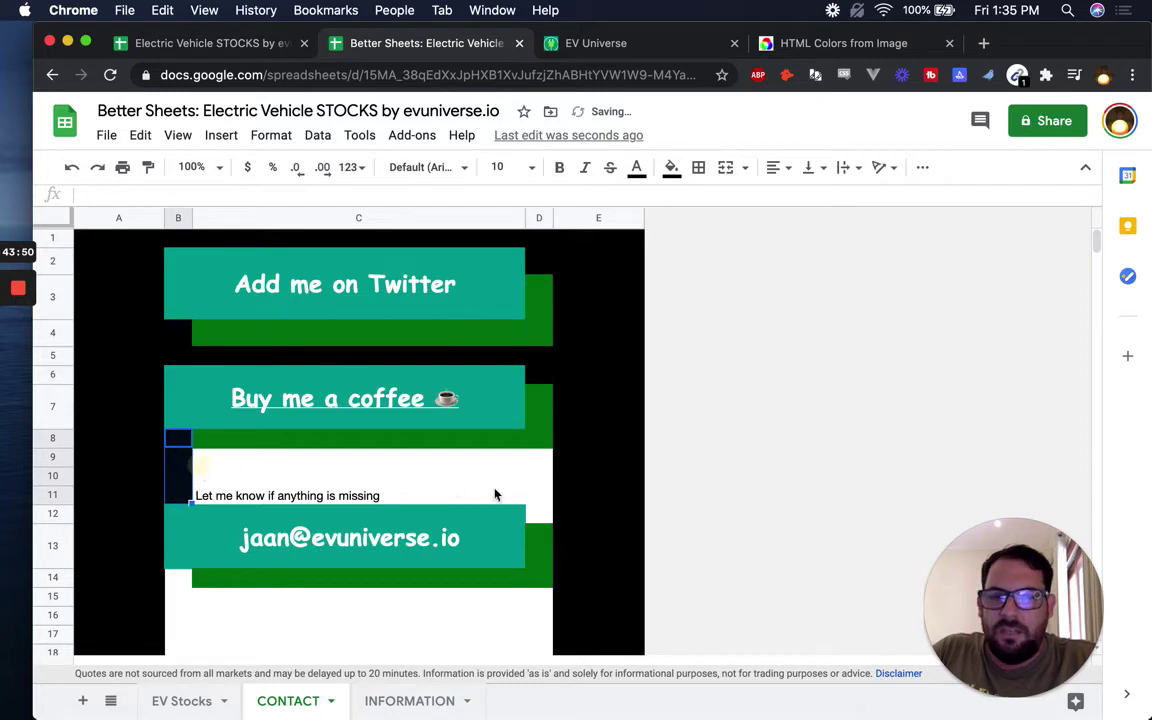
{"action": "left_click_drag", "start_coordinate": [505, 456], "coordinate": [566, 496]}
{"action": "key", "text": "super+y"}
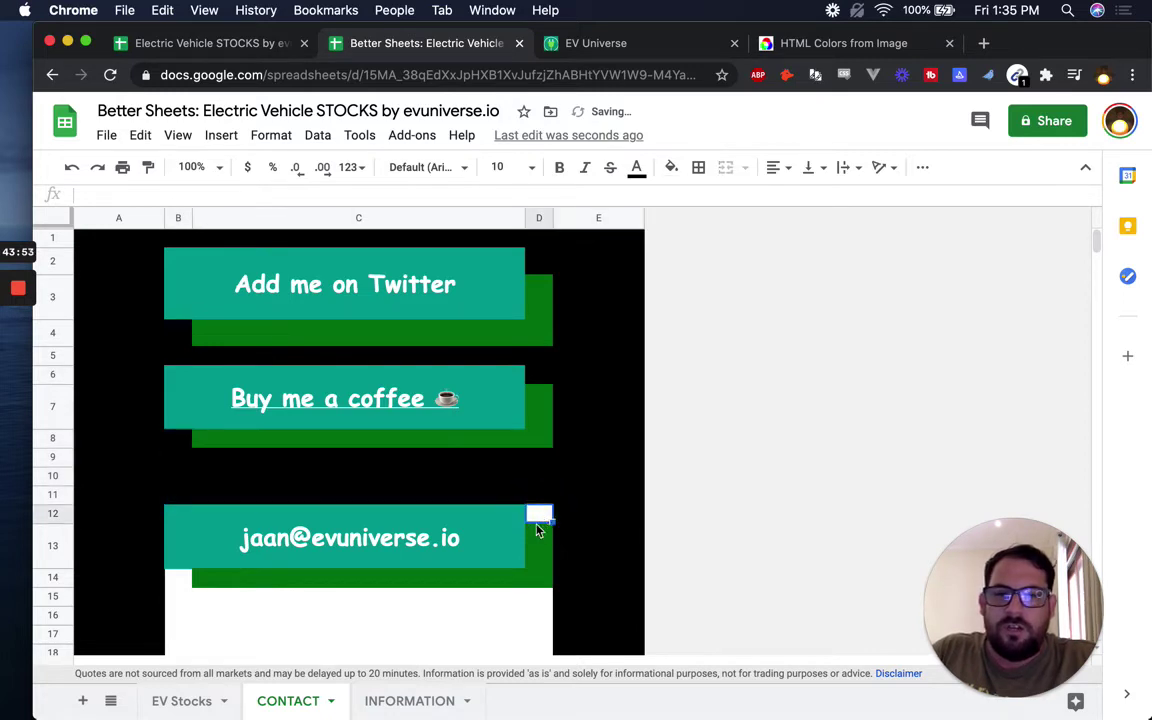
Step: Fill the white corner cells D12 and B14 beside the e-mail button and rows 15 to 18 with black
{"action": "left_click", "coordinate": [180, 580]}
{"action": "key", "text": "super+y"}
{"action": "left_click_drag", "start_coordinate": [52, 596], "coordinate": [62, 652]}
{"action": "key", "text": "super+y"}
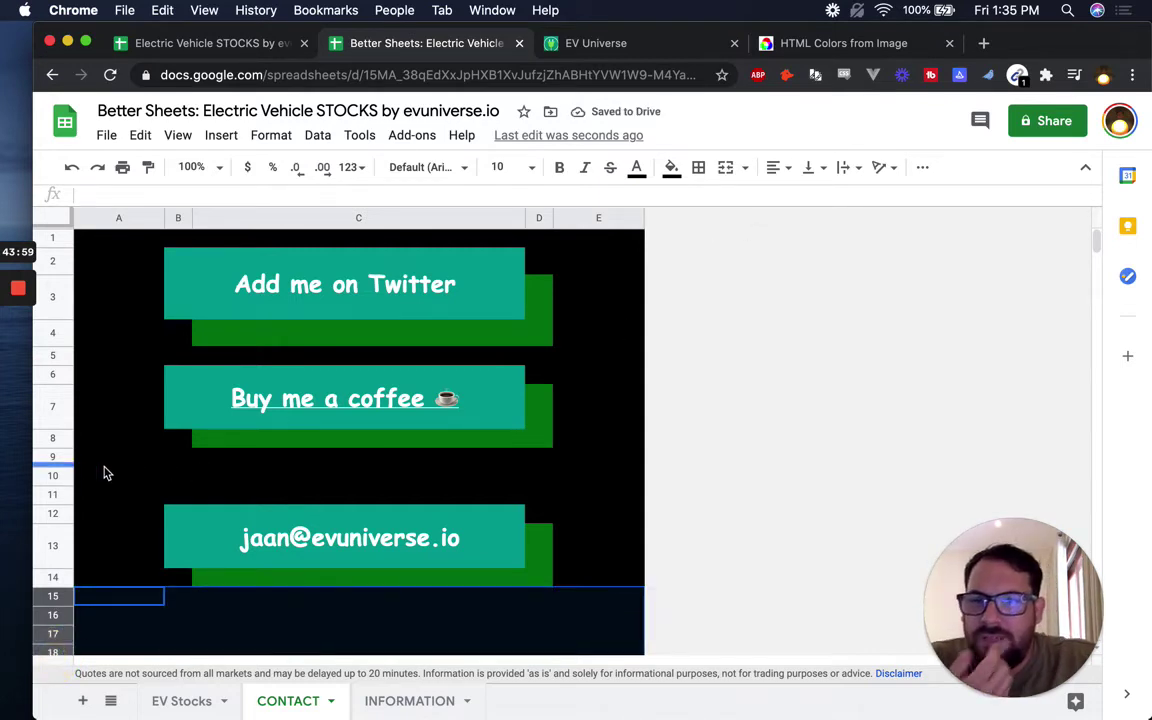
Step: Set the text colour of "Let me know if anything is missing" in C11 to white
{"action": "left_click", "coordinate": [52, 476]}
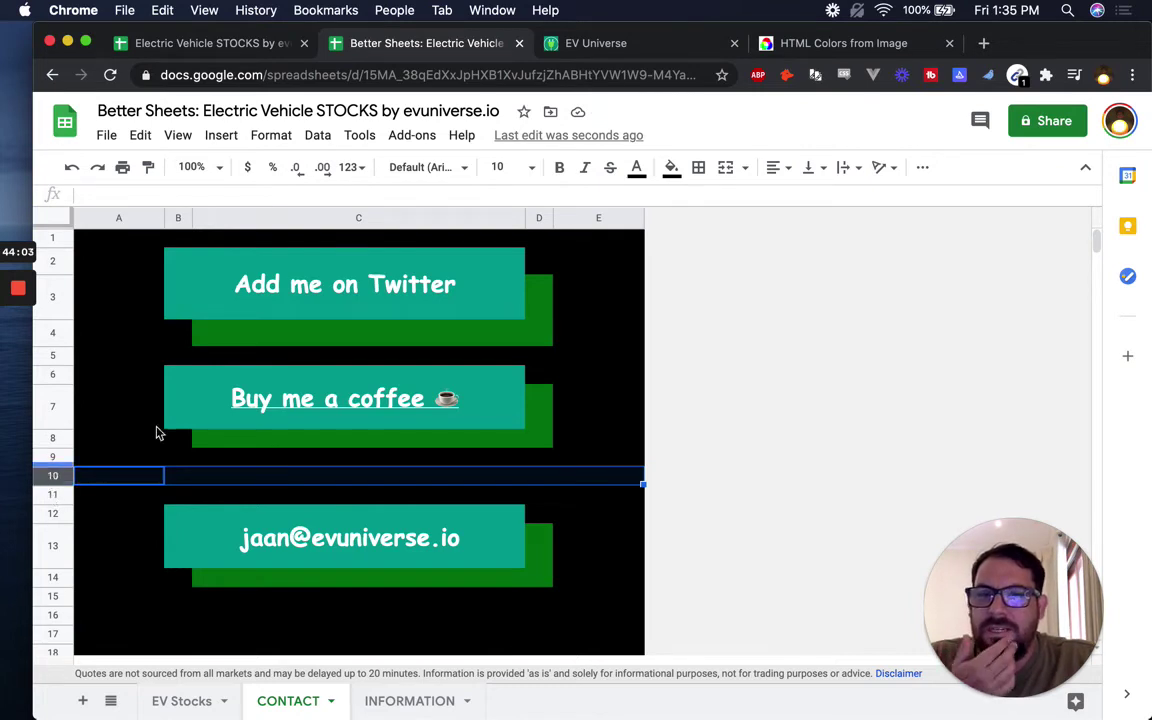
{"action": "left_click", "coordinate": [300, 476]}
{"action": "left_click", "coordinate": [292, 494]}
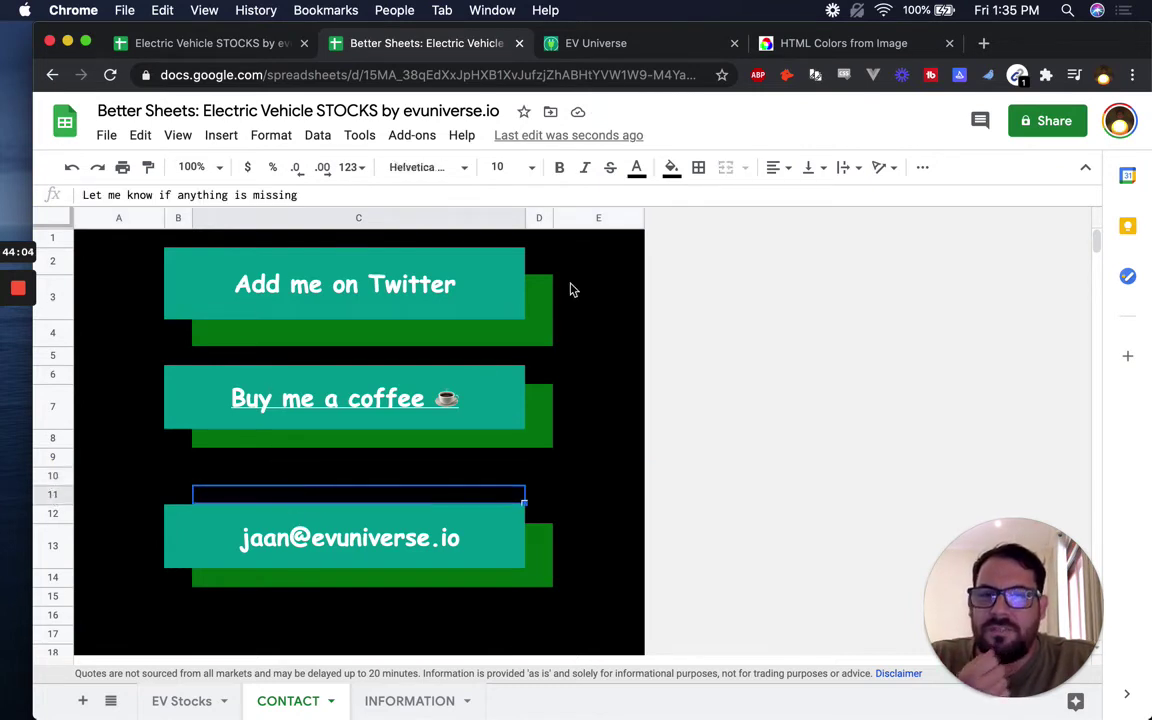
{"action": "left_click", "coordinate": [636, 168]}
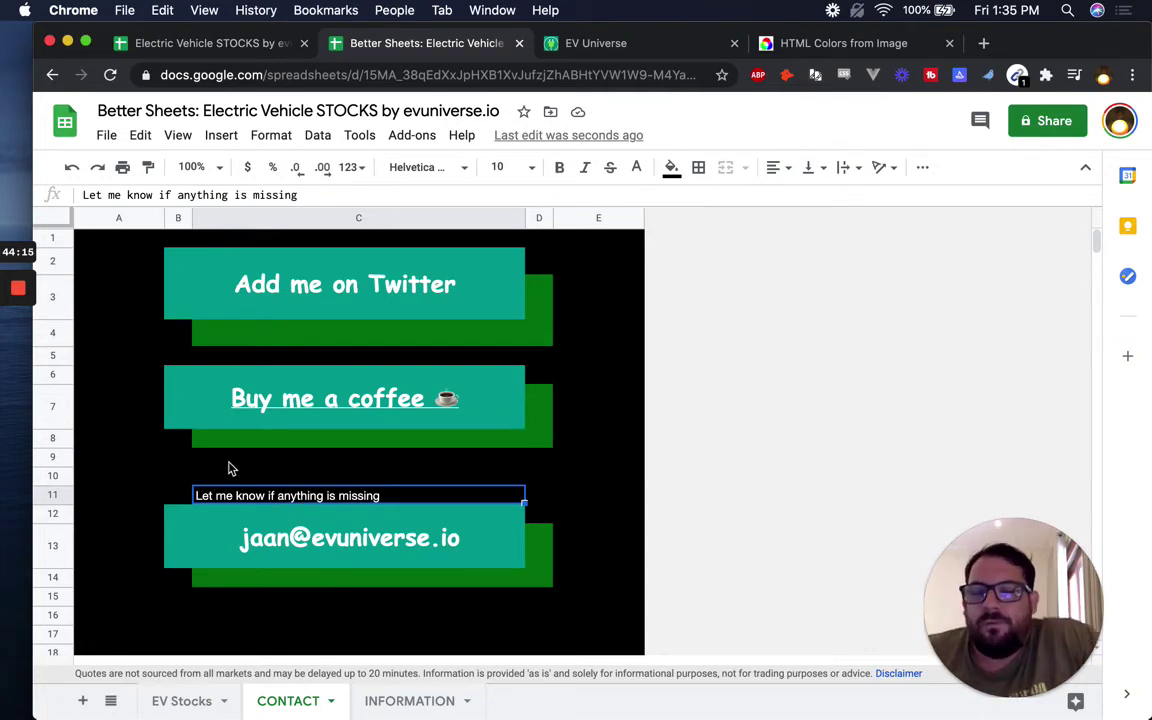
Step: Delete the empty row 10 above the "Let me know if anything is missing" text
{"action": "left_click", "coordinate": [56, 476]}
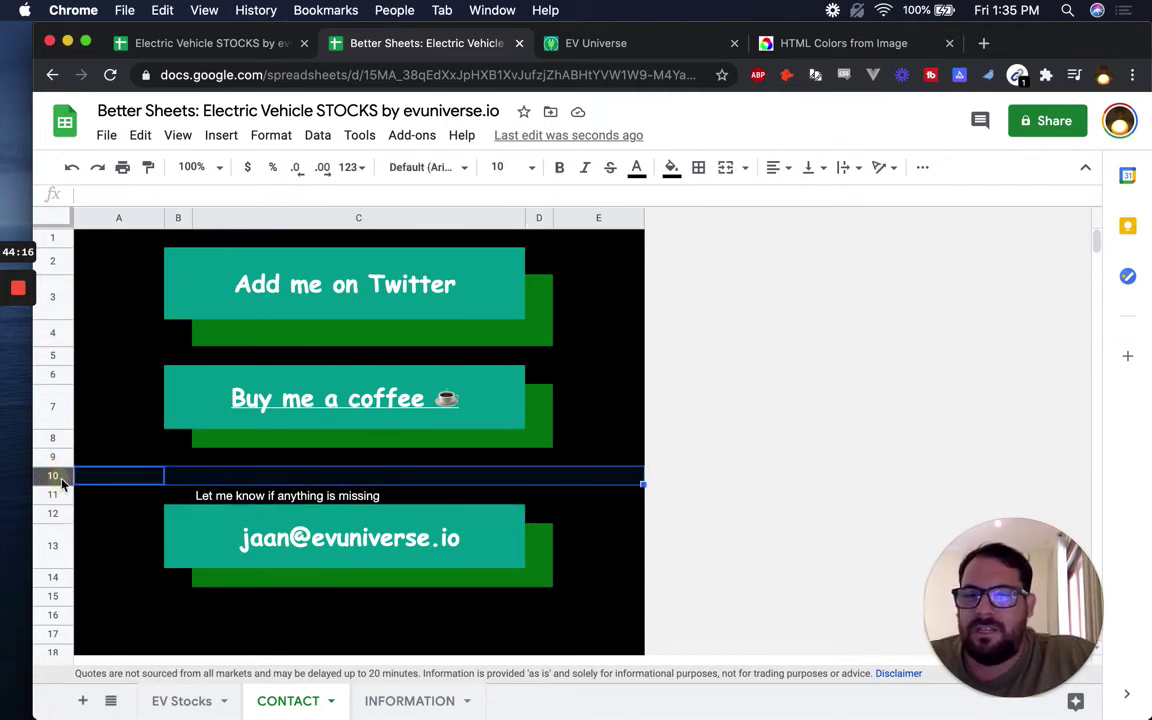
{"action": "right_click", "coordinate": [56, 476]}
{"action": "left_click", "coordinate": [150, 367]}
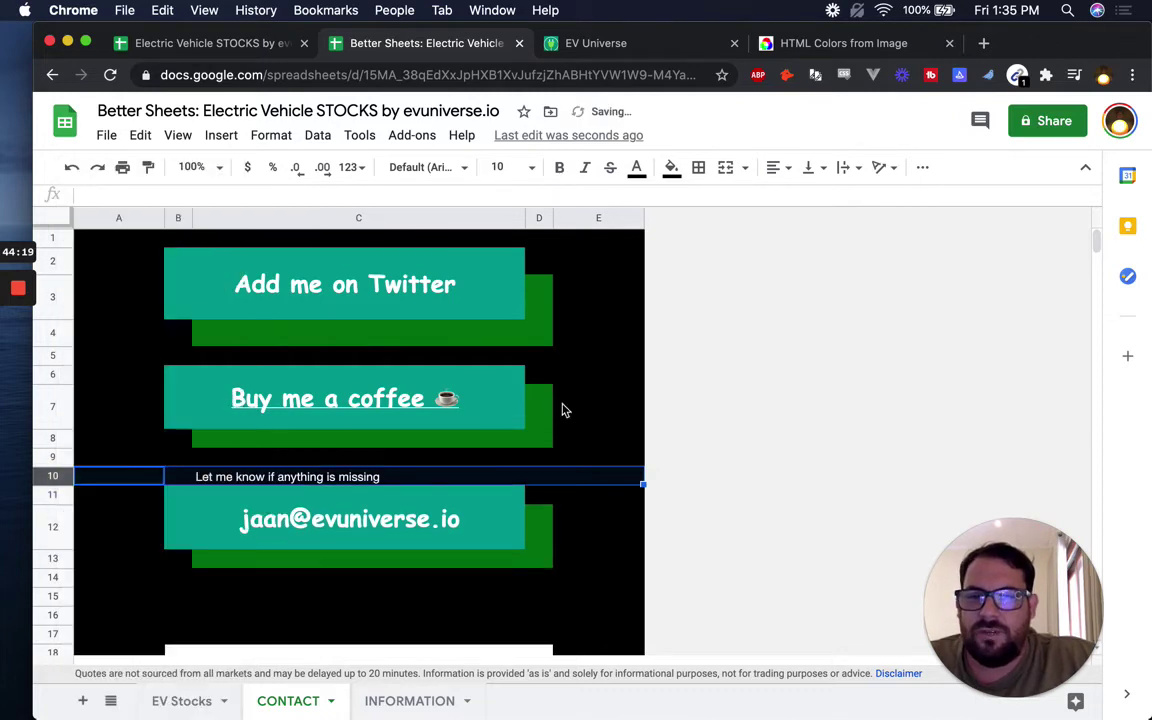
Step: Delete the unused rows 18 to 999 below the contact buttons
{"action": "scroll", "coordinate": [238, 620], "scroll_direction": "down", "scroll_amount": 4}
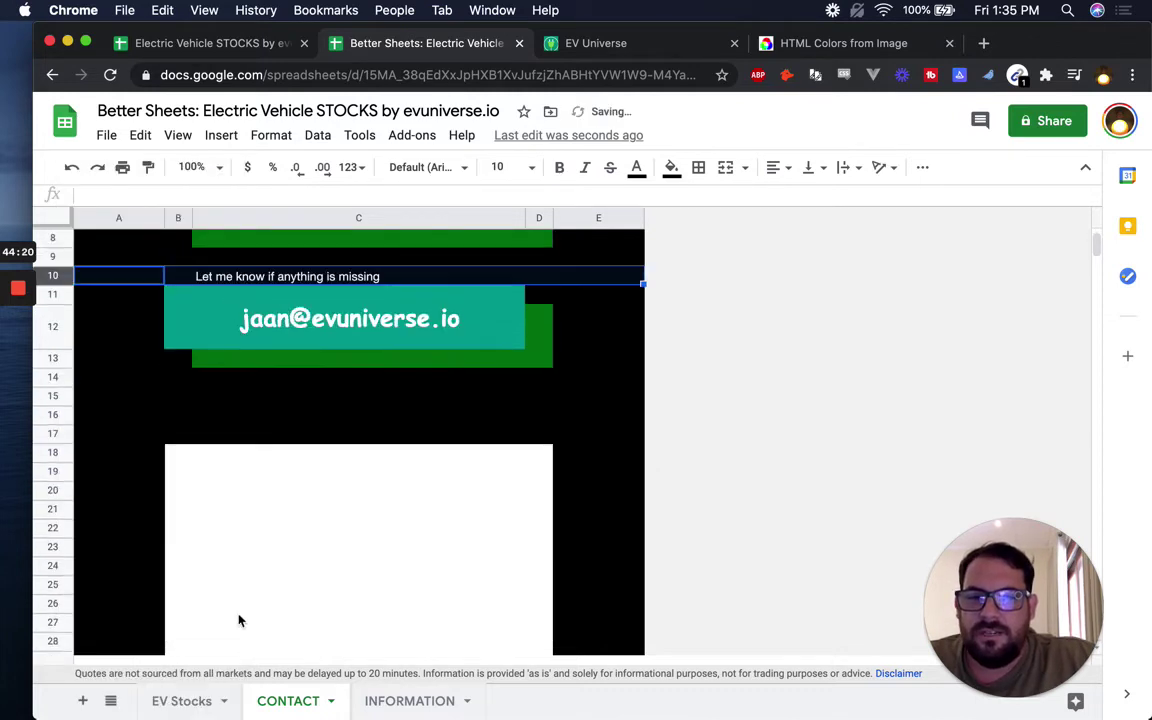
{"action": "left_click", "coordinate": [51, 452]}
{"action": "key", "text": "super+shift+Down"}
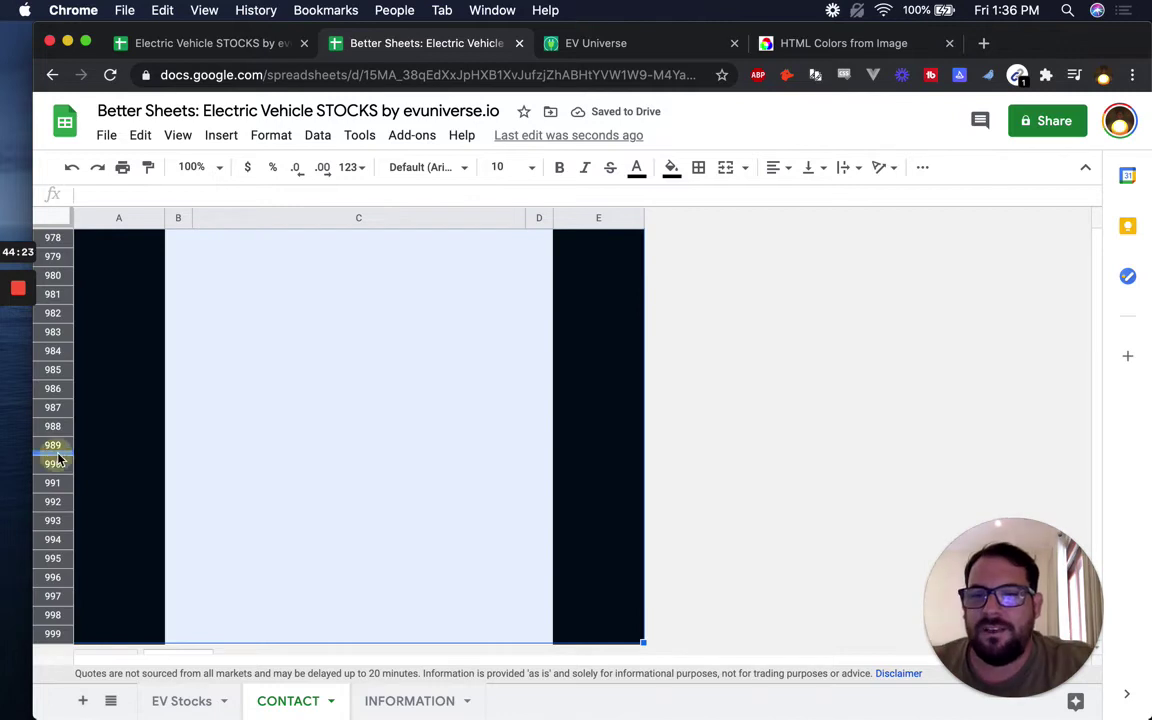
{"action": "right_click", "coordinate": [52, 455]}
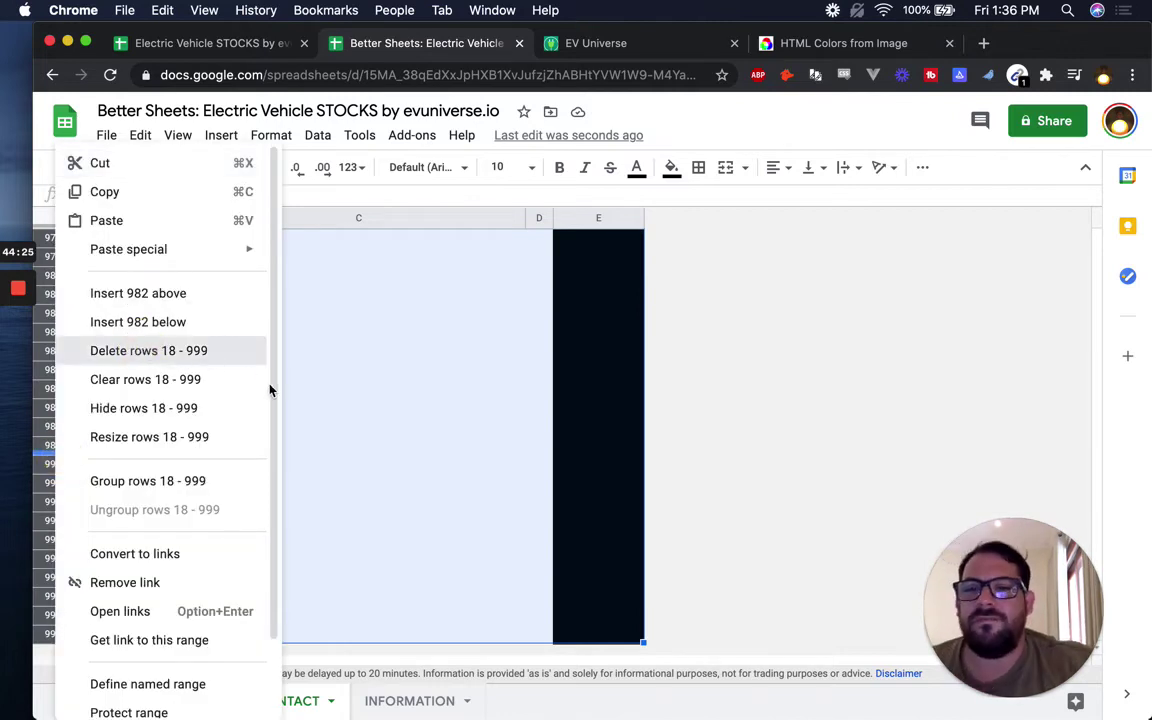
{"action": "left_click", "coordinate": [245, 346]}
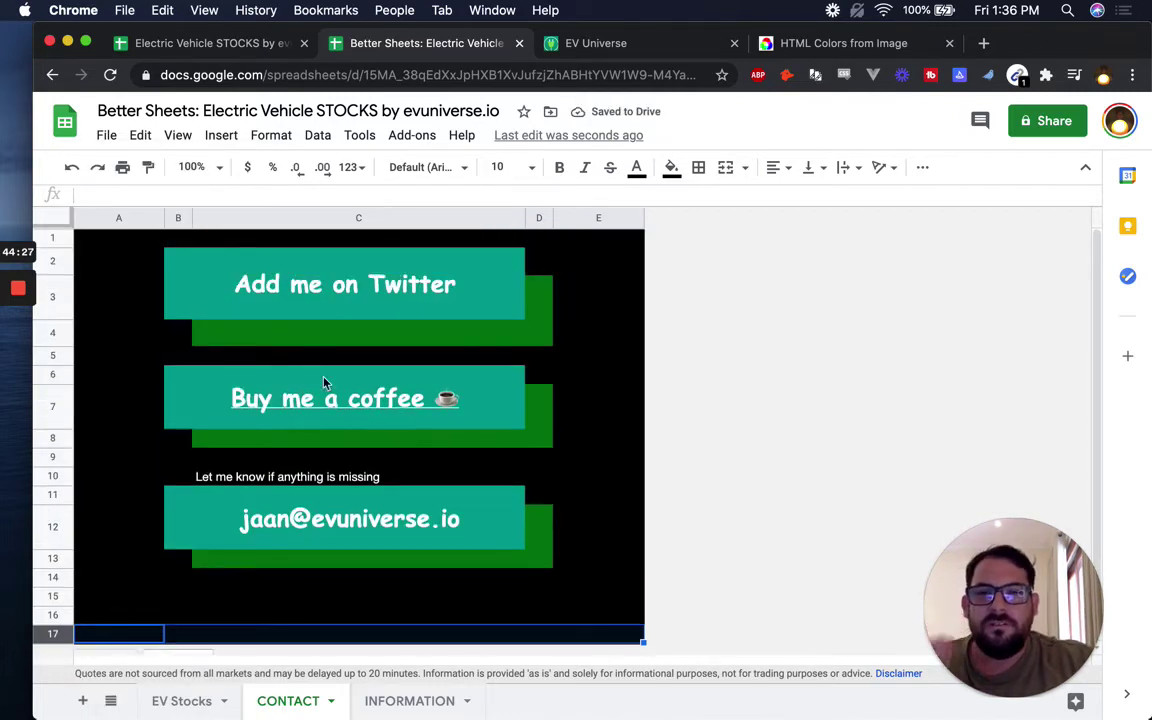
Step: Remove the underline from the "Buy me a coffee" button's text
{"action": "left_click", "coordinate": [213, 272]}
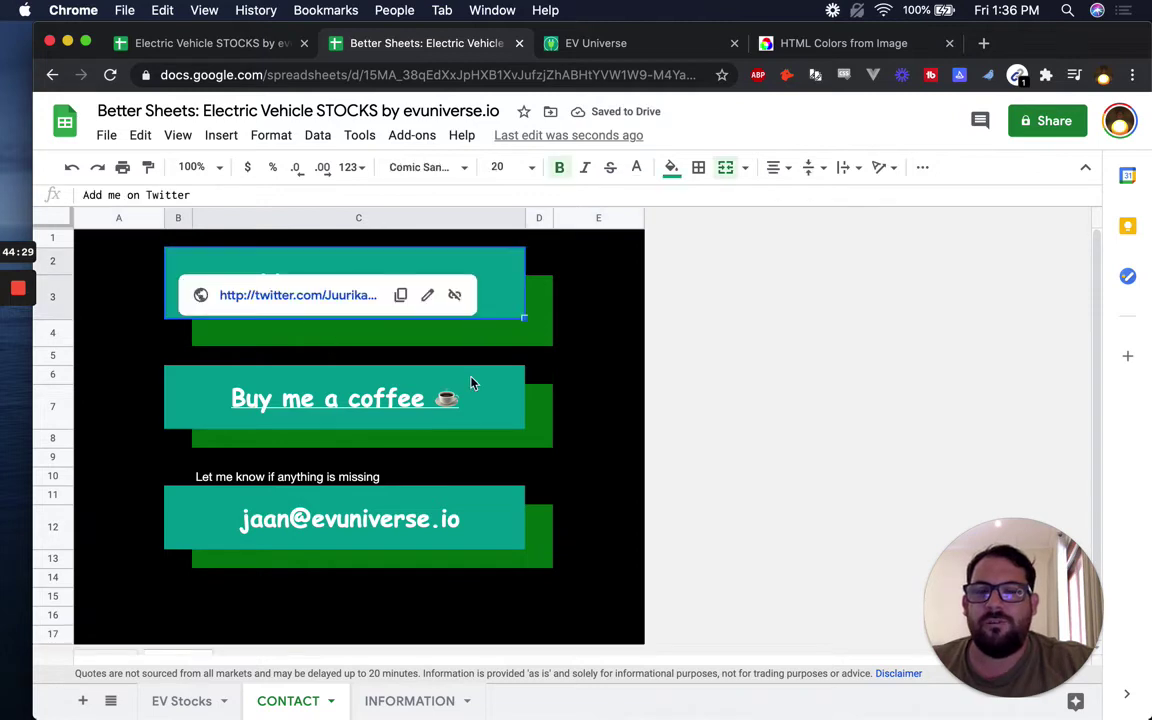
{"action": "left_click", "coordinate": [500, 404]}
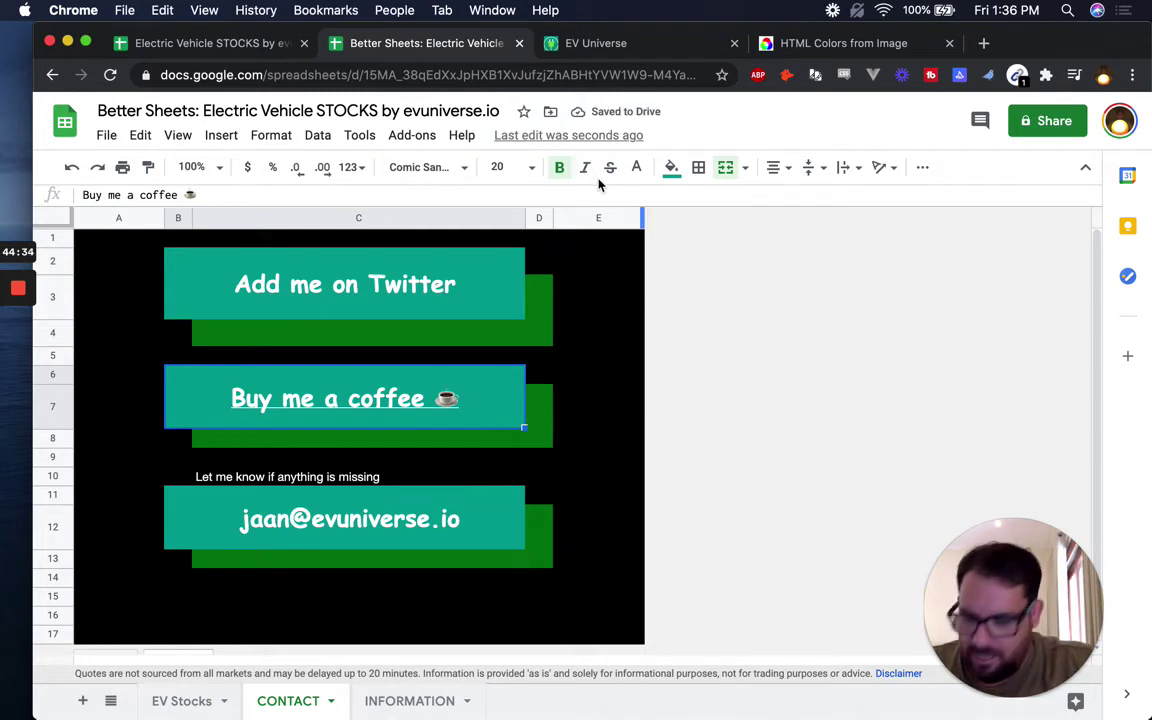
{"action": "key", "text": "super+u"}
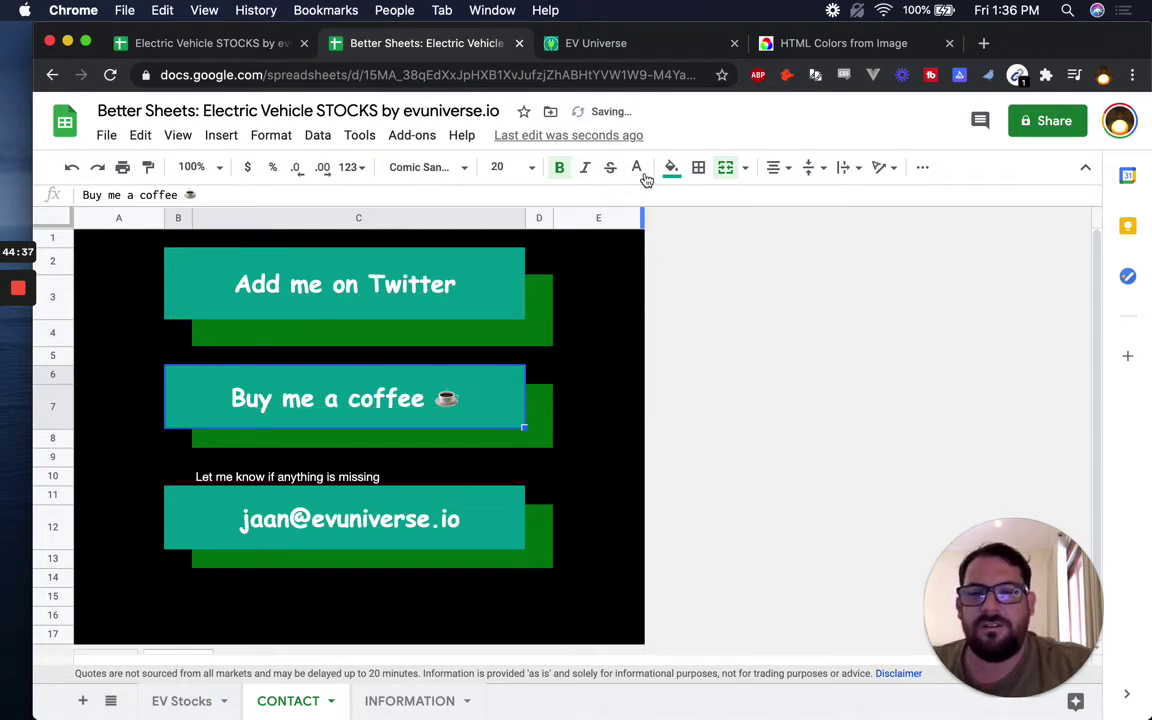
Step: Check the link behind the "Buy me a coffee" button on the CONTACT sheet
{"action": "left_click", "coordinate": [612, 268]}
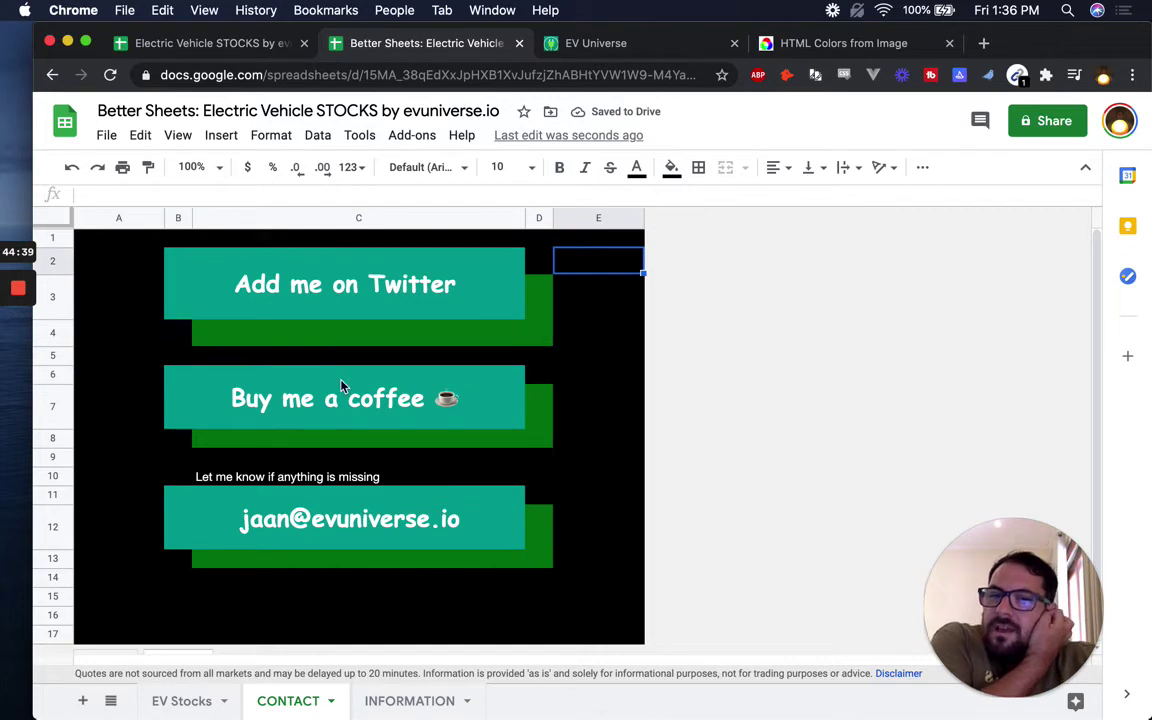
{"action": "left_click", "coordinate": [460, 420]}
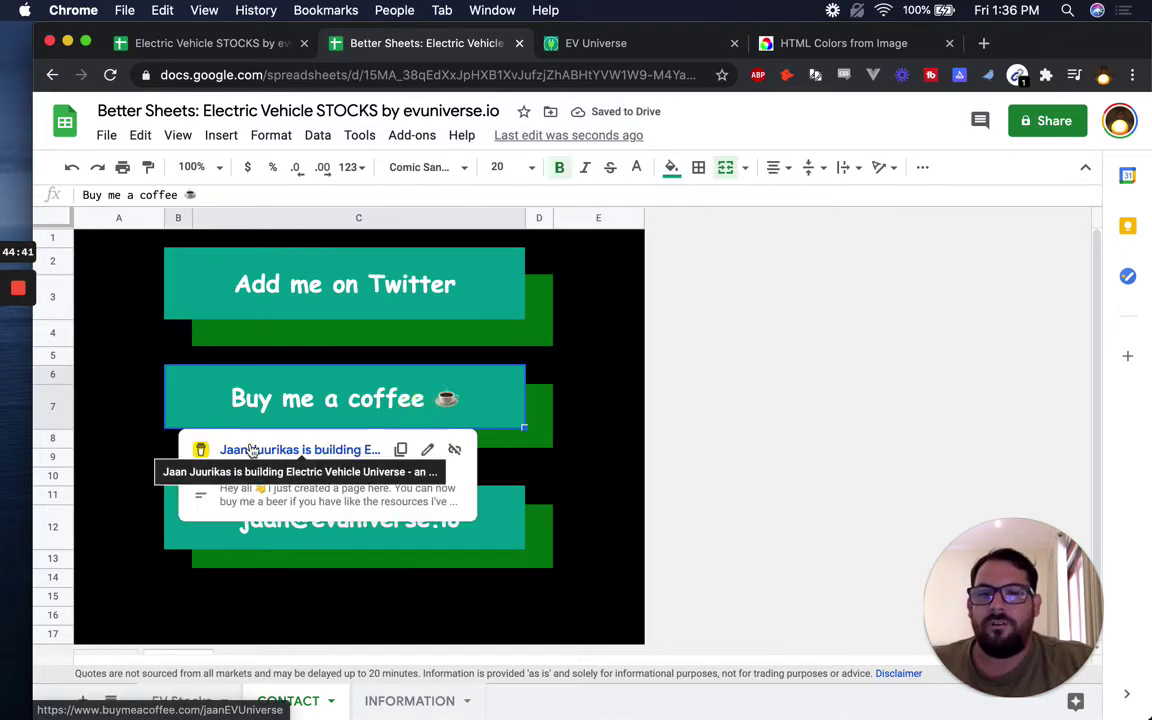
{"action": "left_click", "coordinate": [628, 406]}
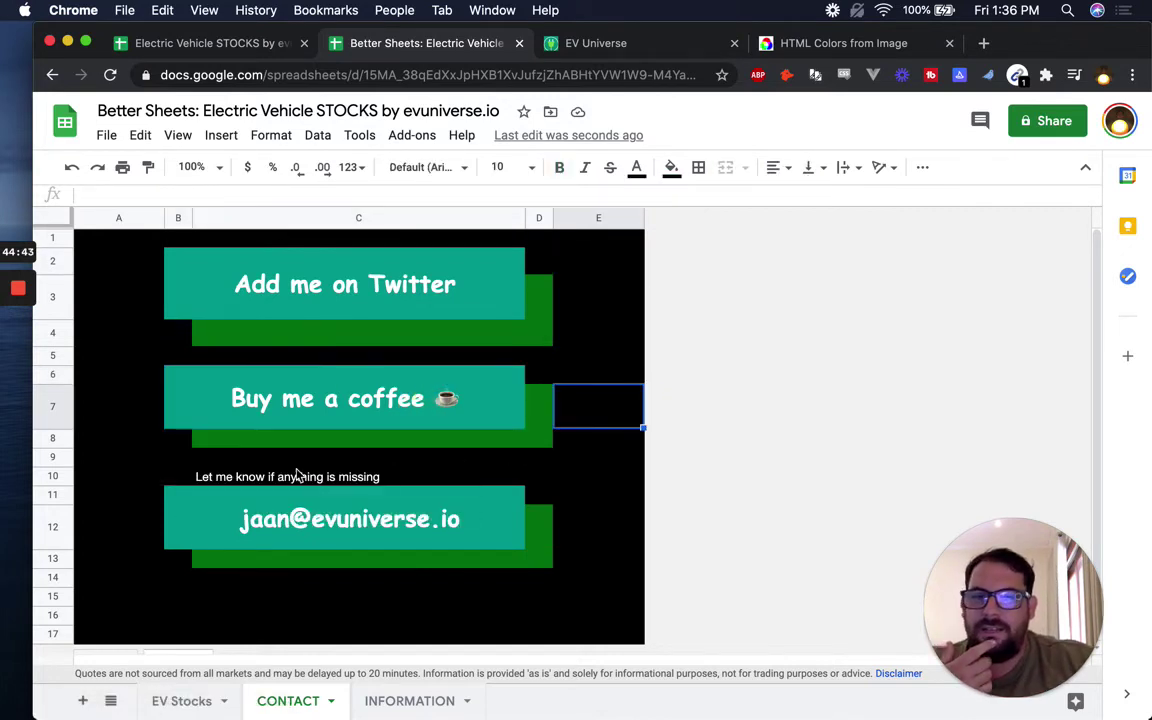
Step: Fill column A of the CONTACT sheet with dark grey, settling on the darkest shade next to black
{"action": "left_click", "coordinate": [104, 217]}
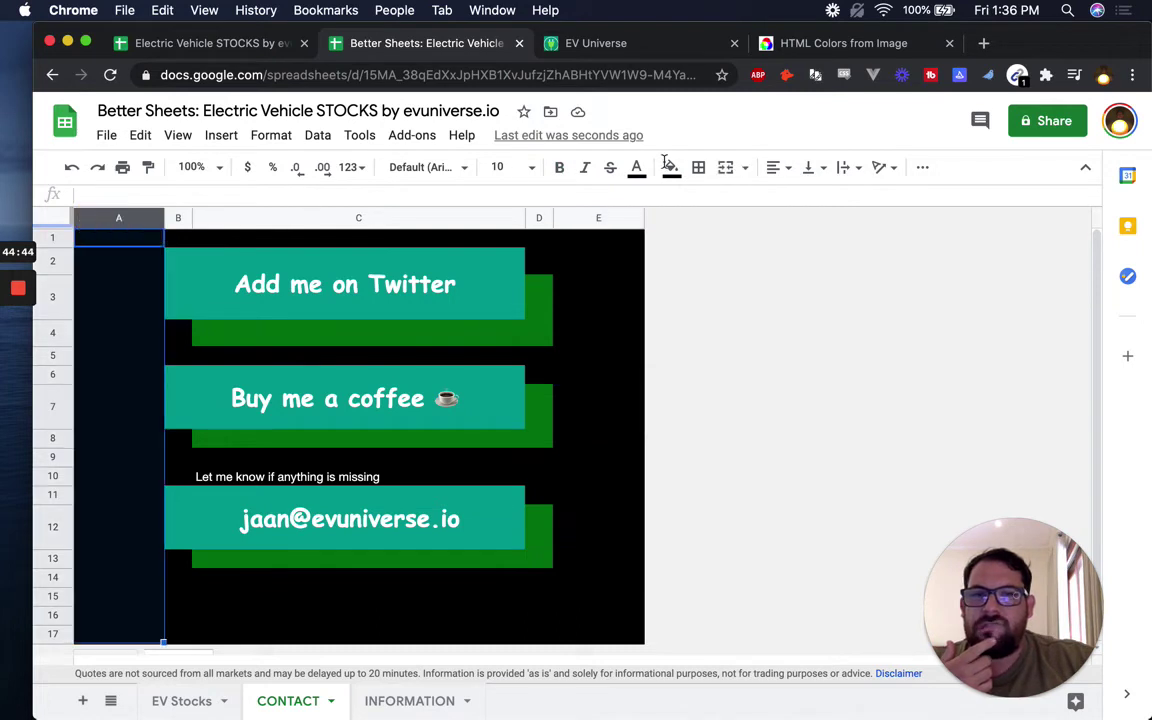
{"action": "left_click", "coordinate": [671, 169]}
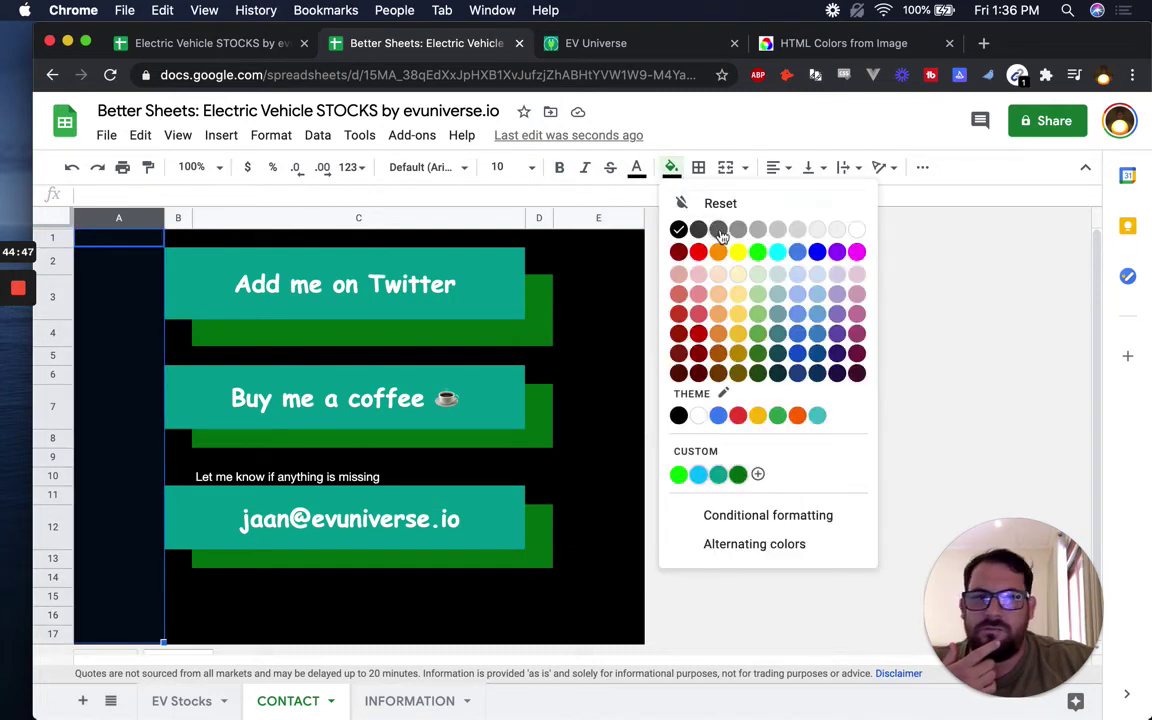
{"action": "left_click", "coordinate": [719, 232]}
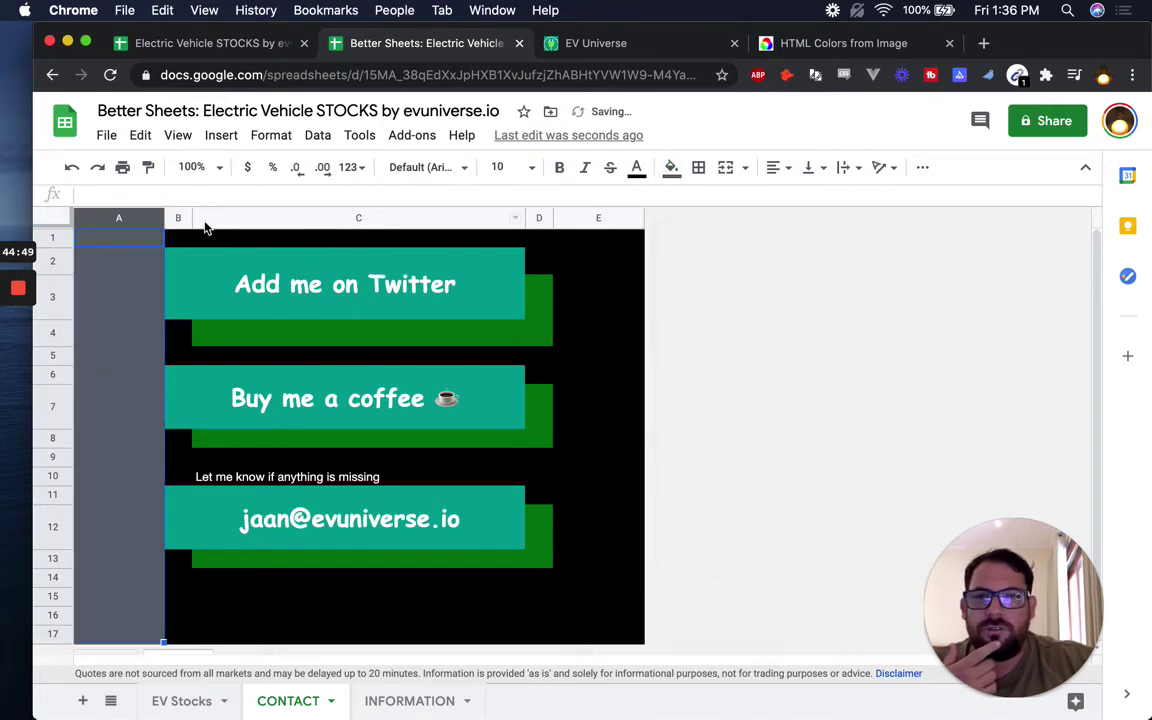
{"action": "left_click", "coordinate": [671, 167]}
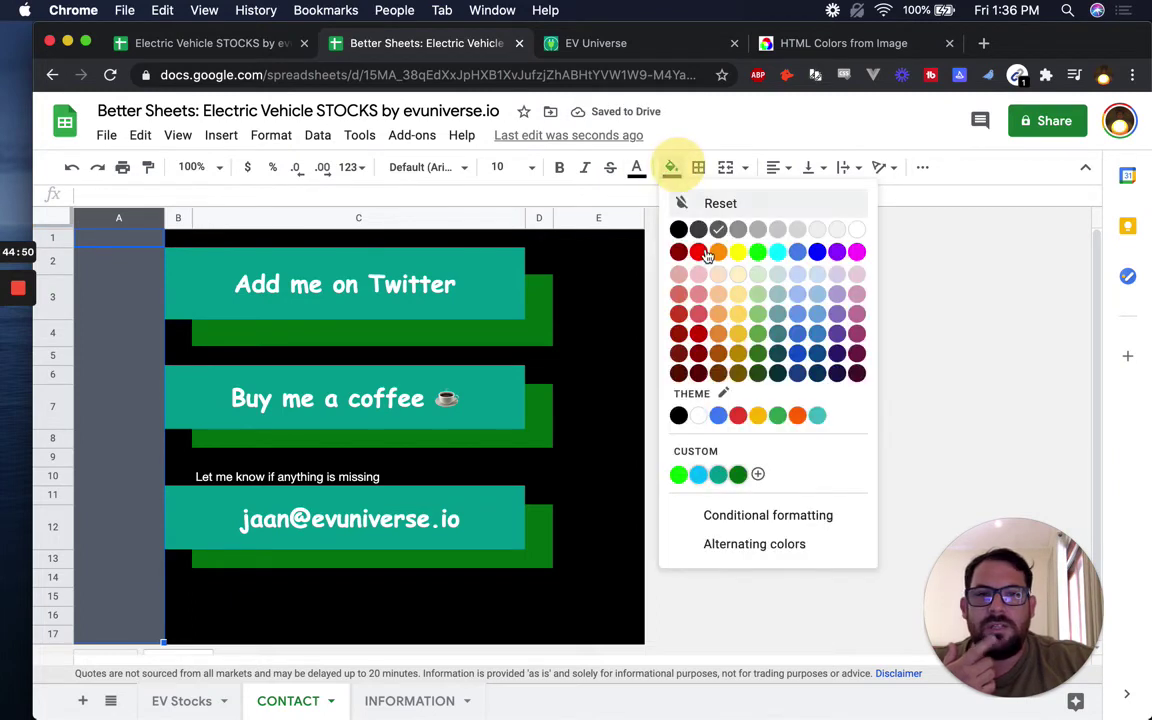
{"action": "left_click", "coordinate": [699, 230]}
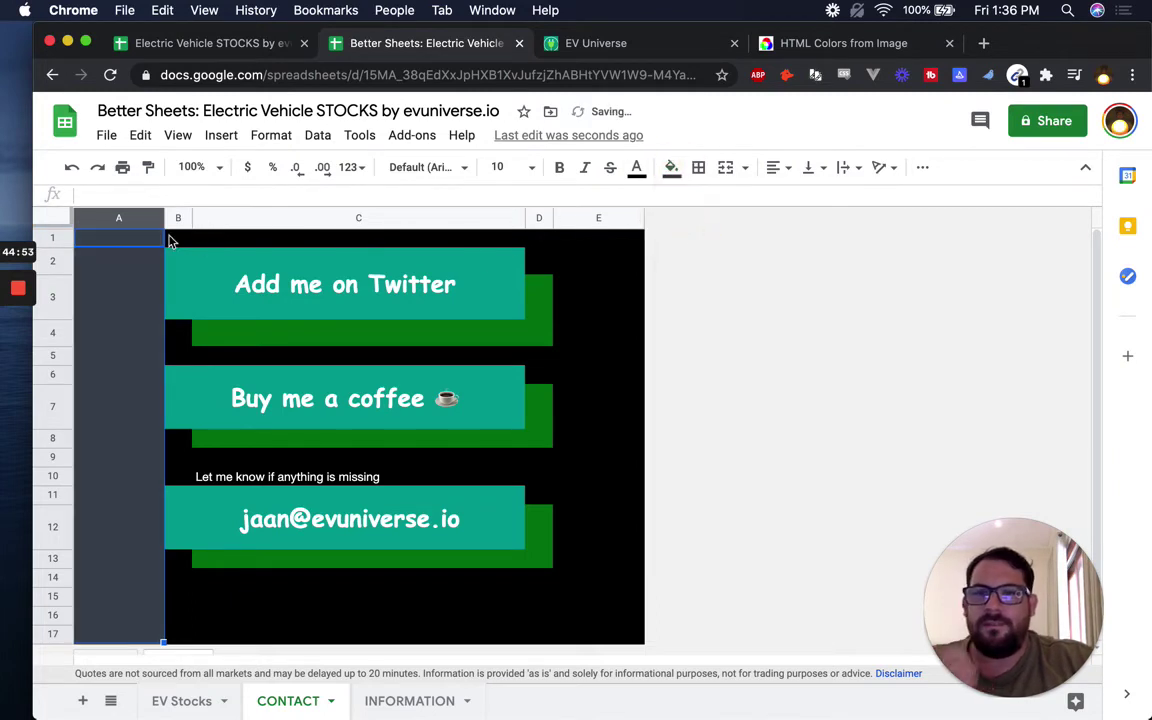
Step: Apply column A's dark grey fill to row 1, column E and the black cells around the Twitter button down to D6
{"action": "left_click", "coordinate": [62, 236]}
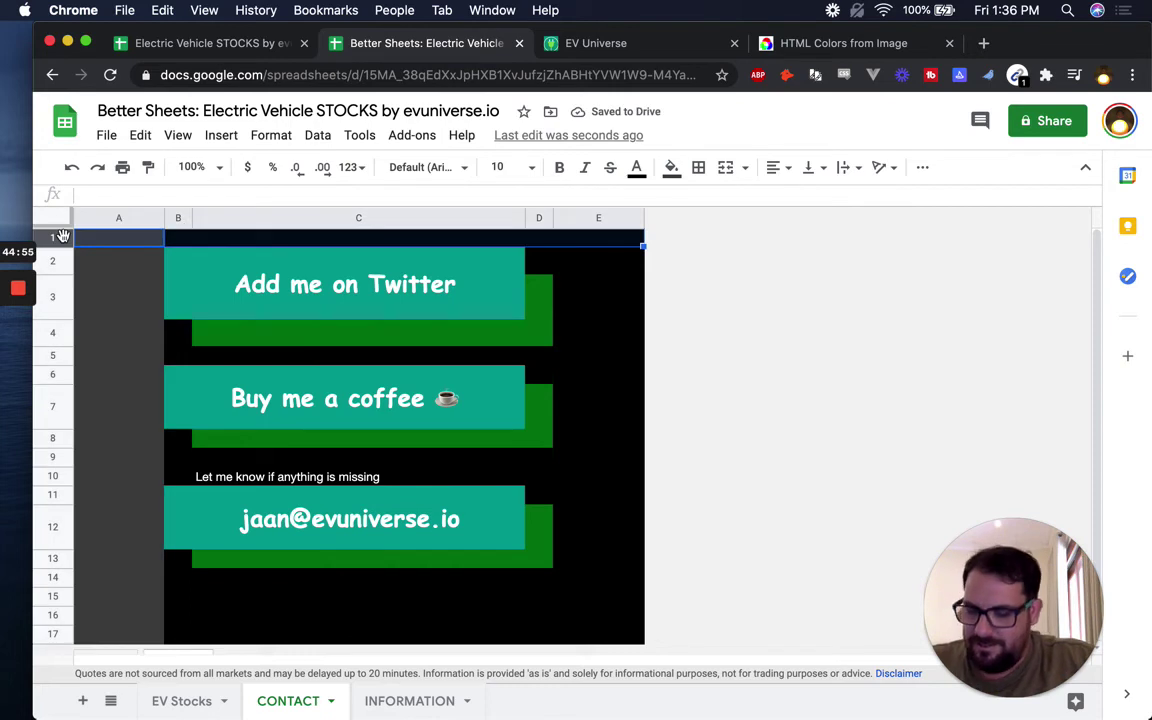
{"action": "left_click", "coordinate": [617, 216]}
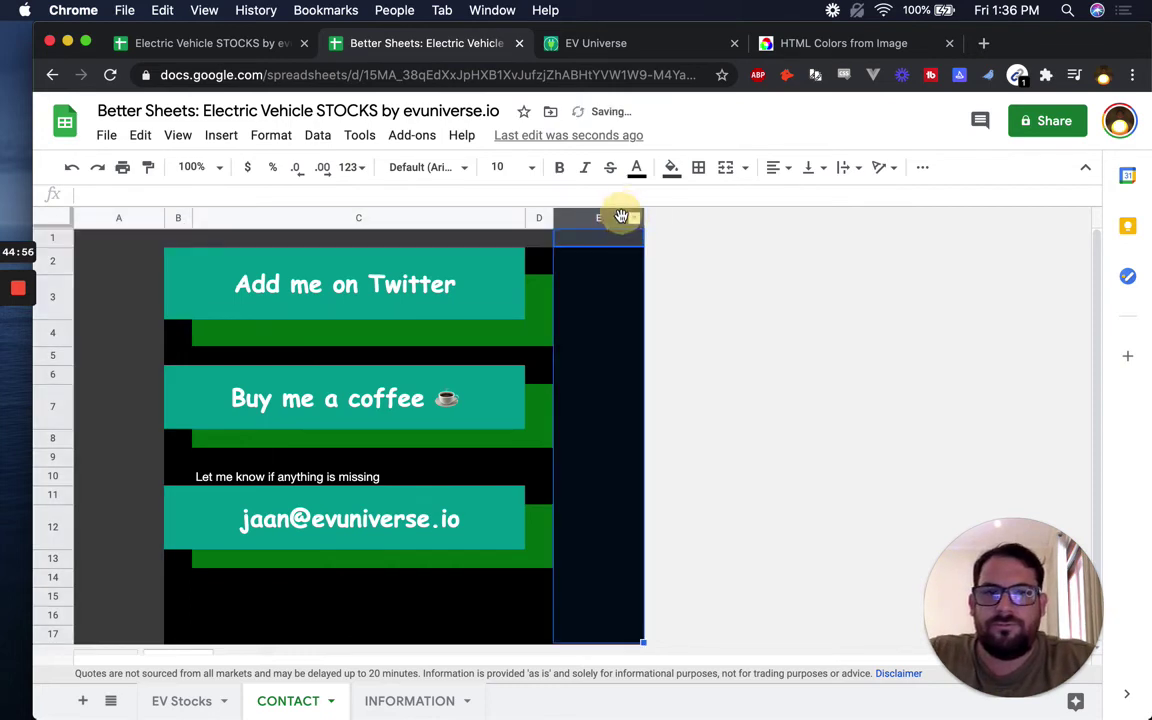
{"action": "left_click", "coordinate": [179, 331]}
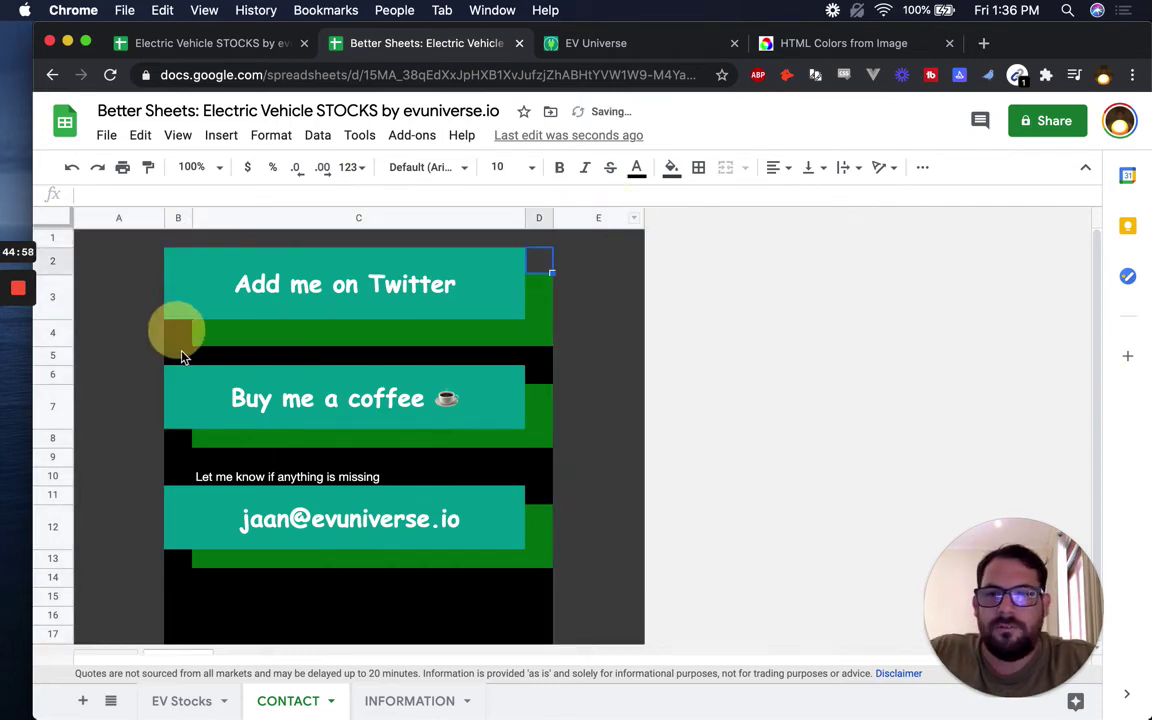
{"action": "left_click", "coordinate": [541, 378]}
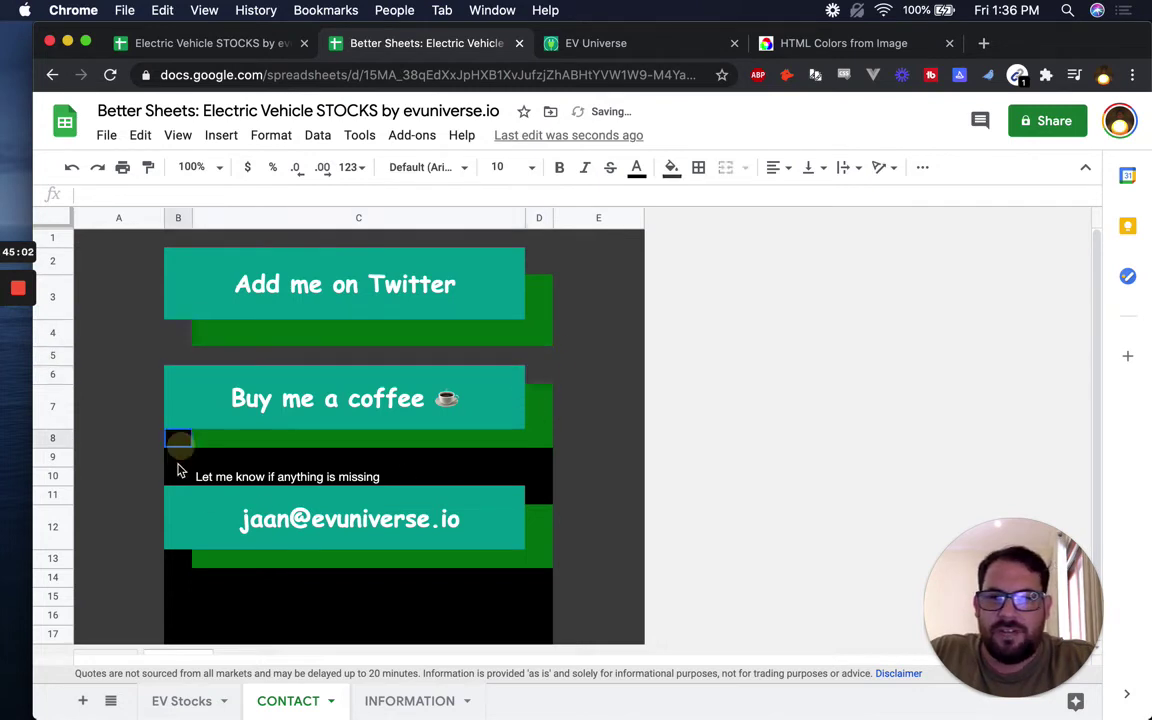
Step: Apply the same dark grey fill to the remaining black cells around the lower two buttons and down to row 17
{"action": "left_click_drag", "start_coordinate": [178, 438], "coordinate": [178, 472]}
{"action": "left_click", "coordinate": [550, 480]}
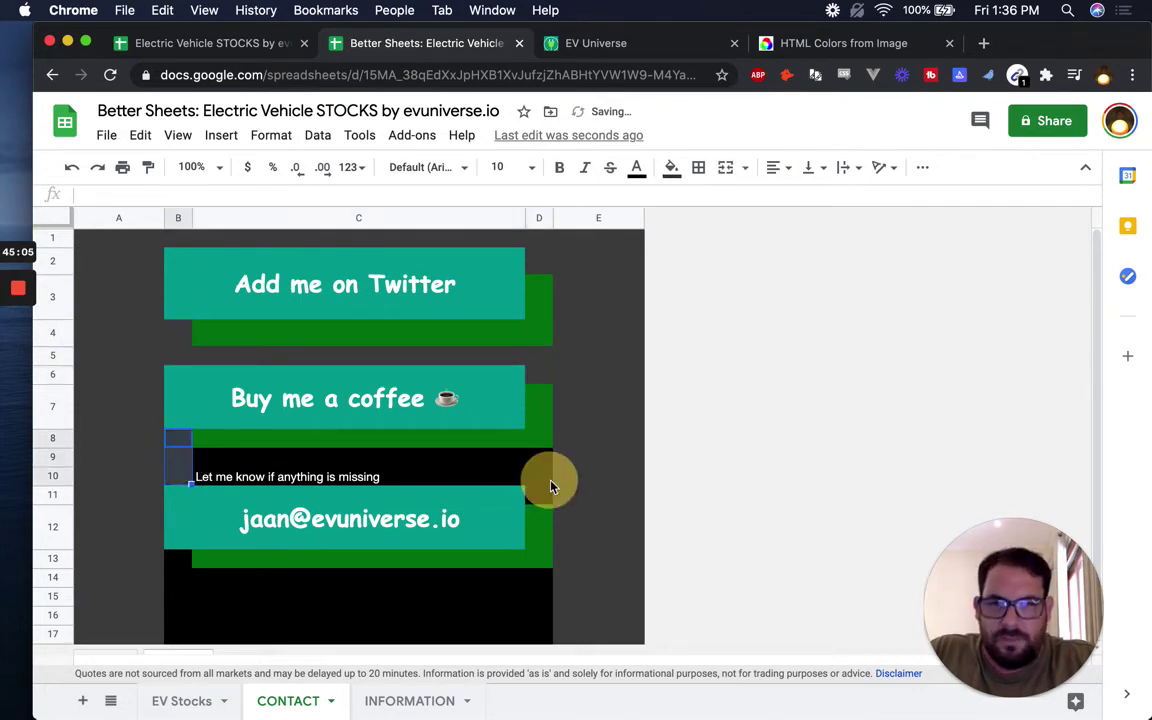
{"action": "left_click", "coordinate": [548, 494]}
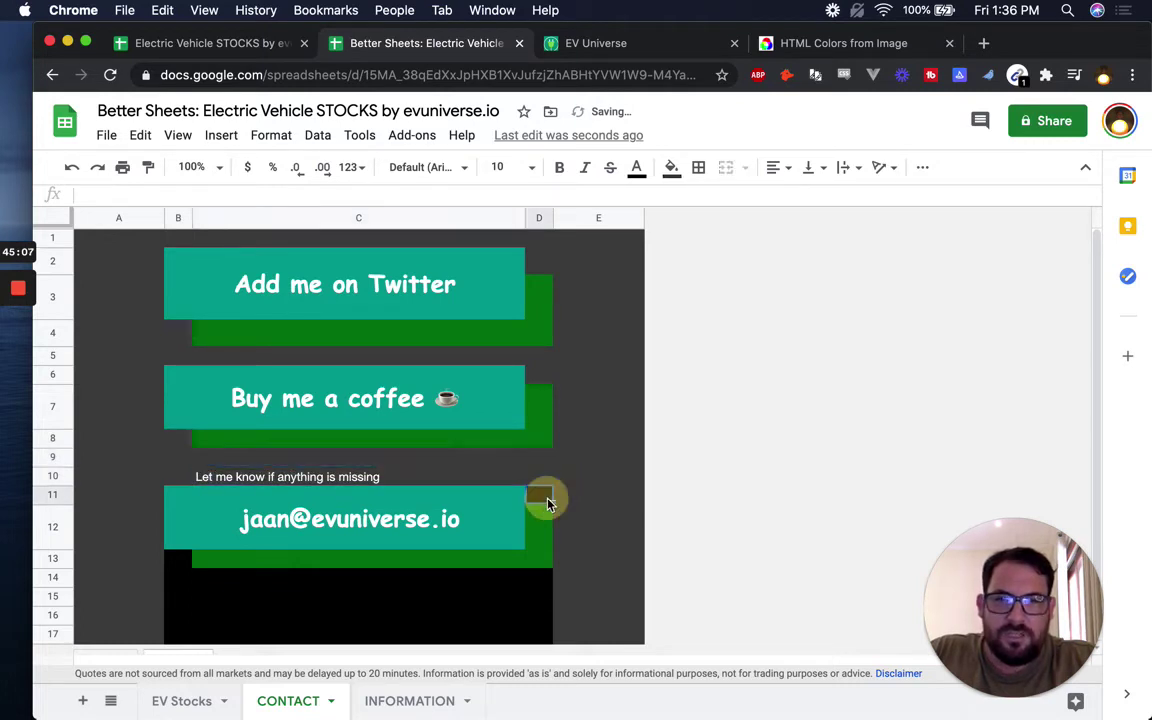
{"action": "left_click", "coordinate": [174, 630]}
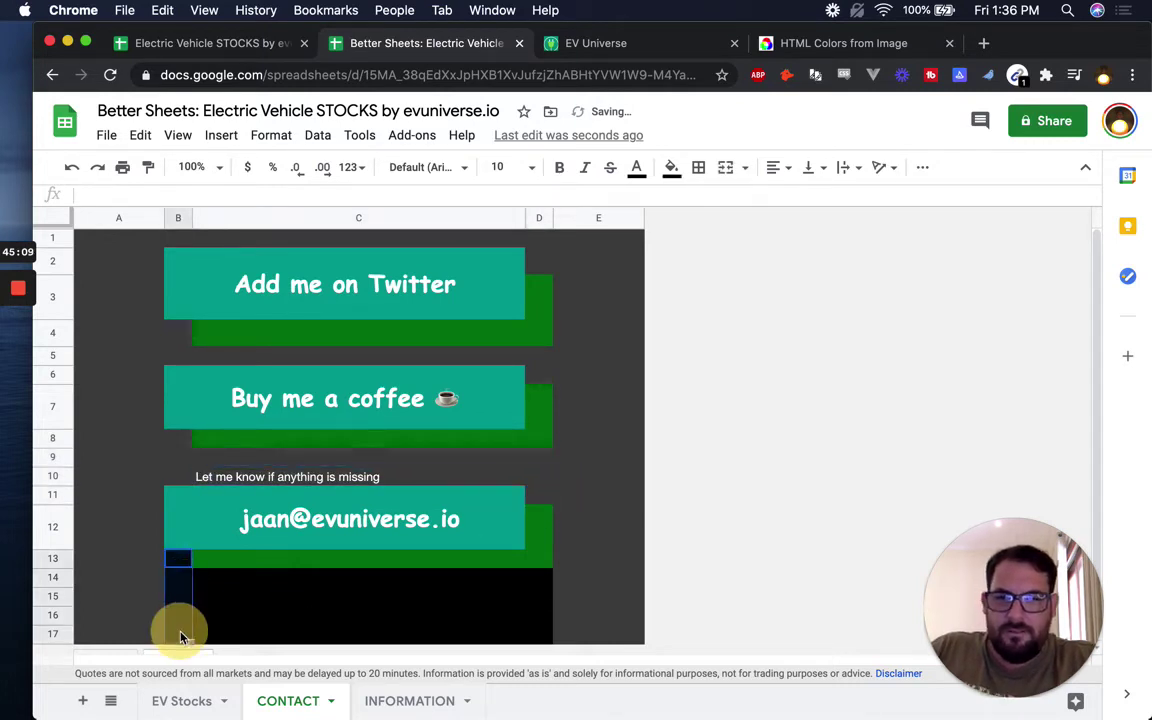
{"action": "left_click_drag", "start_coordinate": [199, 586], "coordinate": [566, 643]}
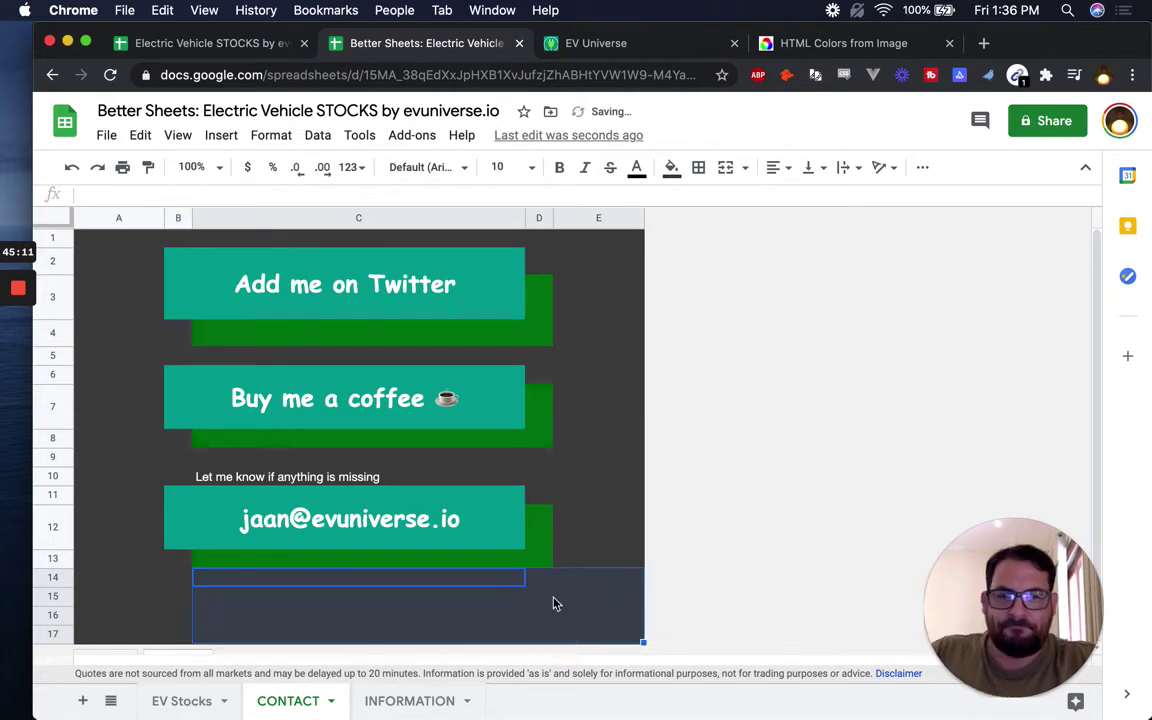
{"action": "left_click", "coordinate": [610, 381]}
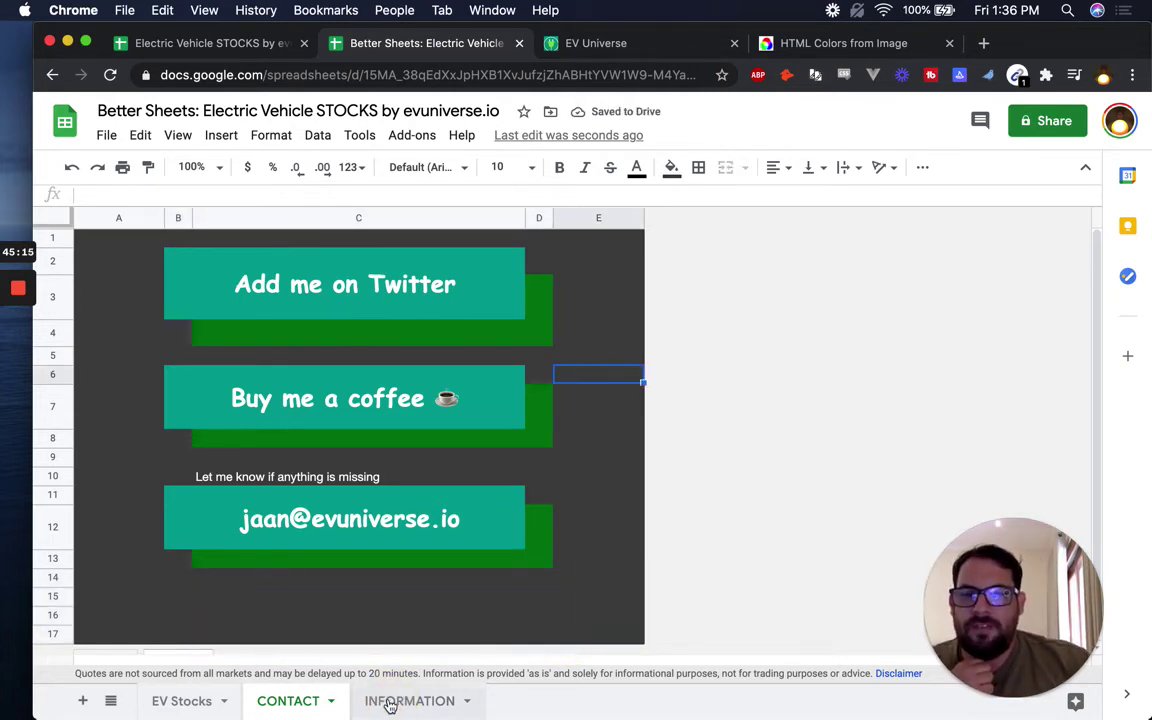
Step: Paste the dark grey fill onto column A, rows 1 to 2 and column C of the INFORMATION sheet
{"action": "key", "text": "ctrl+shift+Page_Down"}
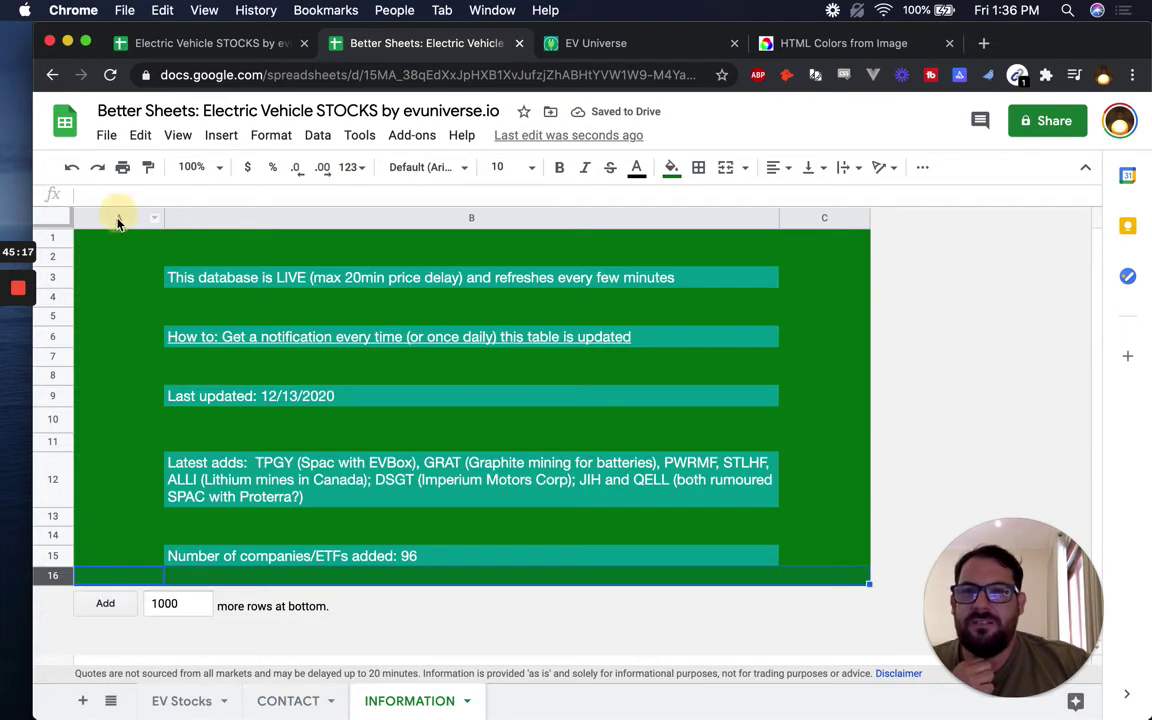
{"action": "left_click", "coordinate": [116, 217]}
{"action": "key", "text": "ctrl+v"}
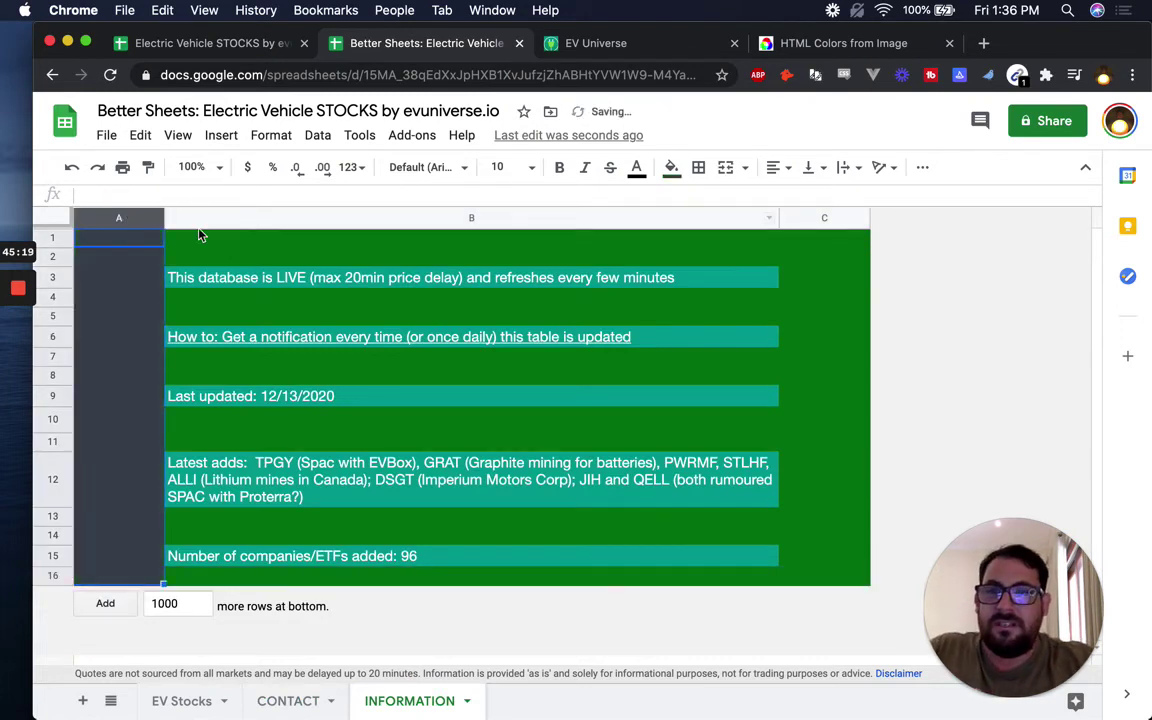
{"action": "left_click_drag", "start_coordinate": [55, 238], "coordinate": [57, 252]}
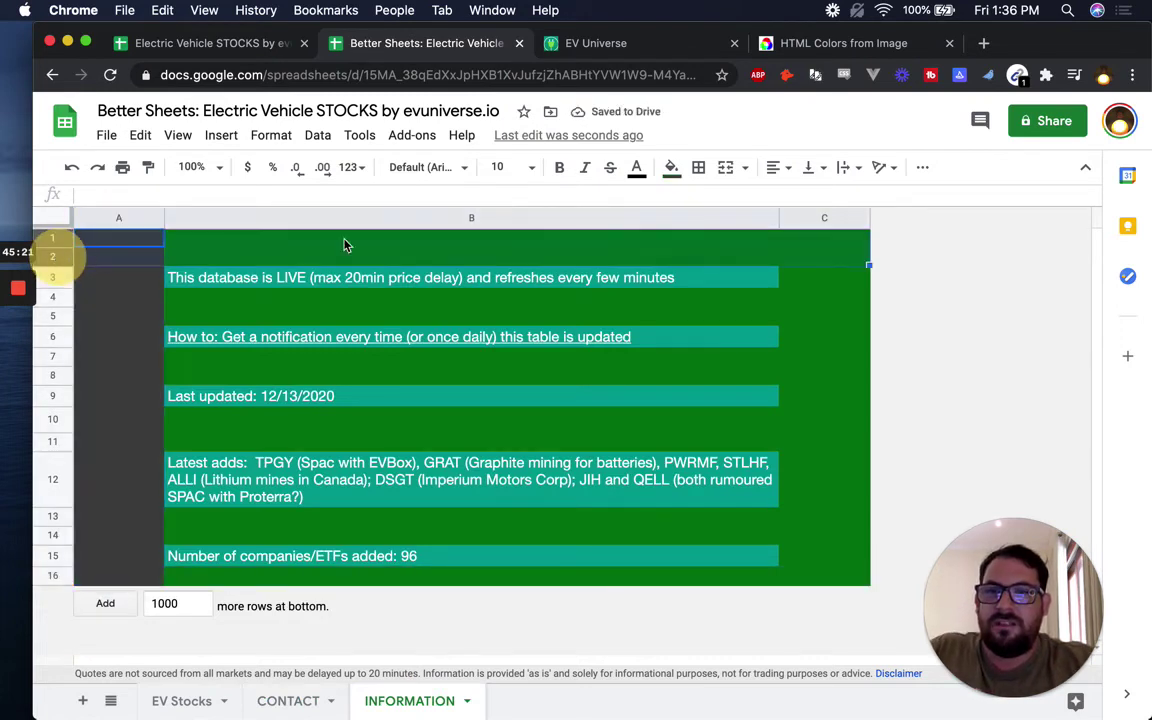
{"action": "key", "text": "ctrl+v"}
{"action": "left_click", "coordinate": [827, 216]}
{"action": "key", "text": "ctrl+v"}
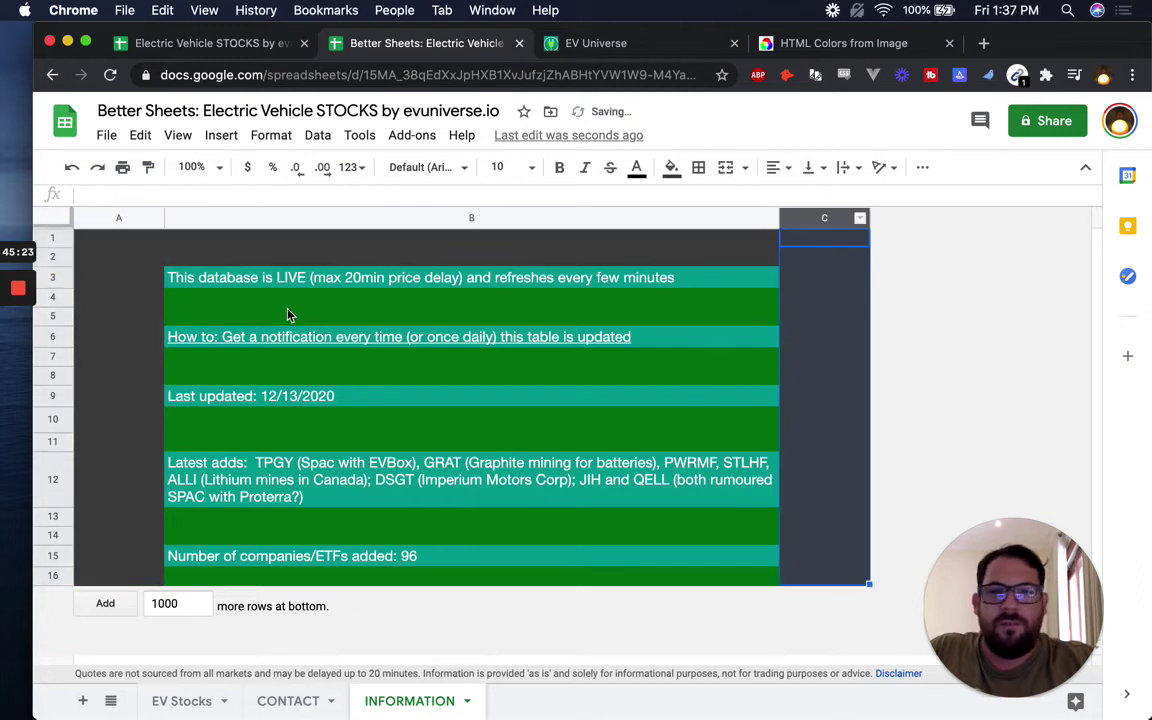
Step: Paste the dark grey fill onto the blank rows 4–5, 7–8, 10–11, 13–14 and 16 between the information texts
{"action": "key", "text": "ctrl+v"}
{"action": "left_click_drag", "start_coordinate": [55, 297], "coordinate": [51, 375]}
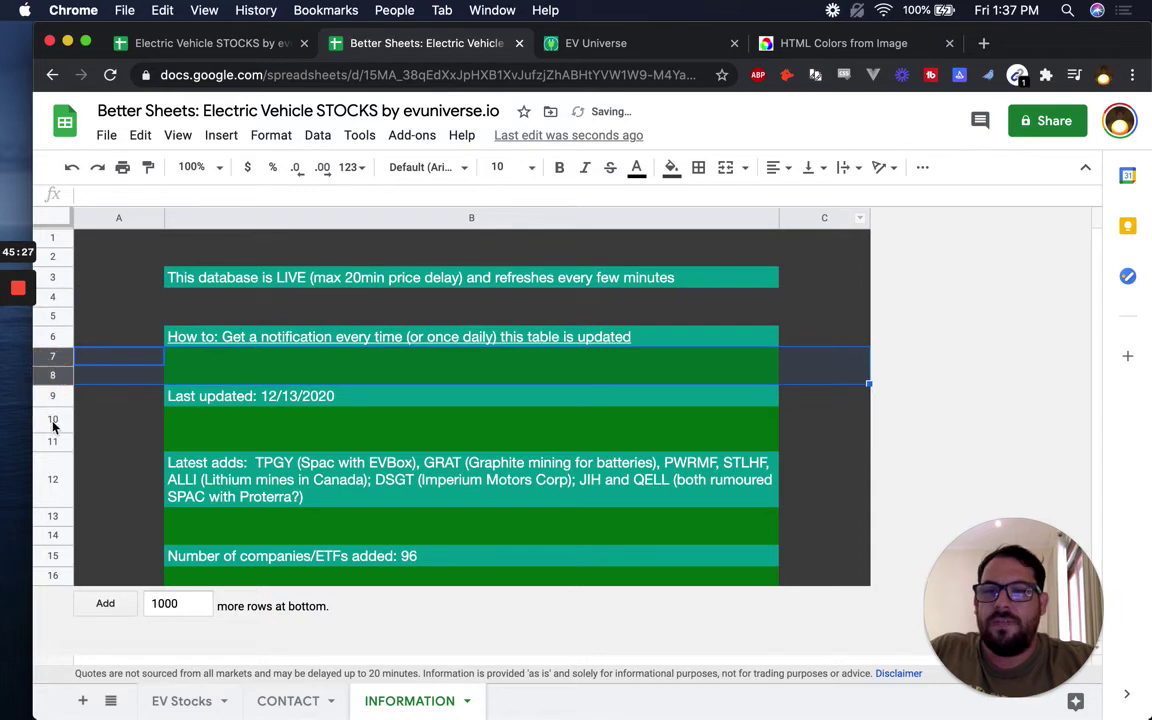
{"action": "key", "text": "ctrl+v"}
{"action": "left_click", "coordinate": [51, 420]}
{"action": "key", "text": "ctrl+v"}
{"action": "left_click_drag", "start_coordinate": [51, 522], "coordinate": [55, 535]}
{"action": "key", "text": "ctrl+v"}
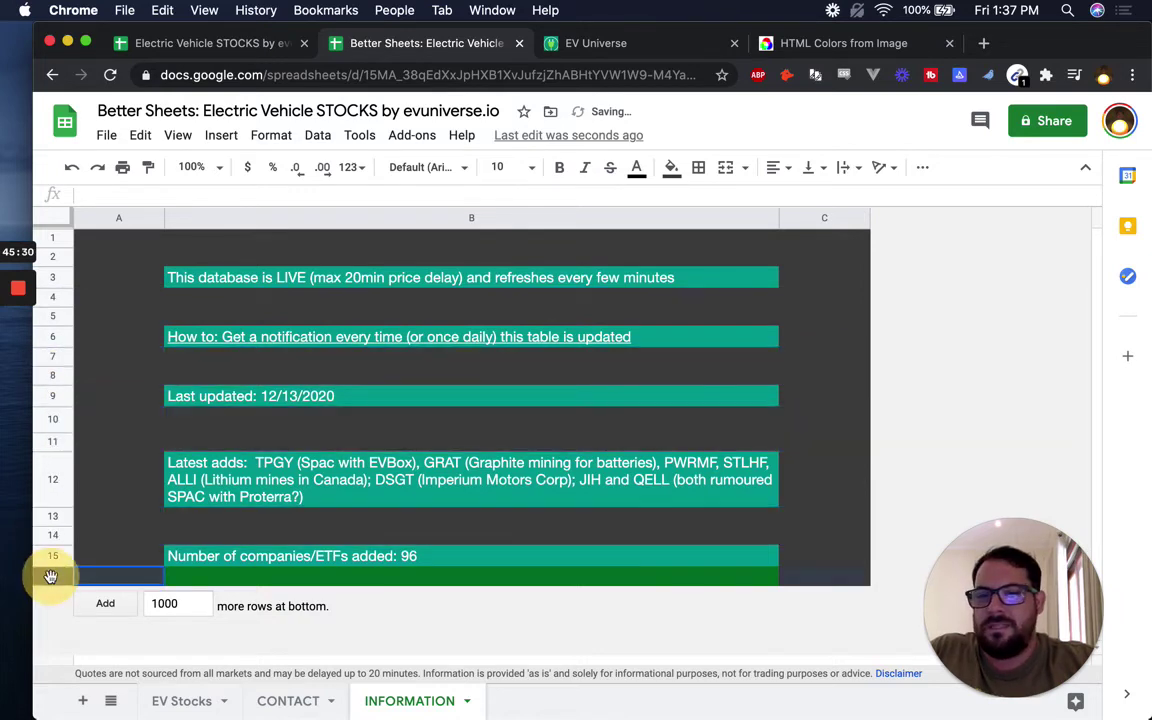
{"action": "left_click", "coordinate": [52, 575]}
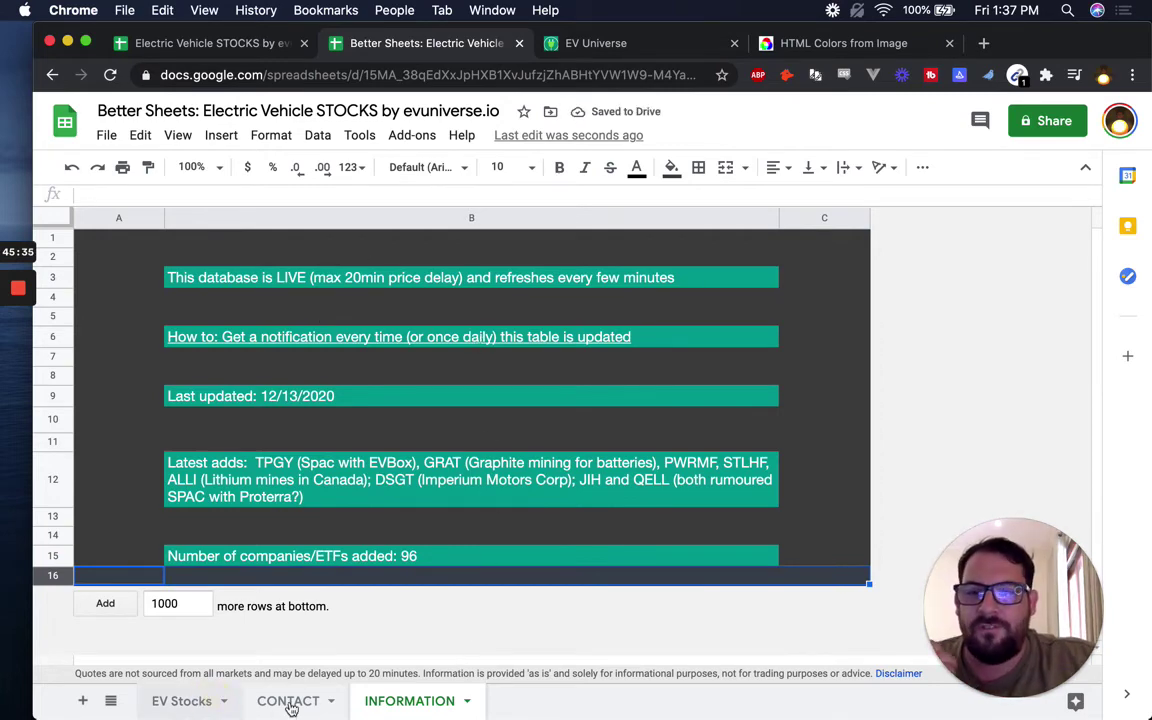
Step: Review the redesigned EV Stocks sheet and the "Subscribe to evuniverse.io" link in its header
{"action": "left_click", "coordinate": [181, 701]}
{"action": "scroll", "coordinate": [620, 405], "scroll_direction": "up", "scroll_amount": 2}
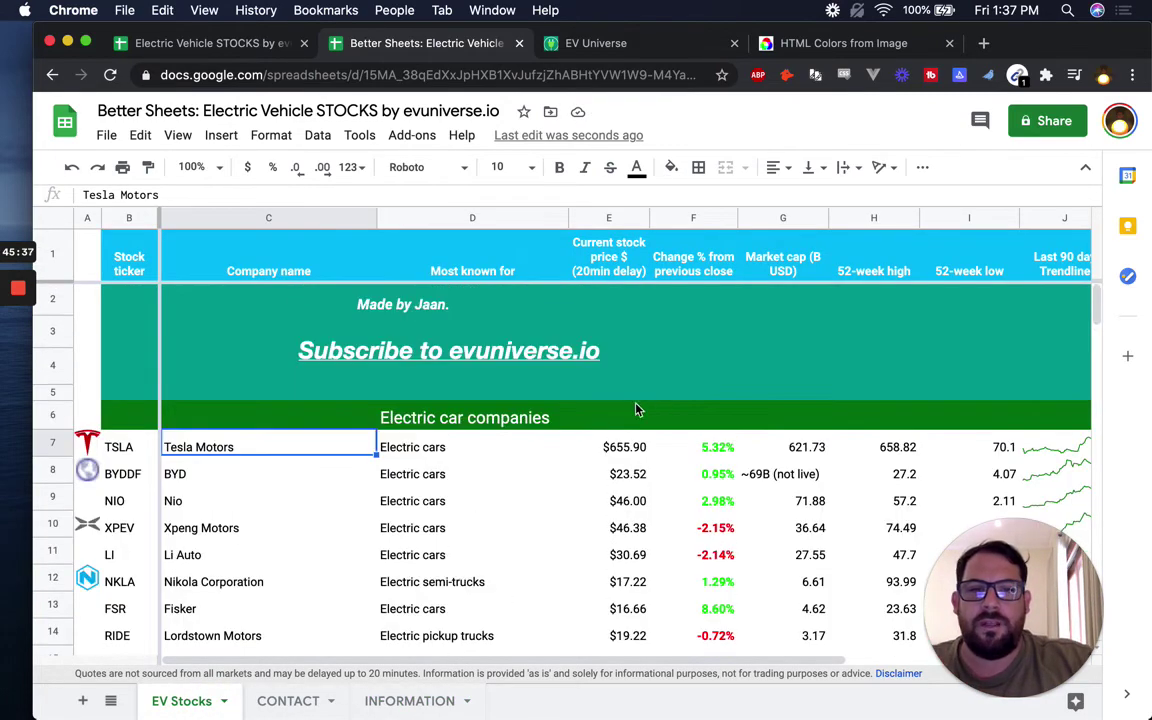
{"action": "left_click", "coordinate": [382, 348]}
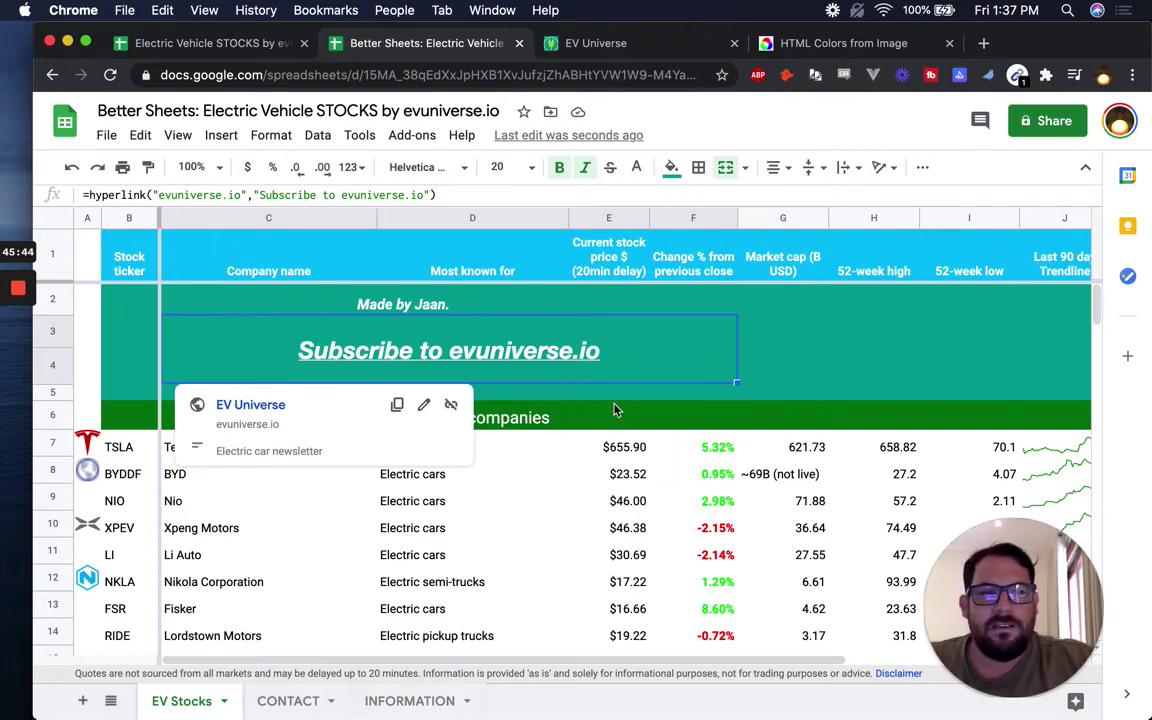
{"action": "scroll", "coordinate": [620, 410], "scroll_direction": "down", "scroll_amount": 10}
{"action": "scroll", "coordinate": [480, 380], "scroll_direction": "up", "scroll_amount": 10}
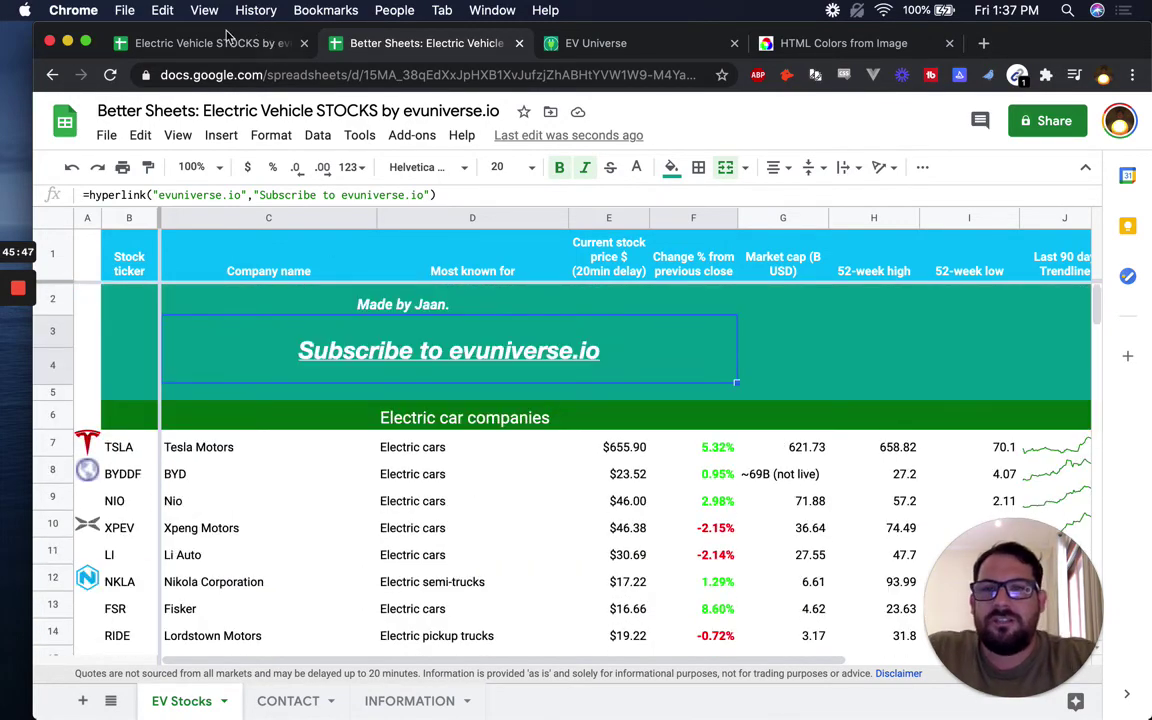
Step: Examine the original Electric Vehicle STOCKS spreadsheet for comparison, down to its "EV Charging networks / systems" section
{"action": "left_click", "coordinate": [210, 43]}
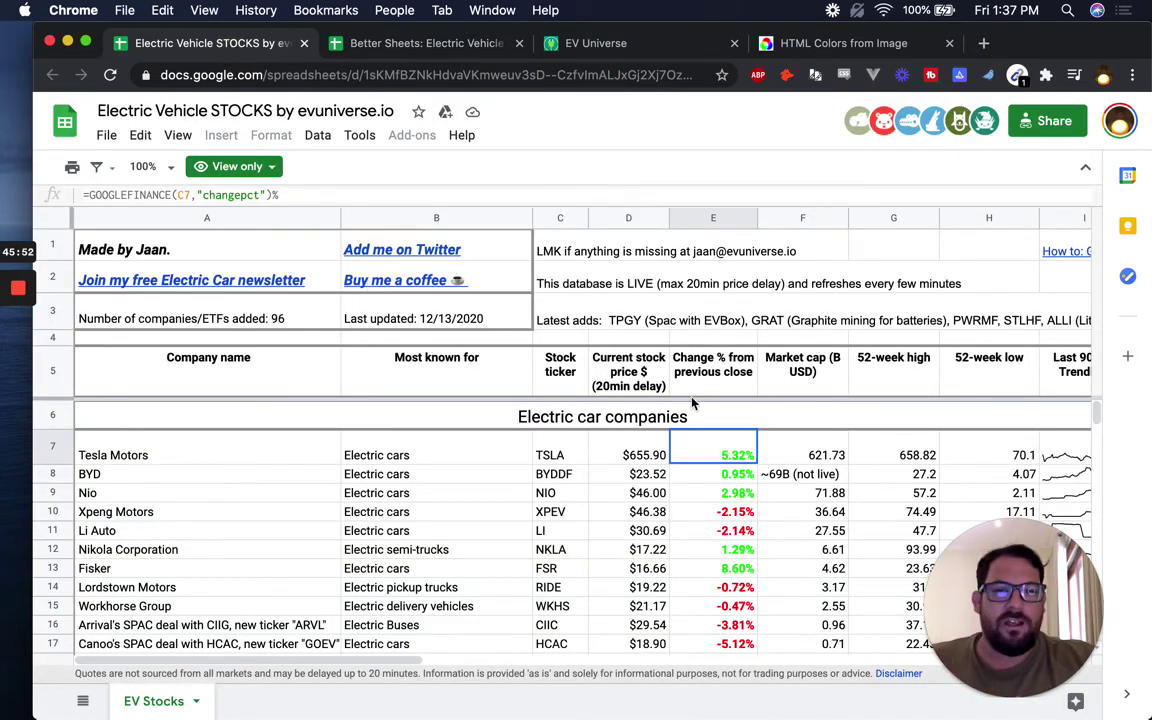
{"action": "scroll", "coordinate": [297, 504], "scroll_direction": "down", "scroll_amount": 3}
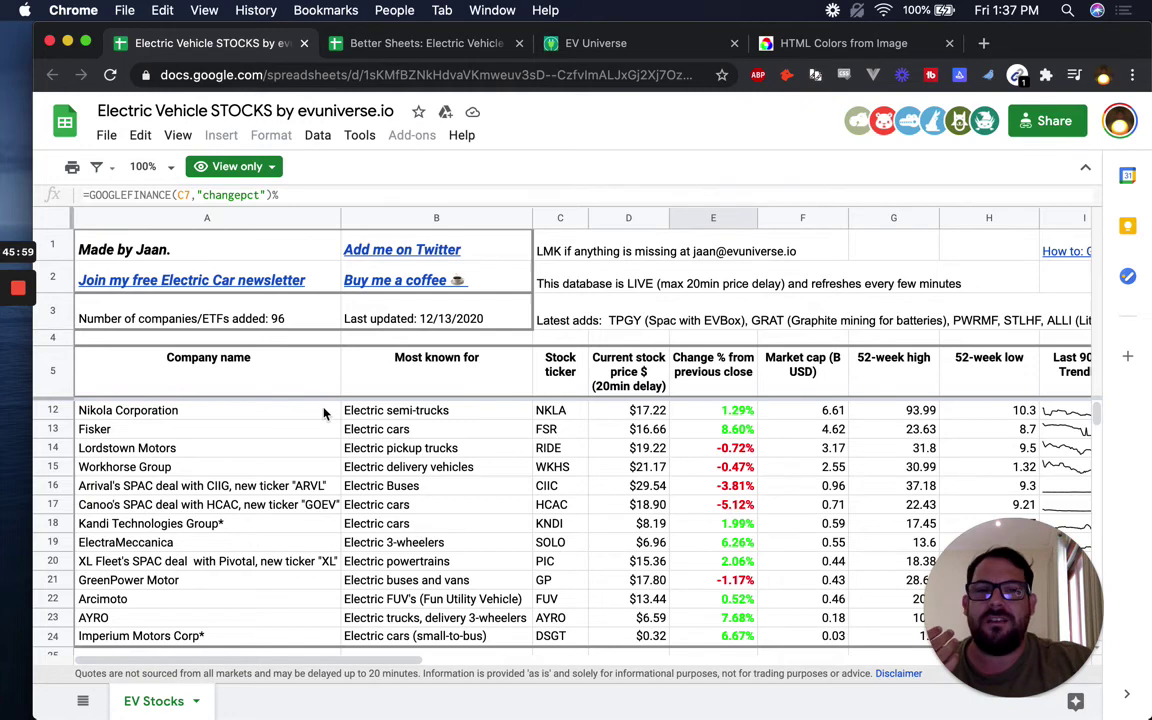
{"action": "scroll", "coordinate": [323, 413], "scroll_direction": "down", "scroll_amount": 5}
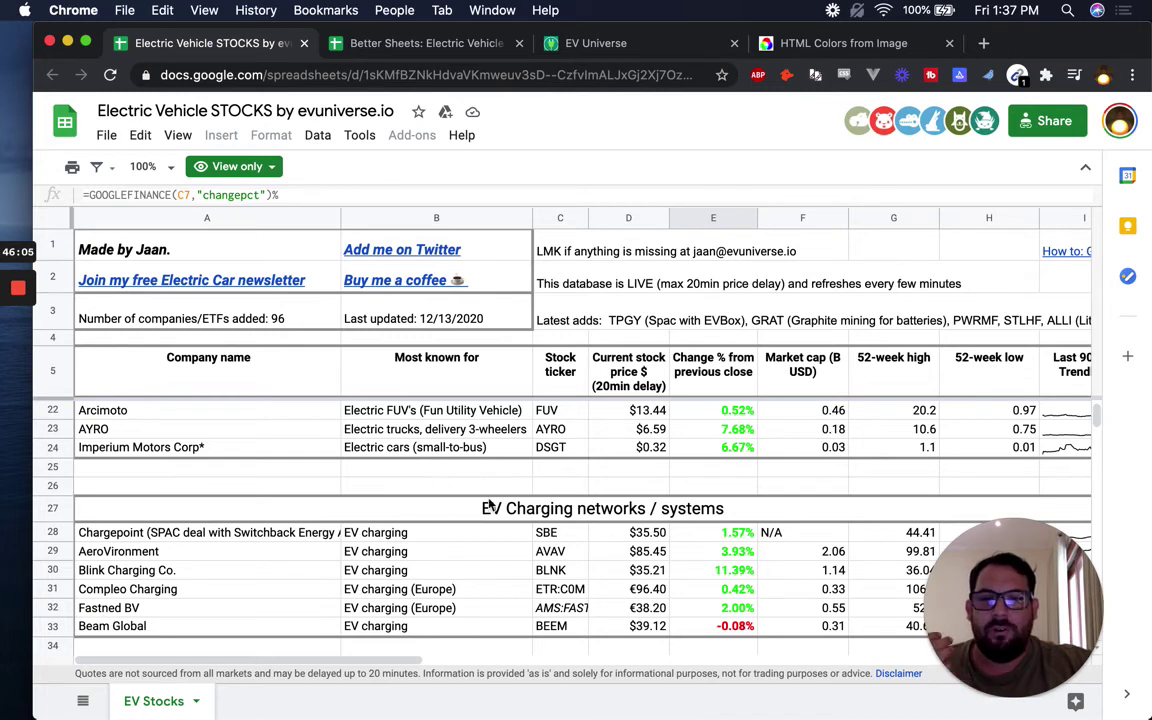
{"action": "left_click", "coordinate": [212, 516]}
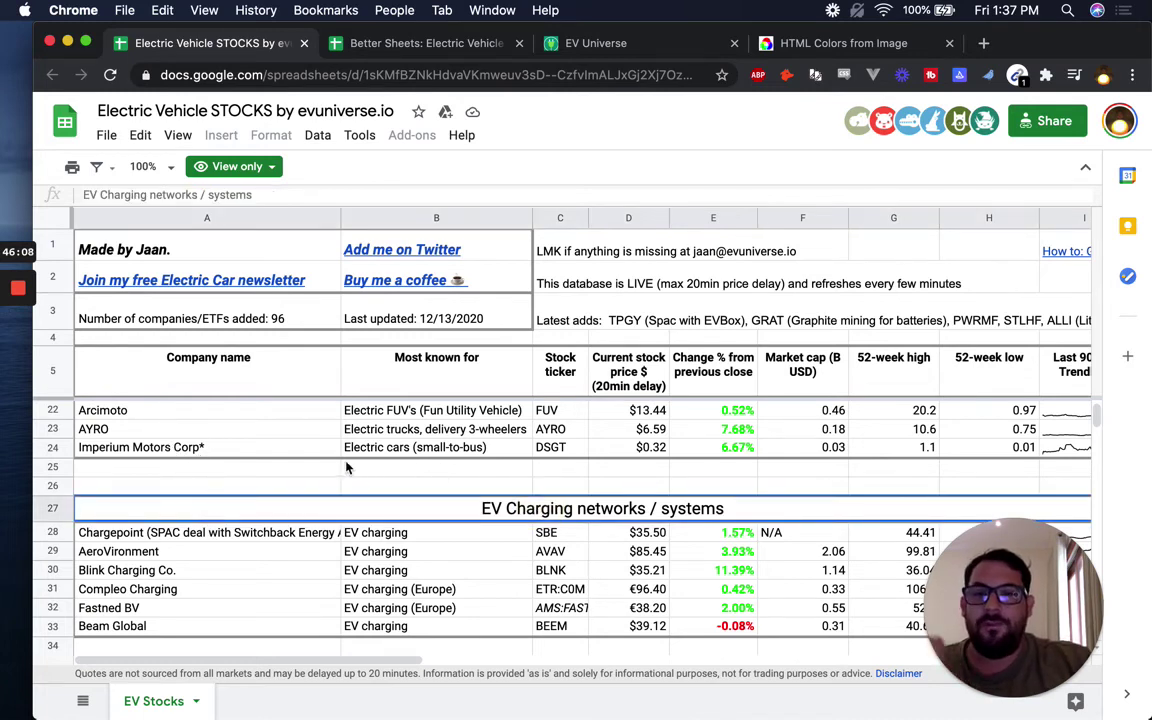
Step: Return to the Better Sheets copy and review its EV Stocks, INFORMATION and CONTACT sheets
{"action": "left_click", "coordinate": [365, 44]}
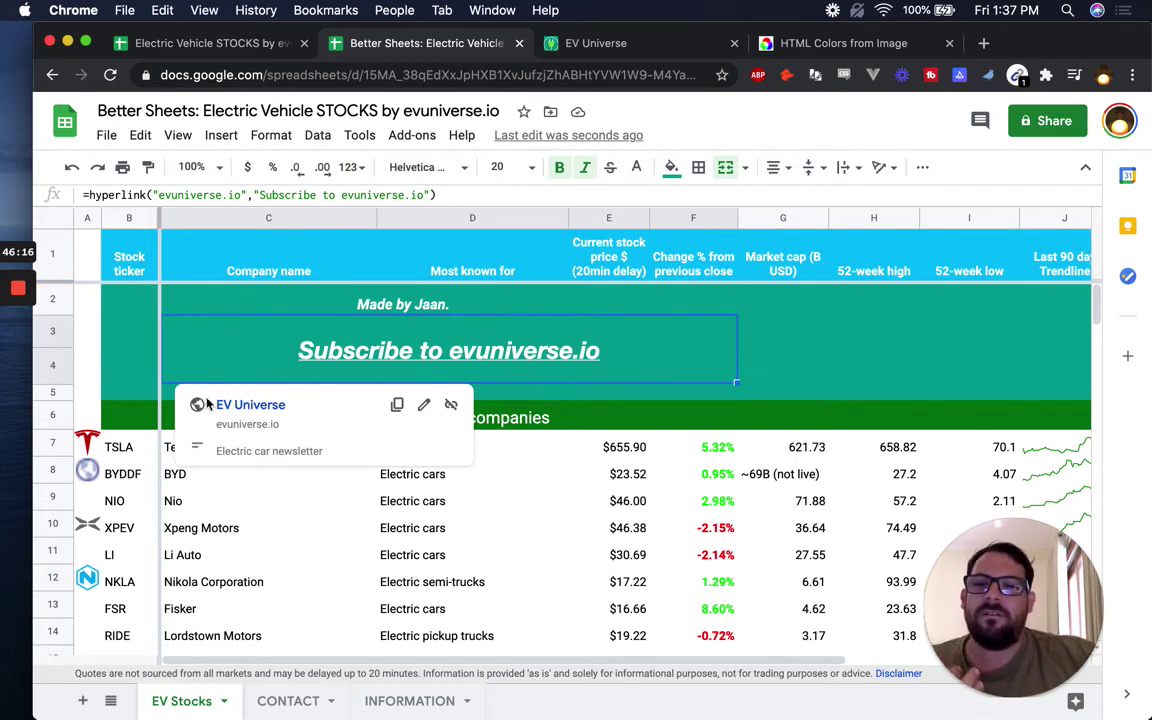
{"action": "left_click", "coordinate": [143, 416]}
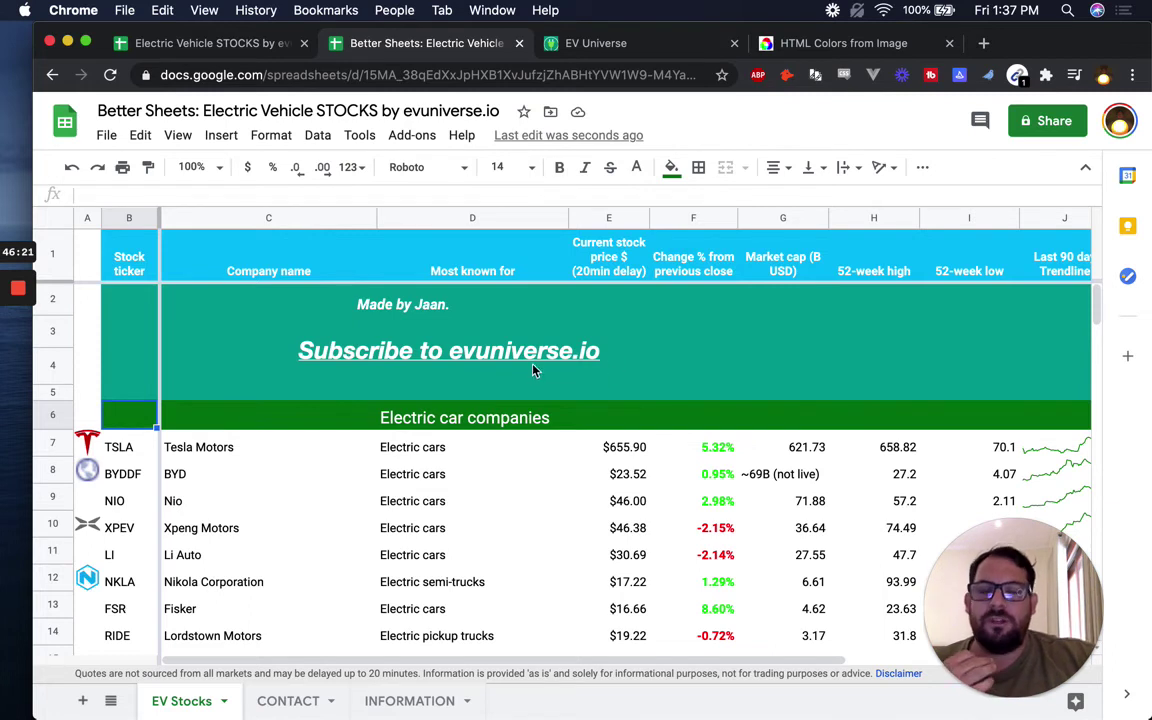
{"action": "key", "text": "alt+Down"}
{"action": "left_click", "coordinate": [368, 705]}
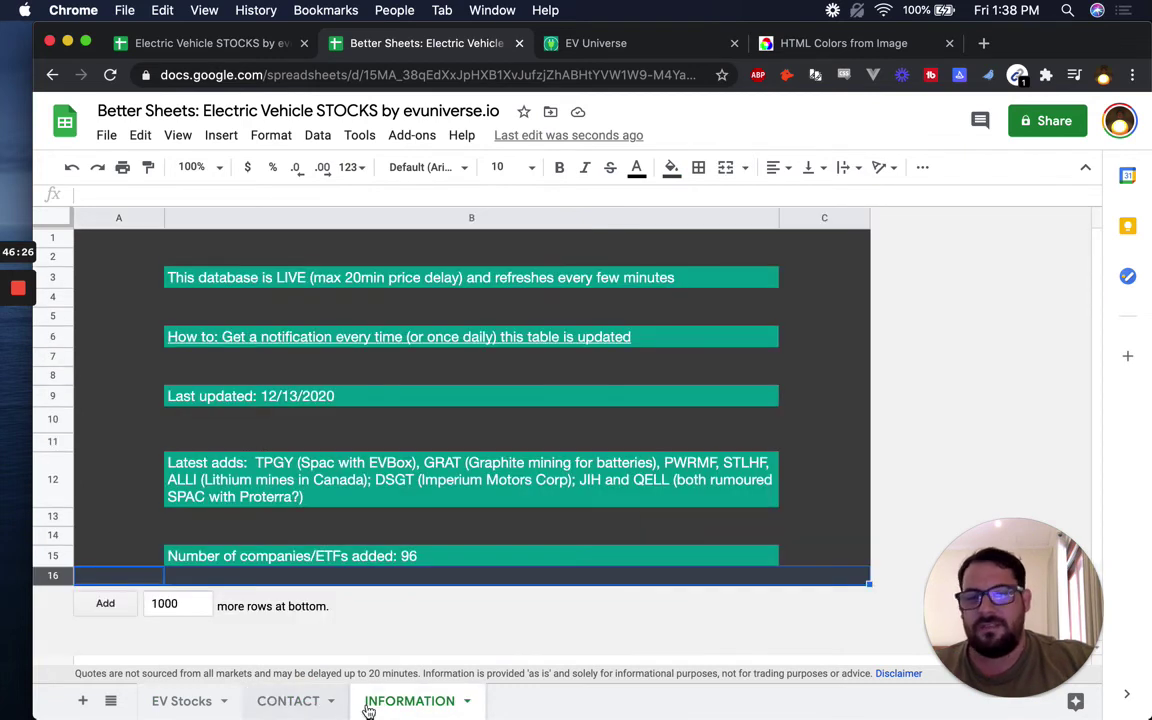
{"action": "left_click", "coordinate": [299, 700]}
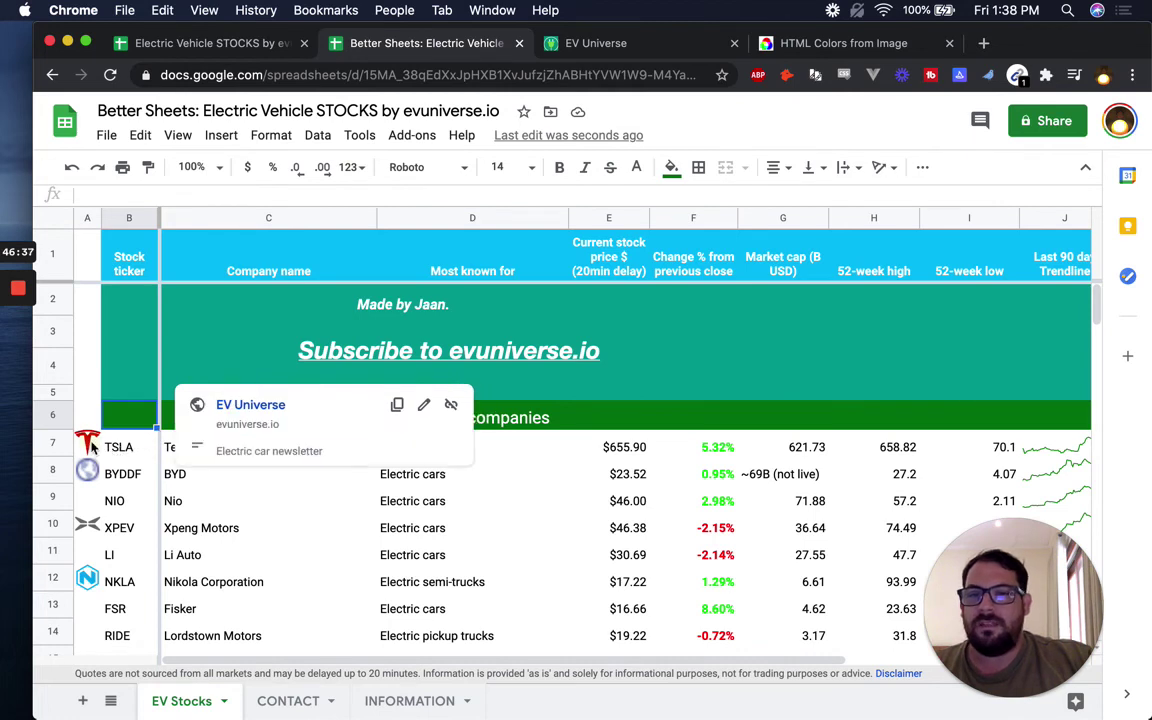
Step: Examine the formulas behind Tesla's favicon, its change % from previous close and its 90-day trendline in row 7
{"action": "left_click", "coordinate": [94, 448]}
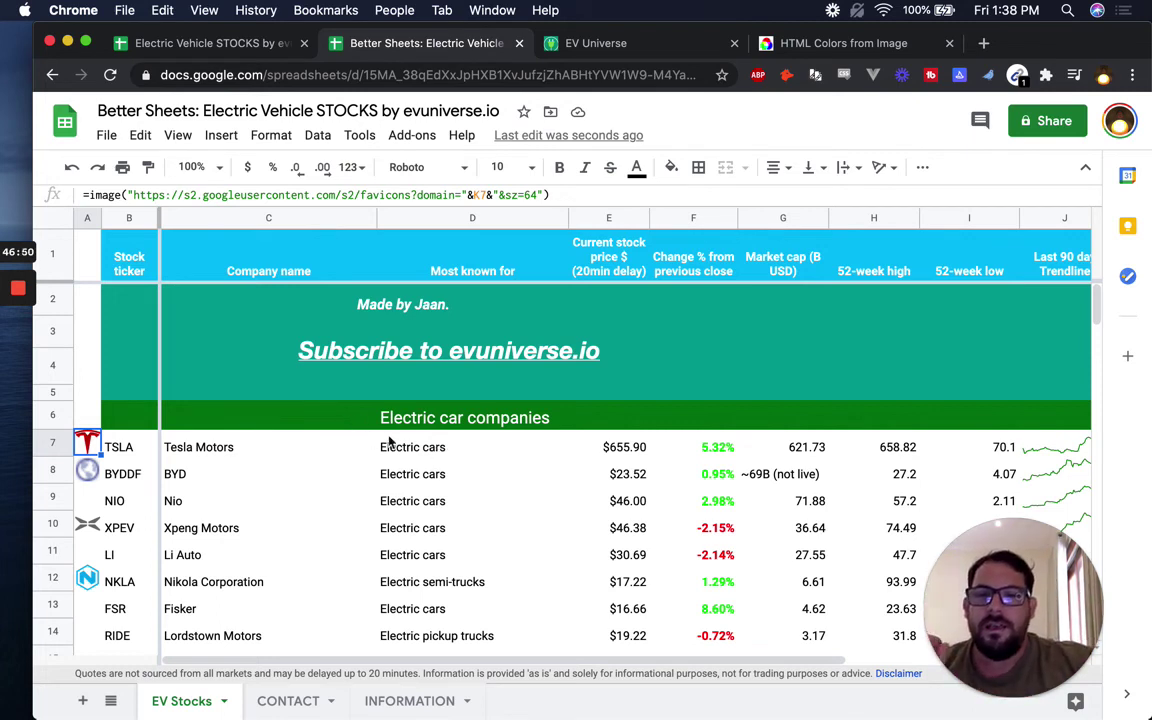
{"action": "left_click", "coordinate": [1047, 446]}
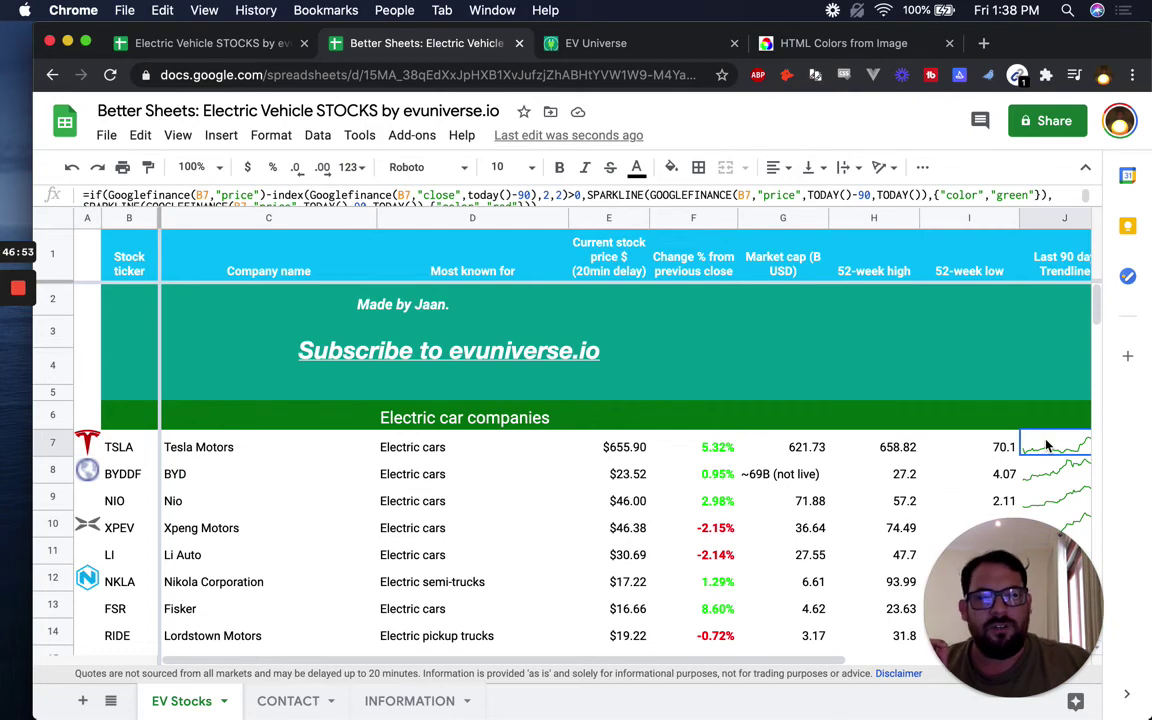
{"action": "key", "text": "Right"}
{"action": "key", "text": "Left"}
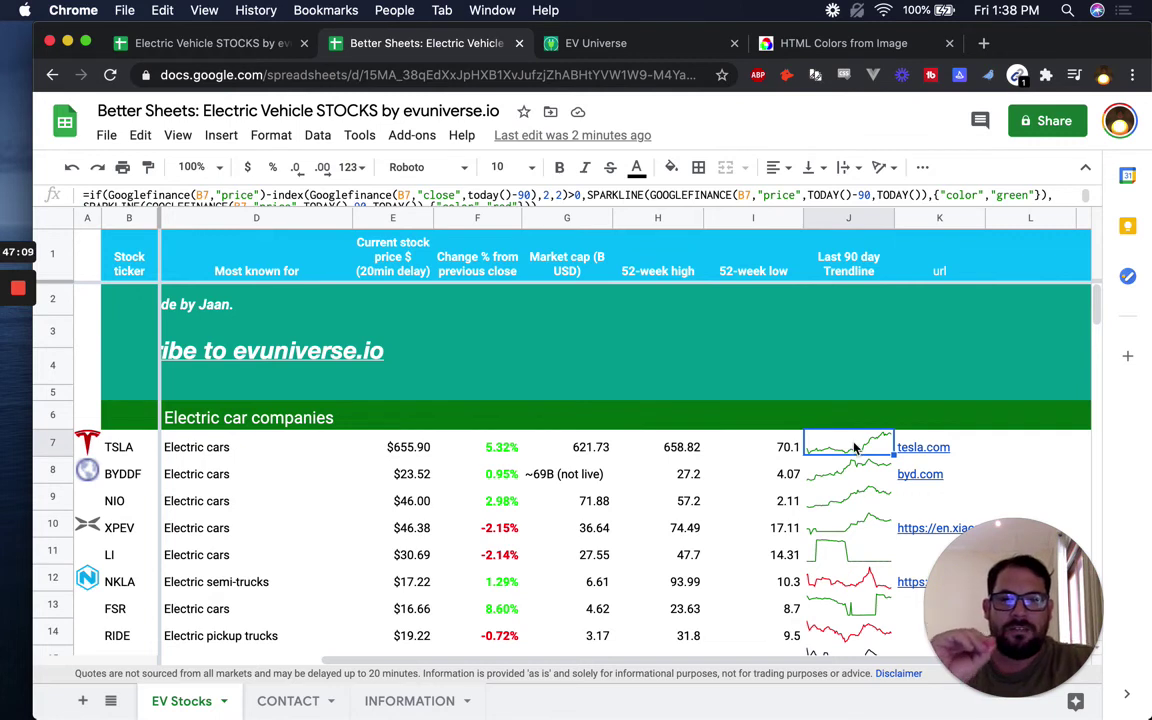
{"action": "left_click", "coordinate": [485, 447]}
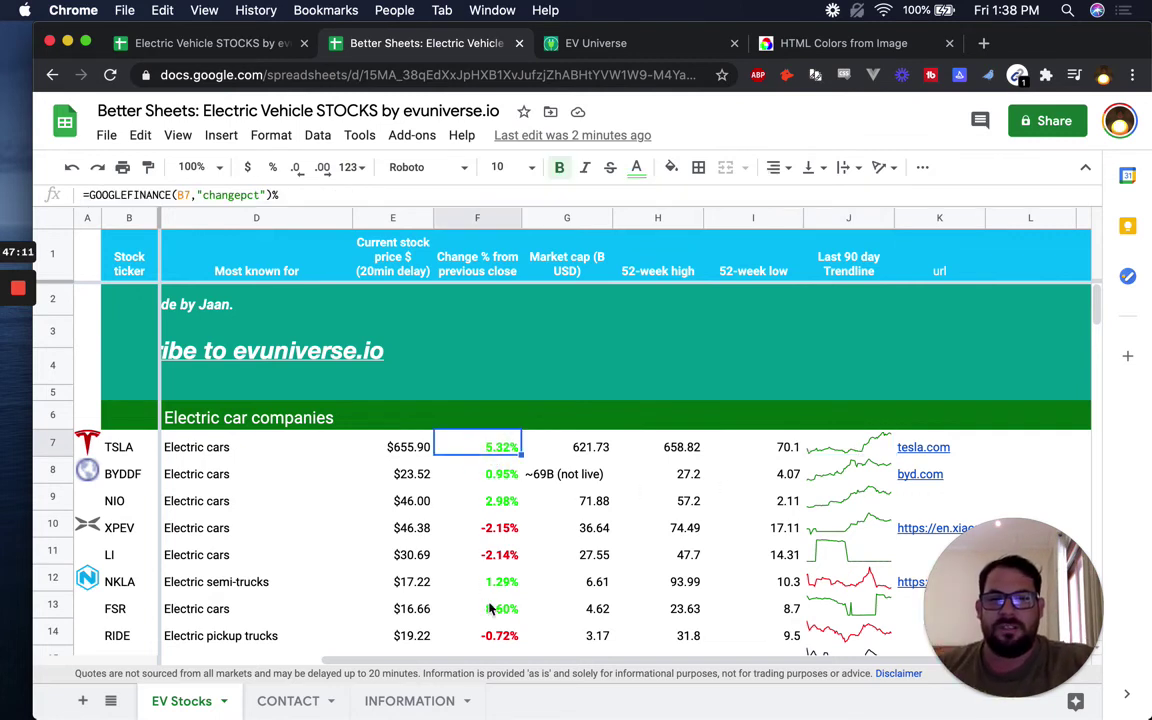
{"action": "left_click", "coordinate": [872, 448]}
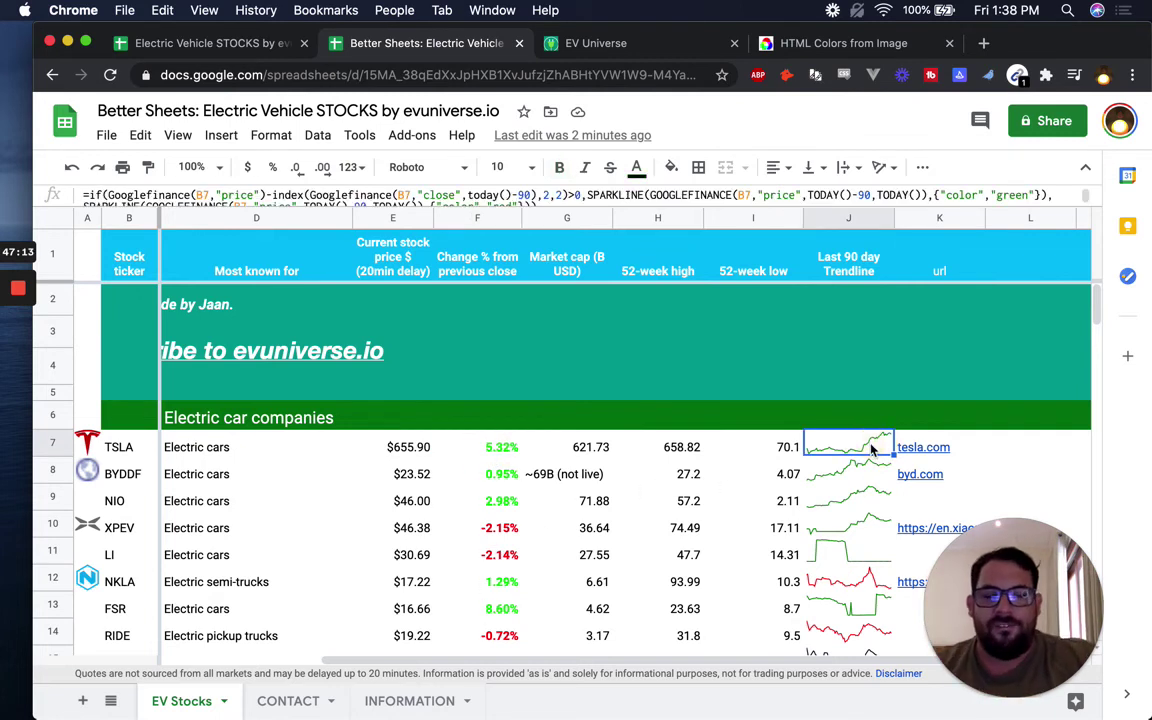
{"action": "left_click", "coordinate": [843, 453]}
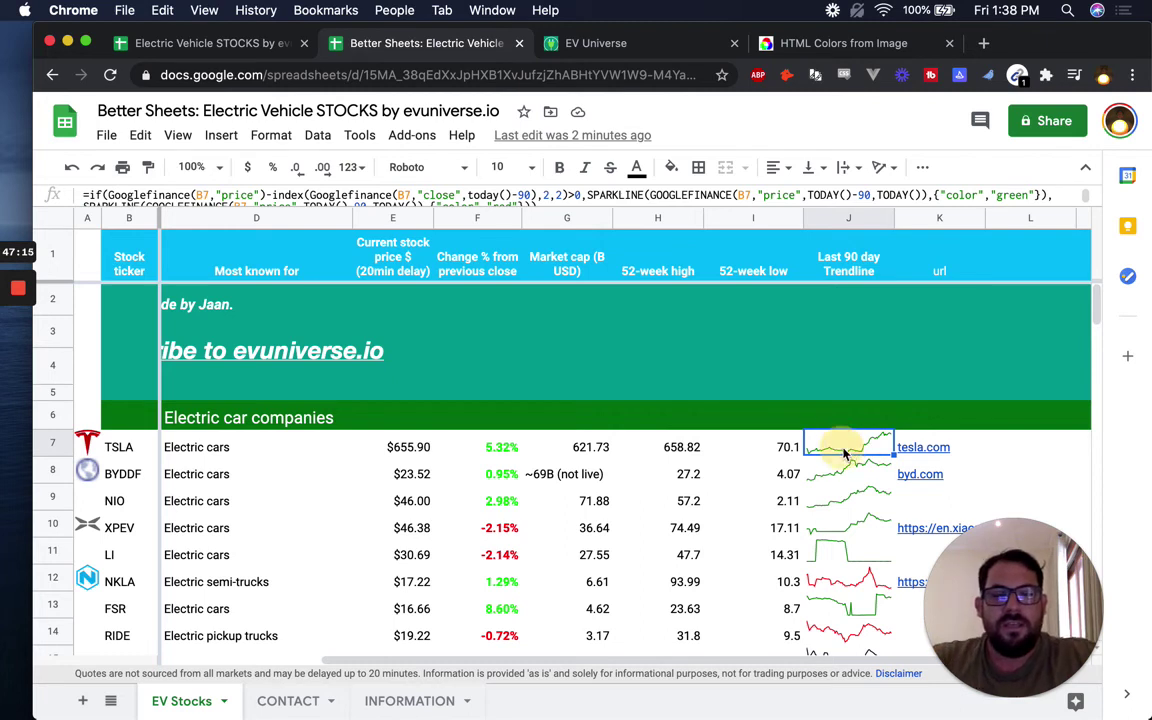
{"action": "double_click", "coordinate": [843, 453]}
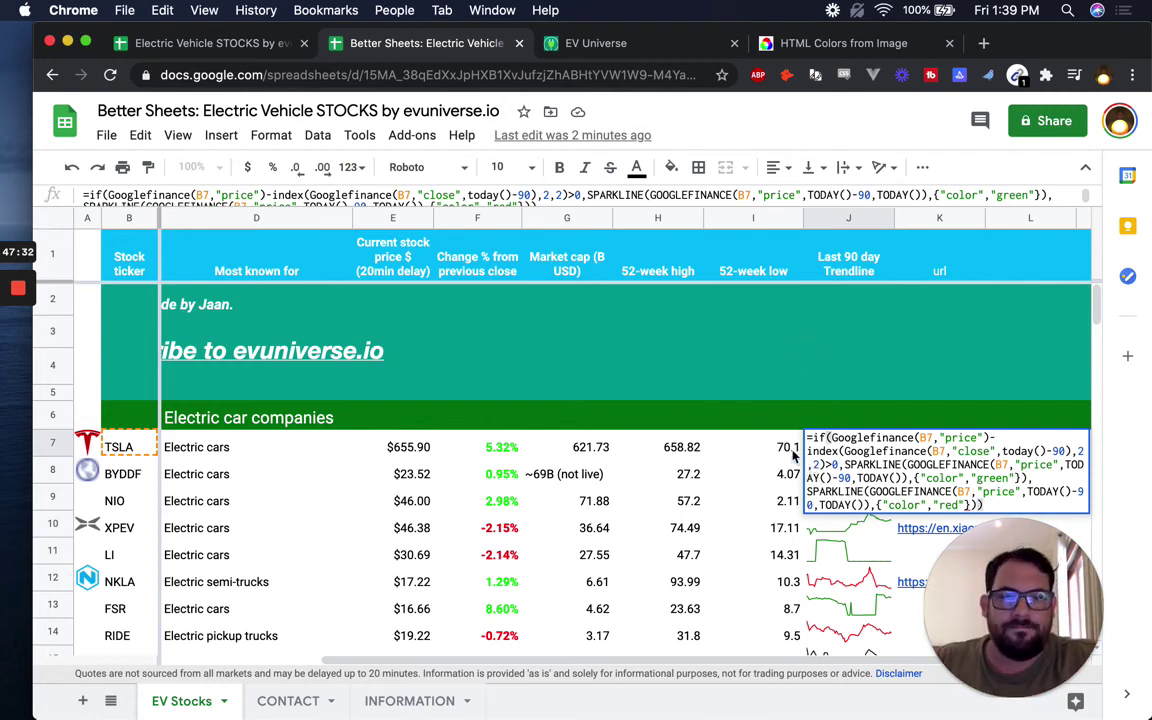
{"action": "key", "text": "Escape"}
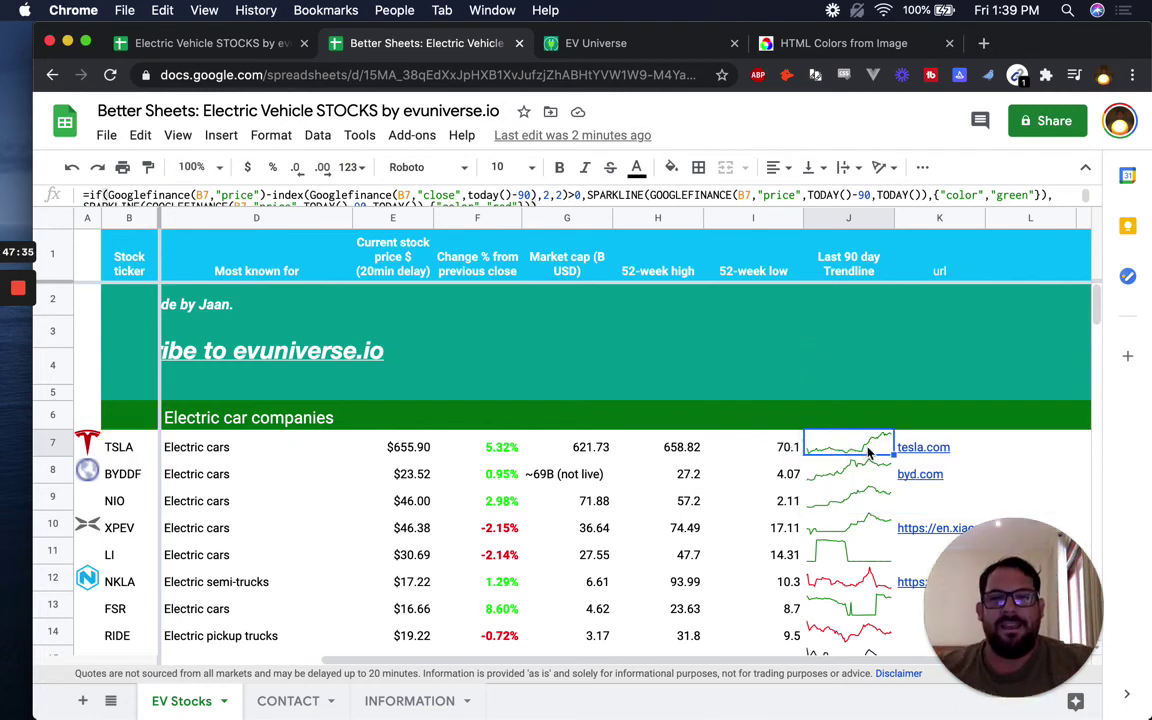
Step: Check the trendline formulas in the rows below Tesla and look down the url column of the electric car companies
{"action": "mouse_move", "coordinate": [955, 459]}
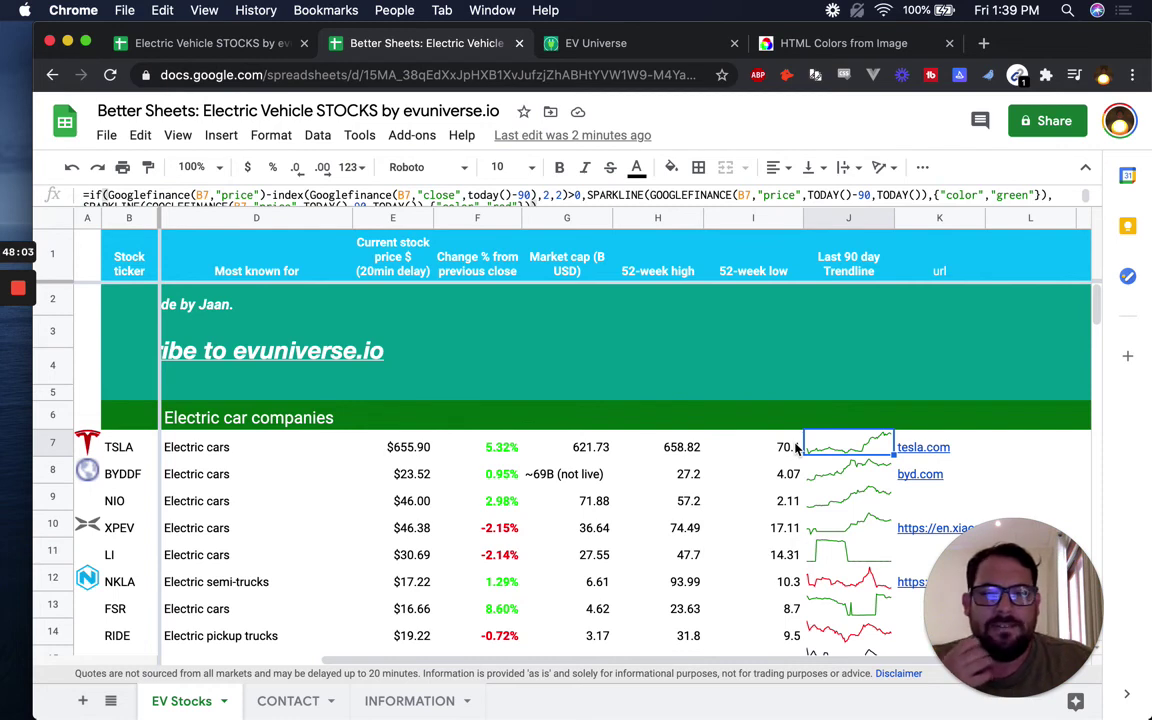
{"action": "key", "text": "Down"}
{"action": "key", "text": "Down"}
{"action": "key", "text": "Down"}
{"action": "key", "text": "Up"}
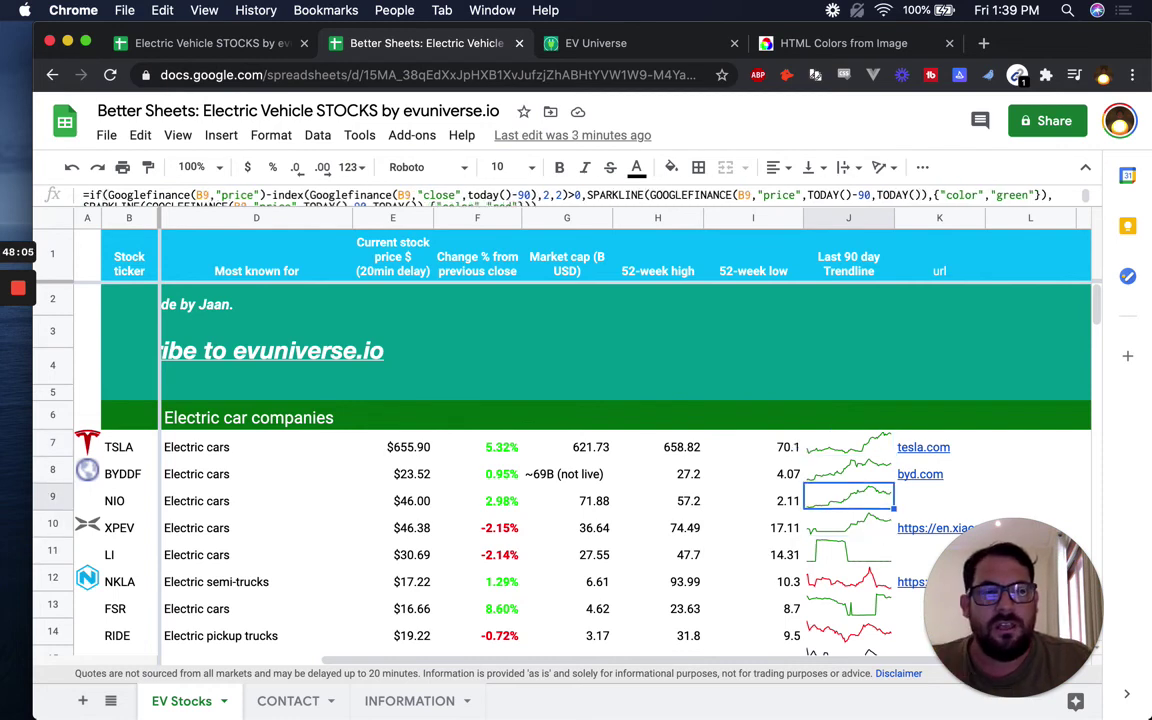
{"action": "left_click", "coordinate": [939, 474]}
{"action": "key", "text": "Up"}
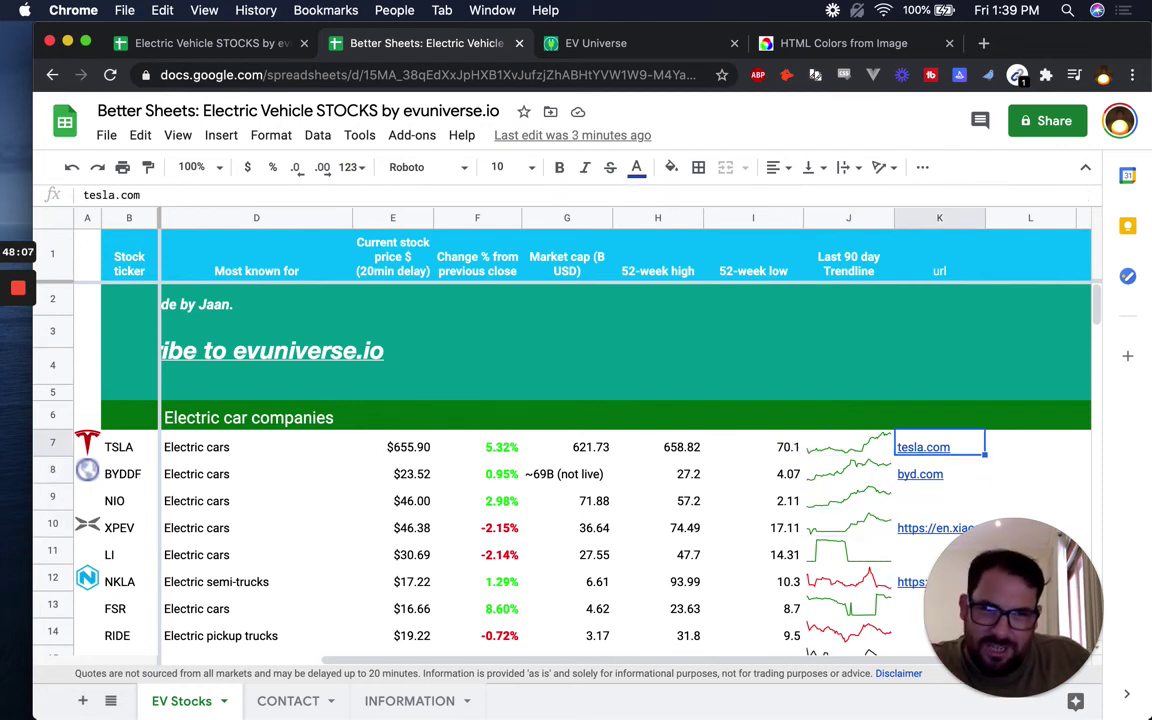
{"action": "key", "text": "Down"}
{"action": "key", "text": "Down"}
{"action": "key", "text": "Down"}
{"action": "key", "text": "Down"}
{"action": "key", "text": "Down"}
{"action": "key", "text": "Down"}
{"action": "key", "text": "Down"}
{"action": "key", "text": "Down"}
{"action": "key", "text": "Down"}
{"action": "key", "text": "Down"}
{"action": "key", "text": "Down"}
{"action": "key", "text": "Down"}
{"action": "key", "text": "Down"}
{"action": "key", "text": "Down"}
{"action": "key", "text": "Down"}
{"action": "key", "text": "Down"}
{"action": "key", "text": "Down"}
{"action": "key", "text": "Down"}
{"action": "key", "text": "Down"}
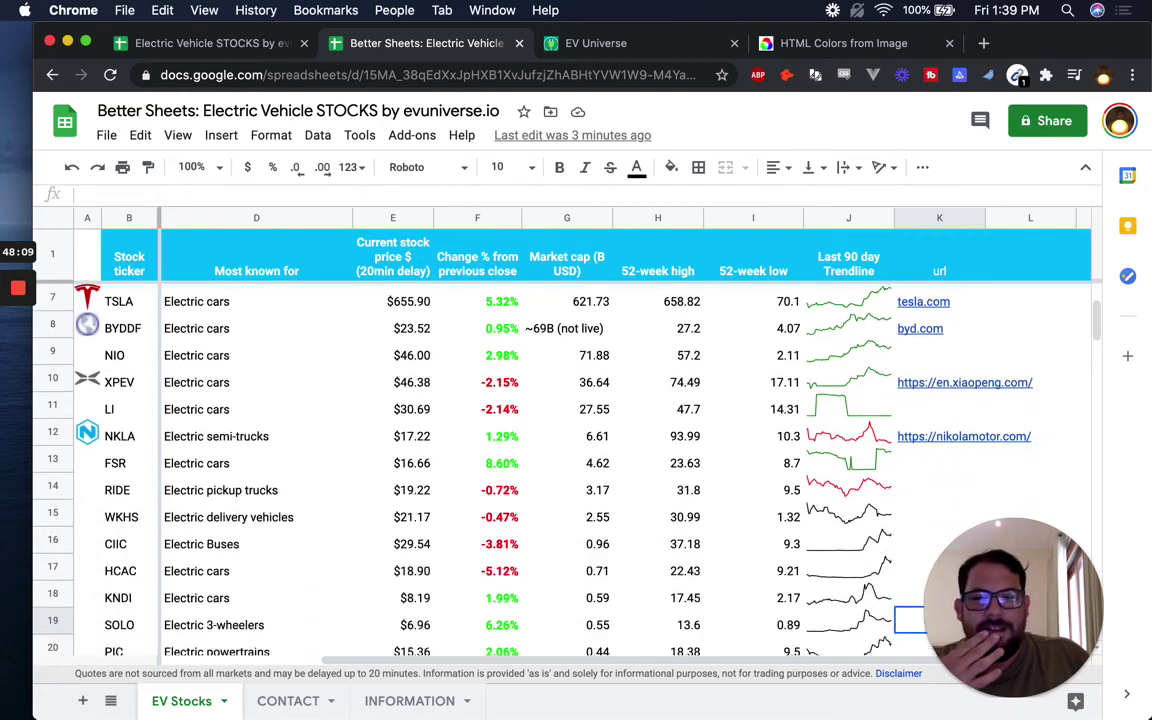
Step: Look through the favicon image formulas in column A for the electric car companies, up to the BYD row
{"action": "key", "text": "Left"}
{"action": "key", "text": "Left"}
{"action": "key", "text": "Left"}
{"action": "key", "text": "Left"}
{"action": "key", "text": "Left"}
{"action": "key", "text": "Left"}
{"action": "key", "text": "Left"}
{"action": "key", "text": "Left"}
{"action": "key", "text": "Left"}
{"action": "key", "text": "Left"}
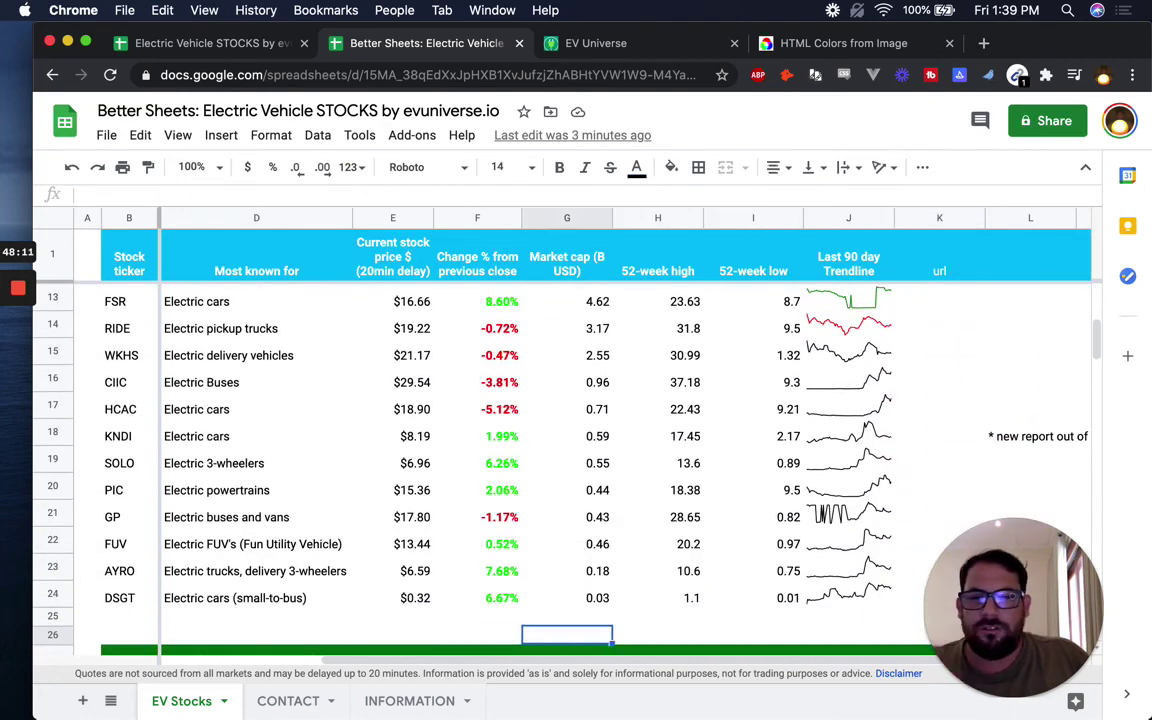
{"action": "key", "text": "Up"}
{"action": "key", "text": "Up"}
{"action": "key", "text": "Up"}
{"action": "key", "text": "Up"}
{"action": "key", "text": "Up"}
{"action": "key", "text": "Up"}
{"action": "key", "text": "Up"}
{"action": "key", "text": "Up"}
{"action": "key", "text": "Up"}
{"action": "key", "text": "Up"}
{"action": "key", "text": "Up"}
{"action": "key", "text": "Up"}
{"action": "key", "text": "Up"}
{"action": "key", "text": "Up"}
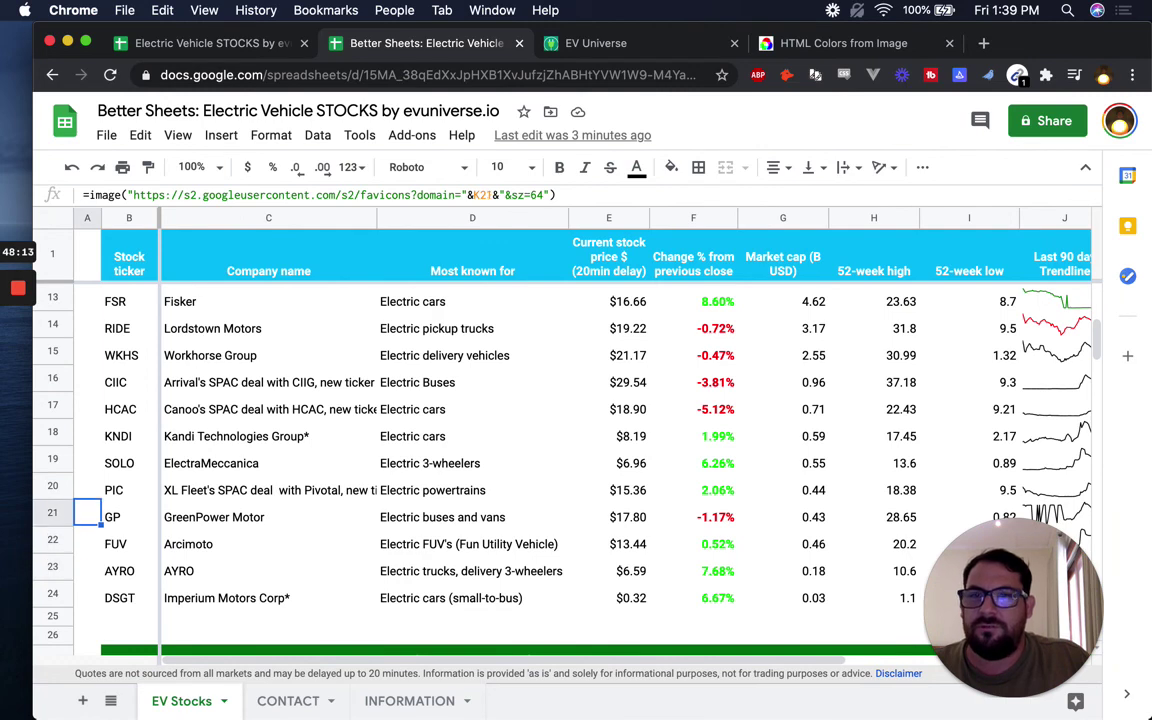
{"action": "scroll", "coordinate": [560, 450], "scroll_direction": "up", "scroll_amount": 3}
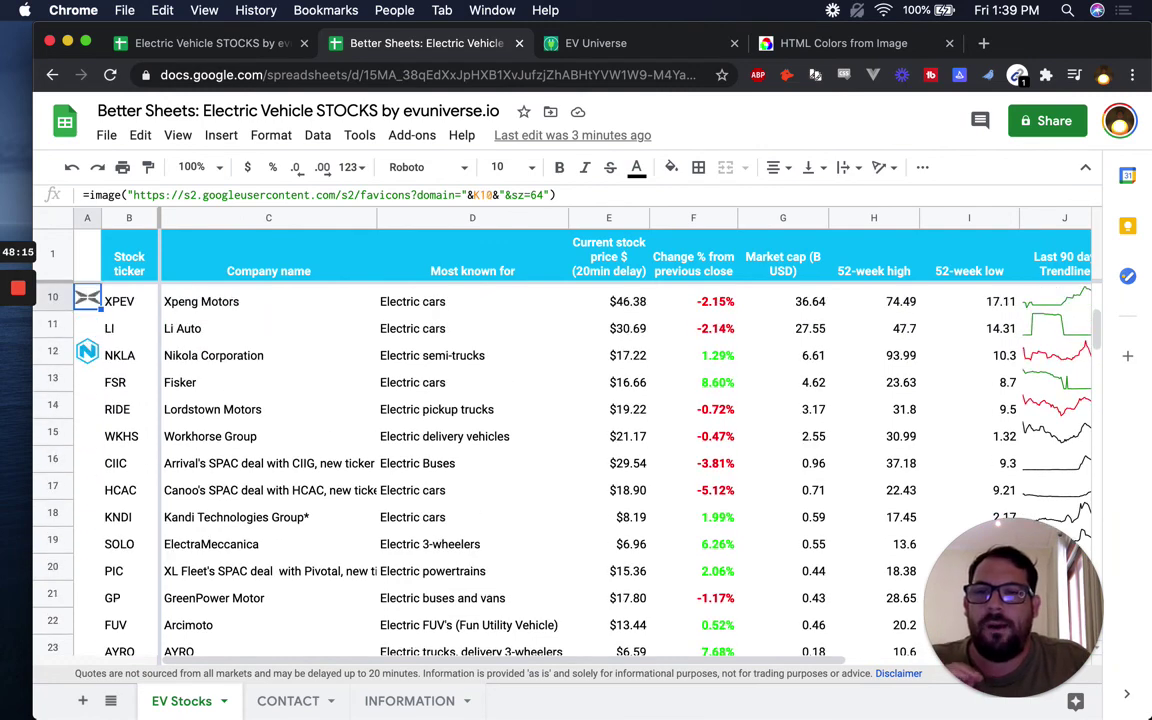
{"action": "key", "text": "Up"}
{"action": "key", "text": "Up"}
{"action": "key", "text": "Up"}
{"action": "key", "text": "Up"}
{"action": "key", "text": "Up"}
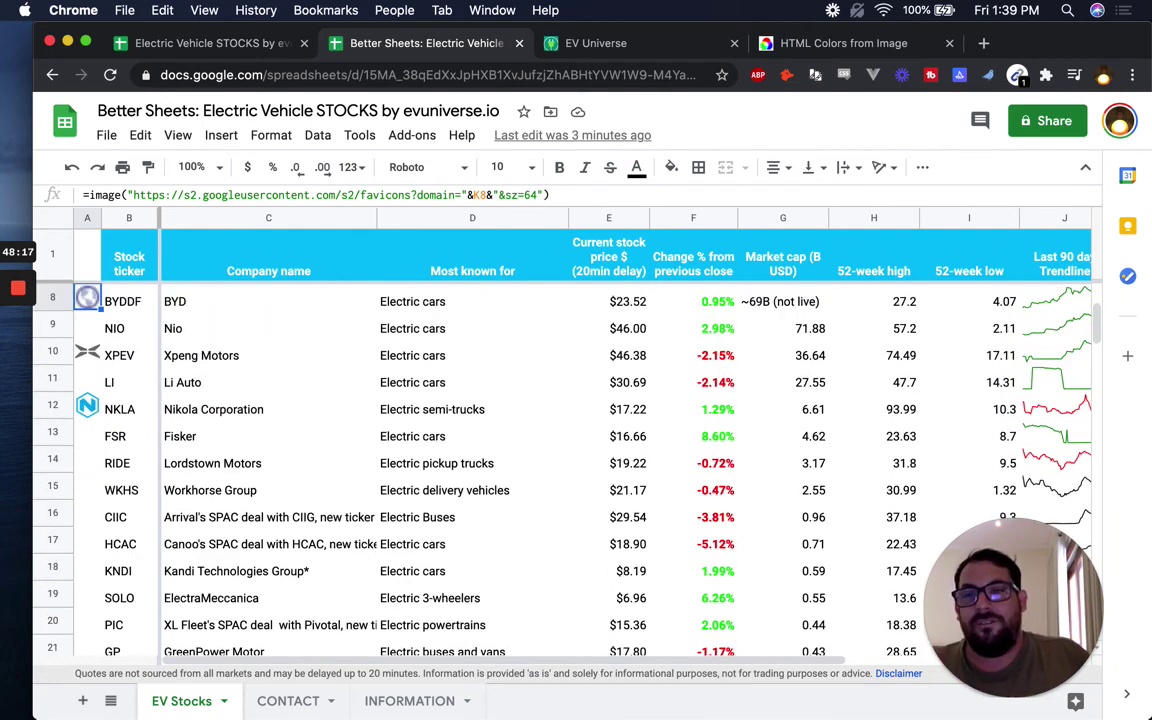
{"action": "key", "text": "Down"}
{"action": "key", "text": "Down"}
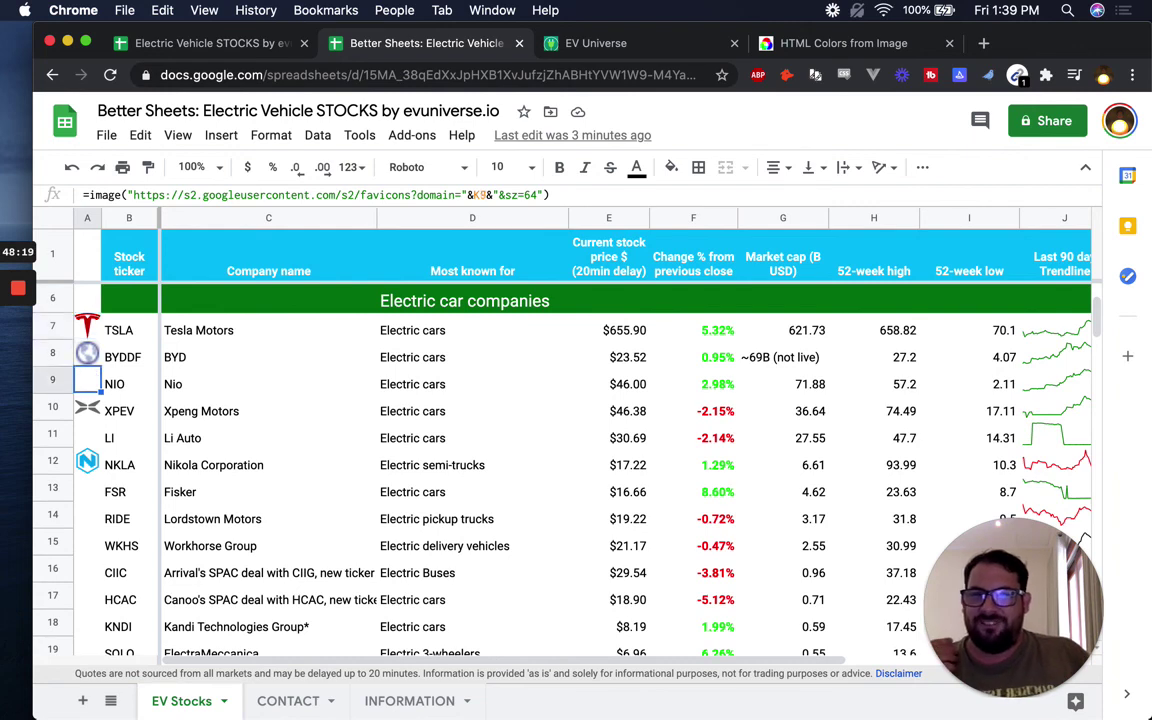
{"action": "key", "text": "Up"}
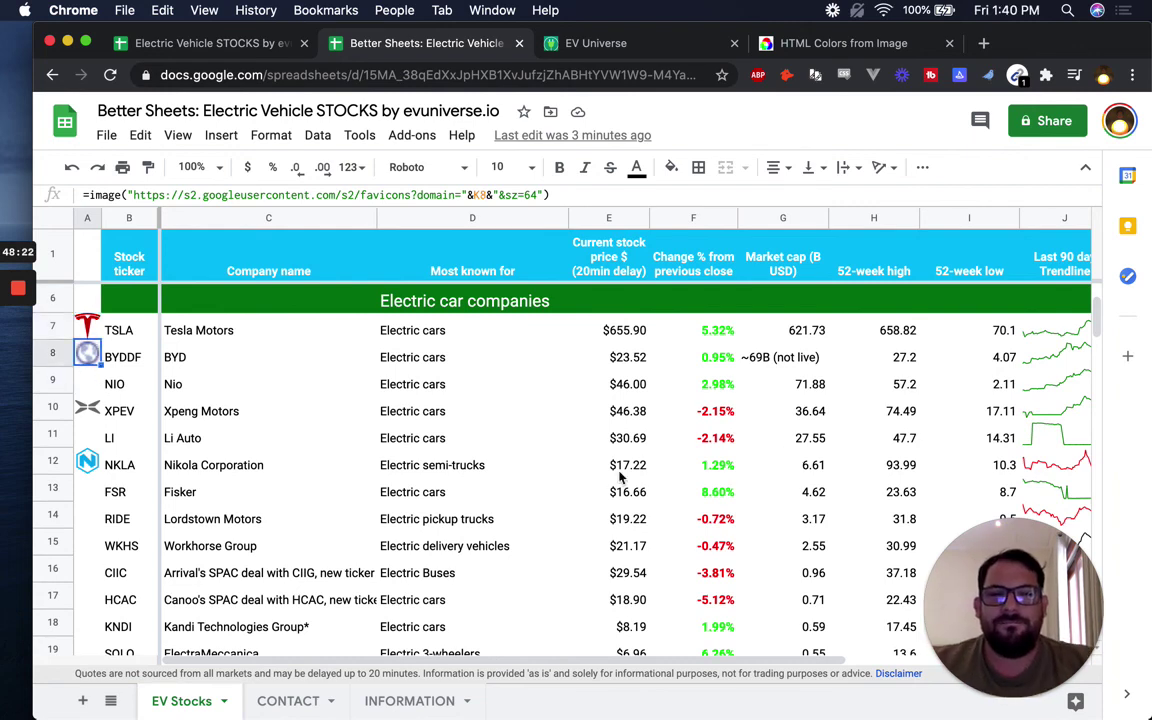
Step: Switch to the EV Universe website and view its newsletter sign-up page
{"action": "scroll", "coordinate": [558, 432], "scroll_direction": "up", "scroll_amount": 2}
{"action": "left_click", "coordinate": [580, 43]}
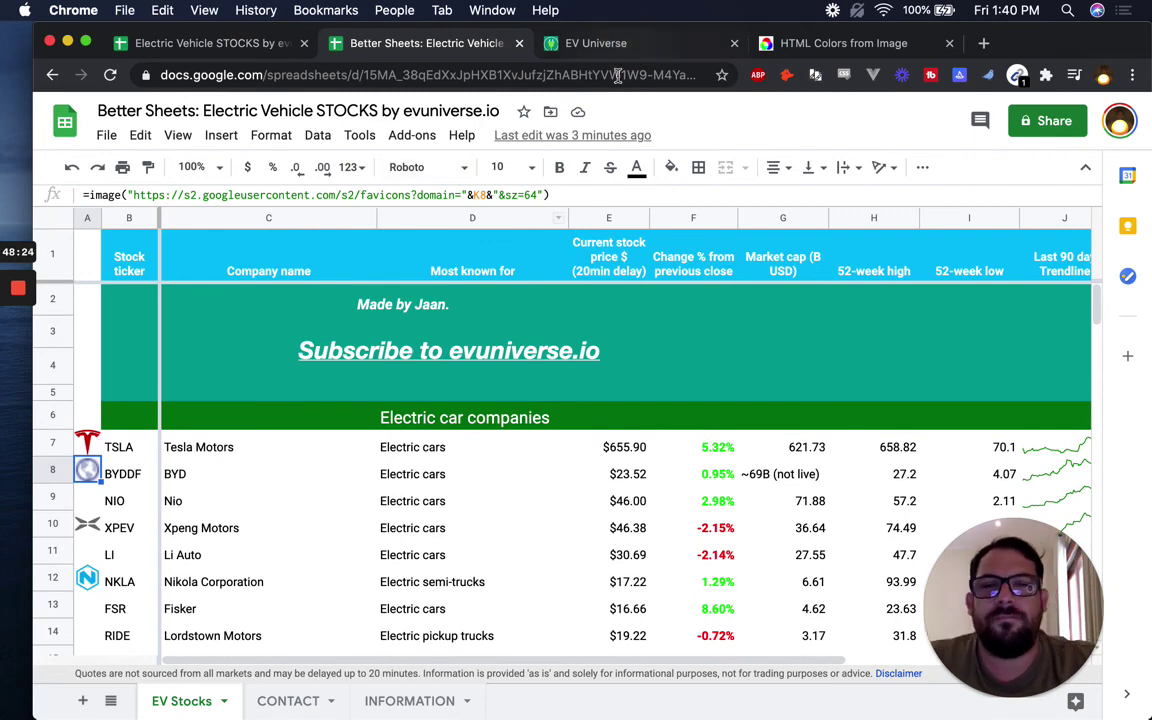
{"action": "scroll", "coordinate": [330, 262], "scroll_direction": "up", "scroll_amount": 1}
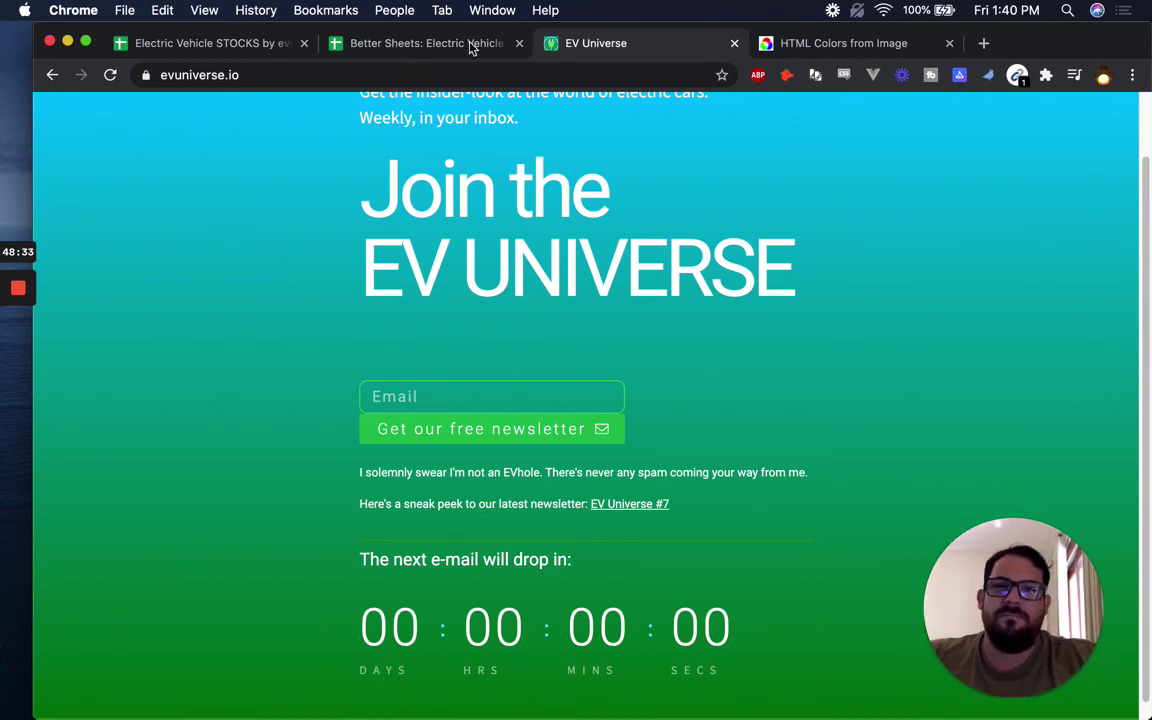
Step: Return to the Better Sheets copy and review the EV Stocks header, its subscribe link formula and the company rows below
{"action": "left_click", "coordinate": [424, 43]}
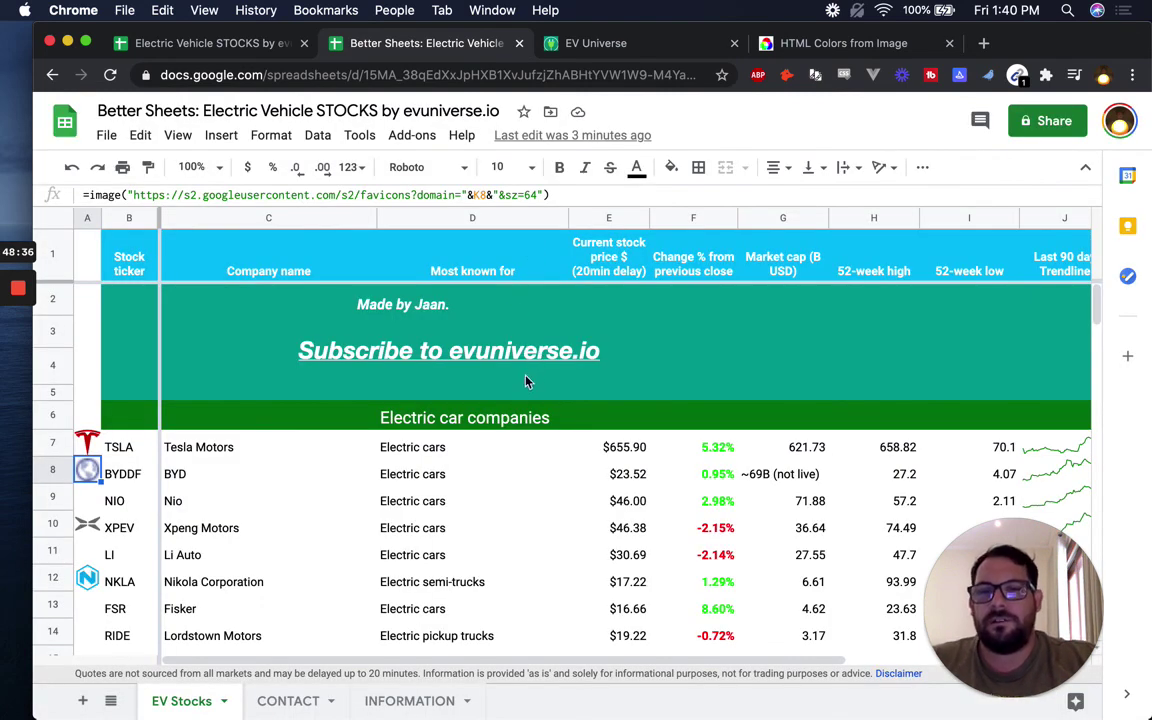
{"action": "mouse_move", "coordinate": [501, 388]}
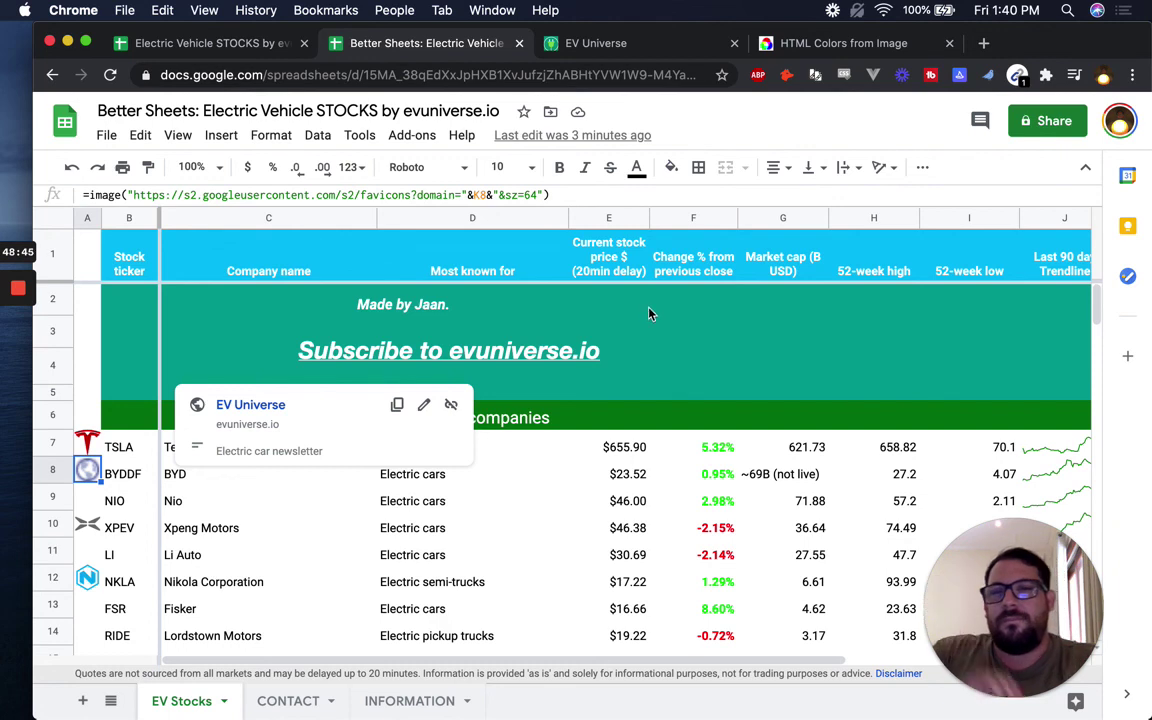
{"action": "left_click", "coordinate": [679, 315]}
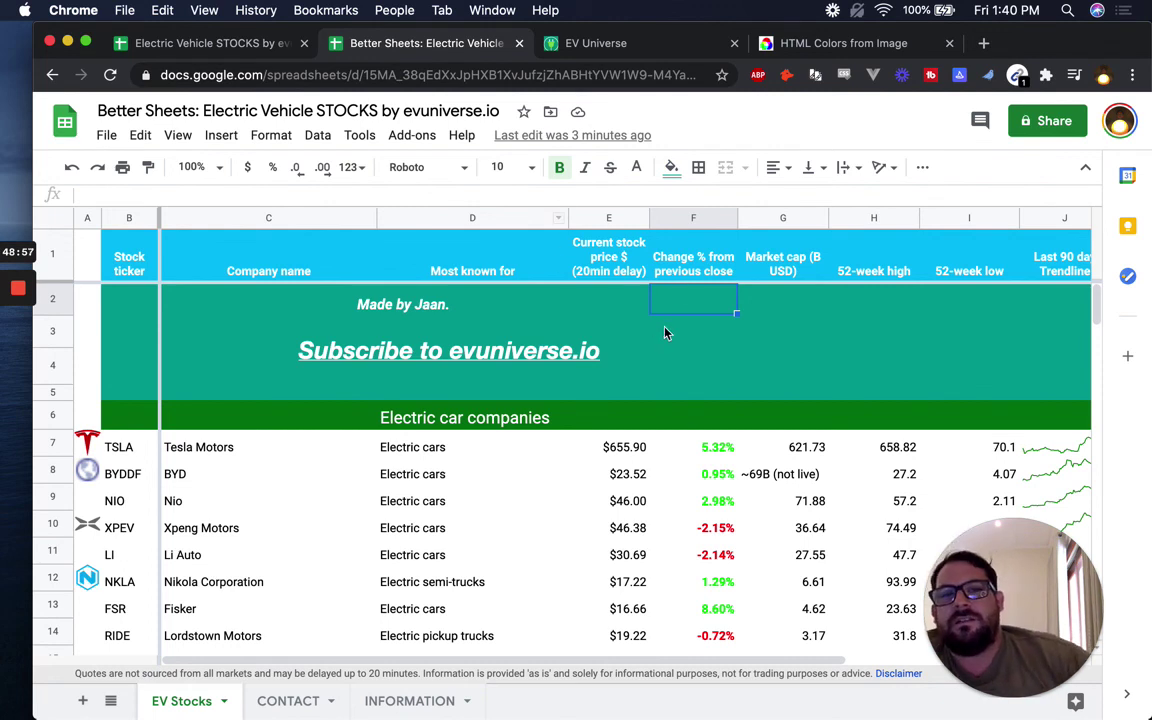
{"action": "mouse_move", "coordinate": [672, 342]}
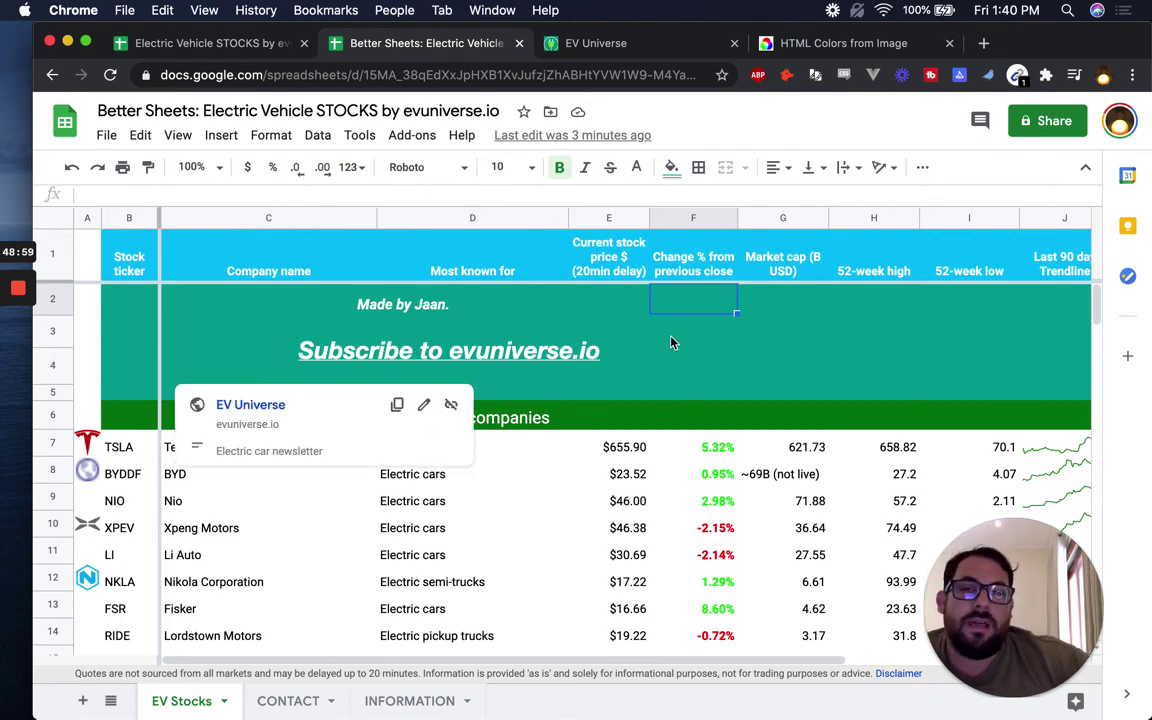
{"action": "left_click", "coordinate": [656, 370]}
{"action": "scroll", "coordinate": [388, 467], "scroll_direction": "down", "scroll_amount": 2}
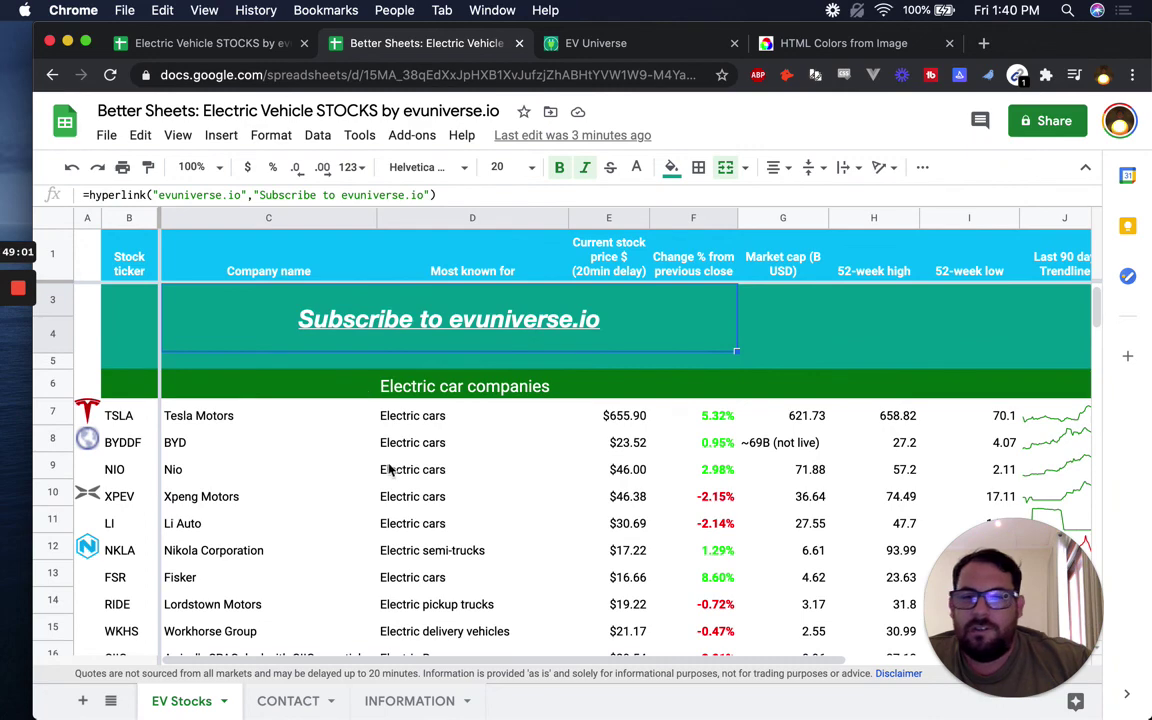
{"action": "scroll", "coordinate": [340, 467], "scroll_direction": "down", "scroll_amount": 2}
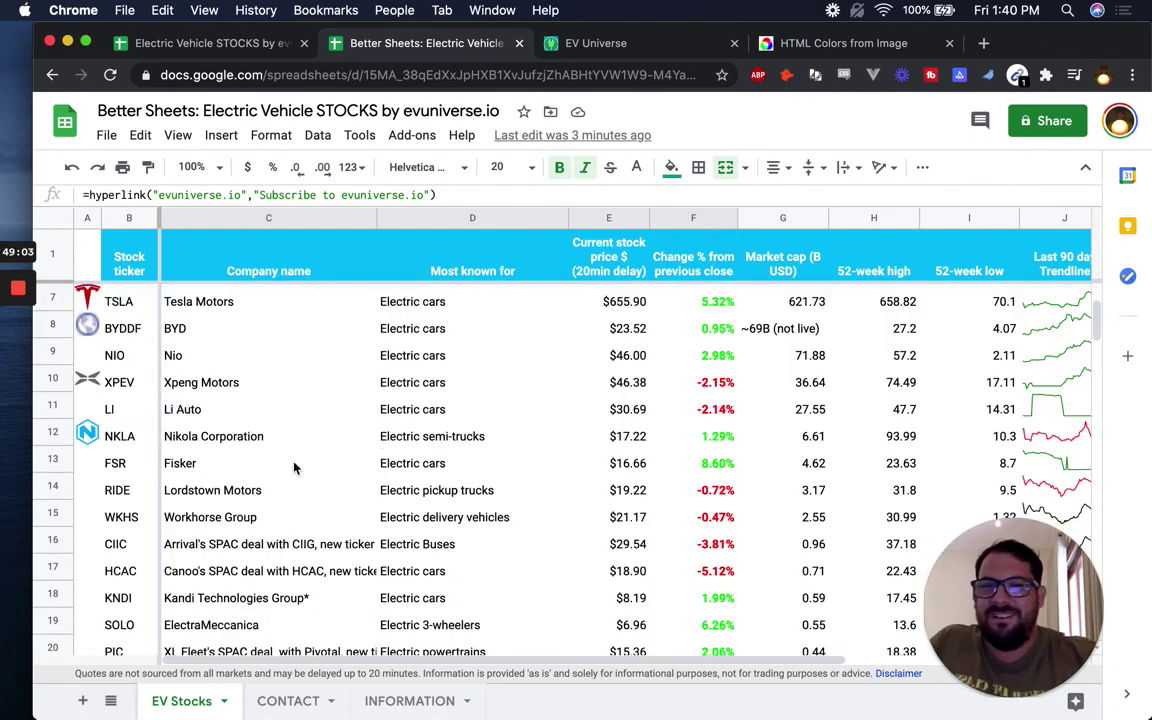
{"action": "scroll", "coordinate": [297, 468], "scroll_direction": "up", "scroll_amount": 4}
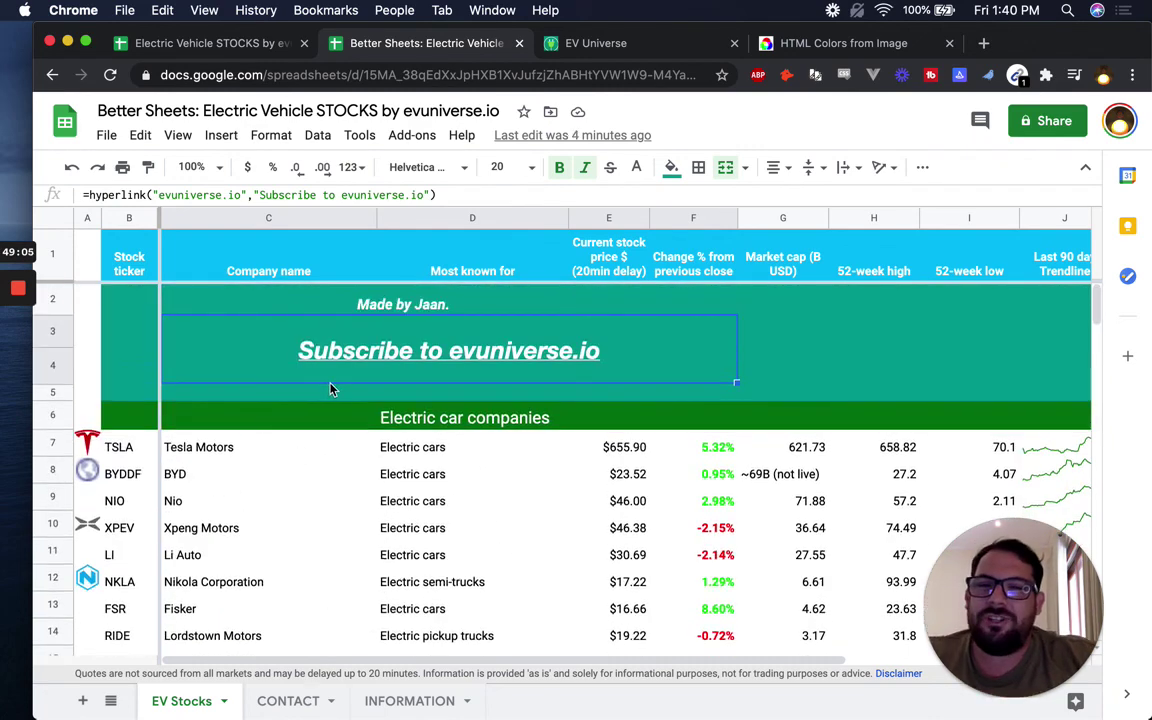
{"action": "left_click", "coordinate": [250, 352]}
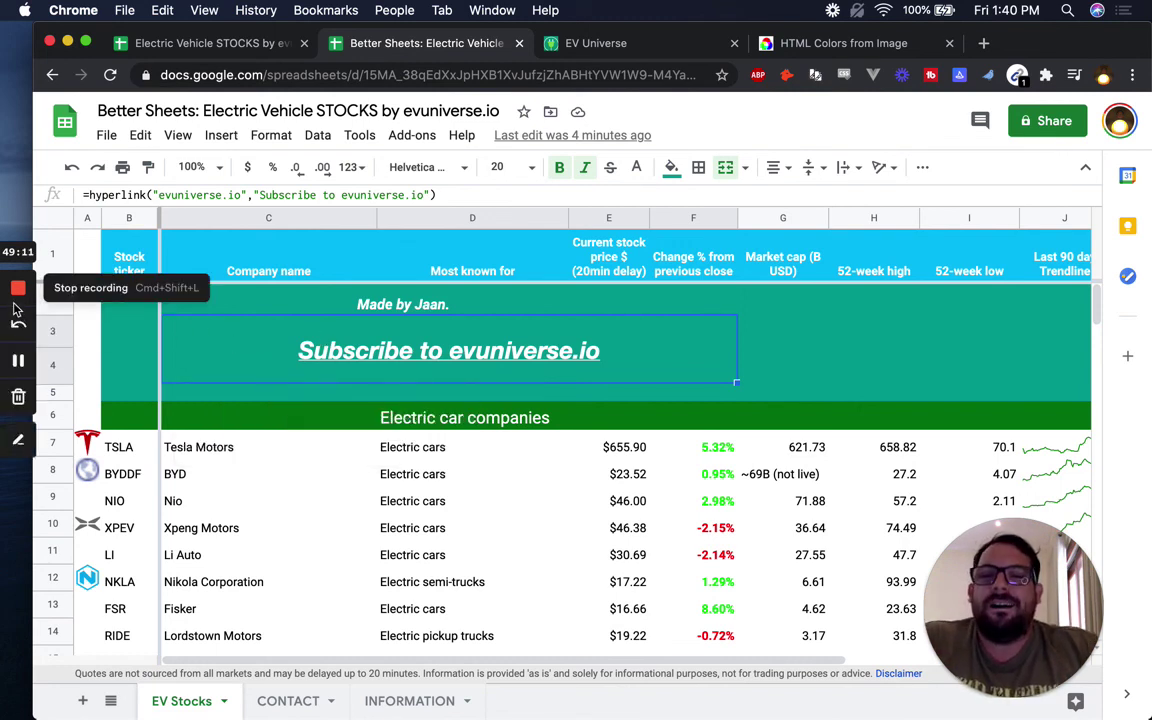
{"action": "scroll", "coordinate": [540, 432], "scroll_direction": "down", "scroll_amount": 2}
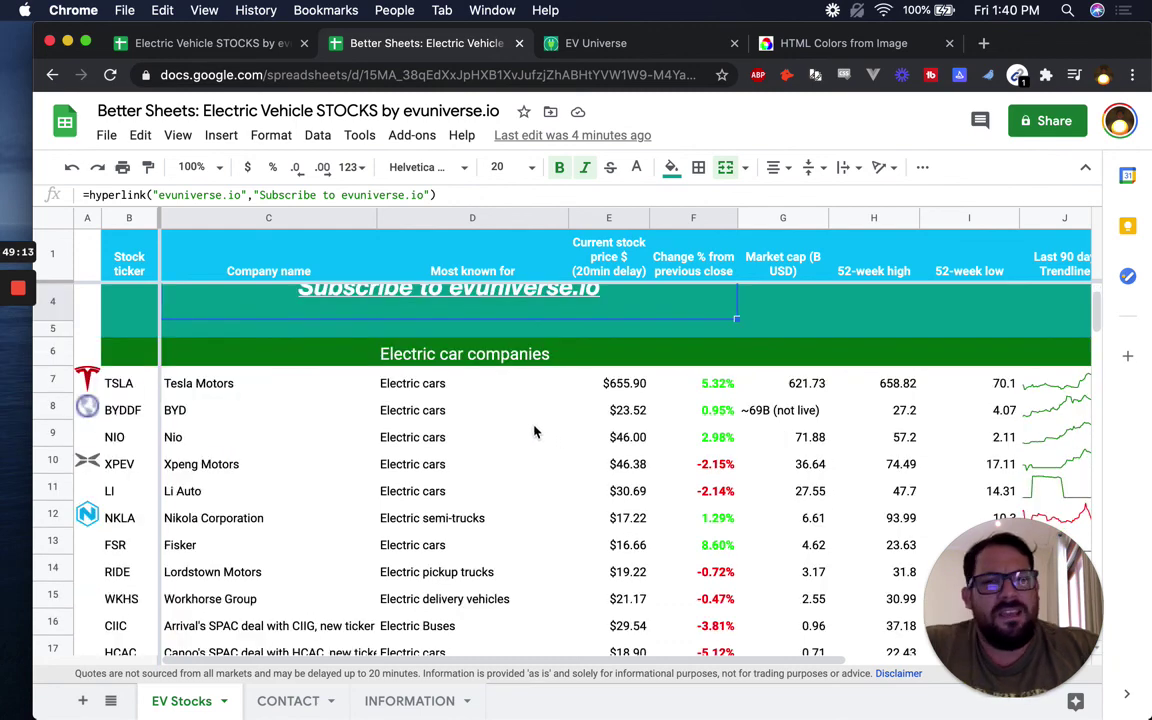